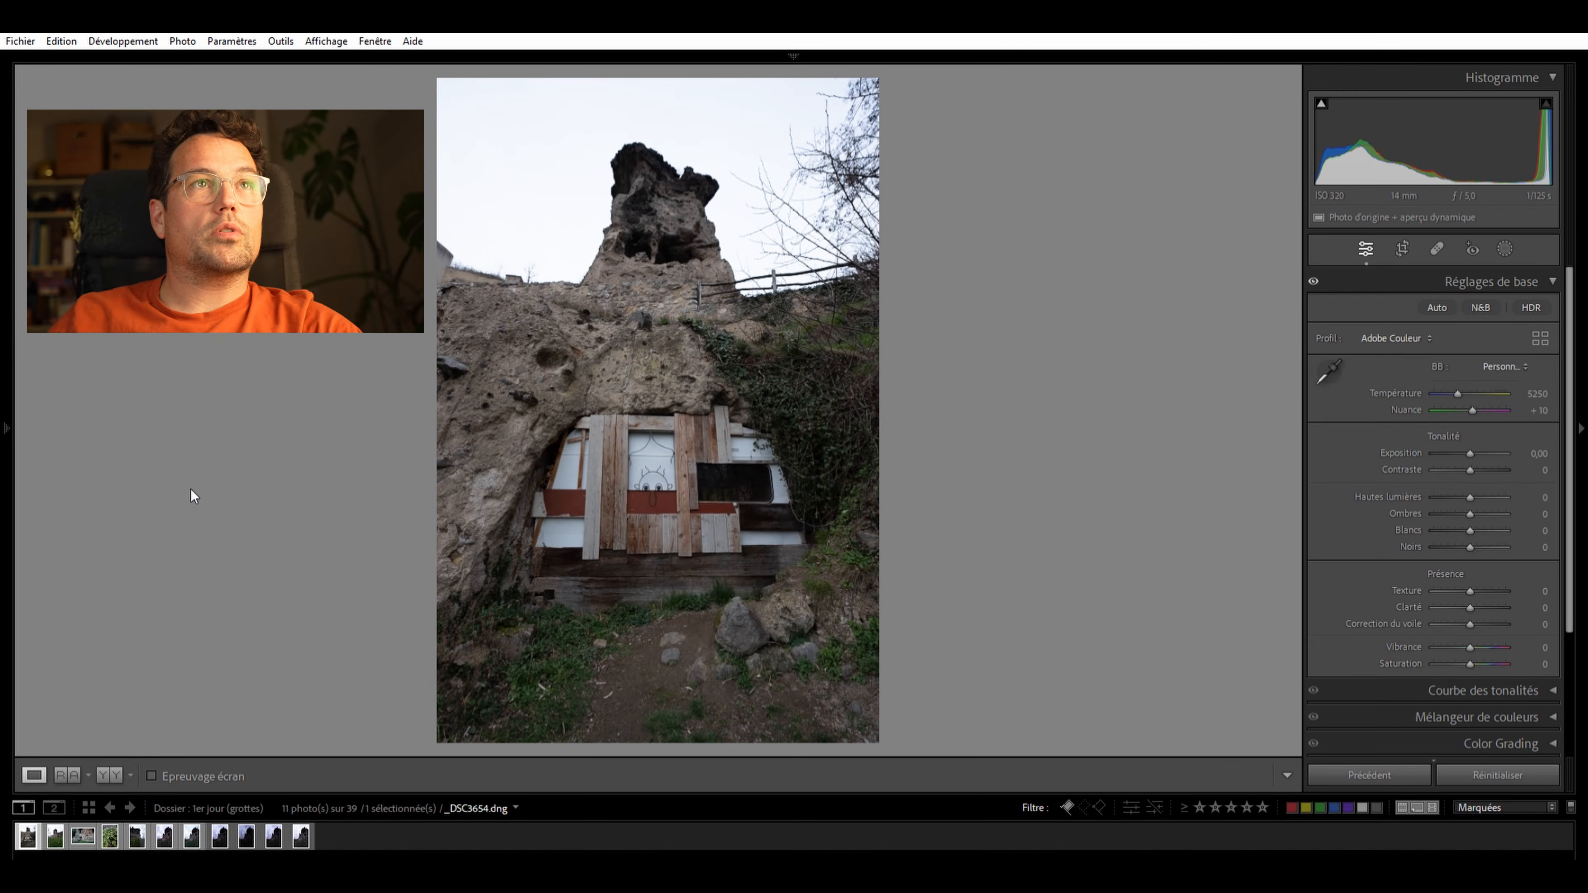
Examine the boarded caravan front with its wire face up close and at full view in _DSC3654.dng
left_click(654, 483)
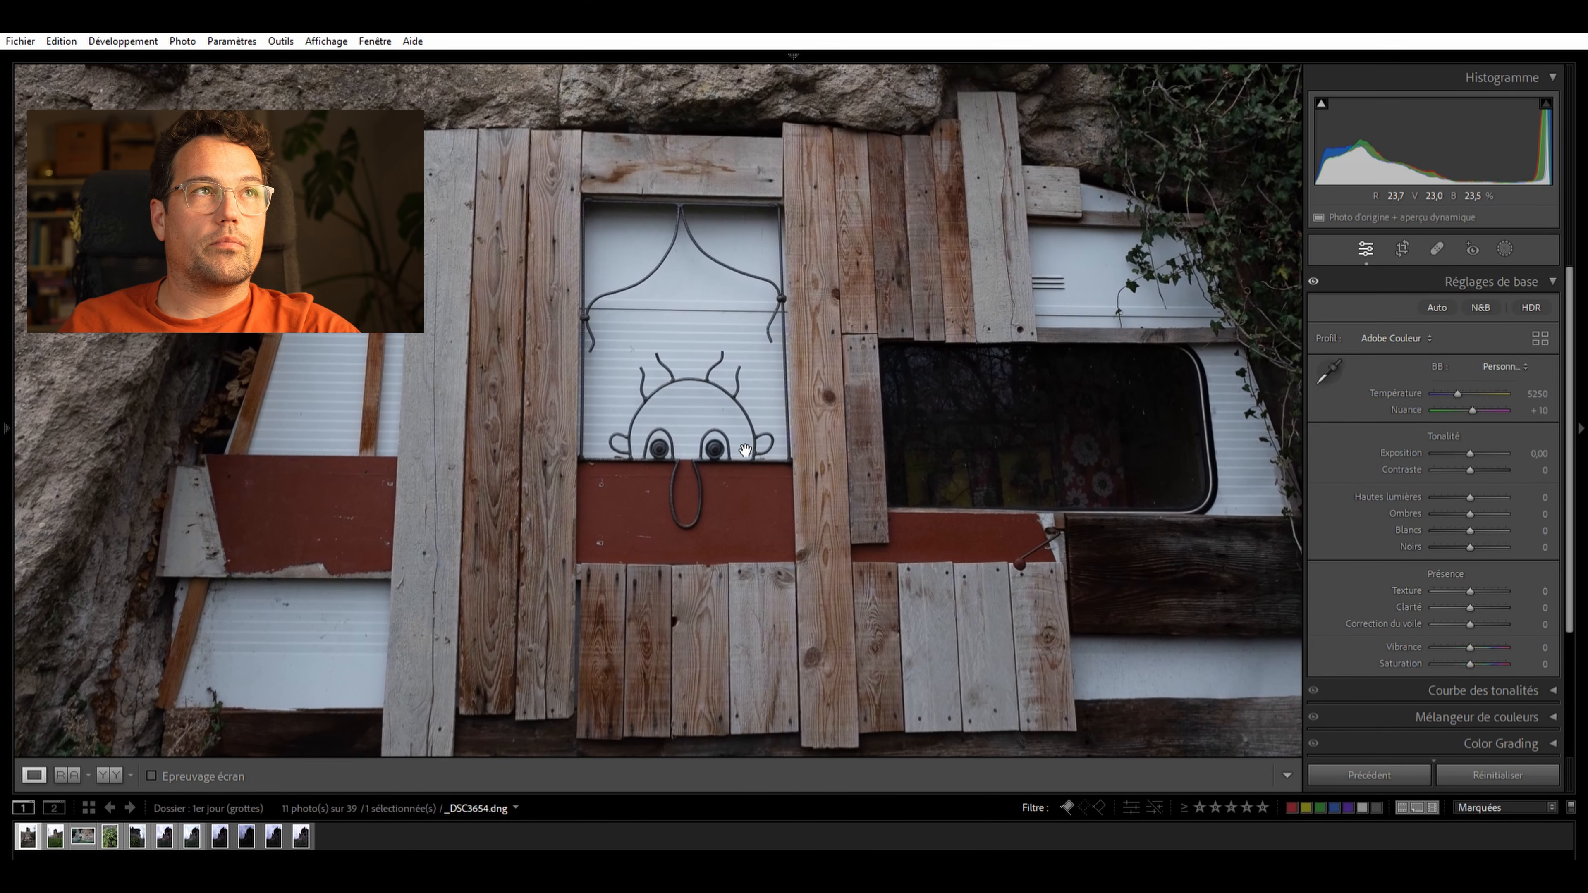
left_click_drag(745, 450, 705, 338)
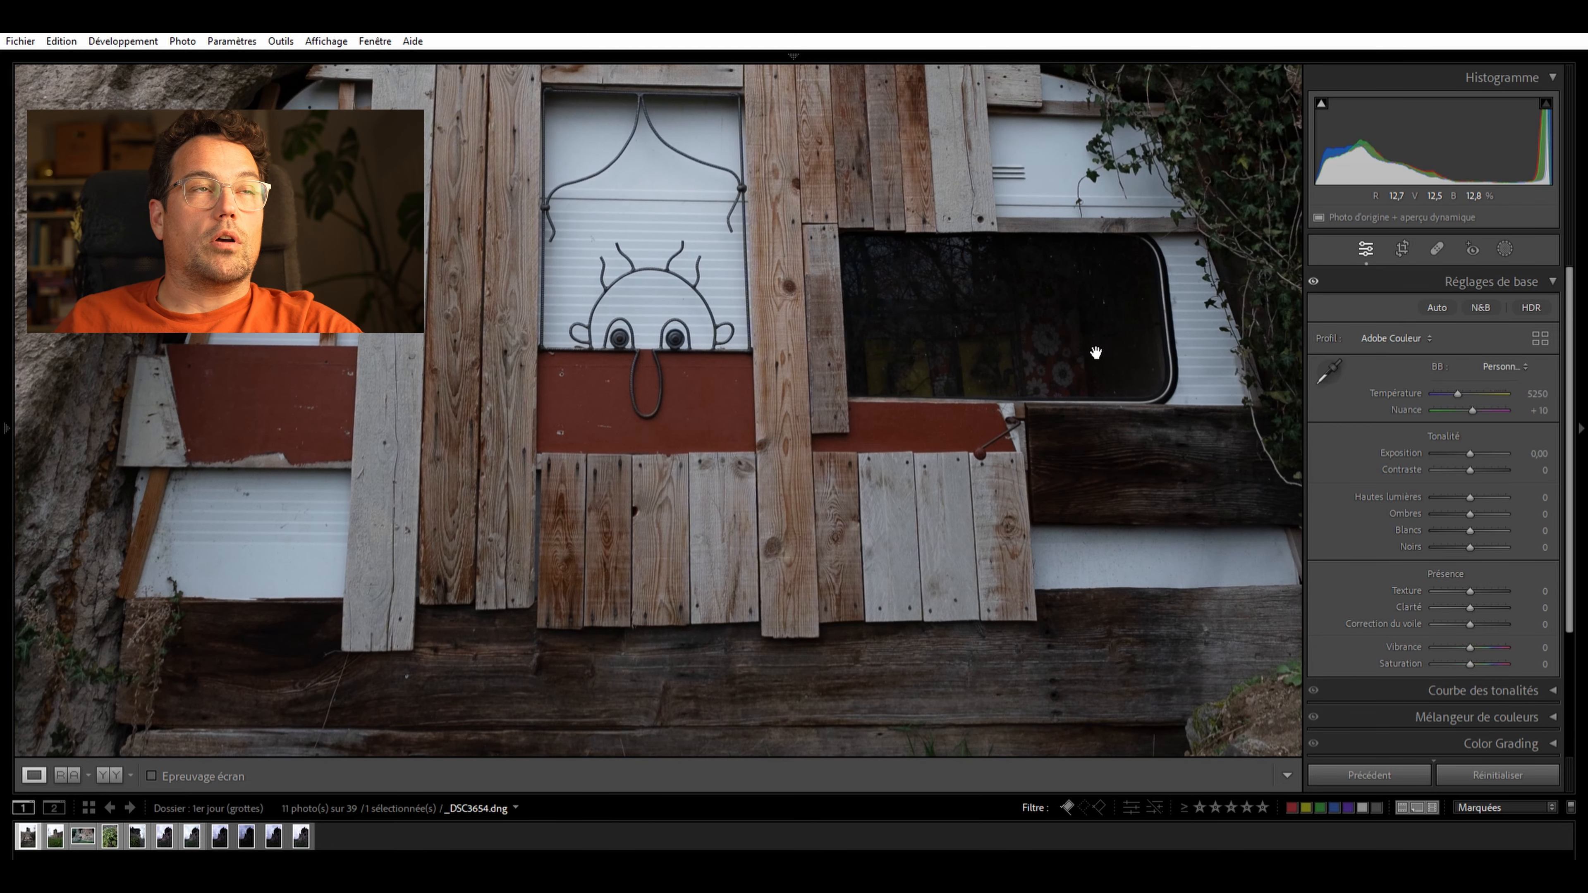
left_click(806, 421)
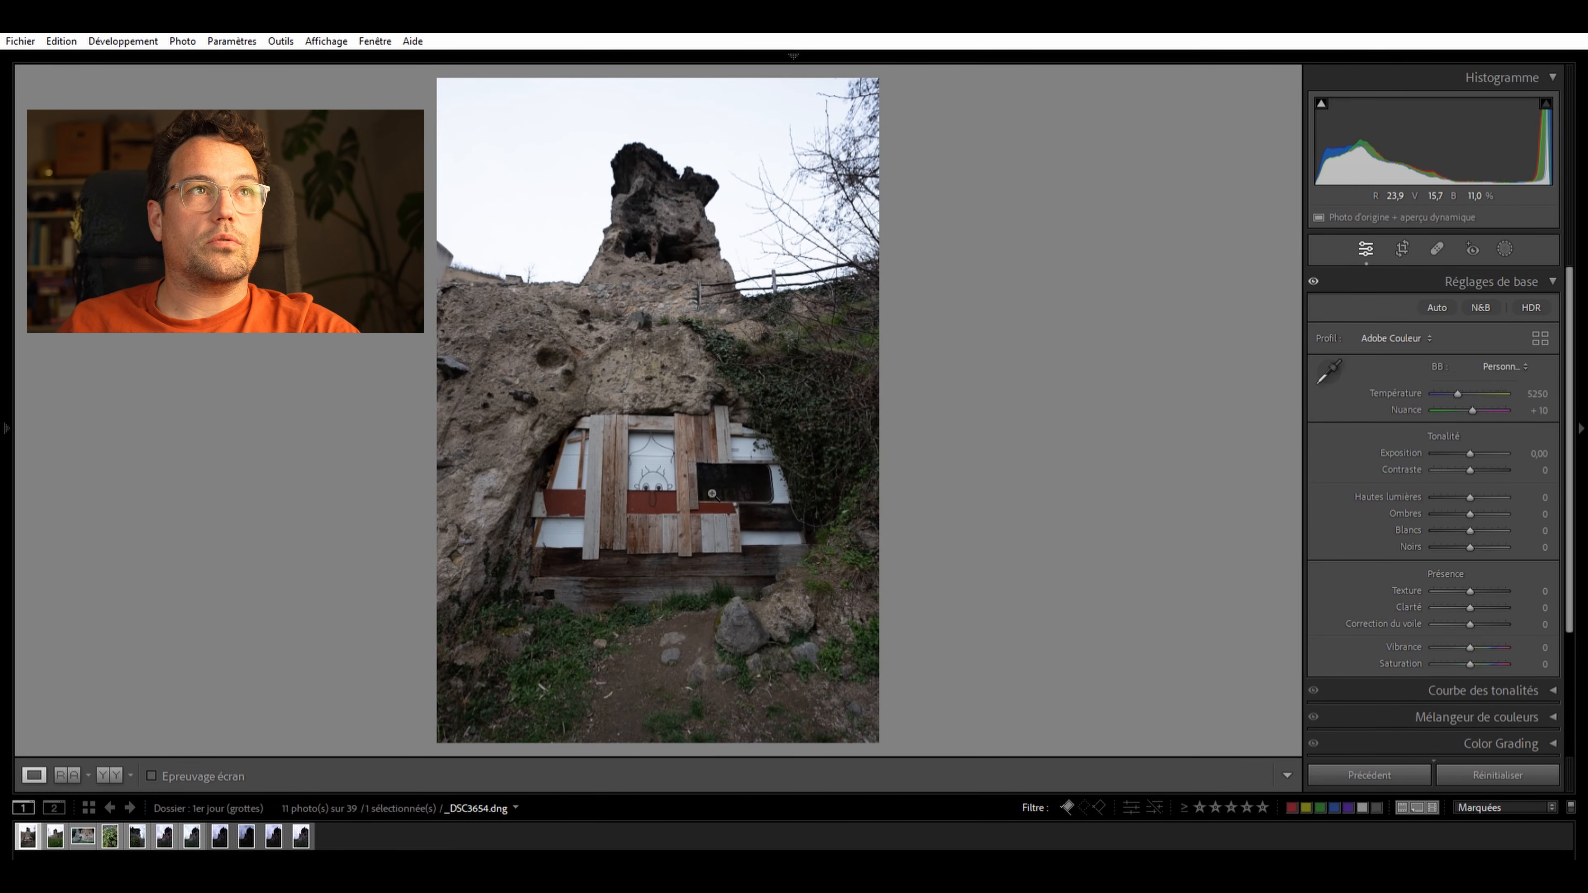
left_click(616, 514)
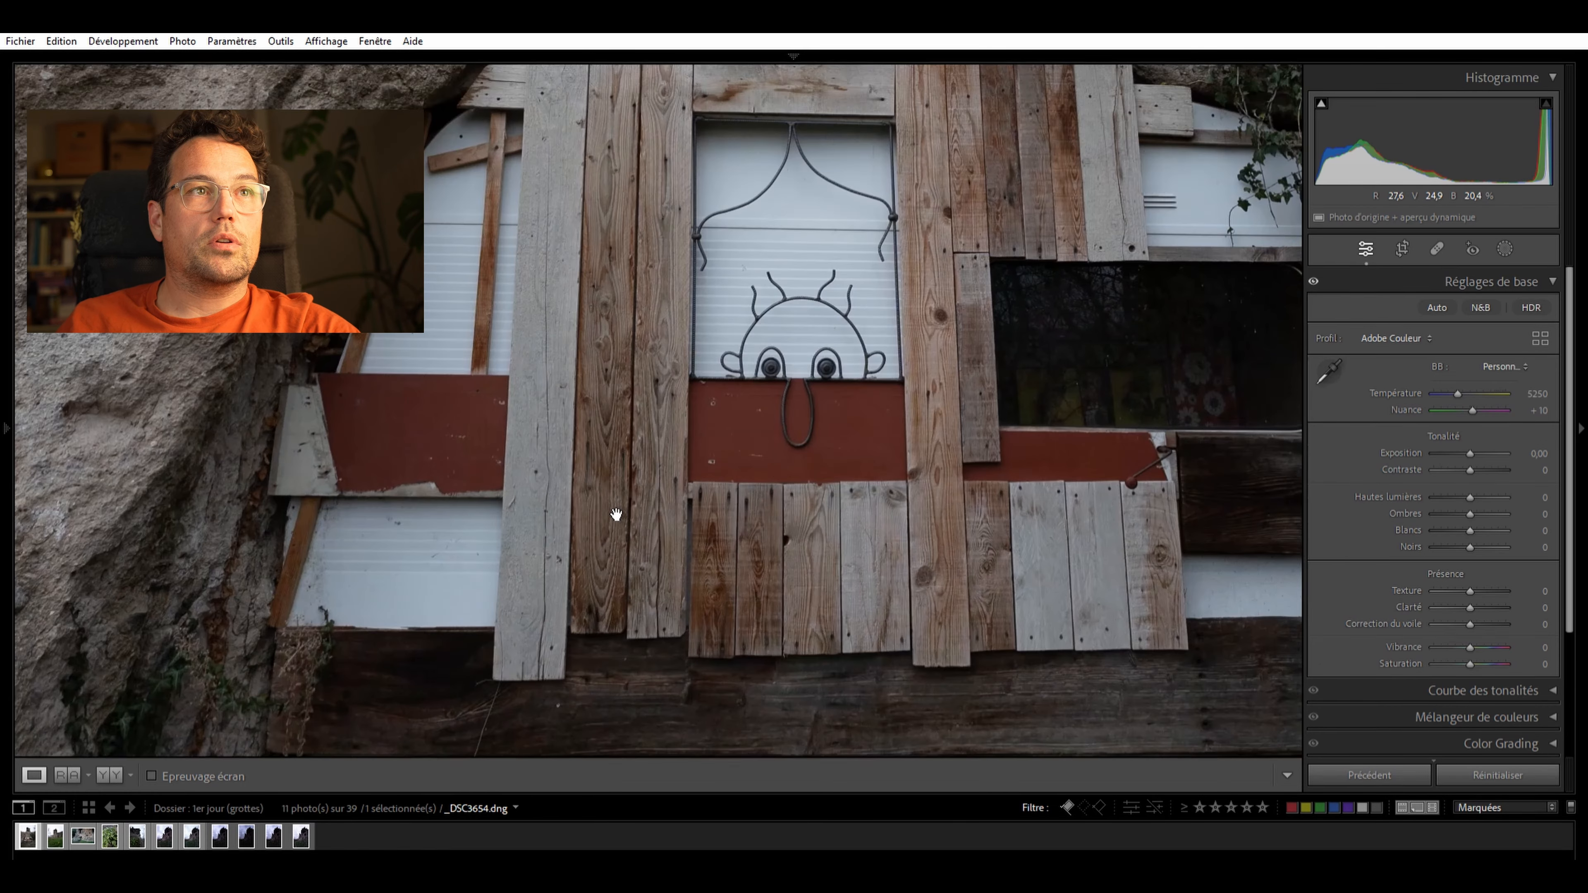
left_click(928, 353)
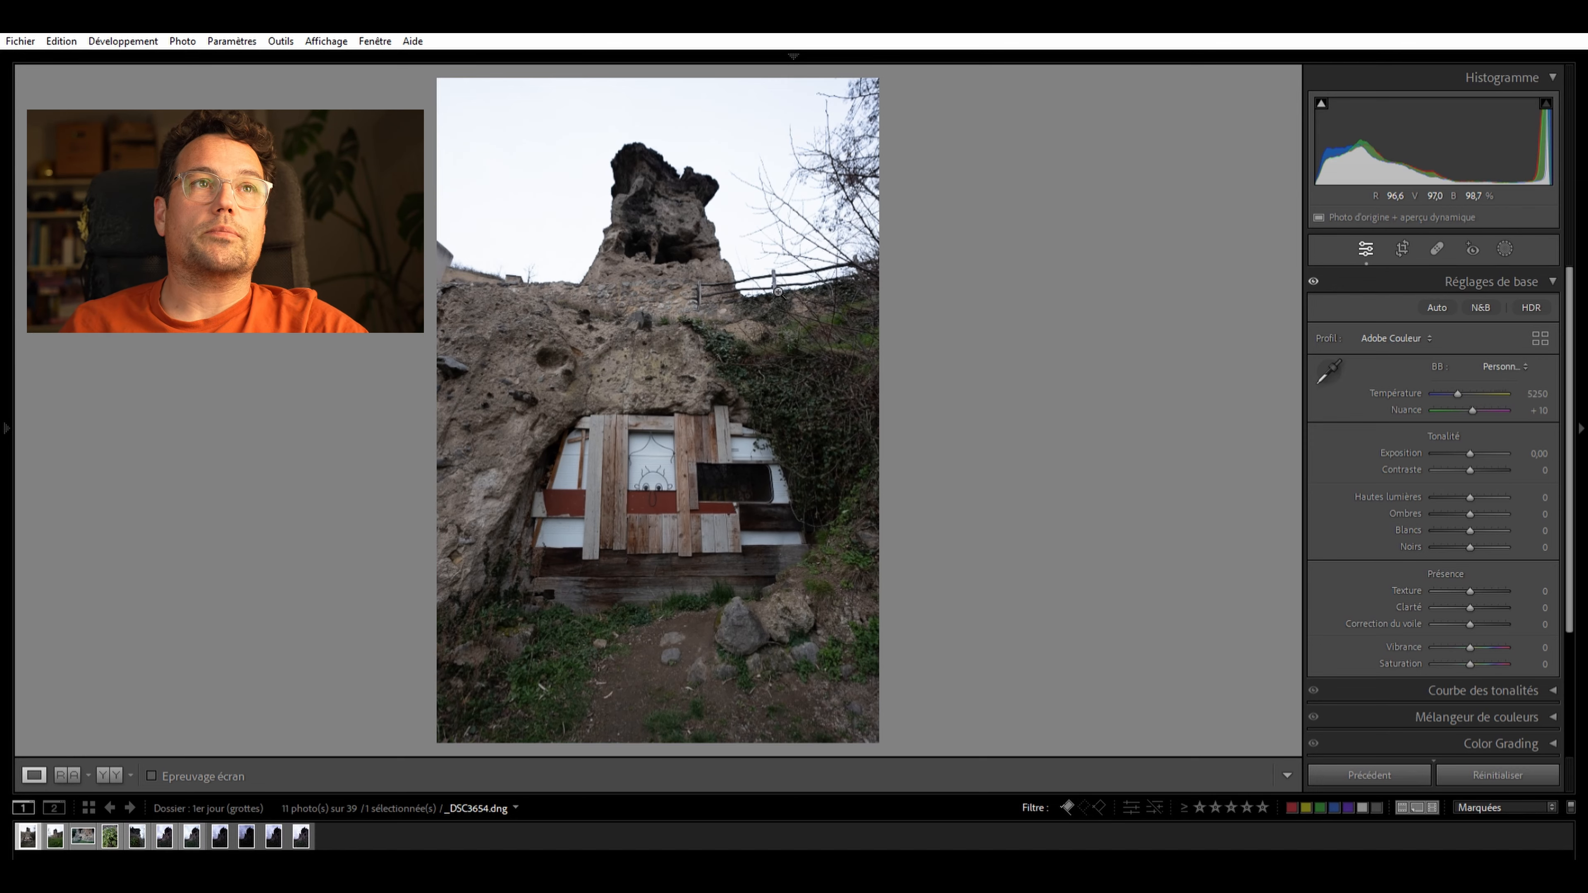
left_click(661, 479)
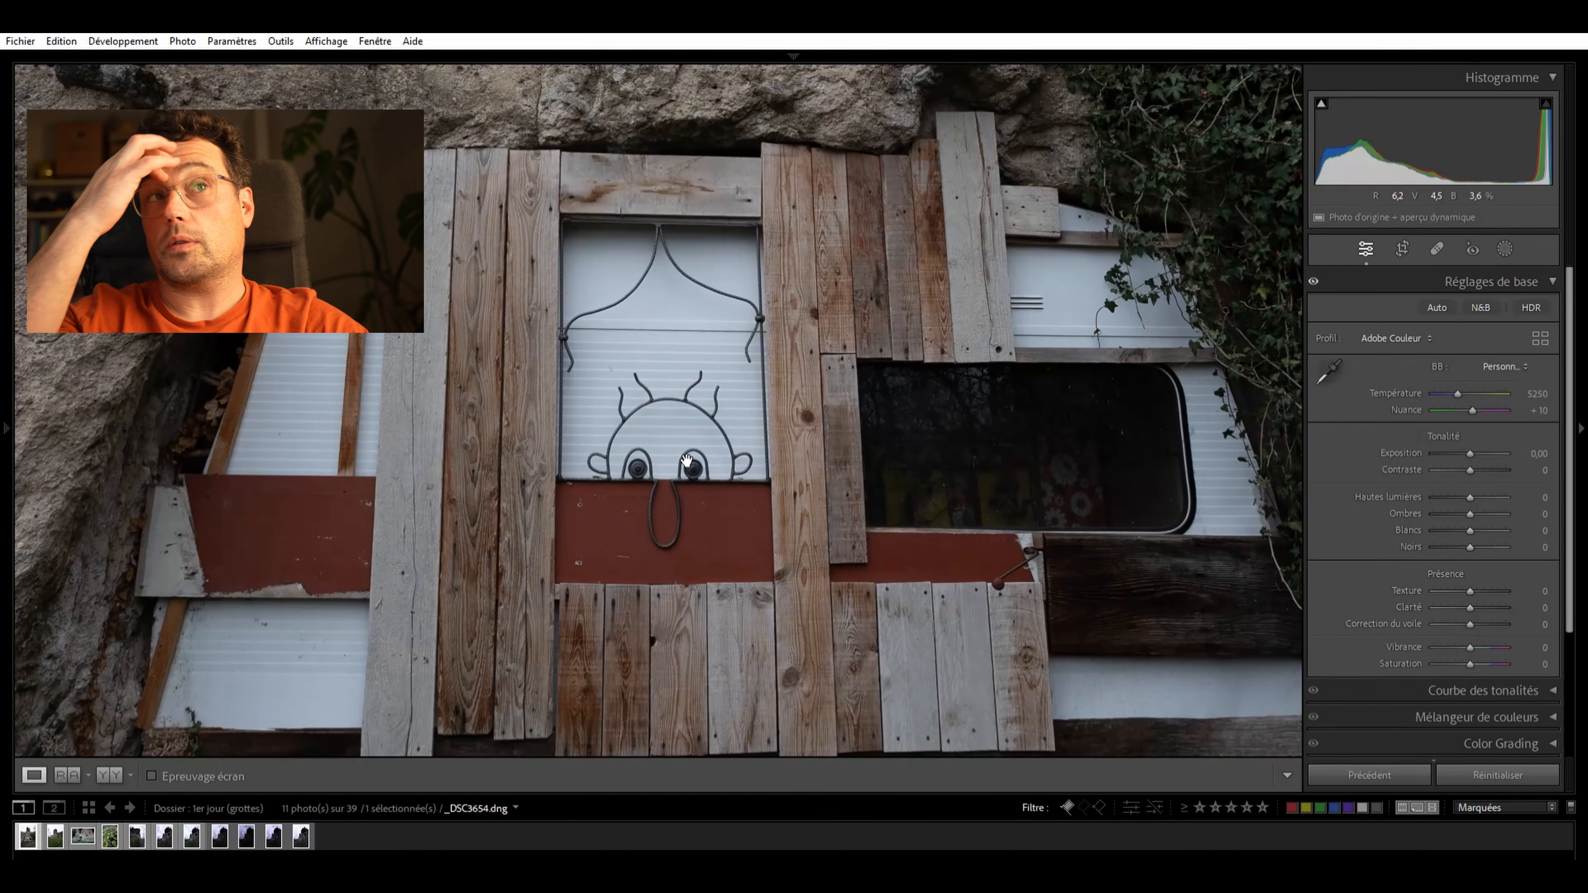
Go to the rock tower photo _DSC3661.dng and inspect the yellow flower in the foreground grass up close
key("Right")
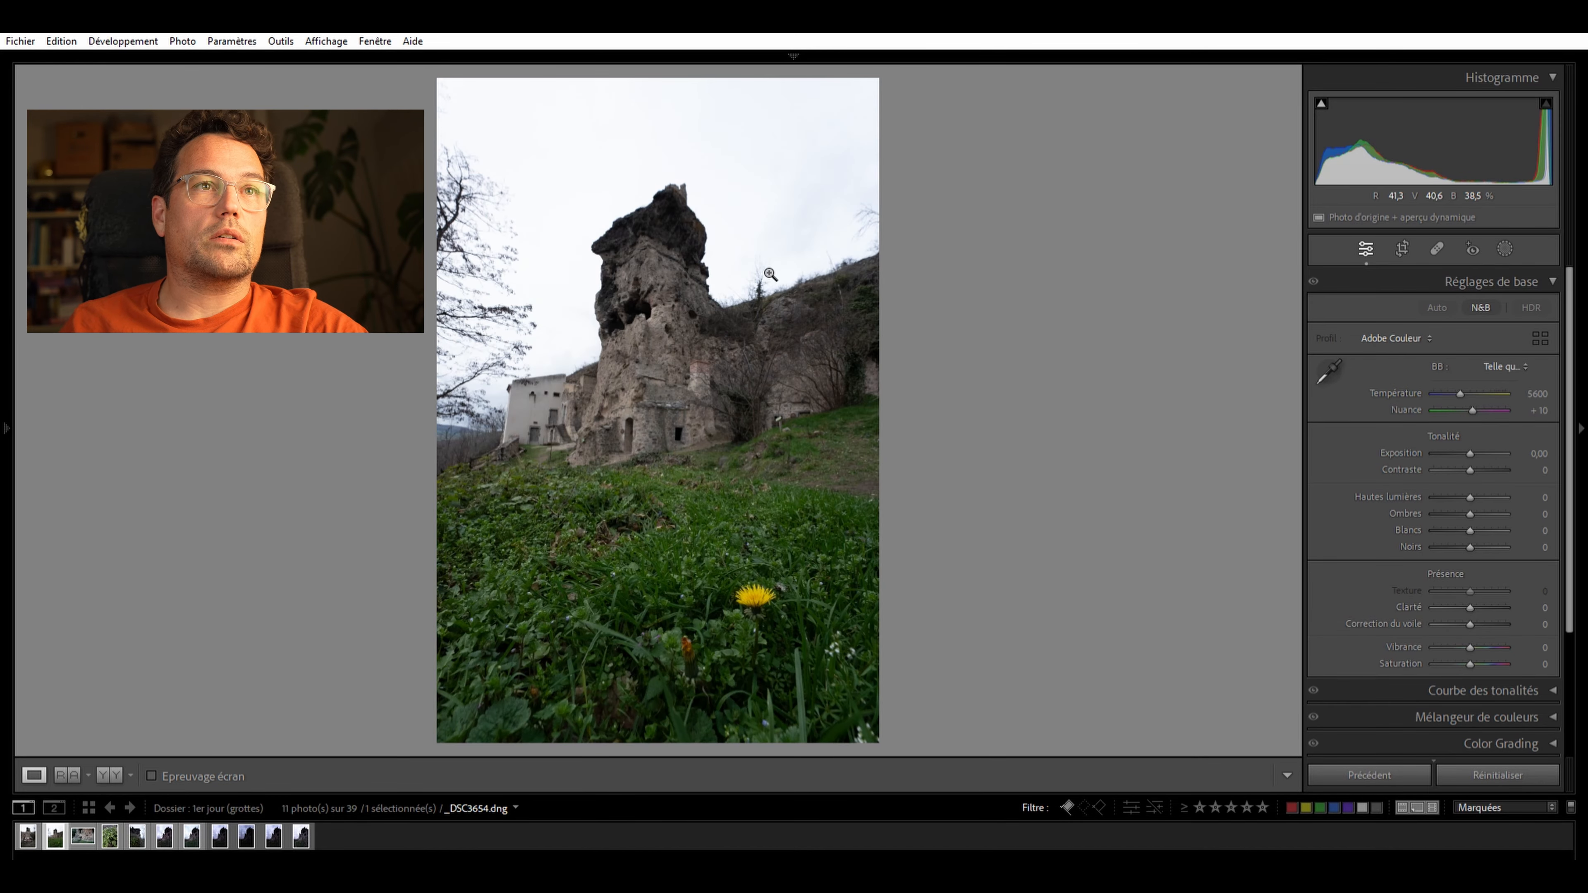
left_click(769, 571)
left_click(769, 572)
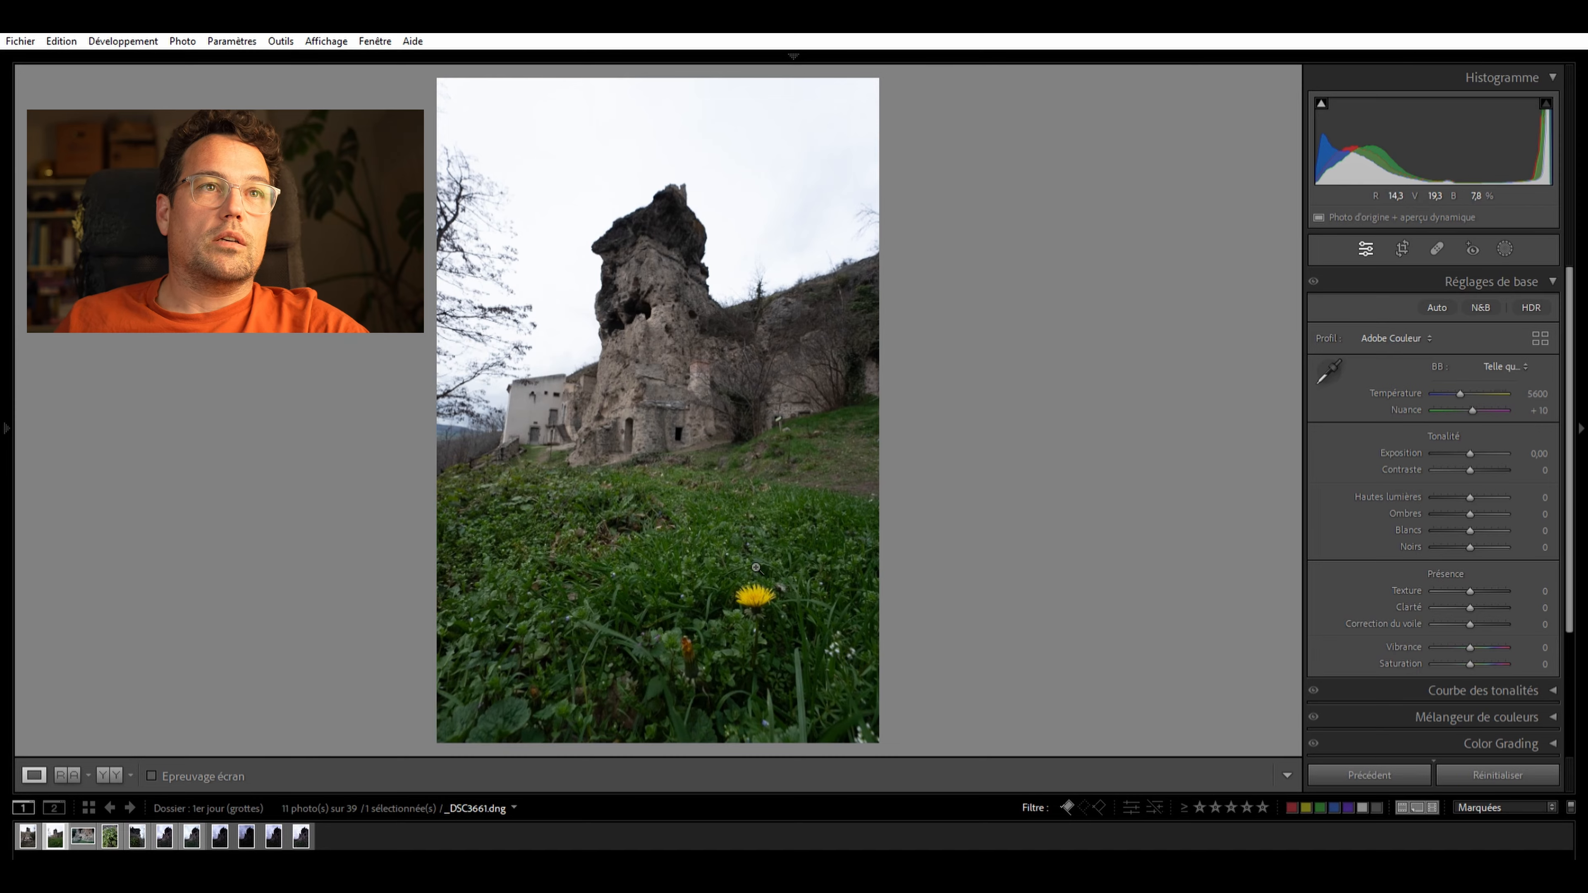
left_click(770, 597)
left_click(772, 588)
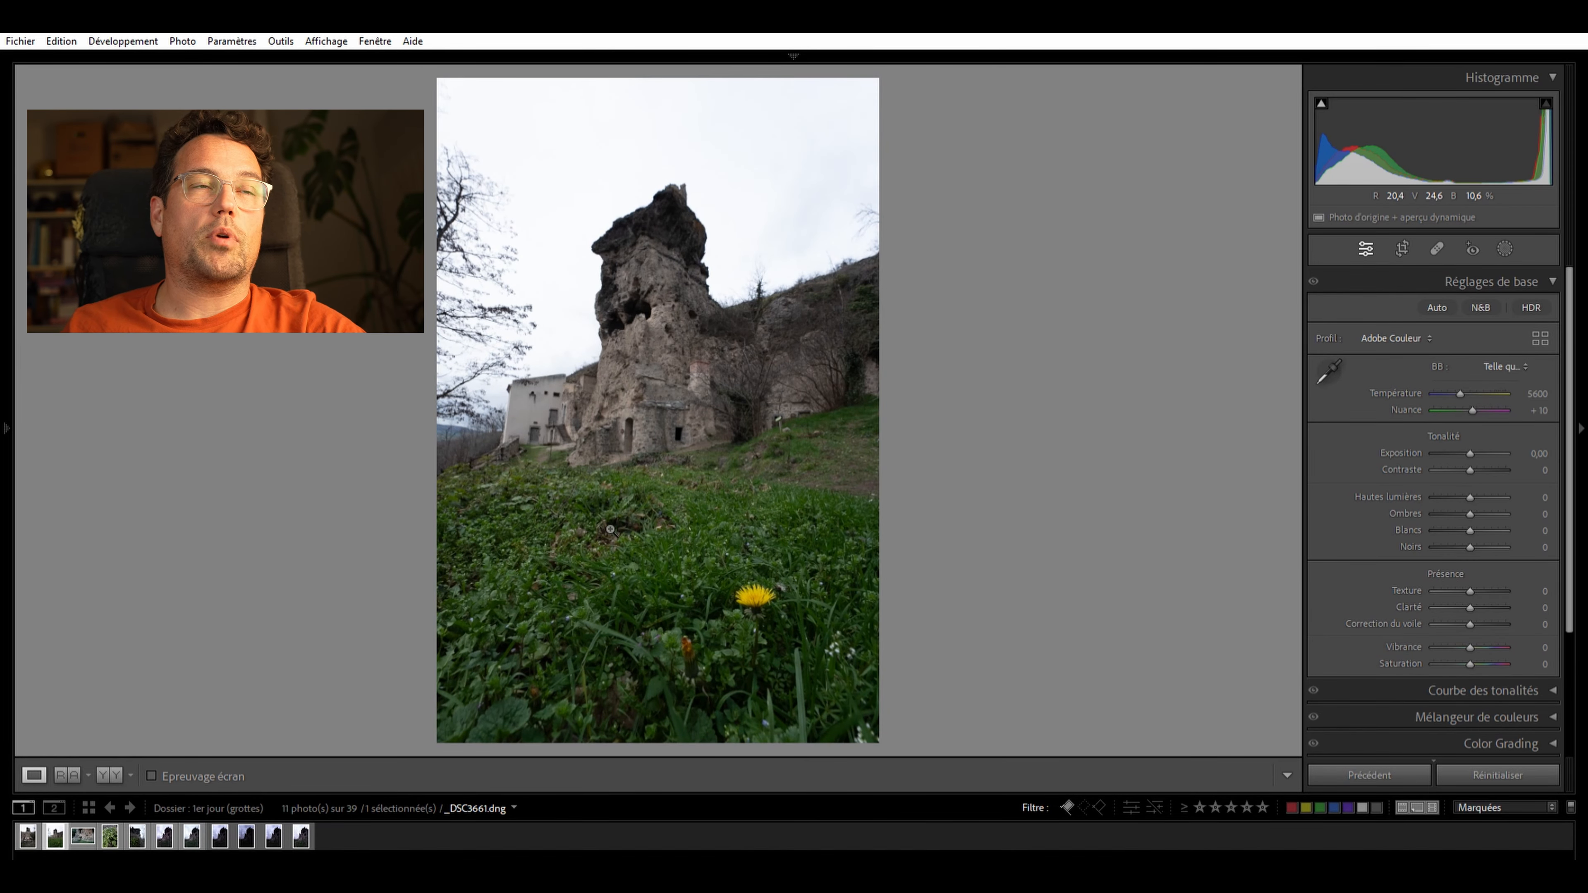
Move past the child and stone wall photo to _DSC3672.dng and inspect the fern leaves up close
key("Right")
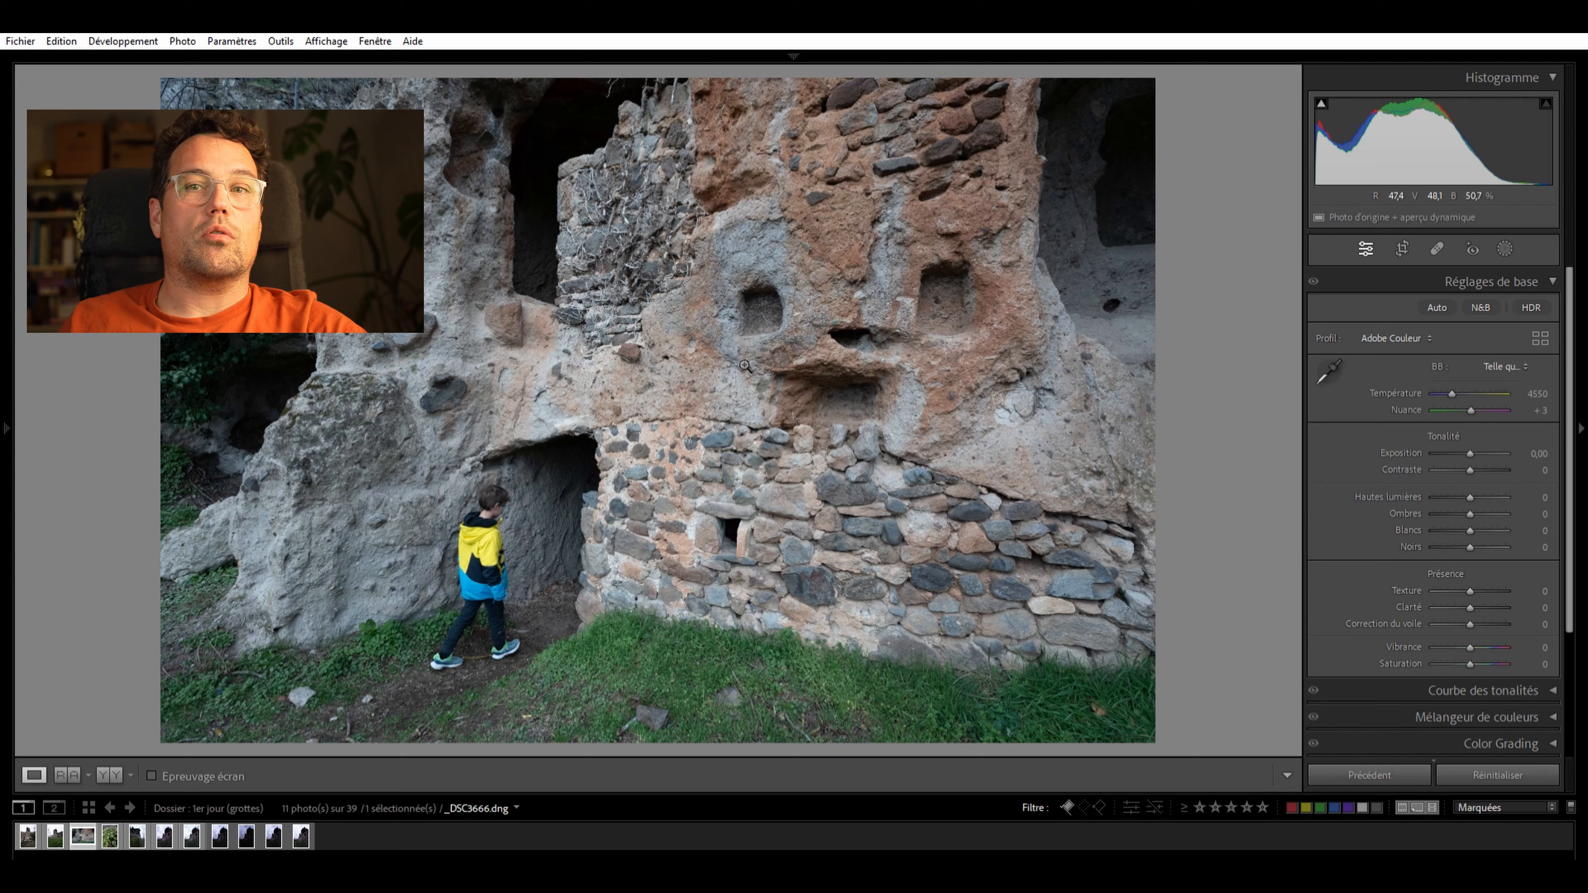
key("Right")
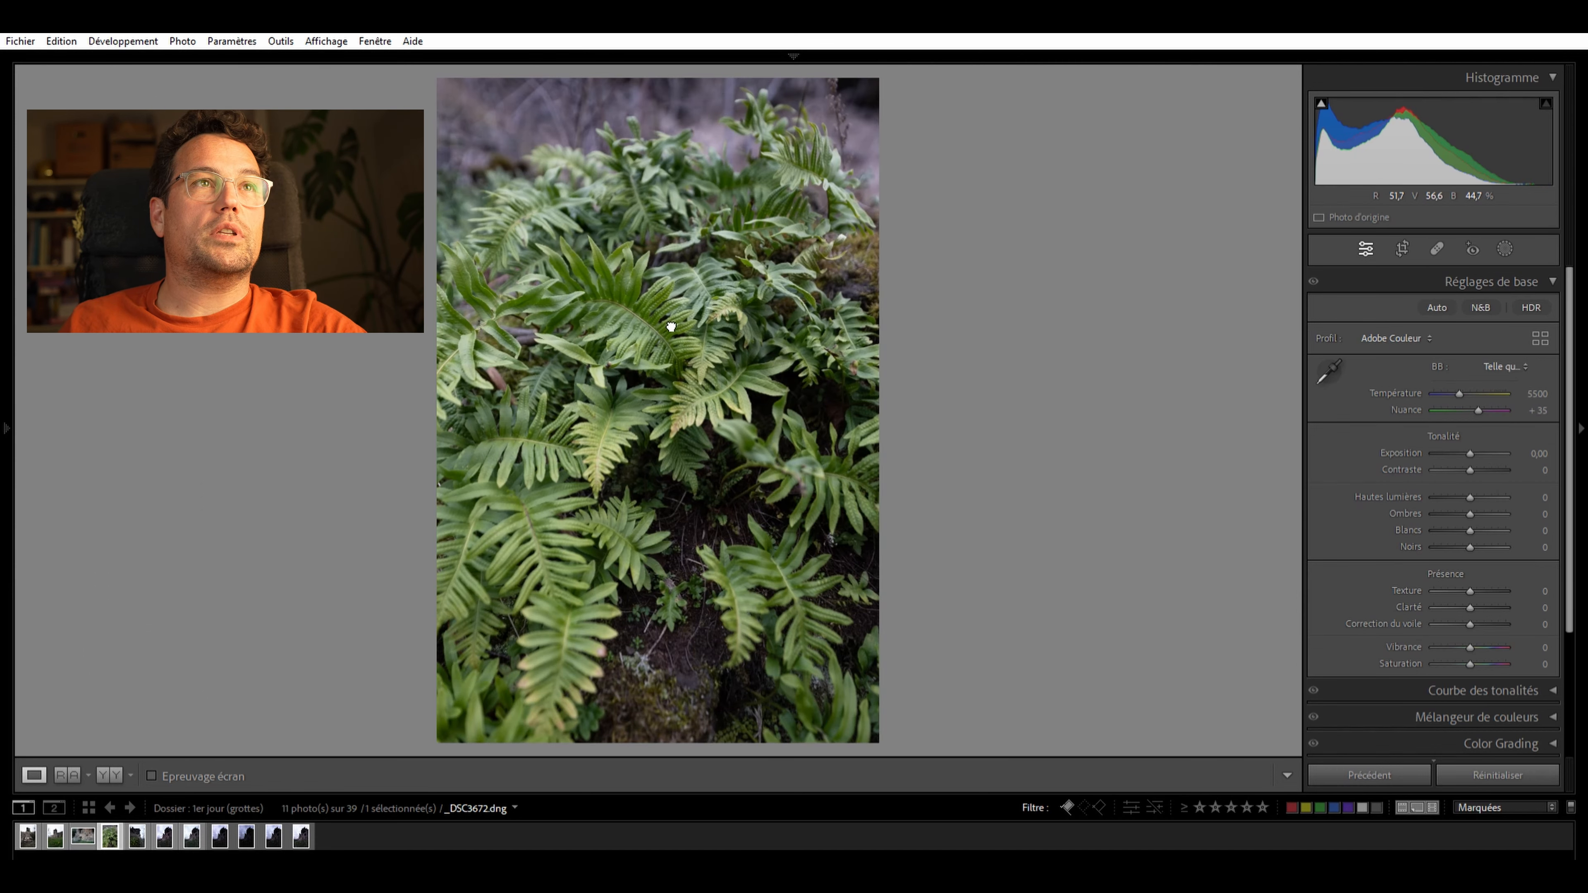
left_click(671, 322)
left_click(671, 322)
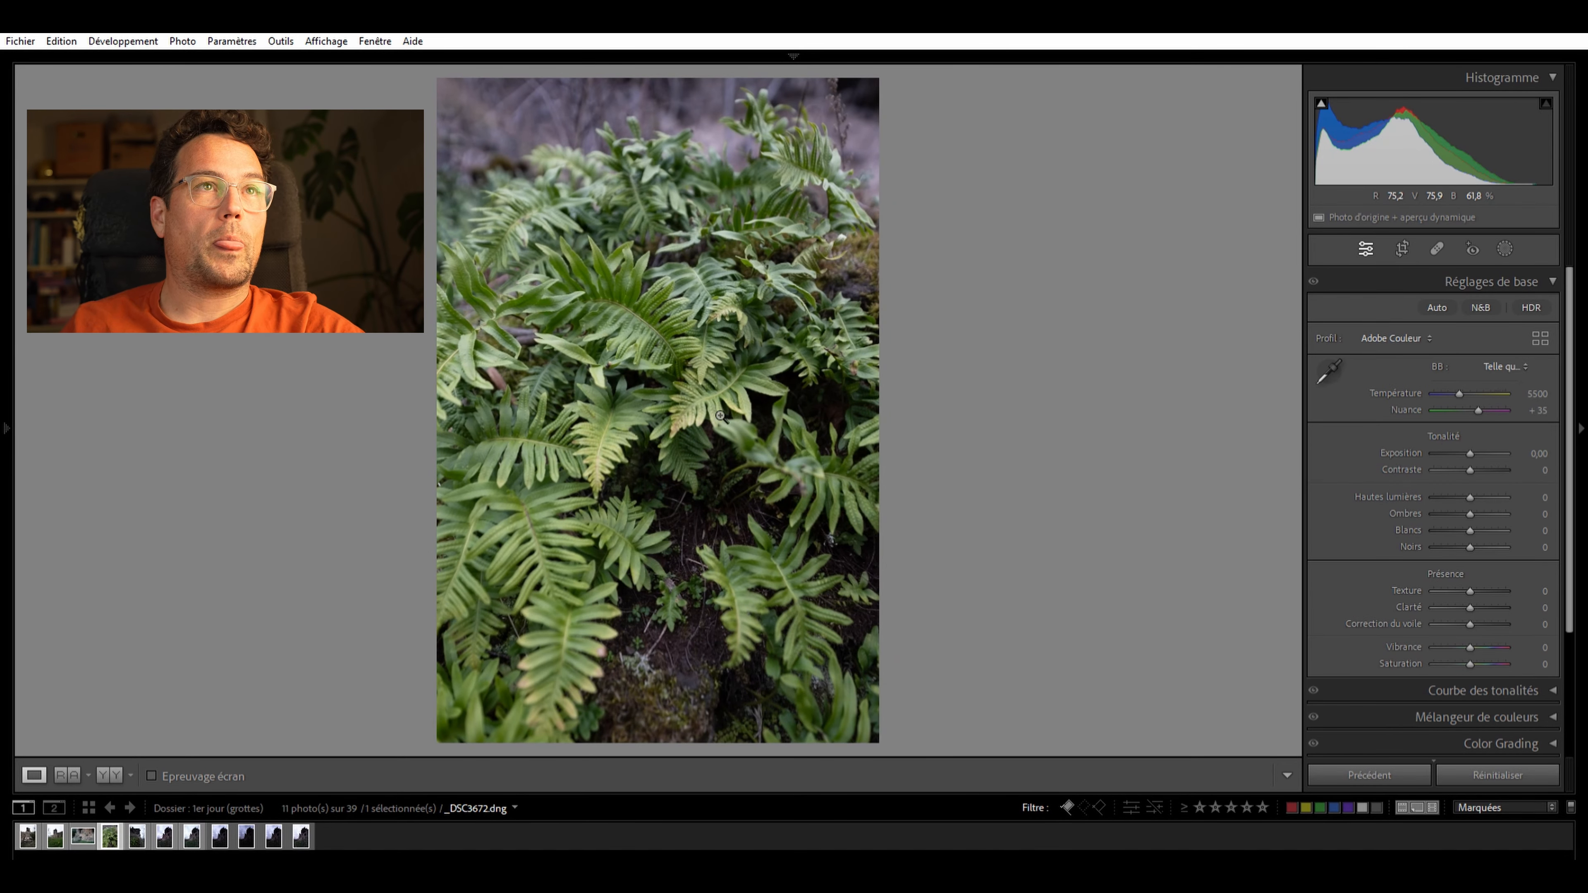
Browse the series of the cave cliff with the wooden fence and compare the exposures up to _DSC3689.dng
key("Right")
key("Right")
key("Right")
key("Right")
key("Right")
key("Left")
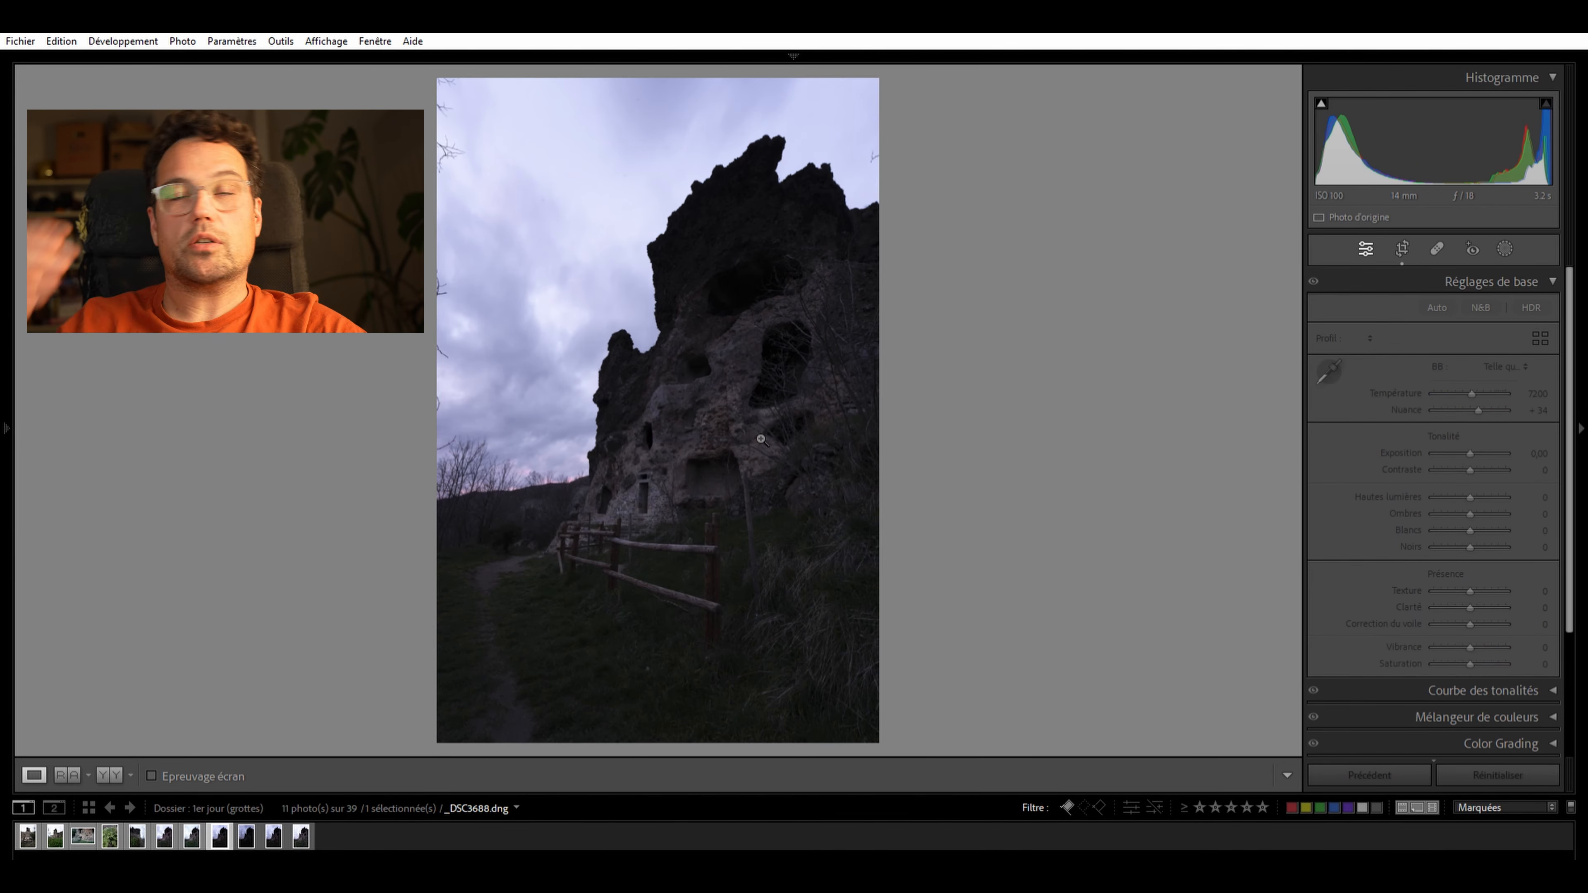
key("Left")
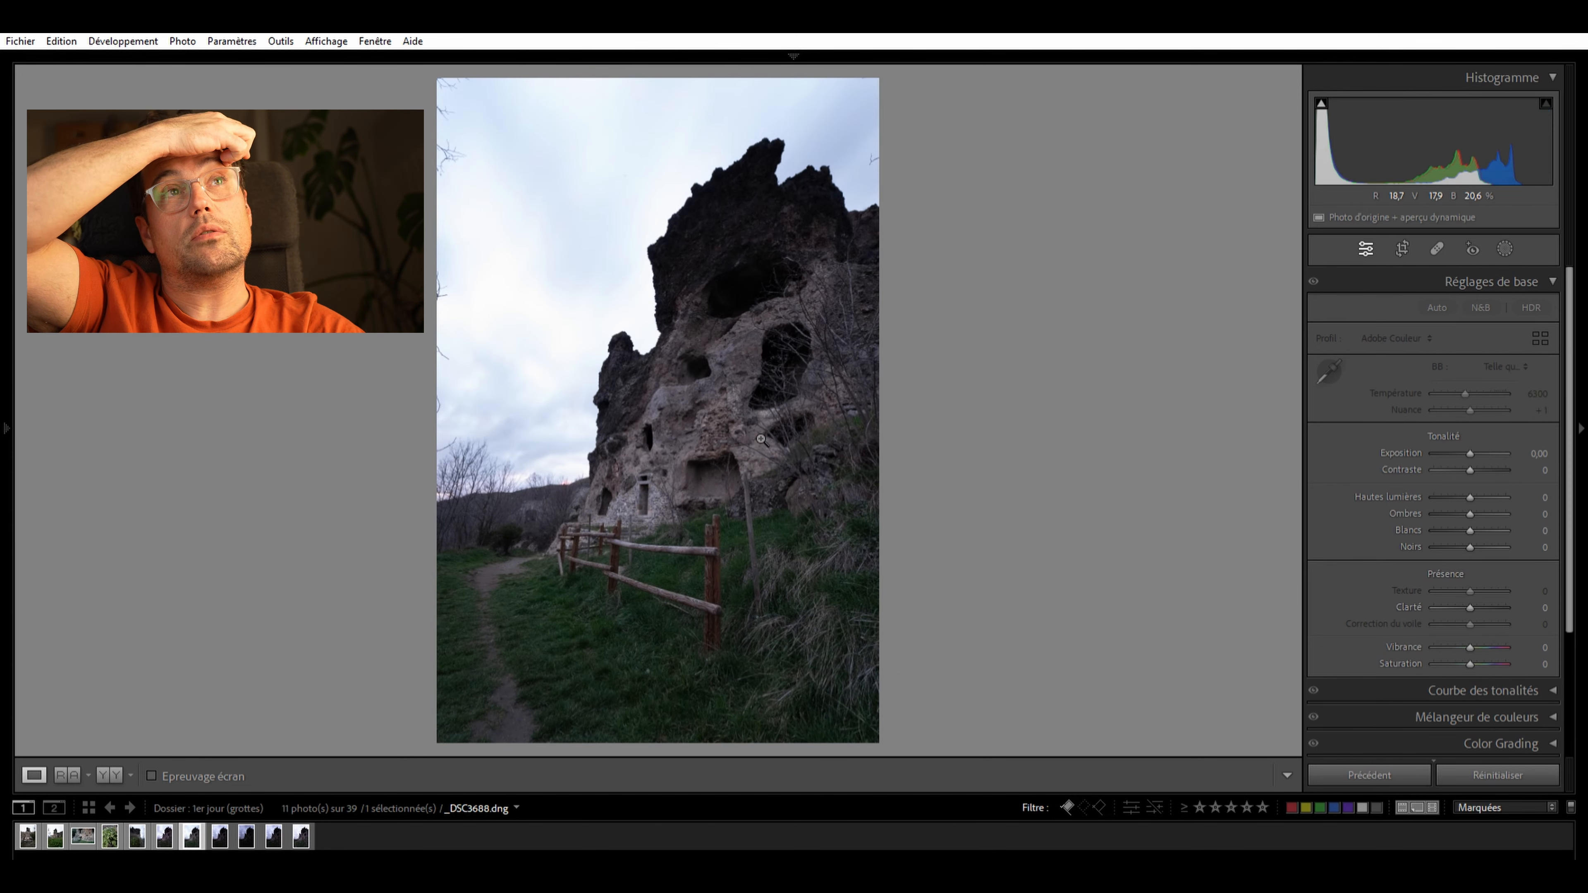
key("Left")
key("Right")
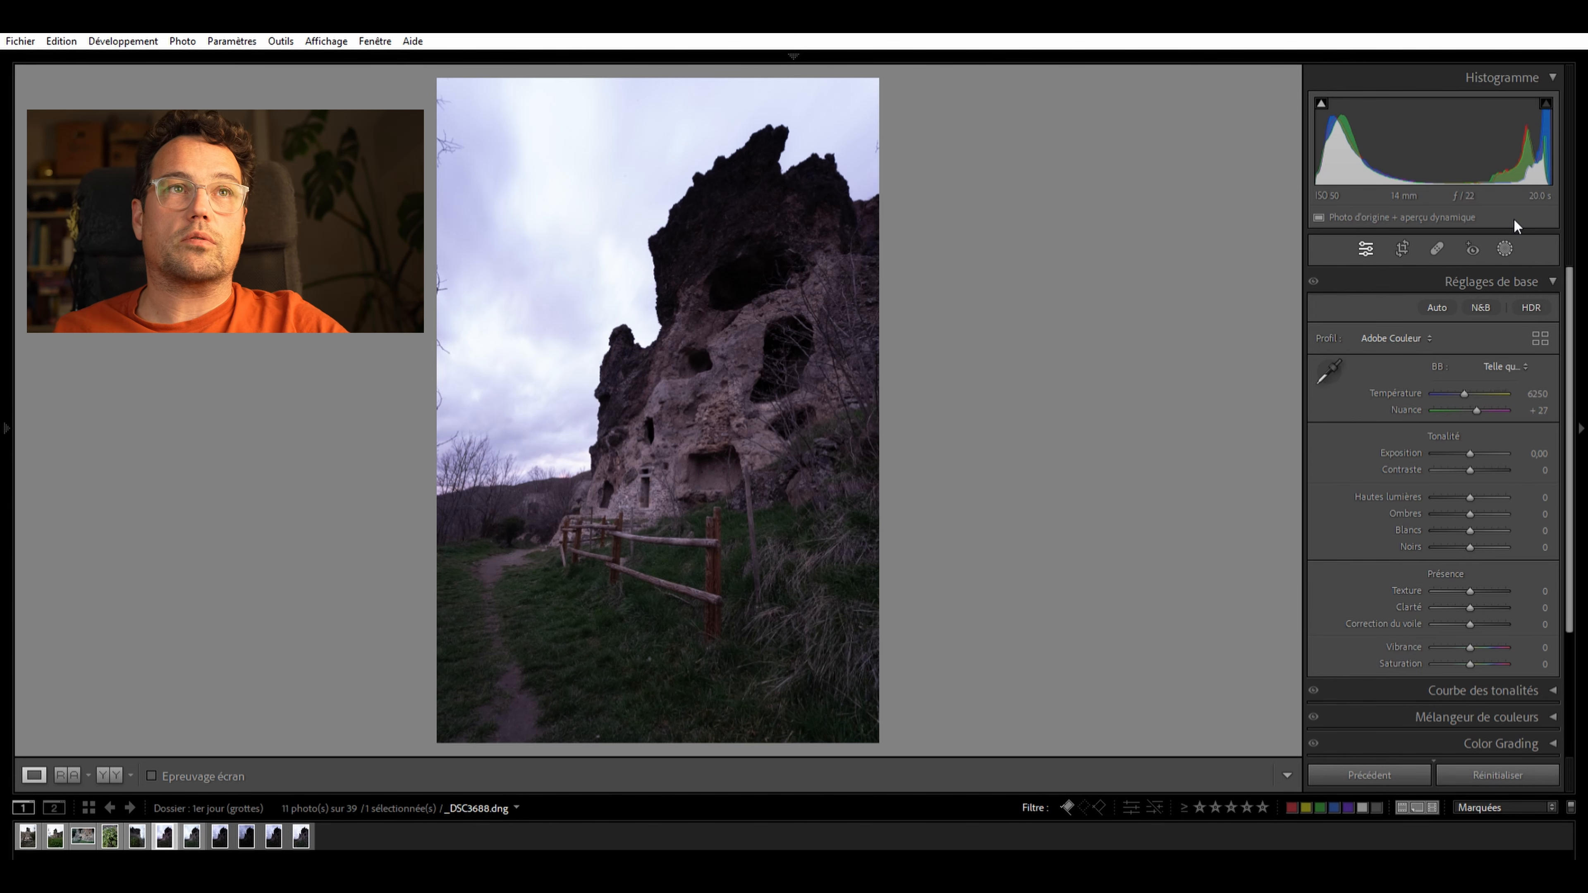
key("Right")
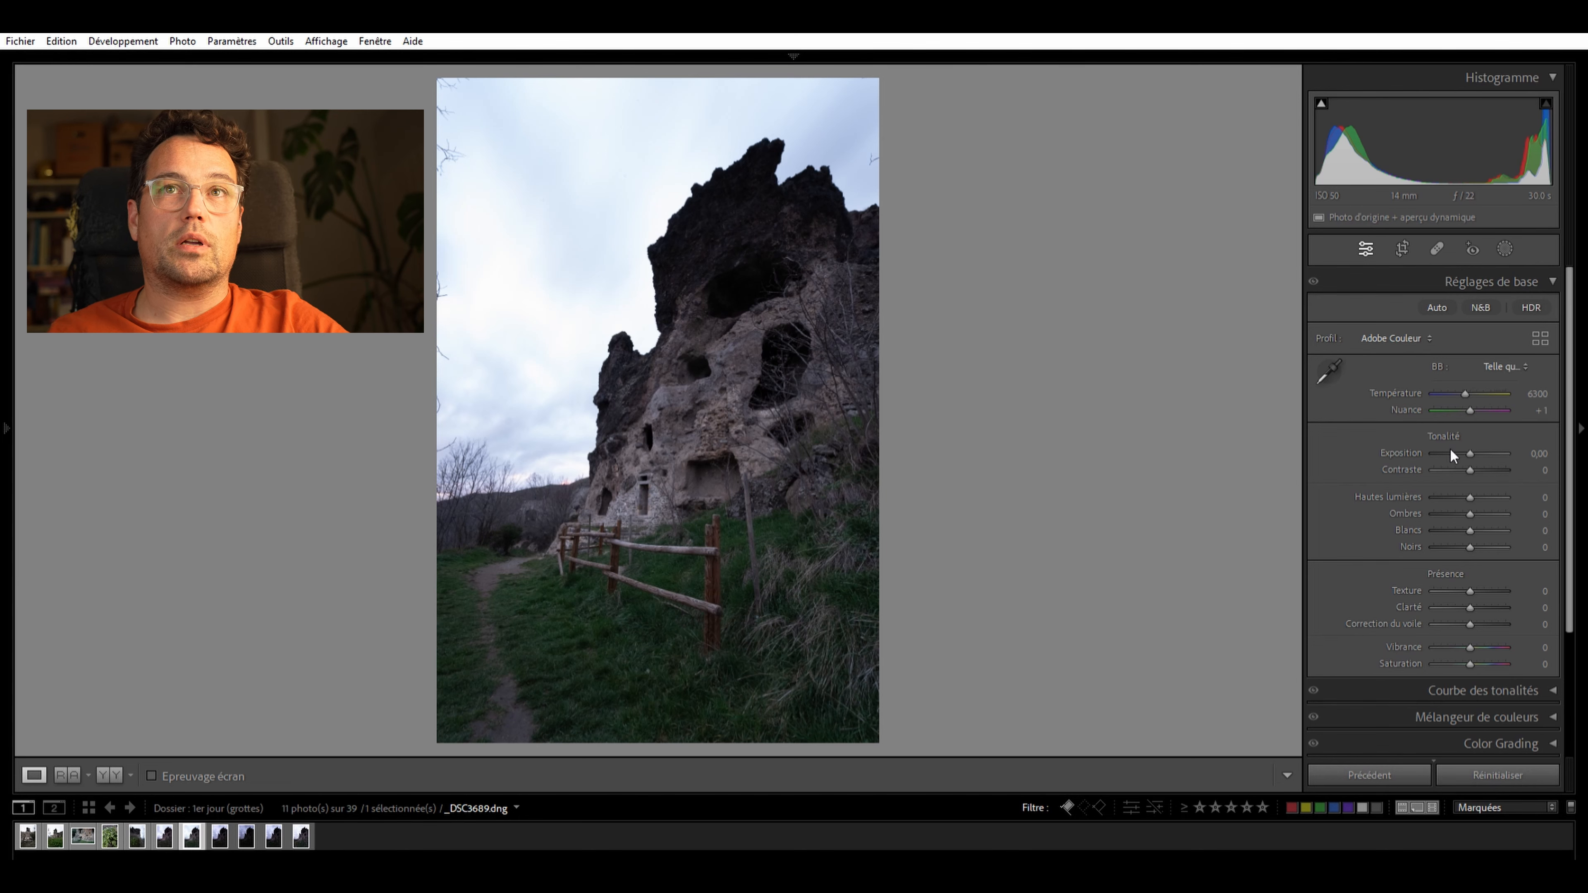
Try exposures of -2.50 and +2.84 on _DSC3689.dng and reset the exposure to 0
mouse_move(1470, 436)
left_mouse_down()
mouse_move(1413, 437)
mouse_move(1453, 439)
left_mouse_up()
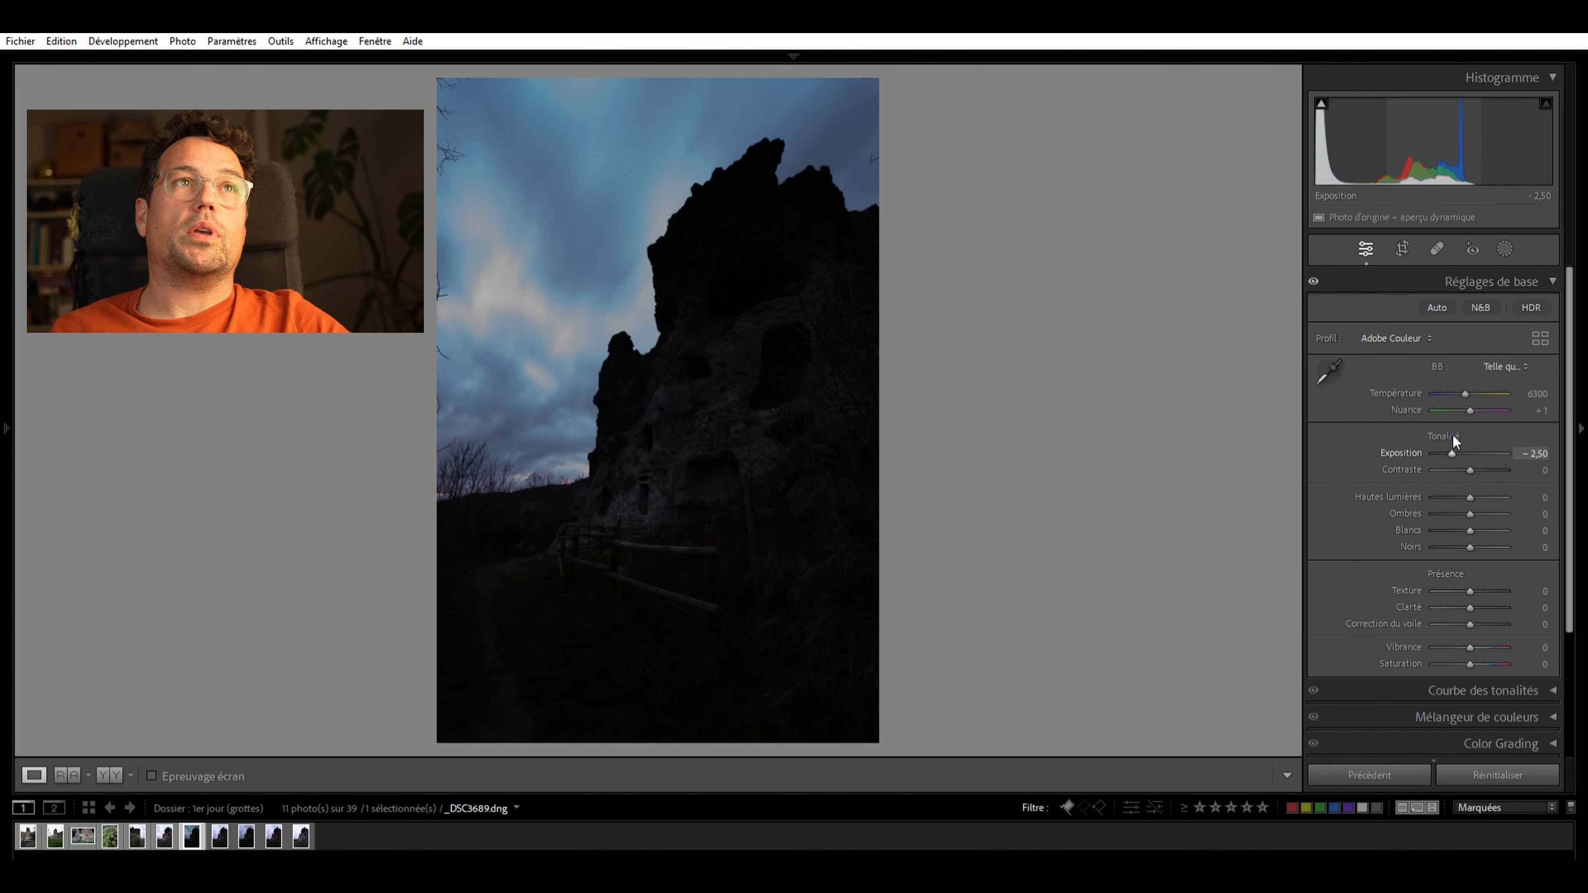
left_click_drag(1453, 436, 1488, 445)
left_click(755, 266)
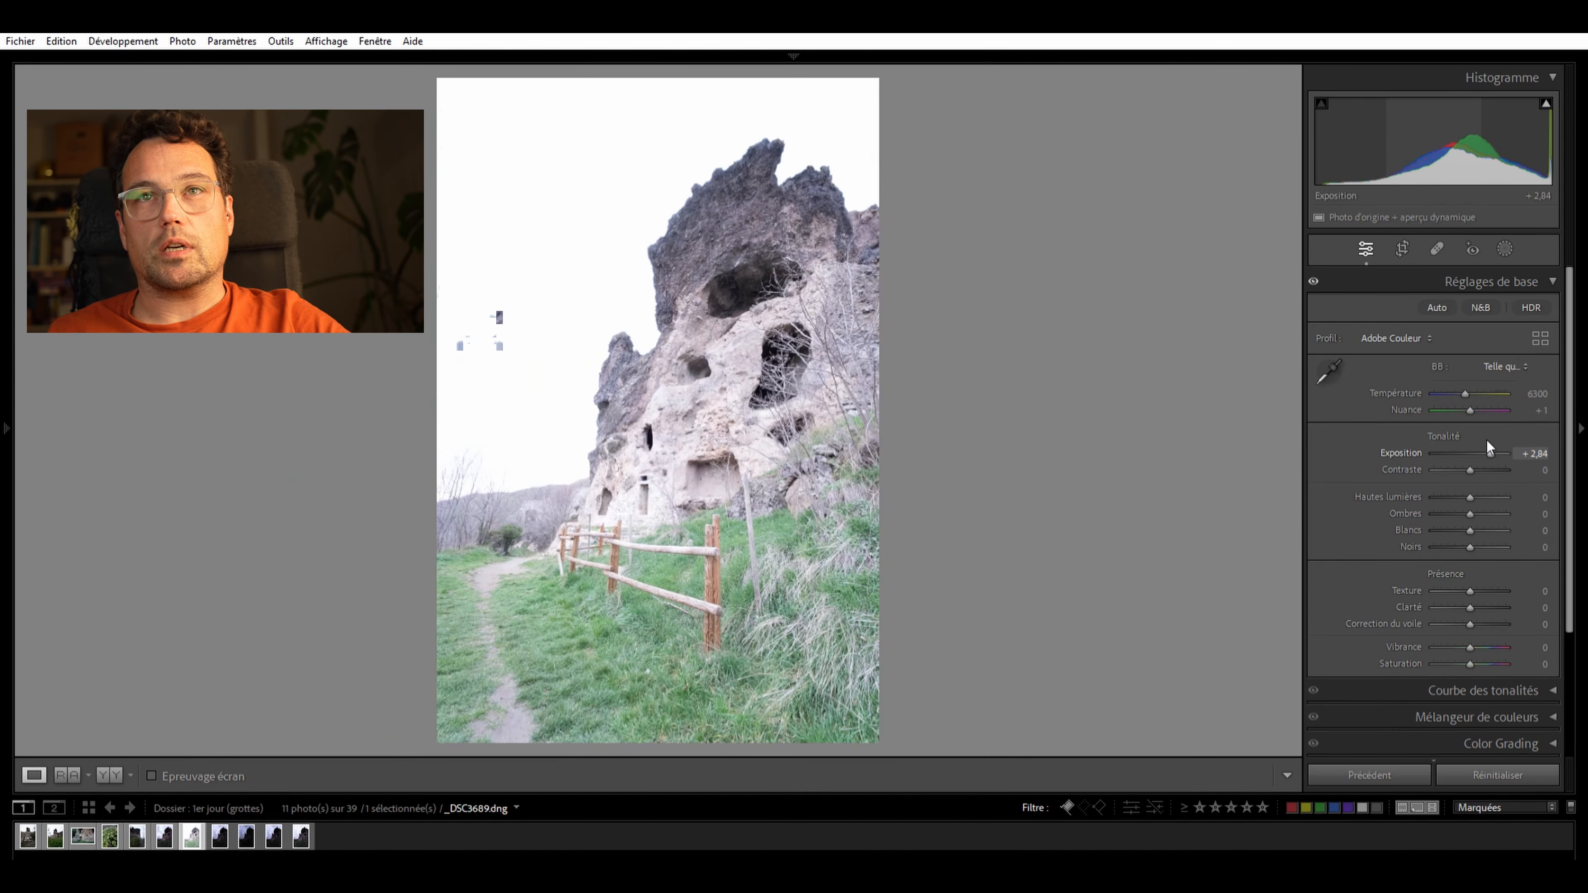
double_click(1489, 441)
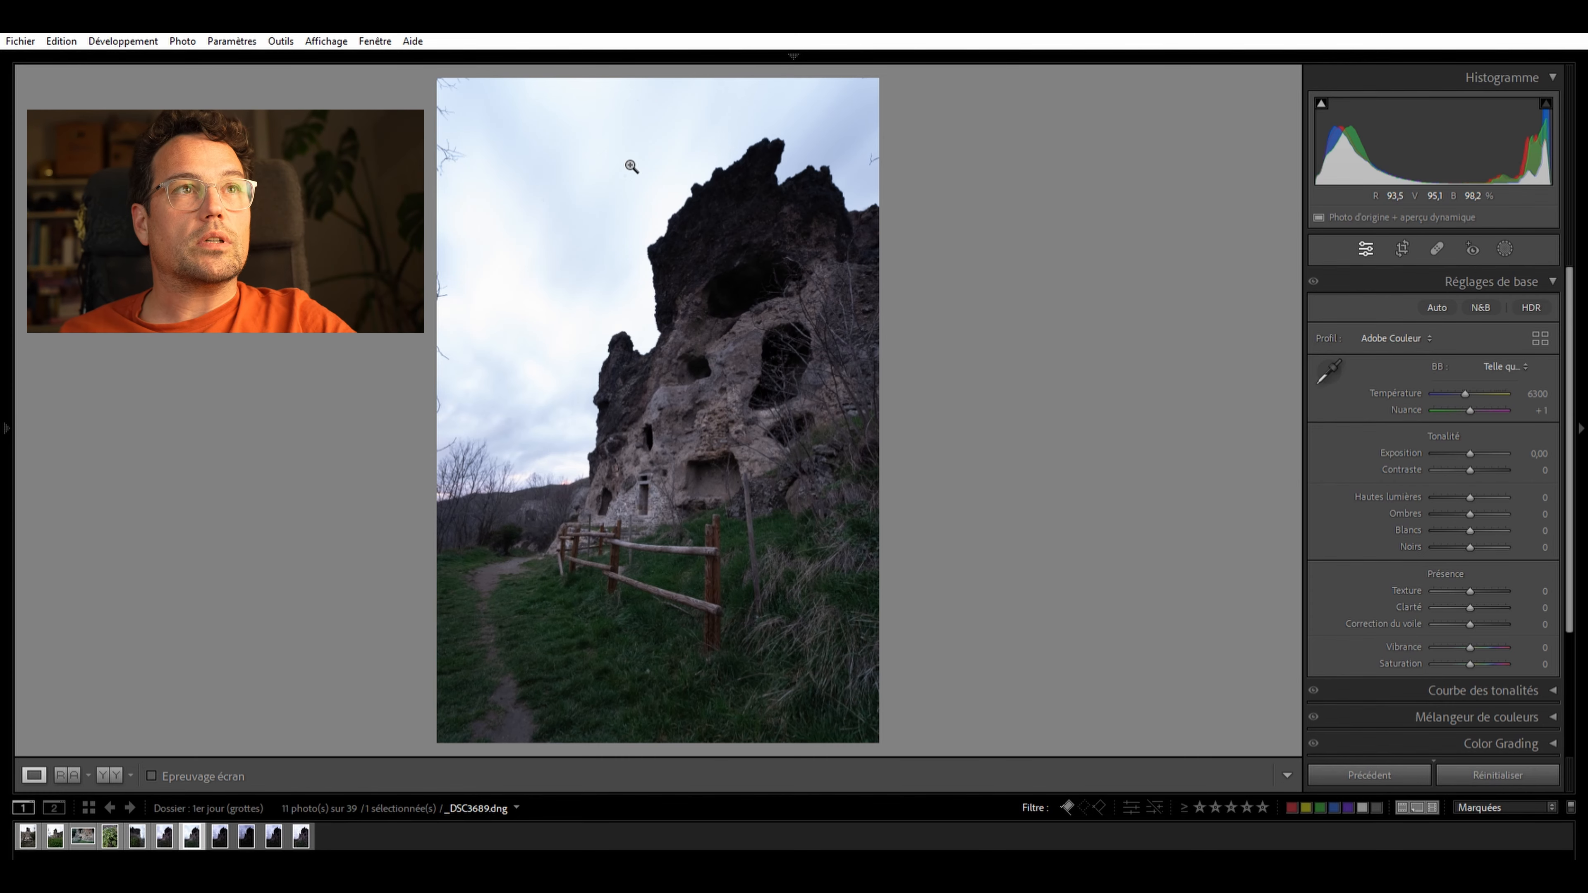
Compare the histograms and shadow and highlight clipping of the bracketed cliff shots through _DSC3692.dng
key("Right")
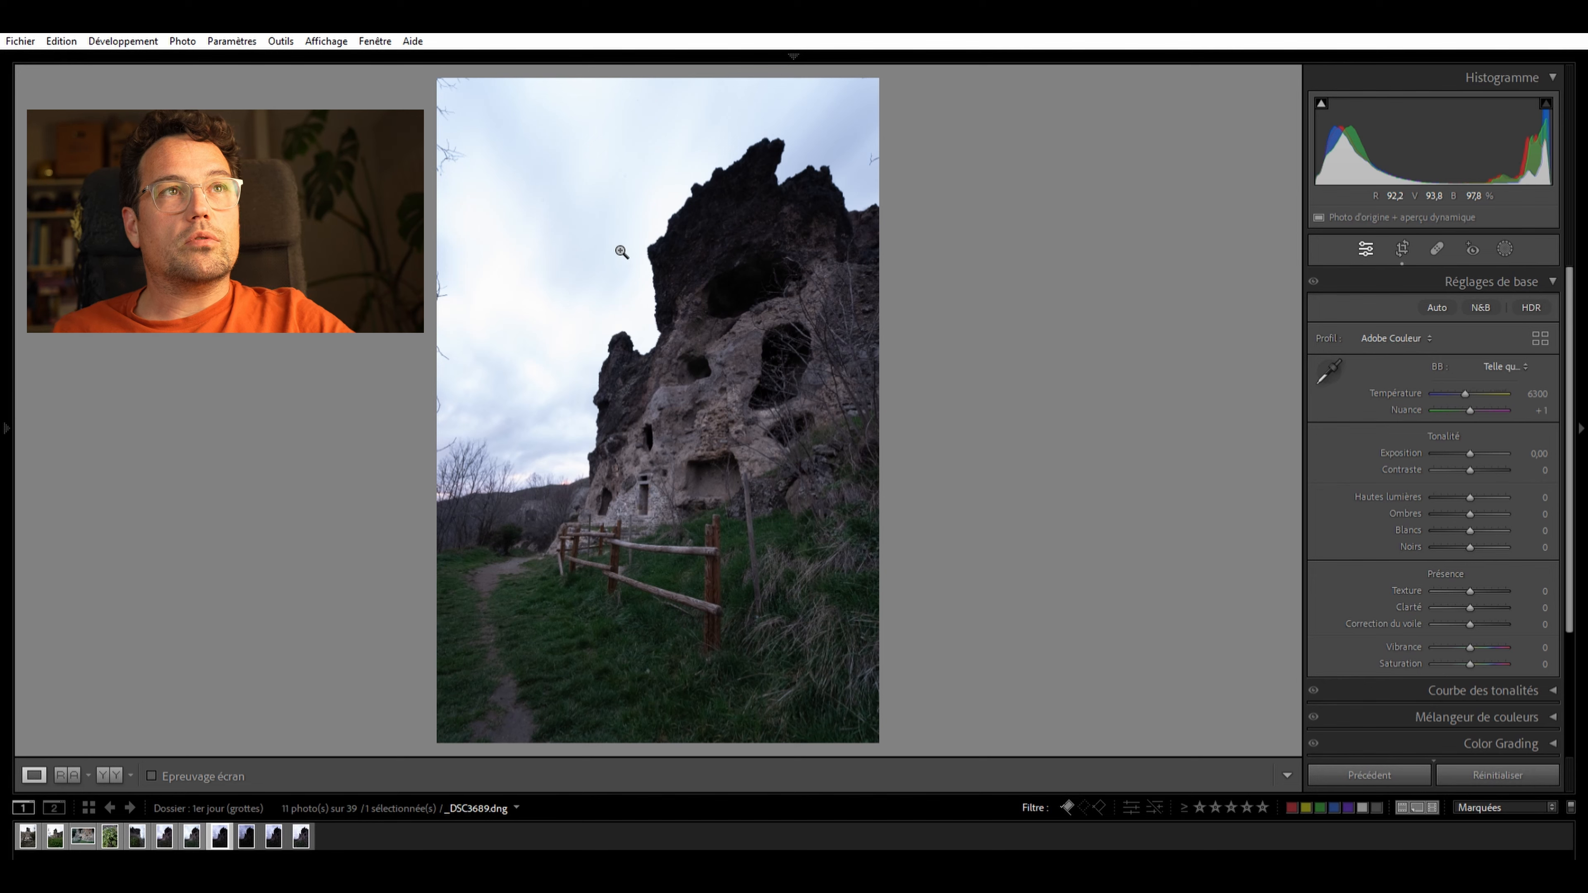
key("Right")
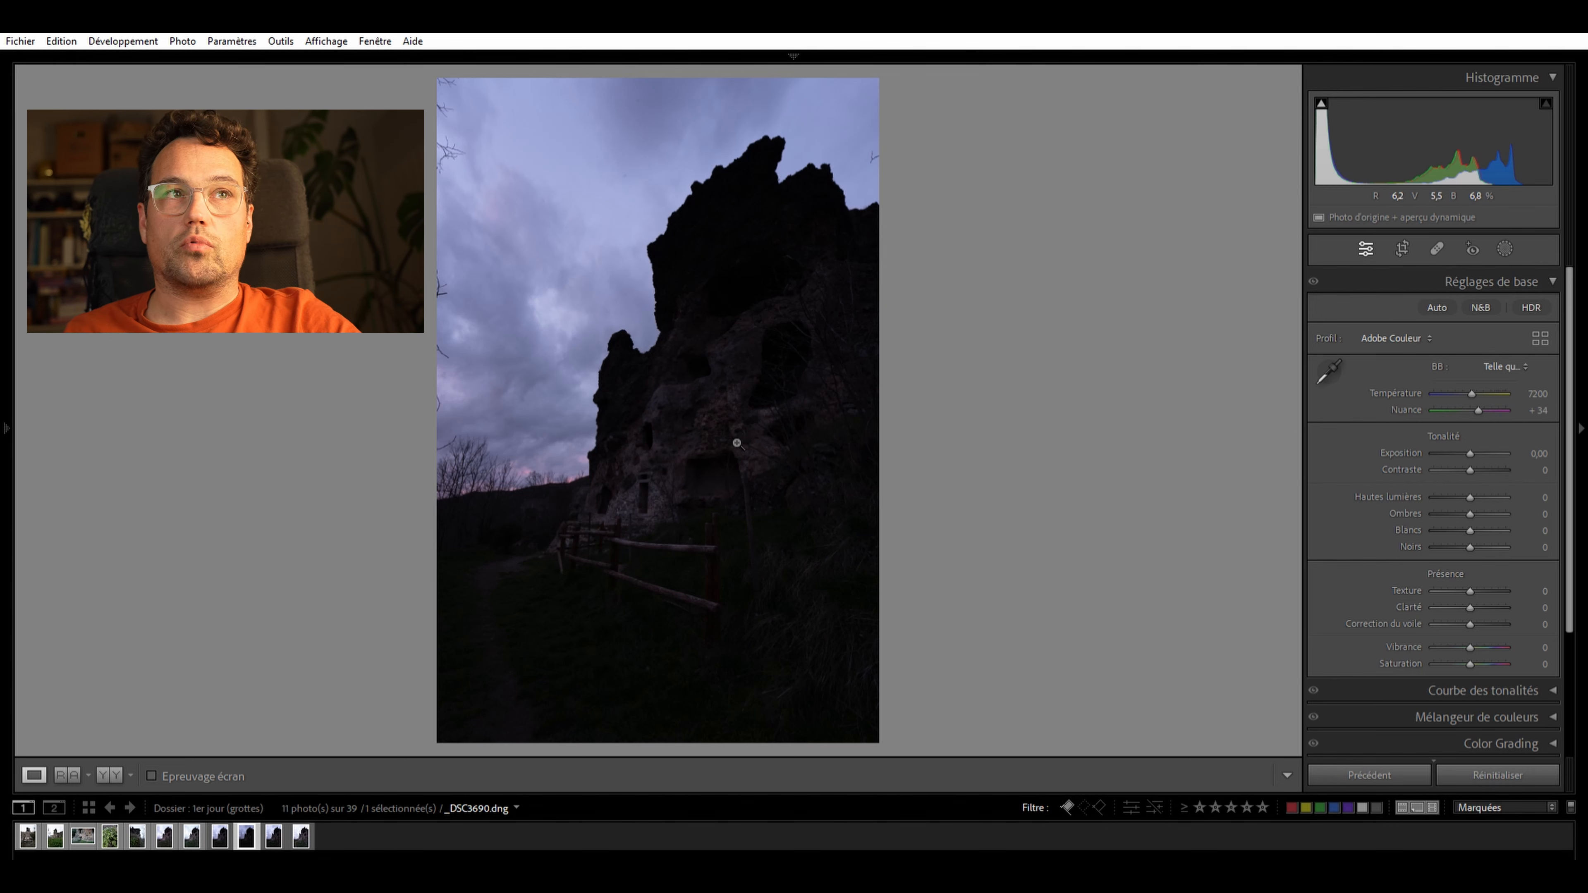
mouse_move(1322, 94)
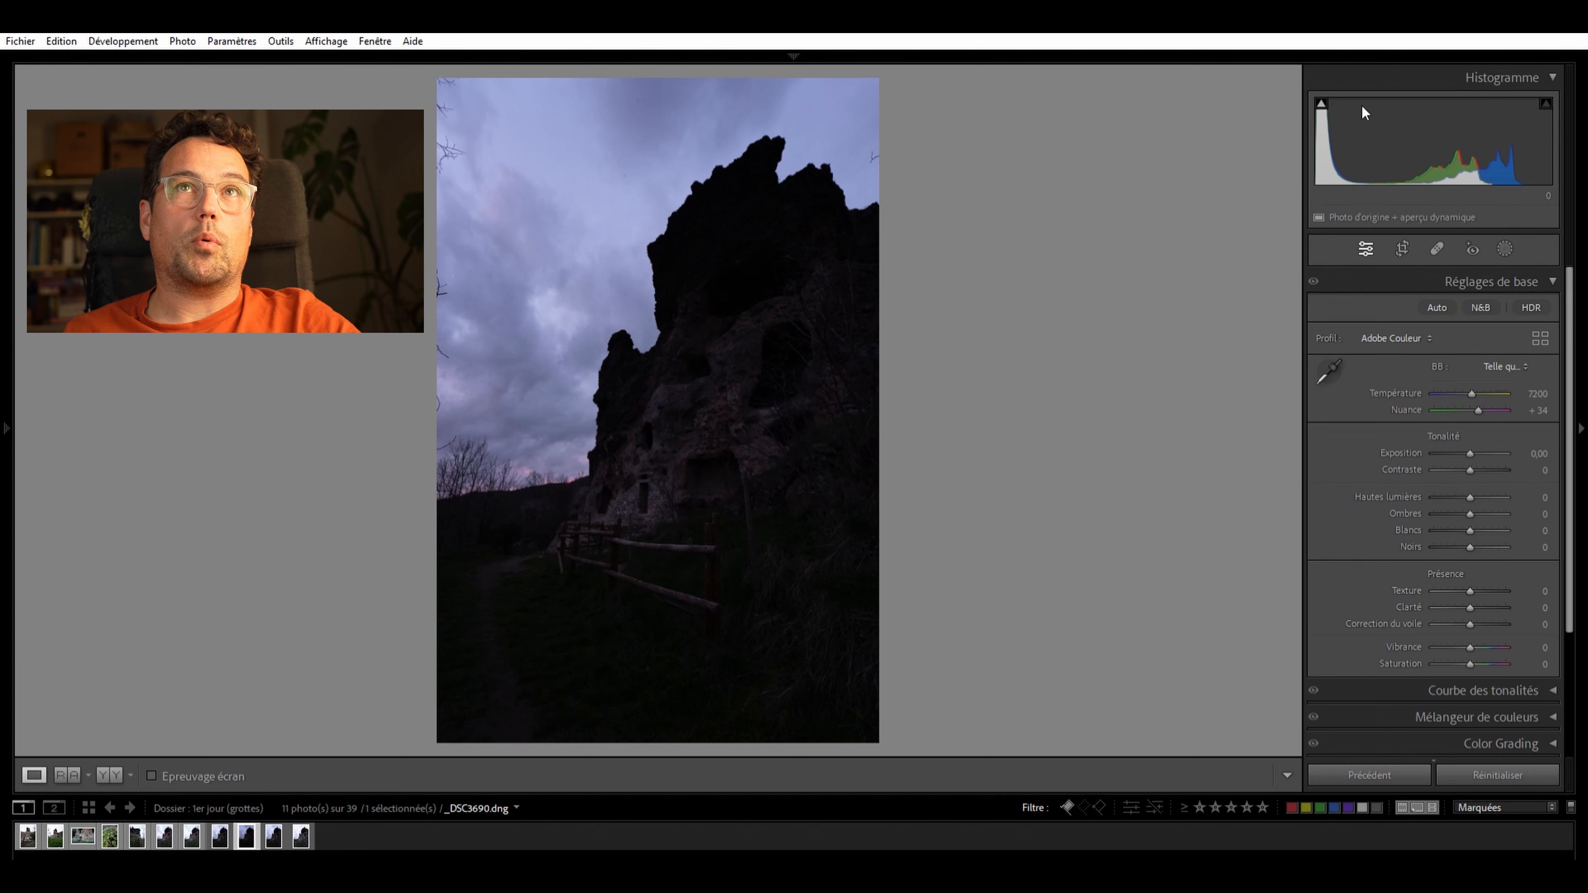
key("Right")
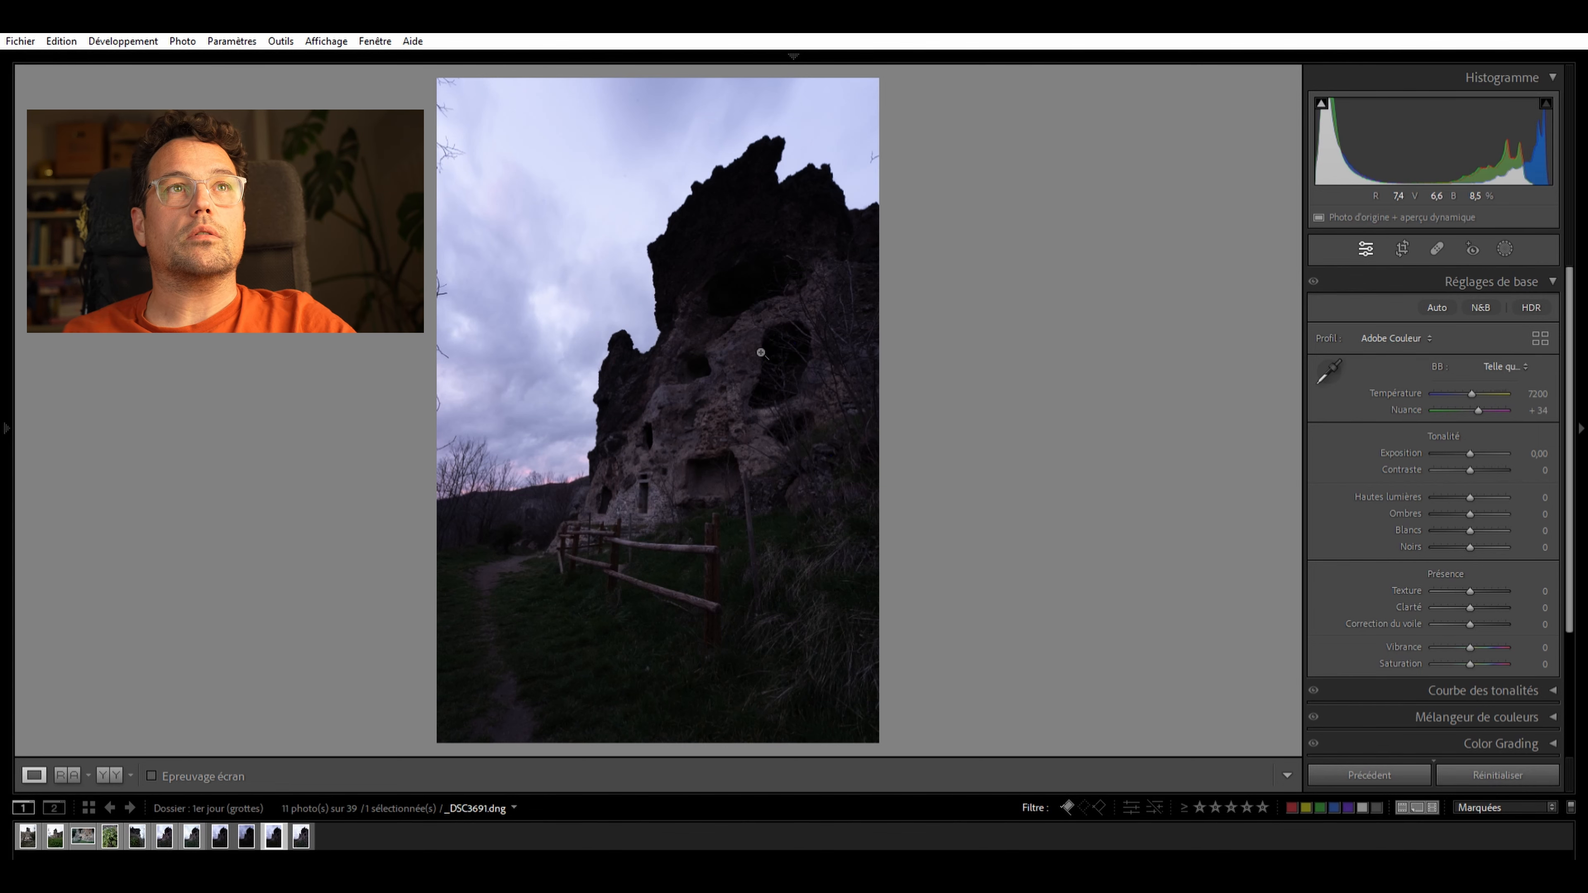
key("Right")
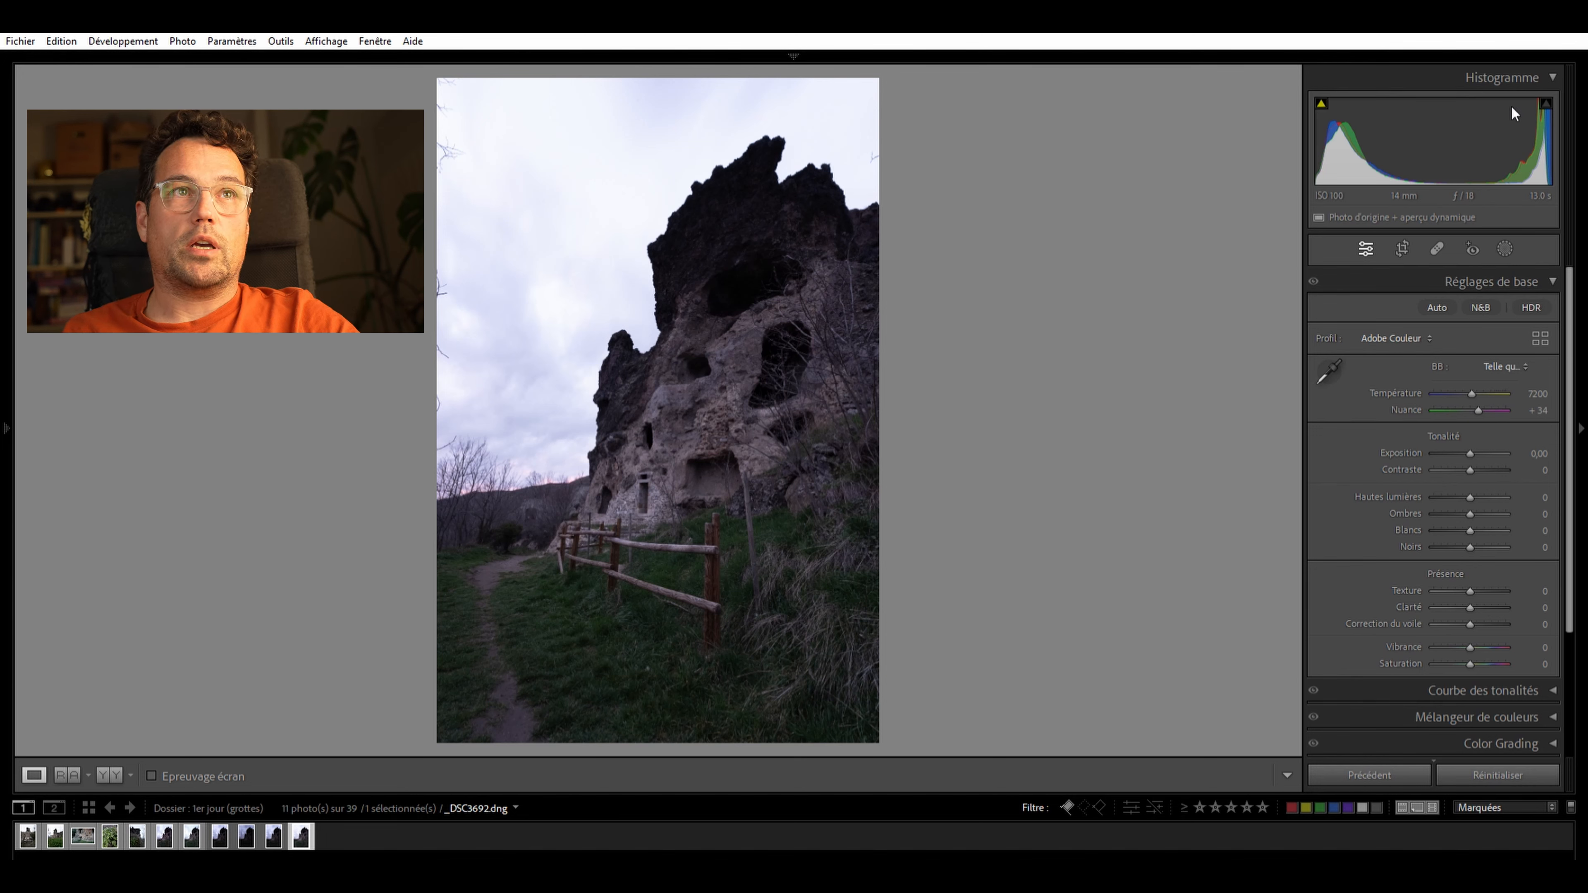
key("Left")
key("Left")
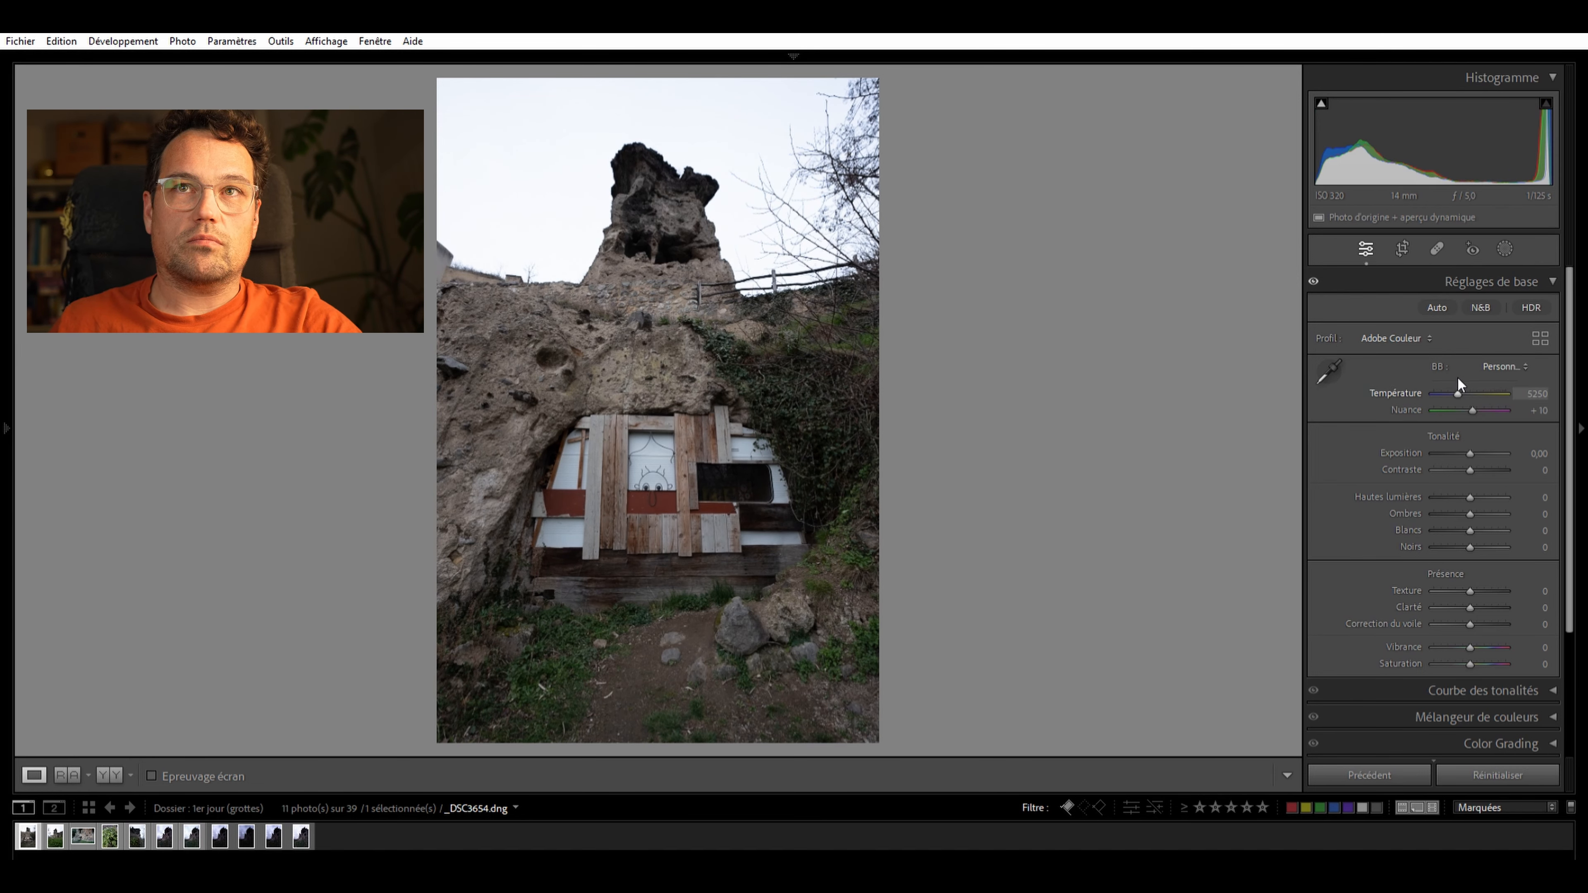
Enable chromatic aberration removal in the lens corrections of the caravan front photo _DSC3654.dng
scroll(1458, 377, "down", 5)
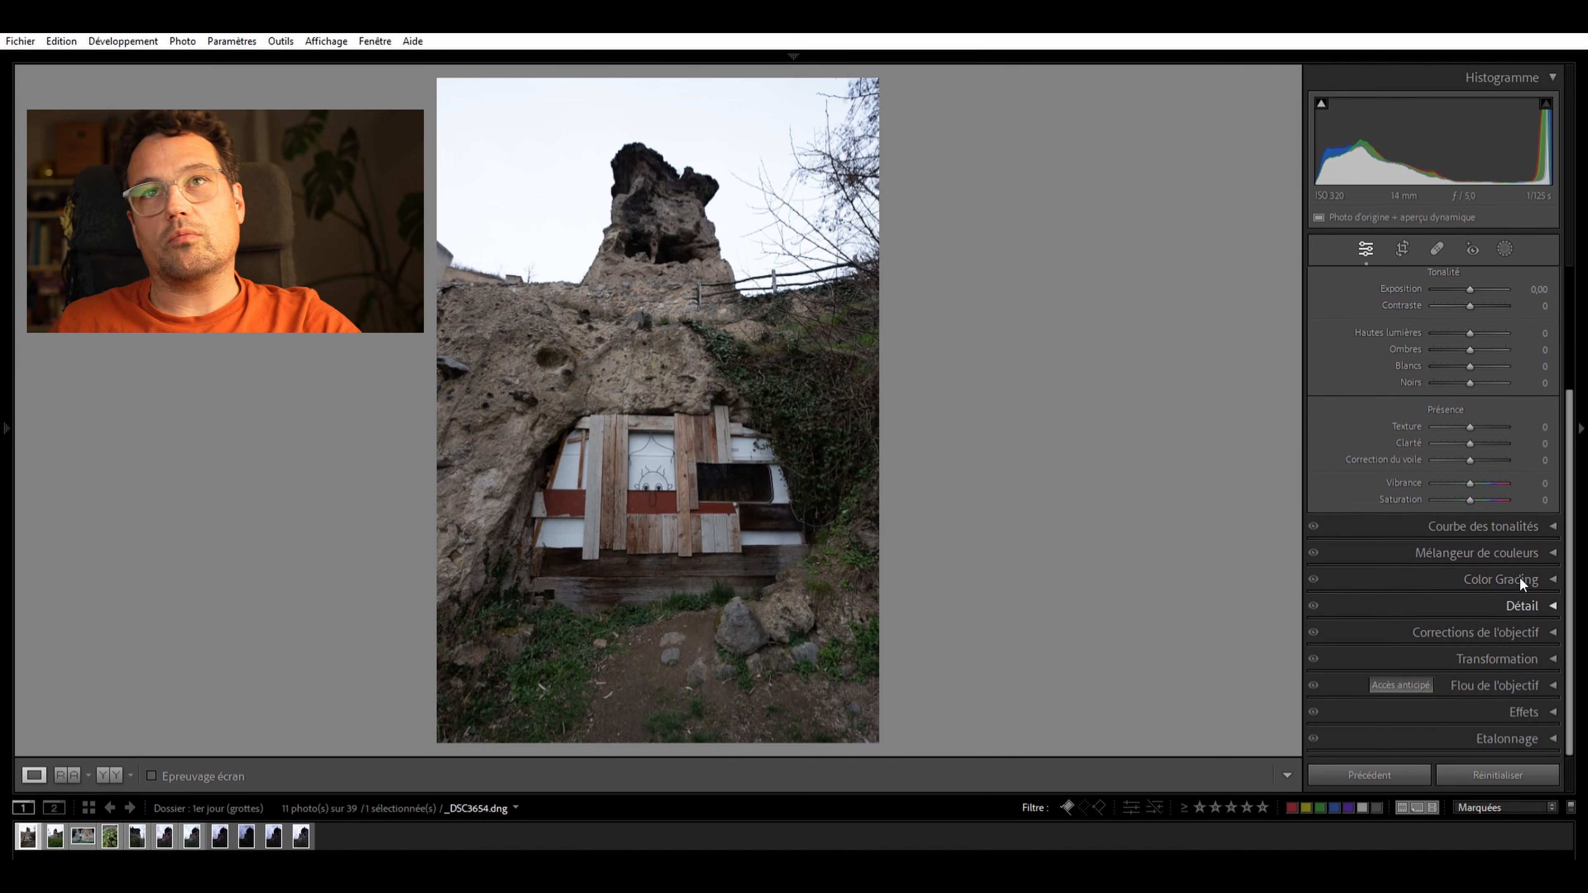
scroll(1478, 391, "up", 5)
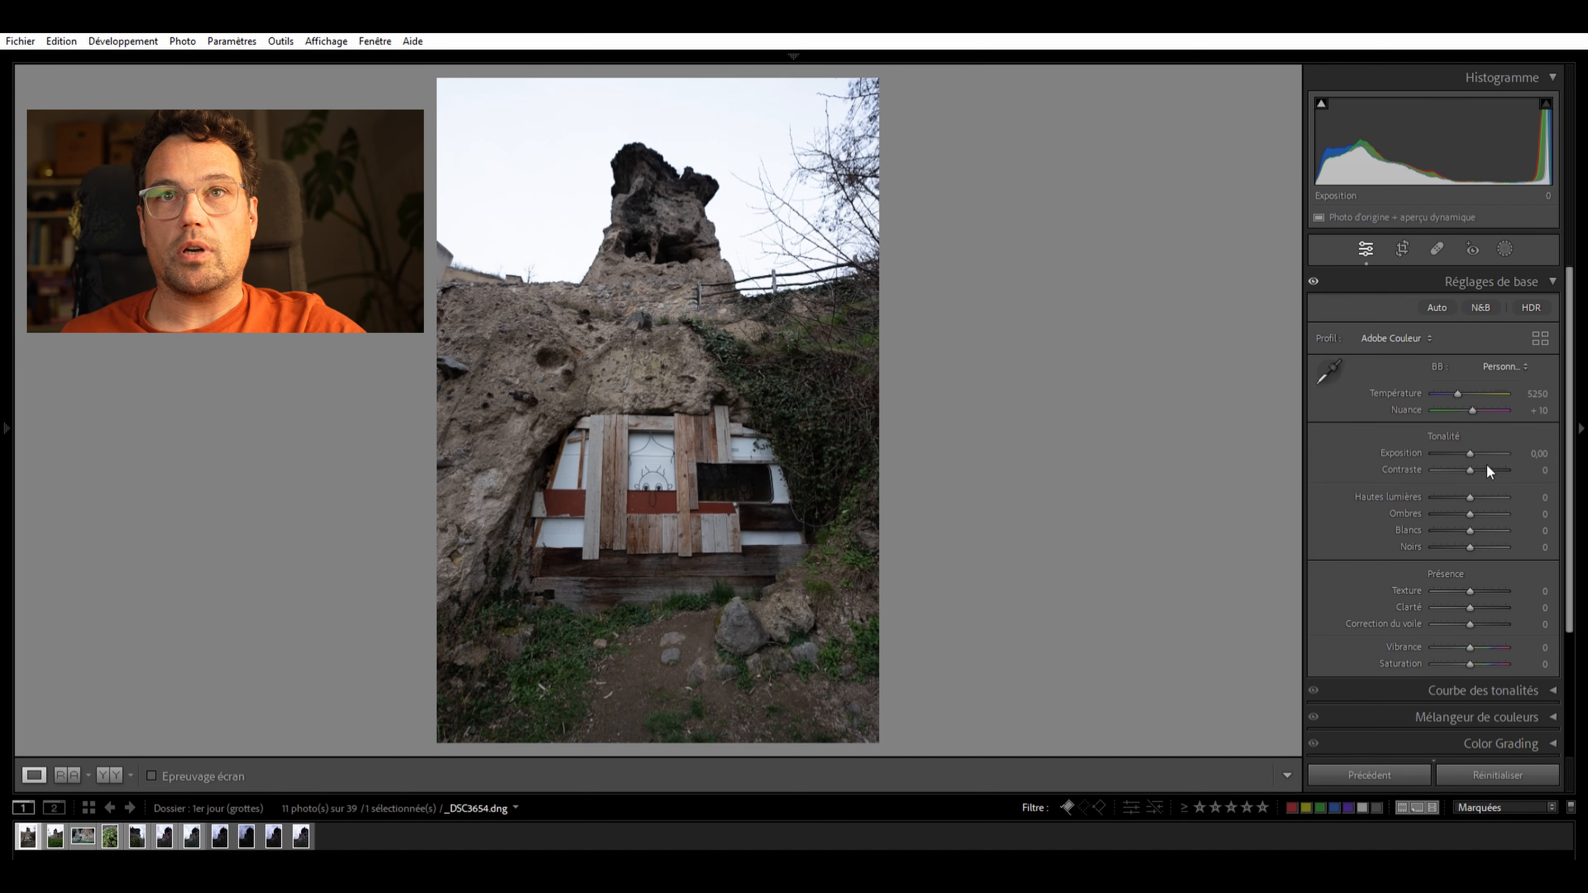
scroll(1477, 546, "down", 4)
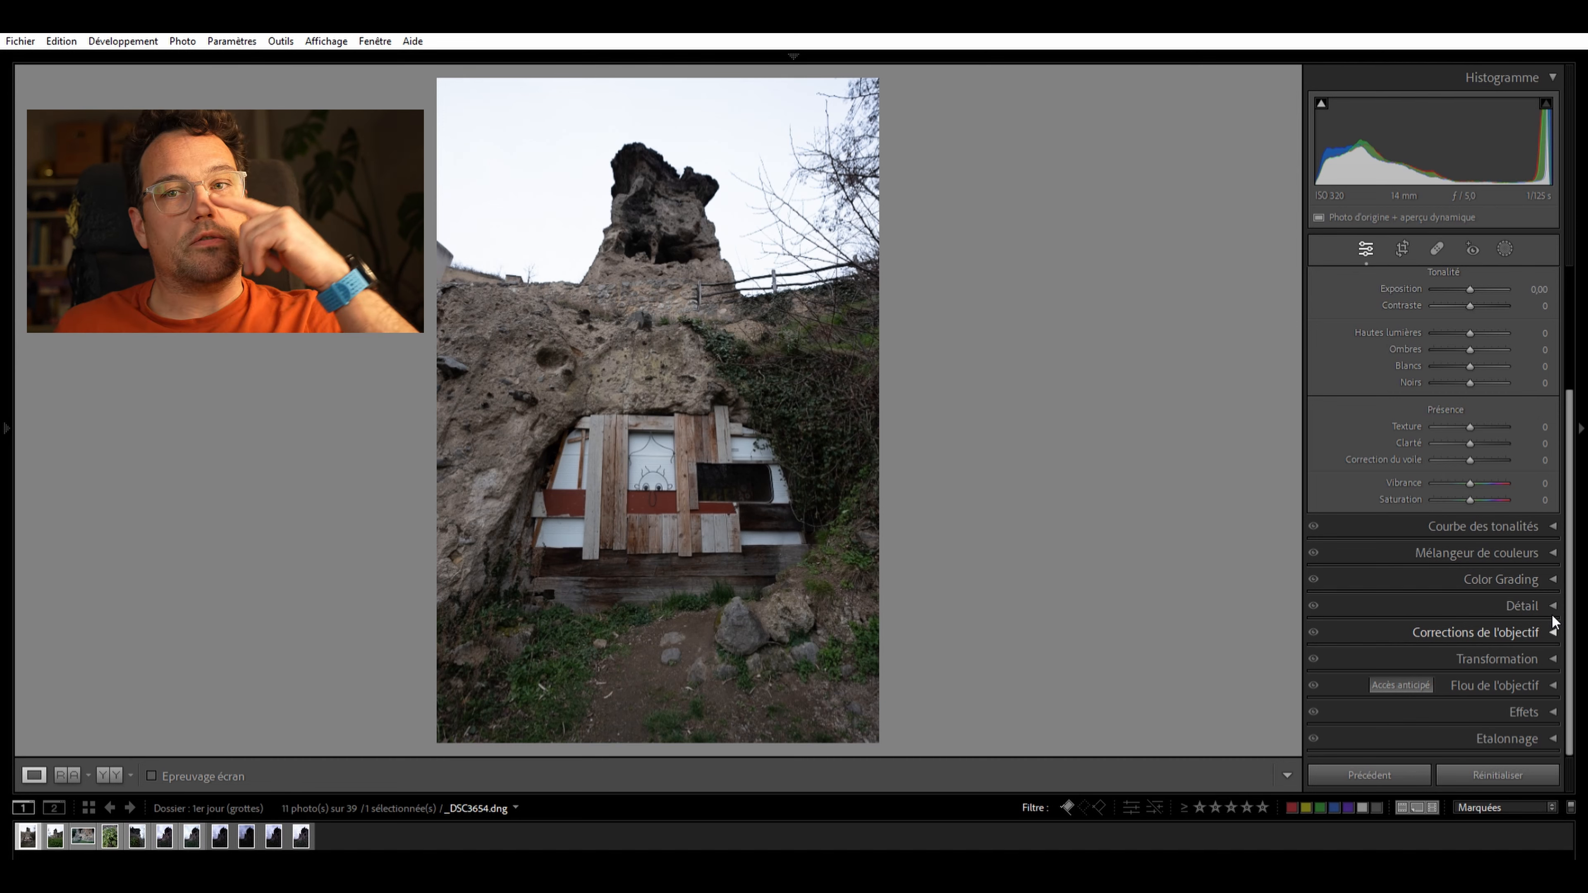
left_click(1553, 619)
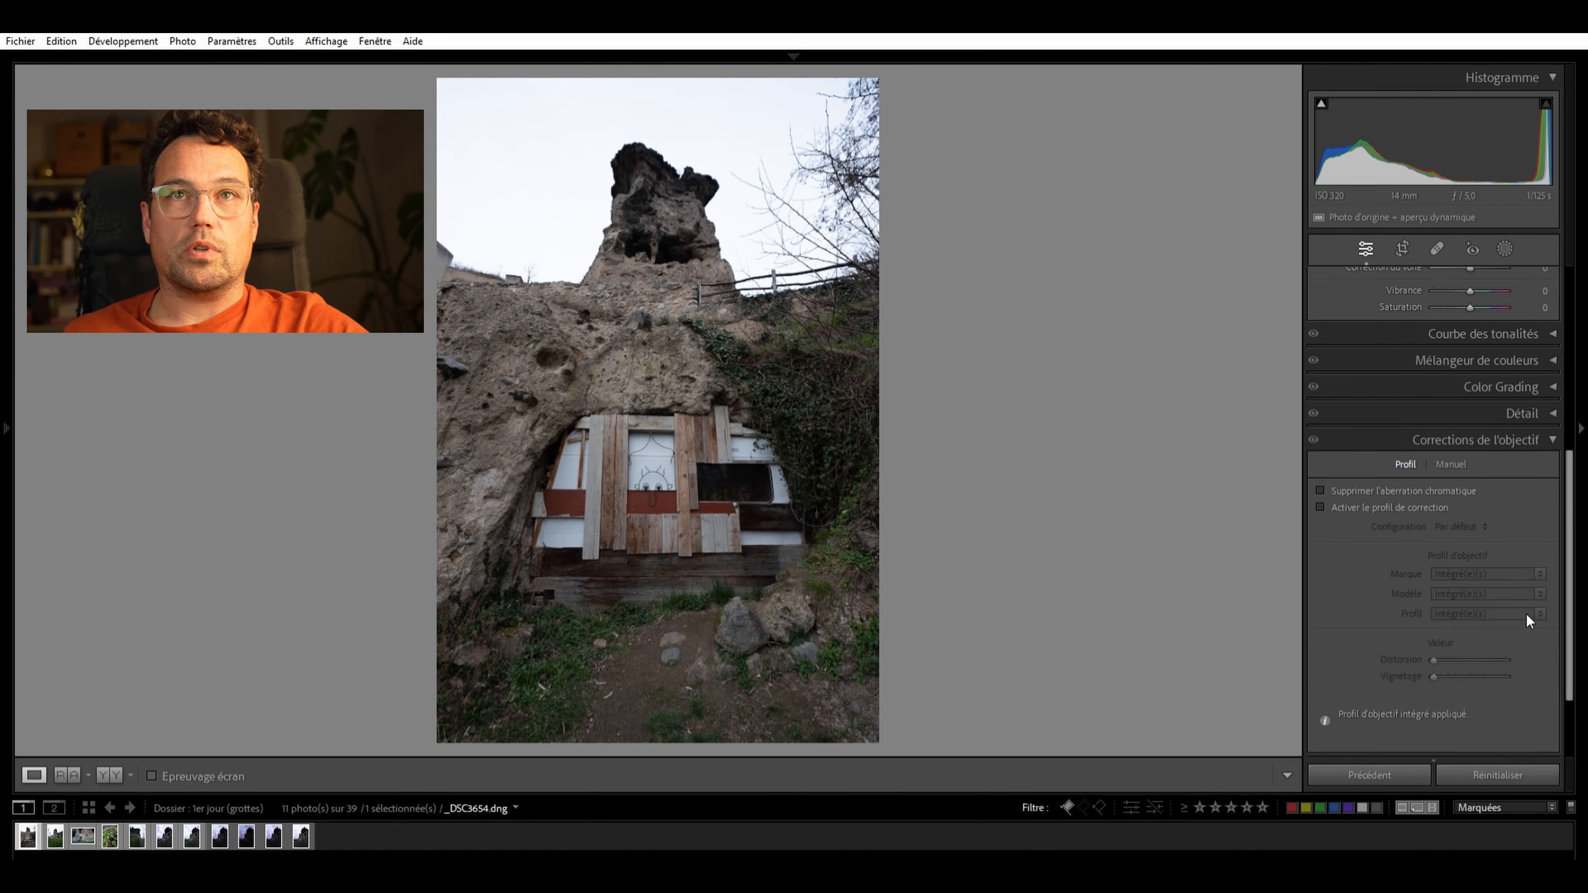
scroll(1506, 566, "down", 2)
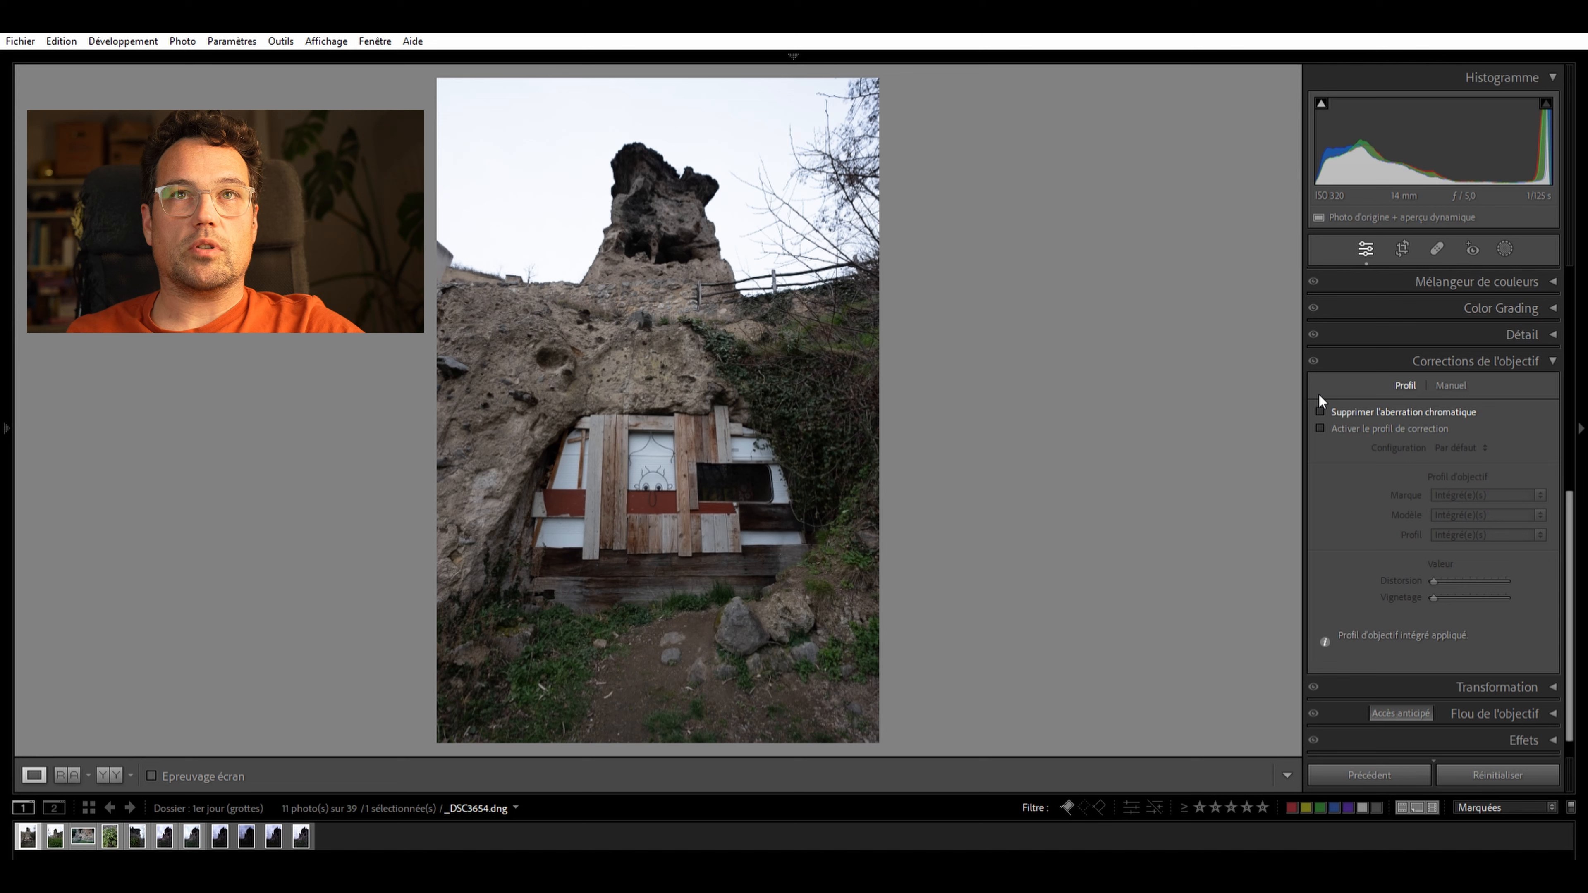
left_click(1320, 411)
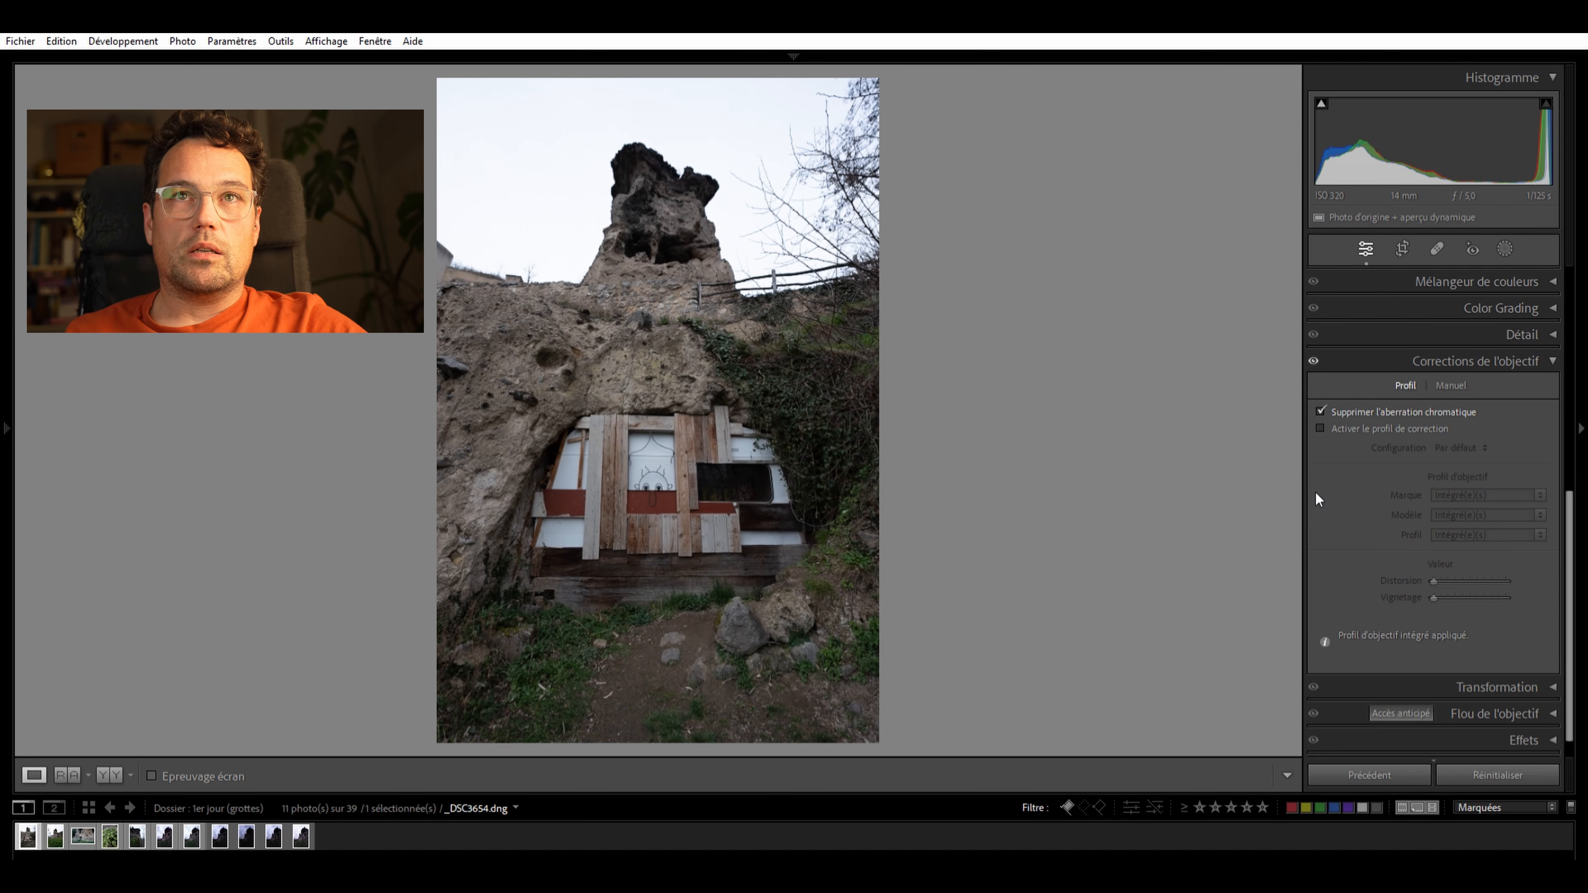
Activate the lens profile correction for the Sigma 14-24mm F2.8 lens, comparing the photo with and without it
left_click(1318, 413)
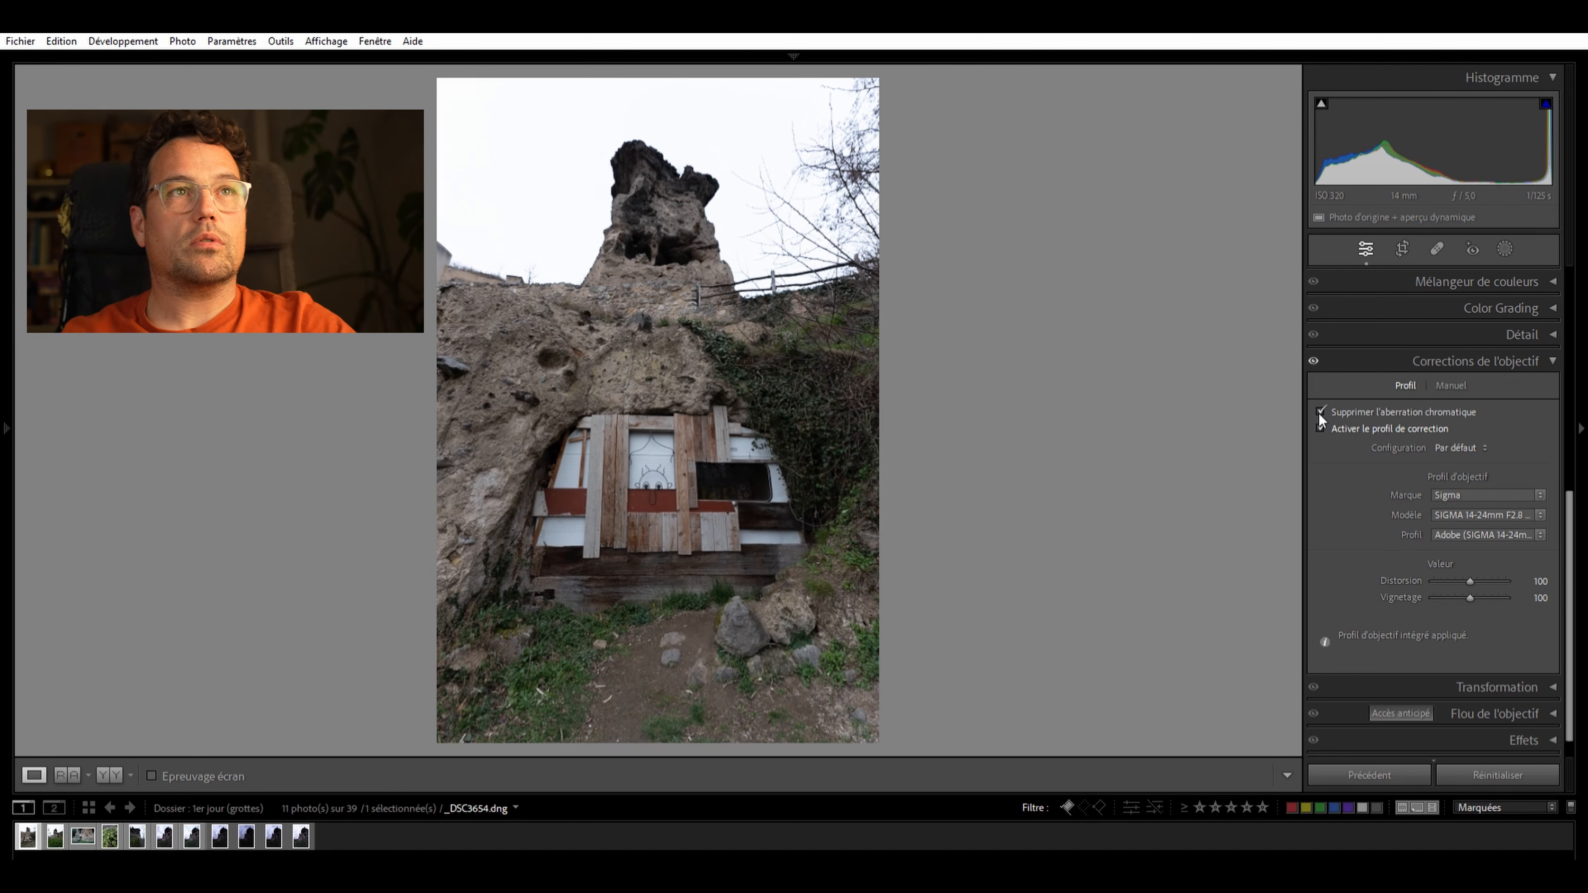
left_click(1318, 413)
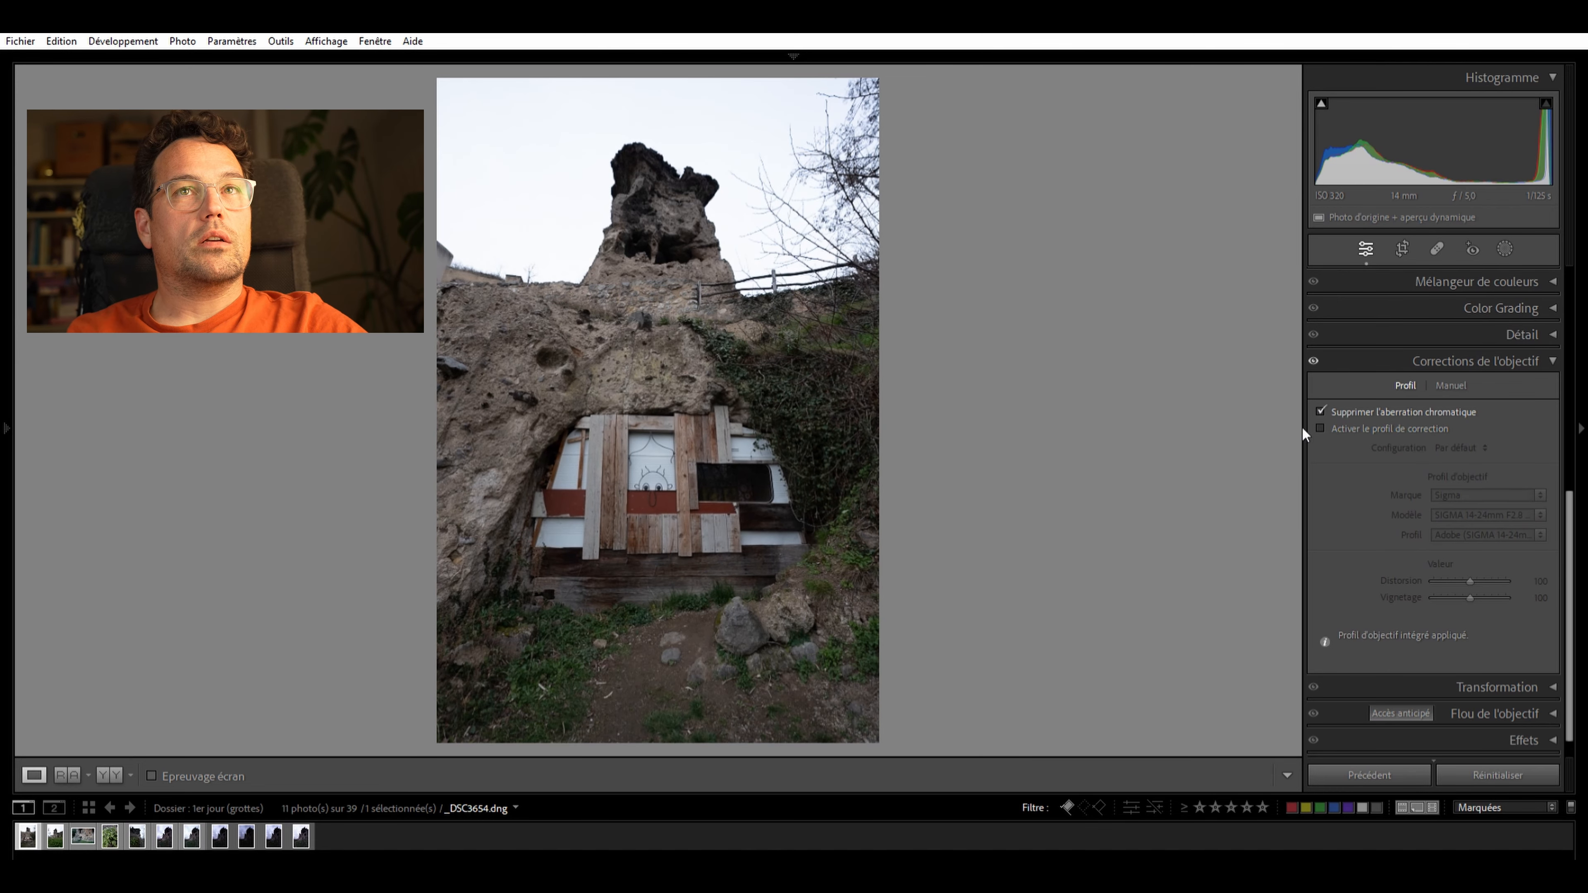
left_click(1318, 409)
left_click(1318, 410)
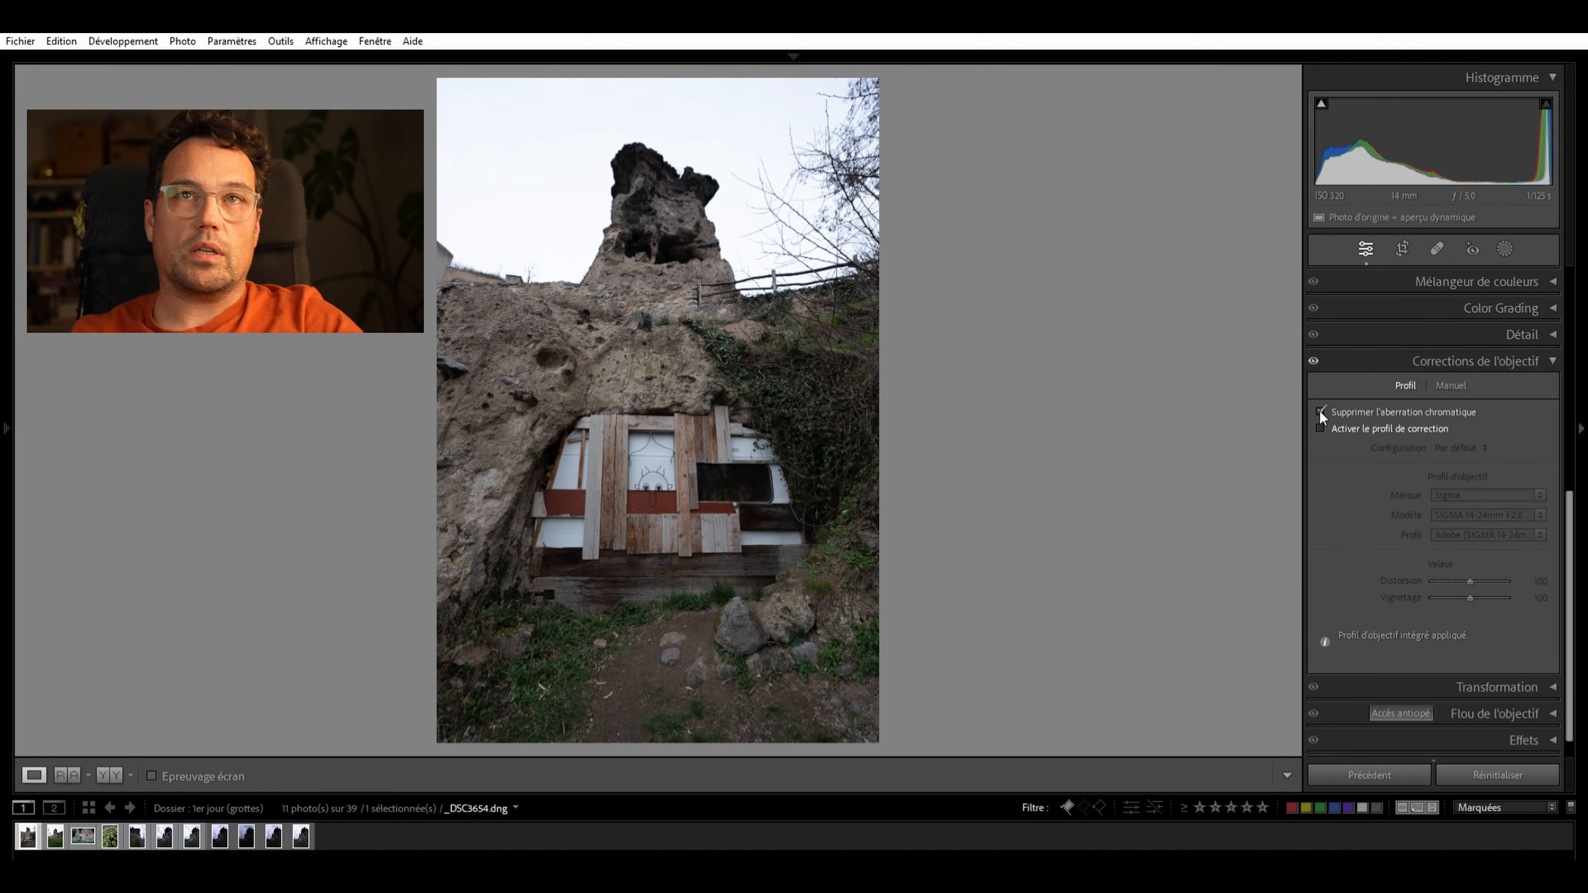
left_click(1319, 428)
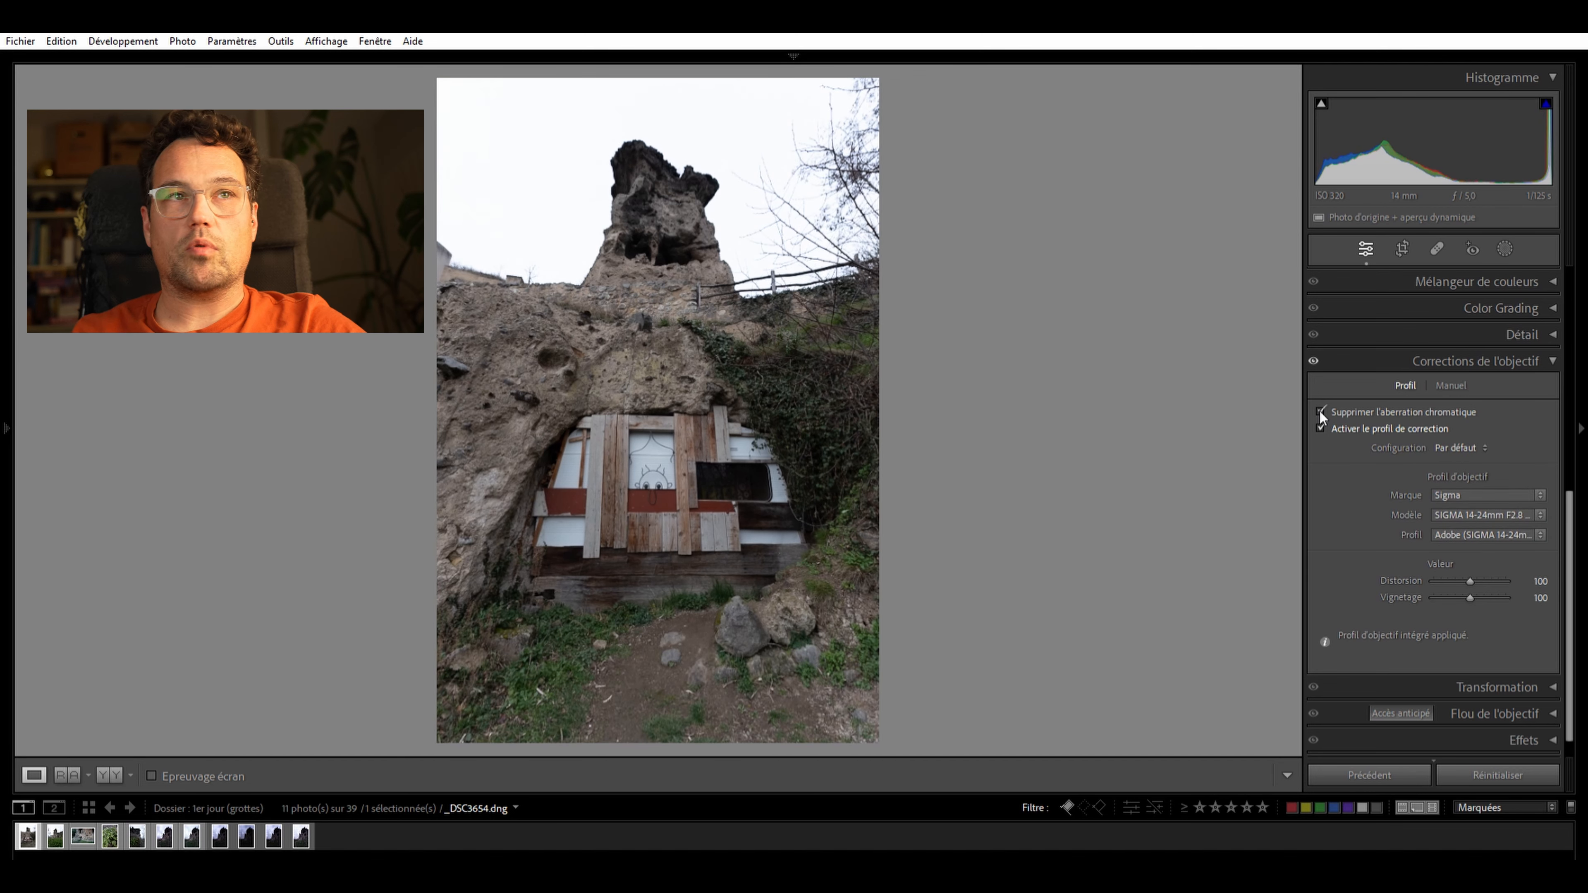
Try weaker lens distortion and vignetting corrections, including vignetting at 27, and reset both amounts to 100
left_click_drag(1471, 581, 1441, 603)
double_click(1490, 565)
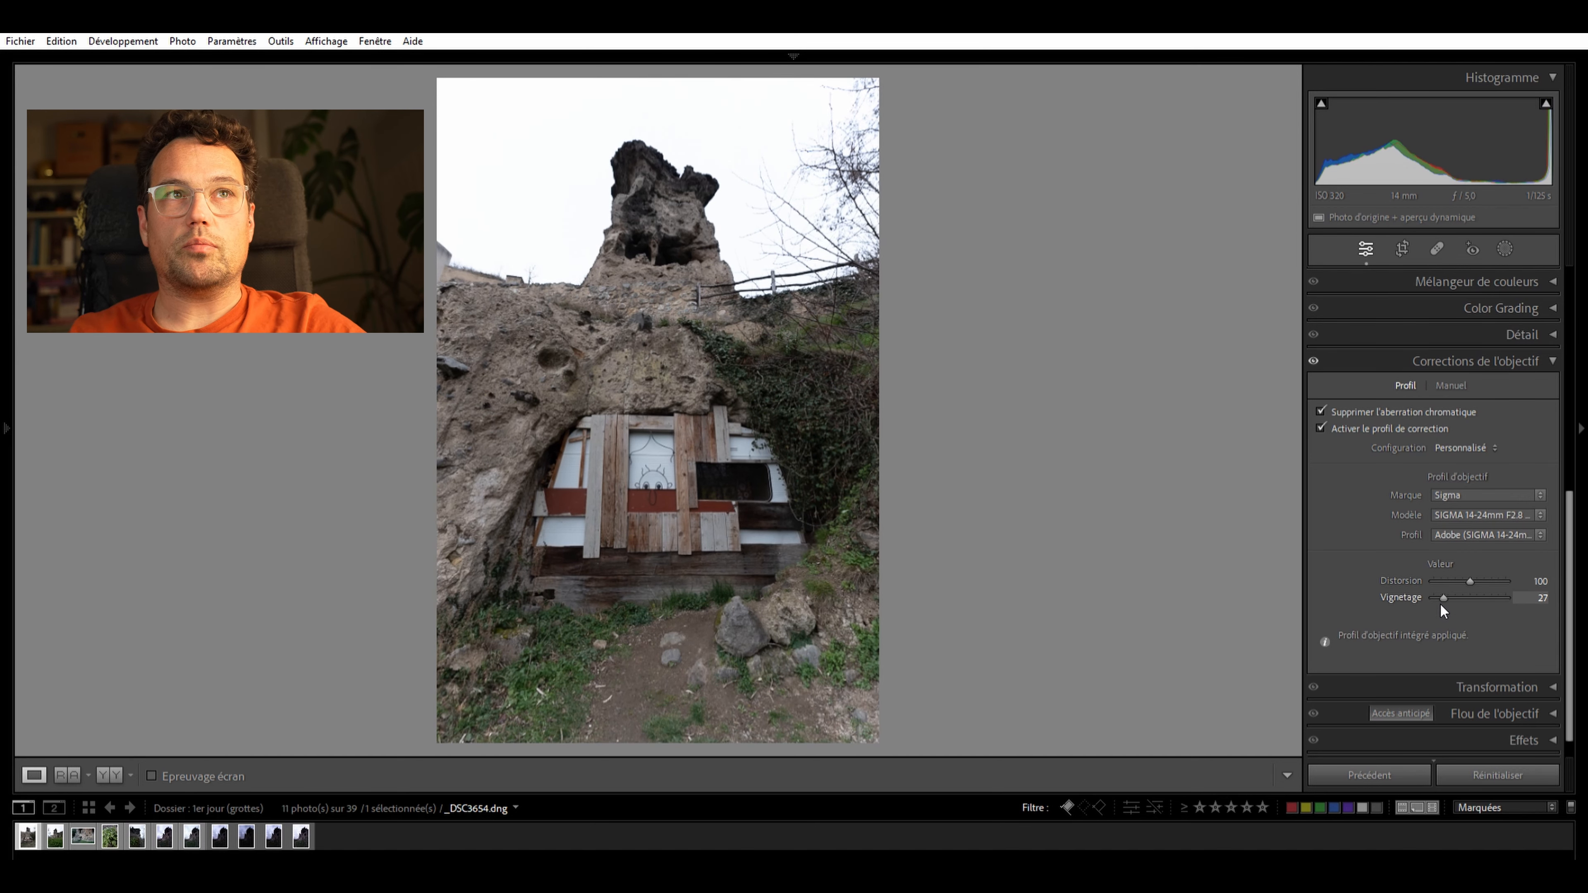
double_click(1444, 581)
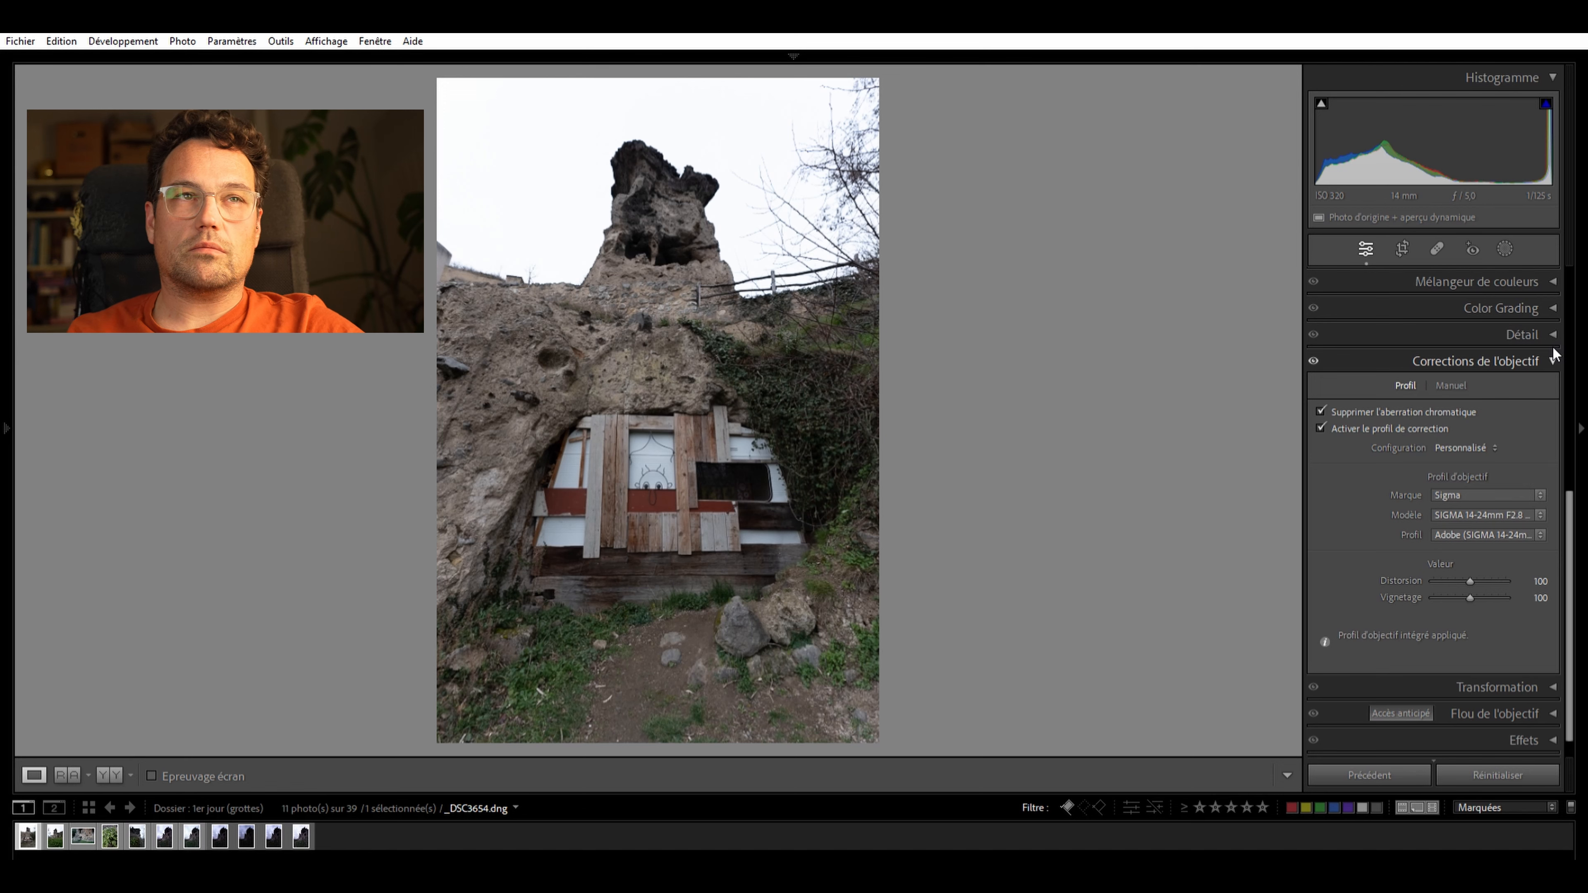
Compare the photo with and without the lens corrections and the lens profile
left_click(1315, 356)
left_click(1316, 356)
left_click(1316, 357)
left_click(1316, 356)
left_click(1315, 355)
left_click(1316, 355)
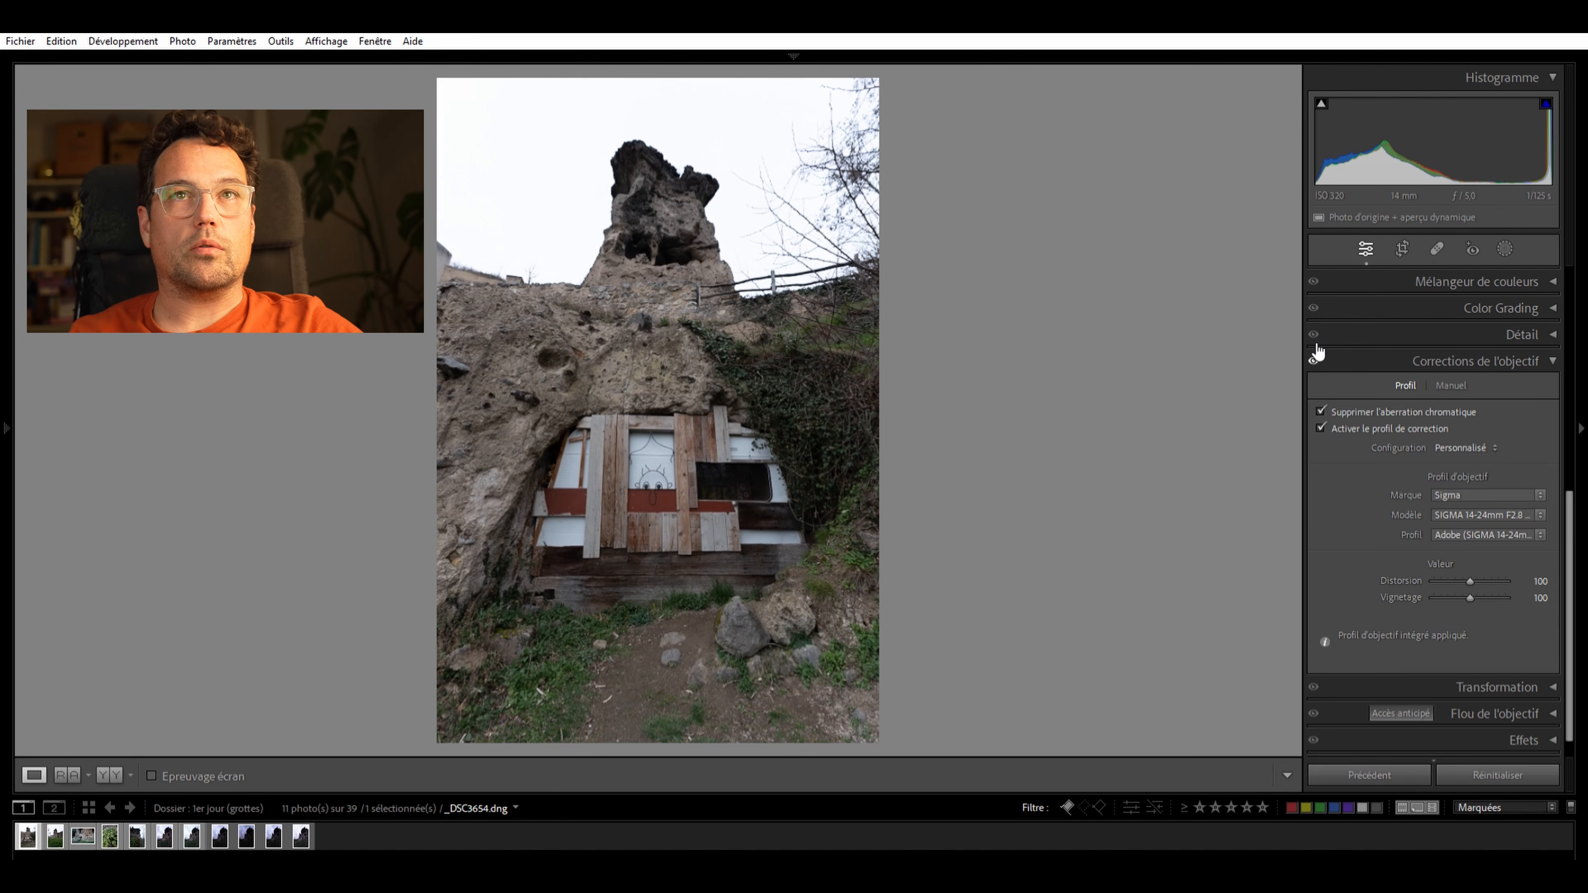
left_click(1316, 411)
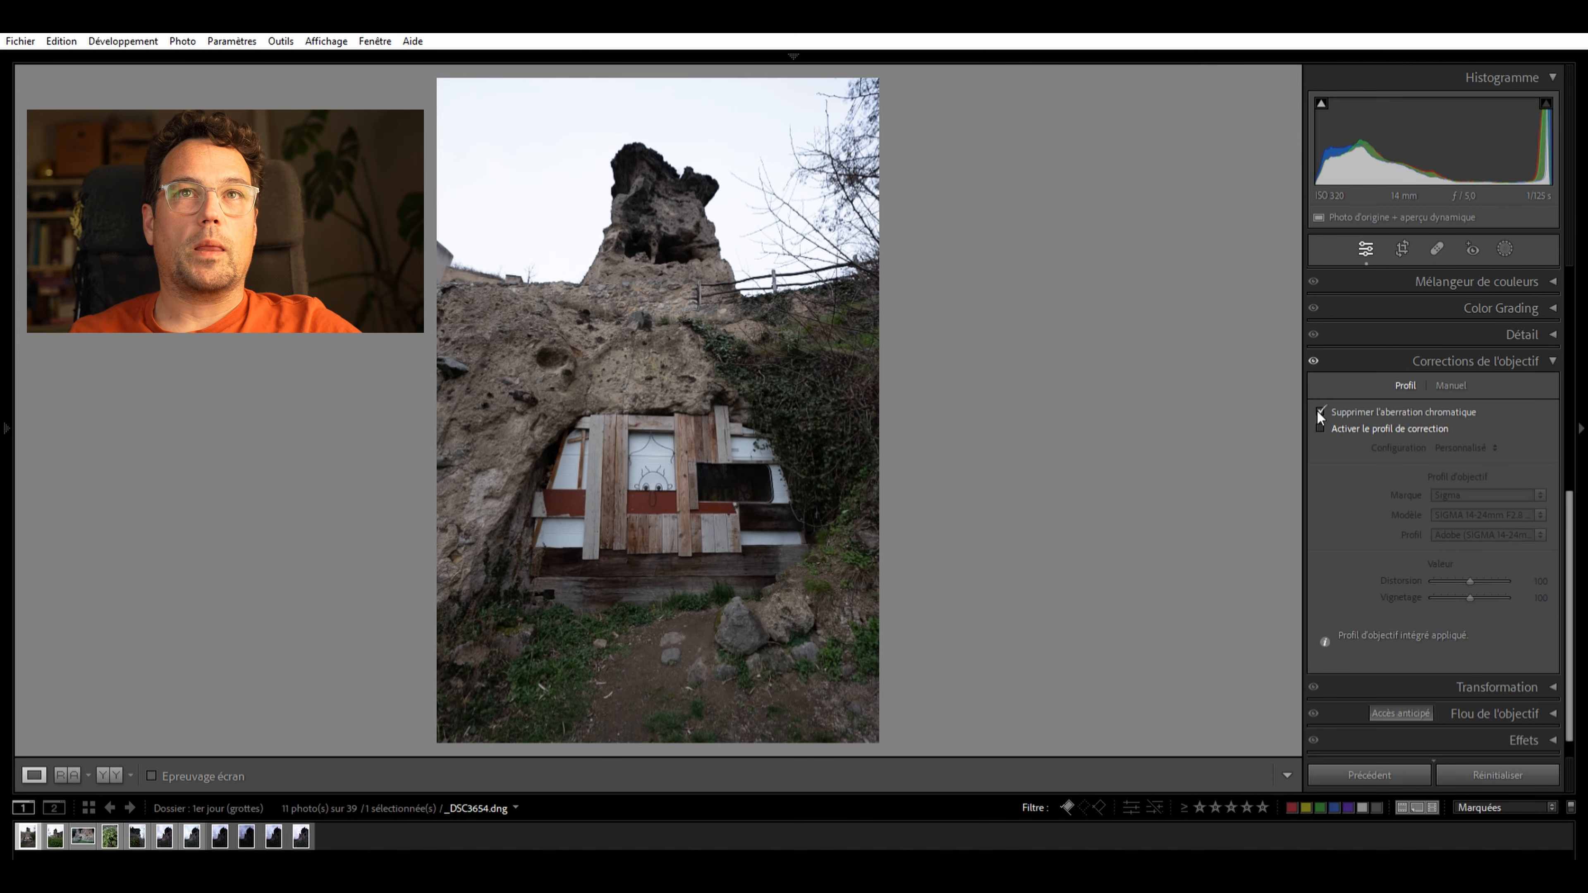
left_click(1316, 410)
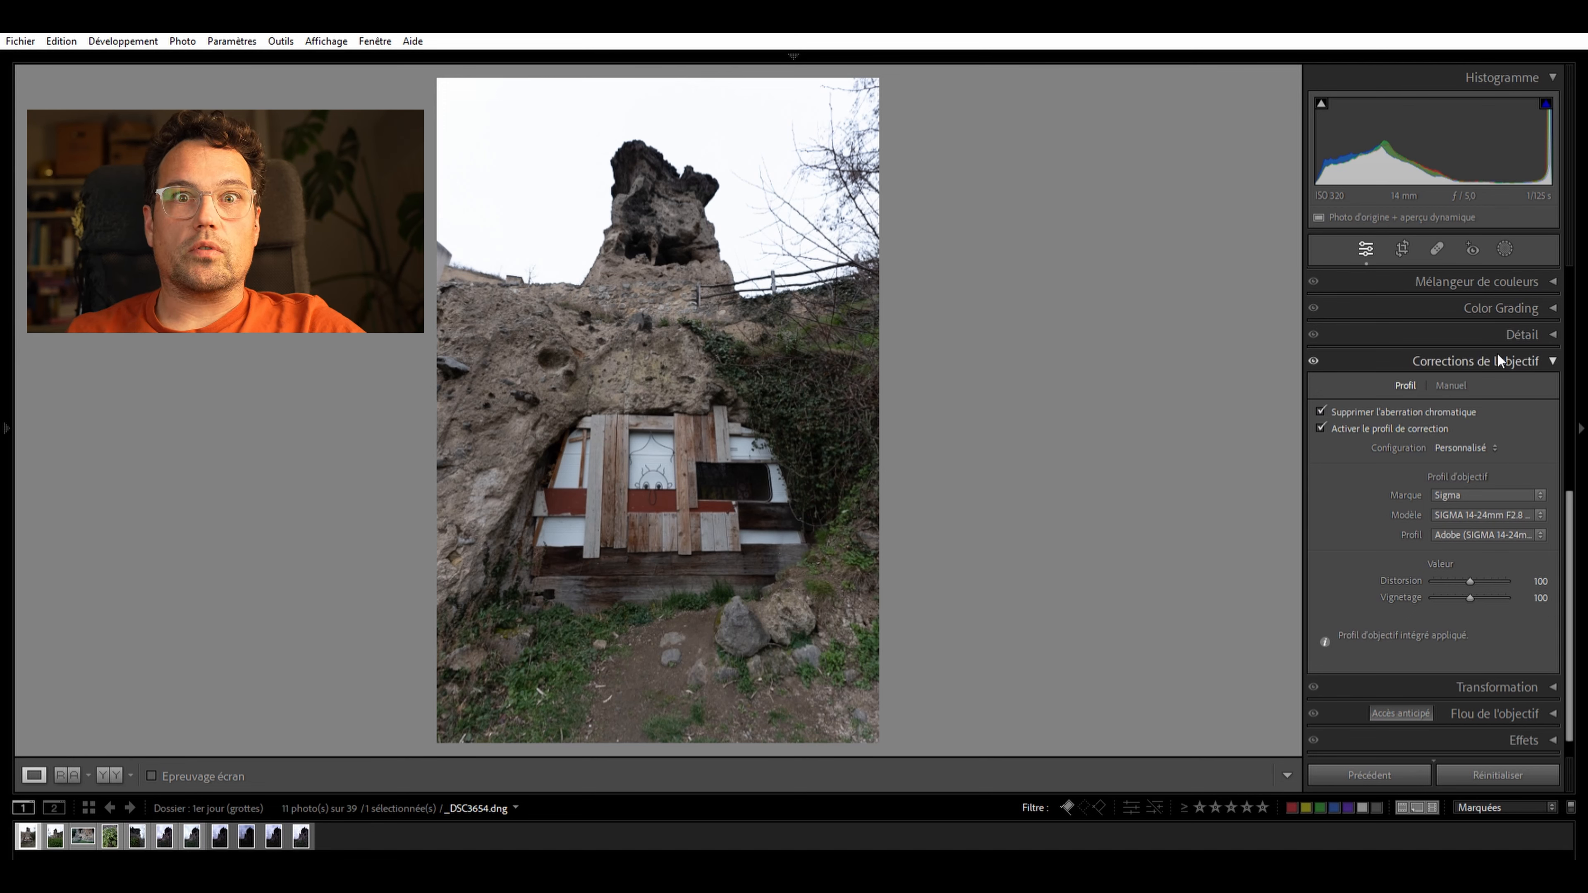
Collapse the lens corrections settings and return to the white balance and tone adjustments
left_click(1531, 358)
scroll(1555, 404, "down", 4)
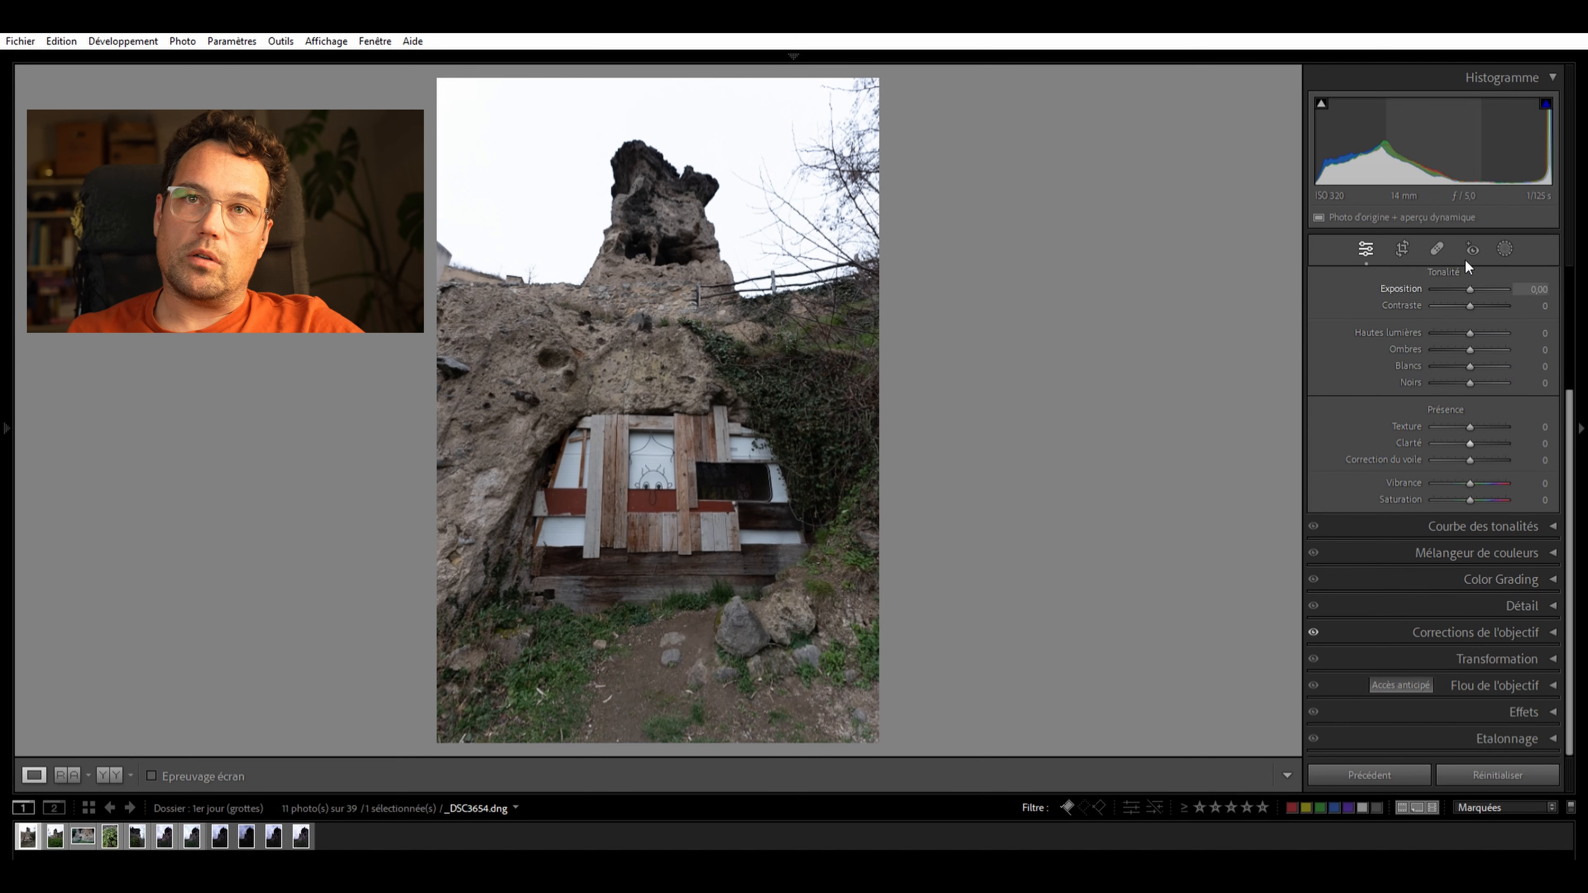
scroll(1500, 532, "up", 4)
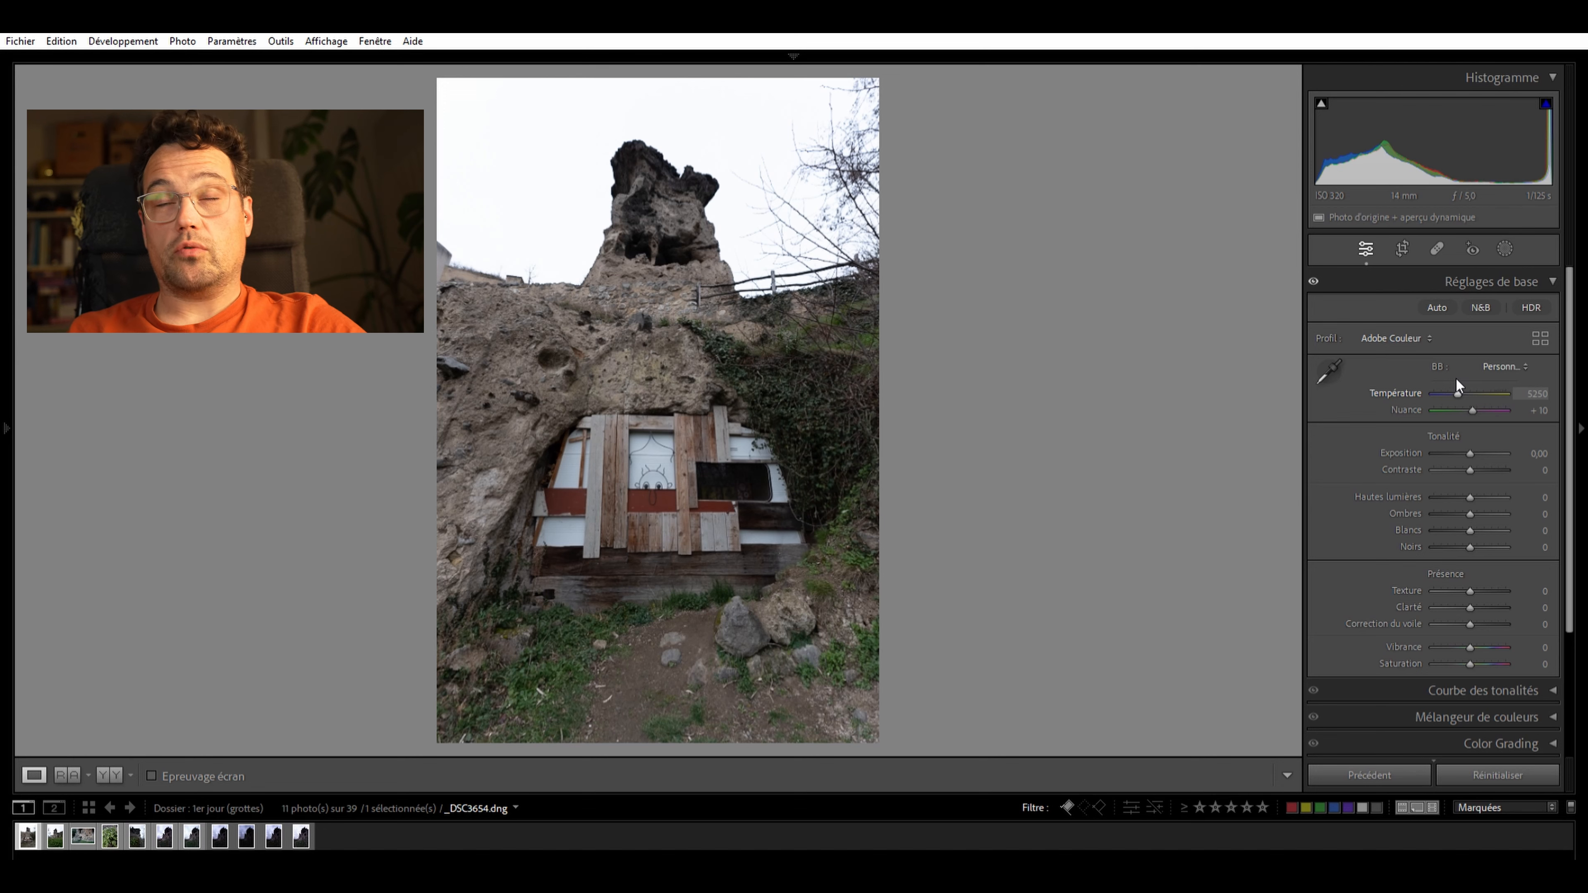
Try cooler and warmer white balance temperatures on the photo and restore the temperature to 5250
mouse_move(1457, 380)
left_mouse_down()
mouse_move(1476, 383)
mouse_move(1434, 380)
mouse_move(1458, 380)
left_mouse_up()
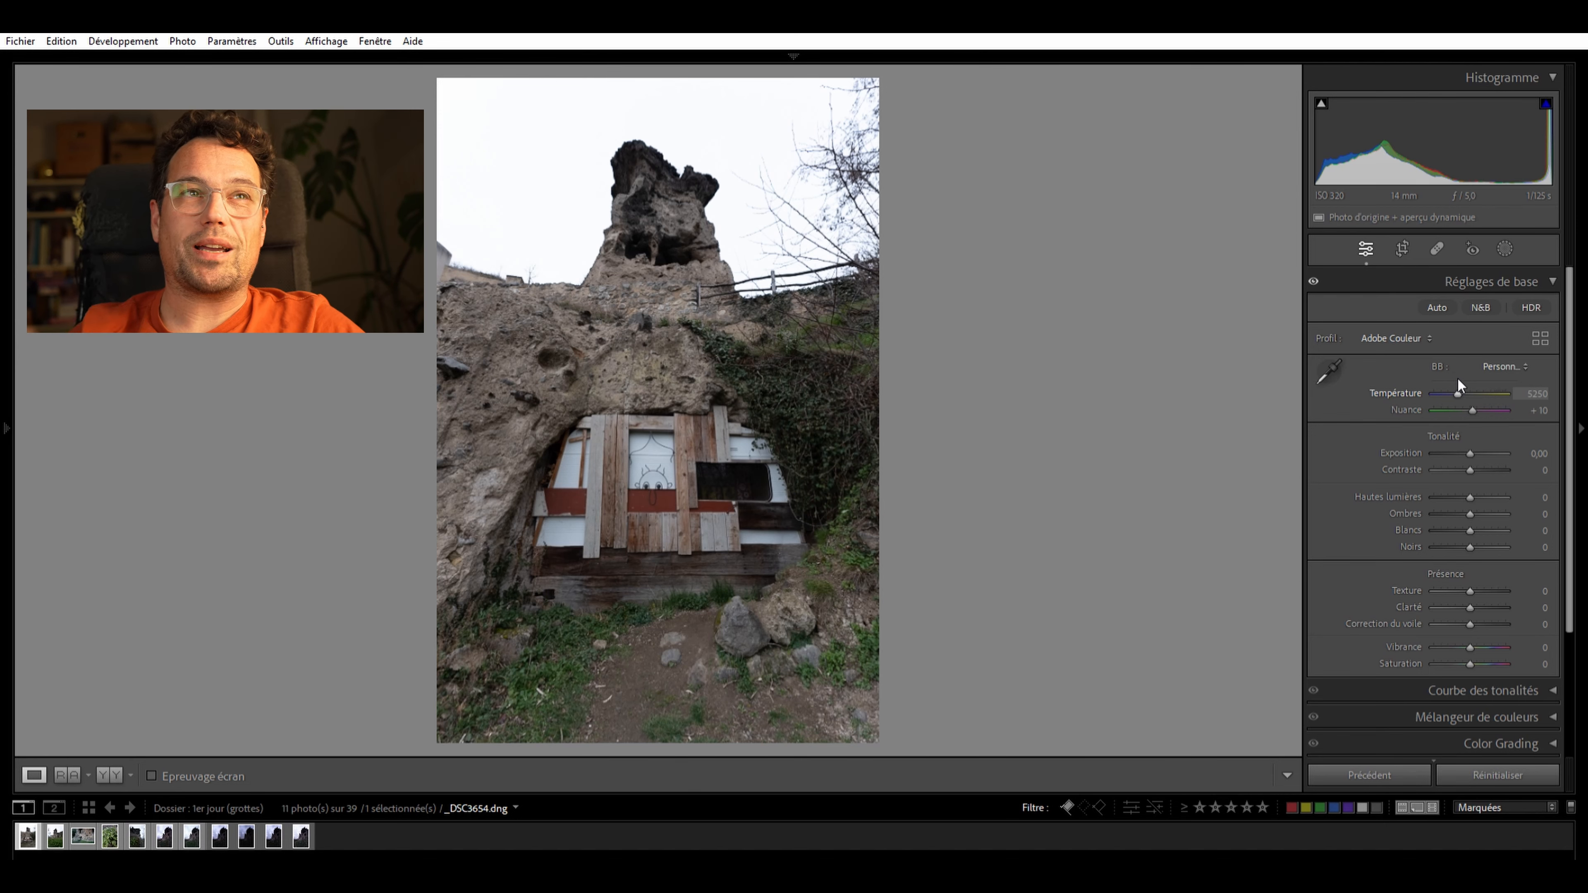
mouse_move(1459, 379)
left_mouse_down()
mouse_move(1477, 385)
mouse_move(1432, 374)
mouse_move(1503, 379)
mouse_move(1426, 391)
mouse_move(1506, 396)
mouse_move(1447, 381)
left_mouse_up()
double_click(1440, 377)
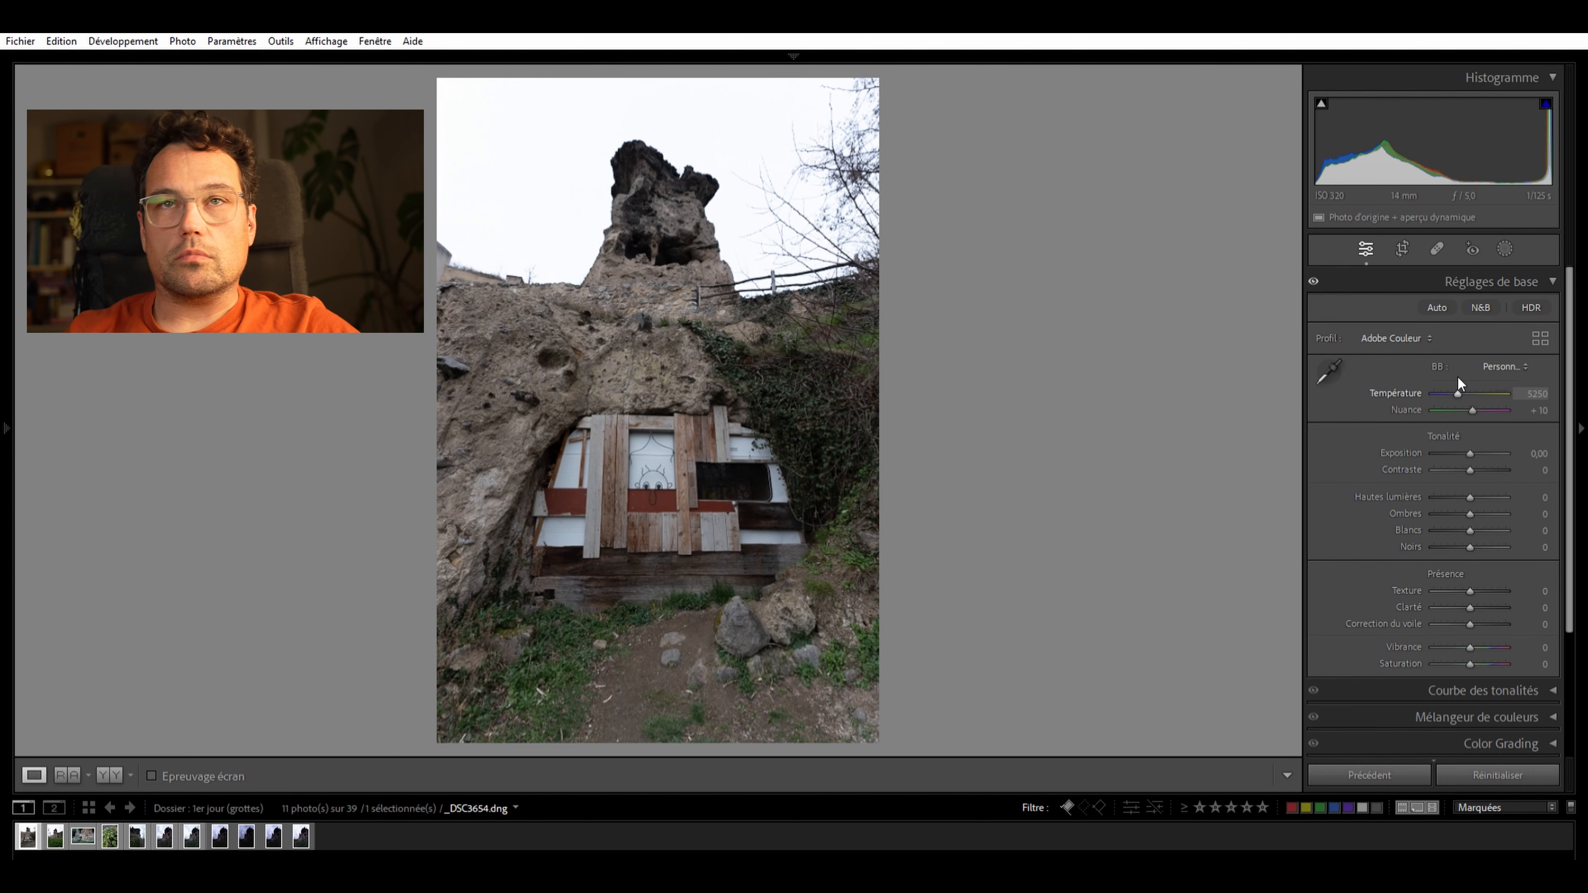
key("Up")
key("Up")
key("Up")
key("Down")
key("Down")
key("Down")
key("Down")
key("Down")
key("Down")
key("Down")
key("Down")
key("Down")
key("Up")
key("Up")
key("Up")
key("Up")
key("Up")
key("Up")
key("Up")
key("Up")
key("Up")
key("Up")
key("Down")
key("Down")
key("Down")
key("Down")
key("Down")
key("Down")
key("Down")
key("Down")
key("Down")
key("Down")
key("Down")
key("Up")
key("Up")
key("Up")
key("Up")
key("Up")
key("Up")
key("Up")
key("Down")
key("Down")
key("Down")
key("Up")
key("Up")
key("Up")
key("Up")
key("Down")
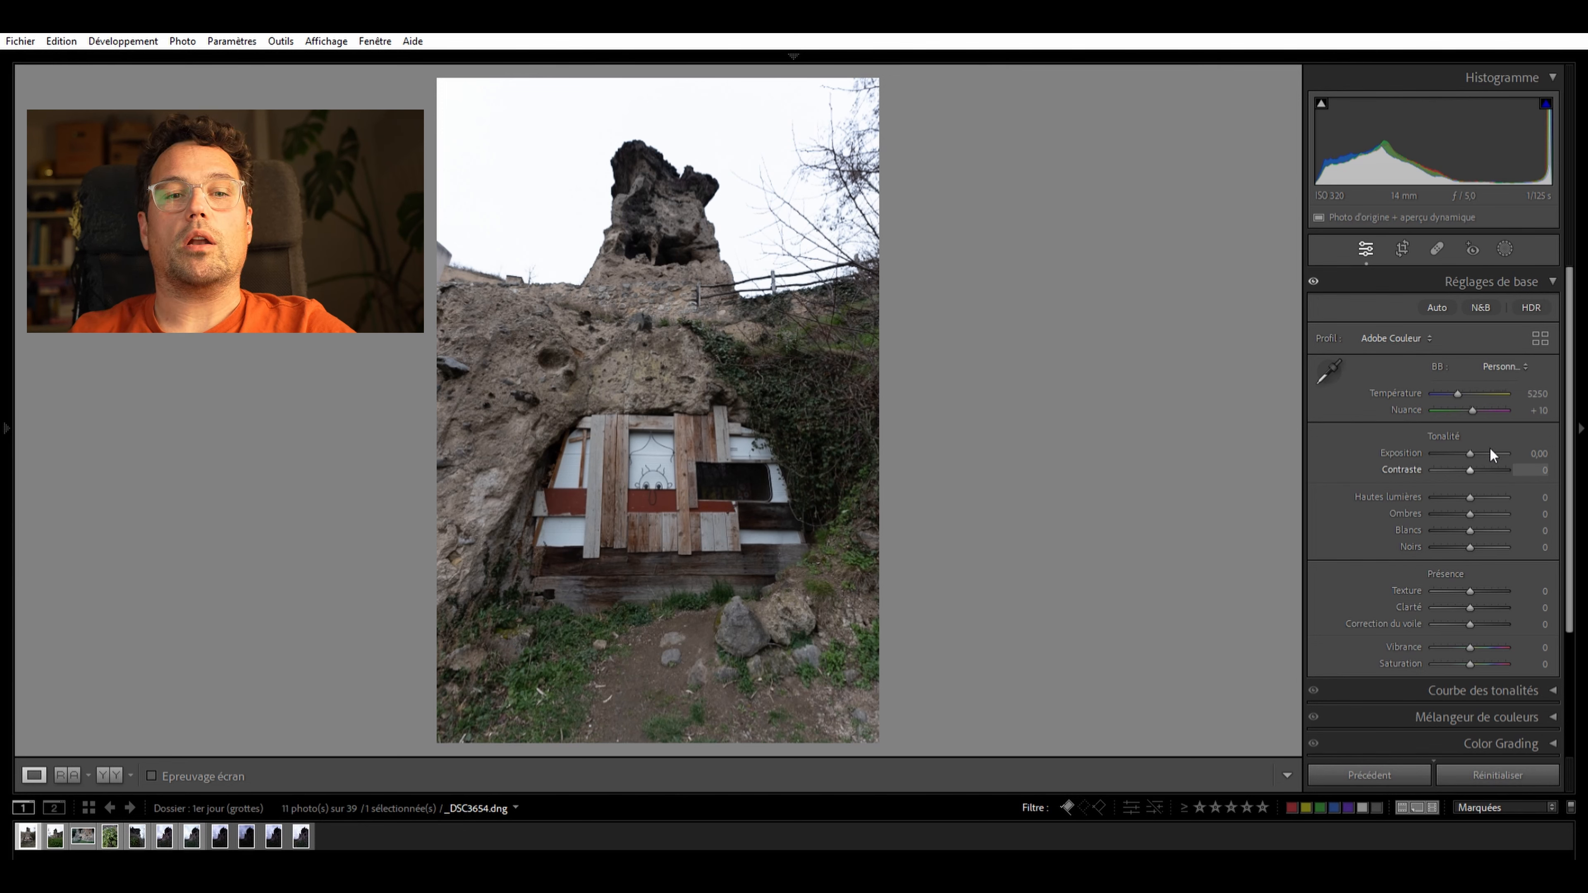
Set the photo's contrast to +10 and lower its highlights to -30
scroll(1490, 448, "down", 1)
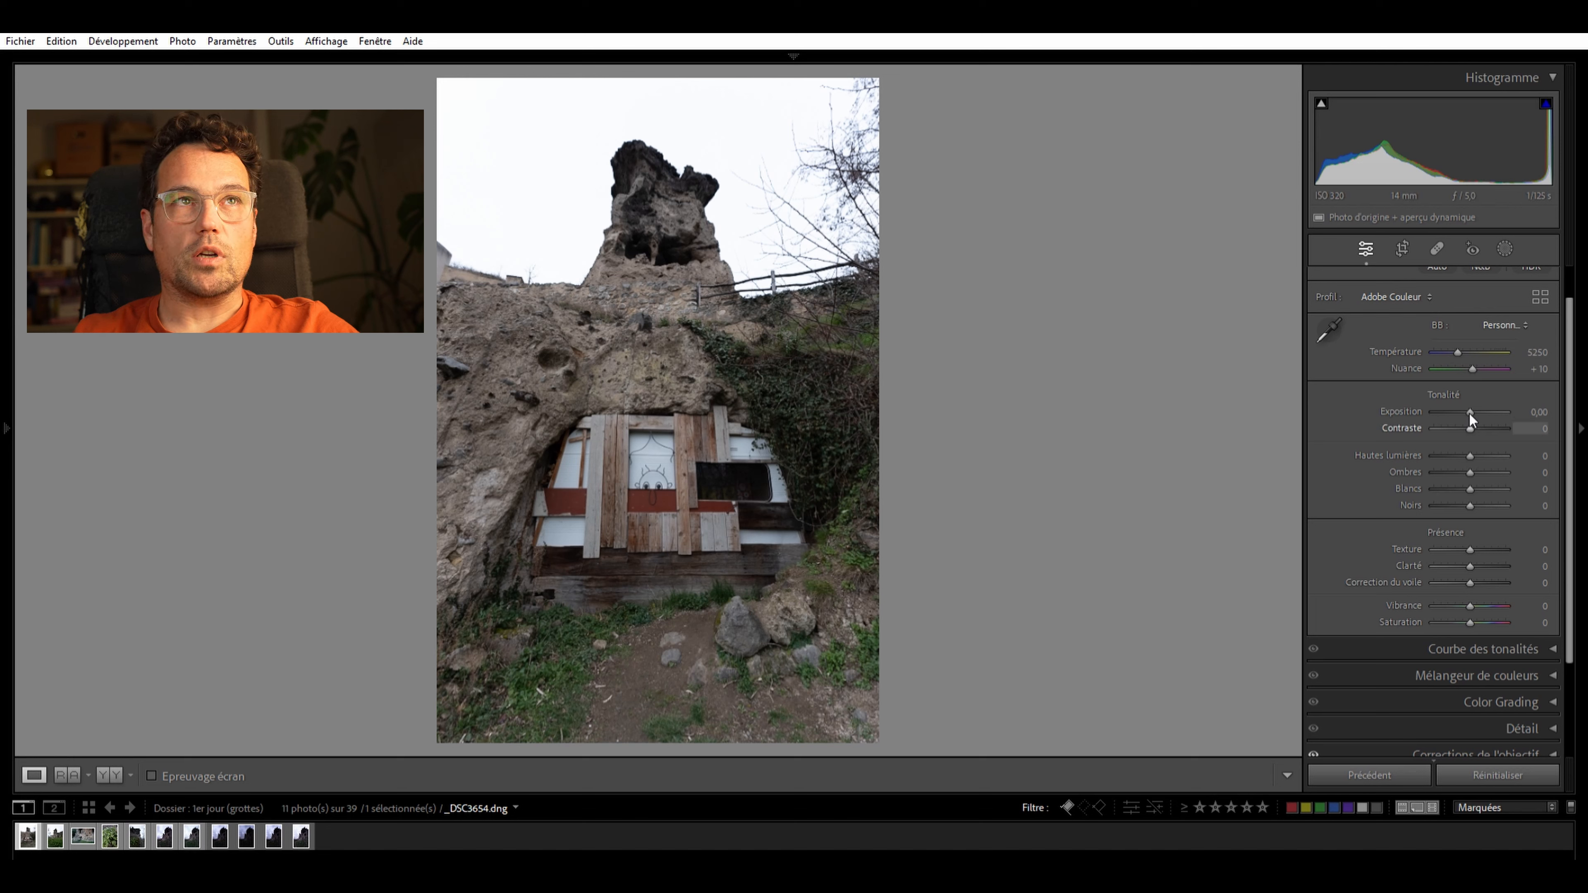
mouse_move(1470, 415)
left_mouse_down()
mouse_move(1433, 415)
mouse_move(1513, 436)
mouse_move(1441, 447)
mouse_move(1432, 430)
mouse_move(1470, 415)
left_mouse_up()
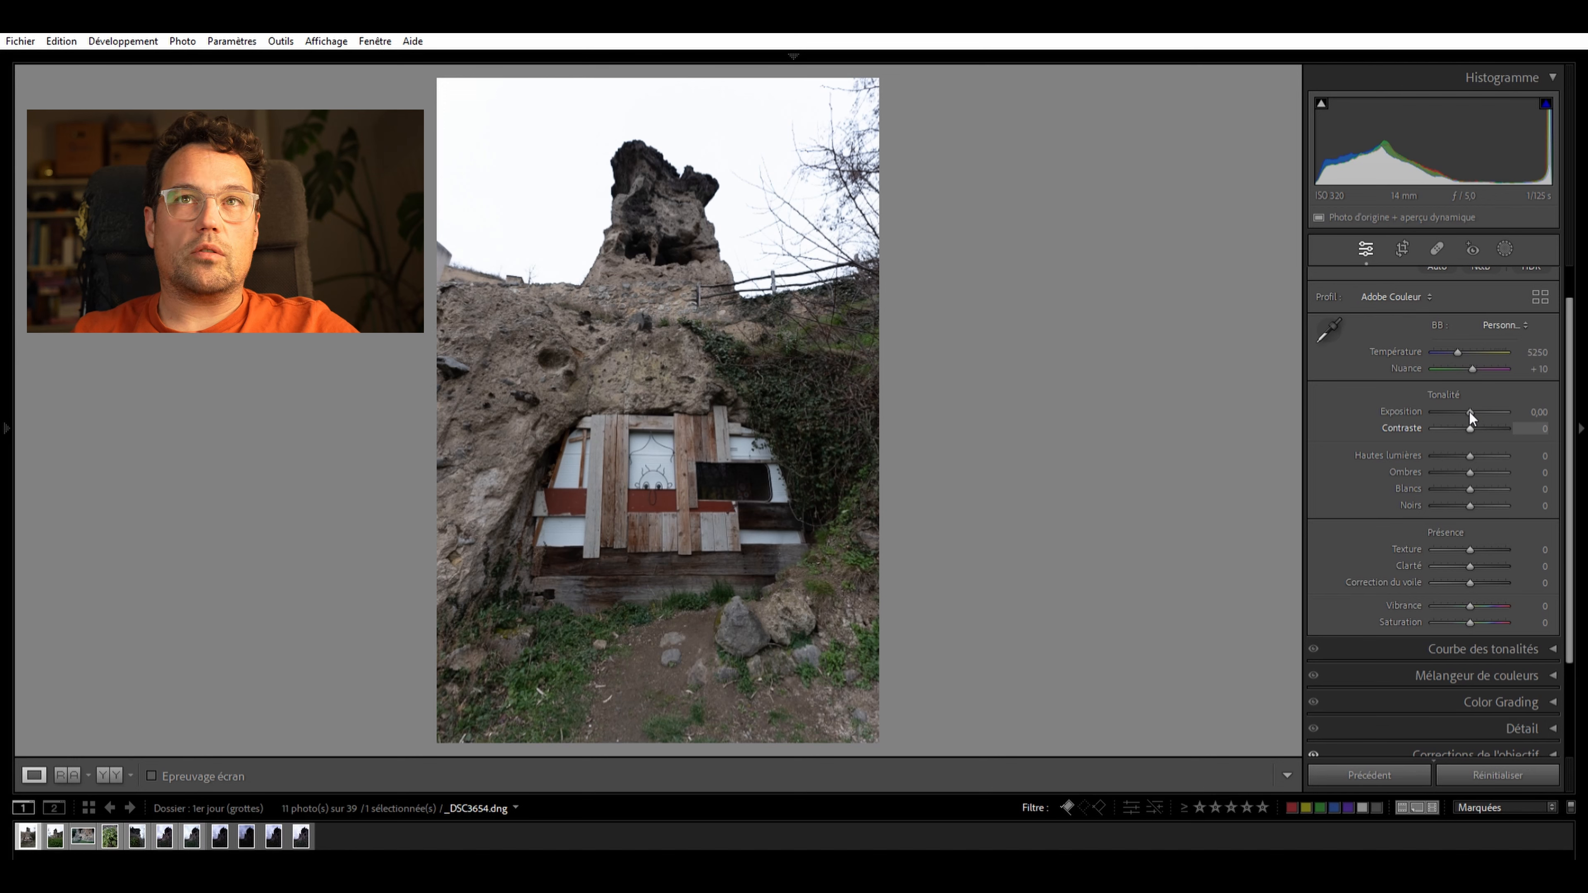
type("10")
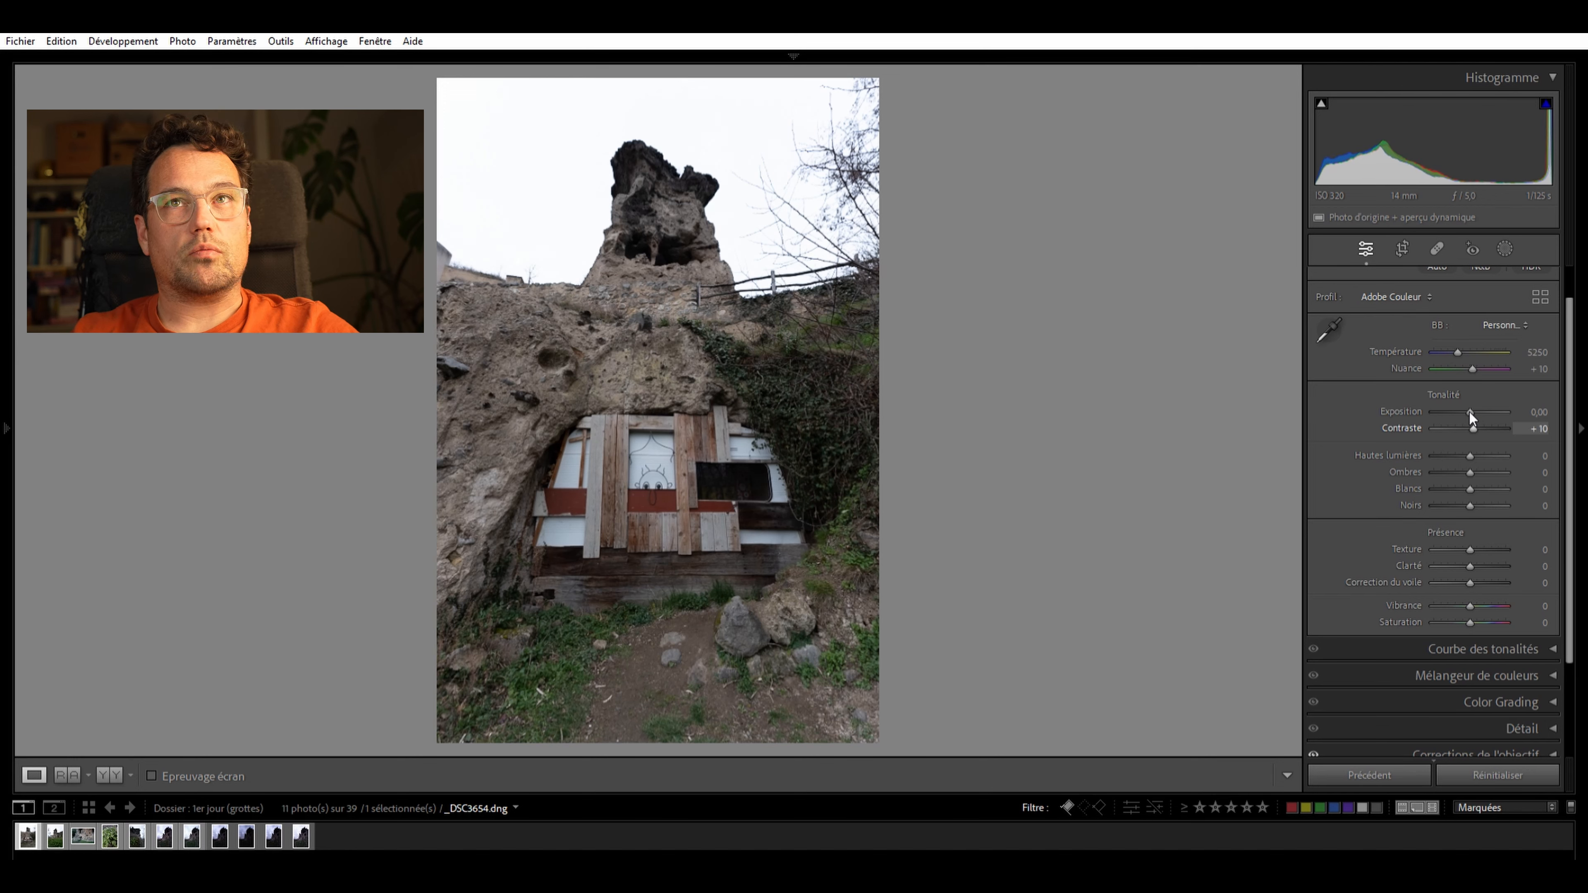
key("Tab")
key("Tab")
key("shift+Tab")
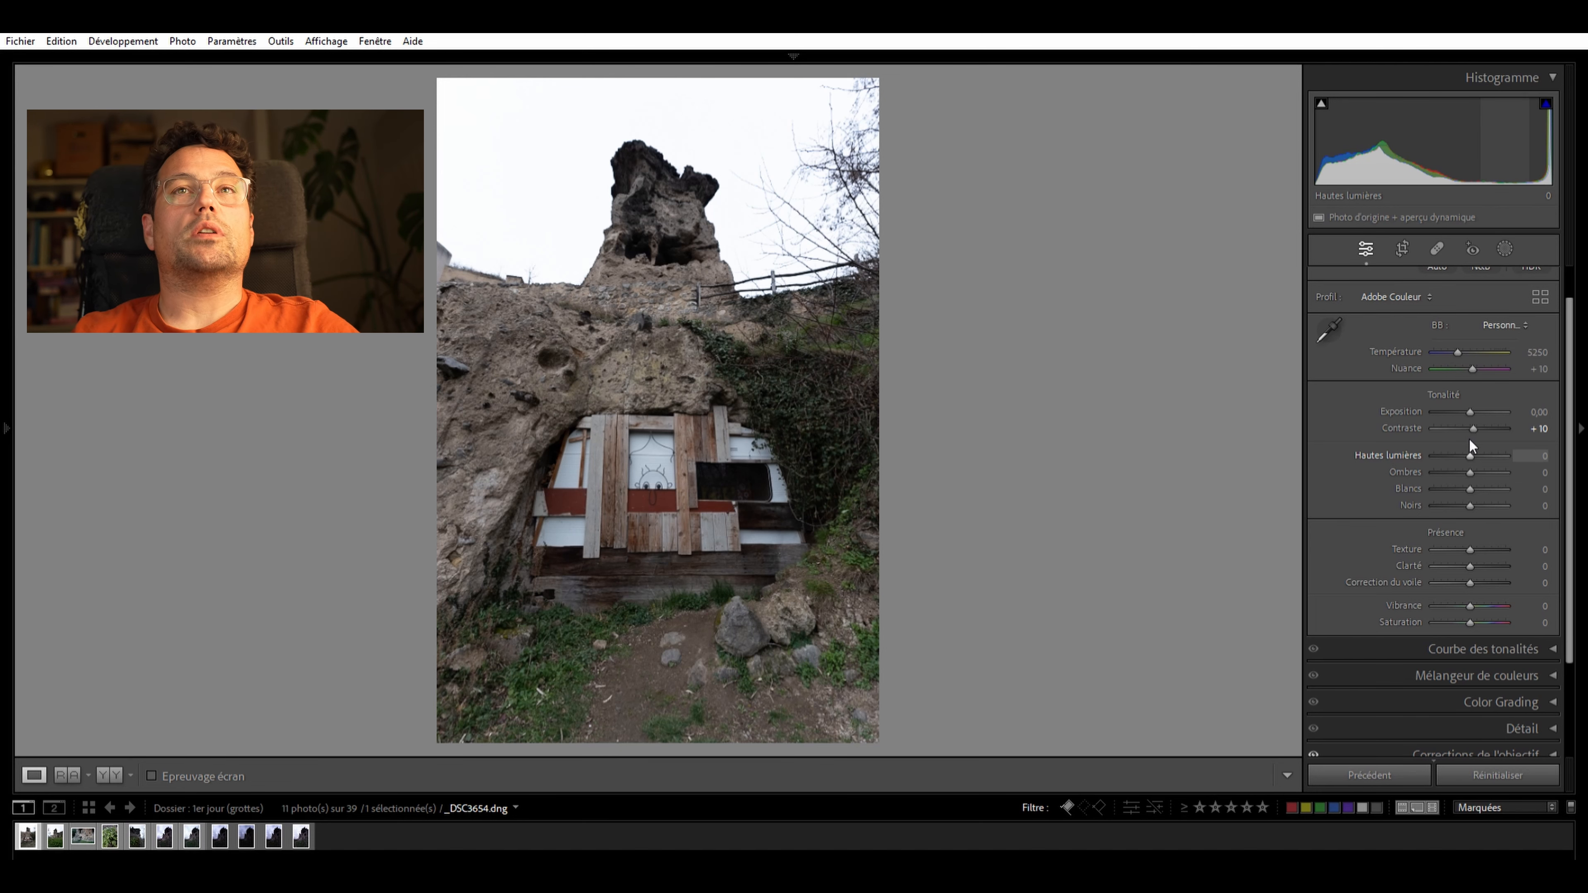
type("-25")
left_click_drag(1461, 440, 1458, 486)
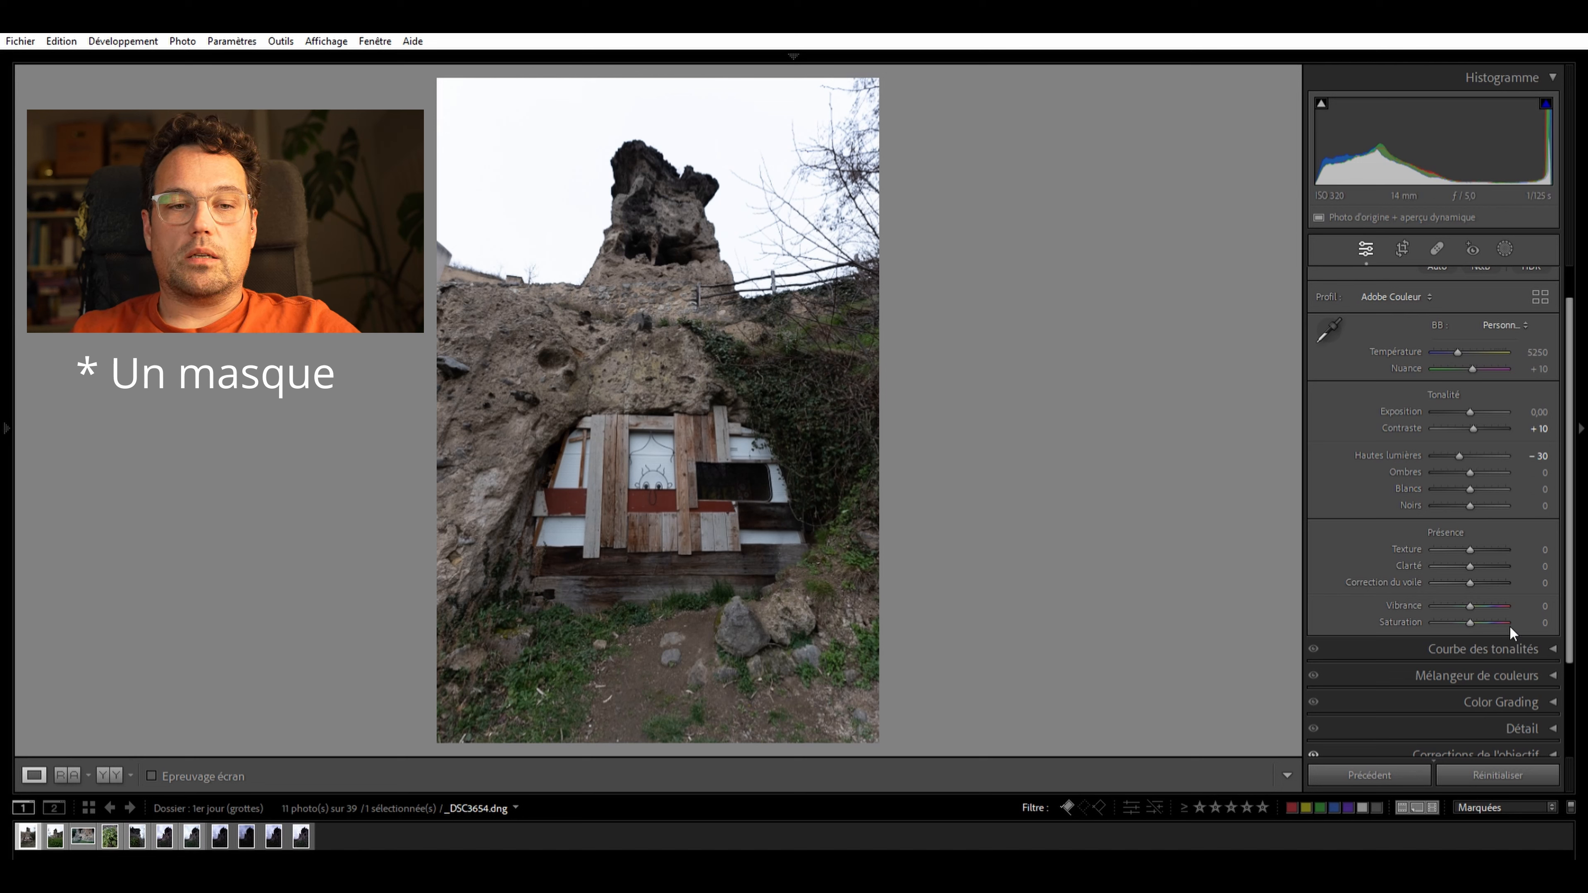
Try different shadow amounts, reset them, and raise the shadows to +32
left_click_drag(1470, 472, 1487, 472)
mouse_move(1493, 466)
left_mouse_down()
mouse_move(1442, 467)
mouse_move(1472, 466)
left_mouse_up()
double_click(1460, 469)
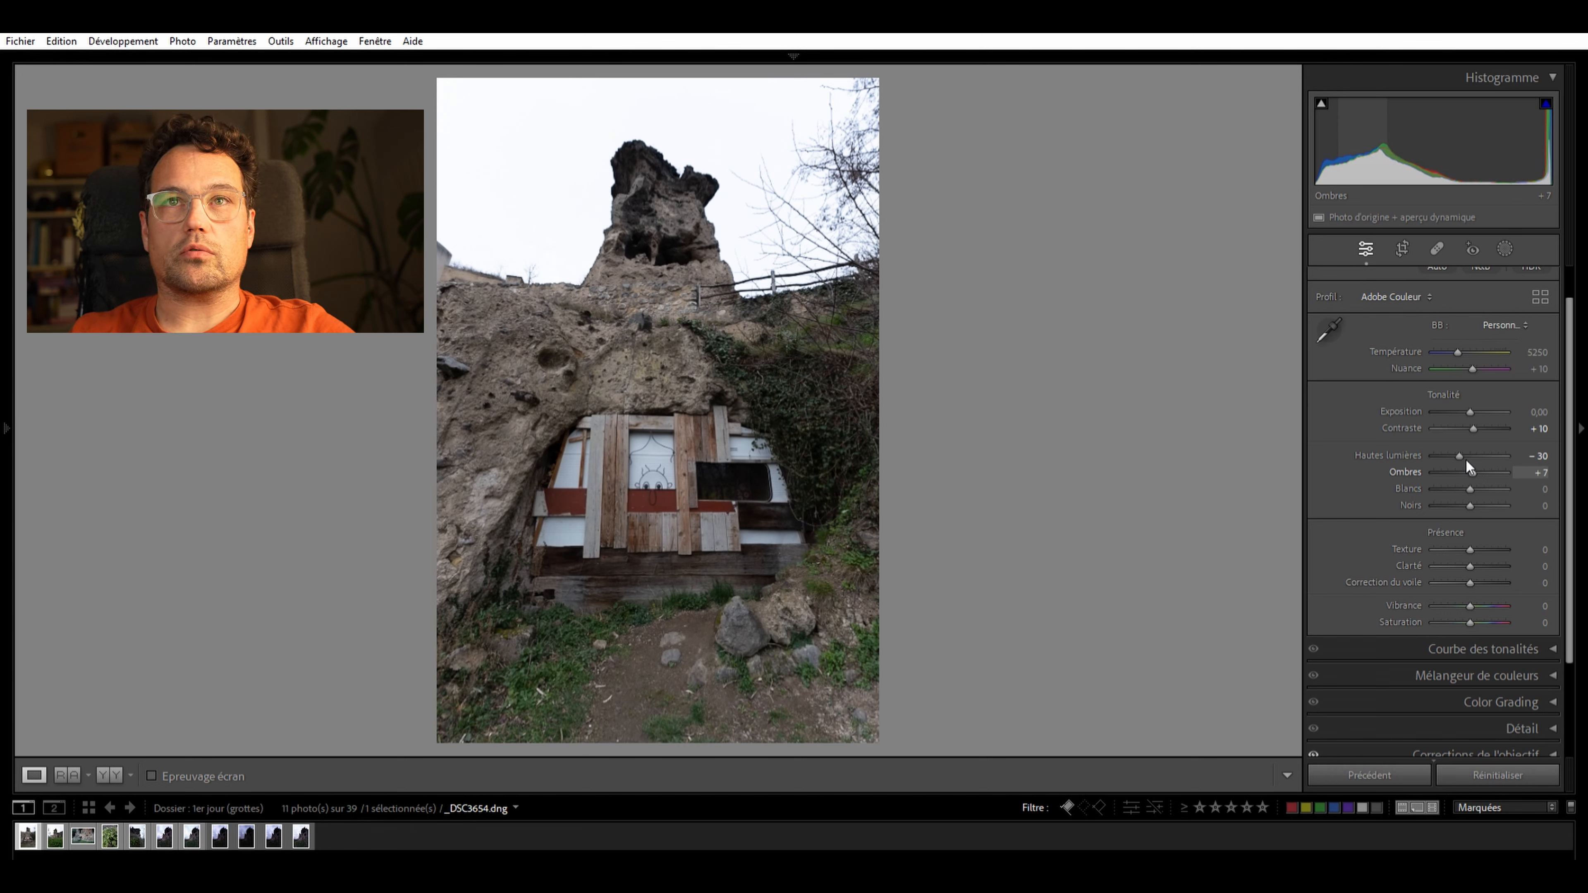
key("Up")
key("Up")
key("Up")
key("Up")
key("Up")
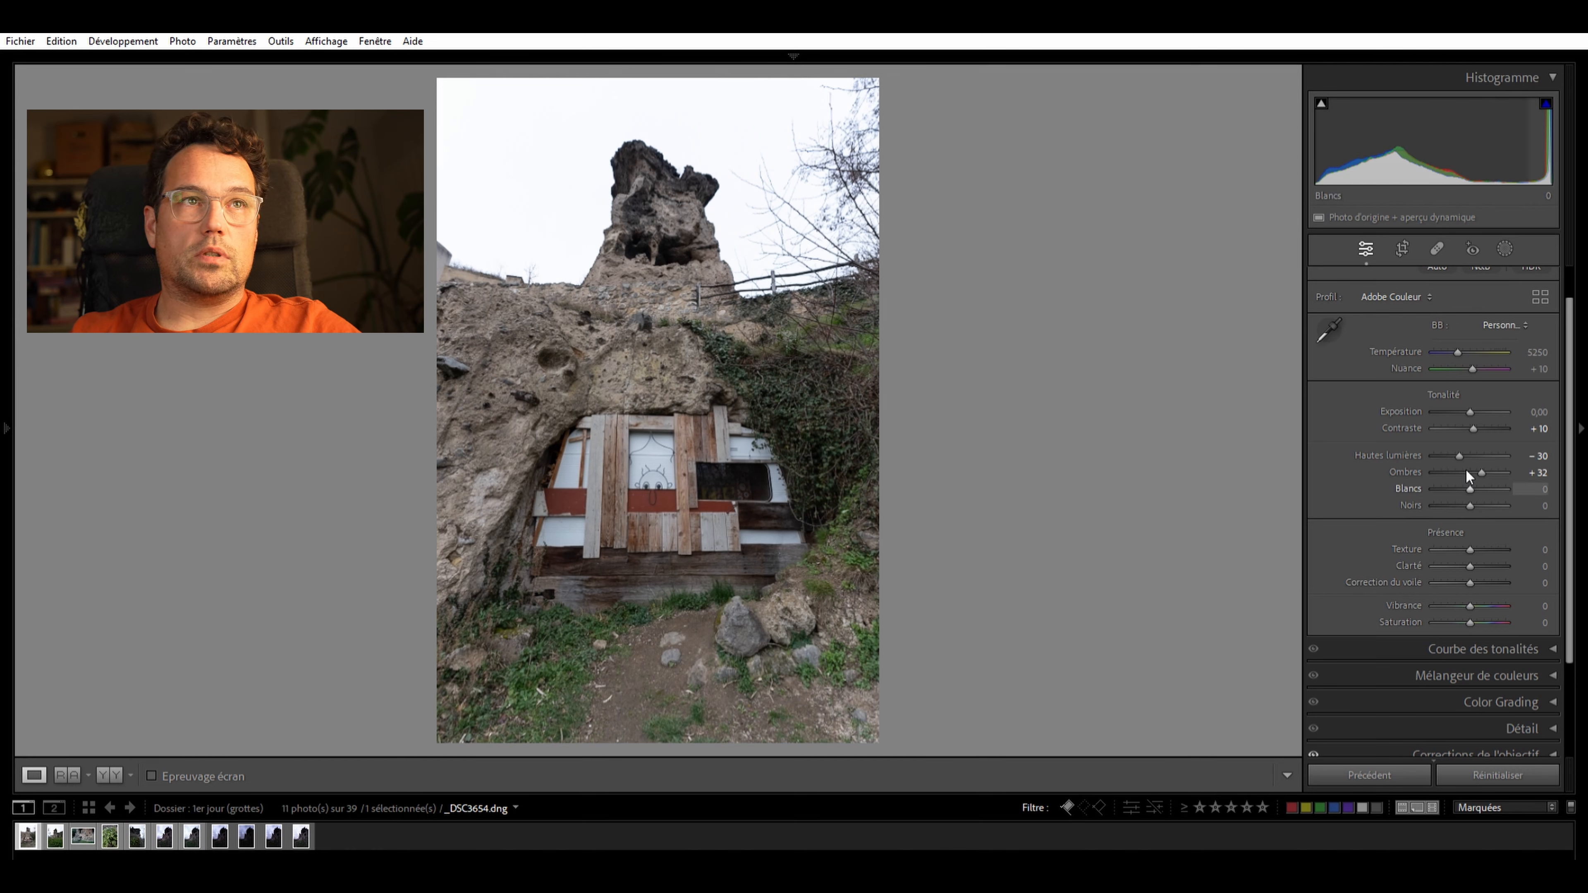
Raise the whites to +35 and lower the blacks to -15
mouse_move(1469, 475)
left_mouse_down()
mouse_move(1437, 475)
mouse_move(1493, 487)
mouse_move(1458, 479)
mouse_move(1473, 475)
left_mouse_up()
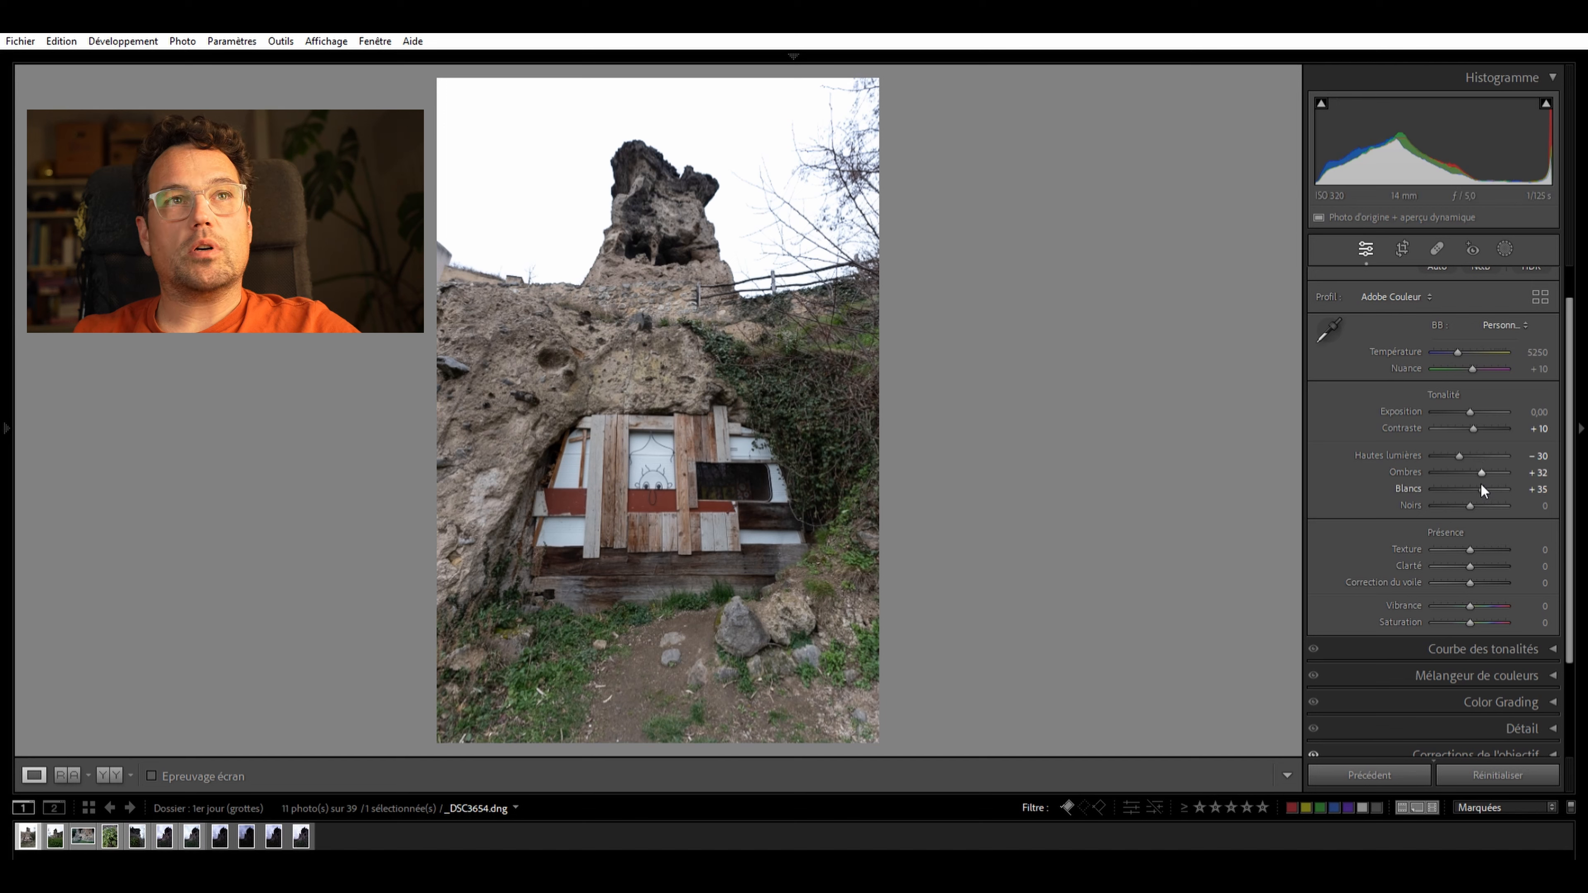
key("shift+Down")
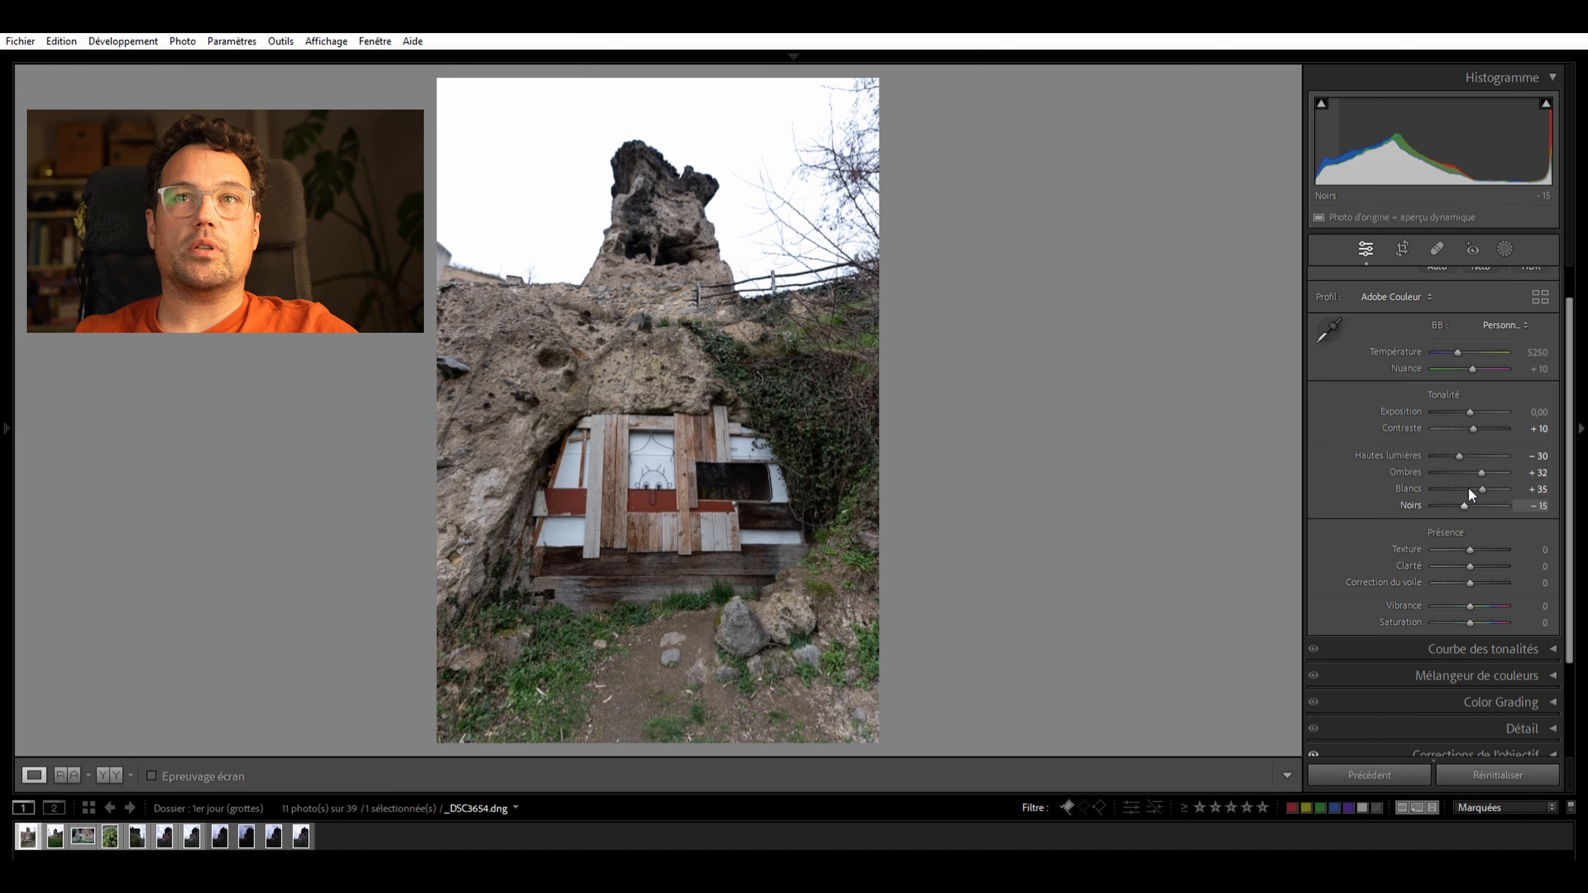
key("shift+Up")
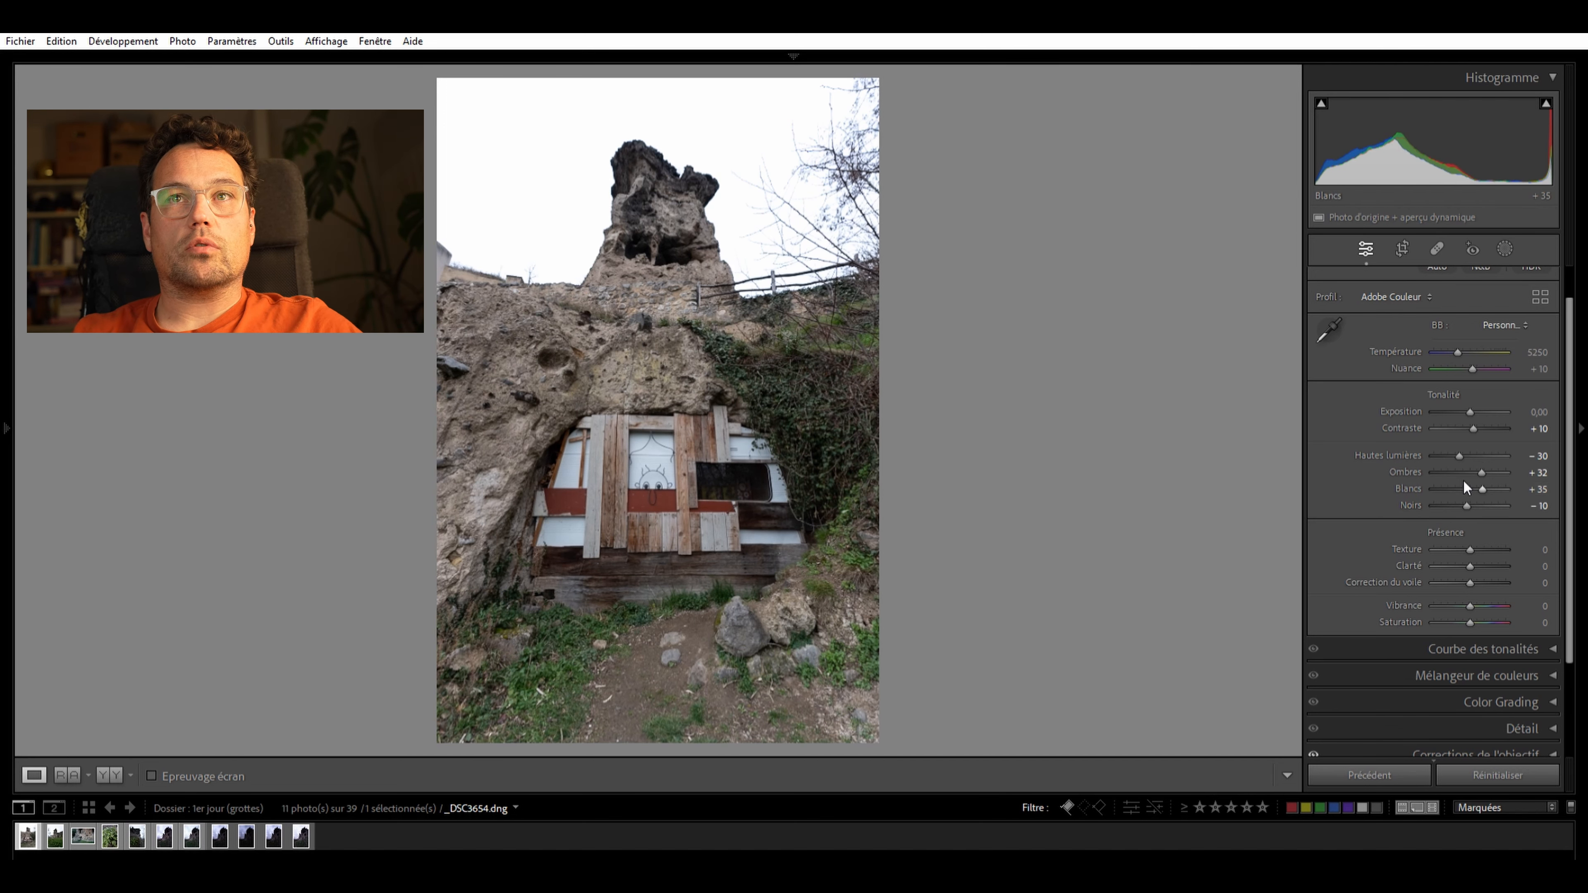
scroll(1463, 486, "down", 1)
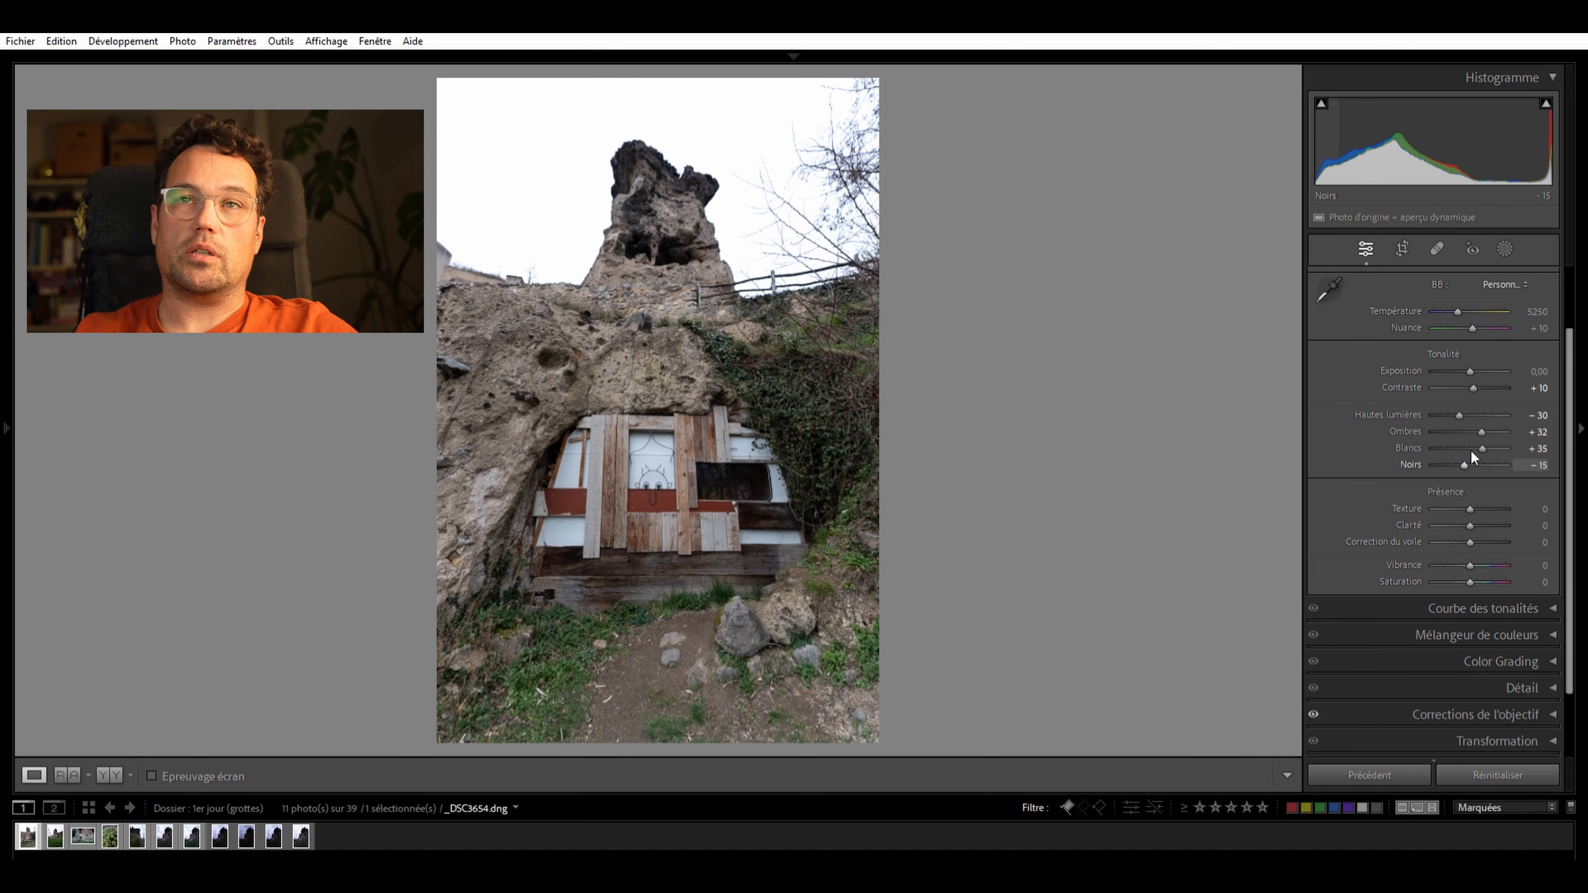
Try a texture amount of +59 on the photo and reset the texture to 0
scroll(1488, 490, "down", 1)
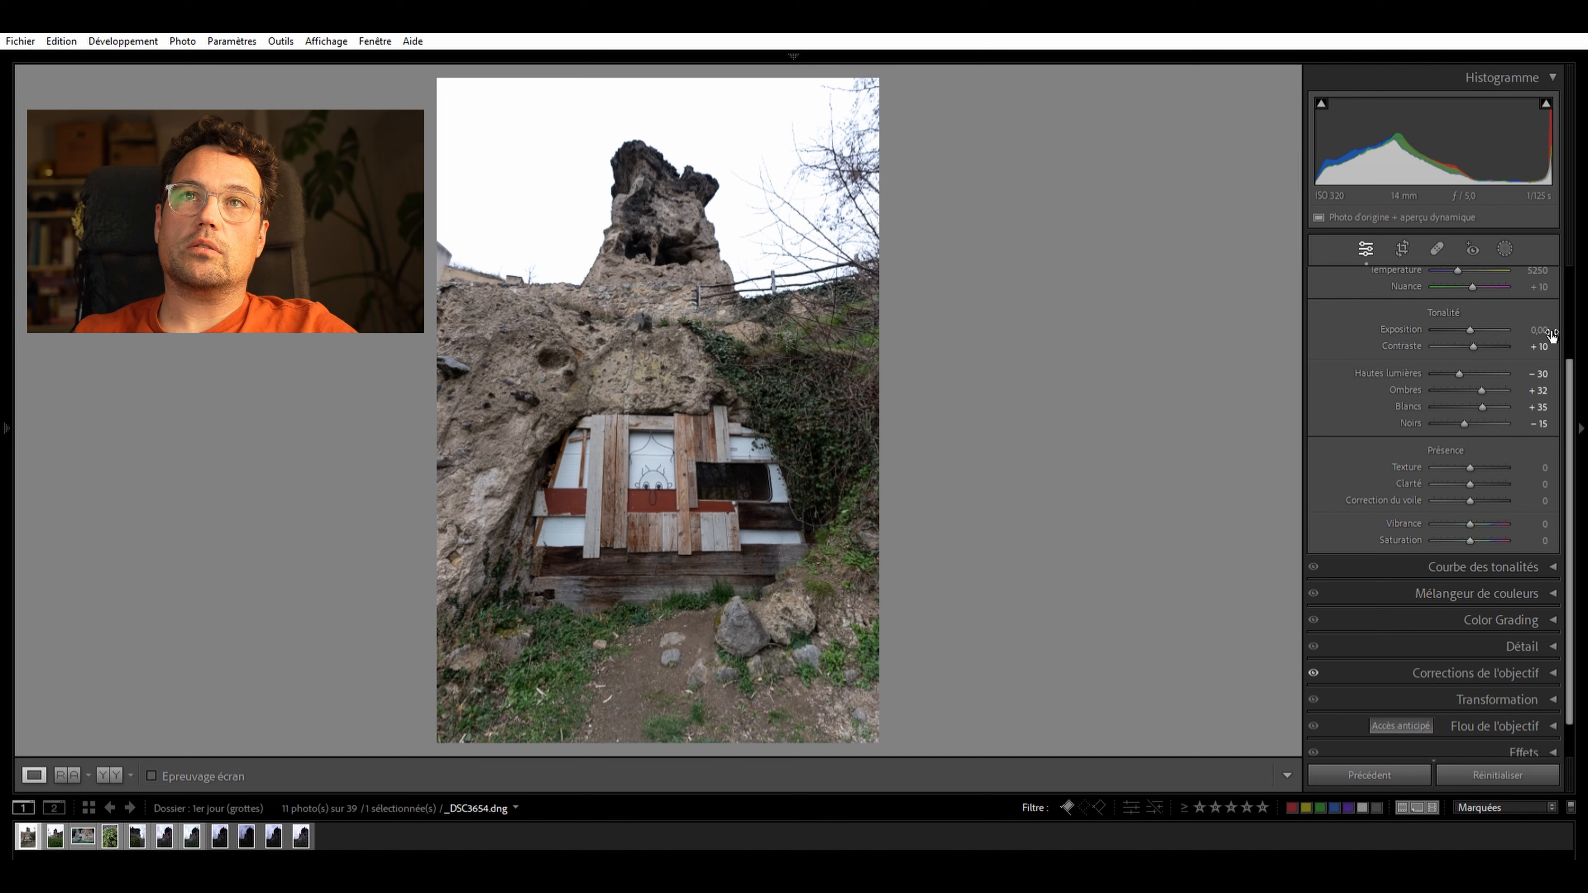
scroll(1510, 520, "down", 1)
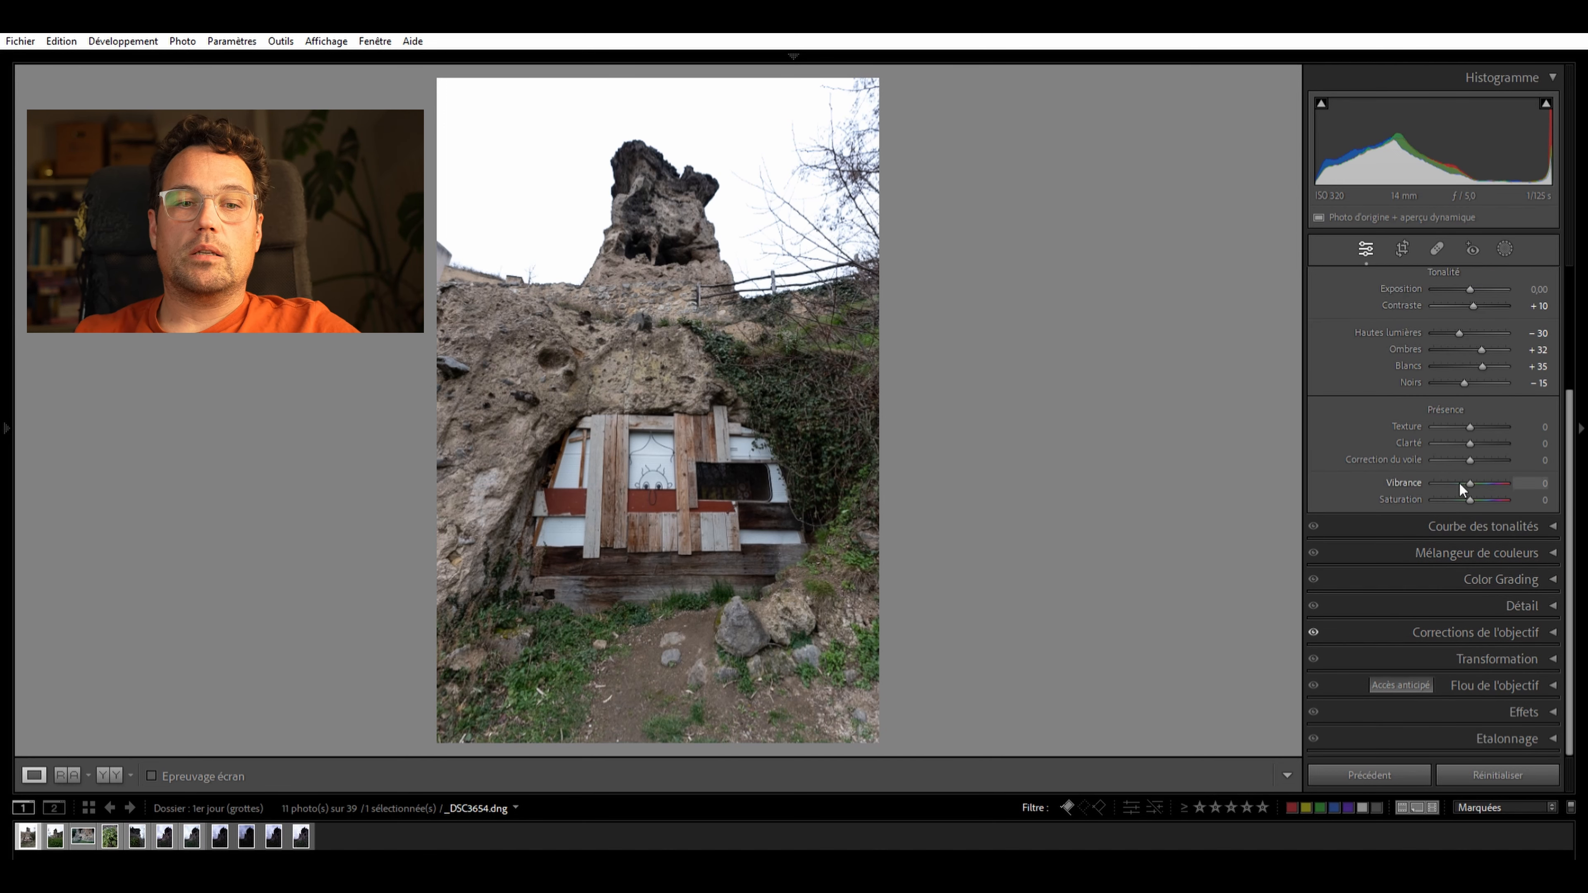
left_click_drag(1470, 425, 1493, 424)
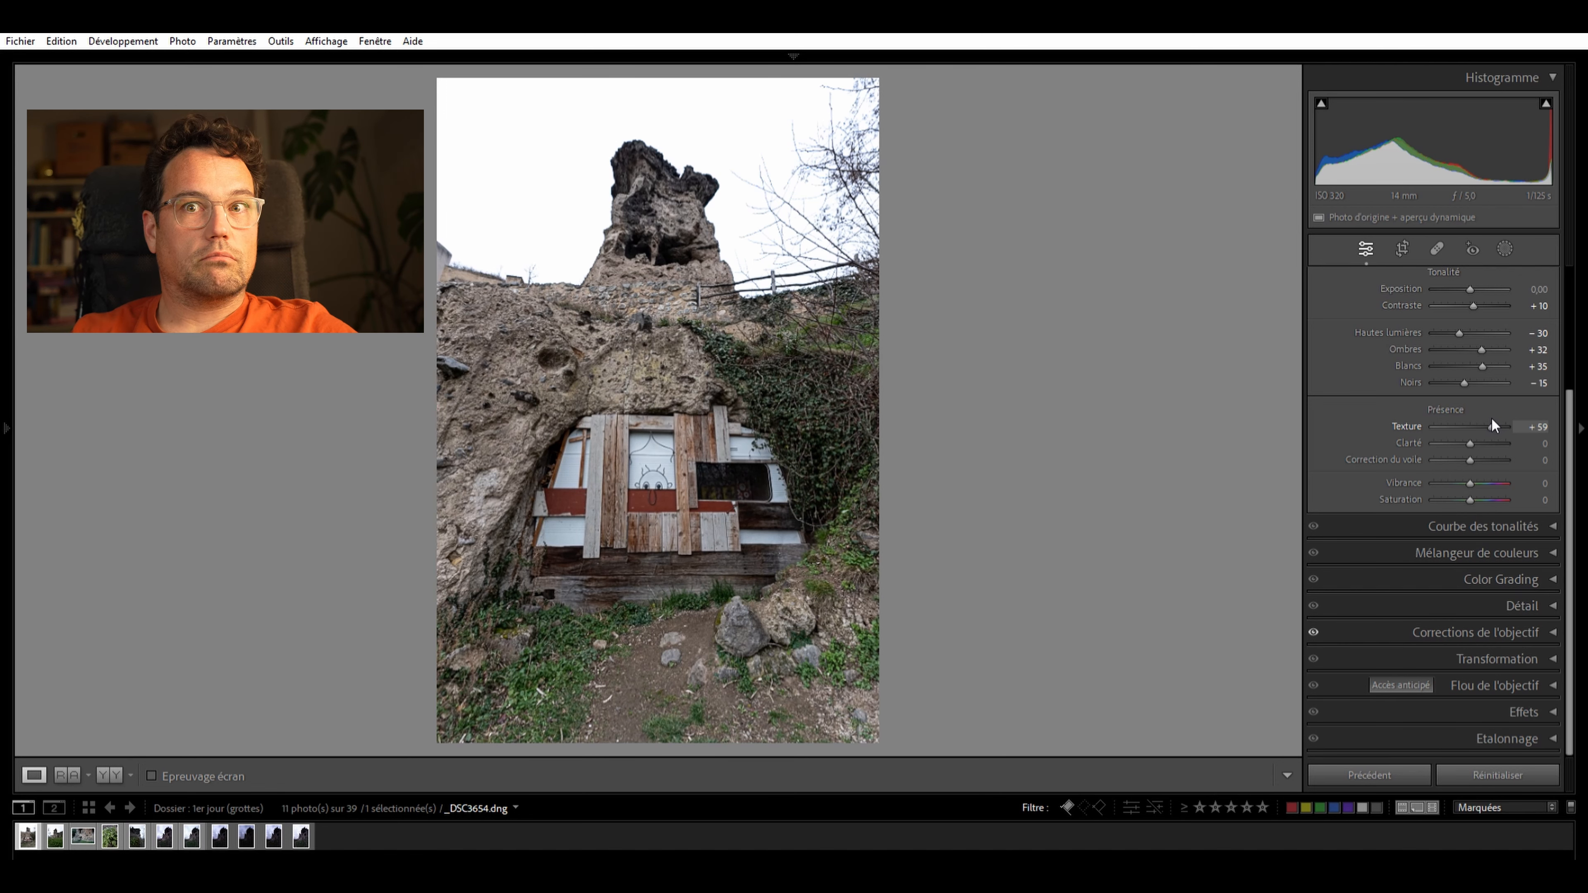
double_click(1491, 418)
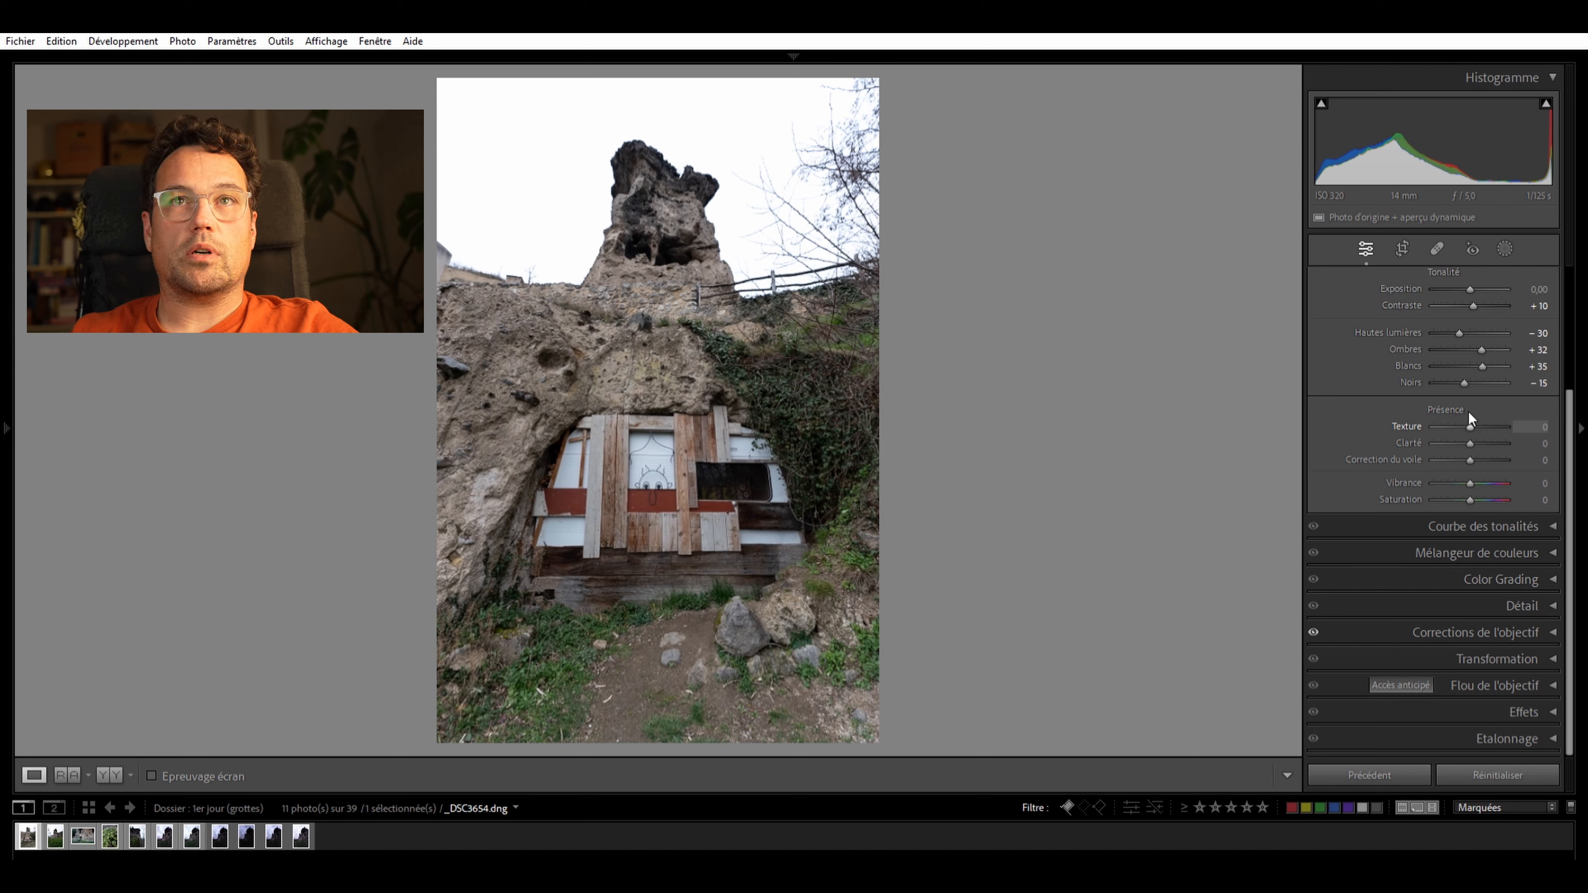
mouse_move(1475, 413)
left_mouse_down()
mouse_move(1439, 403)
mouse_move(1446, 443)
mouse_move(1469, 417)
left_mouse_up()
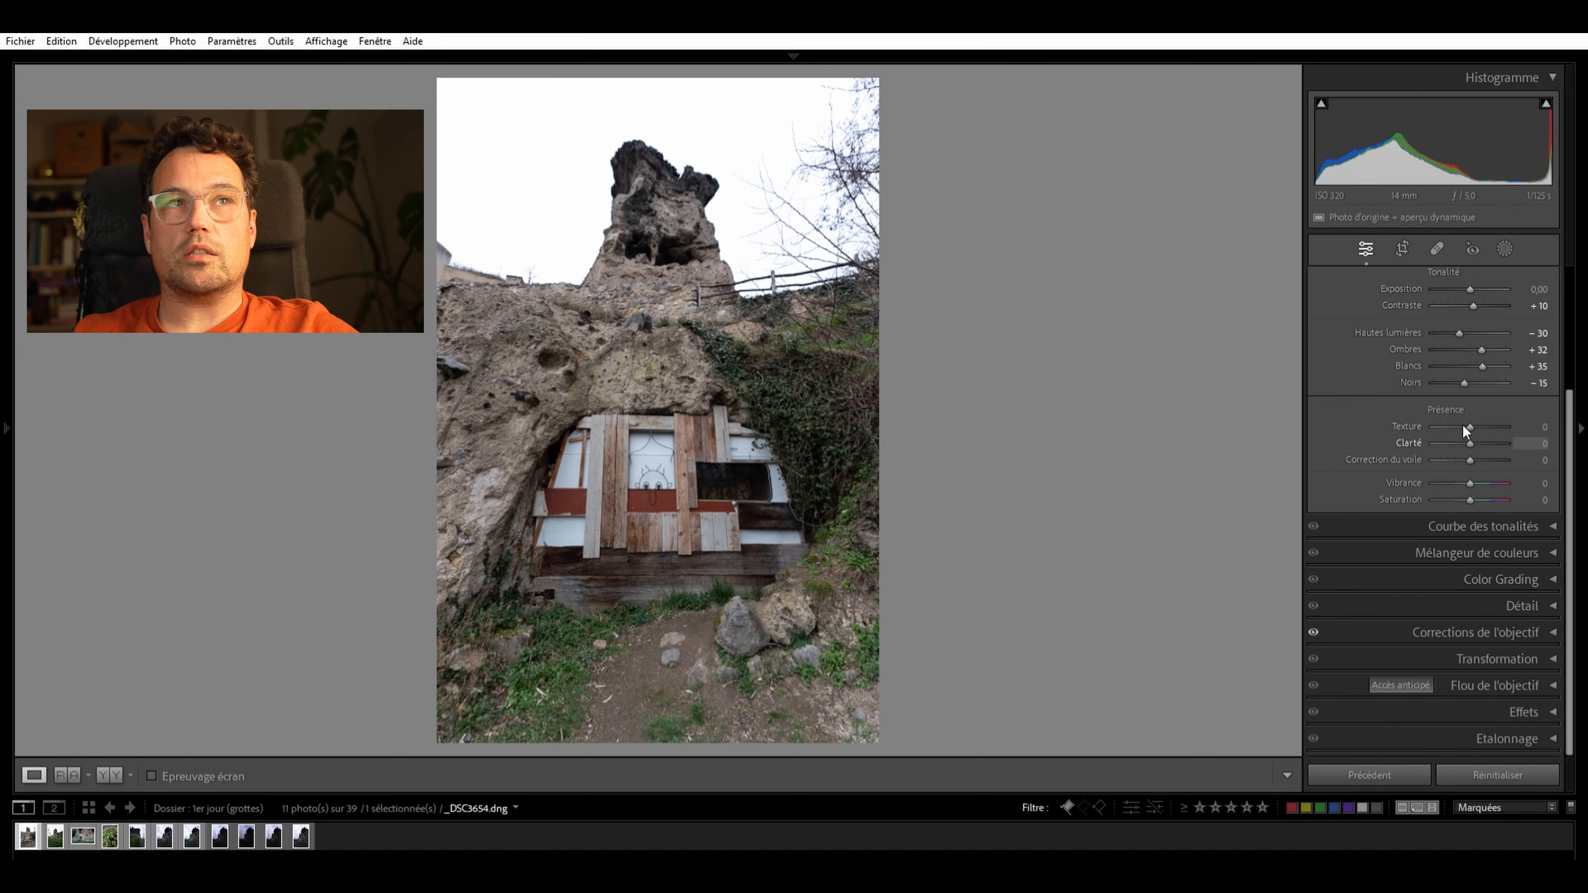
Try a clarity of -66, reset it, and set the clarity to -20
mouse_move(1467, 430)
left_mouse_down()
mouse_move(1435, 429)
mouse_move(1500, 446)
mouse_move(1445, 448)
left_mouse_up()
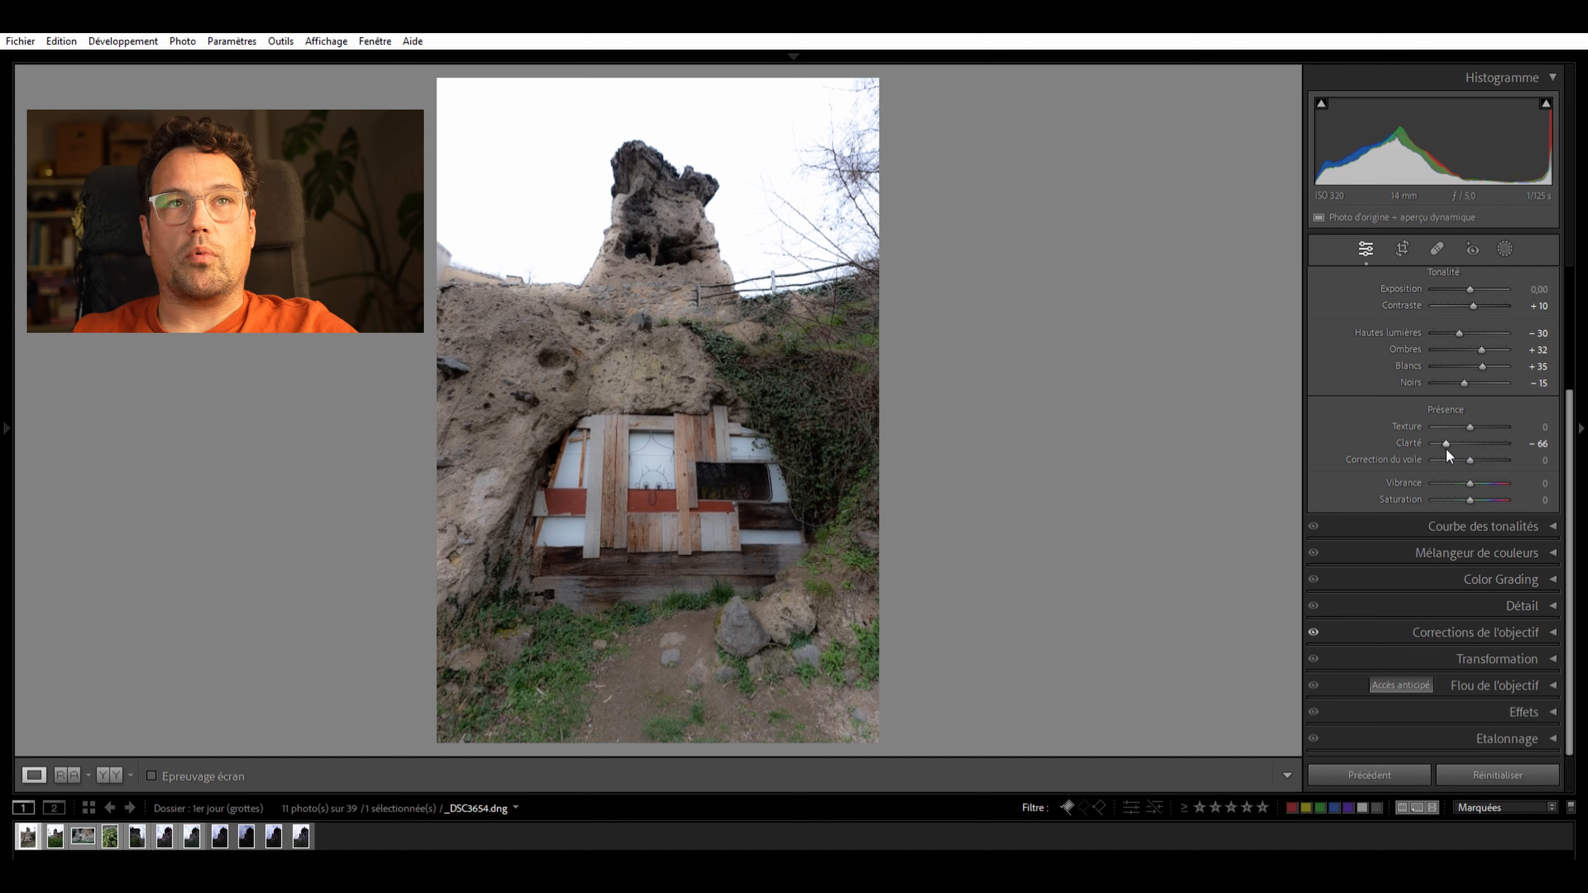
double_click(1444, 423)
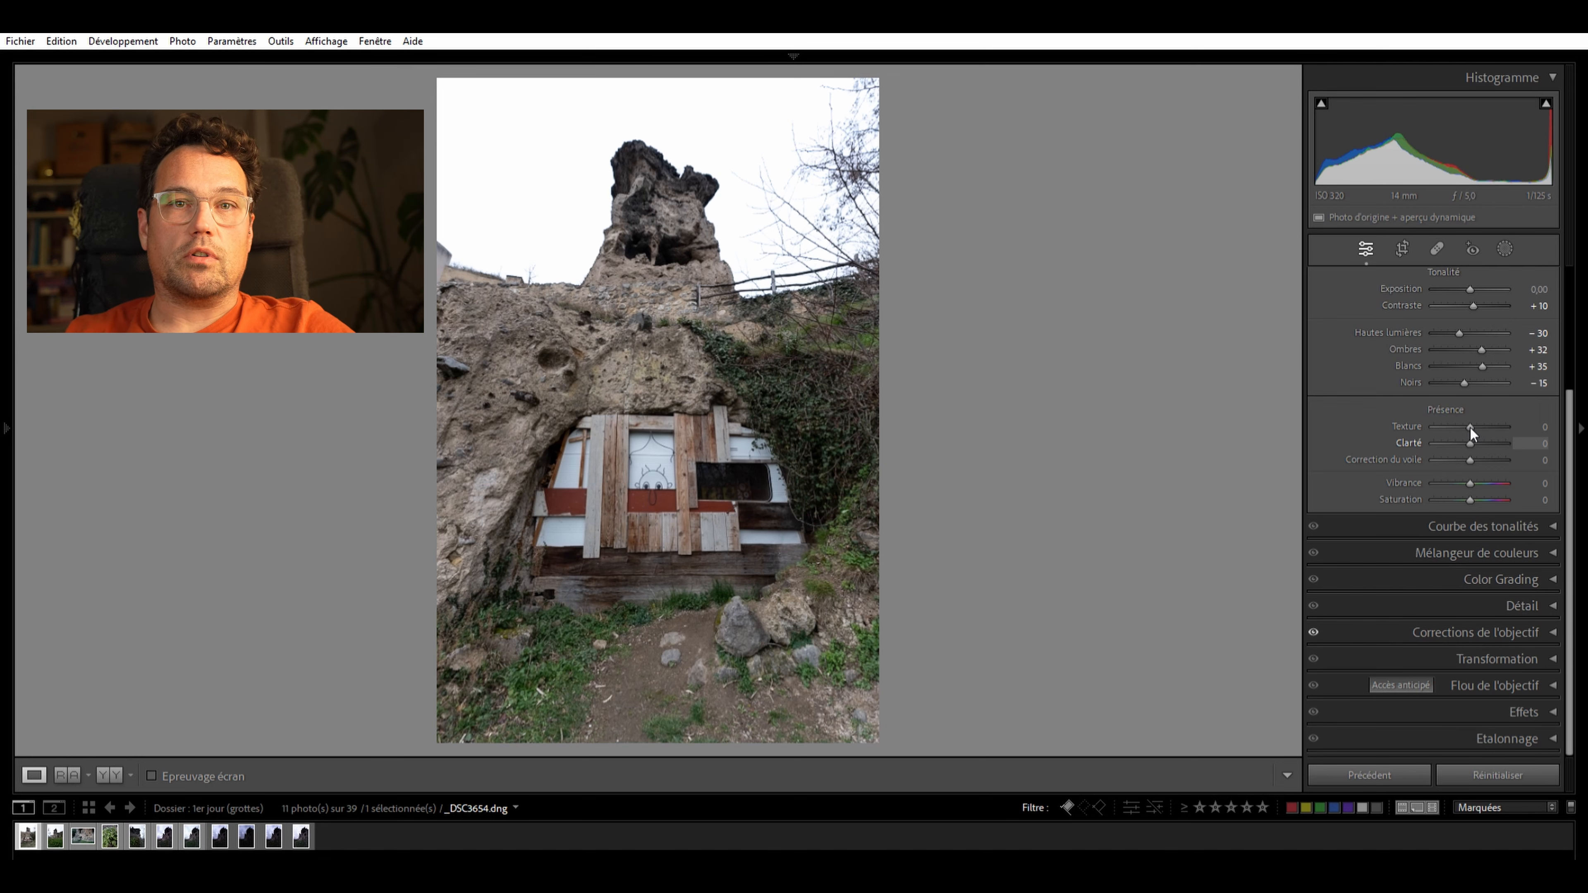
key("minus")
key("minus")
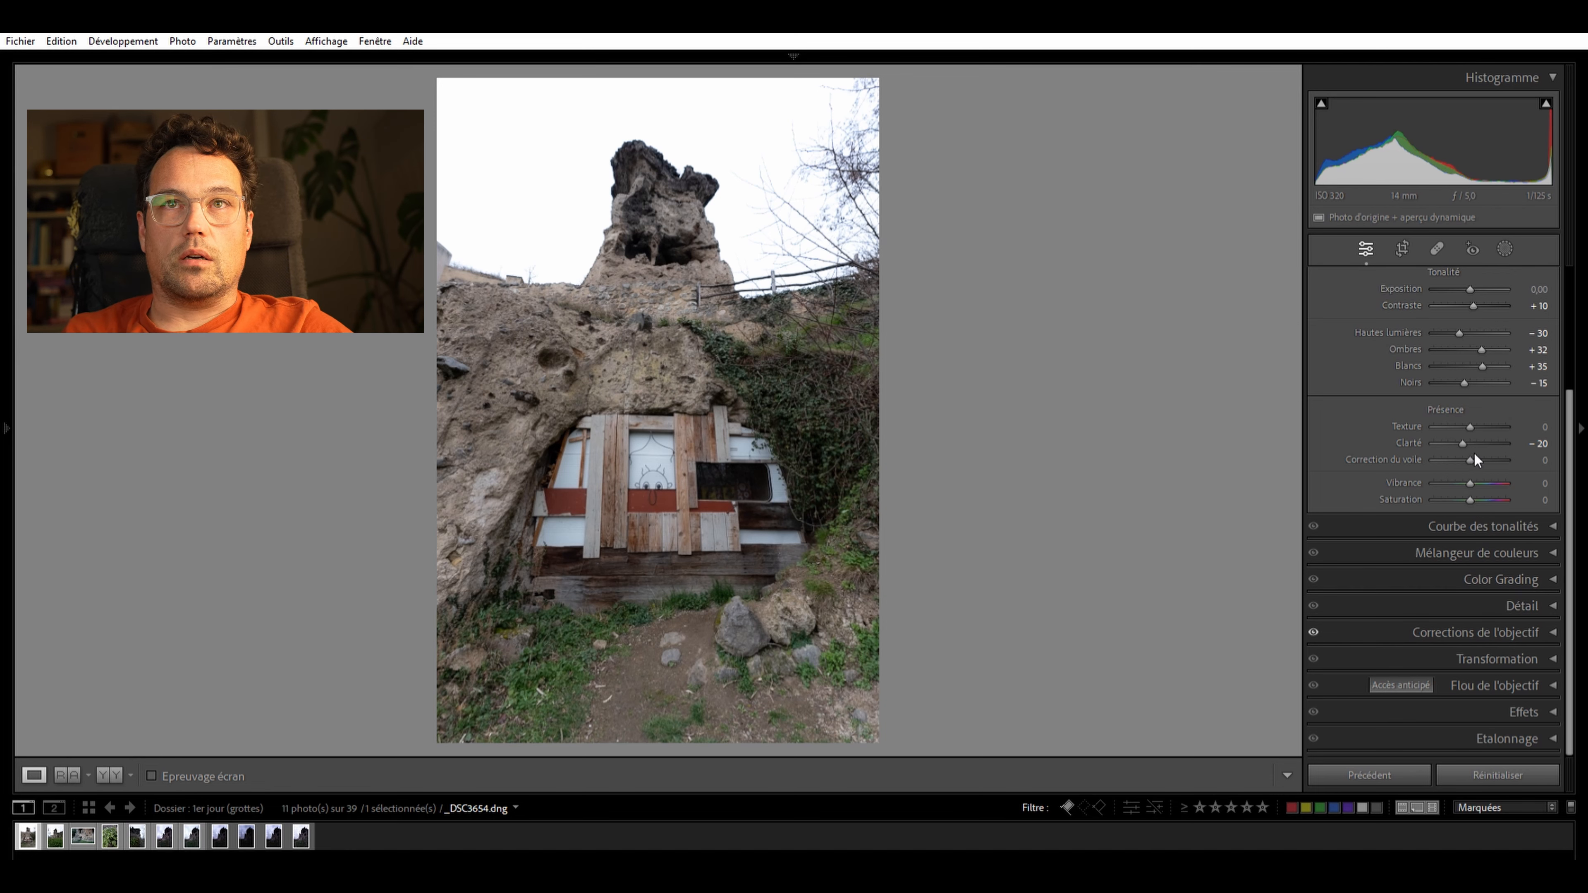
Try different dehaze amounts on the photo and reset the dehaze to 0
mouse_move(1471, 452)
left_mouse_down()
mouse_move(1485, 452)
mouse_move(1456, 453)
left_mouse_up()
double_click(1456, 449)
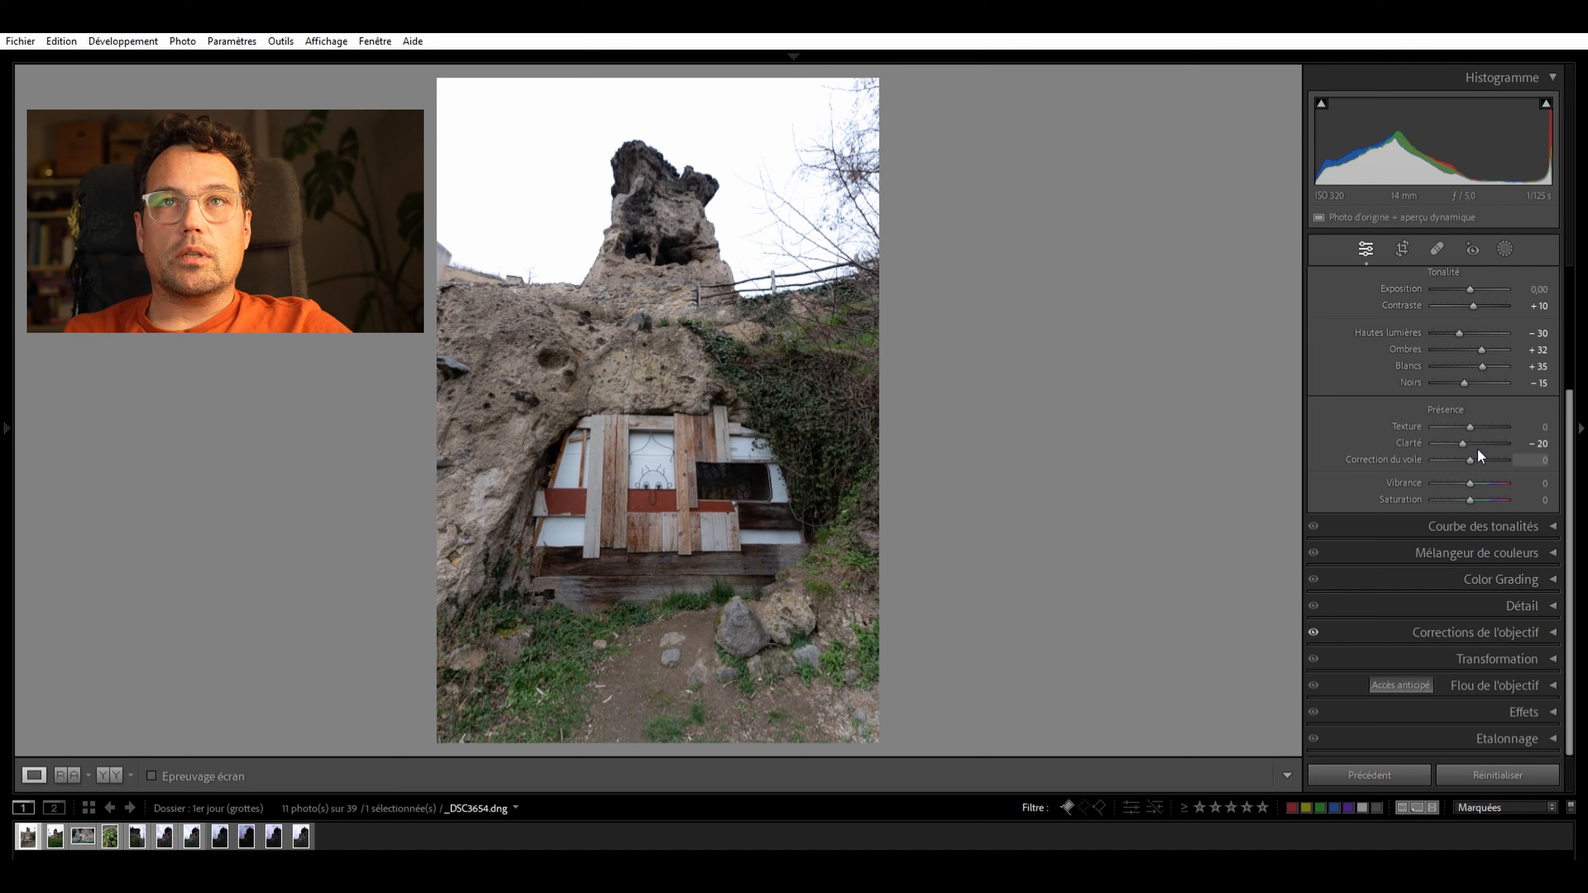
mouse_move(1470, 448)
left_mouse_down()
mouse_move(1489, 462)
mouse_move(1472, 459)
left_mouse_up()
double_click(1471, 446)
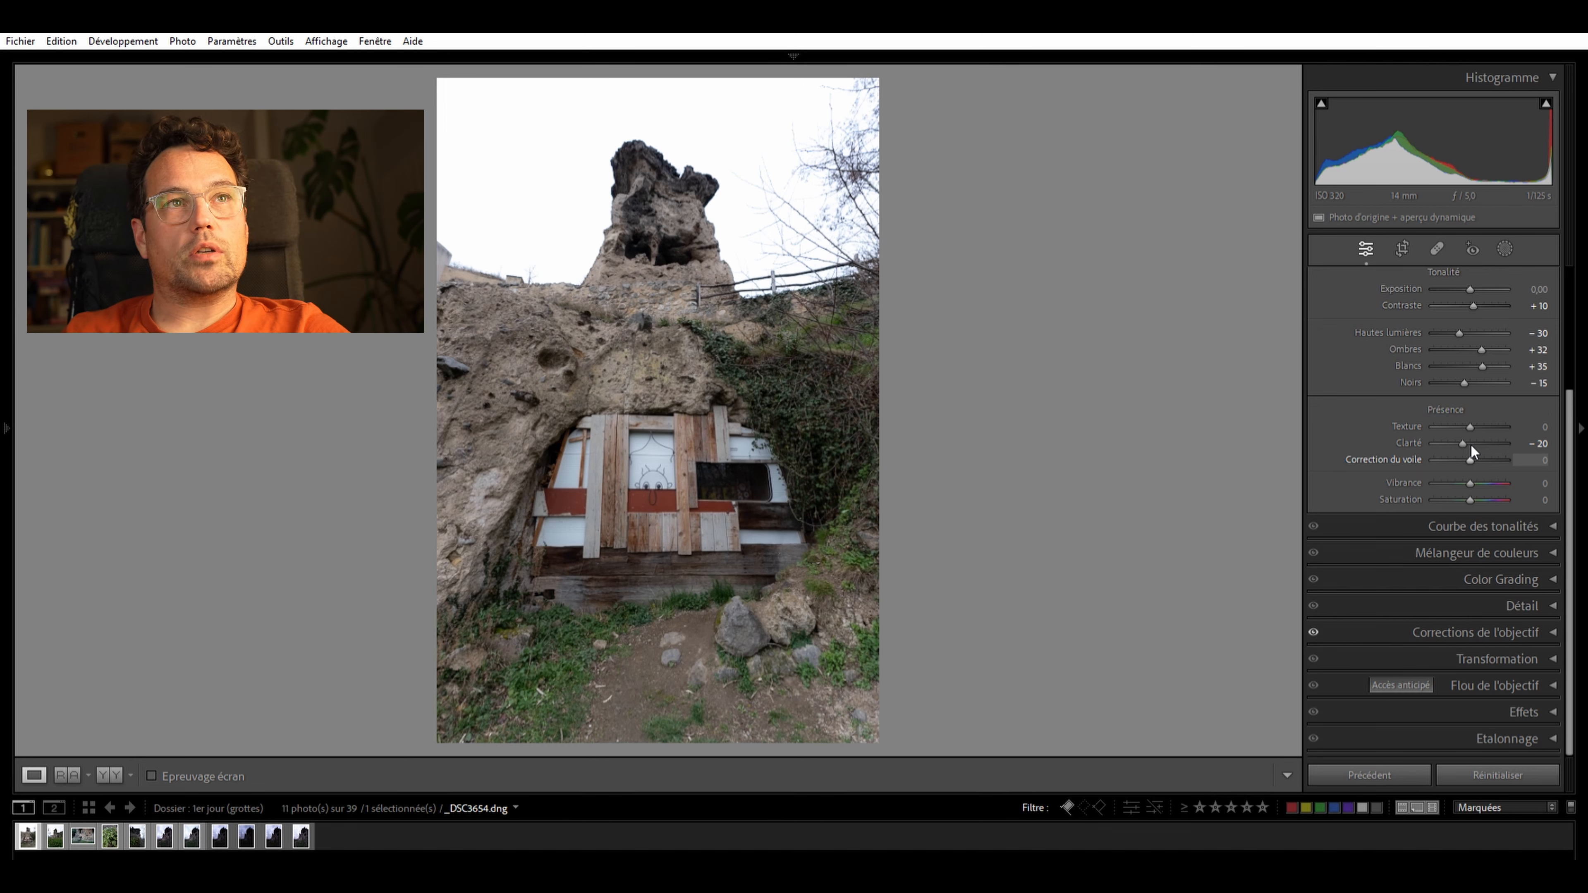
Try dehaze amounts up to +50 and settle the dehaze at +20
key("shift+Up")
key("shift+Down")
key("shift+Up")
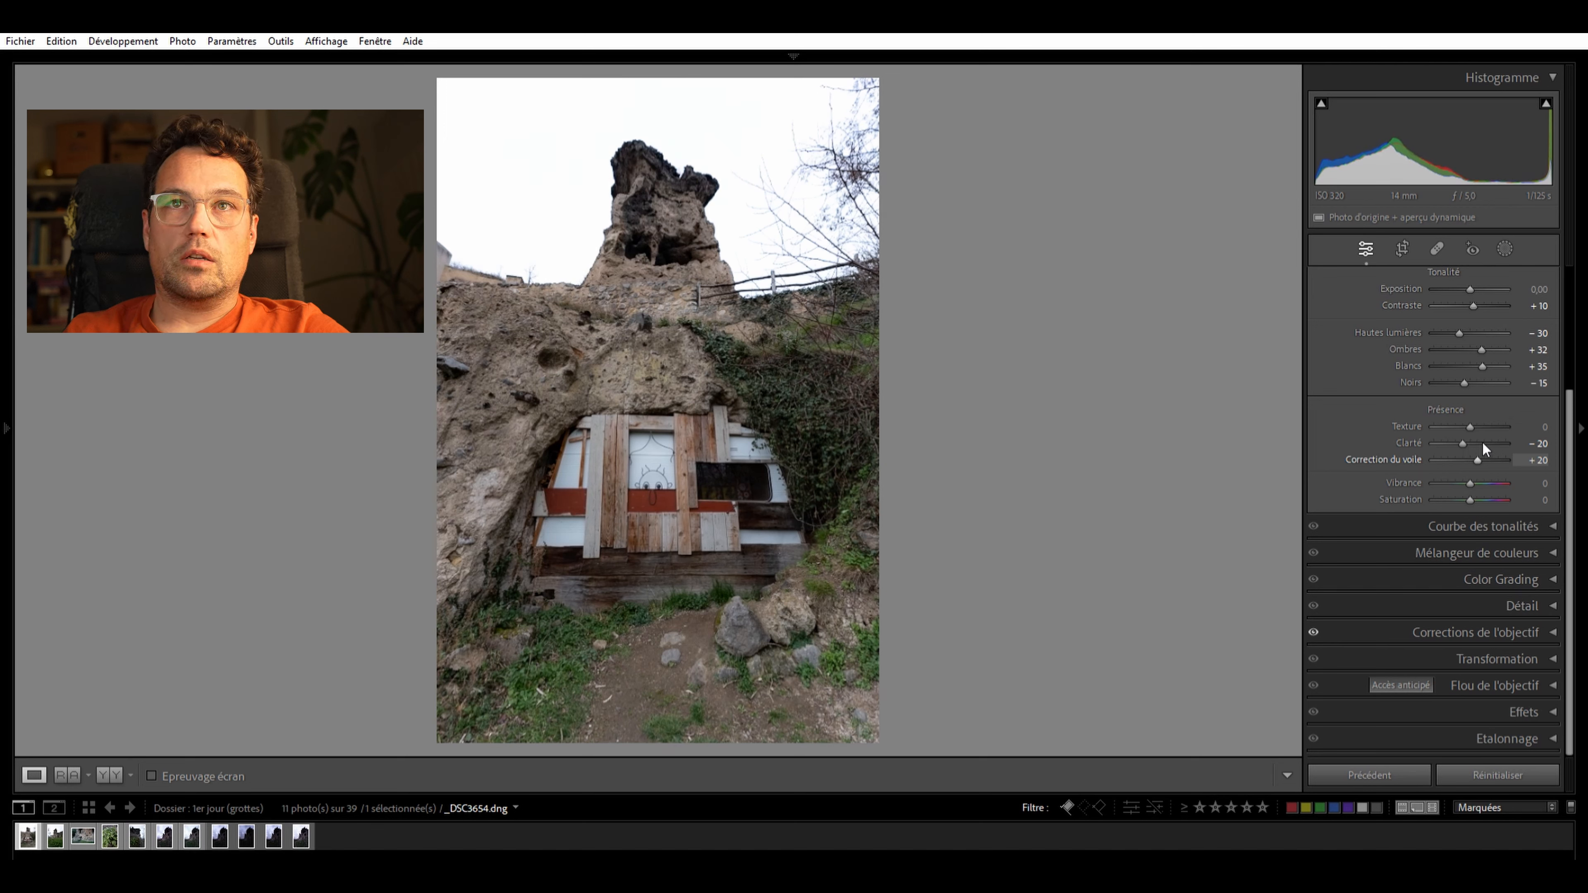
key("shift+Down")
left_click_drag(1476, 443, 1479, 448)
scroll(1479, 448, "up", 5)
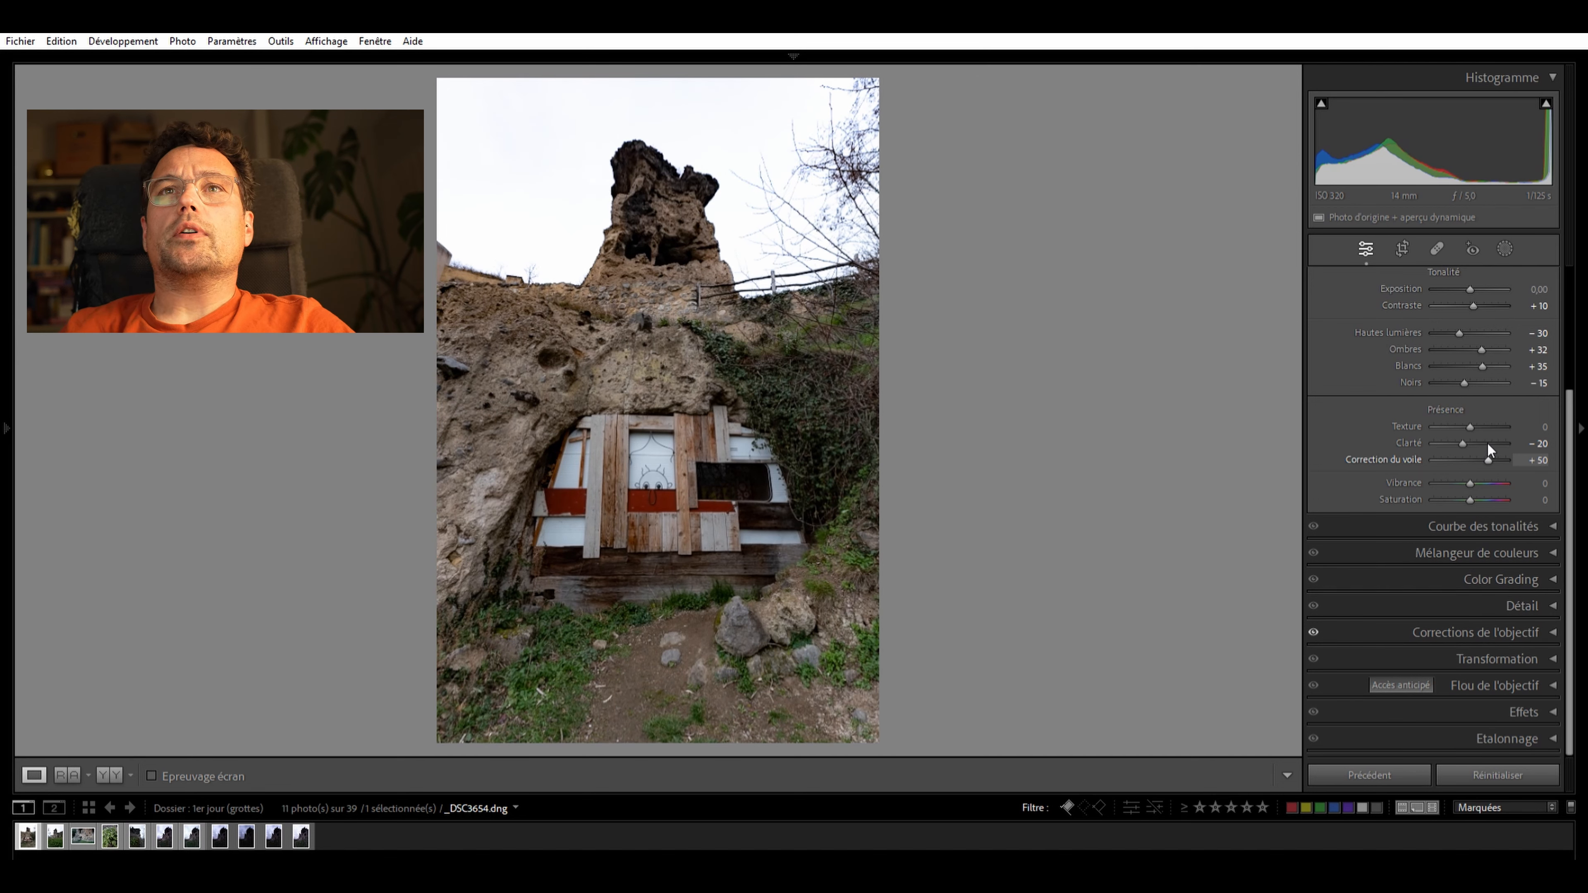
scroll(1487, 444, "down", 3)
scroll(1489, 442, "down", 1)
scroll(1488, 442, "down", 1)
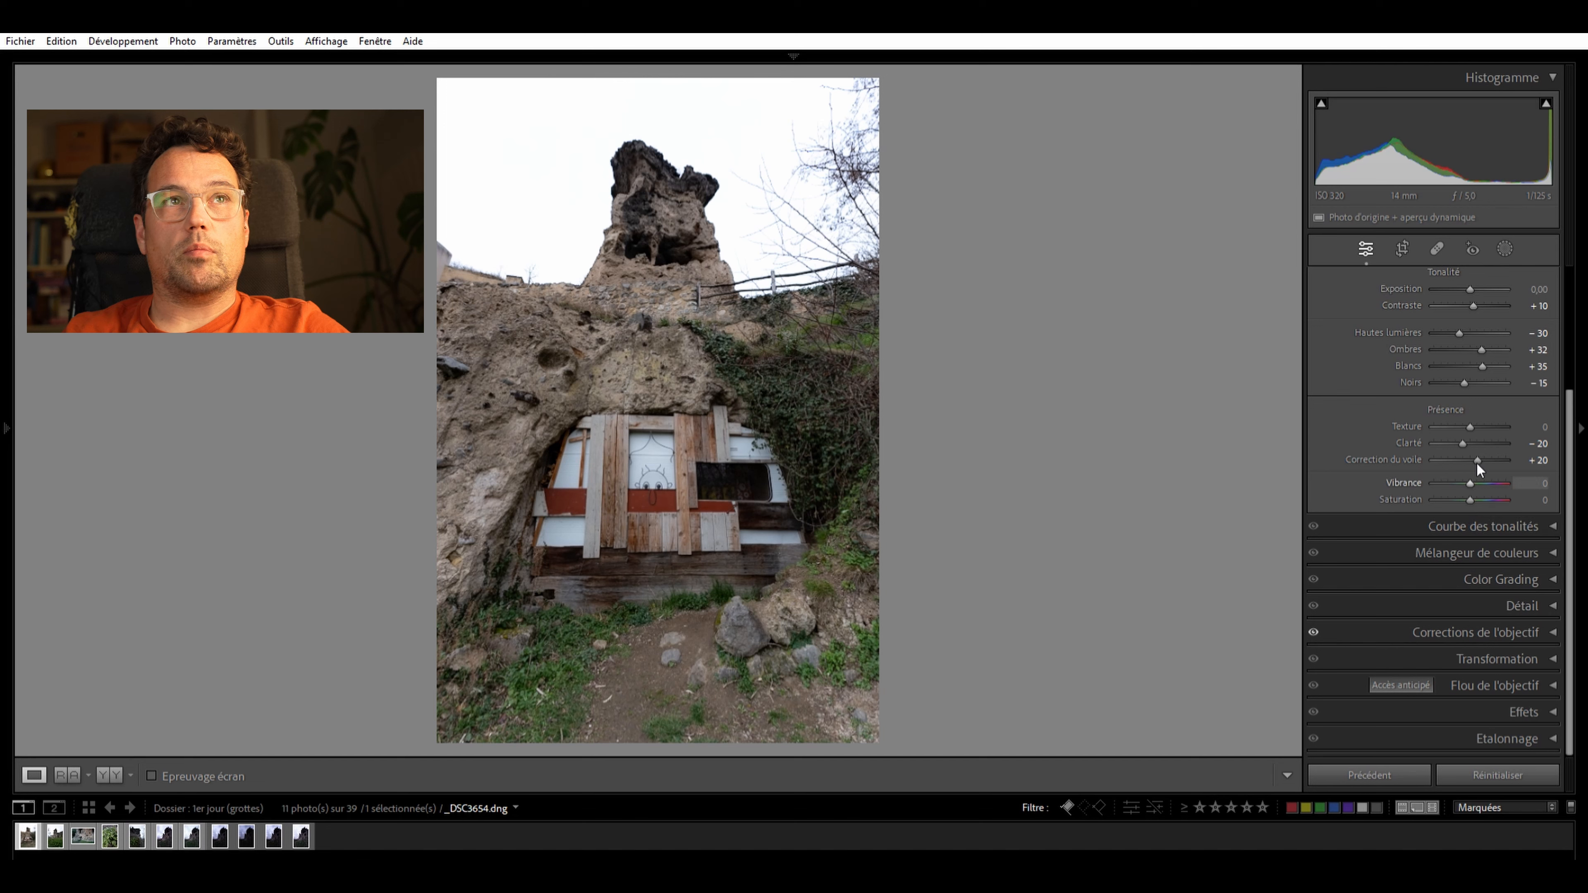
Try different vibrance amounts, reset the vibrance to 0, and set the saturation to -10
left_click_drag(1500, 481, 1468, 488)
double_click(1440, 467)
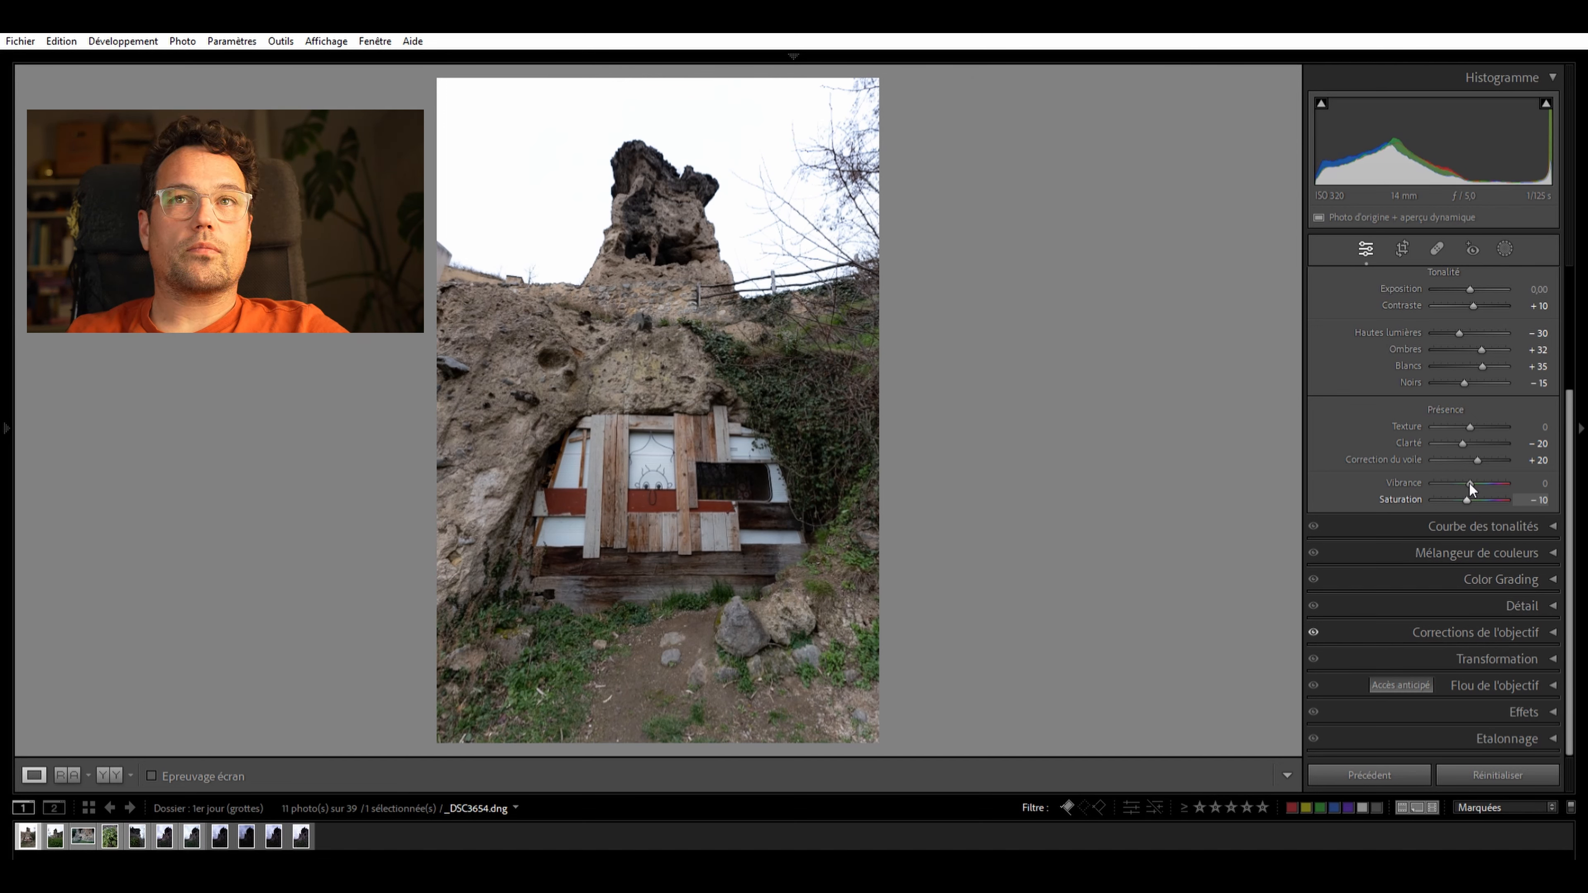
Try different vibrance amounts on the photo, up to strong values, and settle the vibrance at +10
left_click(1469, 483)
key("plus")
key("plus")
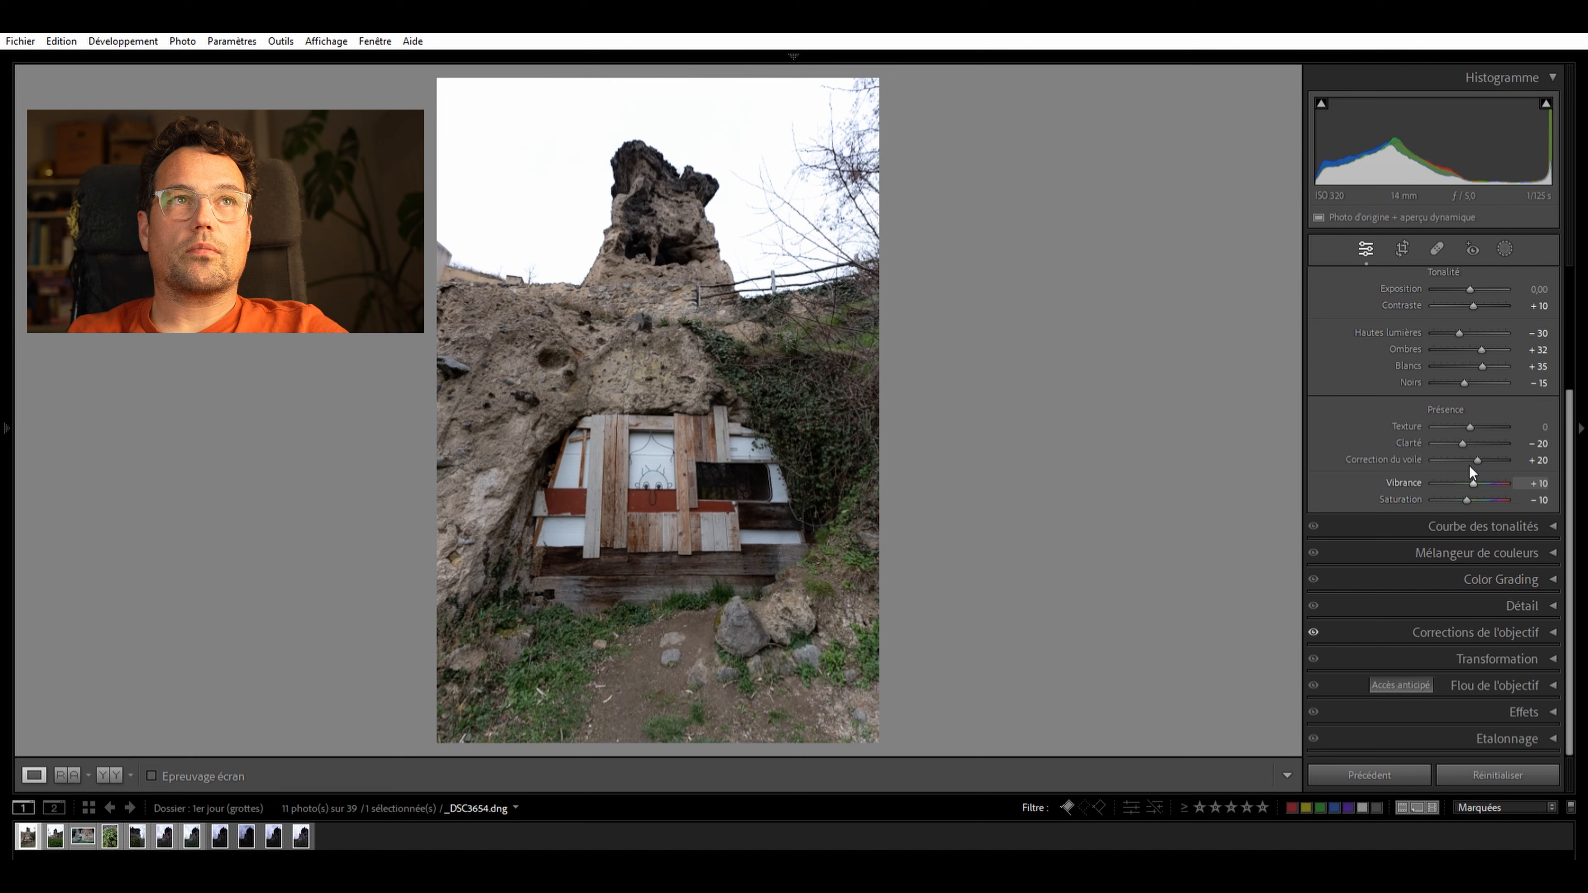
key("plus")
key("plus")
key("plus")
key("plus")
key("plus")
key("plus")
key("plus")
key("minus")
key("minus")
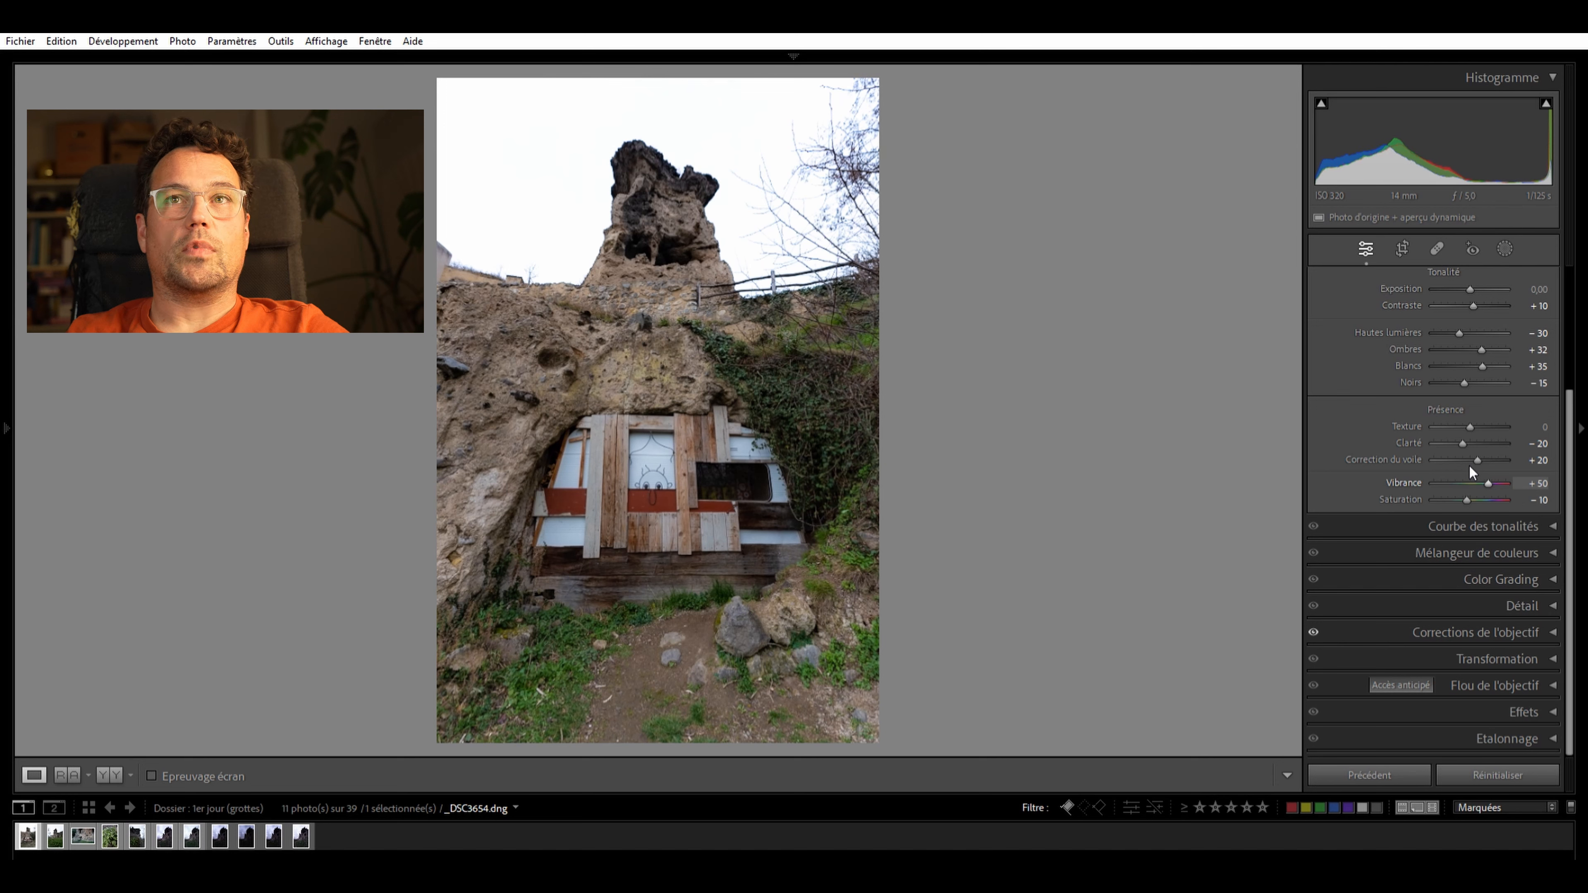
key("minus")
key("minus")
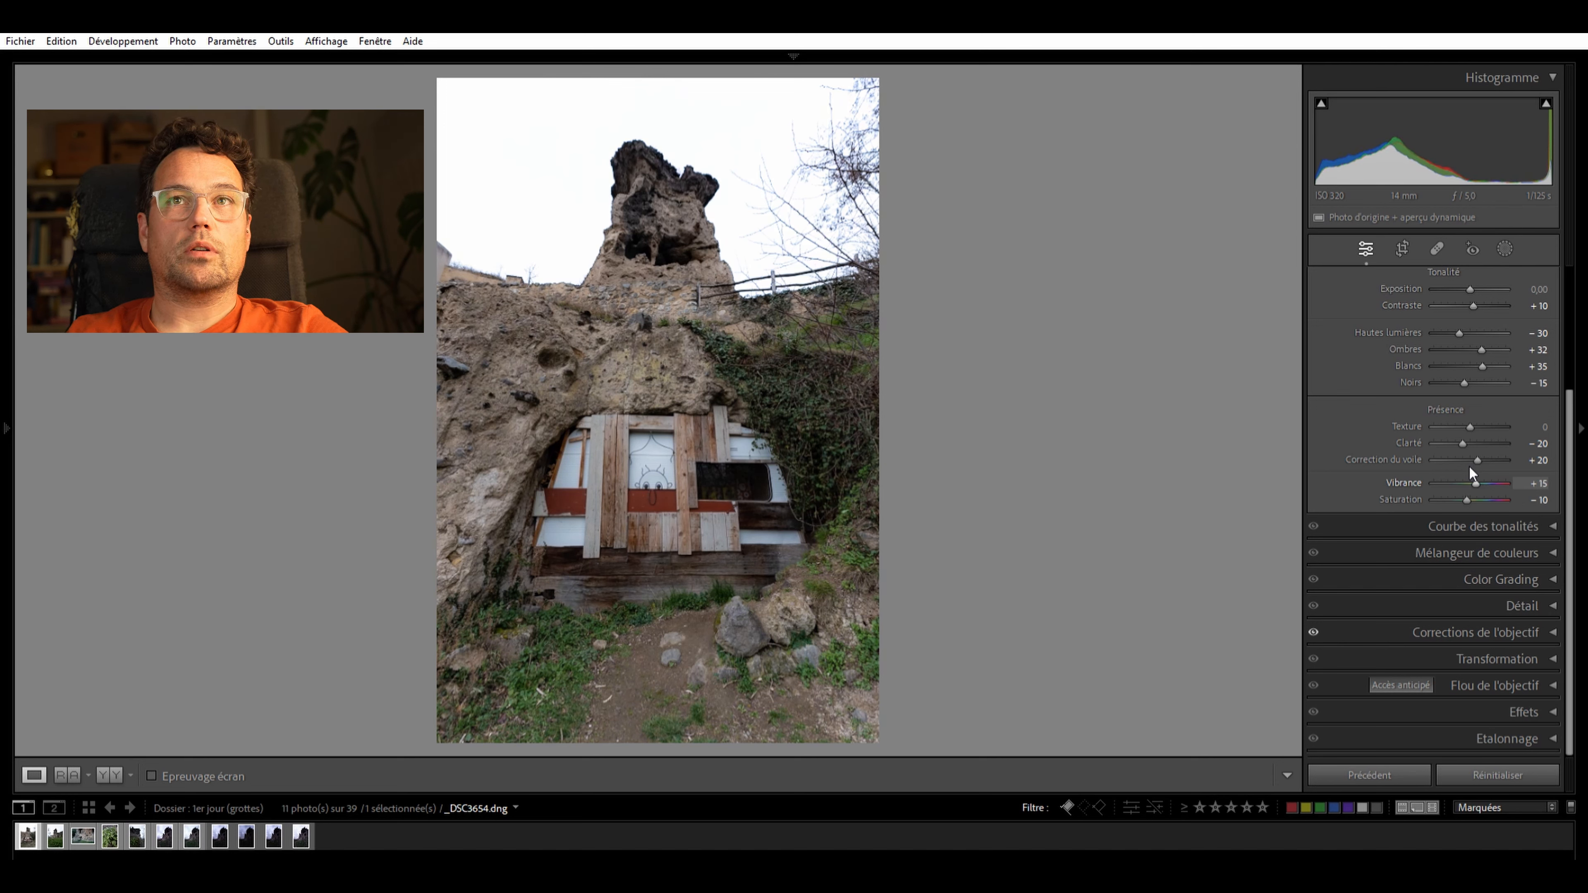
key("minus")
key("minus")
Compare the photo with and without the basic adjustments by switching them off and on repeatedly
scroll(1449, 370, "up", 1)
scroll(1449, 370, "up", 3)
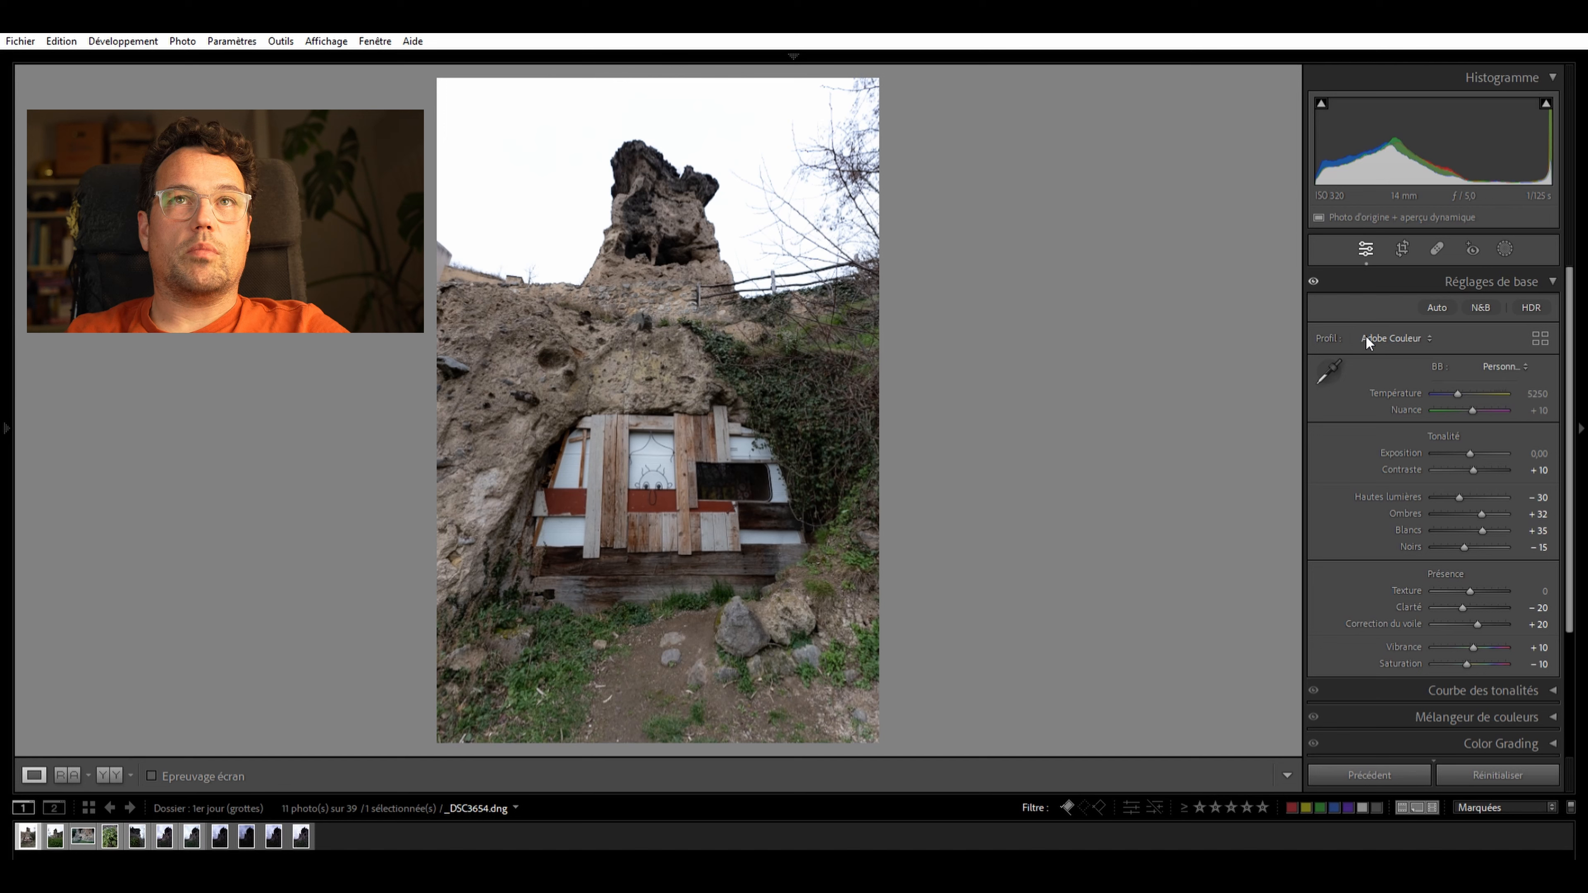
left_click(1315, 280)
left_click(1316, 280)
left_click(1315, 280)
left_click(1317, 275)
left_click(1317, 276)
left_click(1317, 276)
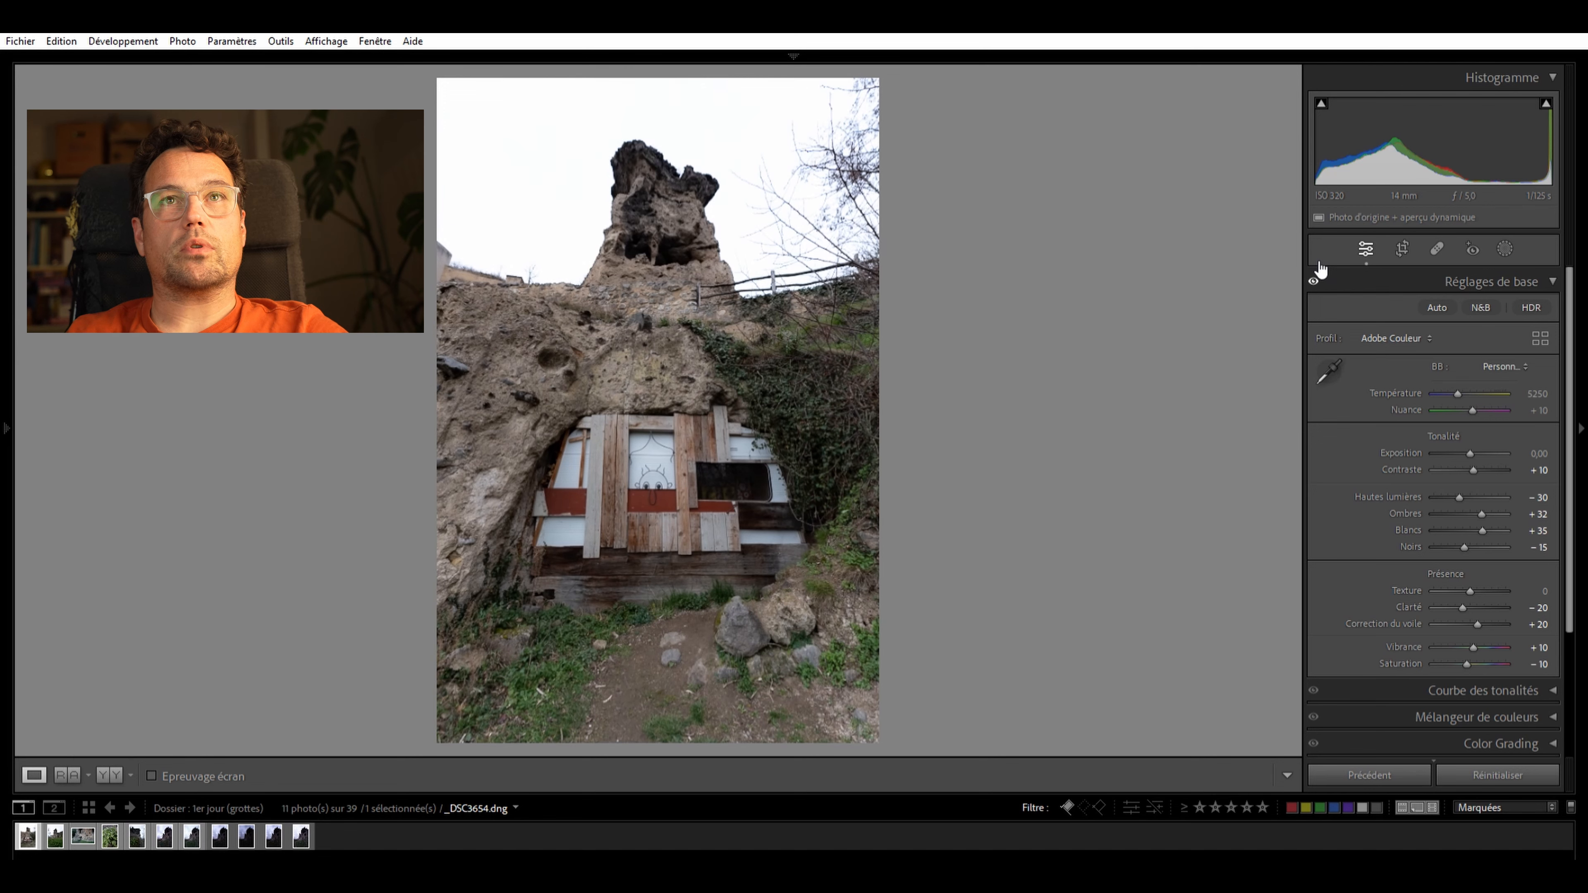
left_click(1317, 276)
left_click(1316, 276)
left_click(1317, 275)
left_click(1317, 275)
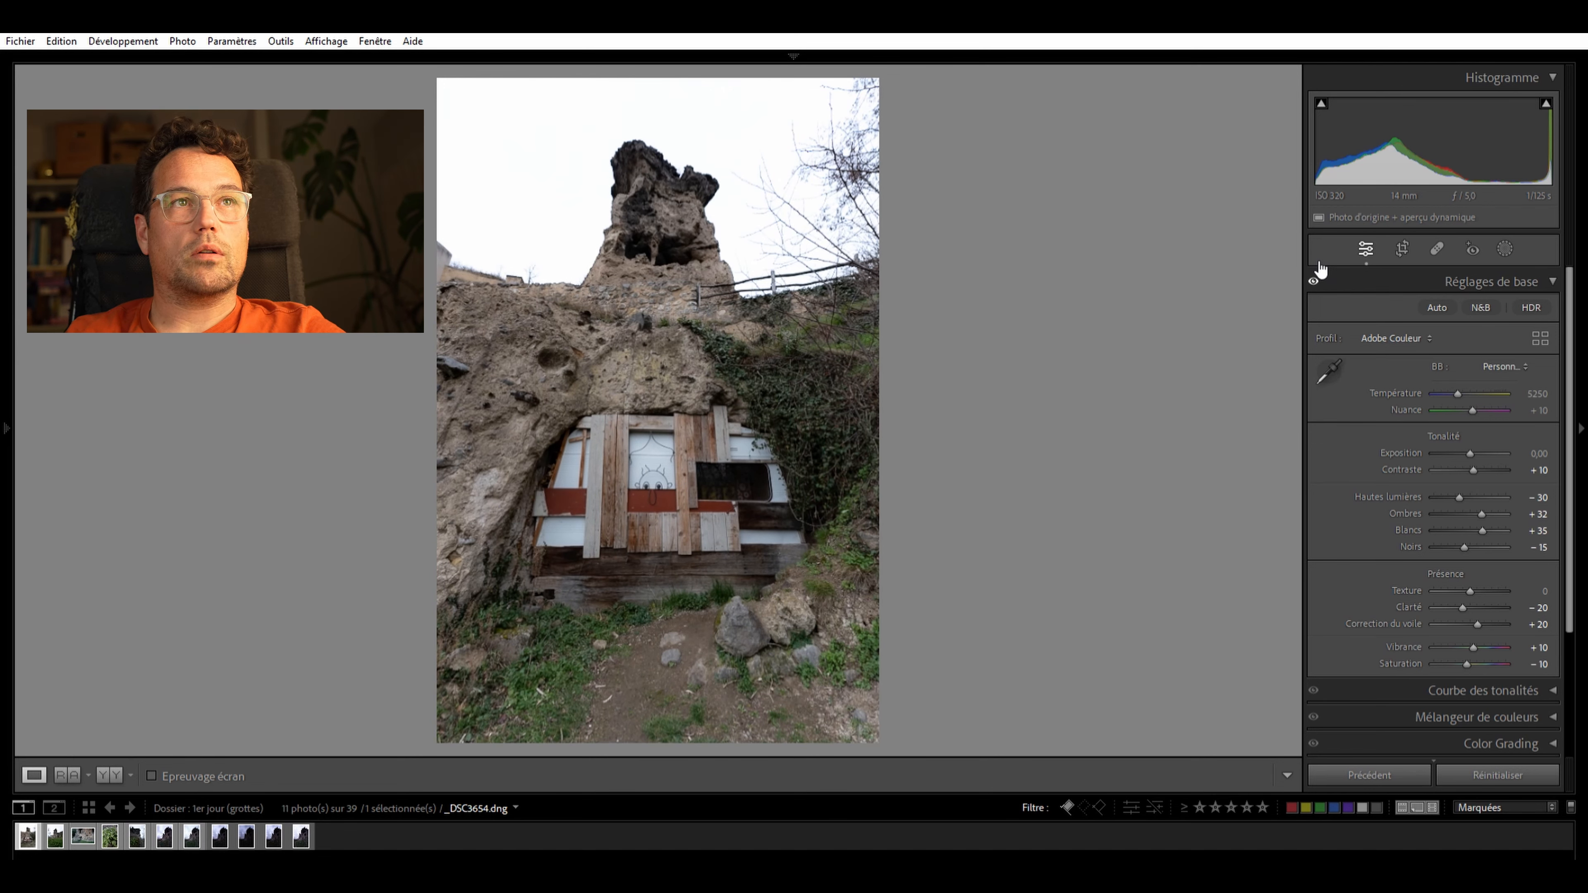
Shape the point tone curve into an S, with a shadow point at 89/73 and a highlight point at 176/188
key("ctrl+2")
left_click_drag(1350, 588, 1245, 600)
mouse_move(1335, 632)
left_mouse_down()
mouse_move(1375, 635)
mouse_move(1324, 637)
left_mouse_up()
mouse_move(1523, 413)
left_mouse_down()
mouse_move(1475, 395)
mouse_move(1536, 401)
mouse_move(1569, 473)
mouse_move(1566, 426)
mouse_move(1522, 416)
left_mouse_up()
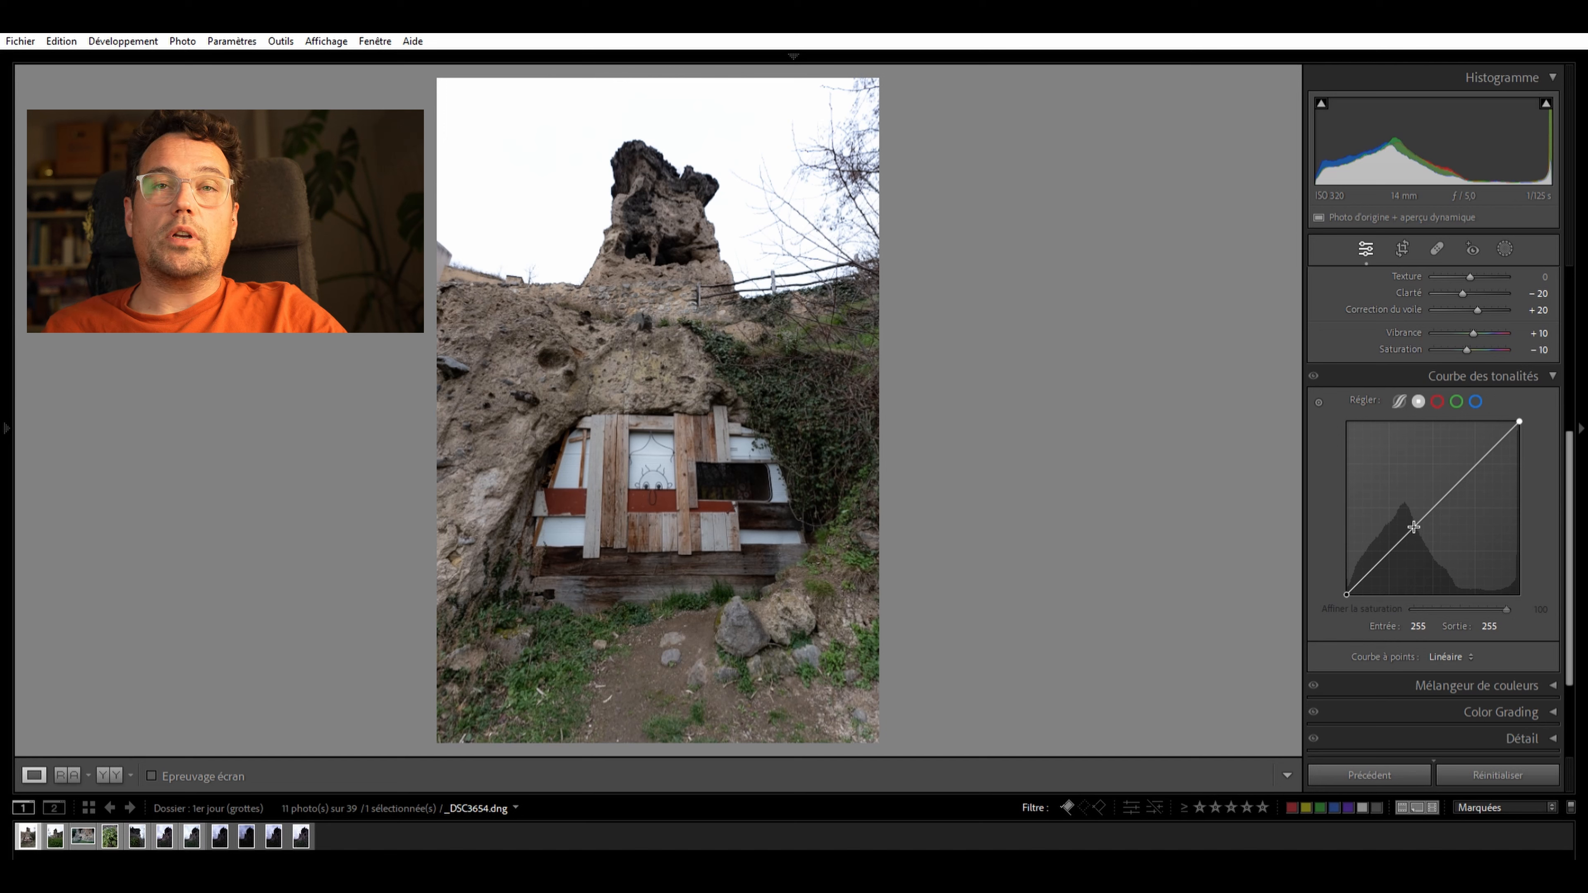
left_click_drag(1407, 529, 1406, 528)
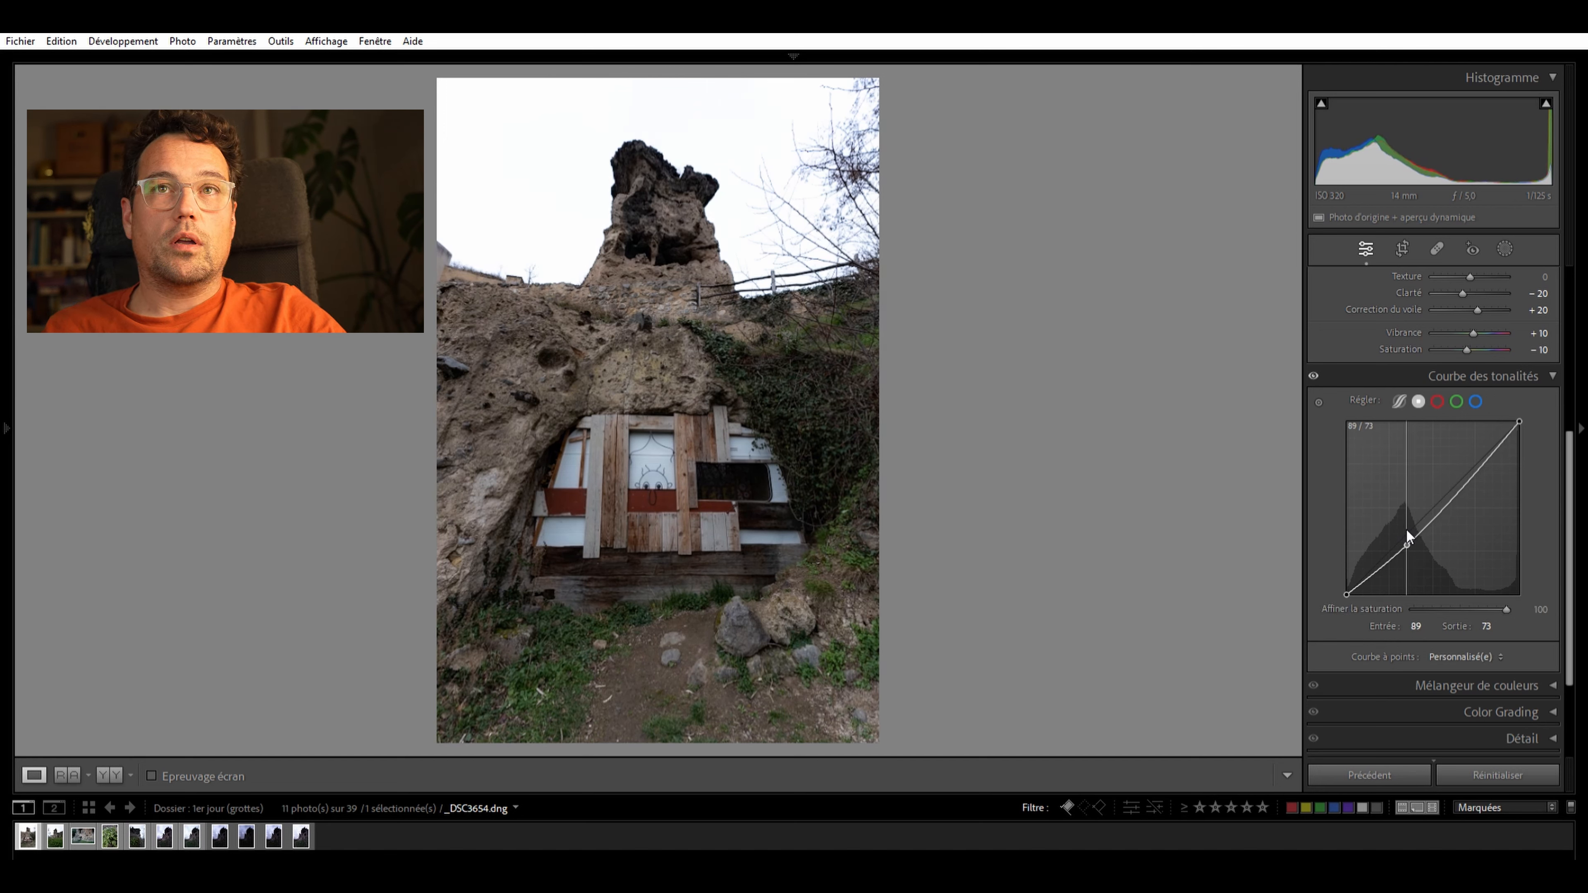
left_click_drag(1467, 464, 1467, 453)
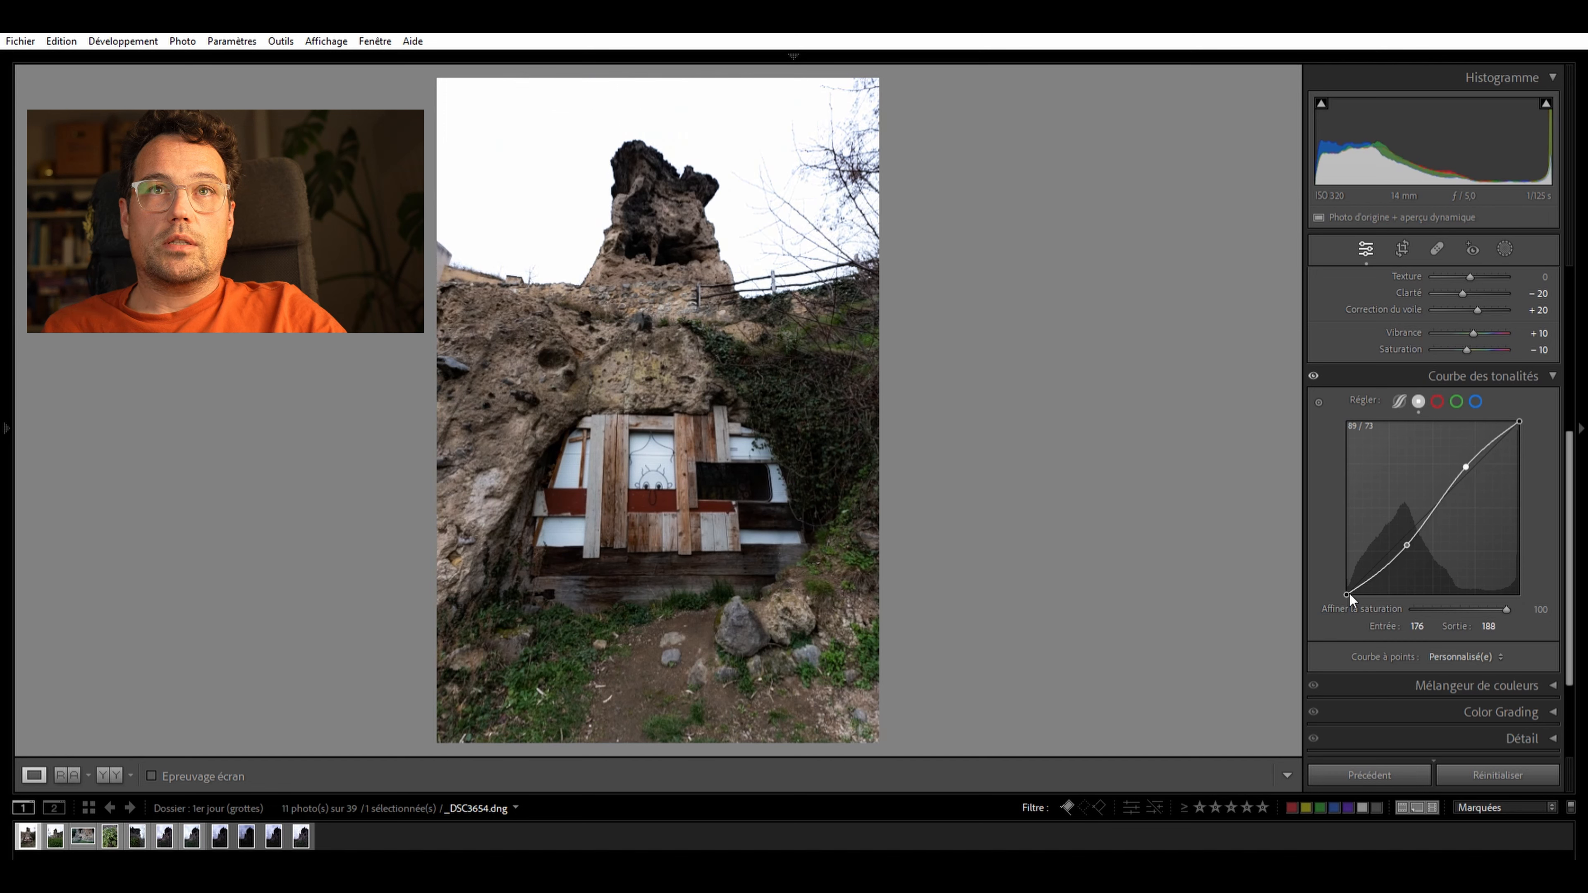
Shift the curve's shadow point to 84/73 and its highlight point to 177/188, comparing the photo with and without the curve
left_click(1316, 373)
left_click(1315, 373)
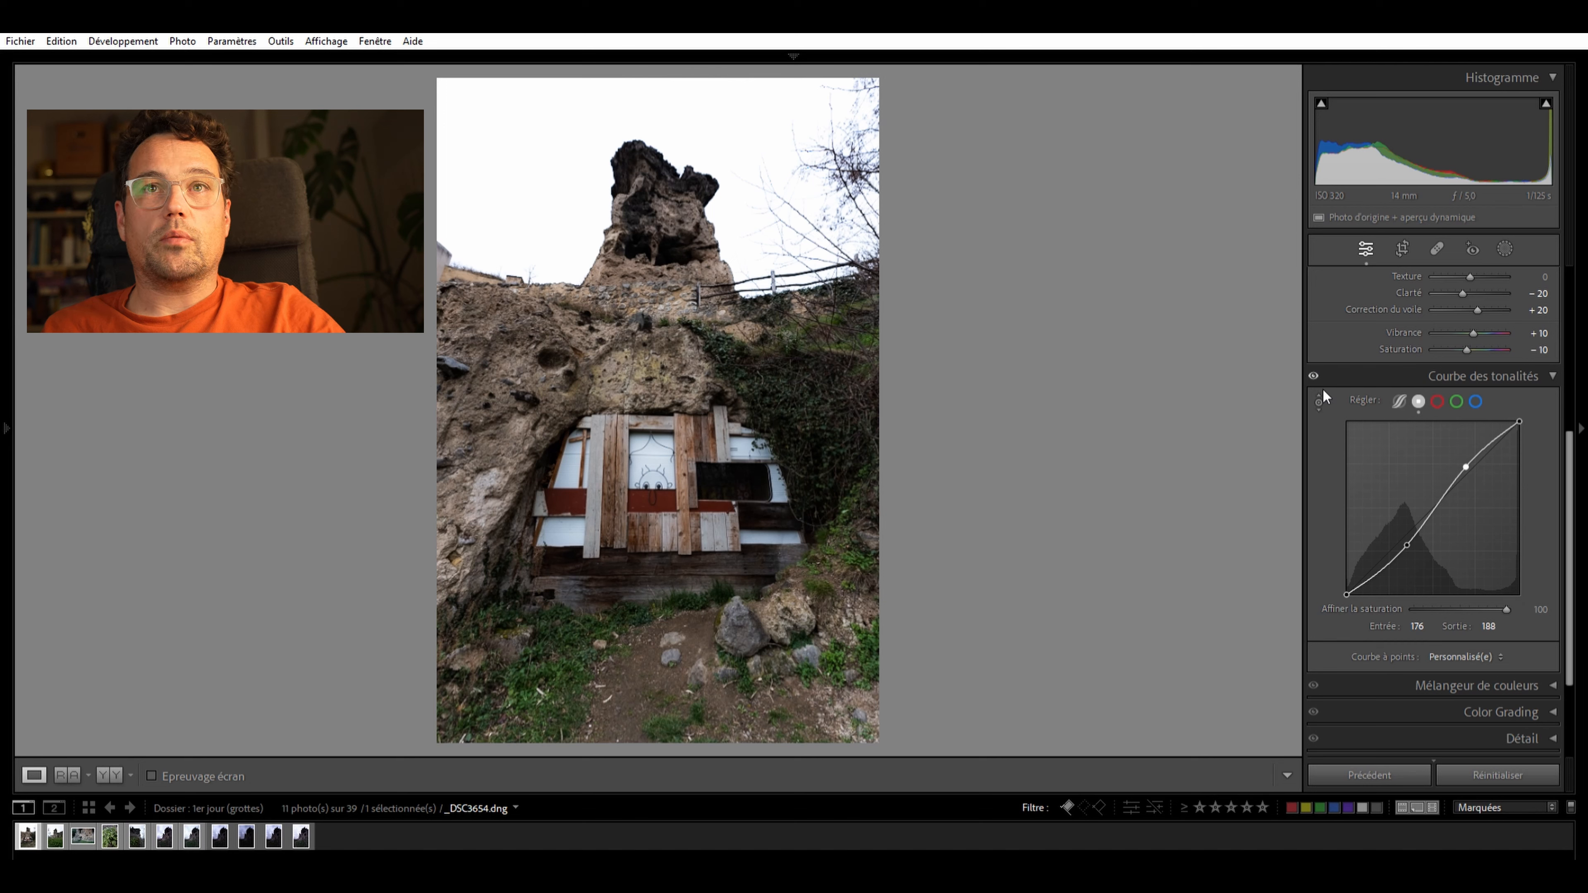
left_click_drag(1406, 531, 1402, 531)
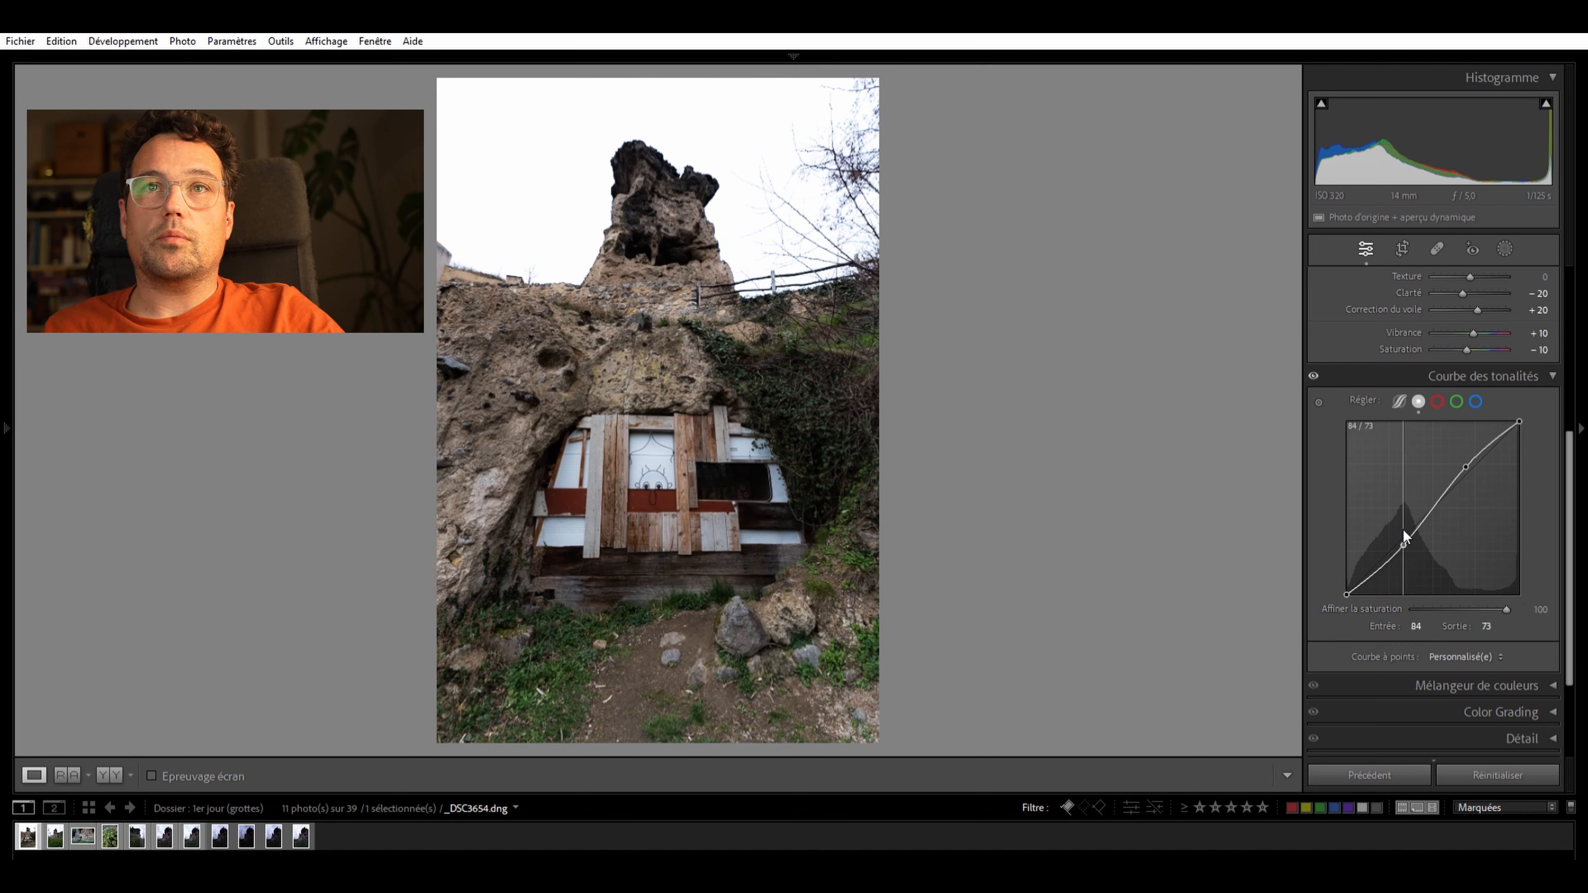
left_click(1467, 461)
left_click(1315, 373)
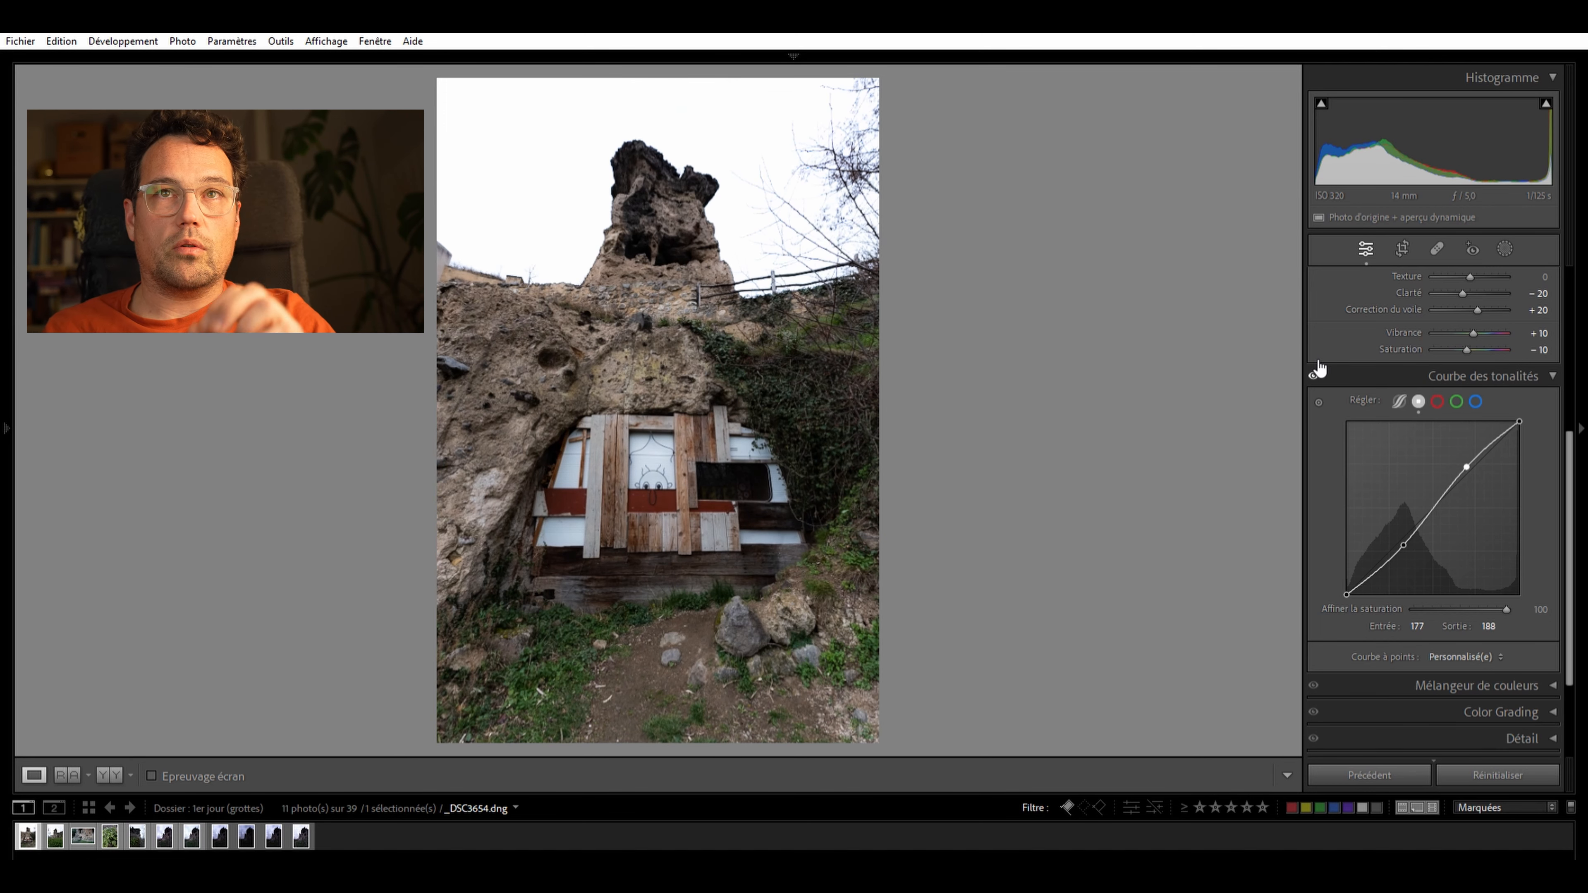
Soften the S-curve by moving the highlight point to 180/189 and the shadow point to 80/75, compare its effect, and collapse the curve settings
left_click_drag(1408, 543, 1401, 527)
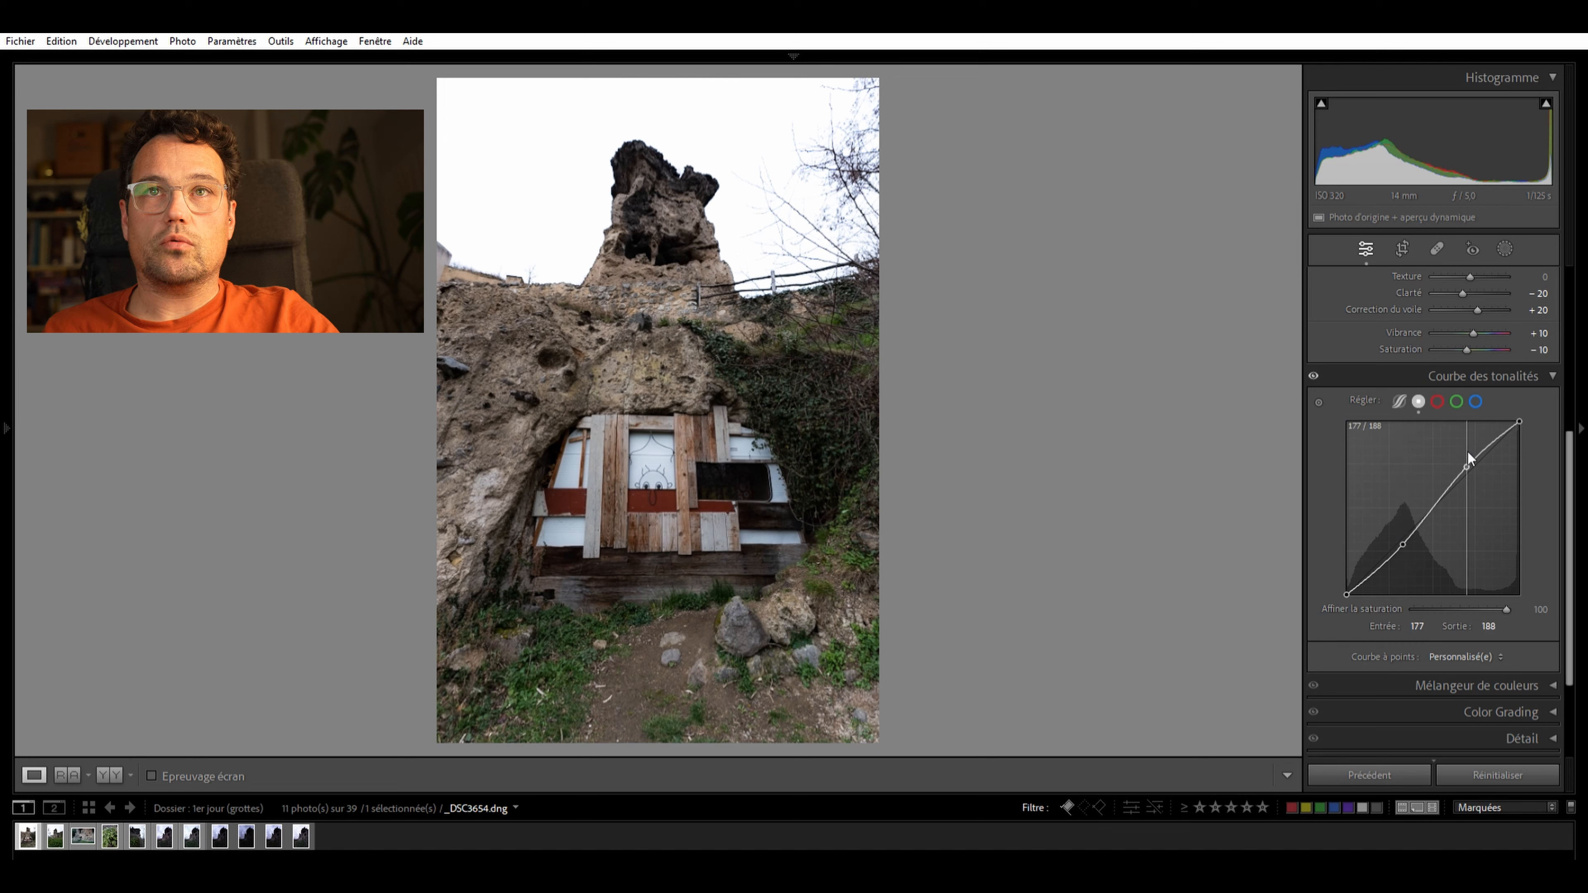
left_click_drag(1468, 451, 1470, 449)
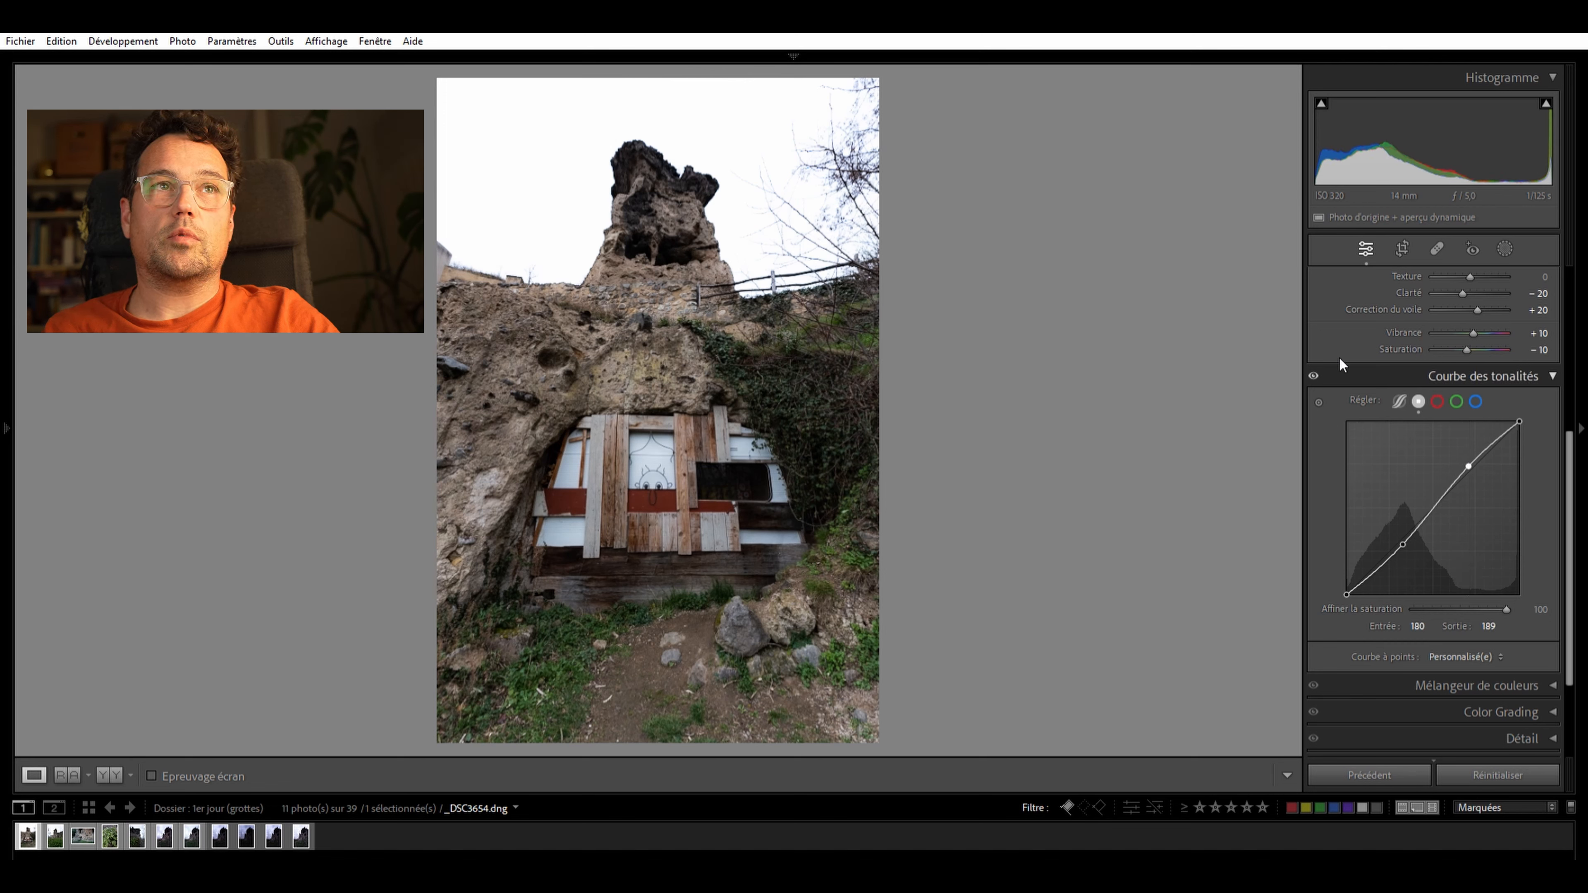
left_click(1312, 371)
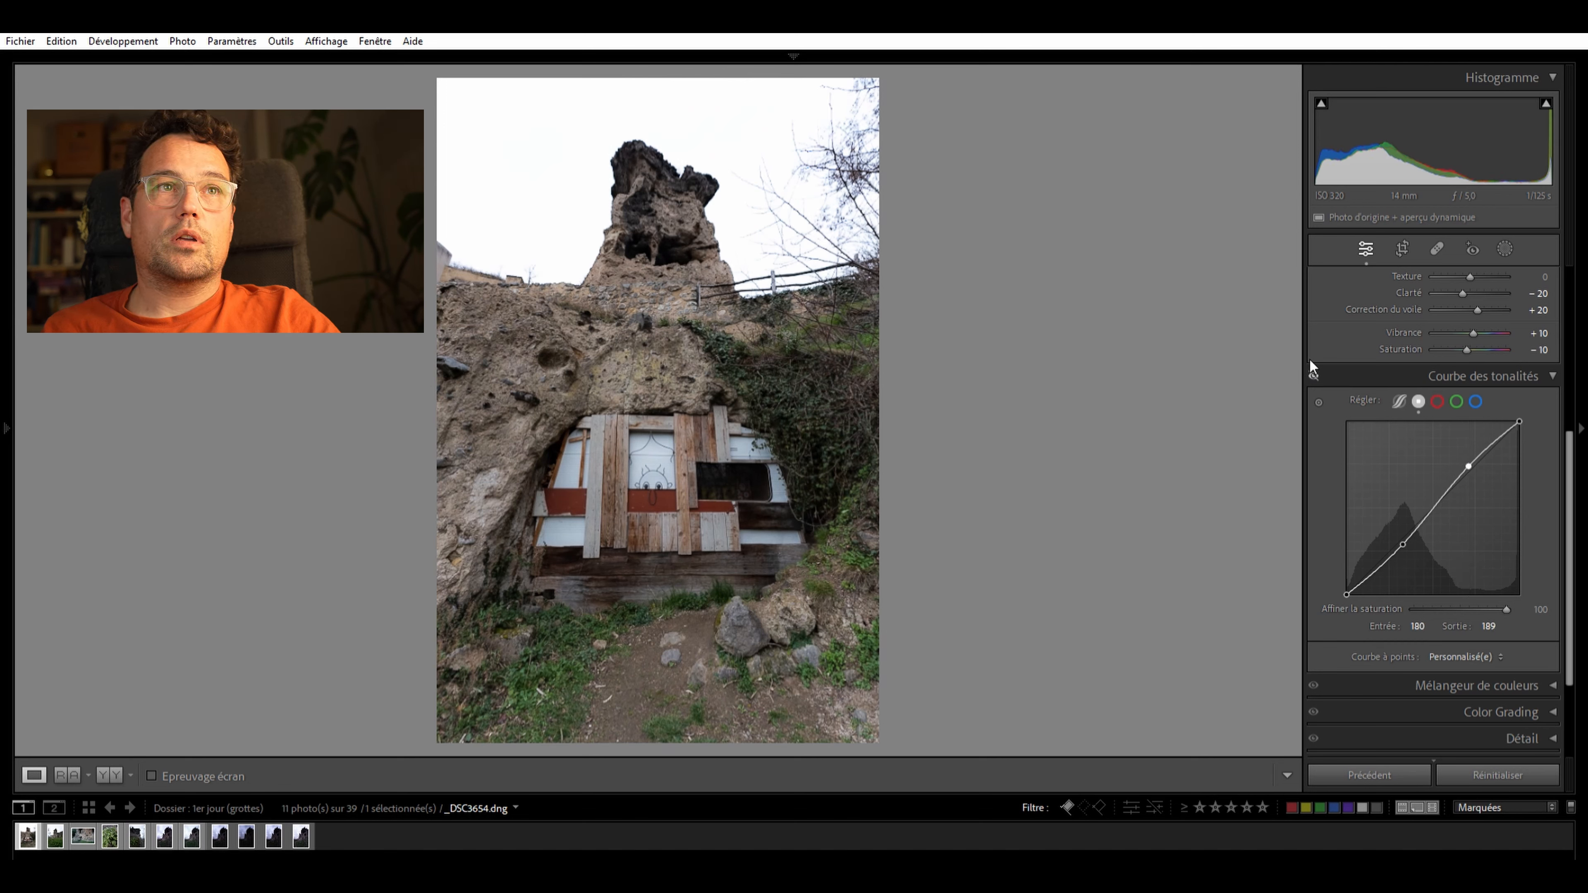
left_click(1315, 371)
left_click(1315, 371)
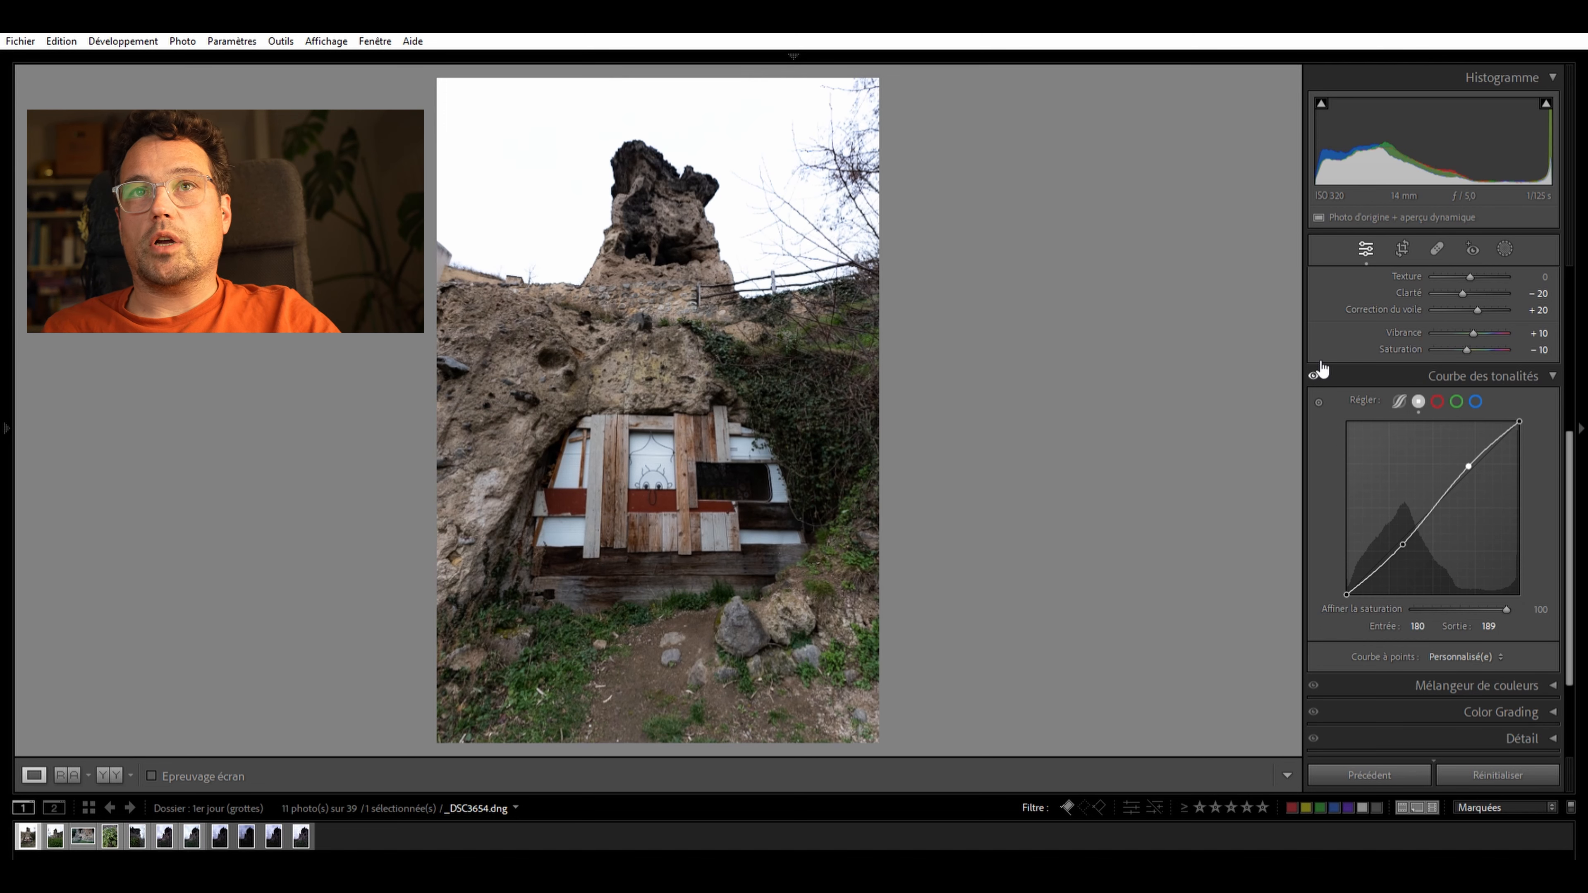
left_click(1405, 542)
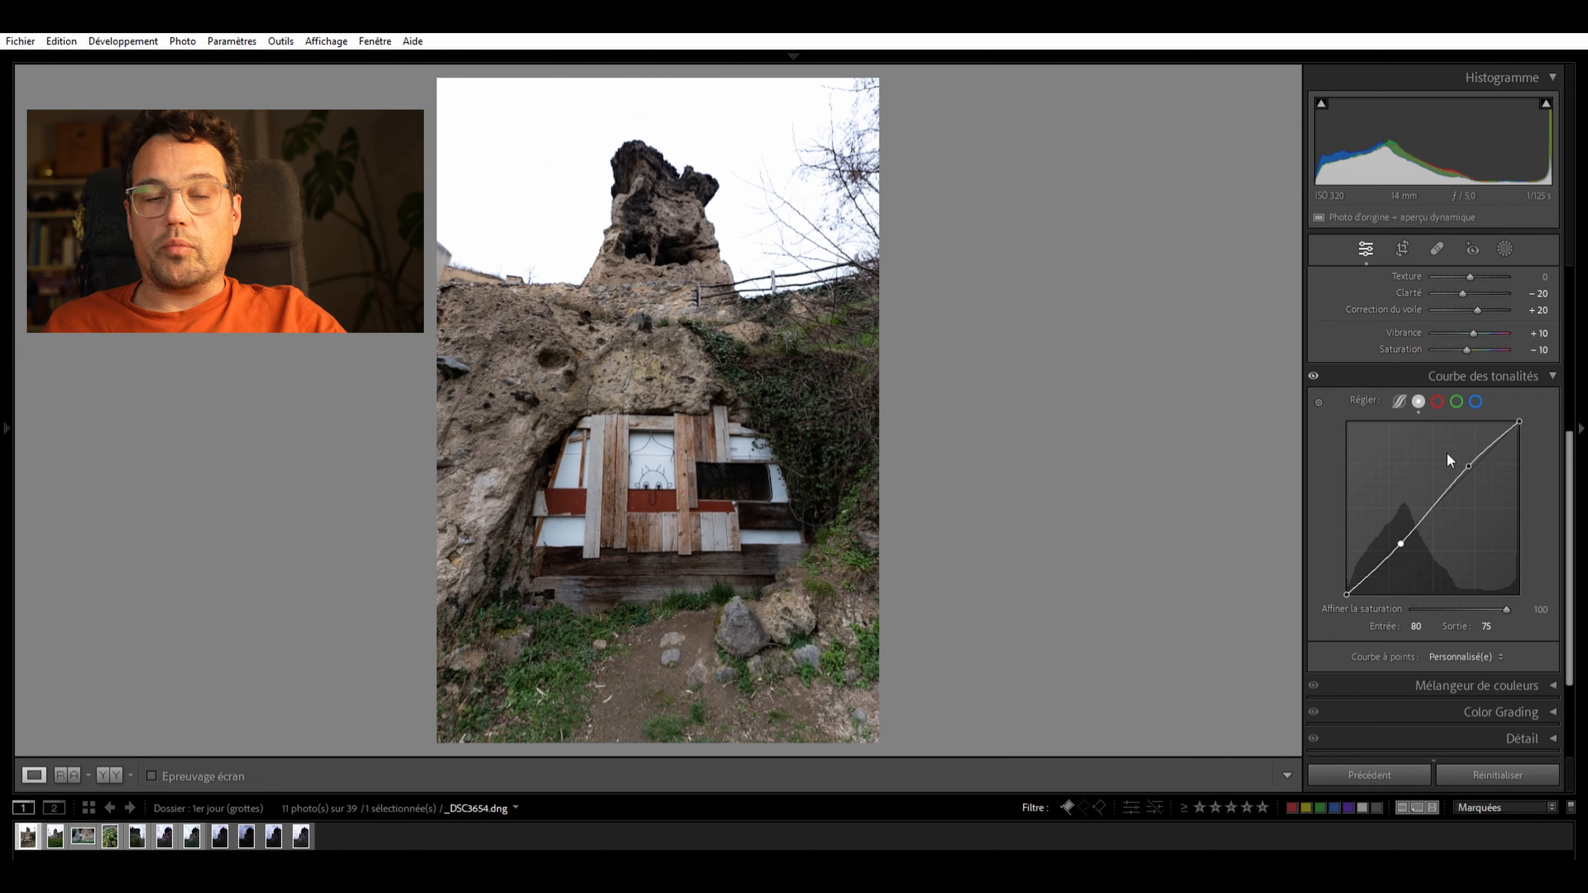
scroll(1325, 363, "down", 2)
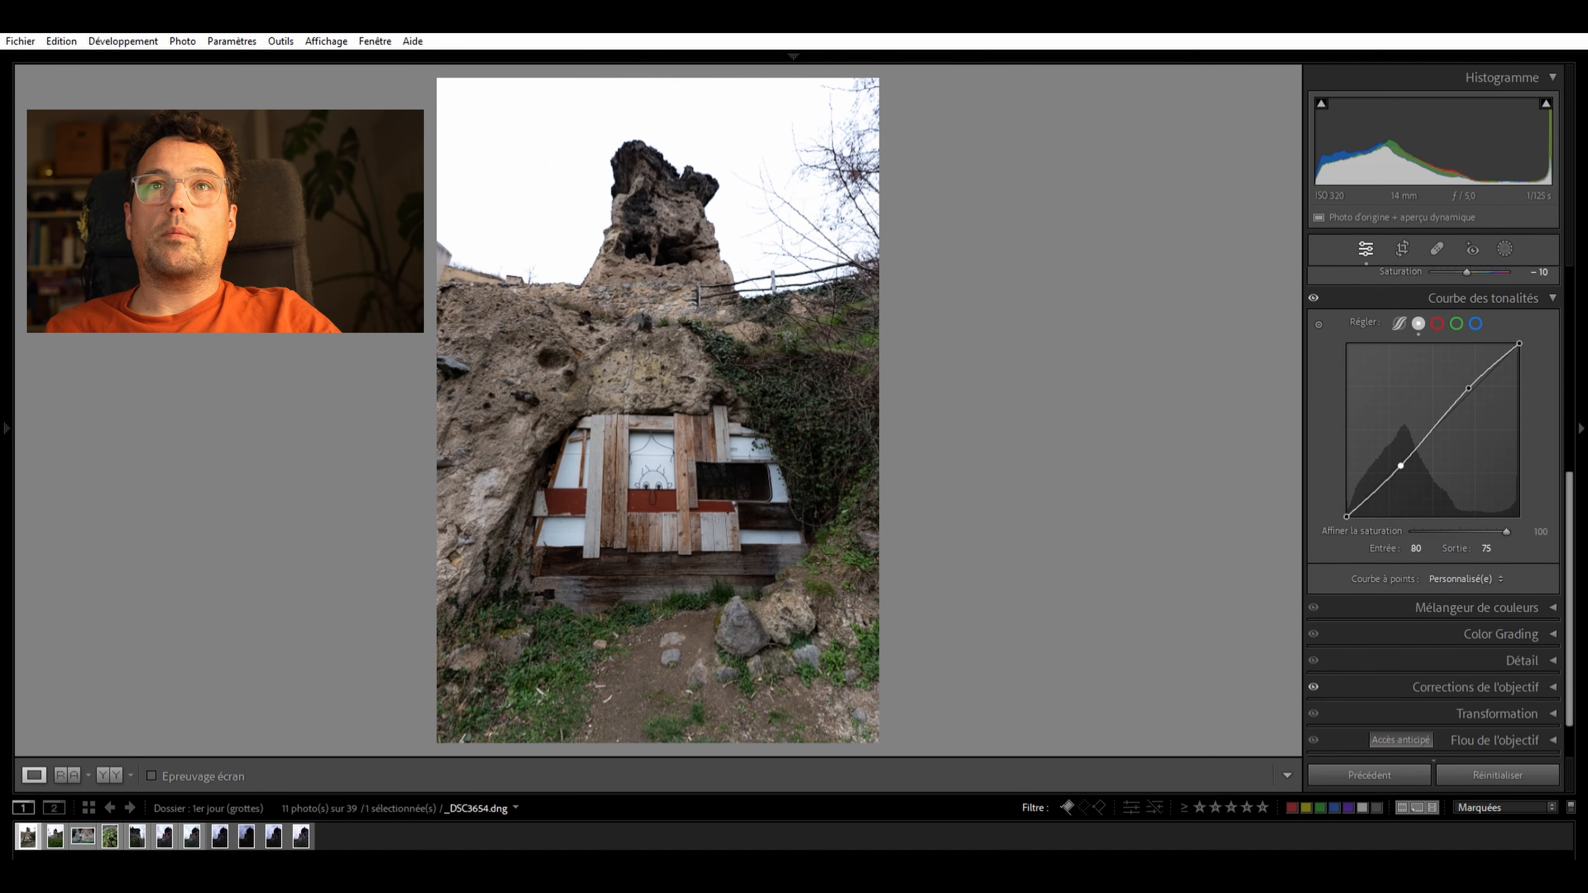
left_click(1547, 296)
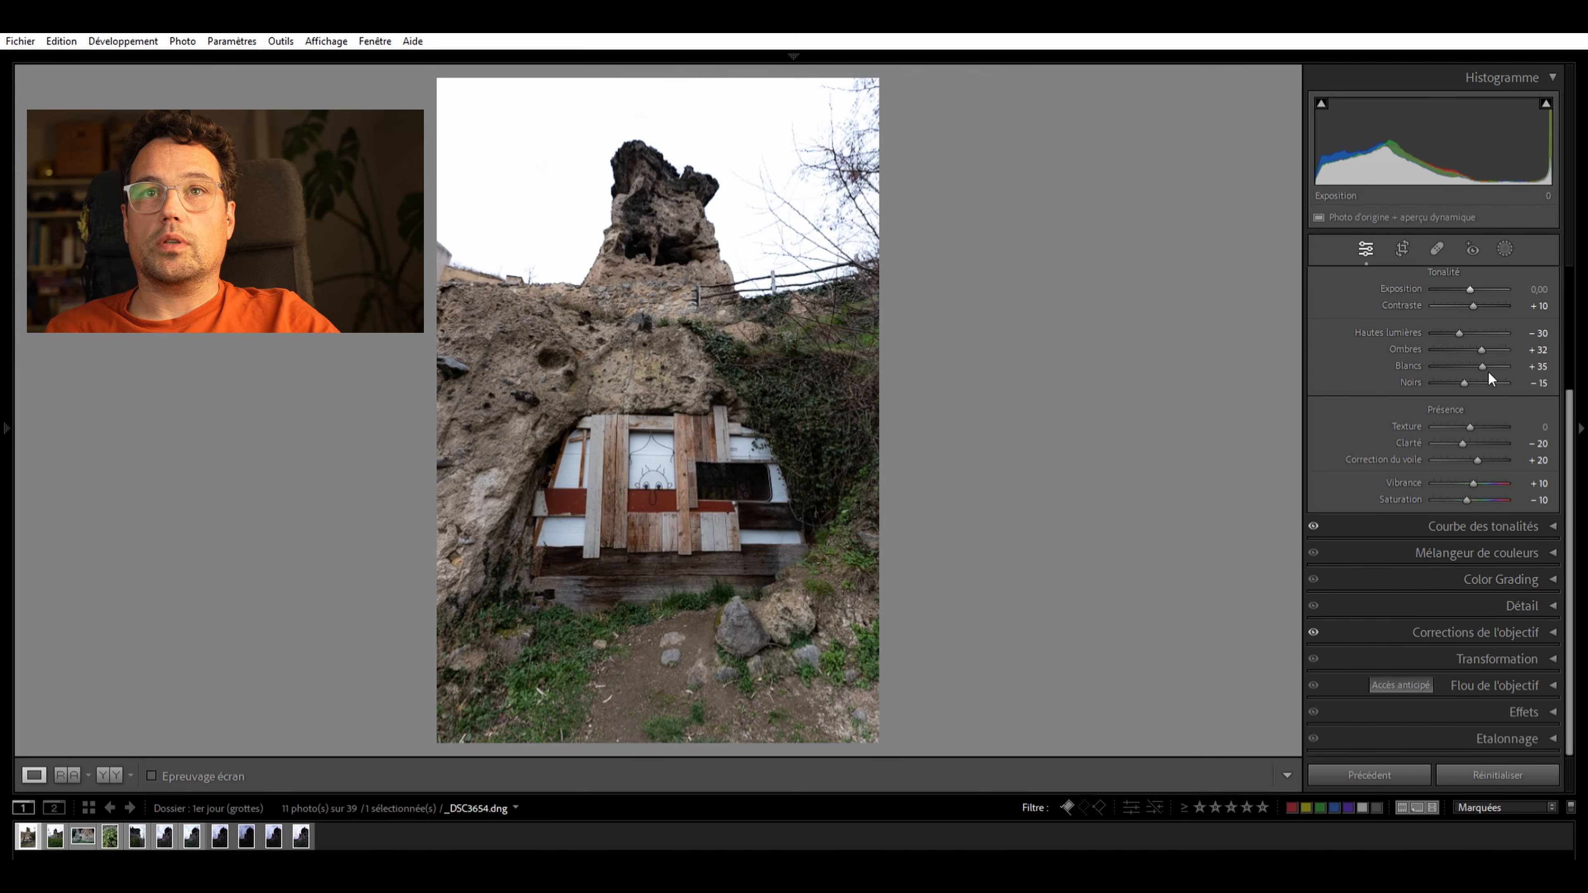
Try different orange and yellow hue shifts in the colour mixer, including orange -63 and yellow +73, and reset both to 0
left_click(1555, 539)
scroll(1464, 487, "down", 2)
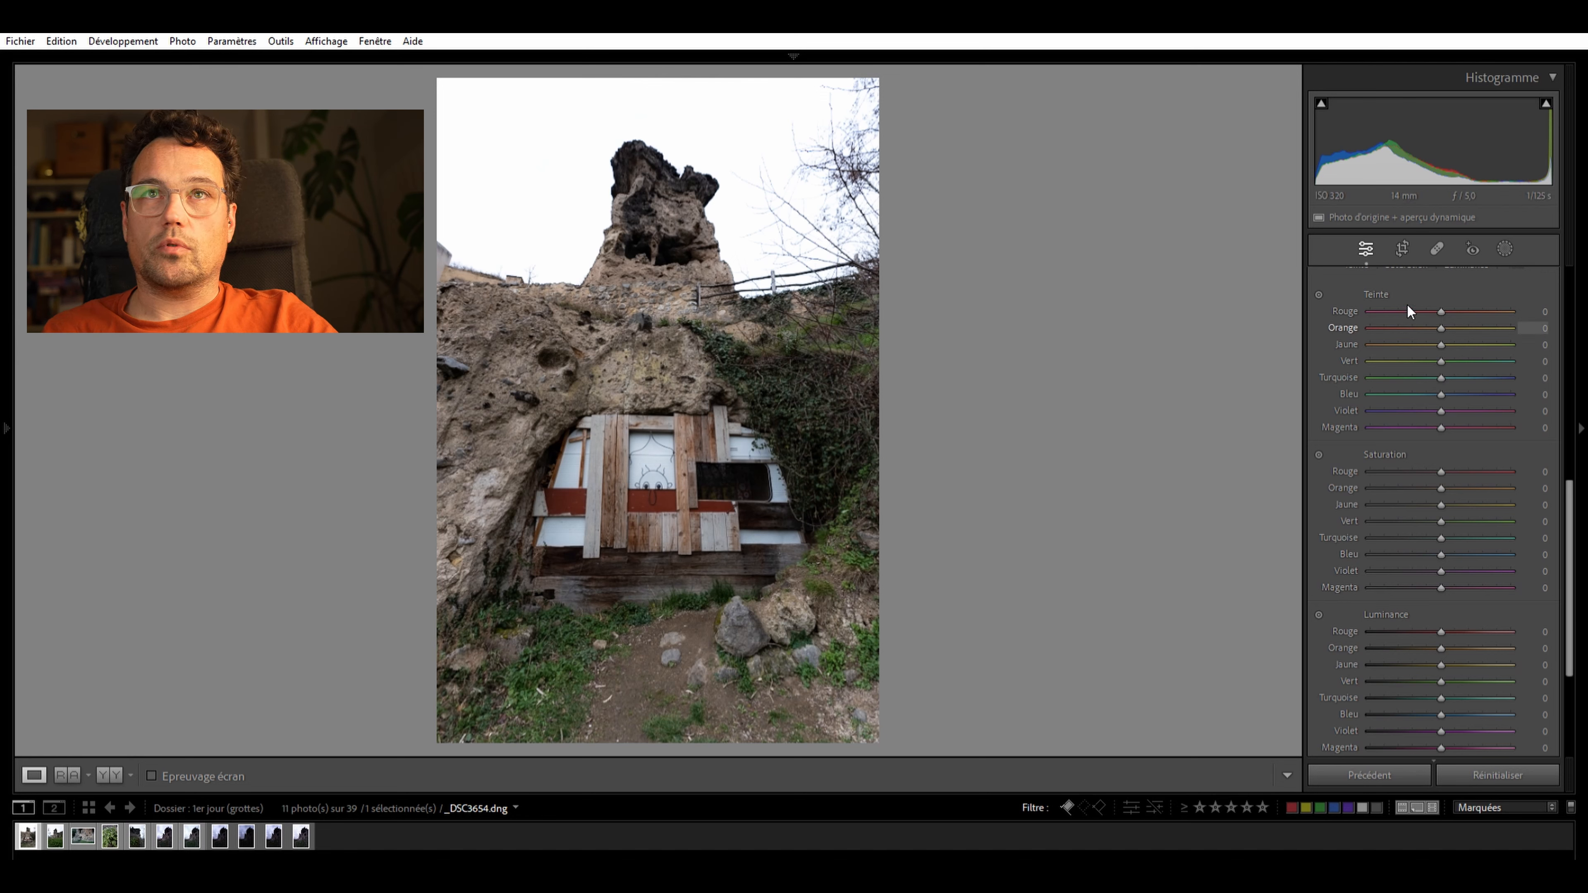
left_click_drag(1442, 327, 1396, 327)
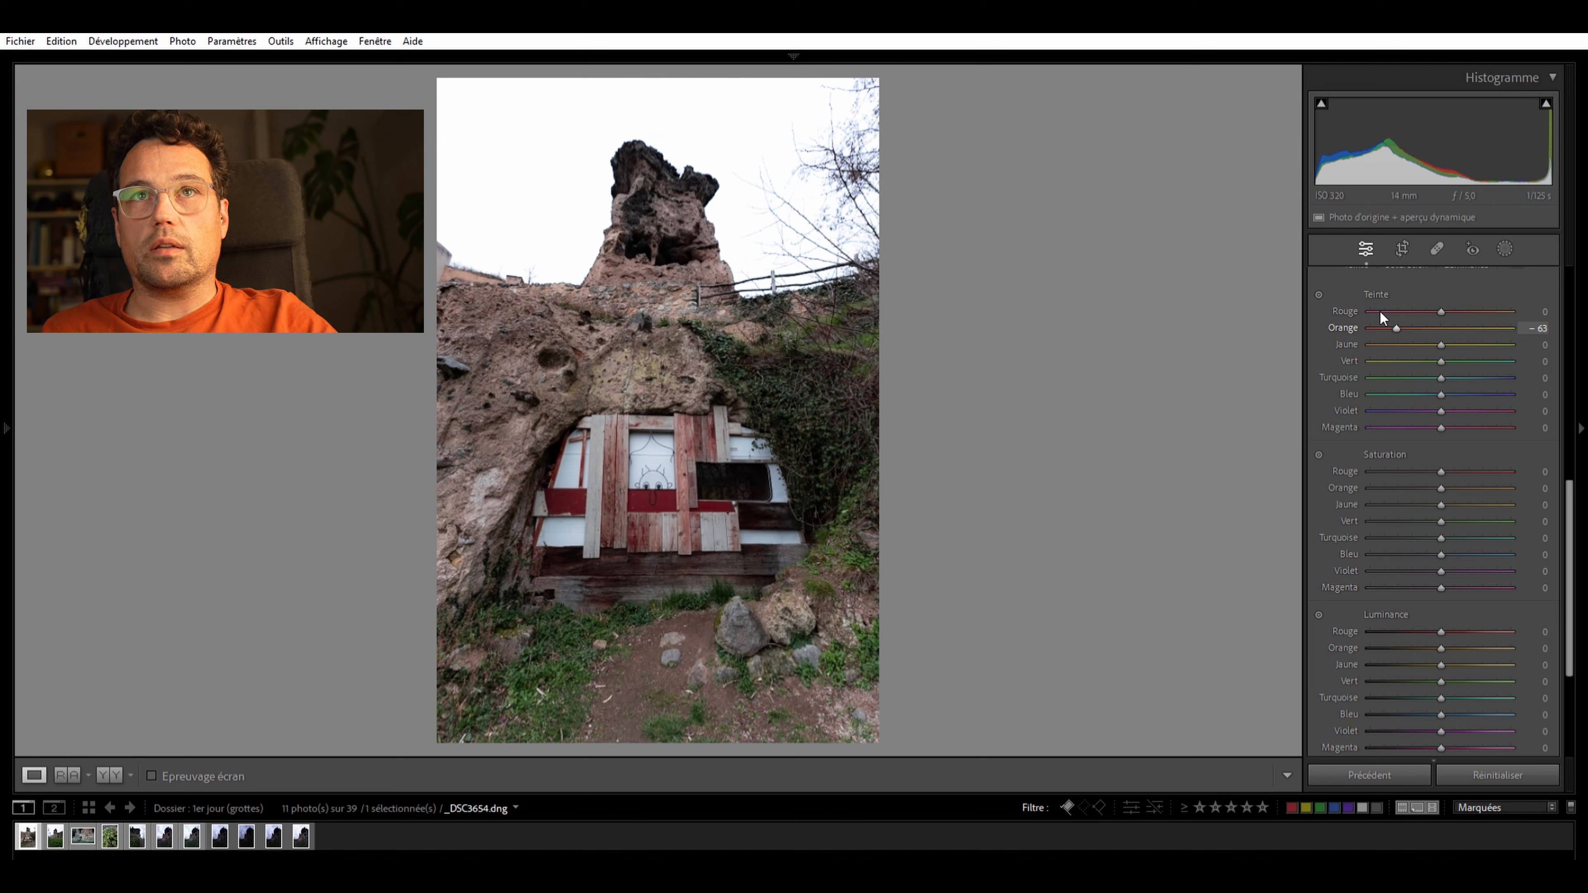
left_click_drag(1391, 314, 1461, 323)
double_click(1461, 323)
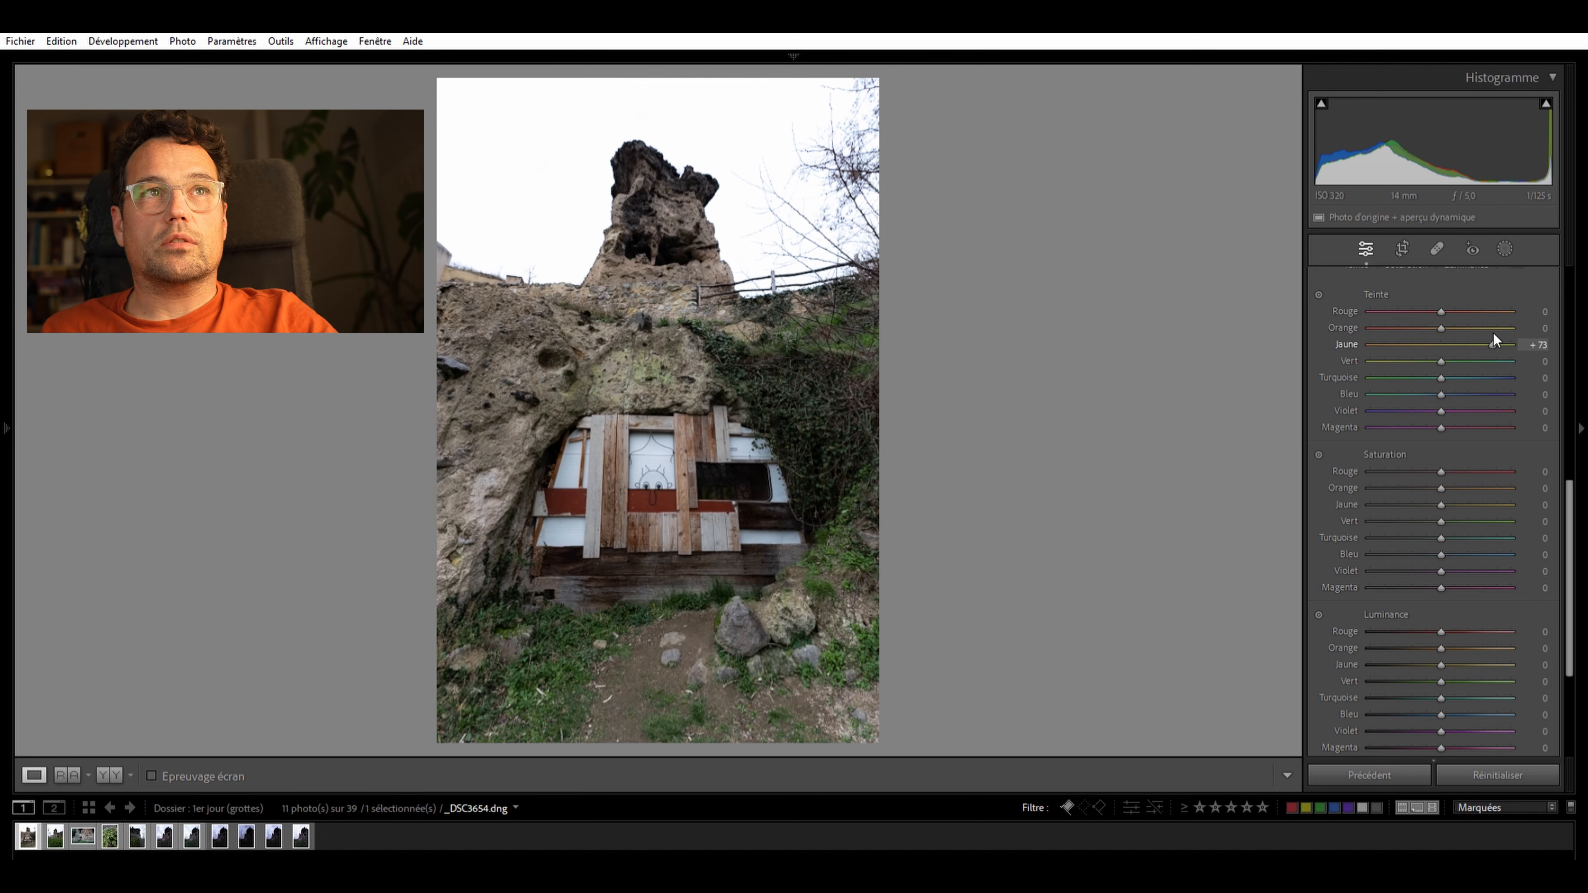
double_click(1371, 374)
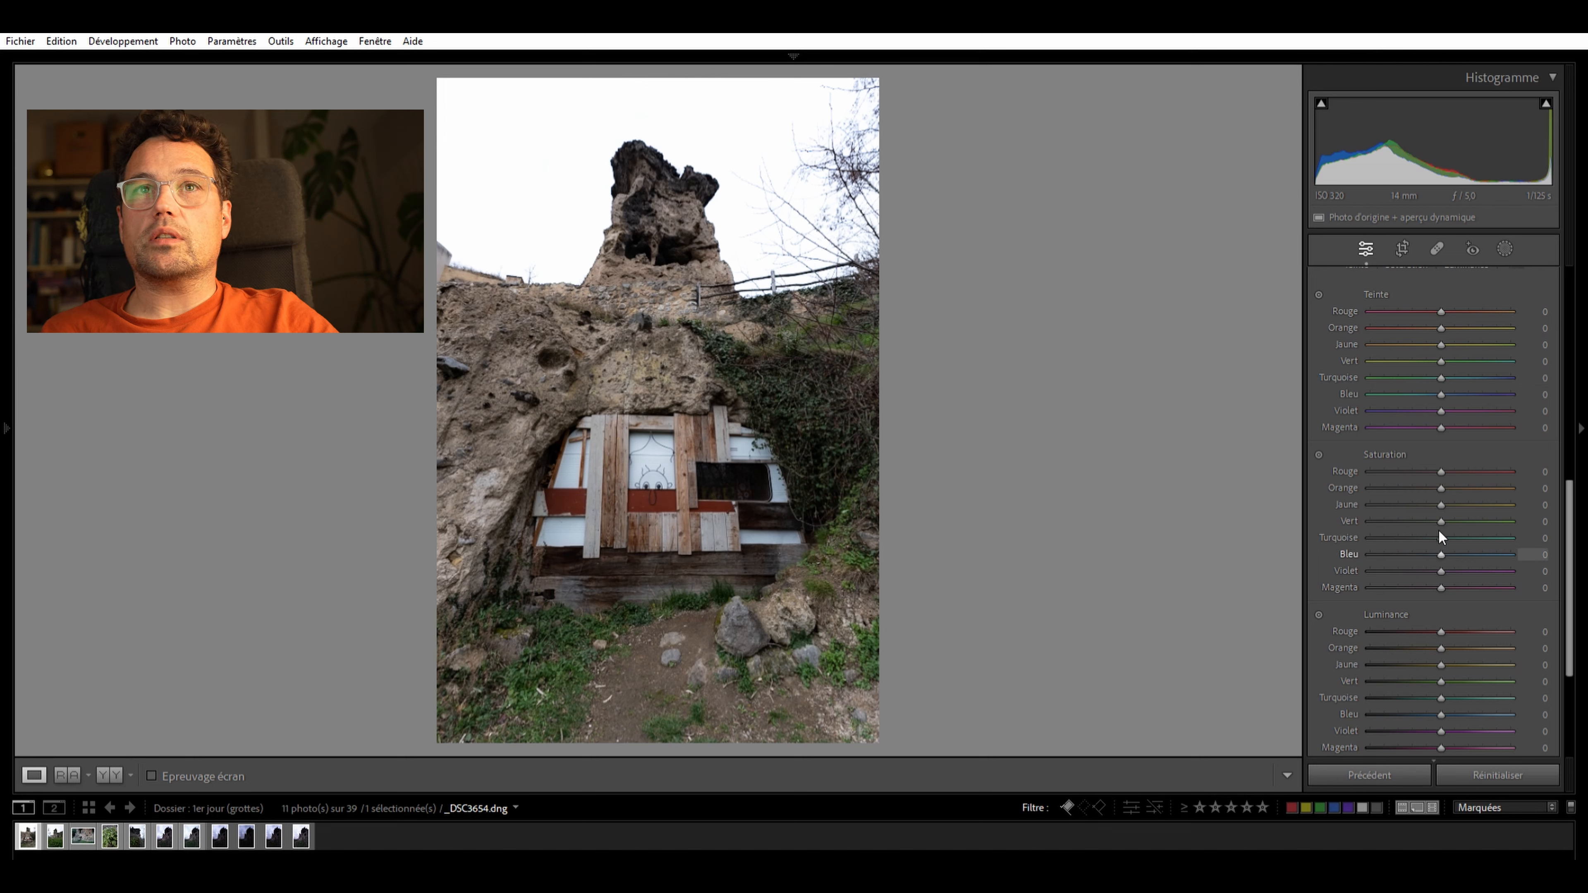
Try lowering the red saturation, then the orange and green saturation to -100, and reset them to 0
left_click_drag(1441, 470, 1398, 466)
double_click(1333, 462)
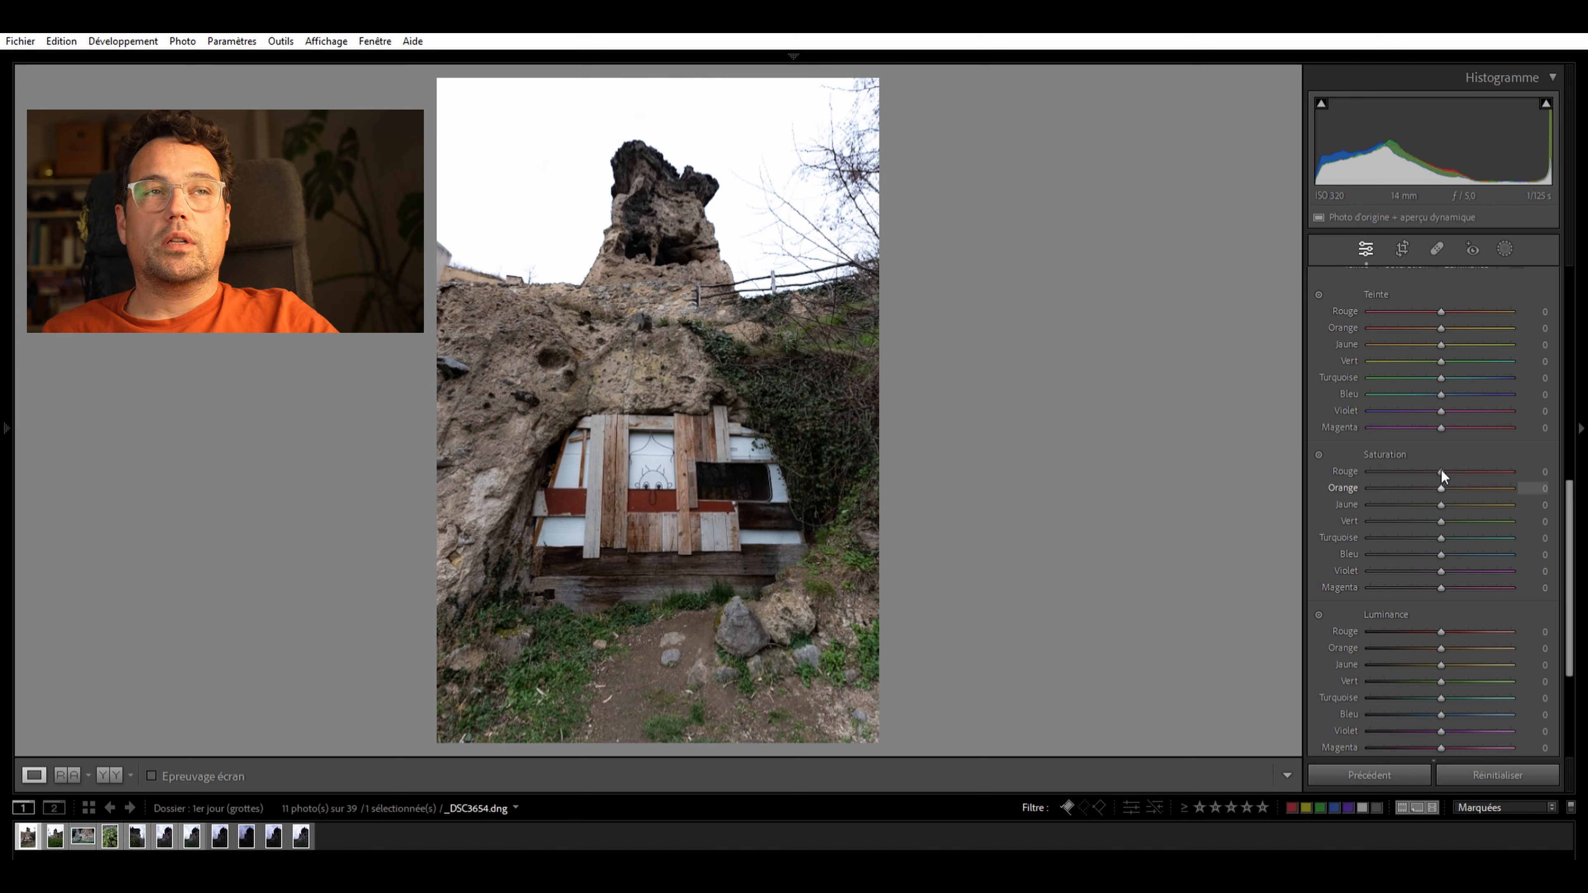
left_click_drag(1441, 488, 1316, 487)
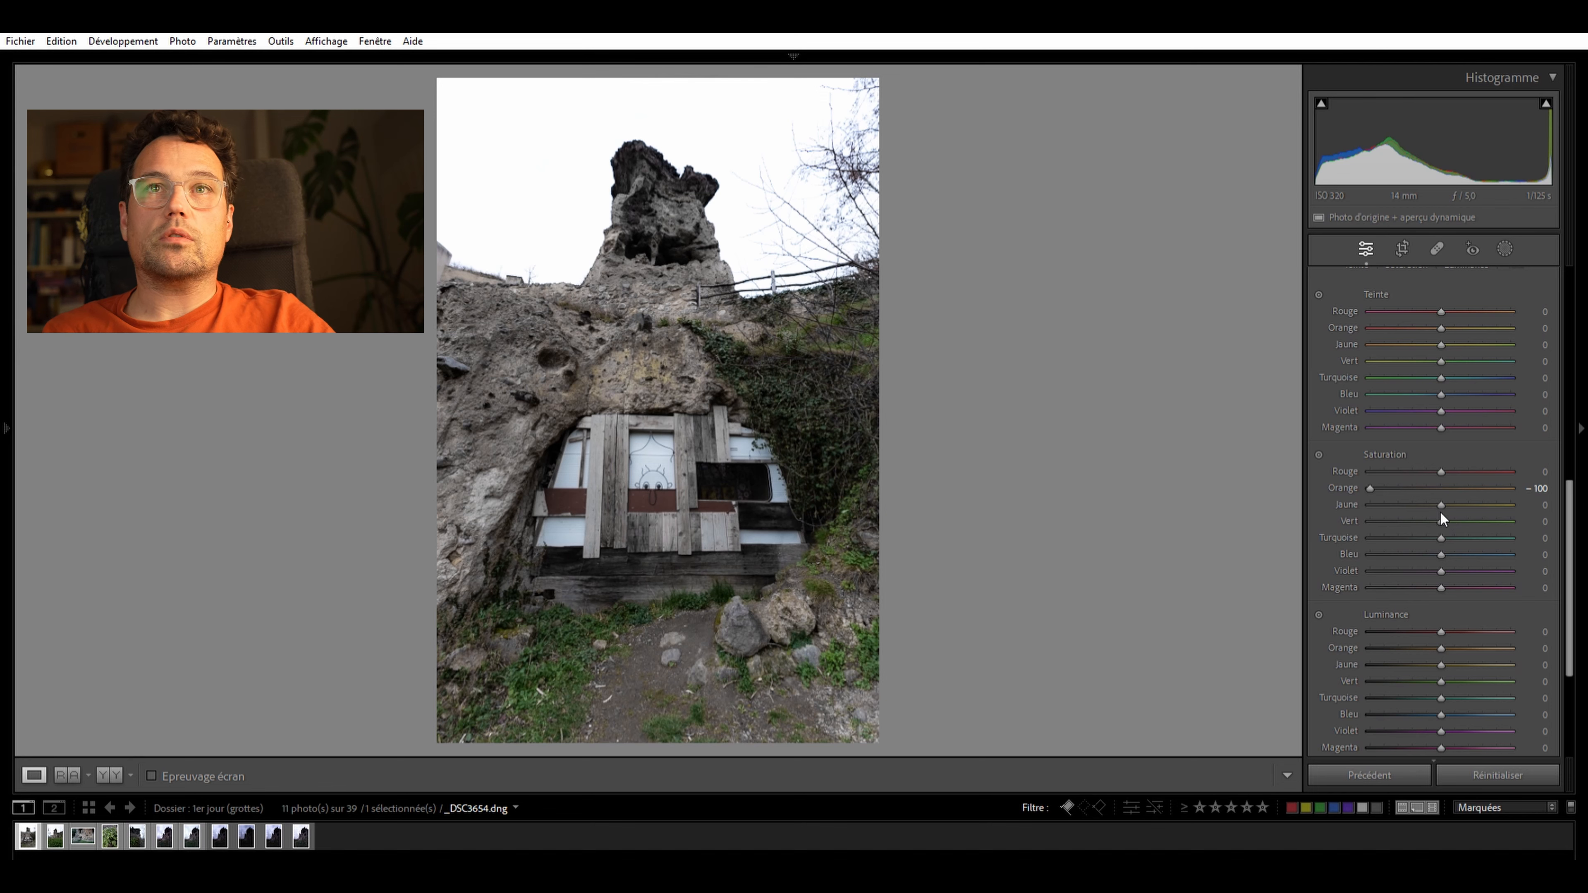
left_click_drag(1442, 507, 1324, 512)
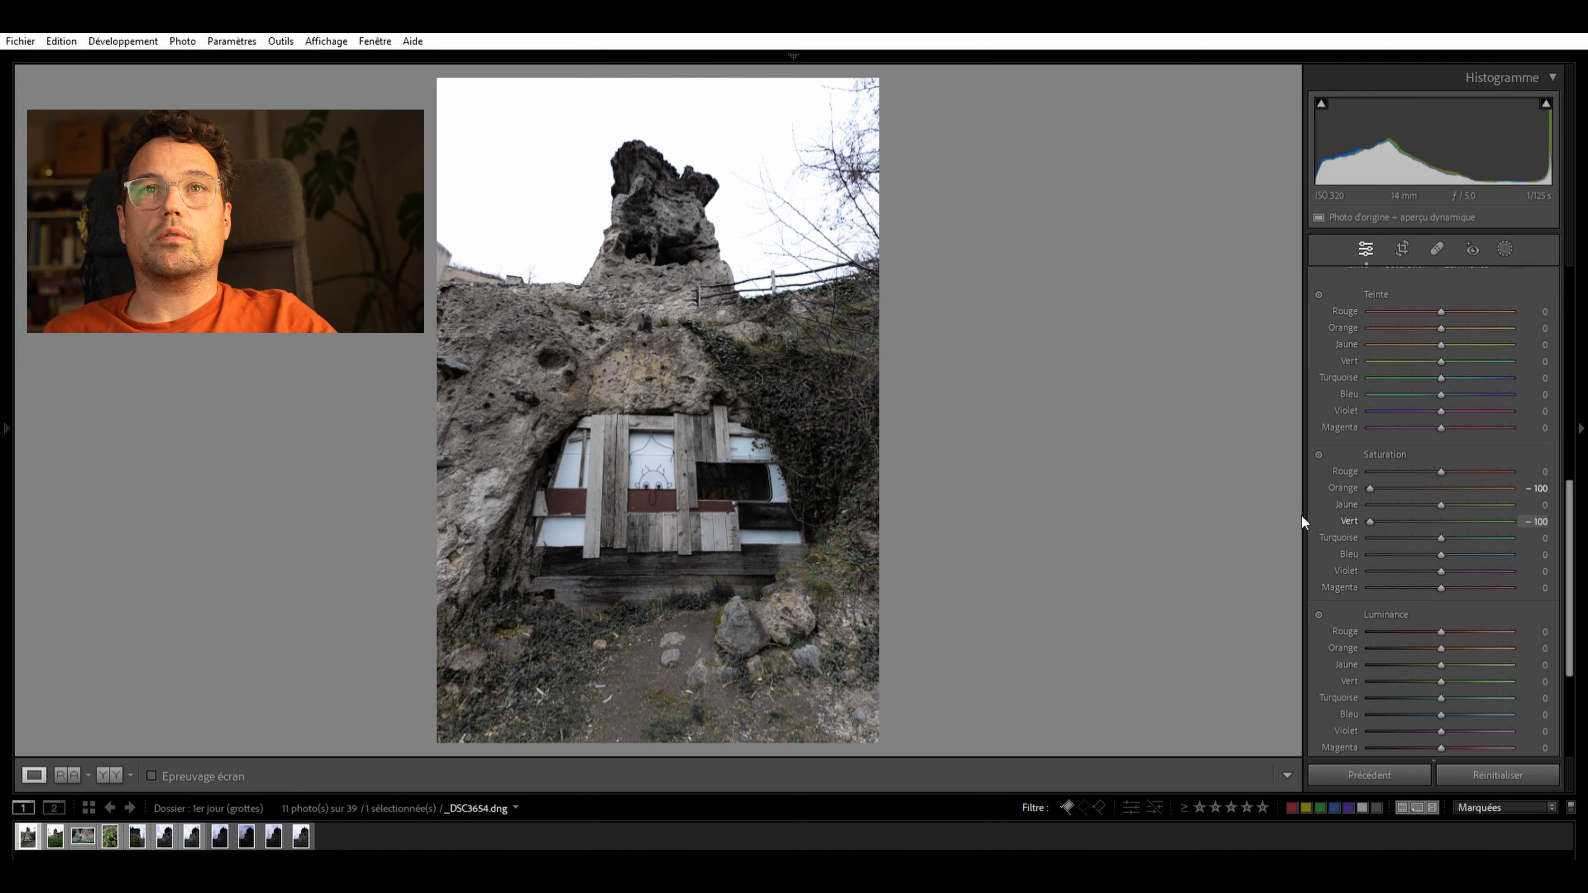
double_click(1369, 475)
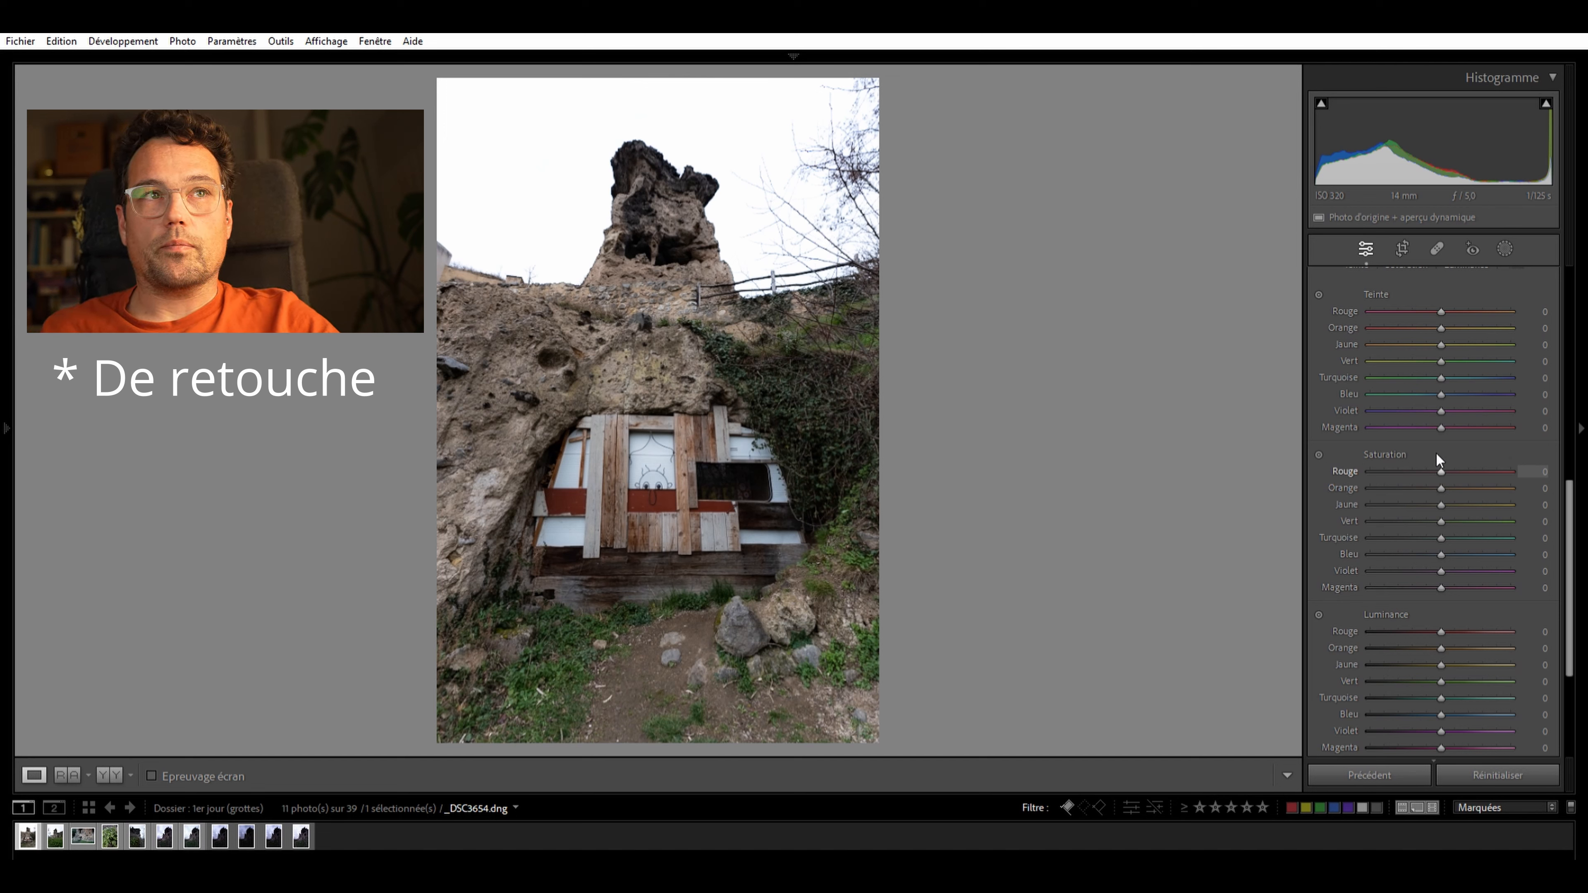
Try red and orange saturation at -100 while viewing the caravan's red band and planks up close, and reset both to 0
left_click(1417, 470)
left_click_drag(1397, 469, 1450, 469)
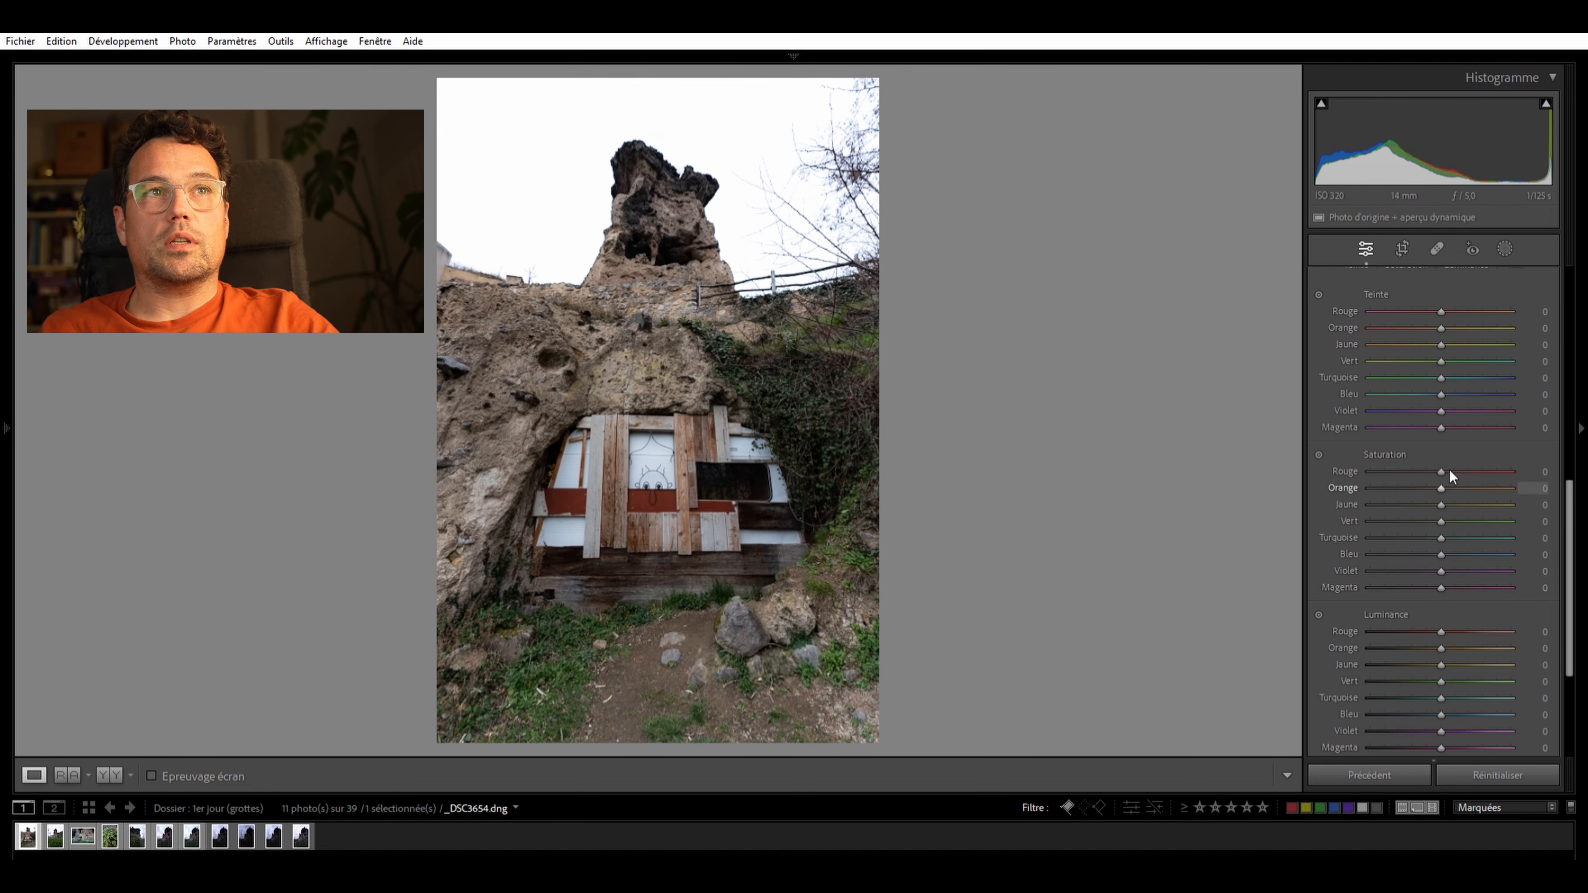
left_click(650, 497)
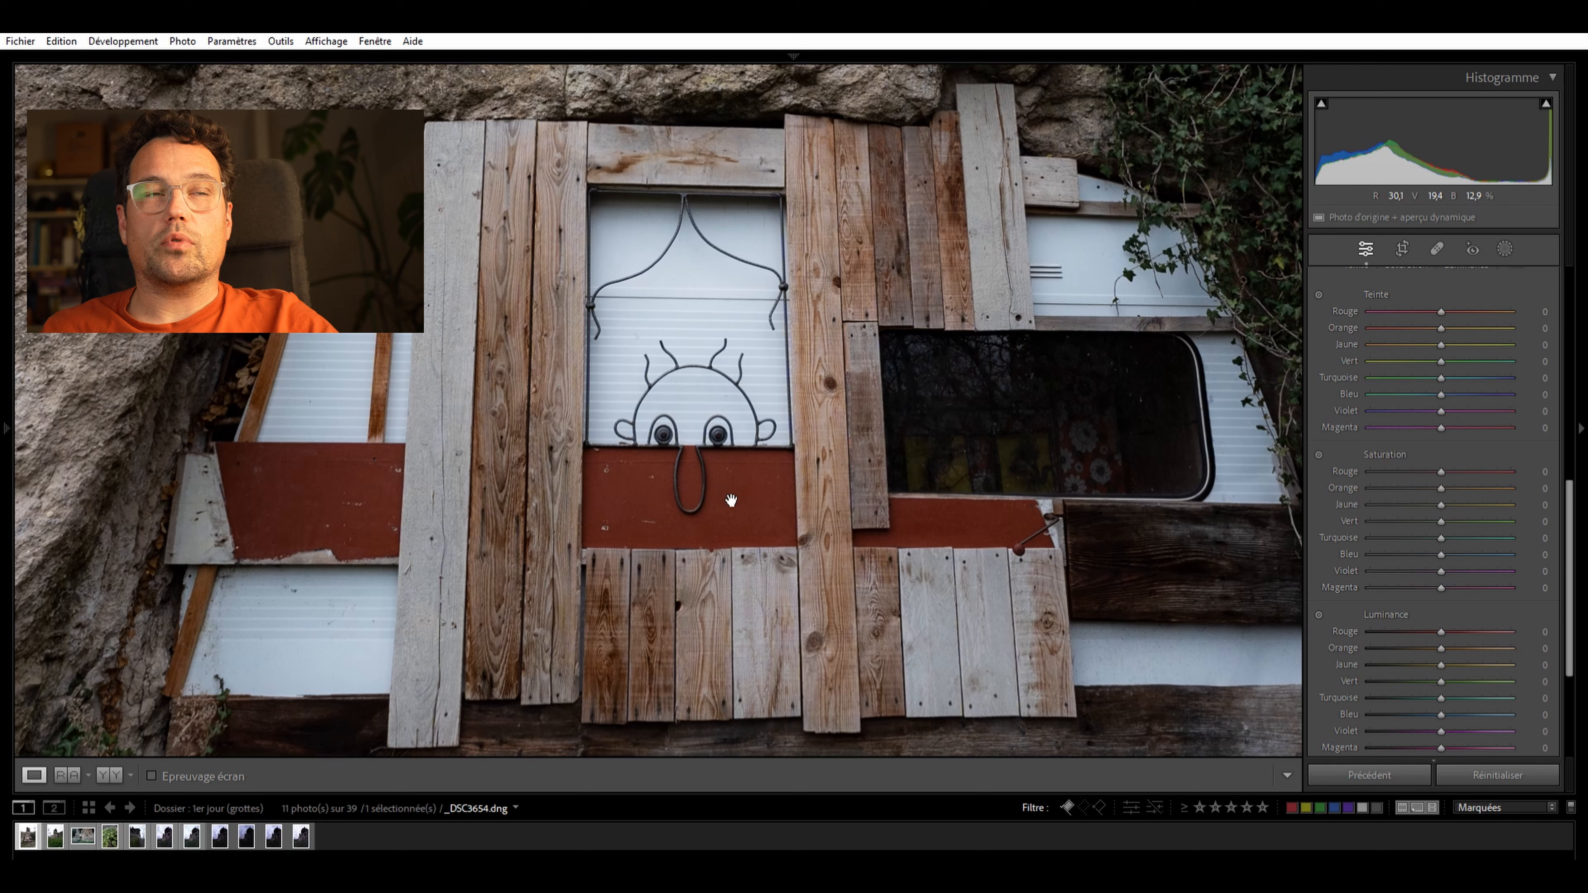
left_click_drag(1441, 471, 1337, 484)
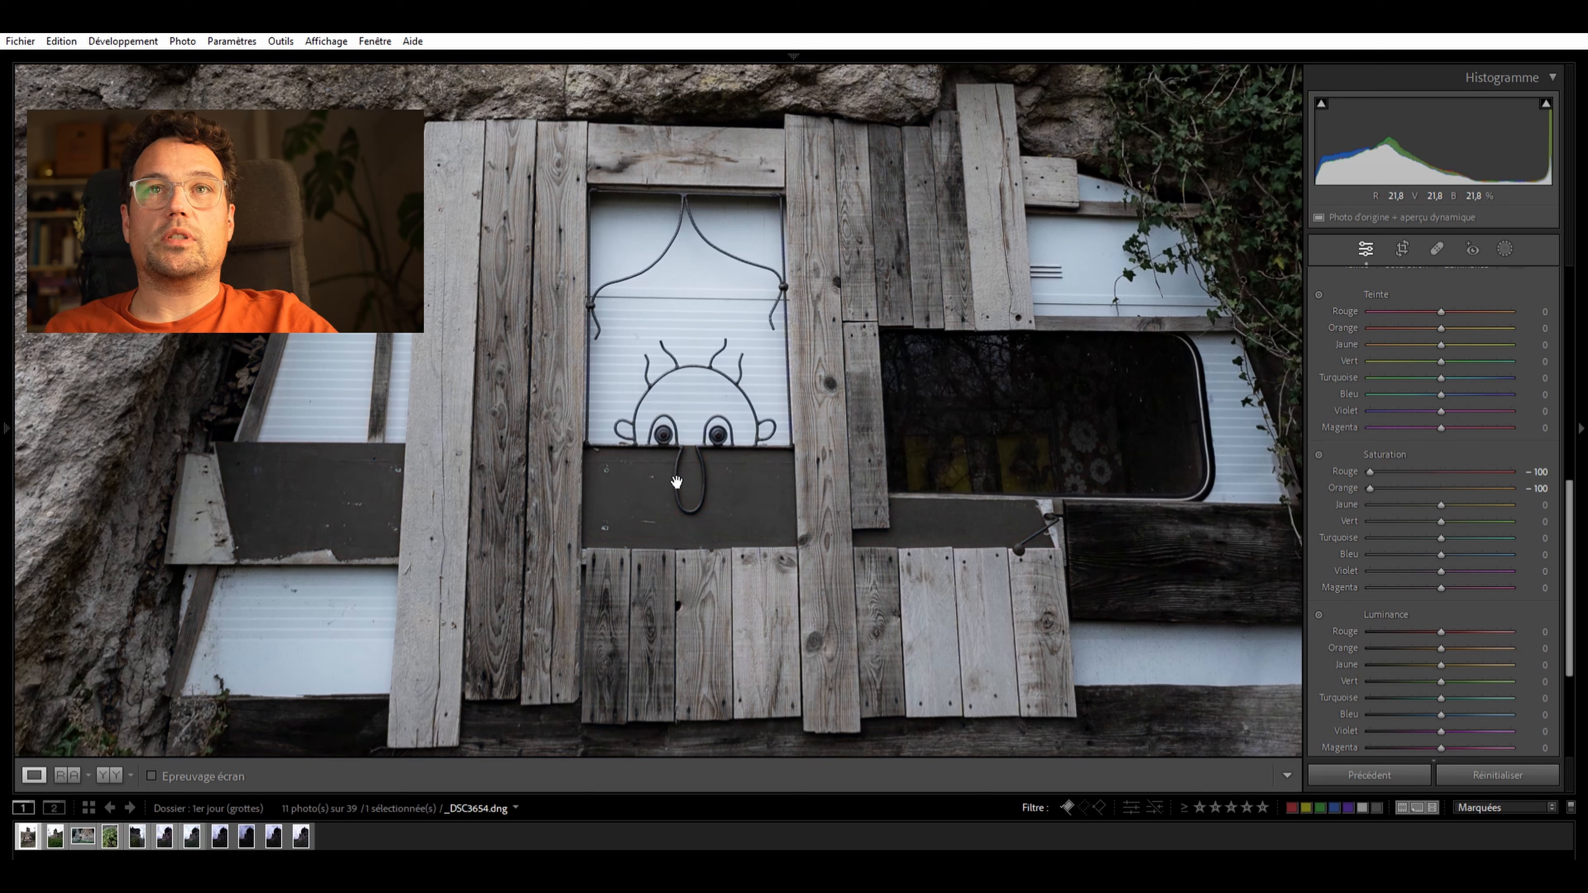
double_click(1371, 472)
double_click(1370, 488)
left_click_drag(1441, 488, 1332, 490)
double_click(1369, 488)
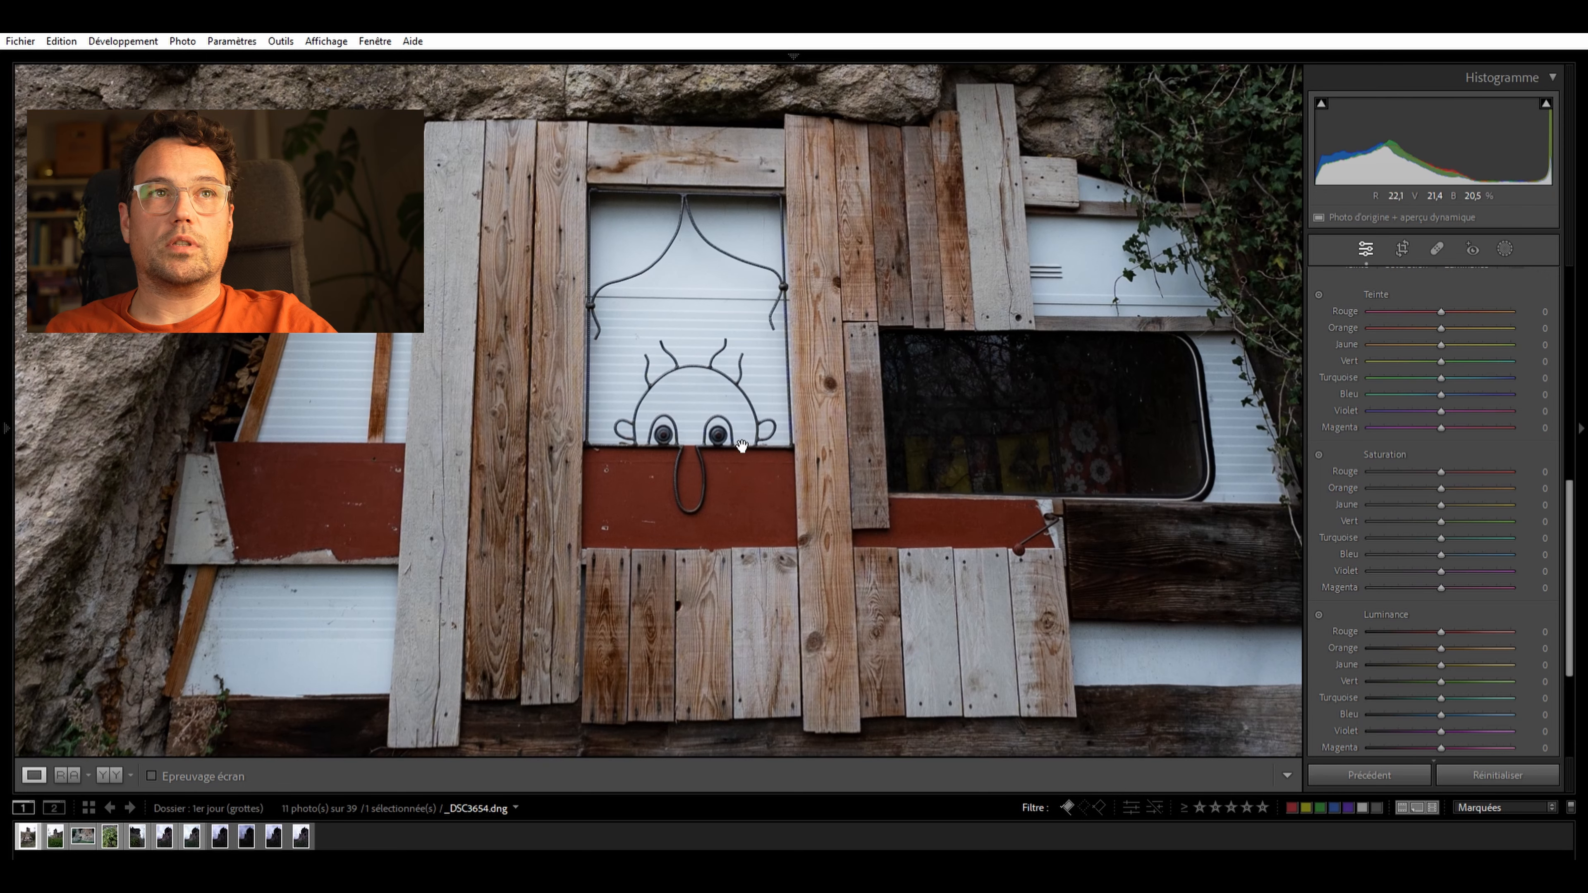
Try a lower red luminance on the whole photo and reset it to 0
key("z")
scroll(1467, 650, "down", 3)
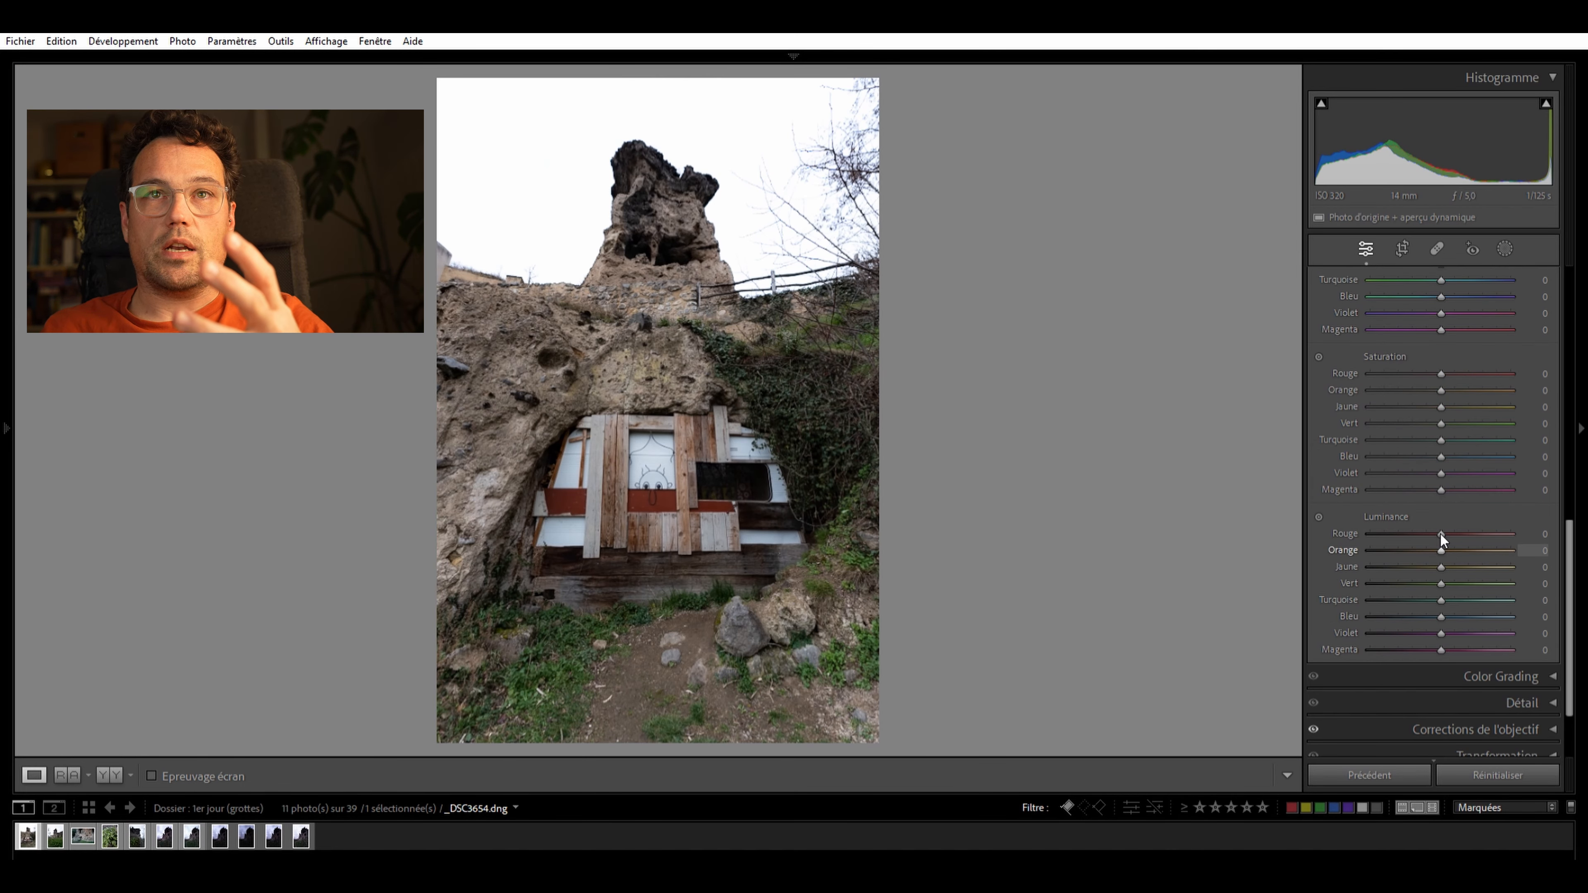
mouse_move(1443, 536)
left_mouse_down()
mouse_move(1529, 529)
mouse_move(1394, 537)
mouse_move(1412, 541)
left_mouse_up()
double_click(1410, 543)
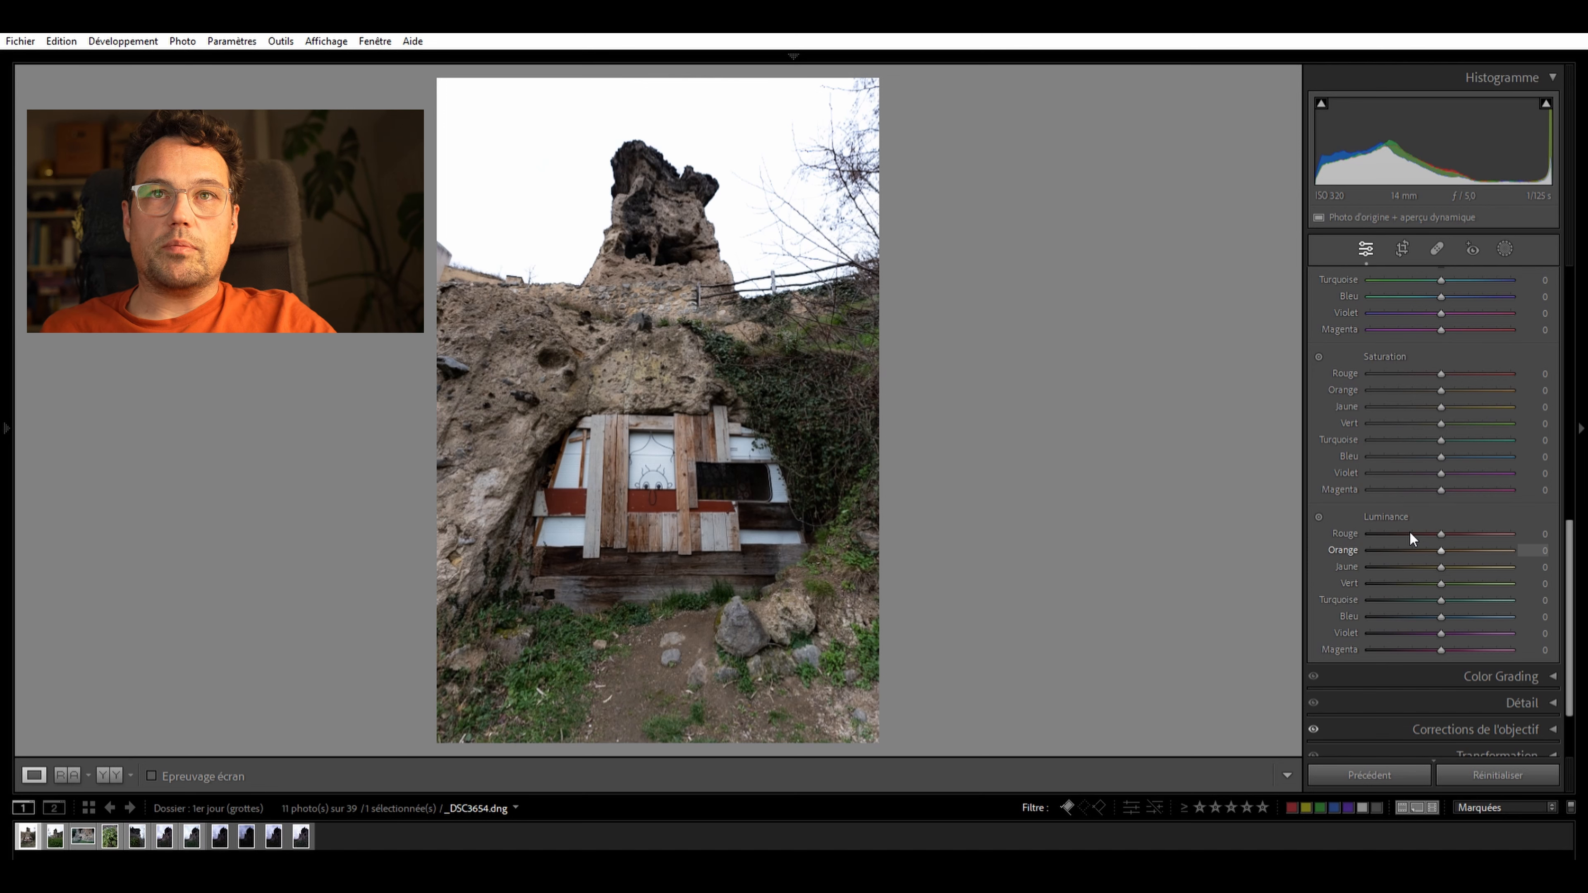
Try red +72 and orange +64 luminance, then both at -100, while viewing the caravan up close, and reset both to 0
mouse_move(1484, 526)
left_mouse_down()
mouse_move(1411, 534)
mouse_move(1483, 532)
mouse_move(1486, 550)
left_mouse_up()
left_click(673, 498)
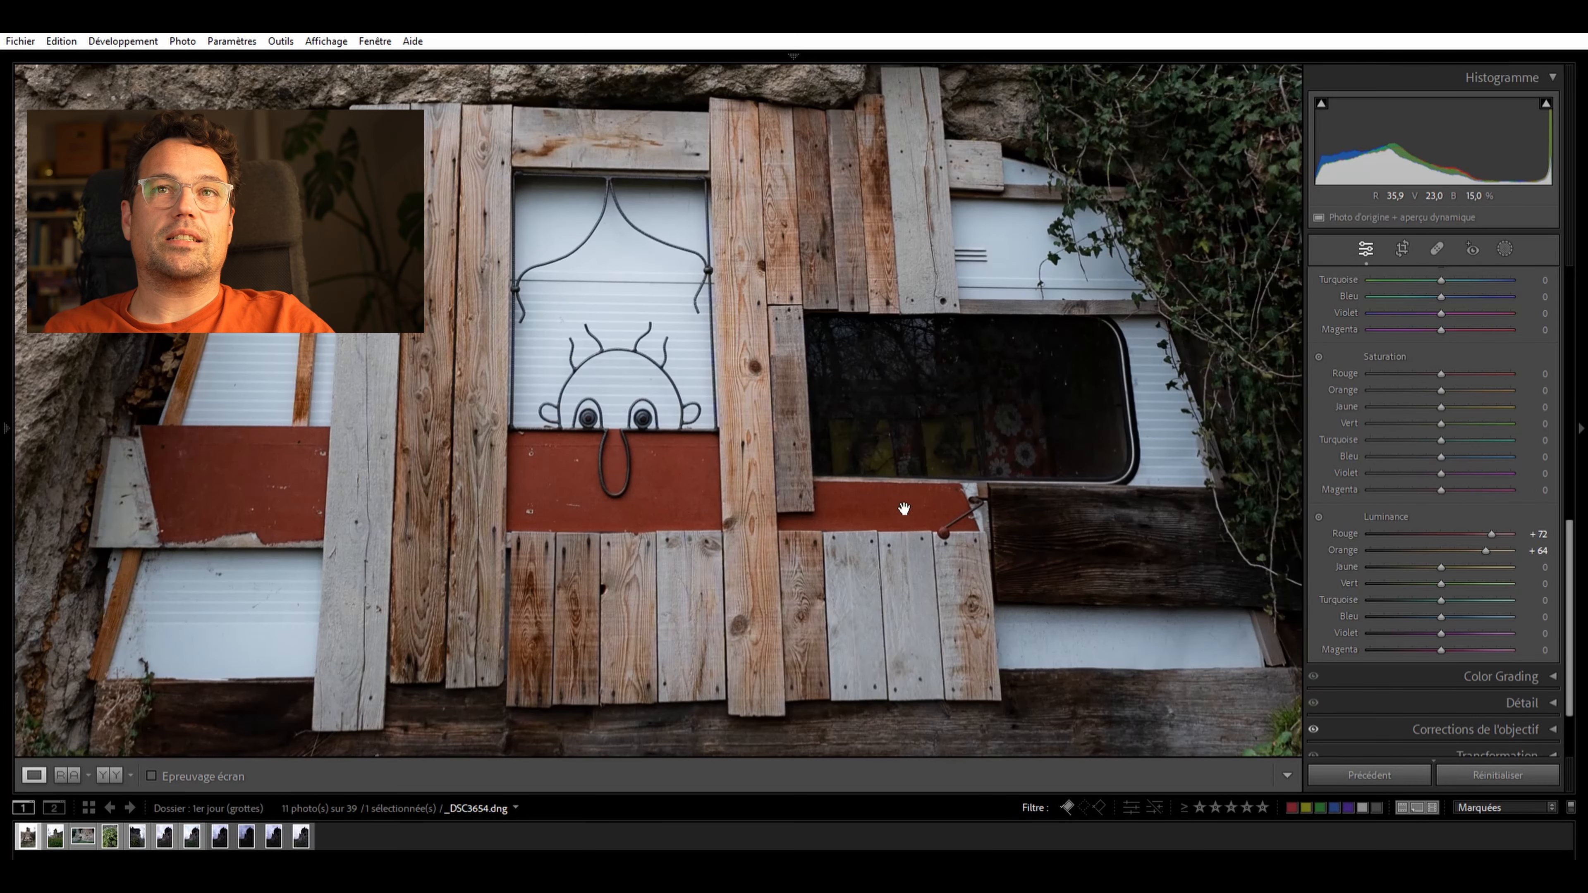
double_click(1485, 538)
double_click(1483, 534)
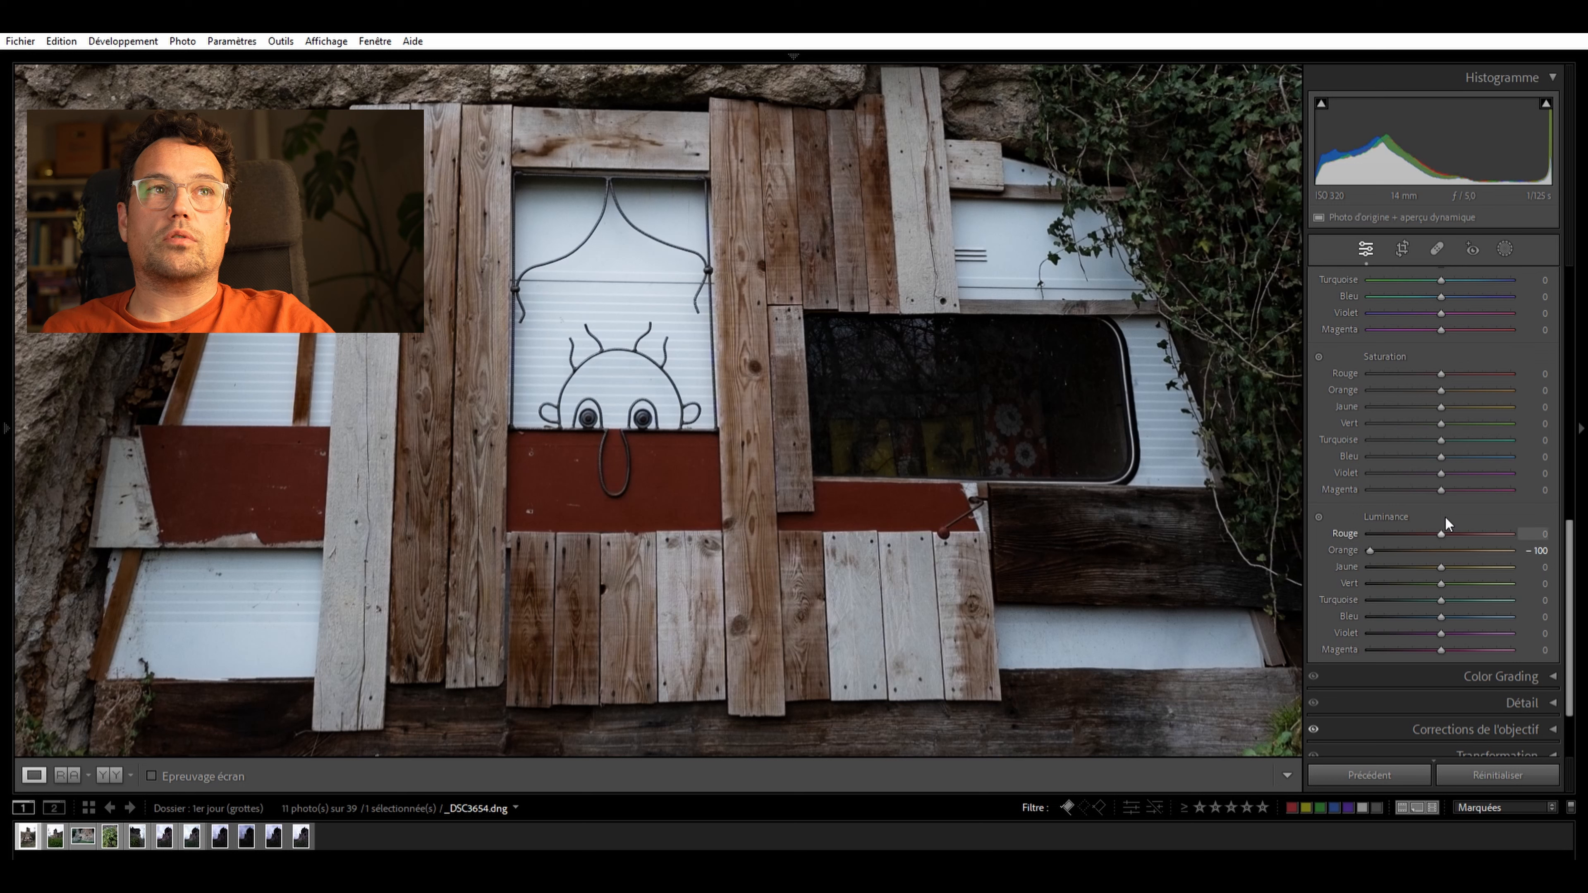
left_click_drag(1441, 533, 1344, 534)
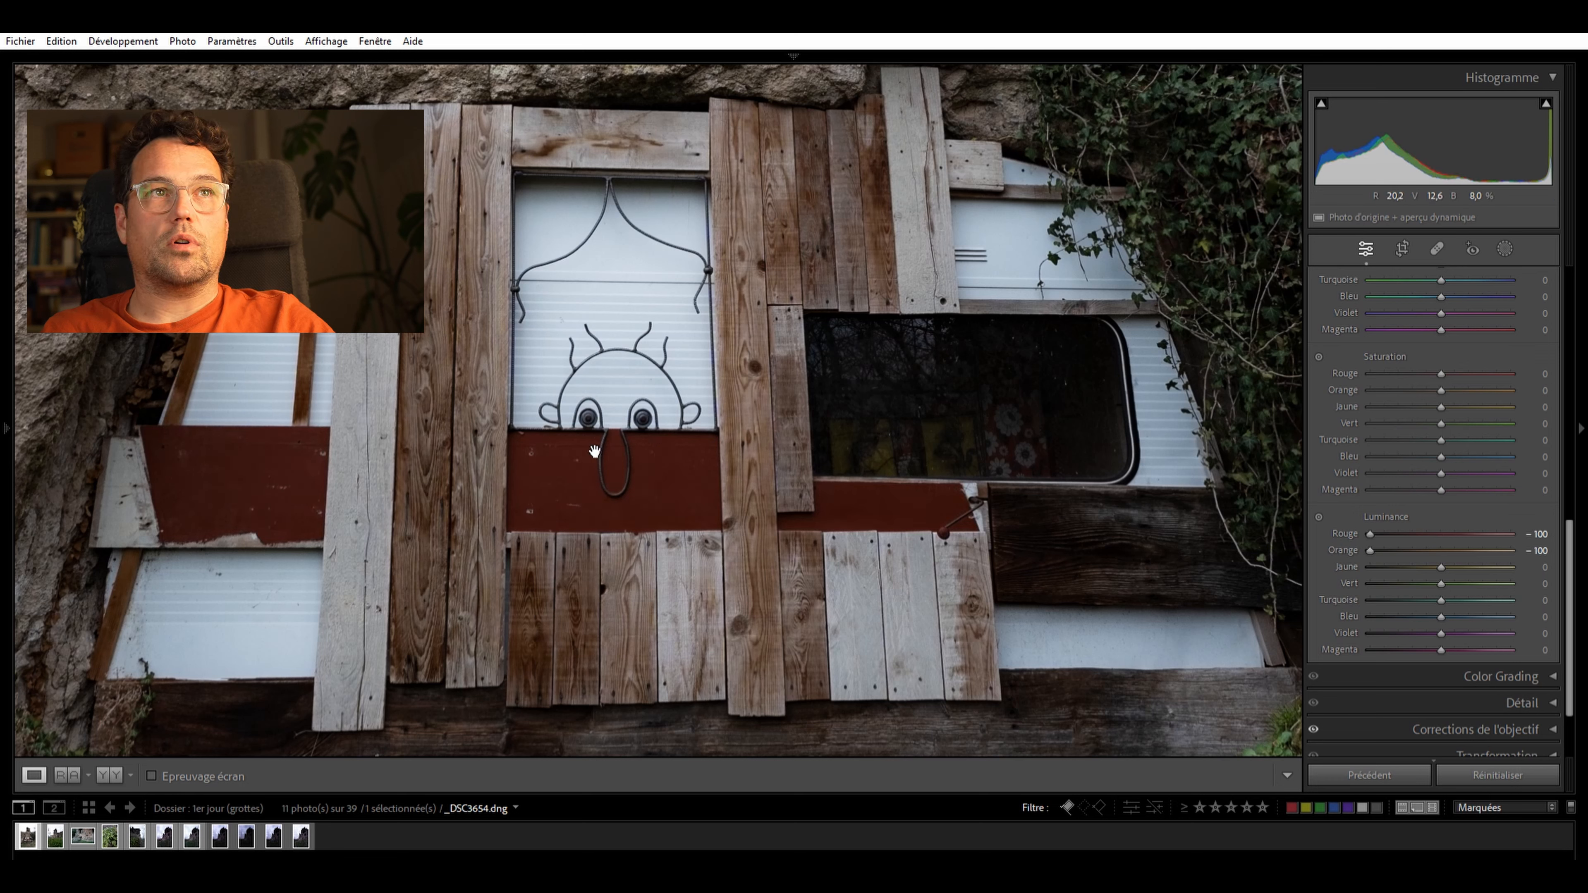
double_click(1370, 533)
double_click(1370, 551)
left_click(605, 414)
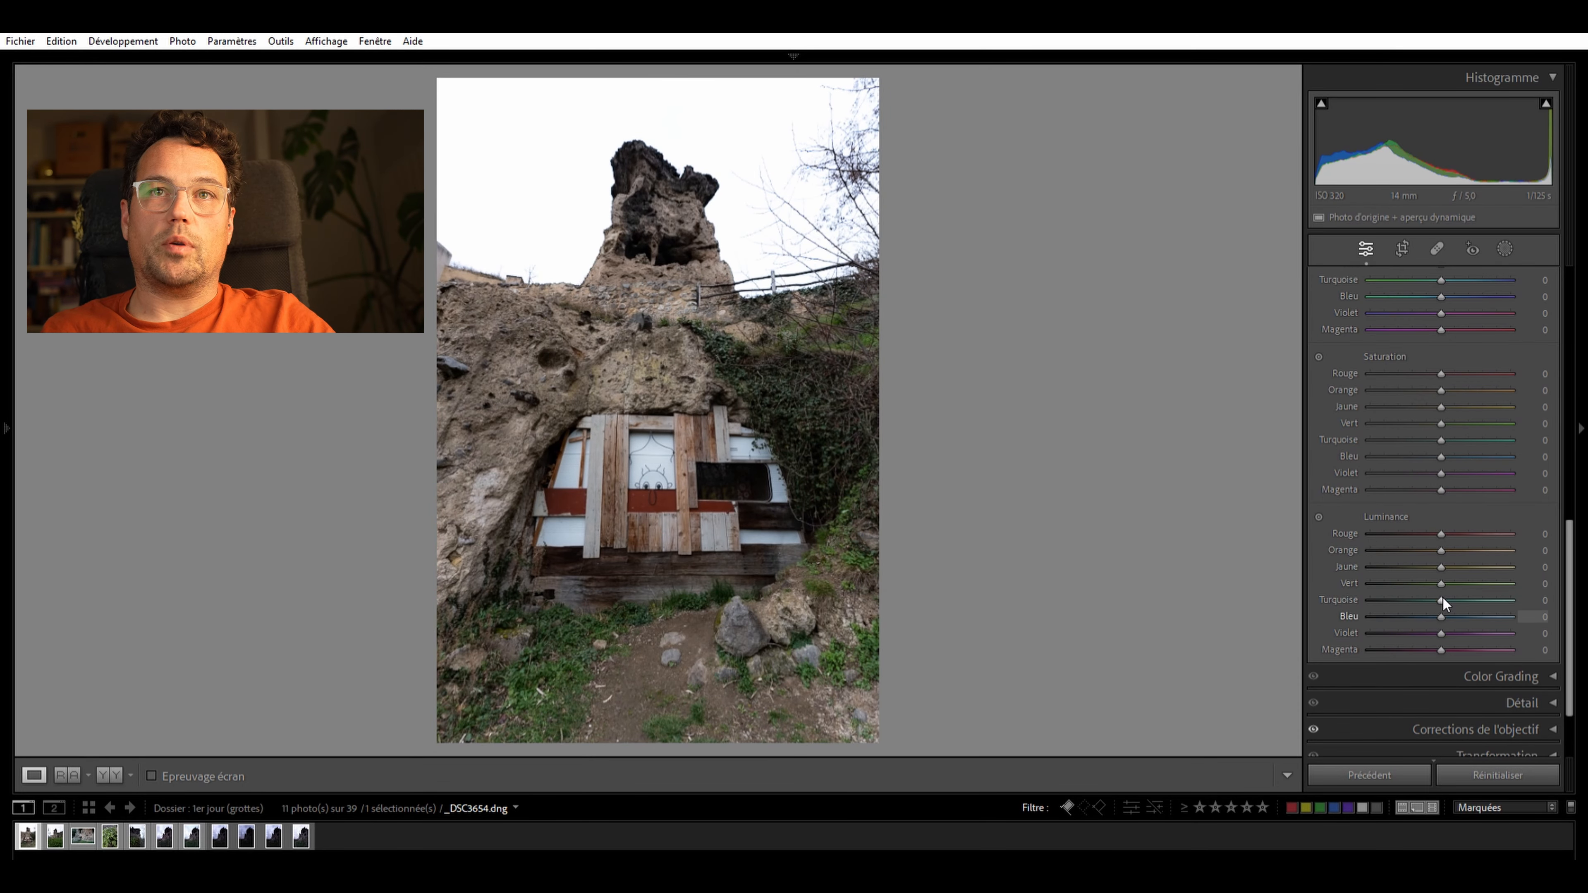
Try a green luminance shift and an orange hue of -16 on the whole photo, and reset both to 0
mouse_move(1438, 569)
left_mouse_down()
mouse_move(1387, 573)
mouse_move(1495, 578)
mouse_move(1389, 572)
mouse_move(1487, 580)
mouse_move(1451, 585)
left_mouse_up()
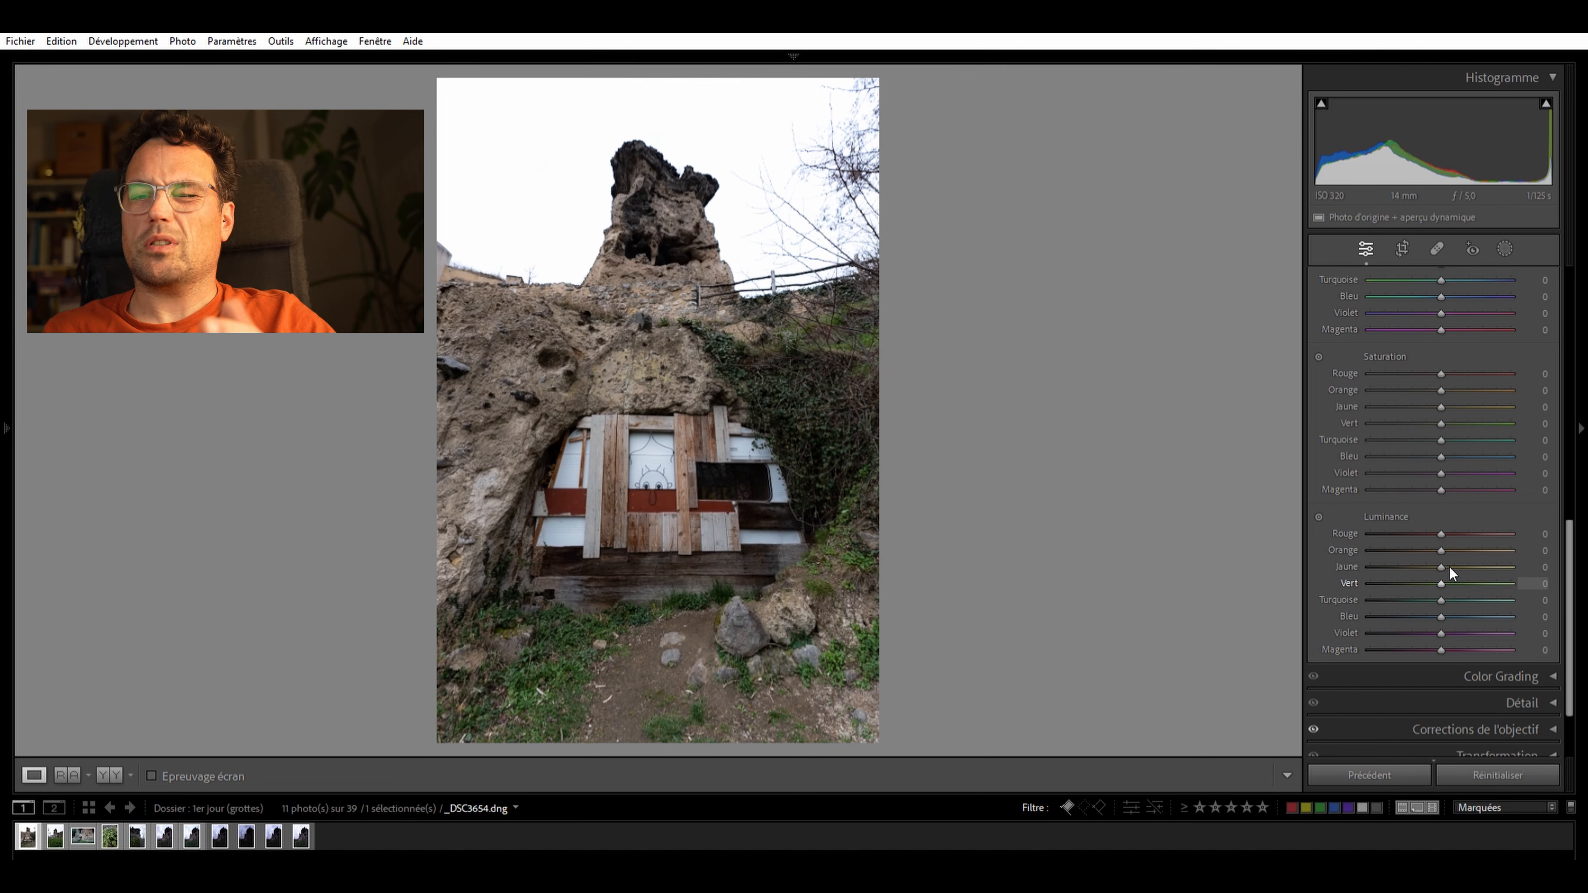
double_click(1449, 568)
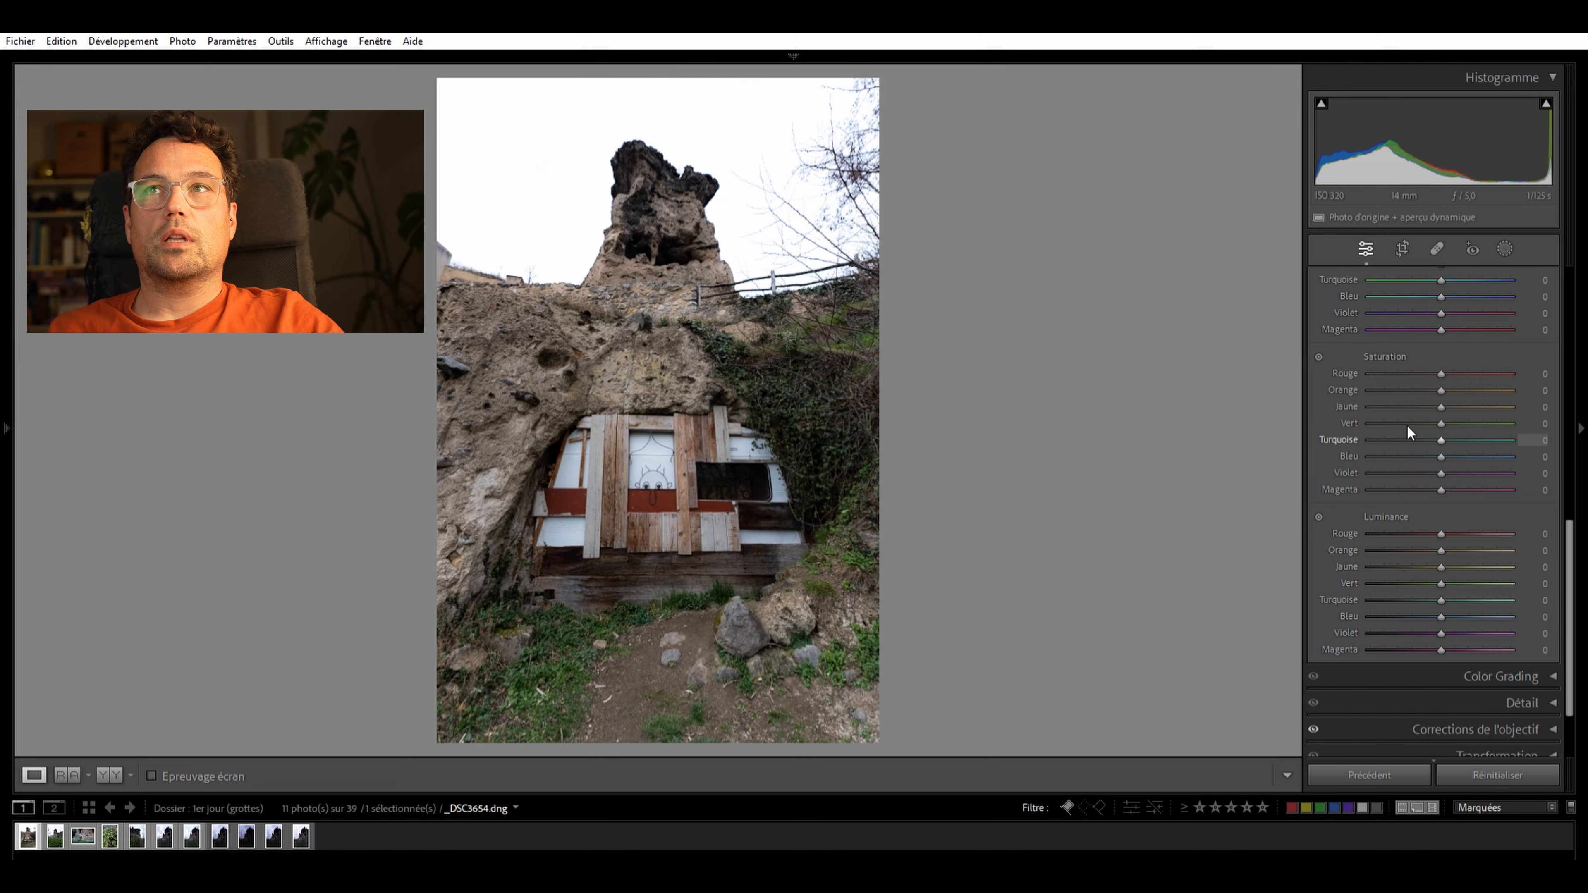
scroll(1408, 432, "up", 3)
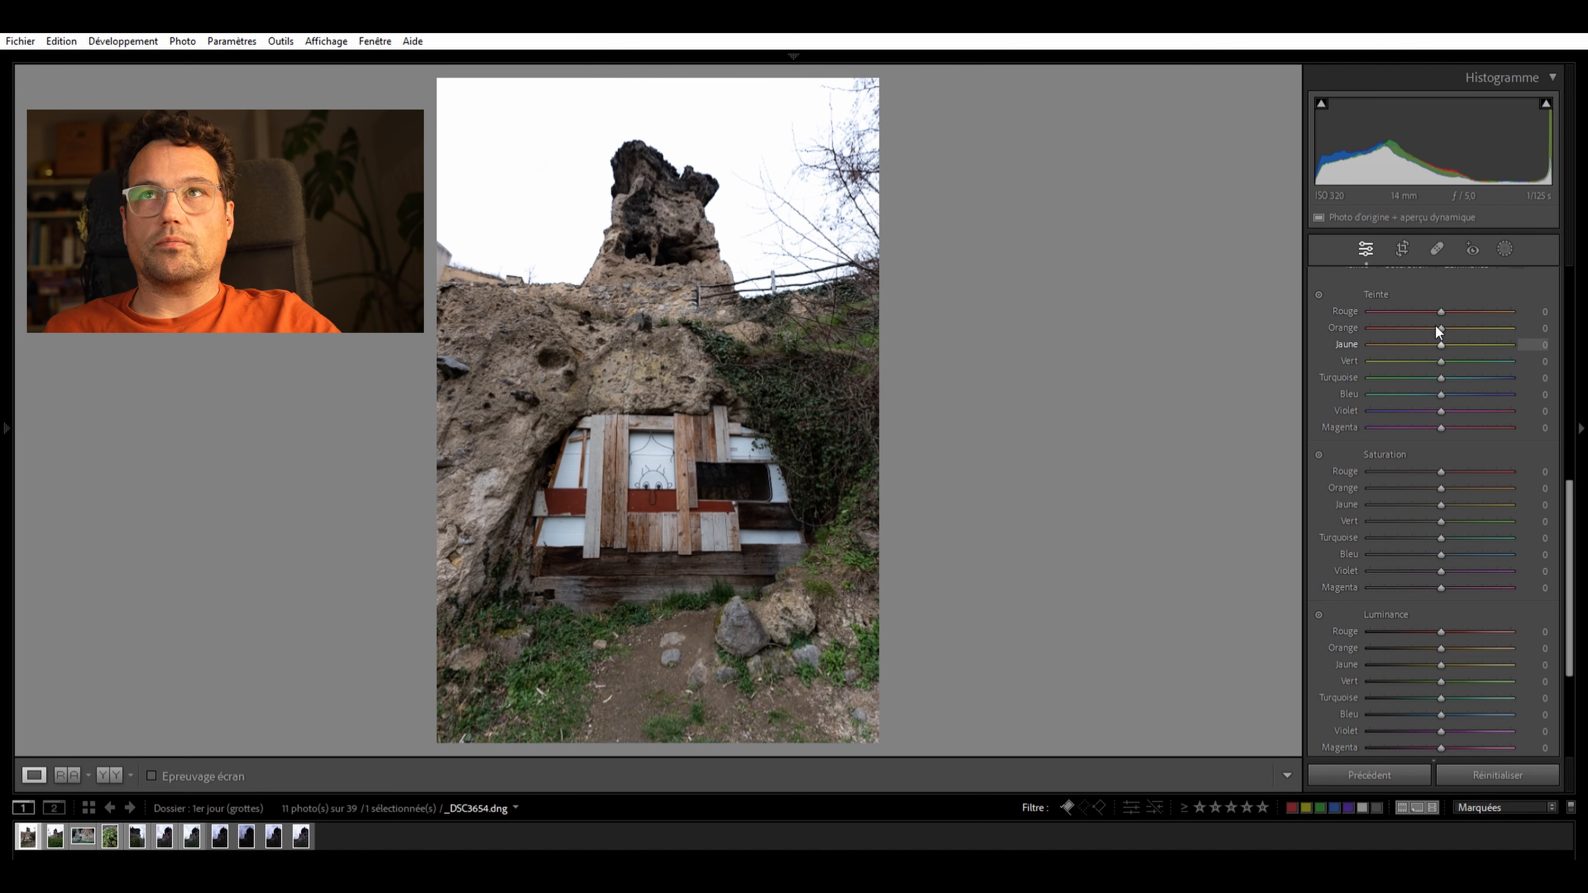
mouse_move(1439, 309)
left_mouse_down()
mouse_move(1418, 312)
mouse_move(1419, 294)
mouse_move(1439, 328)
left_mouse_up()
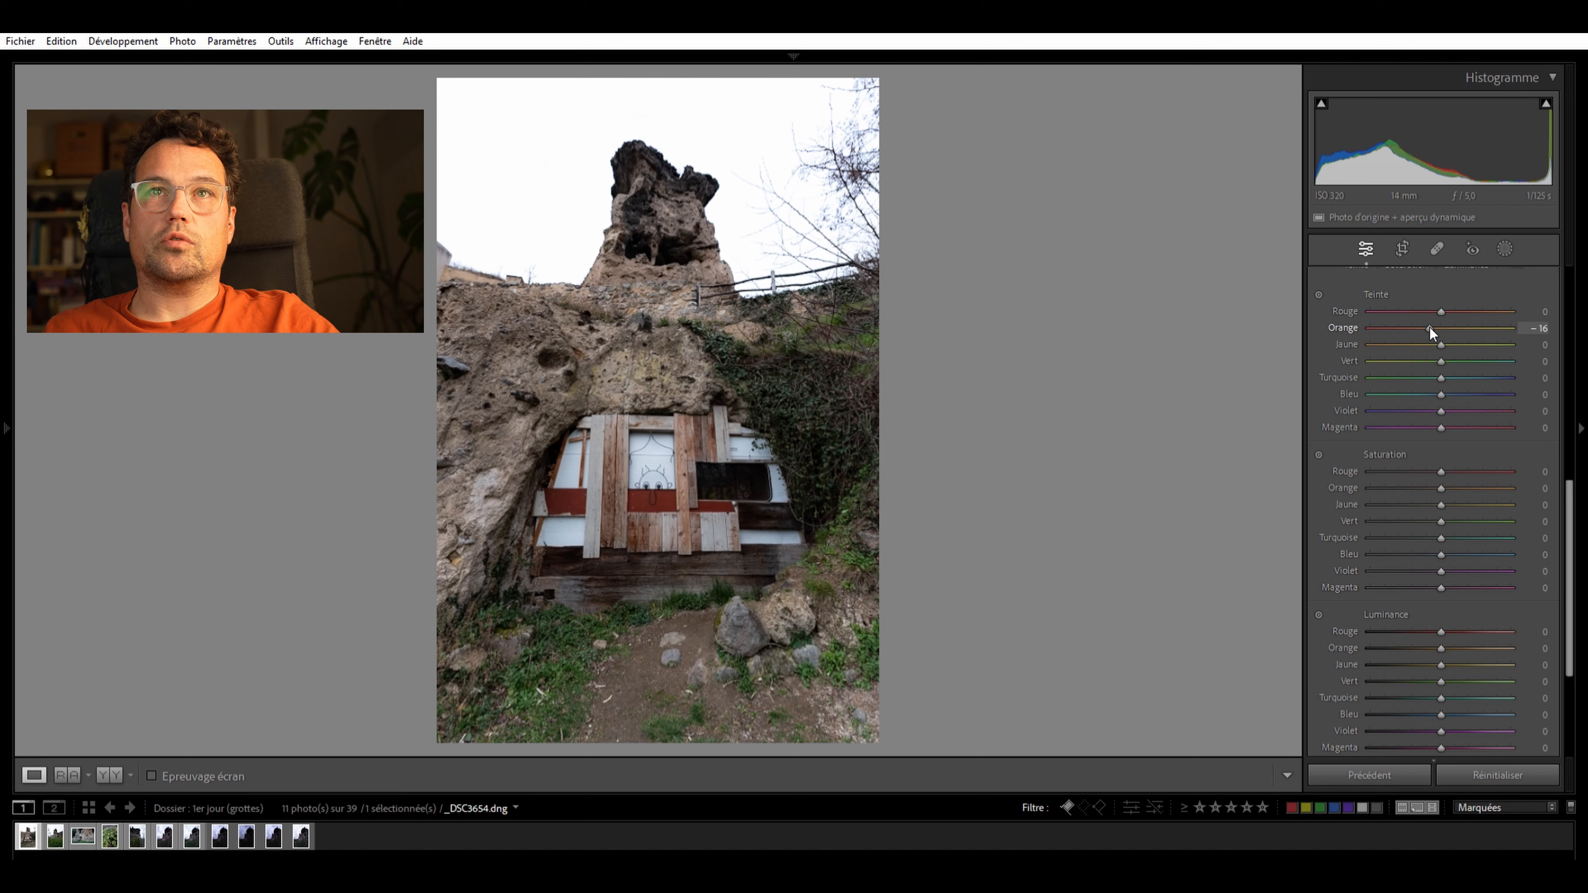
mouse_move(1429, 328)
left_mouse_down()
mouse_move(1376, 323)
mouse_move(1437, 310)
left_mouse_up()
double_click(1434, 316)
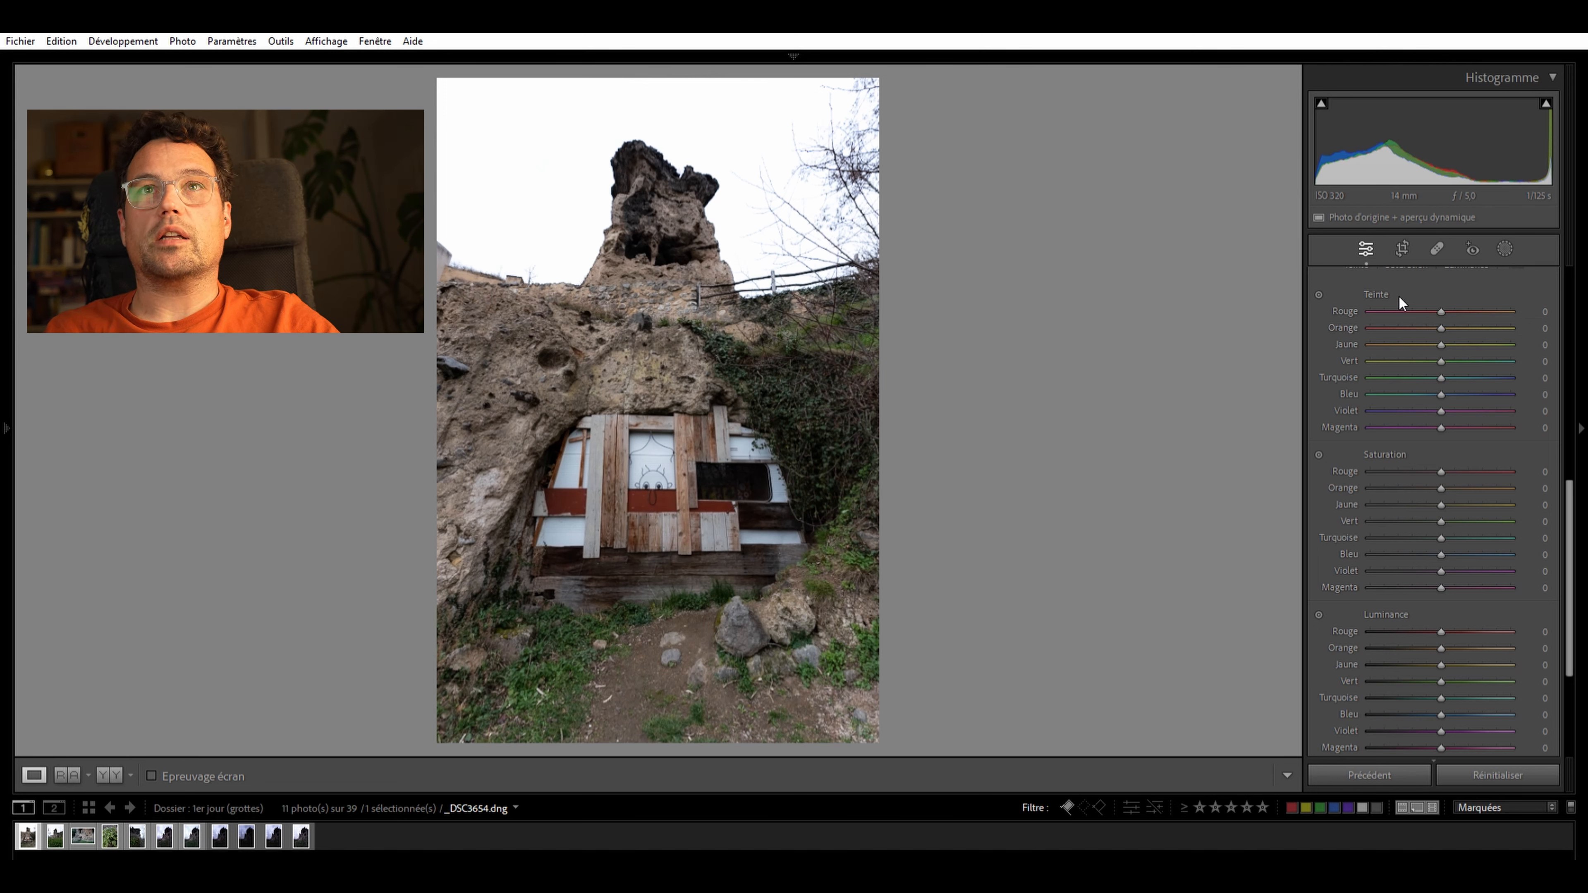
Set the orange hue to -16, and try raising and lowering the orange saturation before resetting it to 0
mouse_move(1439, 312)
left_mouse_down()
mouse_move(1421, 318)
mouse_move(1469, 328)
mouse_move(1426, 325)
mouse_move(1467, 328)
mouse_move(1432, 338)
left_mouse_up()
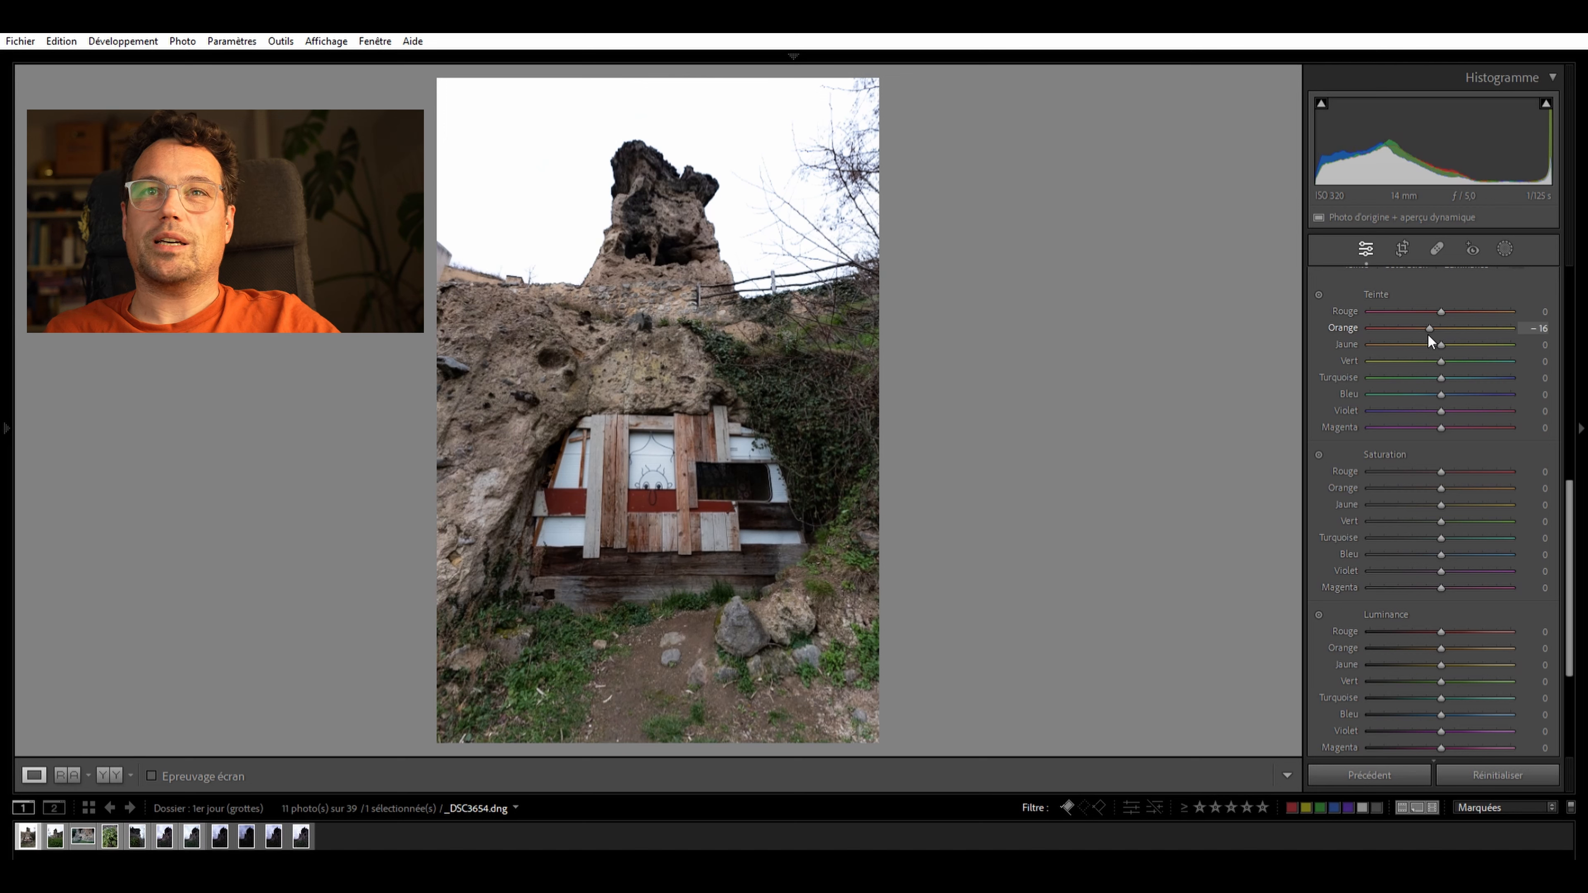
mouse_move(1433, 483)
left_mouse_down()
mouse_move(1439, 468)
mouse_move(1464, 479)
left_mouse_up()
double_click(1464, 482)
left_click_drag(1425, 479, 1407, 480)
double_click(1407, 475)
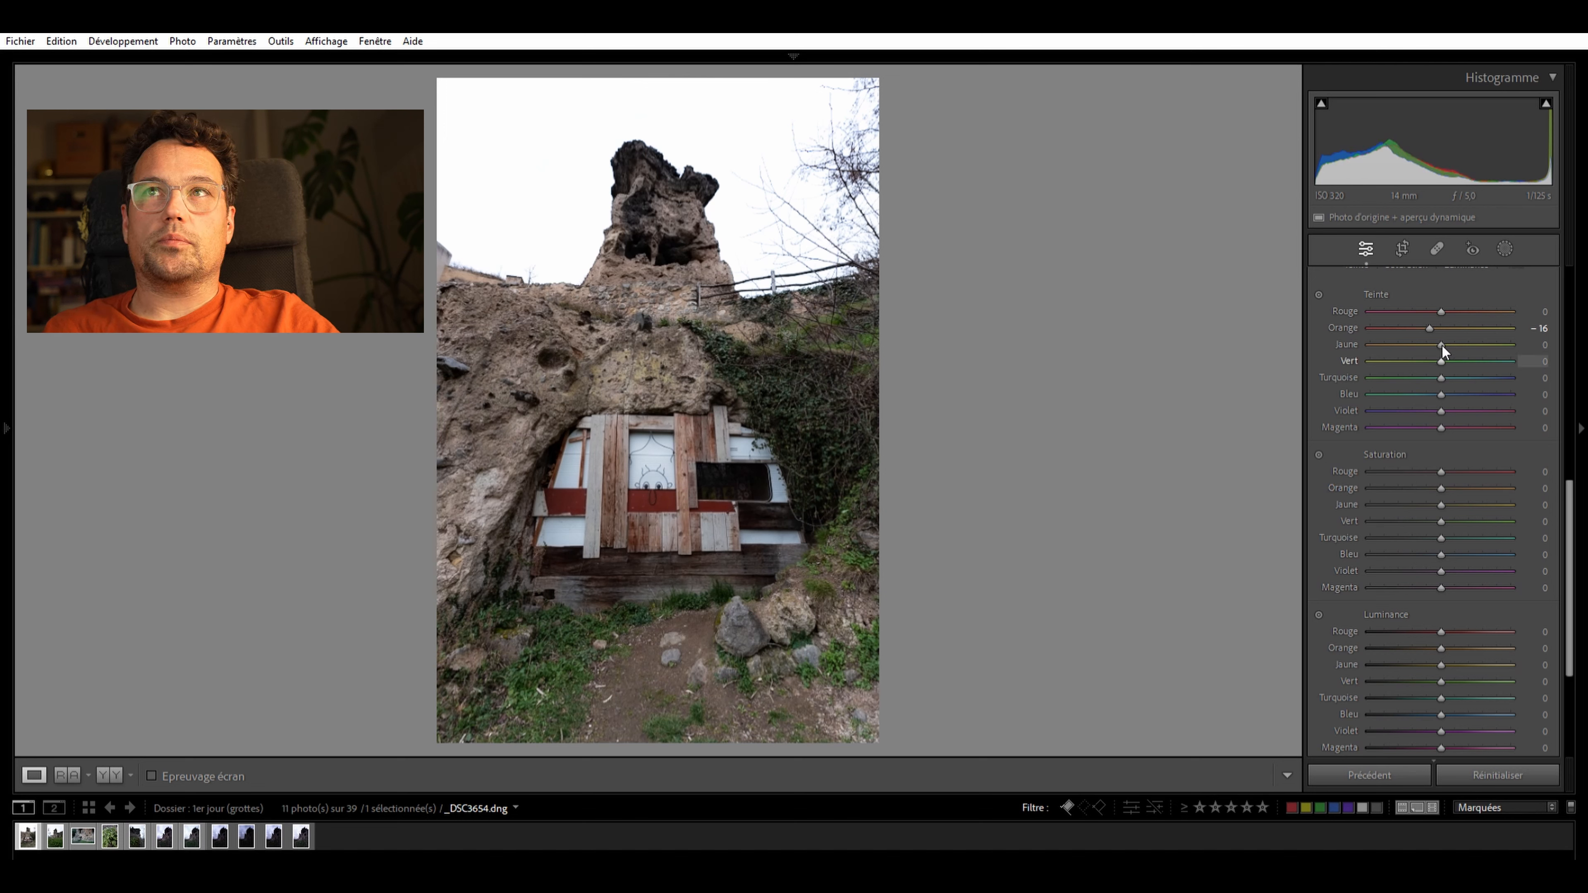
Set the yellow hue to -39 and, after trying +50 for green, the green hue to -37
mouse_move(1442, 328)
left_mouse_down()
mouse_move(1404, 334)
mouse_move(1428, 351)
mouse_move(1408, 353)
mouse_move(1431, 334)
left_mouse_up()
double_click(1429, 331)
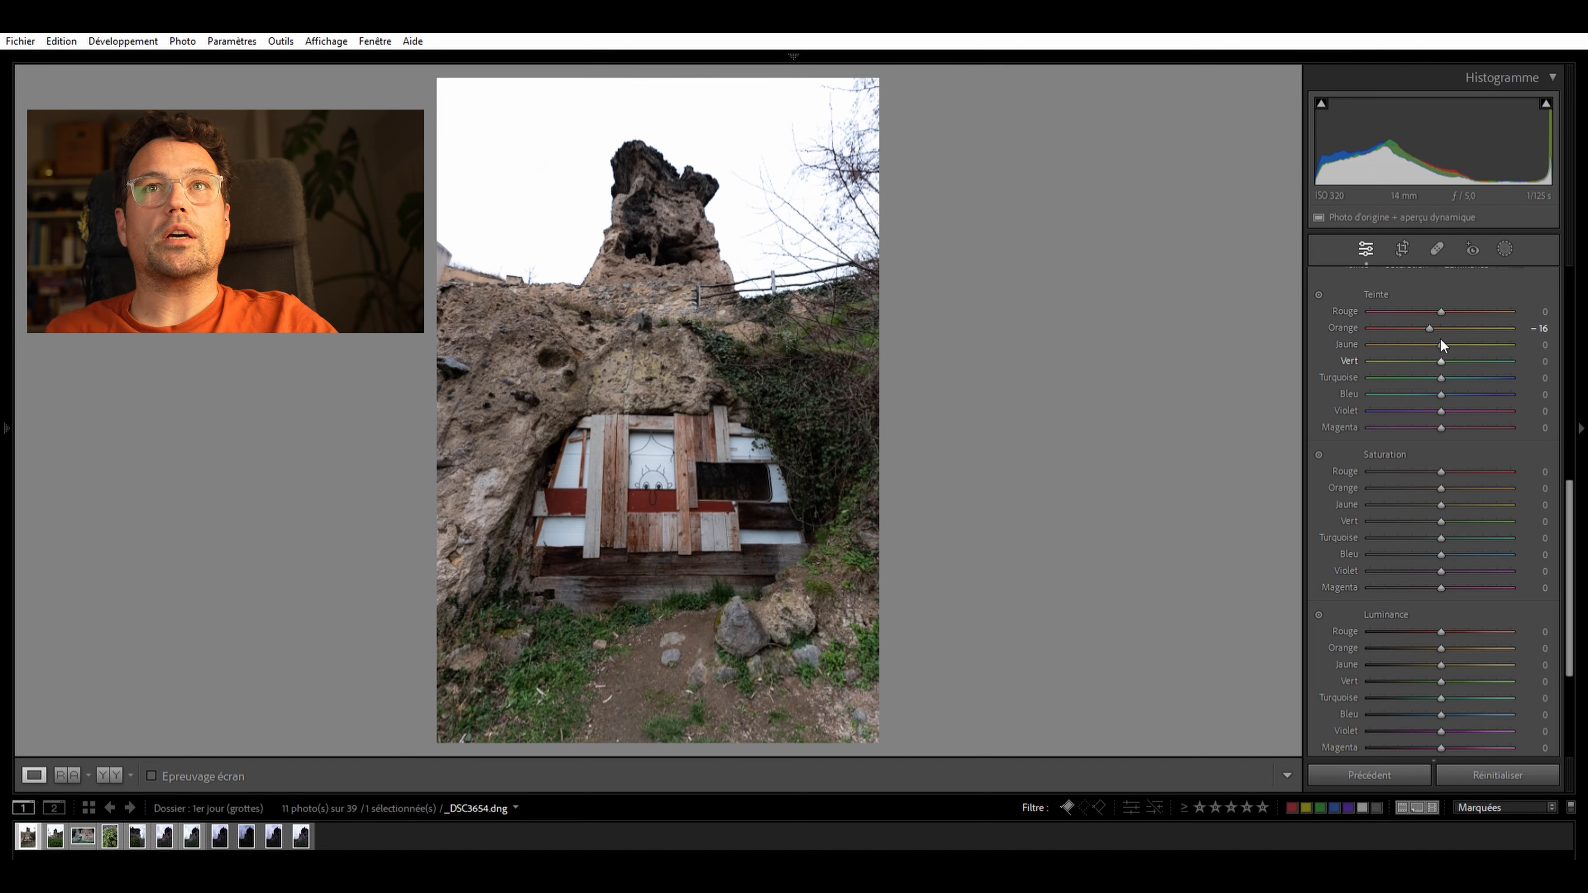
left_click_drag(1441, 342, 1406, 342)
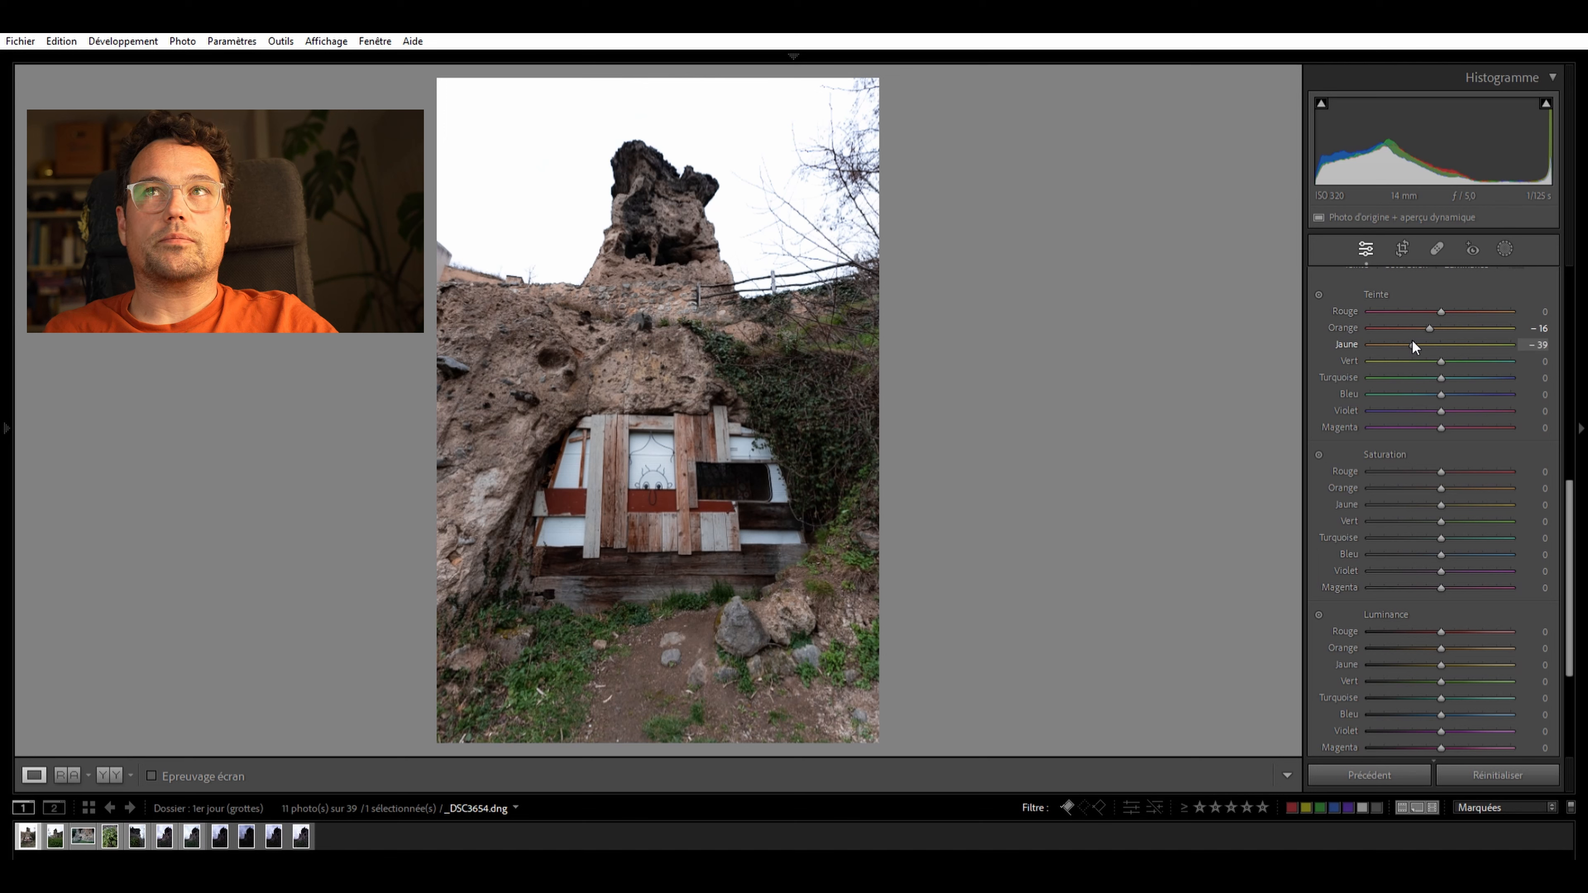
left_click_drag(1403, 354, 1478, 346)
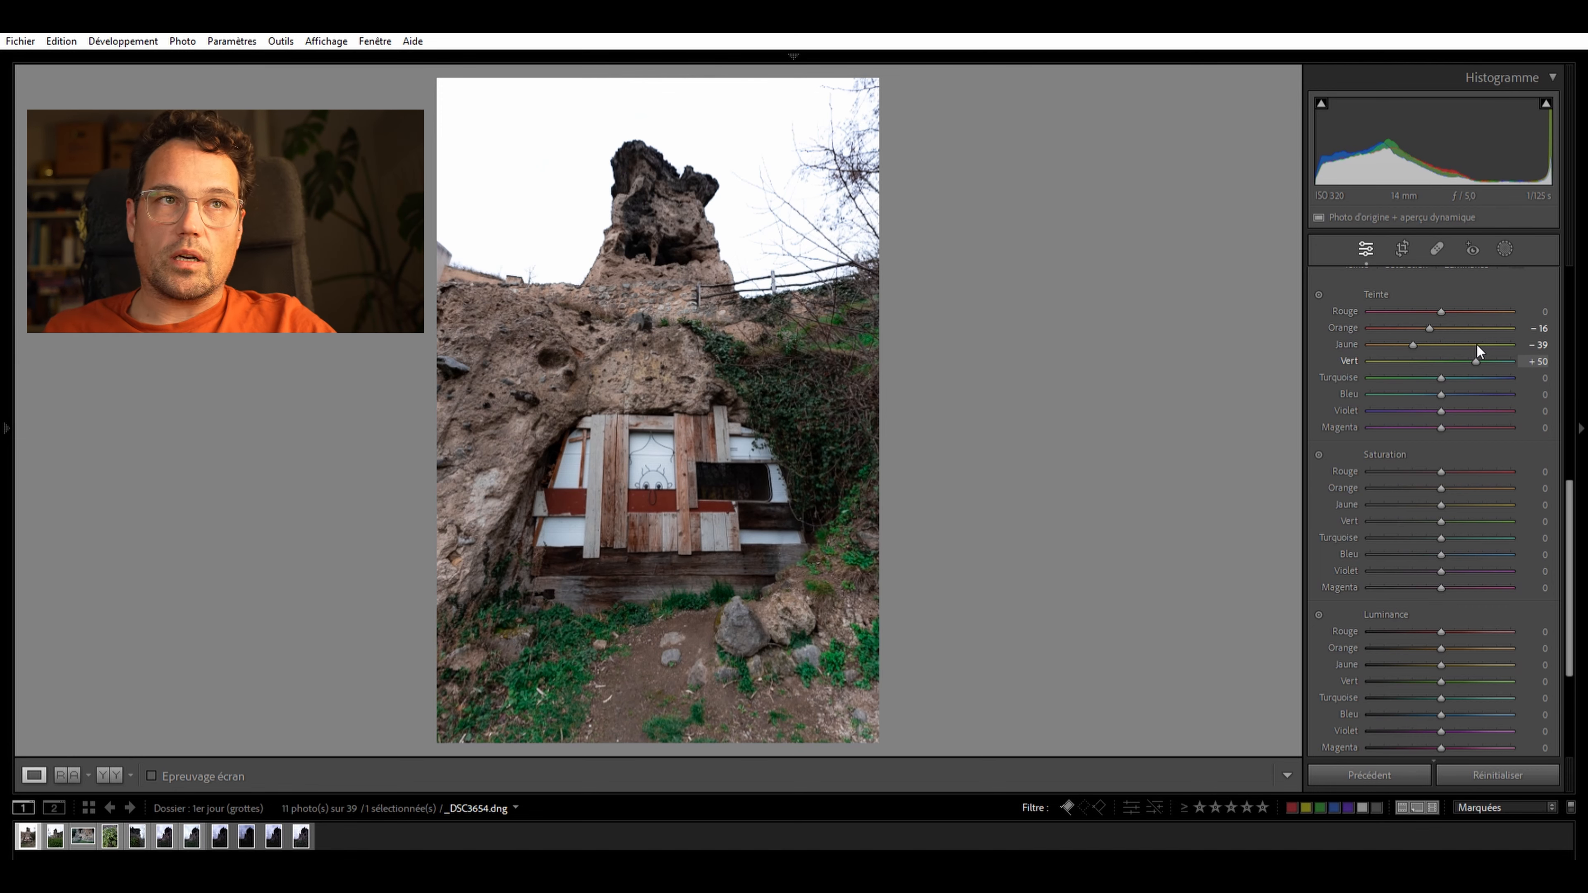
left_click_drag(1476, 345, 1416, 359)
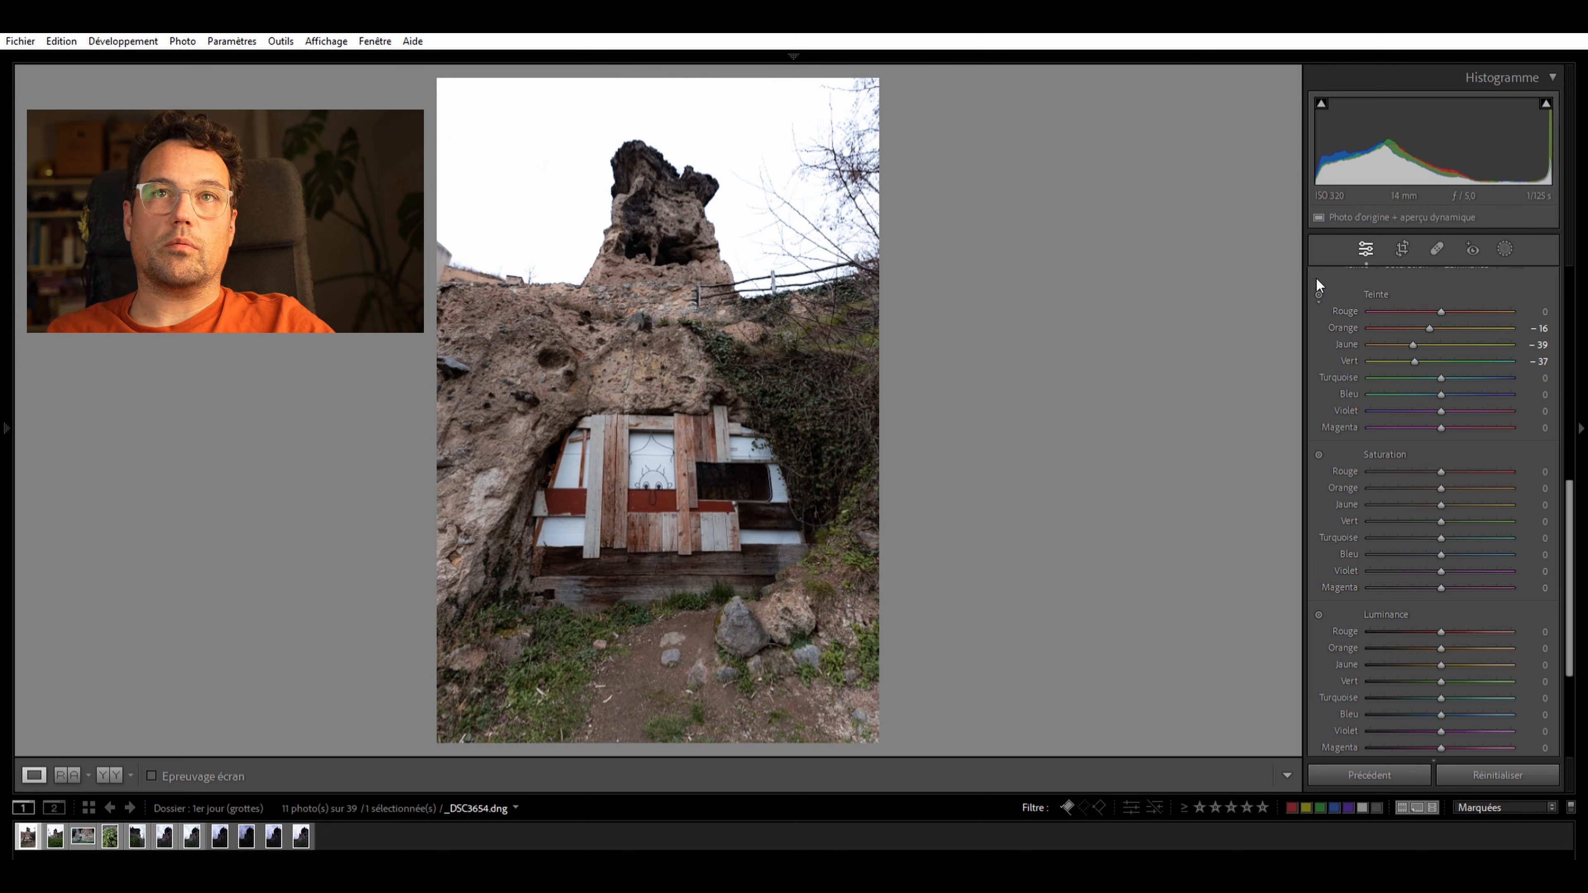
Try orange saturation values from -27 to +33 and review the basic tone and white balance temperature settings
scroll(1485, 486, "down", 3)
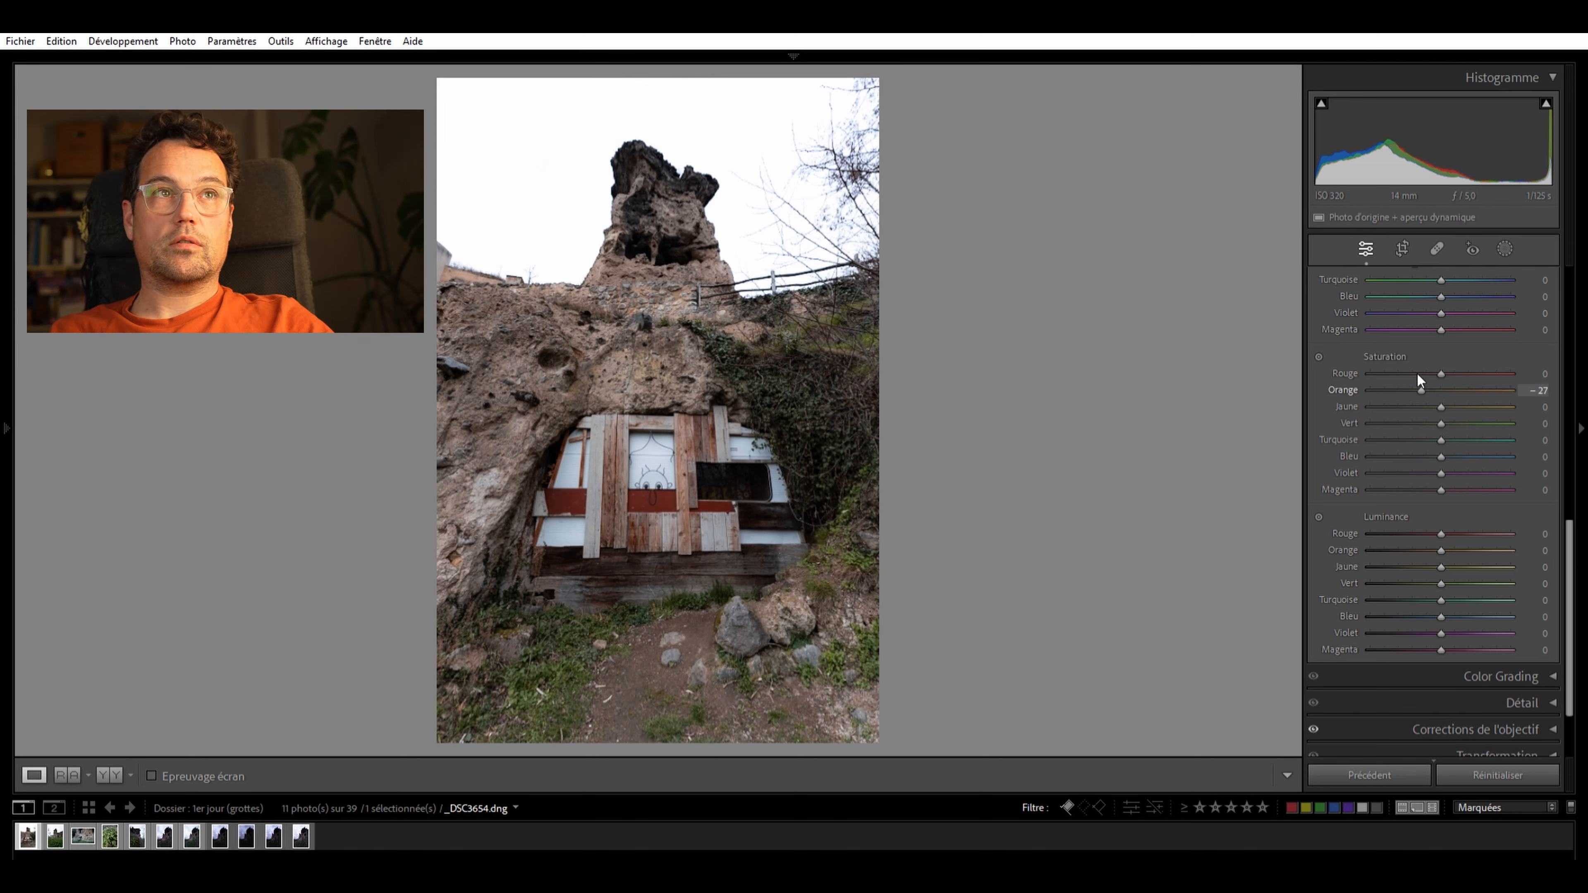
mouse_move(1440, 377)
left_mouse_down()
mouse_move(1463, 377)
mouse_move(1410, 376)
mouse_move(1460, 391)
left_mouse_up()
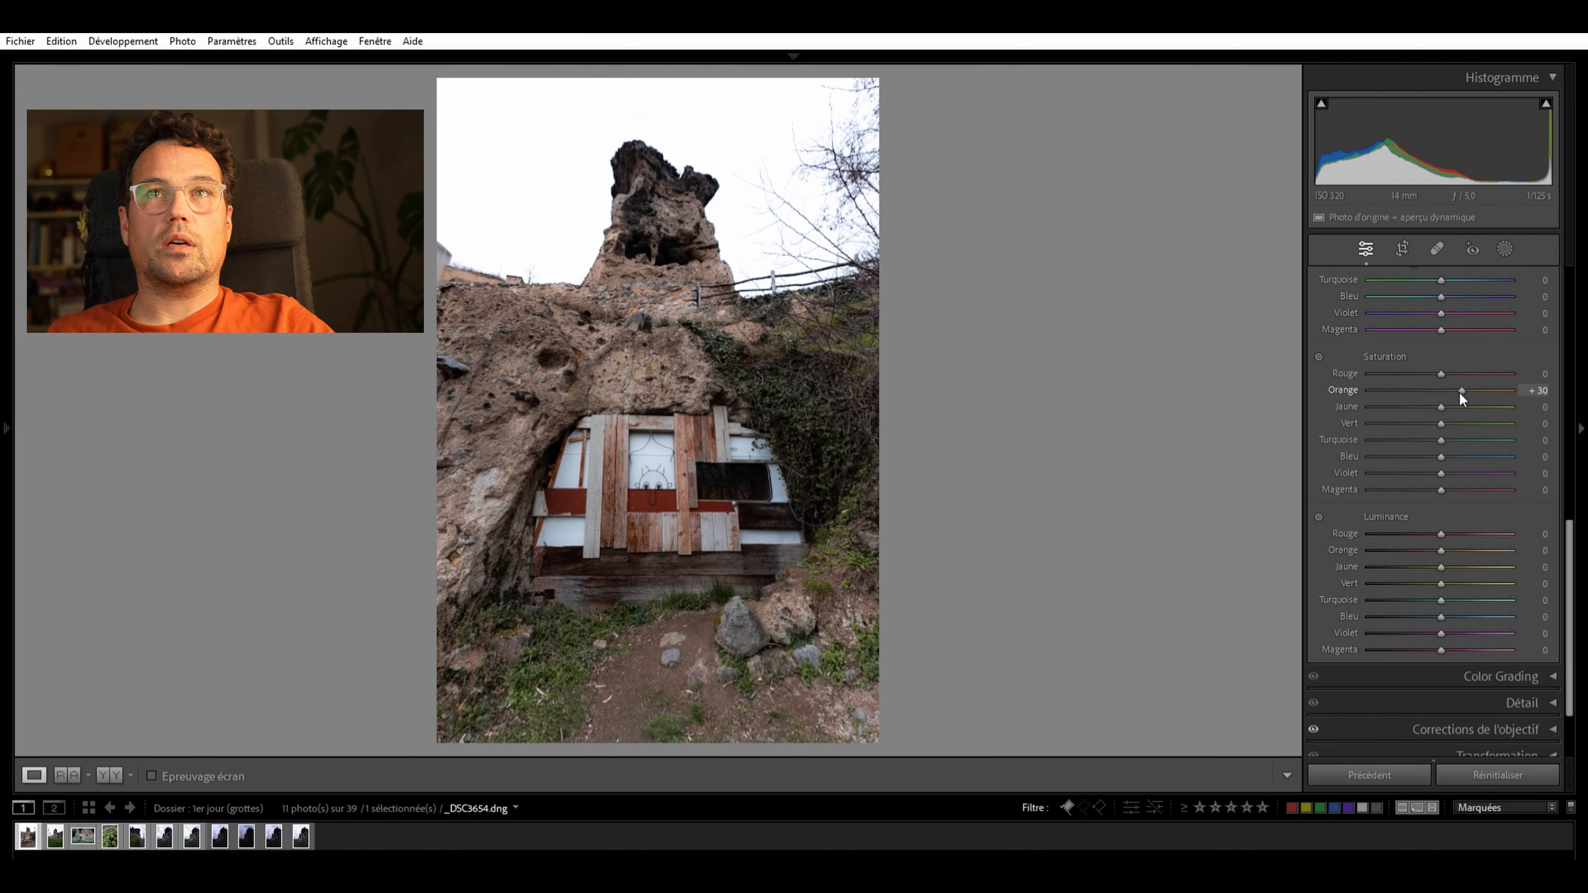
left_click_drag(1459, 392, 1462, 393)
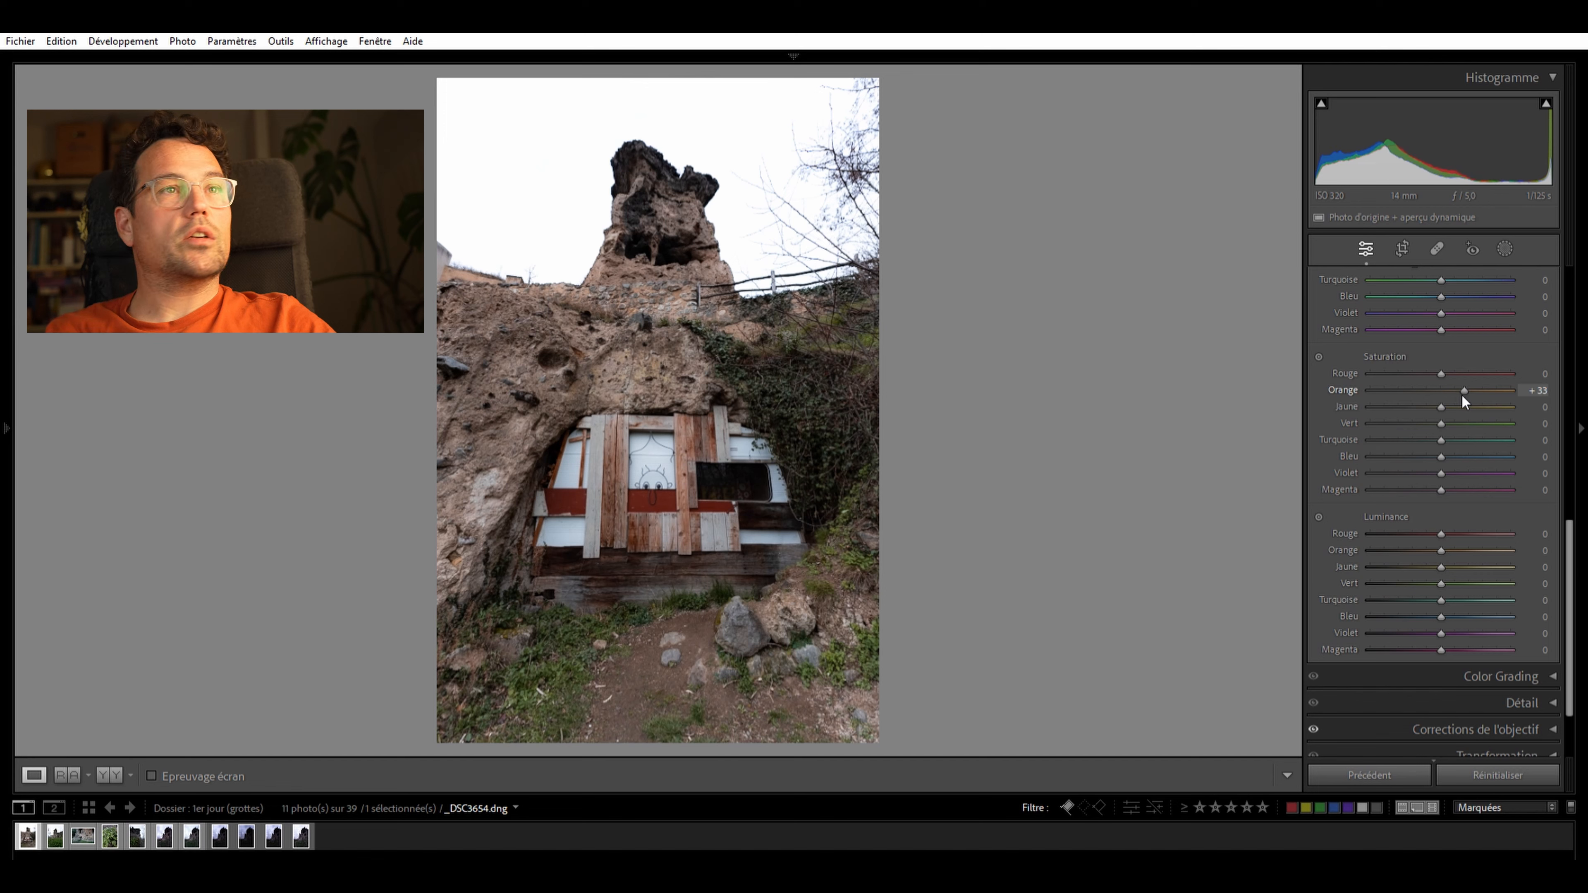
scroll(1509, 346, "up", 10)
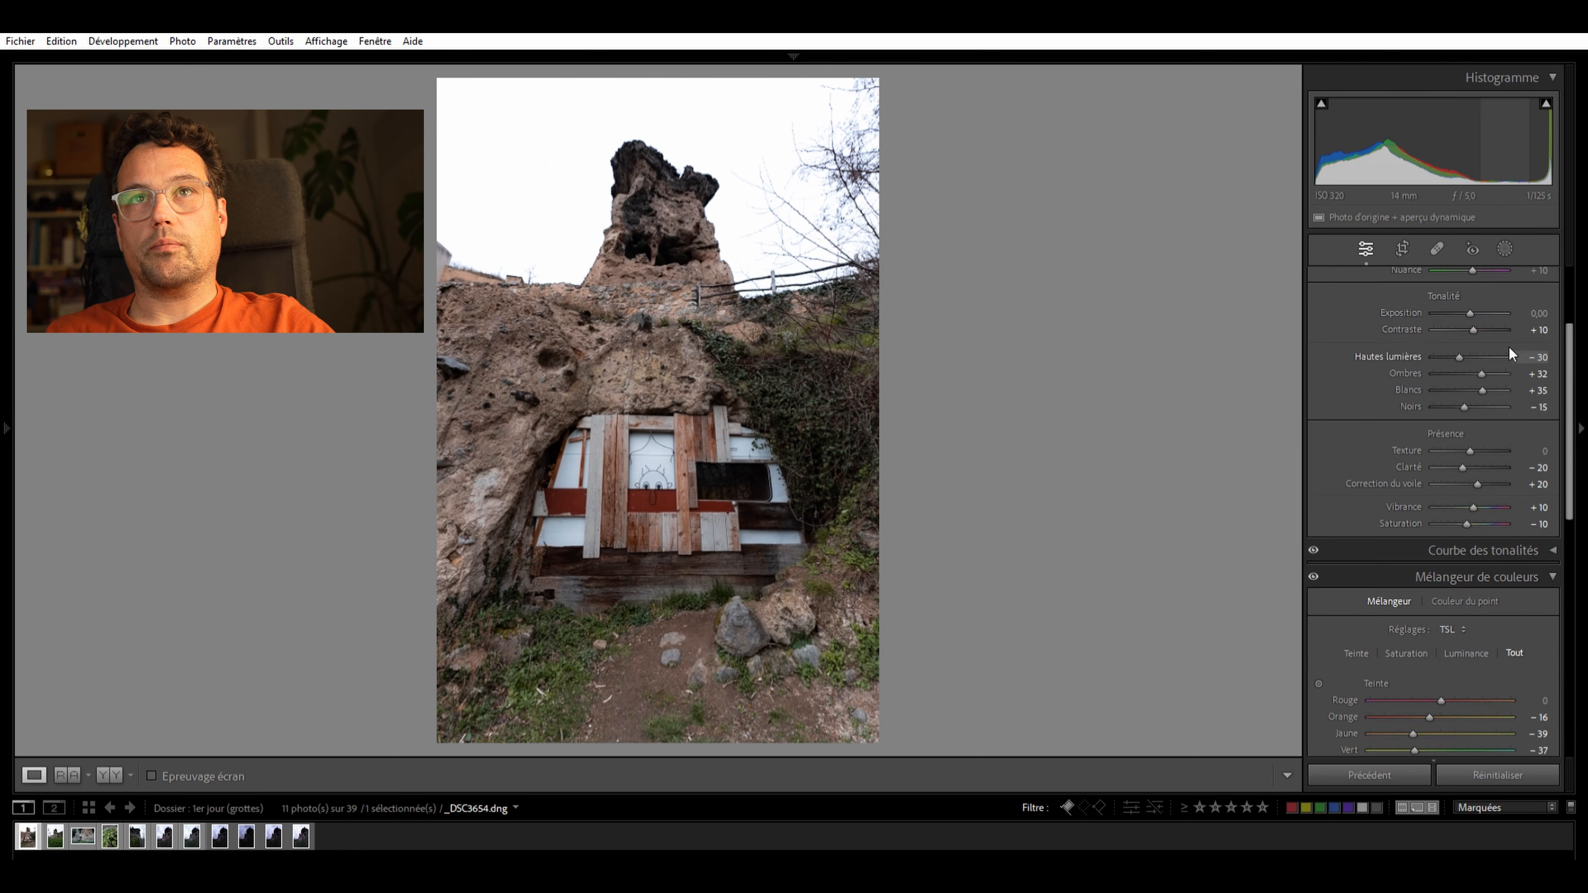
mouse_move(1457, 351)
left_mouse_down()
mouse_move(1478, 352)
mouse_move(1458, 352)
left_mouse_up()
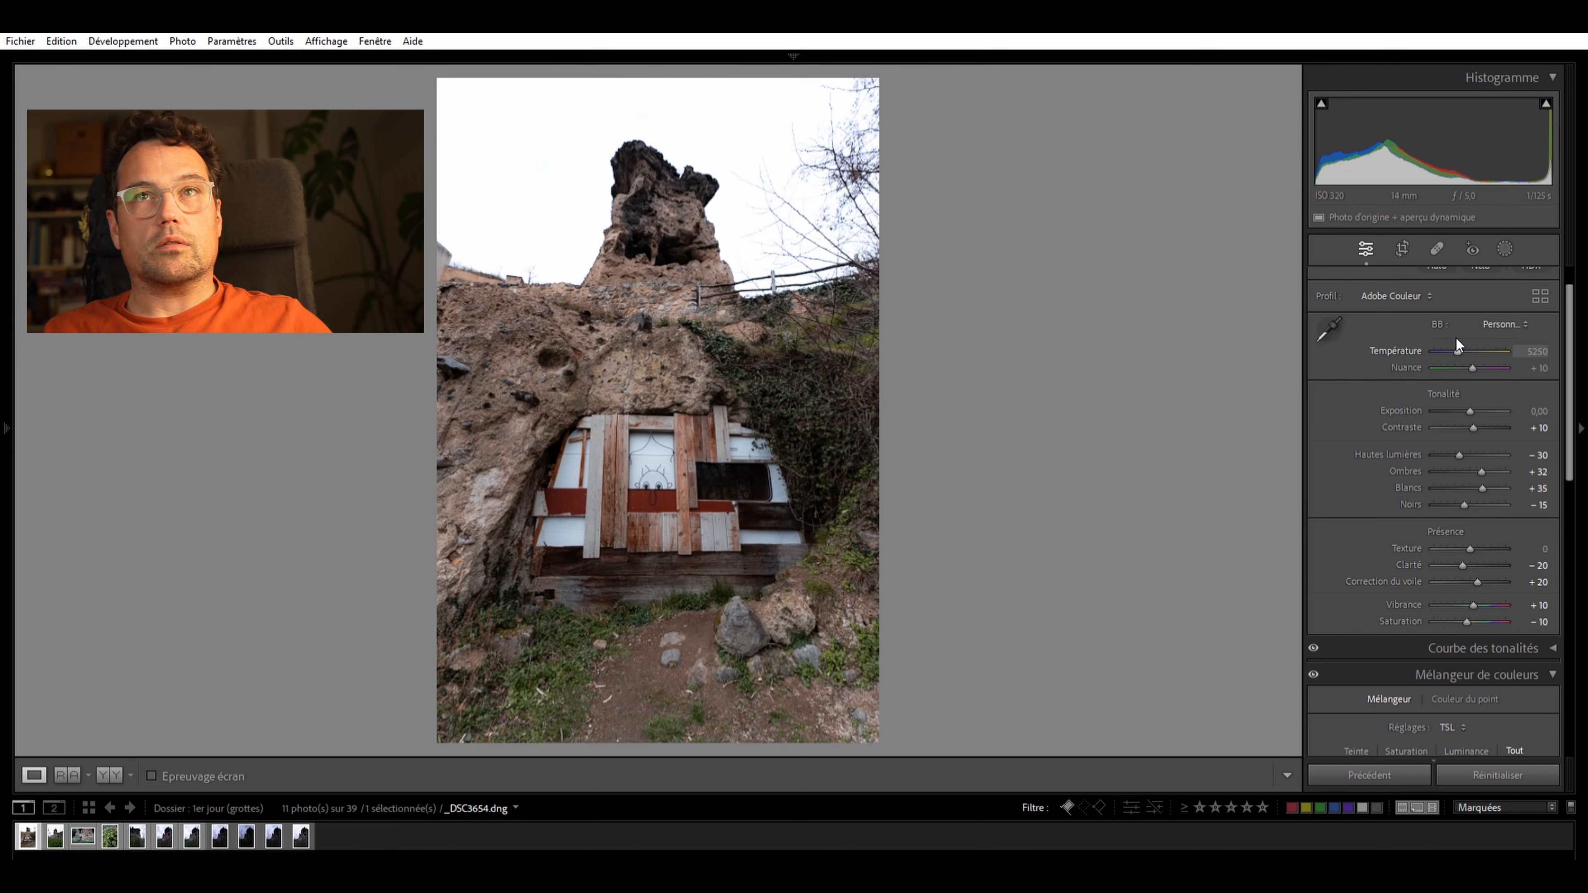
scroll(1488, 410, "down", 10)
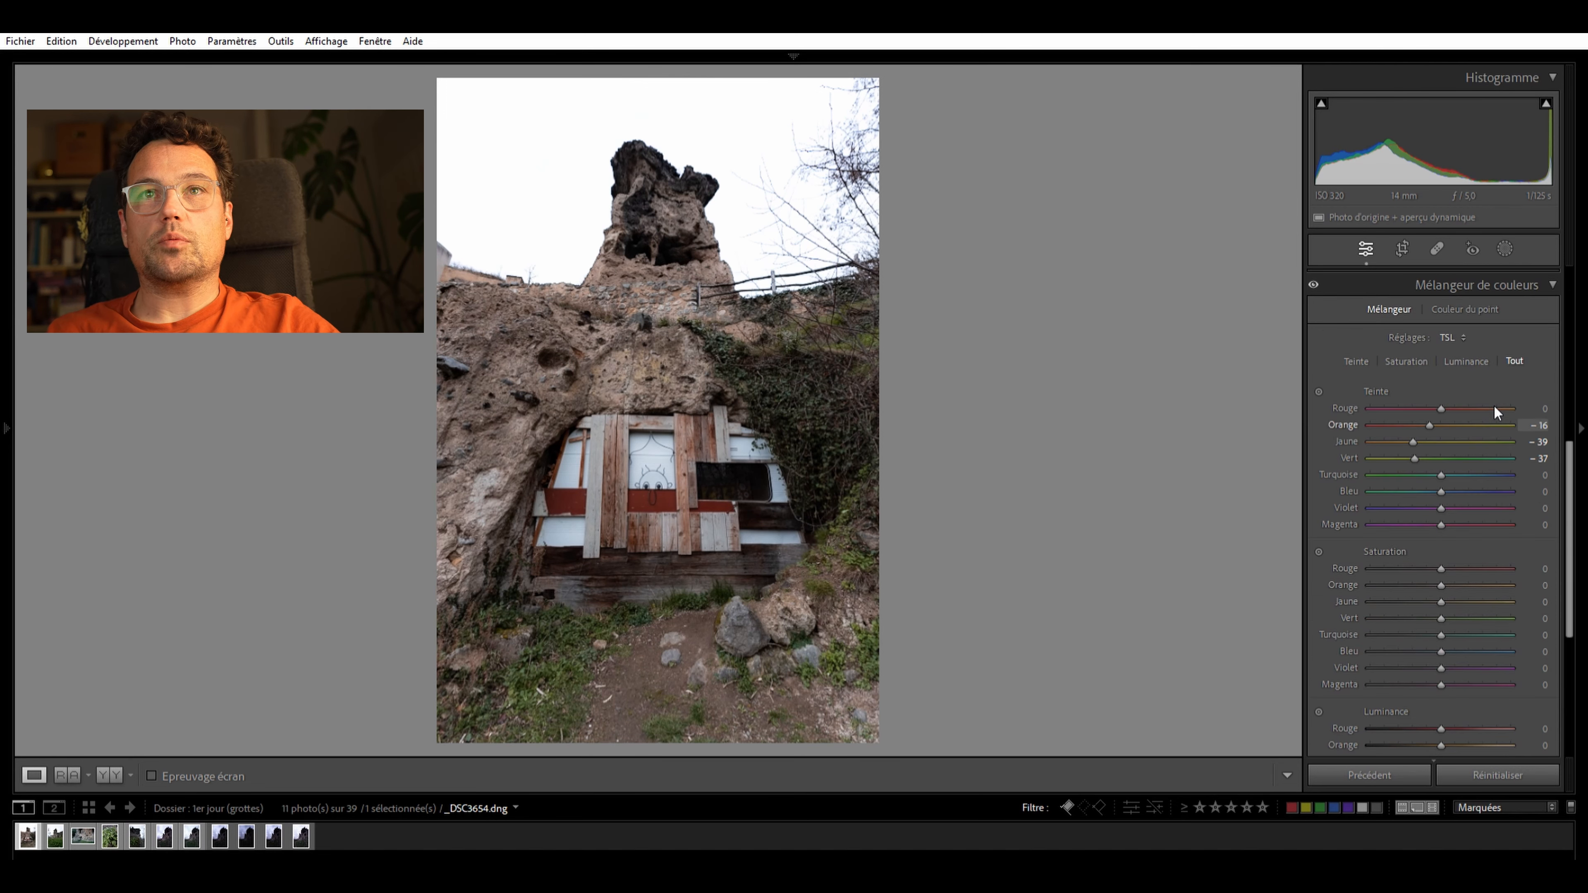
scroll(1463, 390, "up", 3)
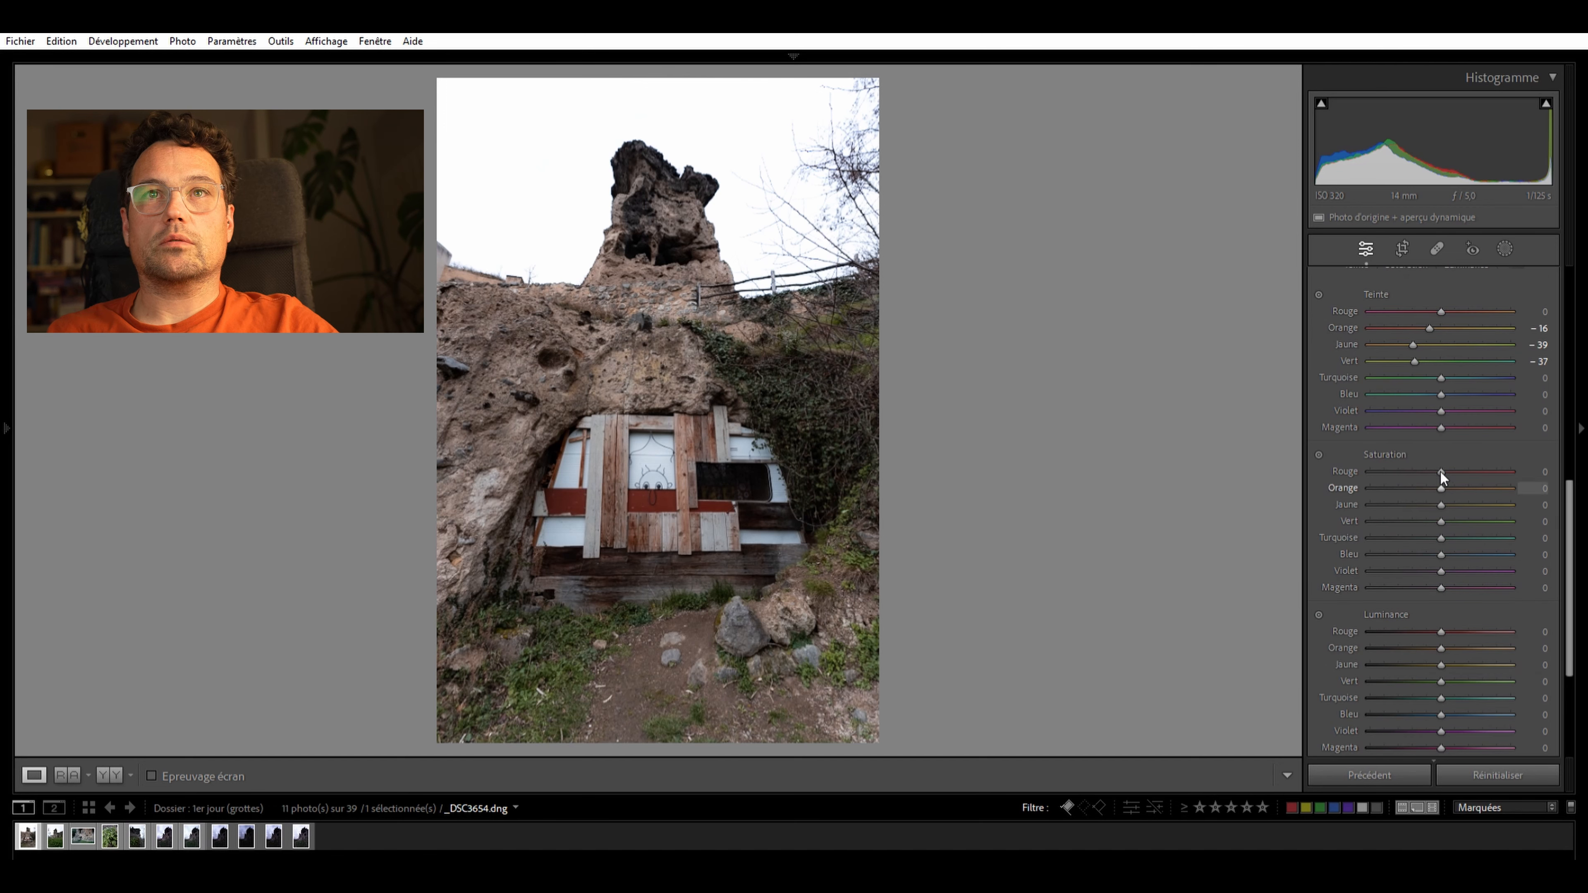
Set the orange saturation to +32 and the green saturation to -32, trying -53 and -18 for green first
mouse_move(1445, 487)
left_mouse_down()
mouse_move(1465, 488)
mouse_move(1419, 504)
mouse_move(1476, 506)
mouse_move(1420, 504)
mouse_move(1475, 516)
mouse_move(1459, 511)
left_mouse_up()
double_click(1461, 503)
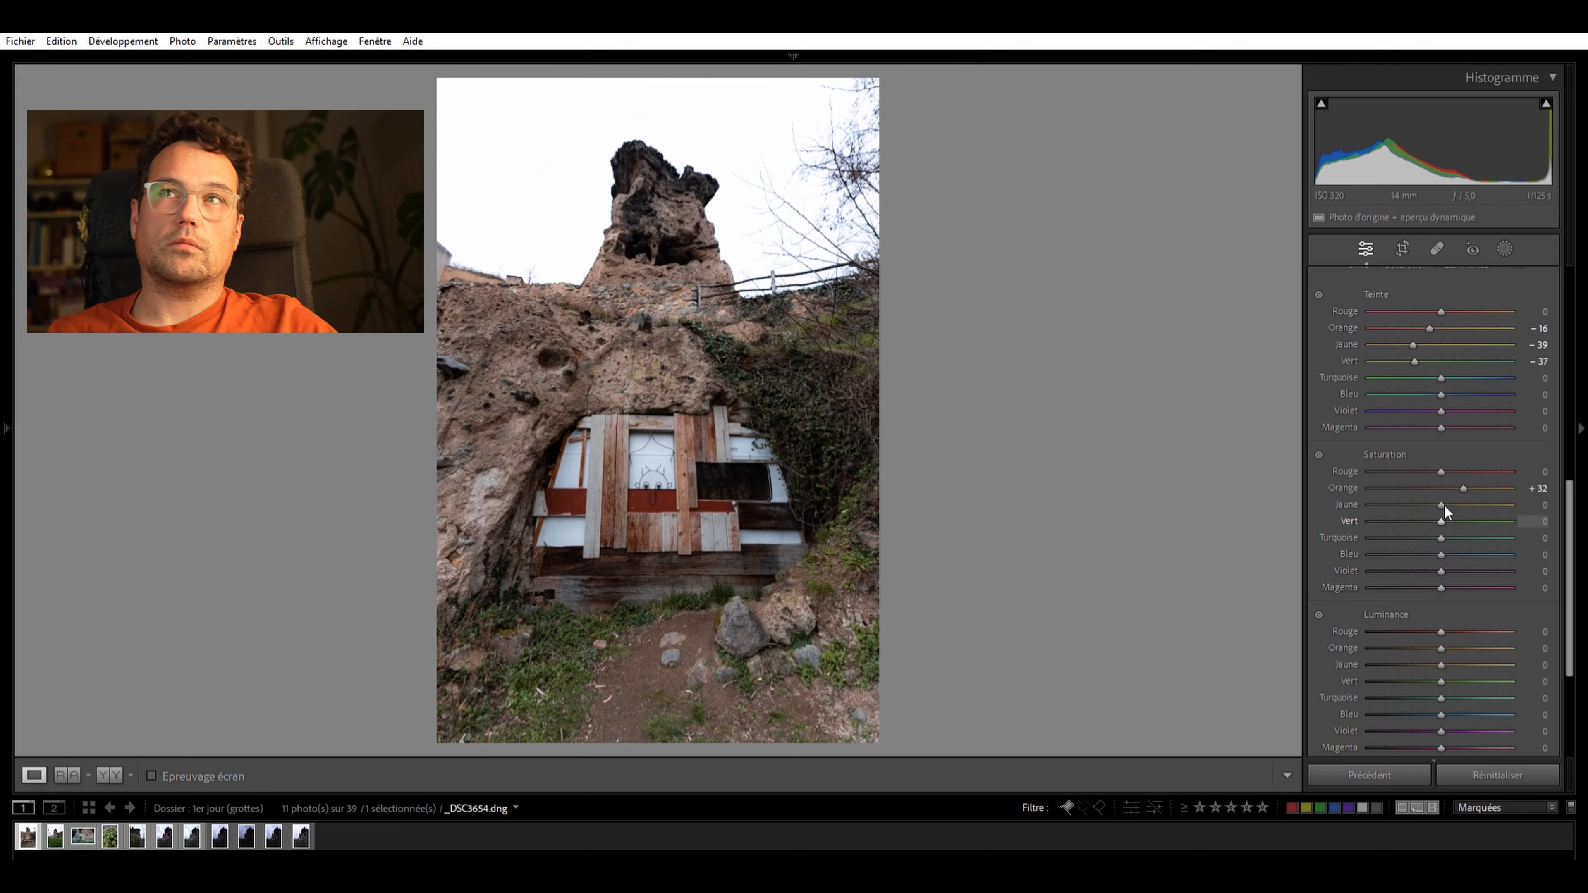
left_click_drag(1442, 511, 1403, 519)
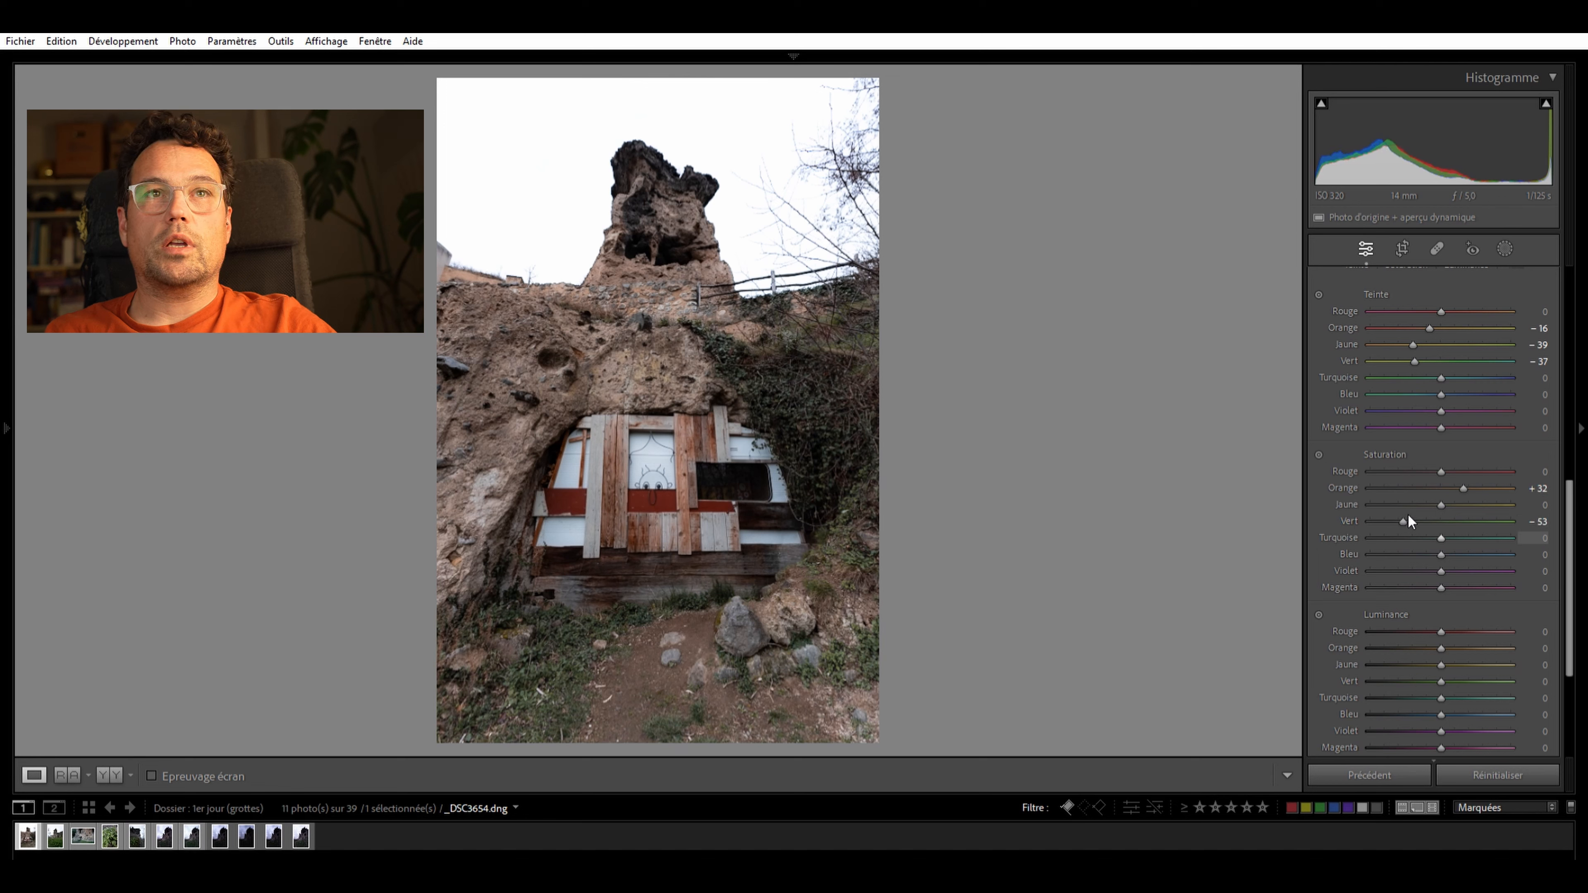
double_click(1403, 520)
scroll(1421, 476, "down", 3)
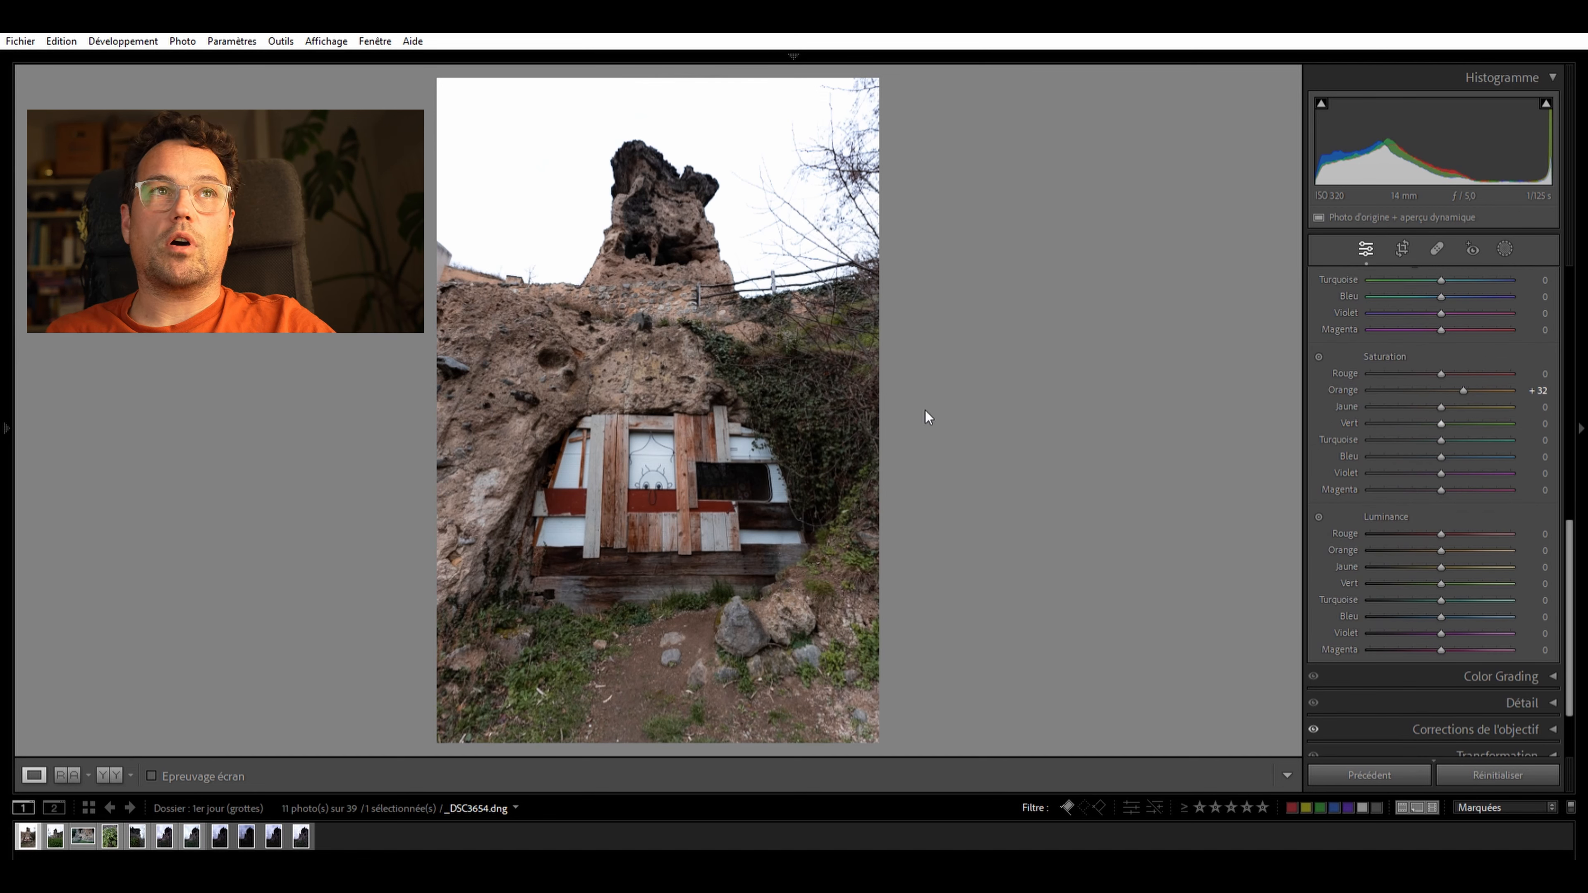
left_click_drag(1438, 425, 1425, 417)
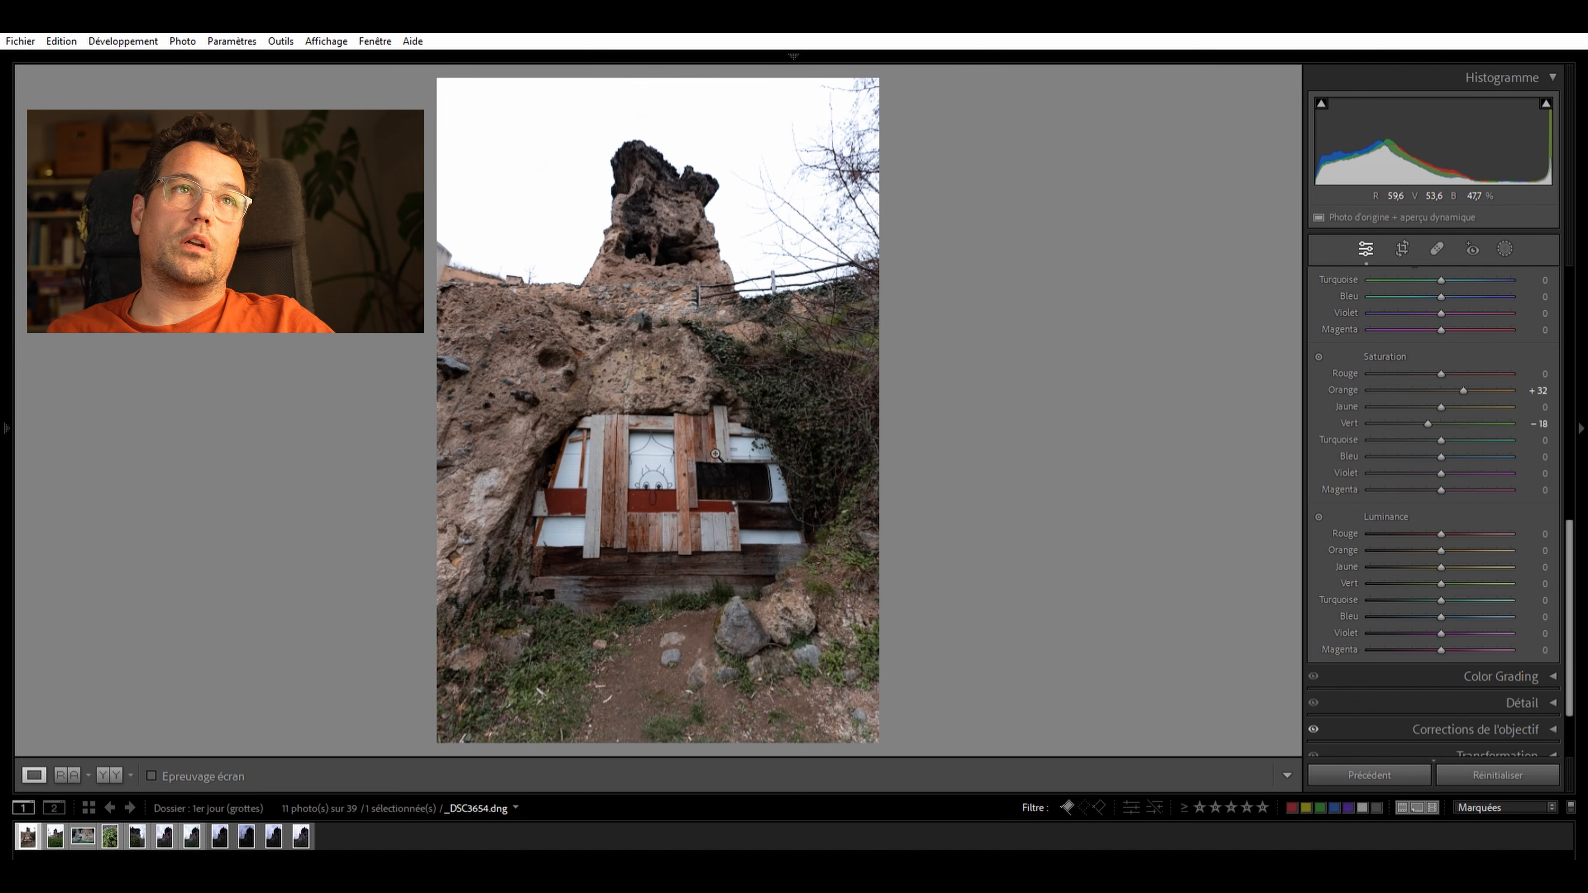
mouse_move(1428, 423)
left_mouse_down()
mouse_move(1440, 413)
mouse_move(1415, 428)
left_mouse_up()
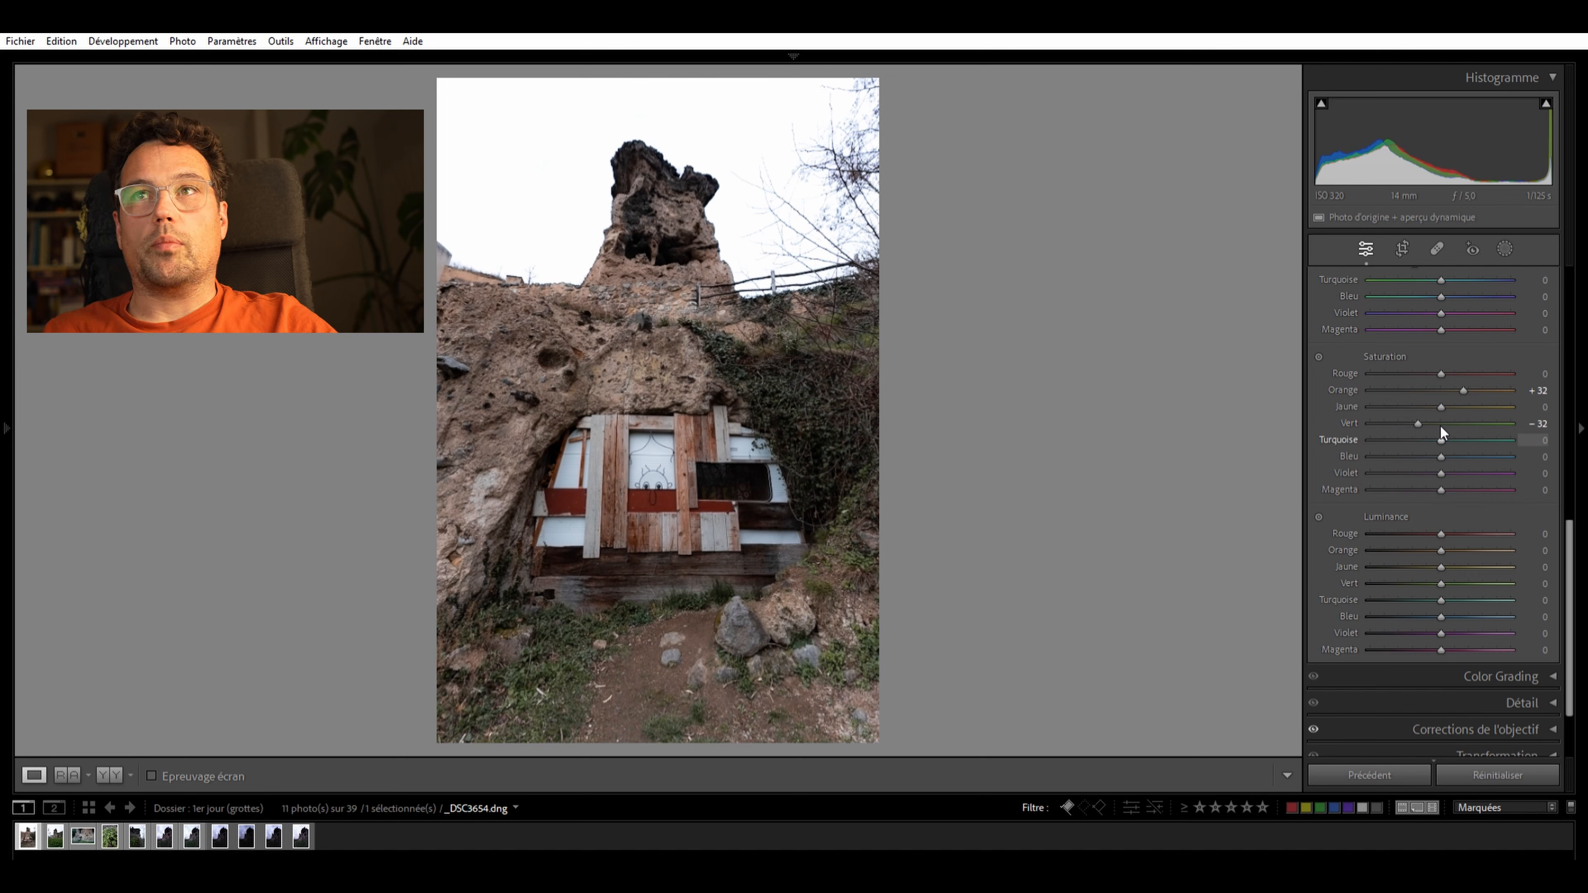
Set the luminance of red to +17, orange to +22, yellow to -36 and green to -18
scroll(1438, 469, "down", 3)
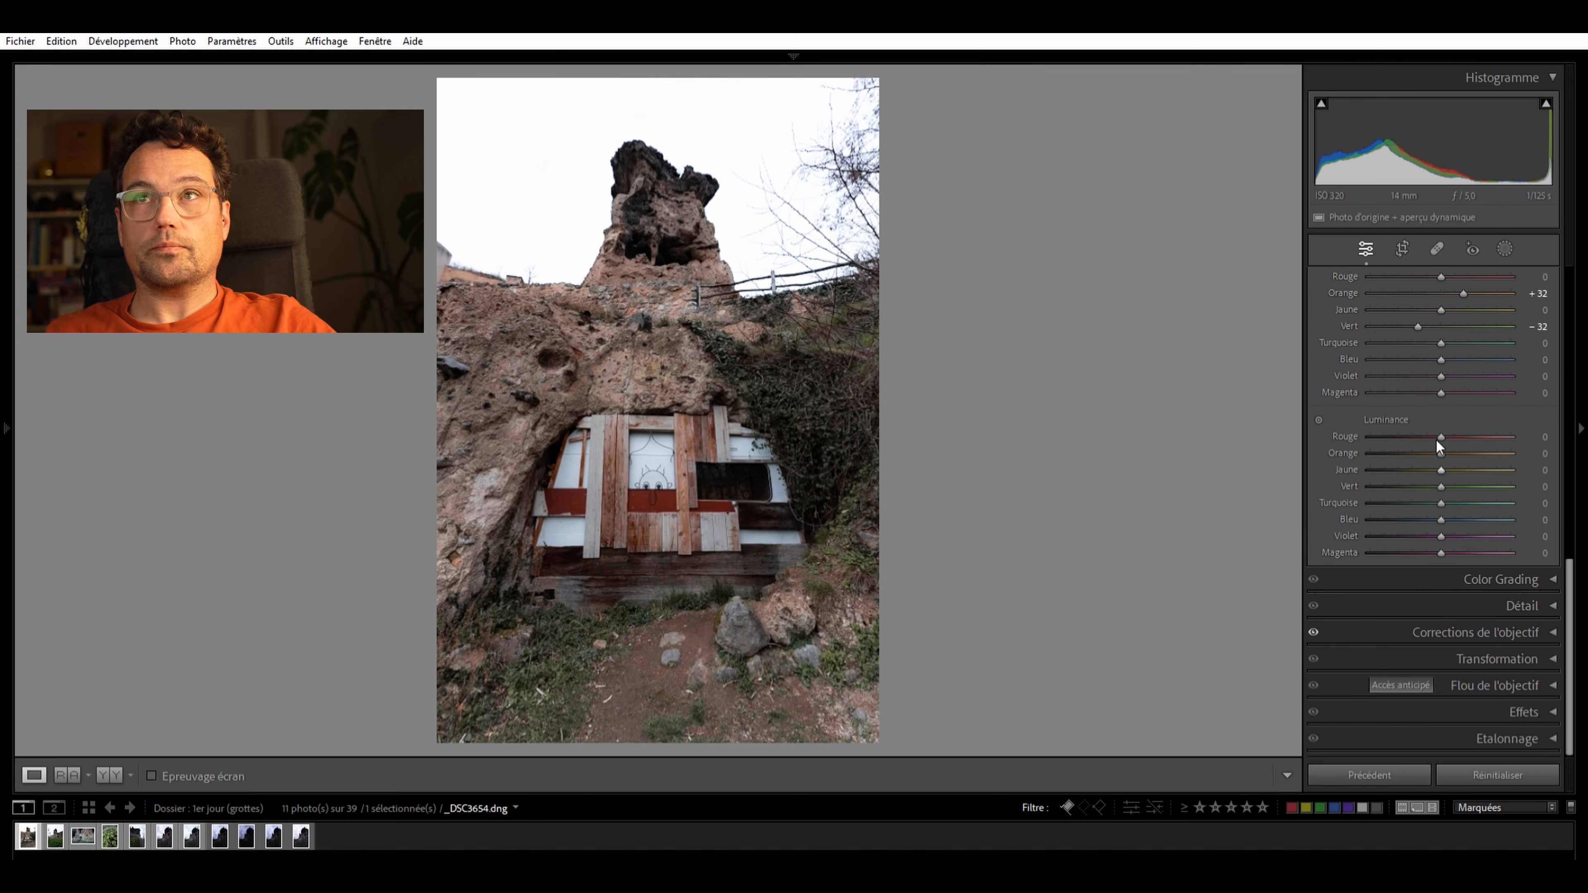
left_click_drag(1442, 442, 1448, 447)
double_click(1448, 446)
left_click_drag(1442, 436, 1416, 482)
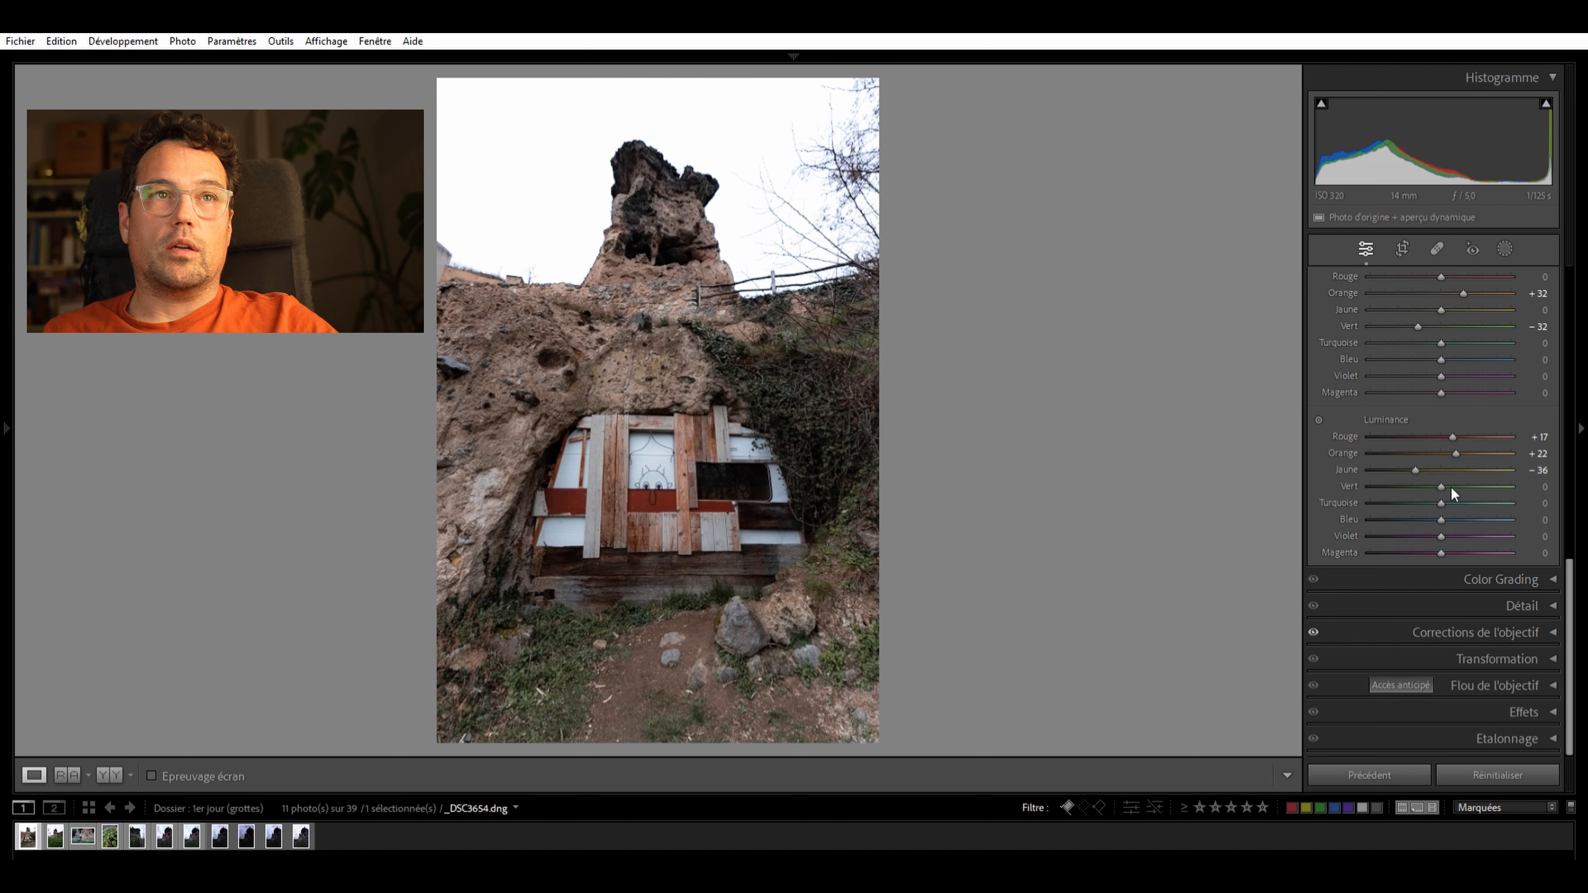
mouse_move(1441, 486)
left_mouse_down()
mouse_move(1398, 486)
mouse_move(1430, 503)
left_mouse_up()
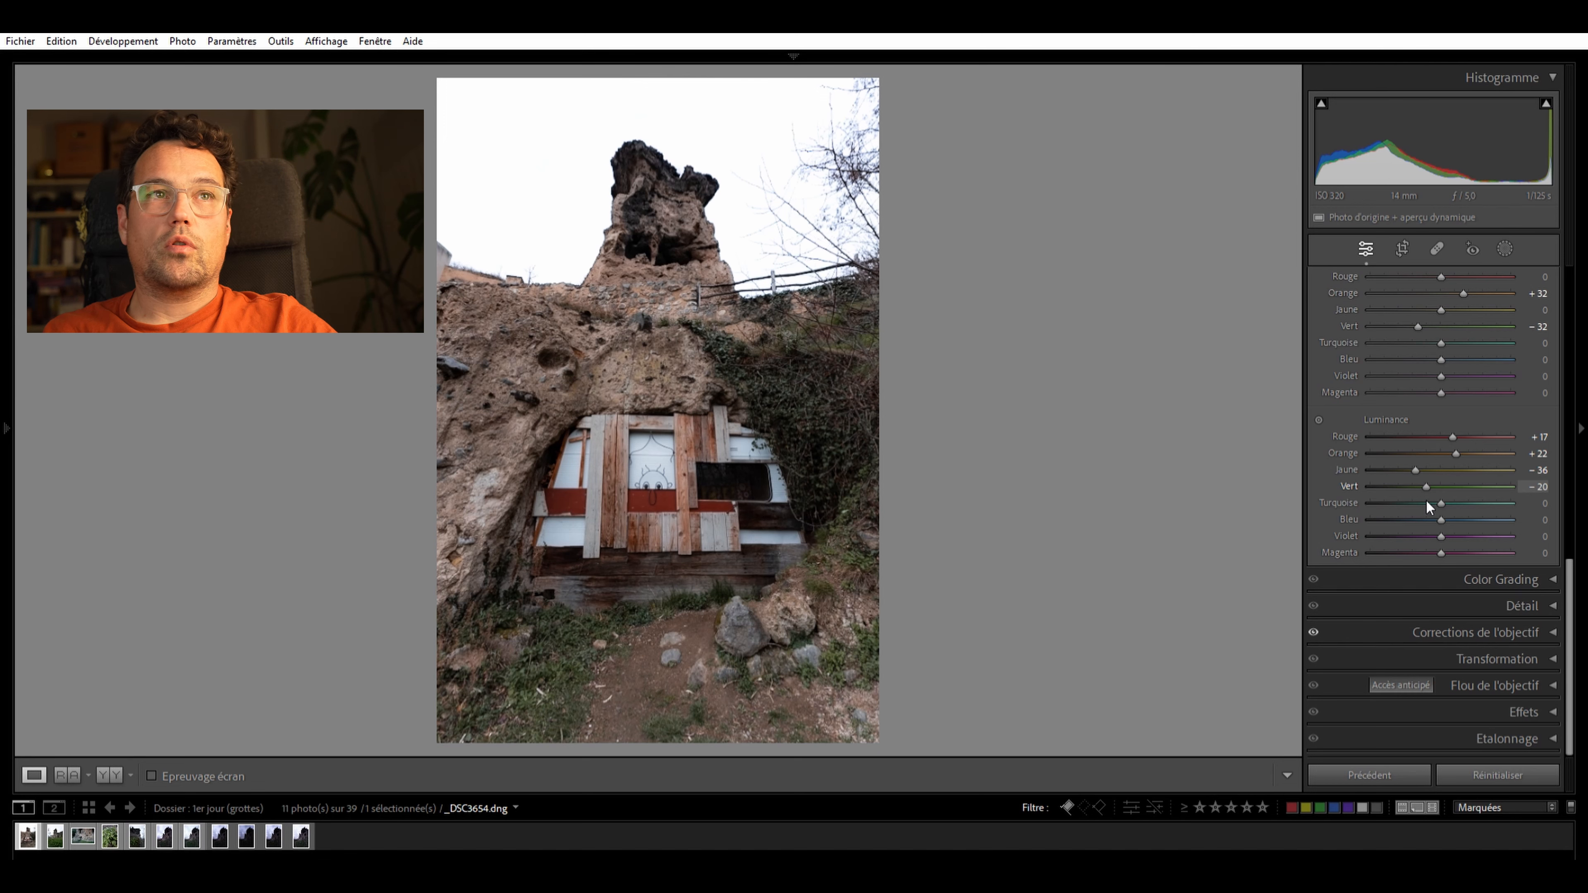
left_click_drag(1431, 502, 1428, 502)
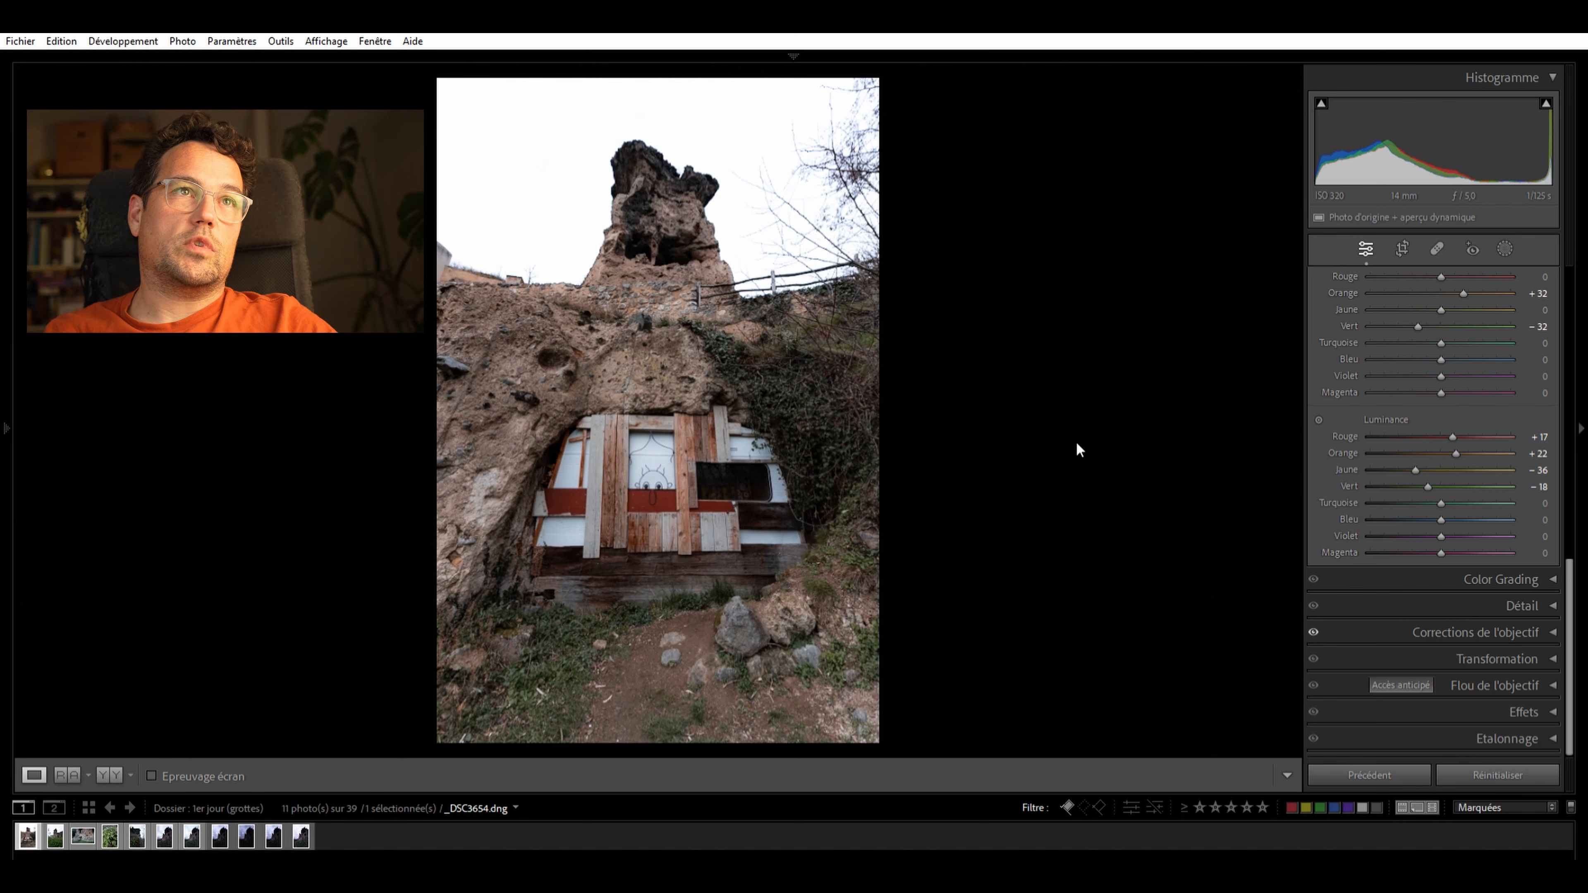
Preview the photo against a white workspace background and restore the medium grey background
right_click(1077, 443)
left_click(1080, 460)
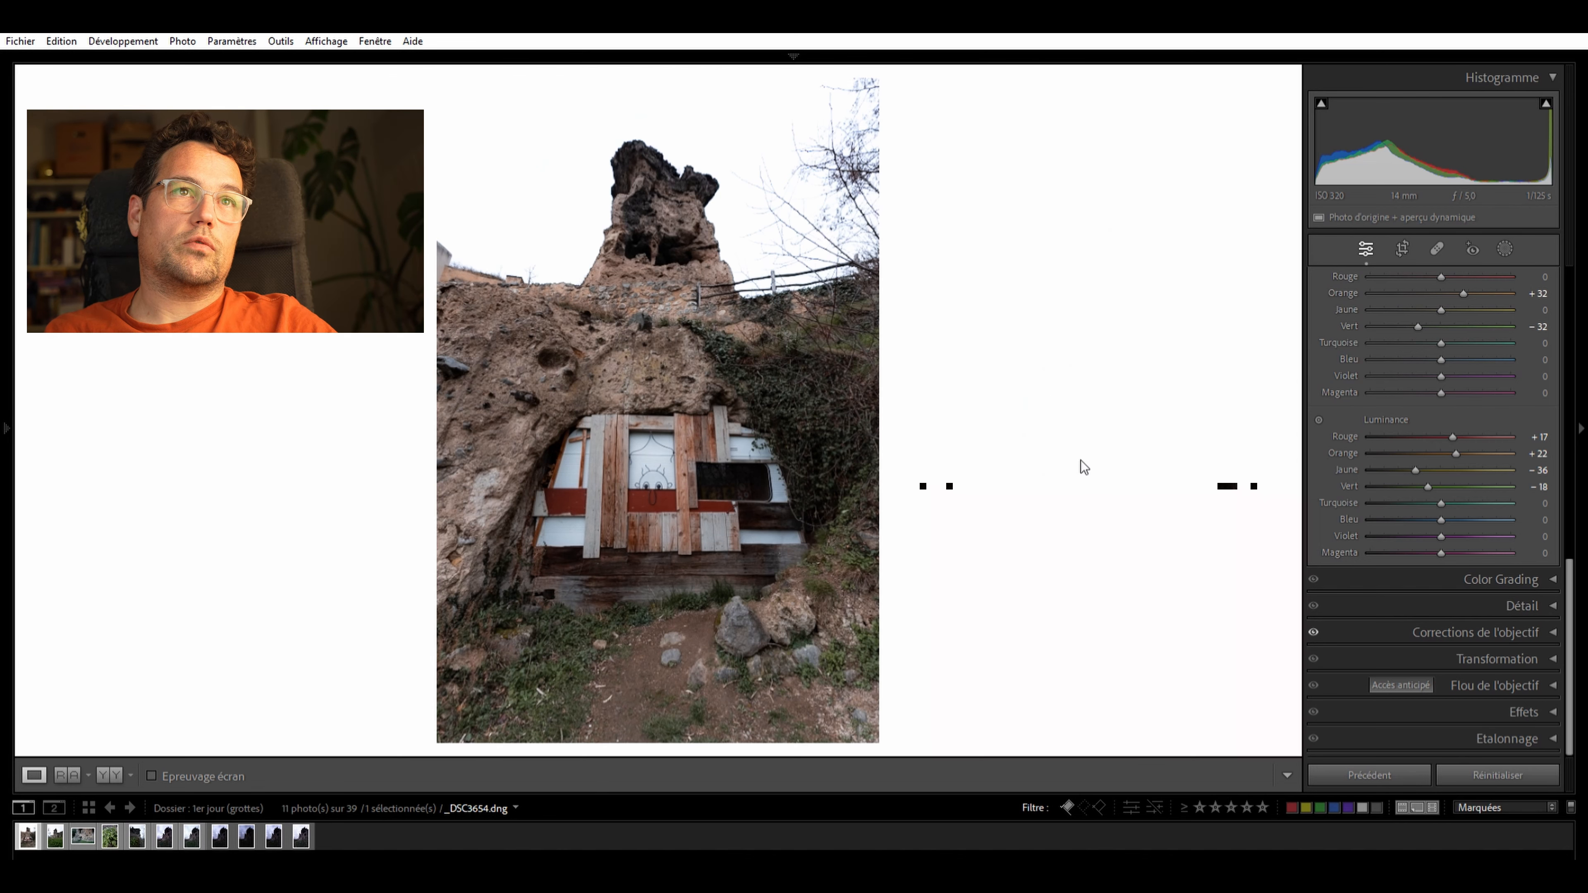
left_click(1117, 465)
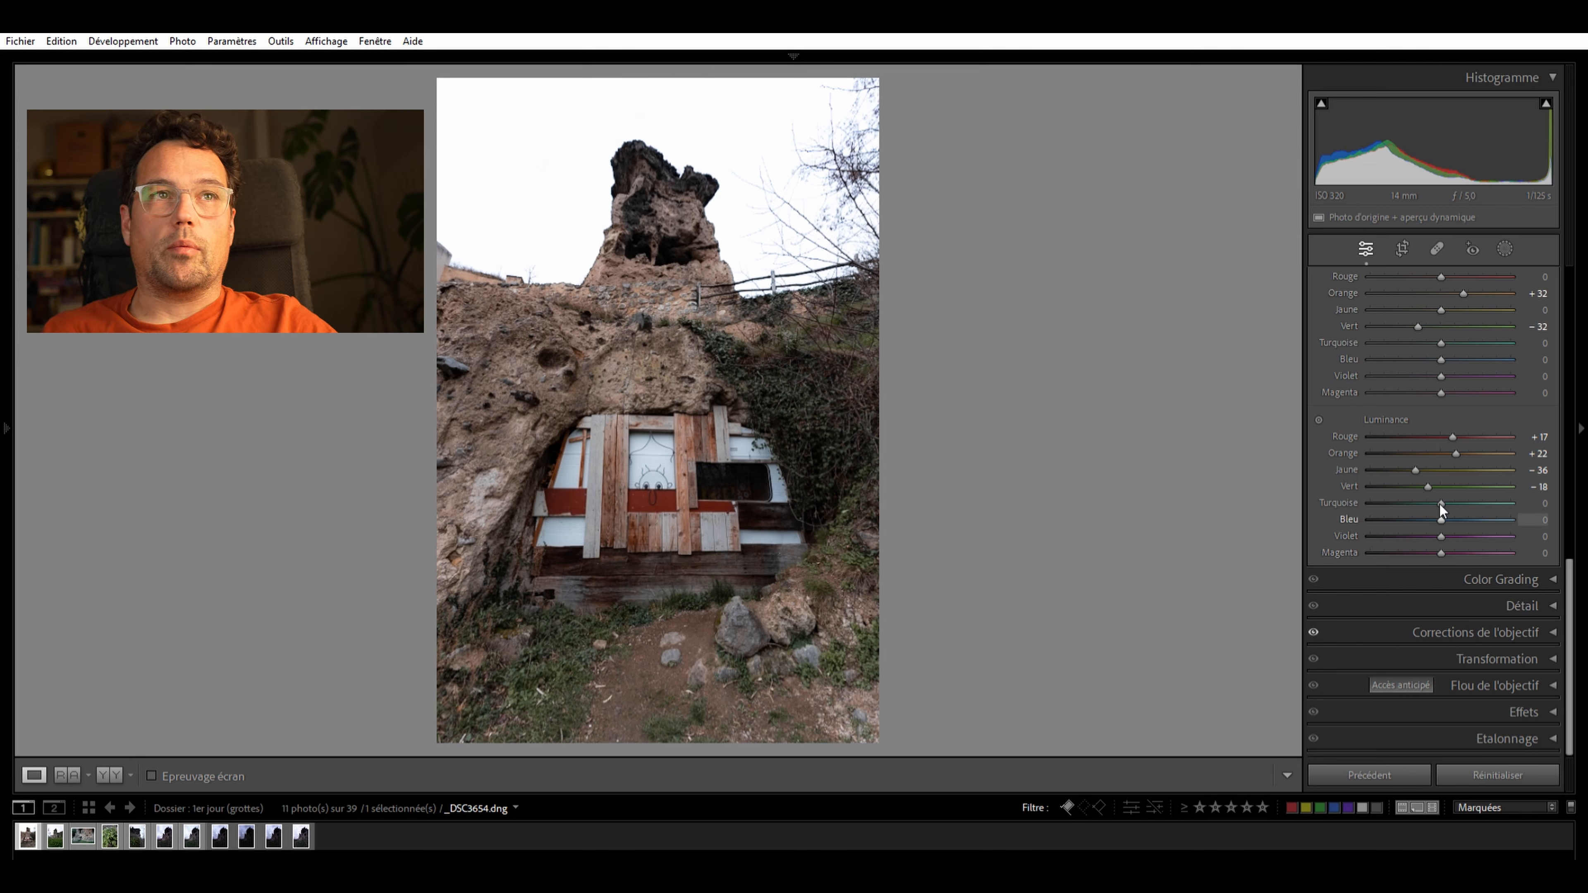
Try different blue luminance values, including +6, and reset the blue luminance to 0
left_click_drag(1398, 507, 1443, 525)
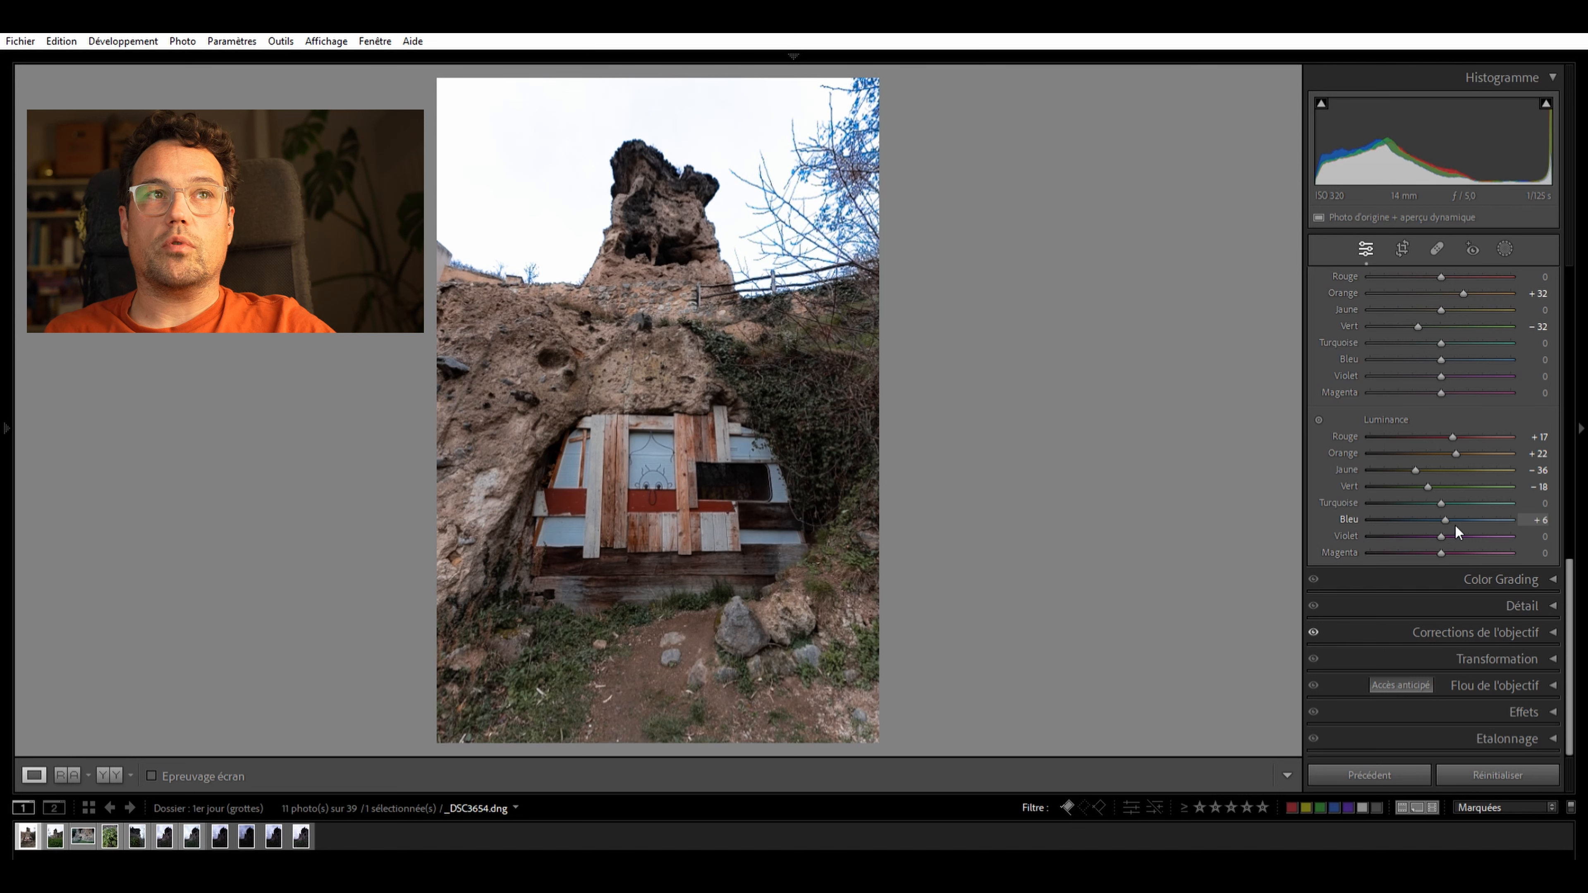
double_click(1442, 522)
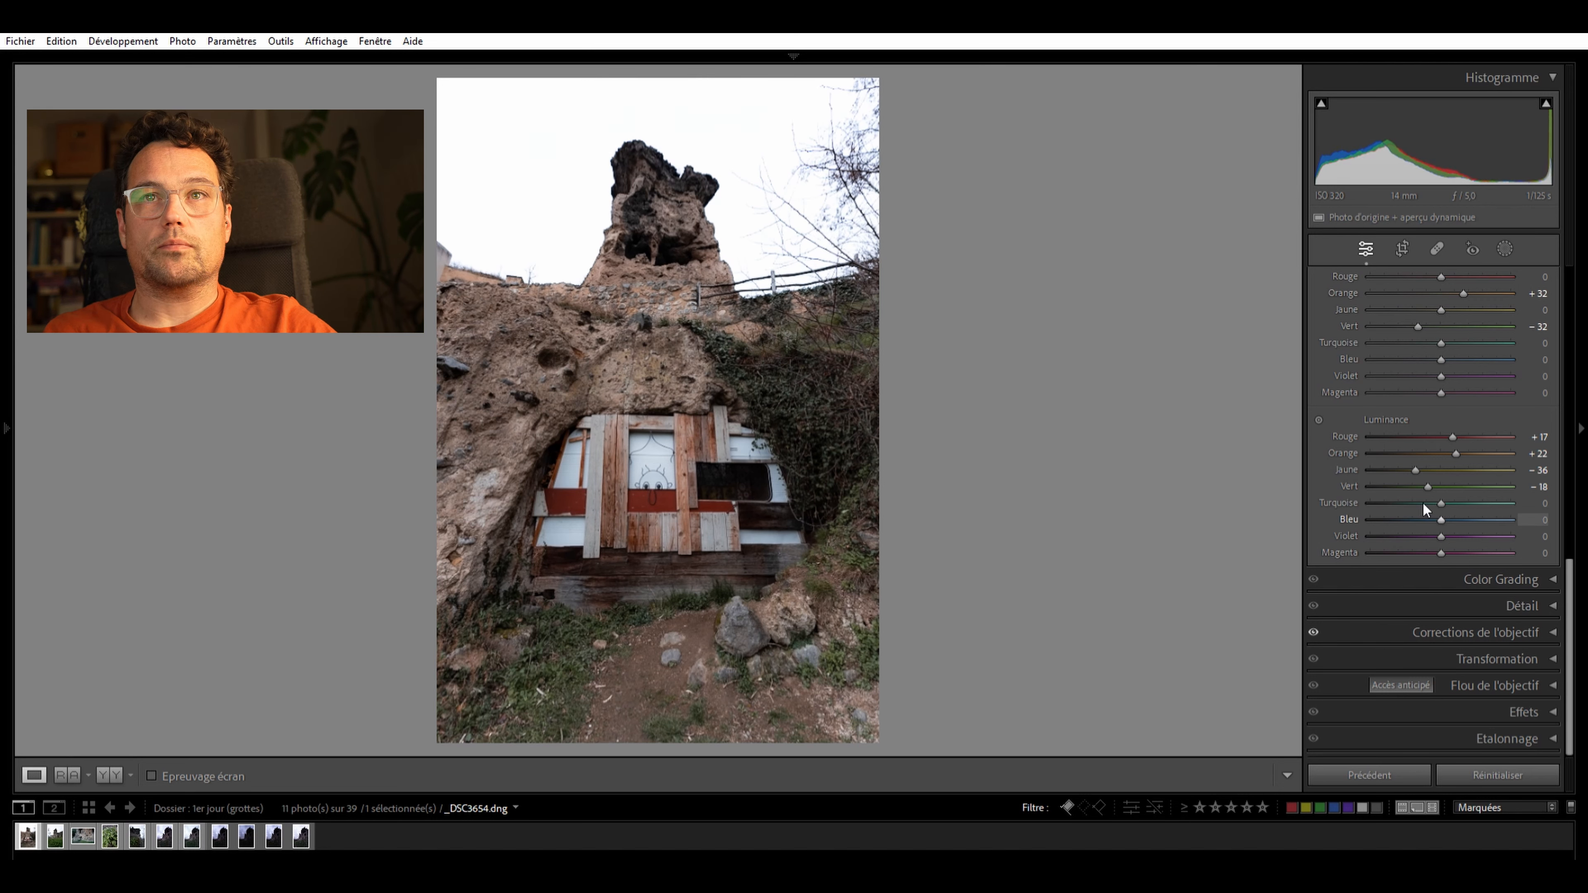
Tint the midtones subtly orange, the shadows blue (hue 202, saturation 5) and the highlights yellow-orange with Color Grading
scroll(1417, 329, "up", 5)
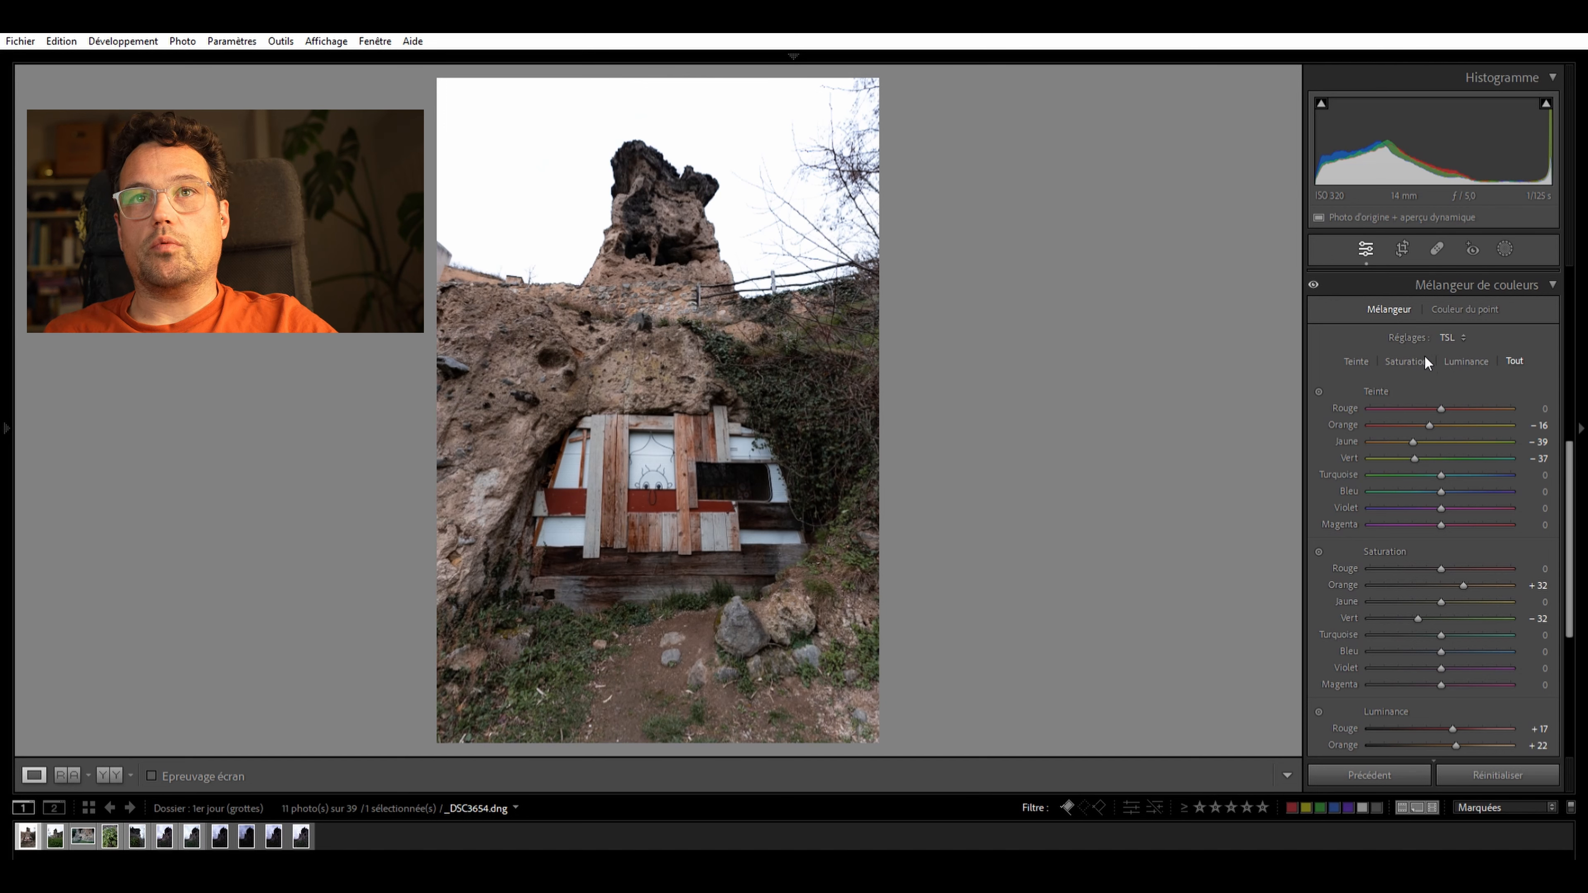
scroll(1479, 326, "down", 8)
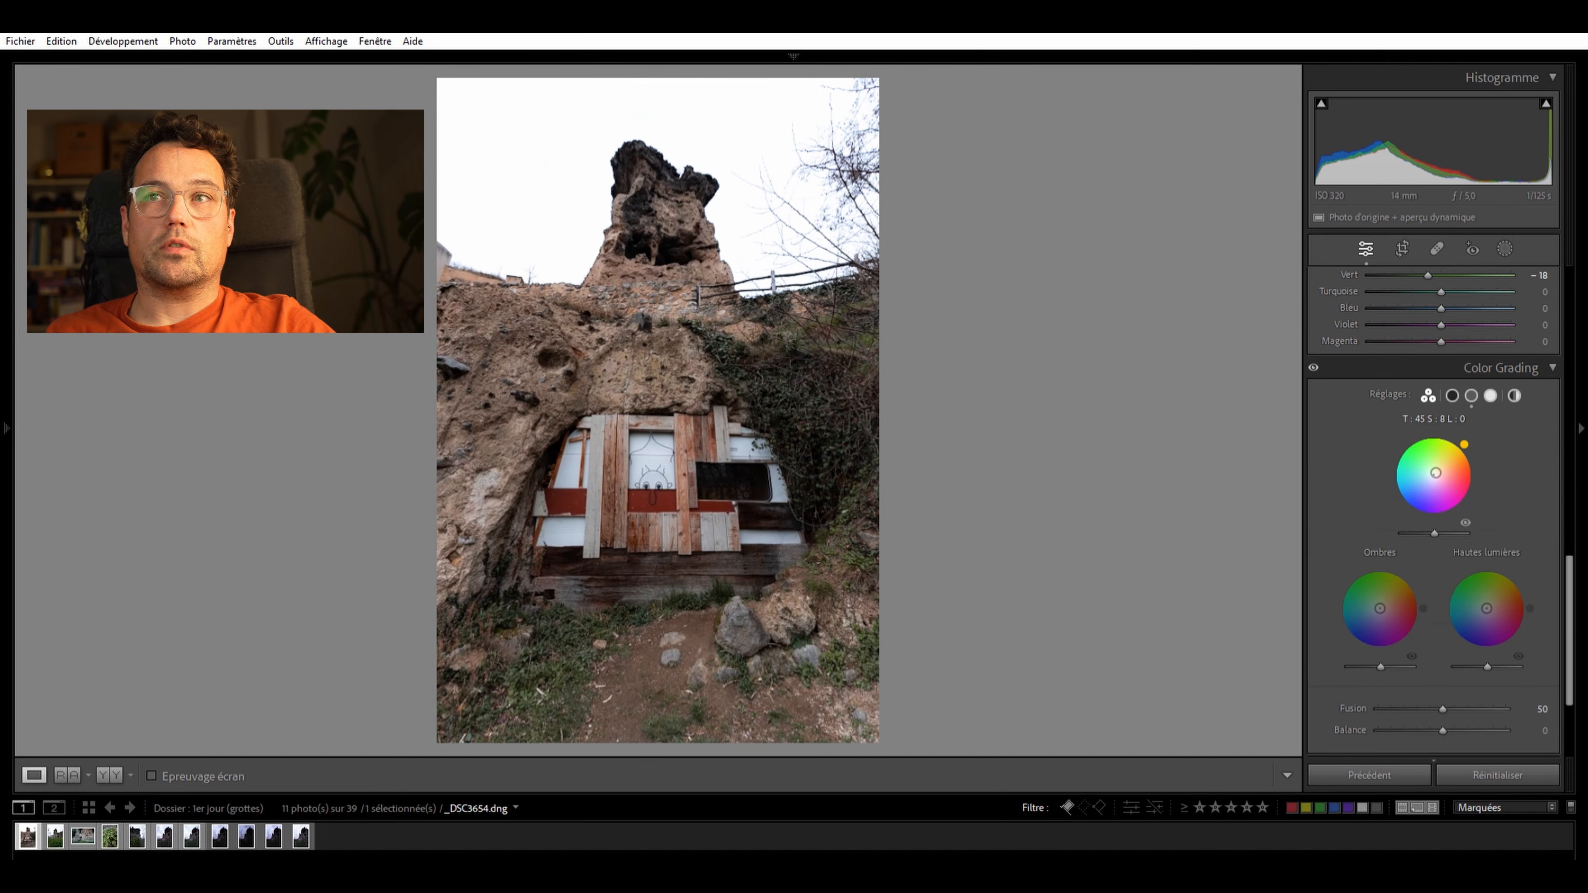
mouse_move(1437, 473)
left_mouse_down()
mouse_move(1469, 449)
mouse_move(1433, 475)
left_mouse_up()
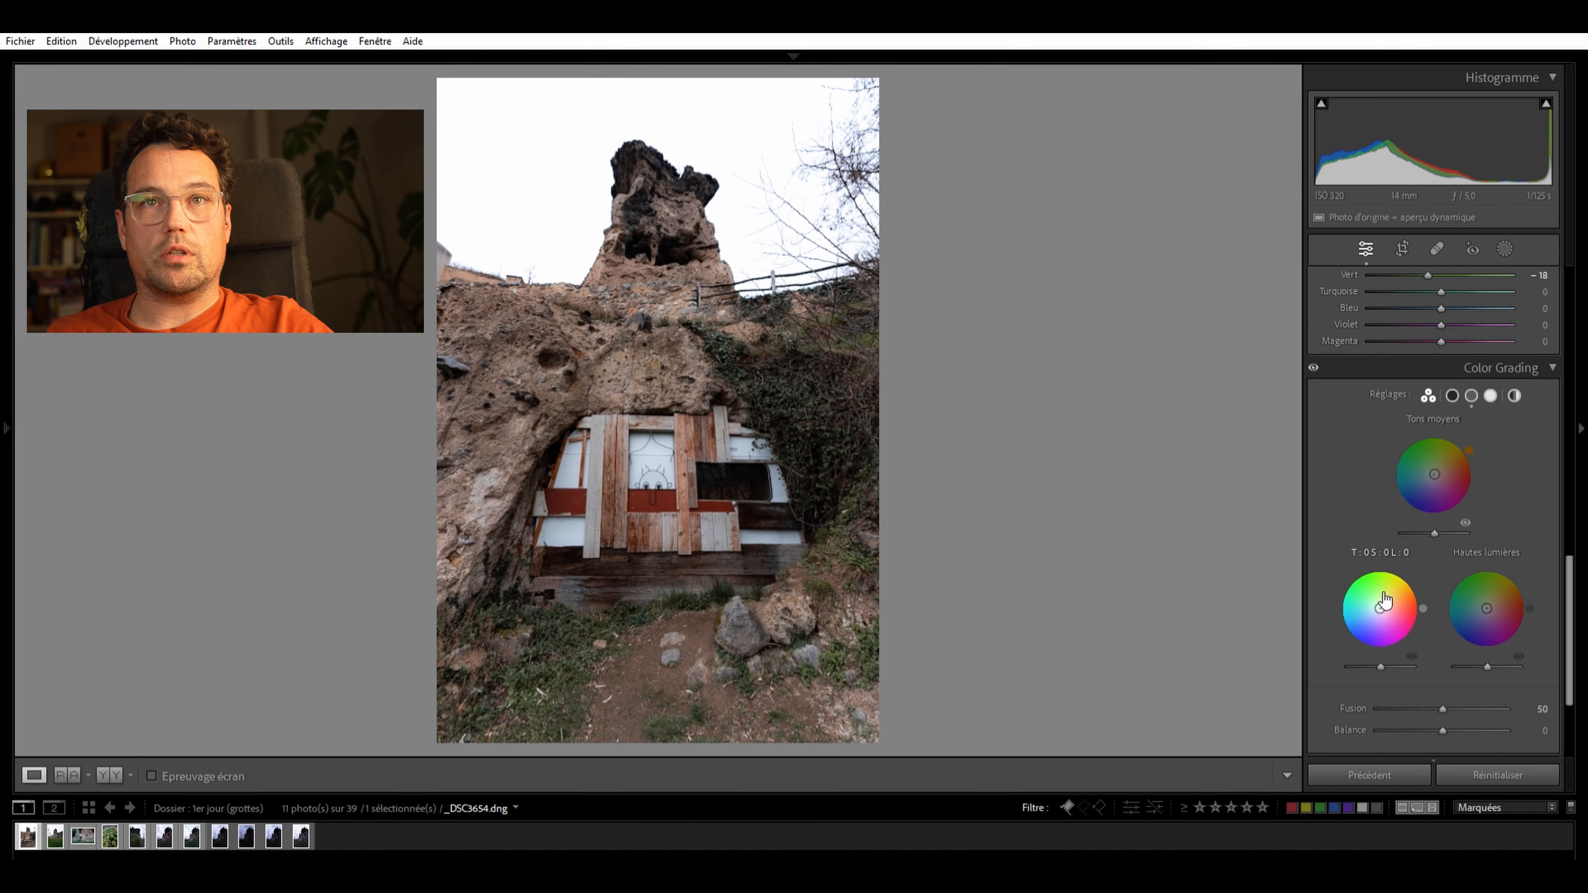
scroll(1559, 605, "down", 3)
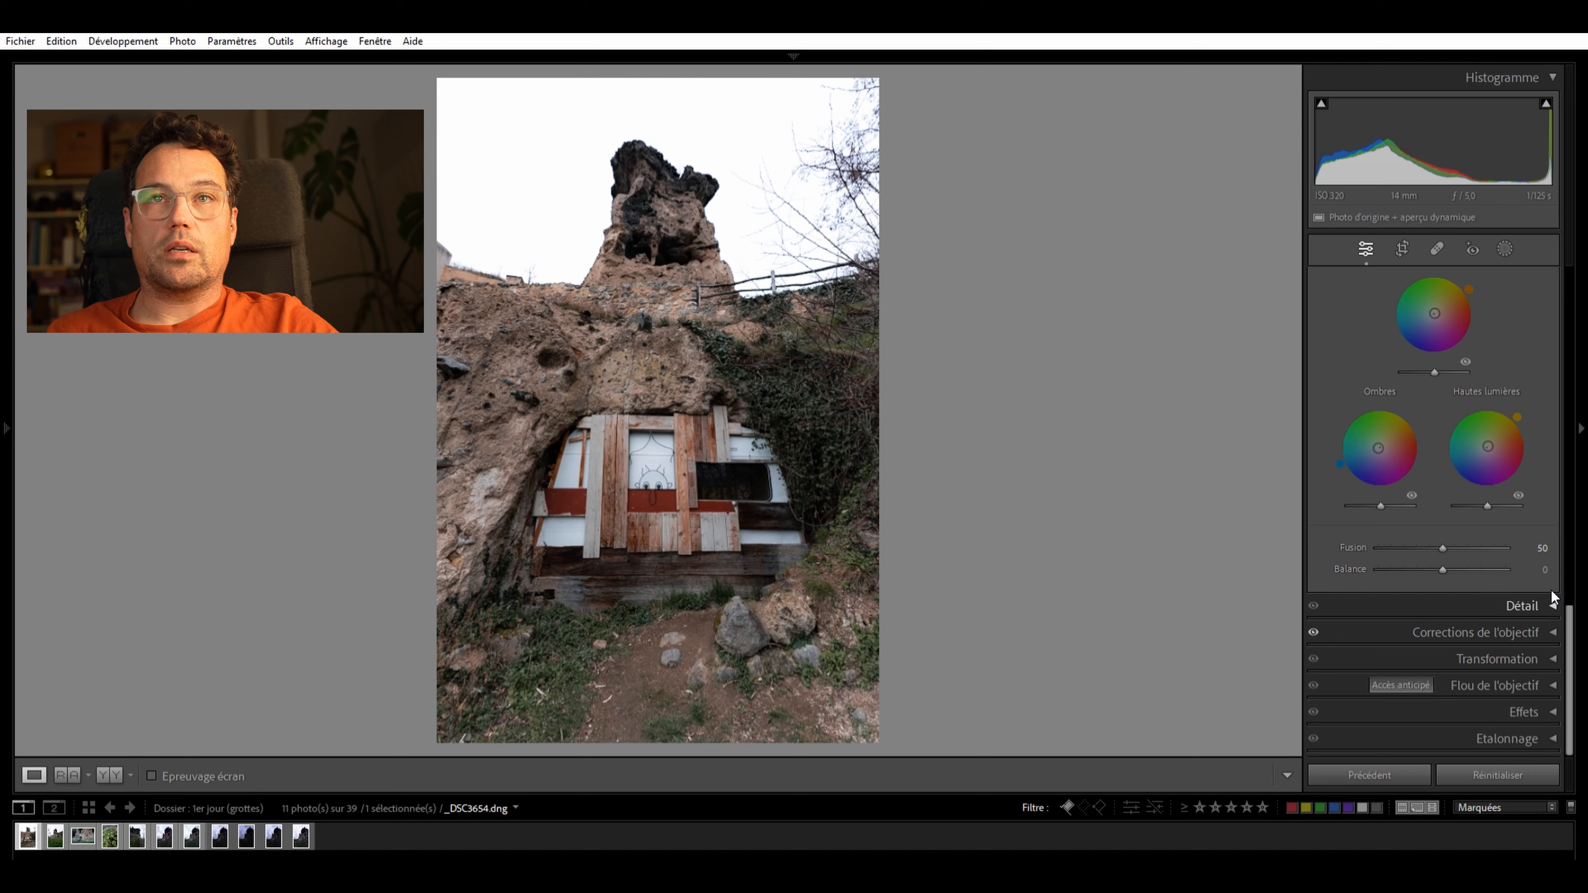
Set the sharpening masking to 81 in the Detail settings, after inspecting the boarded caravan close up
left_click(1550, 594)
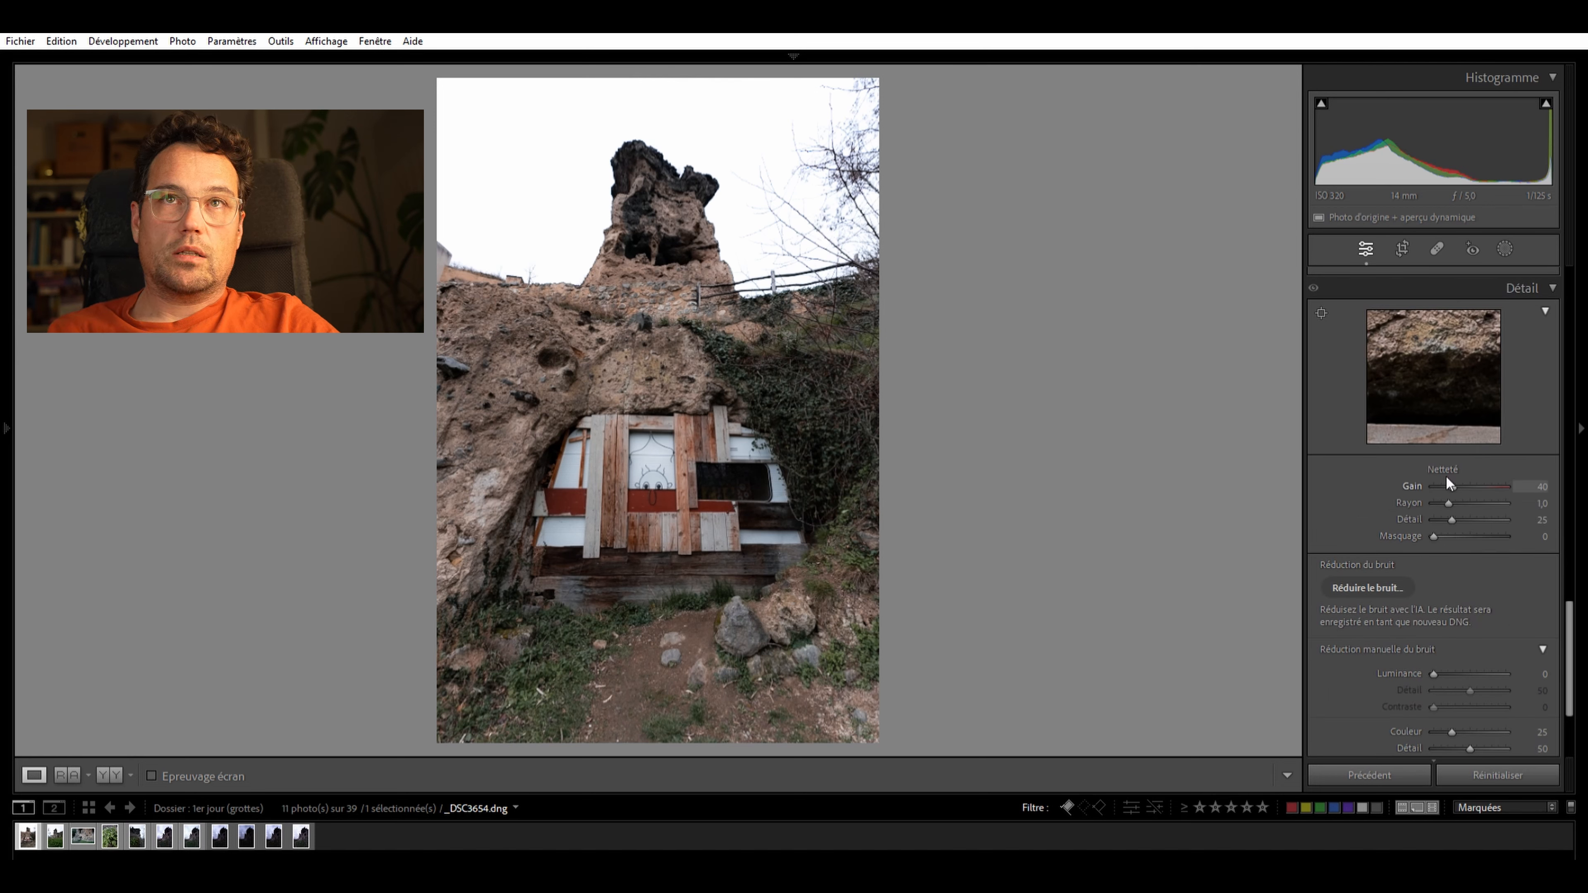
left_click_drag(1435, 343, 1440, 436)
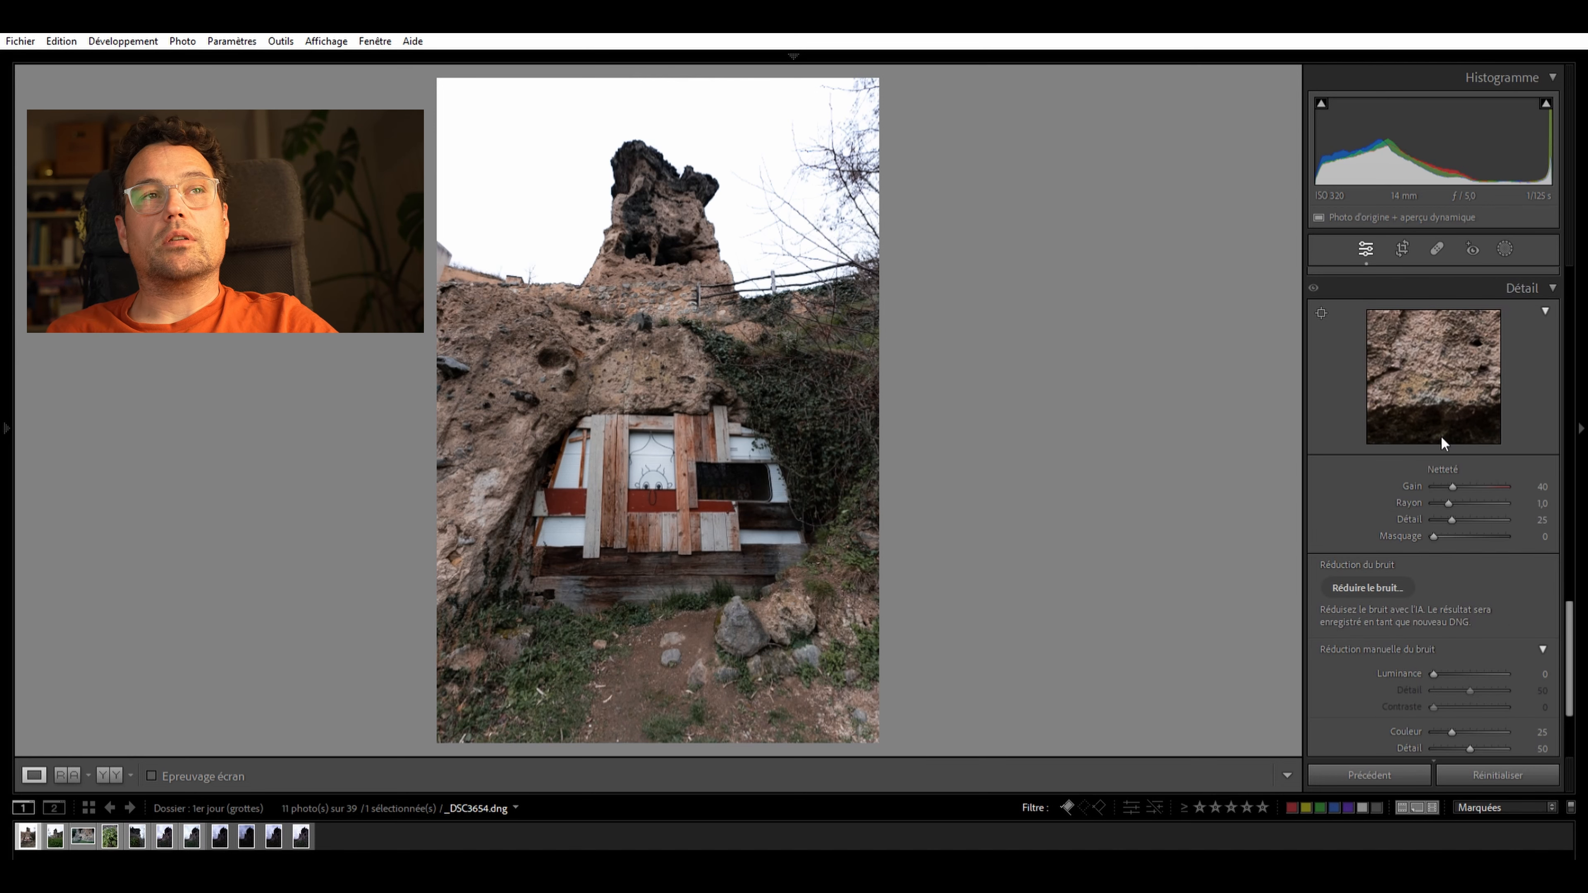
left_click(639, 365)
left_click_drag(773, 665, 829, 320)
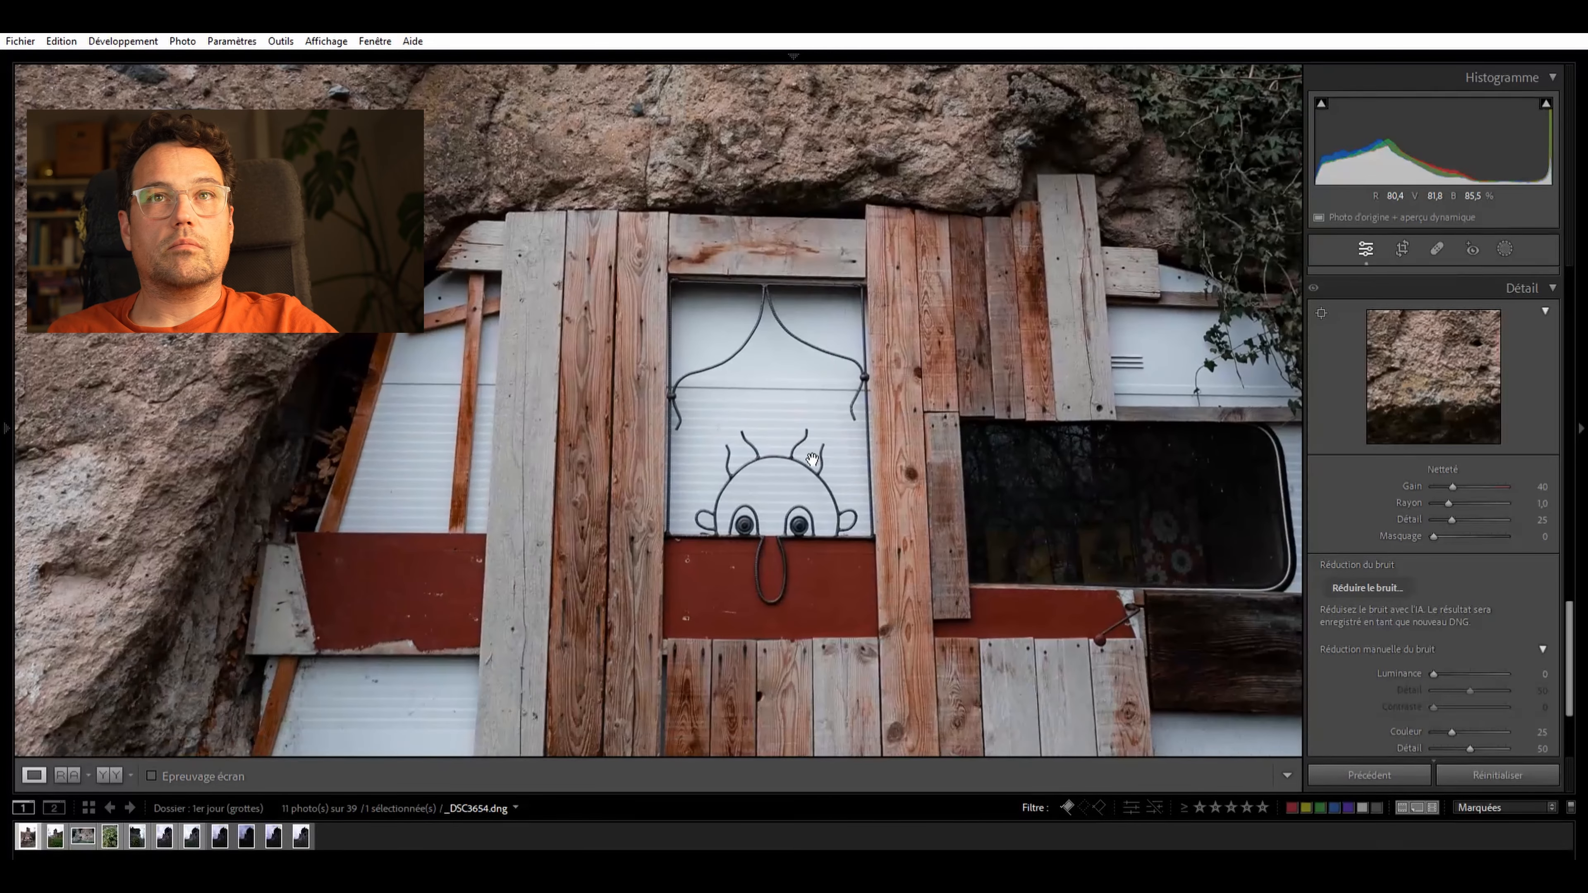
scroll(1452, 472, "up", 3)
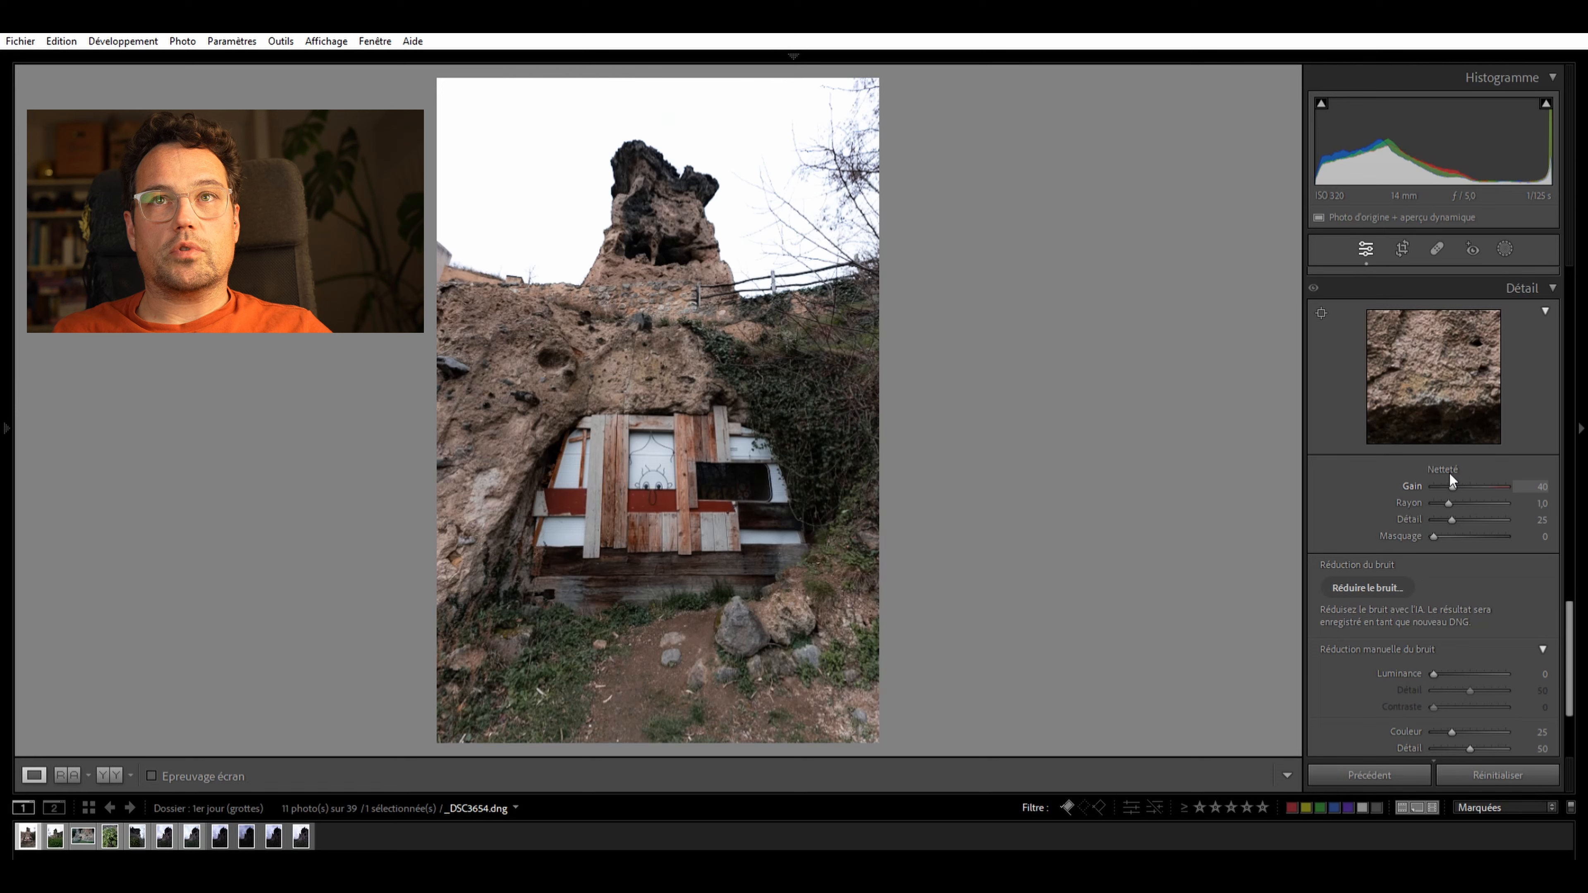
mouse_move(1450, 478)
left_mouse_down()
mouse_move(1475, 475)
mouse_move(1442, 485)
mouse_move(1467, 493)
mouse_move(1442, 490)
left_mouse_up()
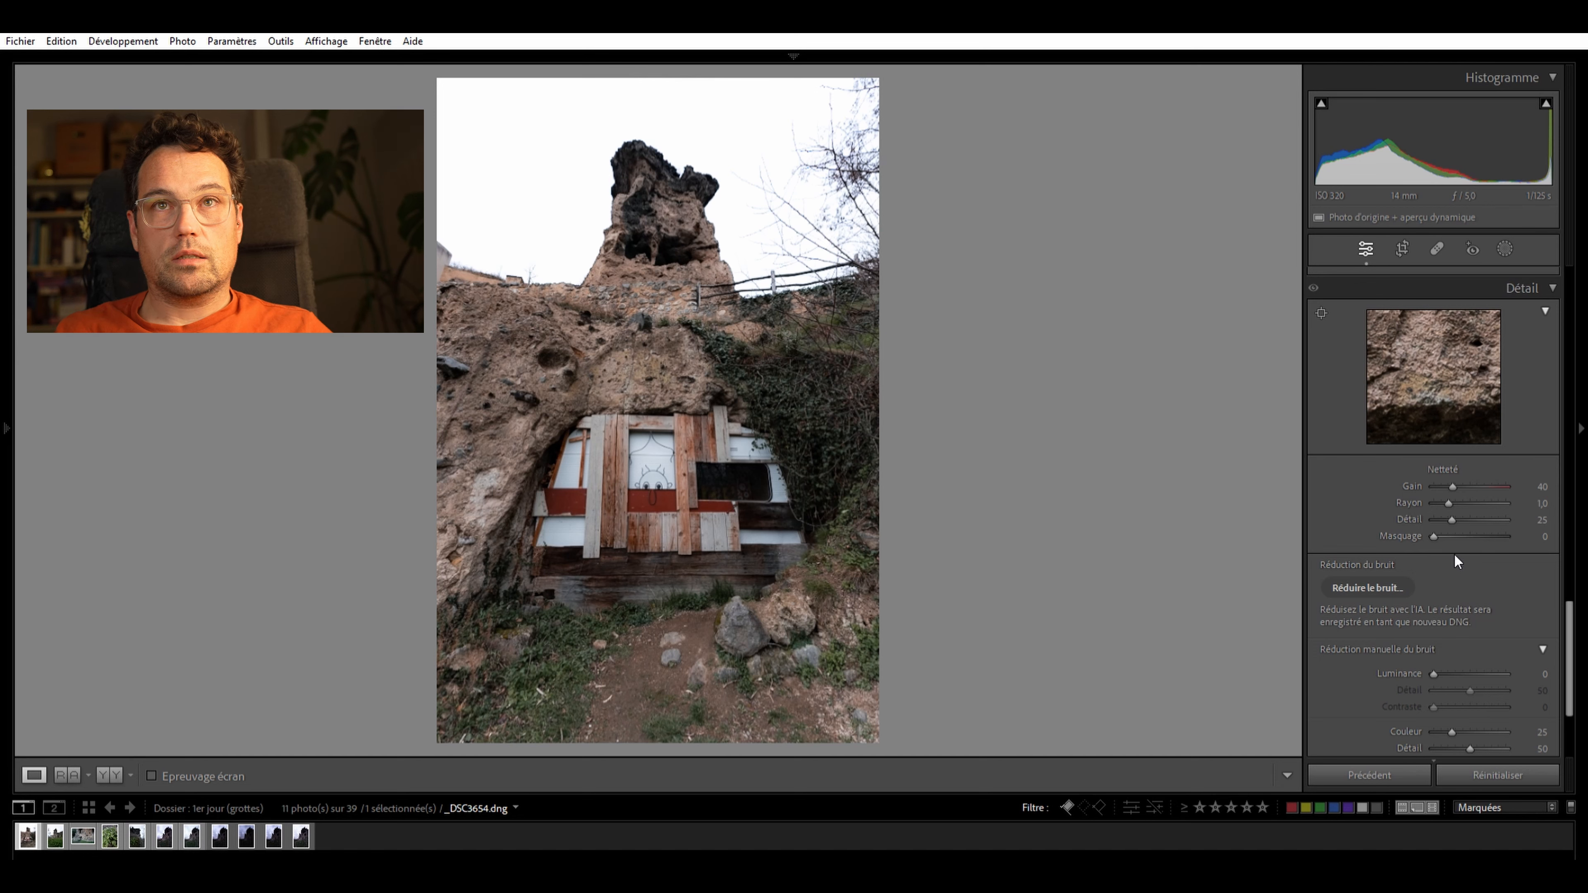
left_click_drag(1434, 520, 1492, 538)
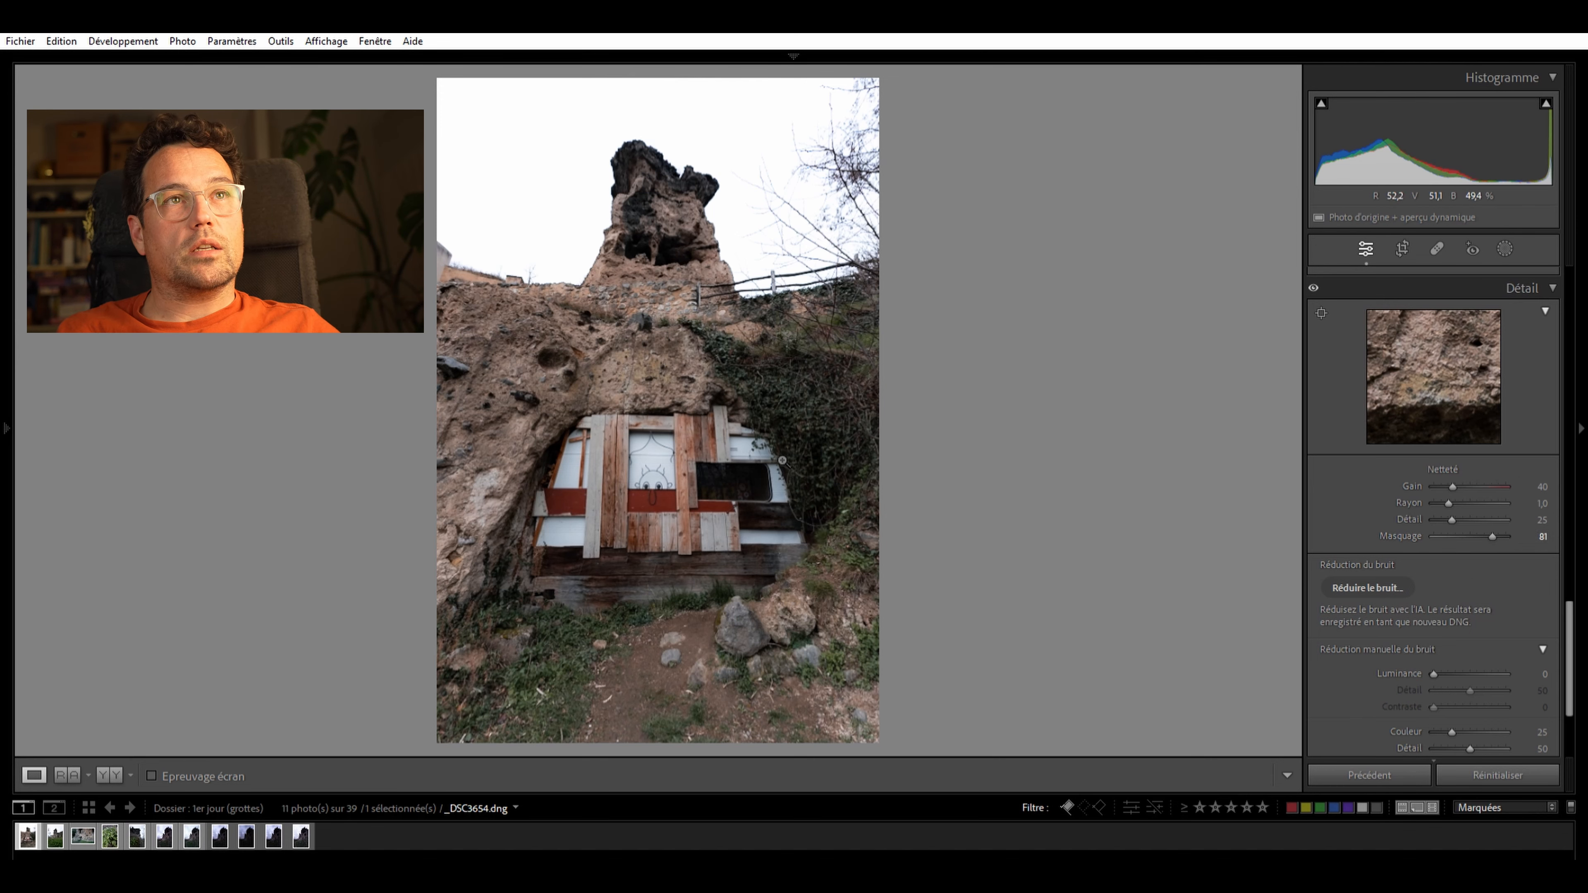
Set the sharpening amount to 55 and check its effect on the caravan and the ivy
left_click(750, 491)
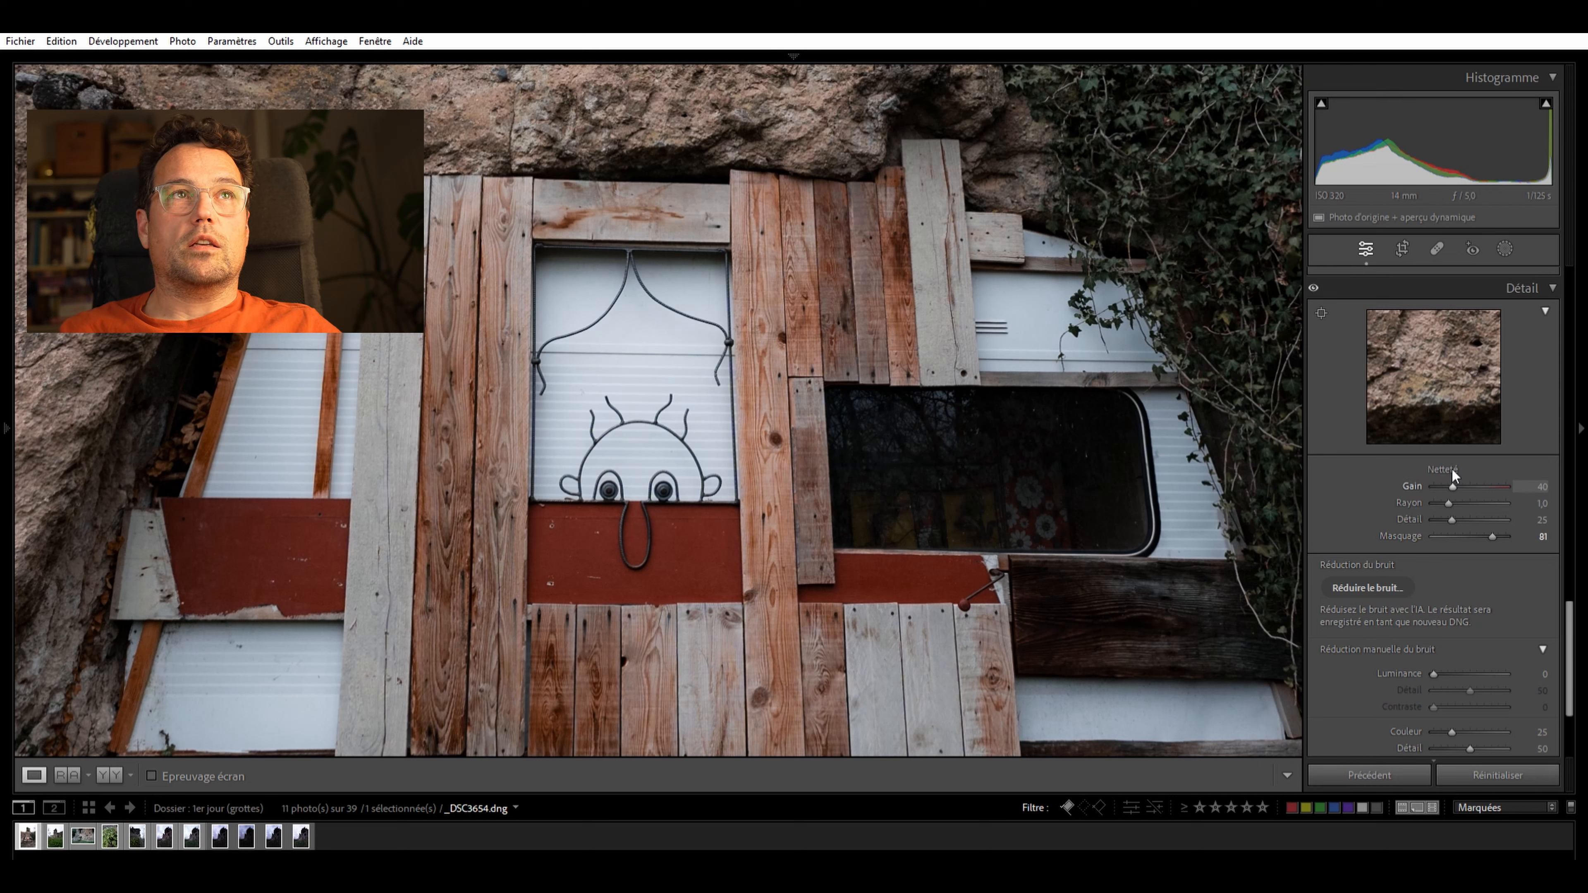
left_click_drag(1461, 474, 1457, 470)
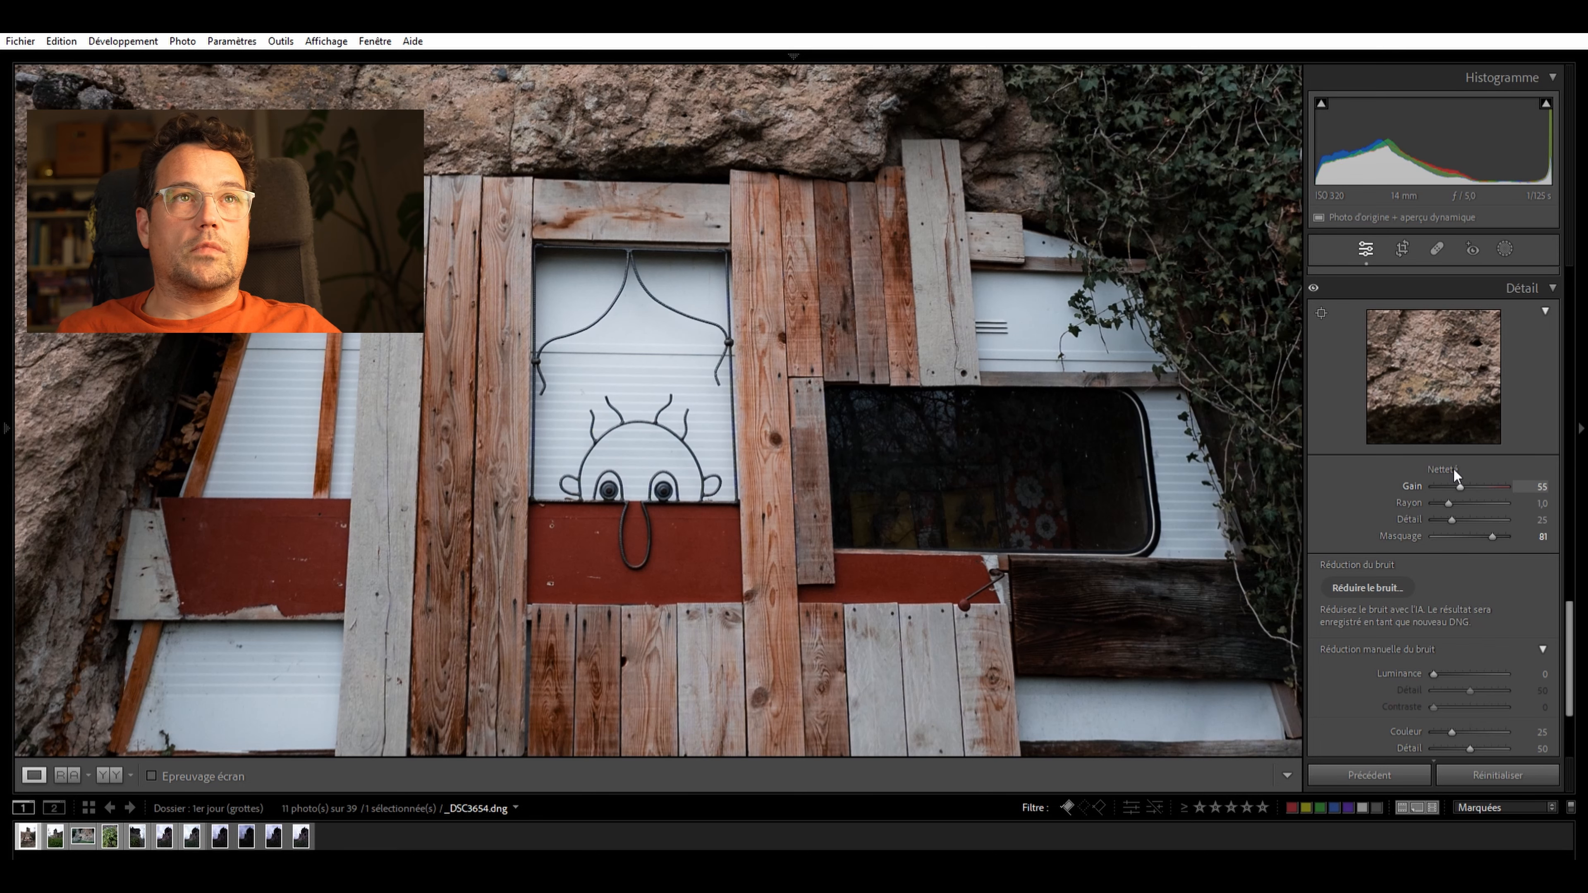
left_click(798, 445)
left_click(787, 446)
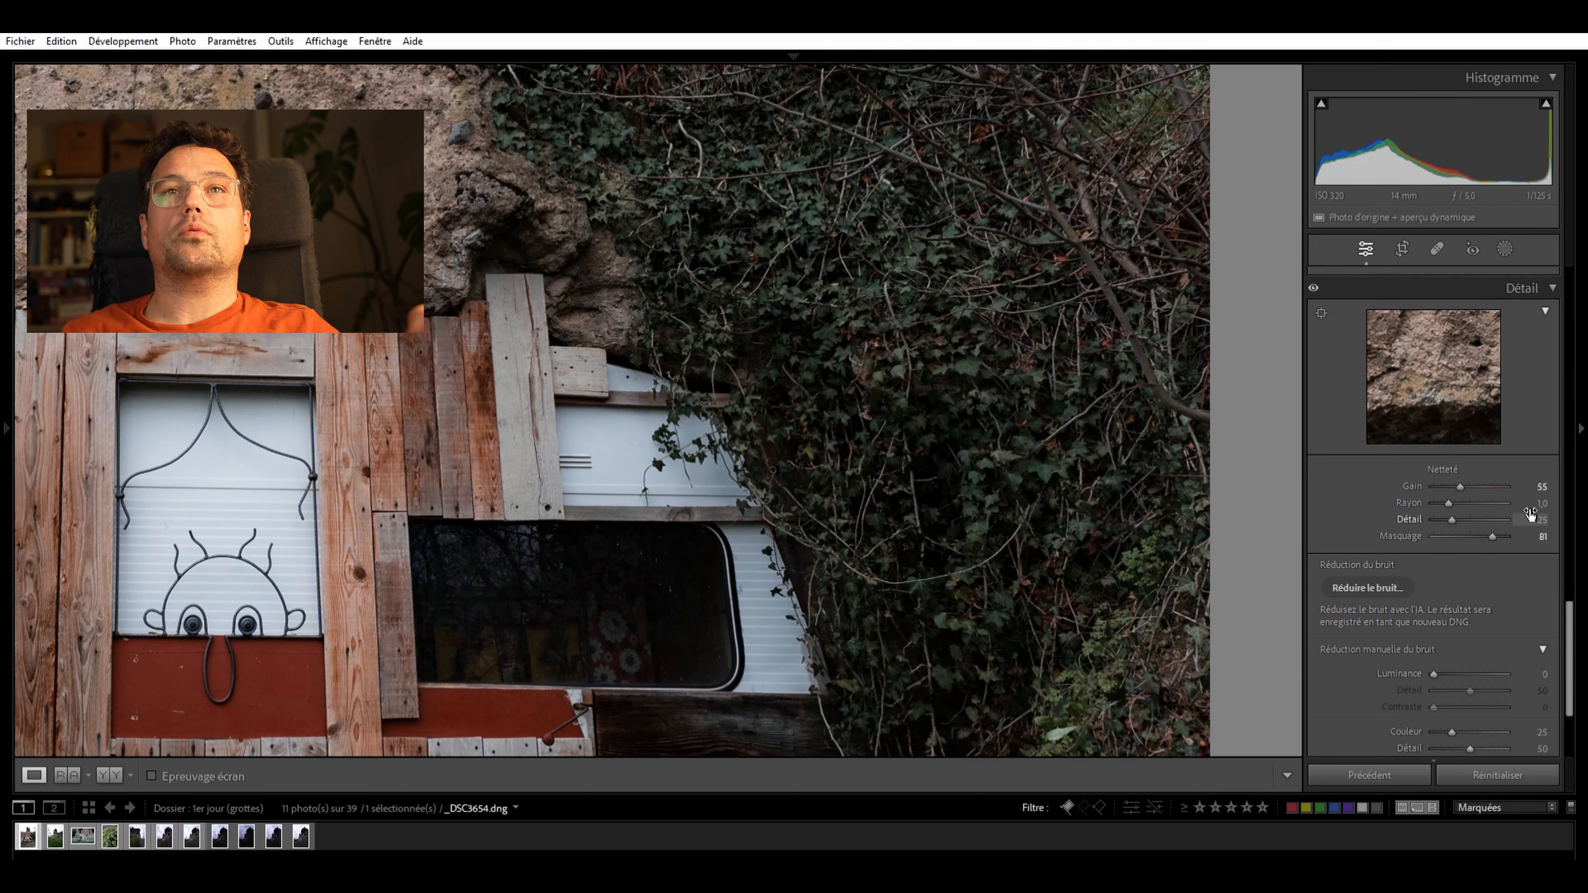
scroll(1525, 513, "down", 3)
left_click(408, 556)
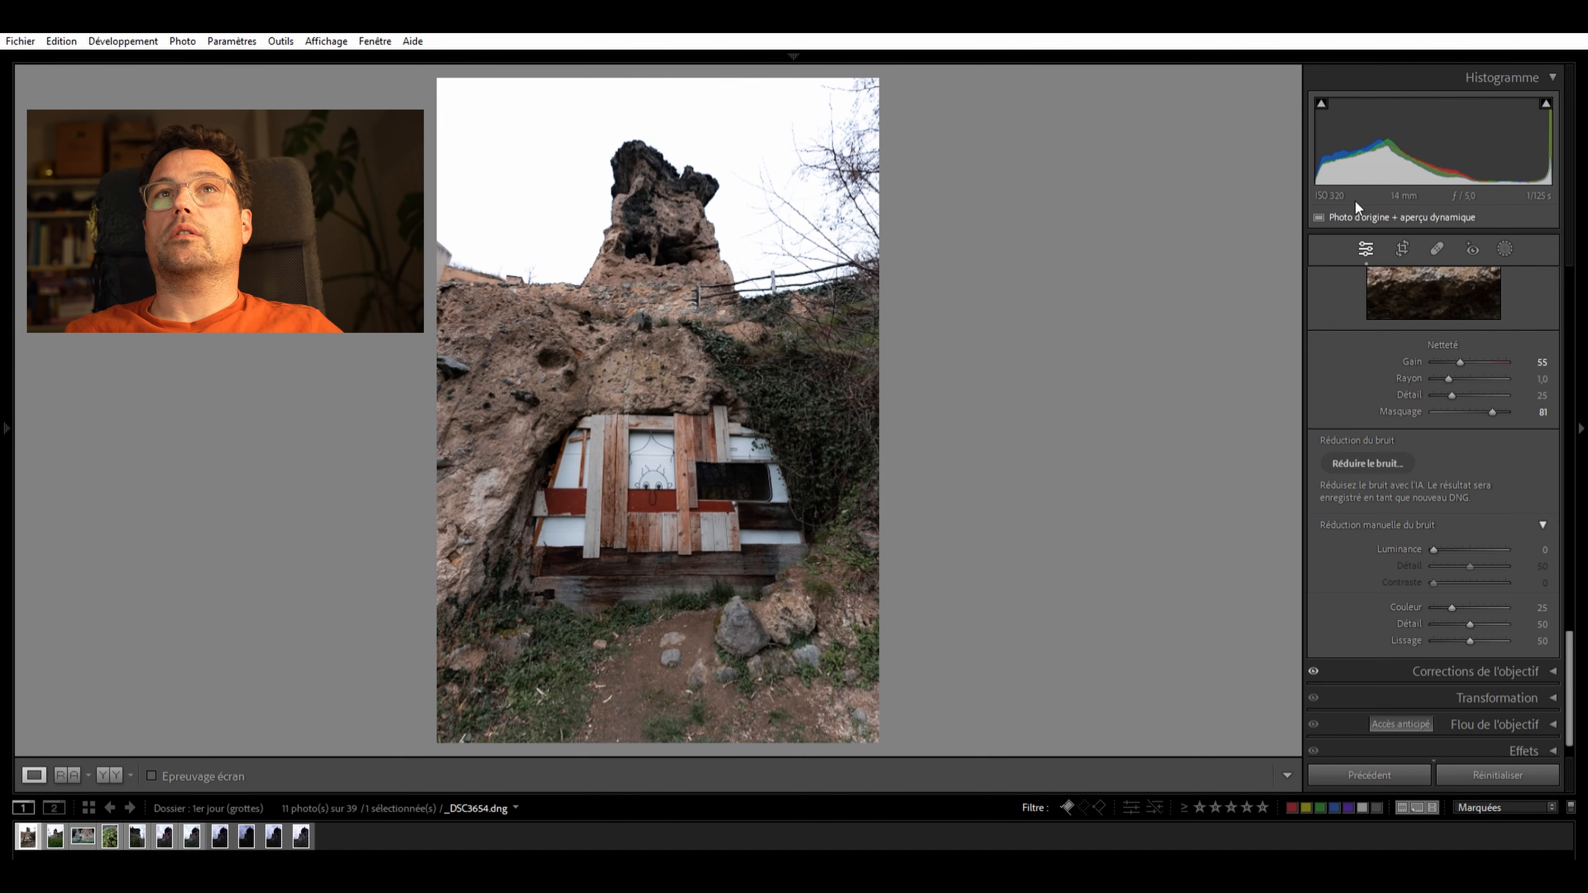
Set the manual luminance noise reduction to 20, trying 36 first and resetting it
left_click(676, 353)
left_click_drag(1212, 550, 1029, 445)
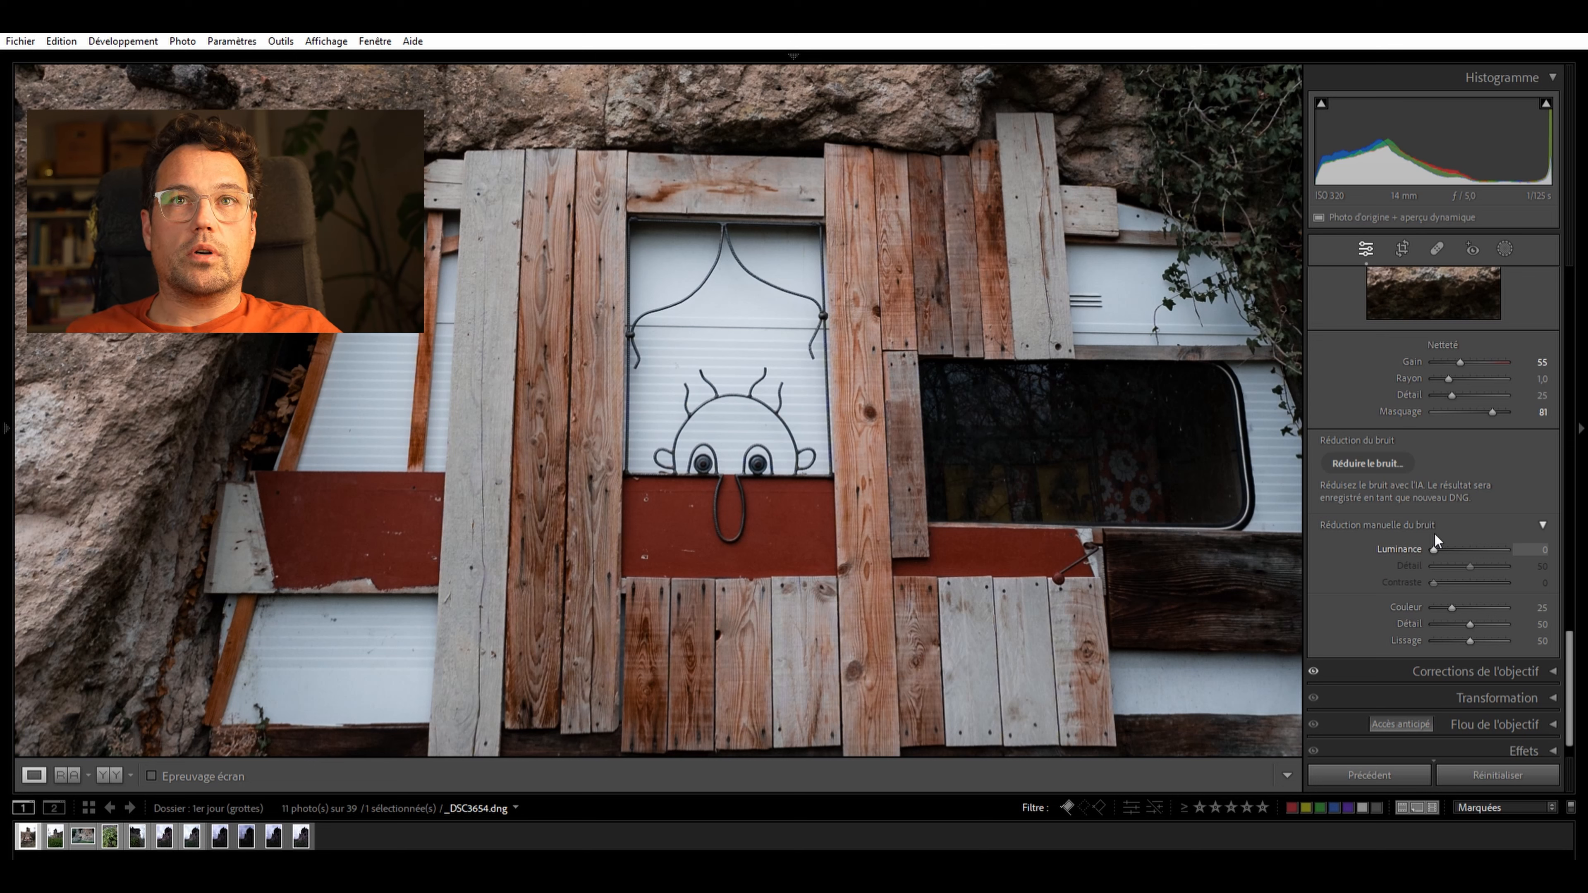
left_click_drag(1435, 537, 1437, 536)
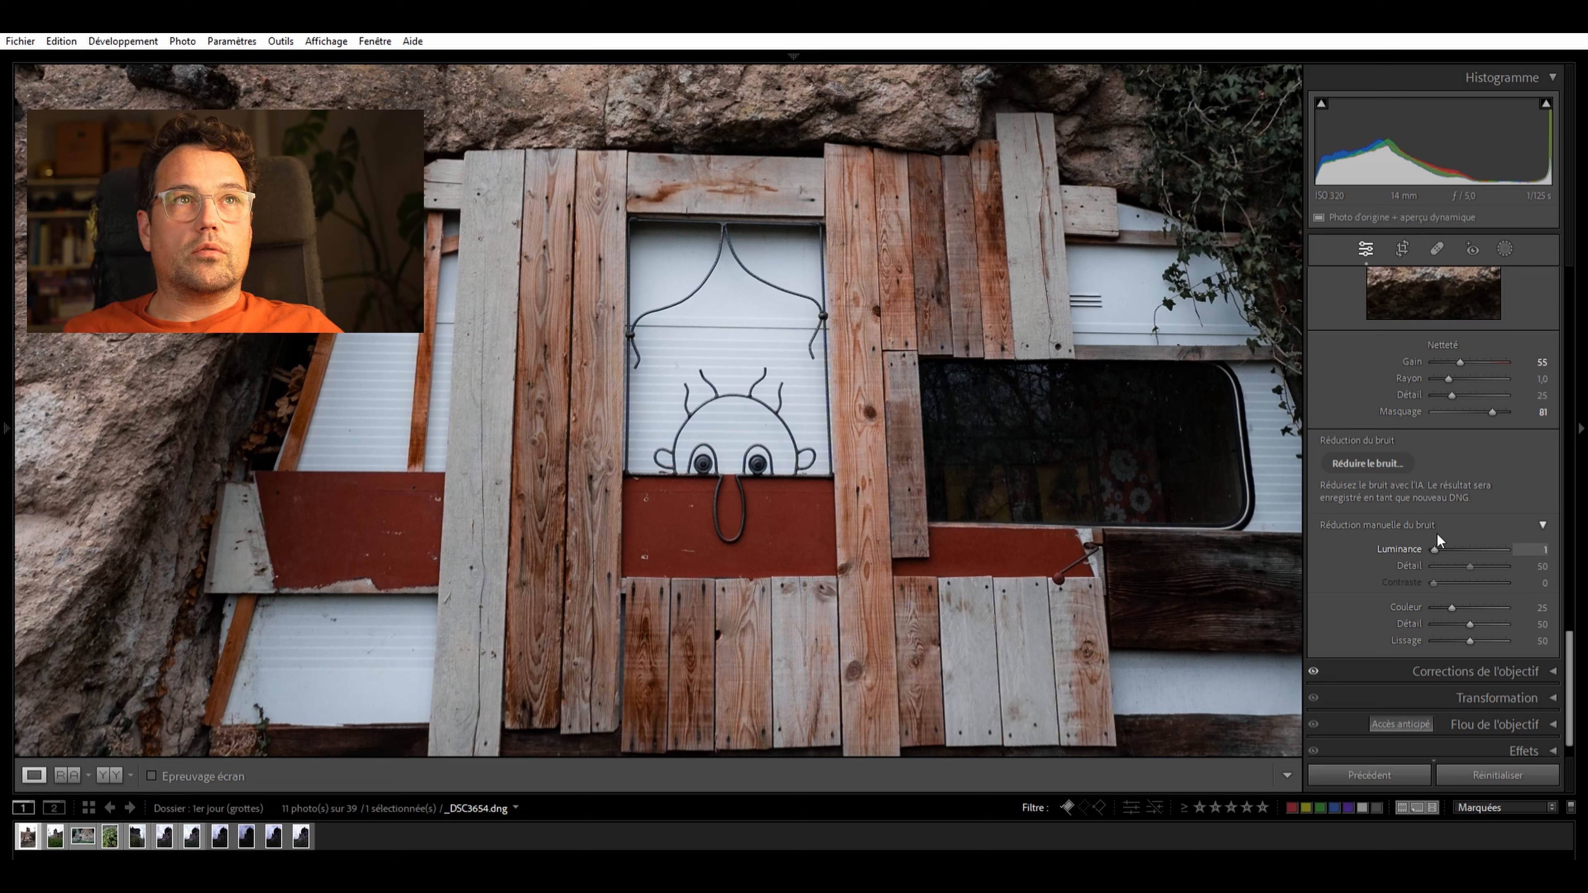
double_click(1470, 547)
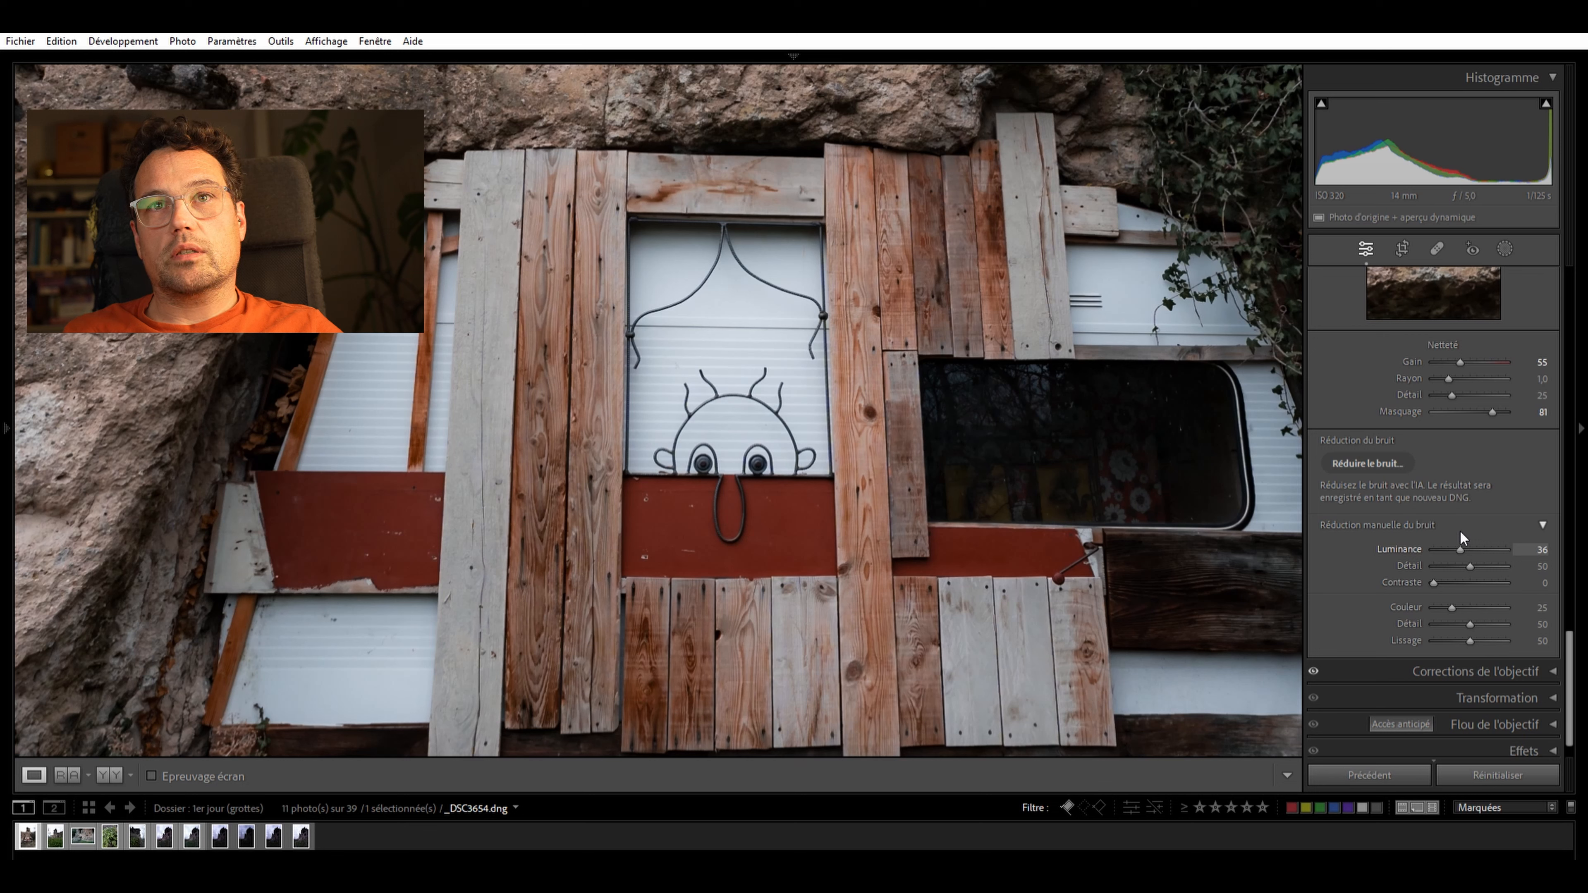
double_click(1462, 531)
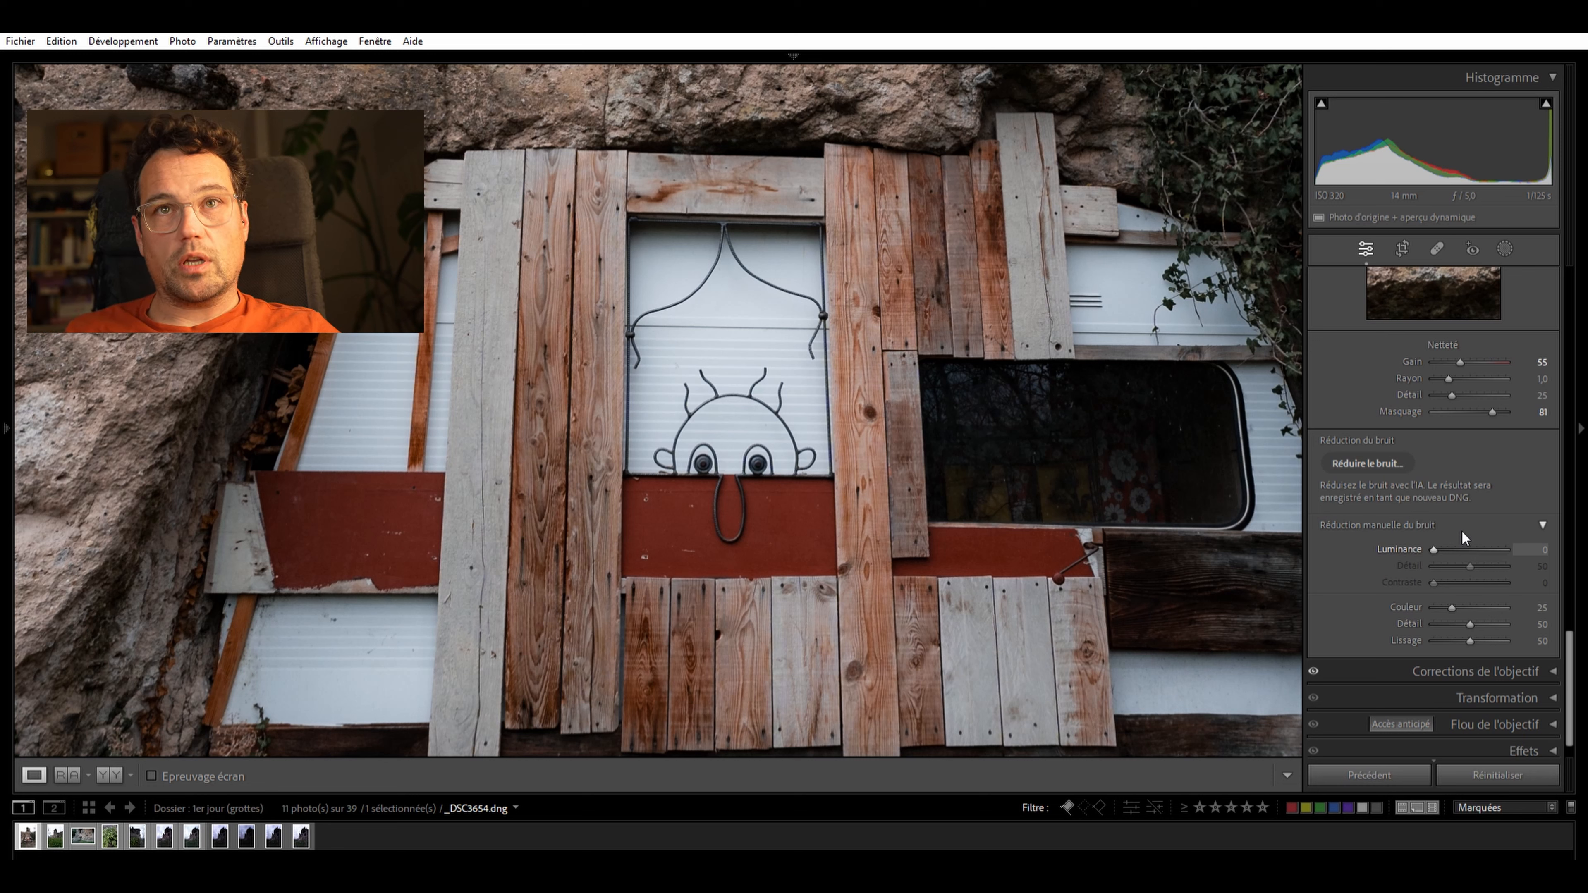
key("Up")
key("Up")
key("Up")
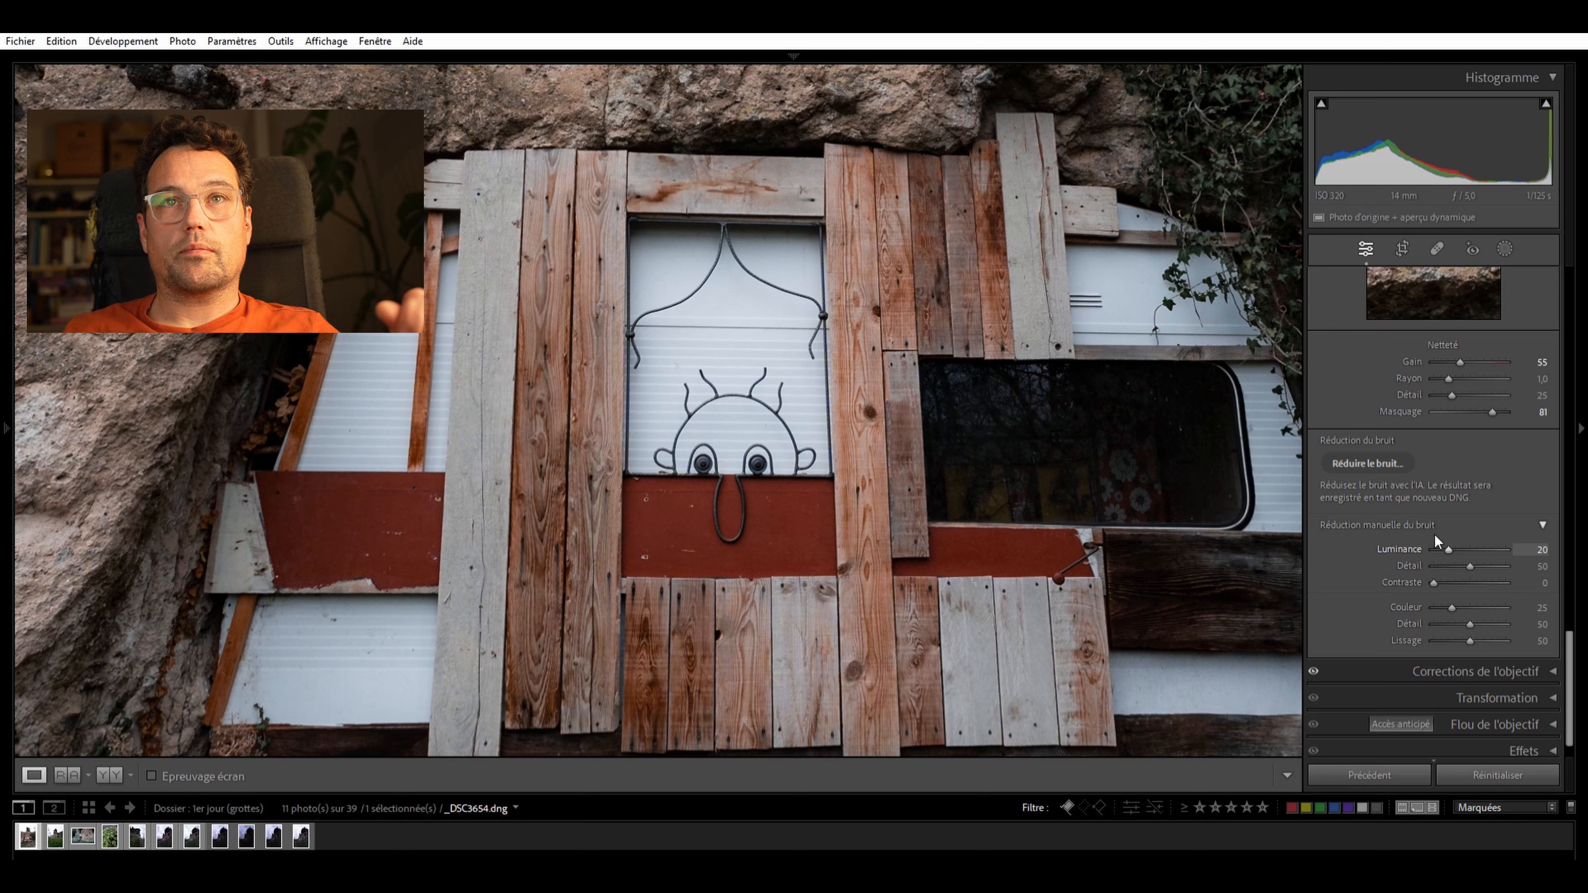
Examine the caravan's wire face and wooden planks at 100 % magnification
scroll(1375, 522, "down", 1)
scroll(1349, 525, "up", 10)
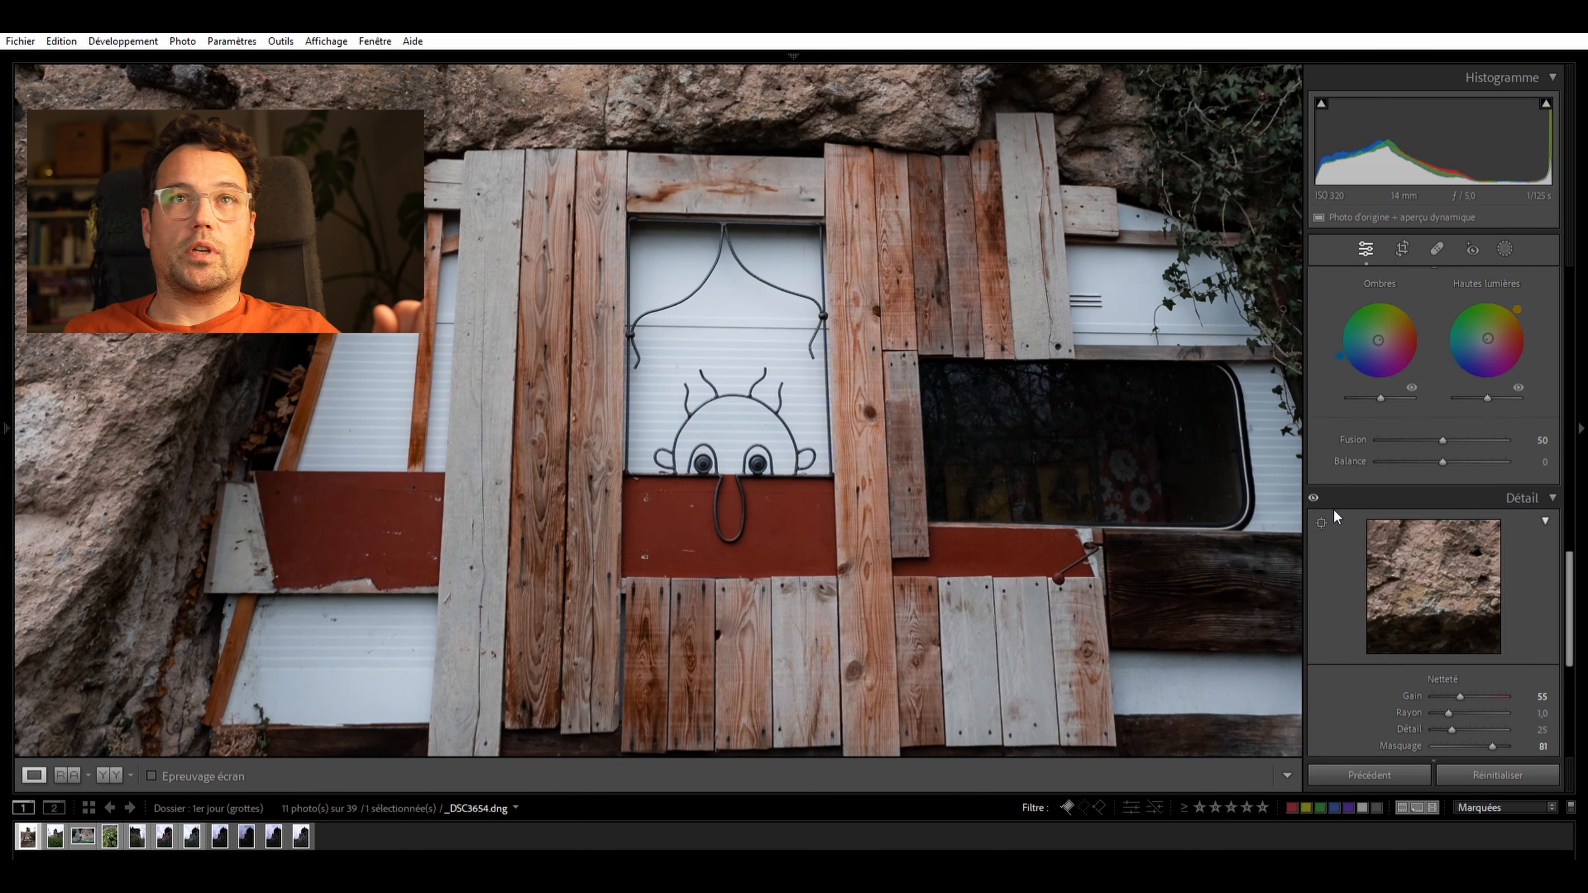
scroll(1334, 509, "down", 3)
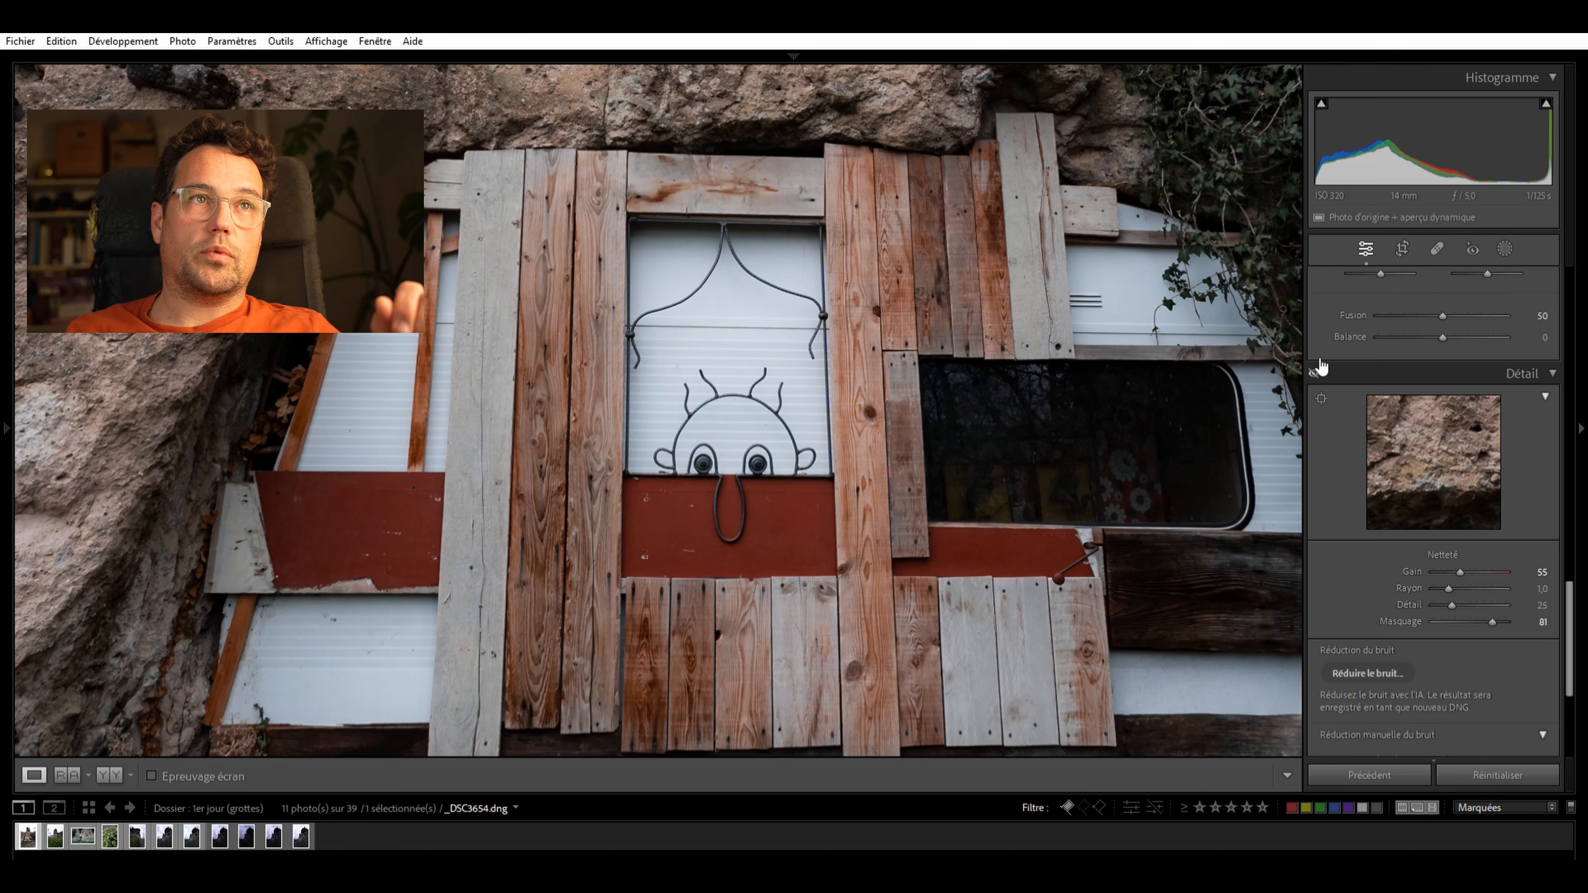
left_click(684, 567)
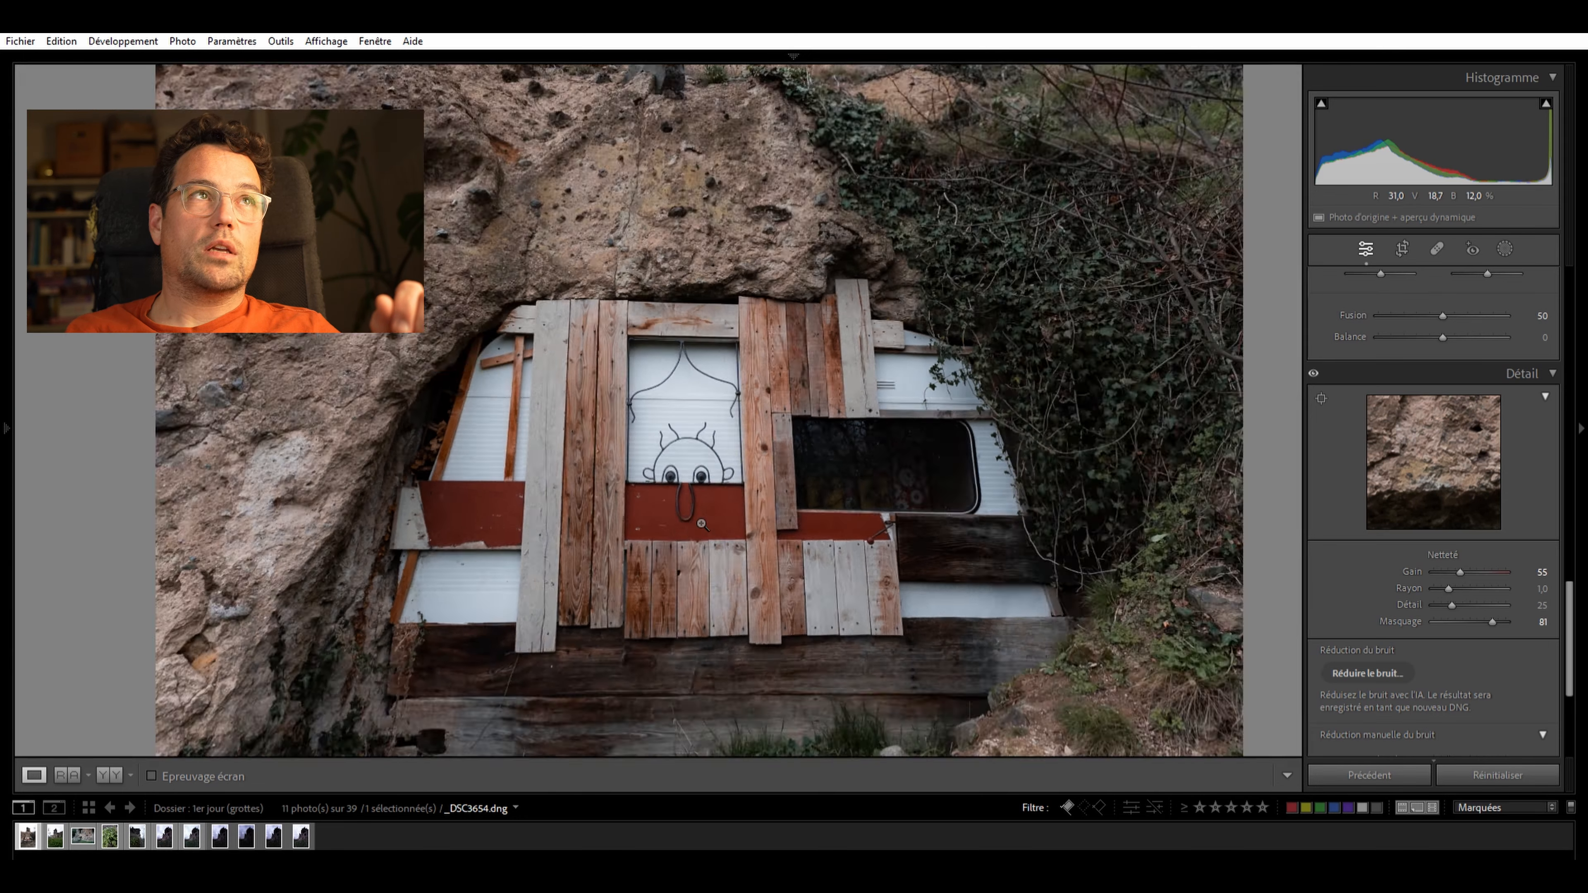
left_click(684, 567)
mouse_move(6, 428)
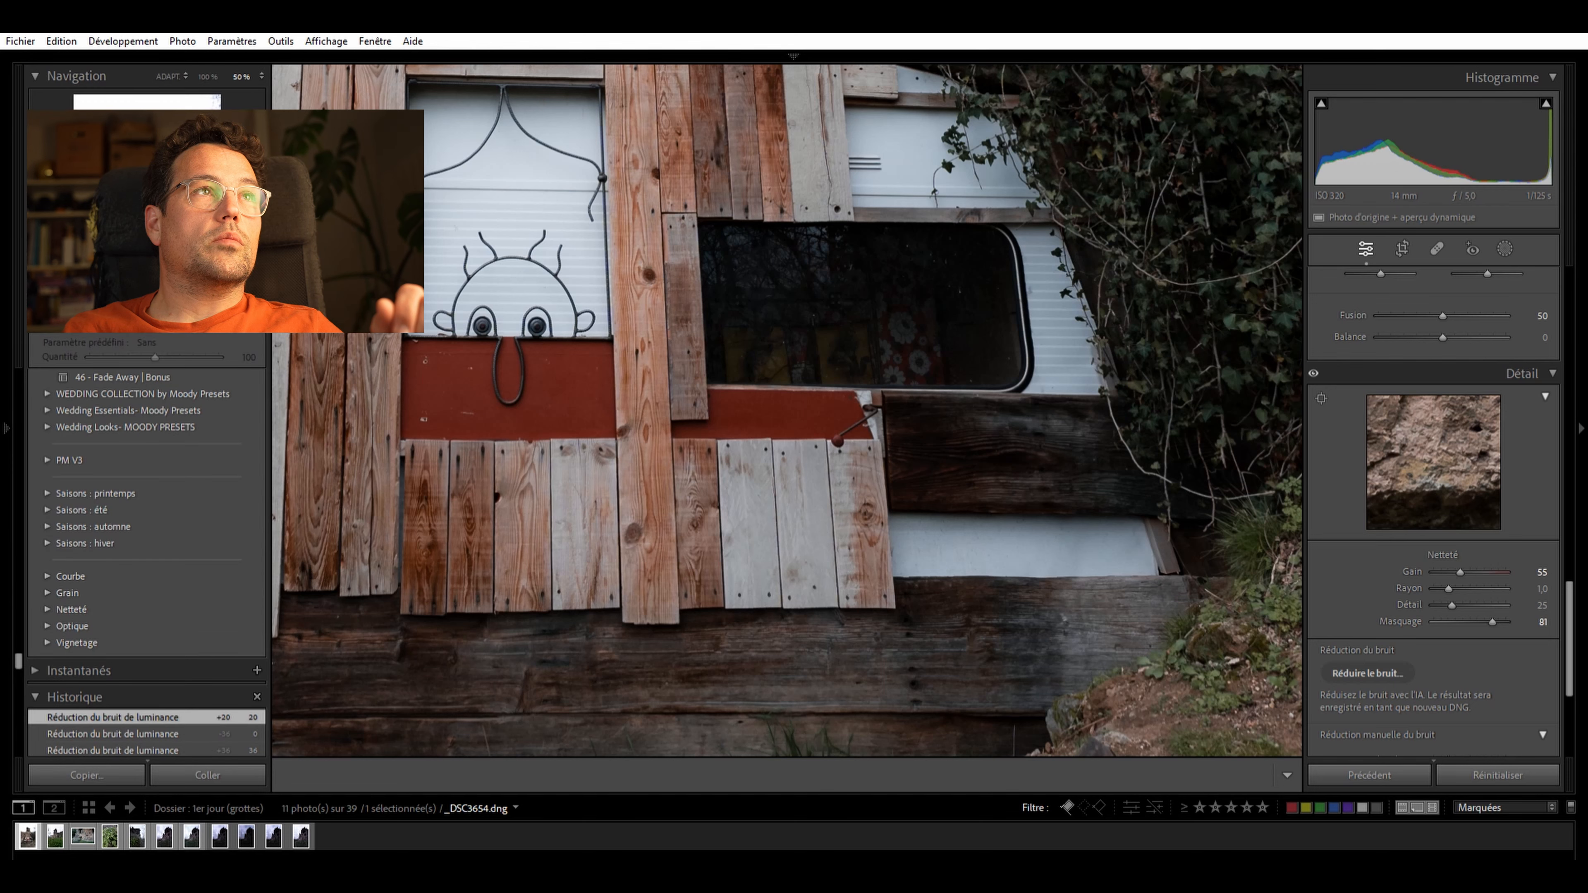
left_click(207, 76)
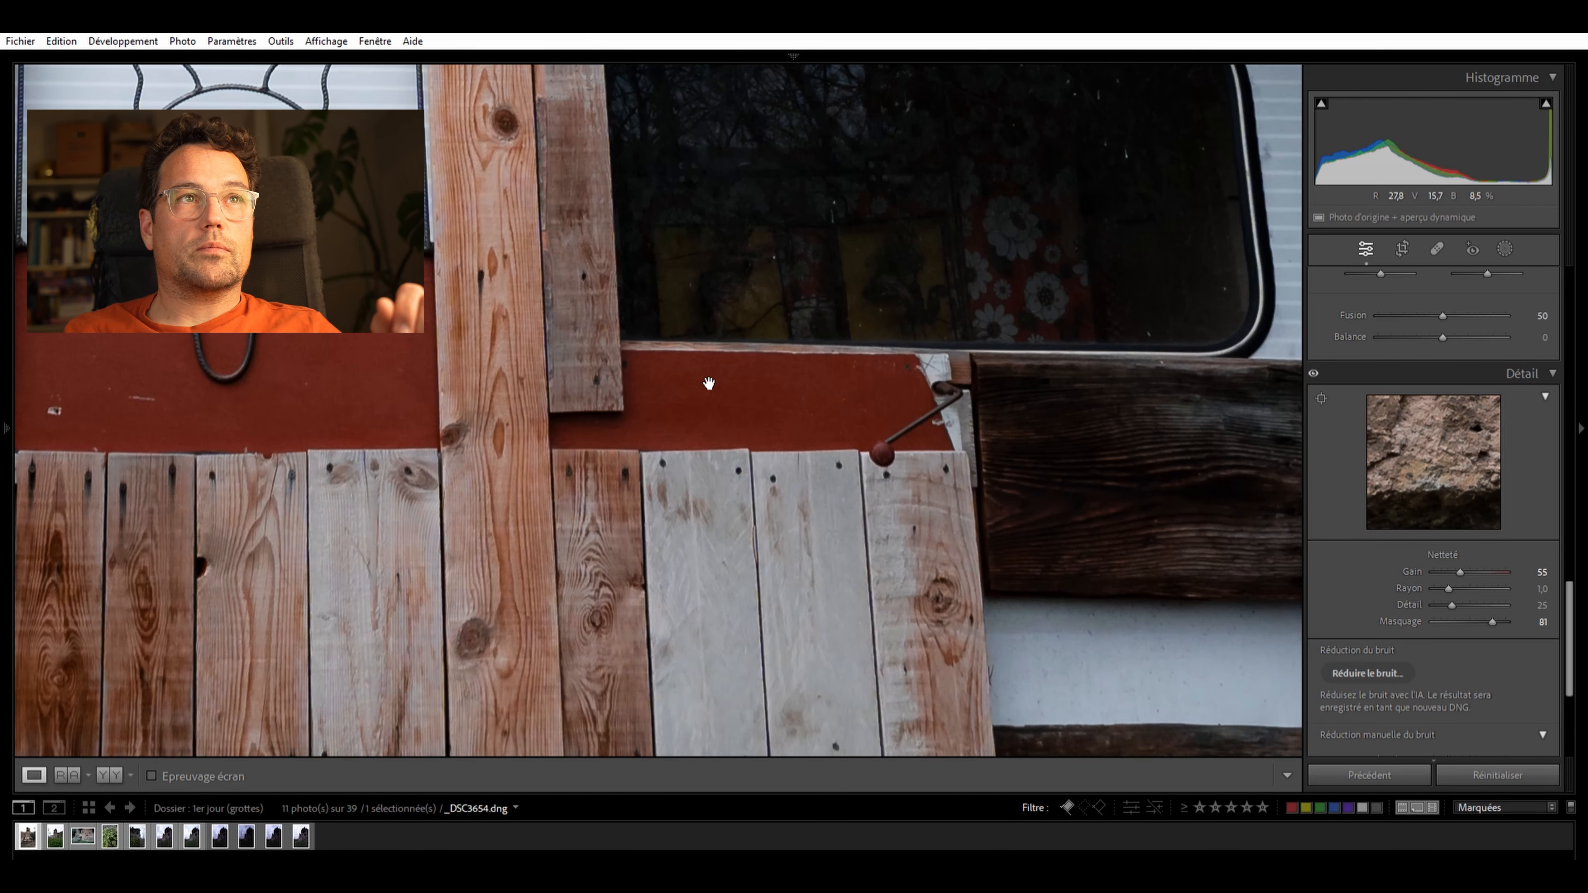
left_click_drag(705, 379, 1205, 560)
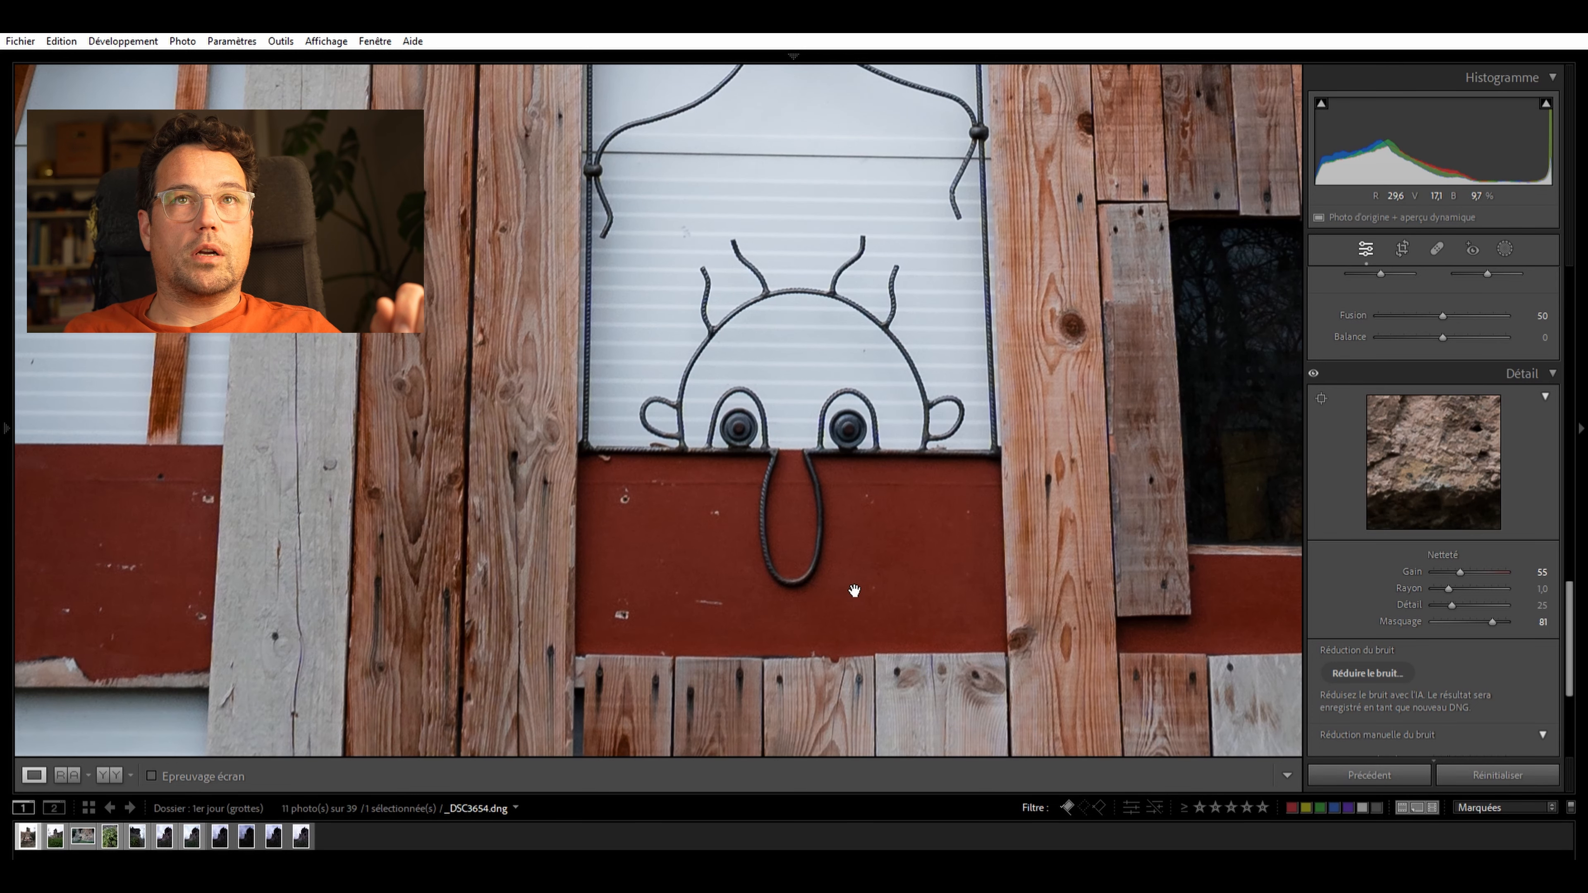
left_click_drag(654, 498, 693, 447)
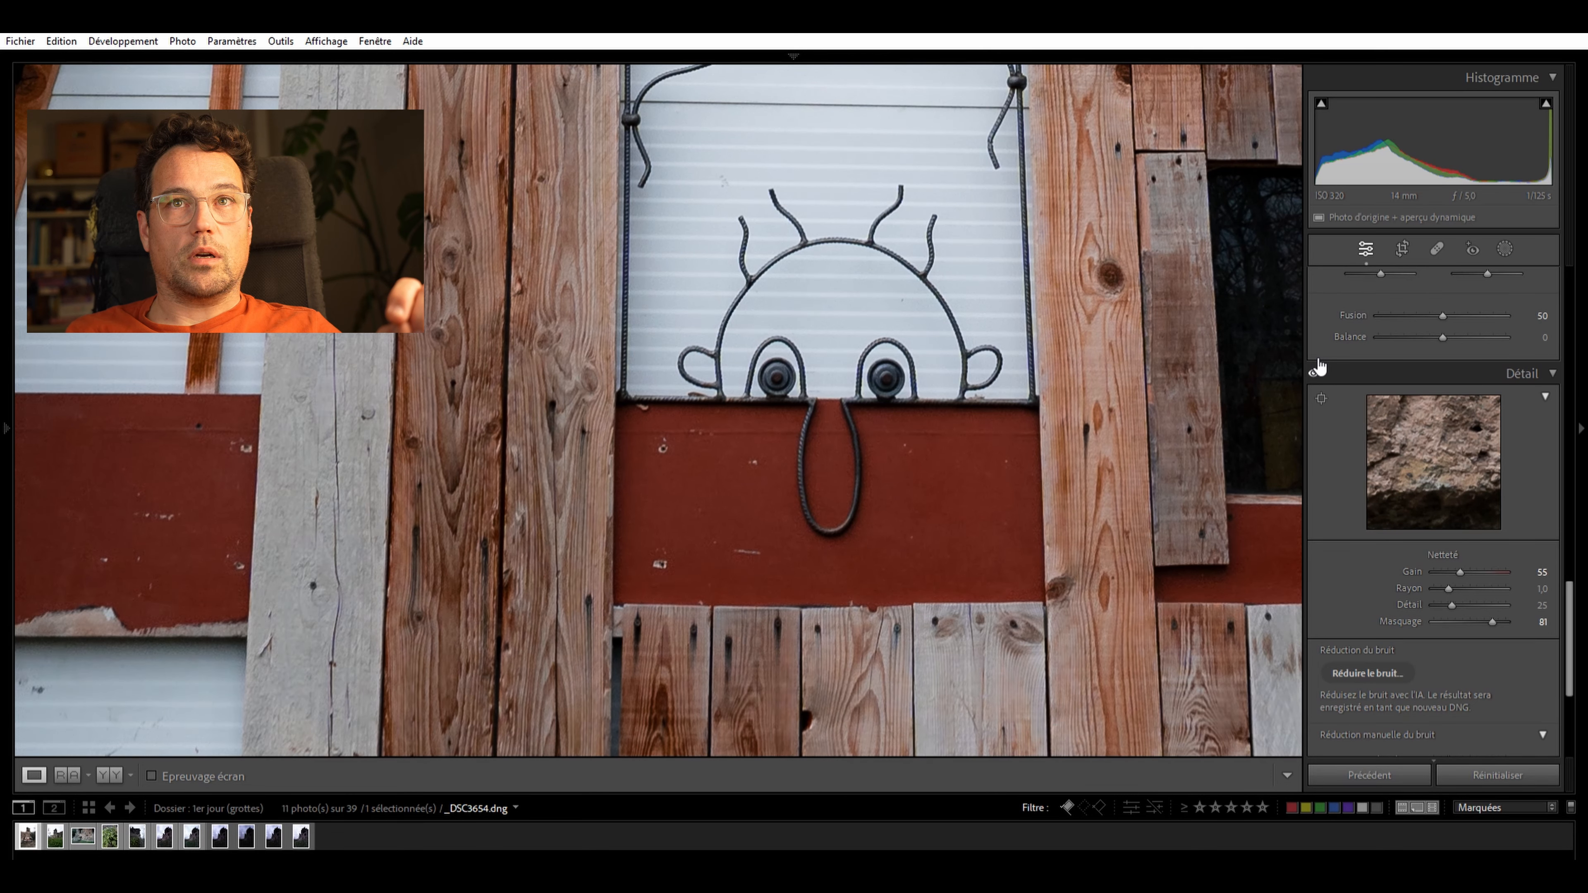
Compare the magnified caravan with the Detail adjustments switched off and on
scroll(1525, 529, "down", 3)
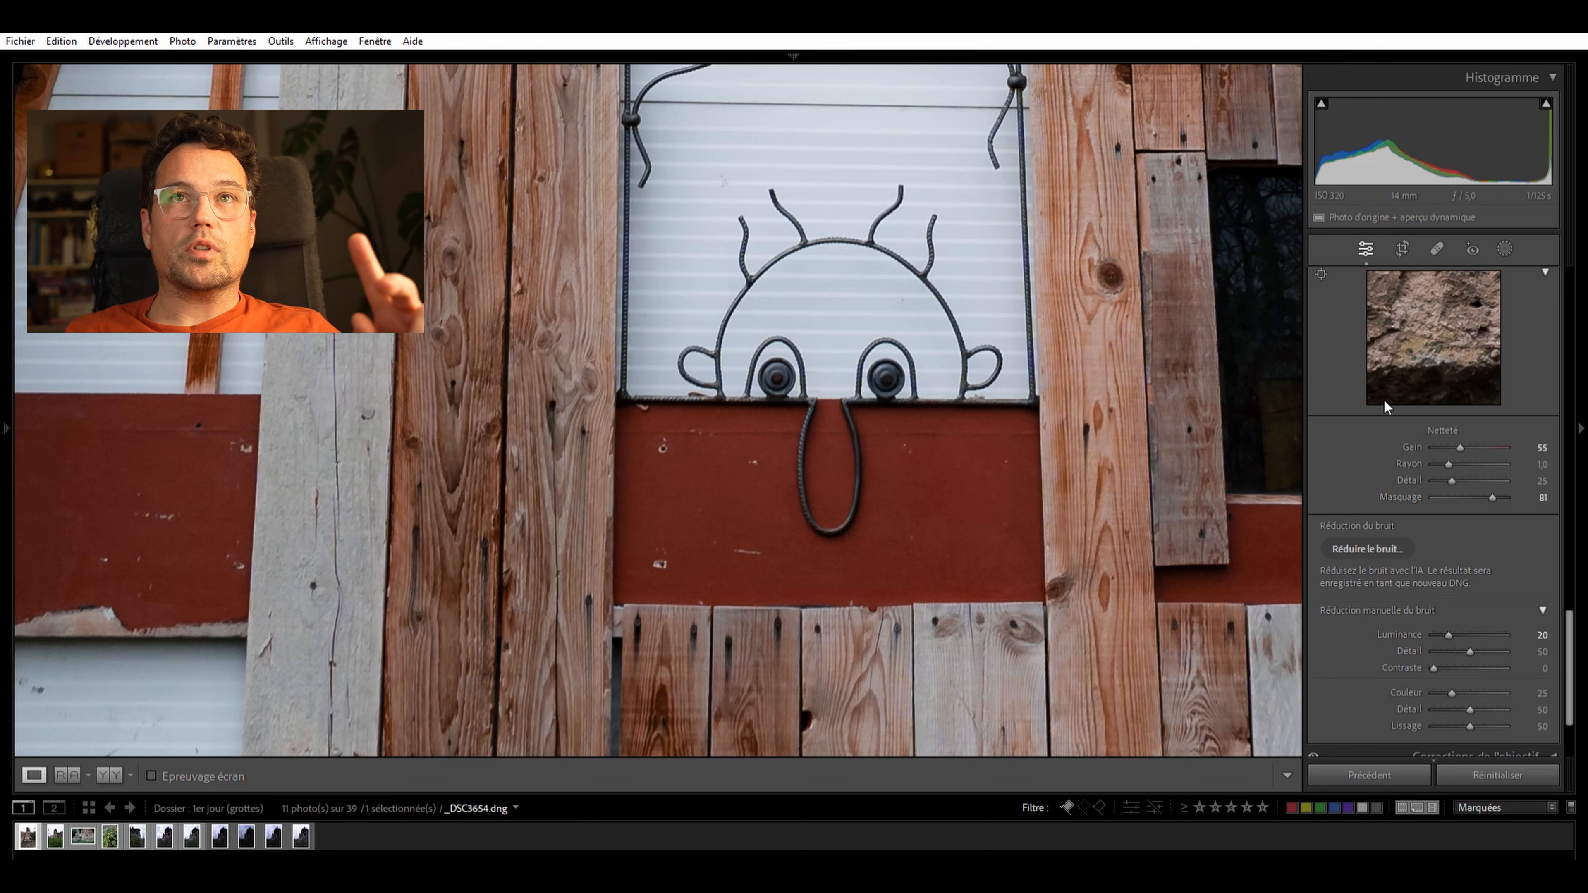
scroll(1363, 366, "up", 3)
scroll(1360, 362, "up", 3)
scroll(1336, 326, "down", 3)
scroll(1336, 332, "up", 3)
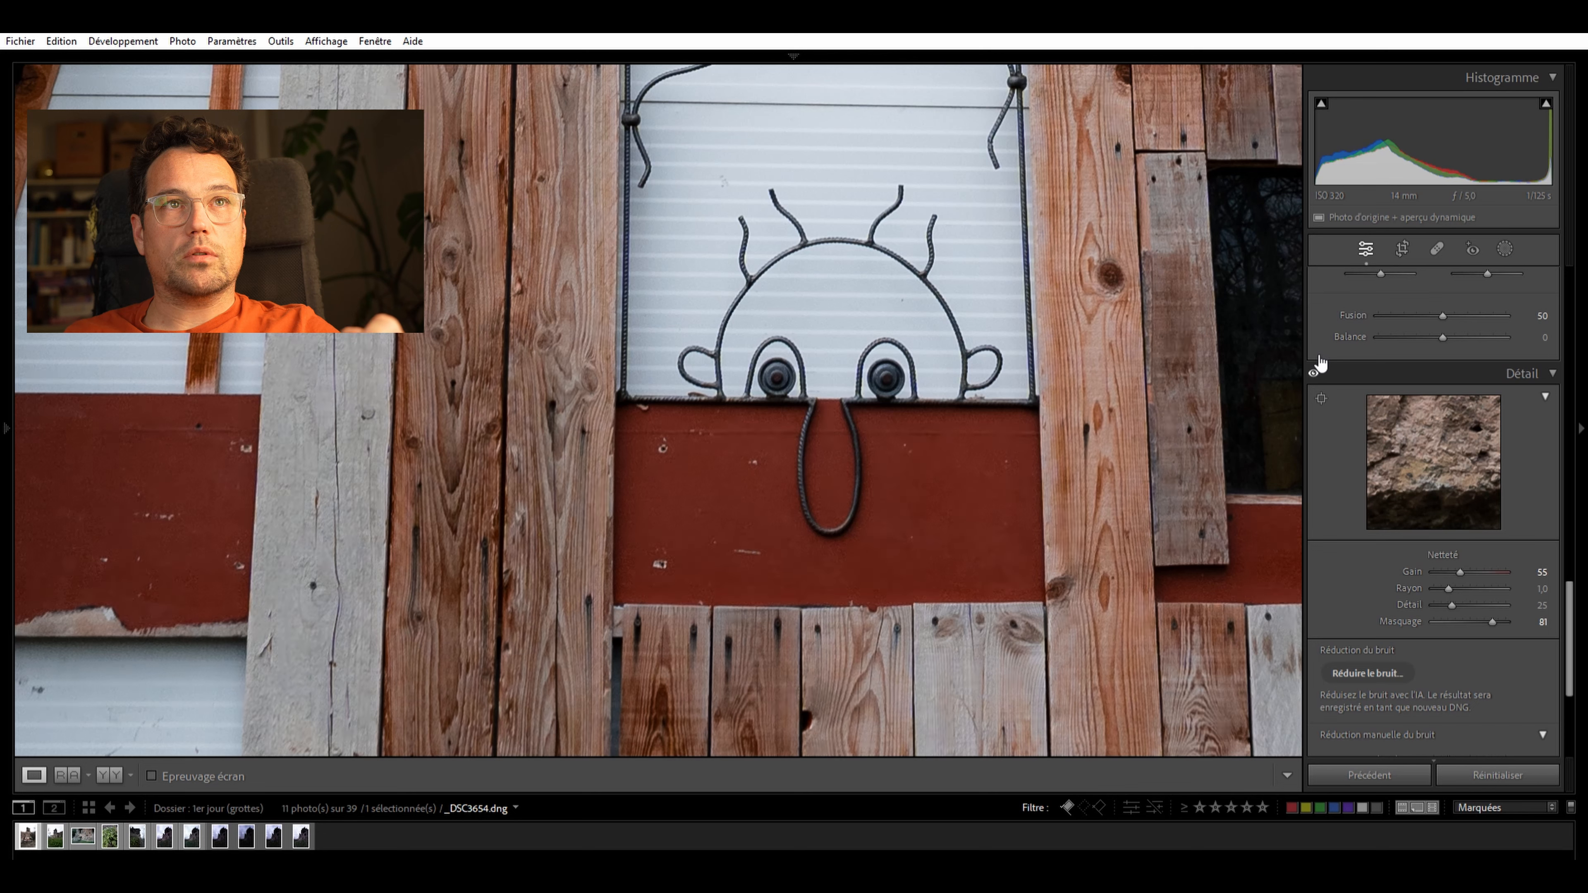
left_click(1314, 372)
left_click(1314, 372)
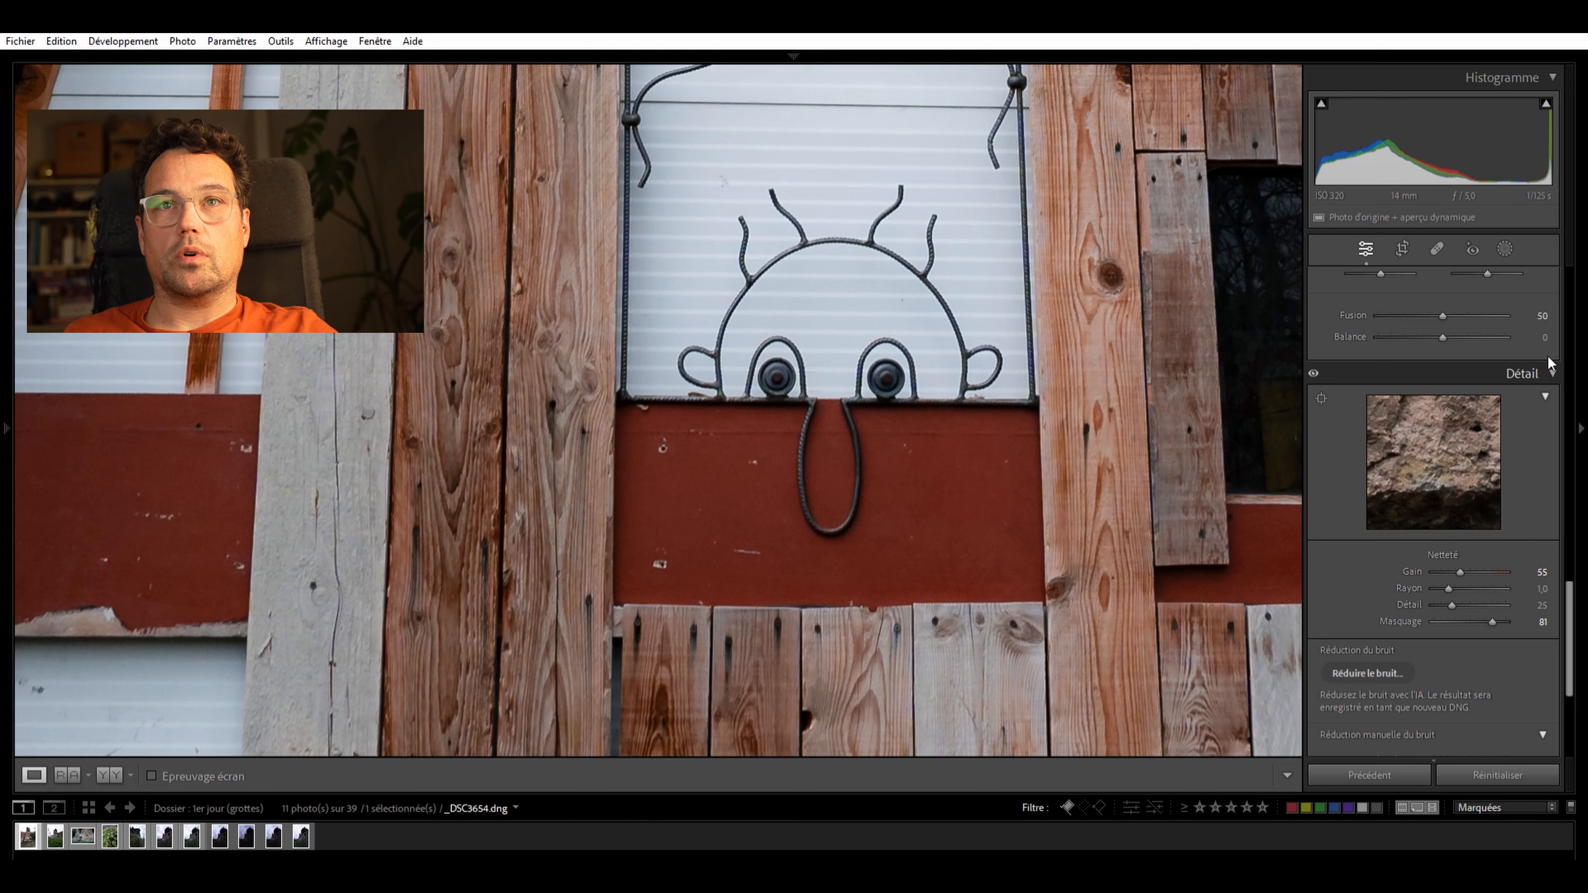
Review the lens correction and Transformation settings, bringing the whole photo back into view
left_click(1550, 369)
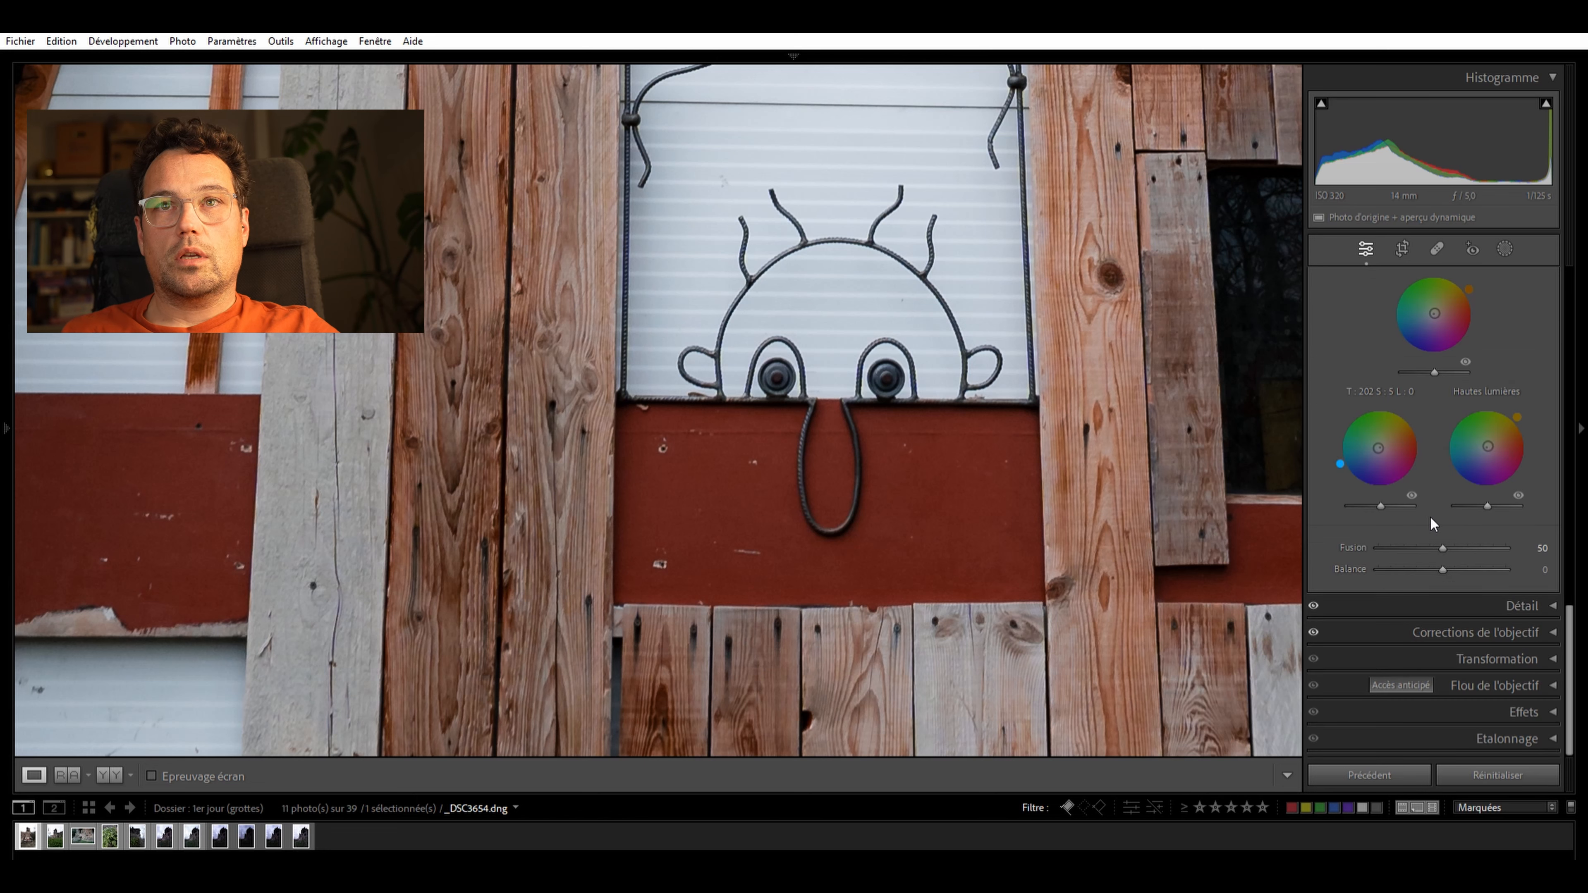
left_click(1556, 629)
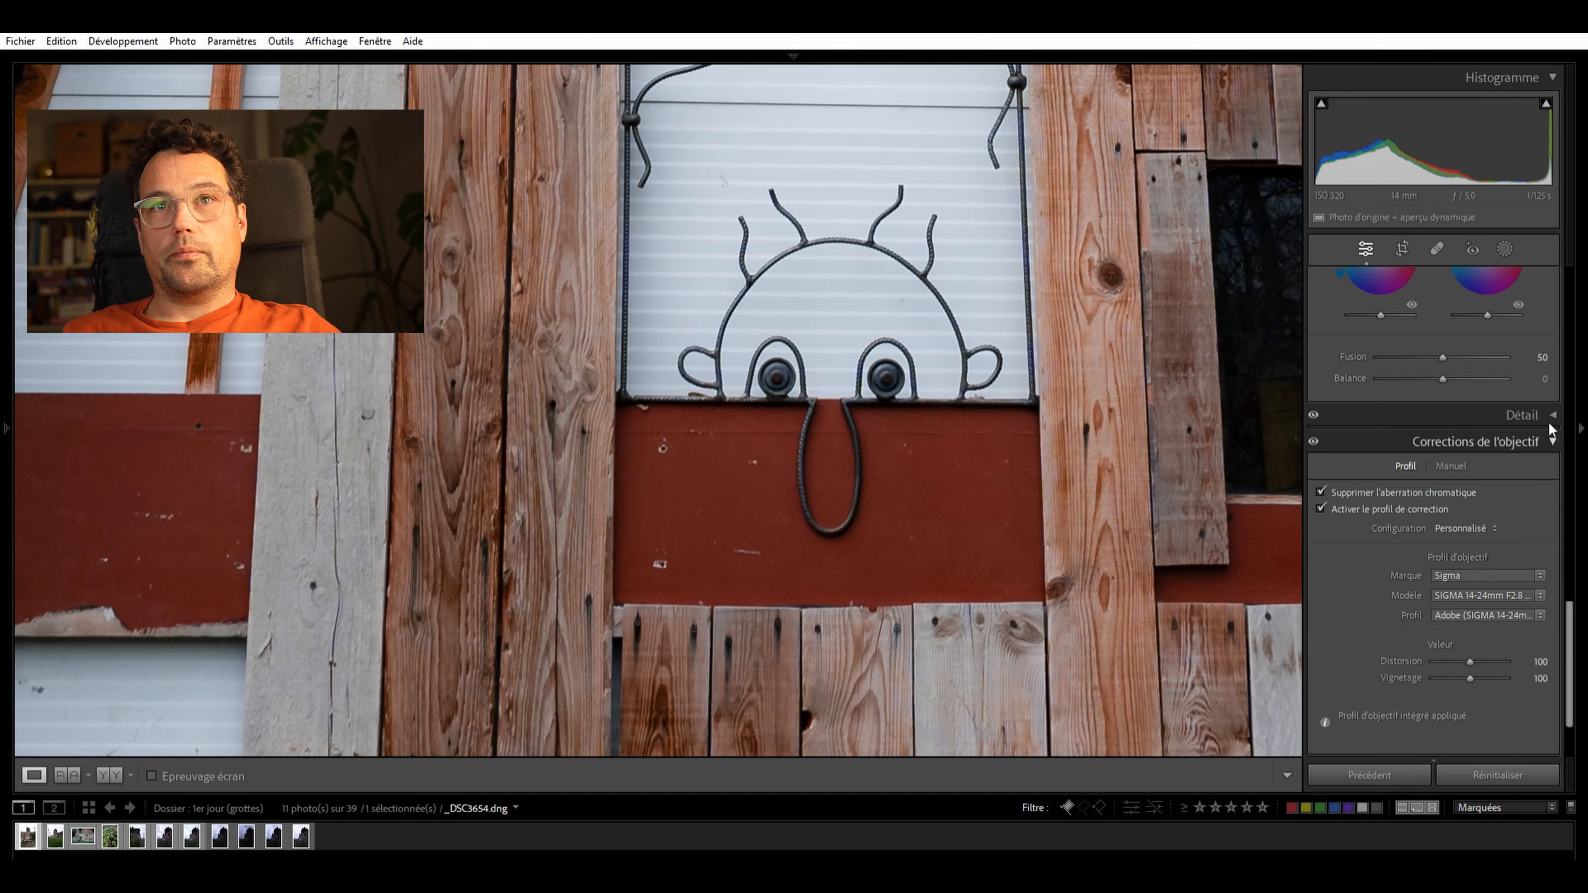
left_click(1551, 441)
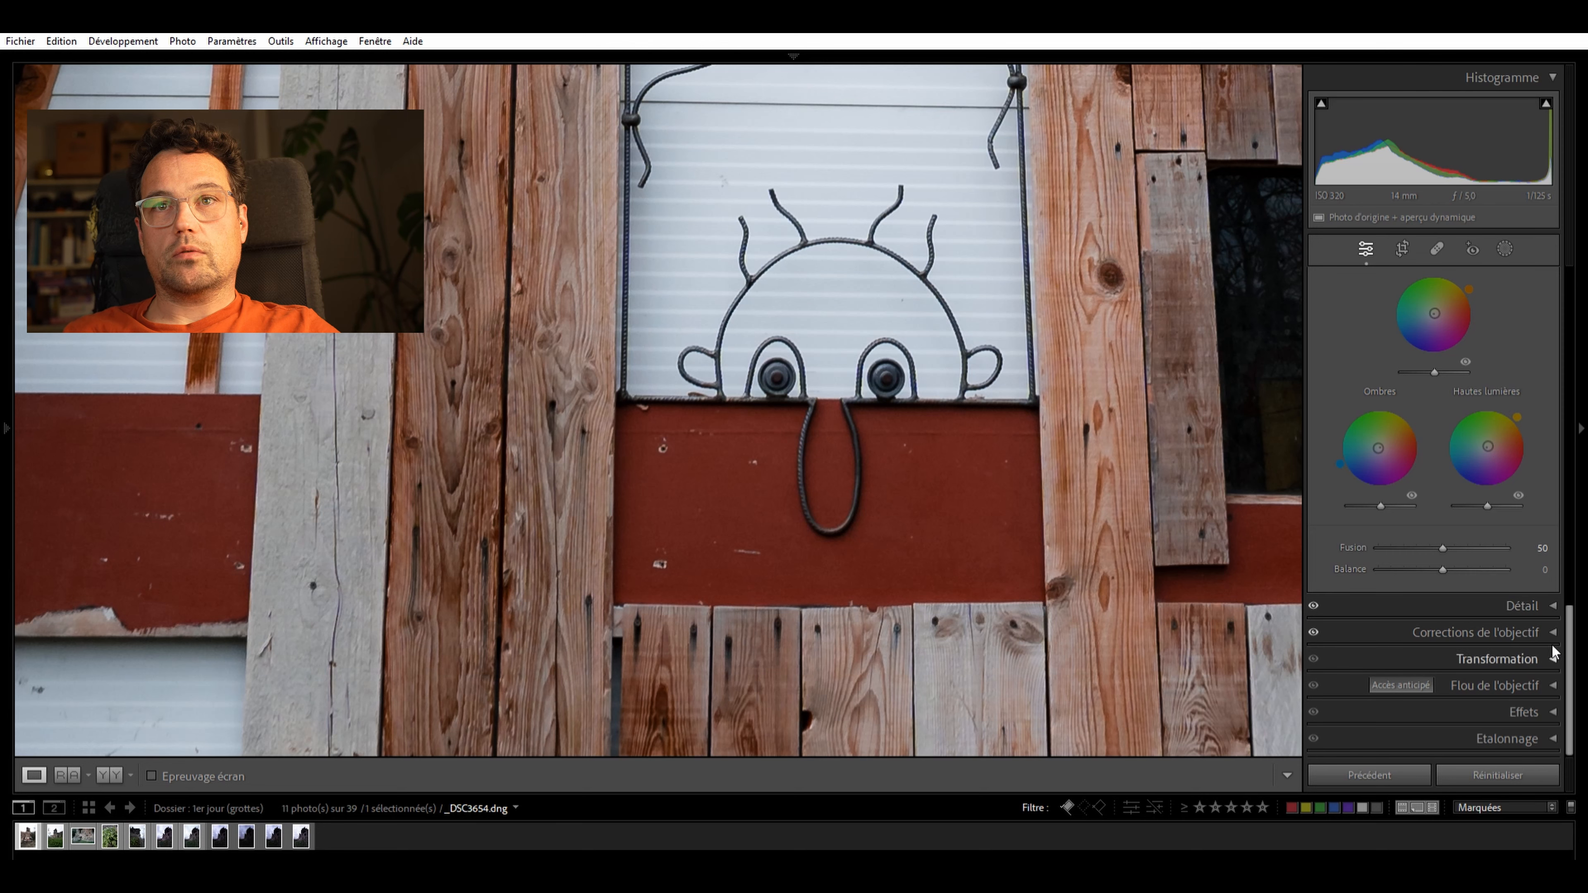
left_click(1501, 659)
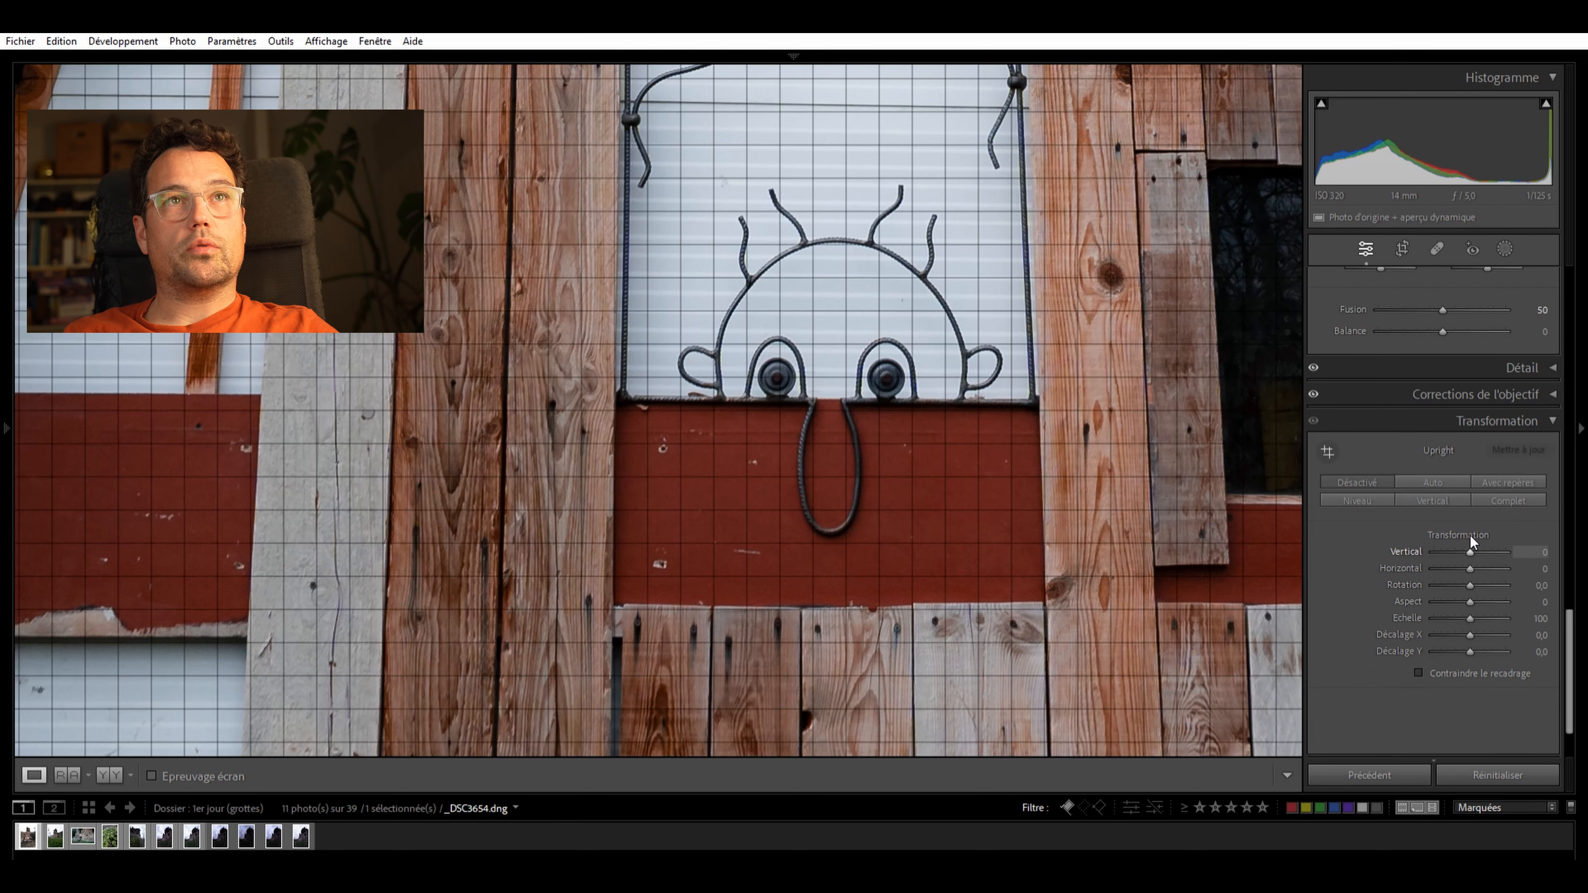
left_click(1269, 447)
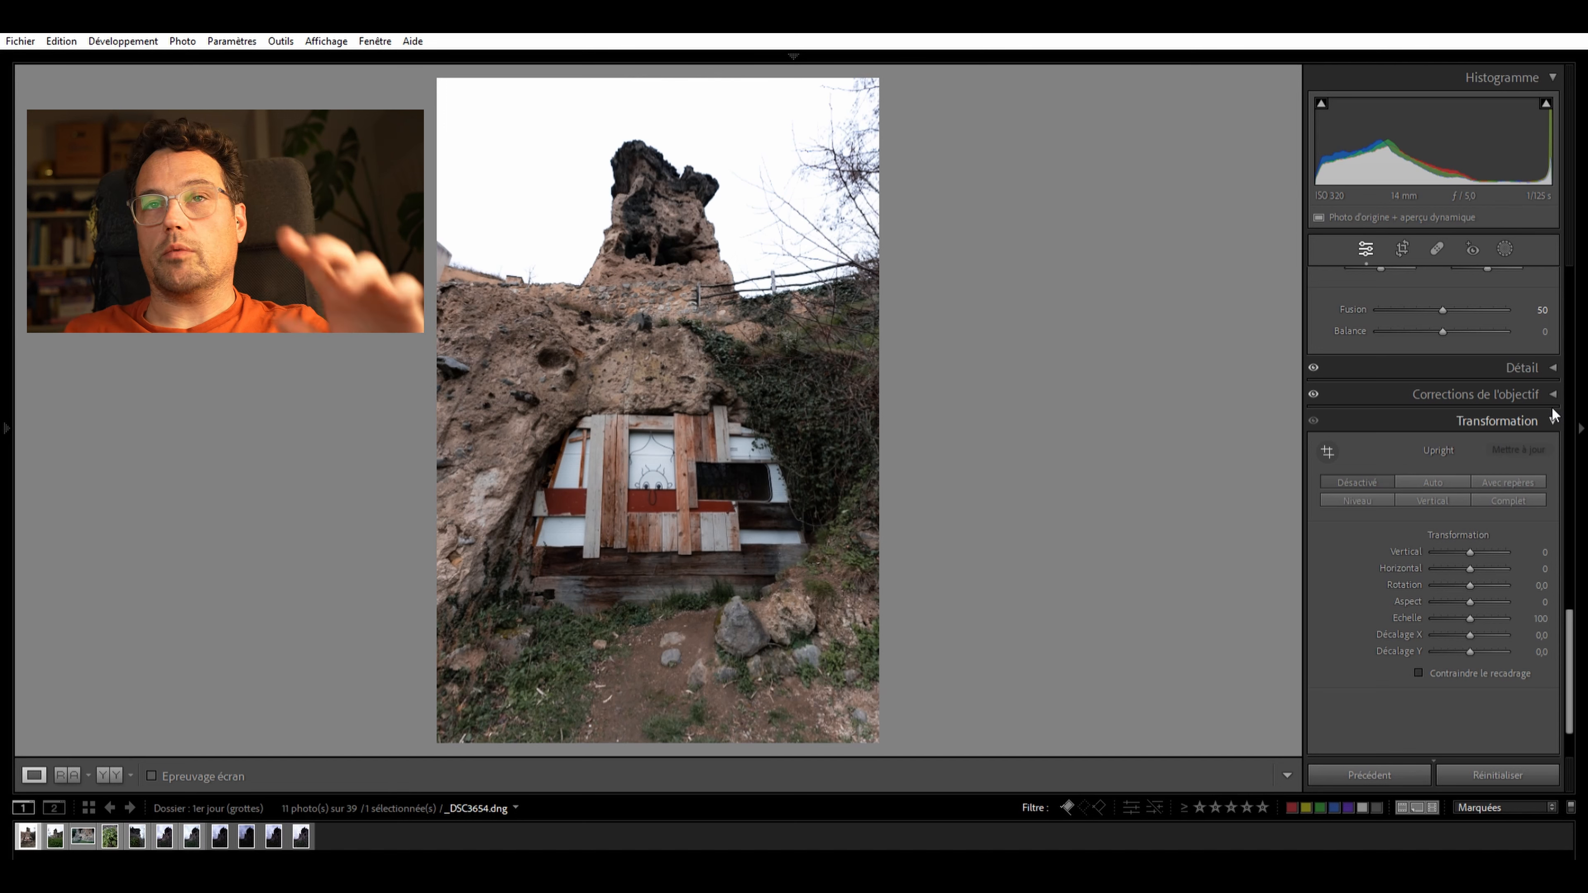
left_click(1552, 409)
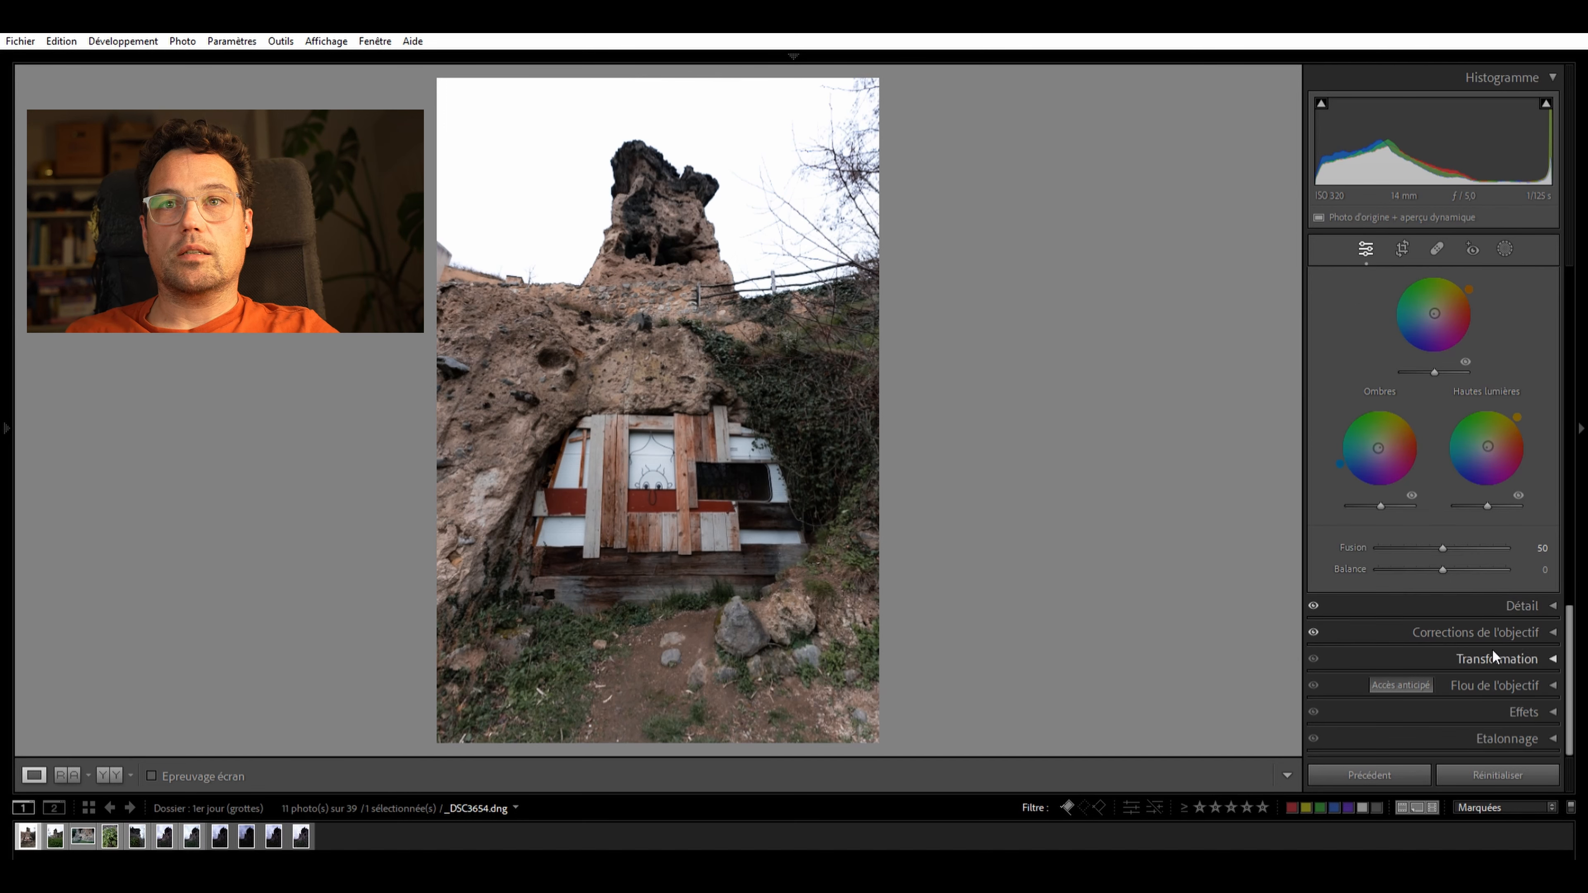
Try a dark post-crop vignette with a gain of −59, experimenting with its midpoint, roundness and feather
left_click(1554, 704)
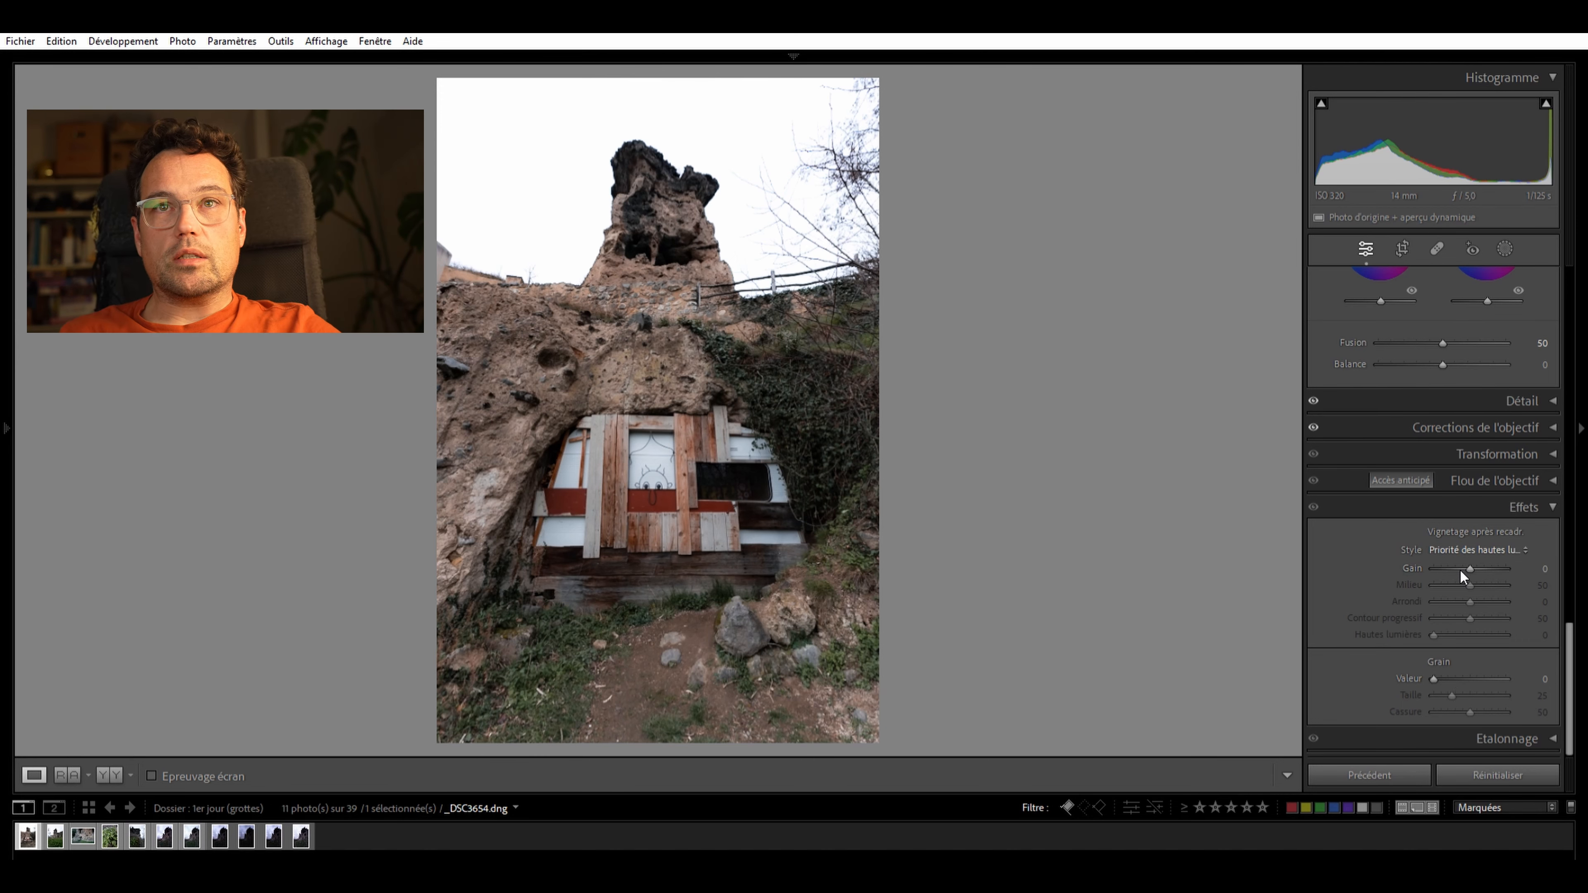
left_click_drag(1471, 554, 1442, 589)
double_click(1443, 582)
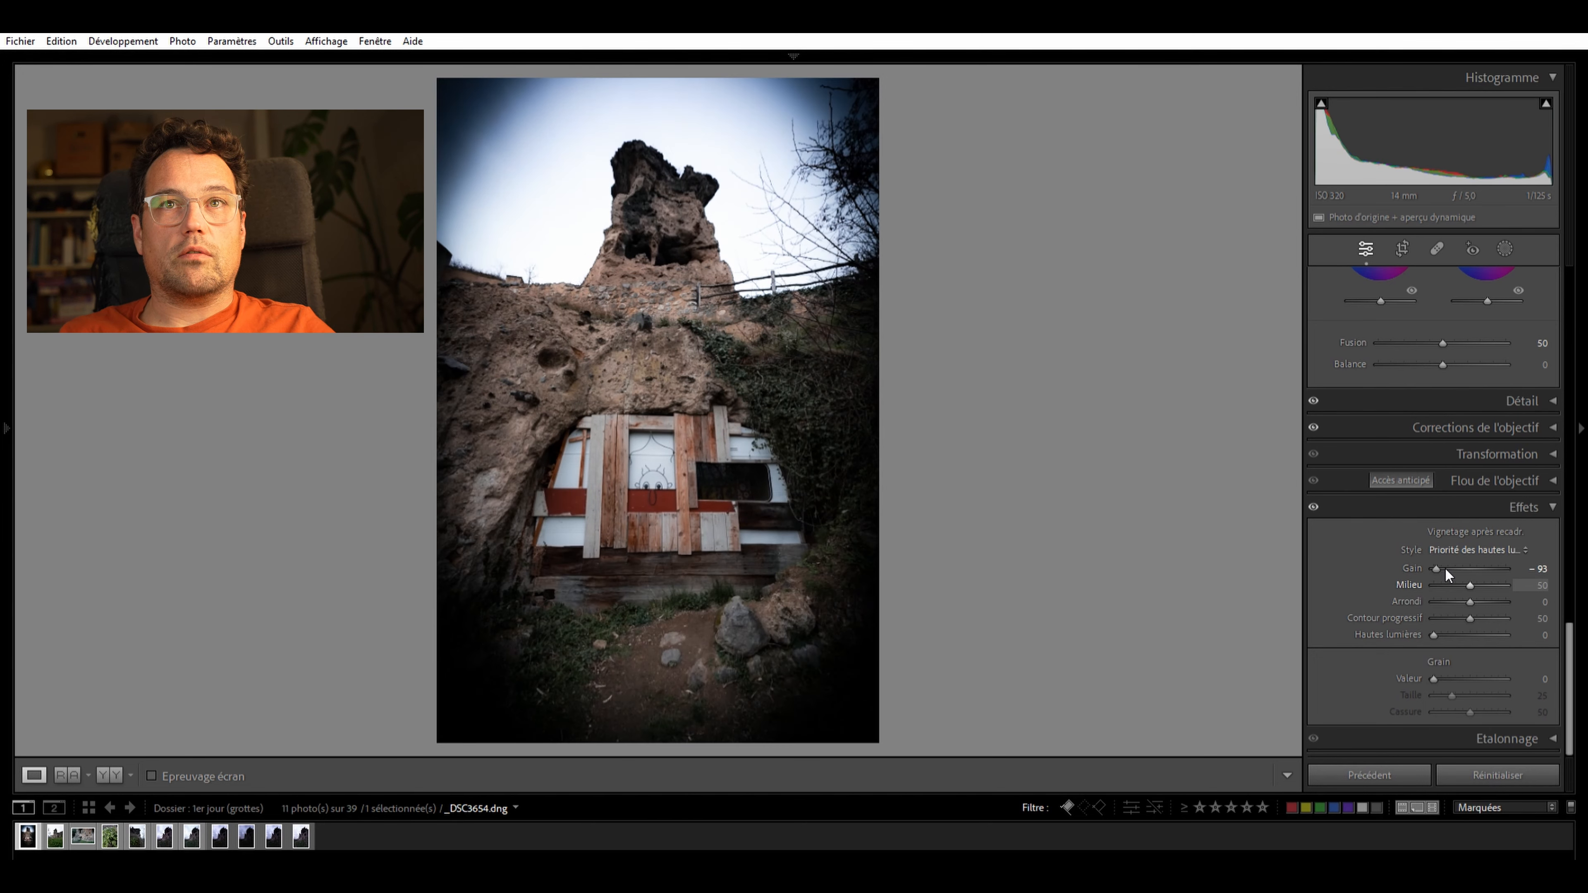
double_click(1467, 559)
left_click_drag(1471, 556, 1478, 604)
double_click(1489, 573)
double_click(1442, 591)
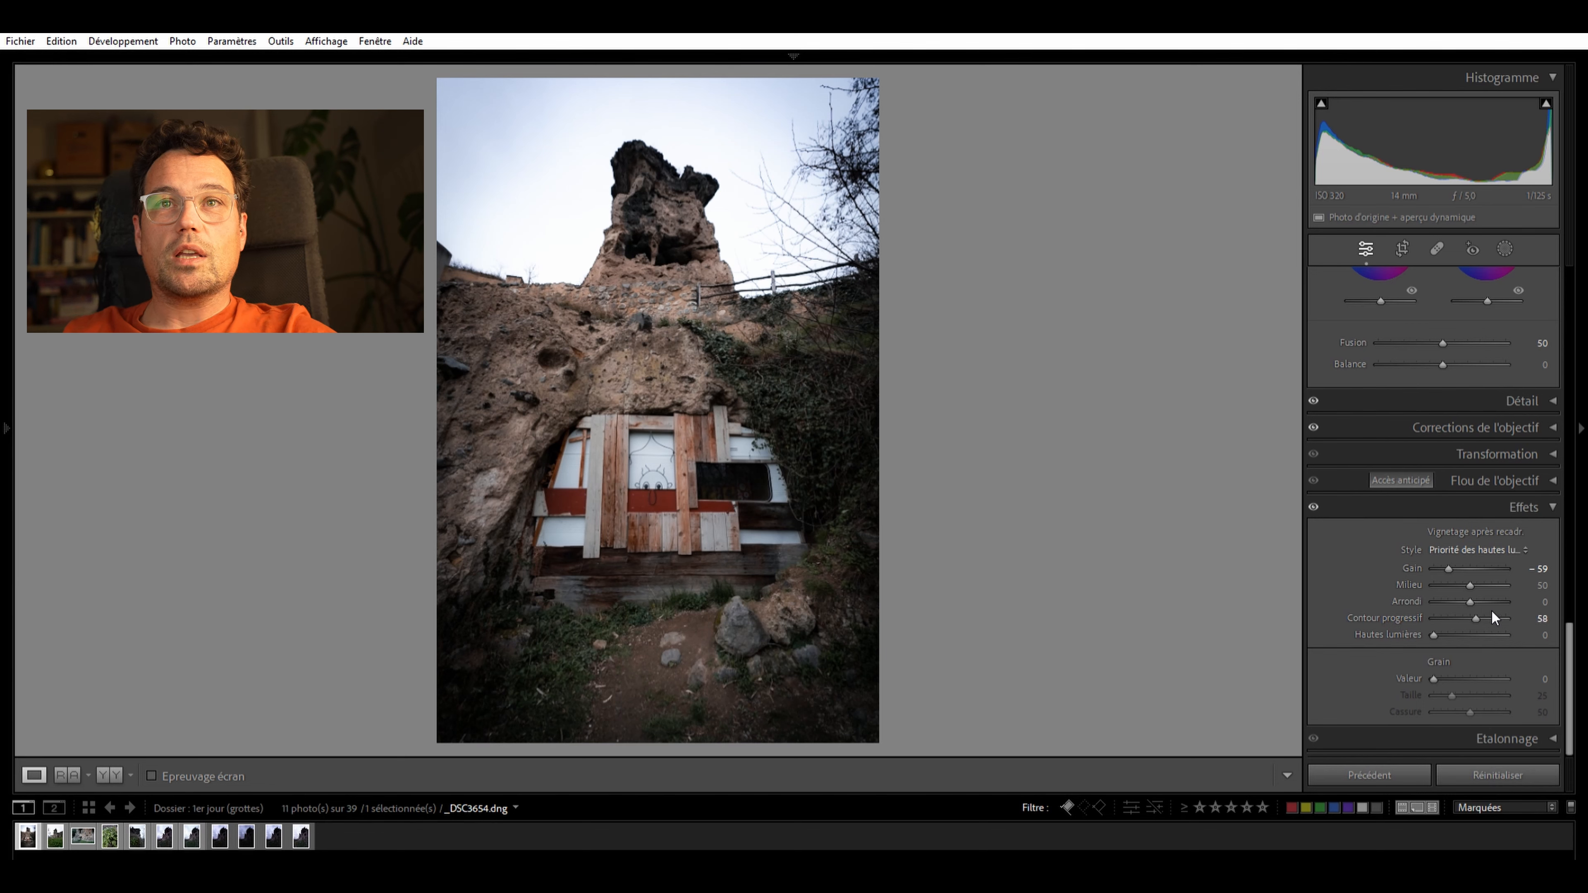
Try a vignette feather of 0, resetting both the feather and the gain
left_click_drag(1476, 616, 1414, 618)
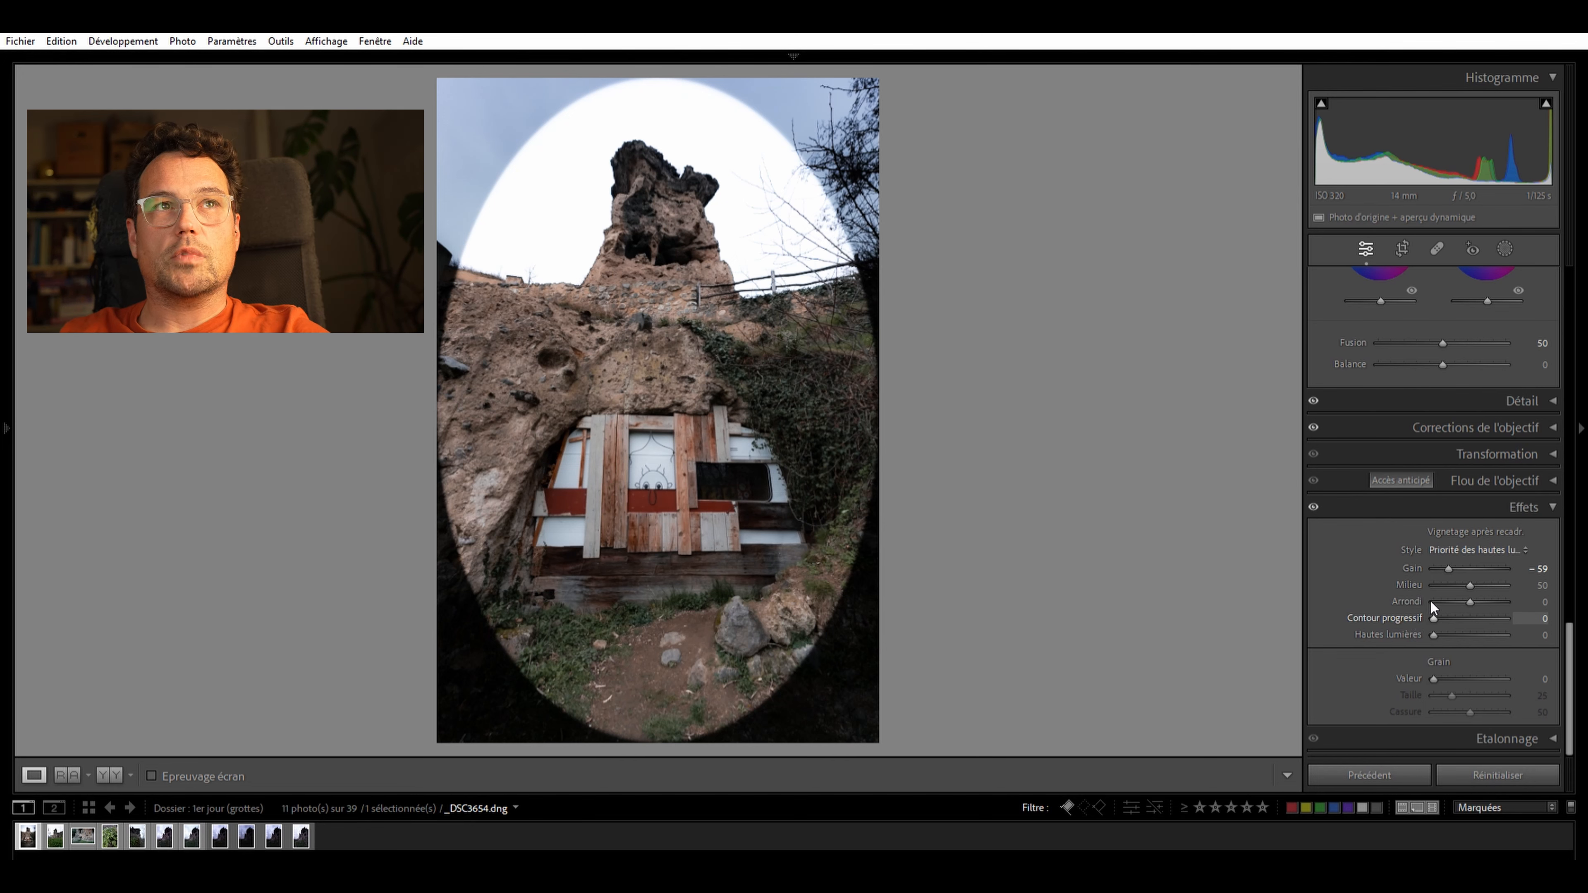
double_click(1433, 617)
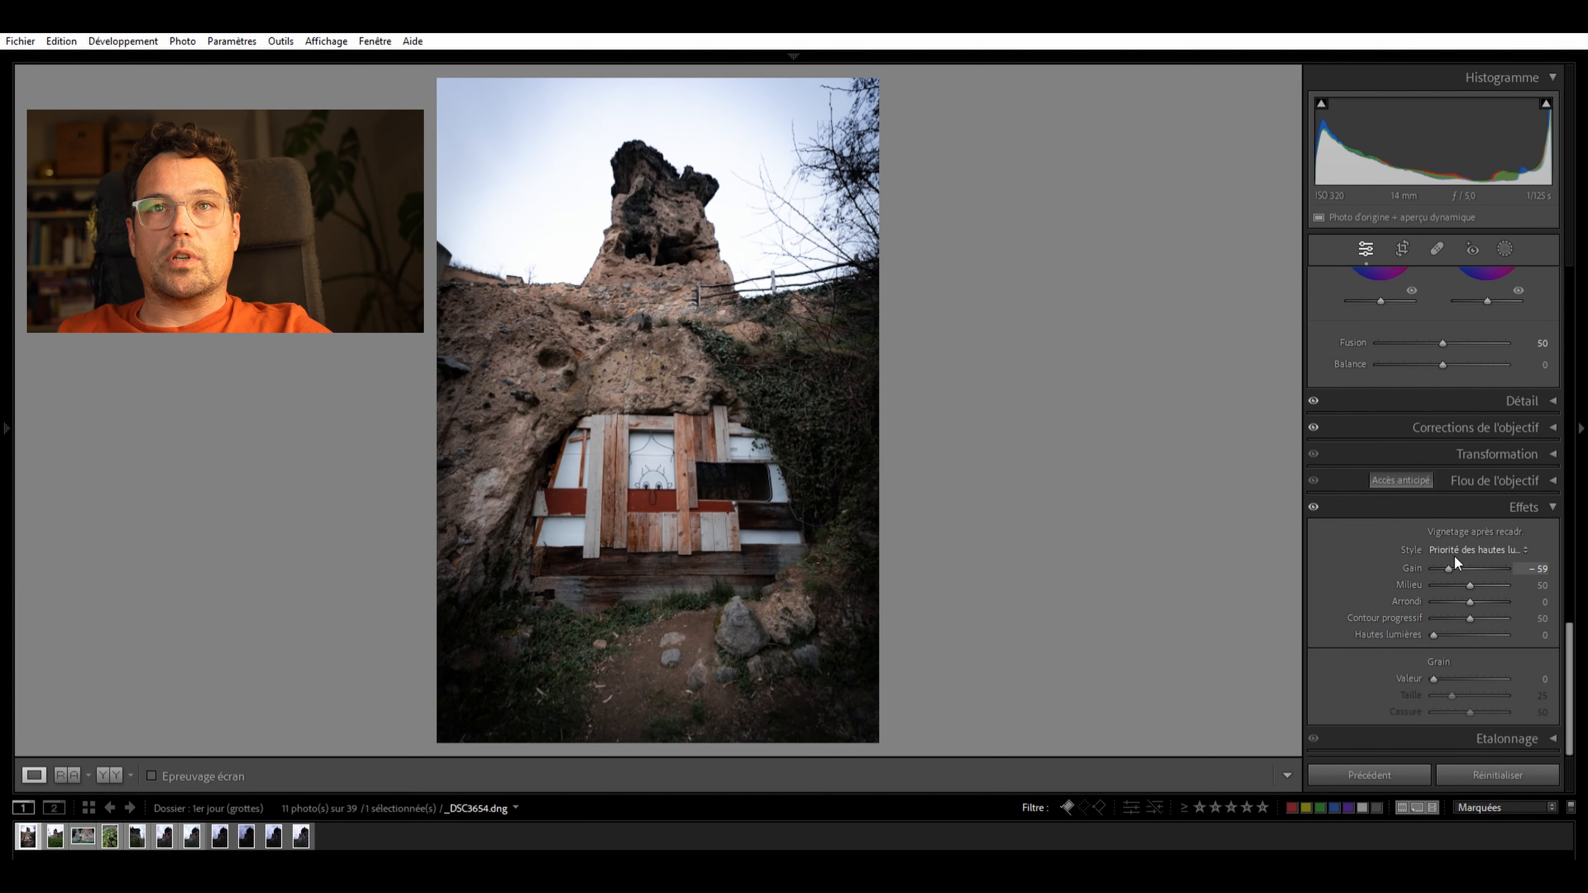
double_click(1449, 566)
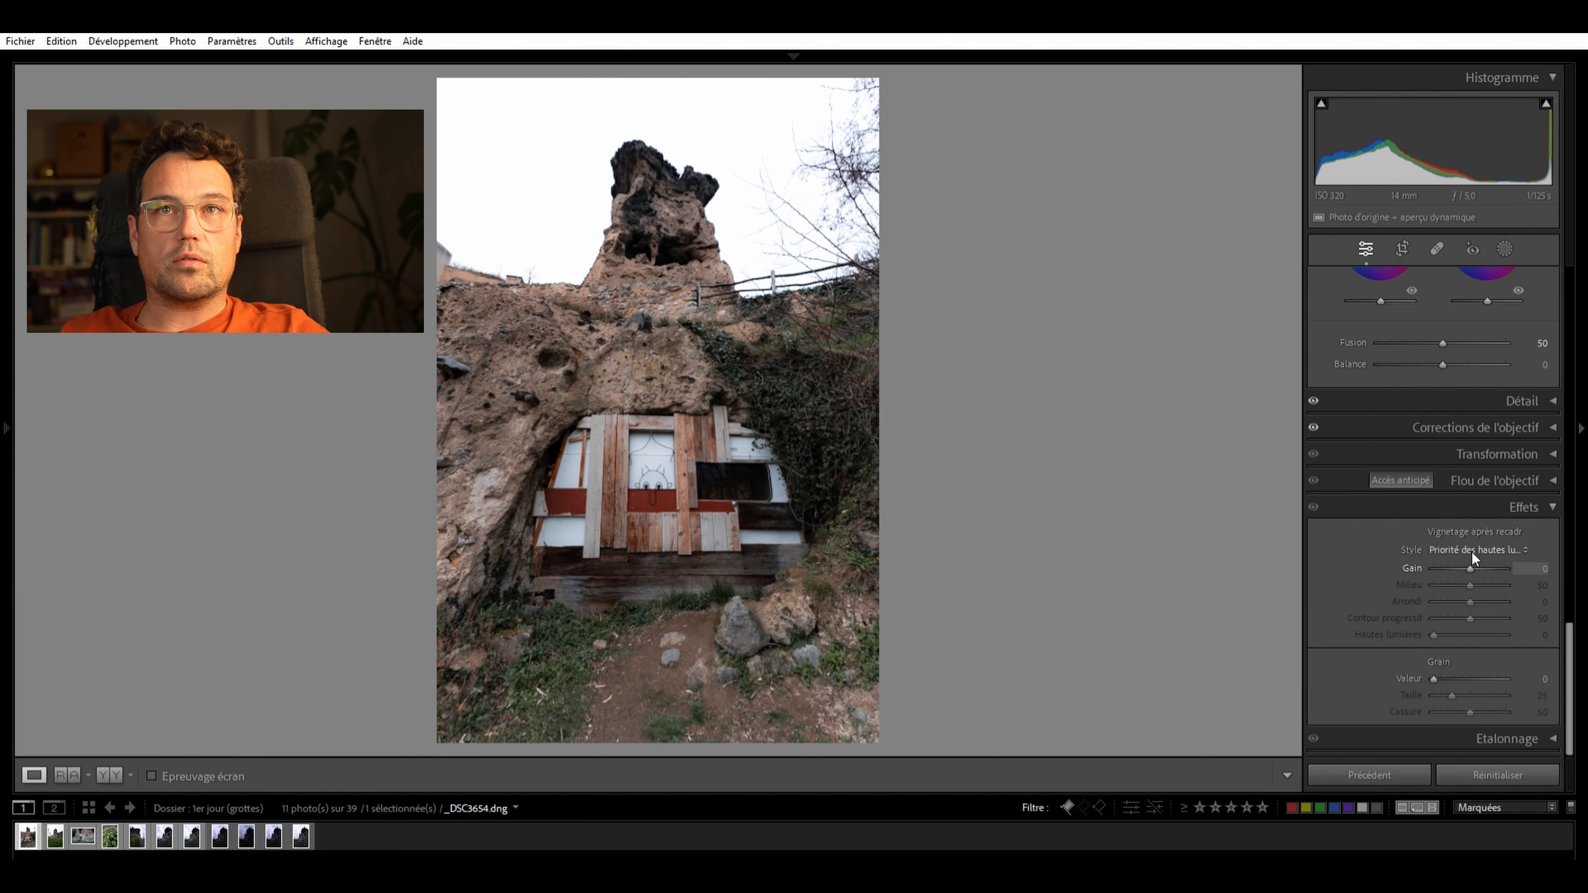
Try vignette gains of +11, −15 and −66, resetting the gain to its default
left_click_drag(1473, 552, 1476, 551)
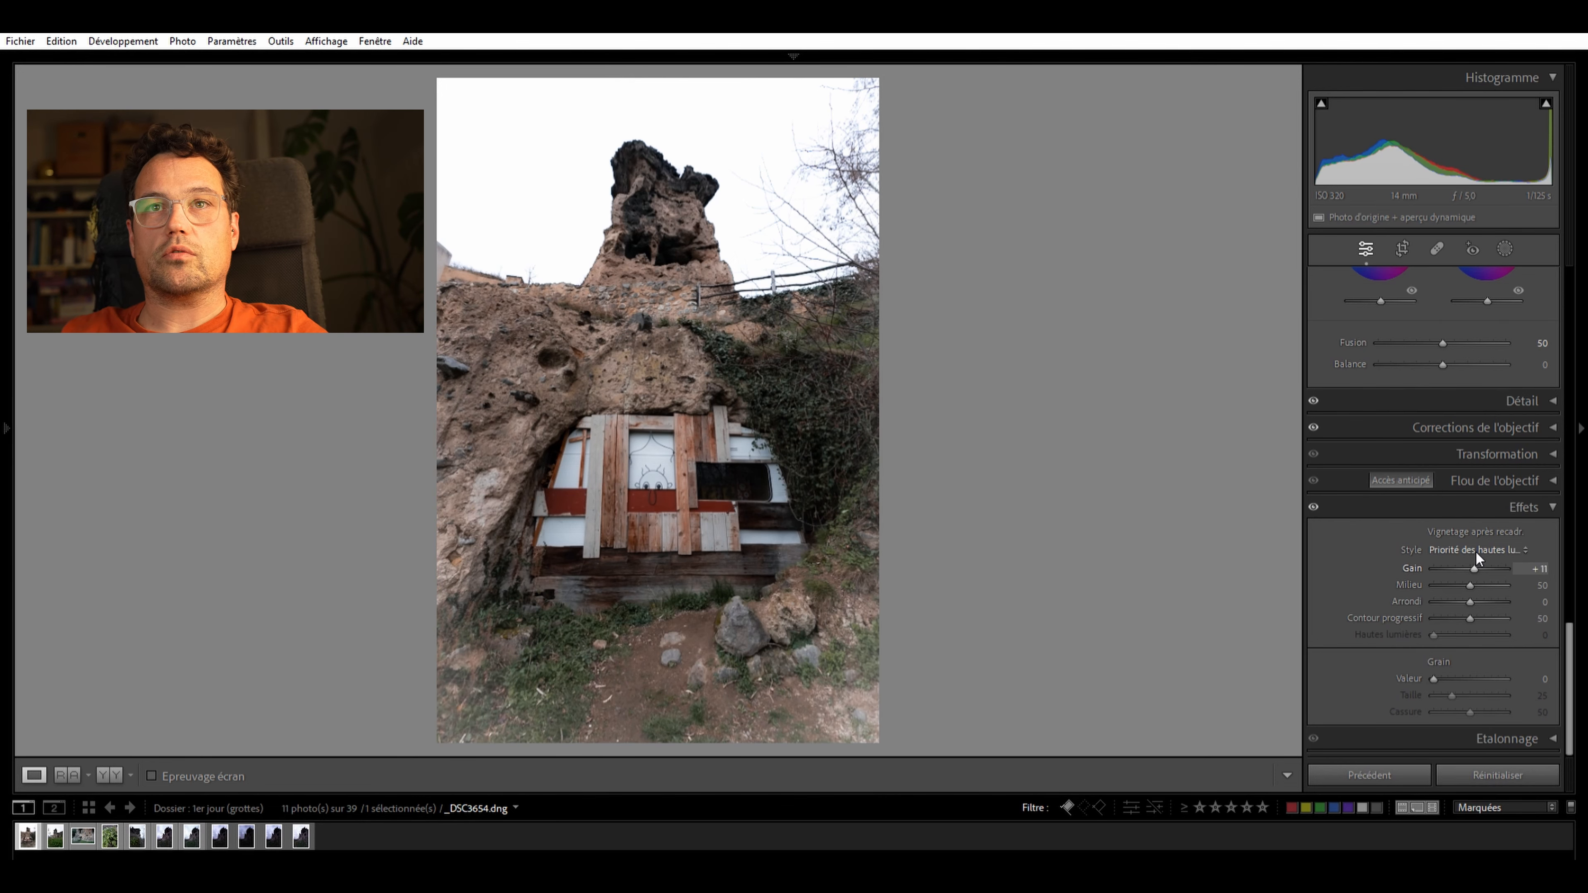
double_click(1476, 552)
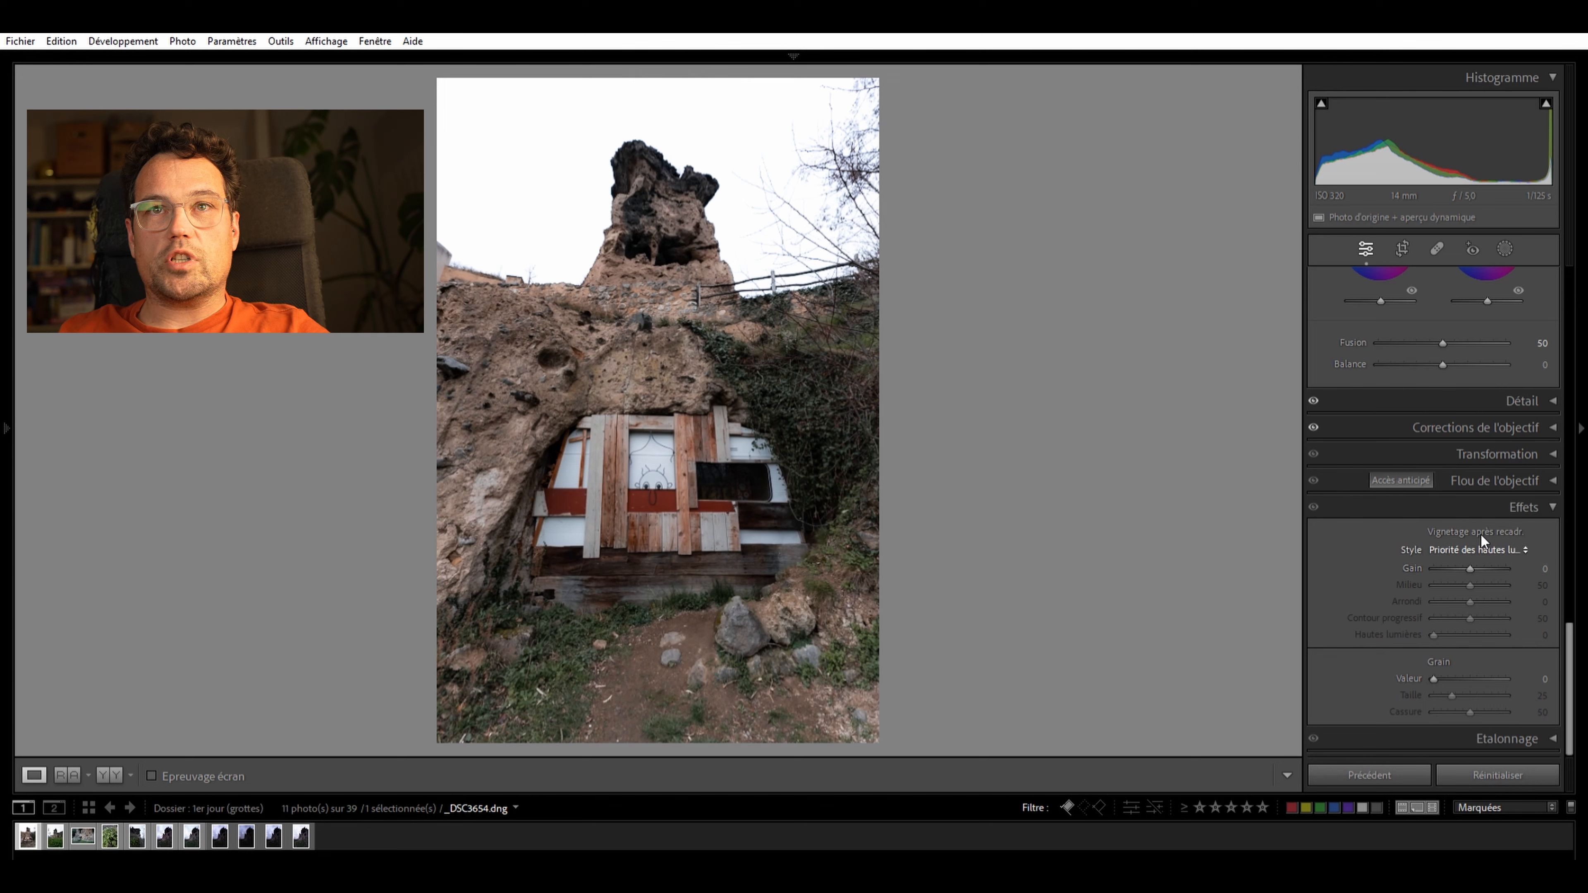
scroll(1470, 555, "down", 3)
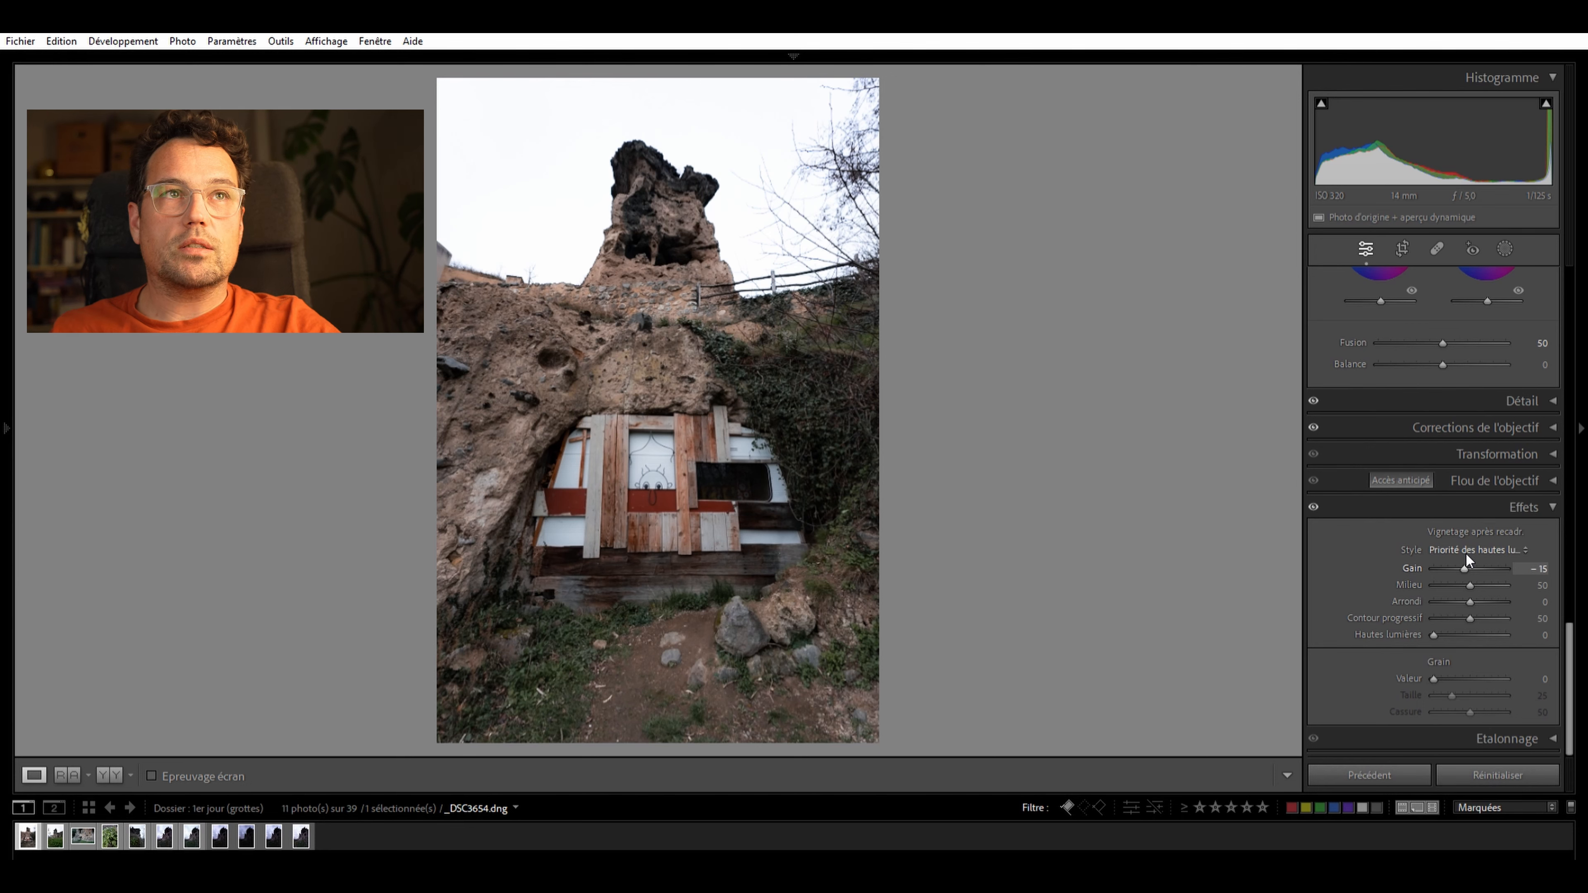
left_click_drag(1467, 554, 1448, 556)
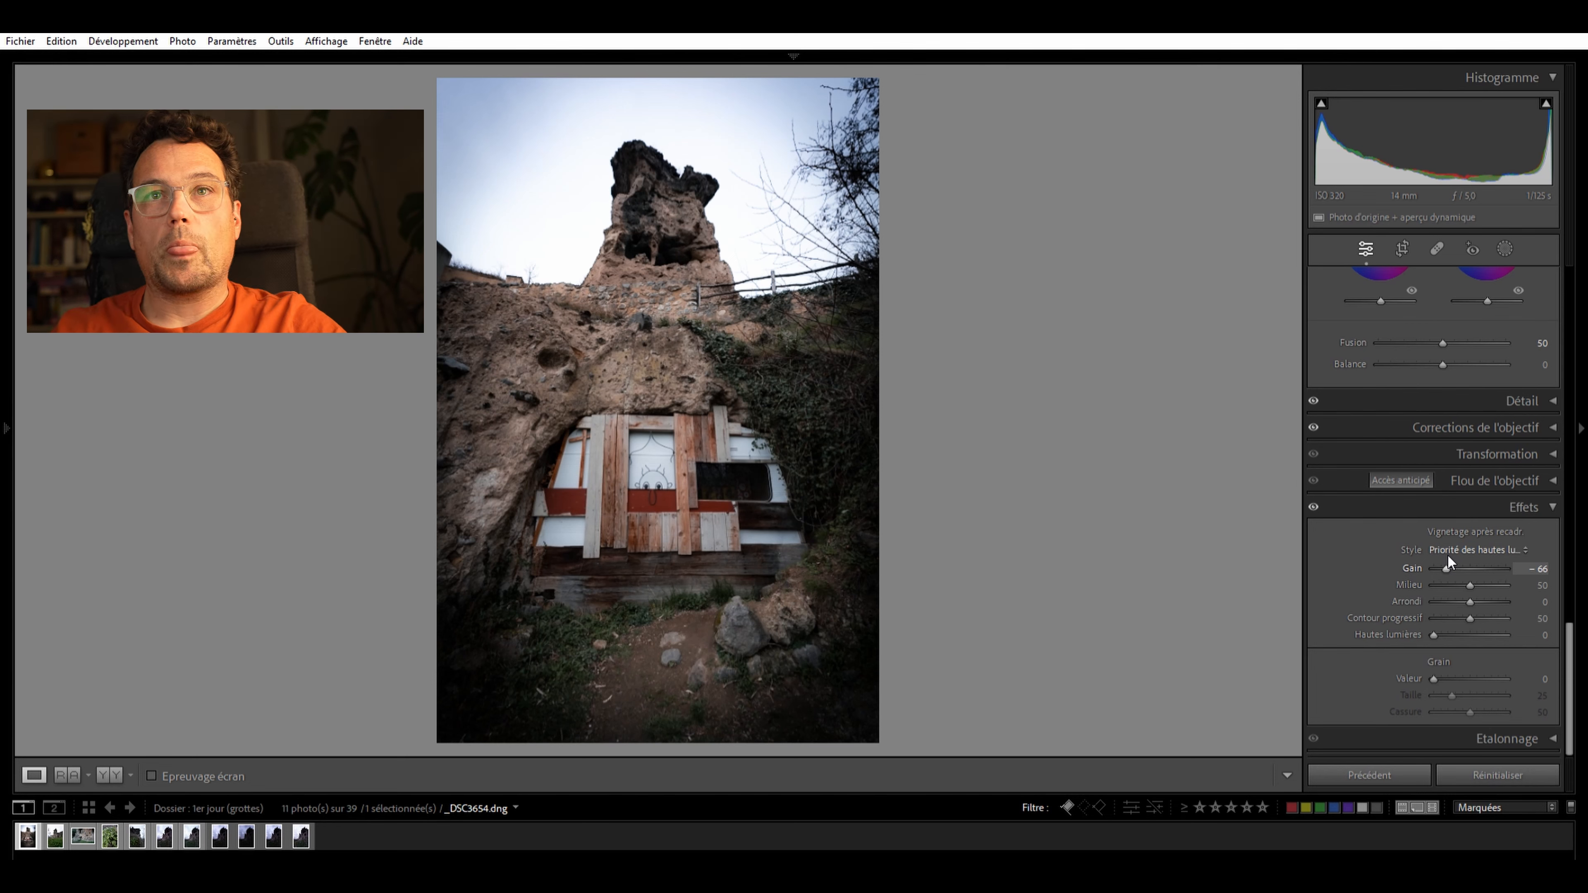
double_click(1447, 557)
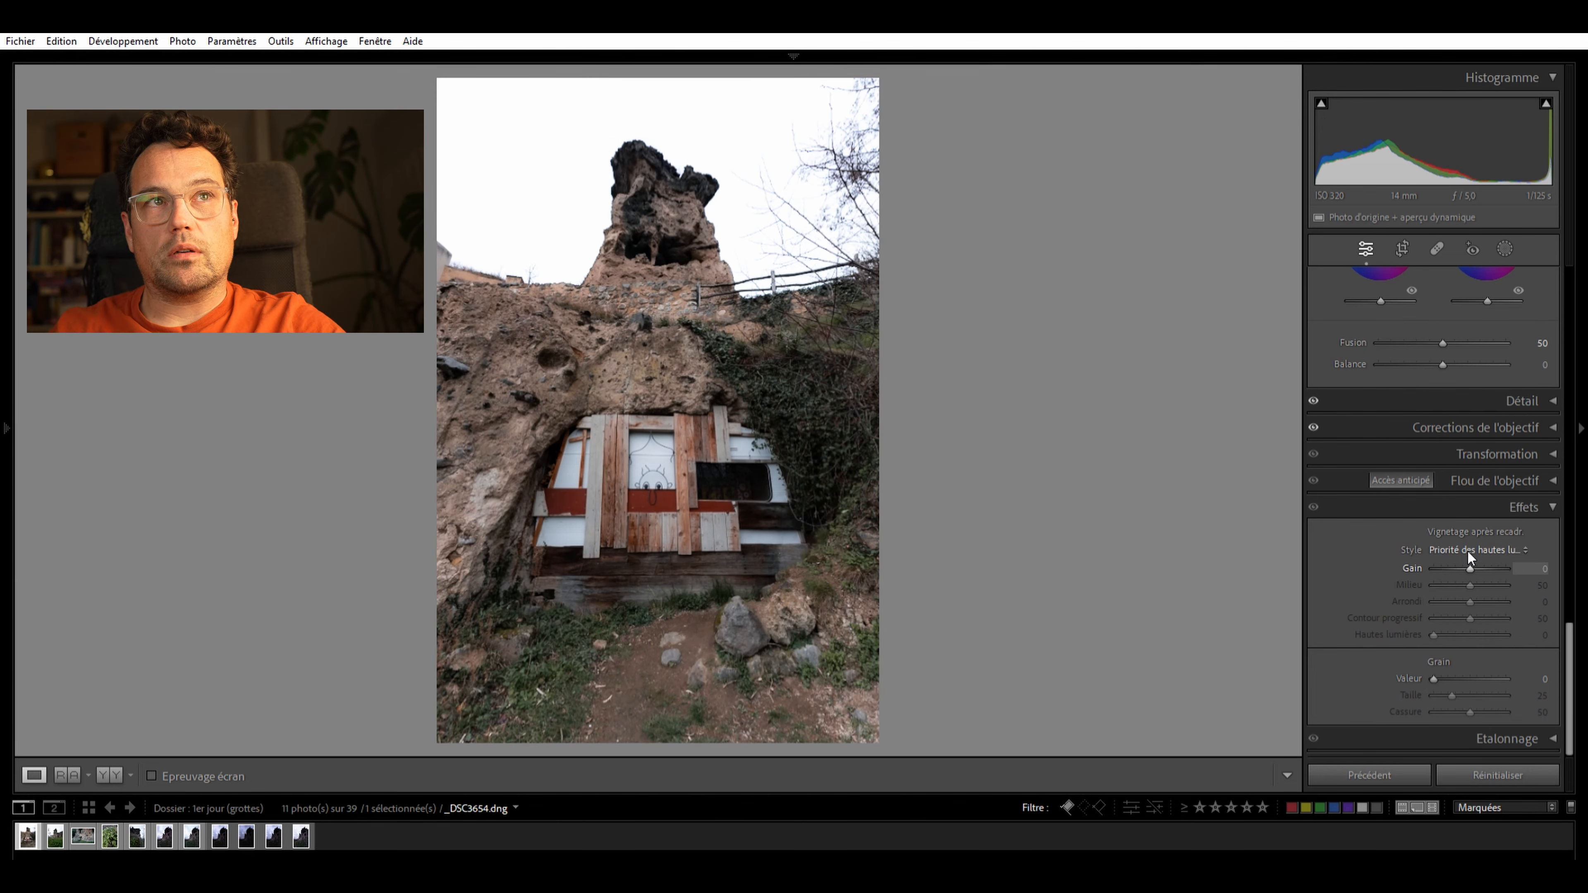
Darken the photo's edges by setting the post-crop vignette gain to −15
key("Down")
key("Down")
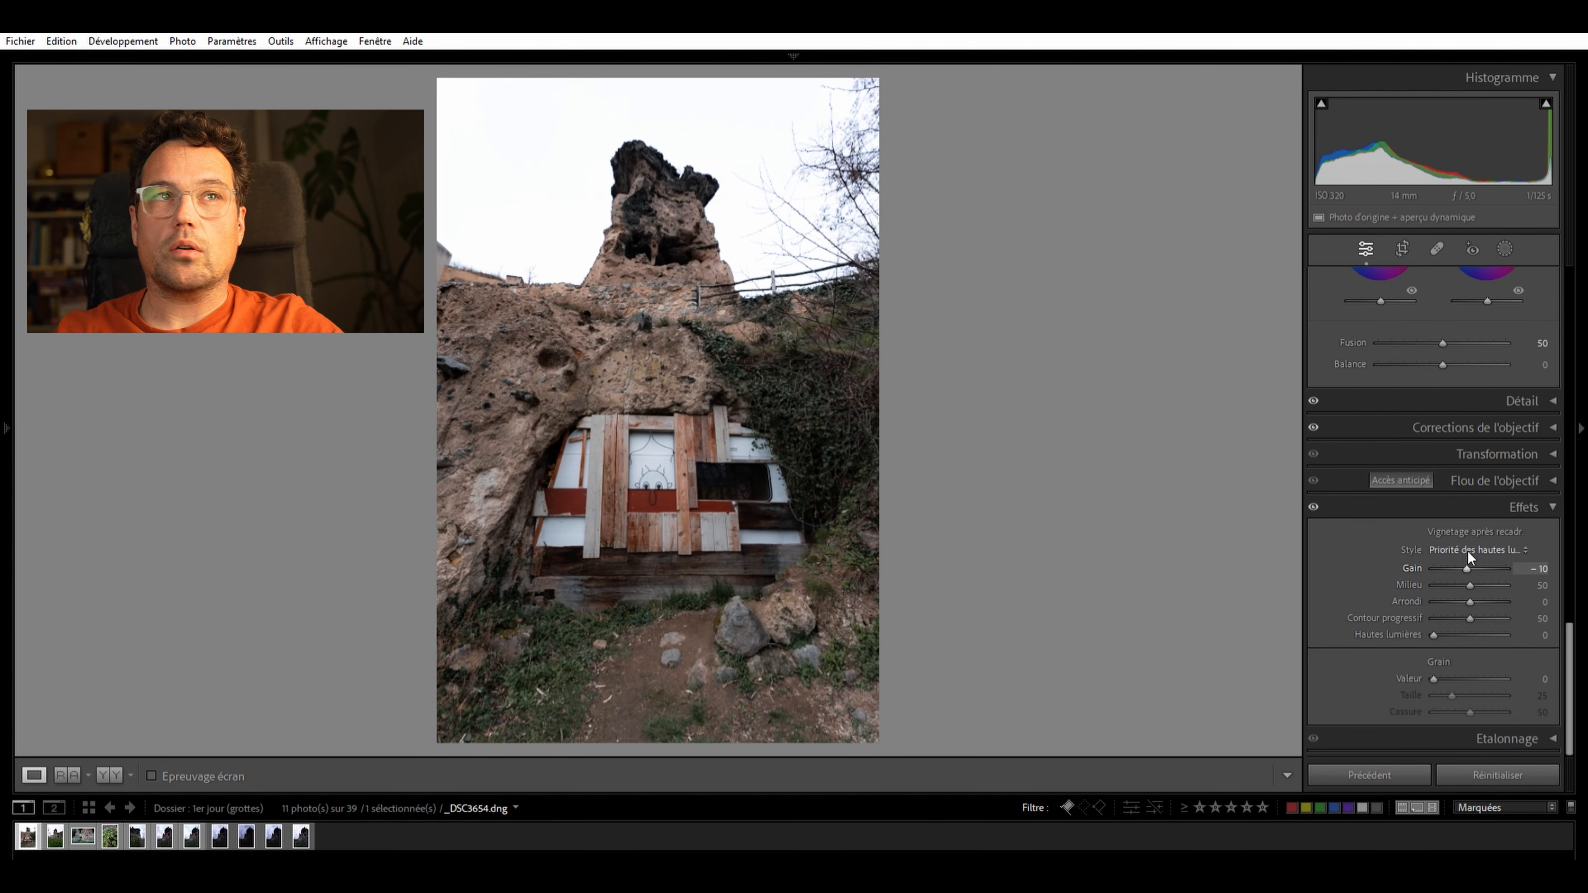
key("Down")
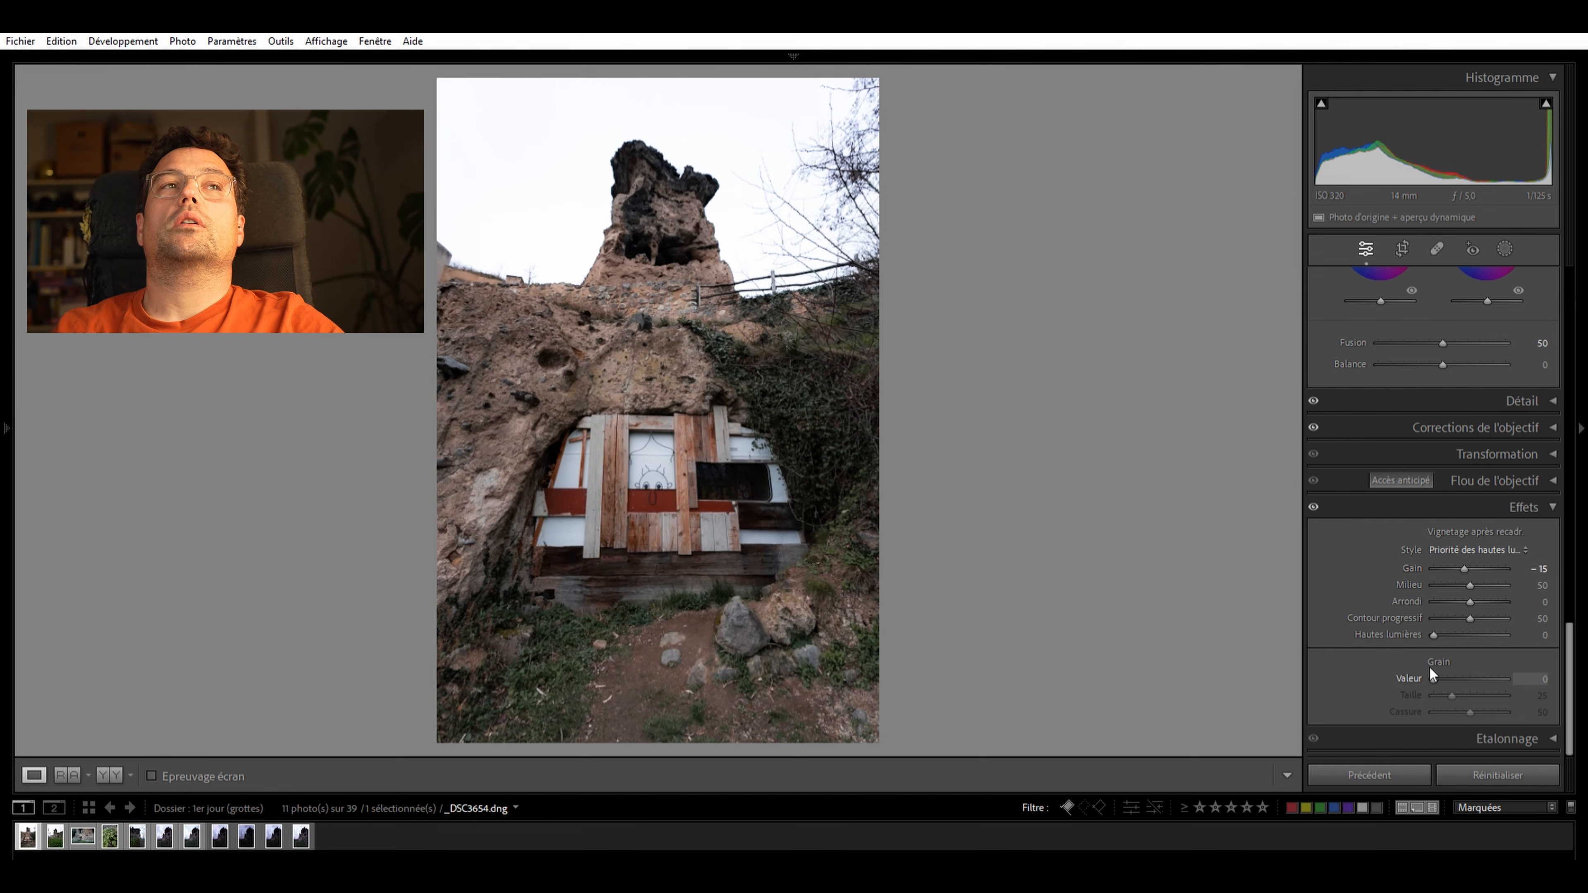
Try grain amounts of 35 and 72, checking the caravan up close and in the whole photo, and reset the amount
left_click(660, 450)
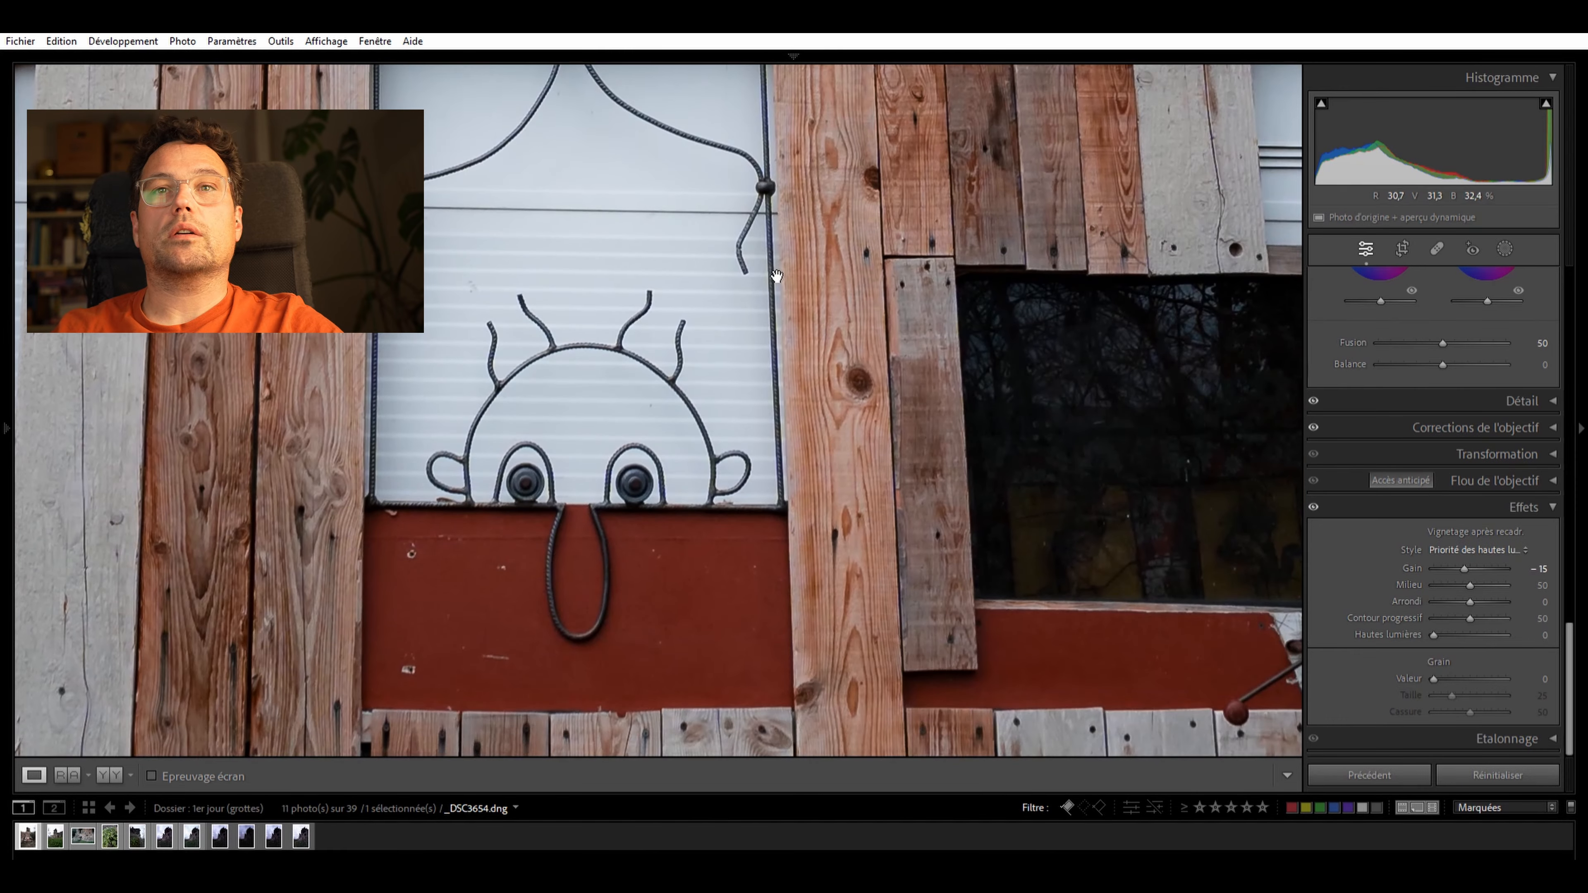
left_click_drag(1438, 665, 1464, 667)
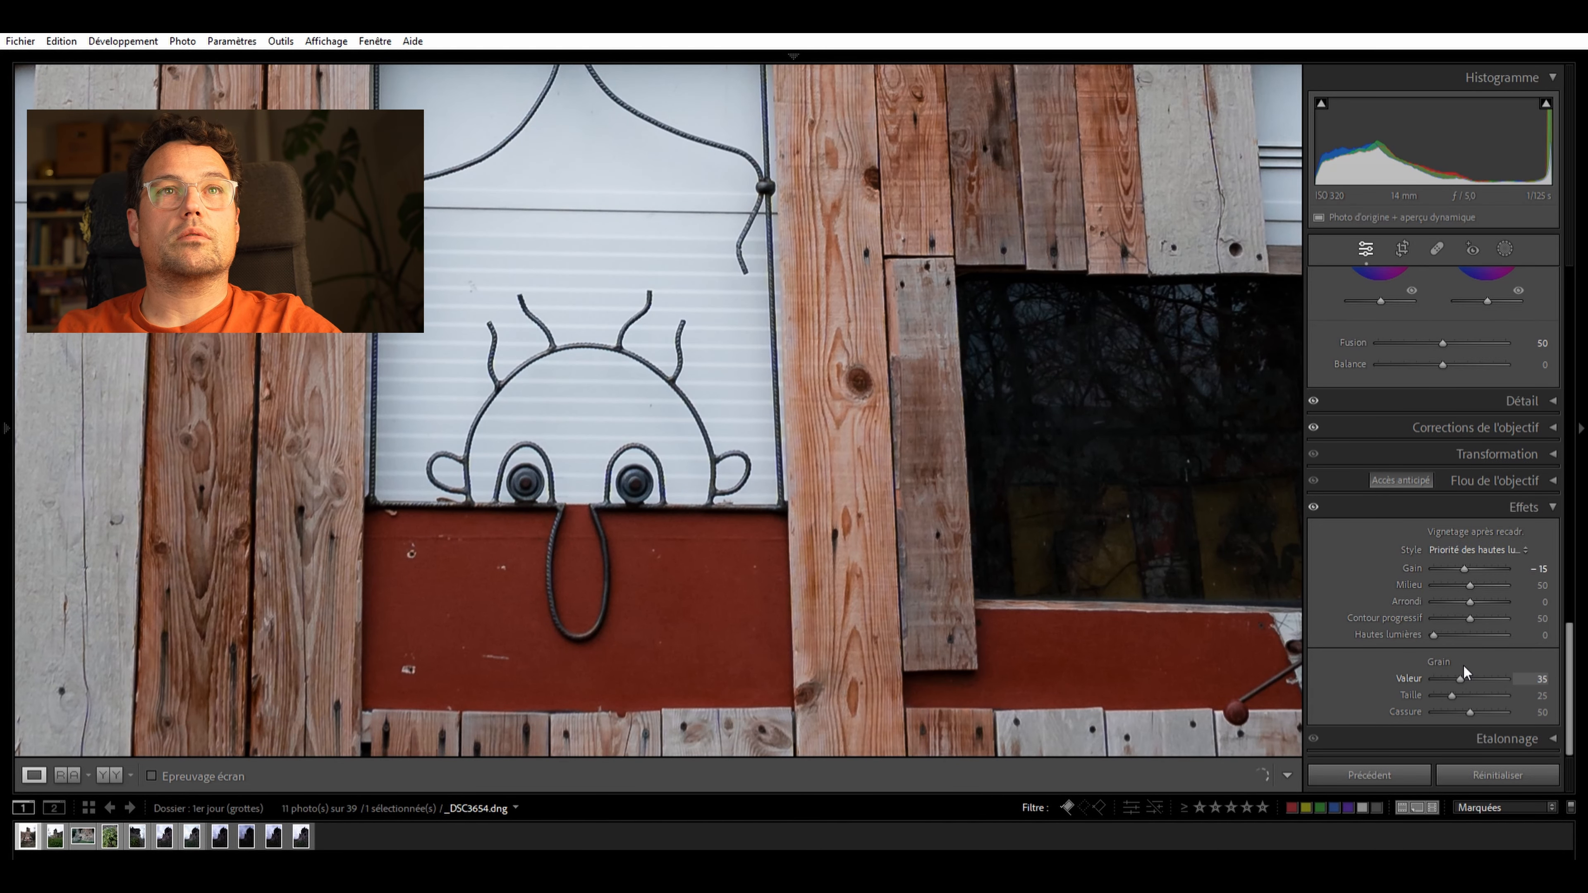
left_click(1062, 507)
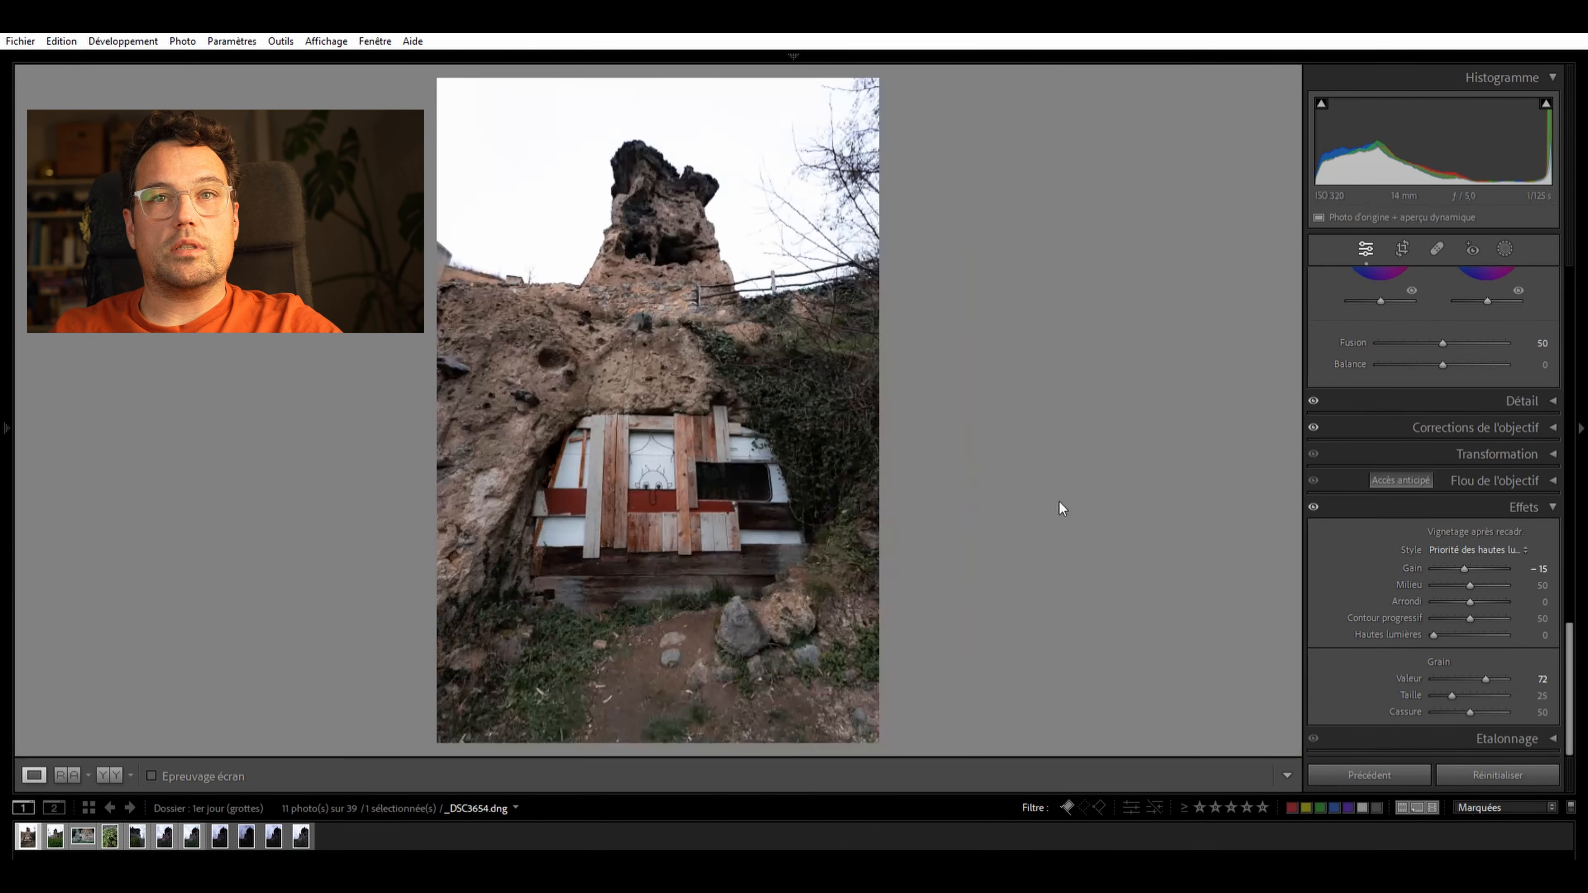
key("z")
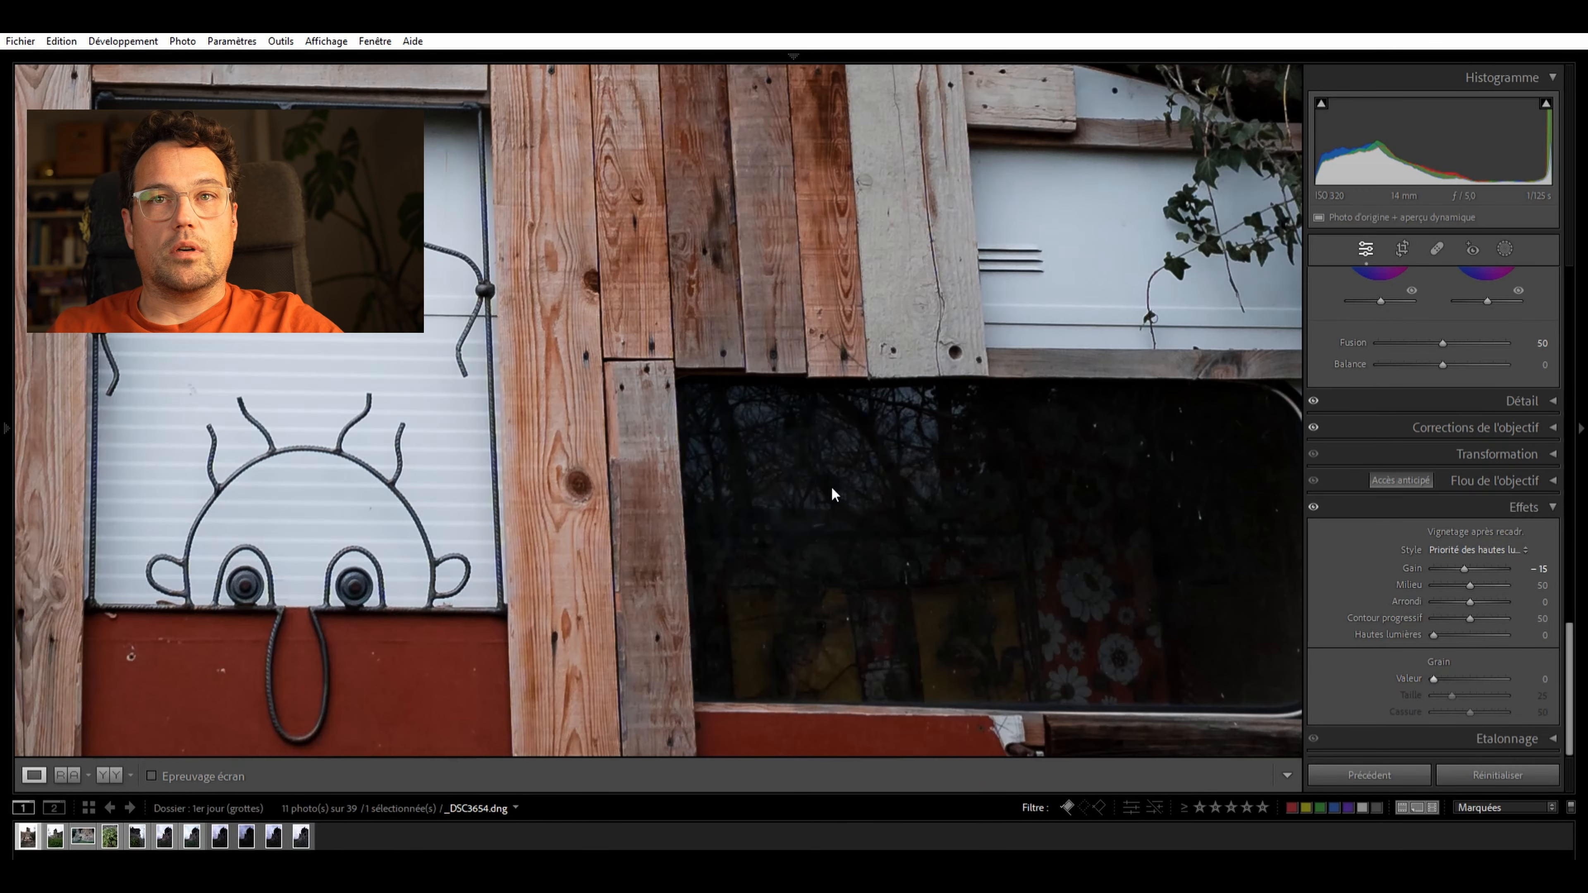
double_click(1457, 679)
Try a grain amount of 5 on the magnified caravan, return it to 0 and show the whole photo again
left_click_drag(773, 507, 1146, 373)
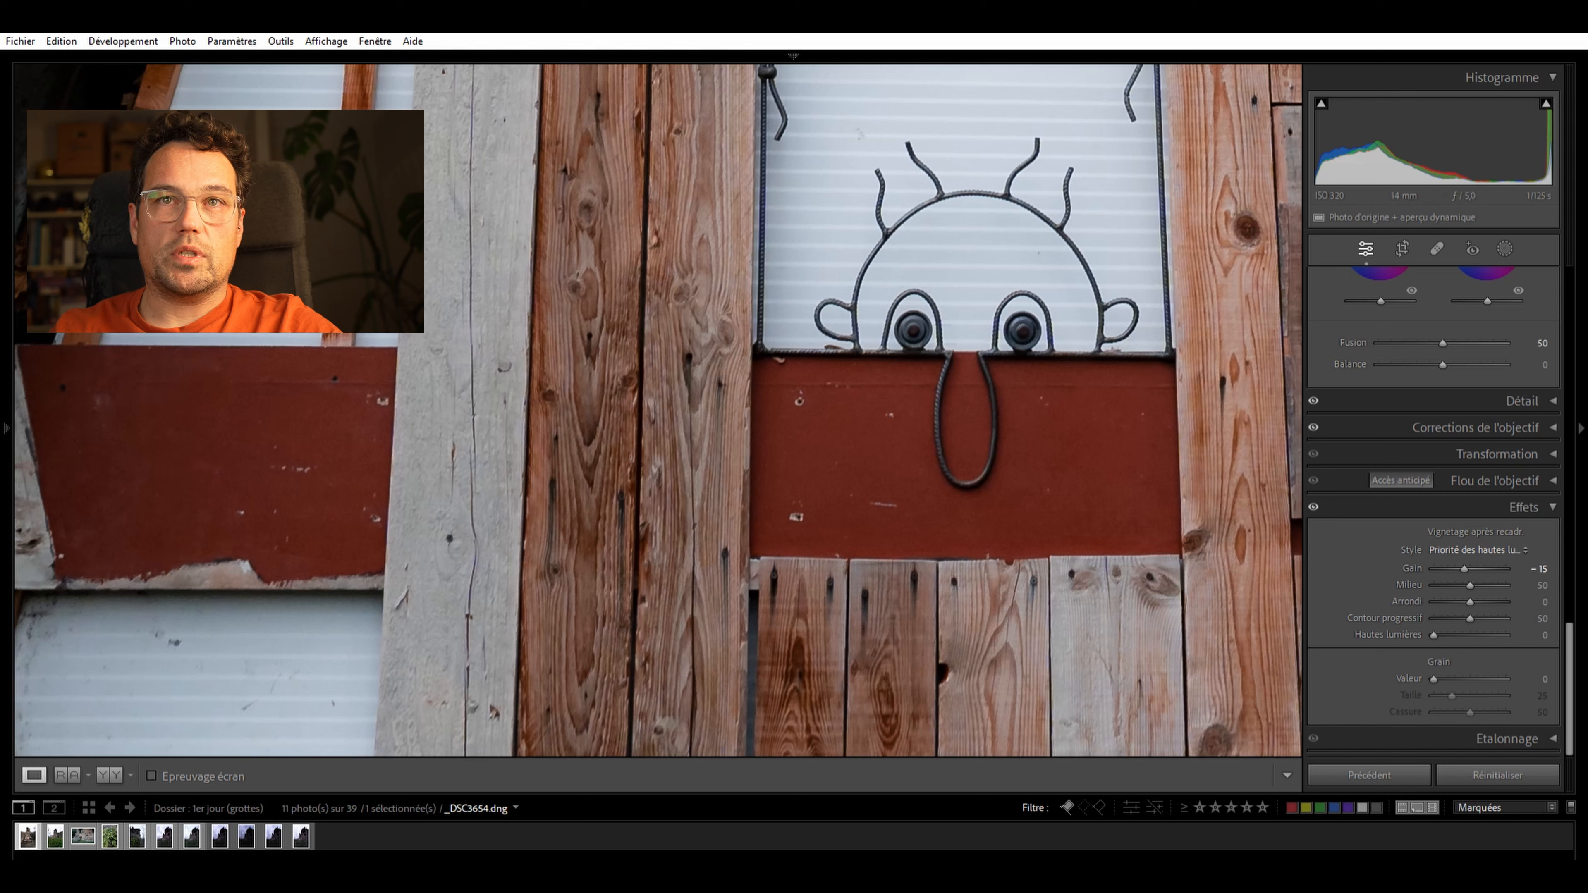
key("Up")
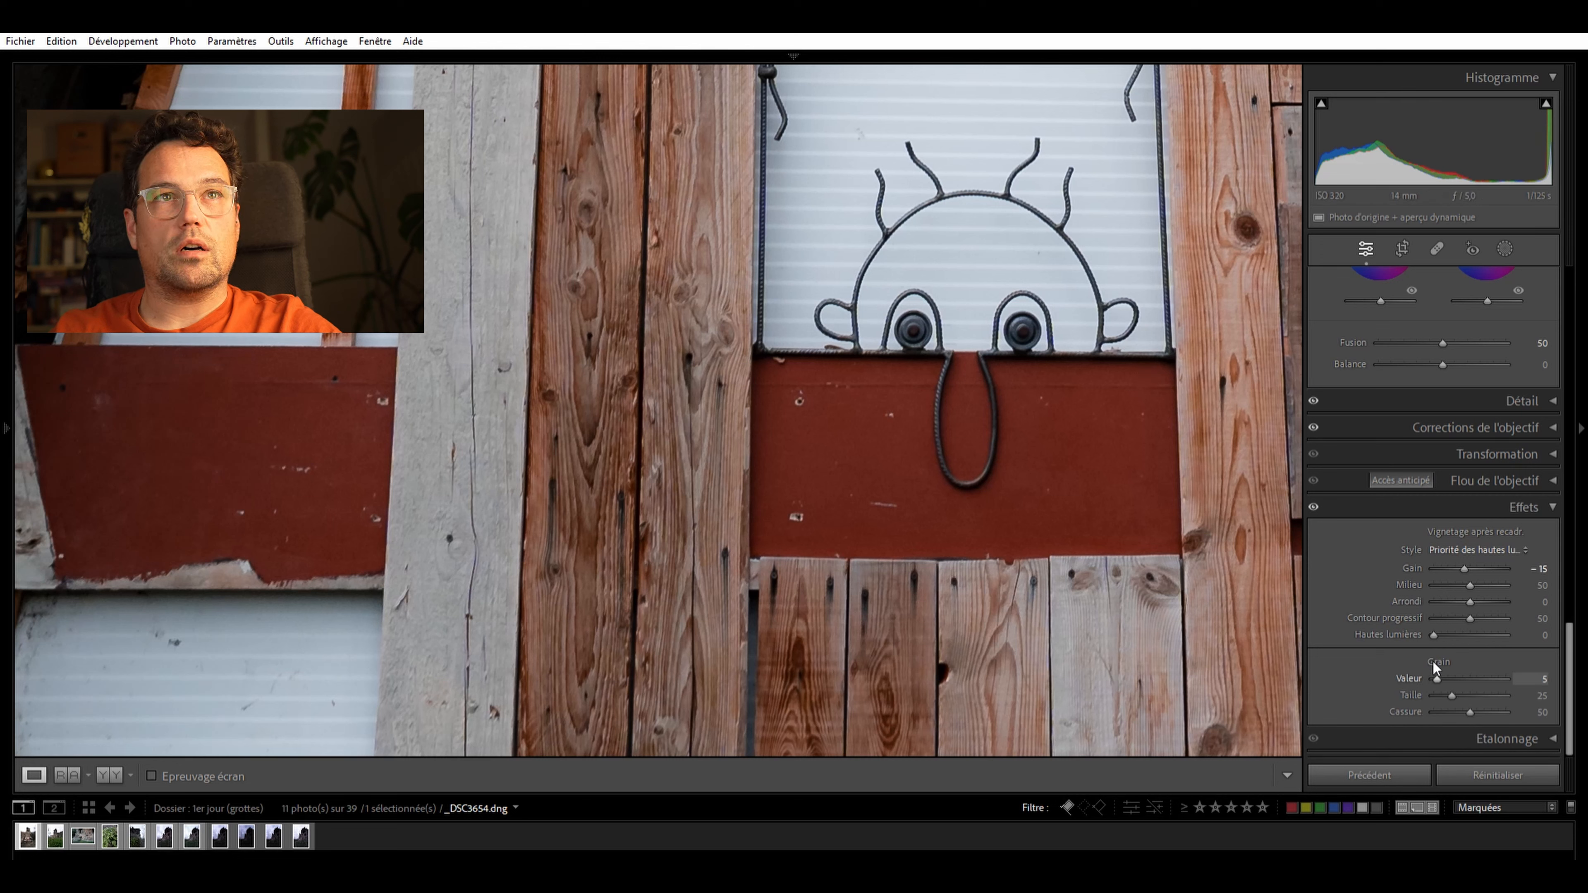
key("Down")
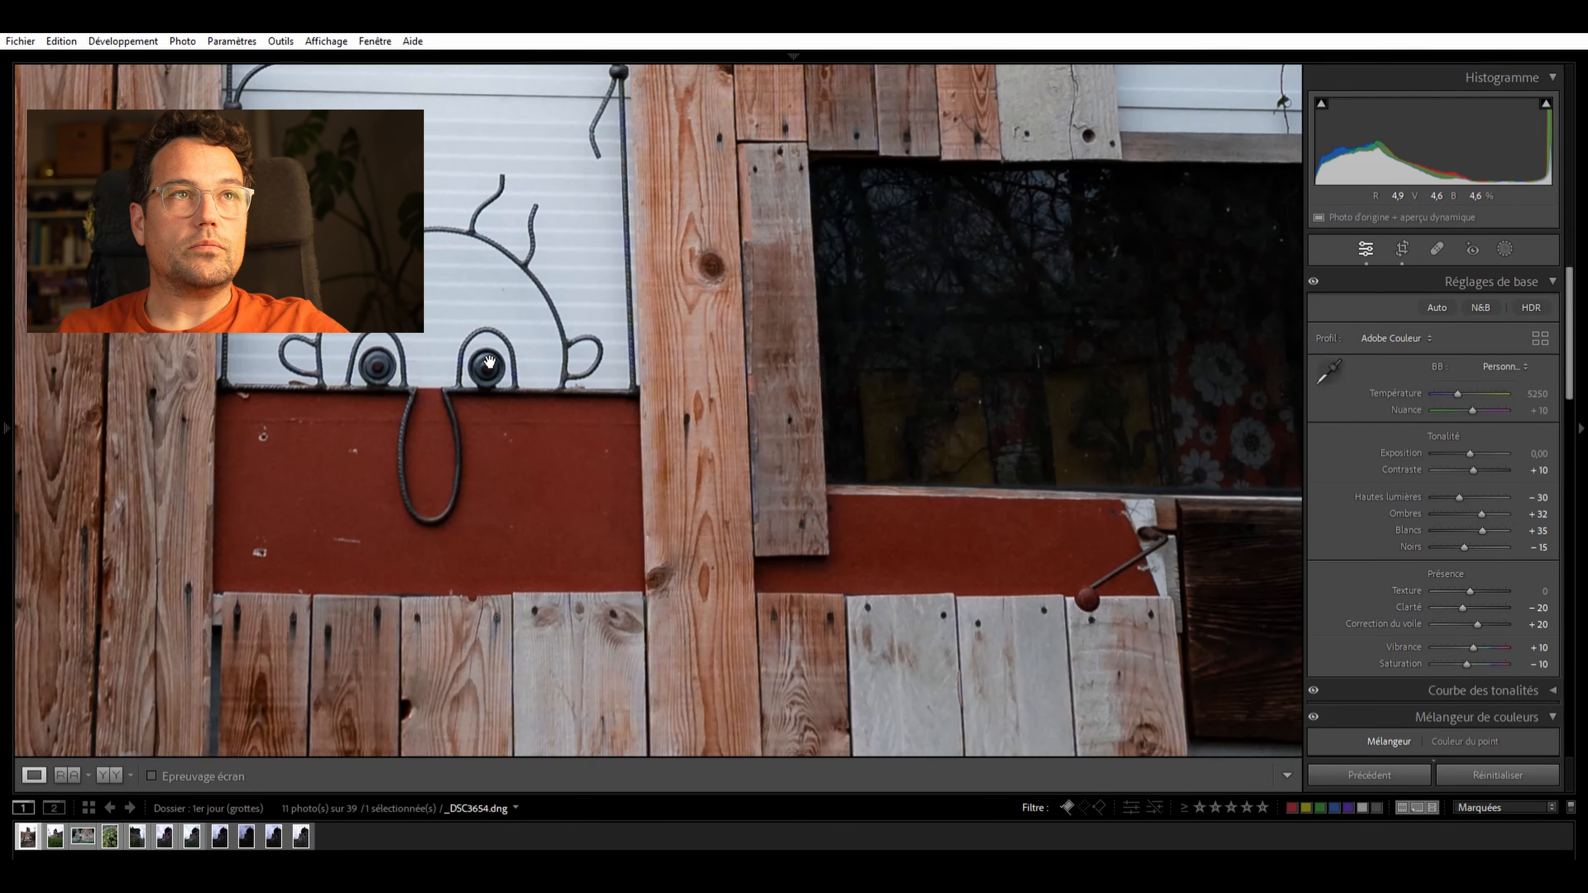
left_click(489, 362)
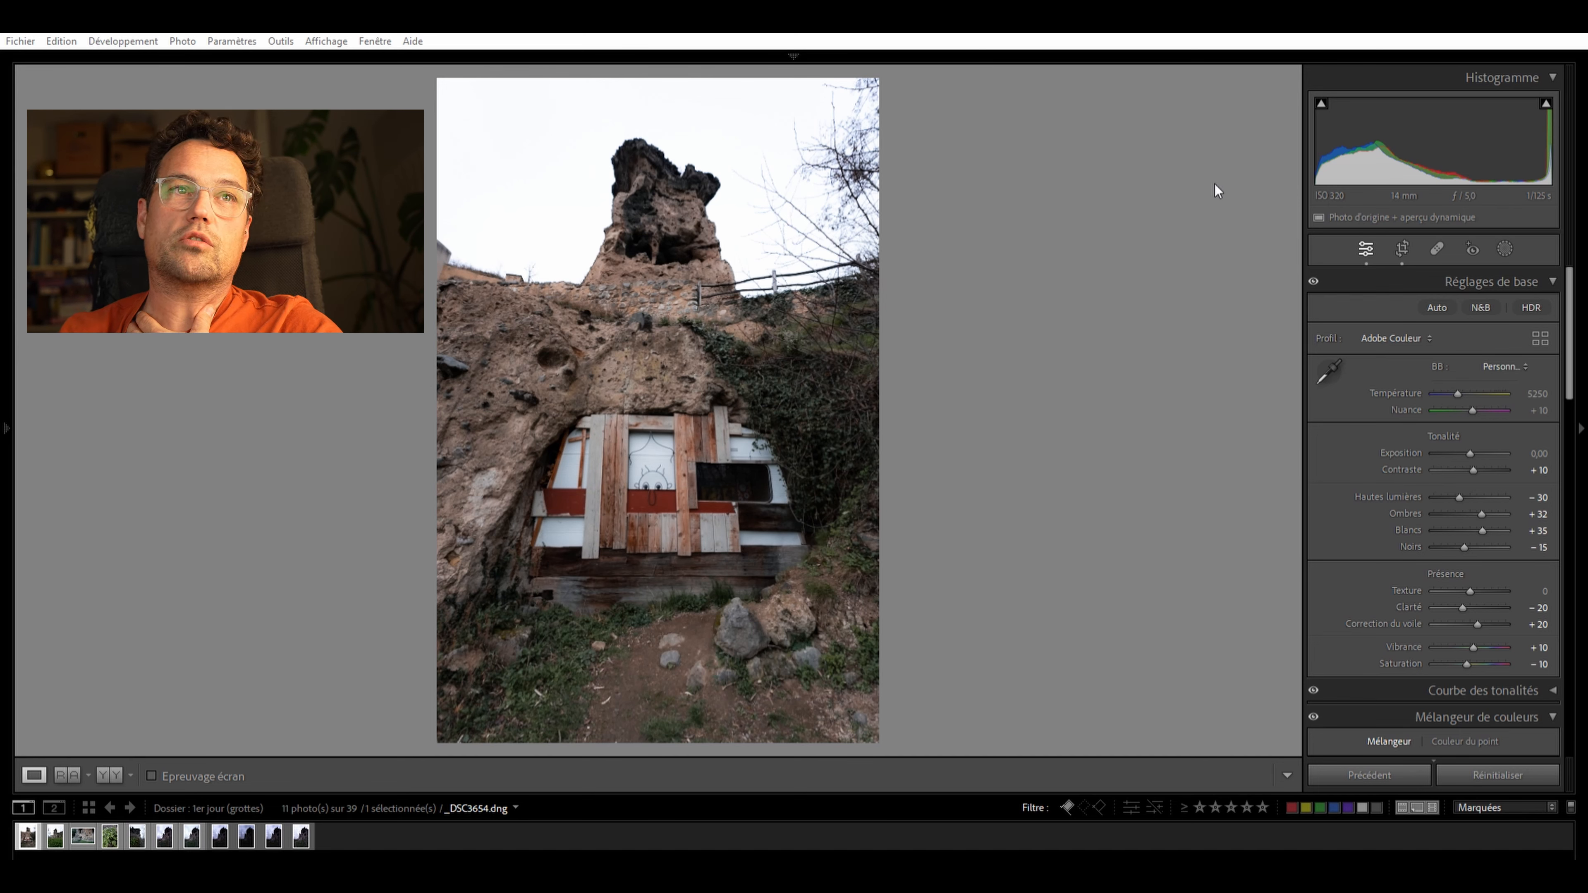
Add a linear gradient mask over the sky, fading downward to the upper edge of the rock wall
left_click(1505, 233)
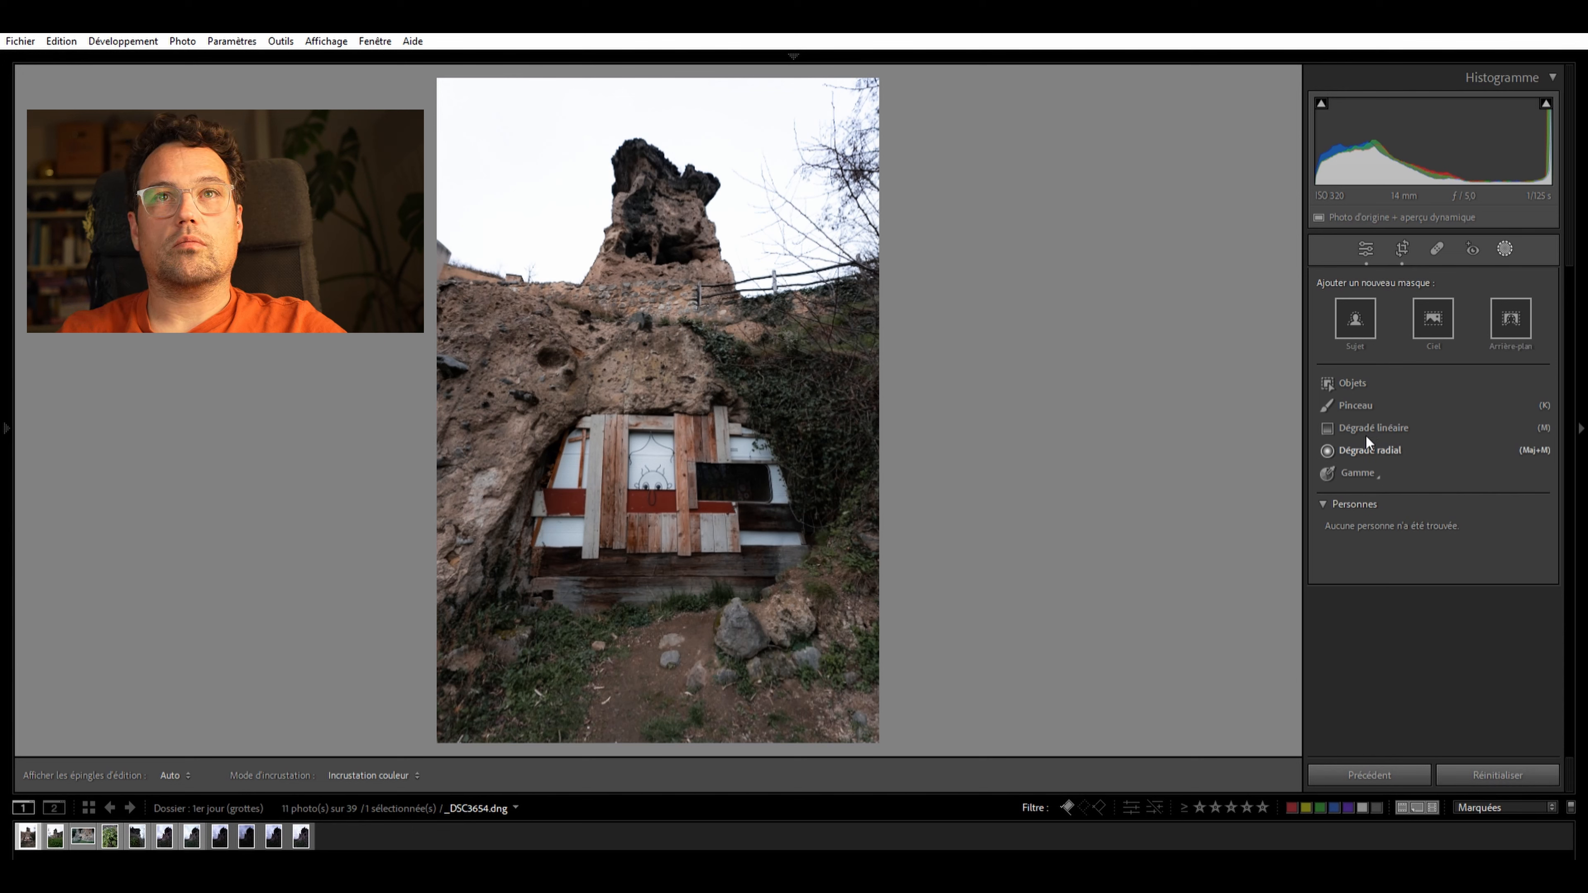
left_click(1362, 420)
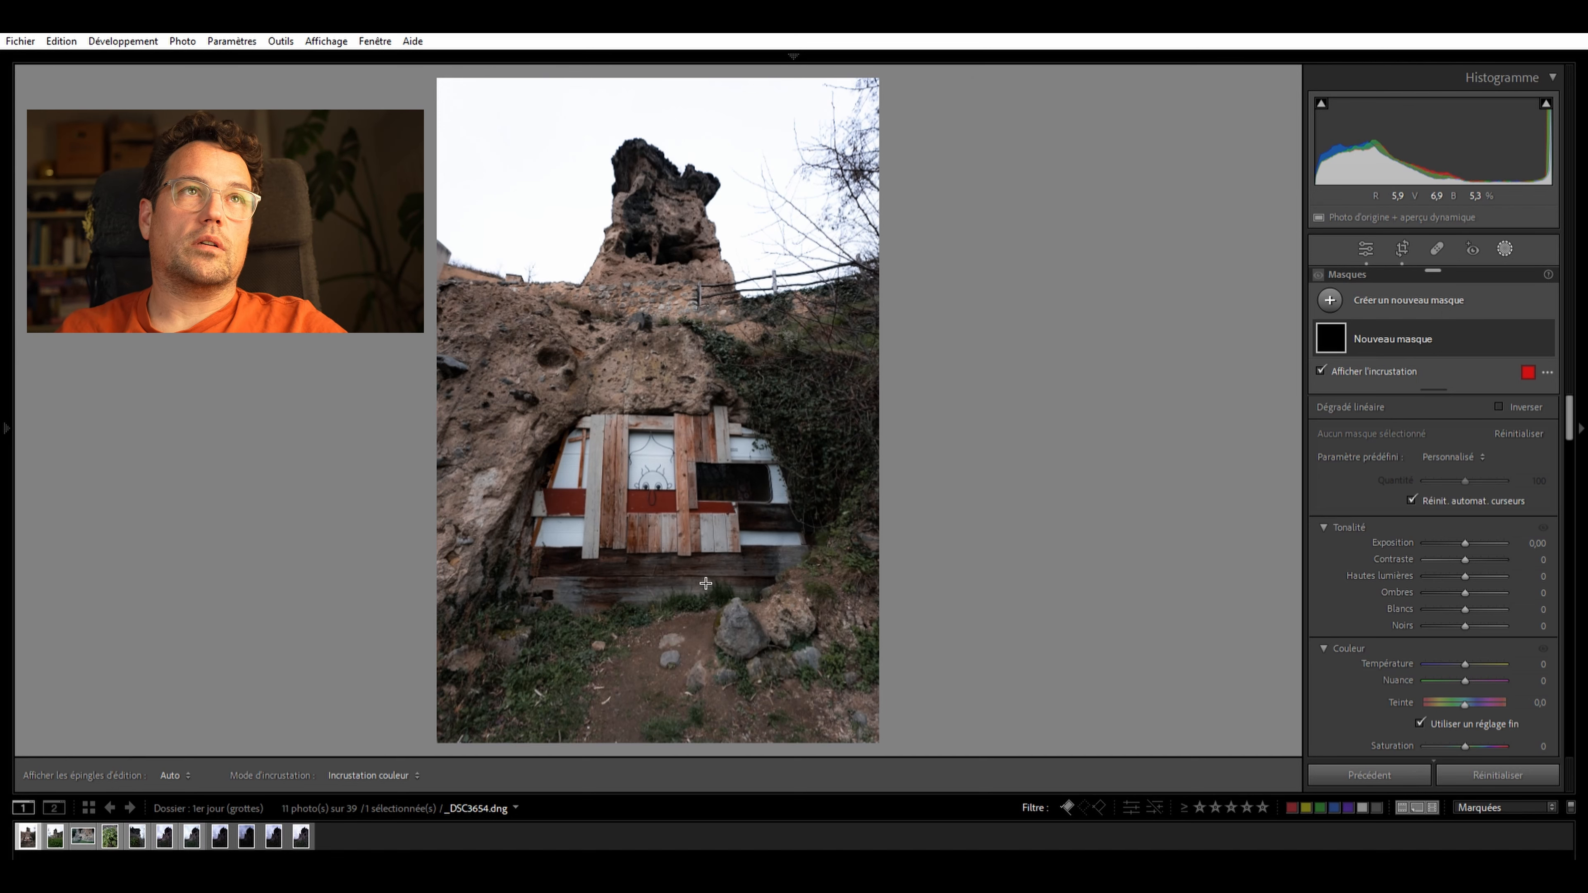
left_click_drag(653, 76, 657, 302)
left_click_drag(657, 192, 612, 148)
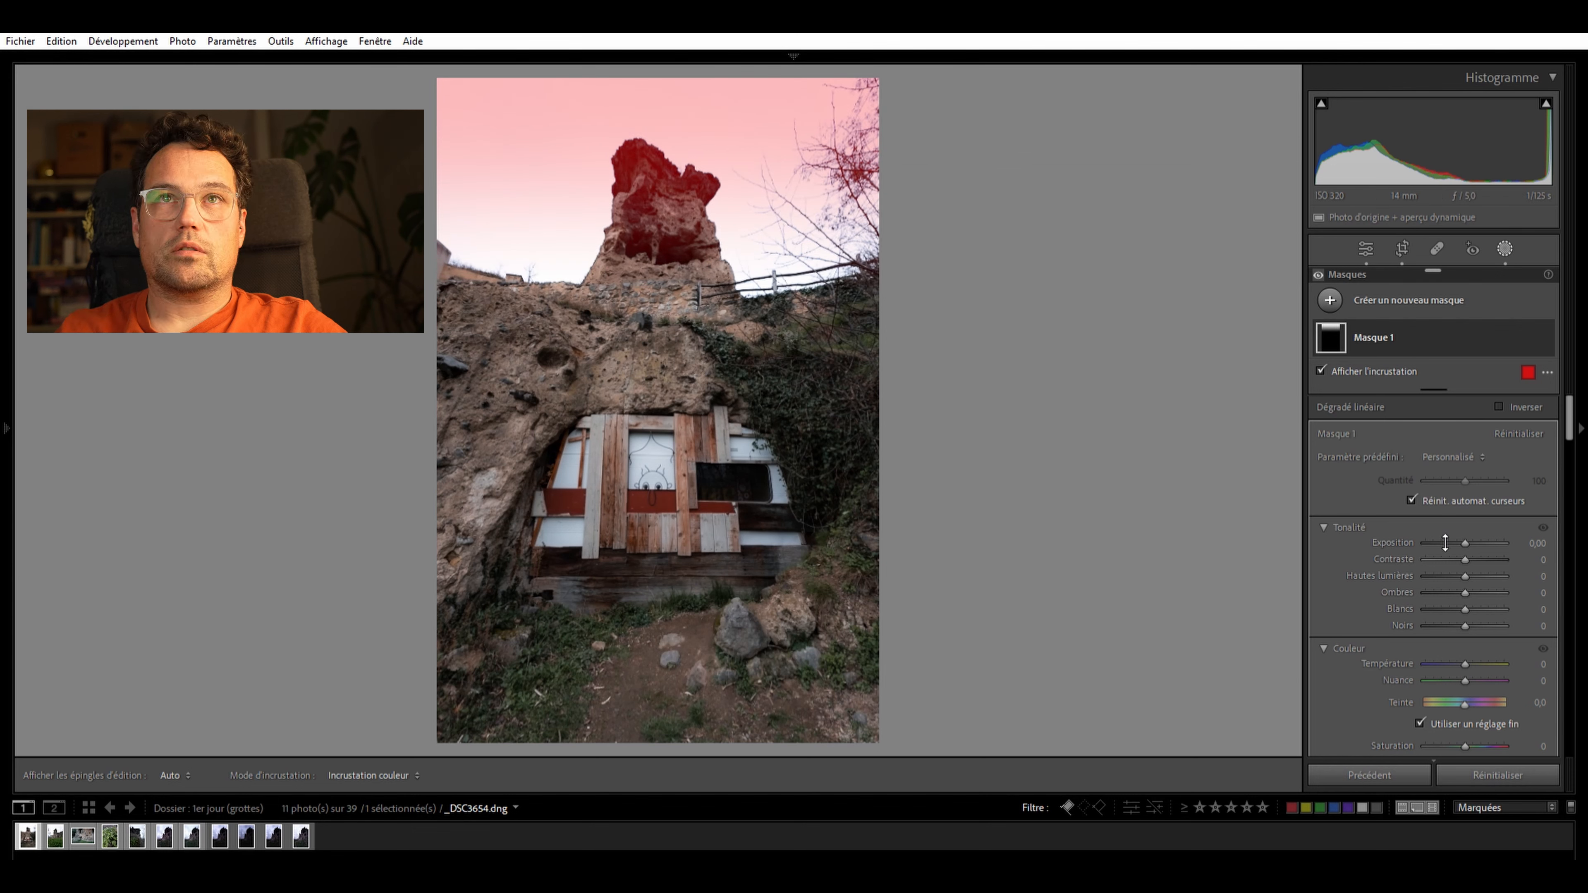
Subtract the body of the rock tower from the sky gradient mask with a brush of size 9
left_click(1453, 326)
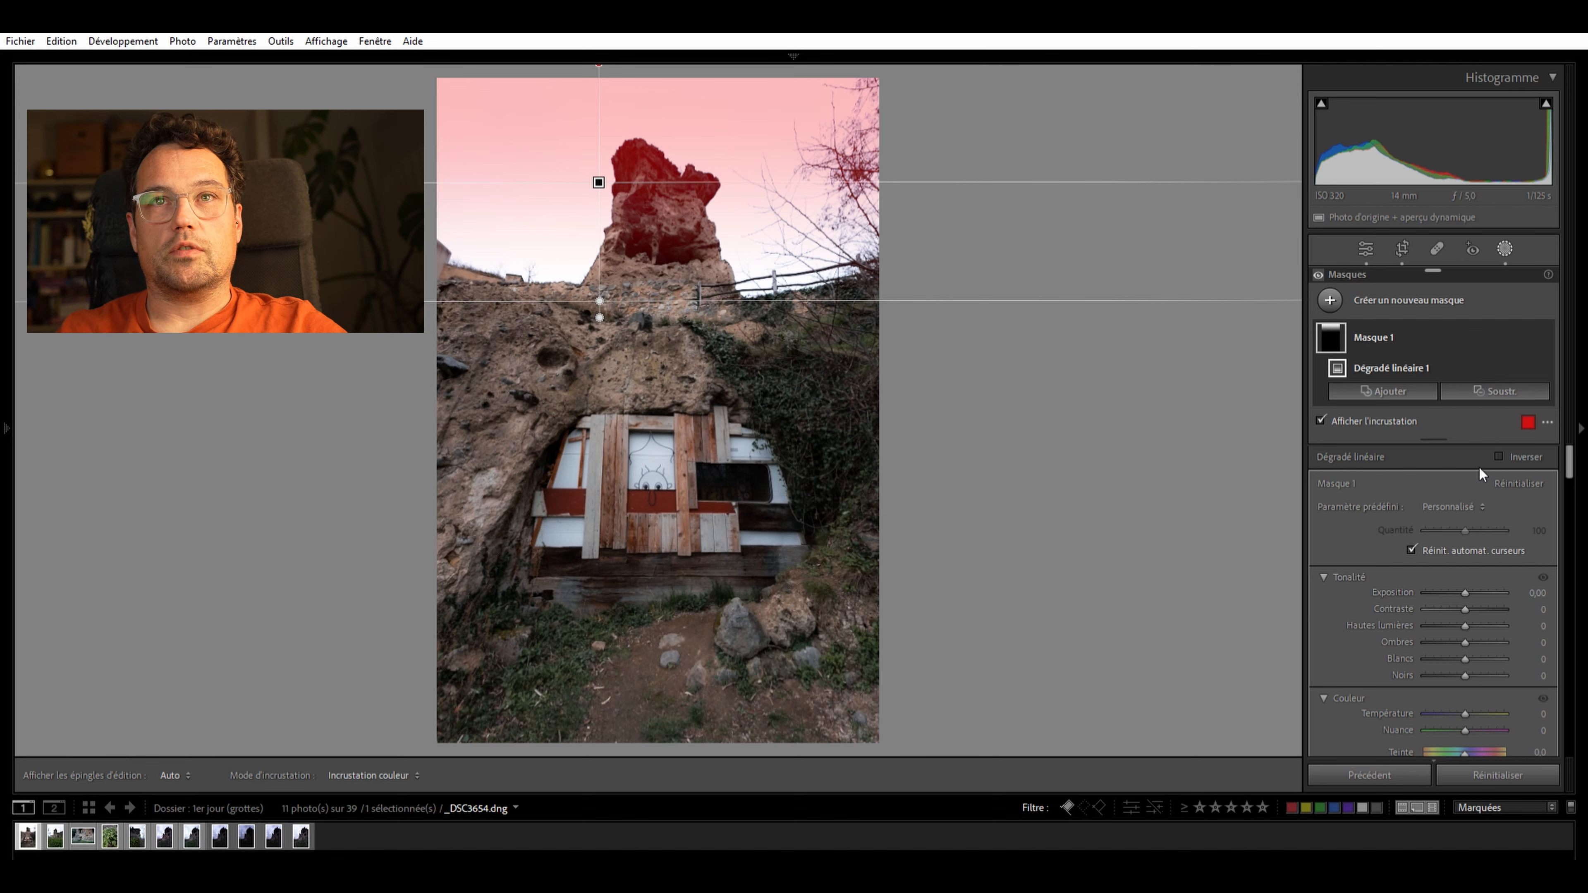
left_click(647, 247)
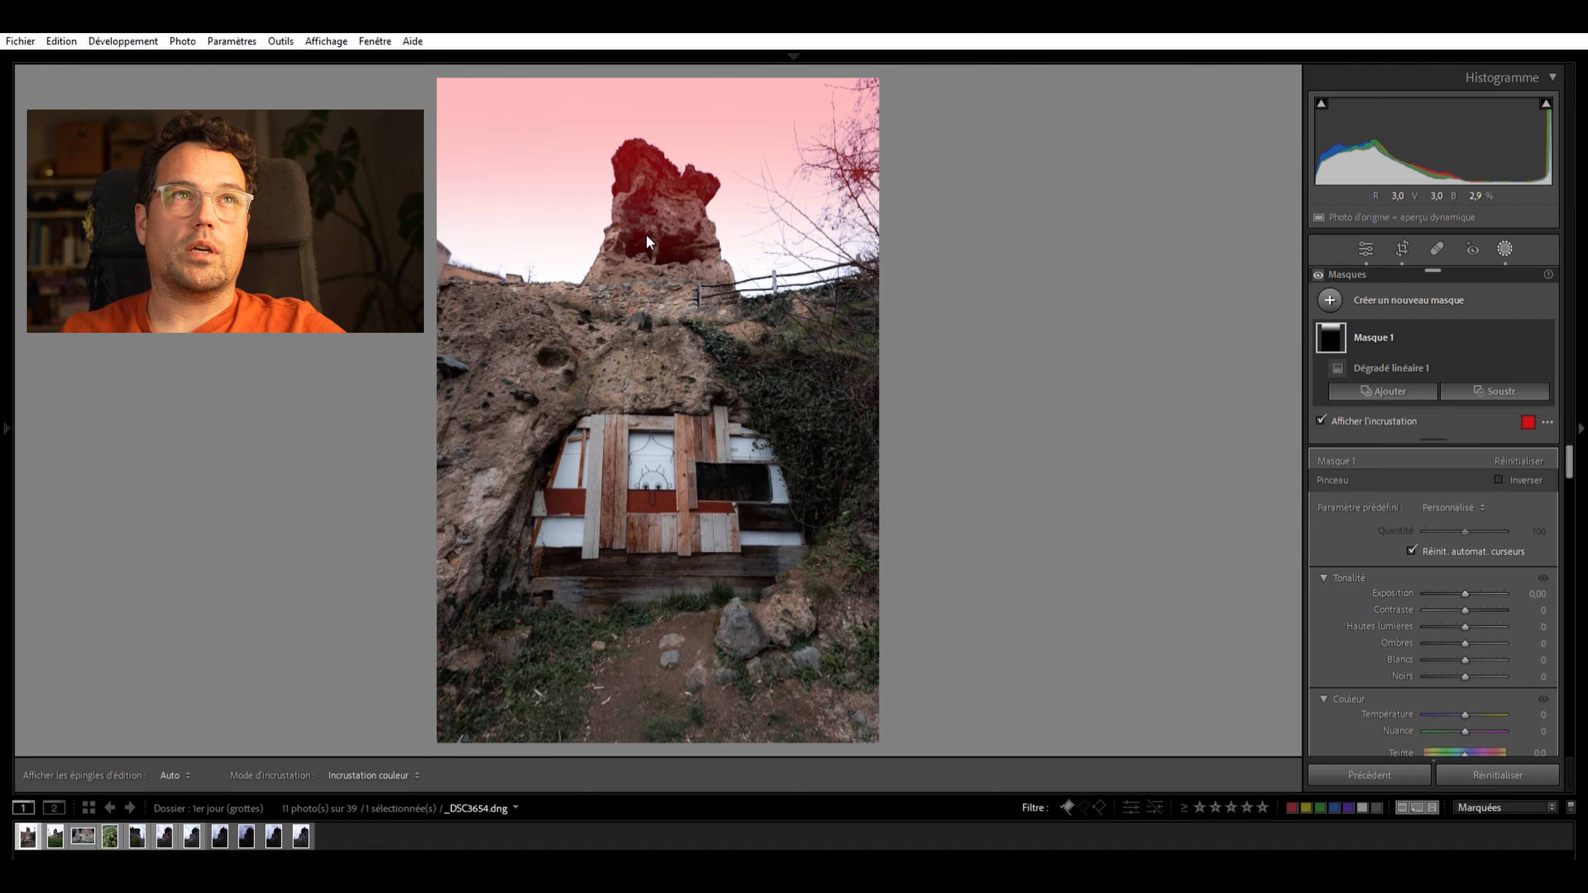
key("alt+k")
mouse_move(713, 257)
left_mouse_down()
mouse_move(700, 222)
mouse_move(666, 206)
mouse_move(691, 303)
mouse_move(724, 255)
left_mouse_up()
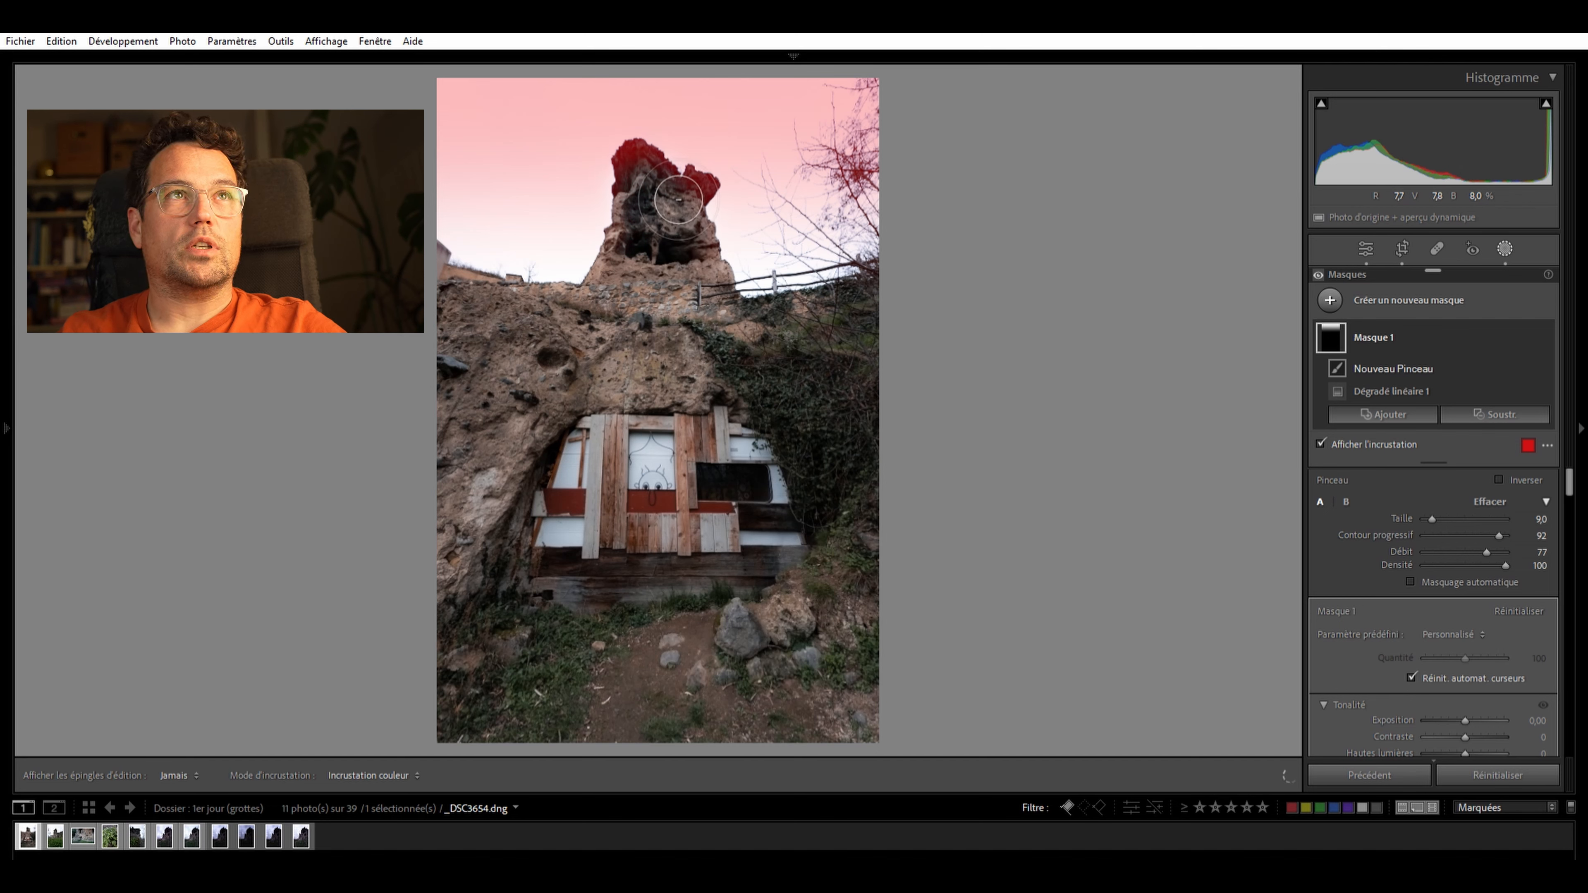
Lower the sky mask's exposure to −1.40
scroll(1475, 538, "down", 3)
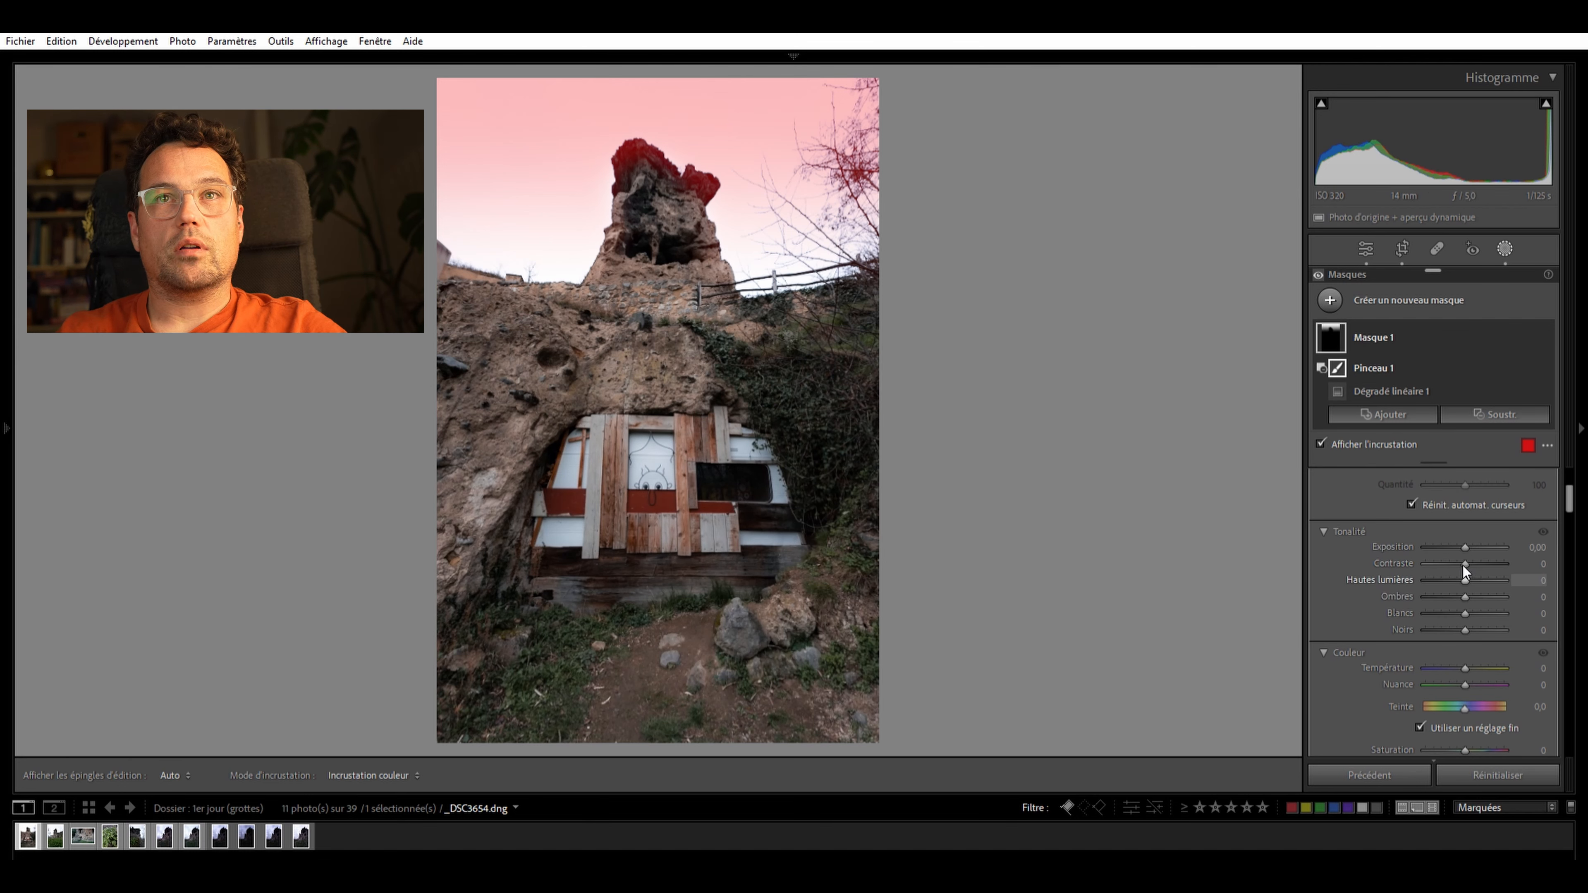
key("Down")
key("Down")
key("Down")
key("Down")
key("Down")
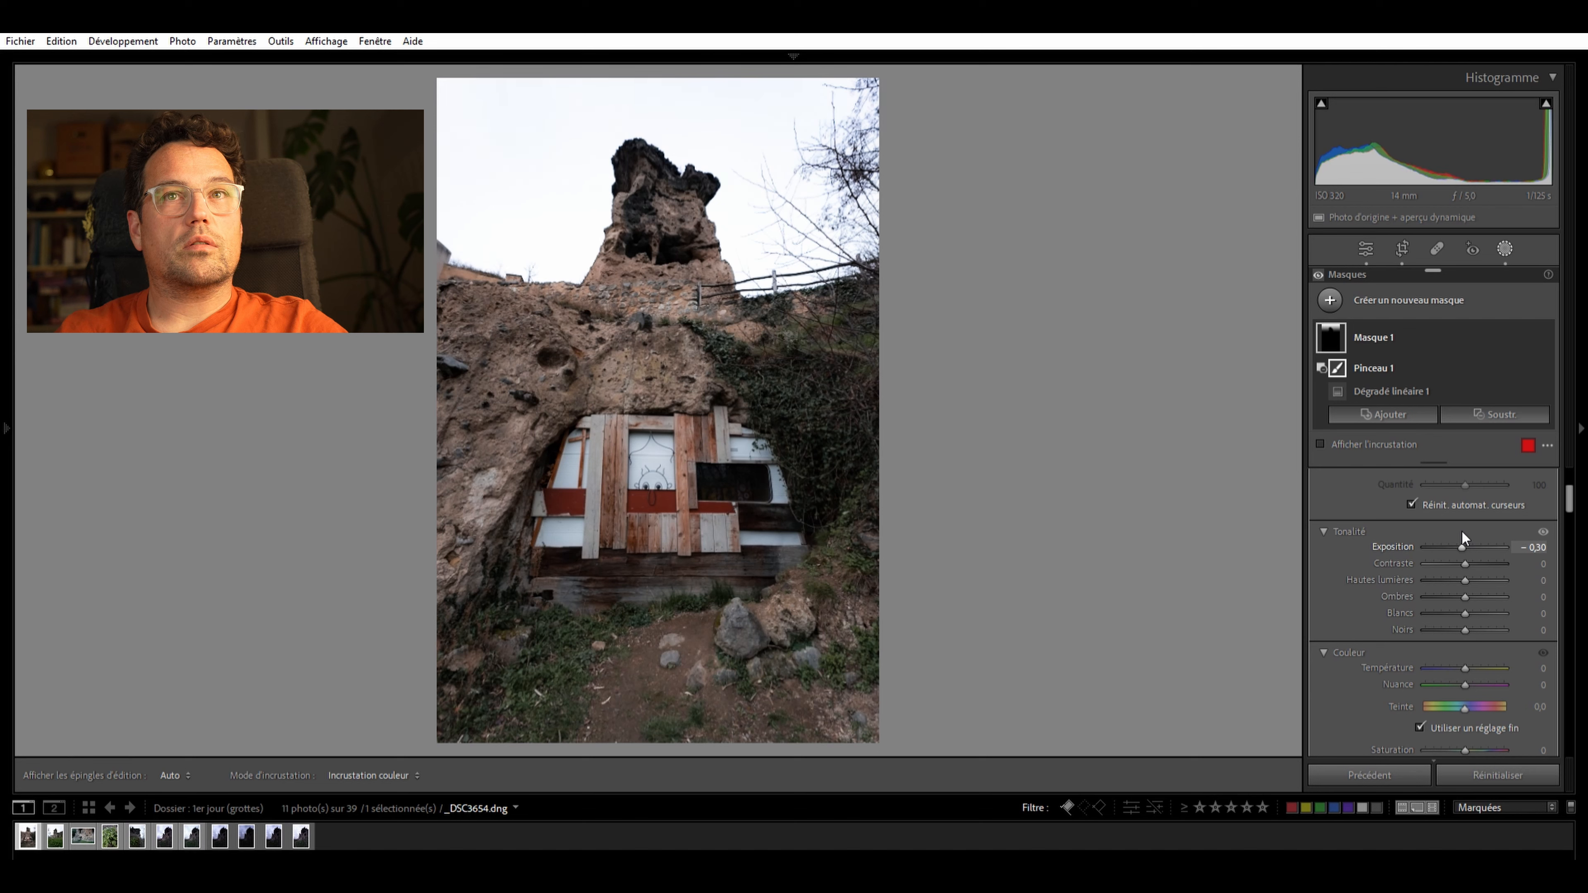
key("Down")
key("Down")
key("Down")
key("Down")
key("Down")
key("Down")
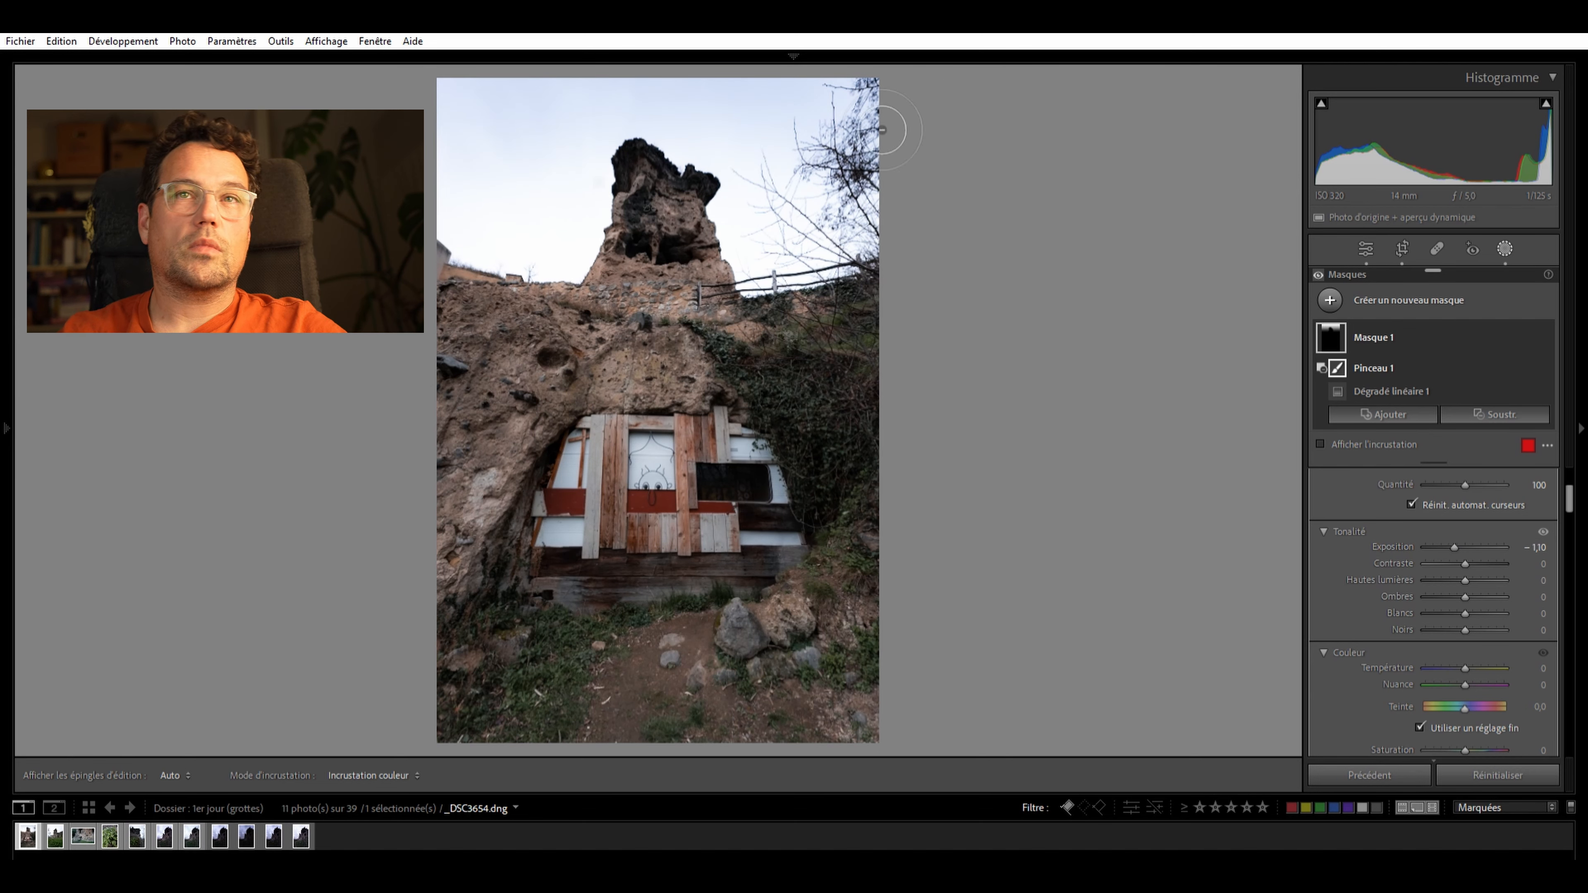
key("Down")
key("Down")
key("Down")
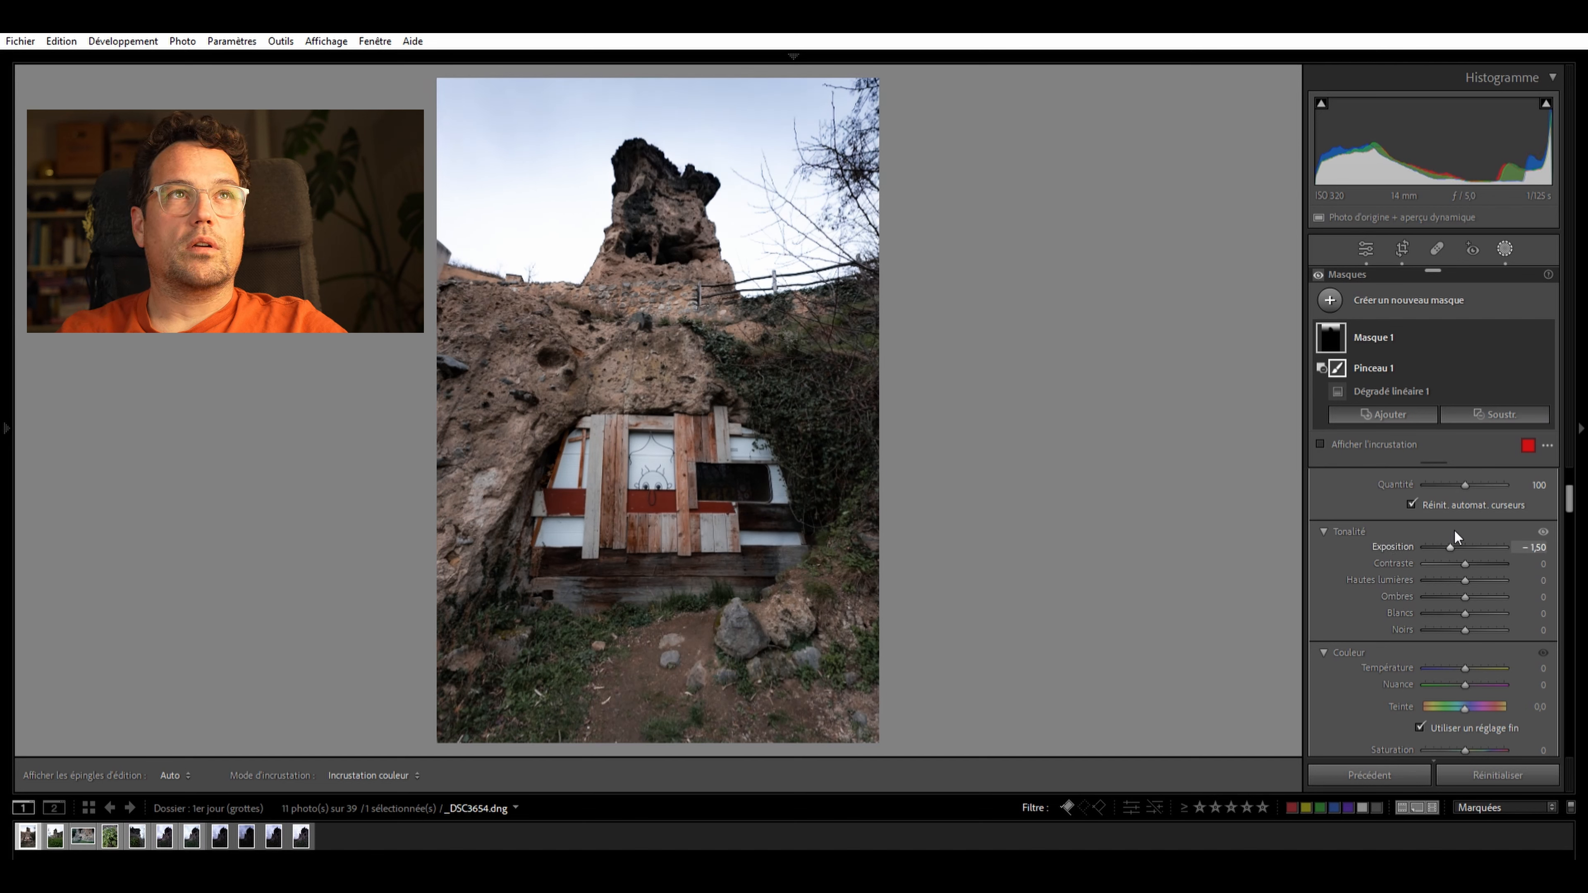
key("Up")
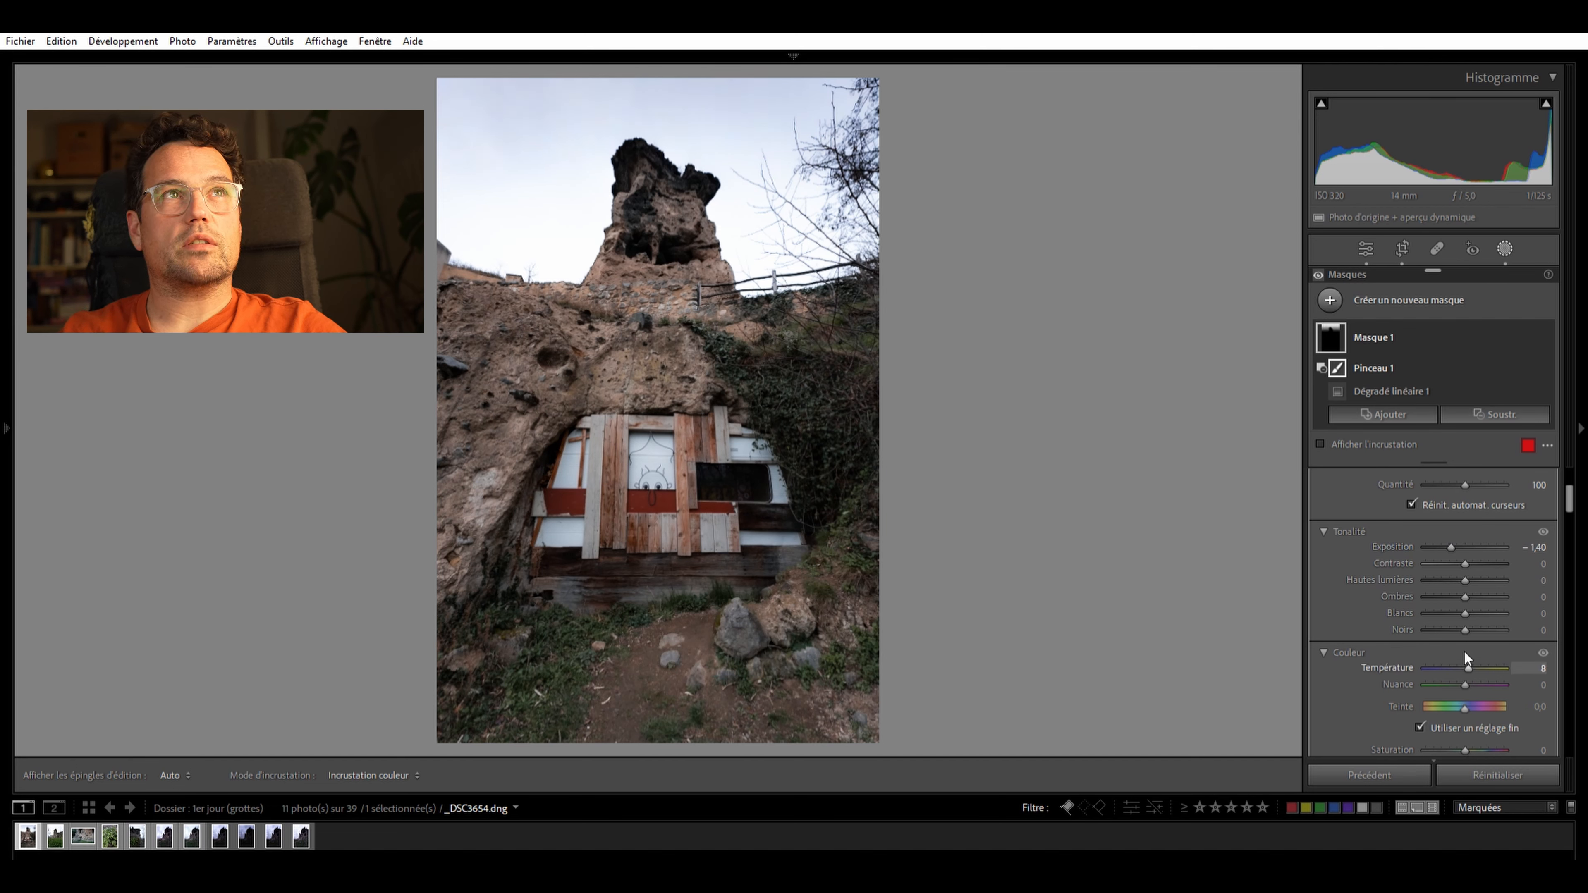
Refine the sky mask with a temperature of −21, a saturation of about −67 and an exposure of −1.92
left_click_drag(1471, 668, 1458, 668)
left_click_drag(1465, 730, 1440, 739)
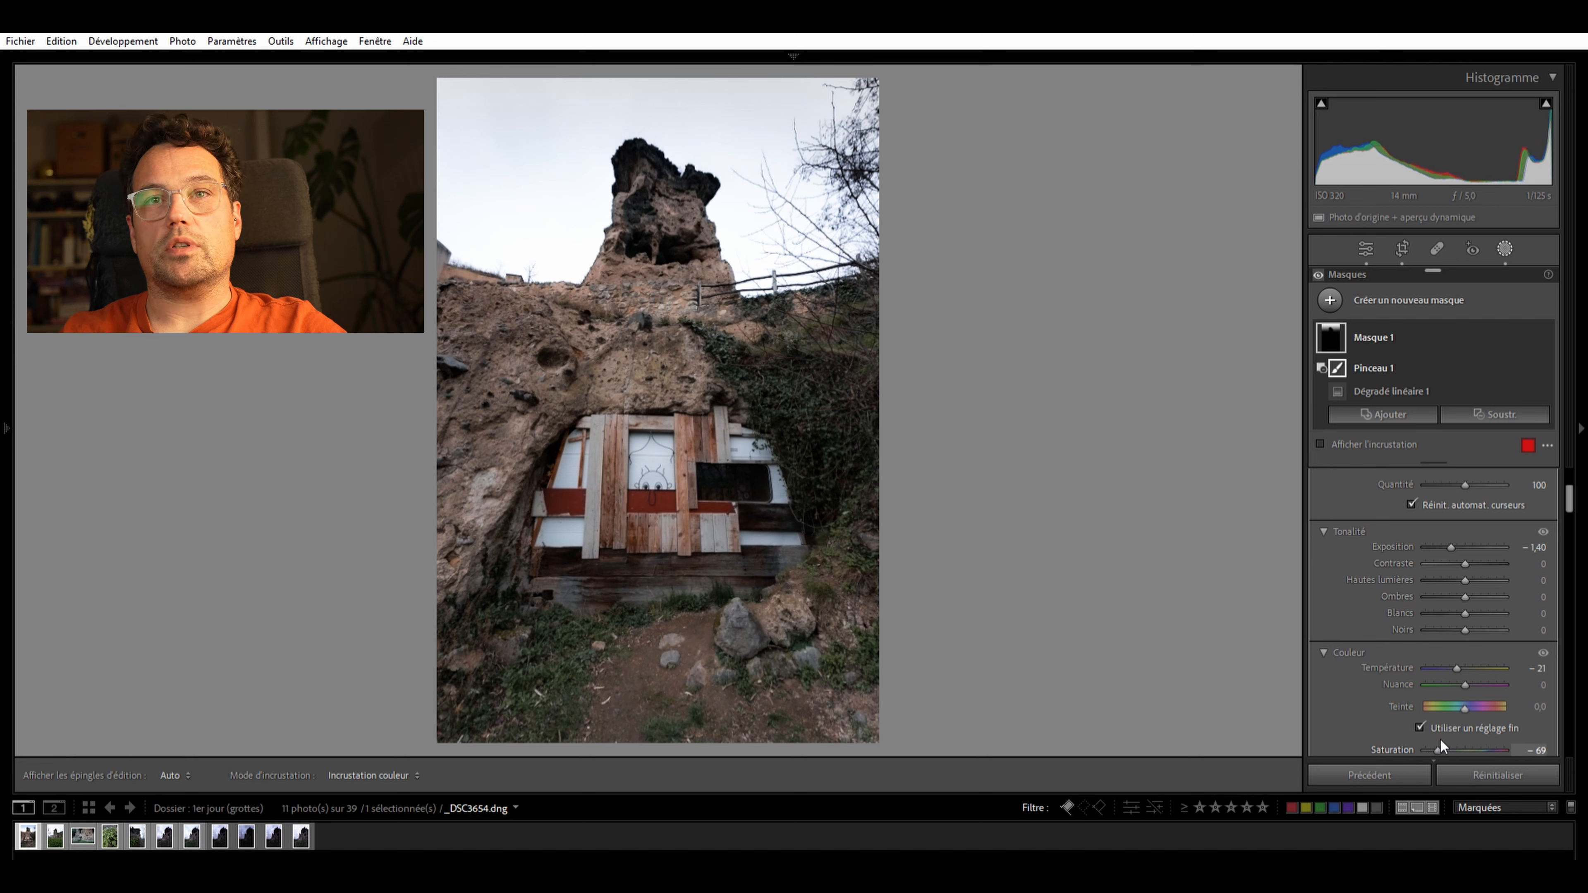
left_click_drag(1455, 536, 1447, 532)
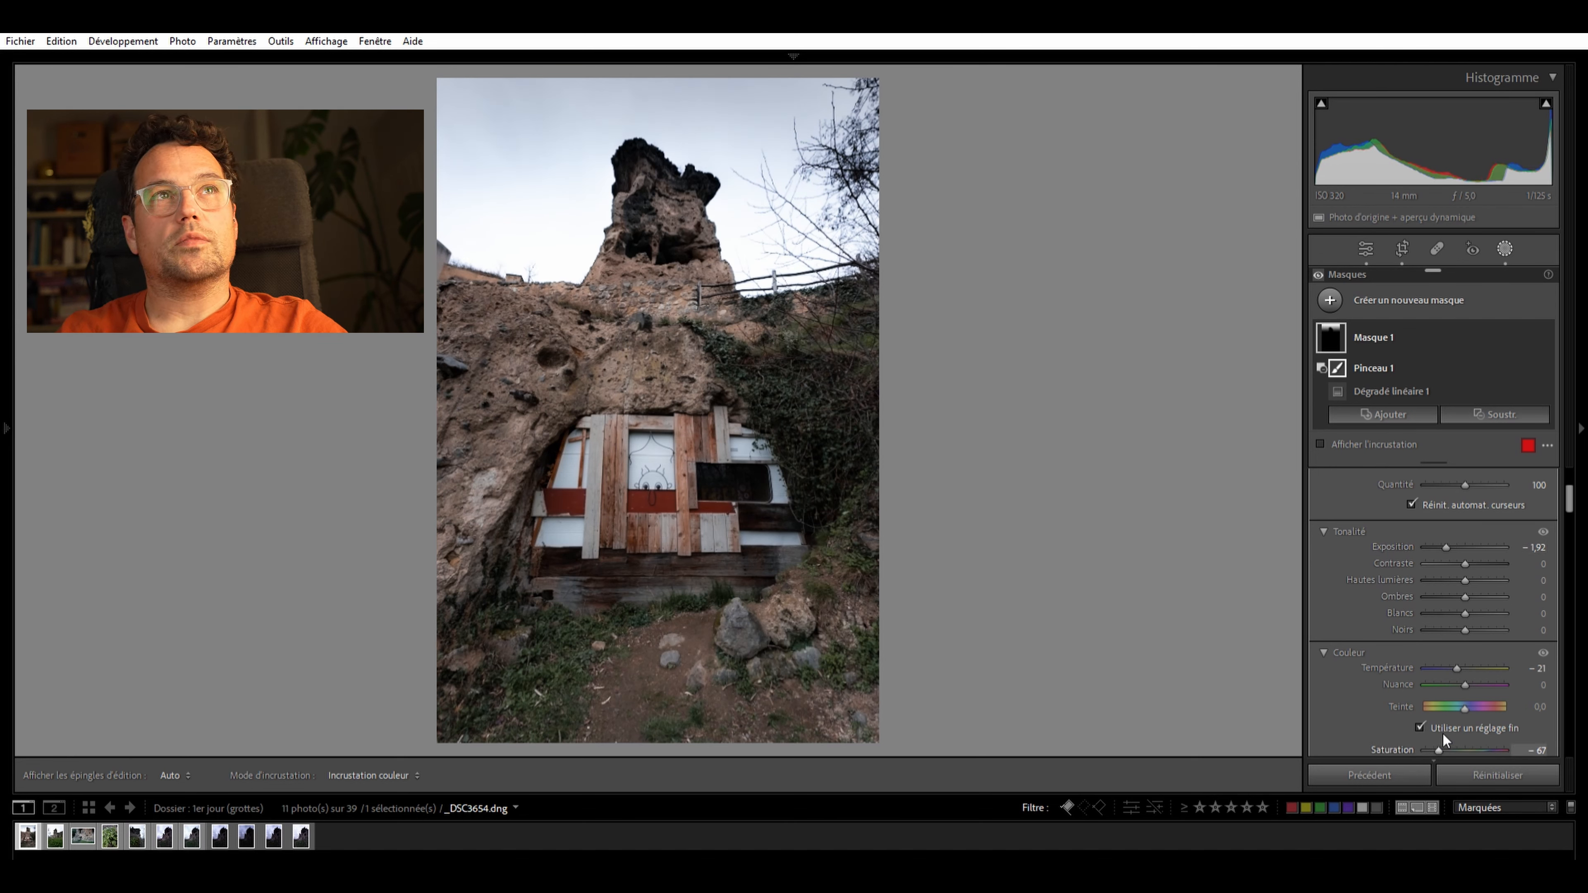
left_click_drag(1443, 733, 1446, 739)
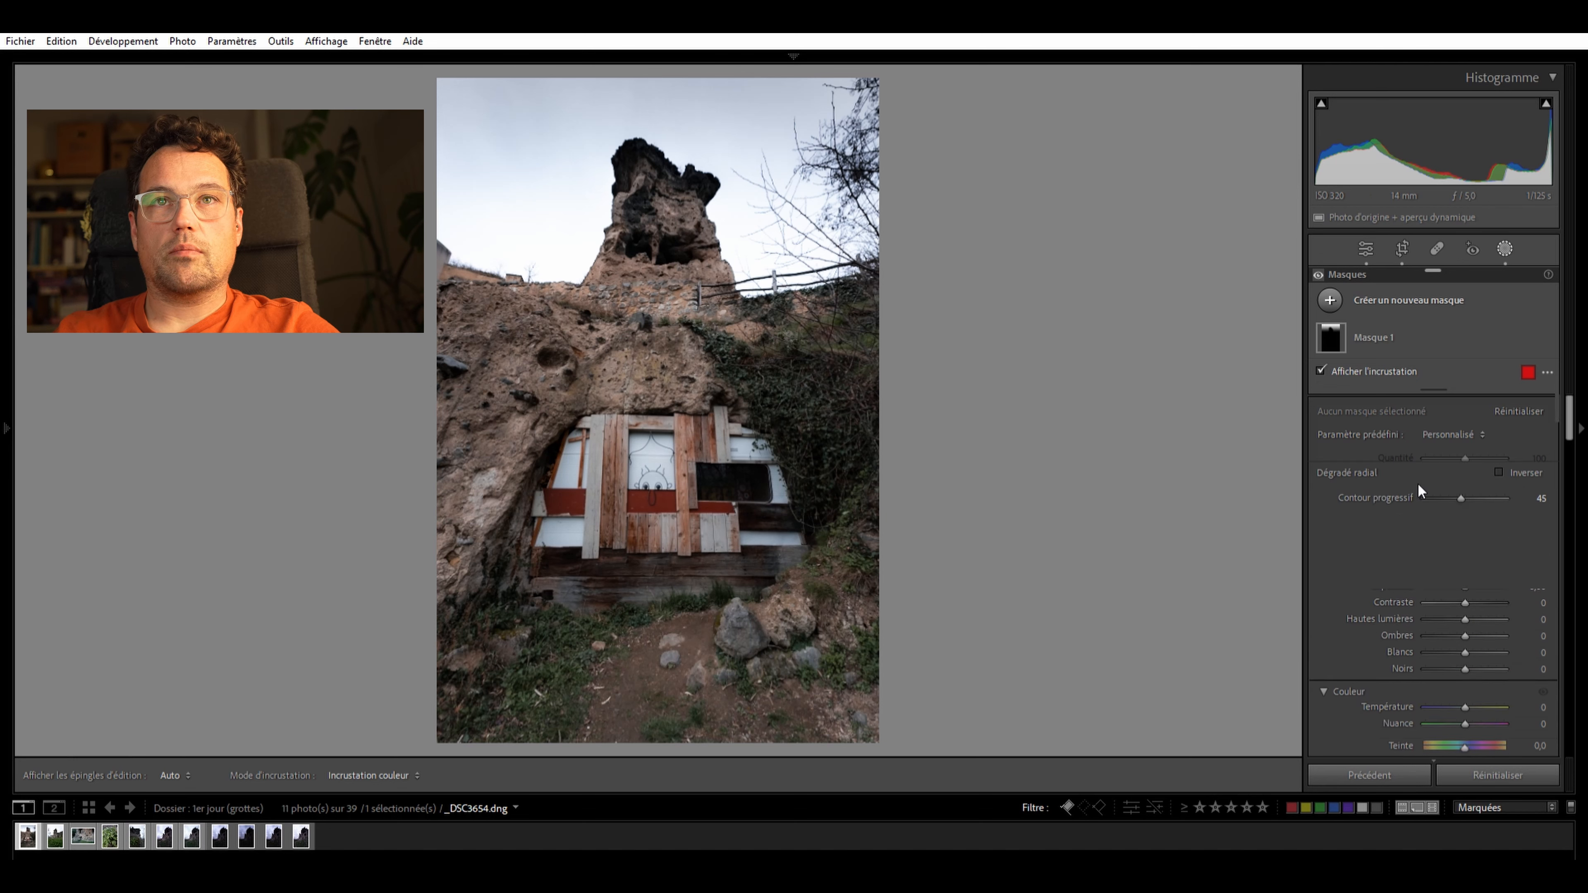
Add an inverted radial gradient mask around the cave front and rock above it, with a feather of 27
key("shift+m")
left_click_drag(659, 432, 821, 176)
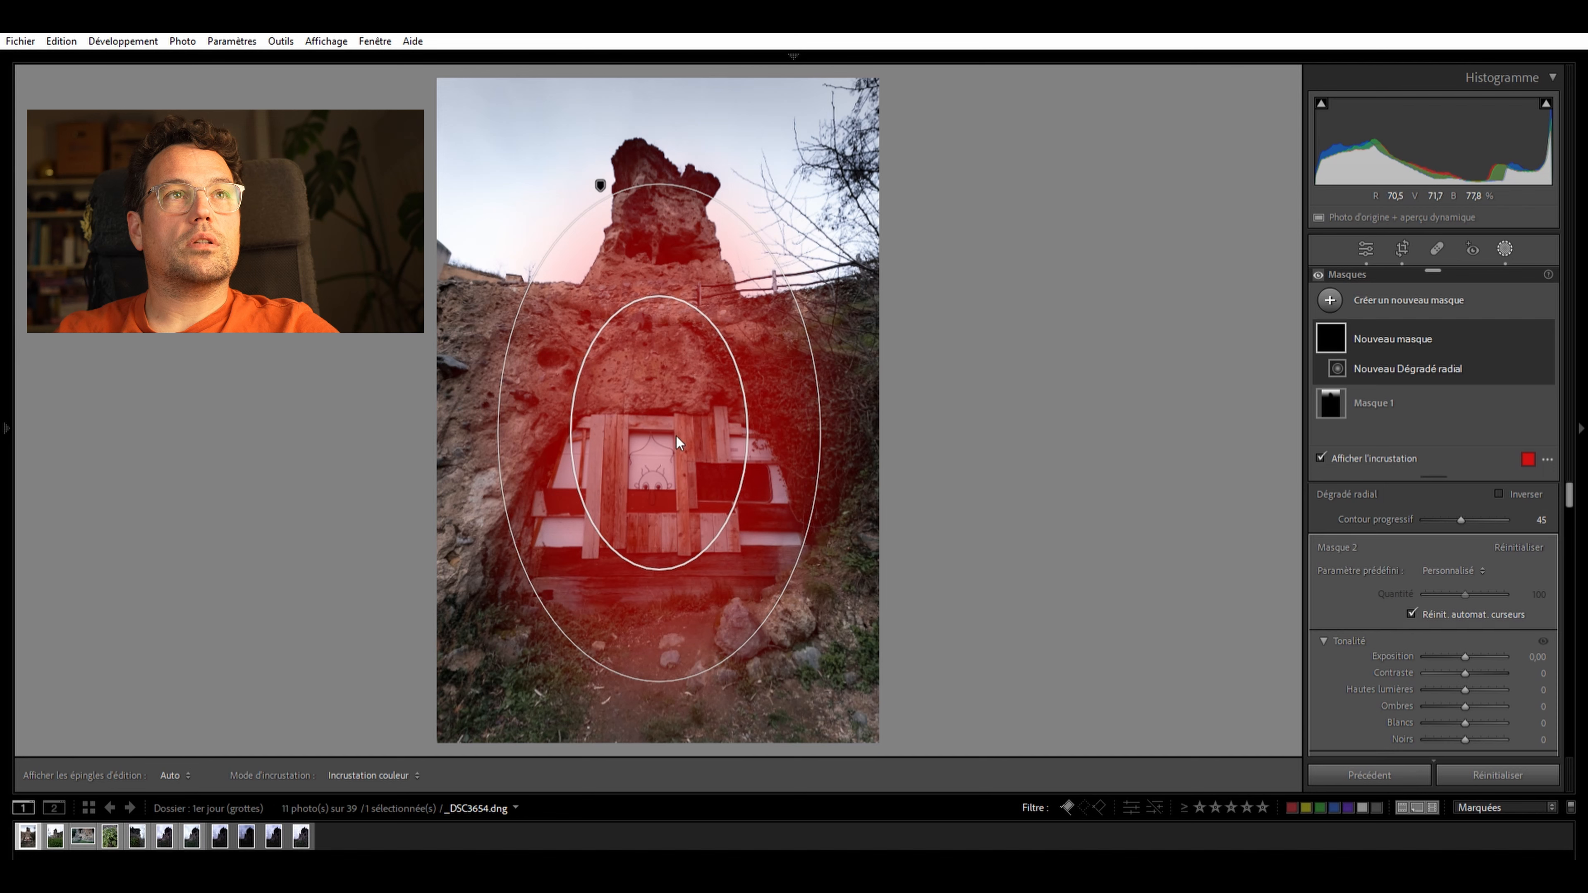
key("apostrophe")
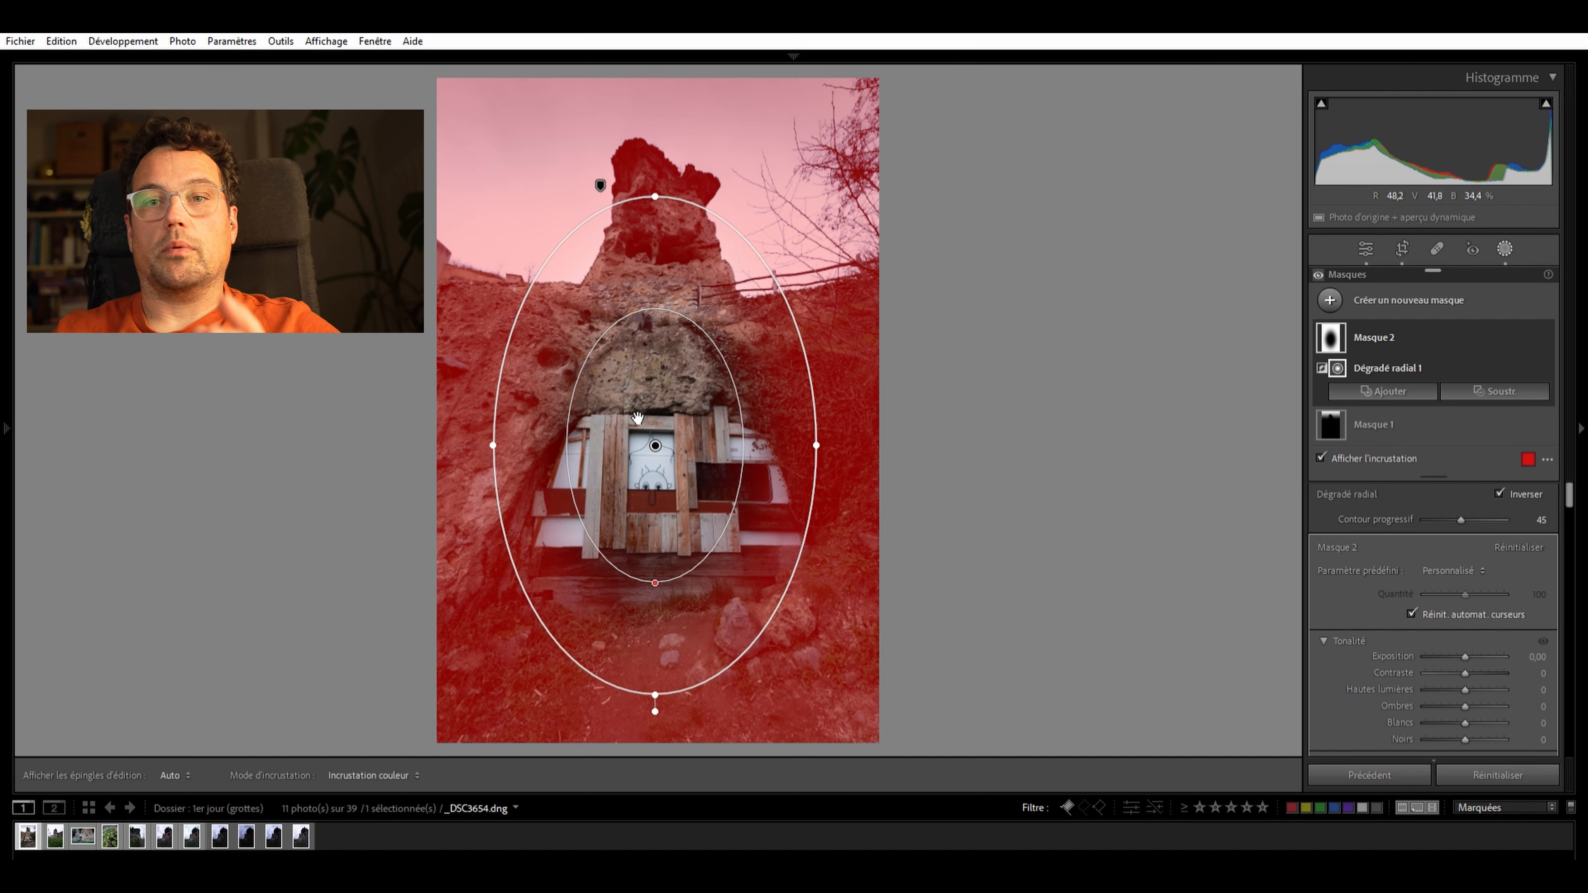
left_click_drag(658, 579, 684, 627)
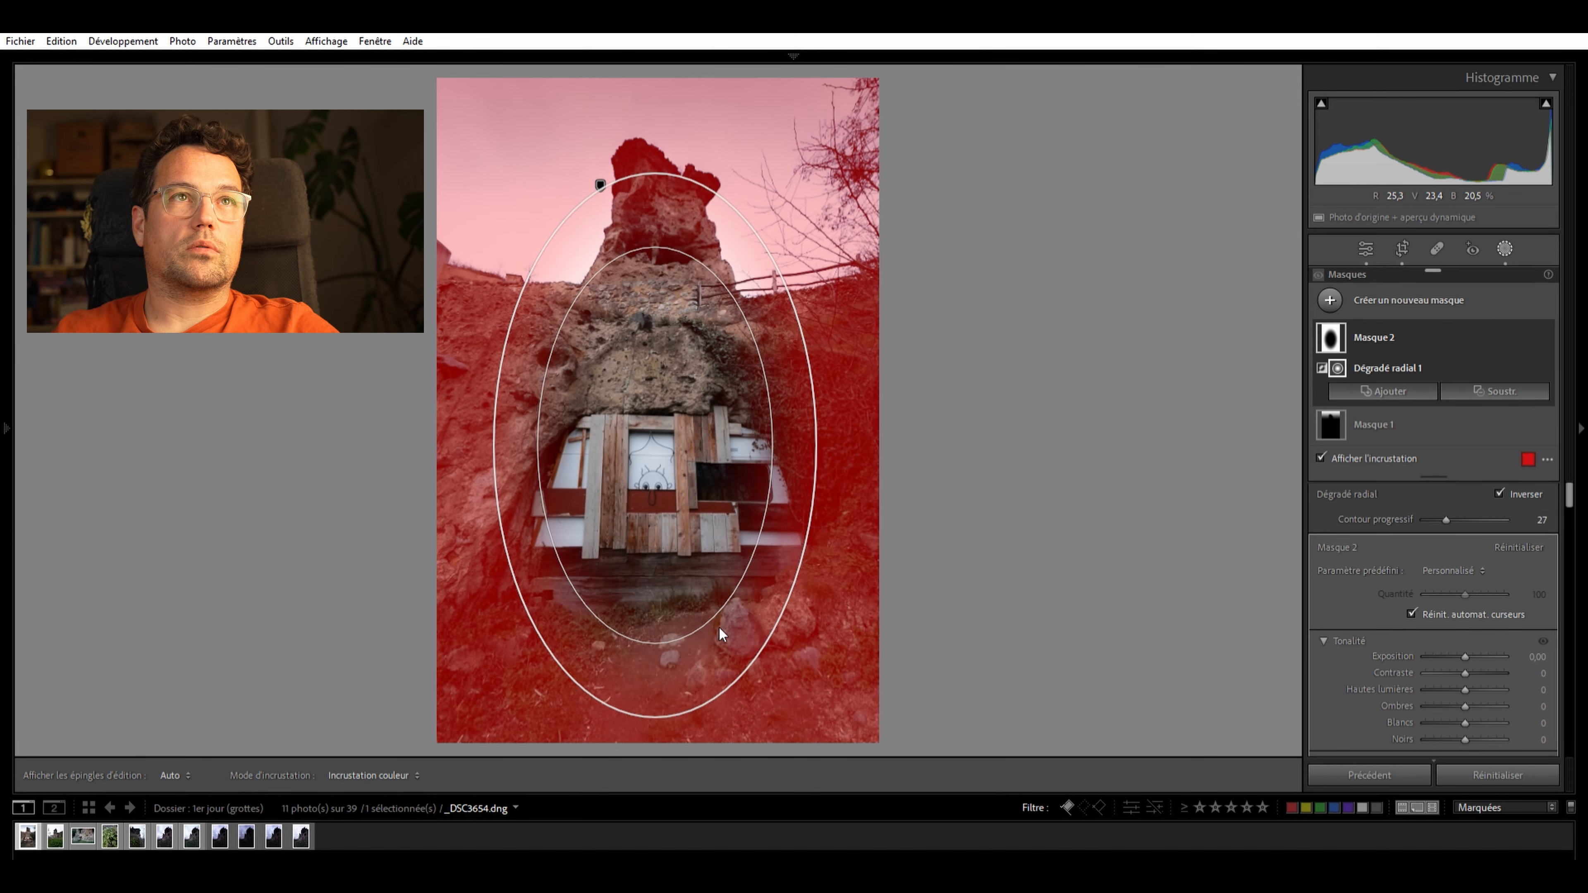
left_click_drag(816, 445, 848, 445)
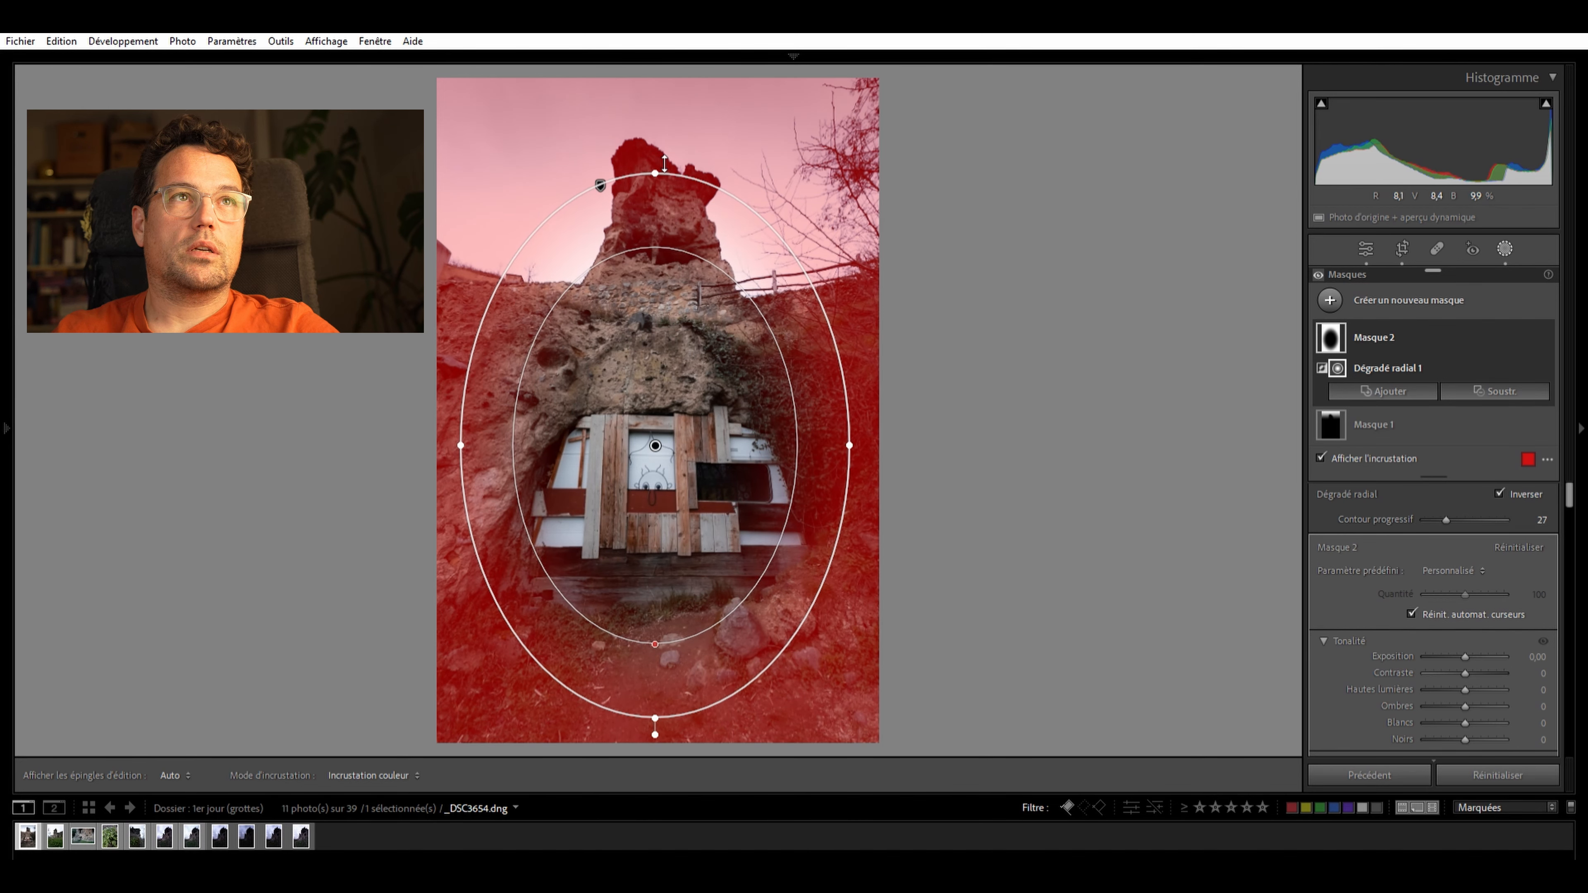
left_click_drag(663, 171, 663, 158)
left_click_drag(681, 426, 682, 408)
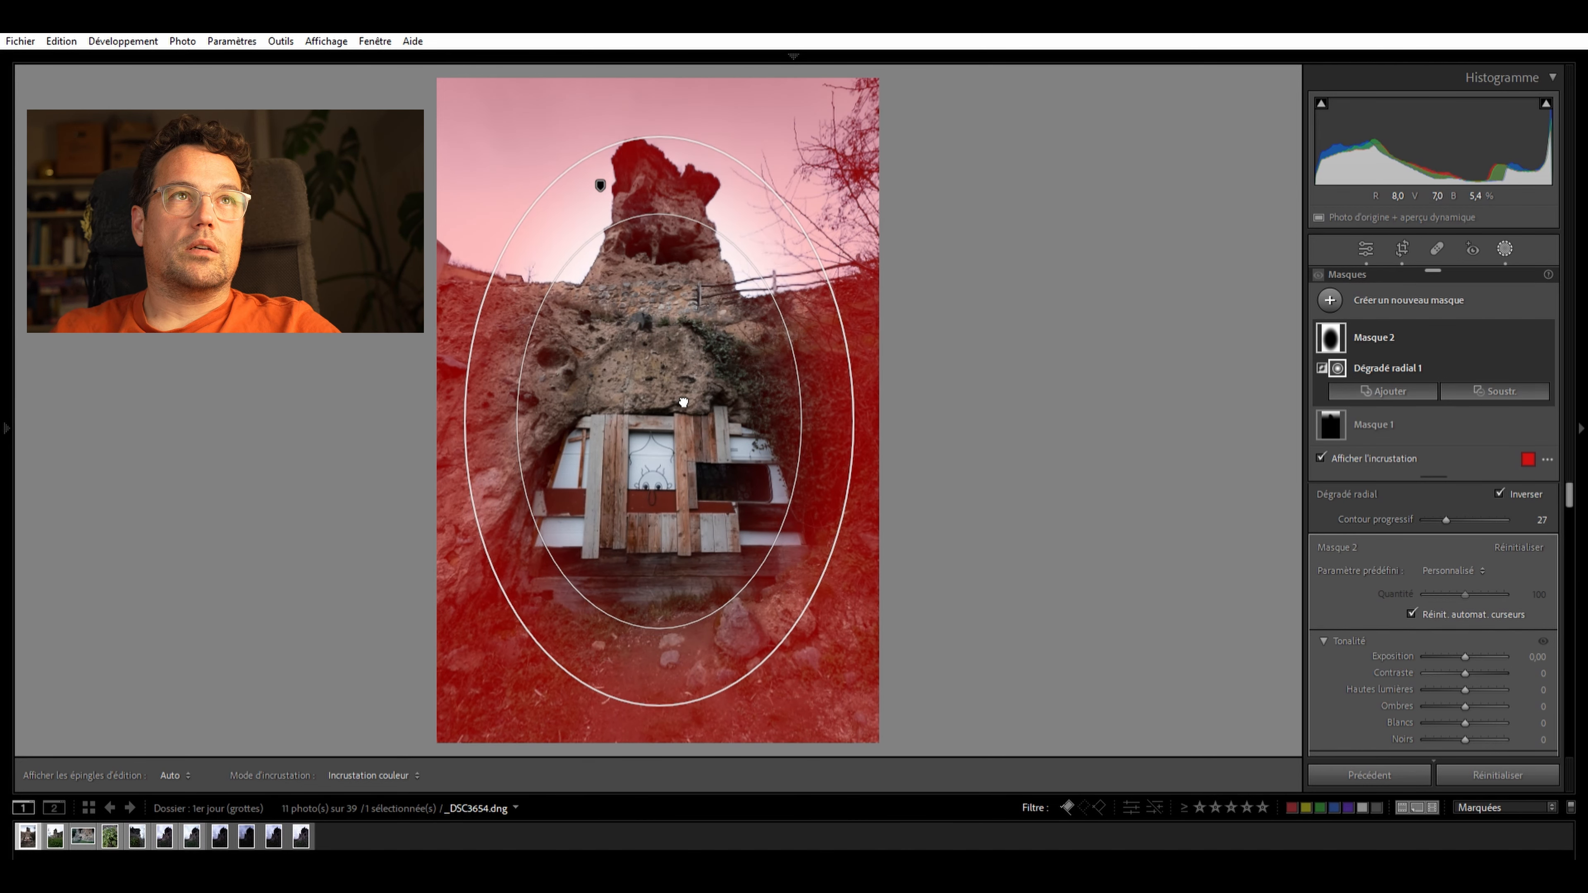
Hide the mask overlay and lower the inverted radial mask's exposure to −0.20
left_click_drag(1464, 657, 1461, 656)
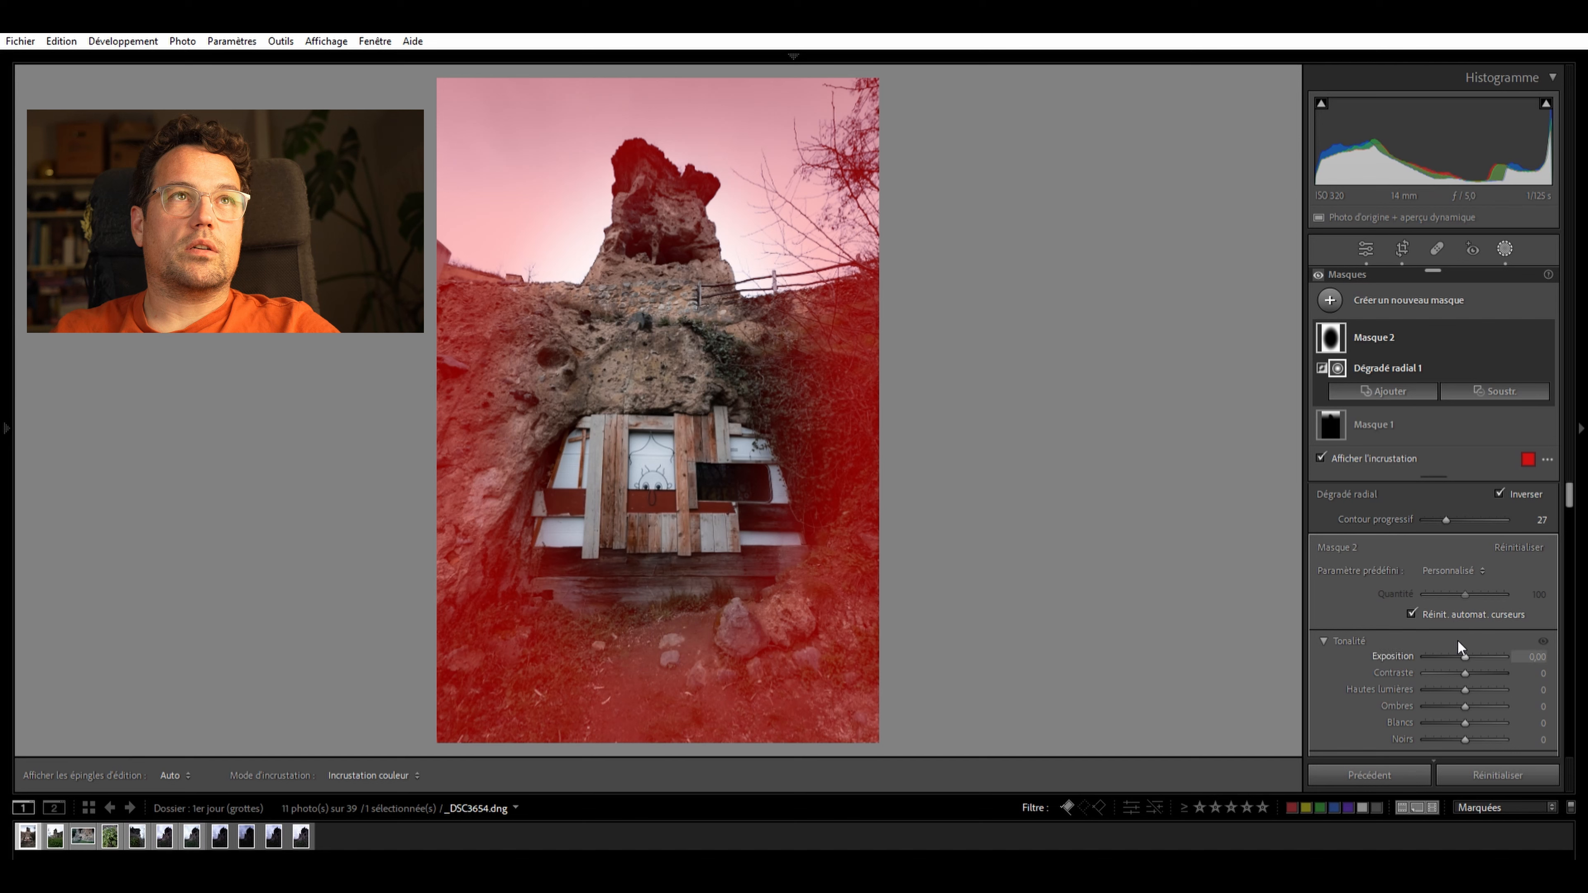
key("o")
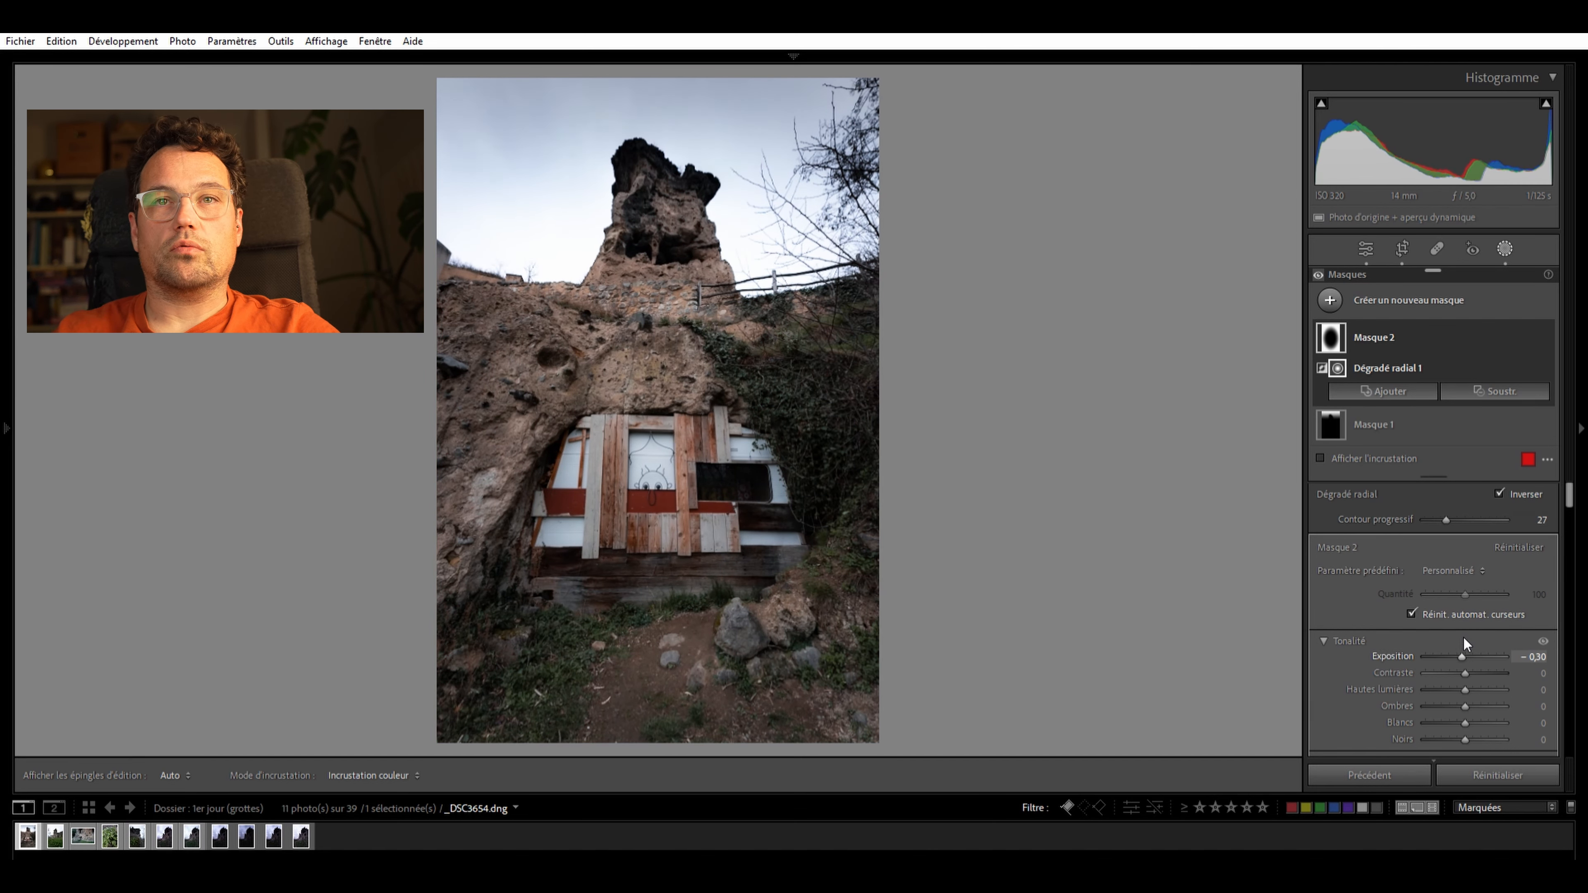
left_click_drag(1465, 640, 1467, 642)
key("Up")
key("Down")
key("Down")
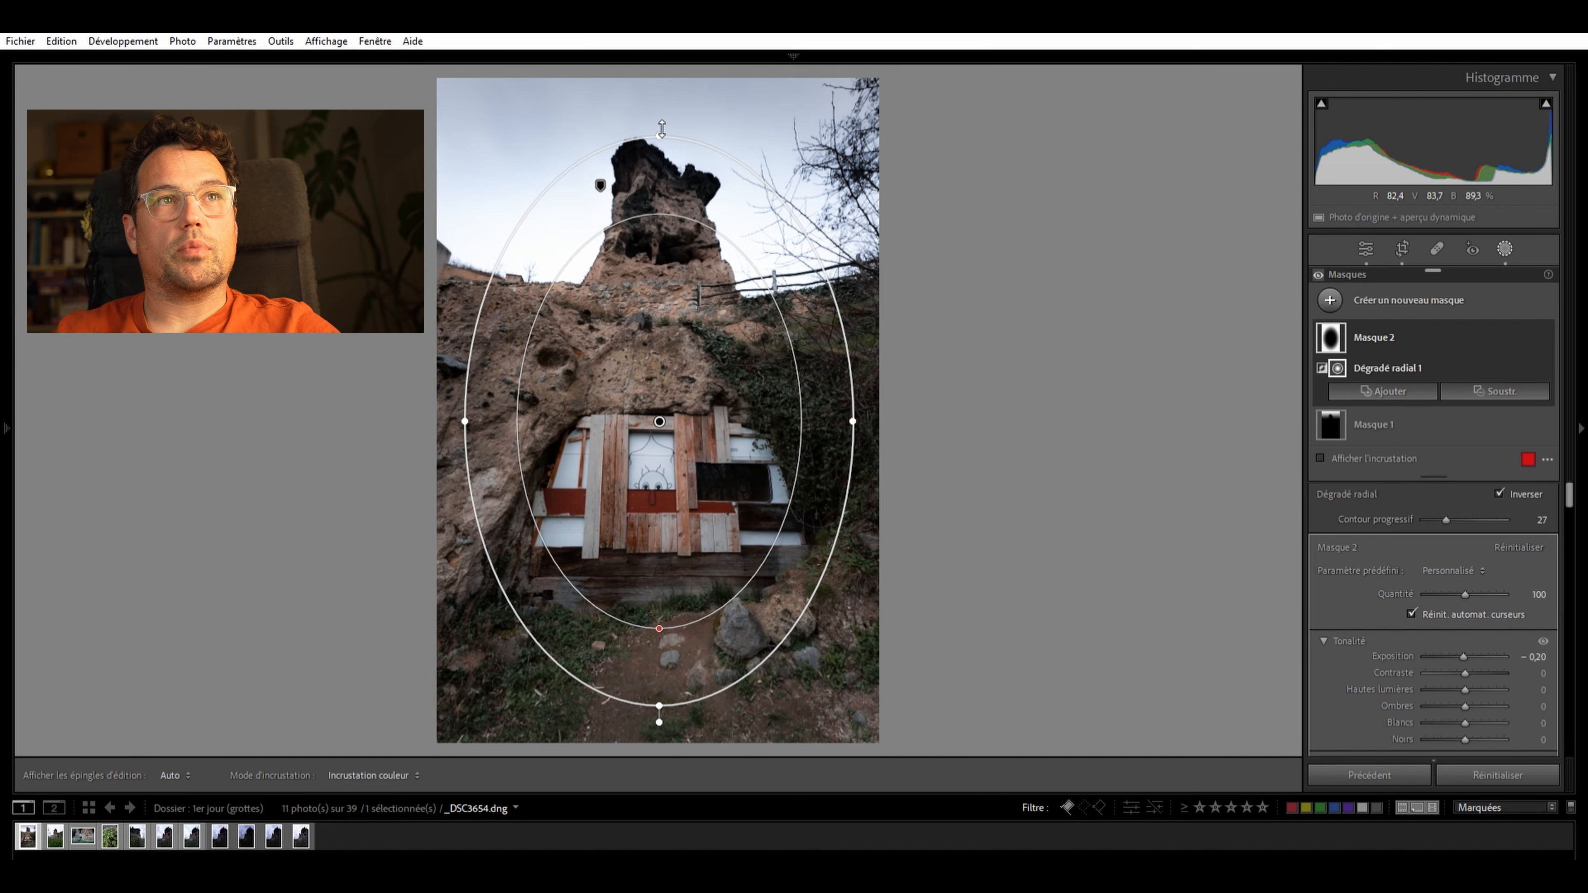
Shrink the radial gradient and move it down so that it closely surrounds the wooden cave front
left_click_drag(667, 131, 668, 243)
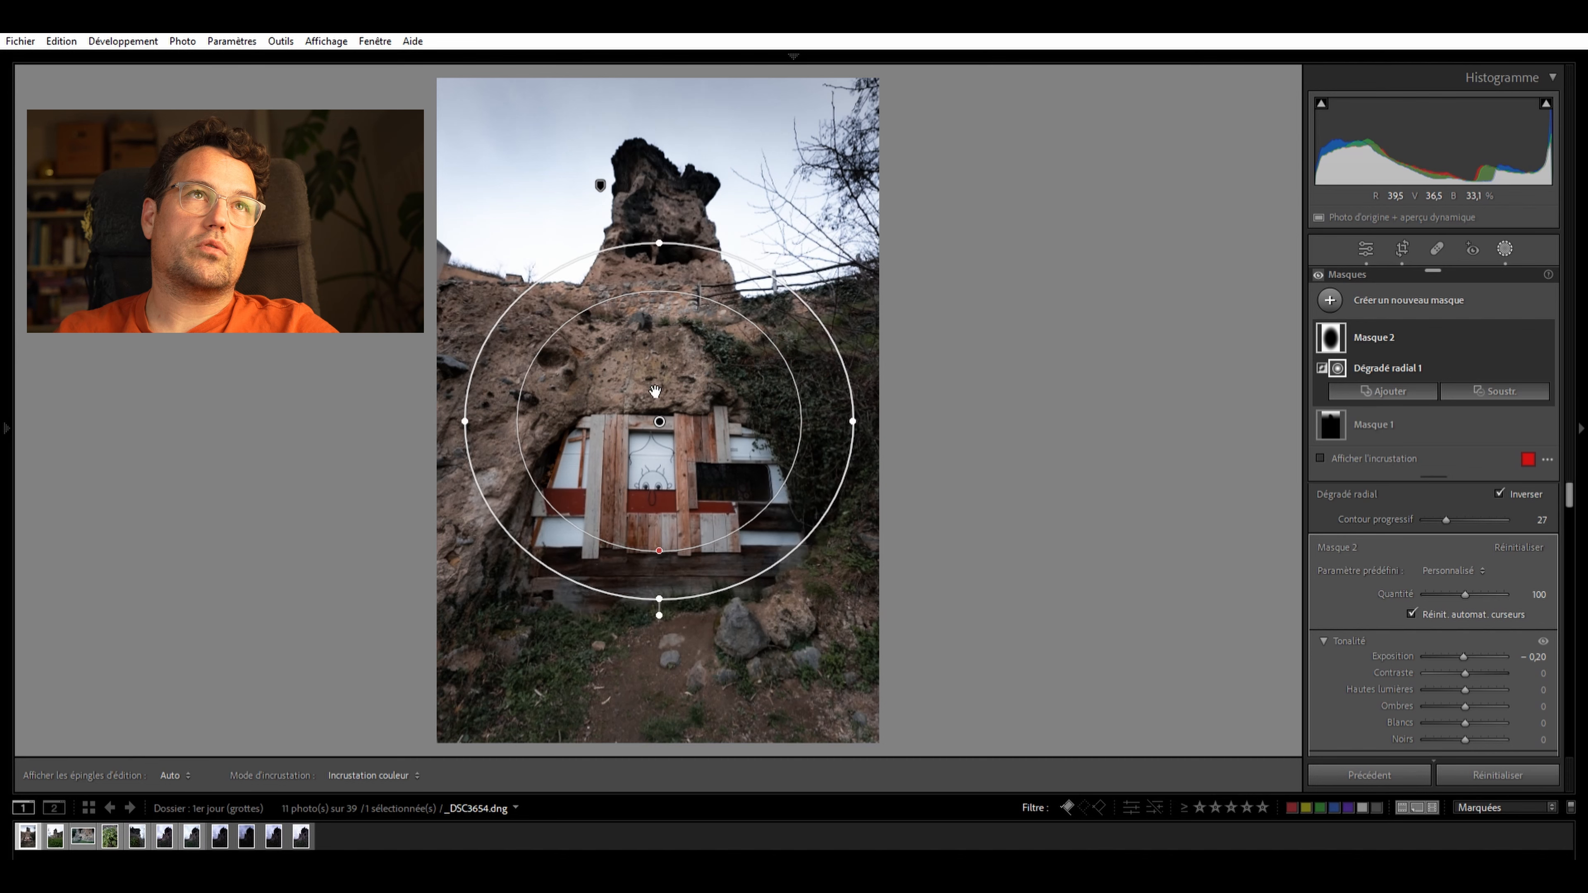
mouse_move(670, 420)
left_click_drag(671, 420, 676, 477)
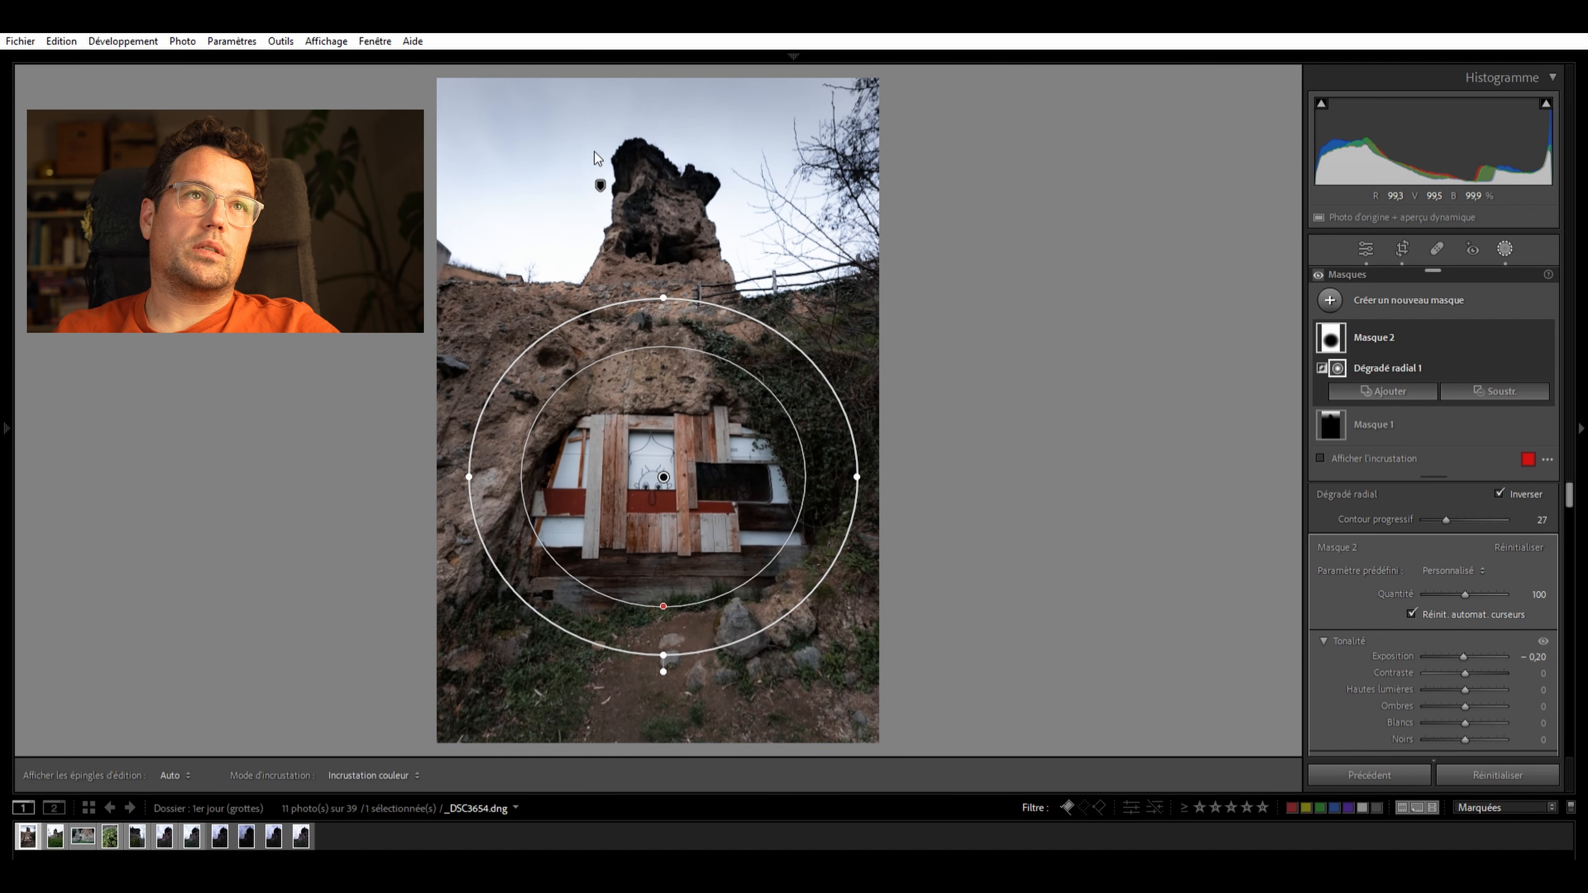
left_click_drag(472, 473, 496, 469)
left_click_drag(665, 299, 667, 330)
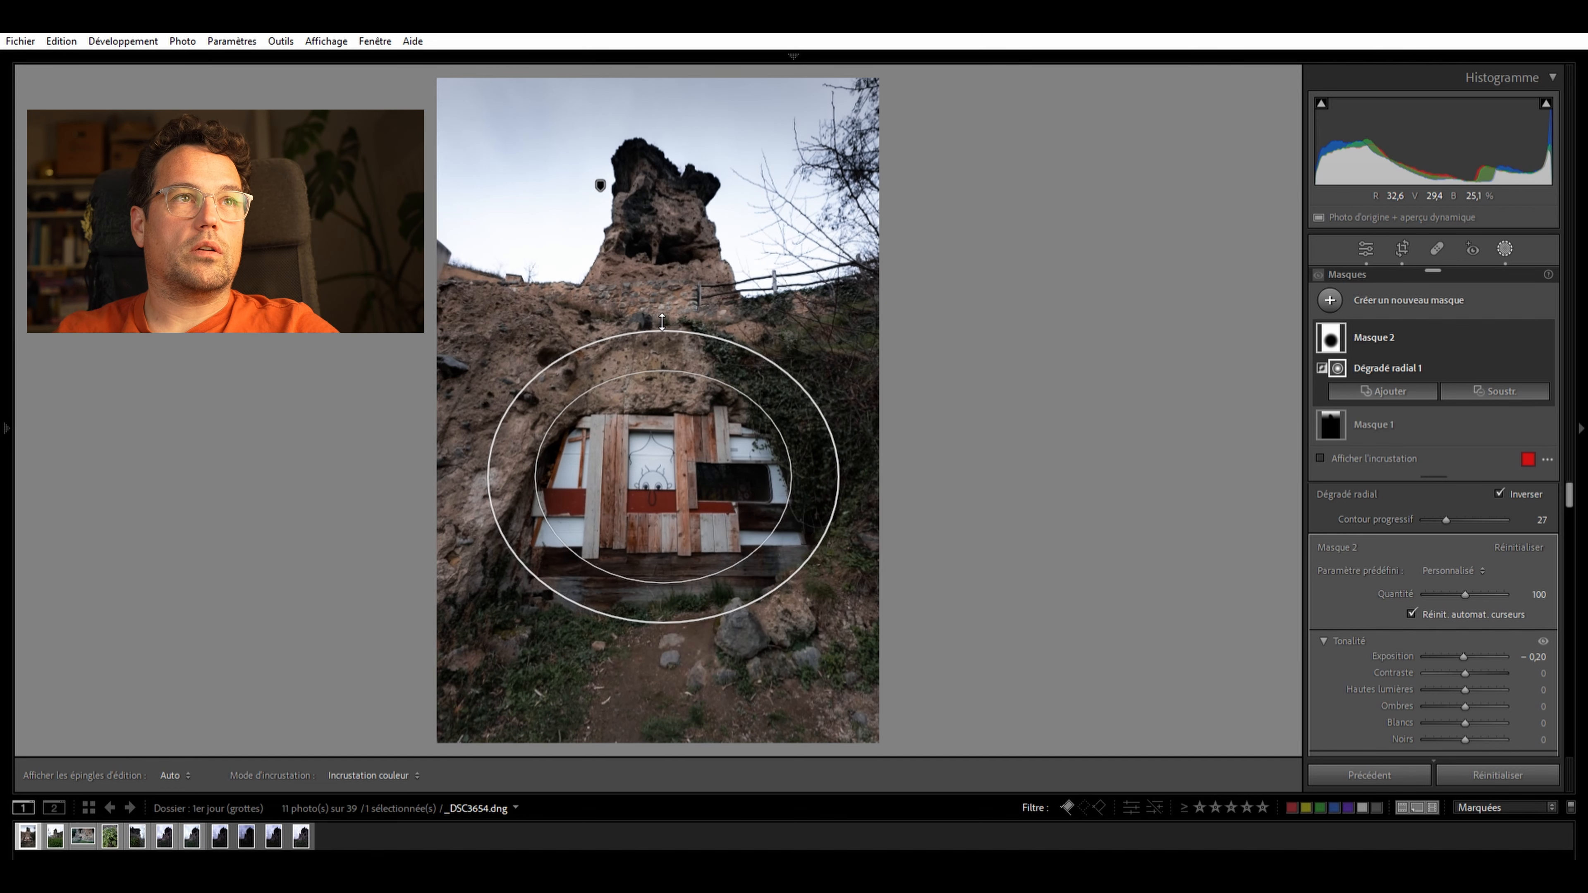
Darken the radial mask to an exposure of −0.40, soften its feather to 46, and shift and heighten its ellipse around the cave front
left_click(1459, 645)
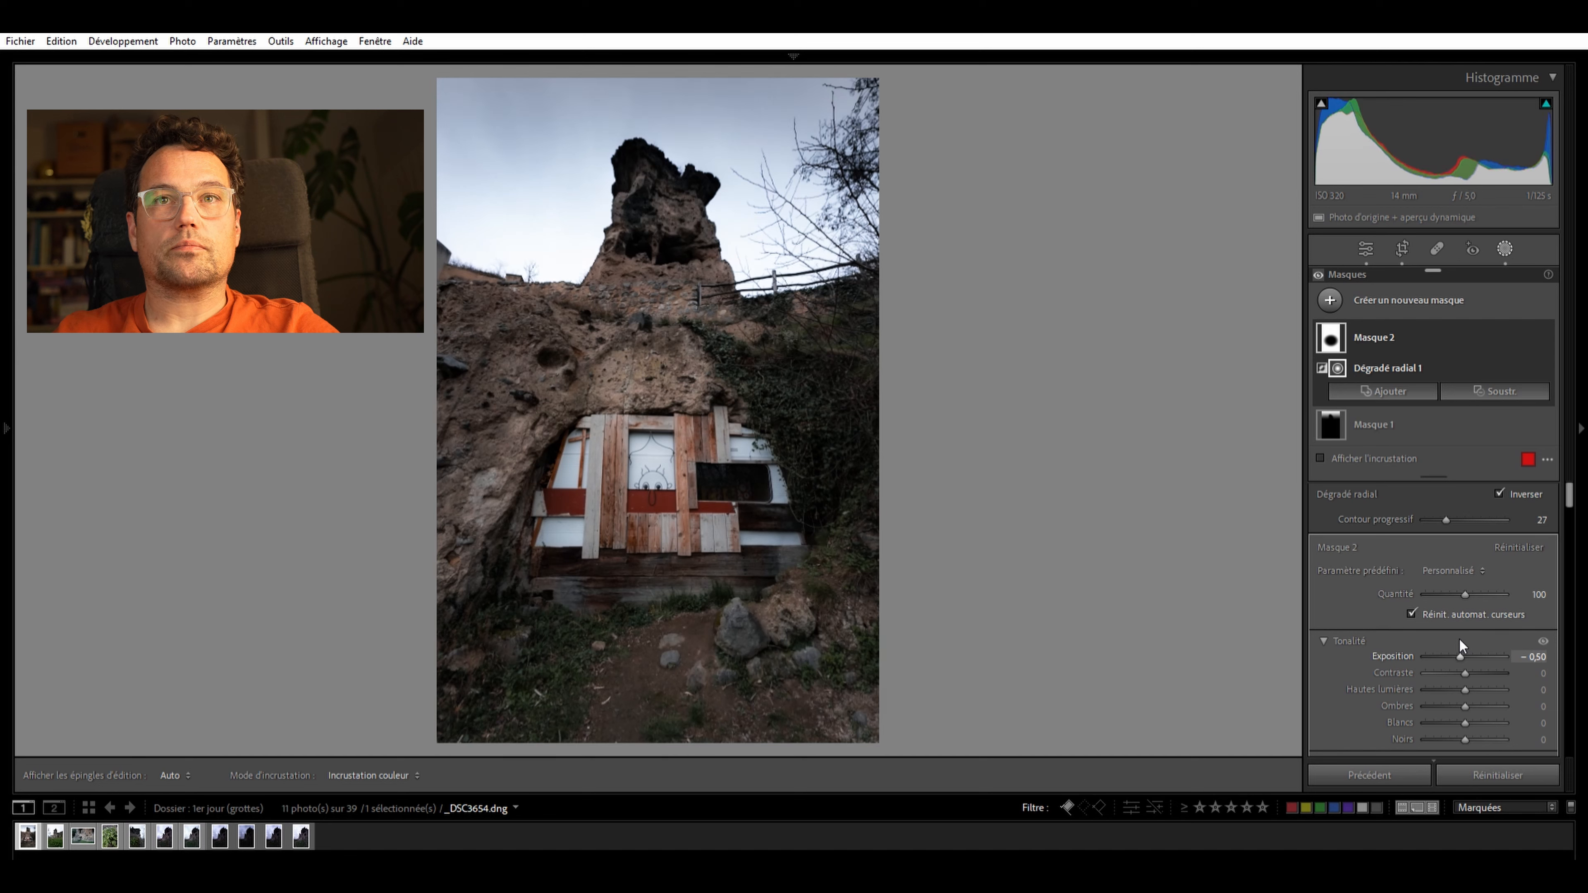
key("Up")
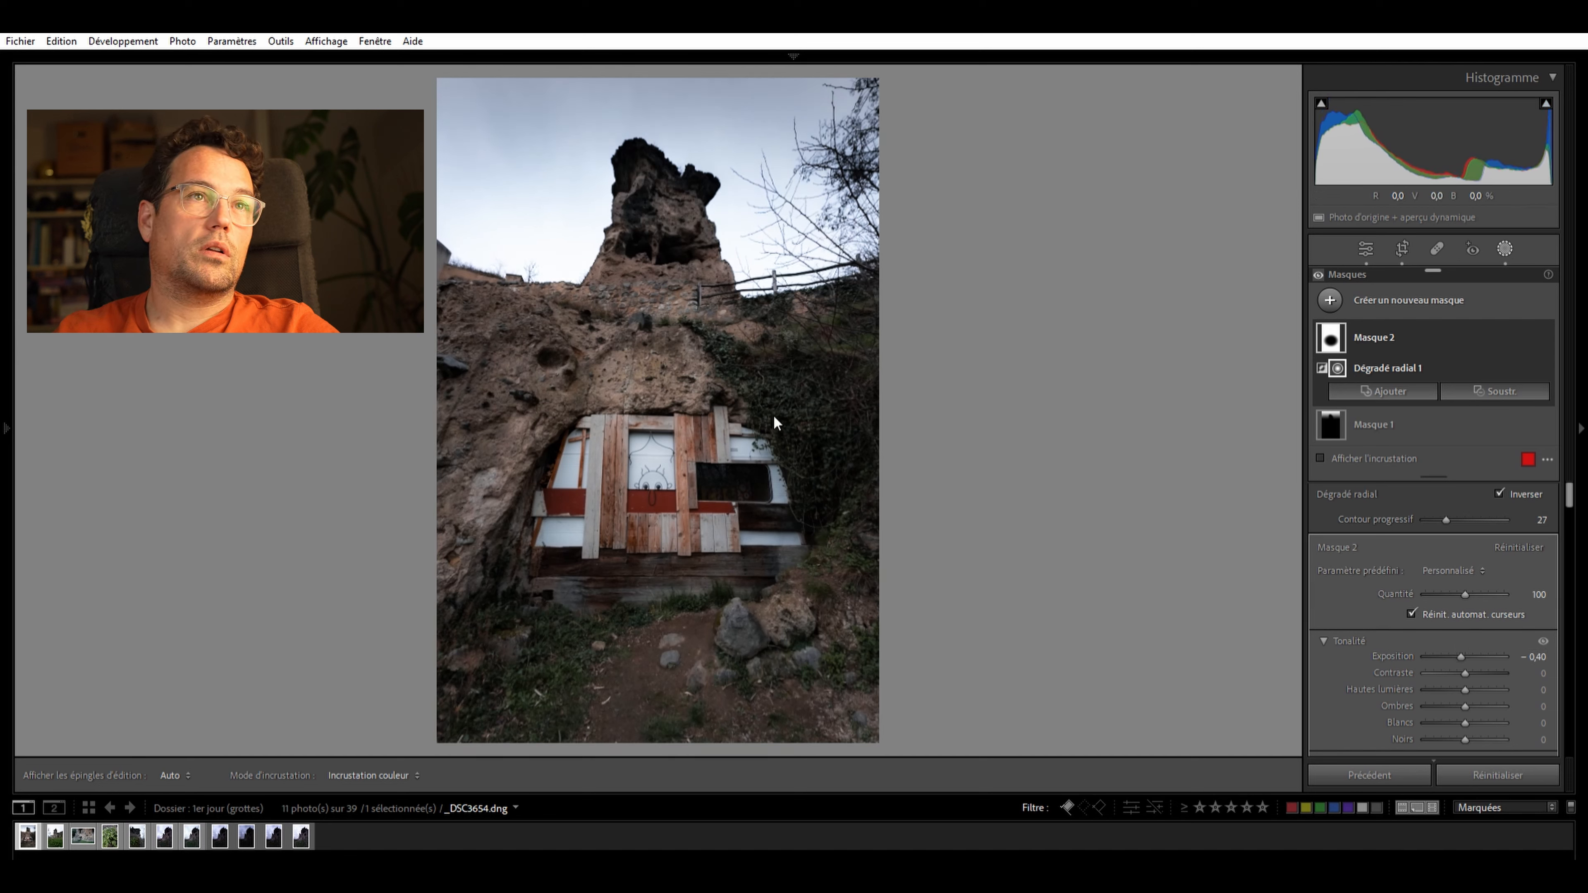
left_click_drag(677, 472, 678, 486)
left_click_drag(681, 599, 681, 572)
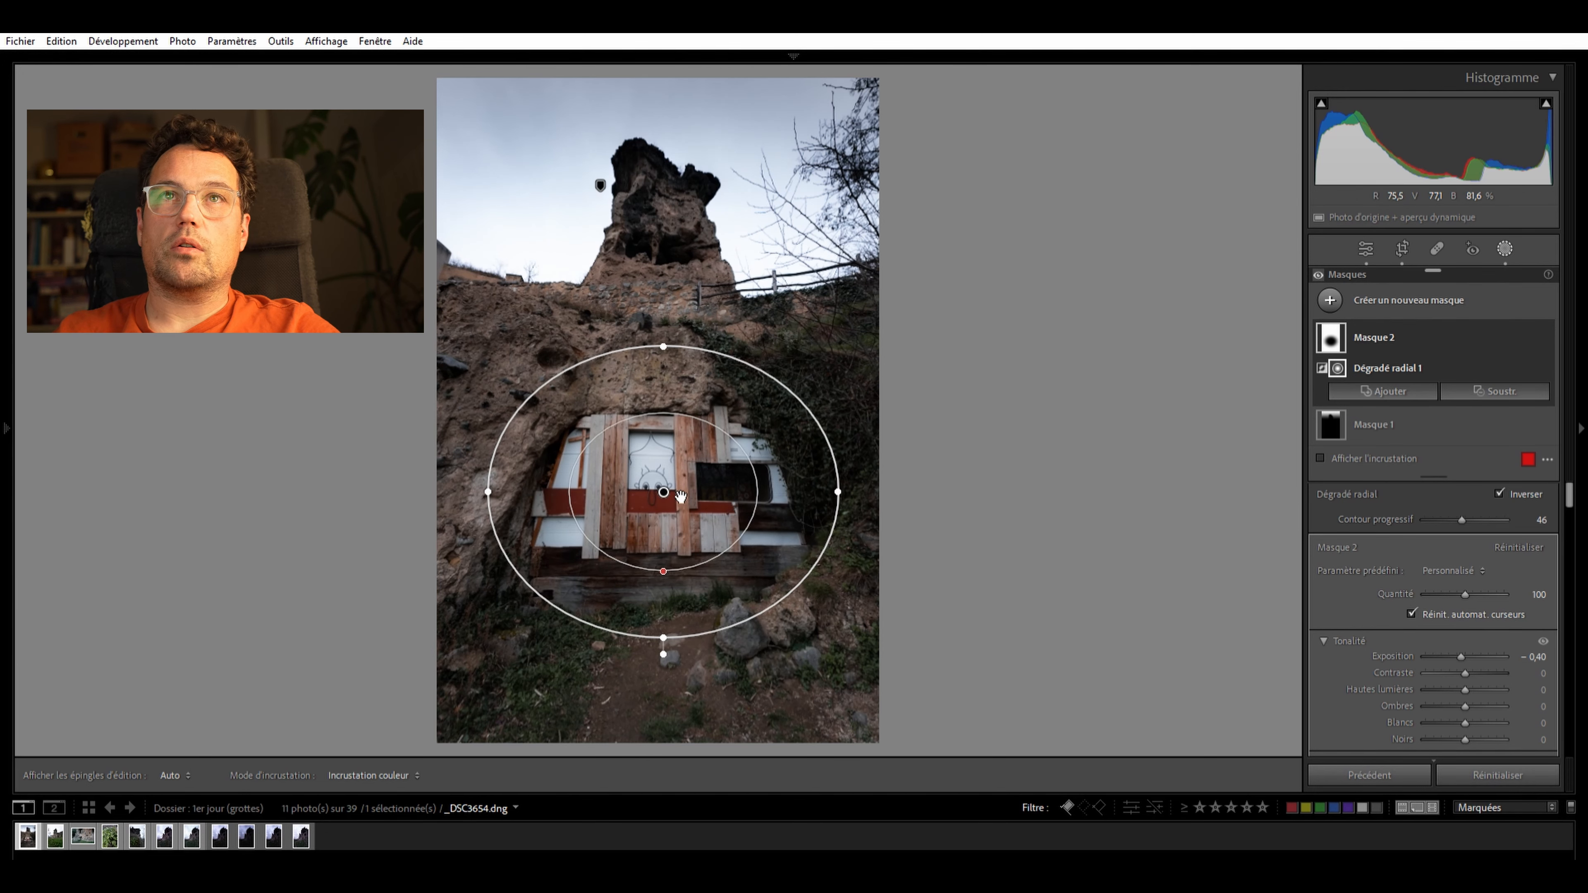
left_click_drag(664, 637, 663, 657)
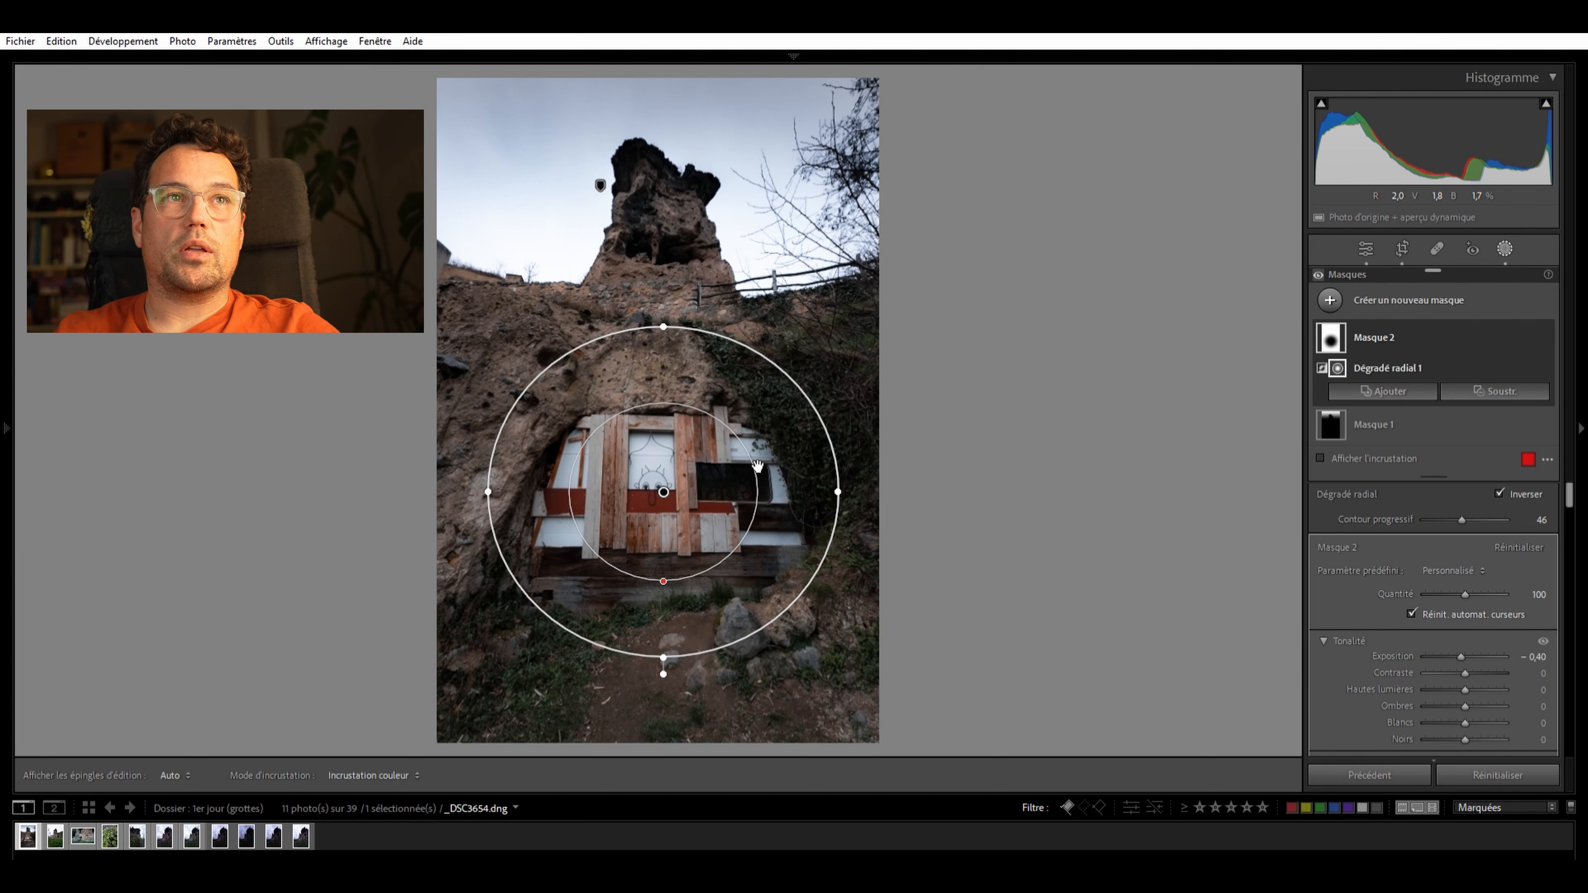
Compare the photo with and without all masks, the sky mask and the radial mask in turn
left_click(1322, 269)
left_click(1322, 269)
left_click(1322, 269)
left_click(1322, 269)
left_click(1322, 269)
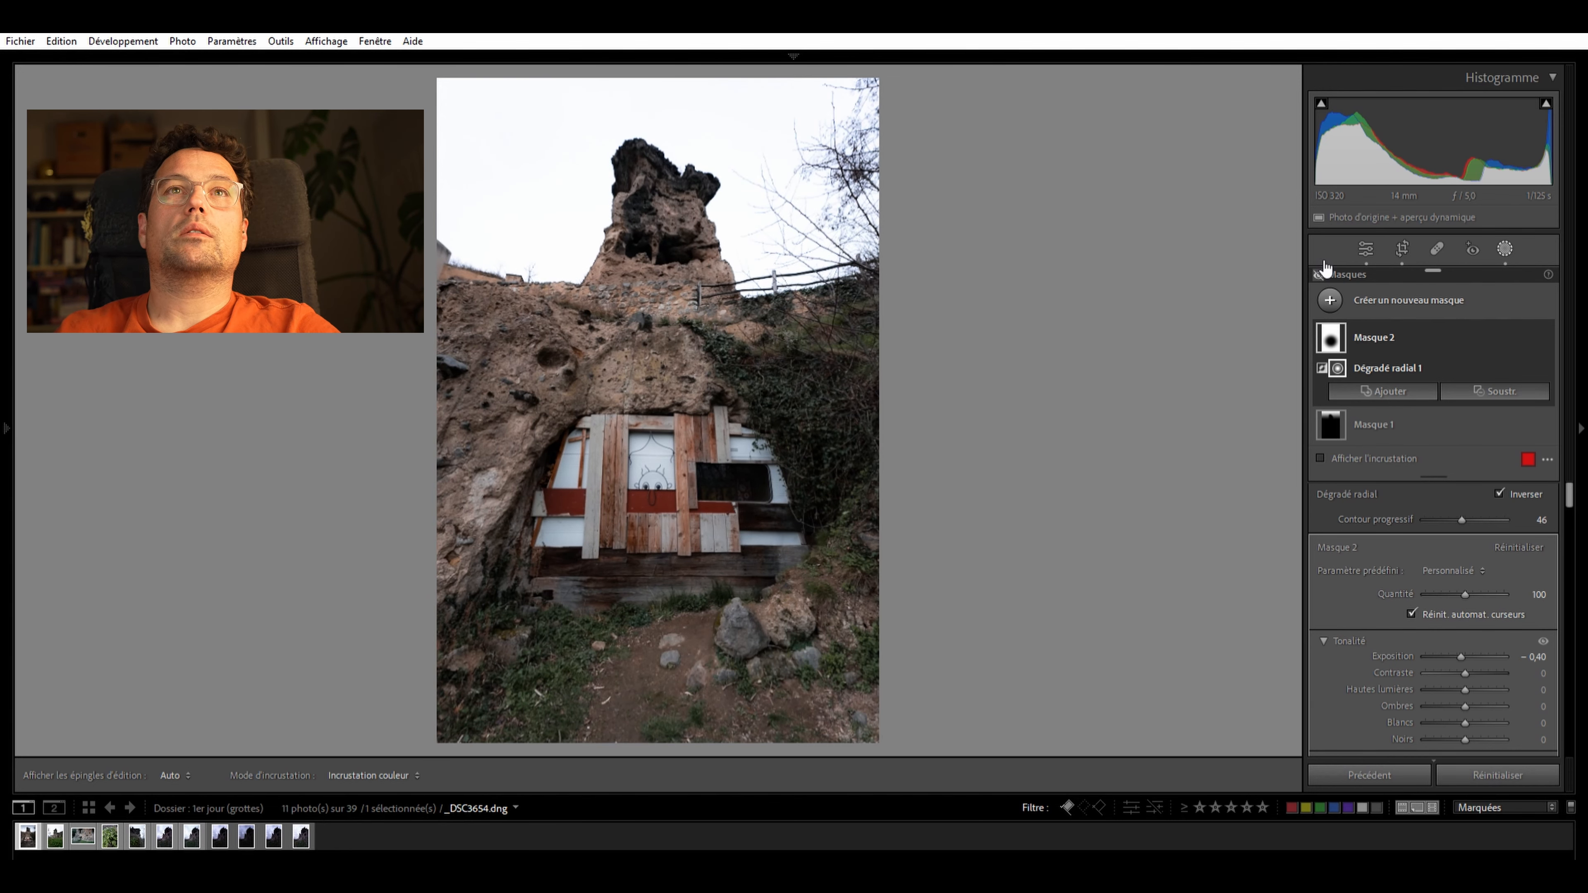
left_click(1323, 269)
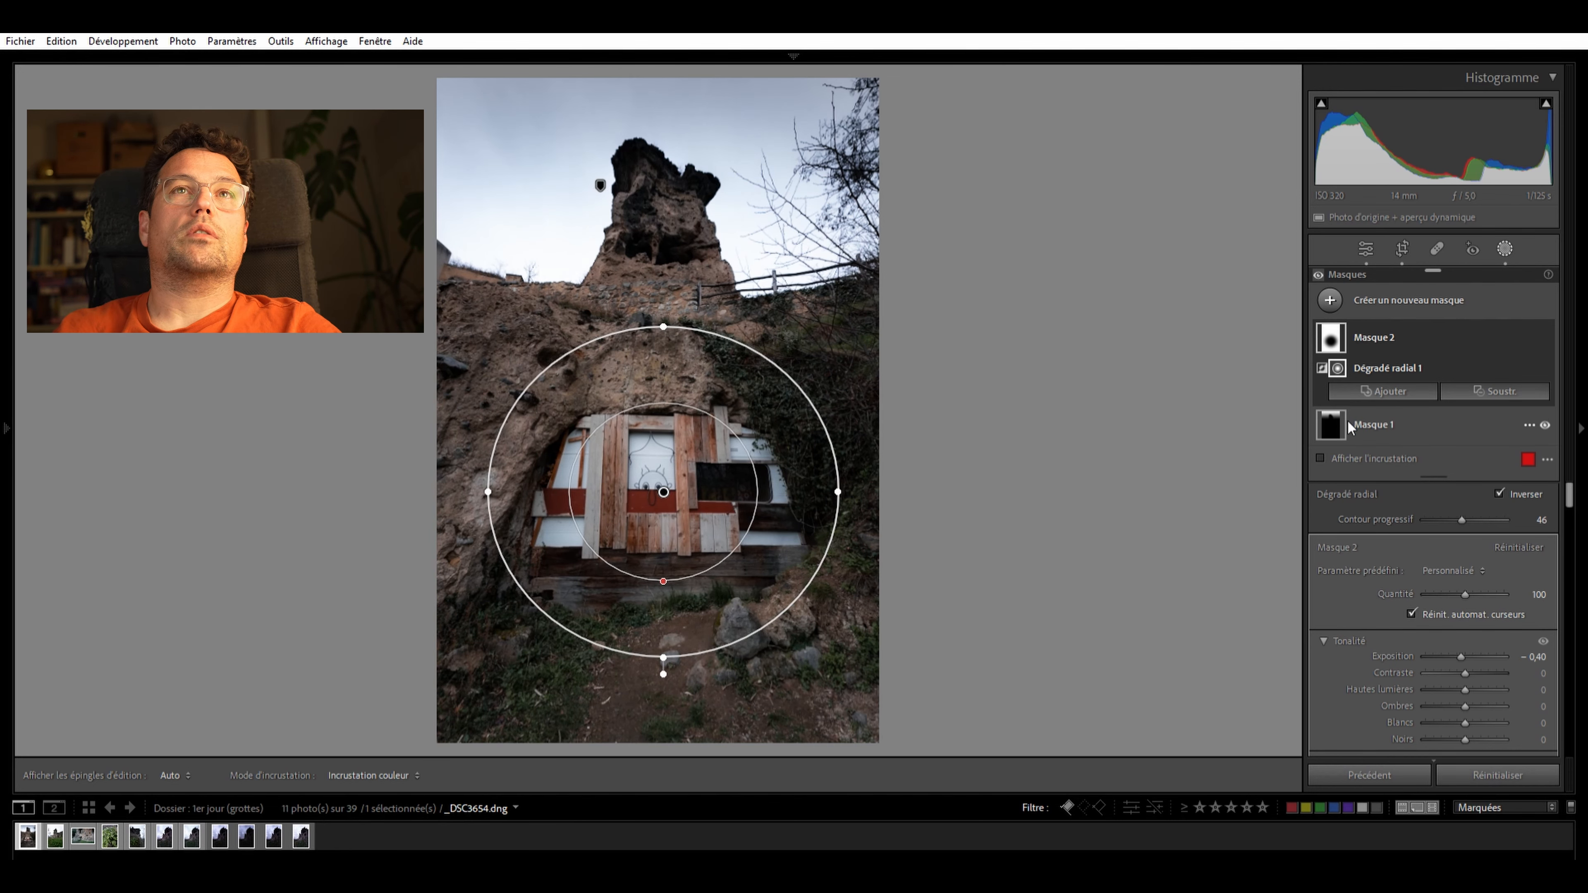
left_click(1544, 423)
left_click(1544, 423)
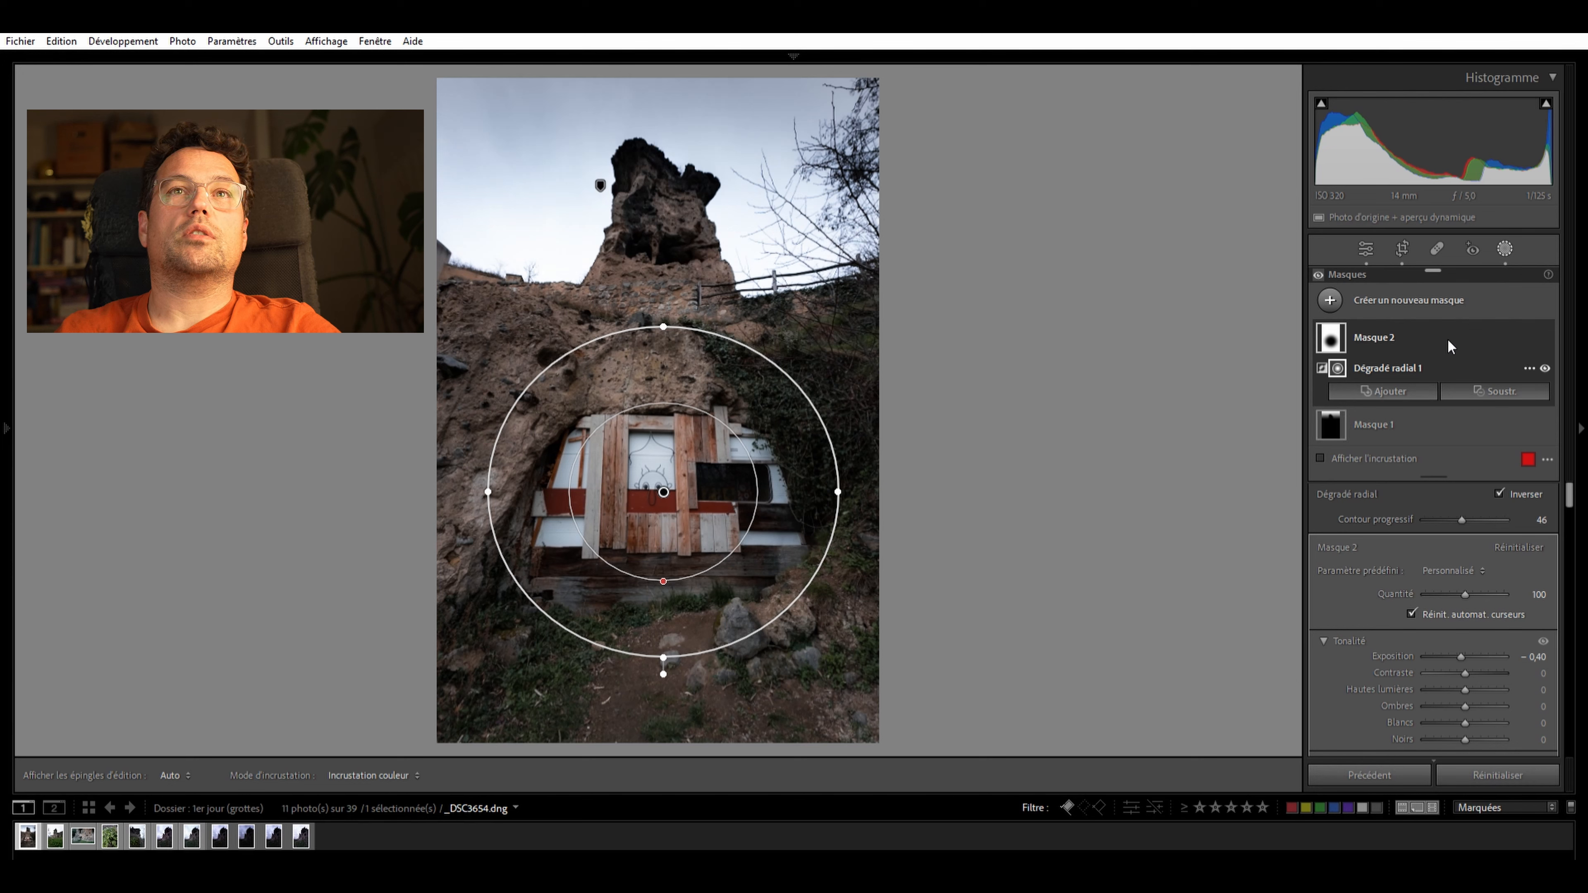
left_click(1543, 332)
left_click(1543, 332)
left_click(1320, 267)
left_click(1320, 268)
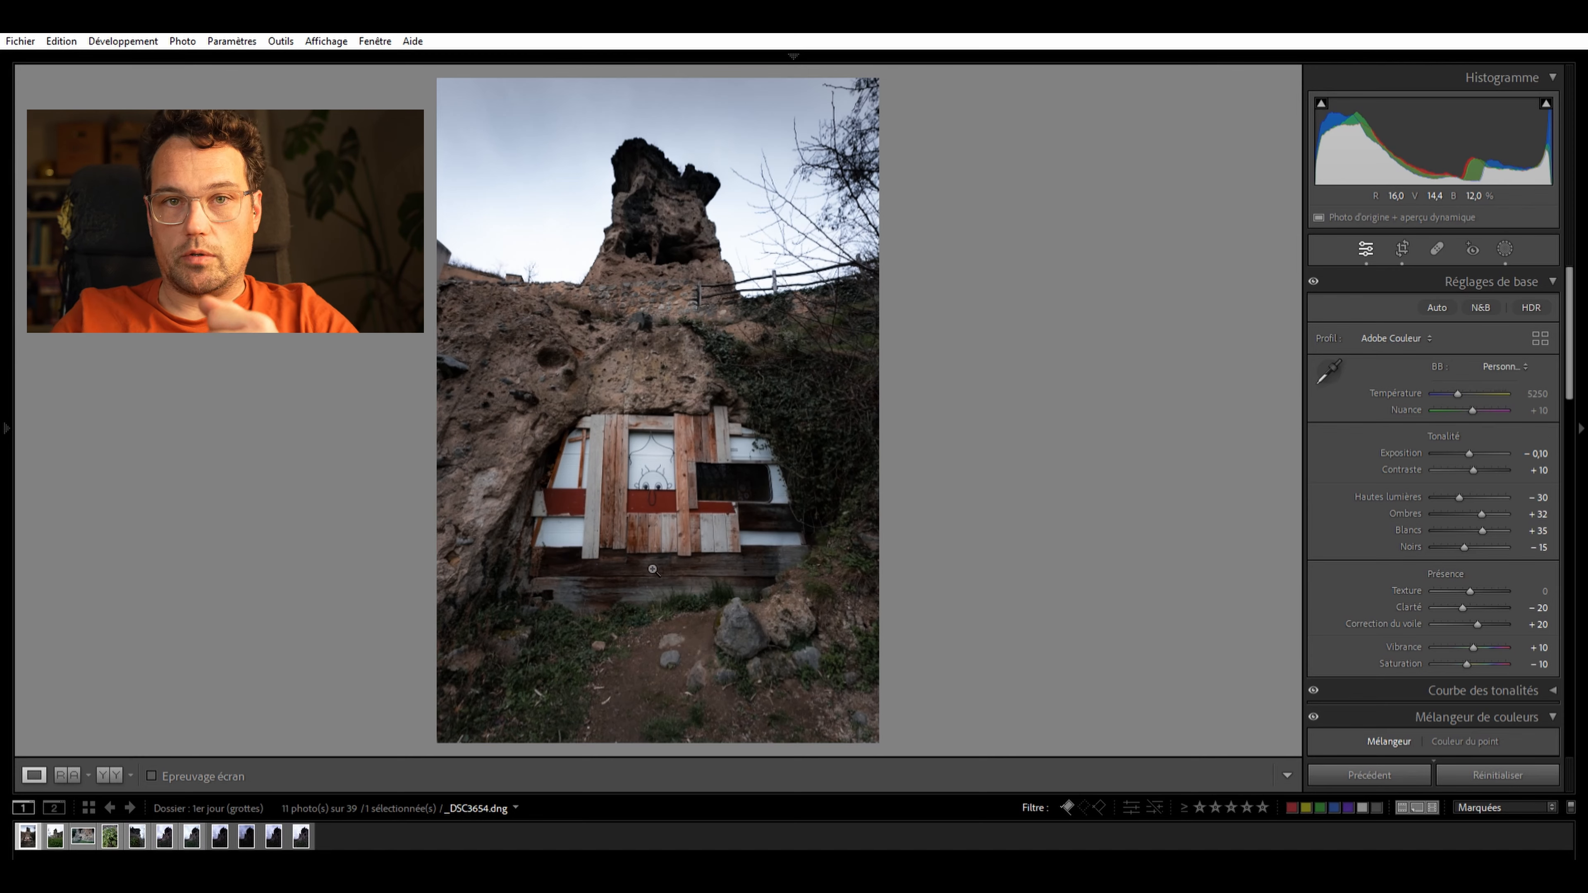
left_click_drag(712, 440, 694, 442)
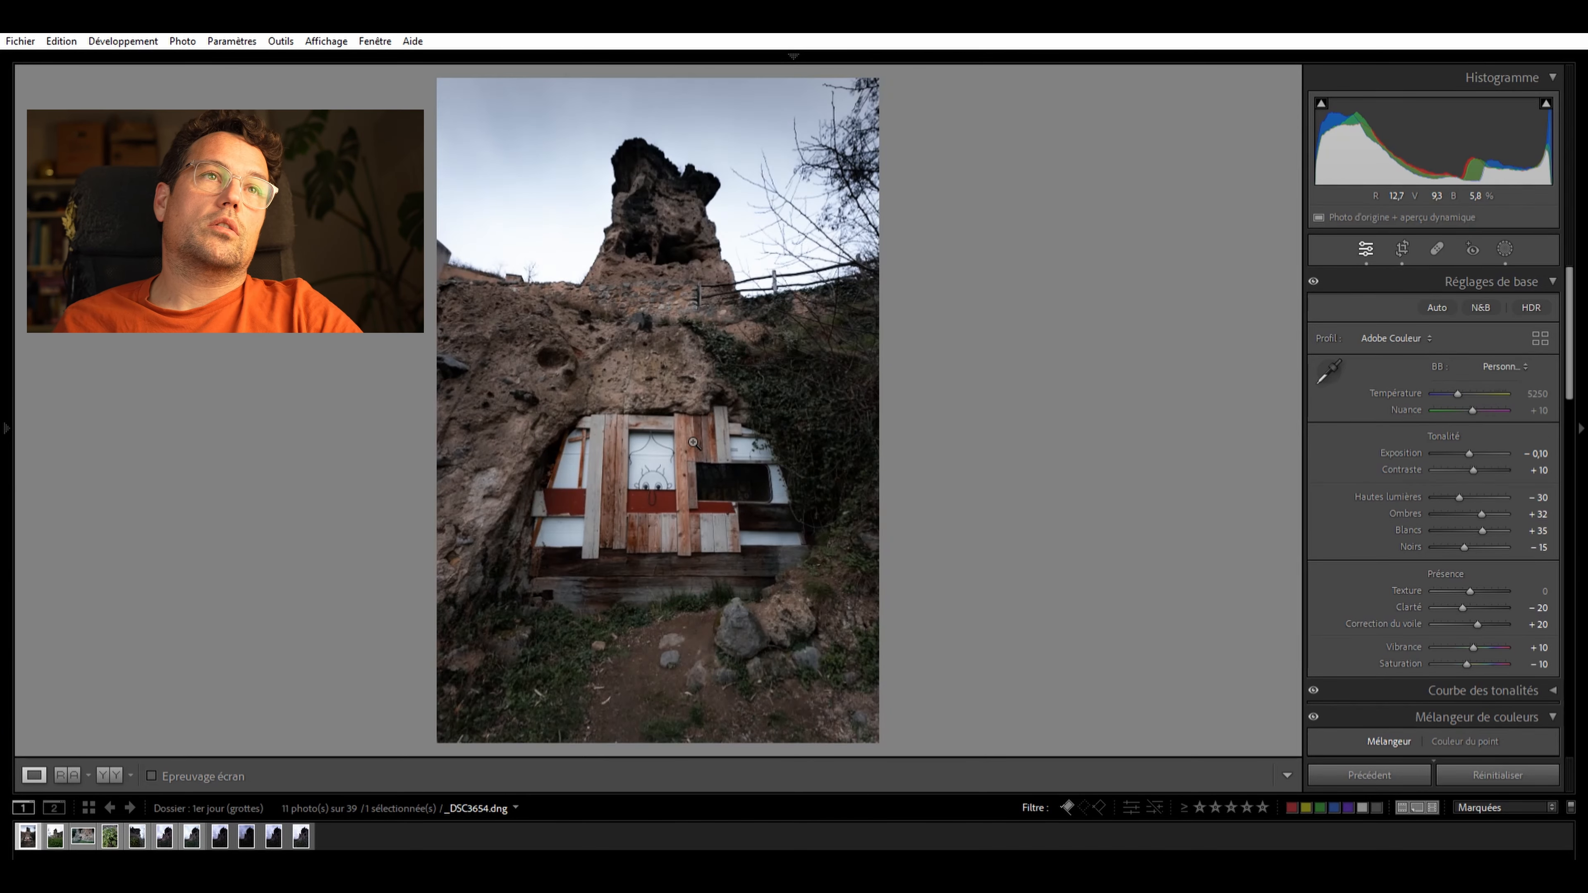
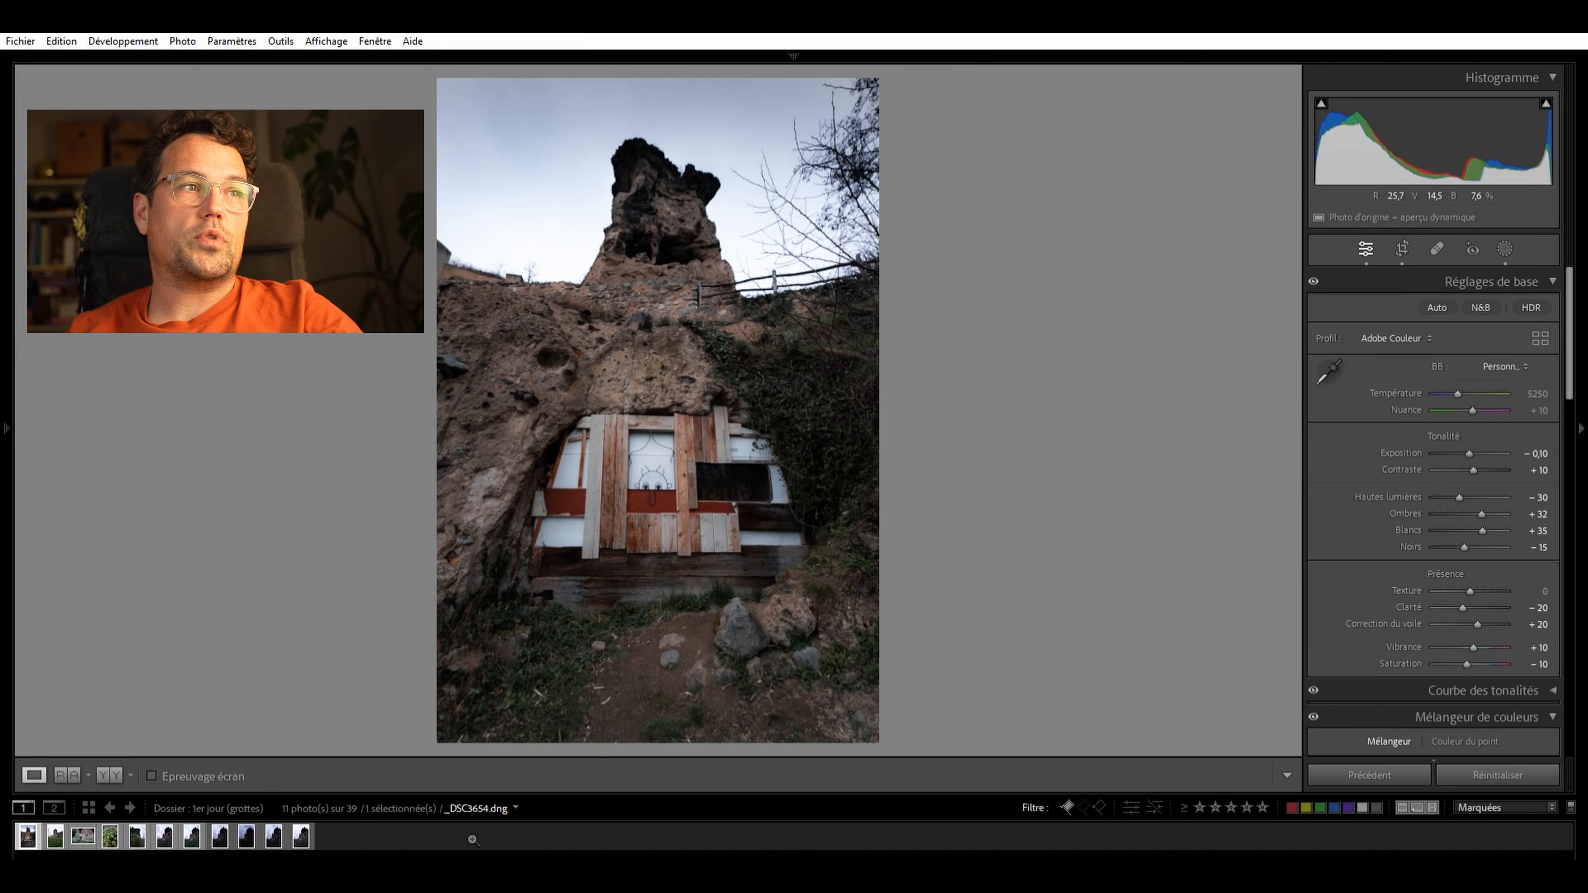
Paste the copied develop settings onto _DSC3661.dng and compare the result with its imported state in the history
left_click(62, 830)
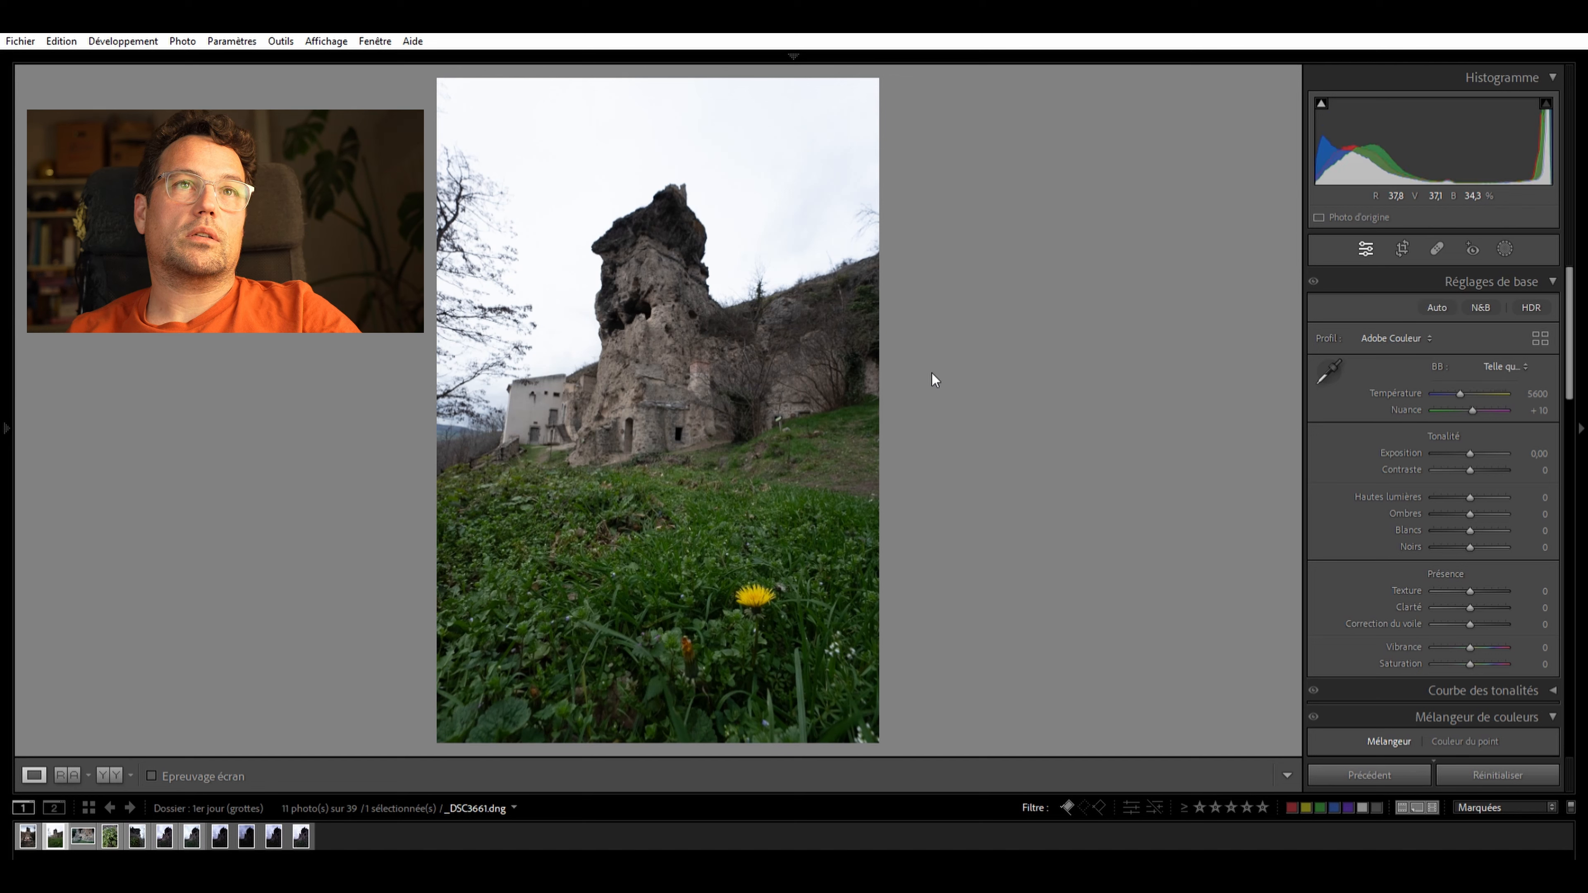
key("ctrl+shift+v")
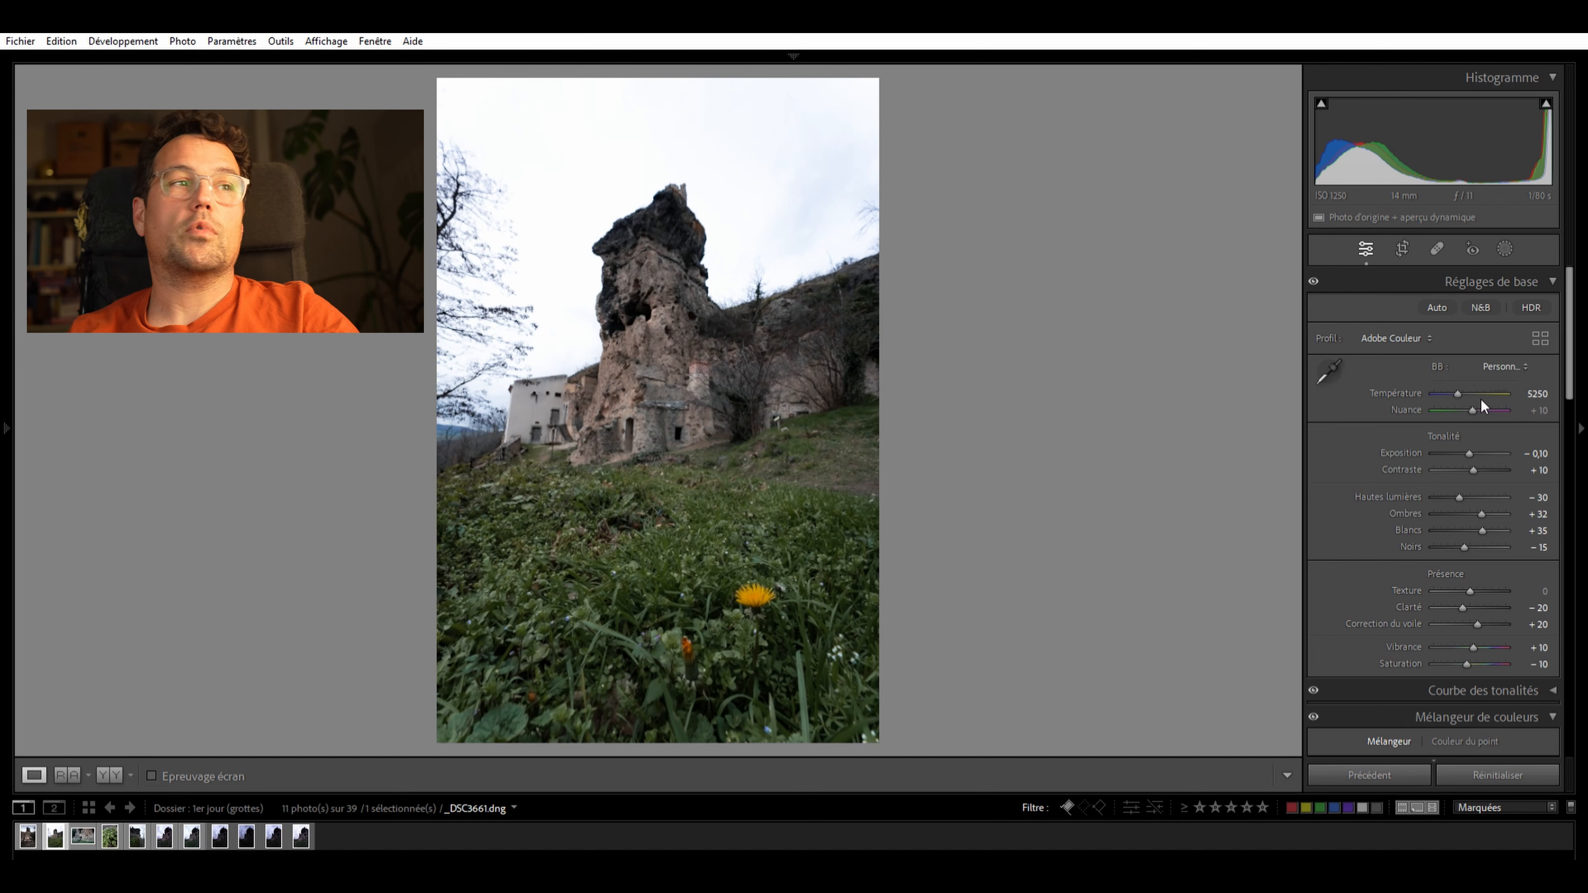
mouse_move(8, 409)
scroll(103, 529, "down", 3)
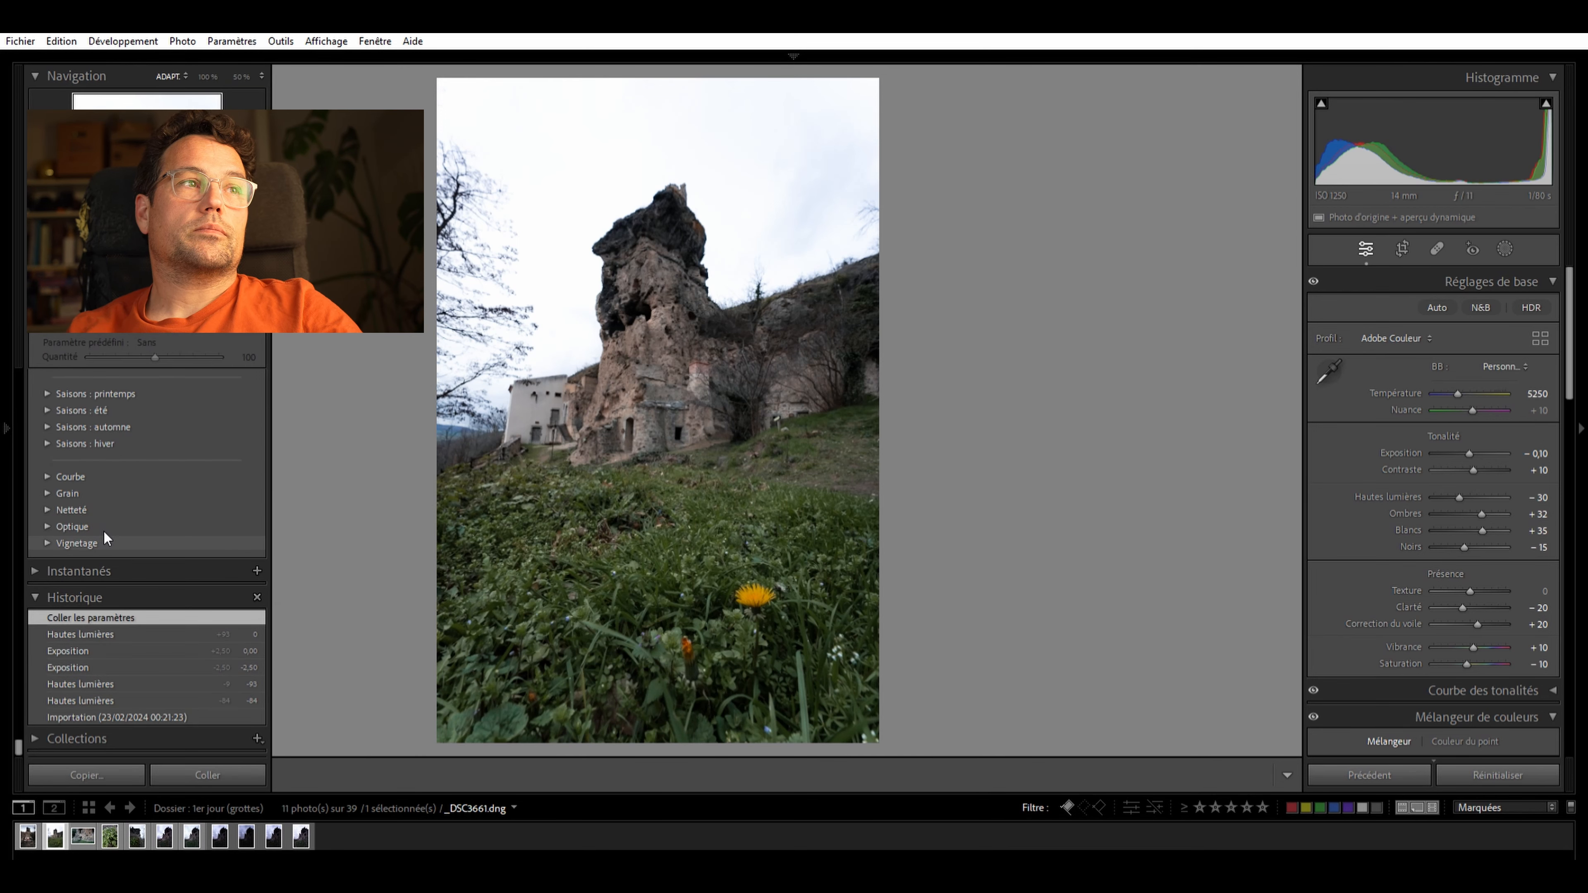
left_click(80, 715)
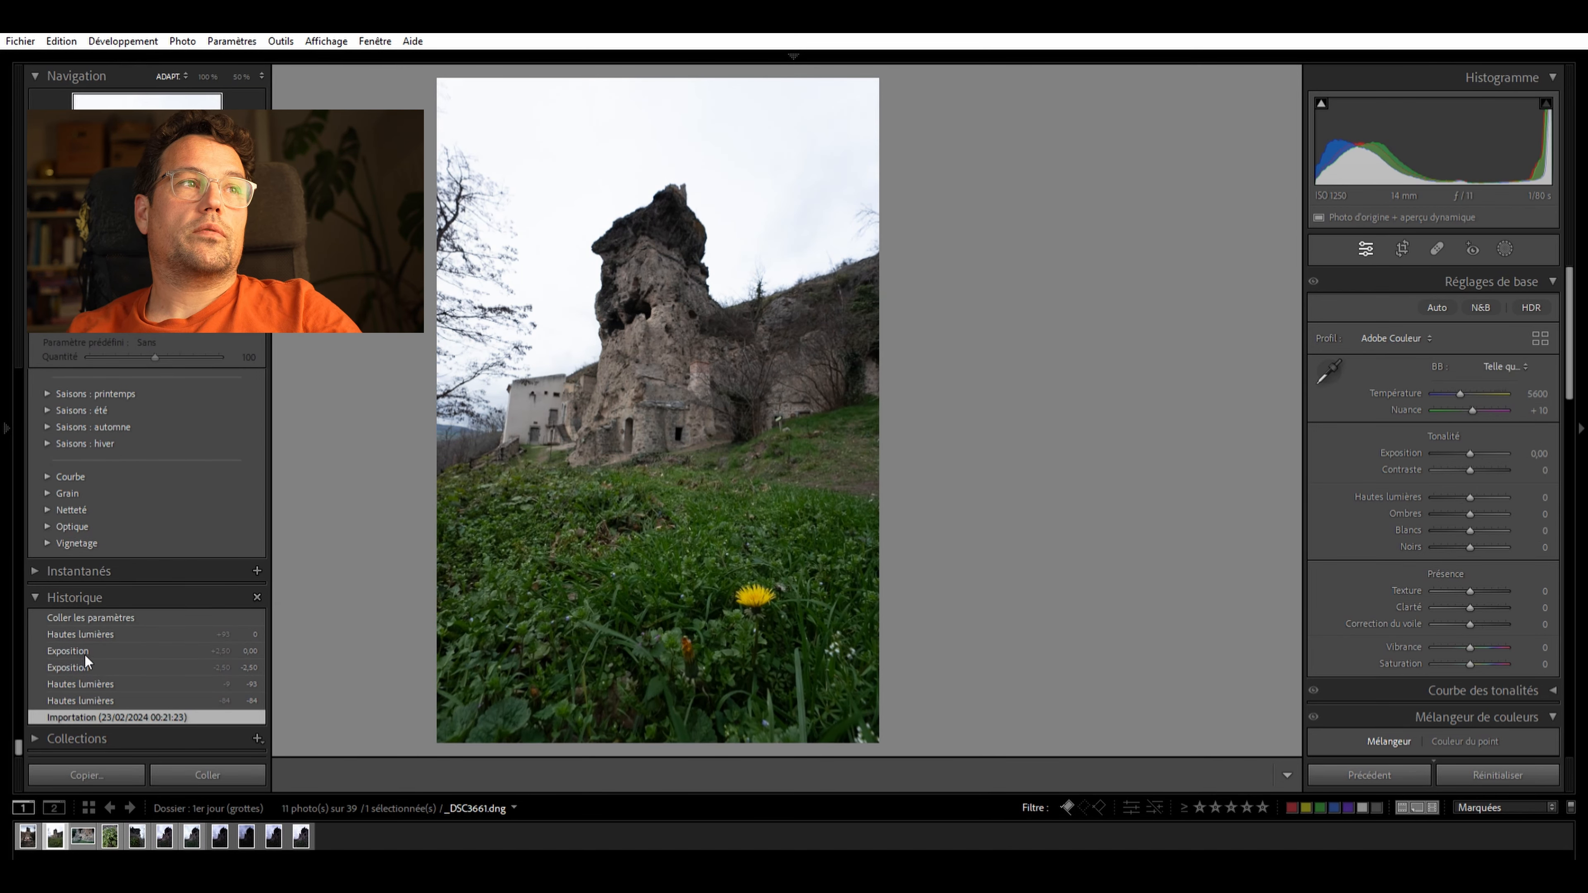
left_click(93, 615)
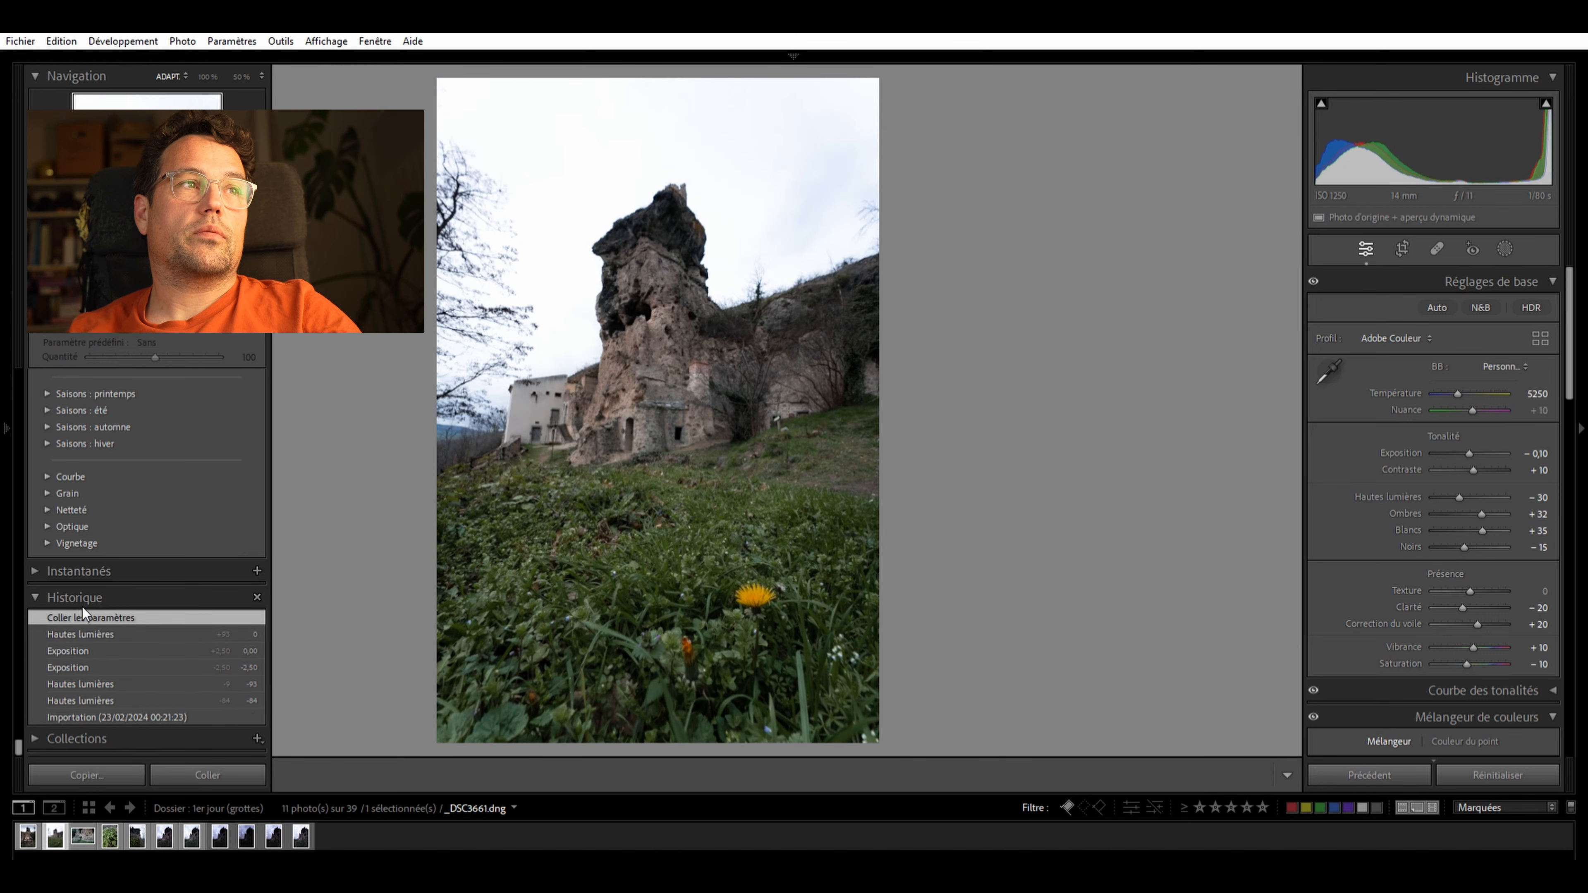
Examine the rock tower and the yellow flower at close zoom to check the pasted look
key("F7")
left_click(642, 290)
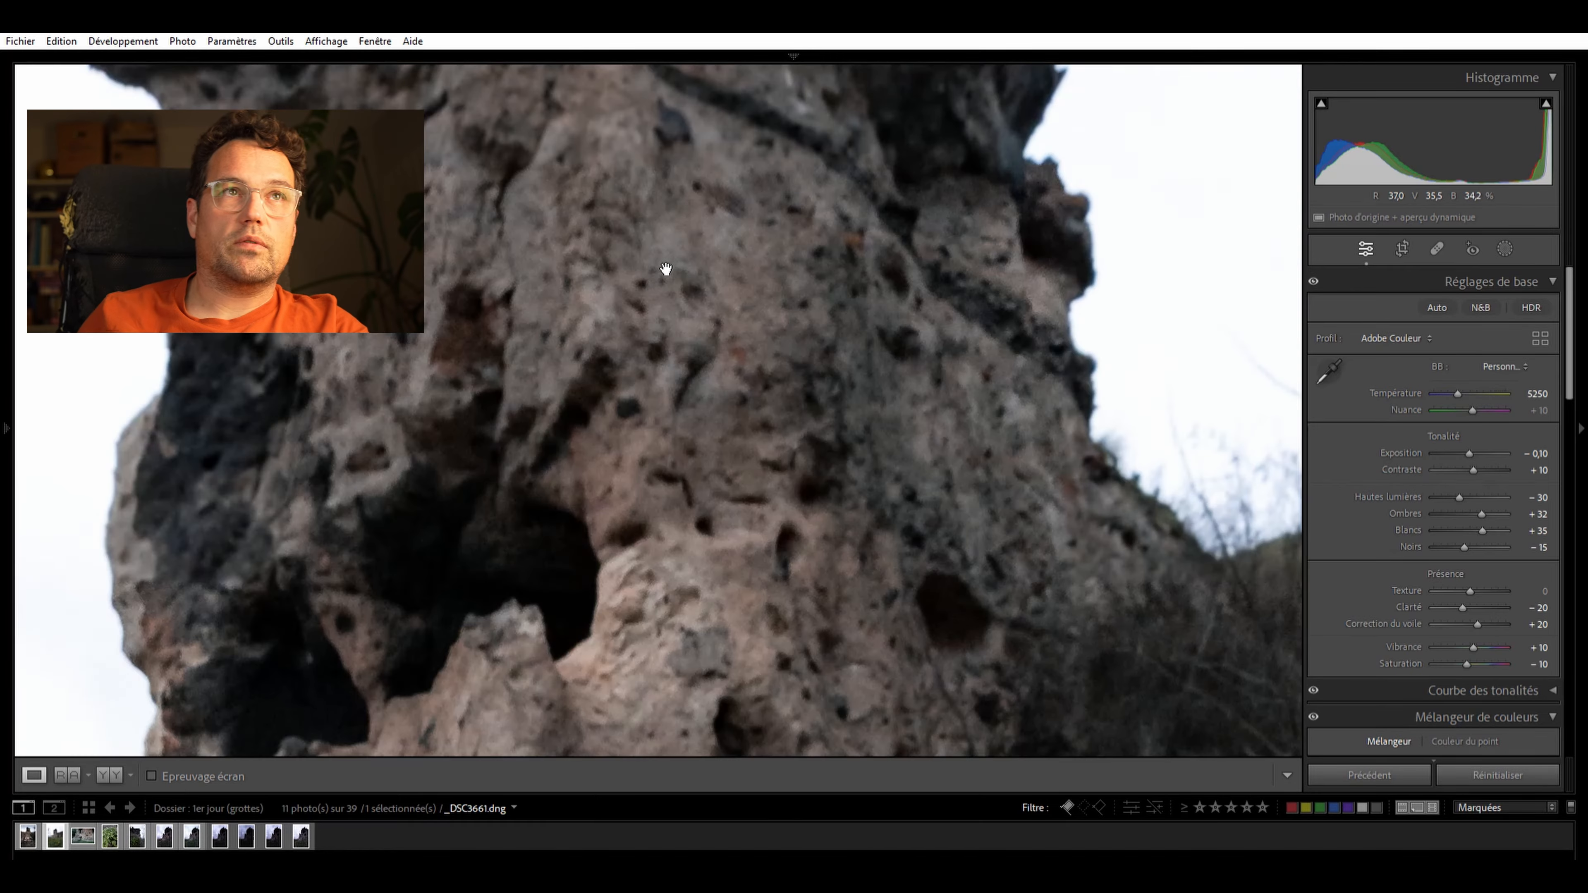
left_click(663, 266)
left_click(664, 268)
scroll(667, 281, "down", 3)
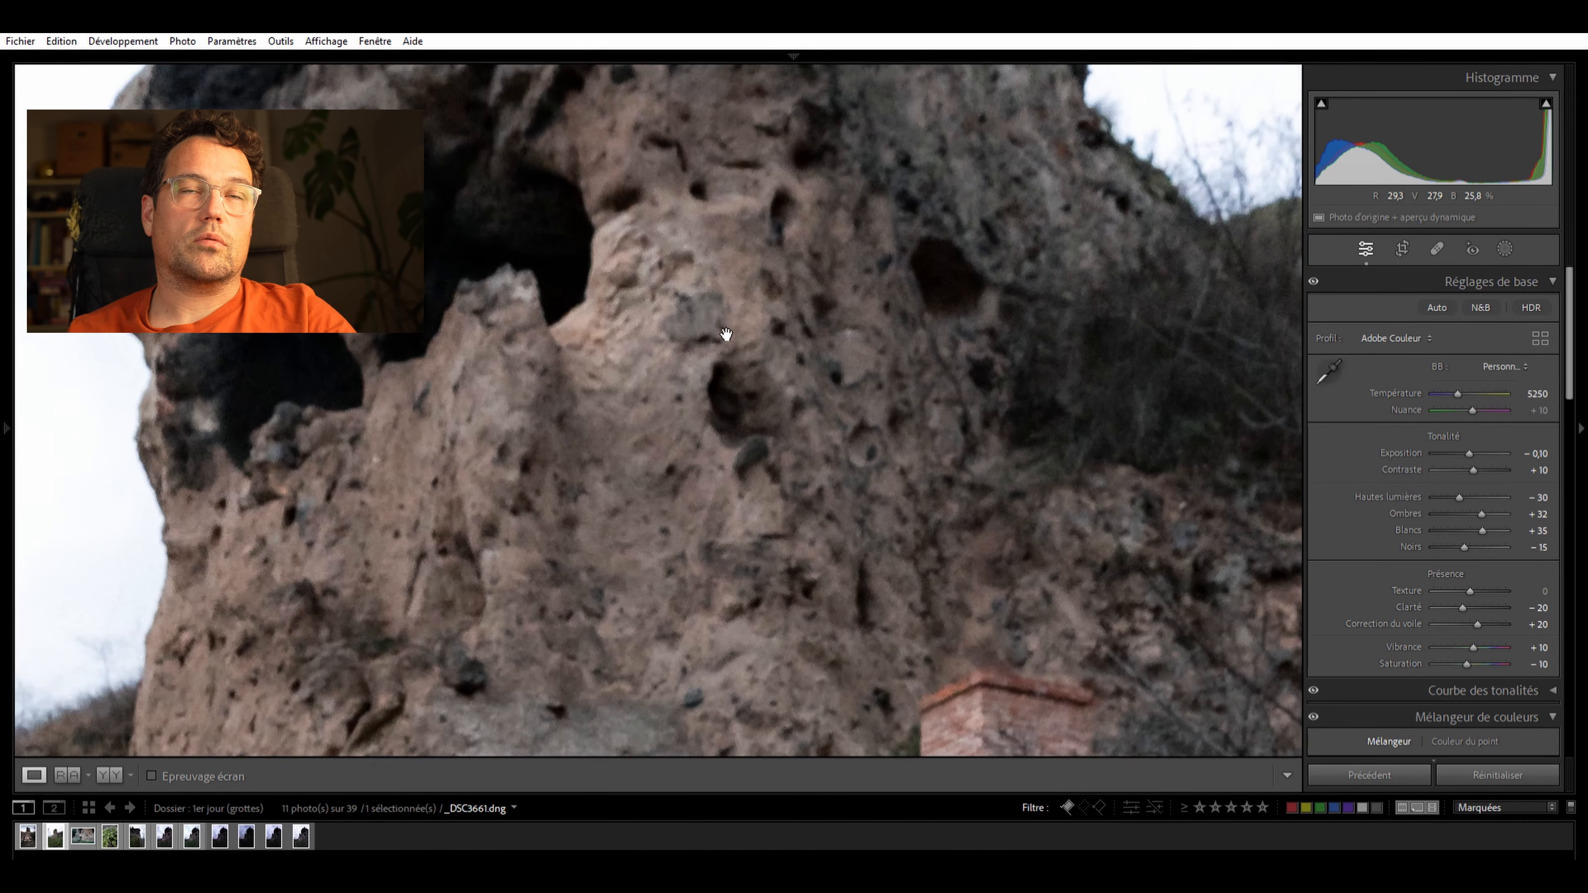
left_click(720, 351)
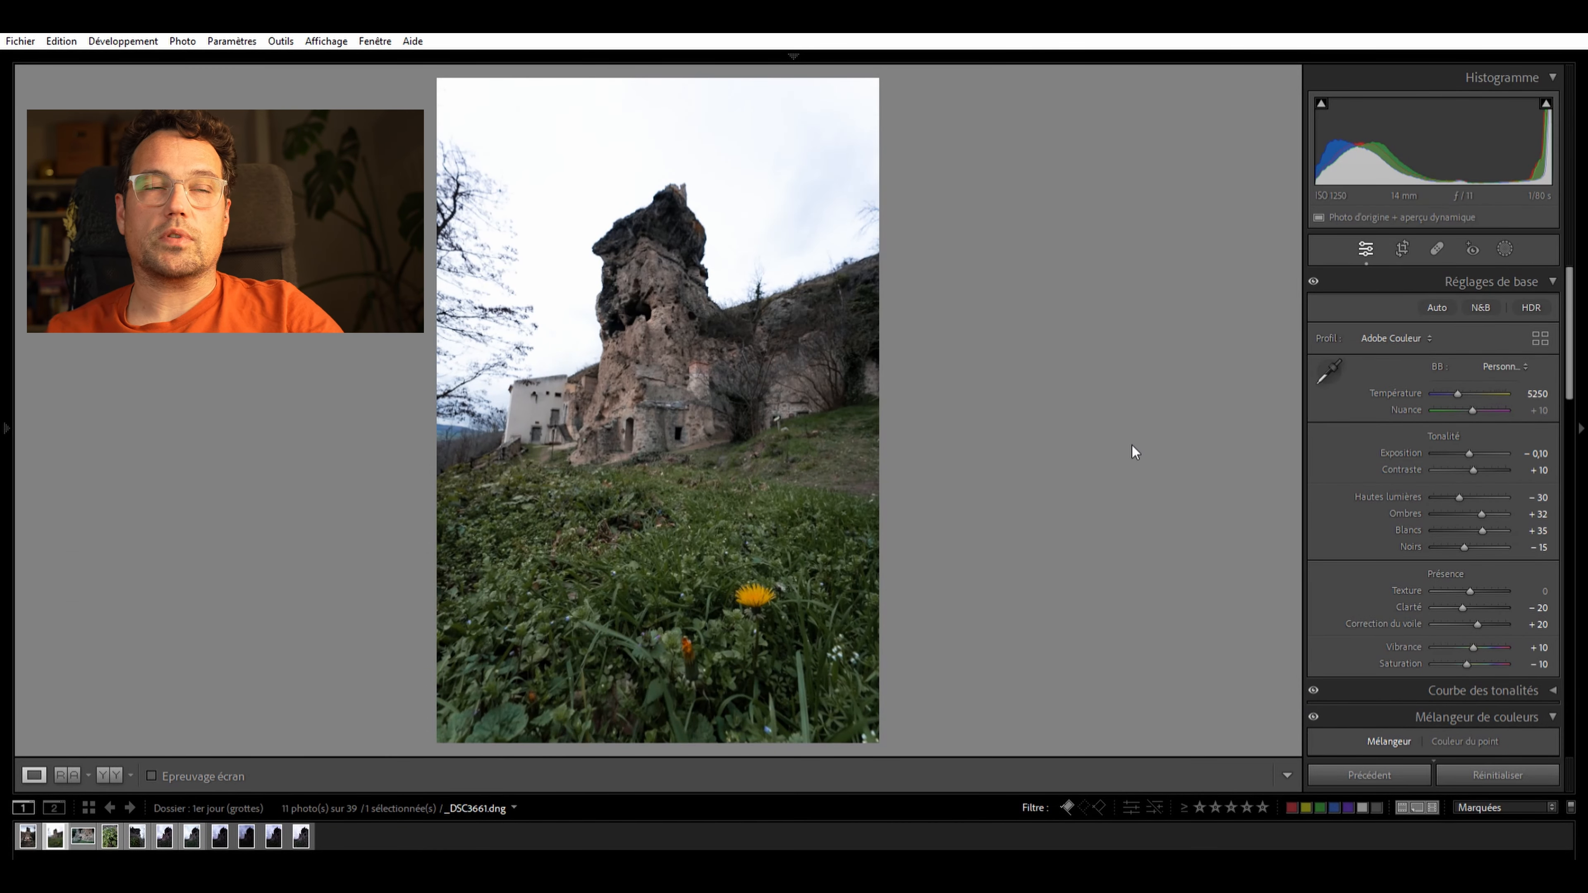
left_click(737, 589)
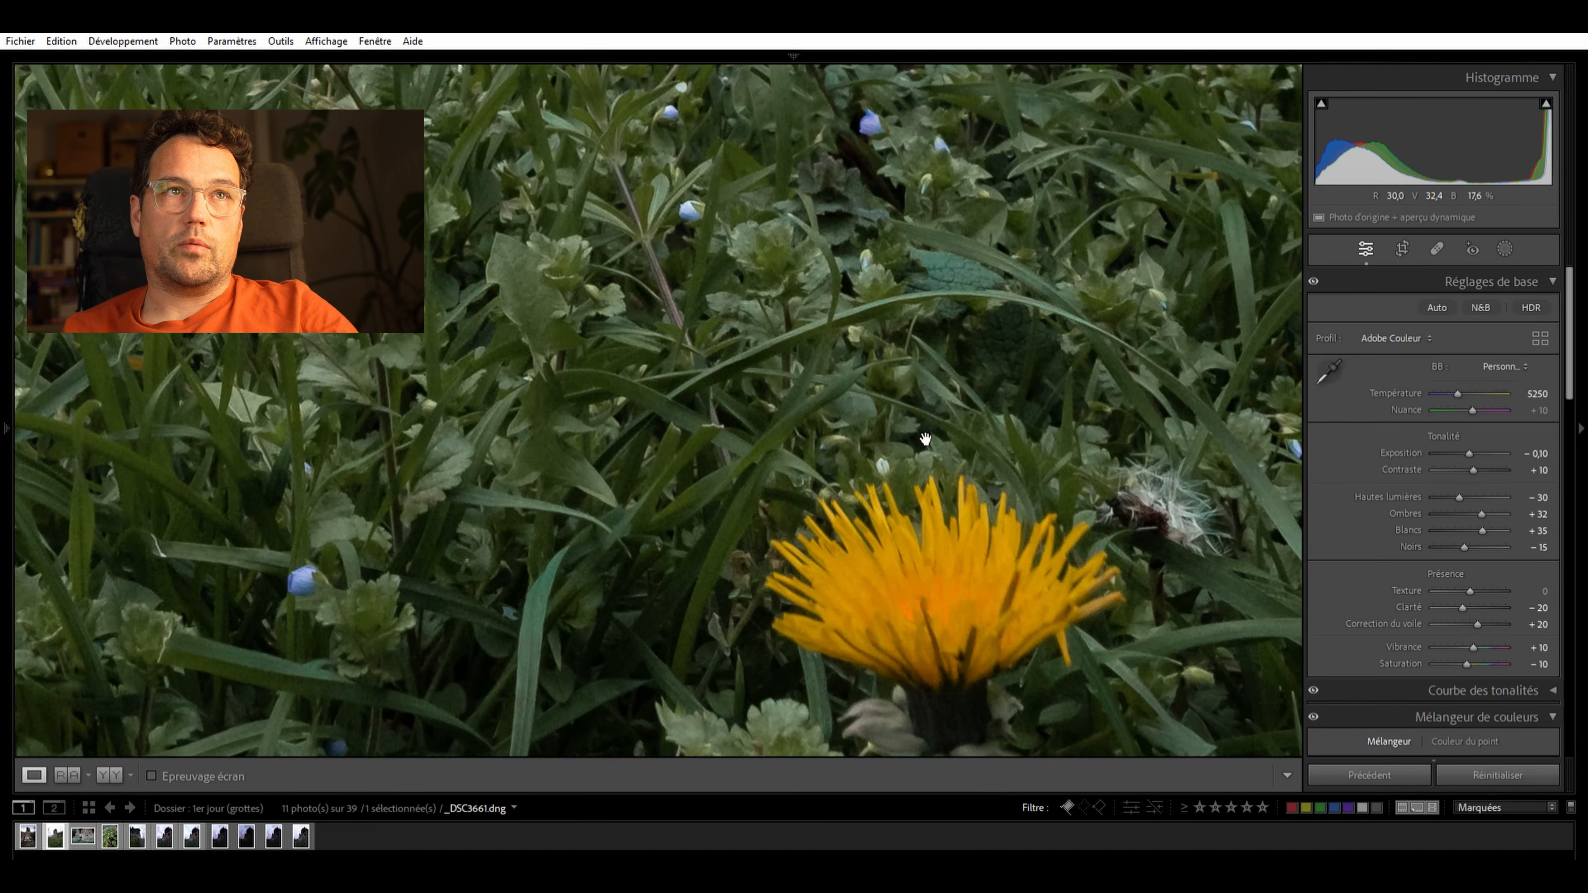
left_click(883, 552)
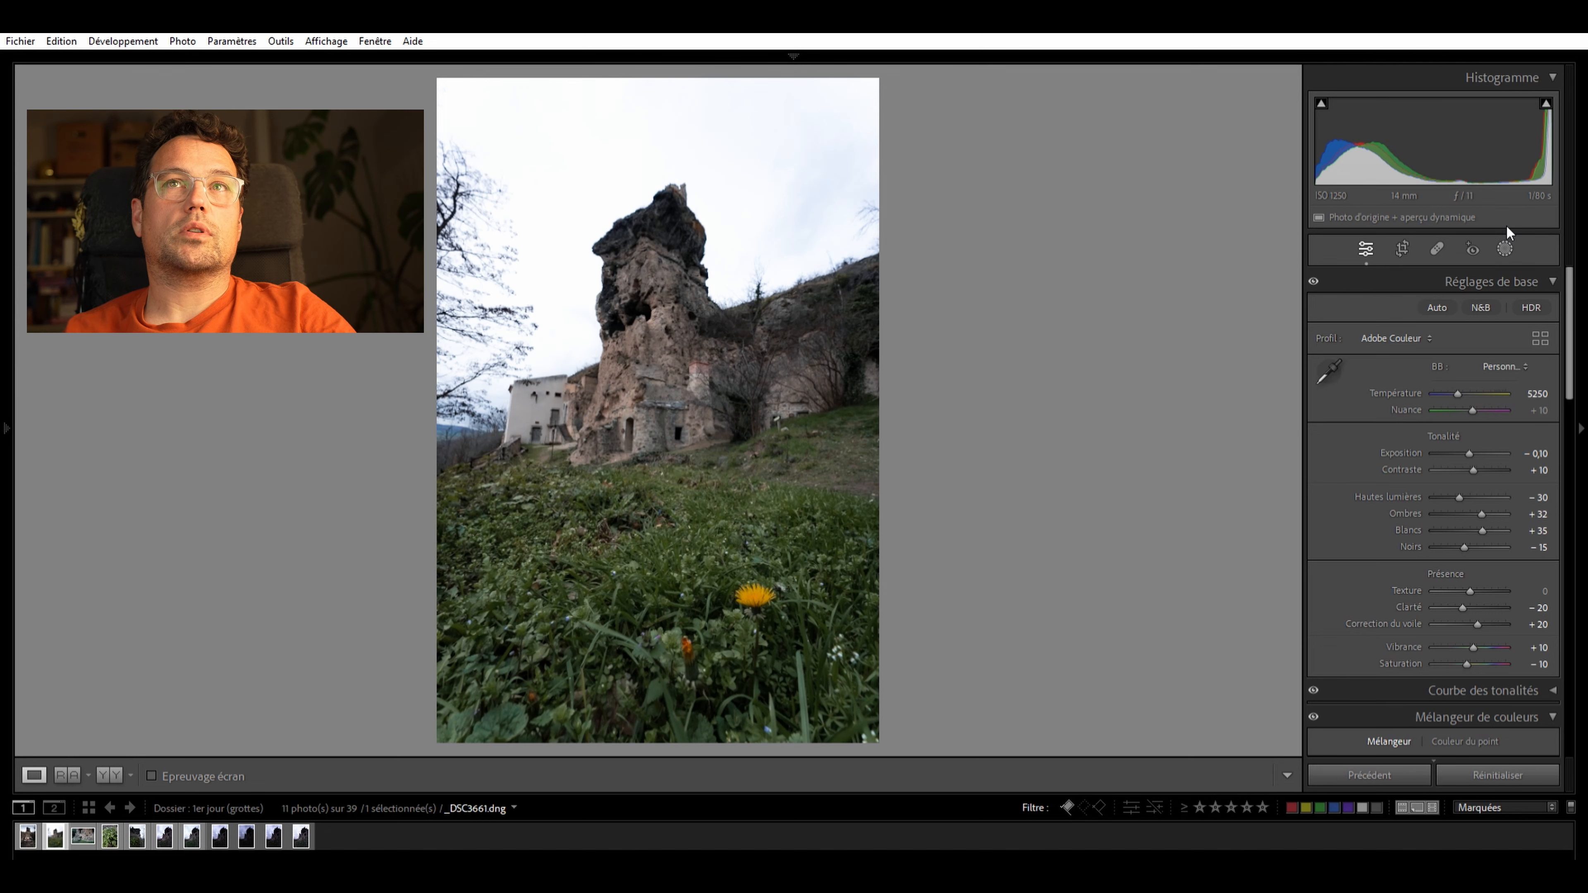
Add a slightly tilted linear gradient mask over the sky, fading out towards the hillside behind the rock tower
key("shift+w")
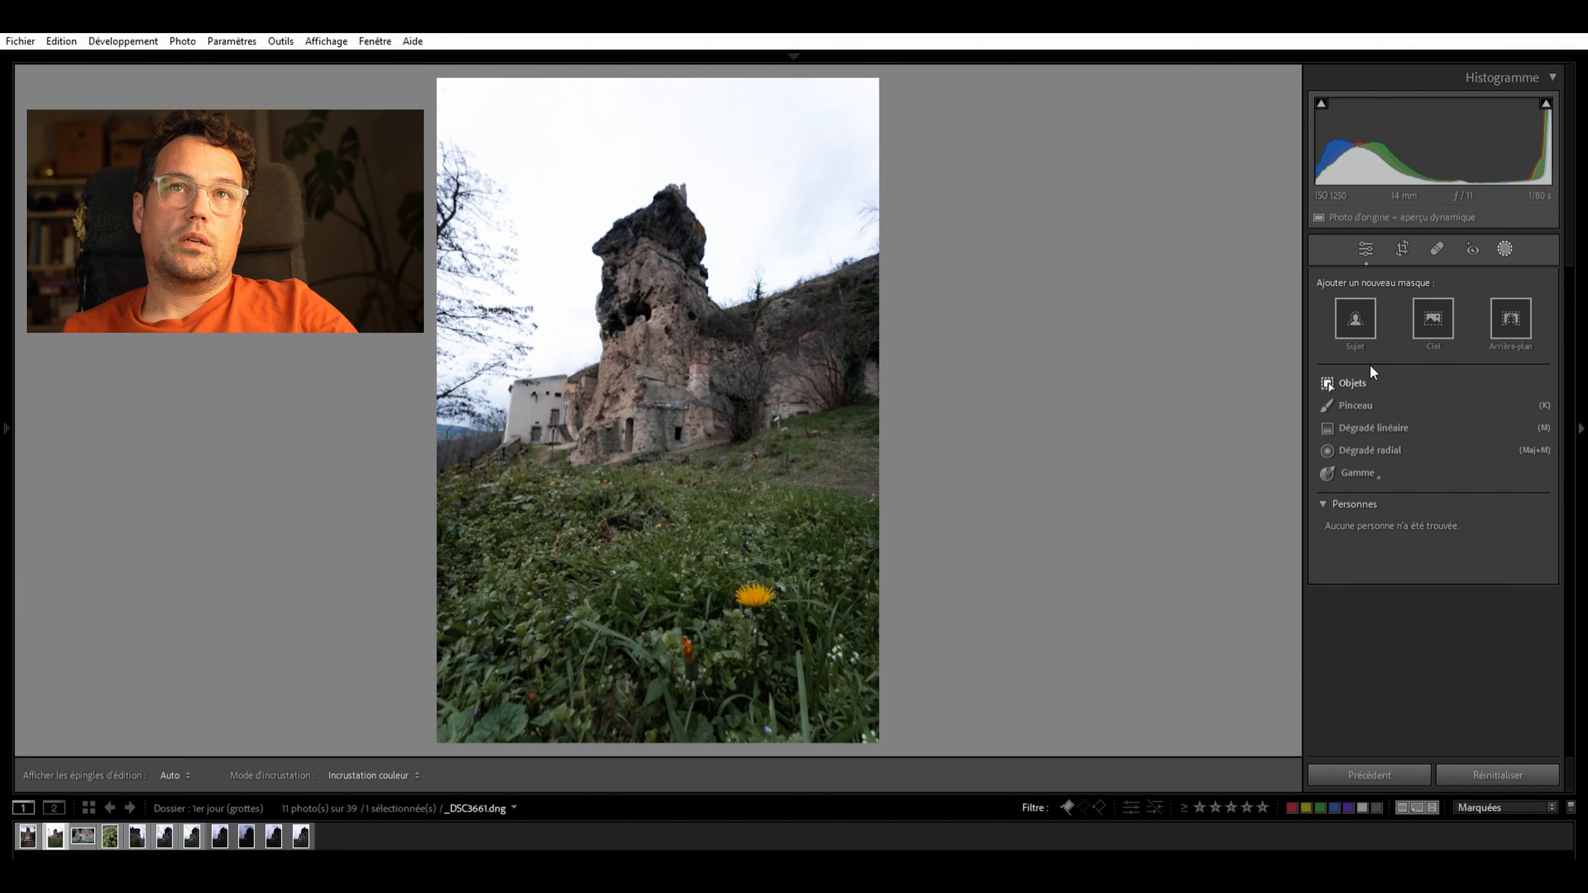
left_click(1375, 414)
left_click_drag(566, 59, 644, 375)
mouse_move(602, 219)
left_mouse_down()
mouse_move(652, 417)
mouse_move(641, 376)
left_mouse_up()
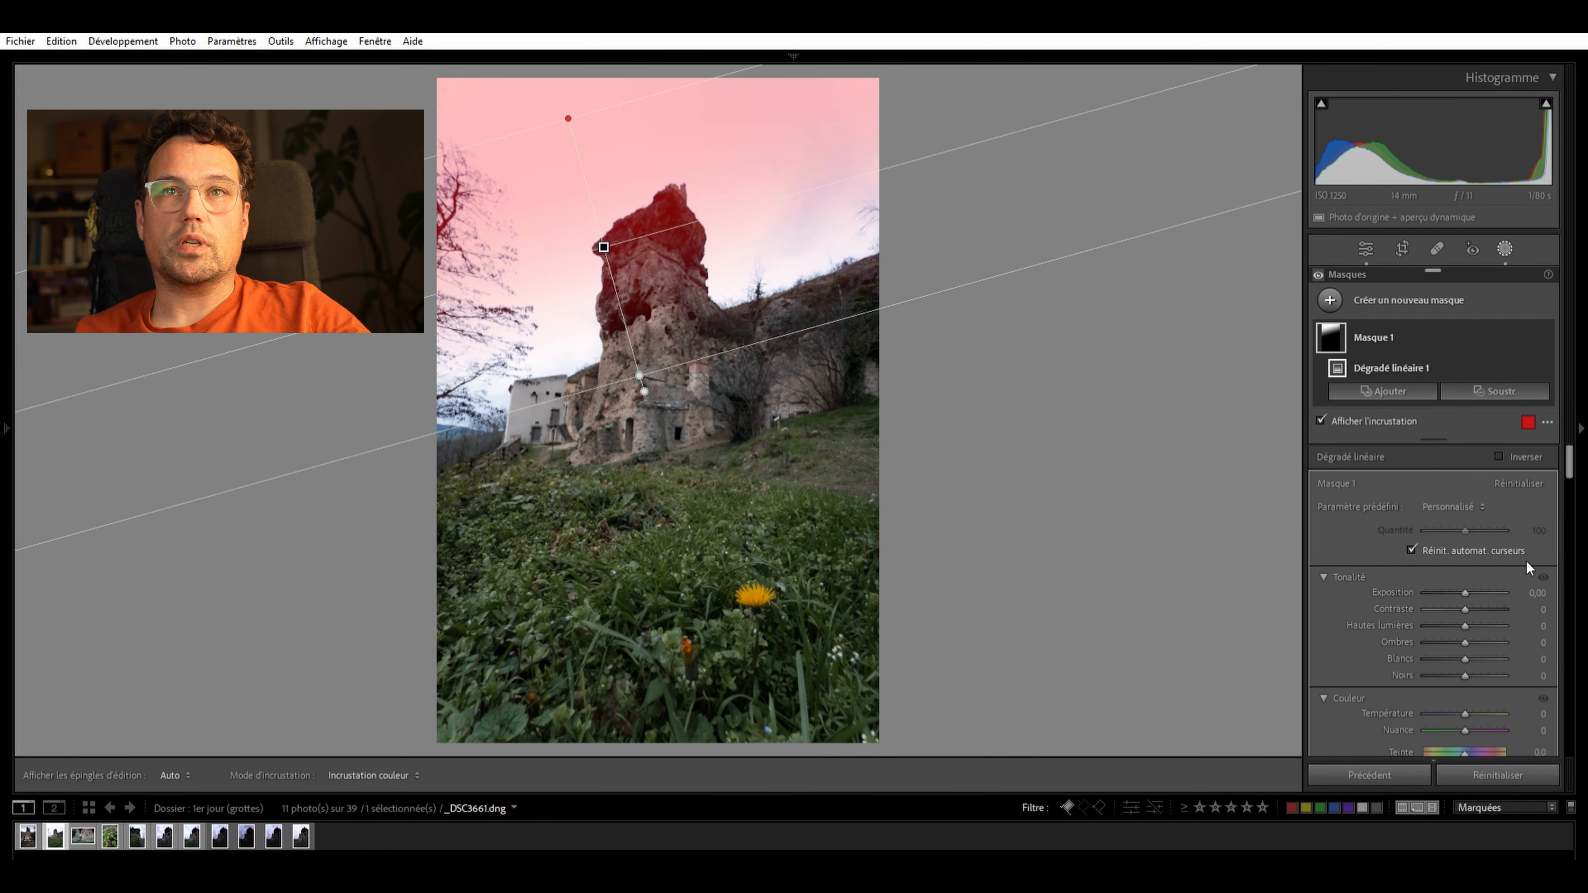
Lower the sky gradient mask's exposure to −1.90
key("shift+Down")
key("shift+Down")
key("shift+Down")
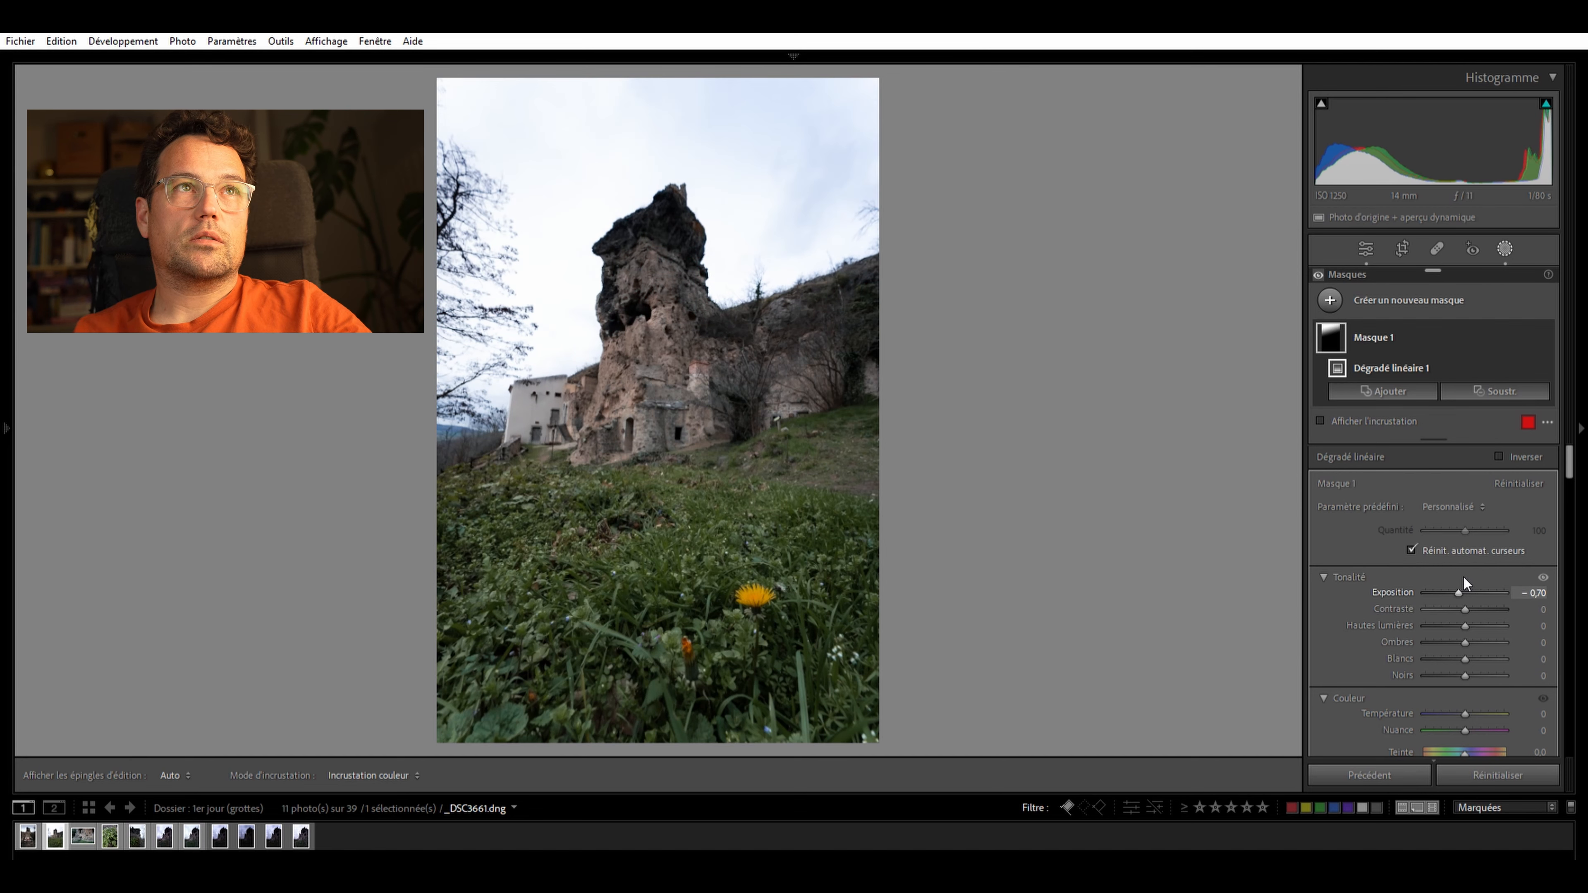
key("Down")
key("Down")
key("Down")
key("Down")
key("Down")
key("Up")
key("Up")
key("Up")
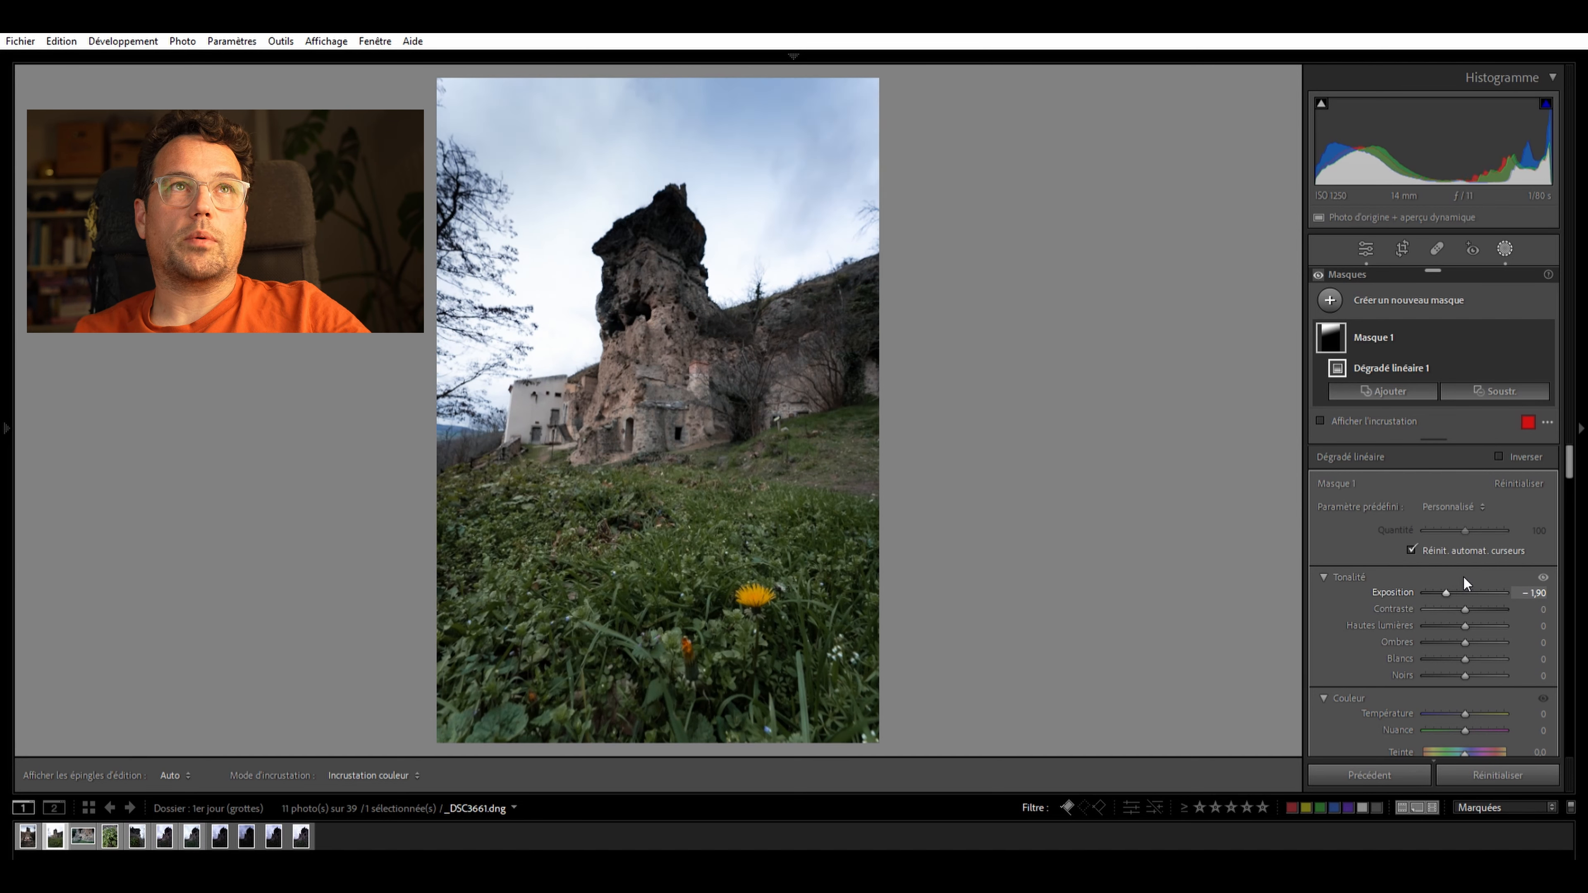
Set the sky gradient mask's exposure to −1.17, contrast to 29 and highlights to −52
key("Down")
key("Down")
key("Down")
key("Down")
key("Up")
key("Up")
key("Up")
key("Up")
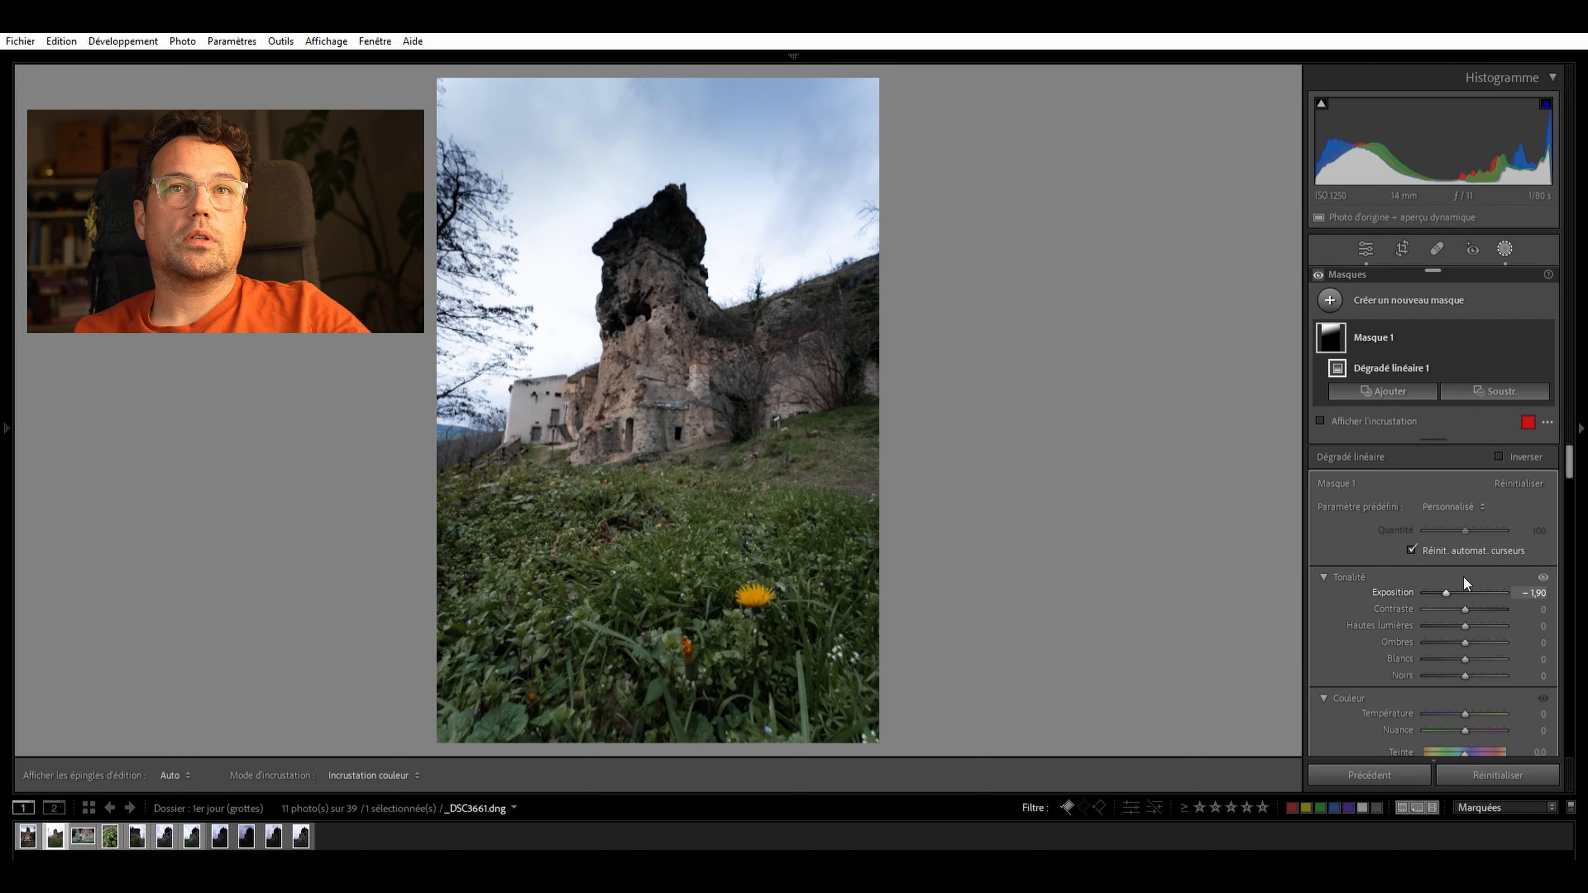
key("Down")
key("Down")
key("Down")
key("Down")
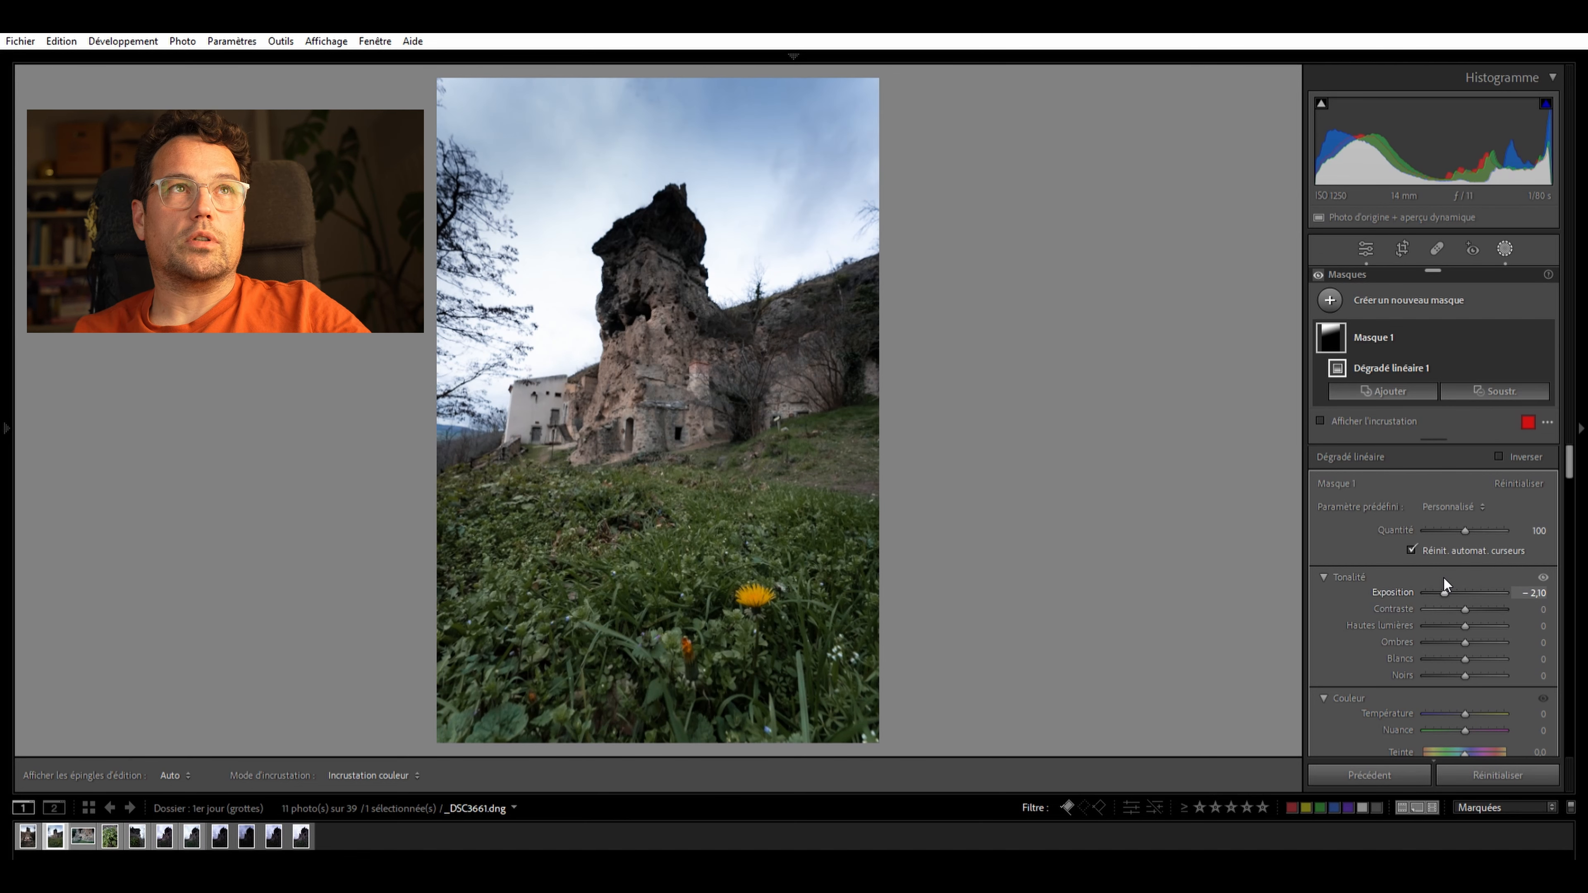
key("Up")
key("Up")
key("Up")
key("Up")
key("Up")
key("Down")
left_click_drag(1465, 625, 1442, 631)
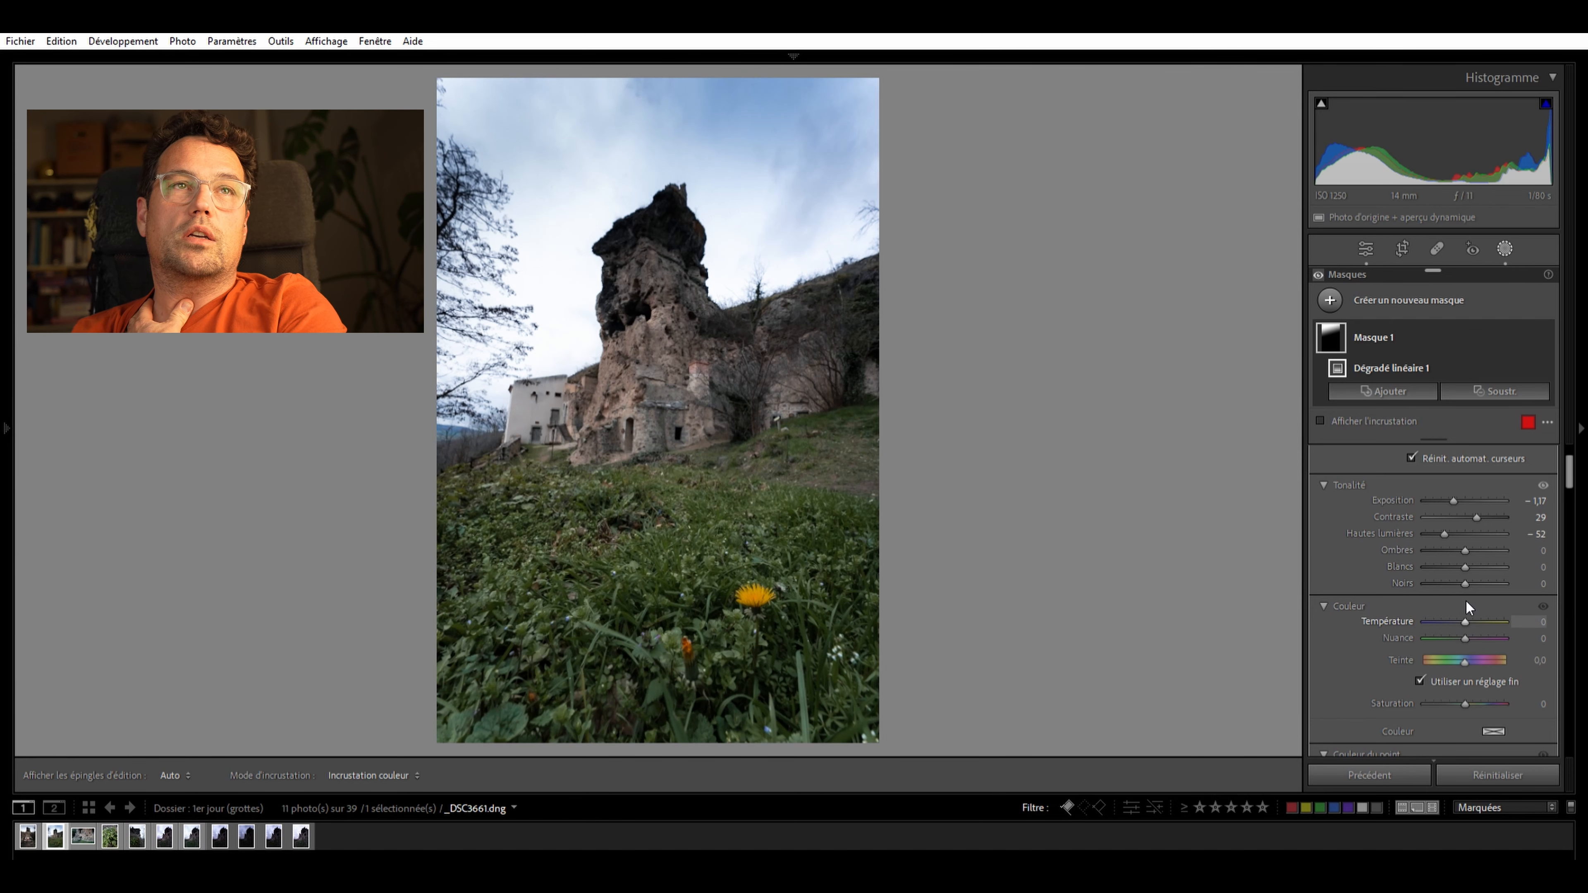
Cool the sky gradient mask to temperature −19 and lower its saturation to −13
scroll(1467, 609, "down", 2)
scroll(1467, 614, "down", 2)
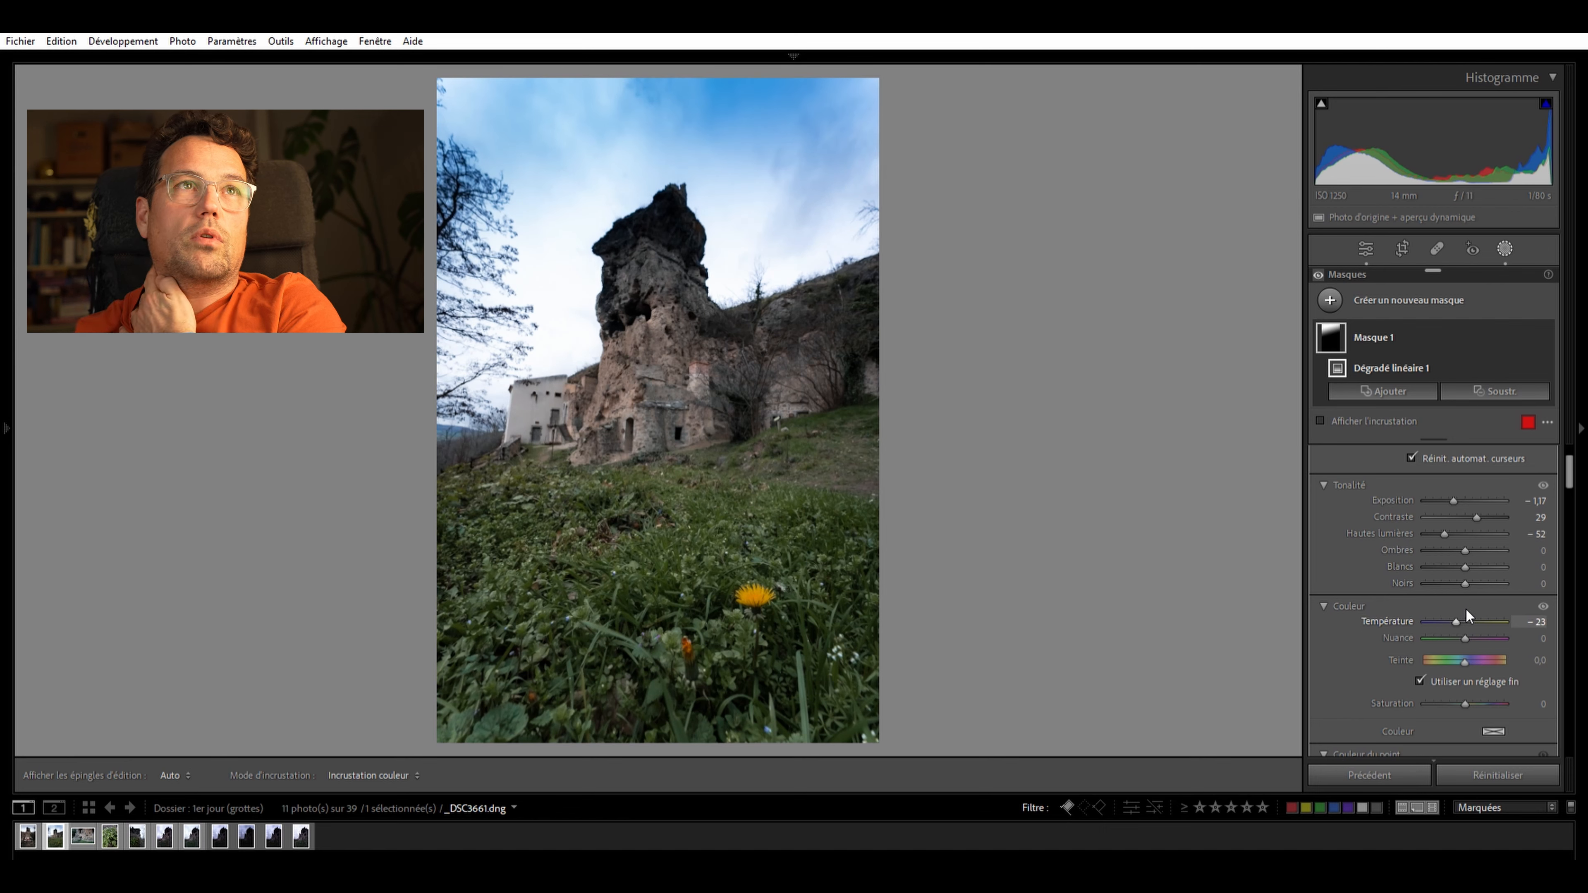
scroll(1459, 606, "up", 2)
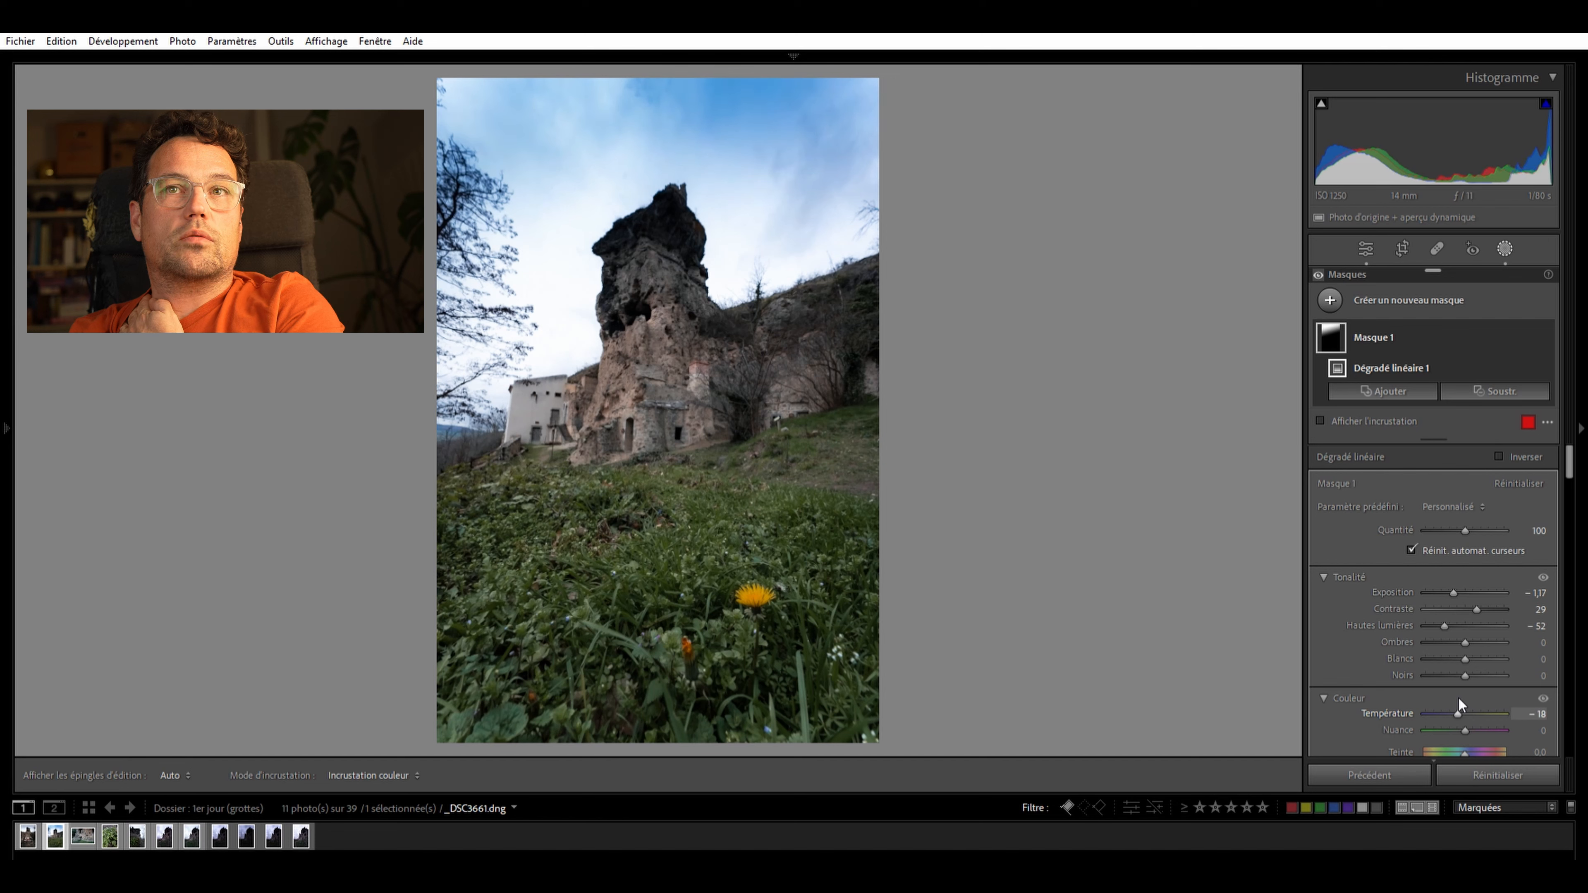
scroll(1496, 629, "down", 3)
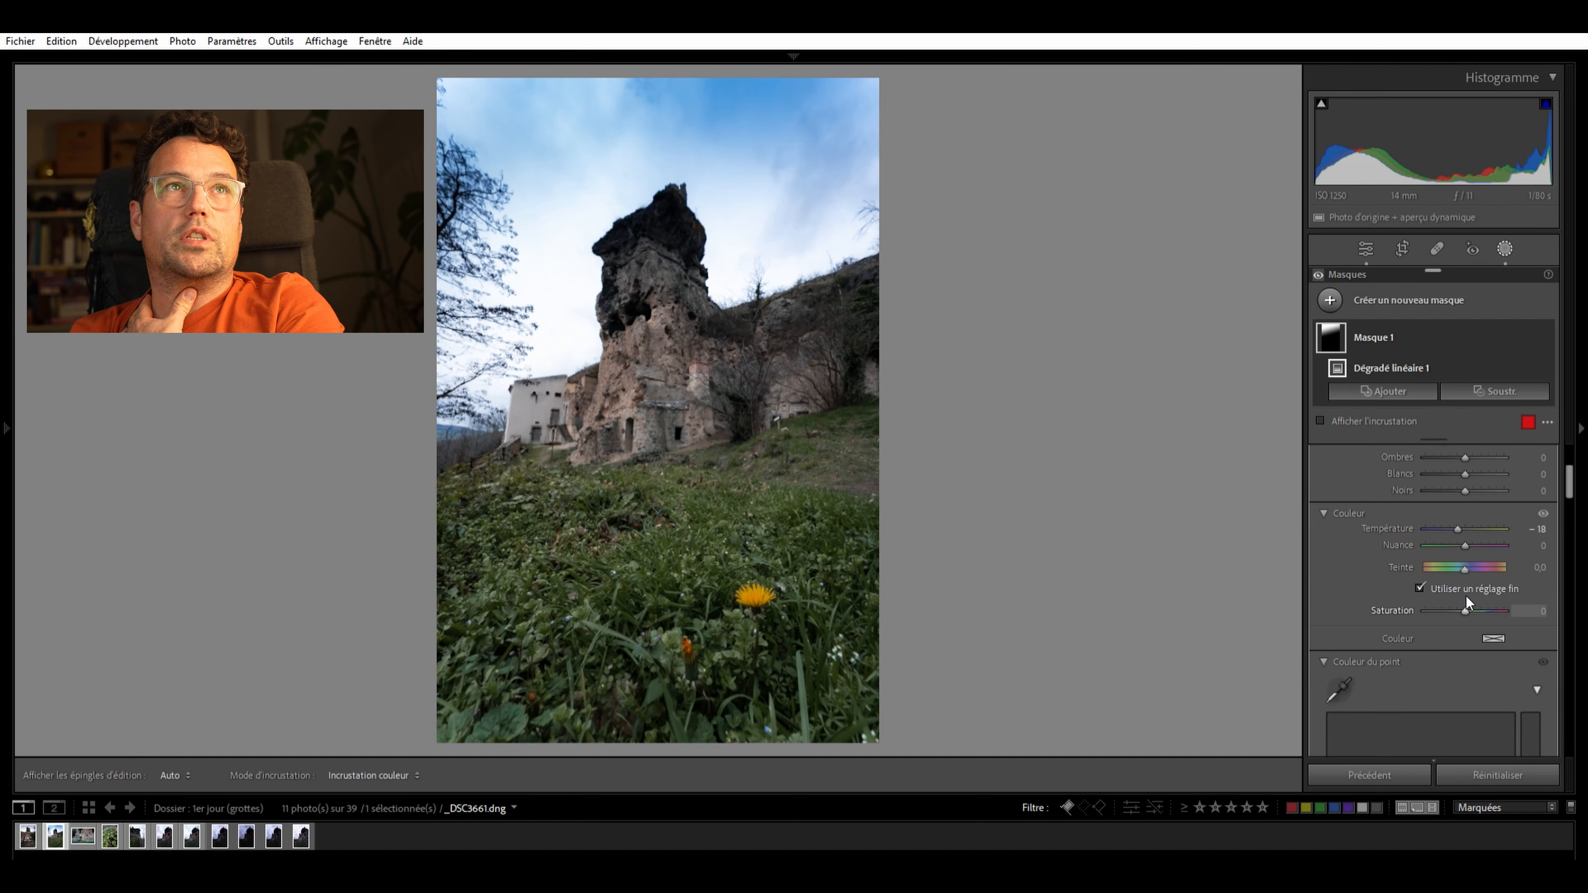
left_click_drag(1466, 595, 1464, 596)
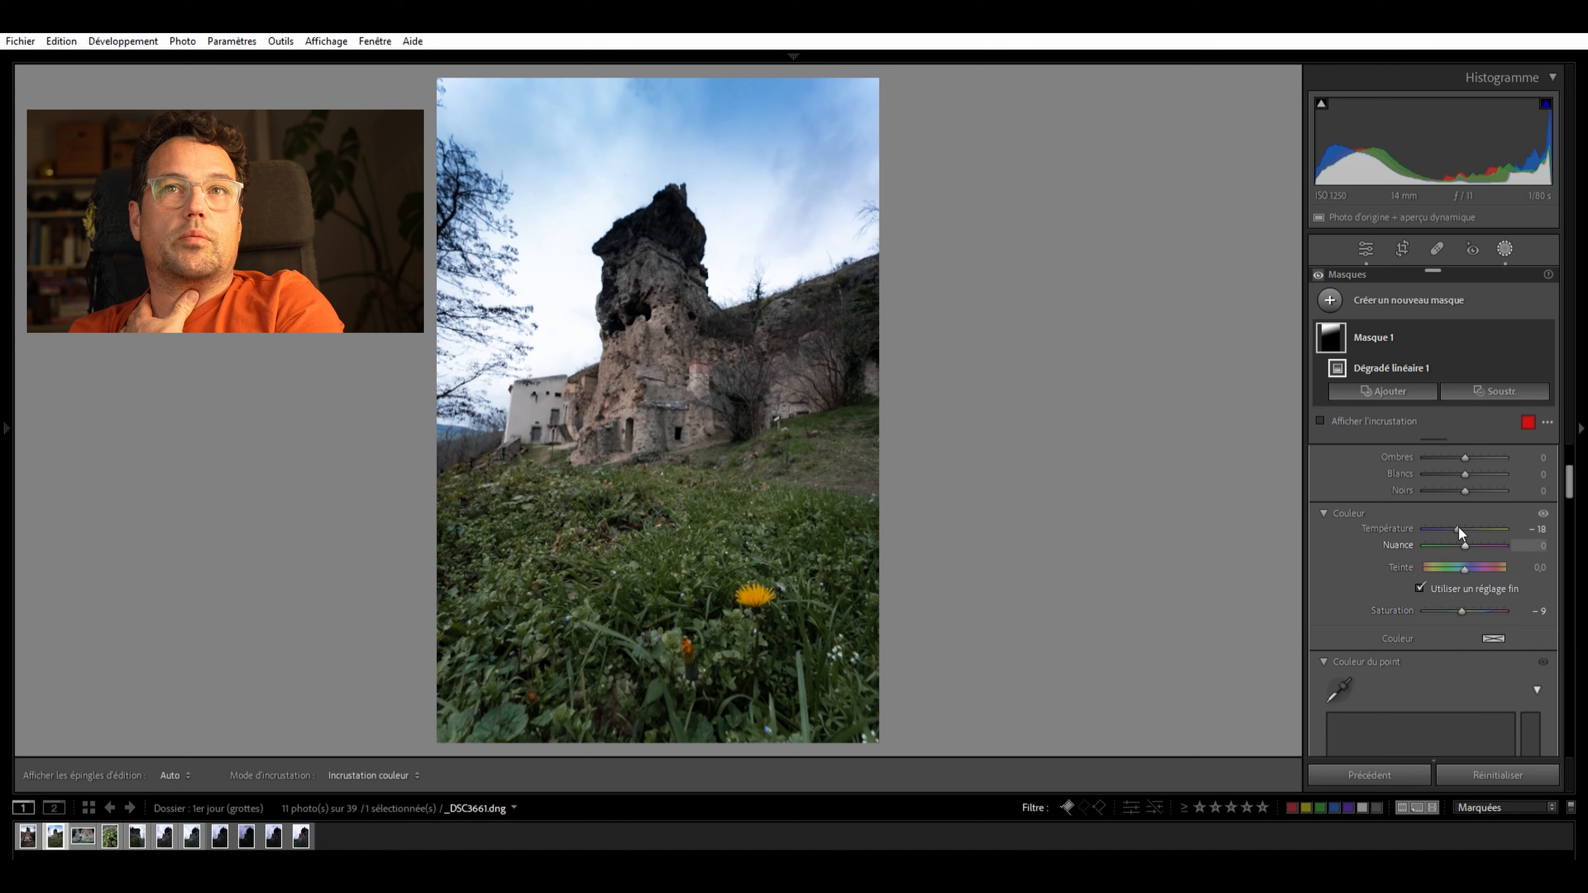
left_click_drag(1457, 514, 1456, 514)
left_click_drag(1461, 598, 1462, 597)
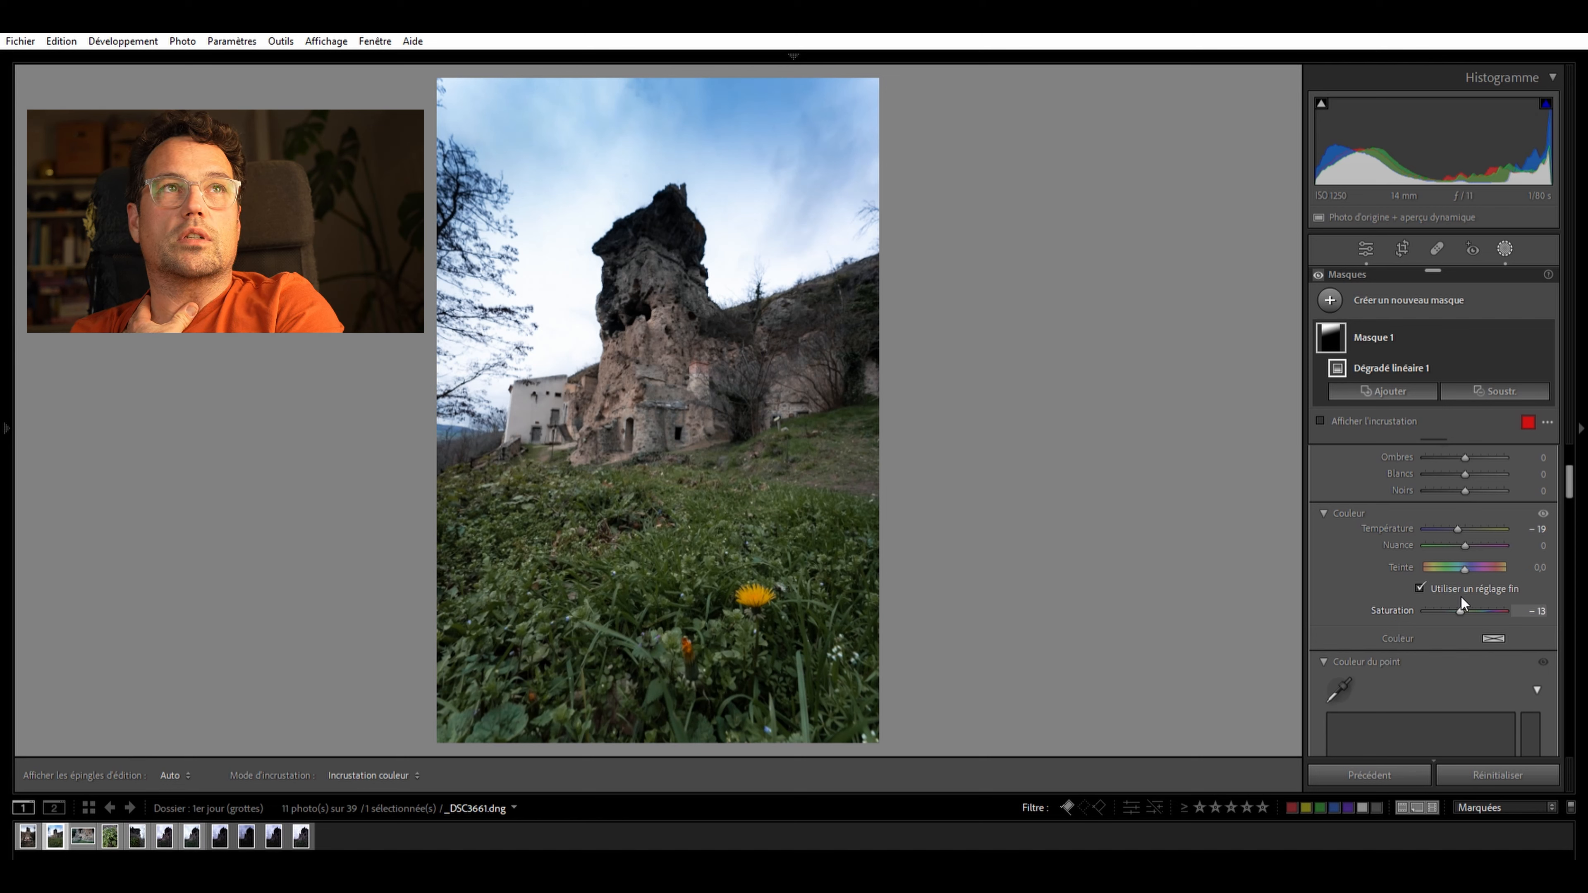
Subtract the upper part of the rock tower from the sky mask with a brush
scroll(1456, 538, "up", 3)
mouse_move(1394, 354)
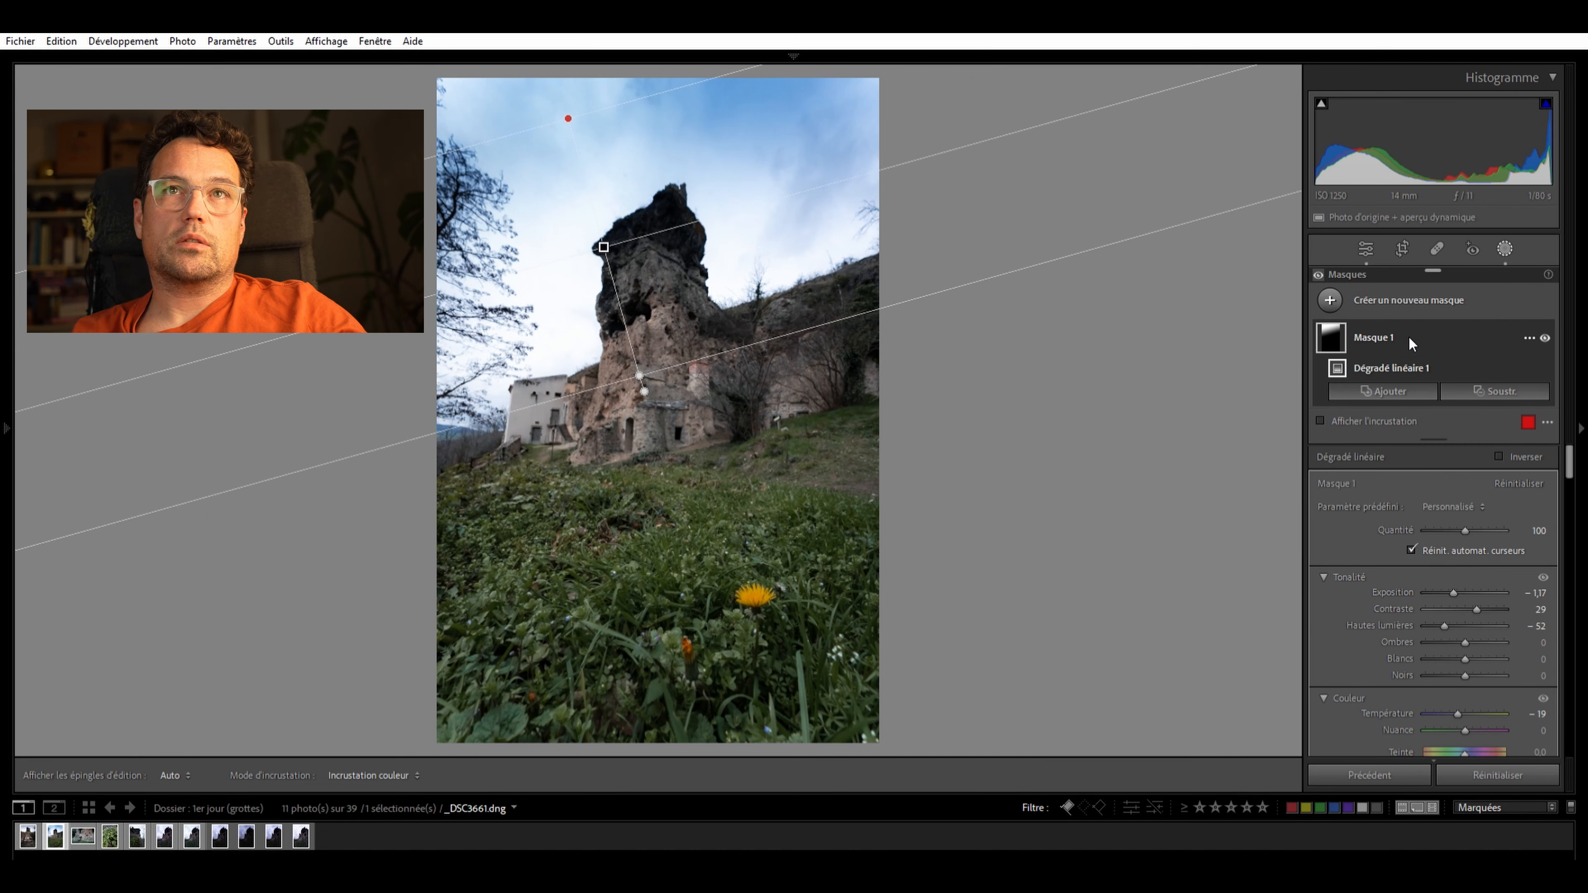
left_click(1391, 326)
left_click(1390, 325)
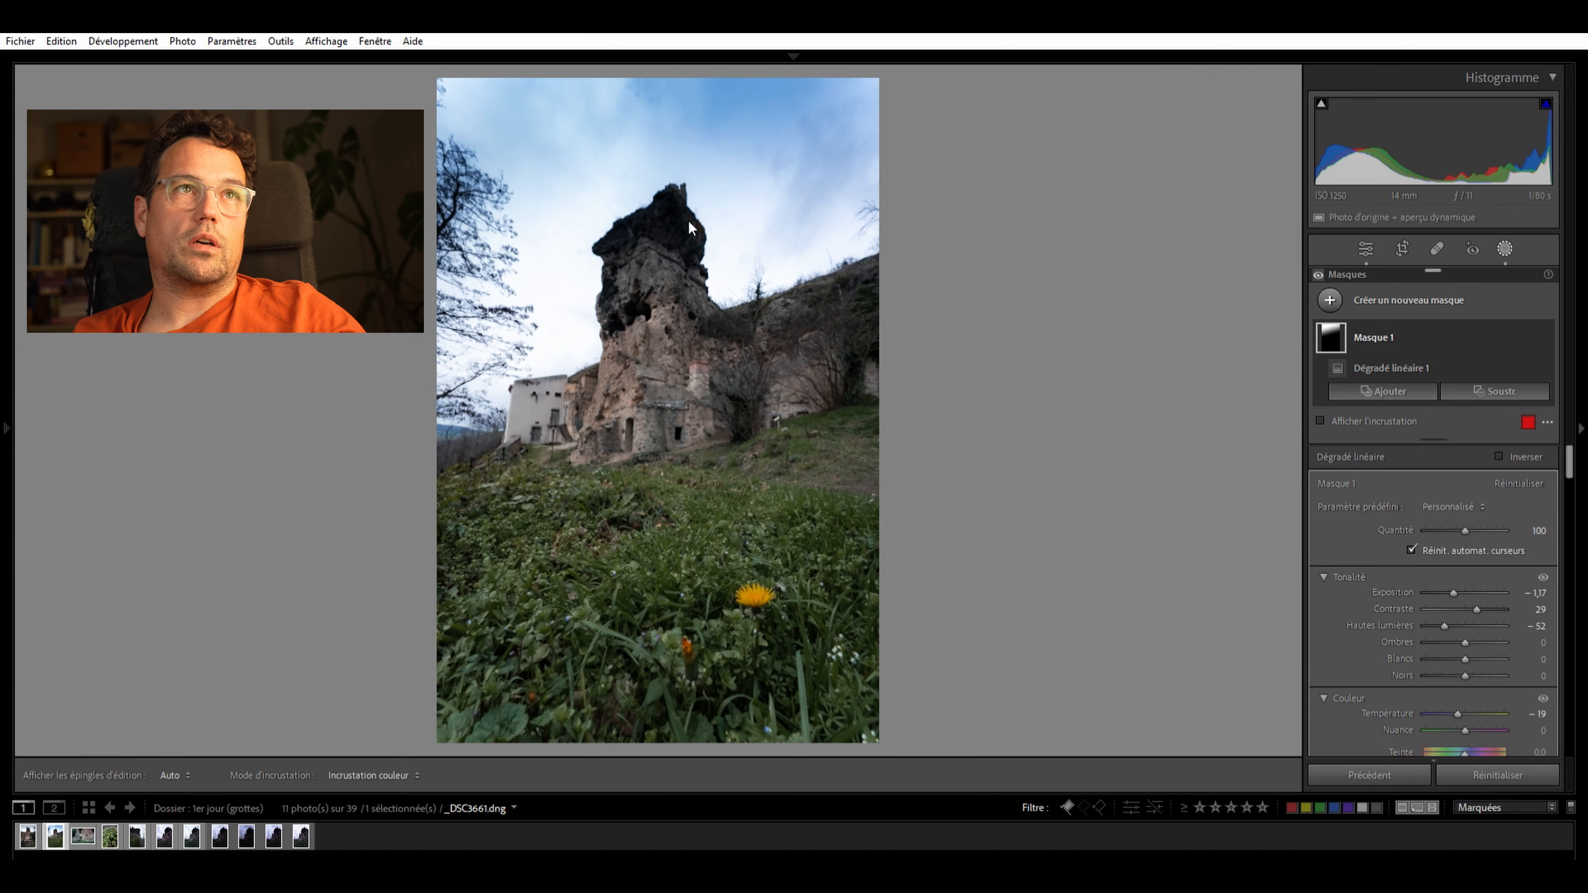
key("alt")
mouse_move(654, 252)
left_mouse_down()
mouse_move(682, 261)
mouse_move(704, 305)
mouse_move(714, 279)
mouse_move(678, 294)
mouse_move(676, 312)
mouse_move(694, 313)
left_mouse_up()
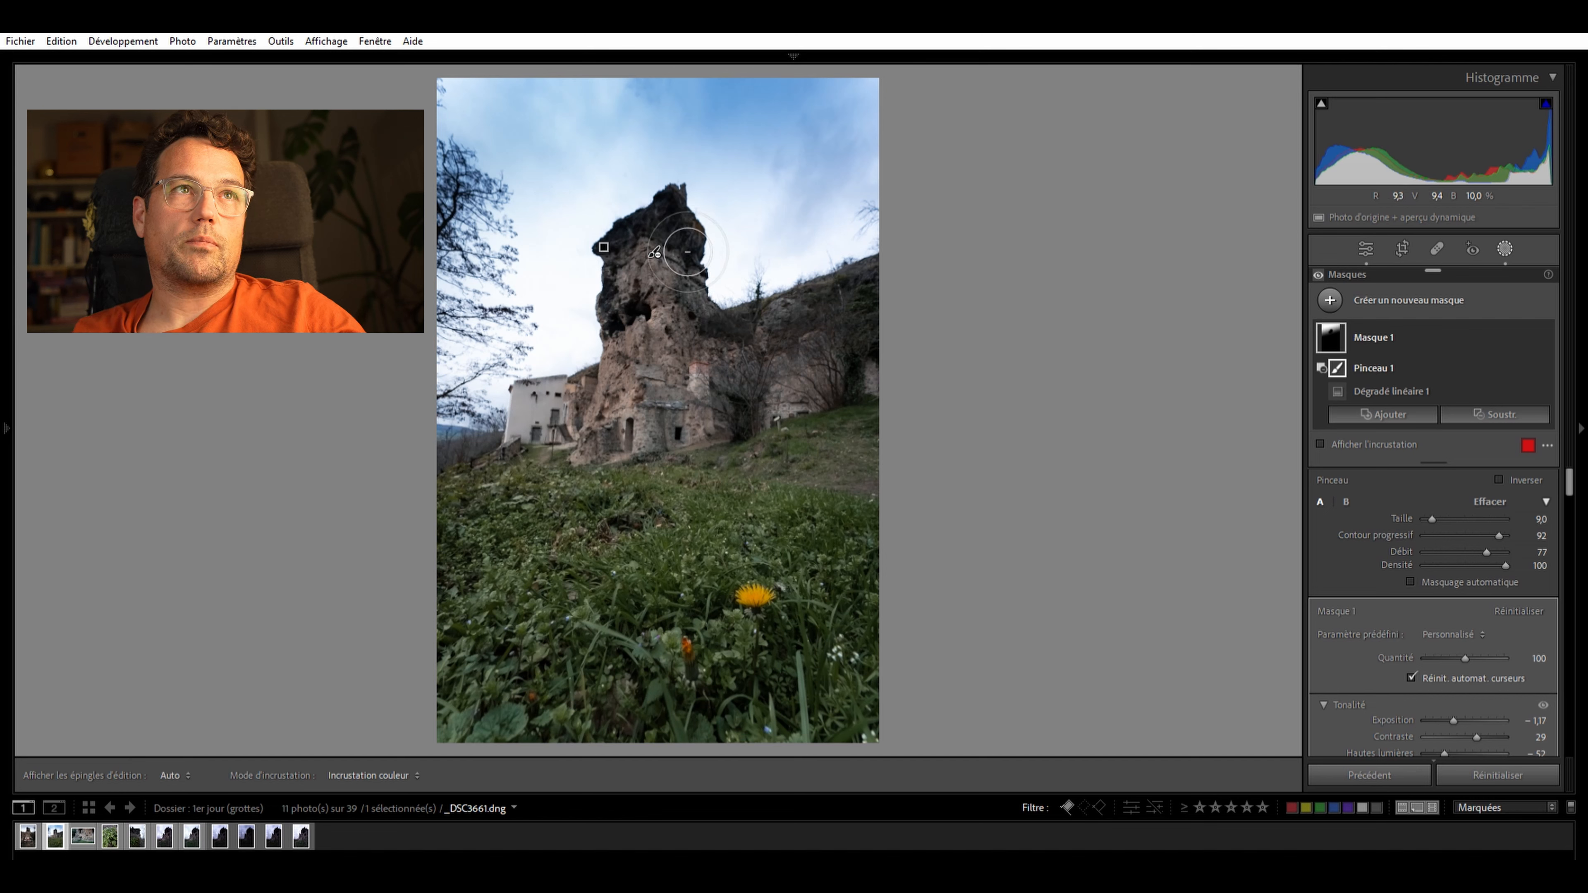
key("h")
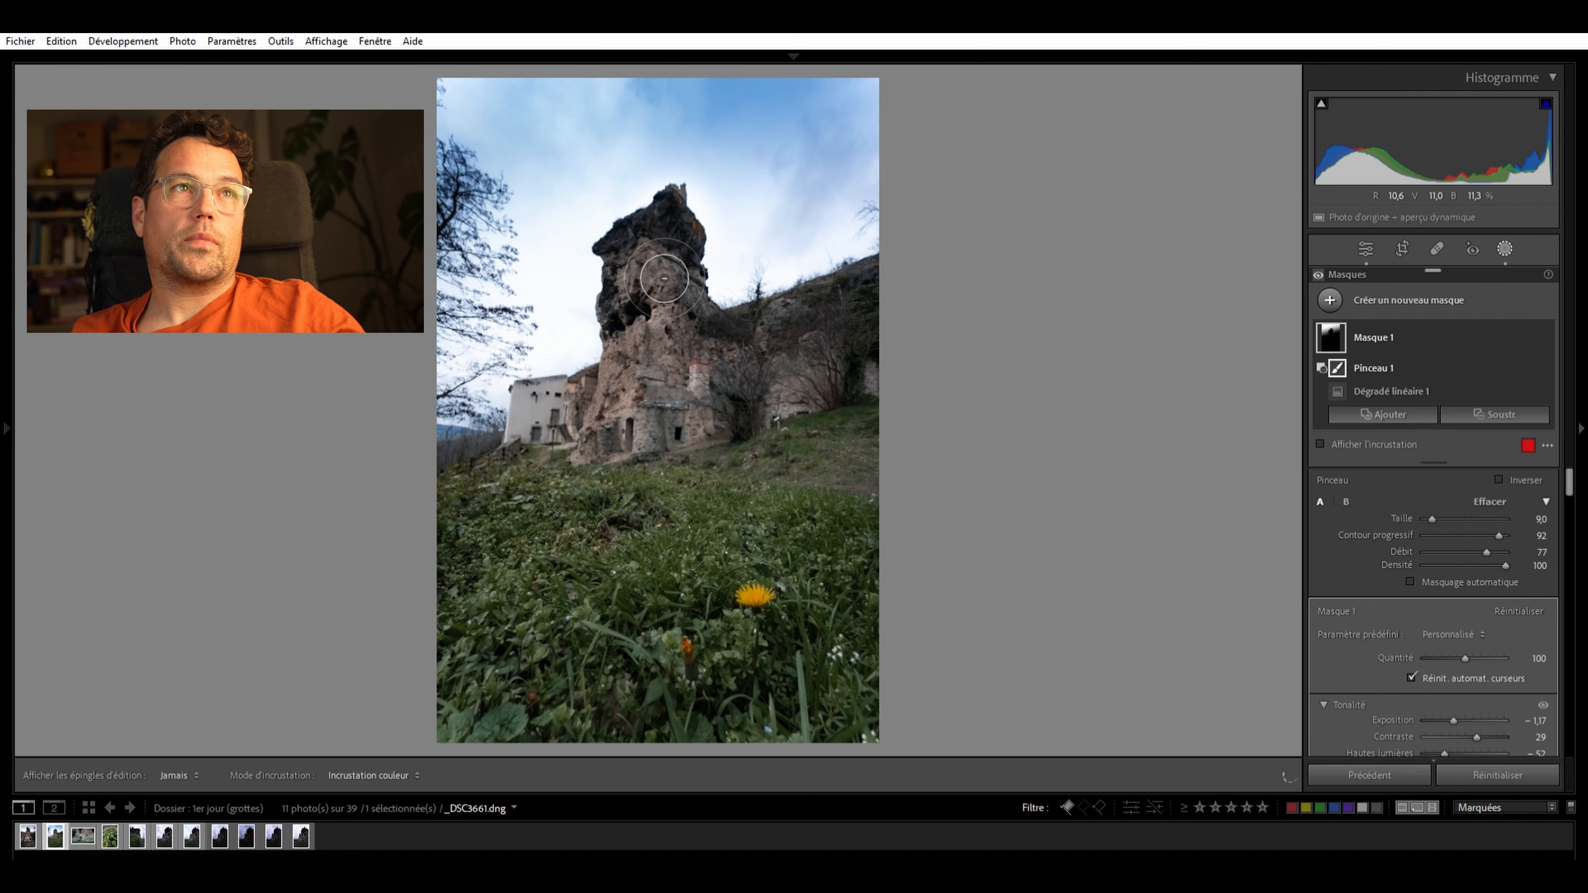
key("h")
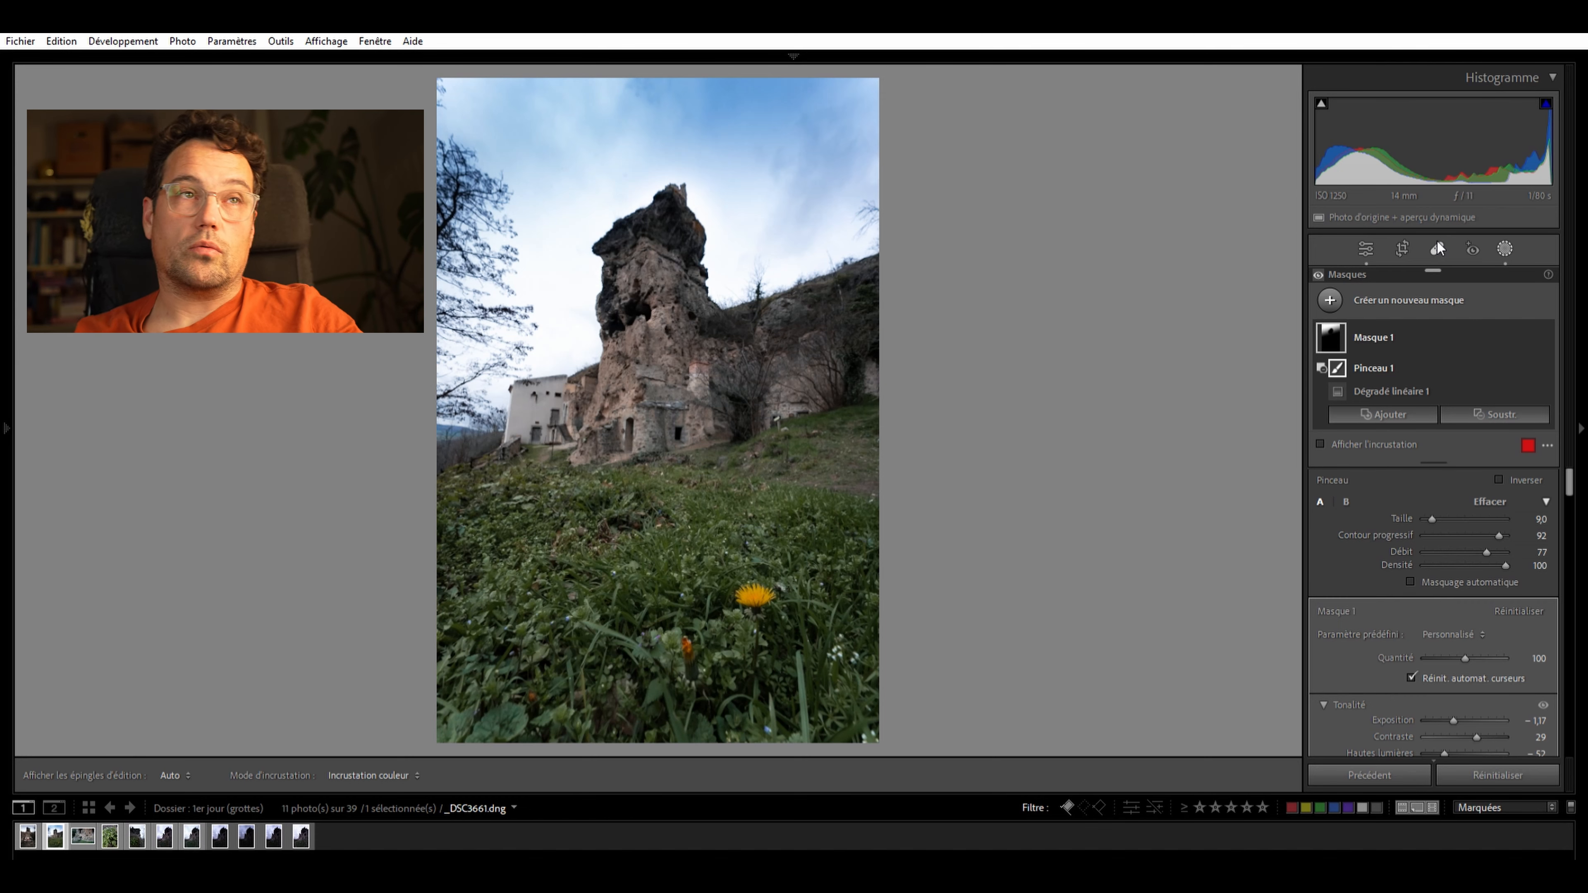
Compare the photo with and without the sky mask
mouse_move(615, 244)
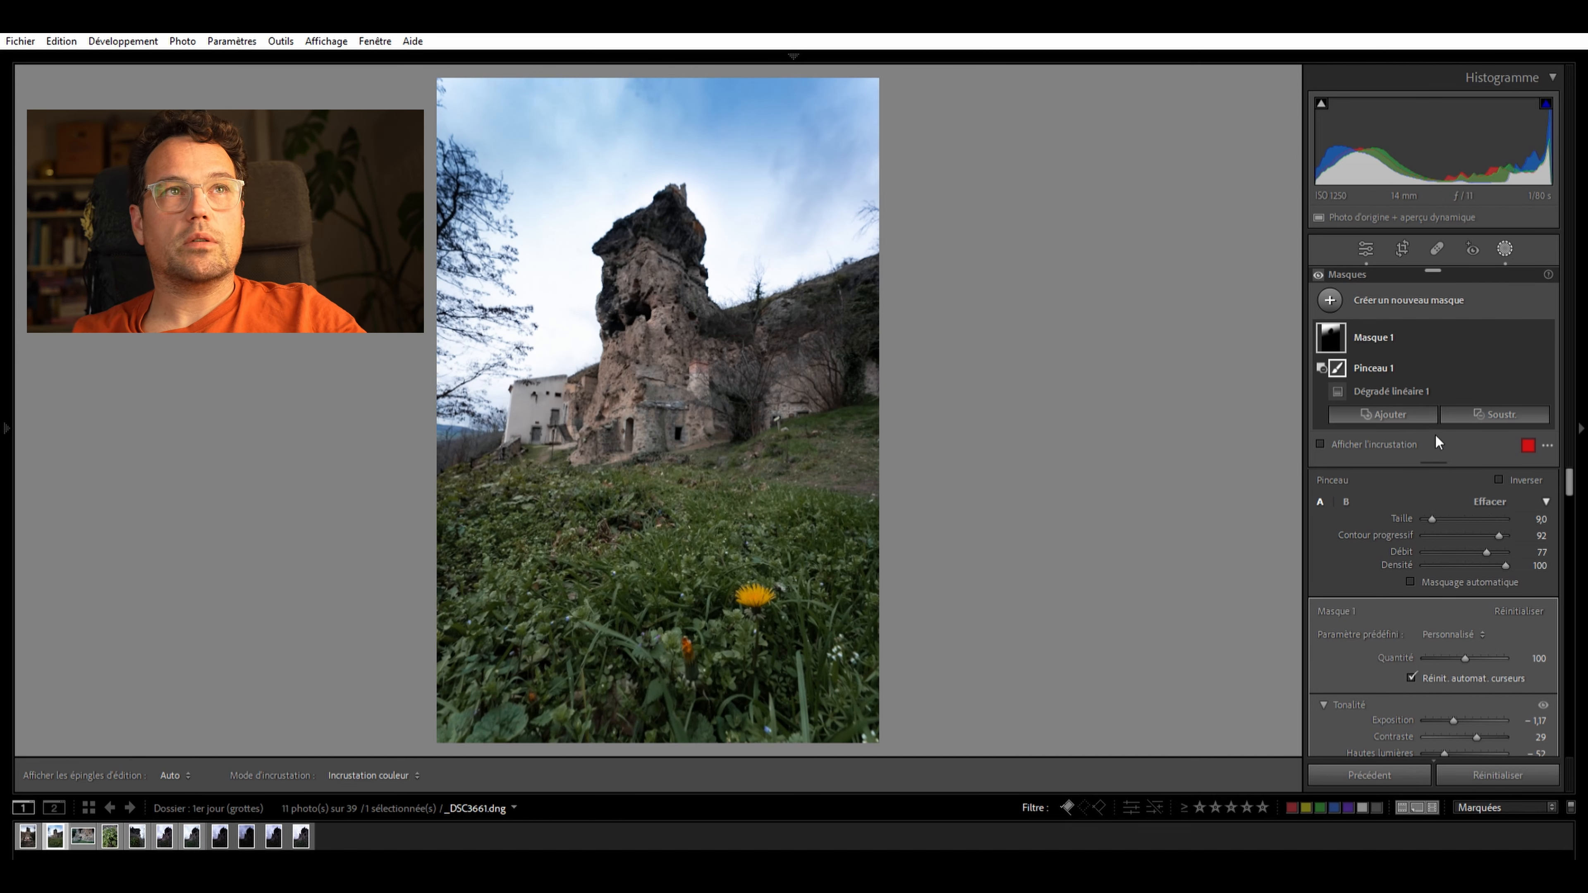
left_click(1319, 273)
left_click(1319, 273)
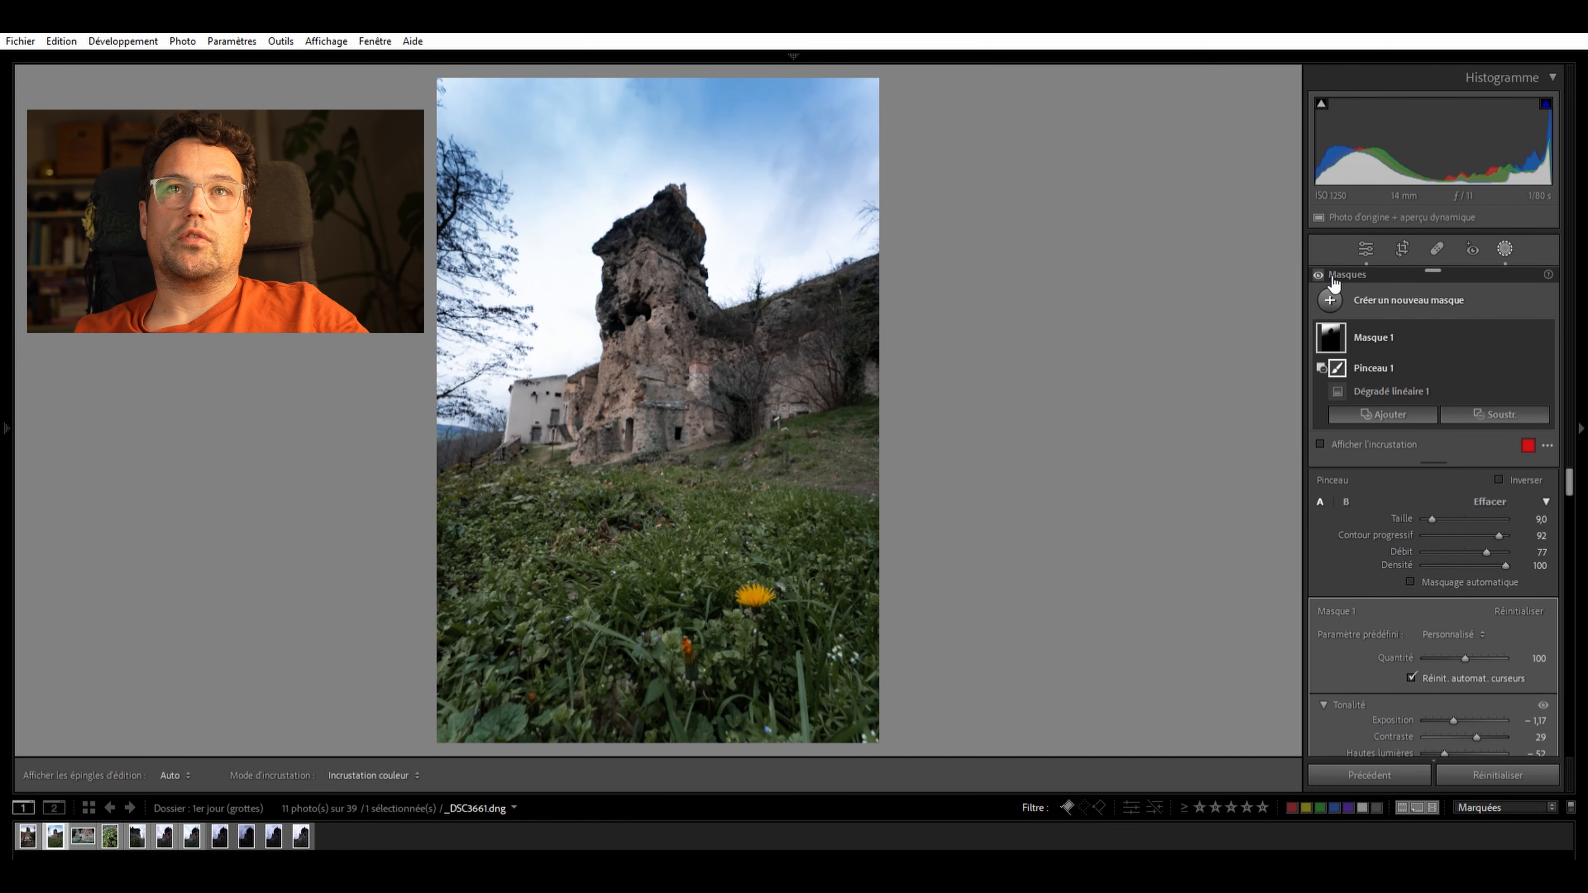
Add a diagonal linear gradient mask over the grass from the photo's lower-left corner, fading out near the foot of the rock tower
left_click(1404, 463)
key("m")
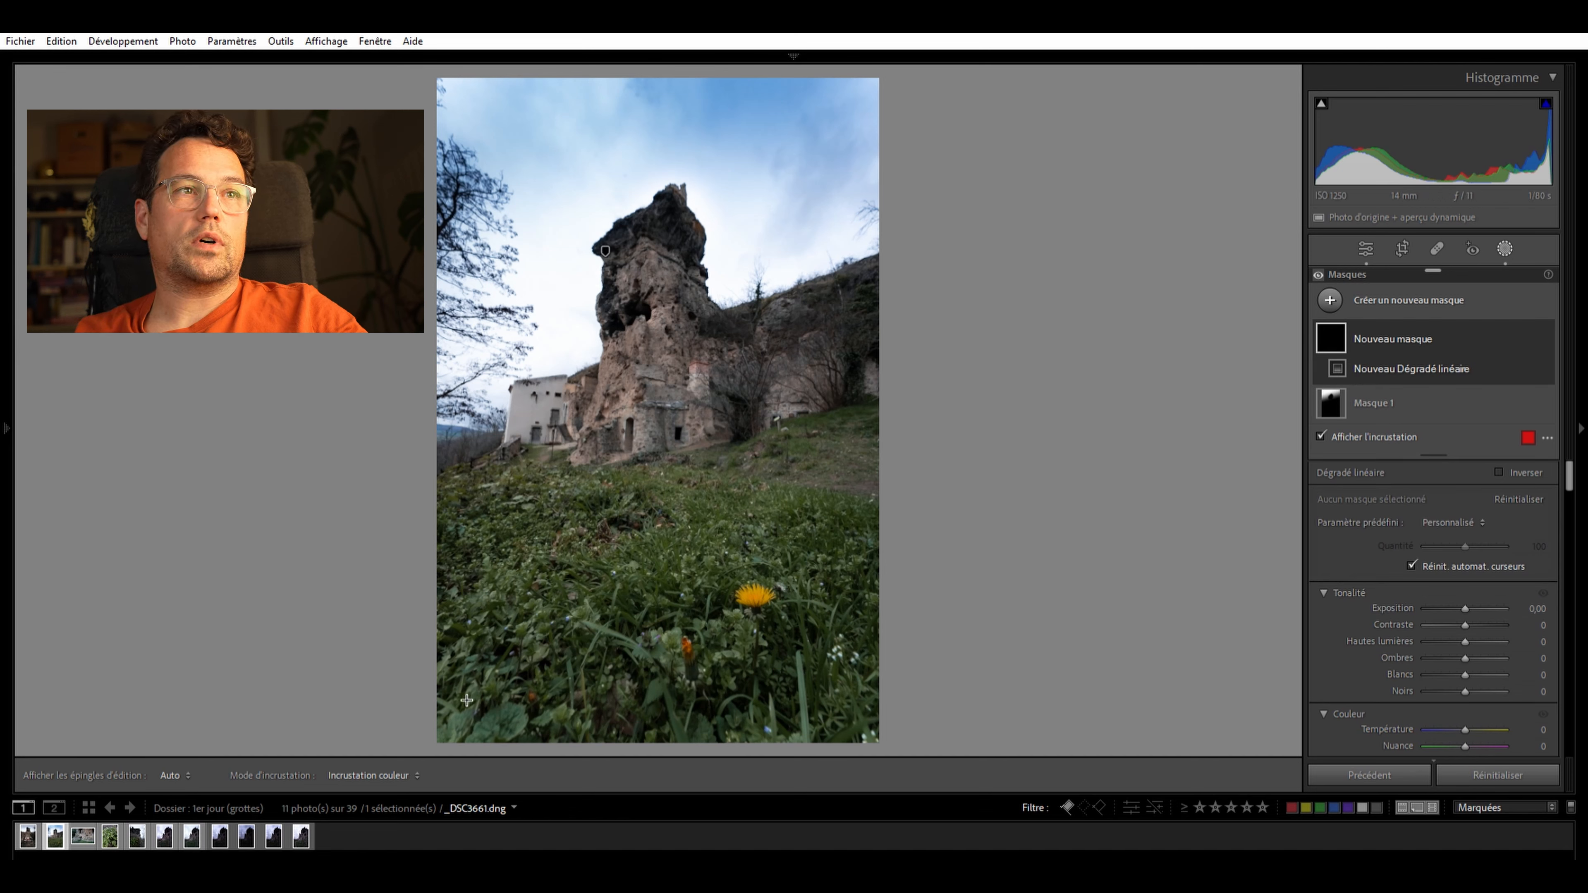
left_click_drag(492, 726, 698, 483)
left_click_drag(610, 606, 578, 573)
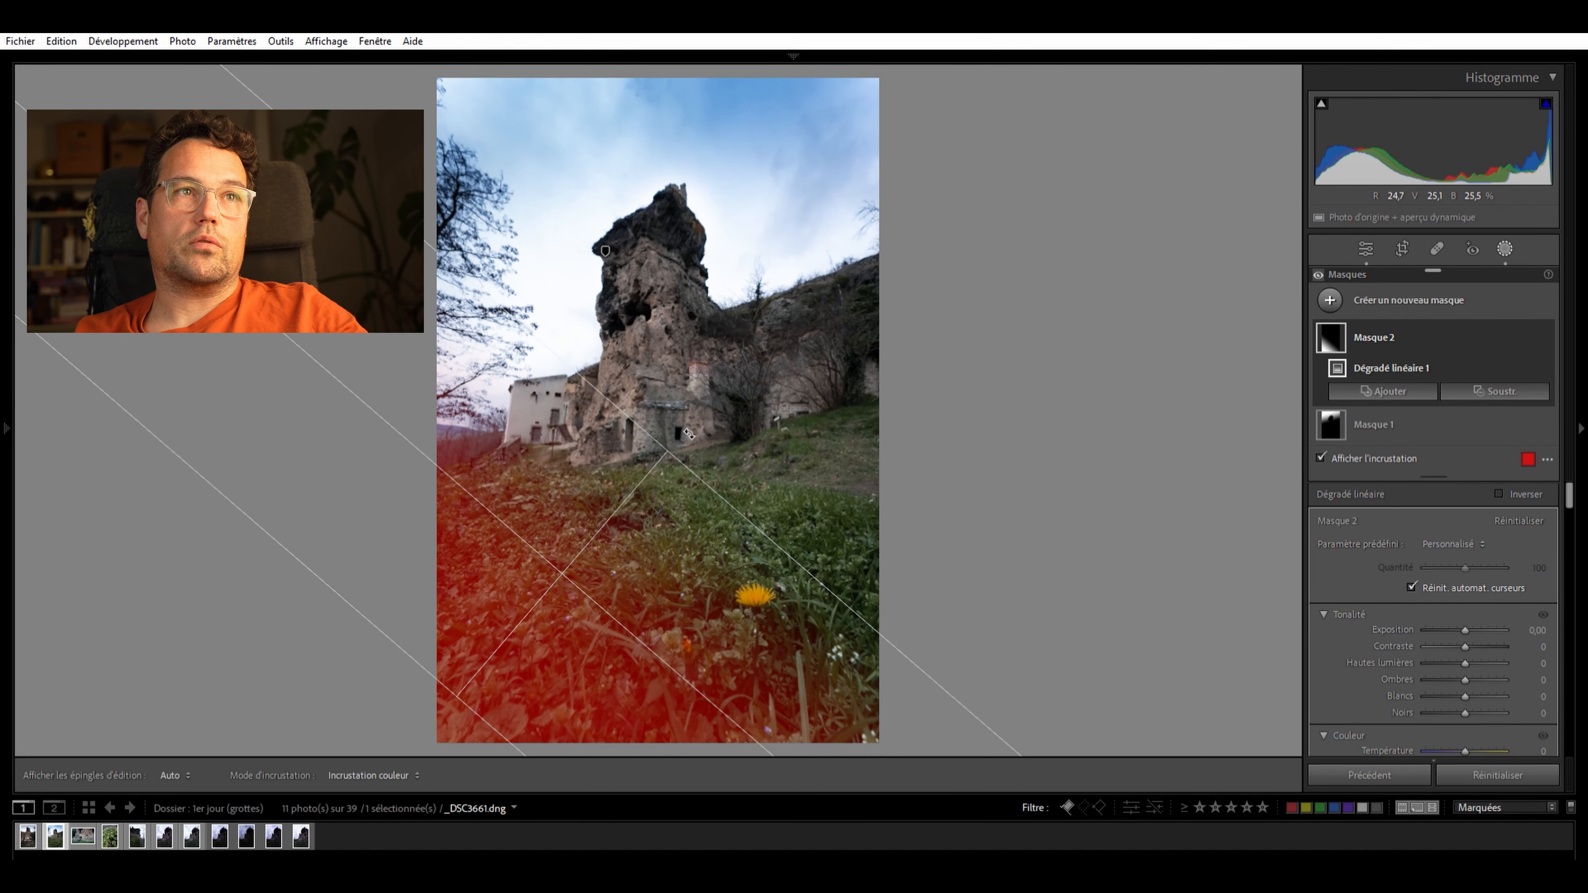
left_click_drag(678, 438, 696, 455)
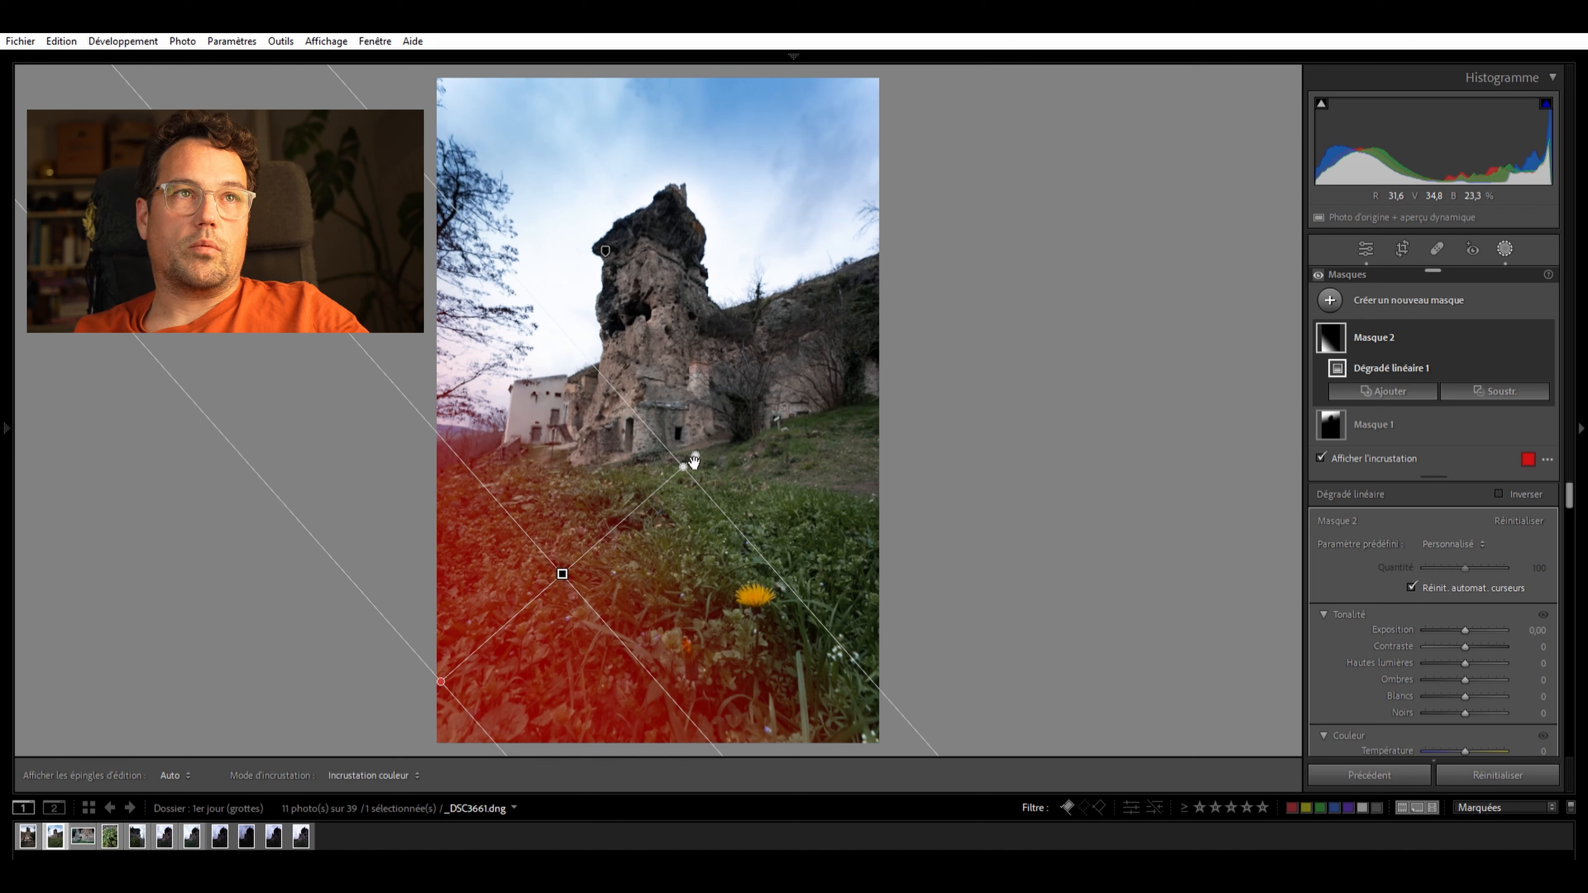
left_click_drag(688, 464, 680, 469)
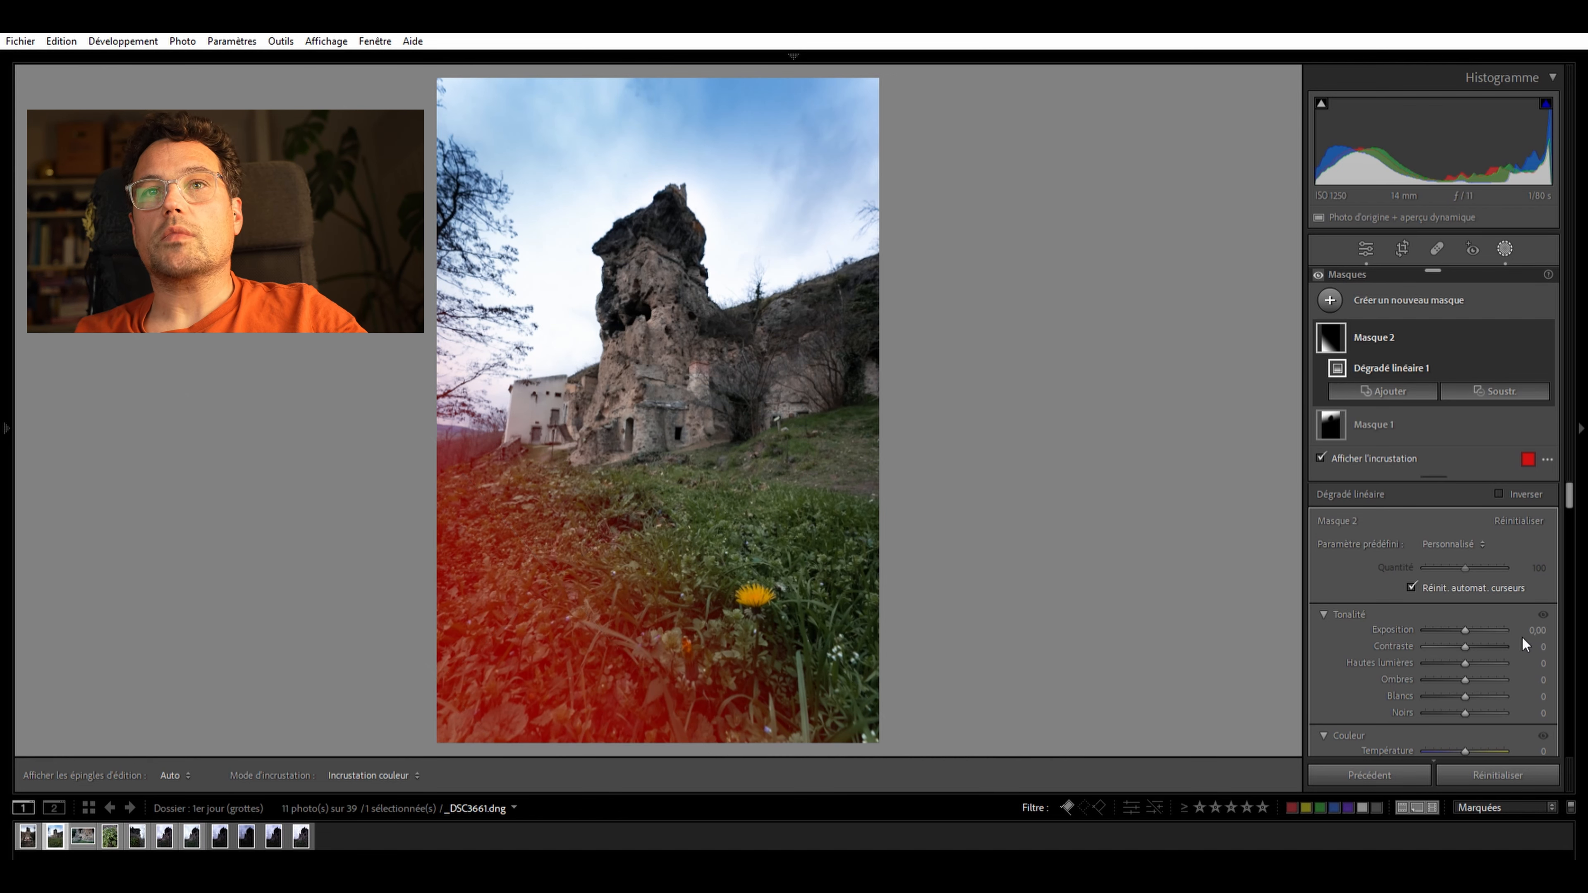
Set the grass gradient mask's exposure to −0.40, contrast to −19 and shadows to −19
key("Down")
key("Down")
key("Down")
key("Down")
key("Down")
key("Down")
key("Up")
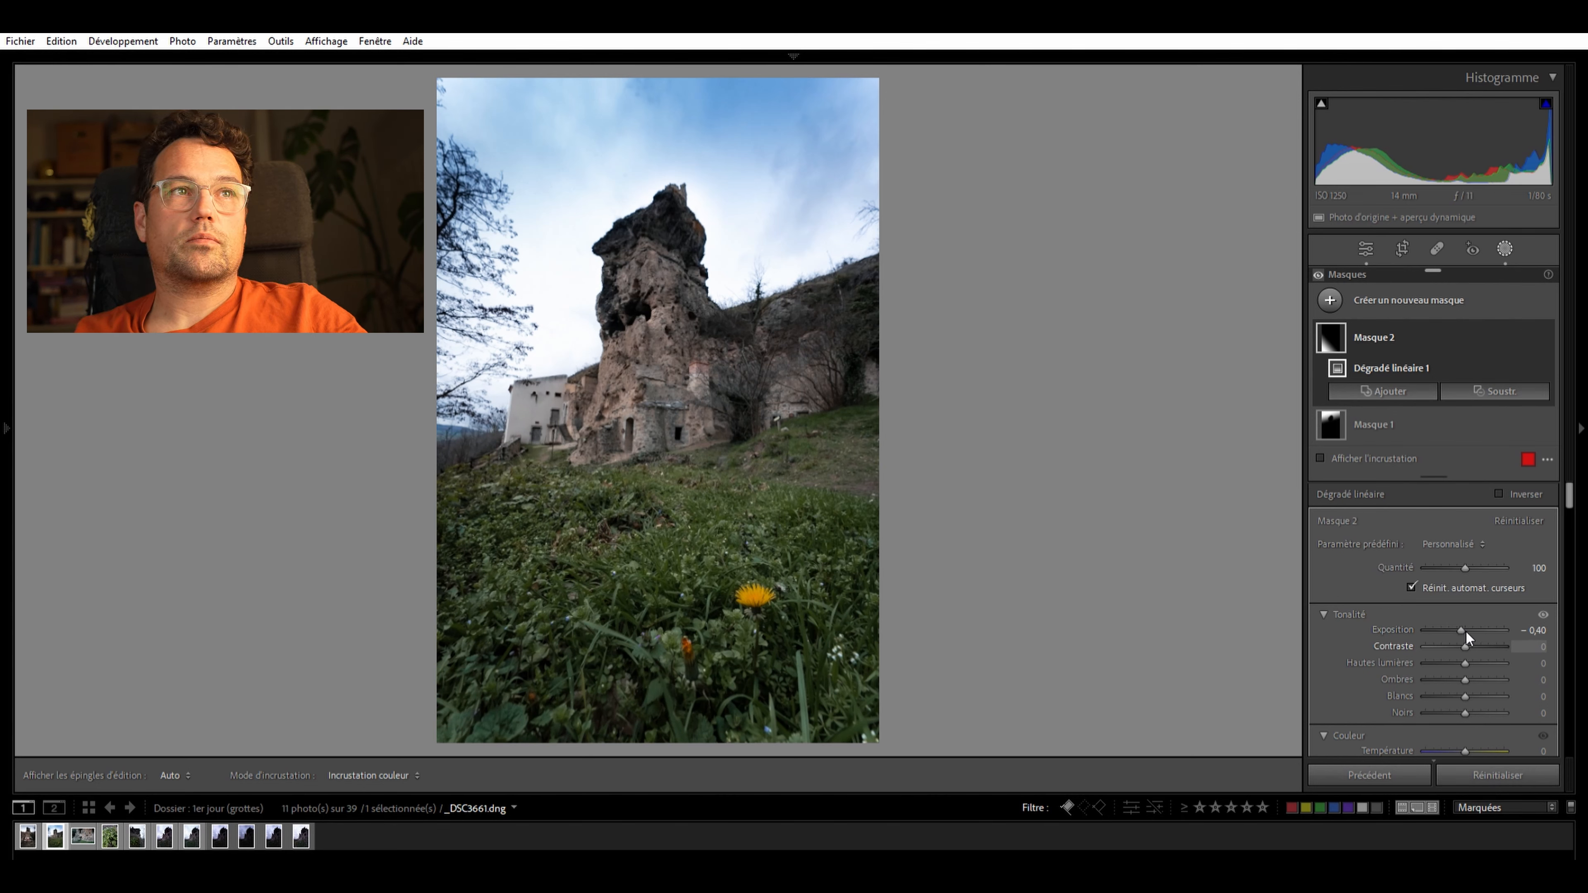
mouse_move(1464, 645)
left_mouse_down()
mouse_move(1433, 637)
mouse_move(1466, 645)
mouse_move(1455, 666)
mouse_move(1477, 661)
mouse_move(1455, 661)
left_mouse_up()
Set the grass gradient mask's temperature to 10 and its saturation to −4
scroll(1475, 657, "down", 2)
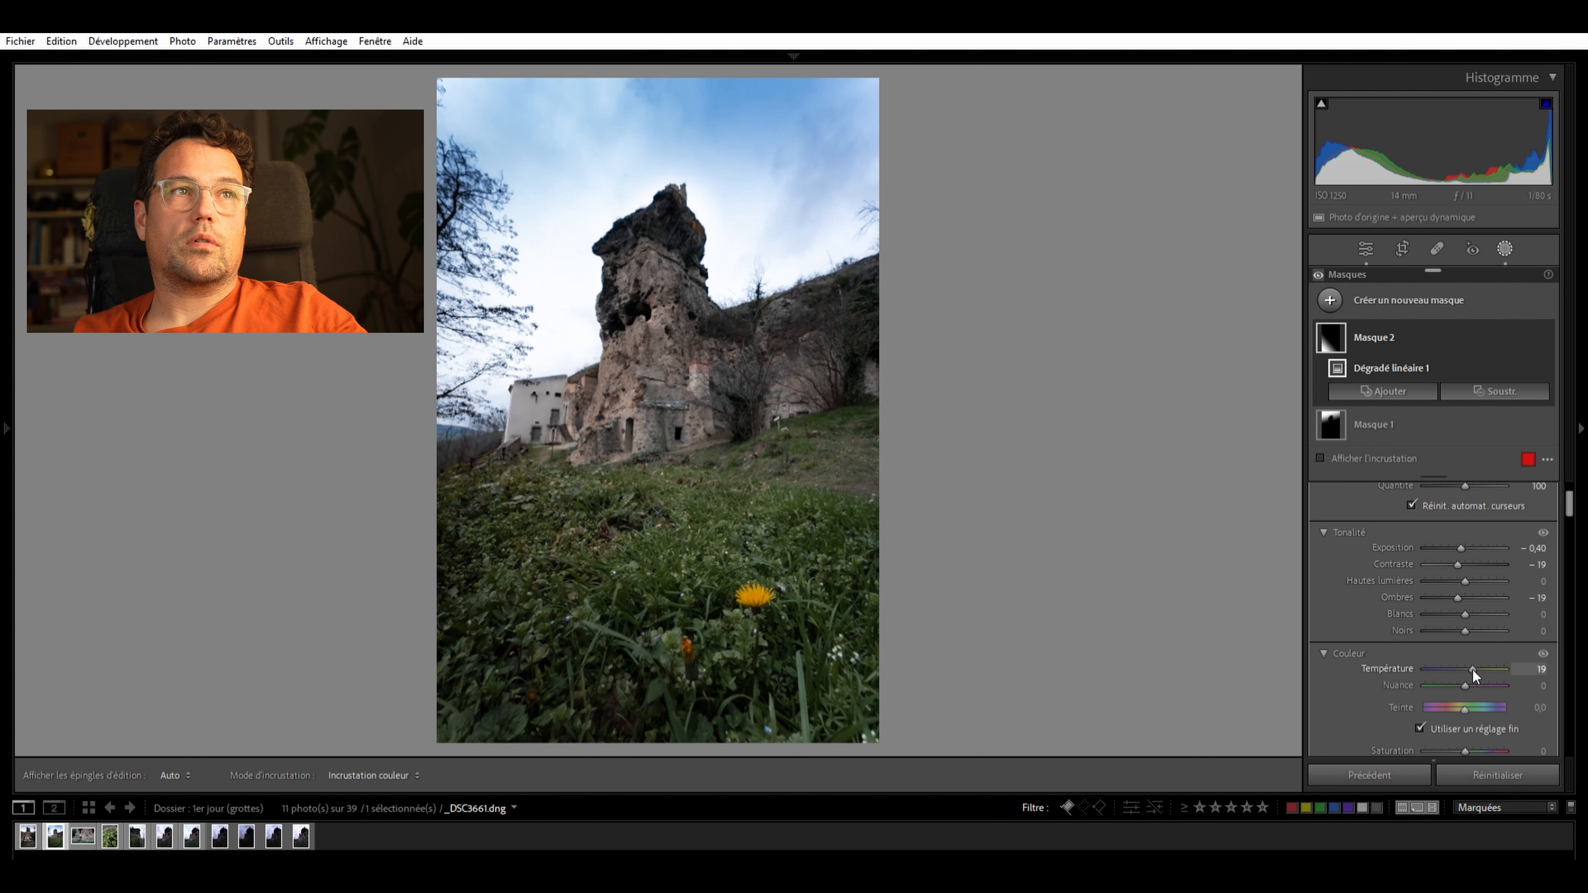
double_click(1472, 670)
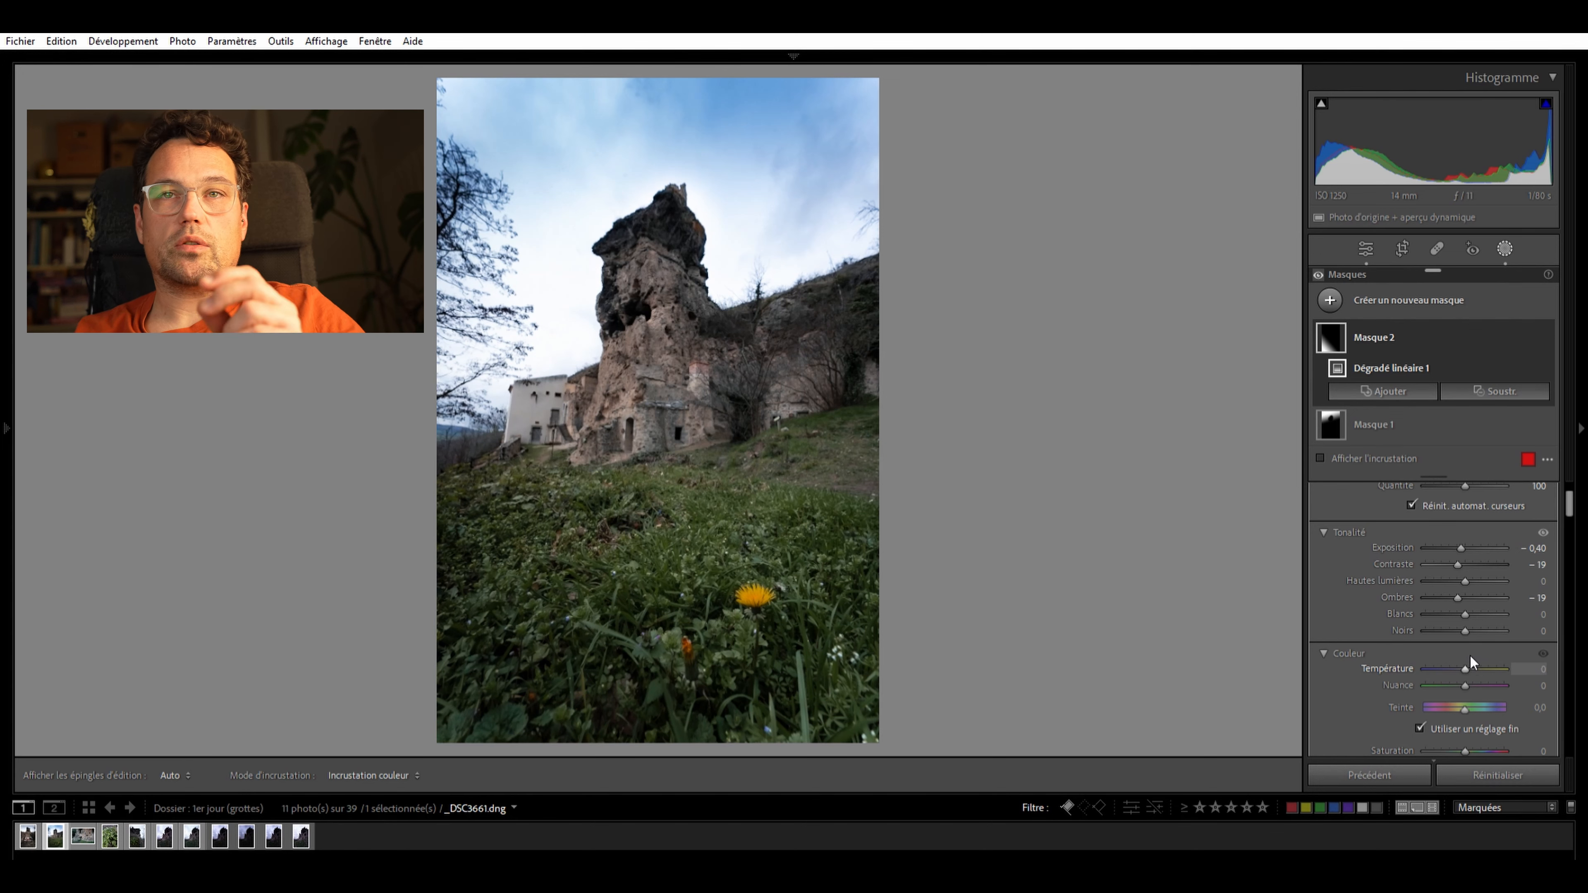
left_click(1467, 655)
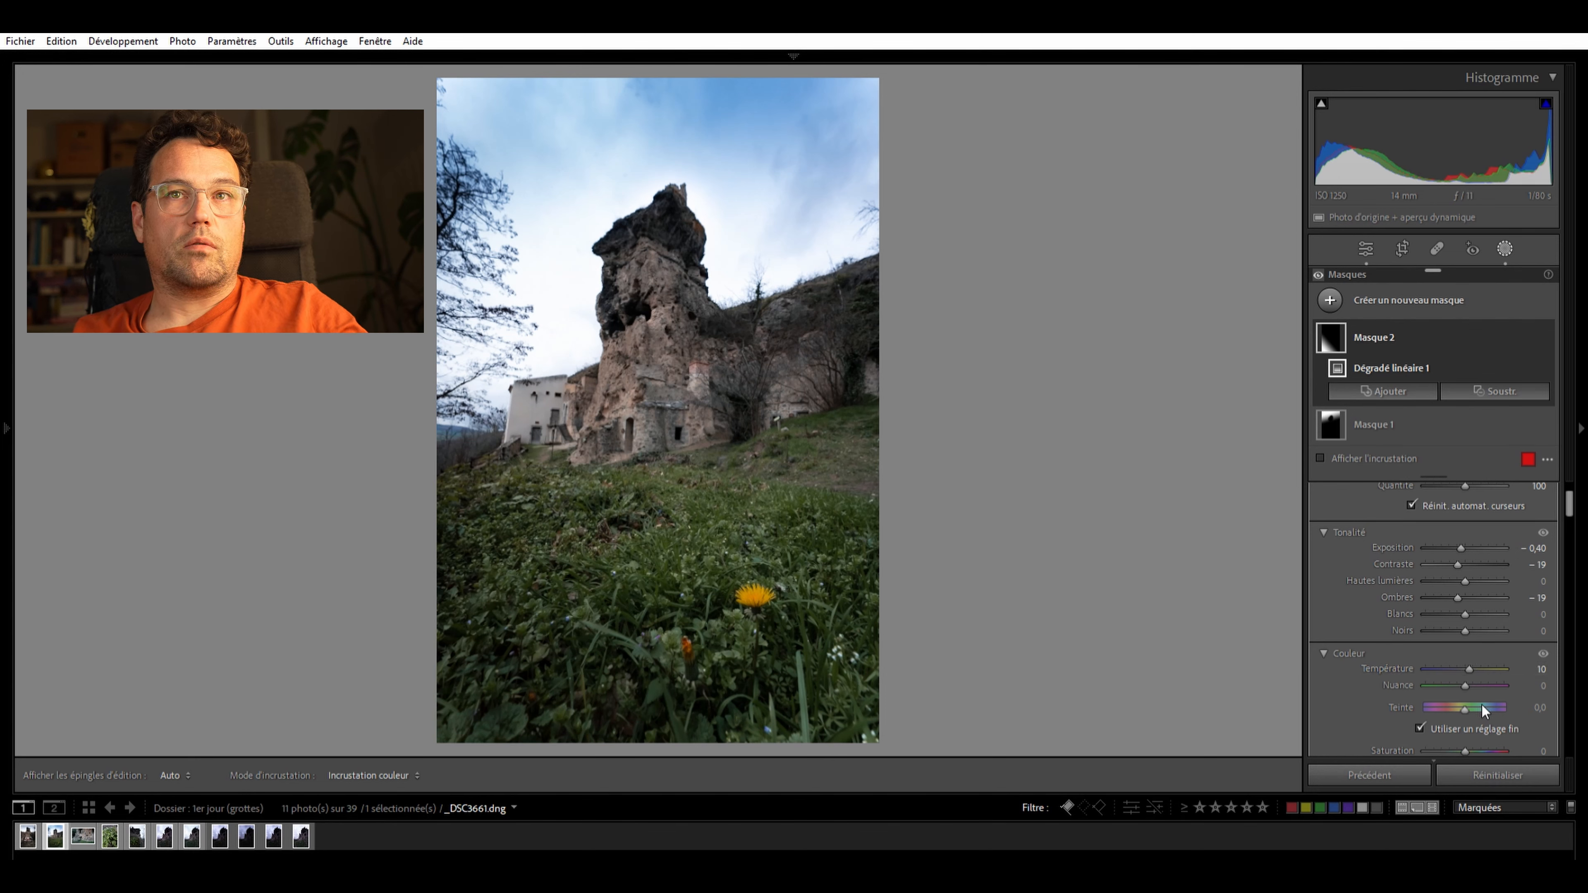
mouse_move(1467, 733)
left_mouse_down()
mouse_move(1446, 736)
mouse_move(1458, 739)
left_mouse_up()
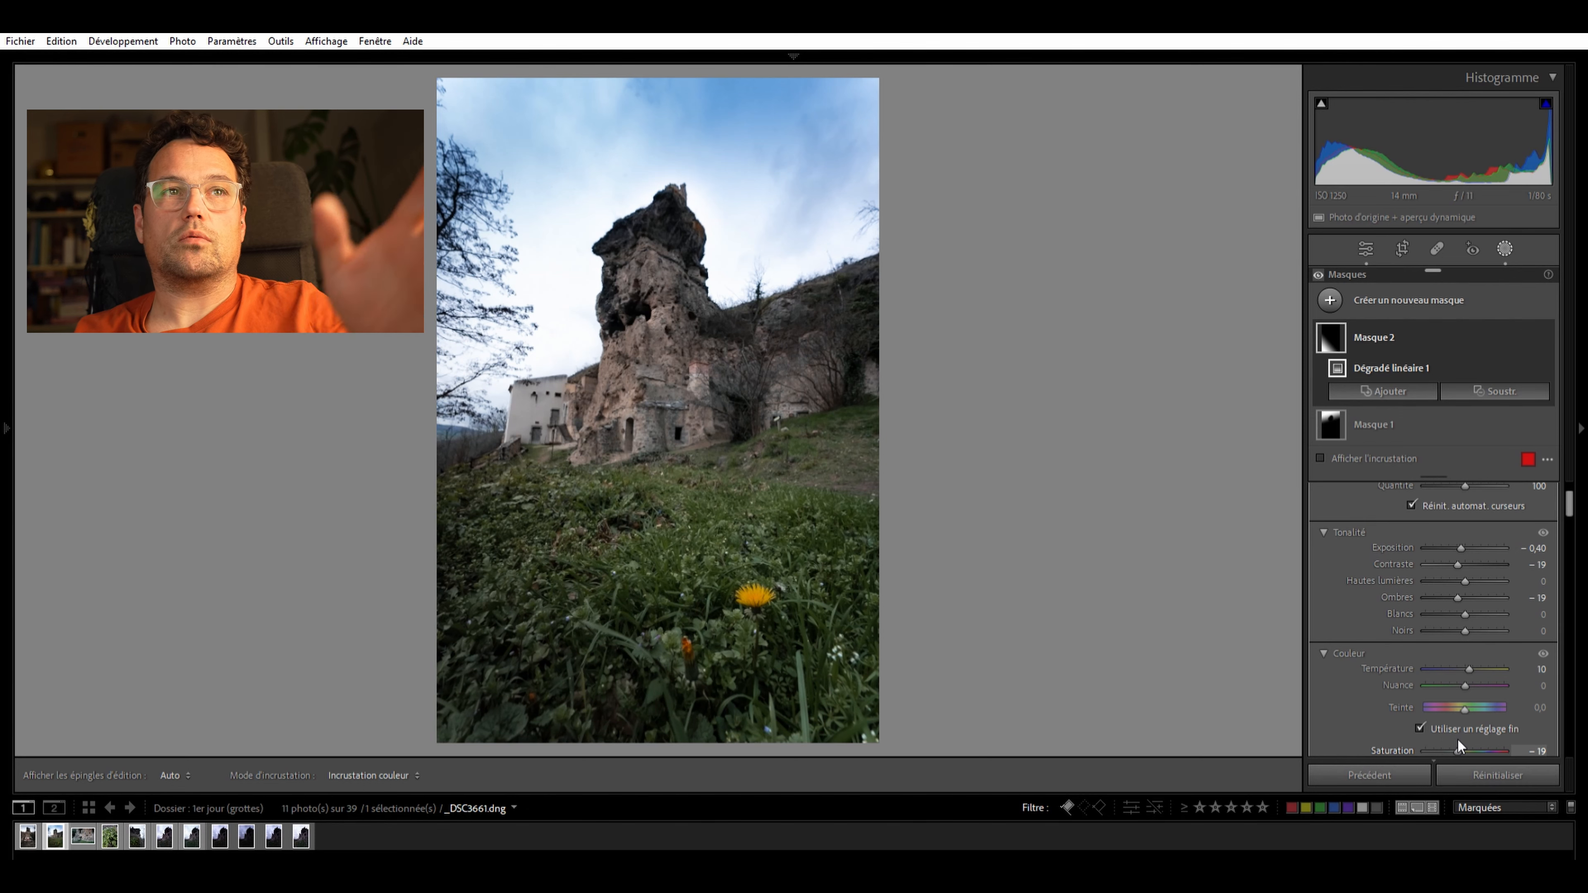
left_click_drag(1458, 738, 1460, 738)
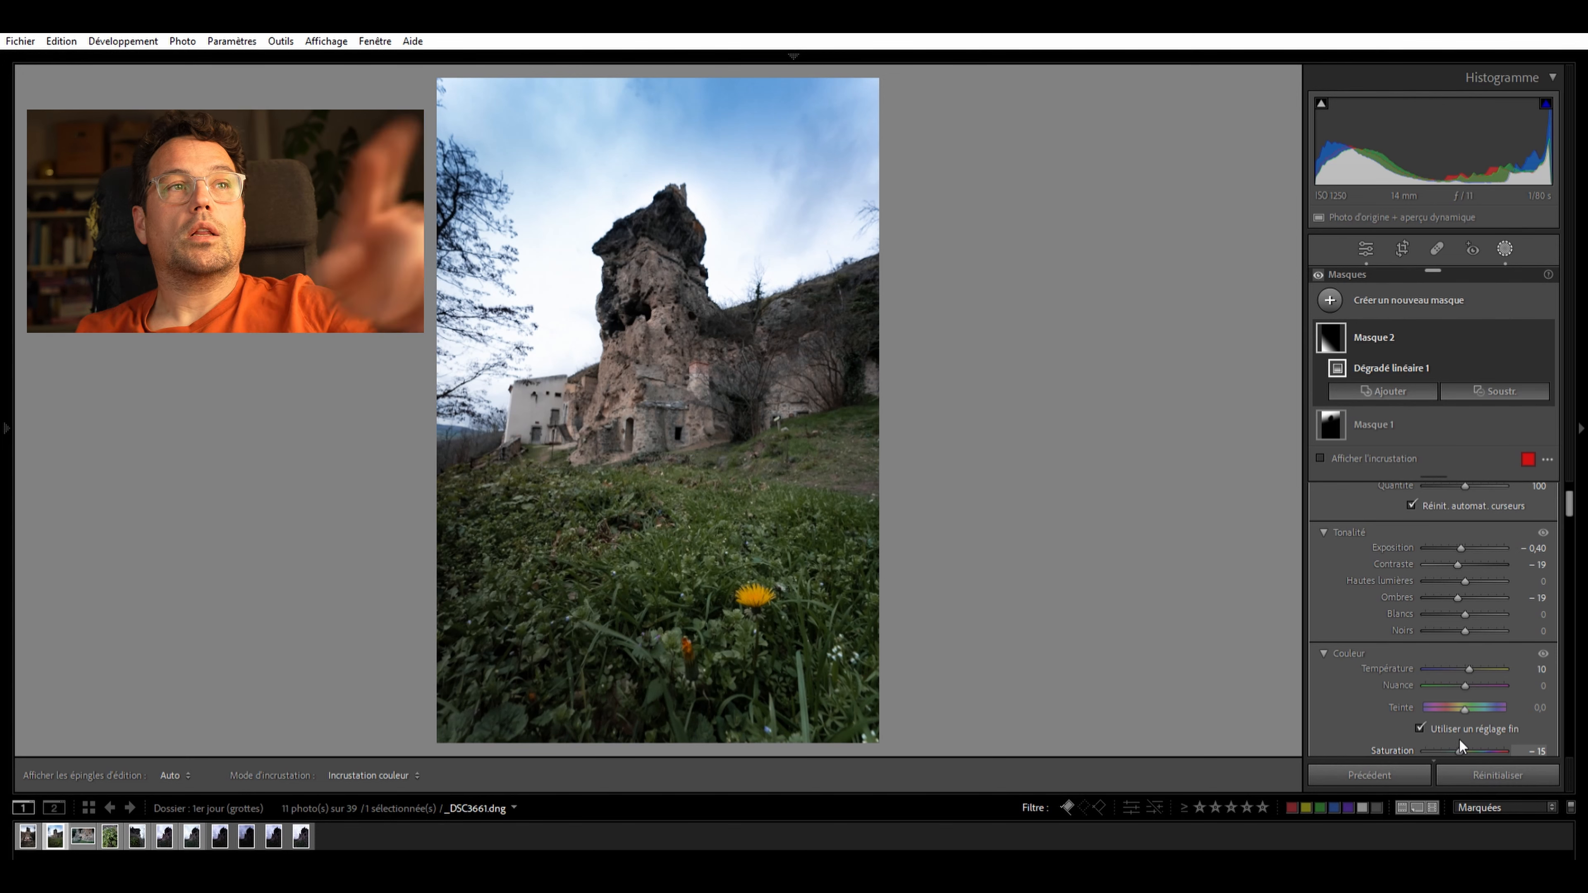
left_click_drag(1459, 739, 1463, 738)
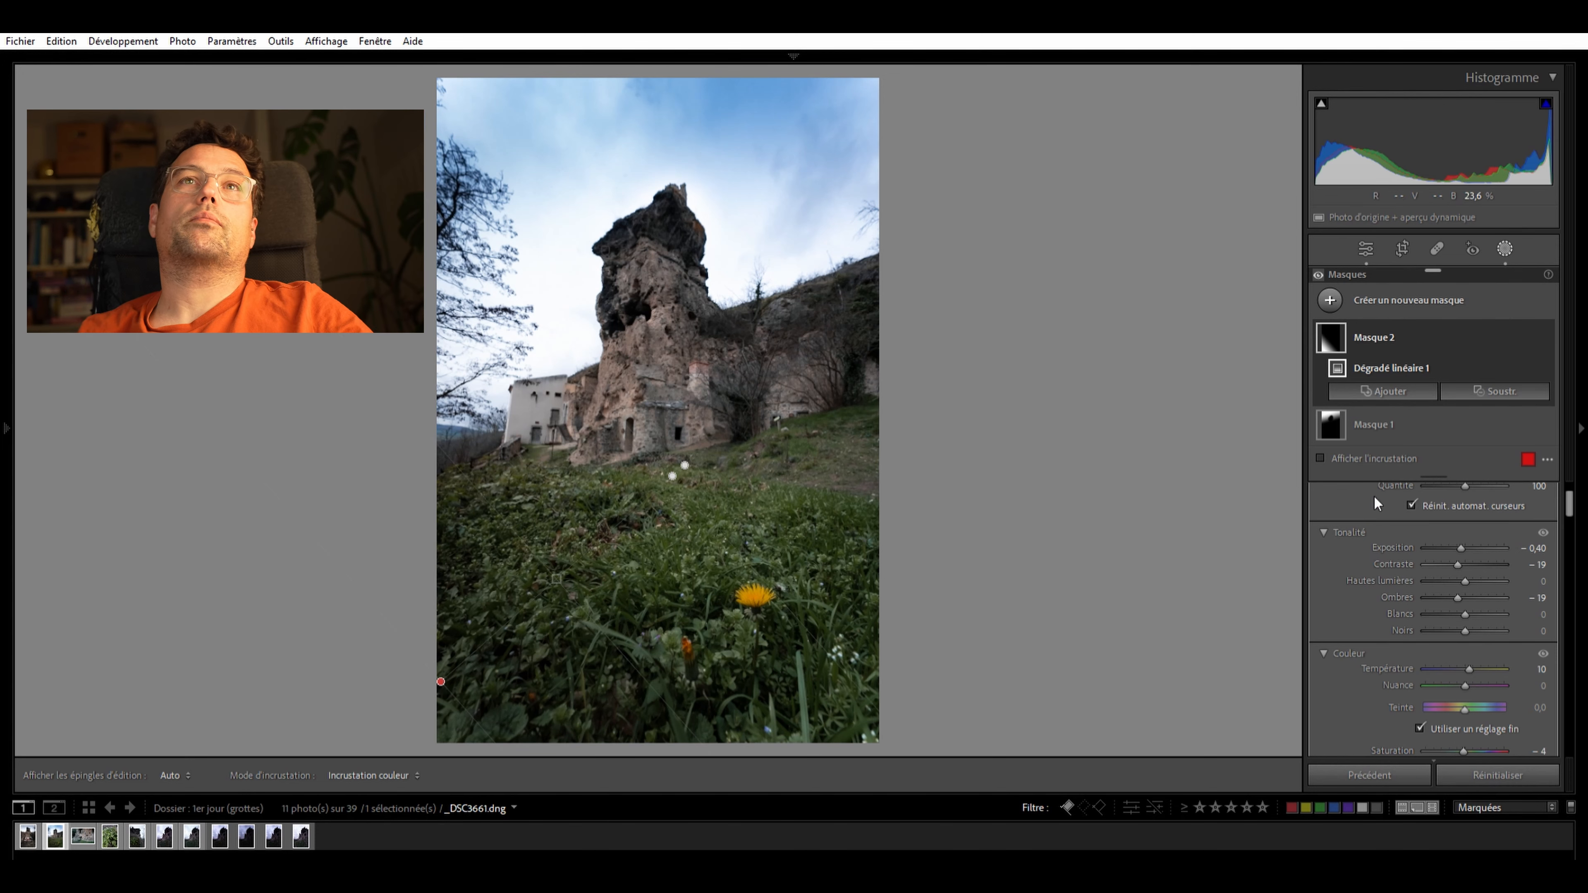
Compare the photo with all masks switched off and on several times
left_click(1323, 267)
left_click(1323, 268)
left_click(1323, 267)
left_click(1322, 267)
left_click(1323, 267)
left_click(1322, 268)
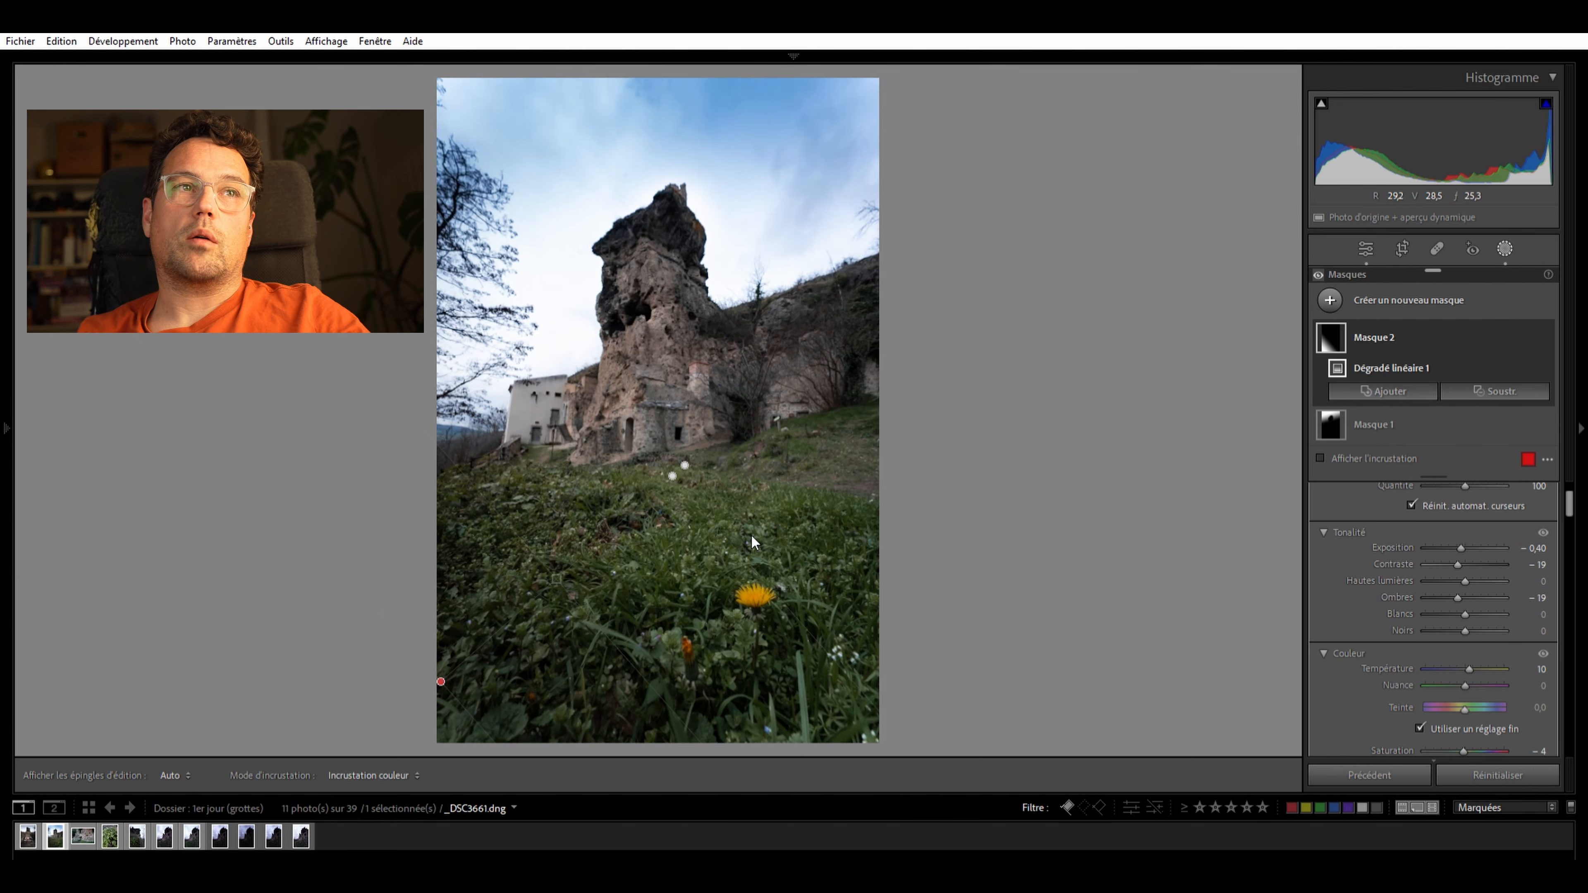
mouse_move(568, 570)
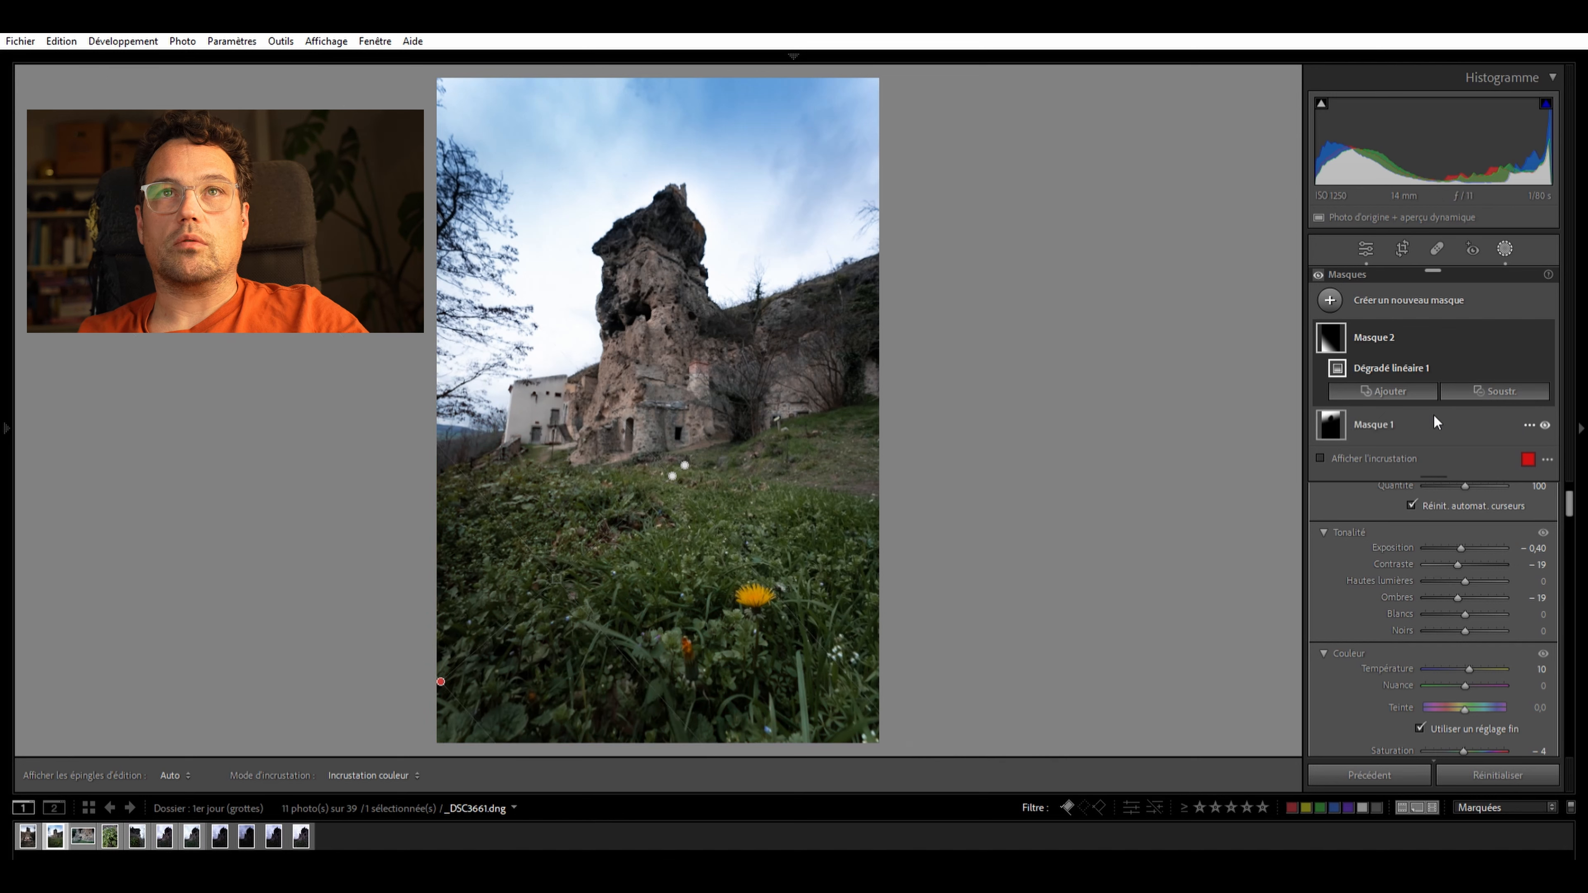
Reduce the grass gradient mask's overall amount to 65 and check the photo with that mask hidden and shown
left_click(1389, 326)
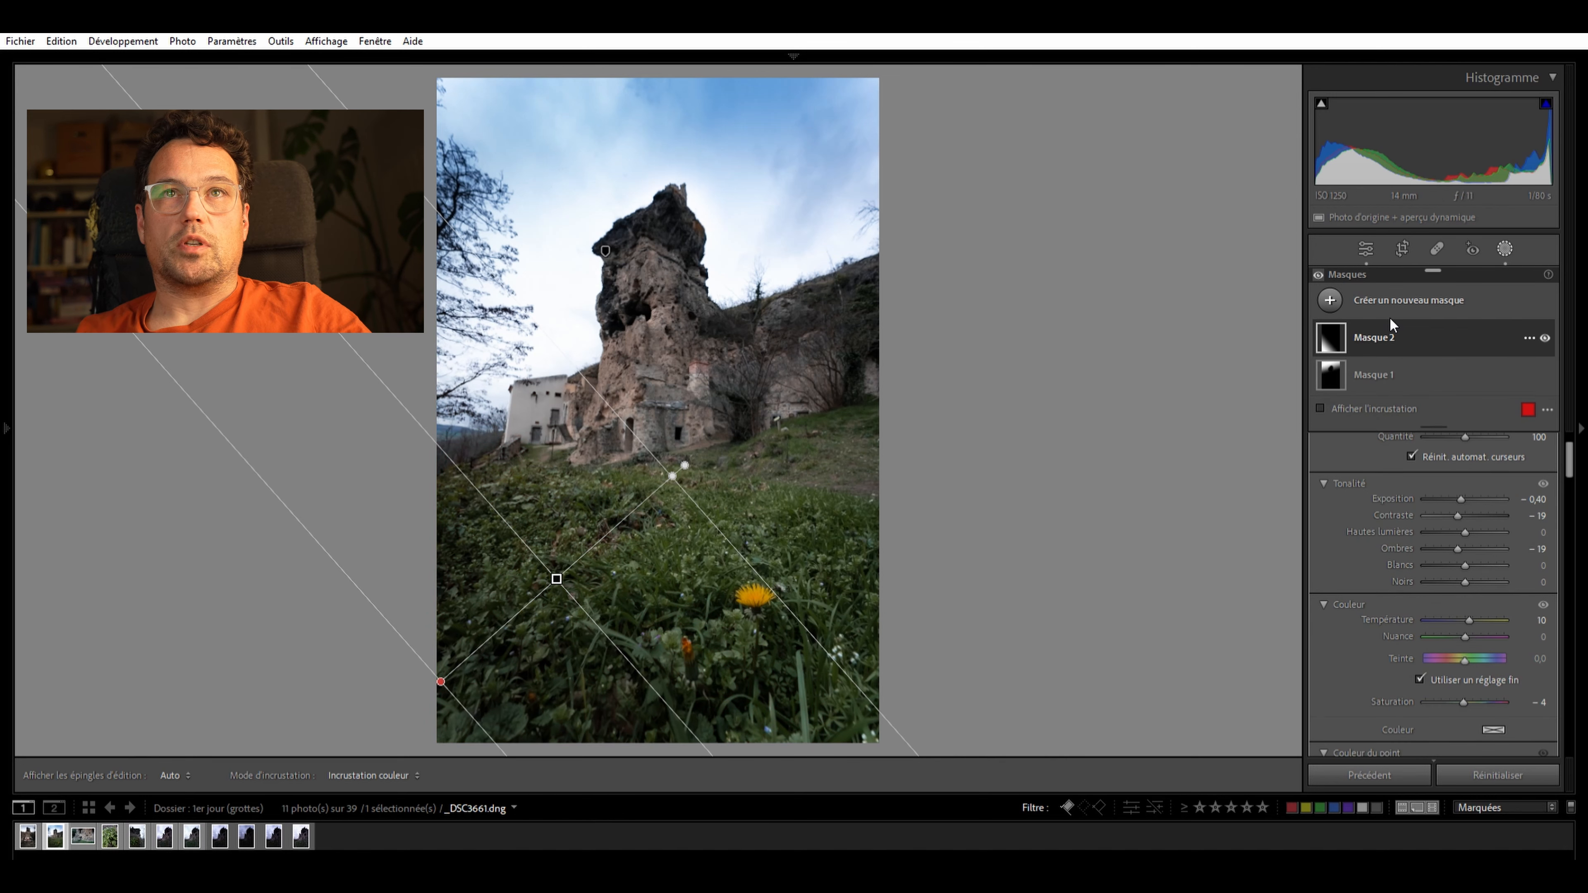
left_click(1389, 326)
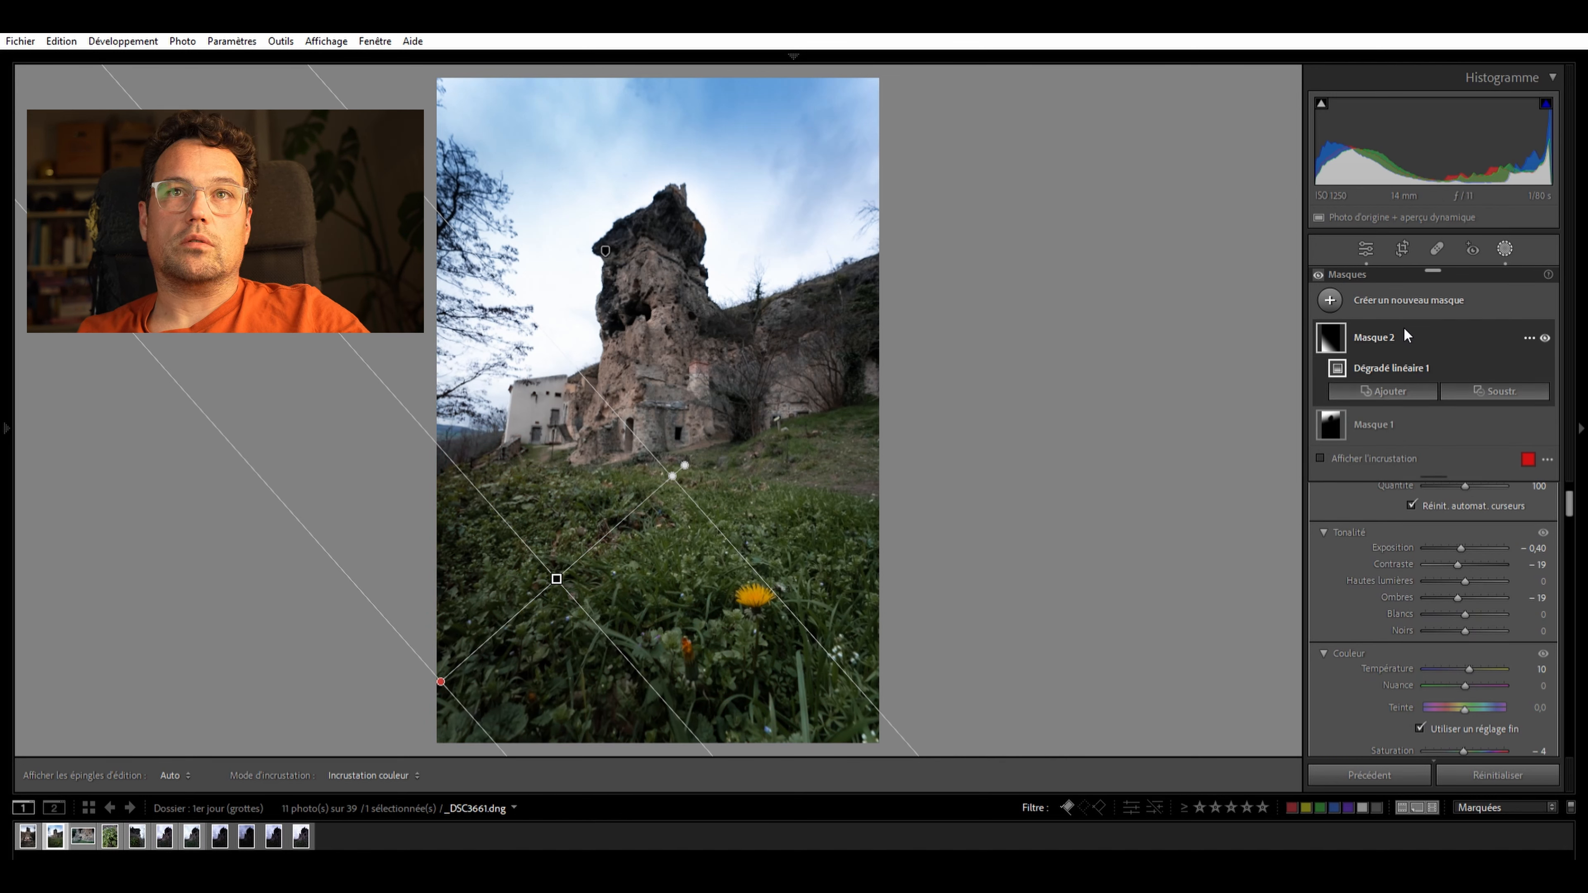
scroll(1464, 556, "up", 2)
mouse_move(1469, 567)
left_mouse_down()
mouse_move(1441, 546)
mouse_move(1489, 542)
mouse_move(1454, 559)
left_mouse_up()
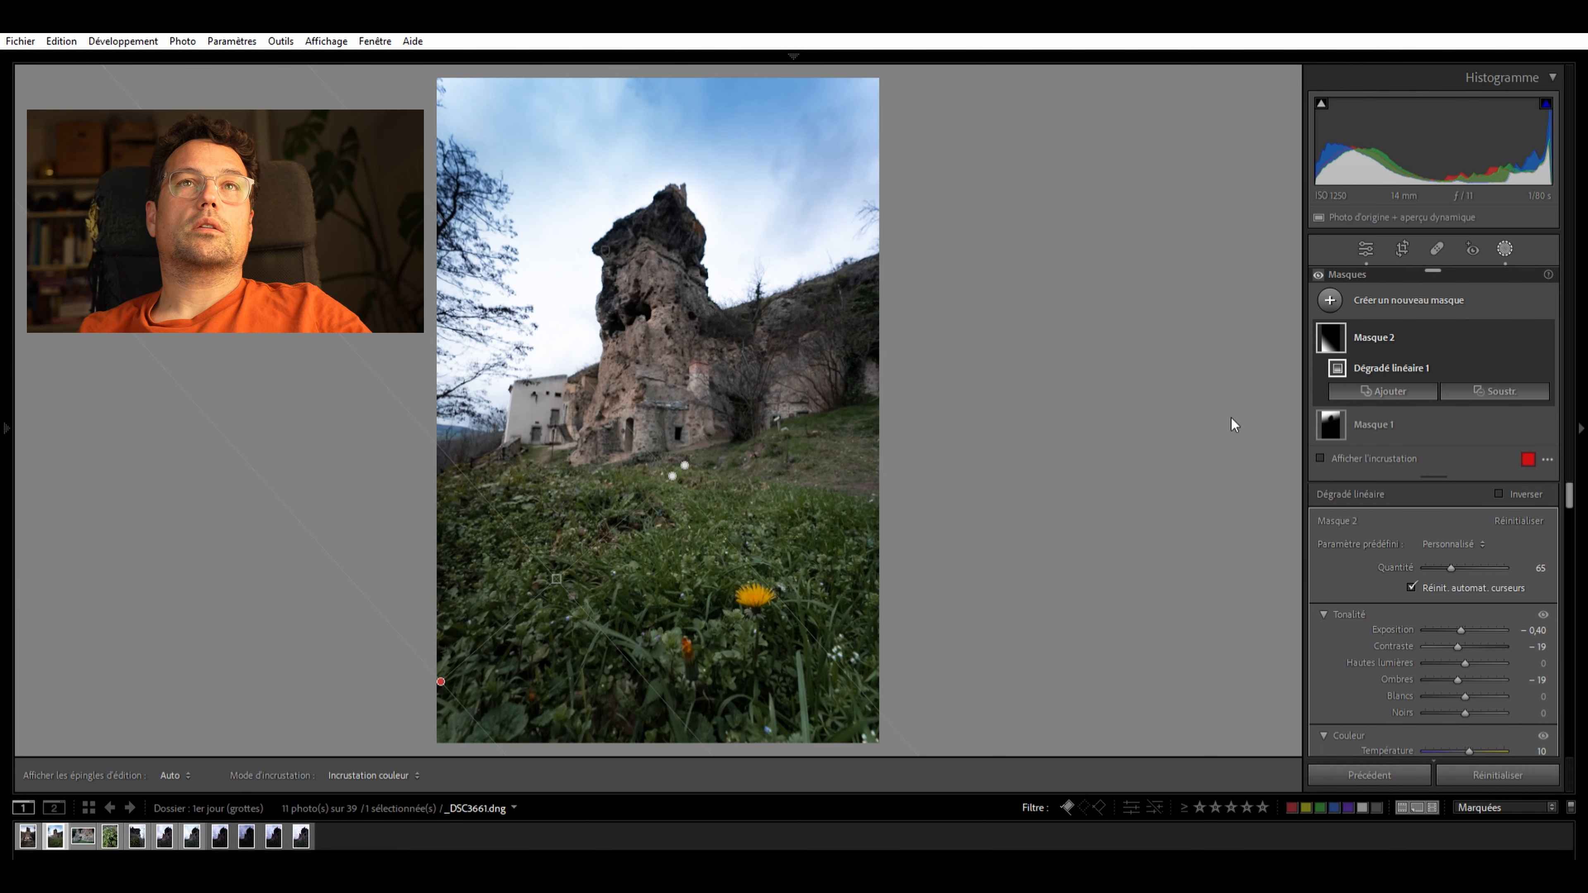
left_click(1546, 327)
left_click(1546, 327)
Add a tall radial gradient mask over the rock tower, tilted down towards the yellow flower, with feather 53
left_click(1470, 421)
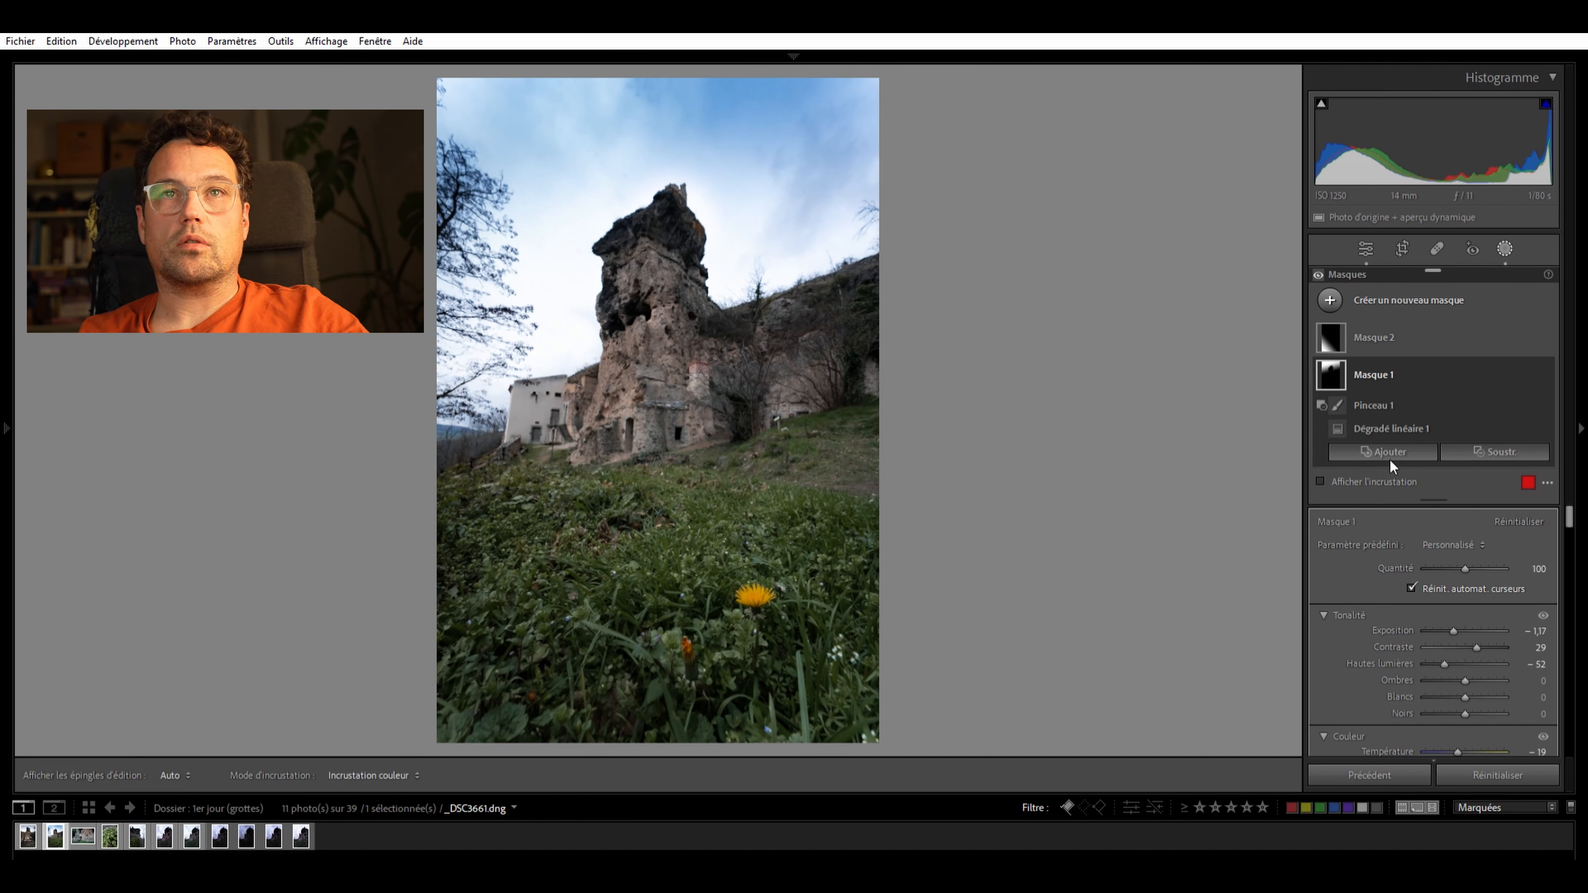
left_click(1398, 477)
key("shift+m")
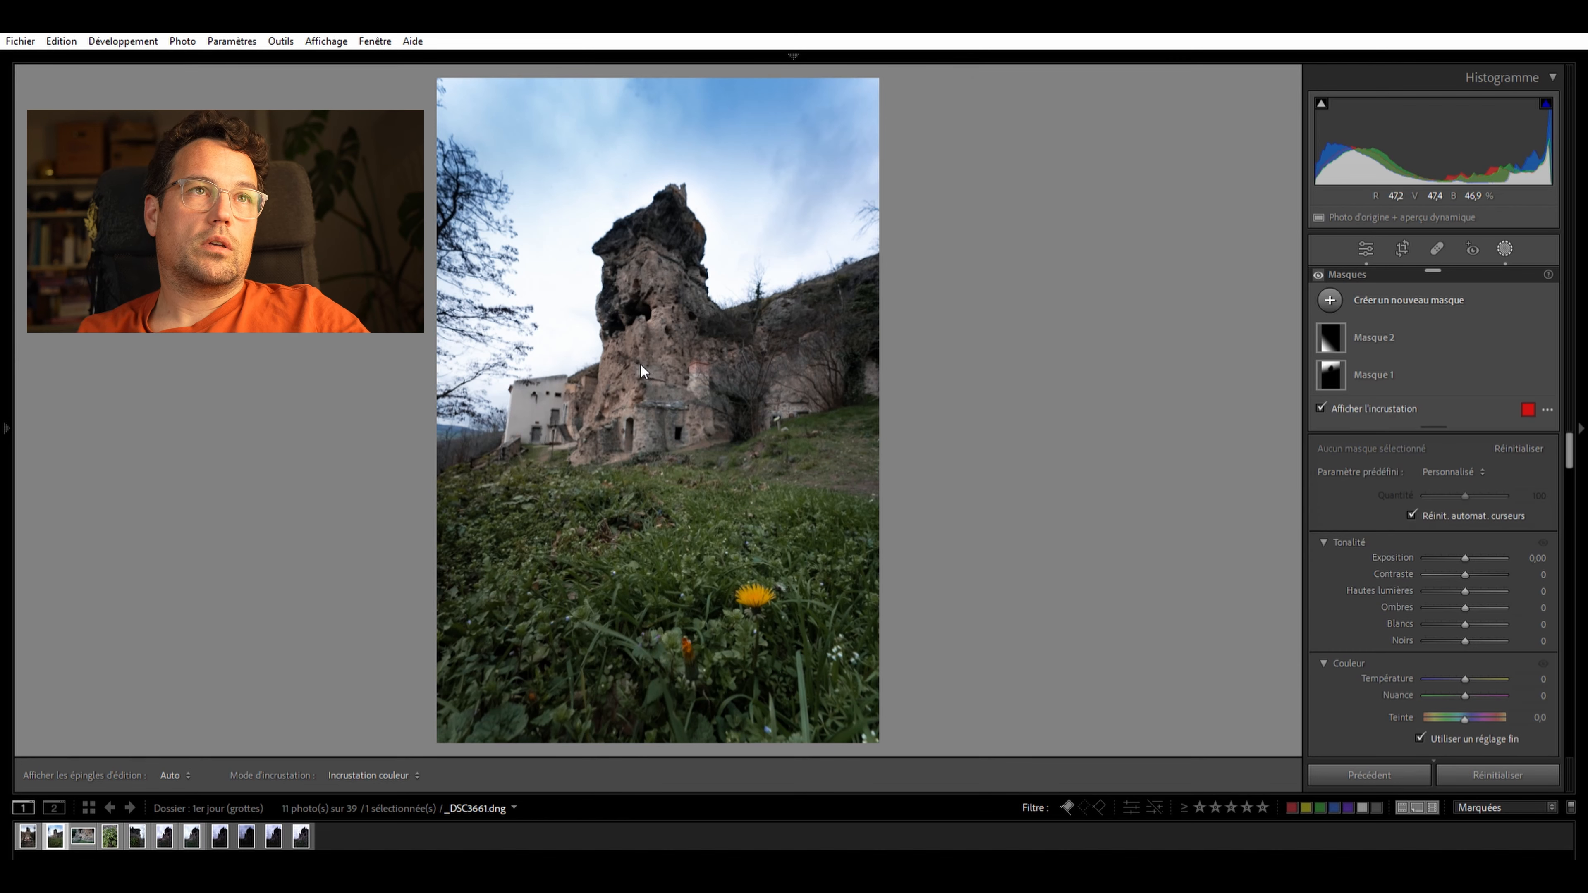
left_click_drag(648, 383, 768, 578)
left_click_drag(639, 389, 699, 425)
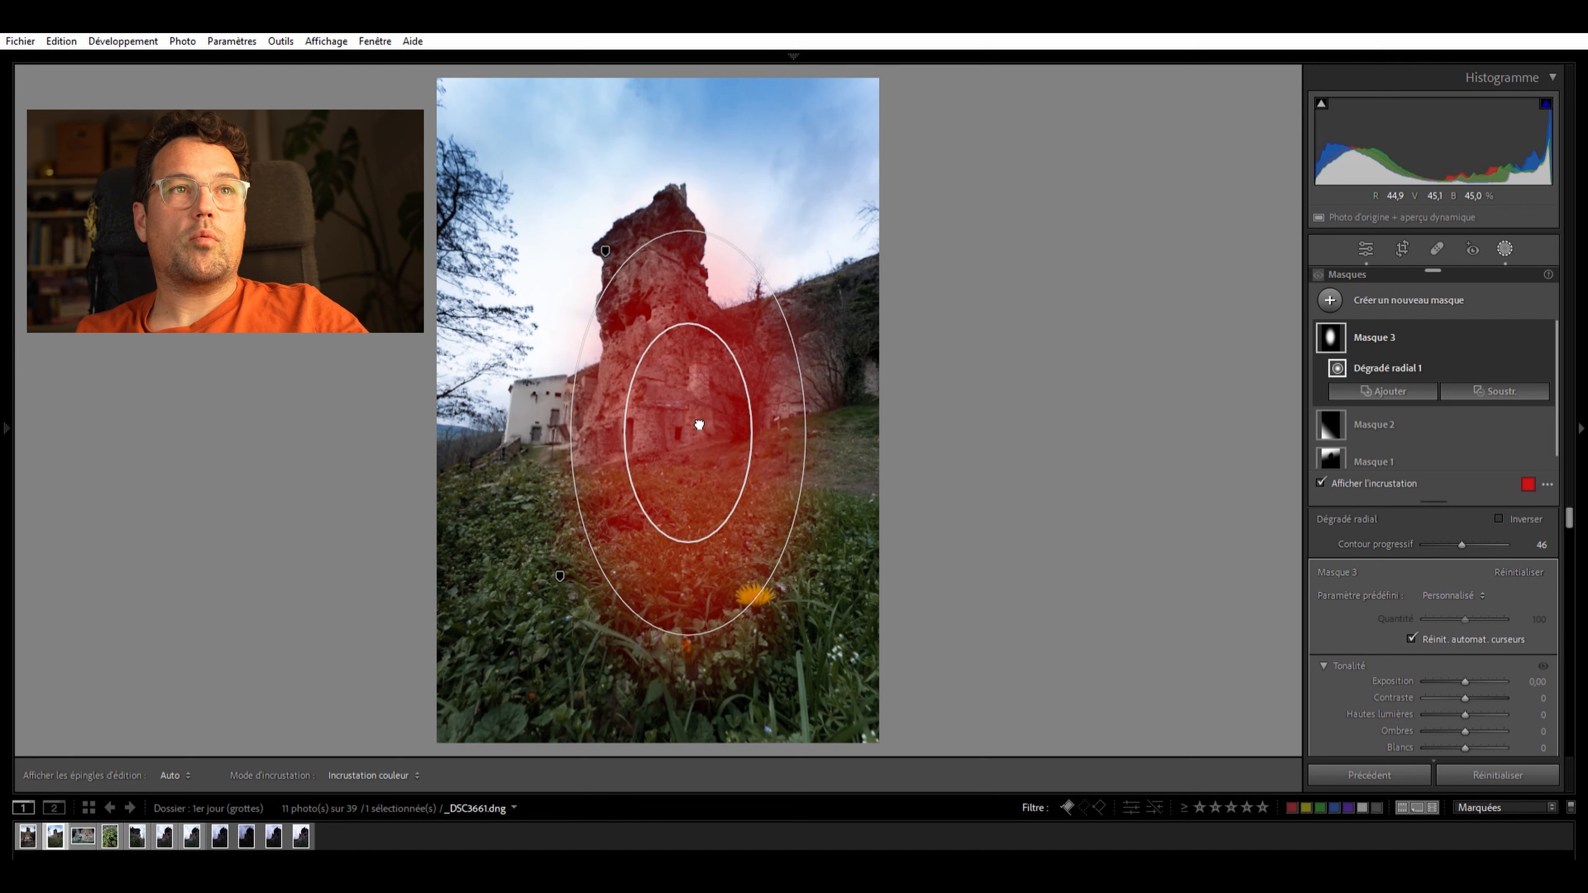
left_click_drag(689, 651, 762, 603)
left_click_drag(724, 535, 709, 526)
left_click_drag(751, 618, 753, 664)
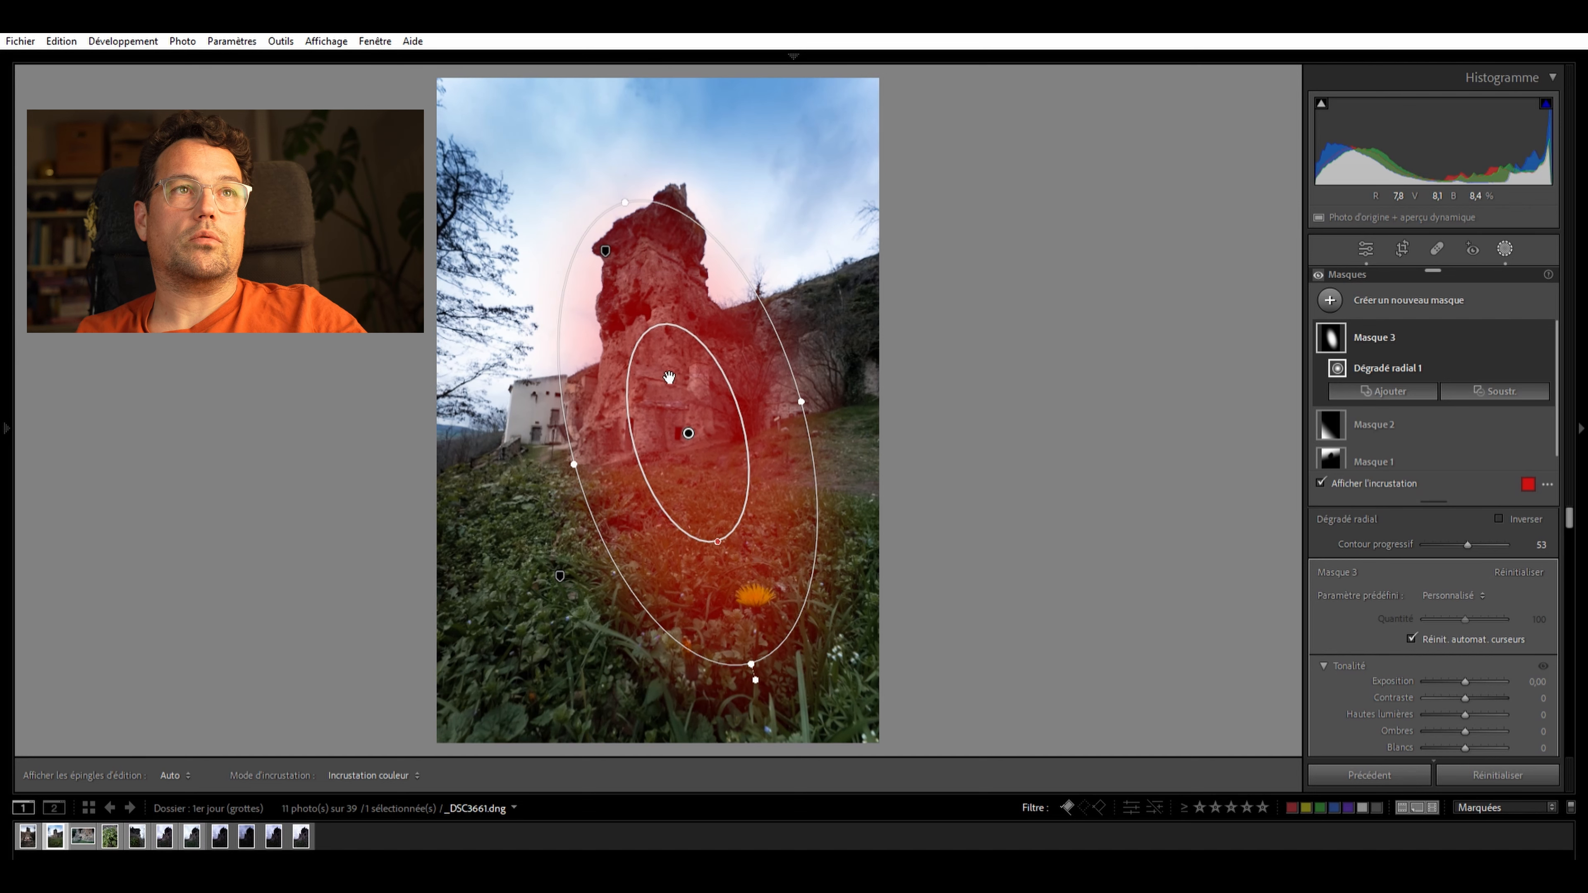
Reposition the rock tower's radial gradient slightly and lengthen it so it spans from the tower's top to below the yellow flower
left_click_drag(704, 425, 705, 414)
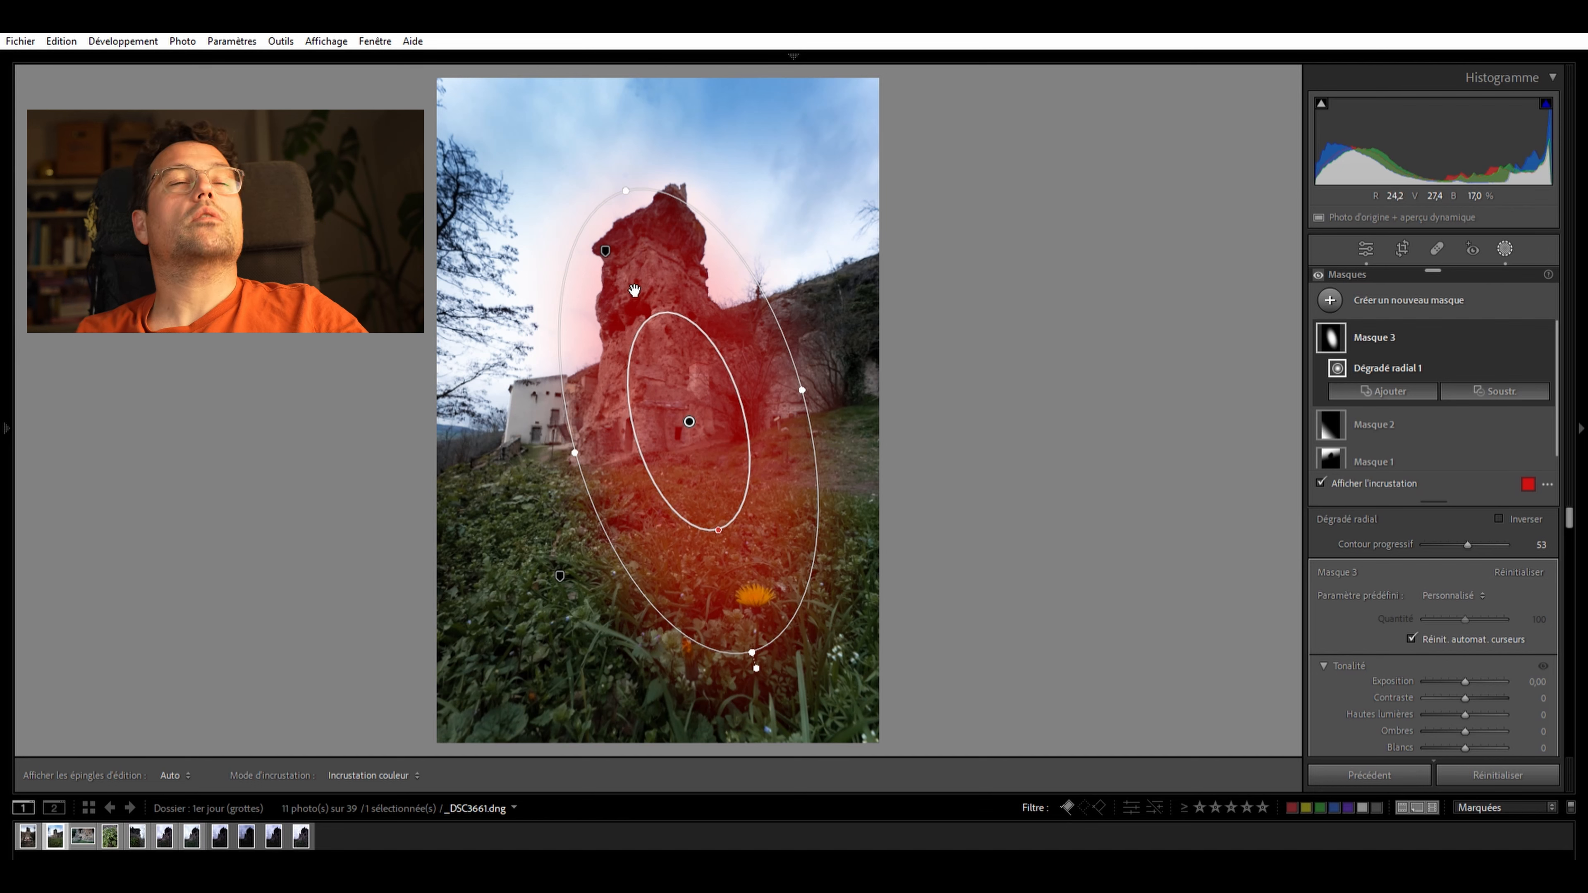
left_click_drag(755, 650, 763, 684)
left_click_drag(695, 418, 703, 436)
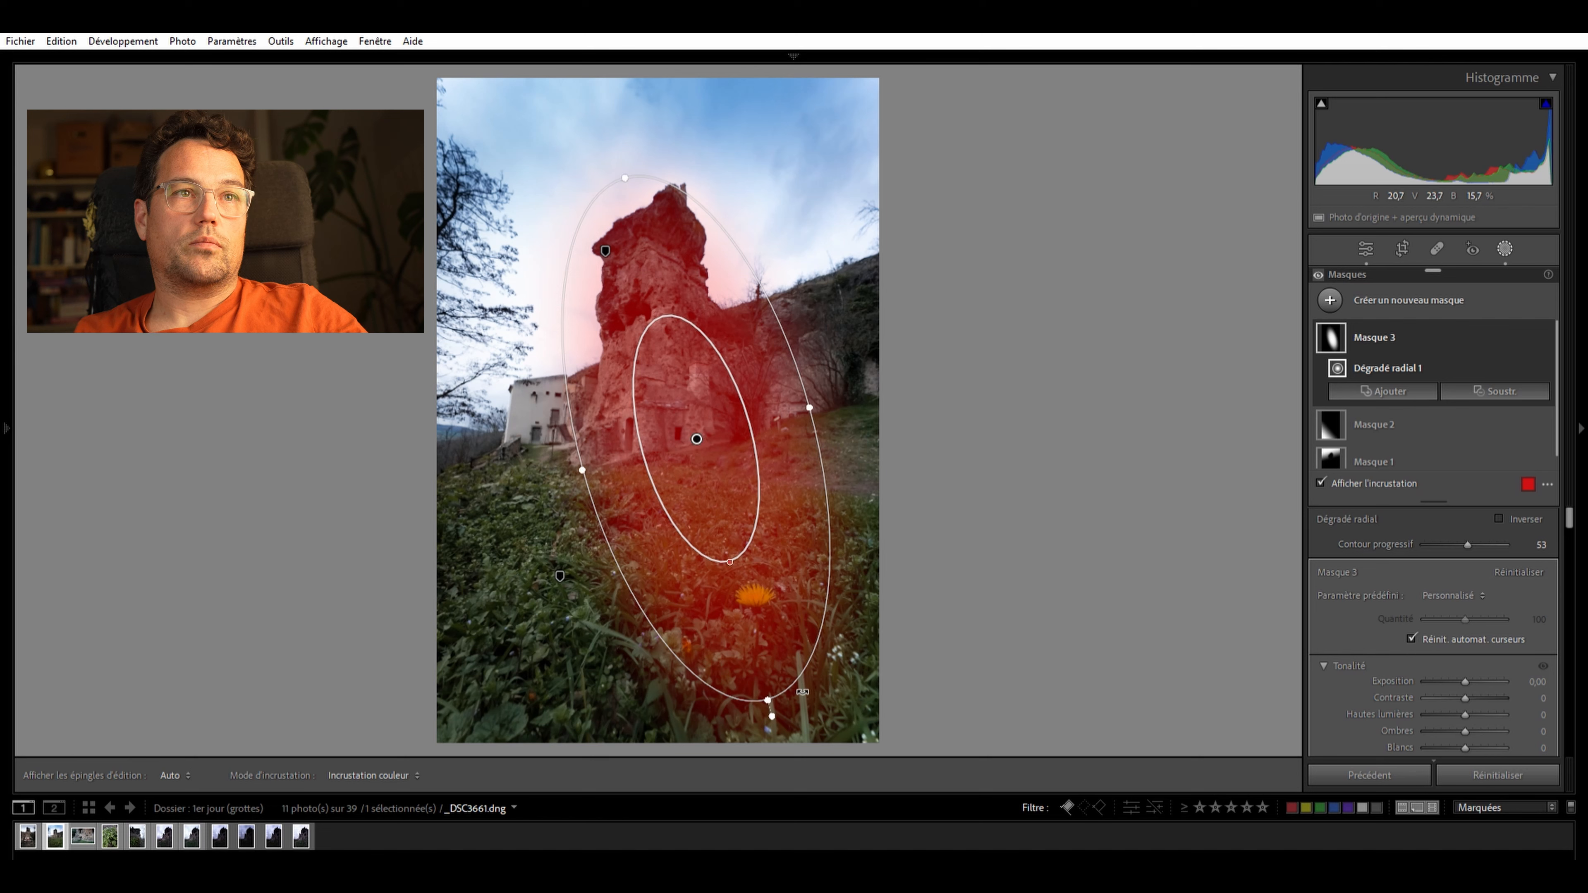
left_click_drag(770, 697, 767, 691)
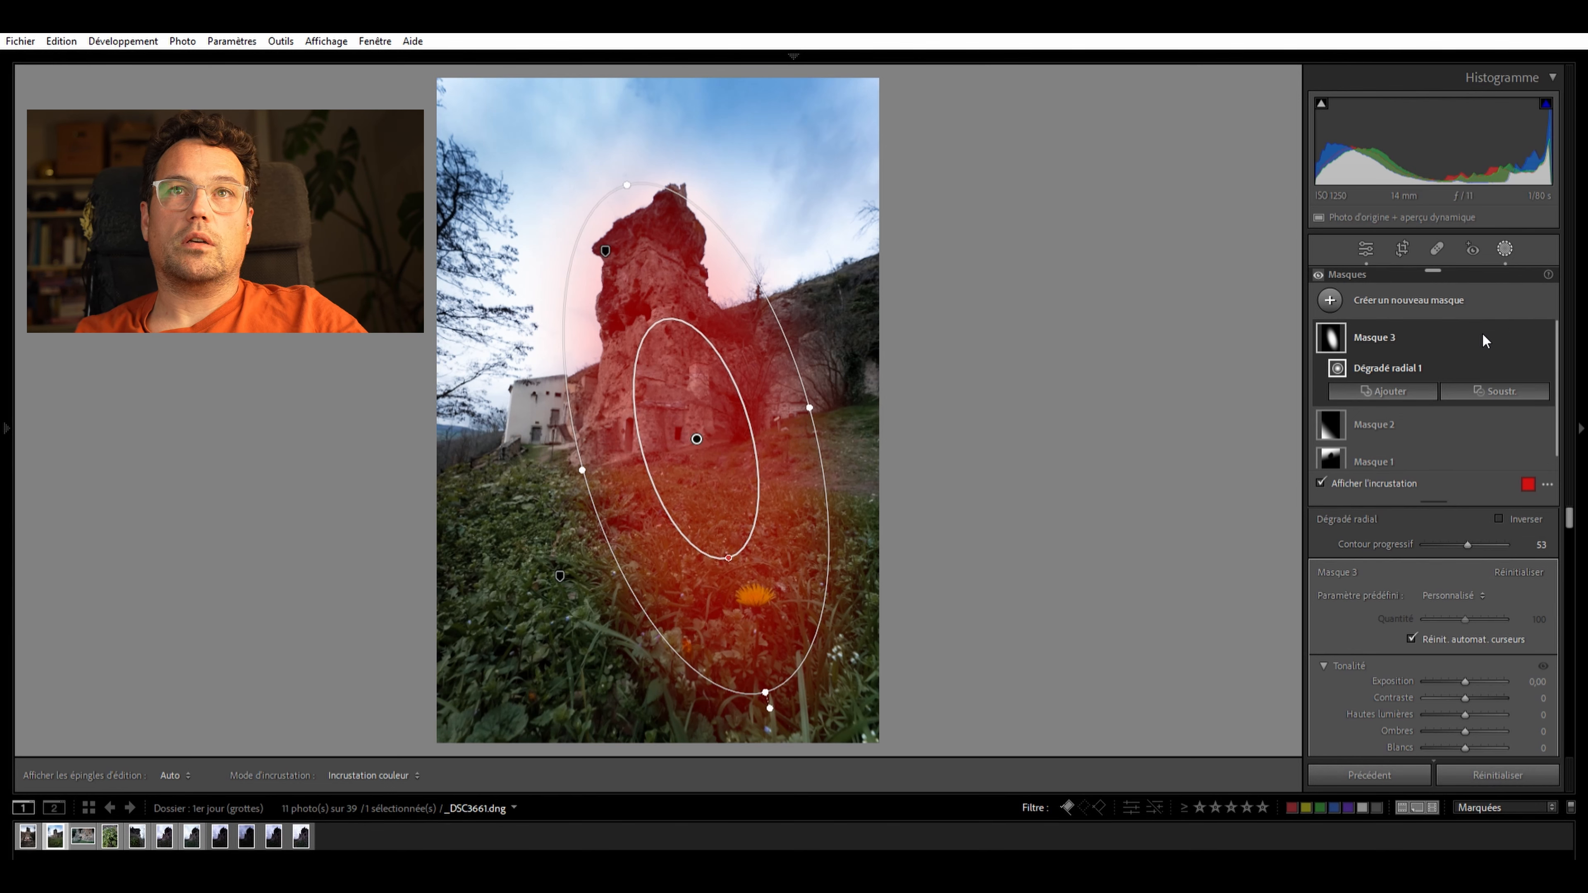
Invert the radial gradient mask and set its exposure to −0.30 to darken the surroundings of the tower
key("apostrophe")
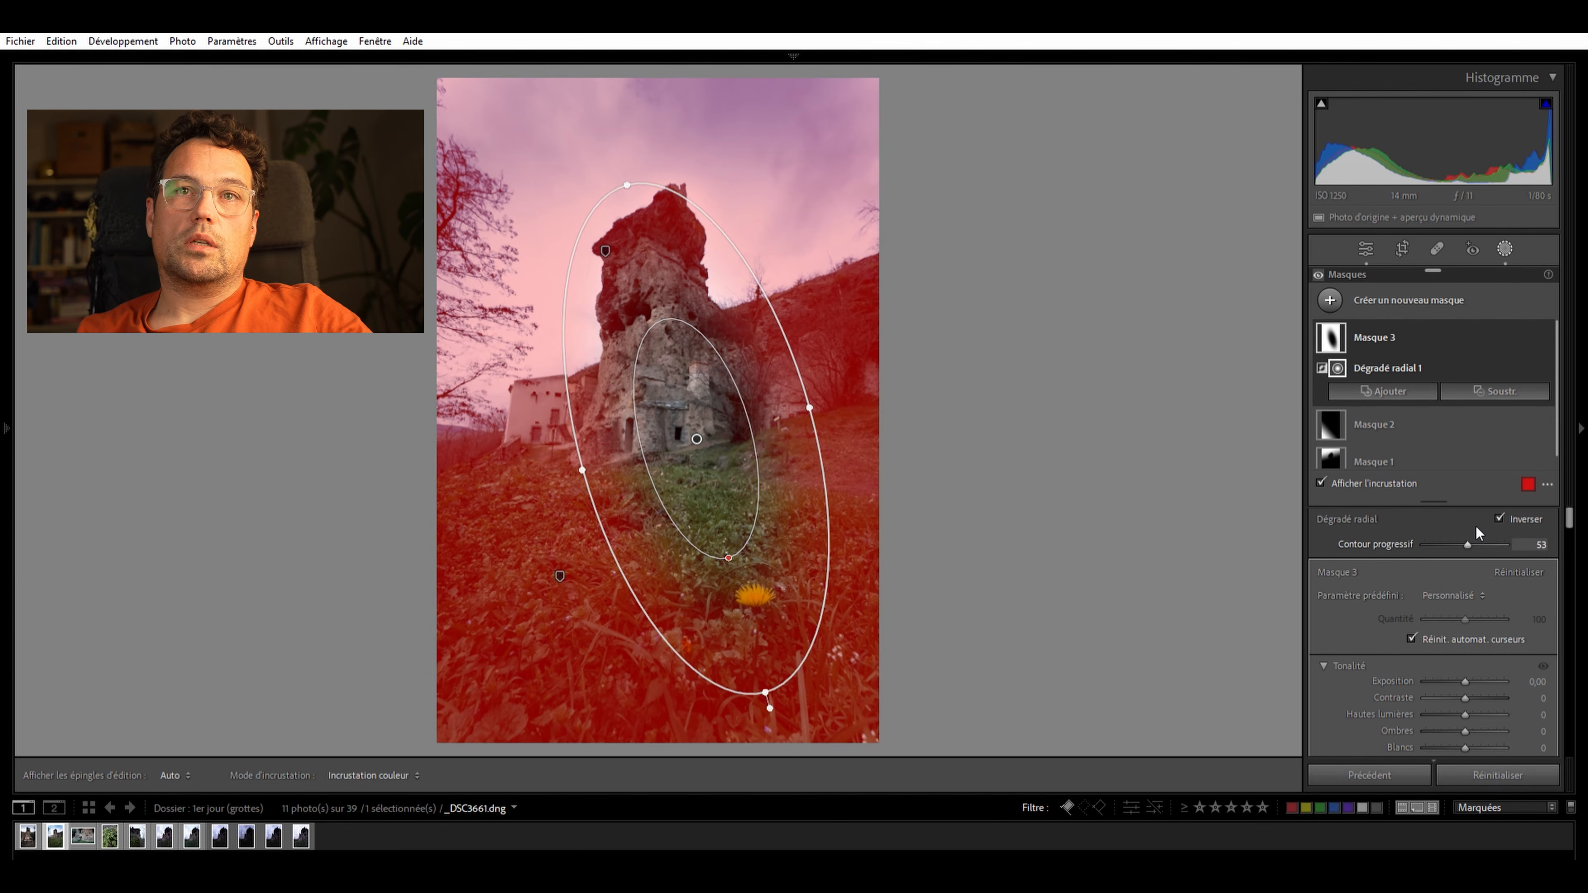
key("Down")
key("Down")
key("Down")
key("Down")
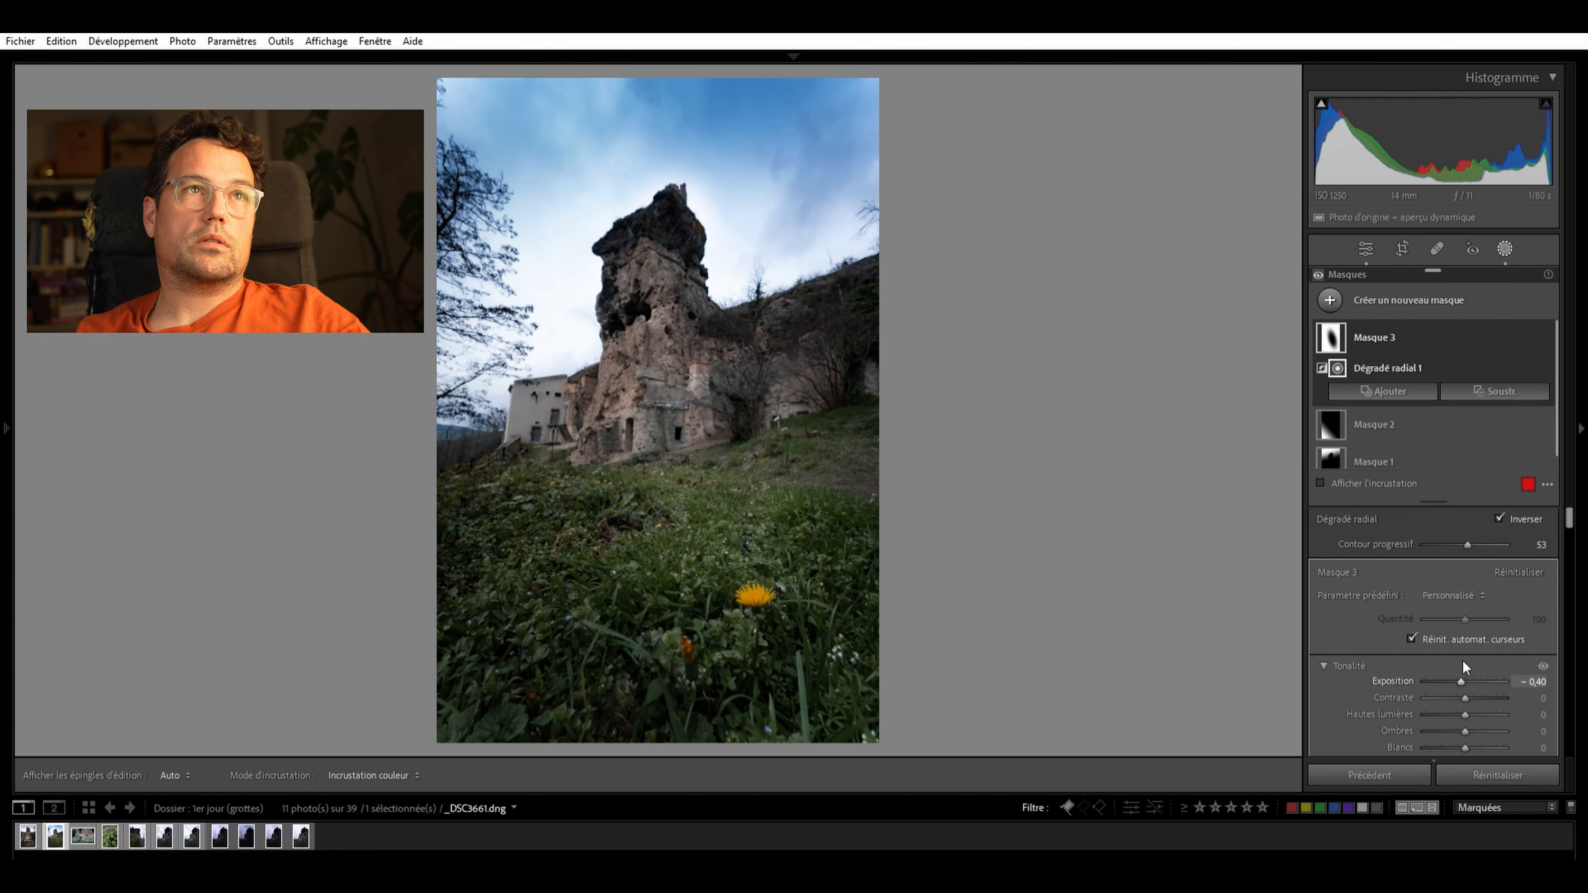
key("Up")
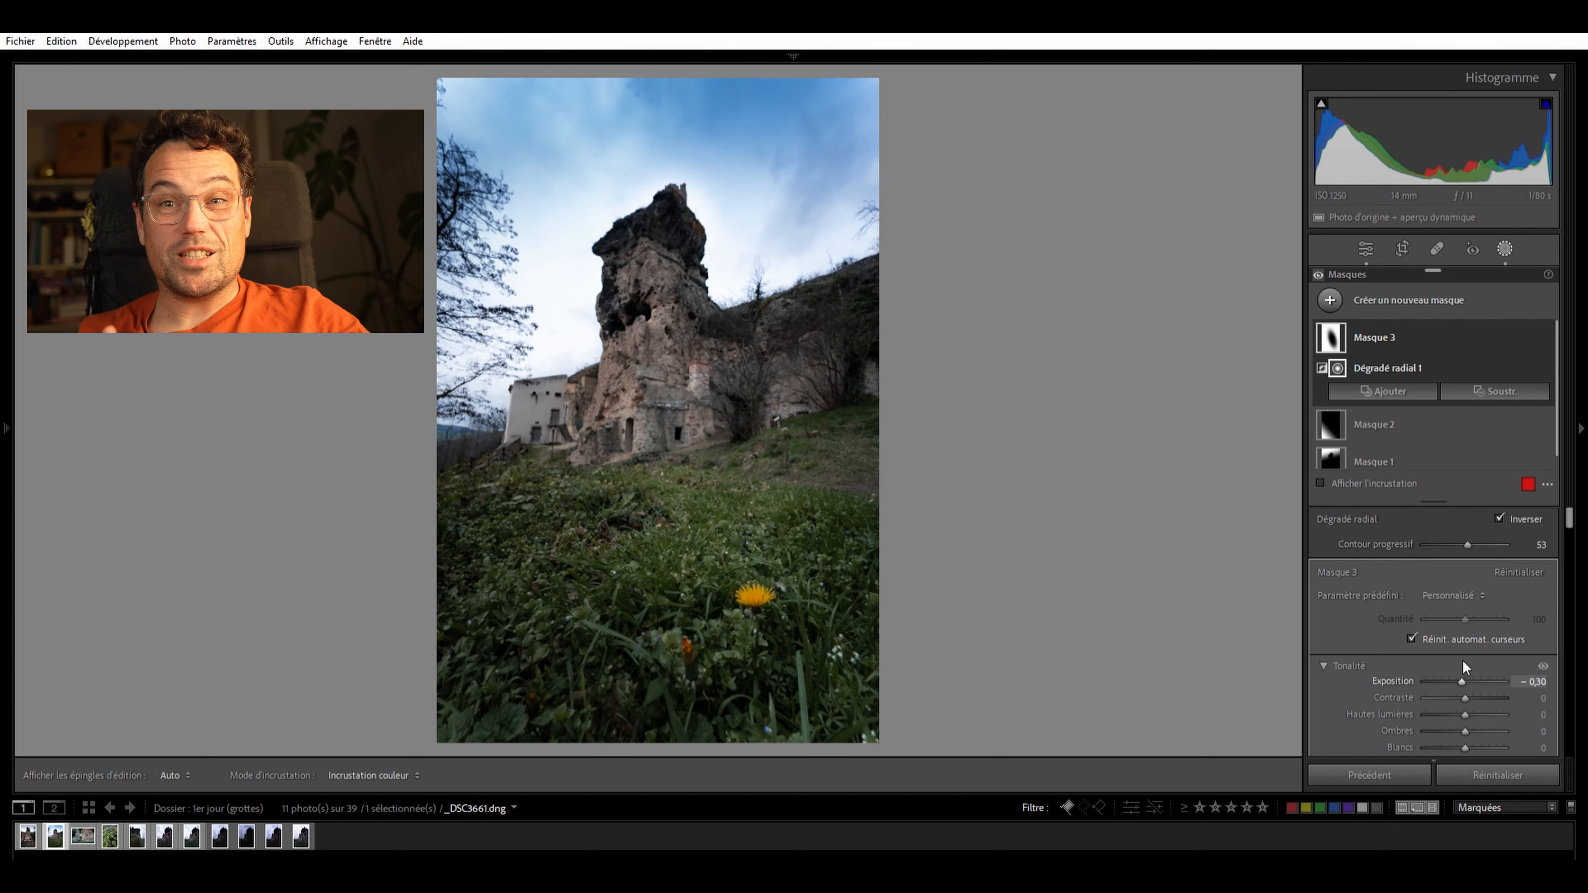
key("Return")
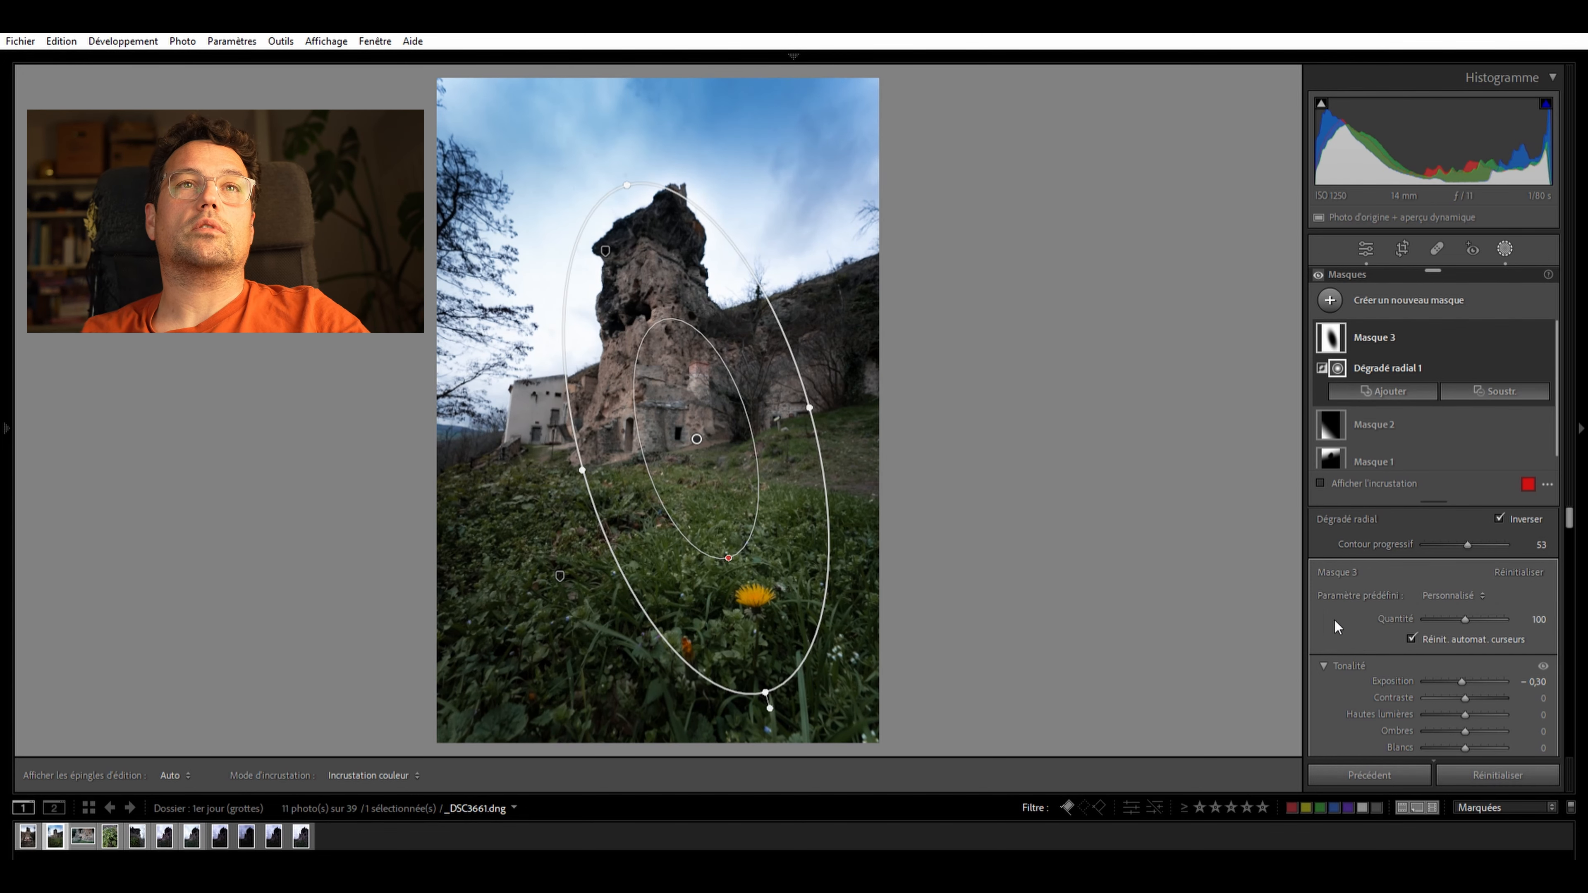
Compare the photo repeatedly with all masks off and on, including the inverted radial gradient
left_click(1319, 273)
left_click(1319, 272)
left_click(1319, 273)
left_click(1320, 269)
left_click(1319, 269)
left_click(1320, 269)
left_click(1319, 269)
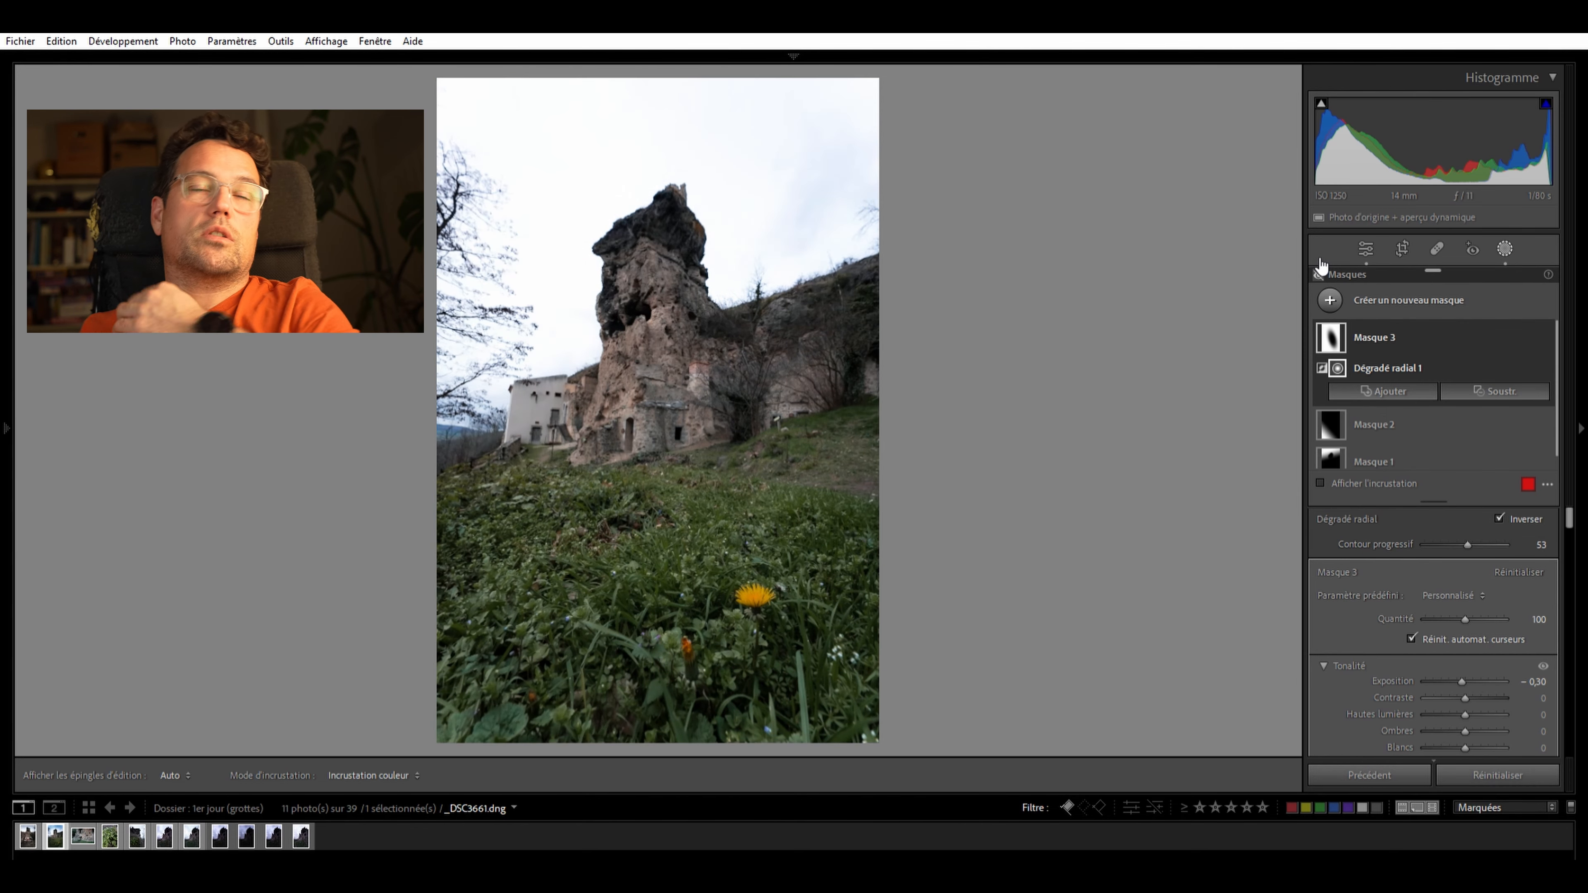
left_click(1319, 269)
left_click(1319, 269)
left_click(1319, 268)
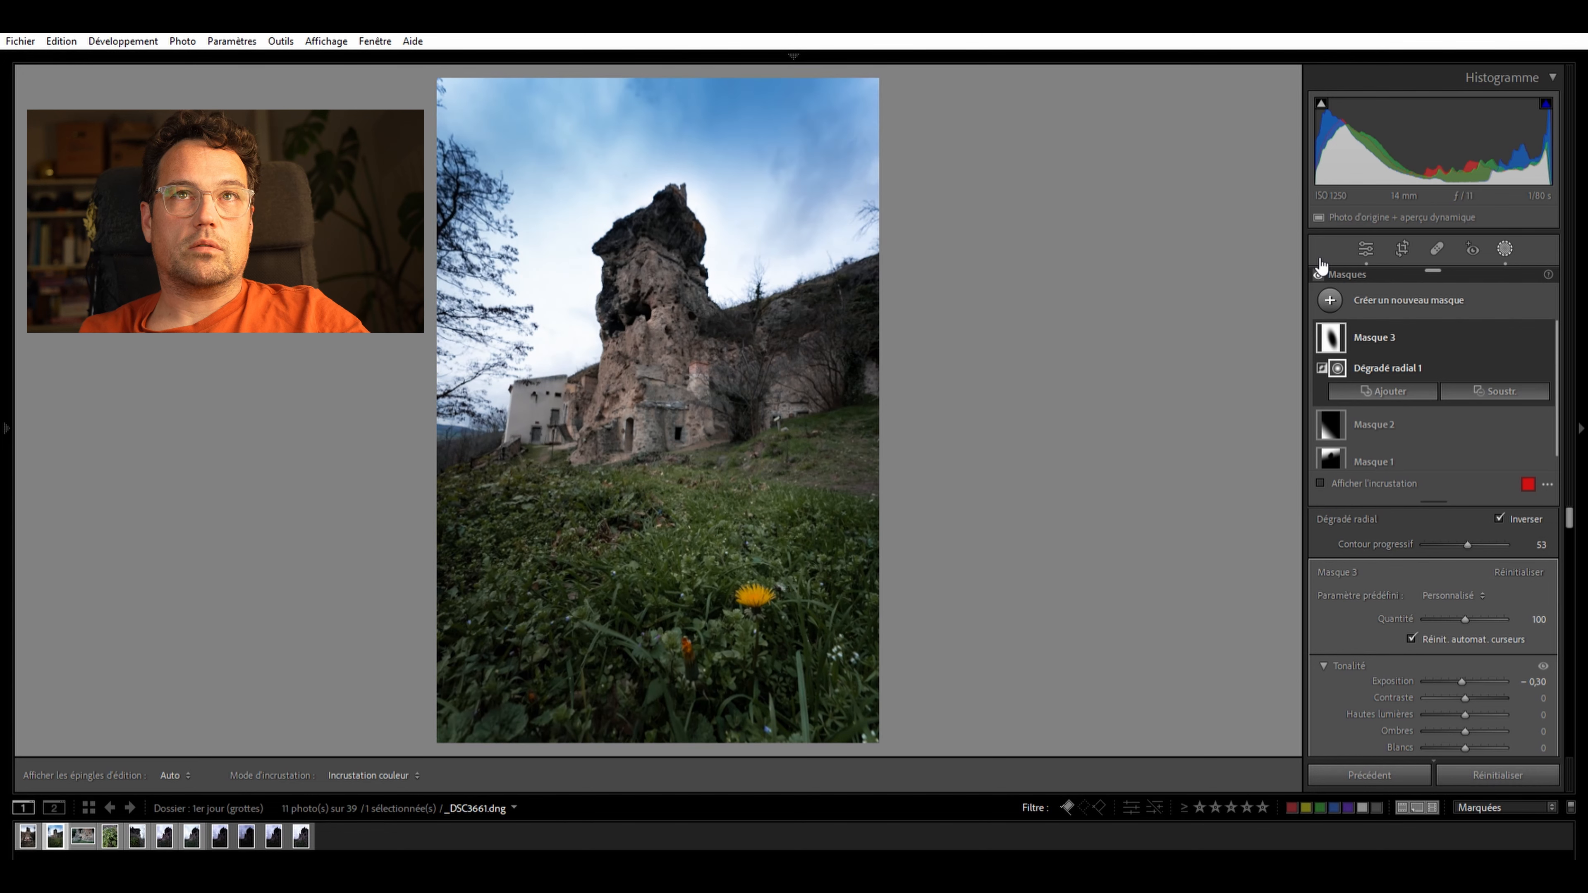
left_click(1320, 269)
left_click(1319, 269)
left_click(1319, 269)
left_click(1320, 268)
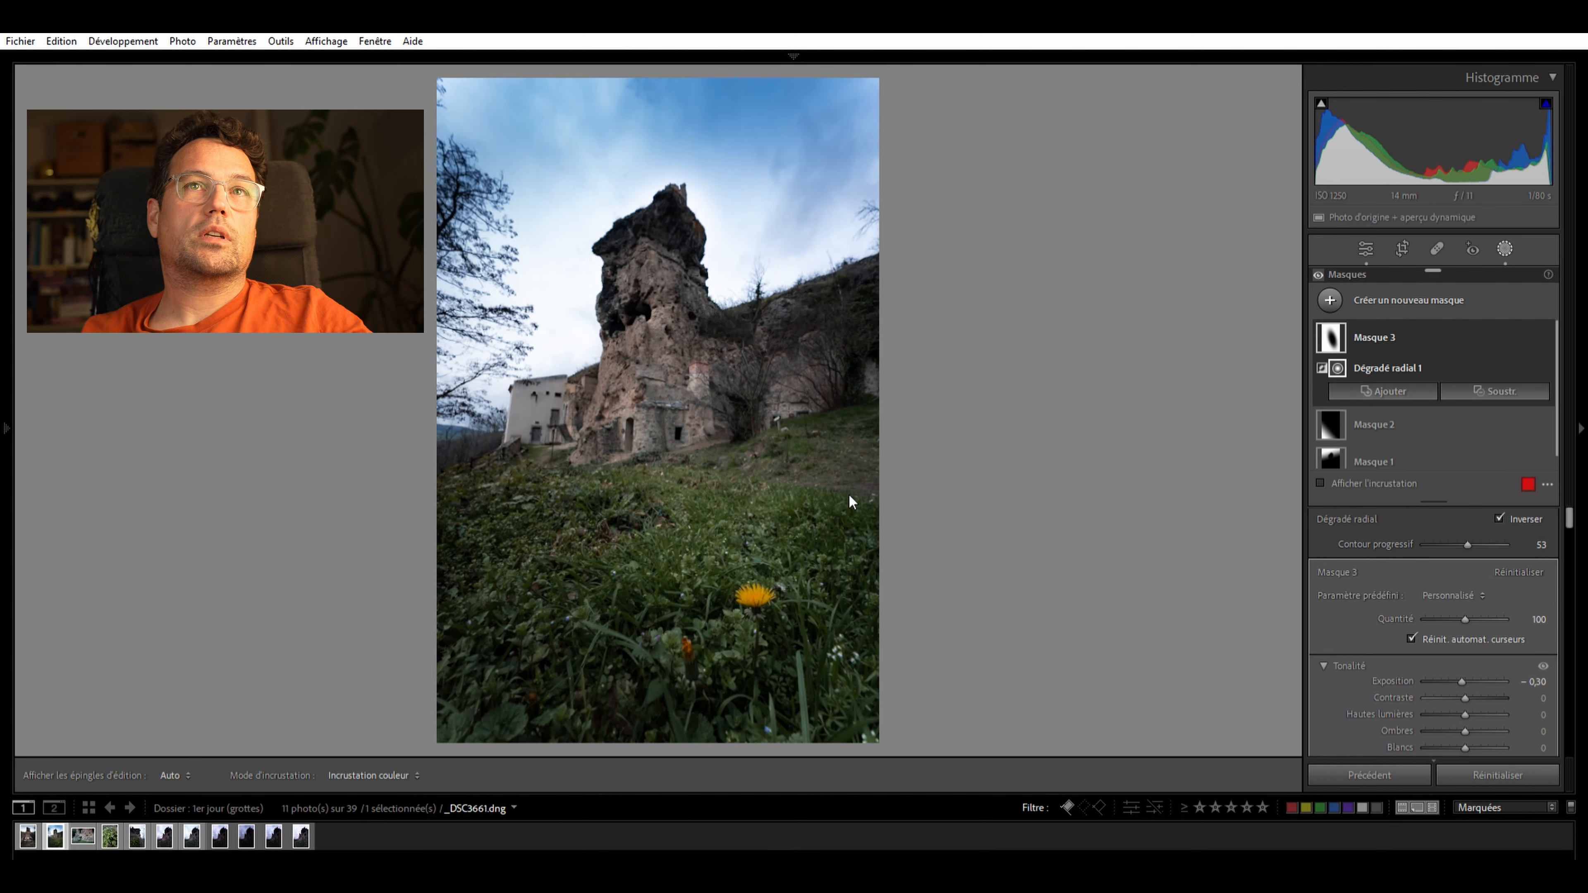
Leave masking and inspect the grass, slope and rock face up close for distracting details
left_click(1367, 242)
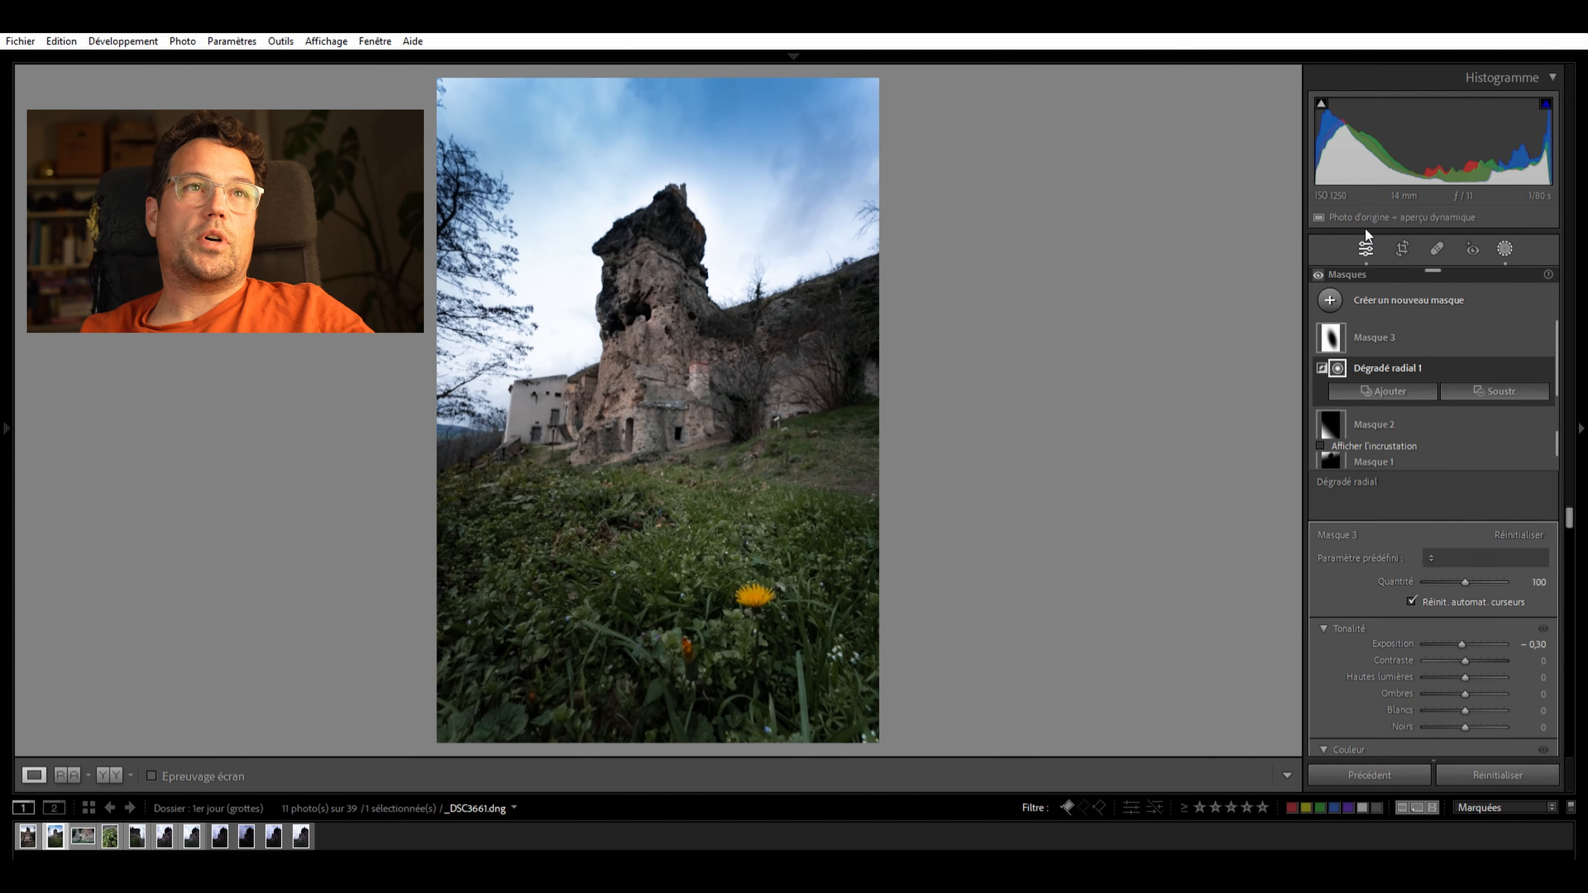
left_click(699, 546)
left_click(776, 446)
left_click(756, 404)
left_click(756, 391)
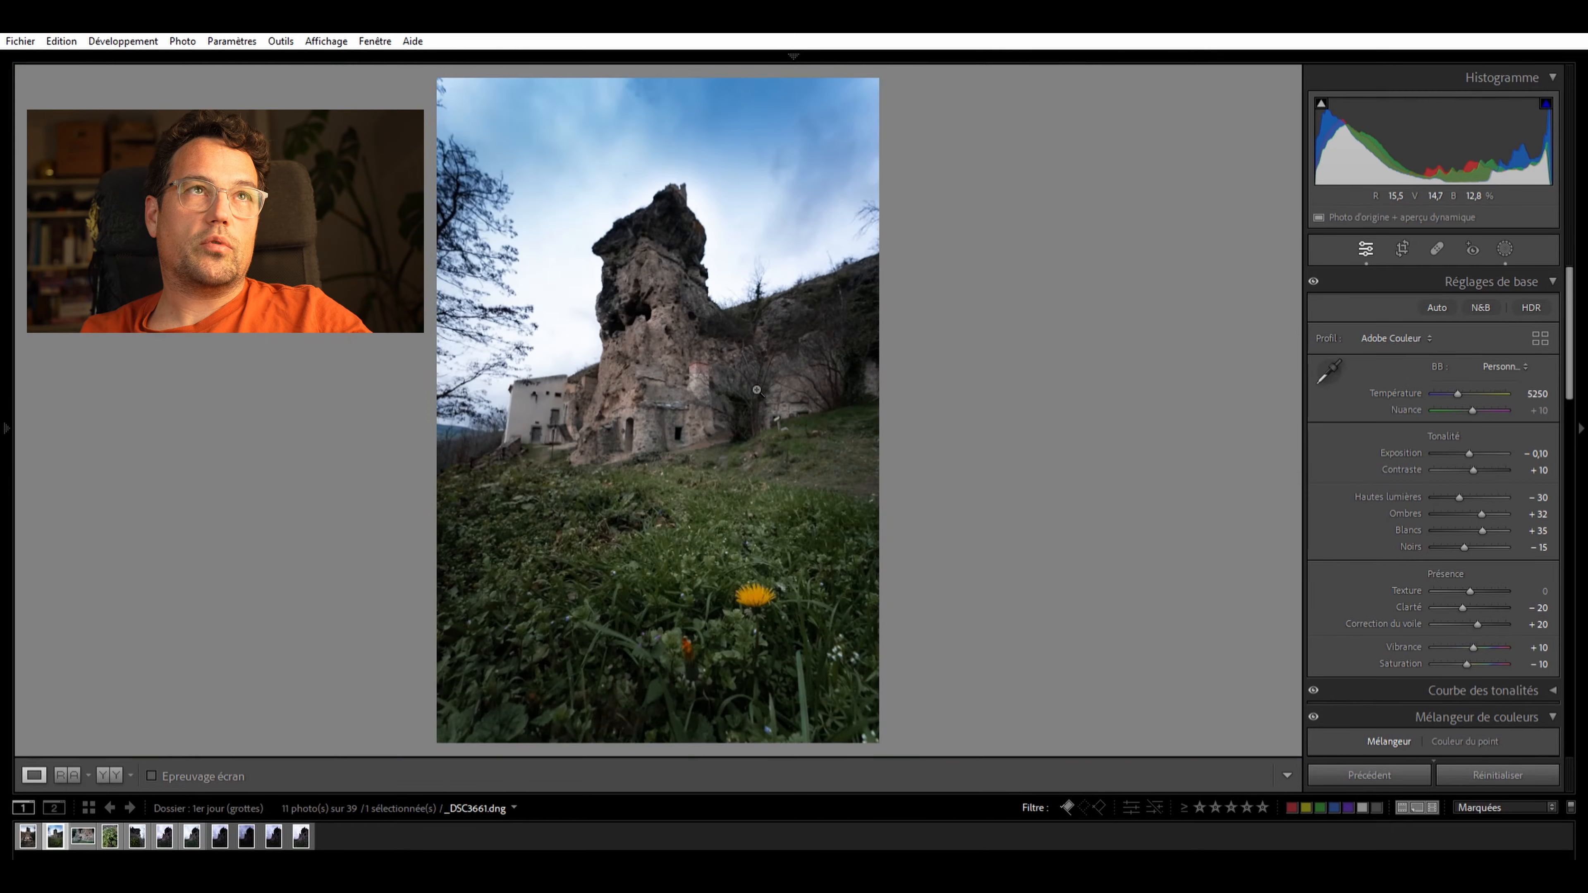
mouse_move(8, 400)
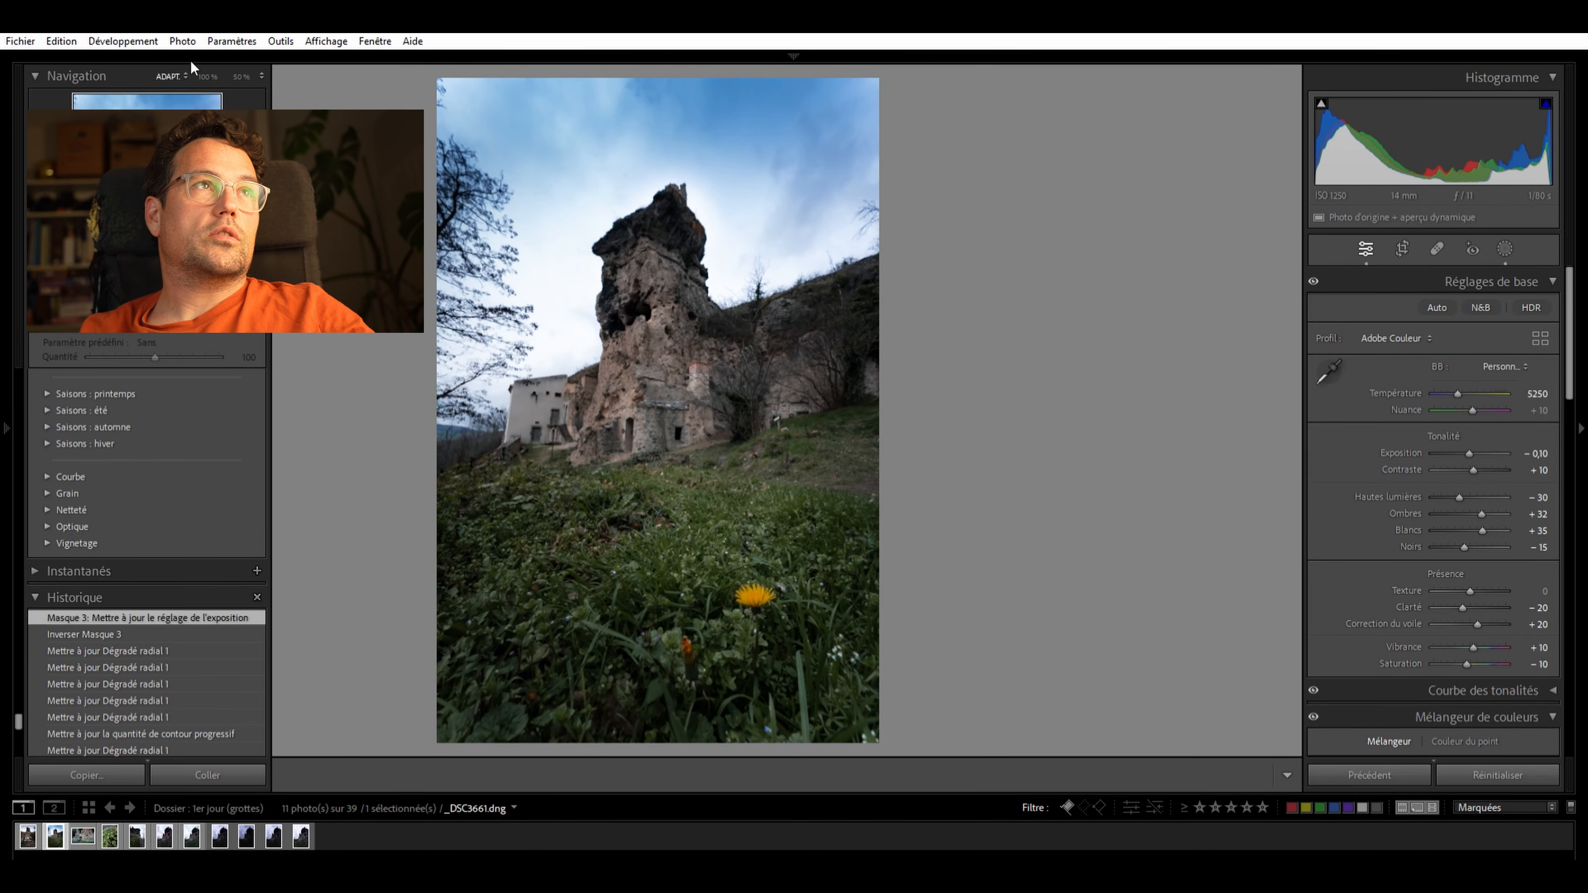
left_click(697, 498)
left_click(695, 507)
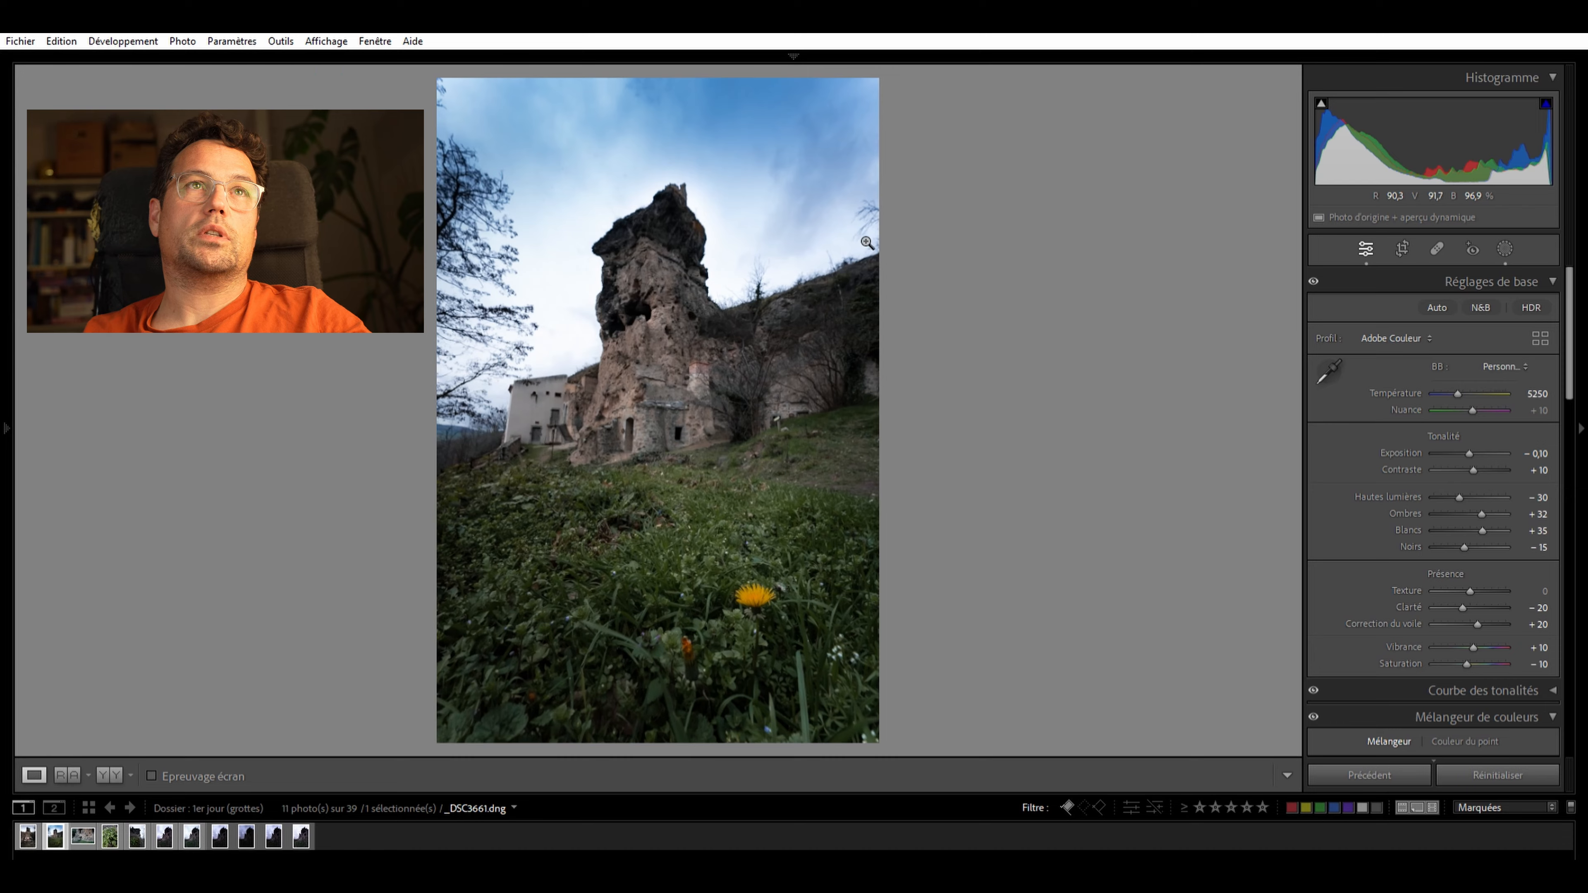
Heal away the bare branches at the sky's right edge with size 77 and feather 92, sampling clean sky
left_click(859, 217)
left_click(914, 198)
left_click(863, 222)
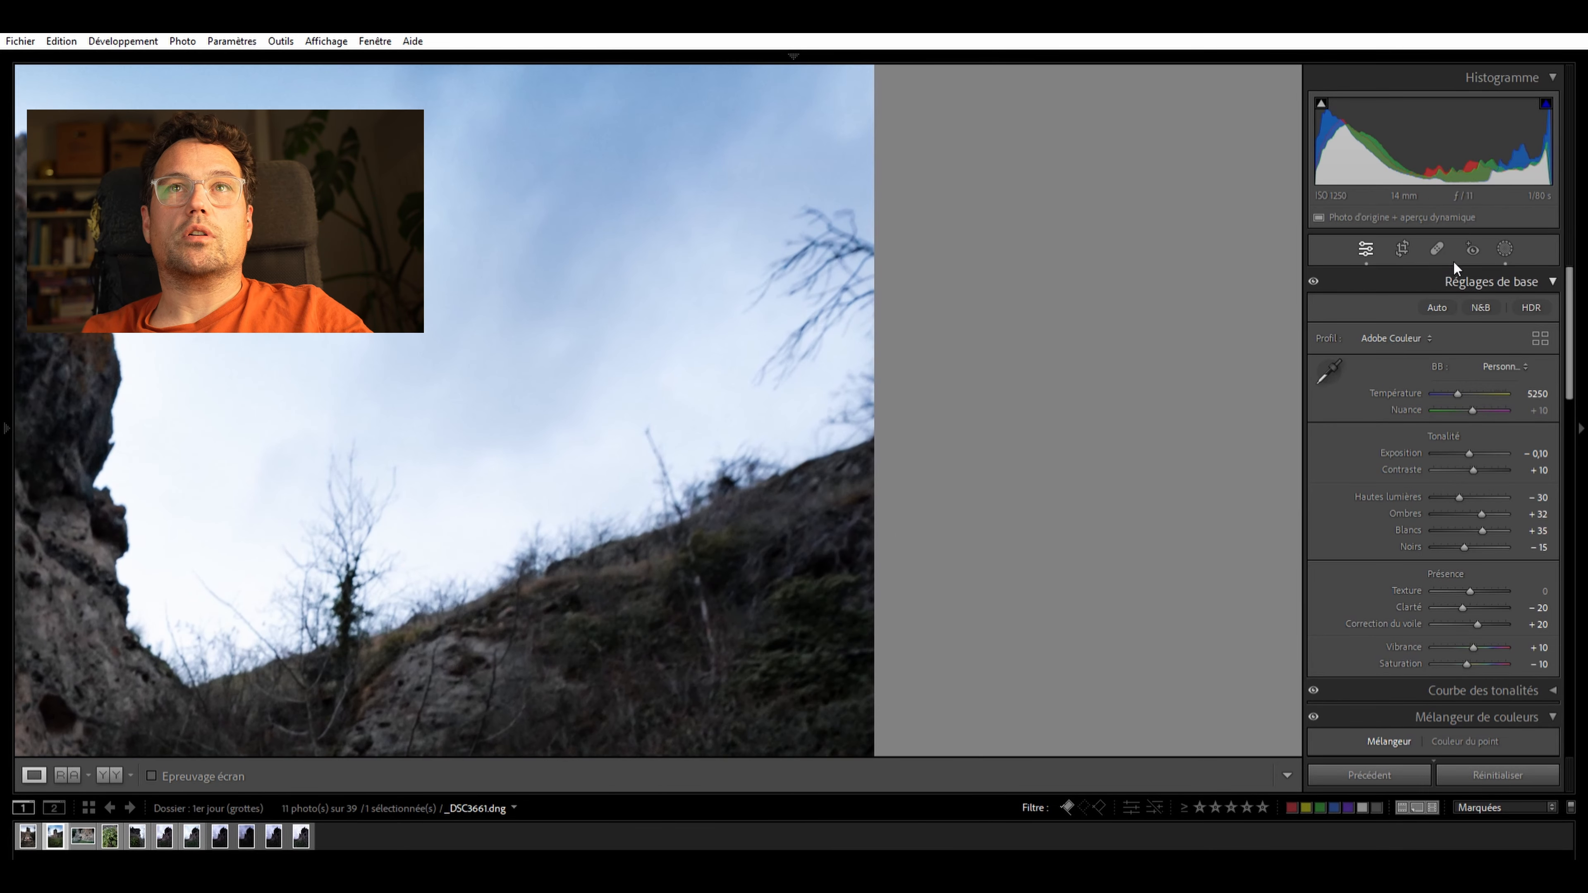
left_click(1437, 248)
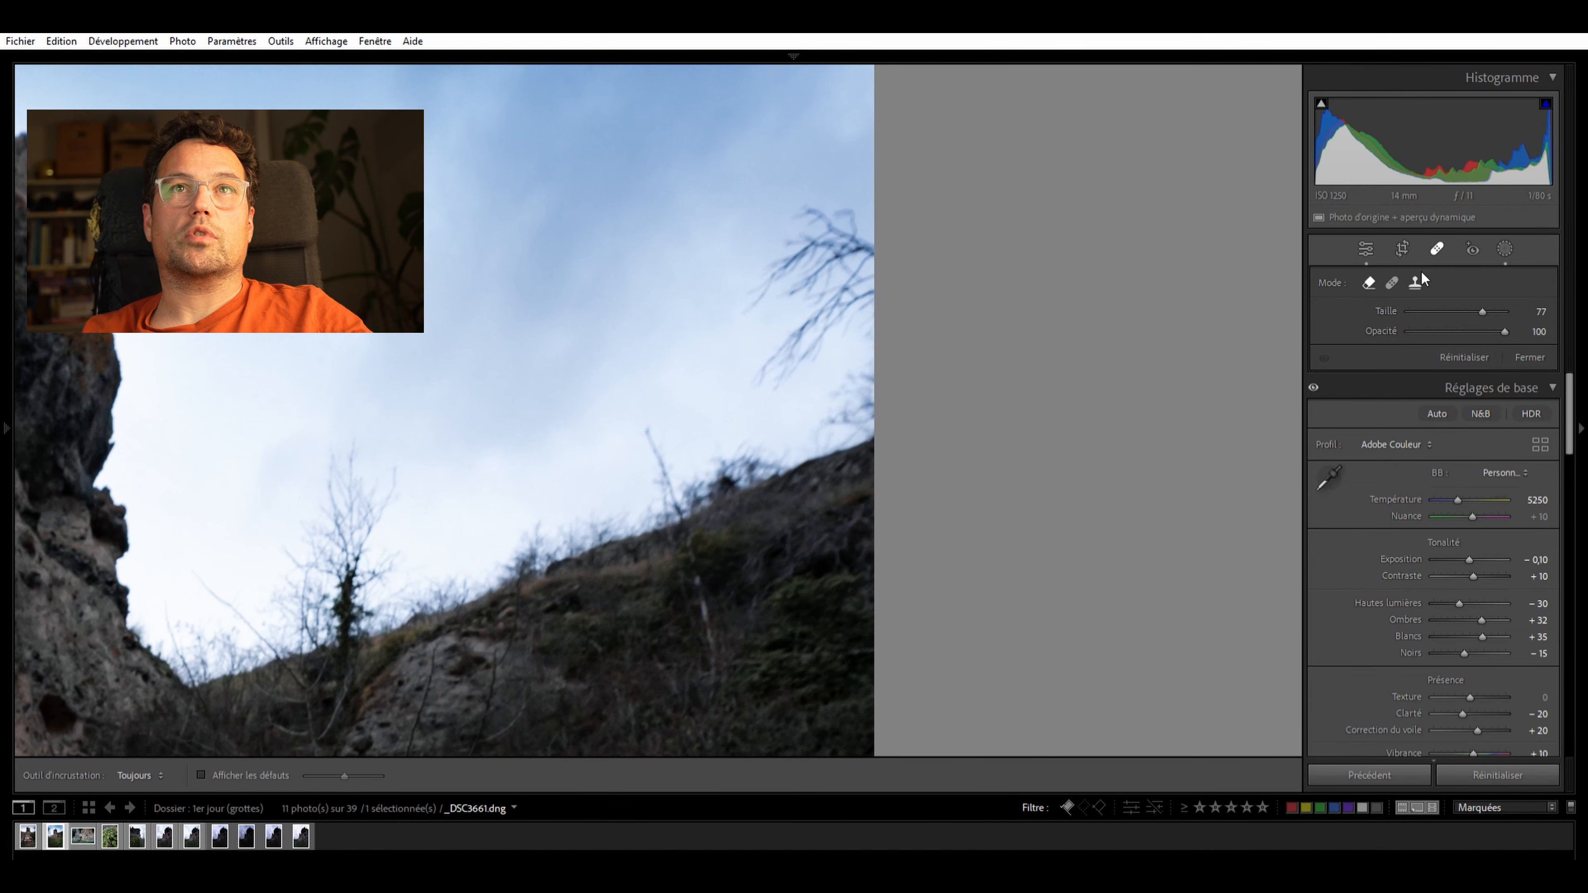
left_click(1392, 281)
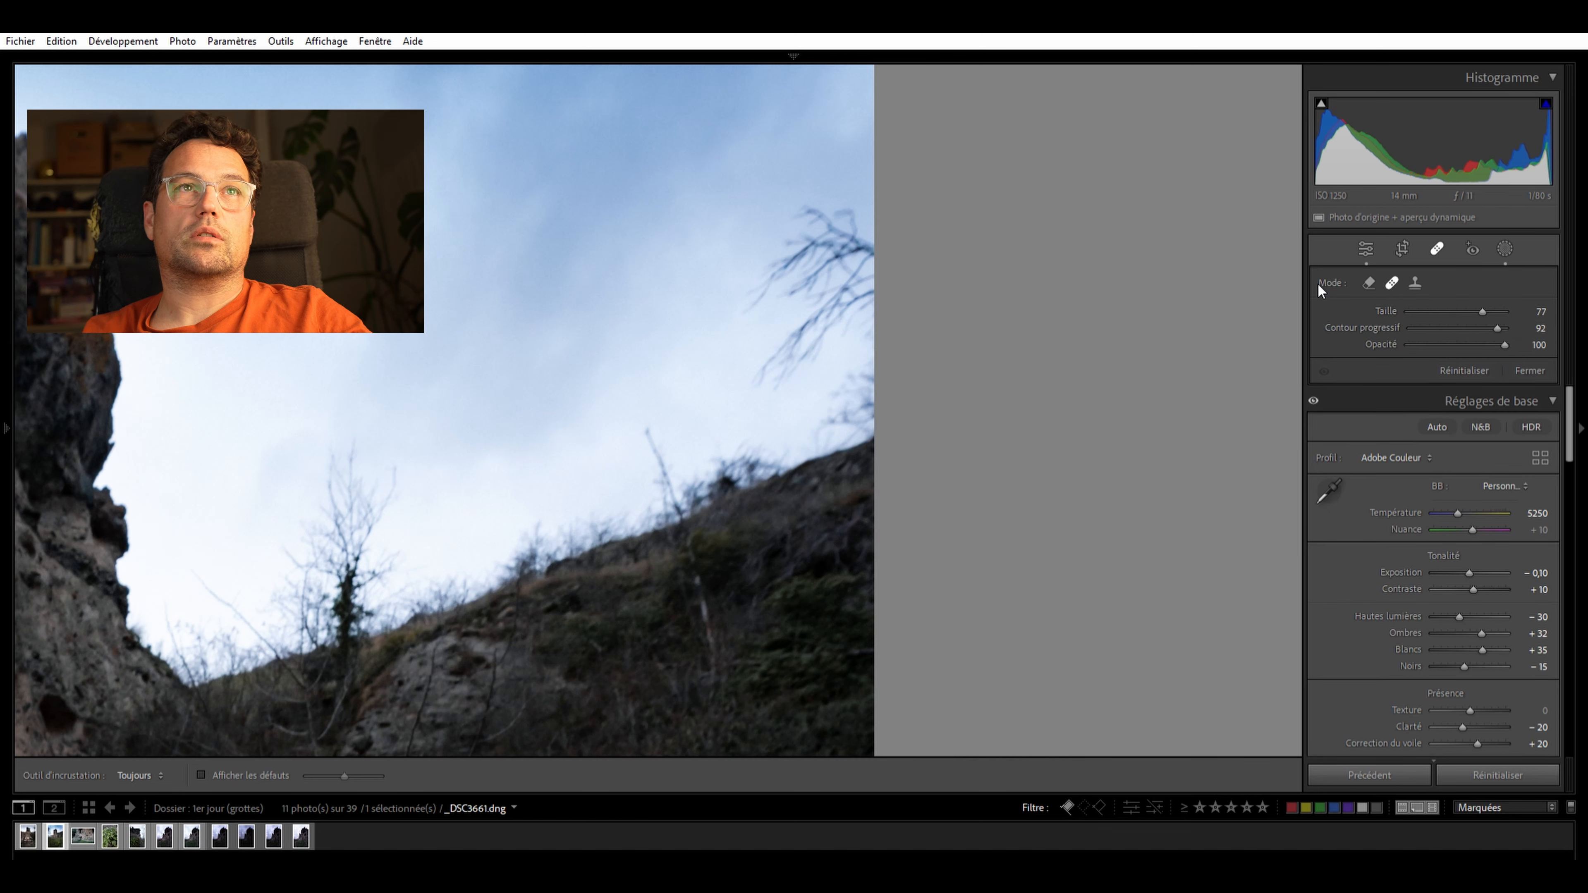
mouse_move(848, 224)
left_mouse_down()
mouse_move(789, 245)
mouse_move(847, 200)
mouse_move(856, 312)
mouse_move(781, 351)
mouse_move(881, 340)
left_mouse_up()
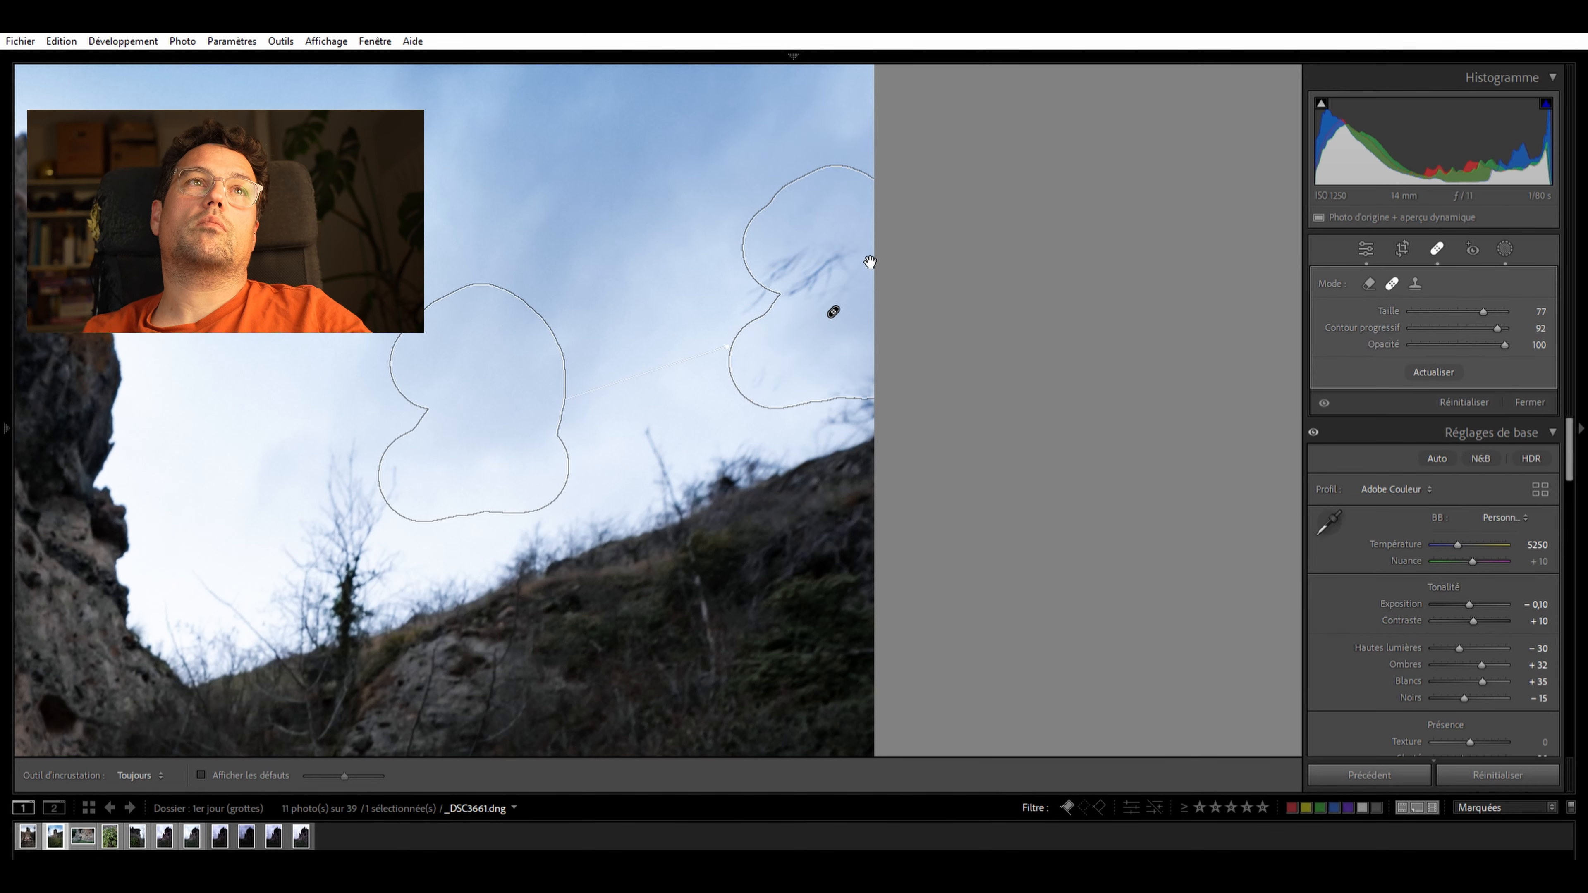
mouse_move(530, 347)
left_mouse_down()
mouse_move(557, 259)
mouse_move(538, 249)
mouse_move(532, 266)
left_mouse_up()
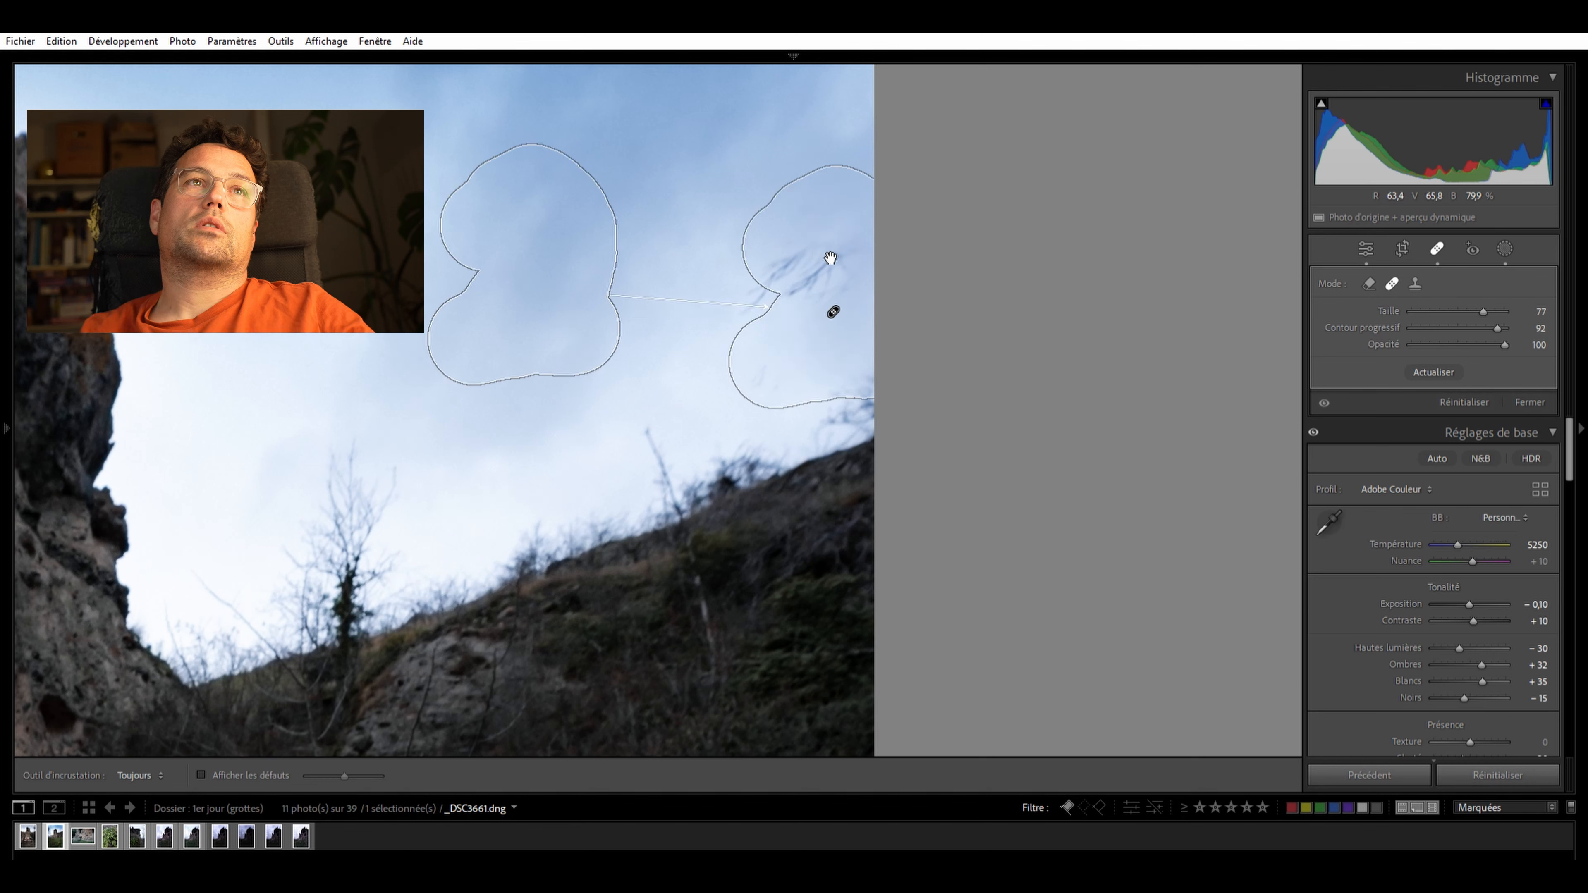
mouse_move(758, 246)
left_mouse_down()
mouse_move(801, 269)
mouse_move(837, 249)
left_mouse_up()
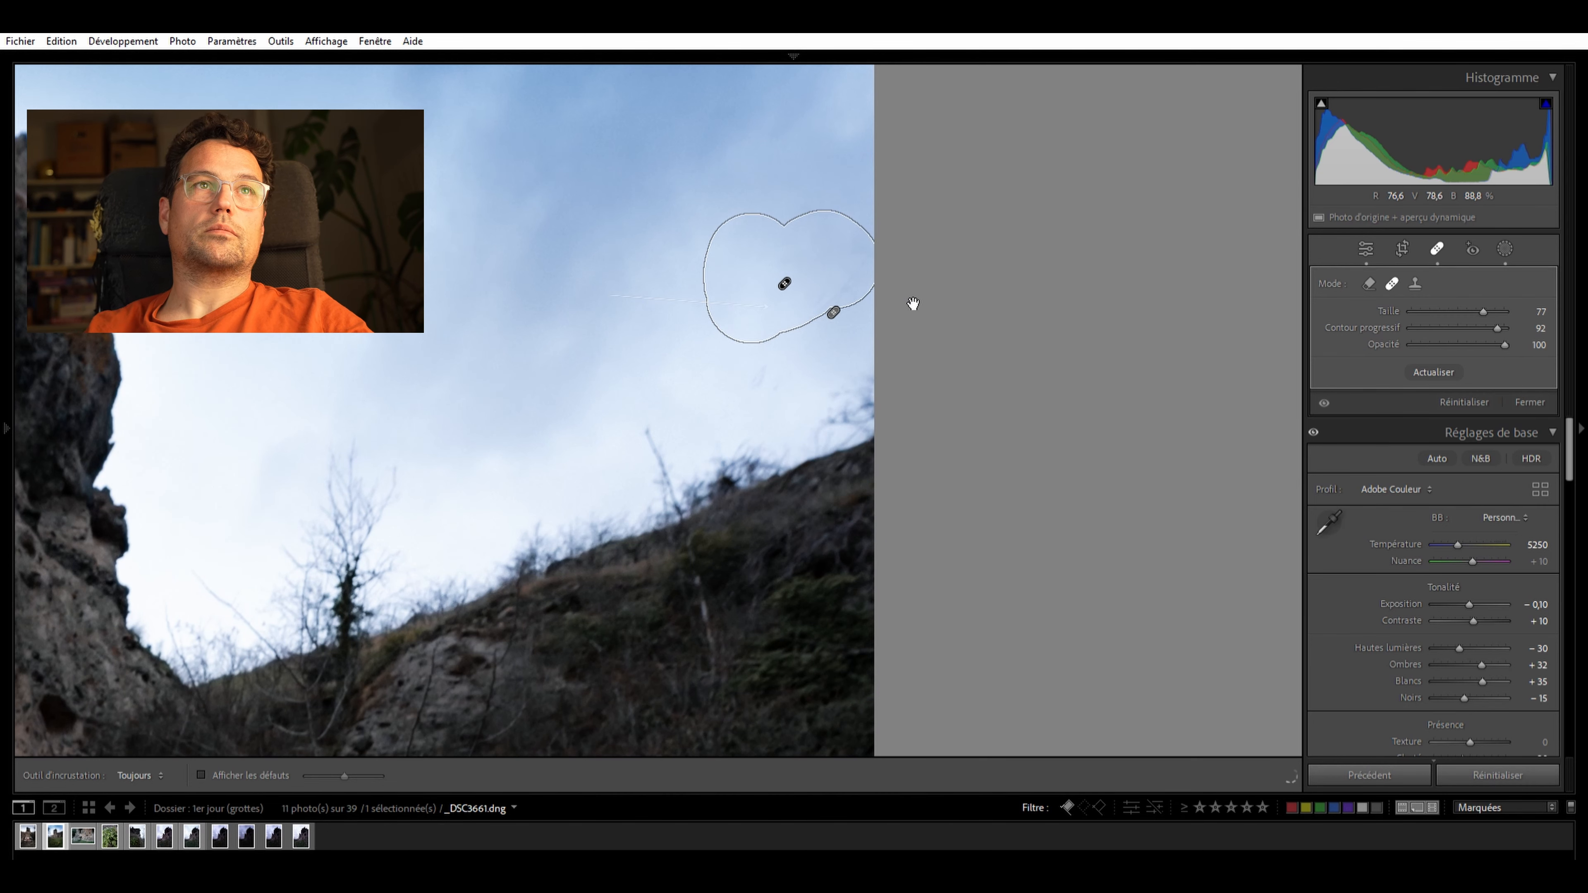
left_click(1367, 232)
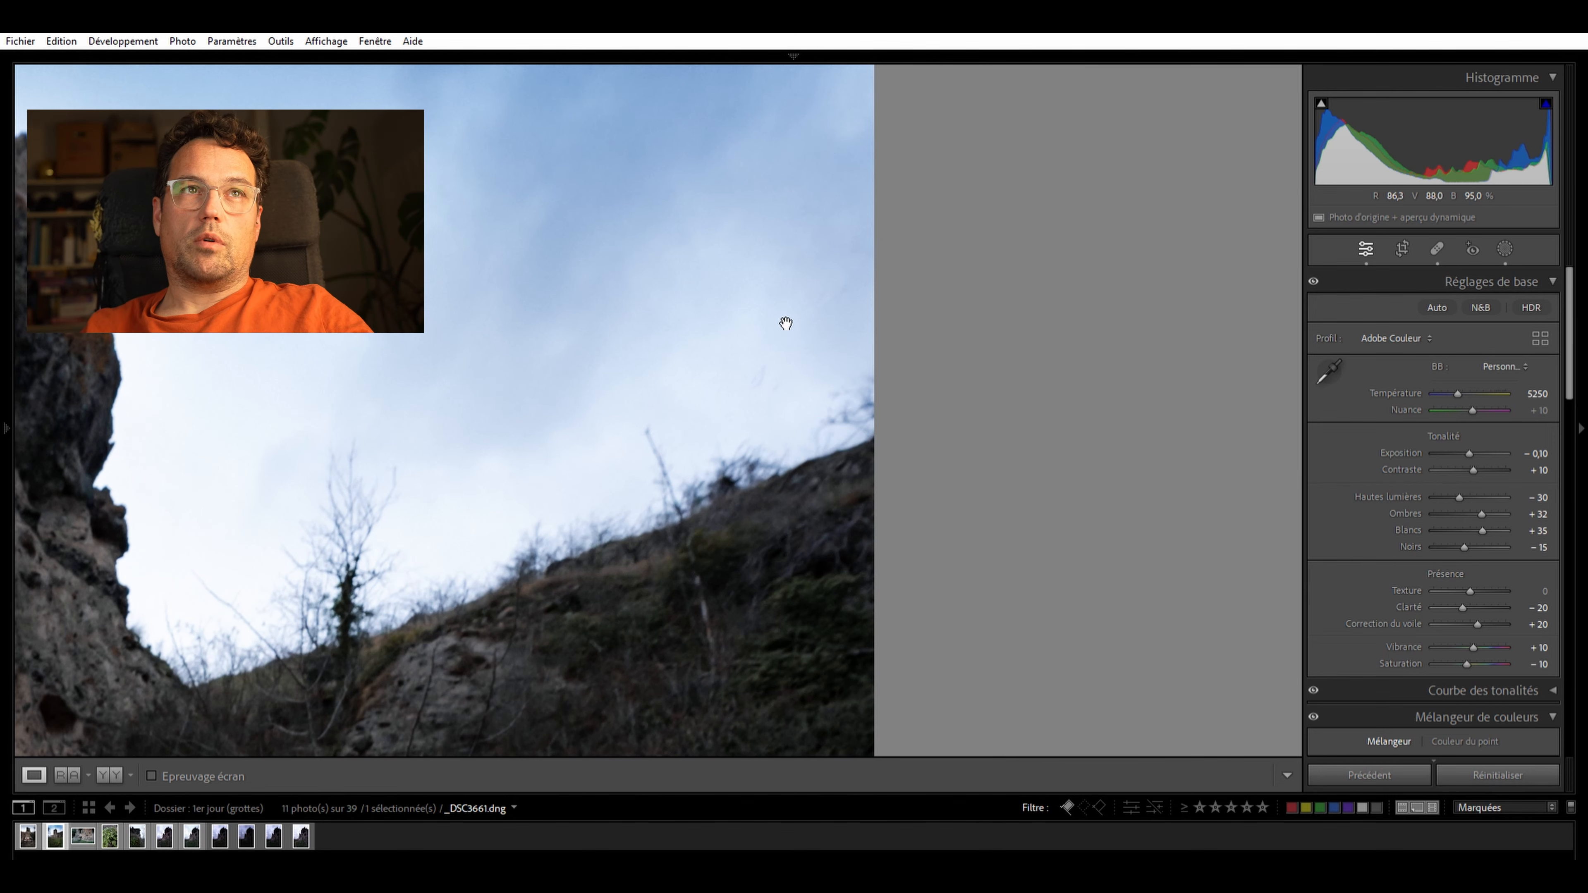
left_click(778, 303)
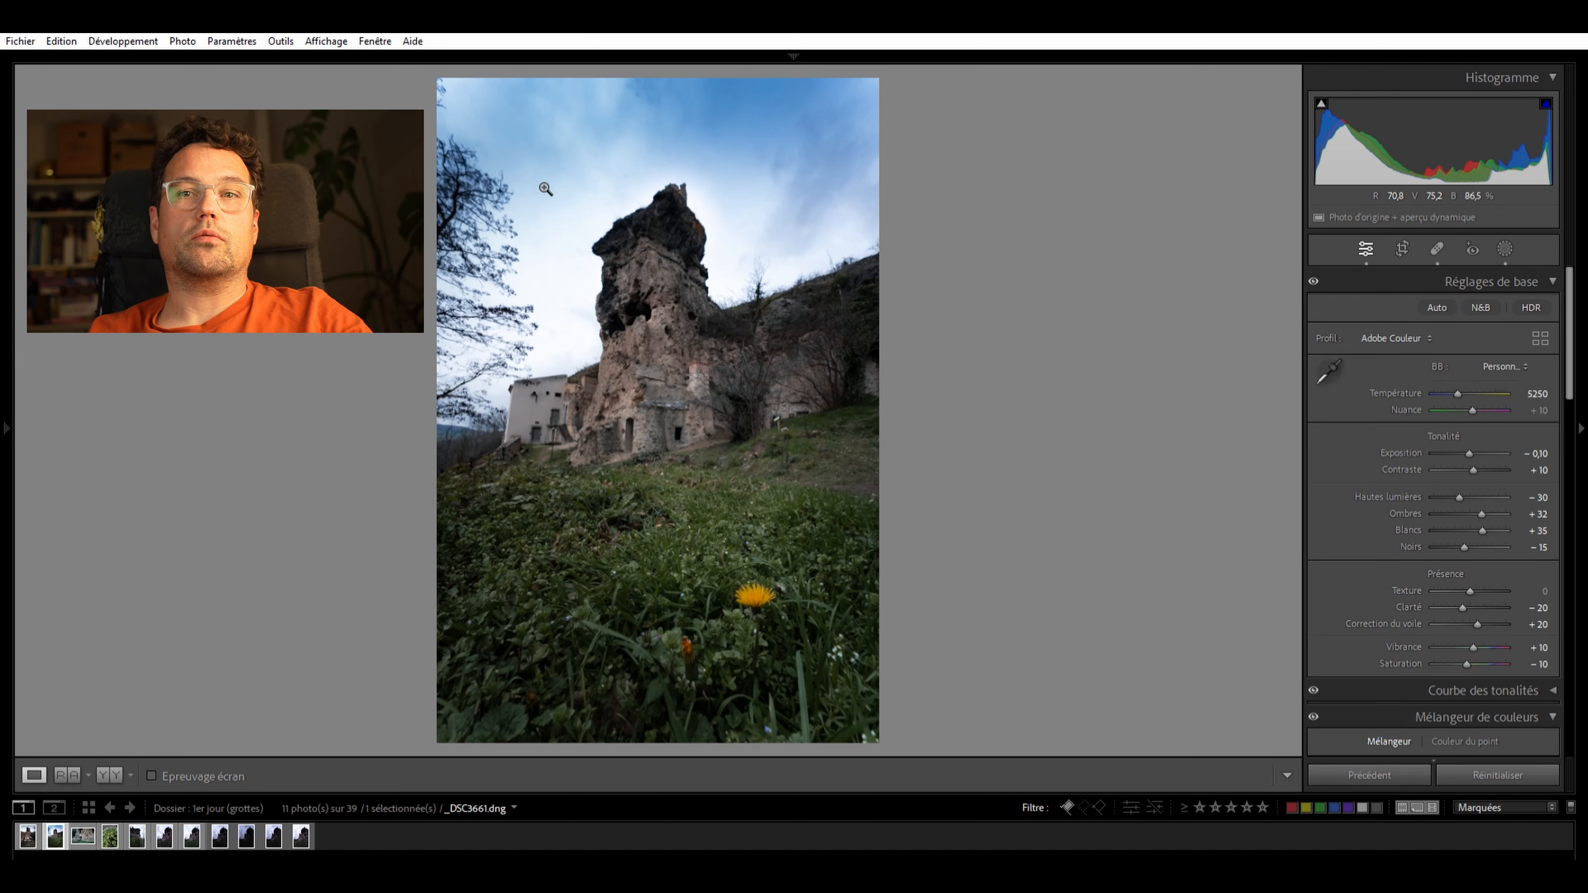
Heal away the wilted orange flower in the grass with size 78, sampling grass to its upper left, and check the result
left_click_drag(702, 640, 765, 349)
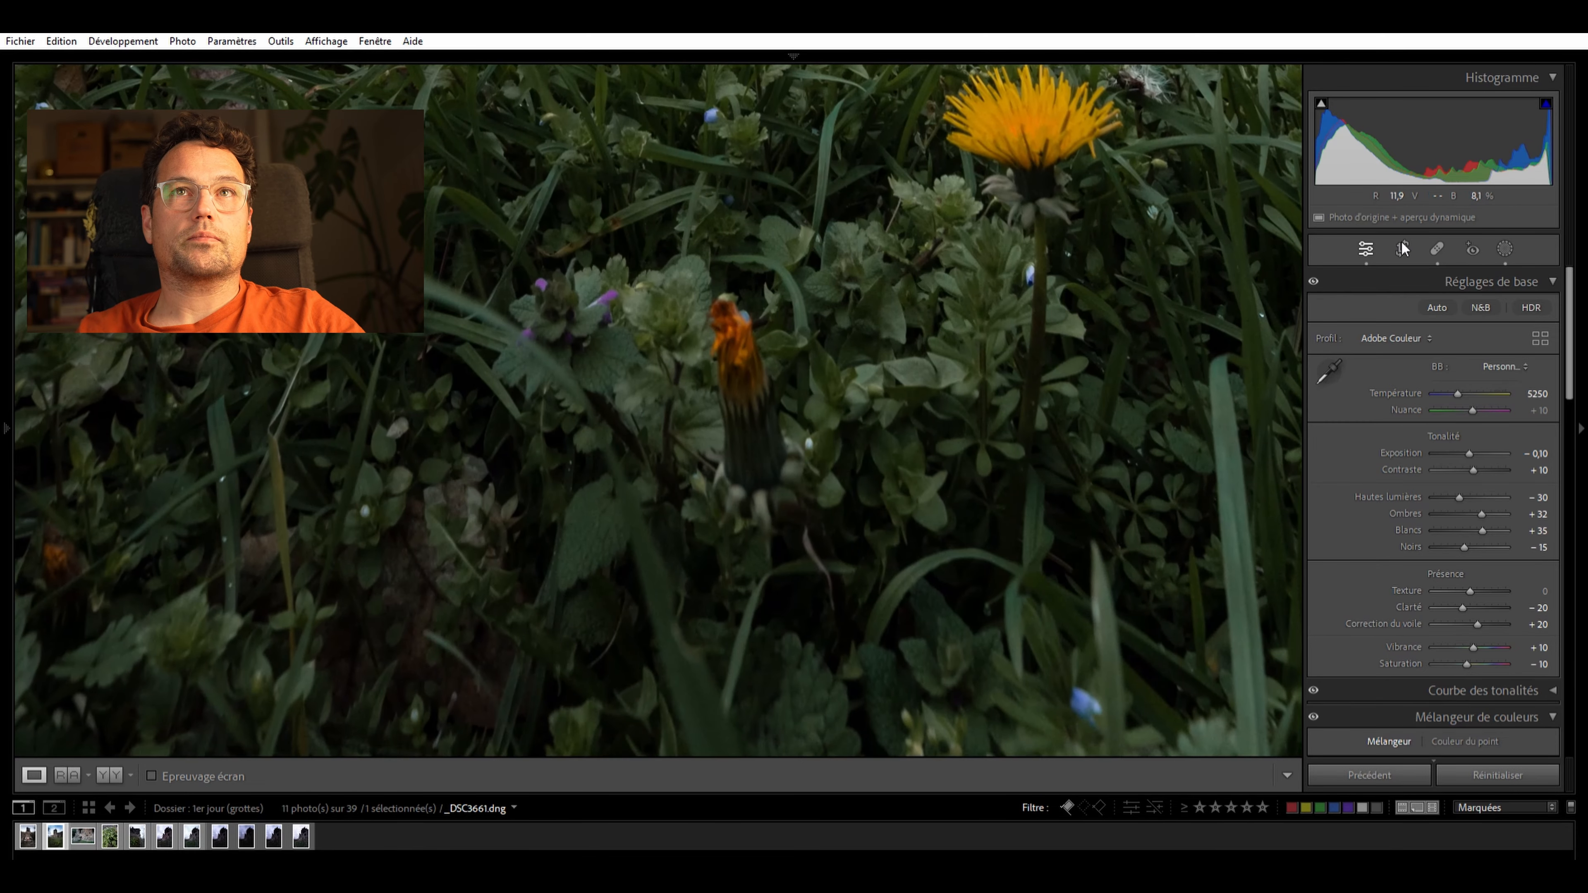
left_click(888, 420)
left_click(1436, 244)
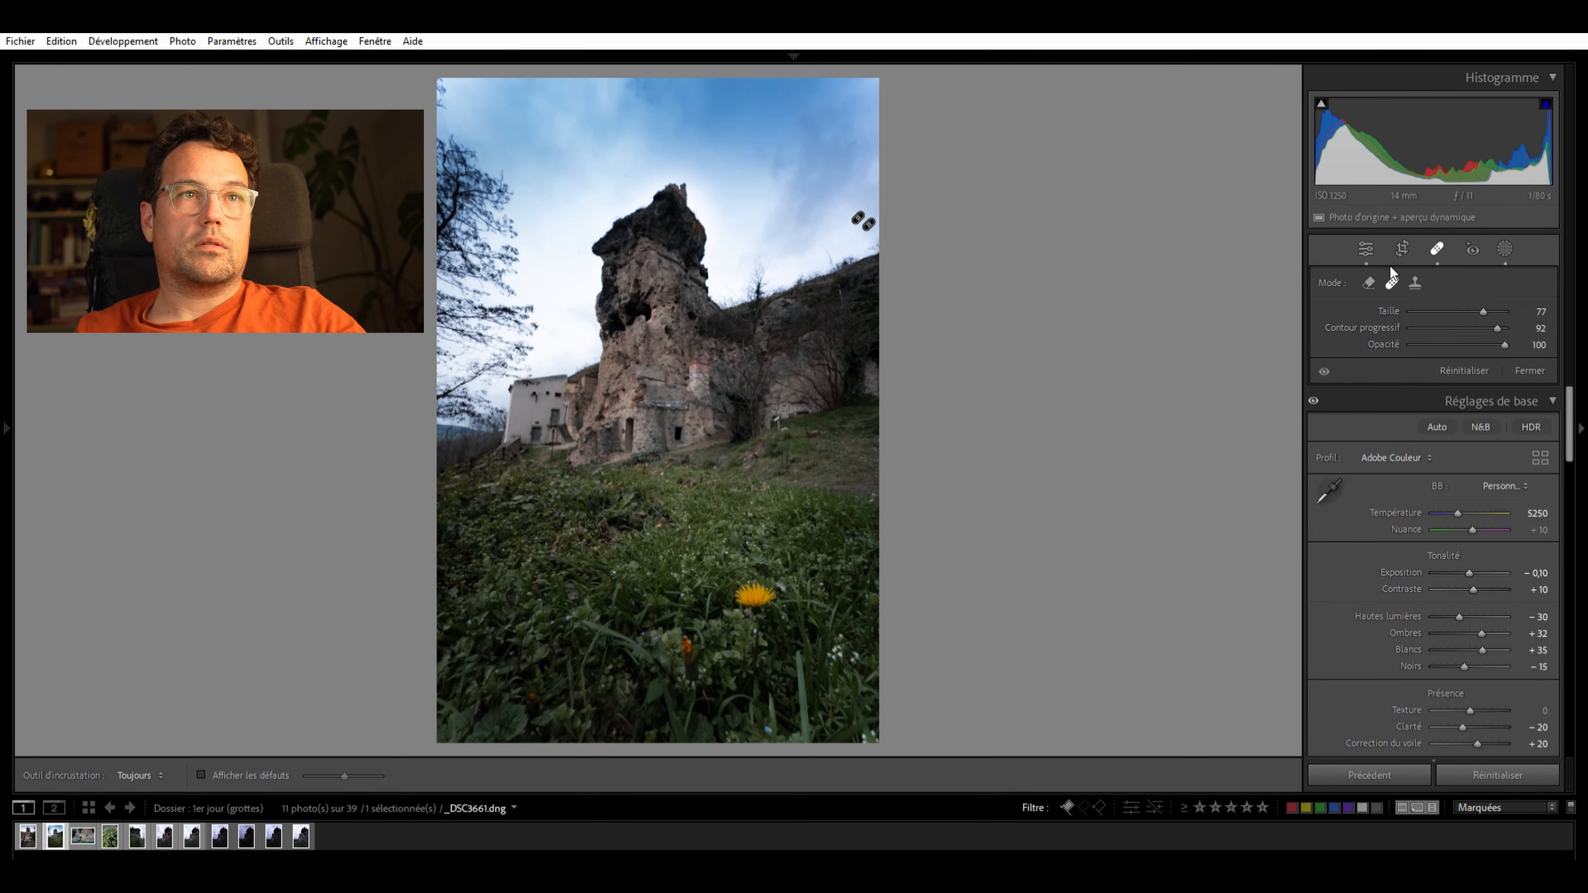
scroll(697, 641, "up", 1)
left_click_drag(687, 645, 700, 677)
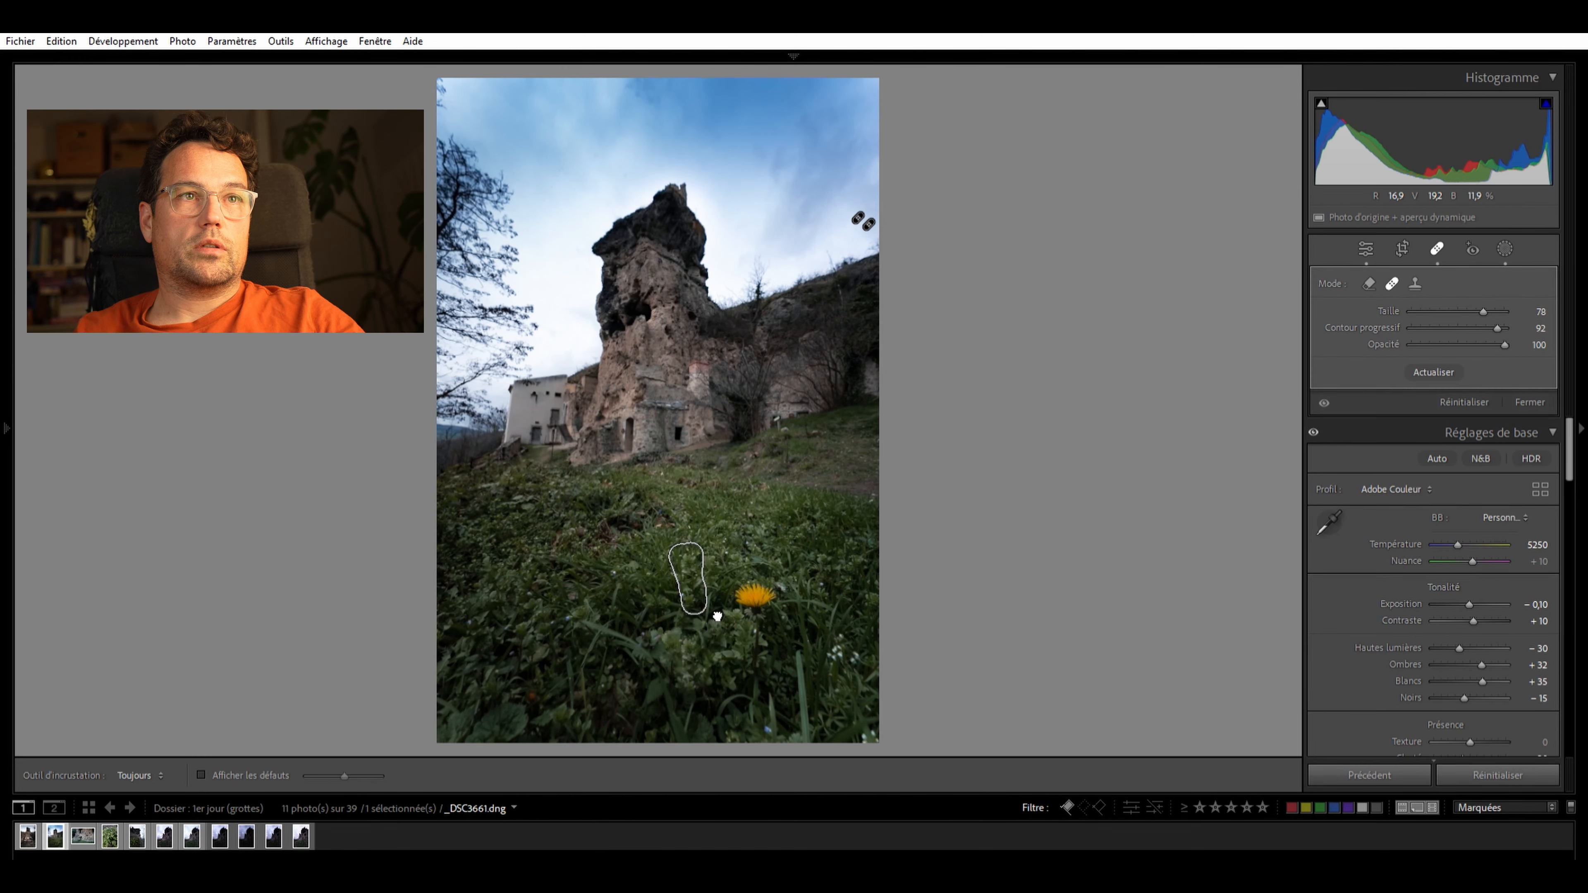
mouse_move(722, 628)
left_mouse_down()
mouse_move(739, 653)
mouse_move(618, 616)
left_mouse_up()
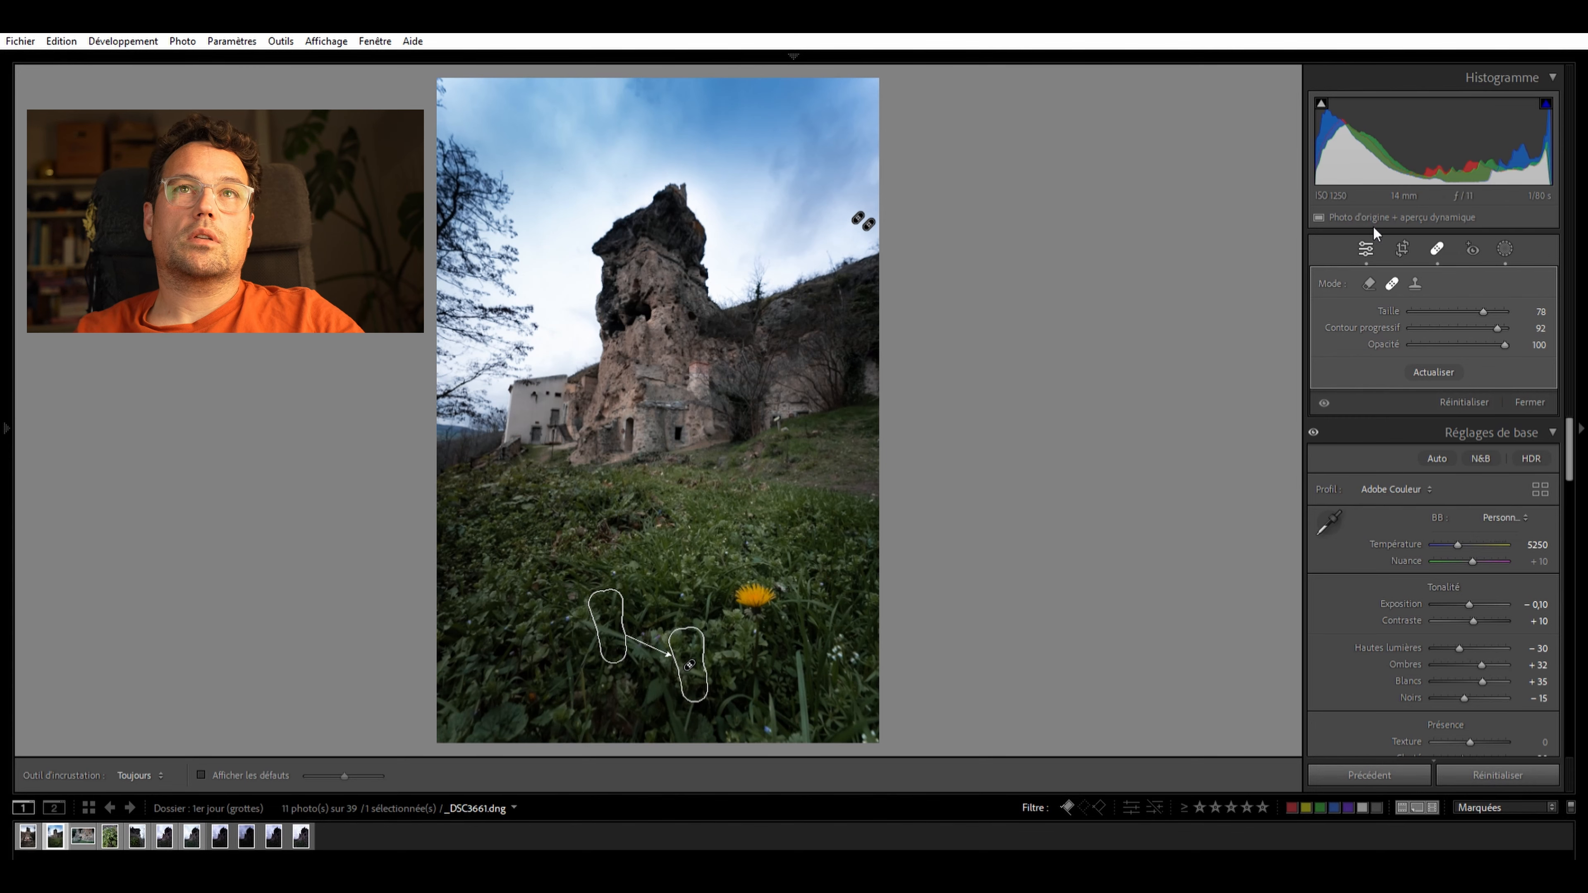
left_click(1366, 249)
left_click(635, 643)
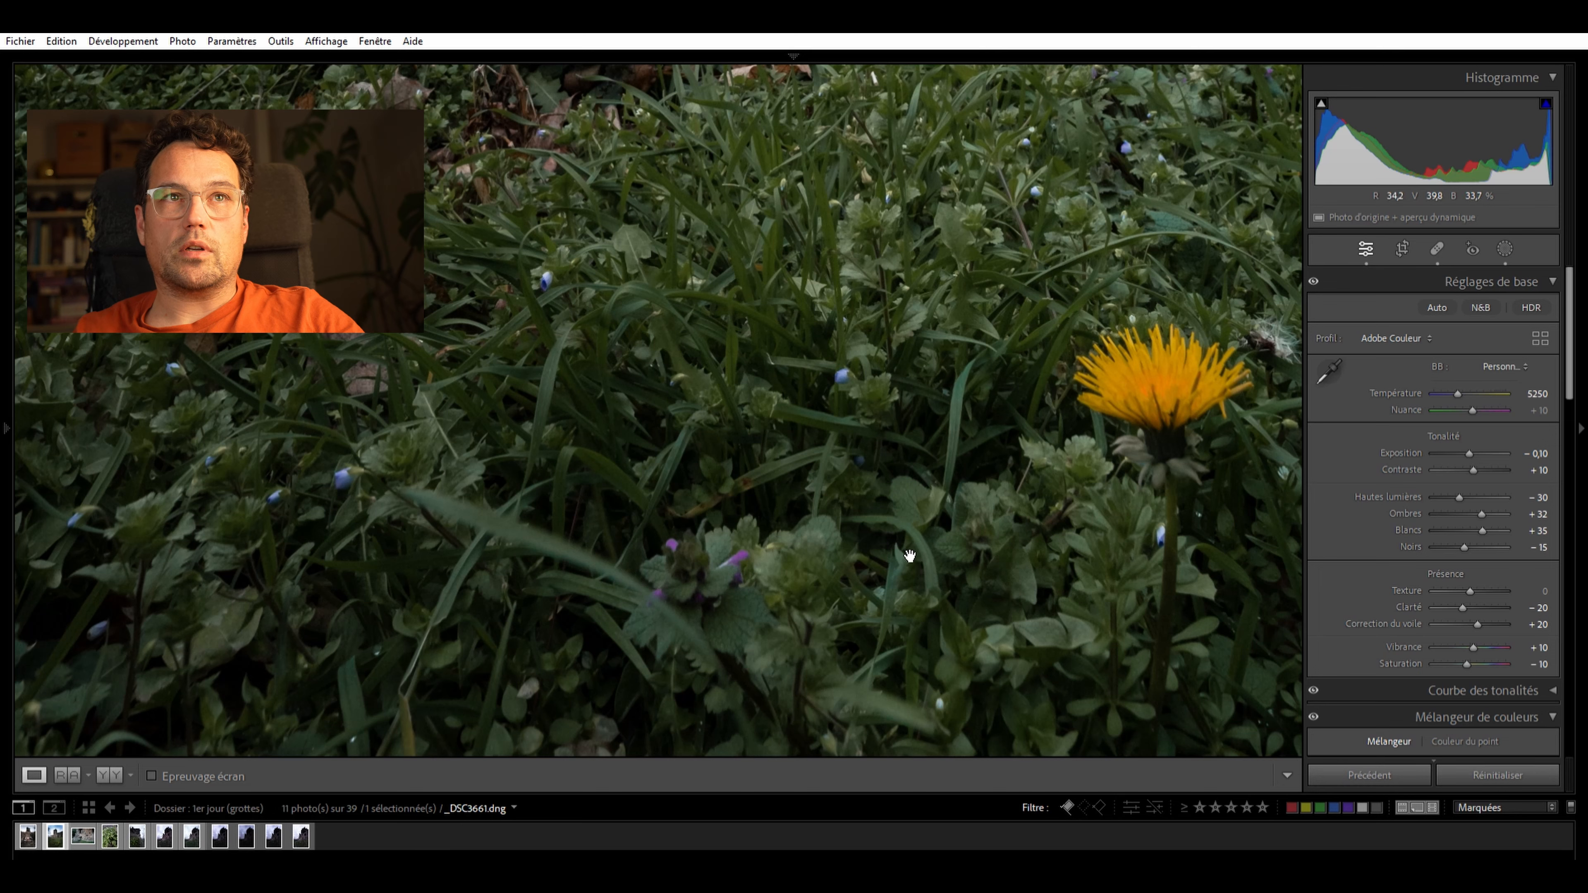
left_click(904, 554)
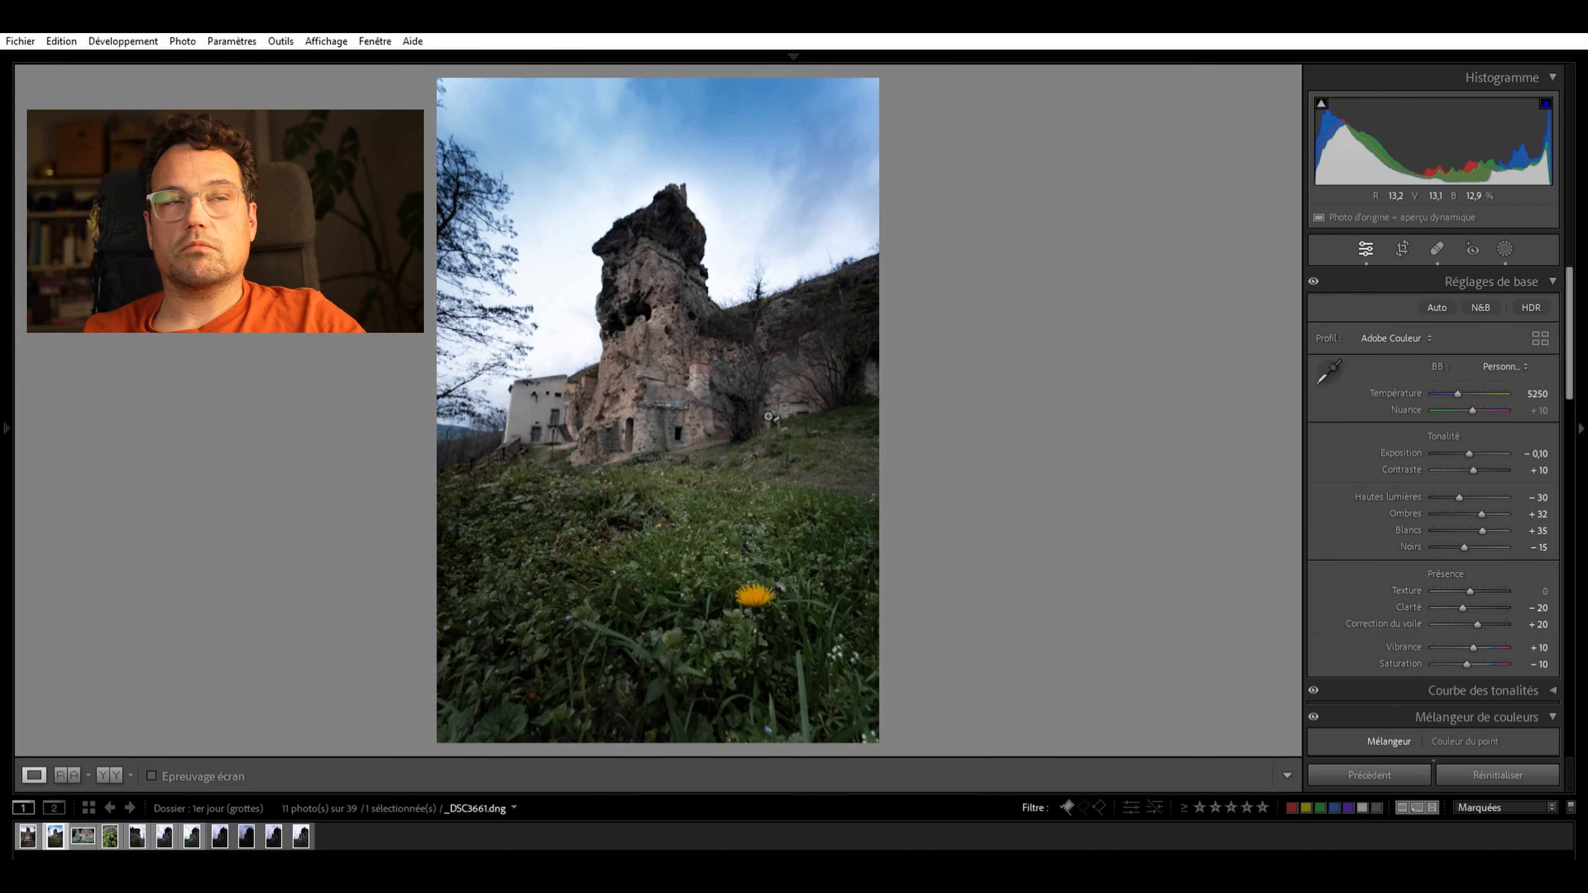
Remove the small signpost and the stone beside it on the grassy slope with Content-Aware Remove at size 77
left_click(784, 410)
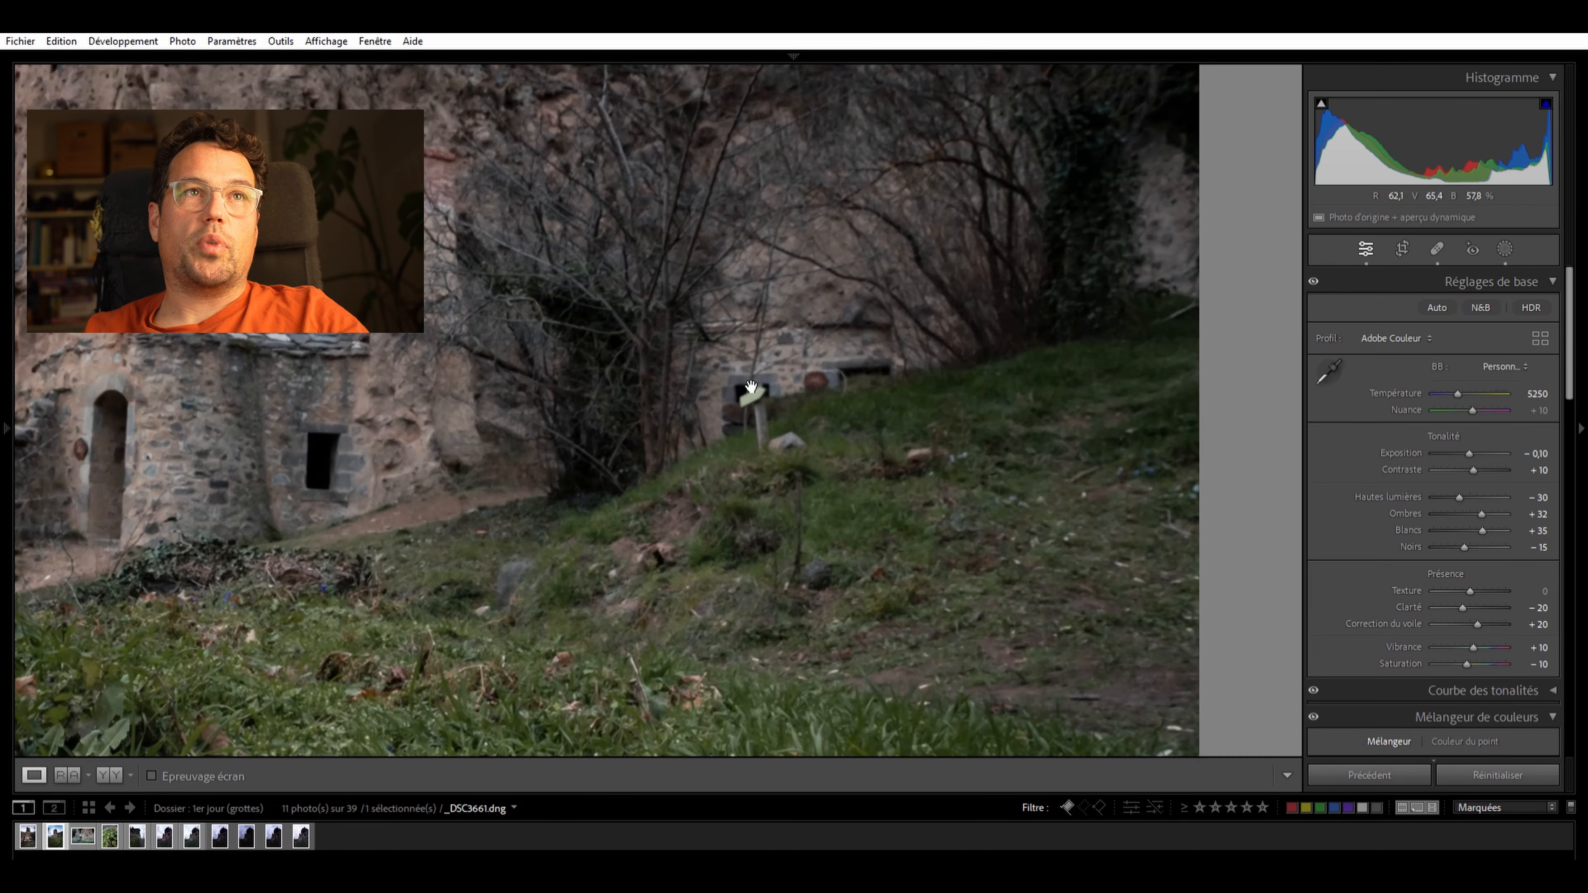
left_click(1437, 249)
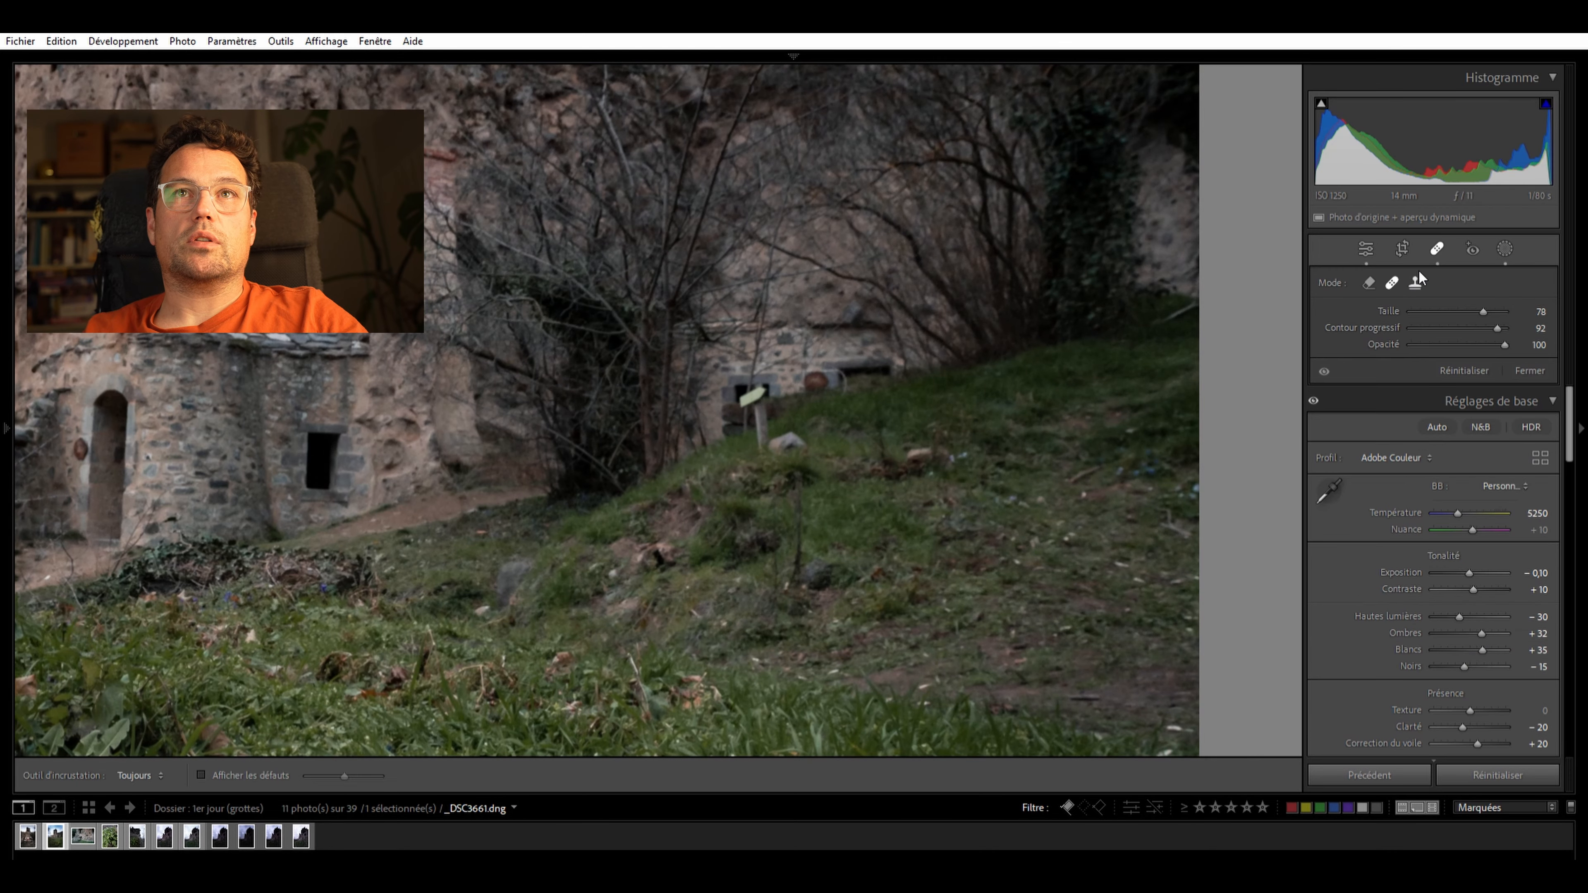
left_click(1368, 282)
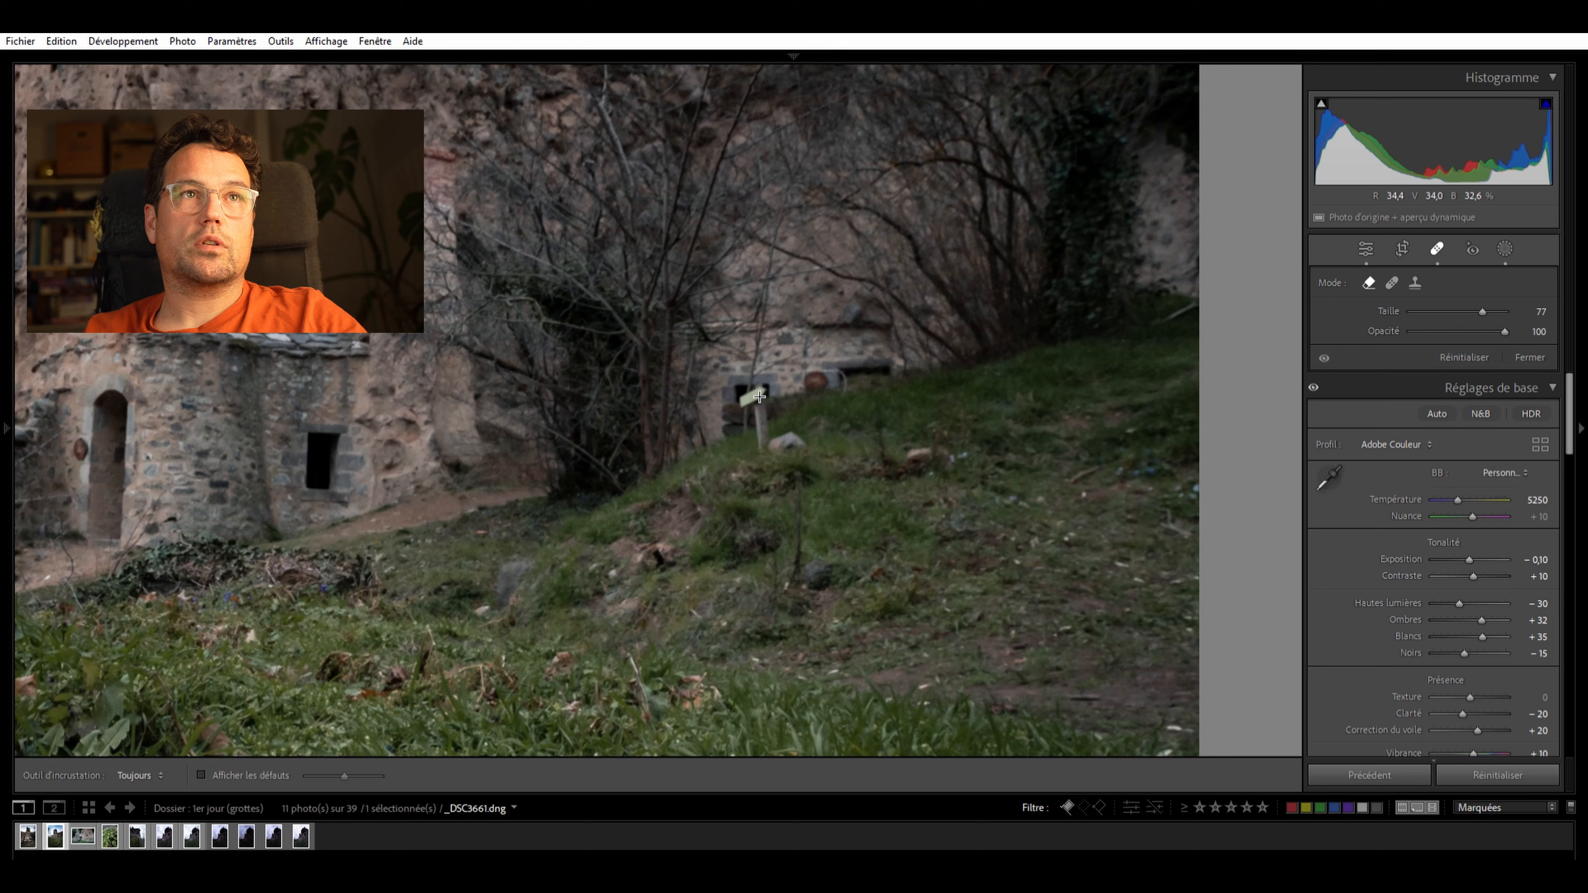
mouse_move(768, 425)
left_mouse_down()
mouse_move(754, 404)
mouse_move(776, 456)
mouse_move(768, 399)
left_mouse_up()
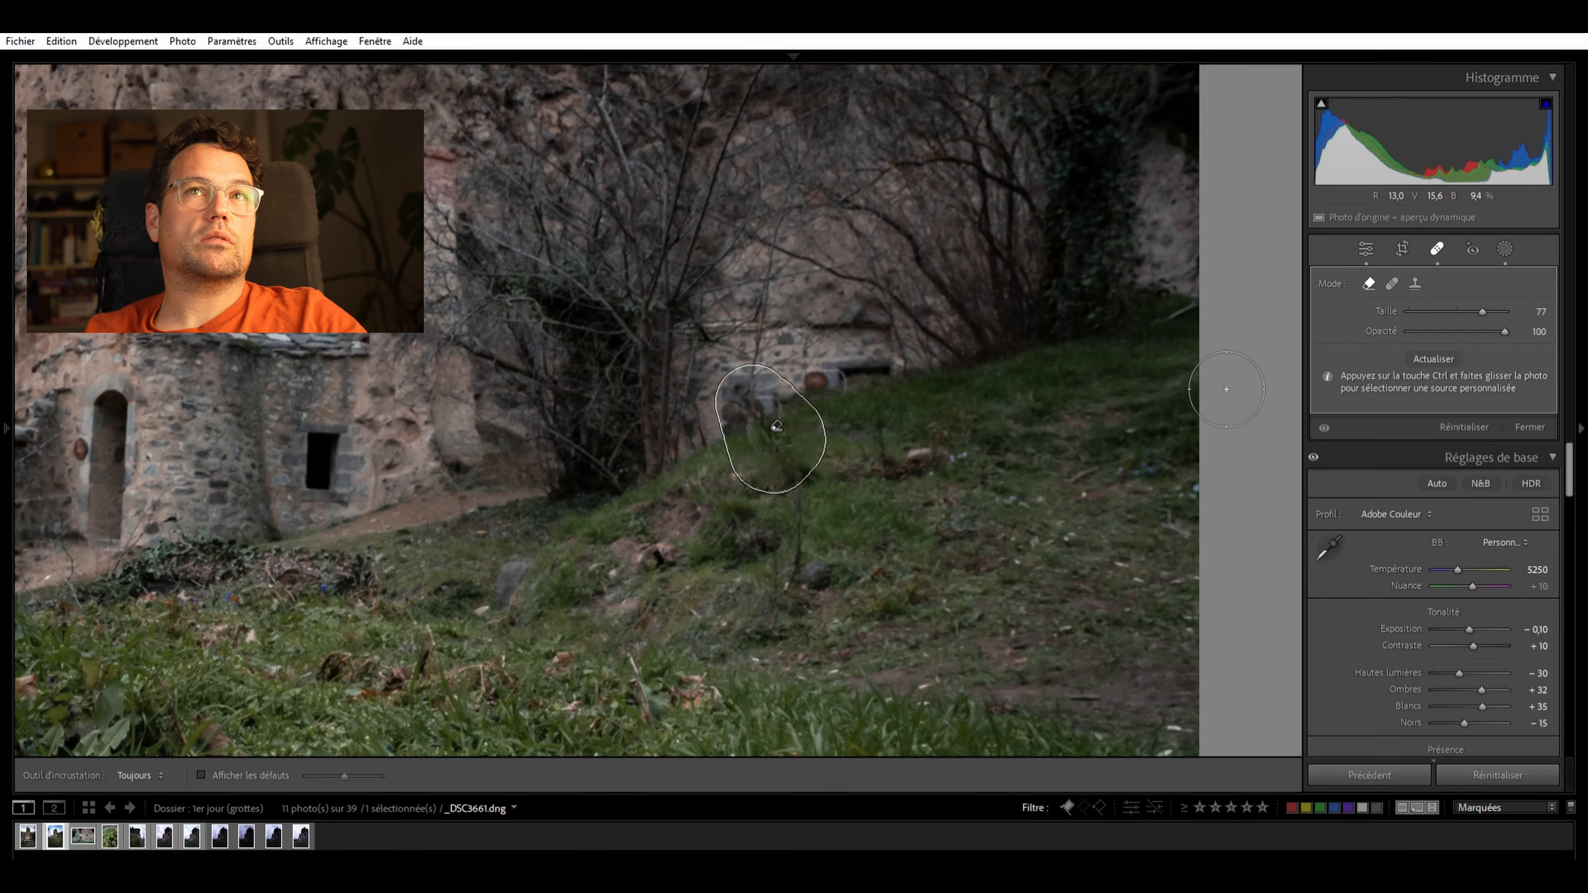
key("q")
left_click(971, 404)
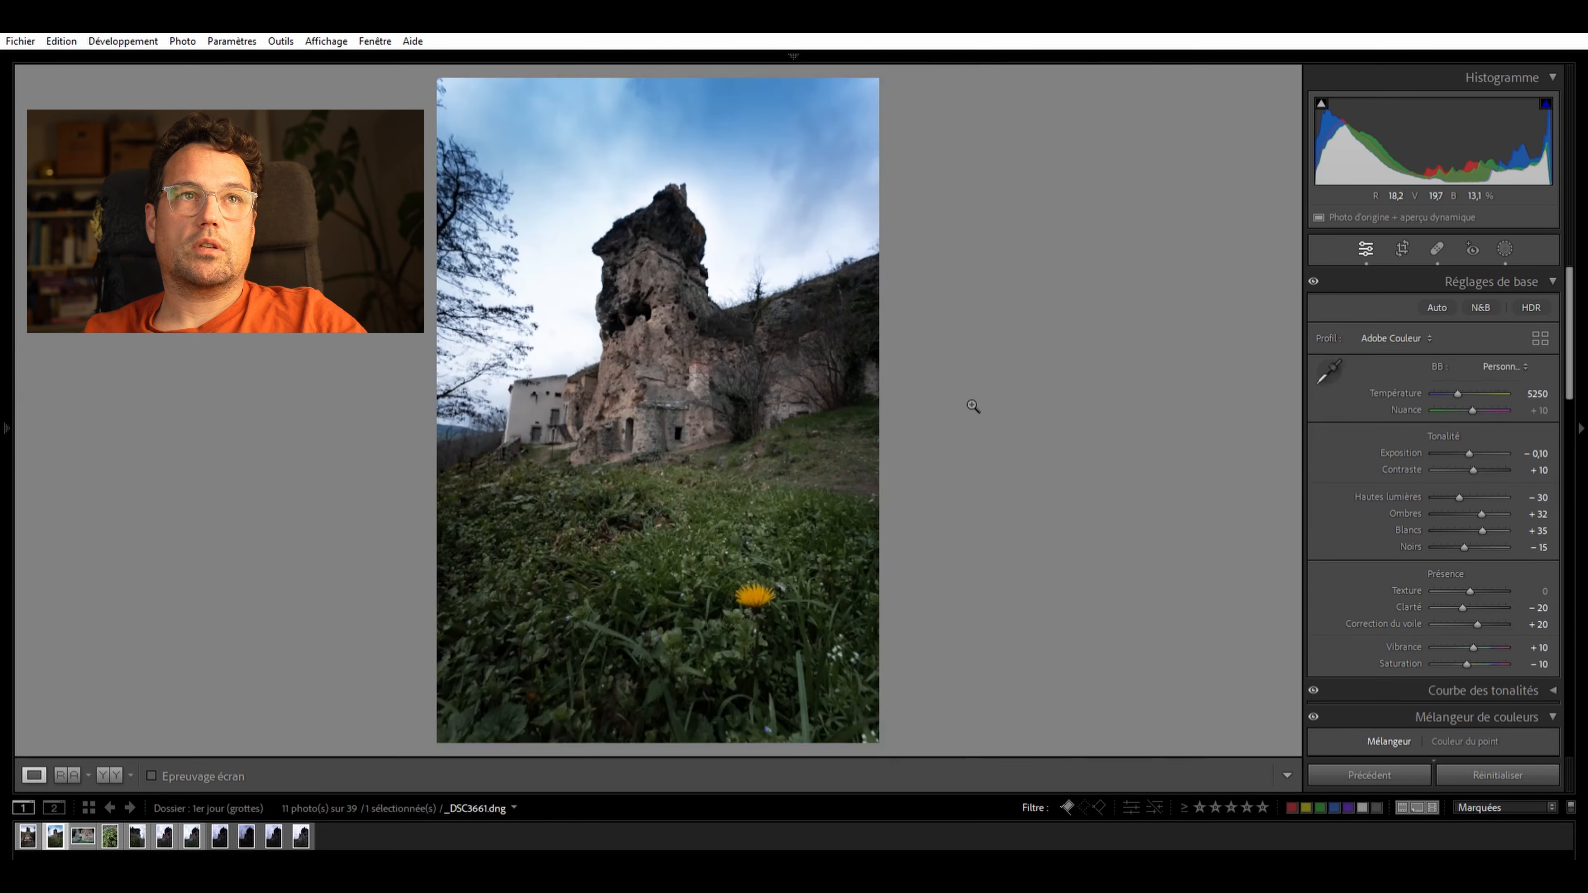
Examine the ruin up close, and compare the photo with and without its basic adjustments
left_click(808, 415)
left_click(753, 401)
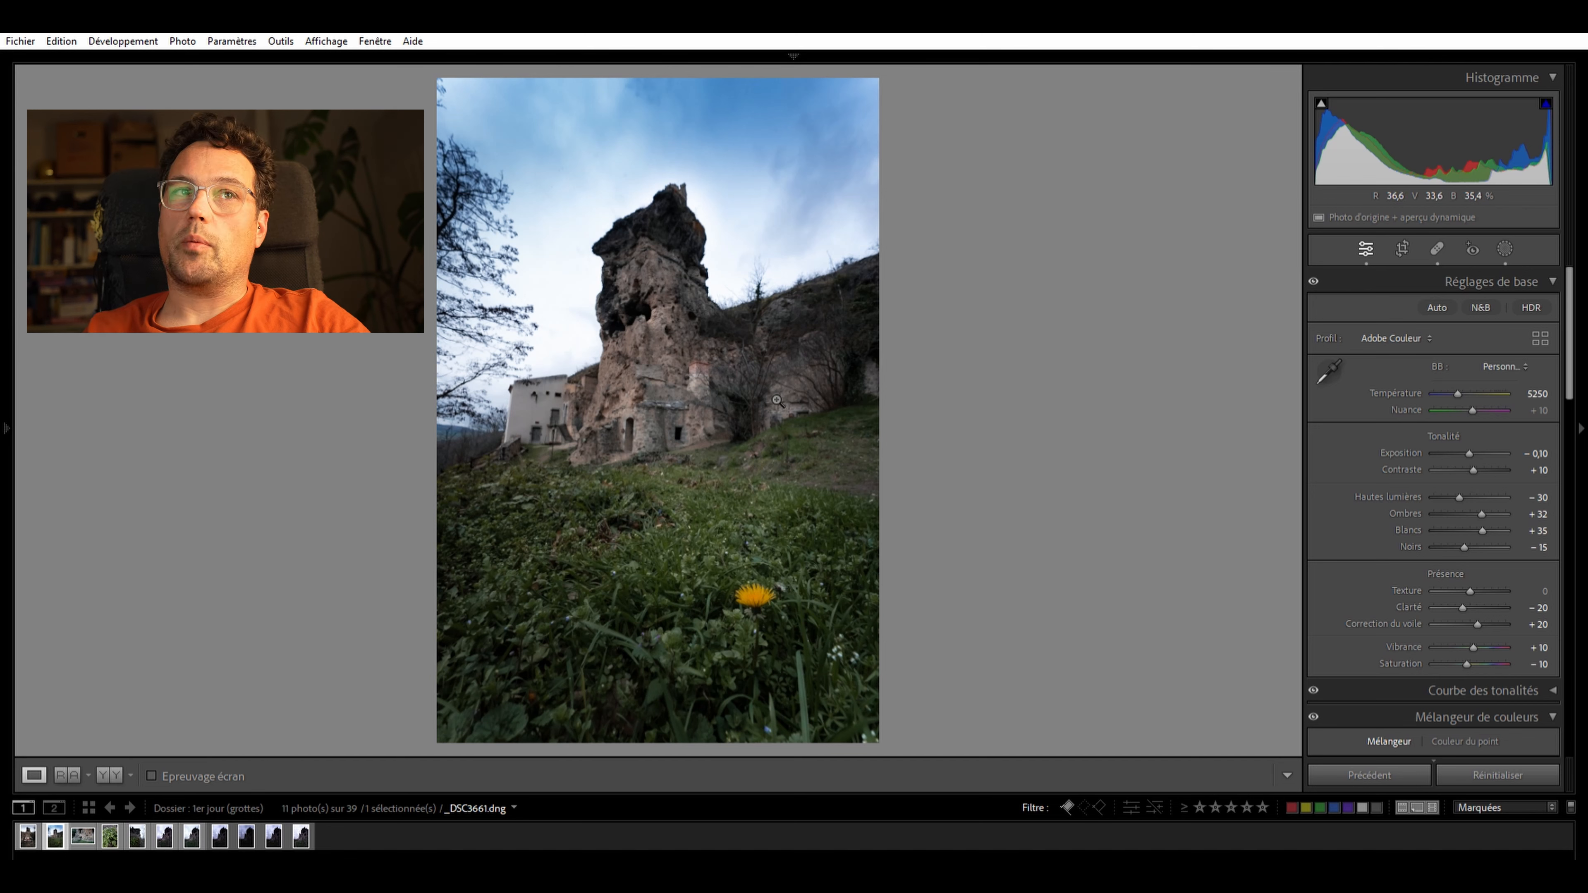
left_click(1319, 272)
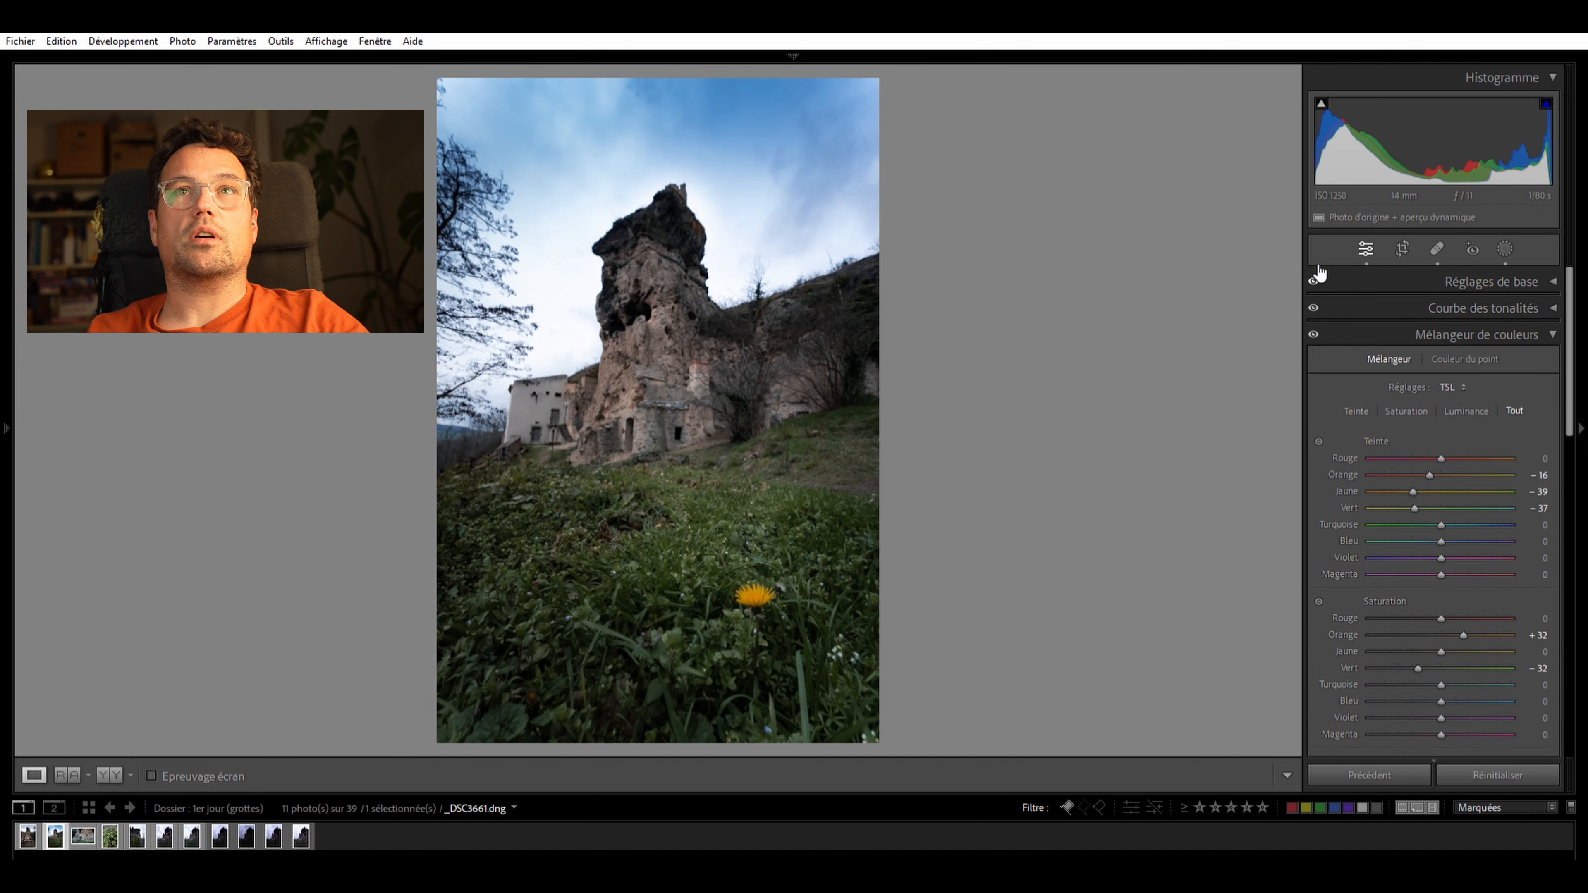
left_click(1543, 276)
left_click(1315, 277)
left_click(1315, 278)
left_click(1315, 278)
left_click(1314, 278)
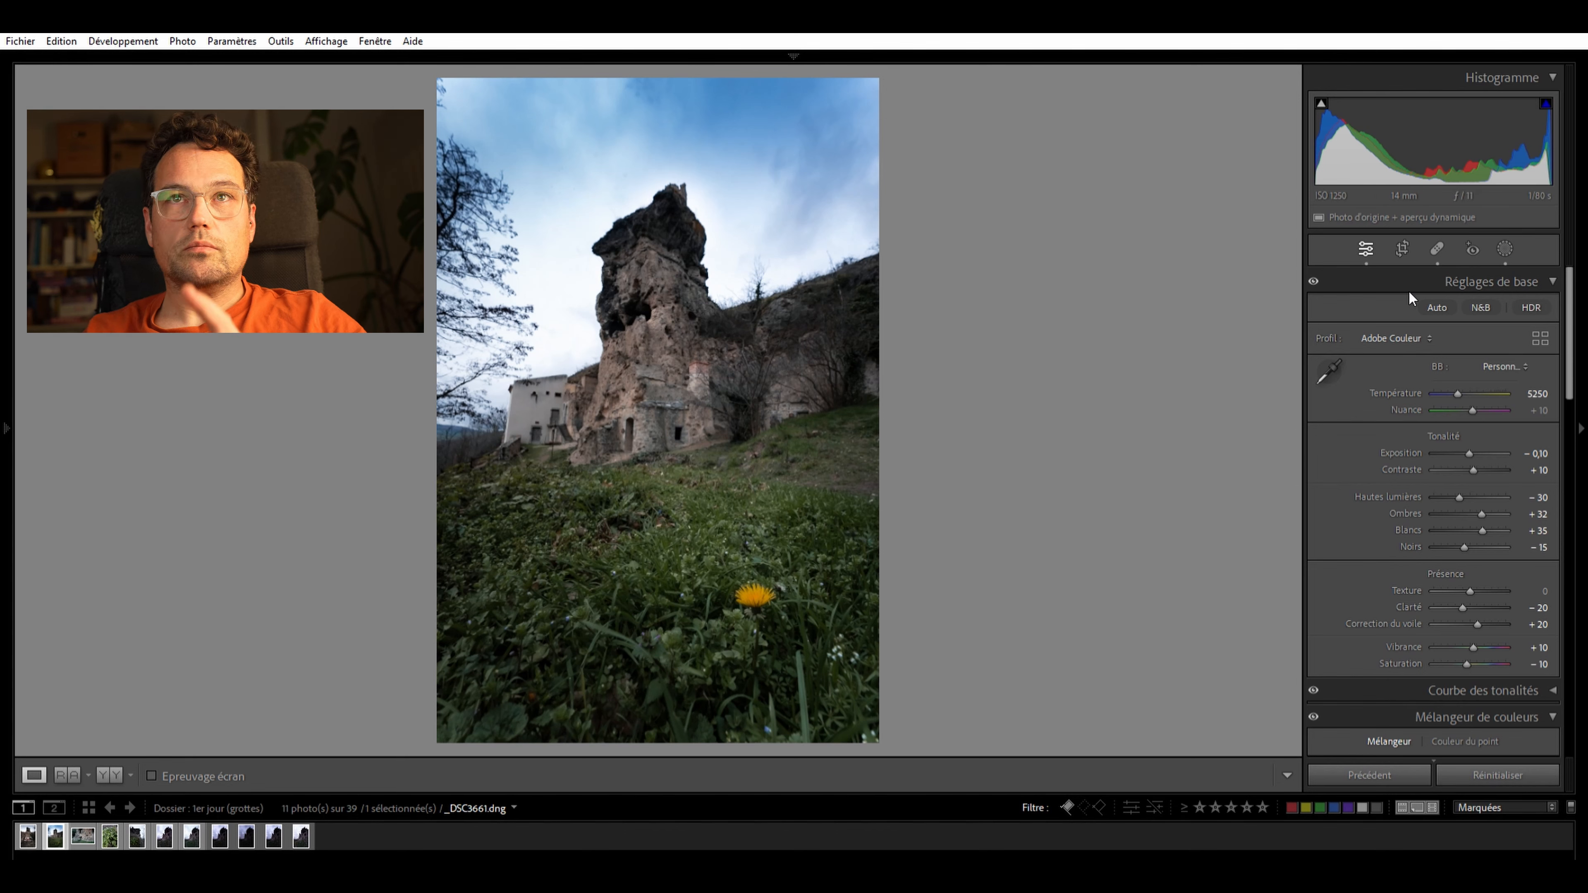
Lower the green saturation to -45 in the color mixer and try the yellow saturation at +80
scroll(1466, 433, "down", 6)
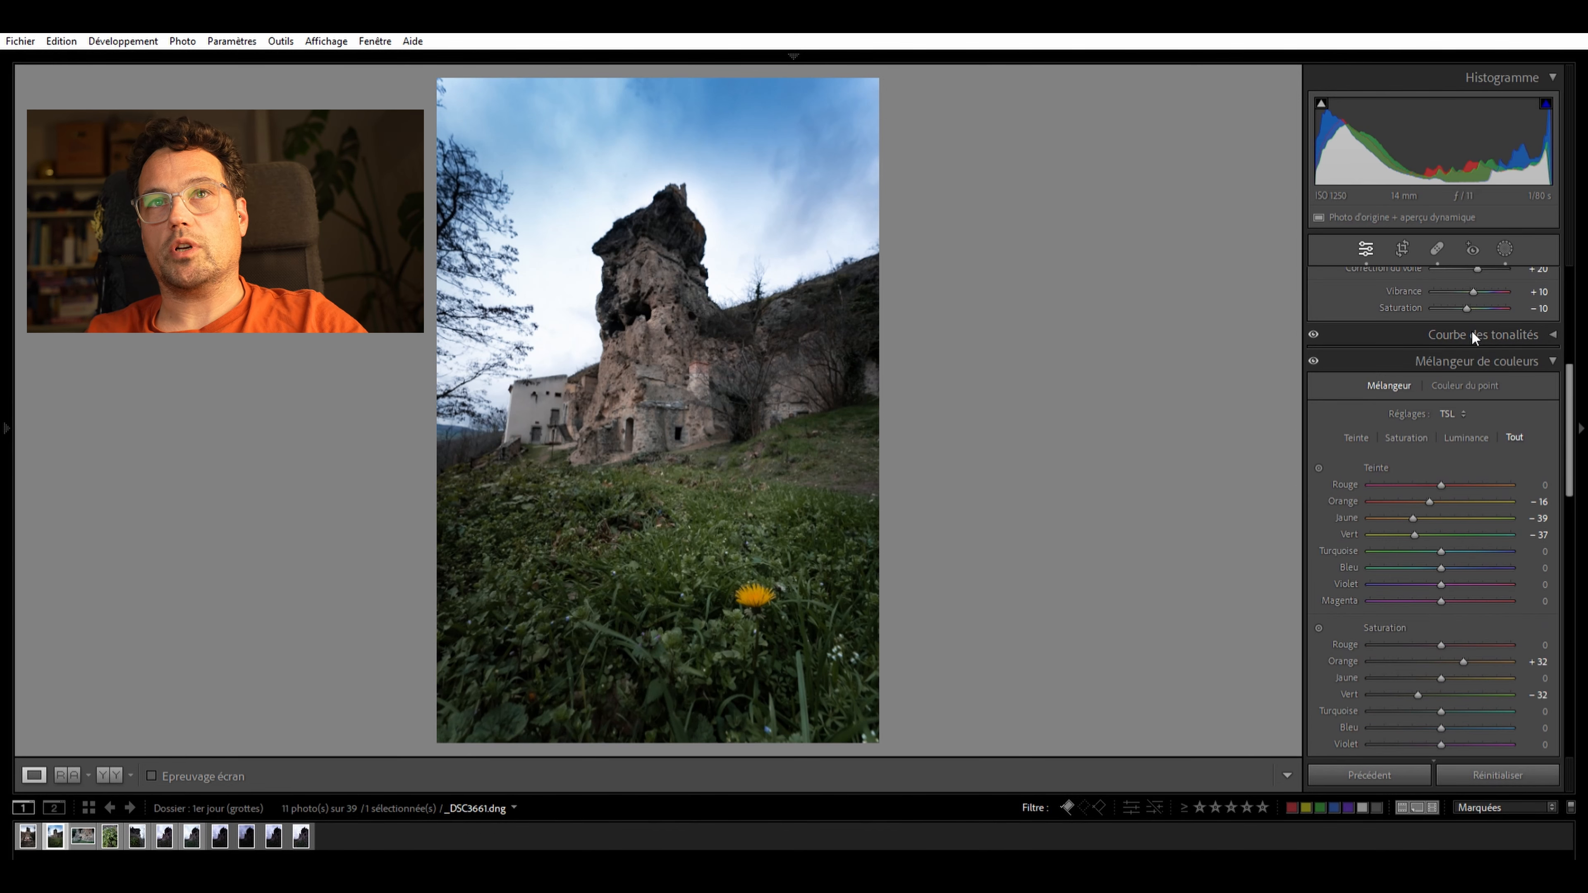
scroll(1508, 402, "down", 2)
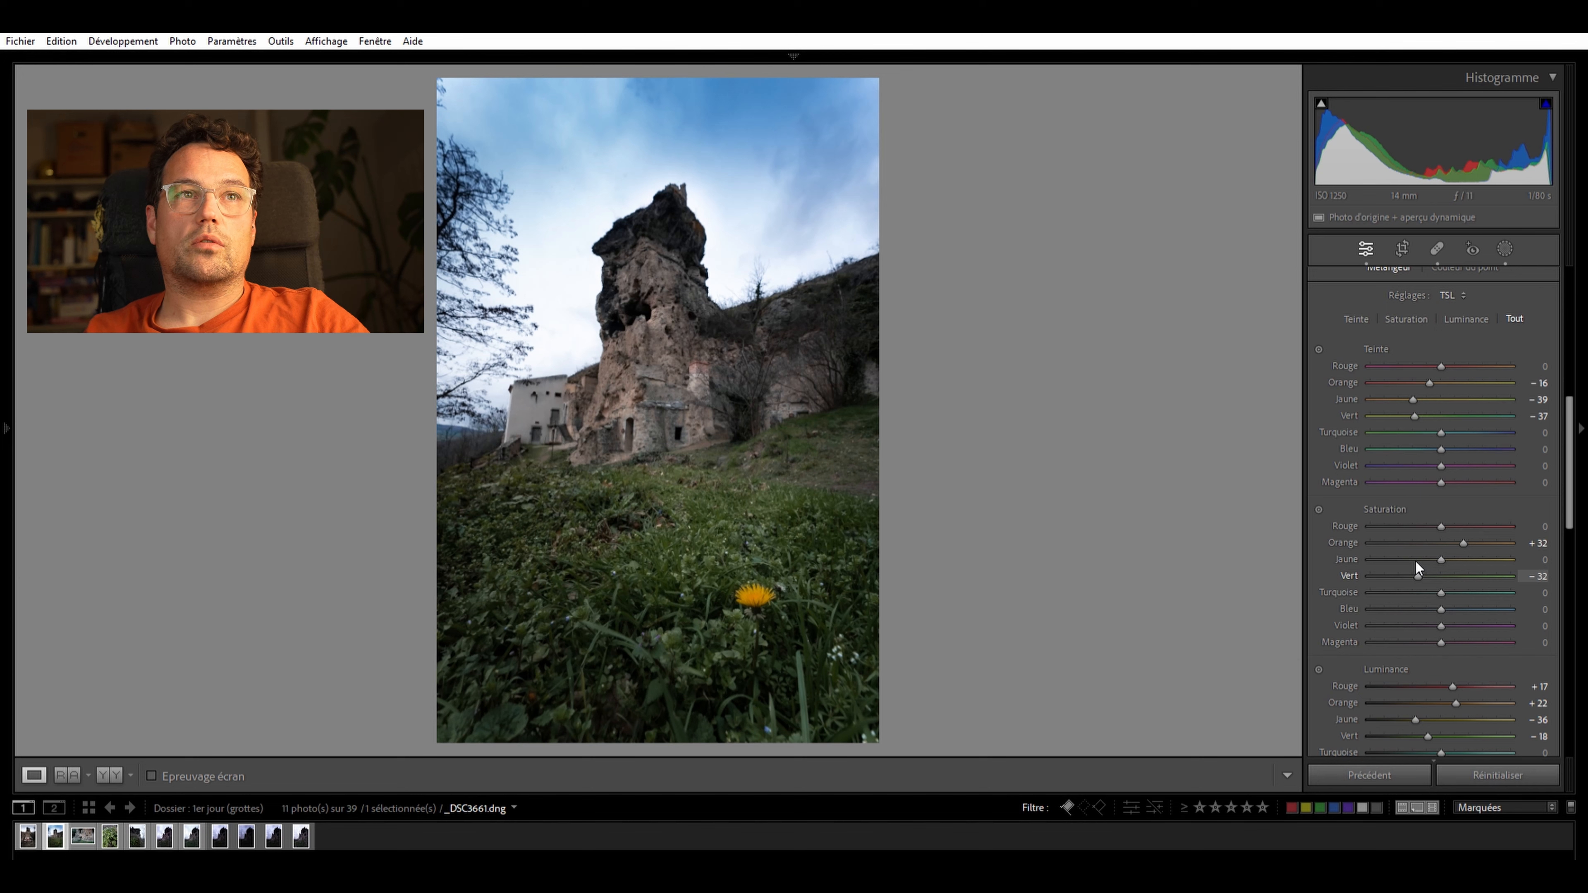
mouse_move(1412, 562)
left_mouse_down()
mouse_move(1395, 565)
mouse_move(1407, 566)
left_mouse_up()
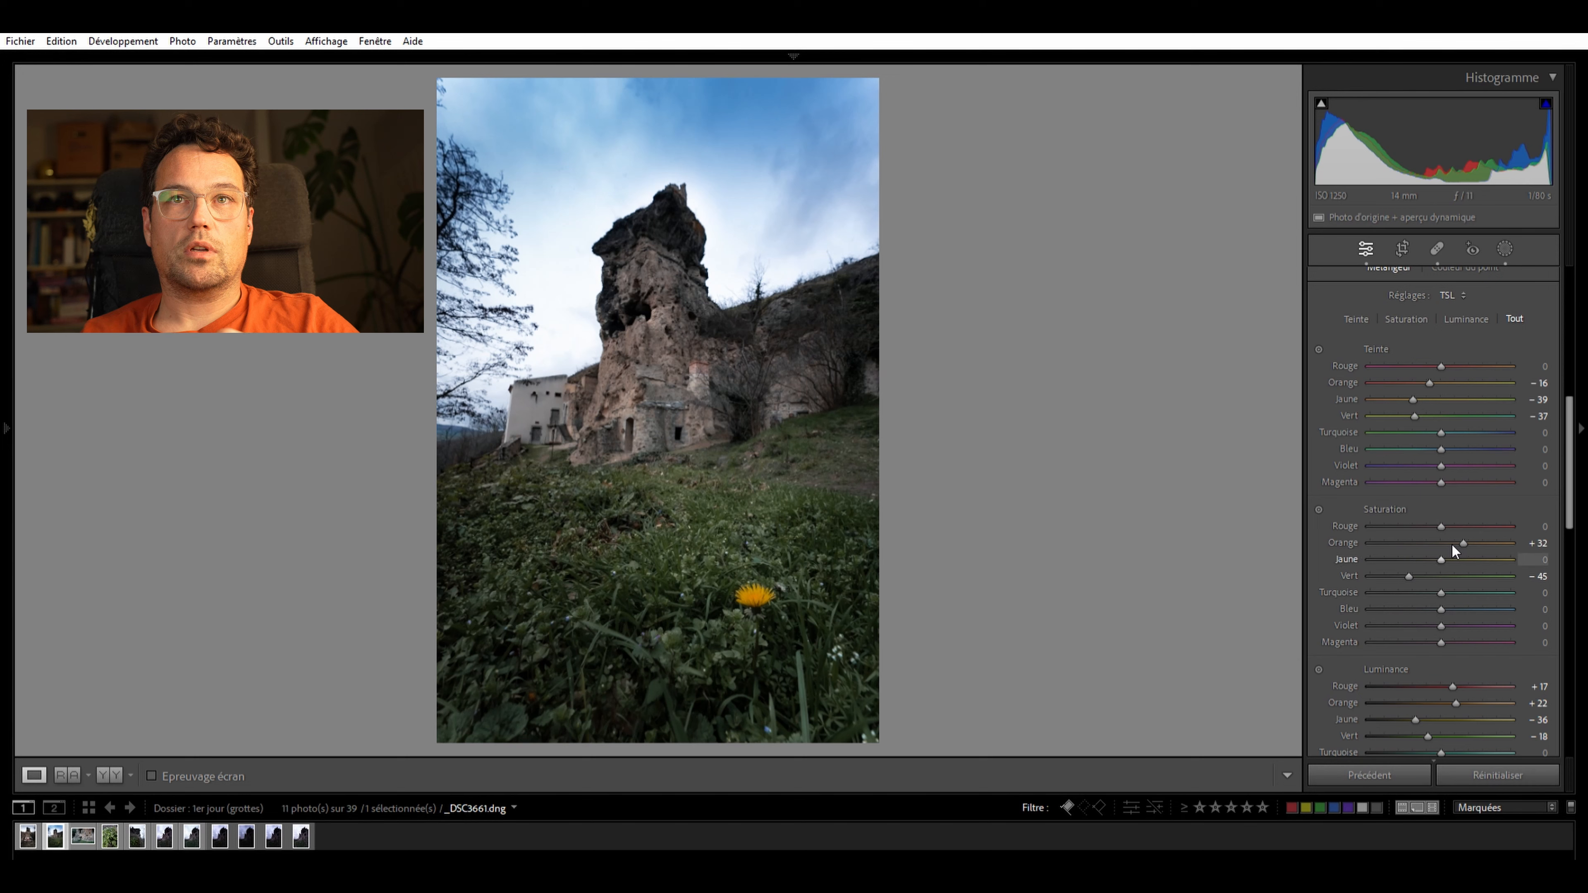
left_click_drag(1477, 551, 1492, 554)
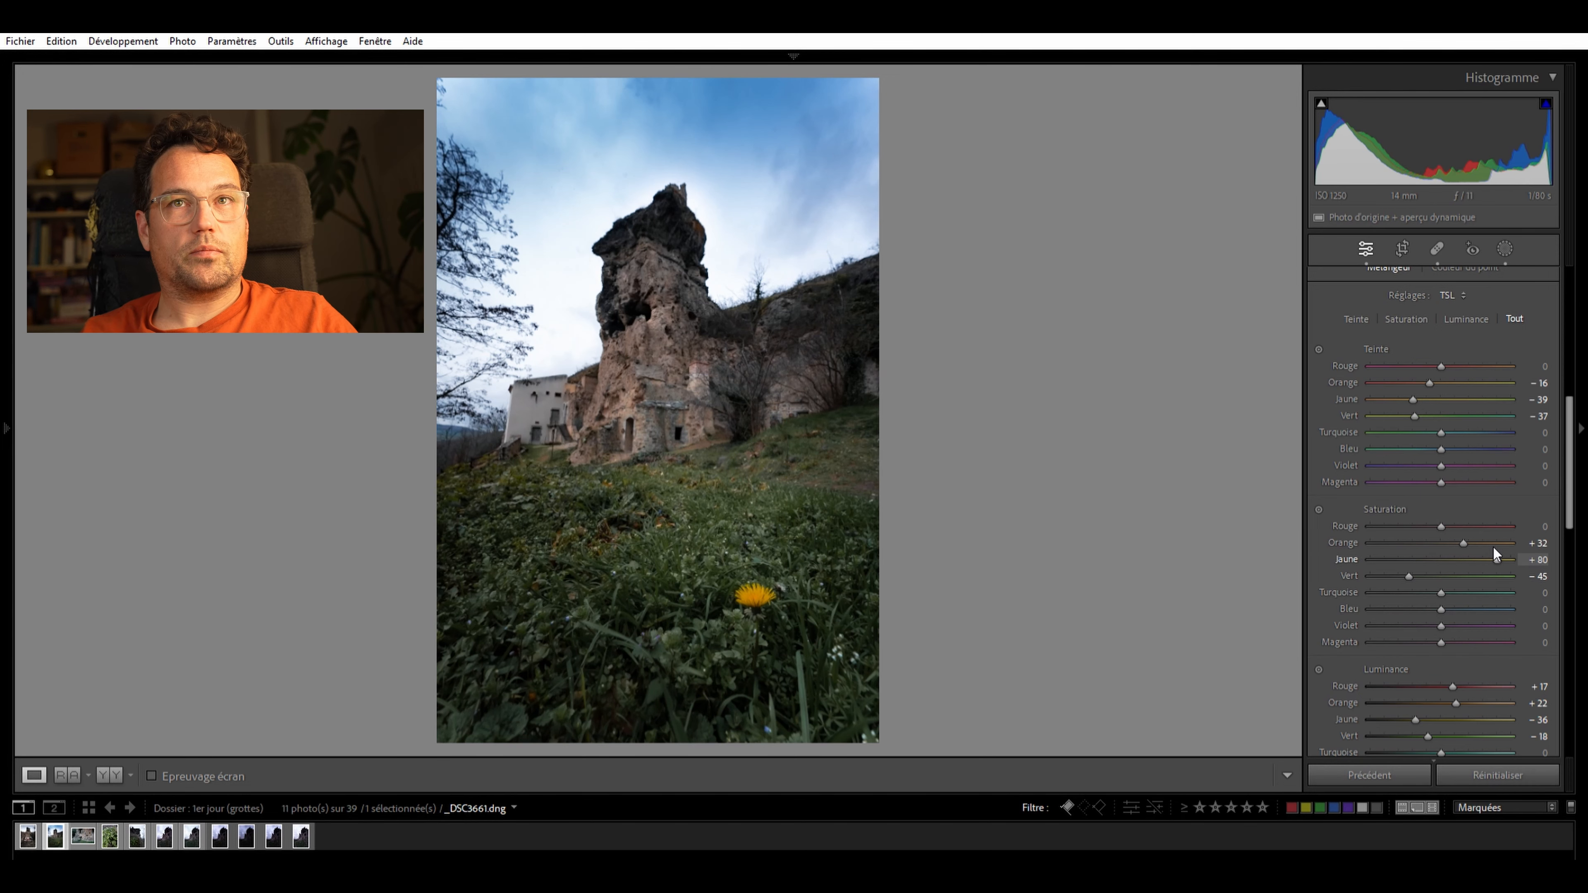
Create a new radial gradient mask over the yellow flower in the grass
scroll(1437, 413, "up", 5)
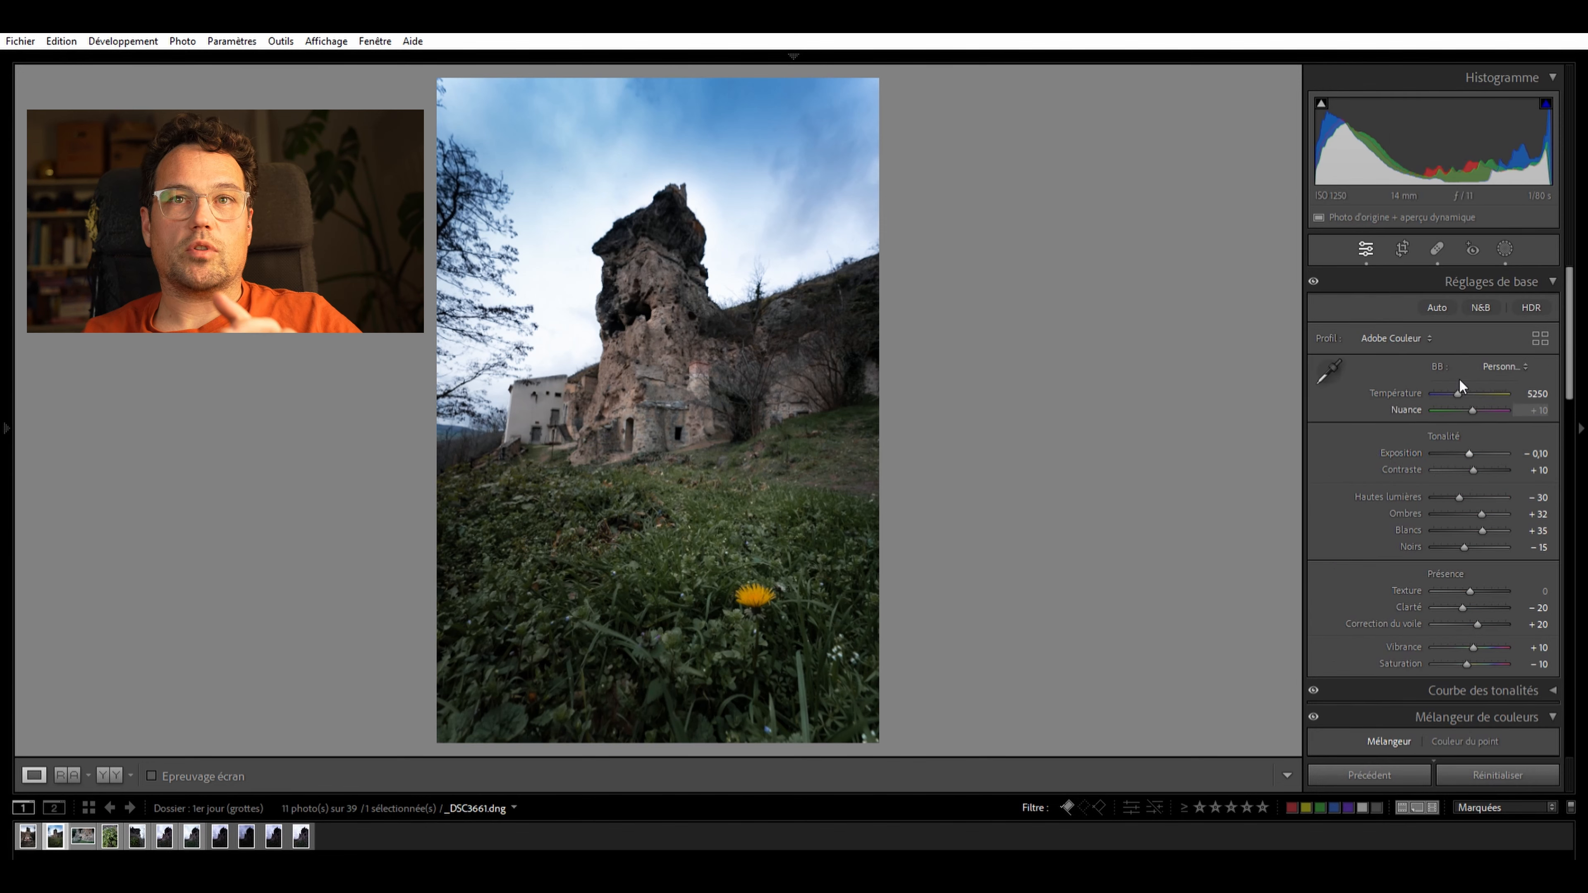
scroll(1484, 574, "down", 2)
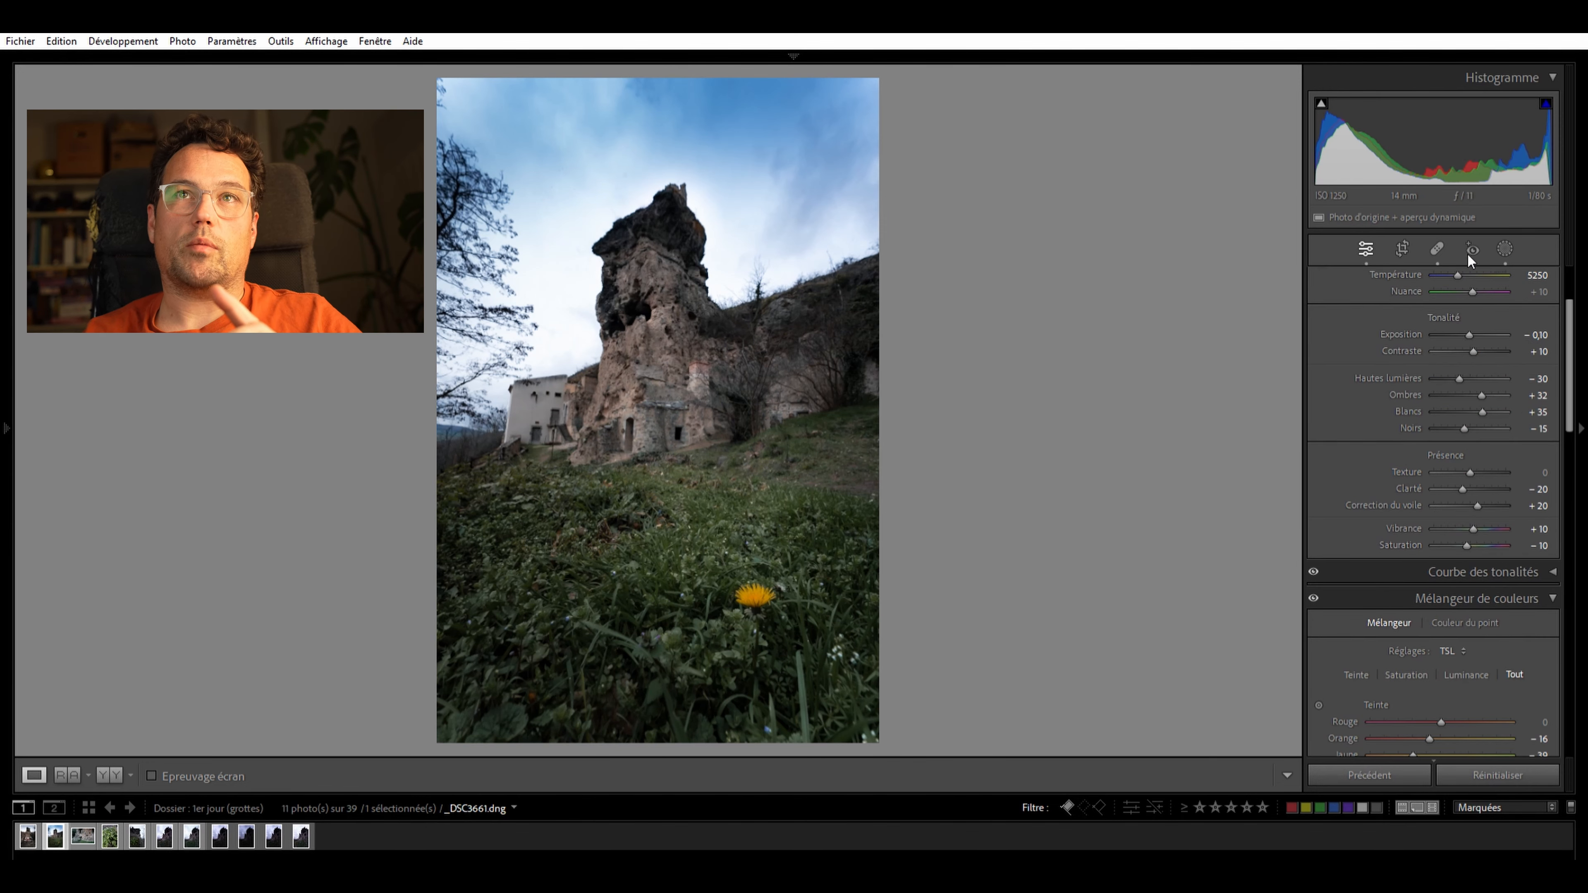
left_click(1504, 249)
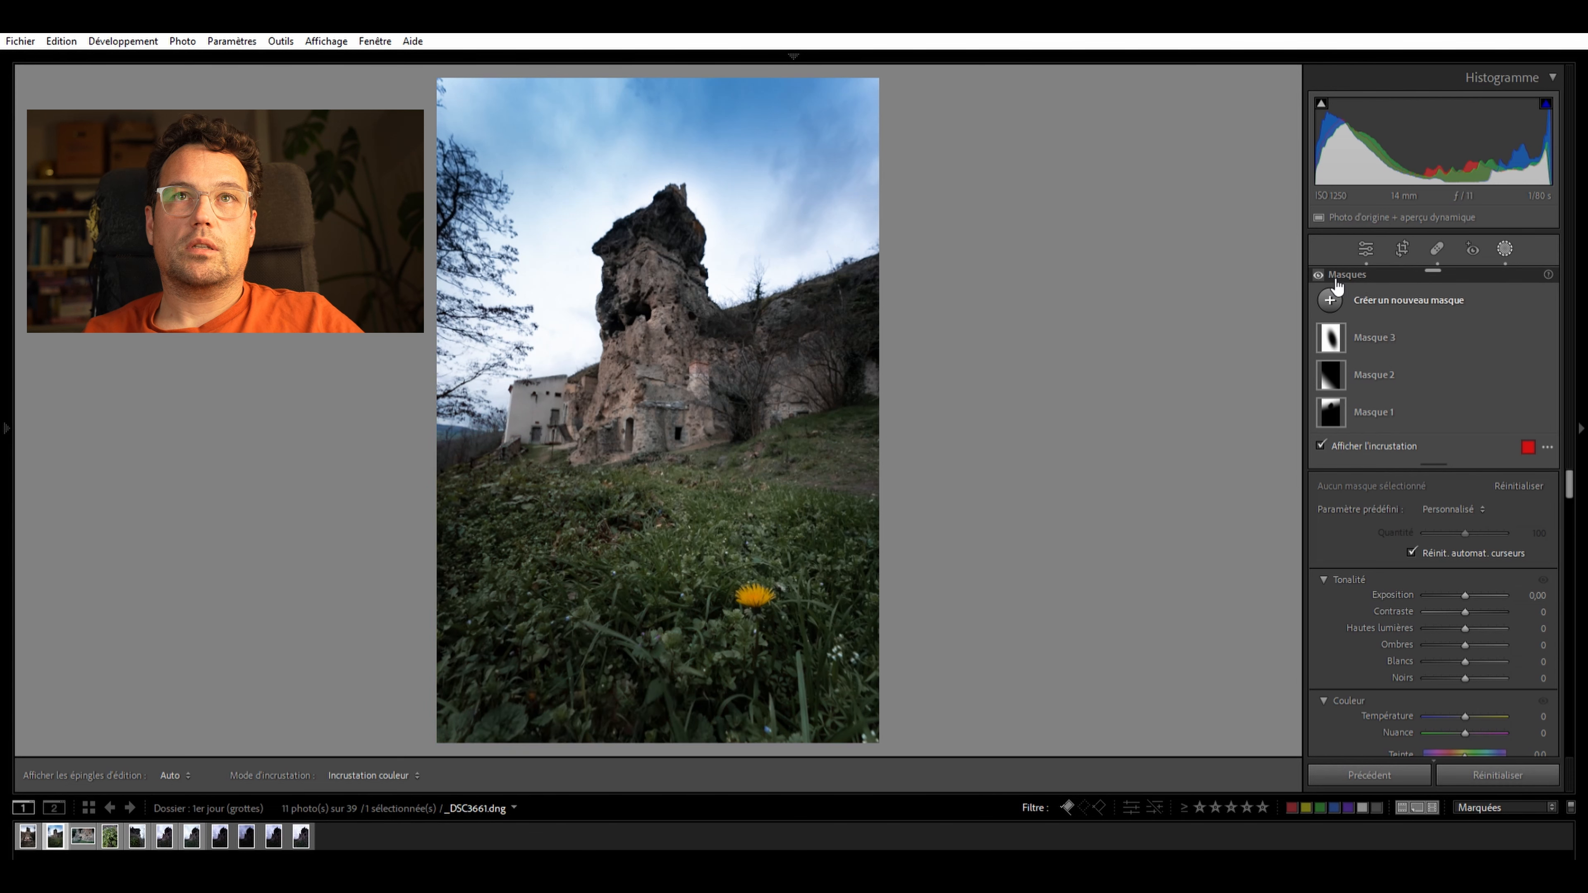
left_click(1330, 296)
left_click(1401, 476)
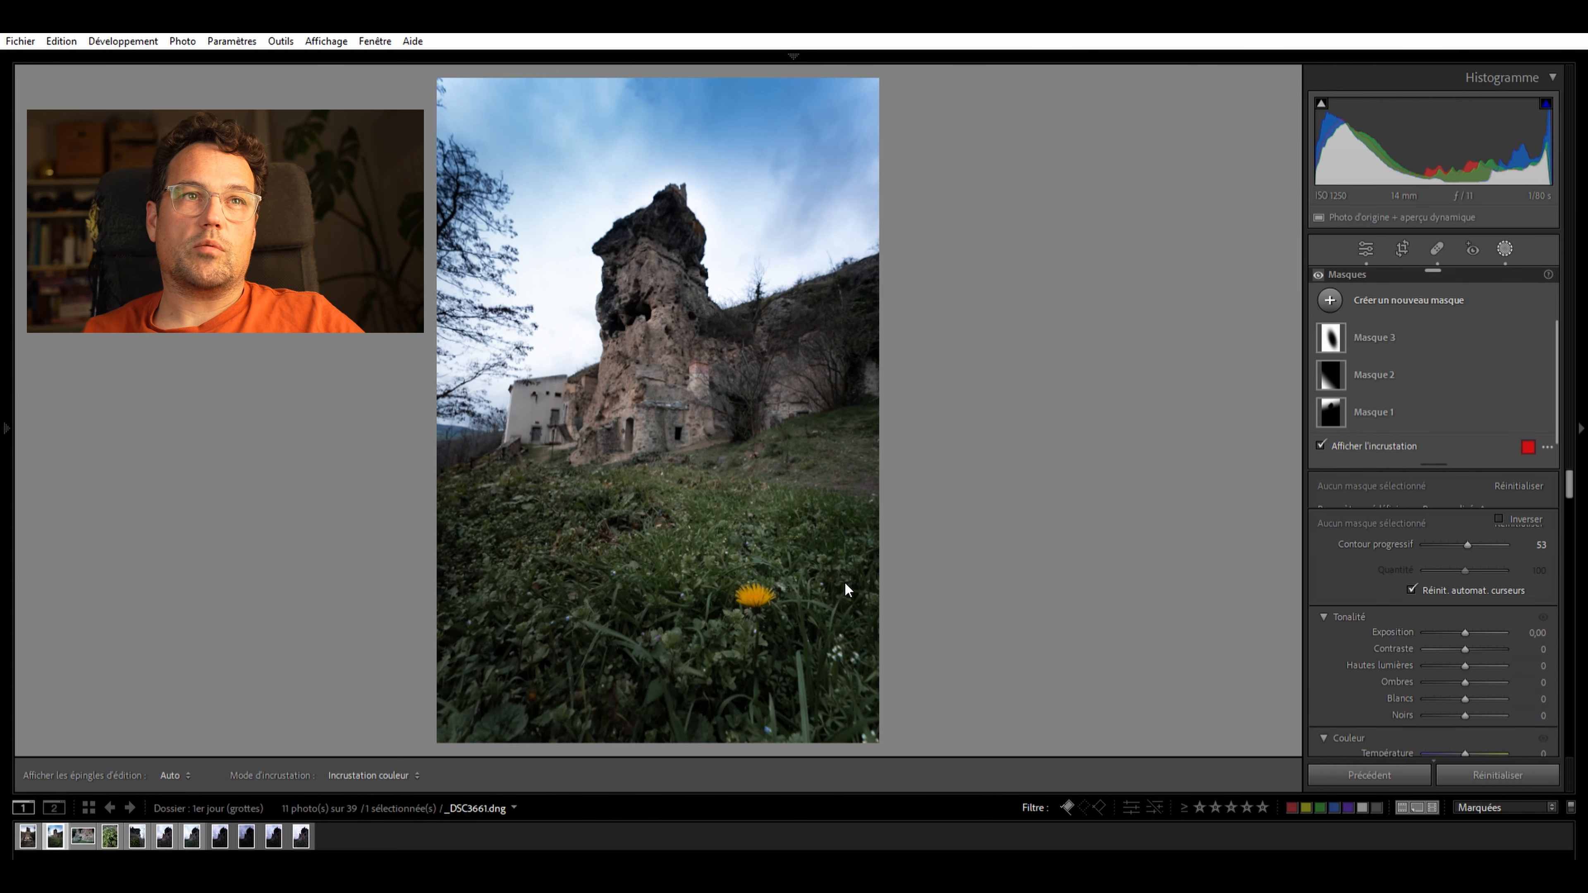
left_click_drag(743, 586, 779, 603)
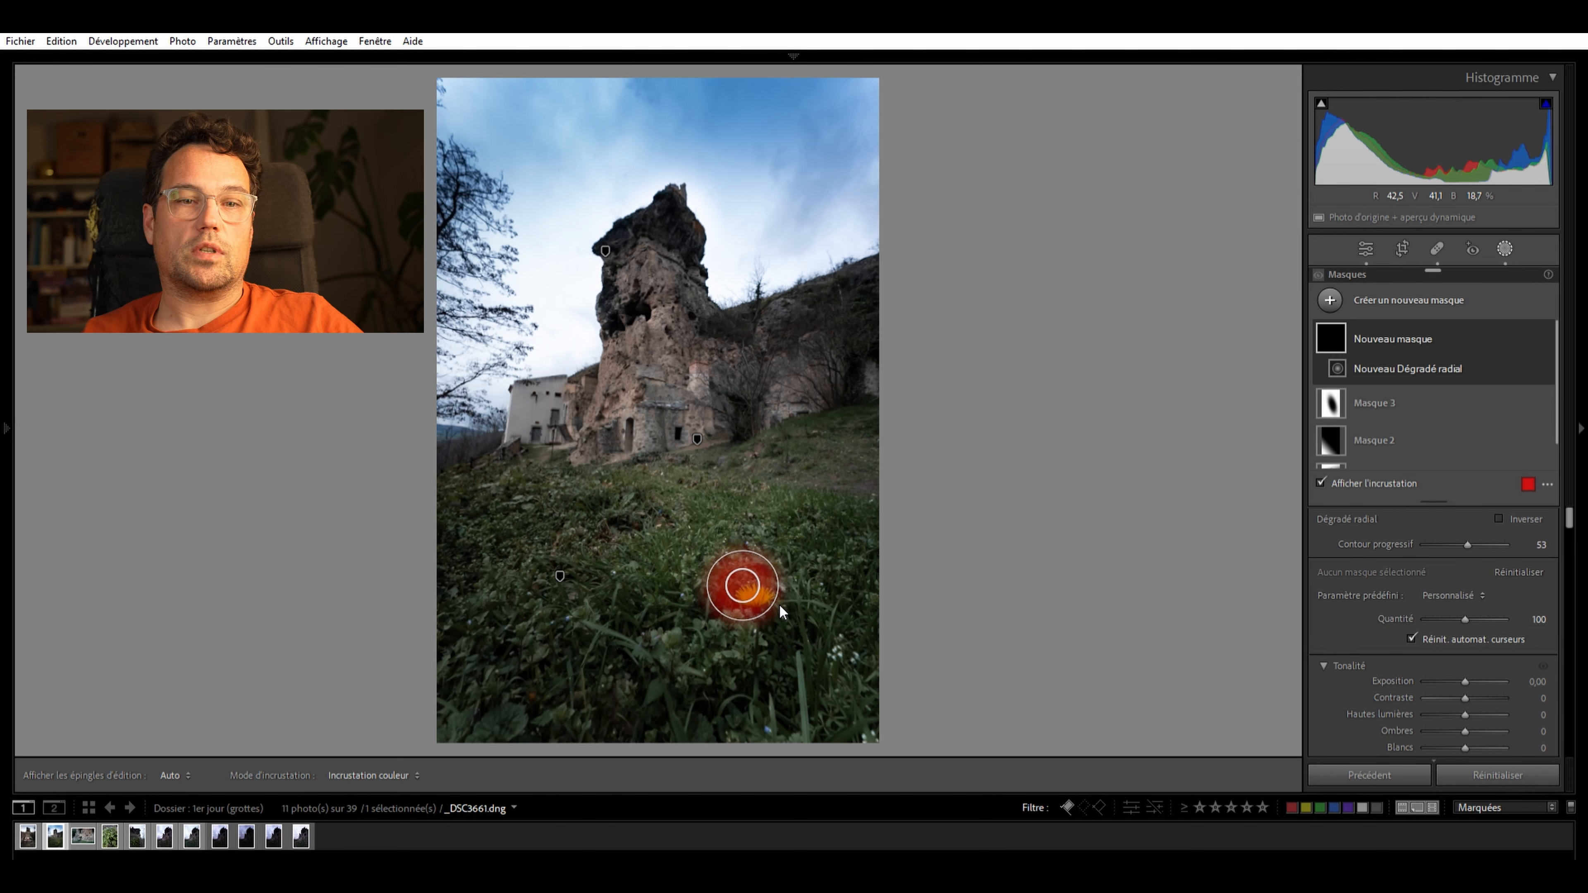
Center the radial gradient on the yellow flower and shrink it to fit closely around the bloom
left_click_drag(742, 573, 753, 584)
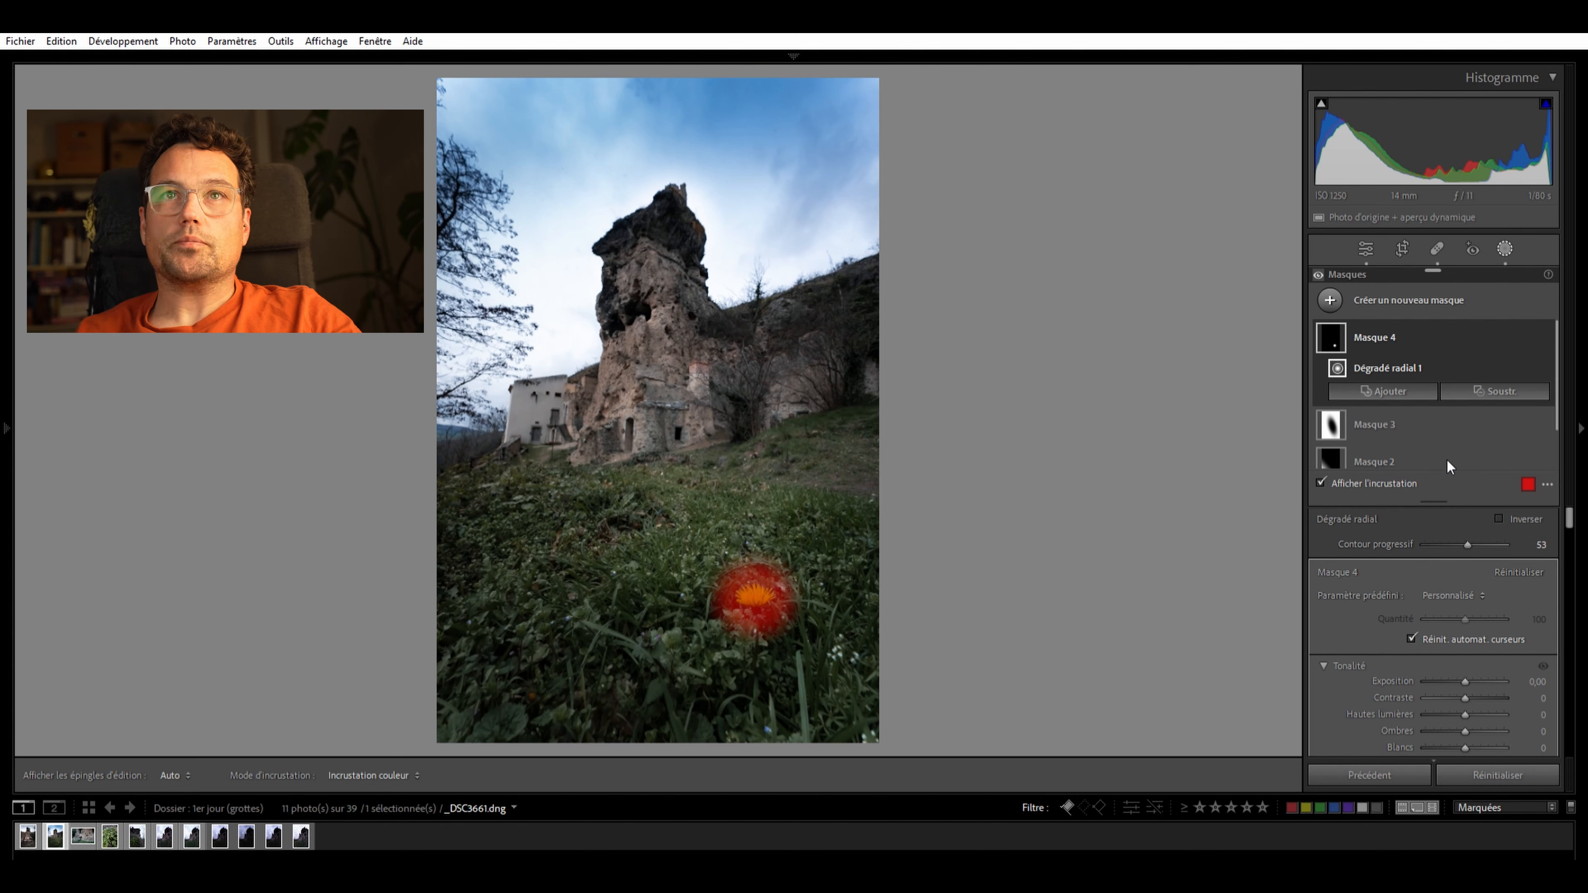
scroll(1463, 610, "down", 5)
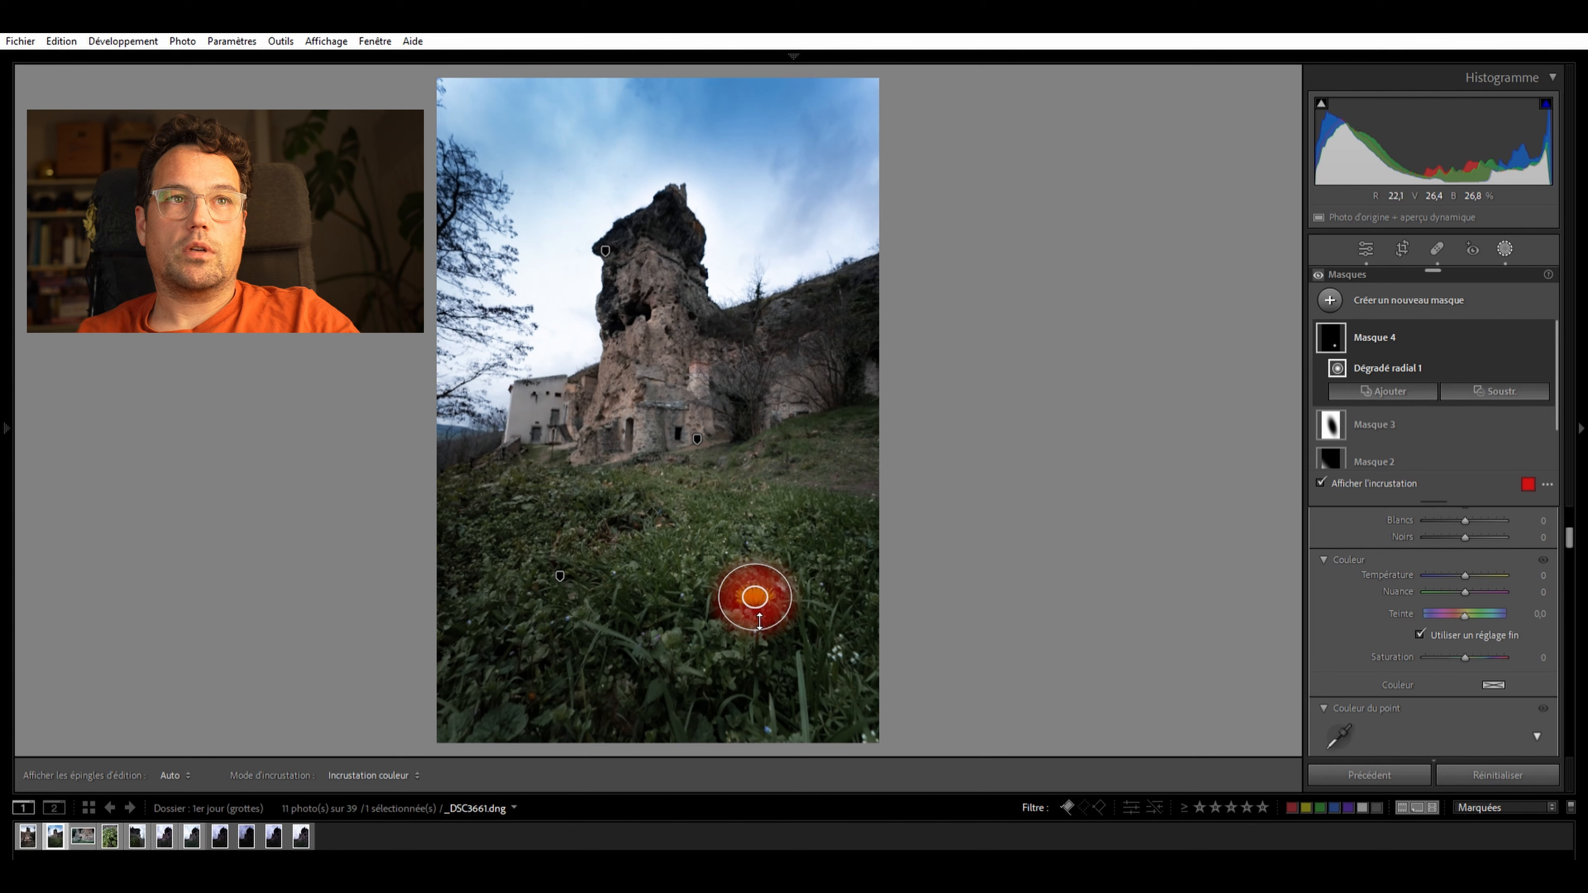
left_click_drag(733, 584, 760, 617)
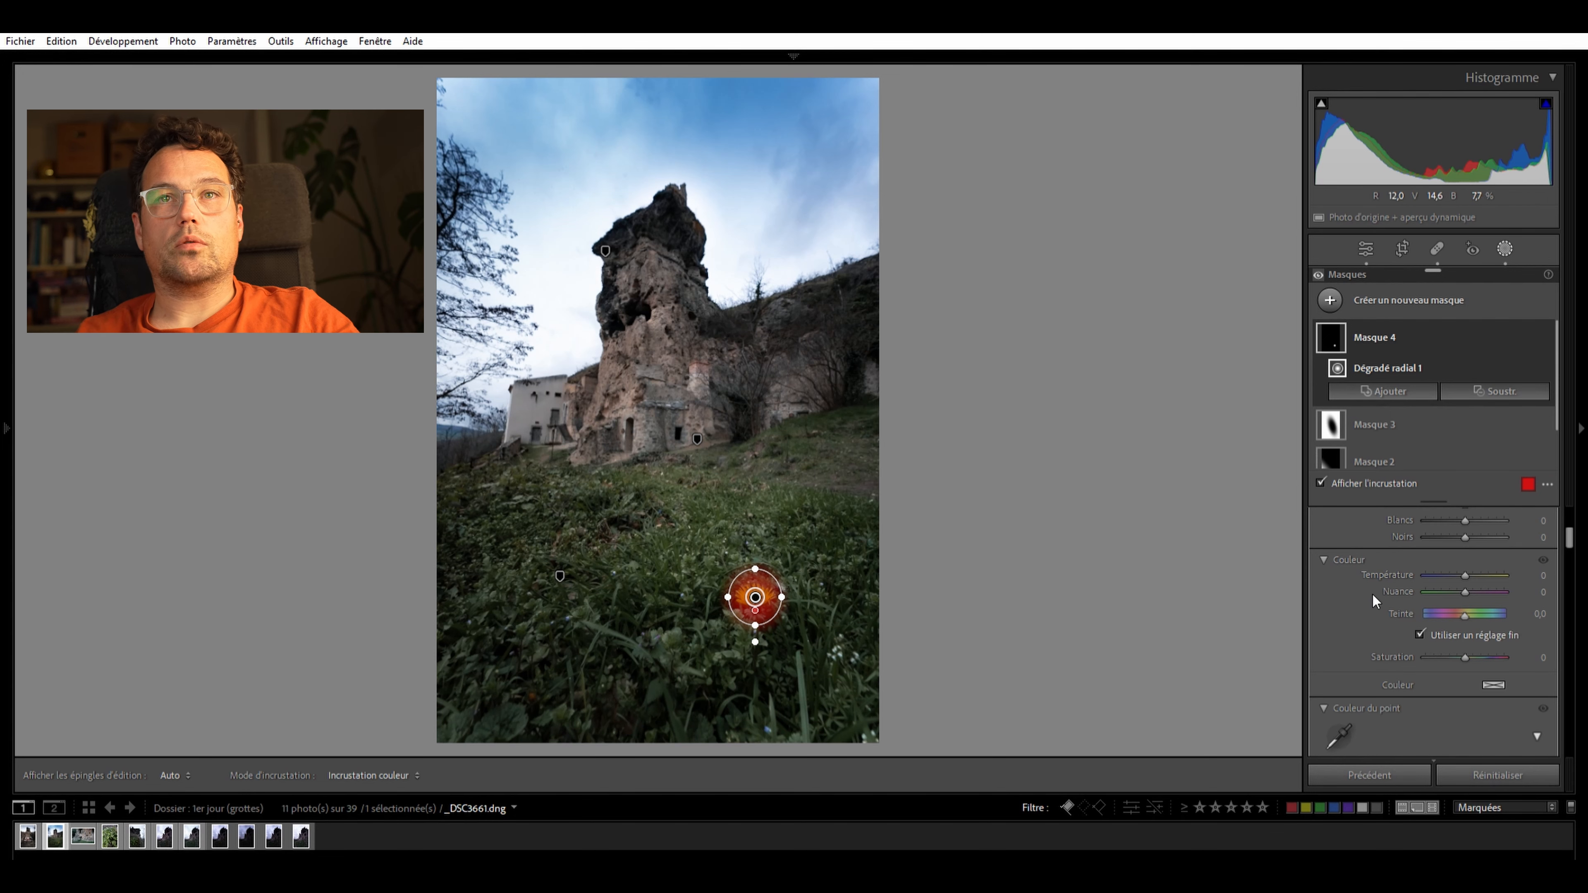
Set the temperature of the radial mask on the yellow flower to 46 and leave masking
left_click_drag(1467, 561, 1473, 566)
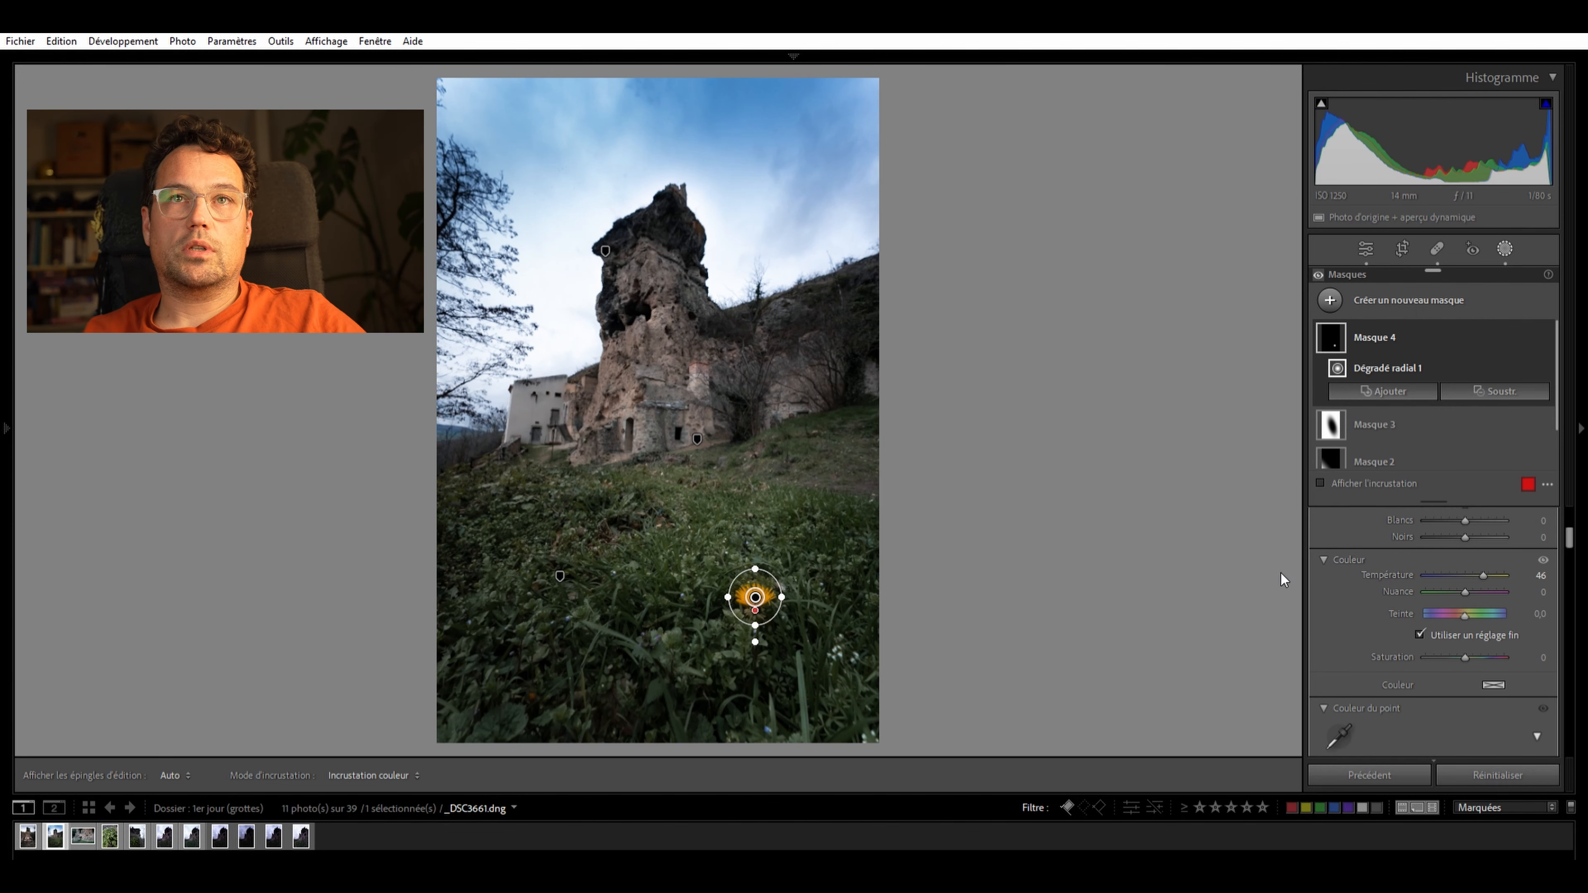
left_click(1364, 245)
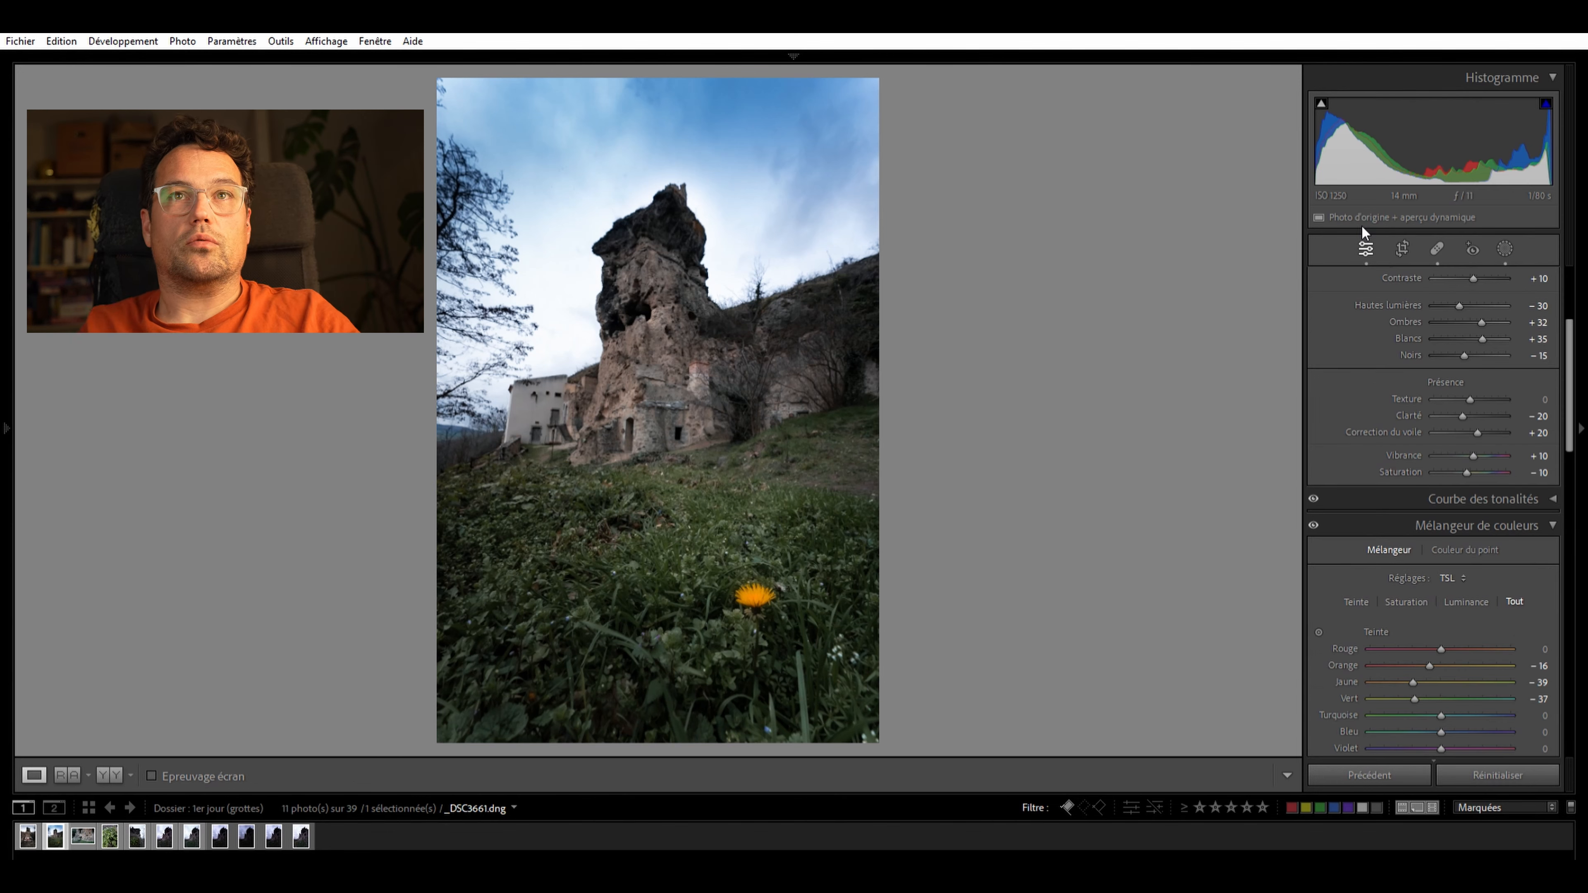
Set the green saturation to -54 in the colour mixer
scroll(1445, 459, "down", 4)
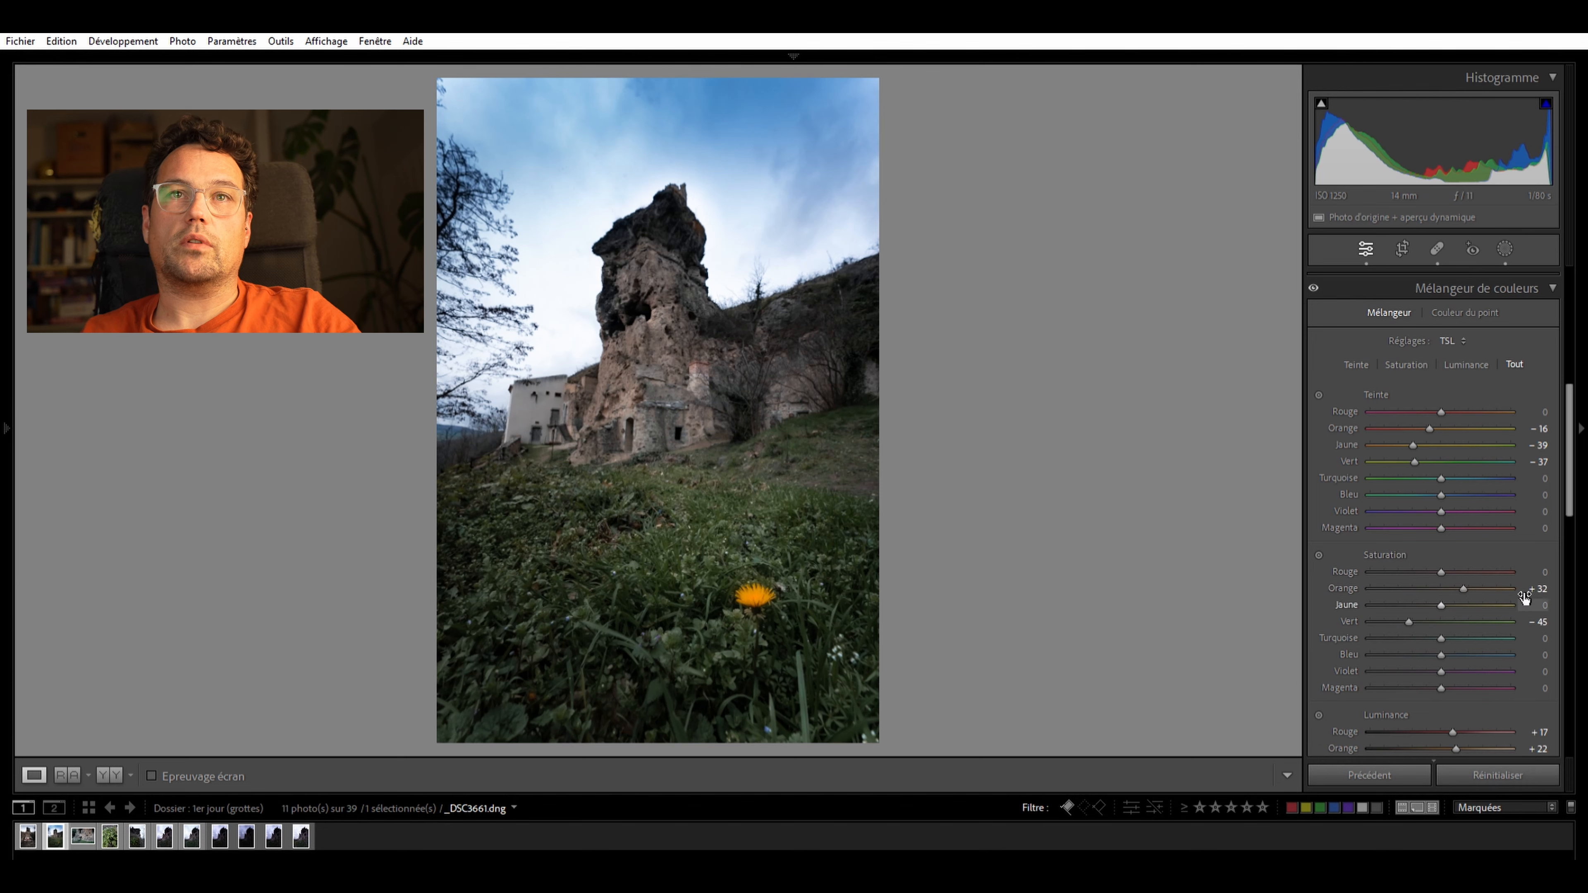
scroll(1454, 601, "down", 2)
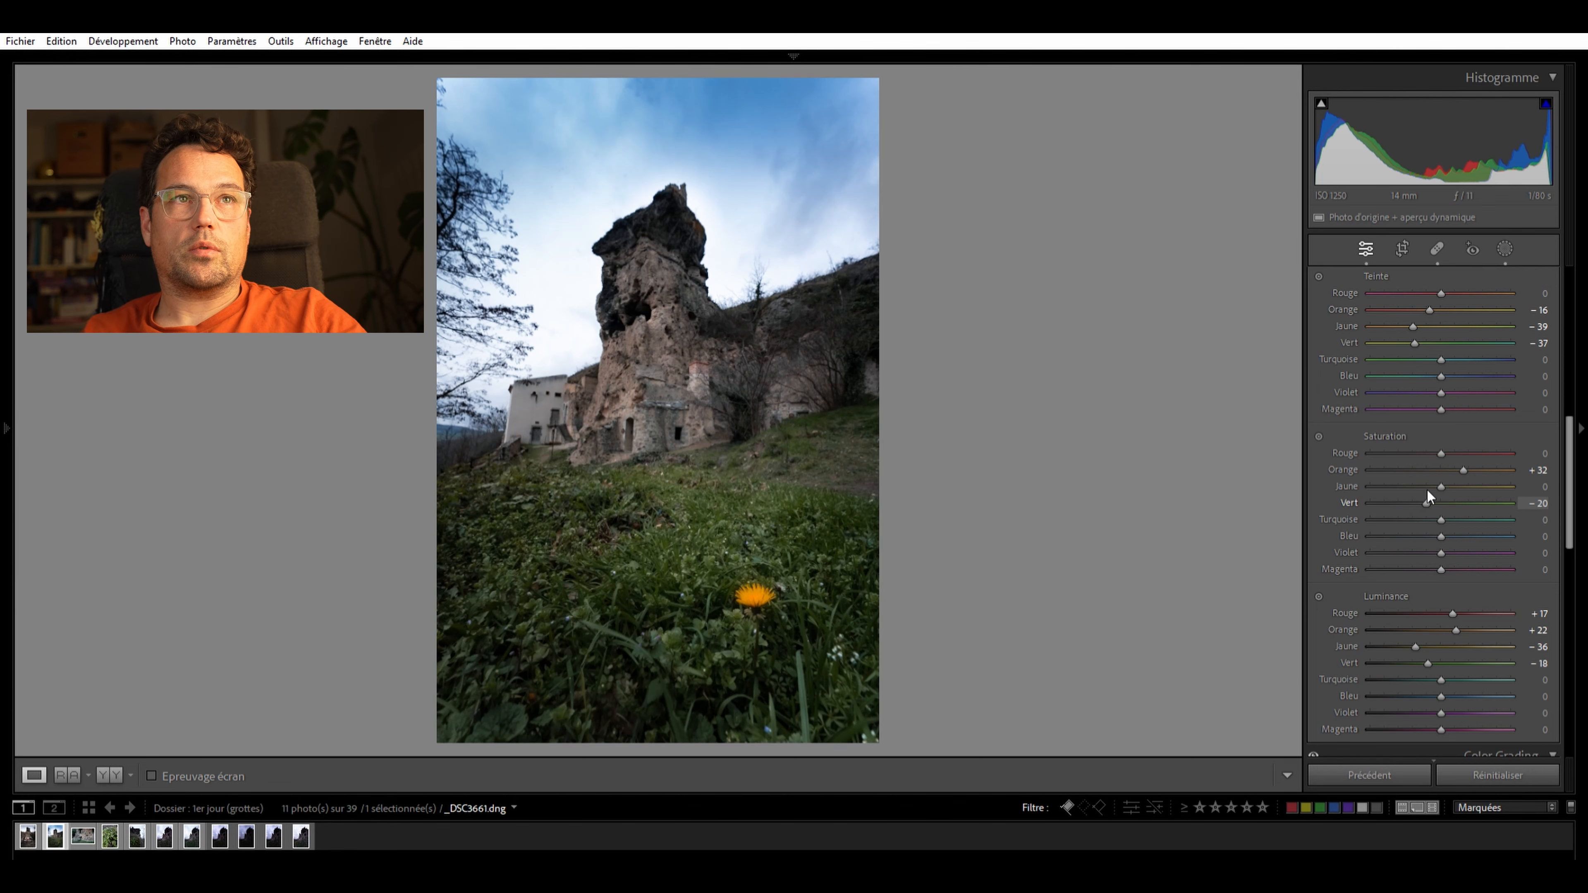
left_click_drag(1421, 492, 1399, 495)
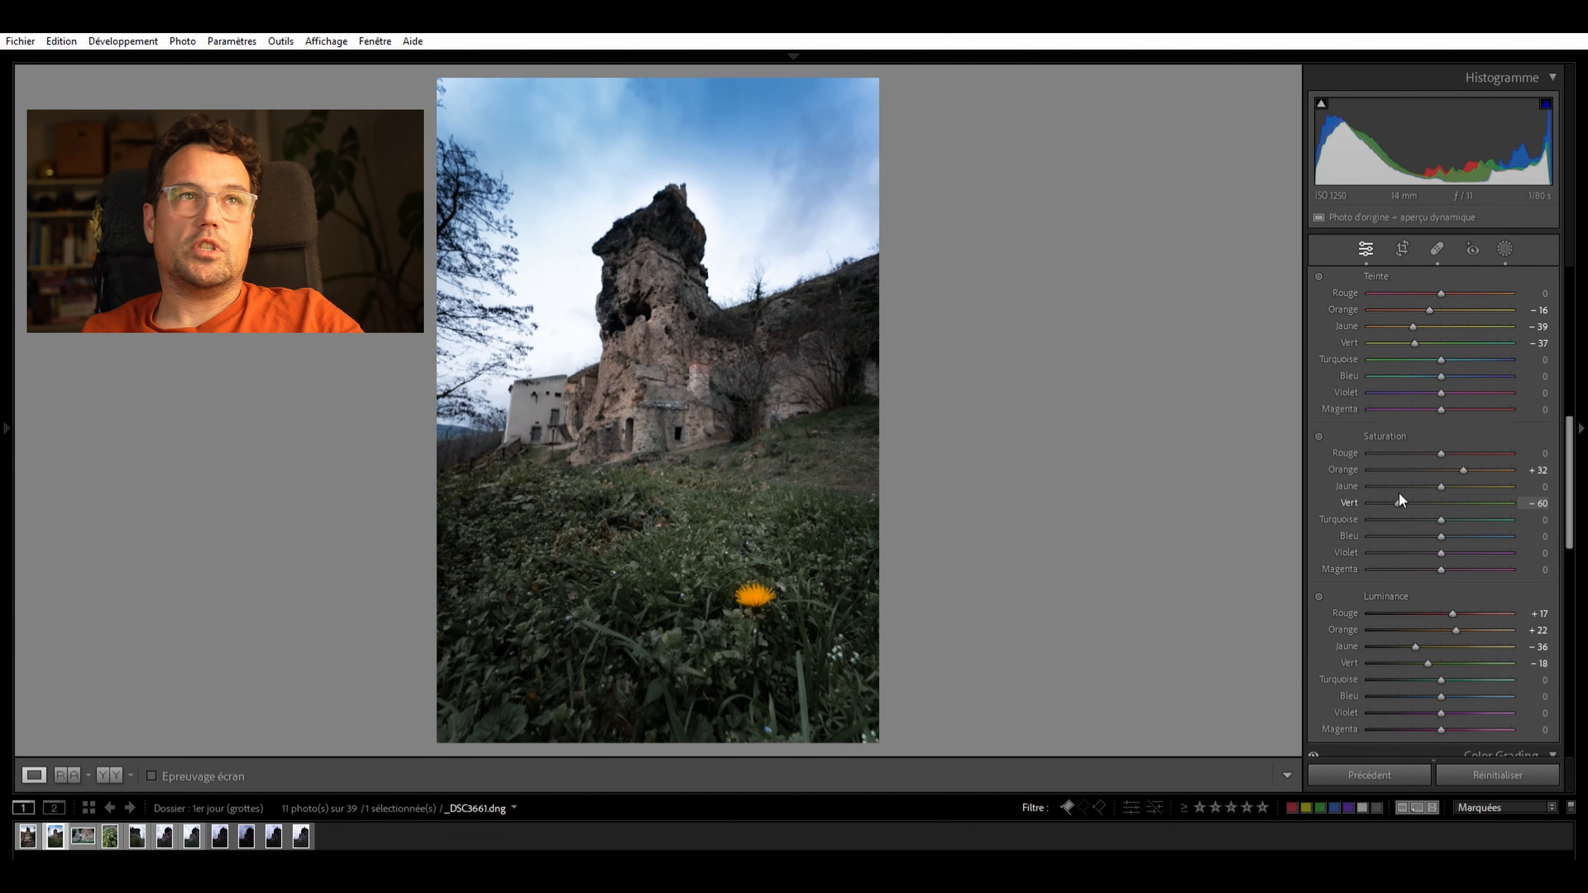
left_click_drag(1407, 492, 1403, 499)
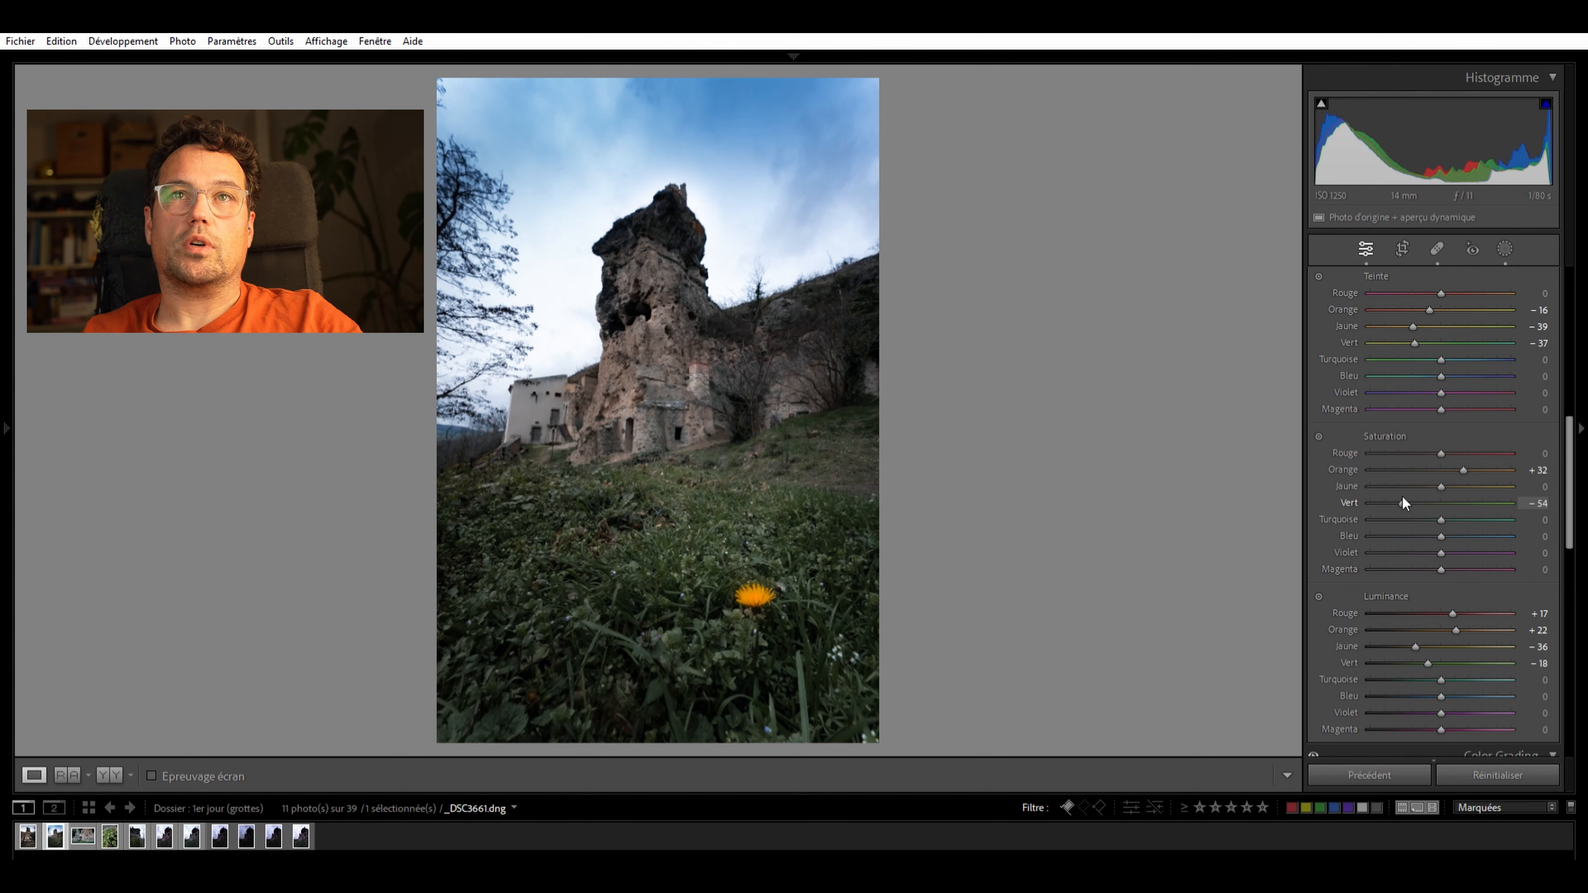
Set the green hue to -24 and the green luminance to -31 in the colour mixer
mouse_move(1414, 341)
left_mouse_down()
mouse_move(1470, 341)
mouse_move(1395, 354)
left_mouse_up()
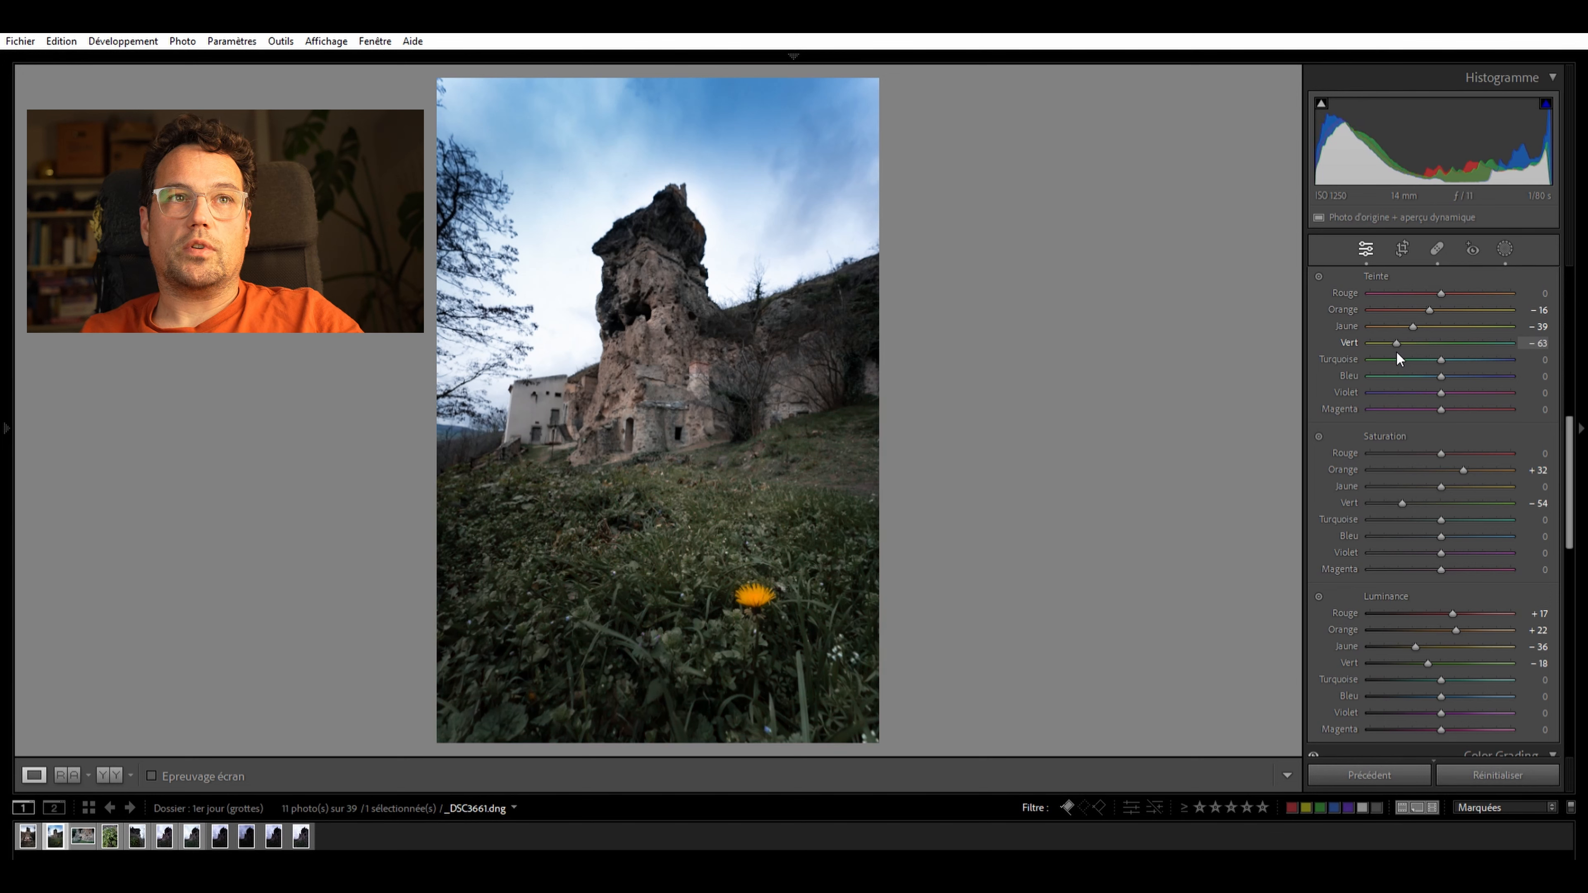
left_click_drag(1421, 356, 1423, 356)
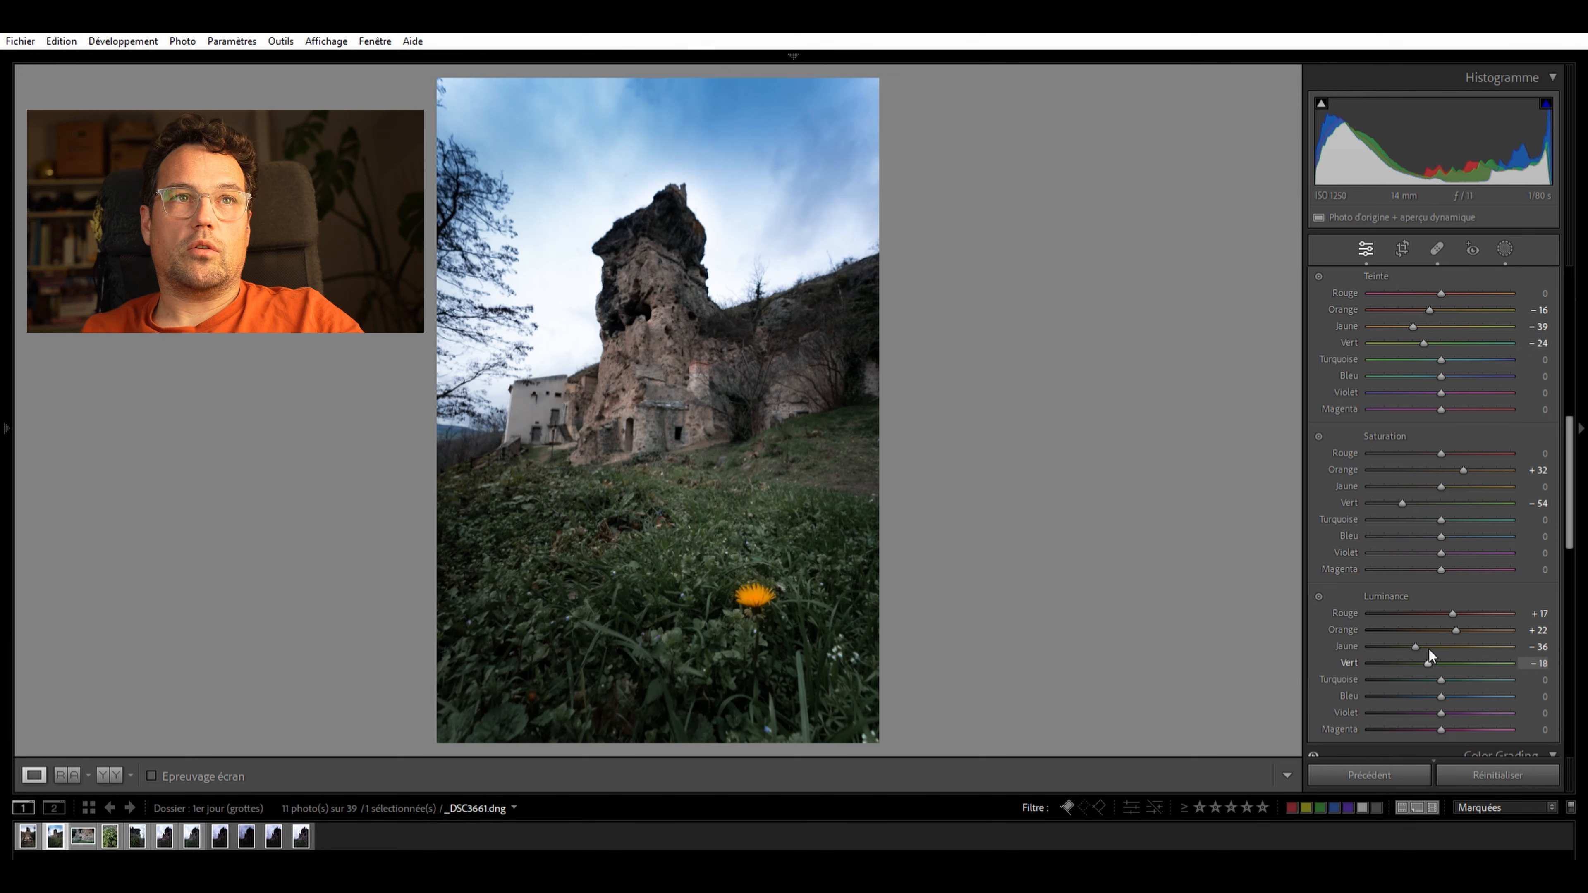
left_click_drag(1420, 649, 1421, 655)
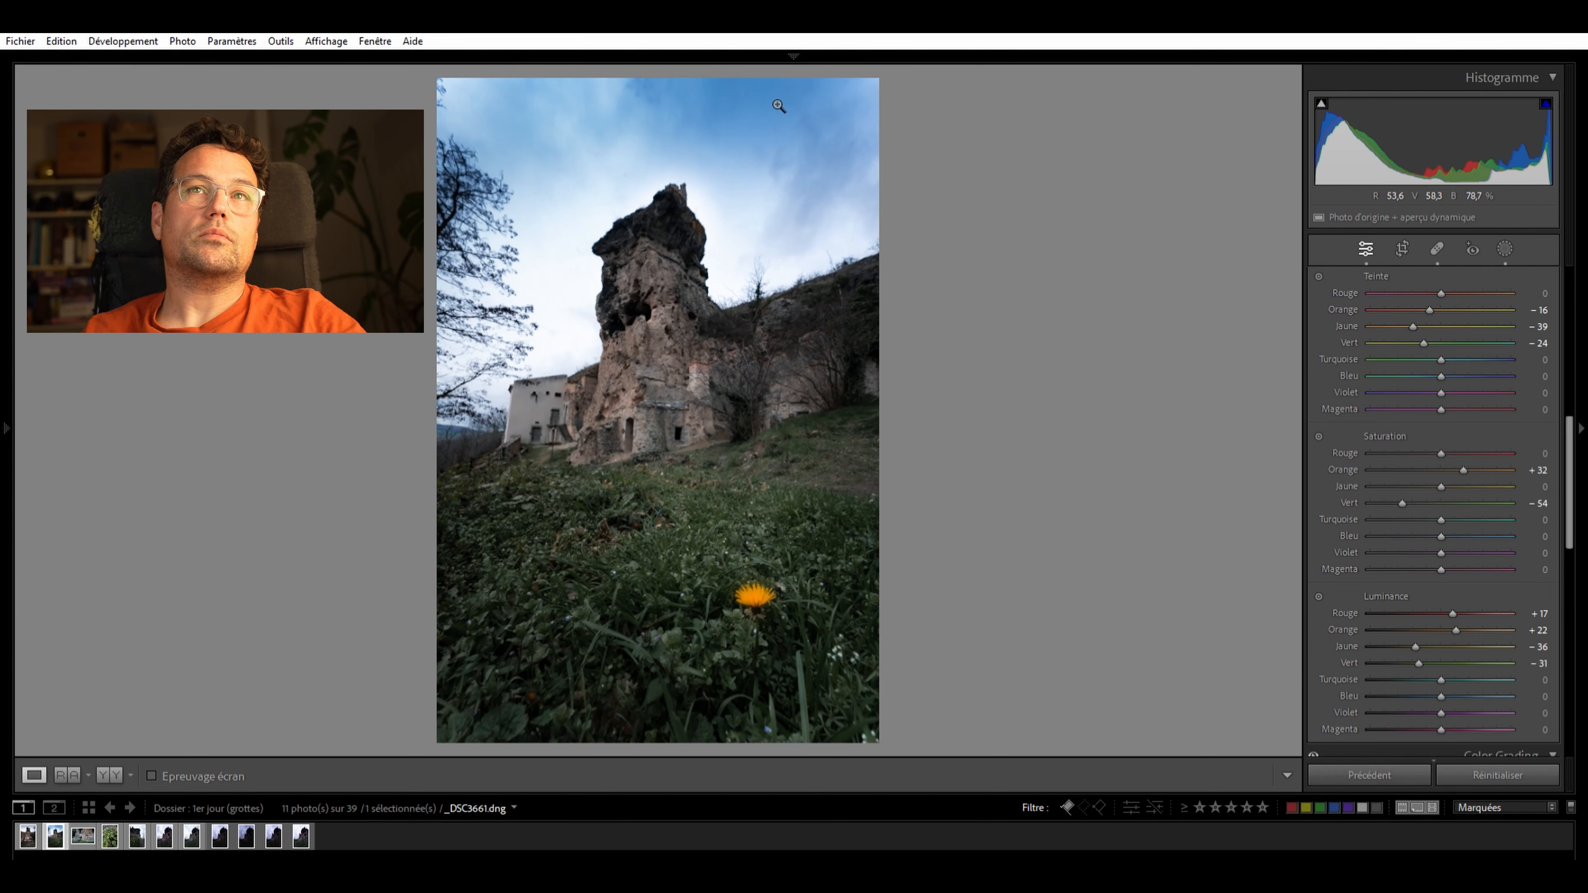
scroll(1437, 443, "up", 6)
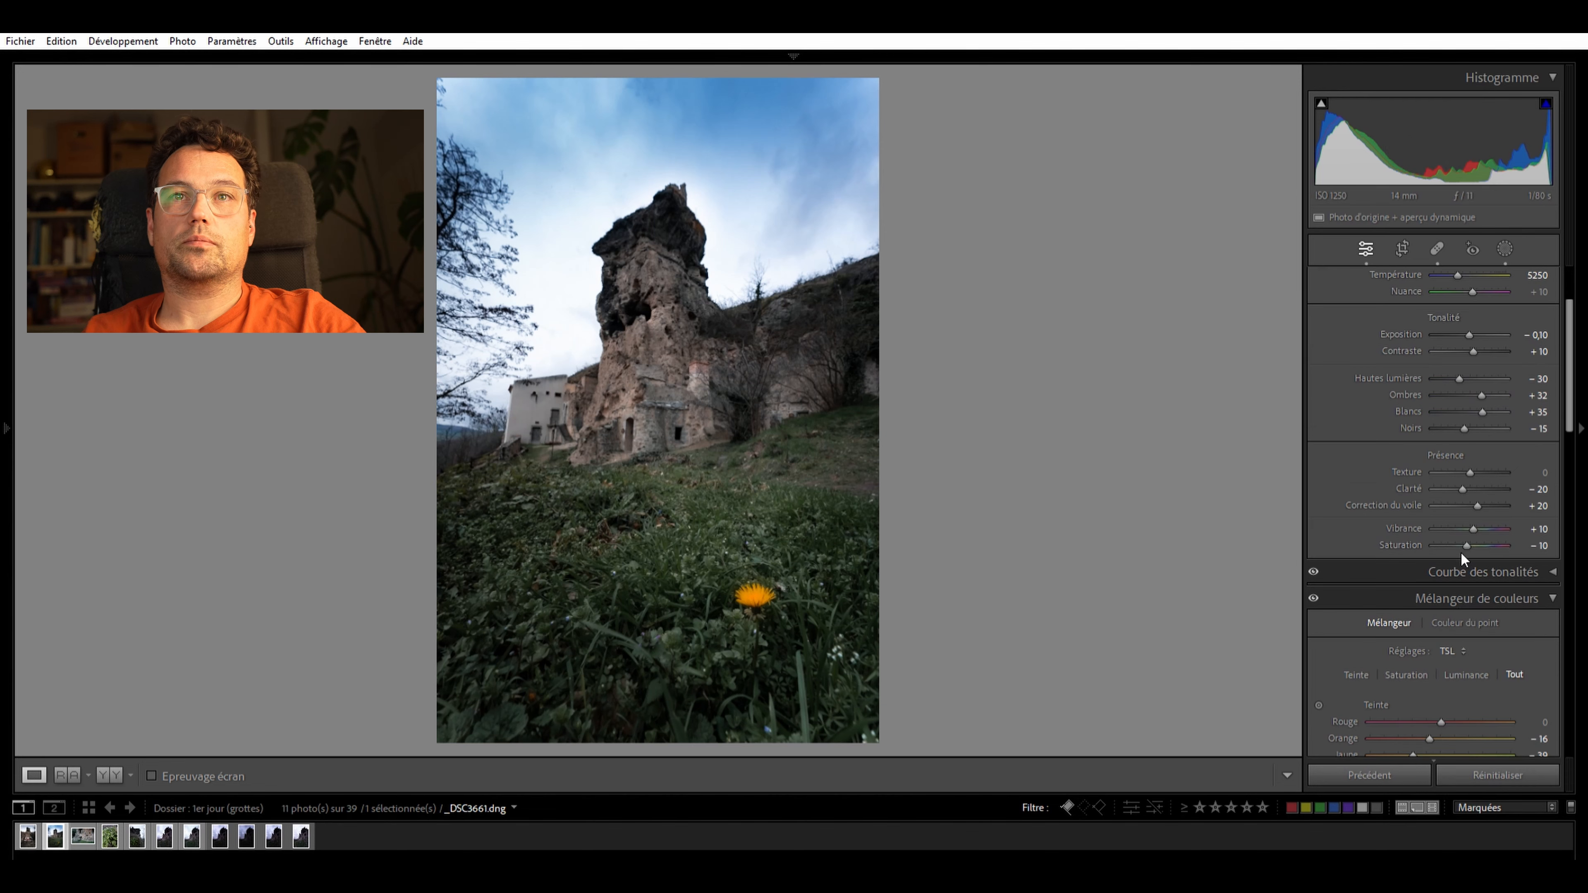
scroll(1436, 607, "down", 10)
scroll(1433, 631, "up", 8)
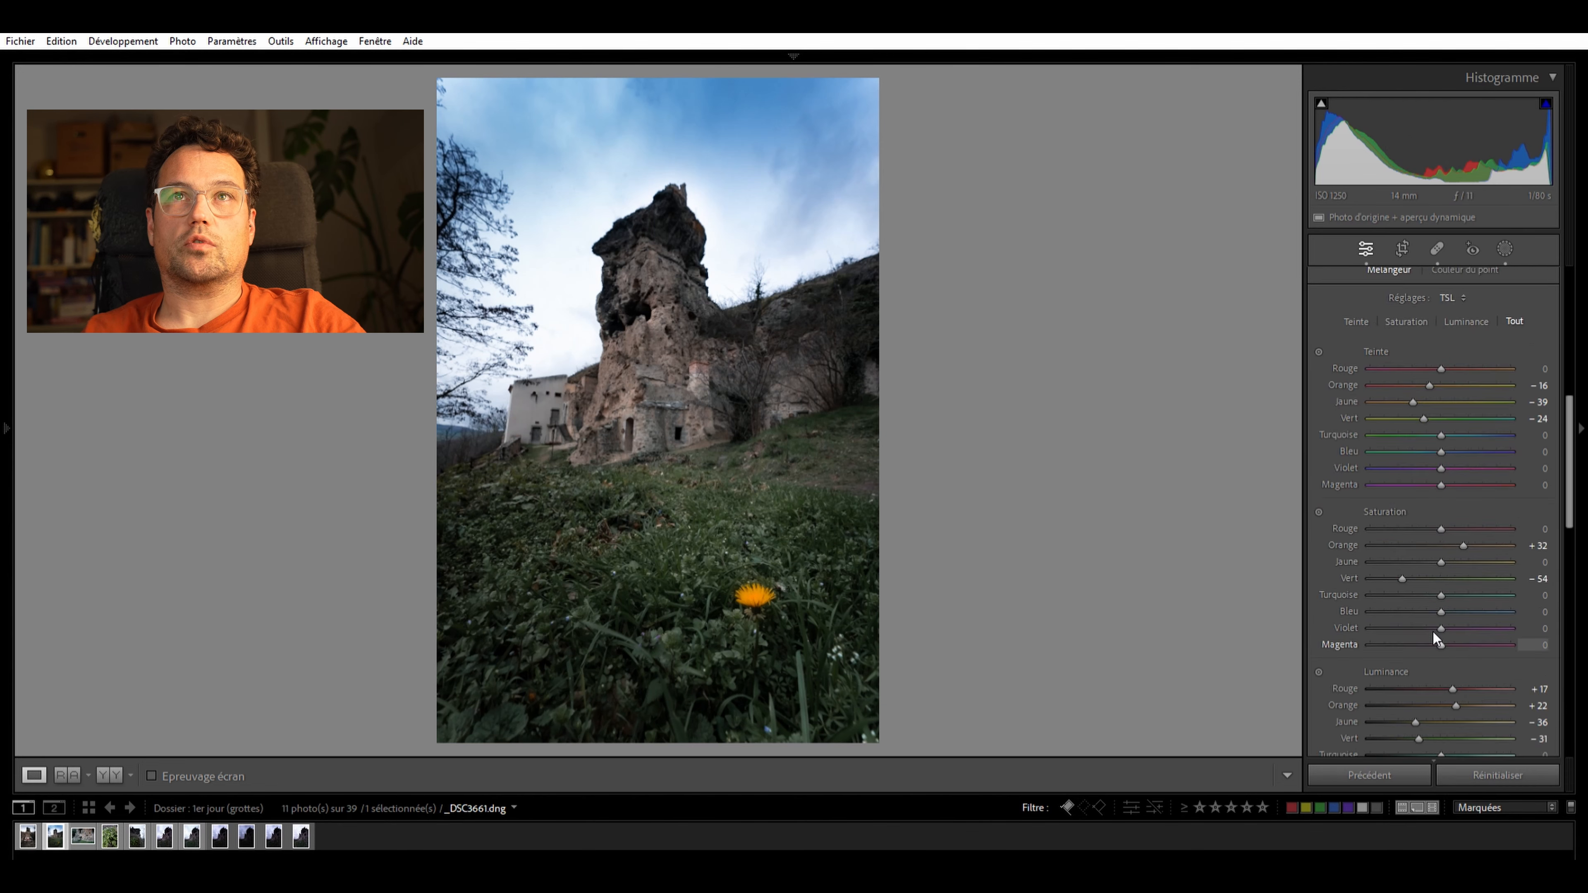
Select the sky mask Masque 1 and warm its temperature to 21
left_click(1504, 248)
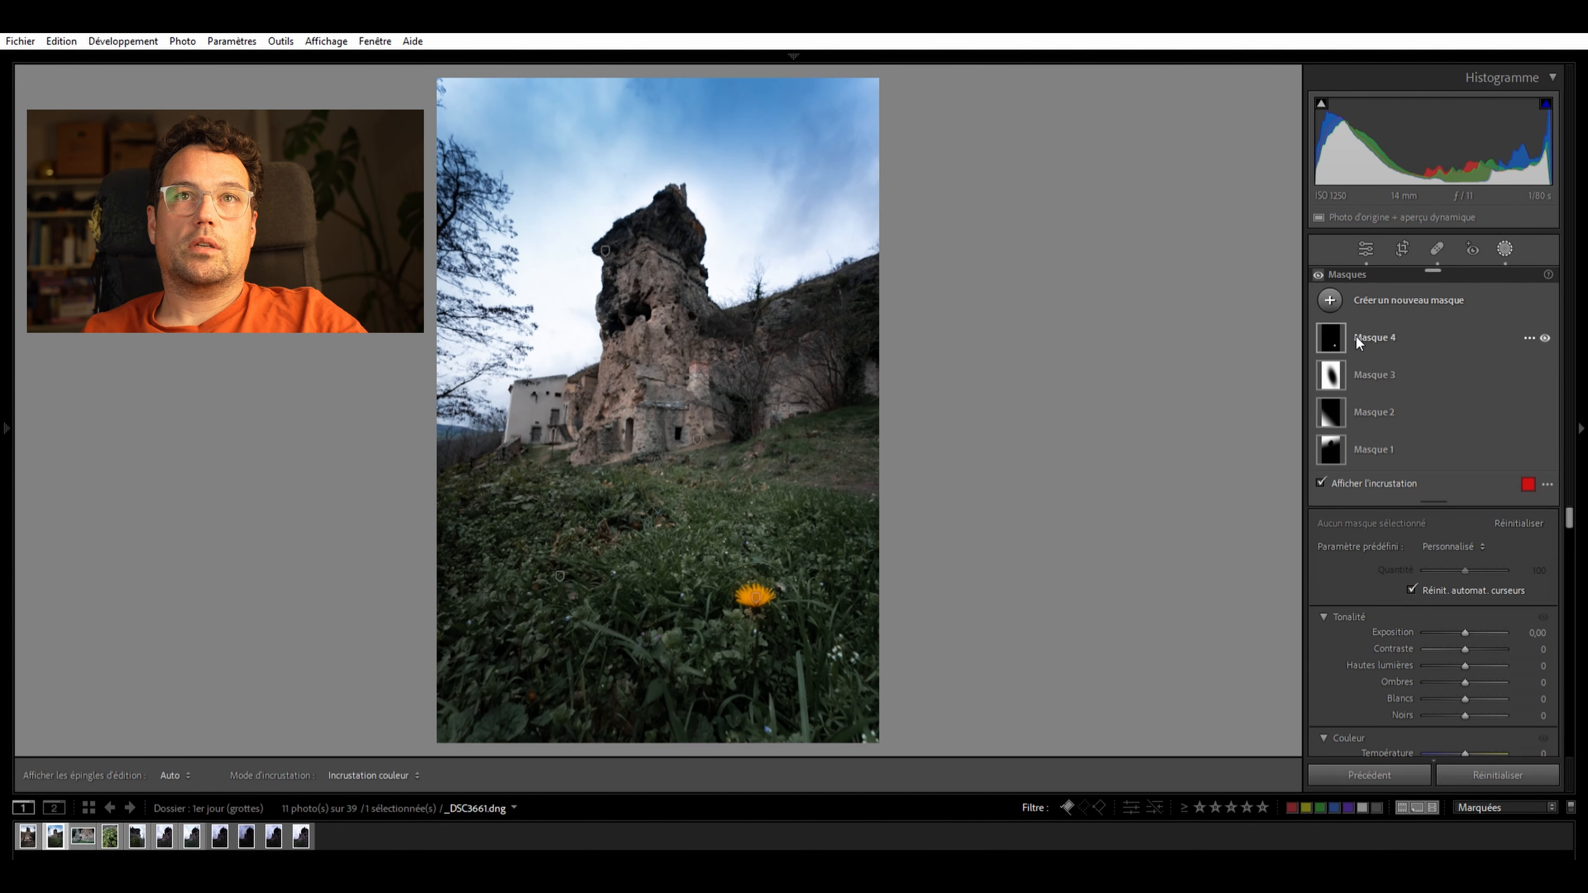
left_click(1375, 439)
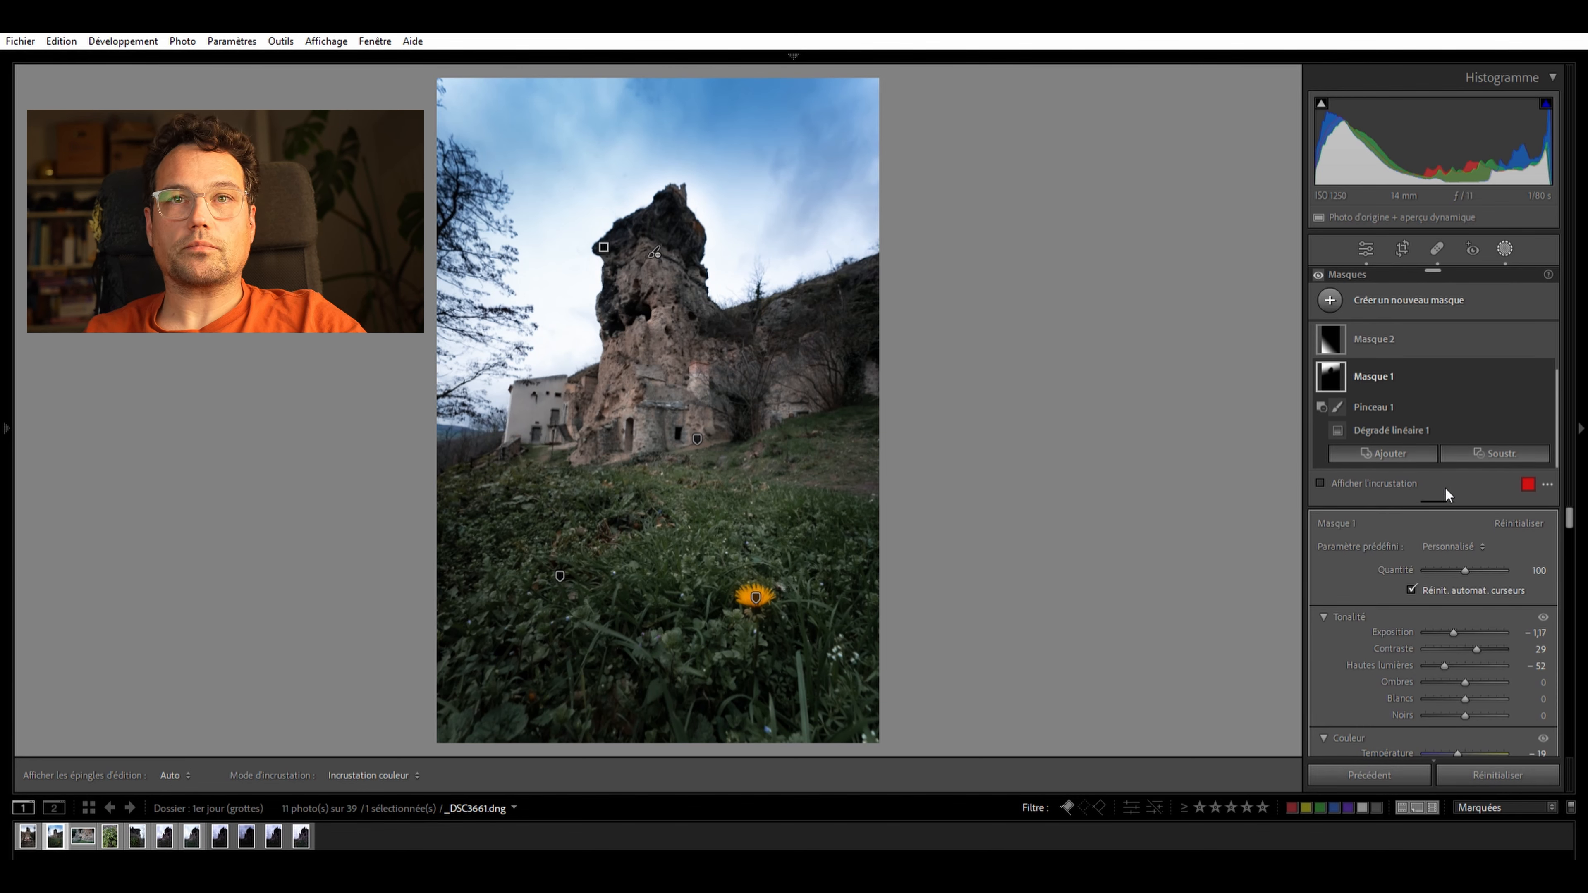
scroll(1429, 631, "down", 2)
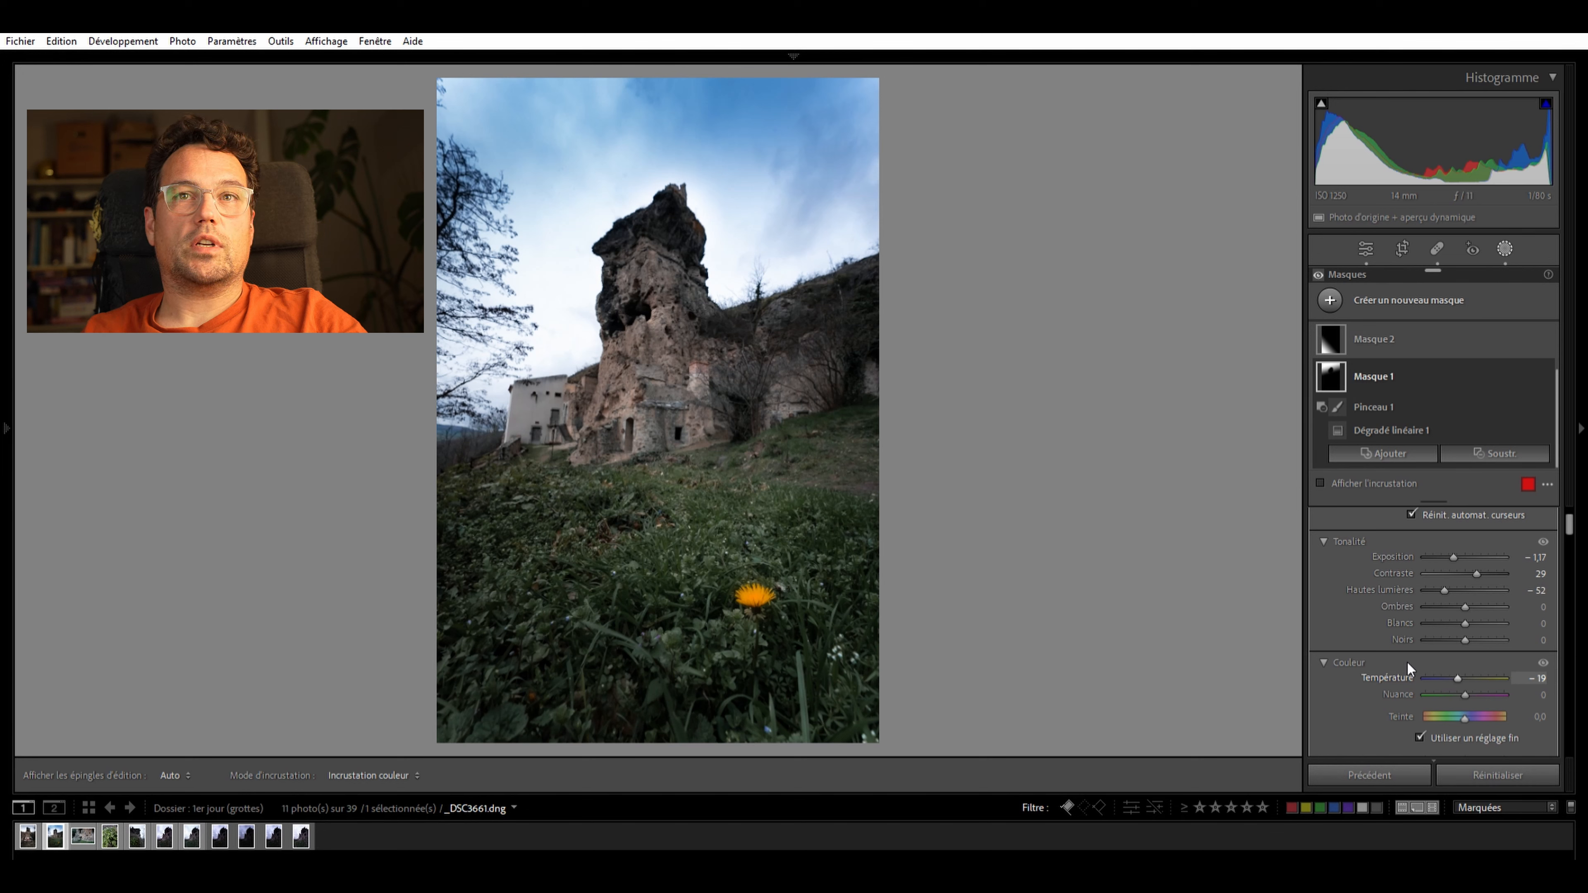
double_click(1457, 677)
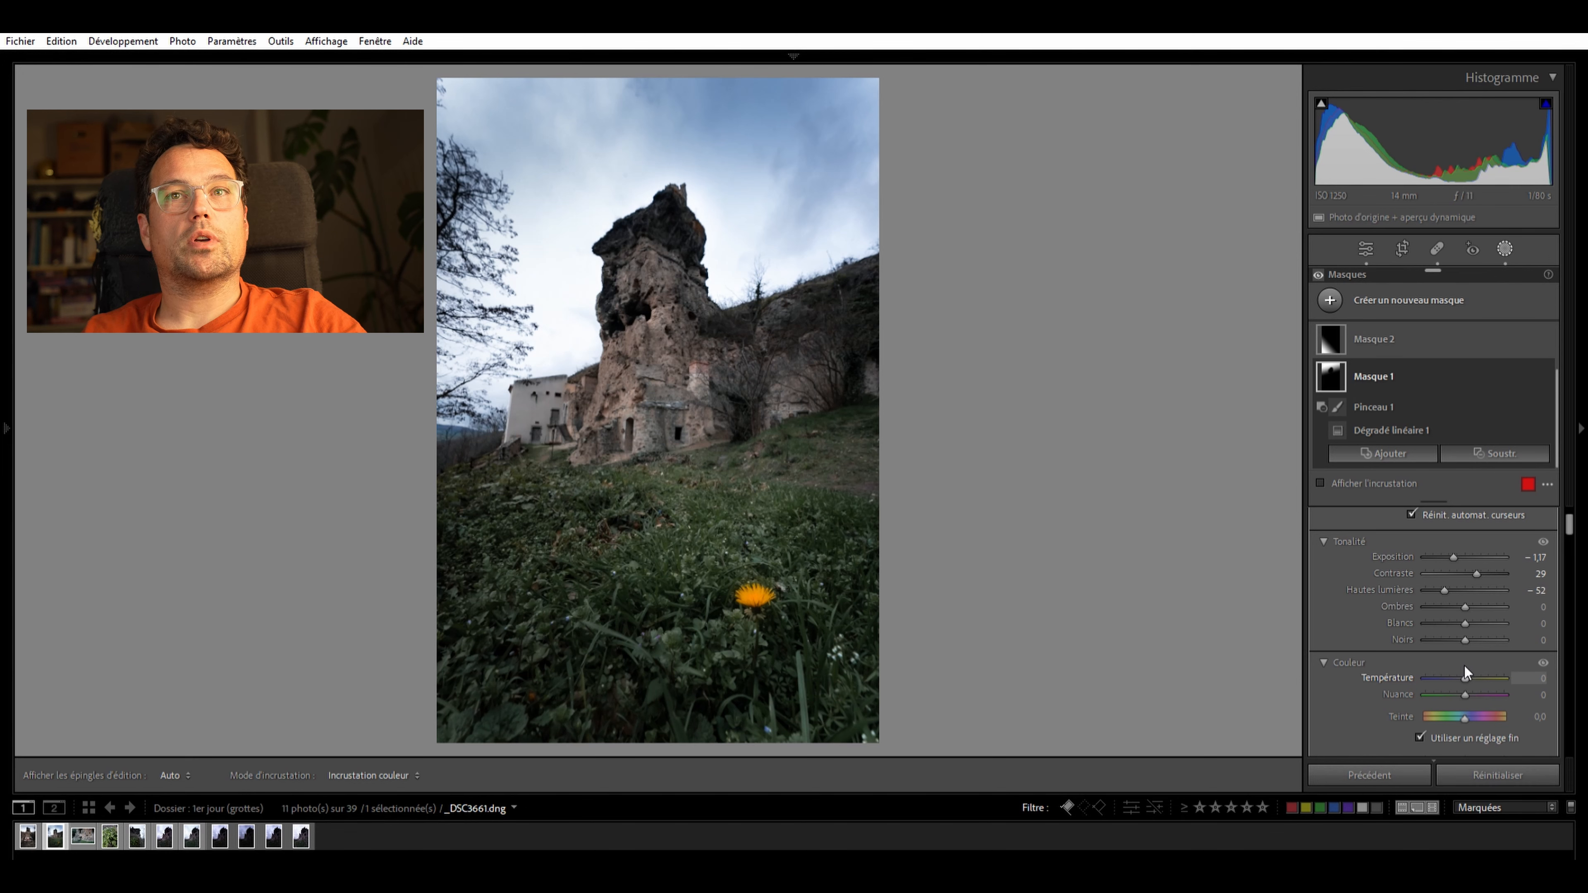
left_click_drag(1477, 665, 1485, 667)
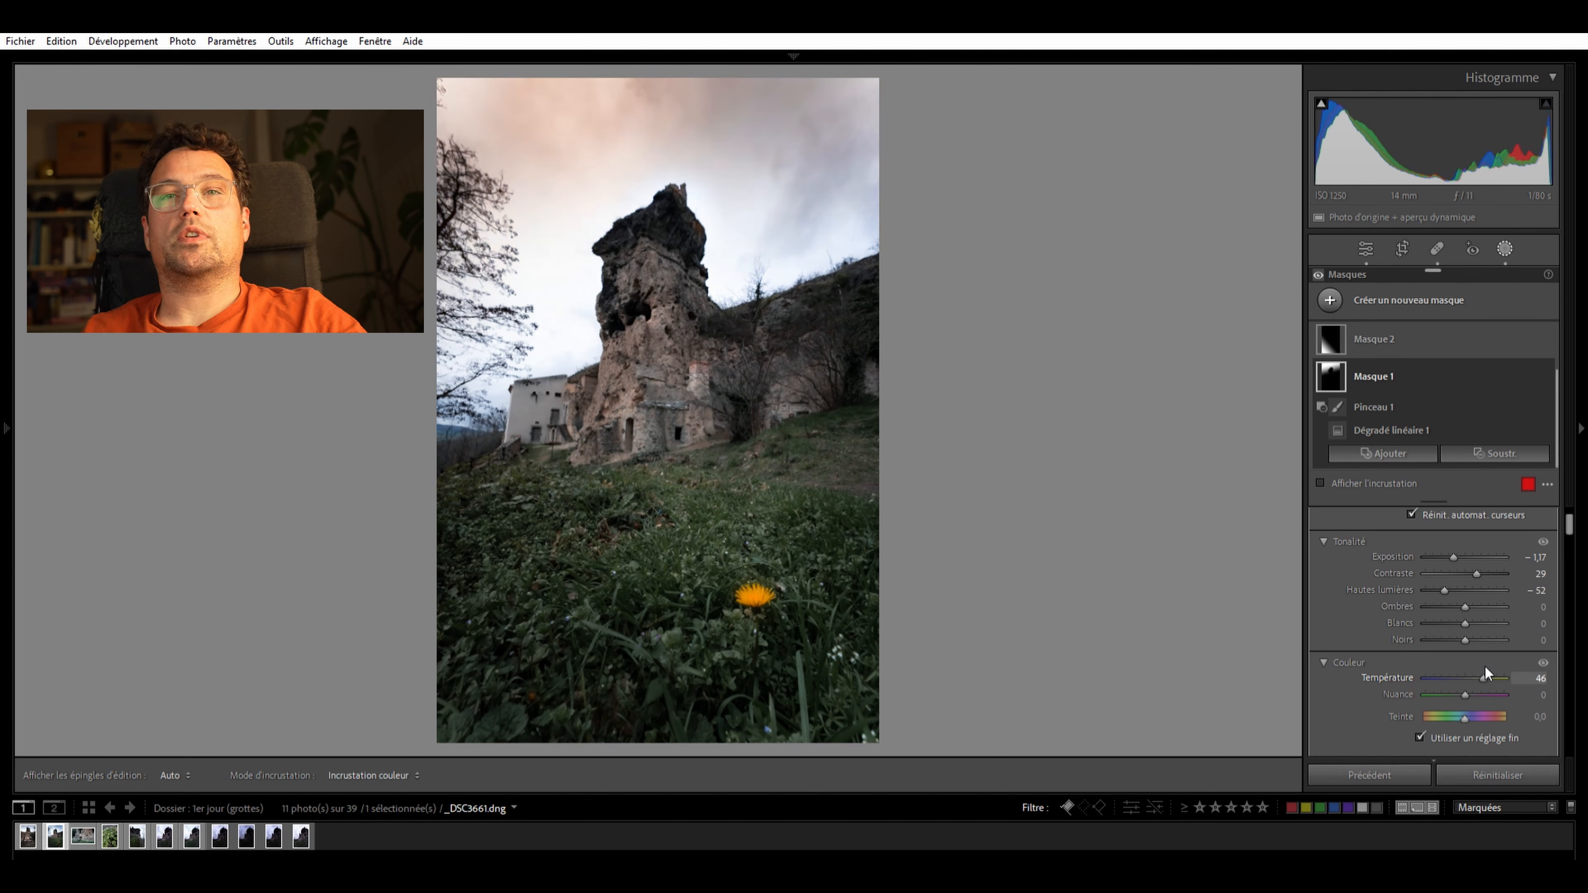
mouse_move(1485, 663)
left_mouse_down()
mouse_move(1457, 666)
mouse_move(1473, 669)
left_mouse_up()
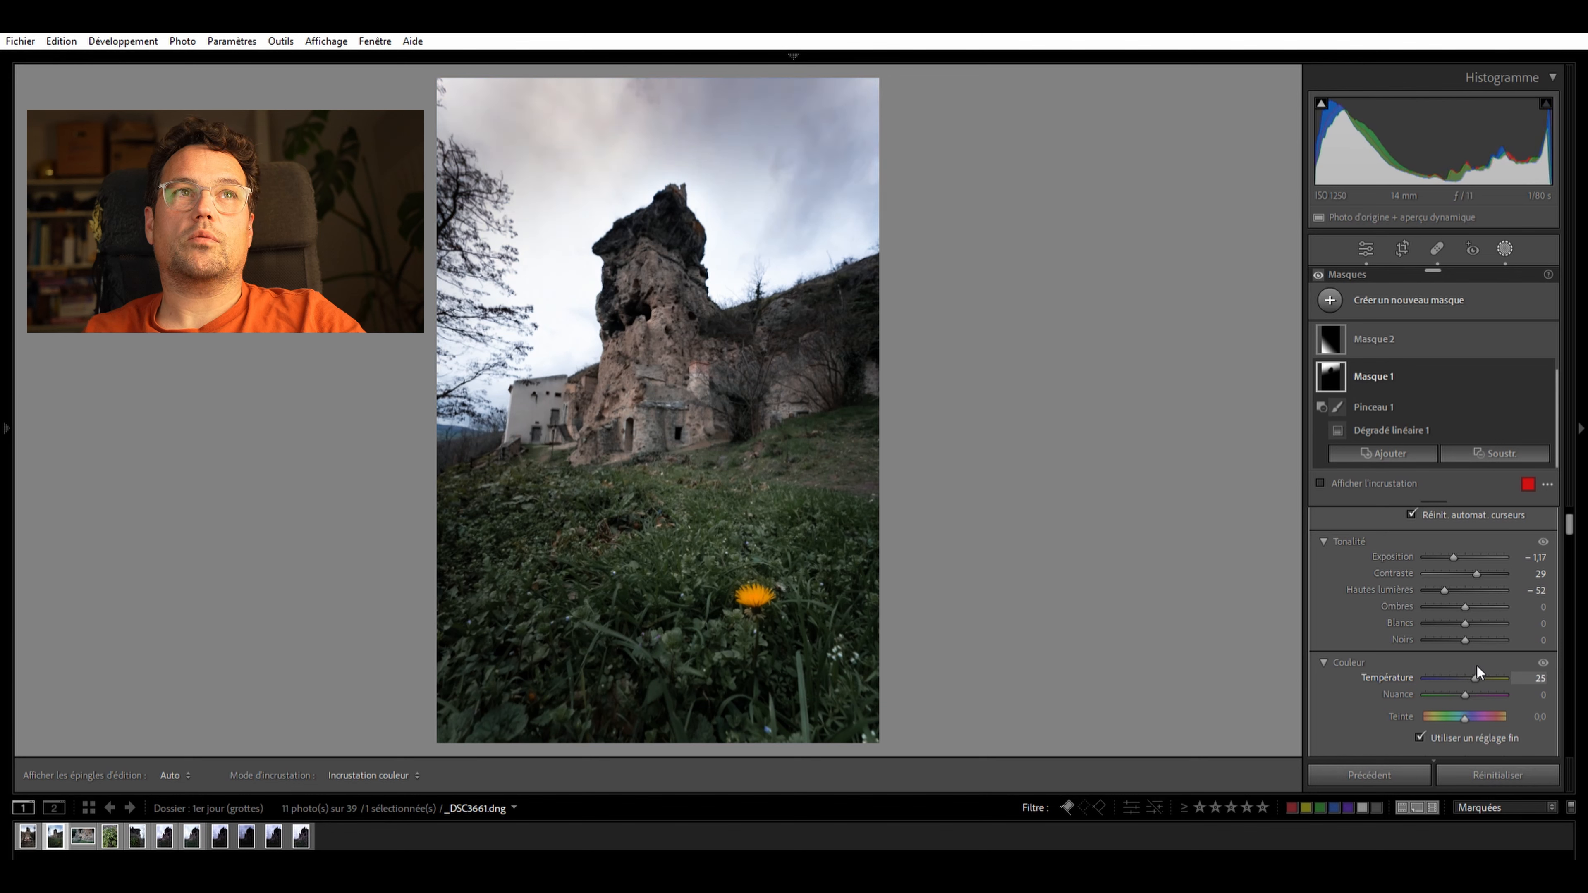
Set the clarity of the sky mask to -17 in its effects
scroll(1501, 675, "down", 3)
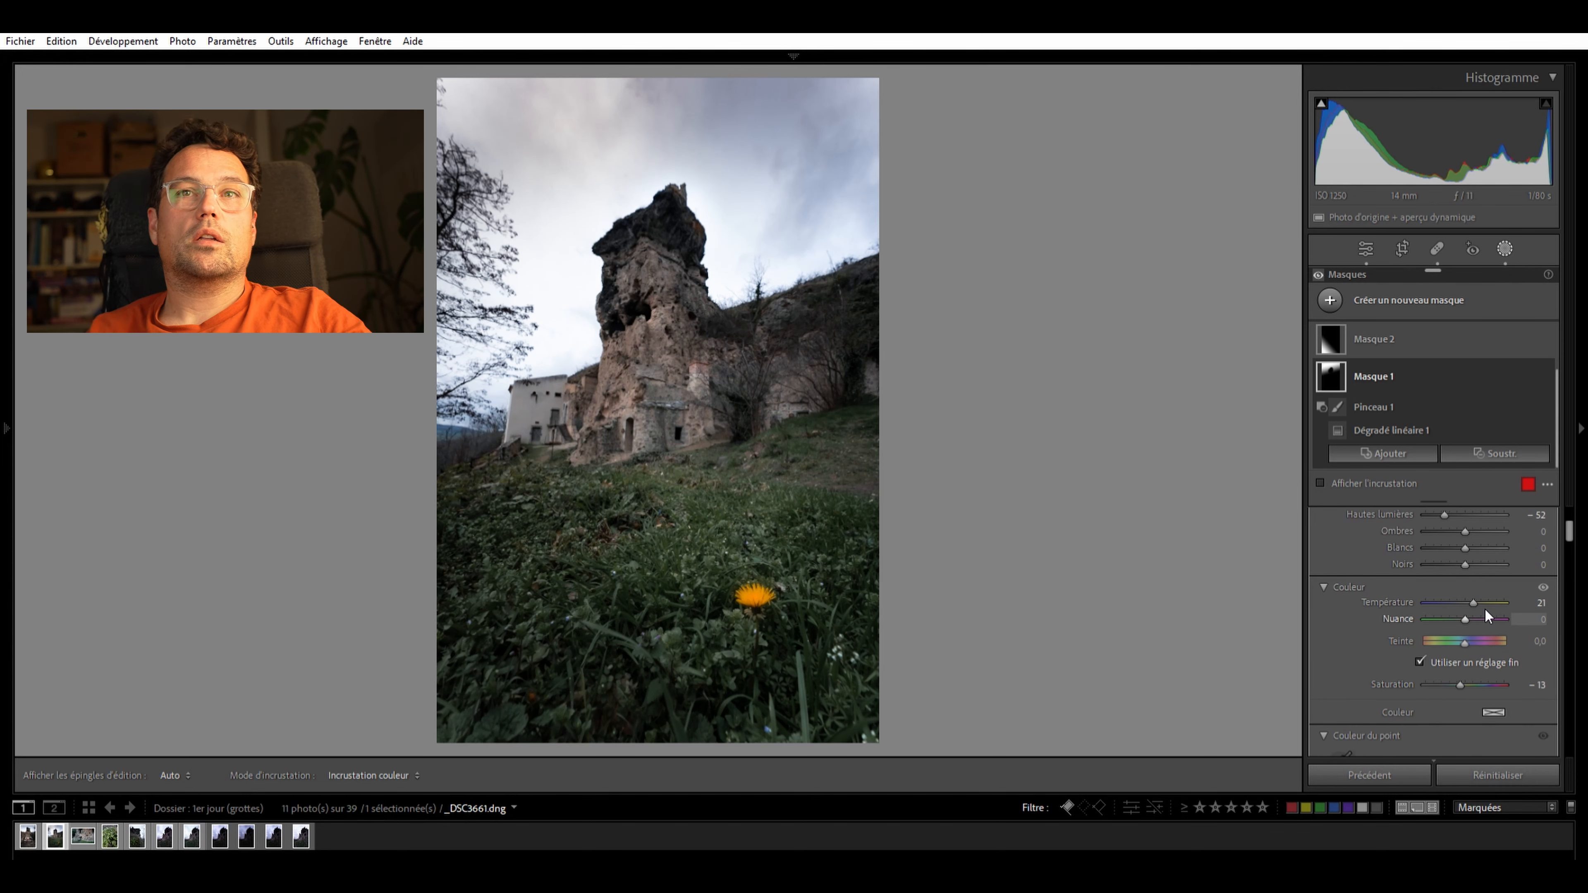
scroll(1481, 633, "up", 6)
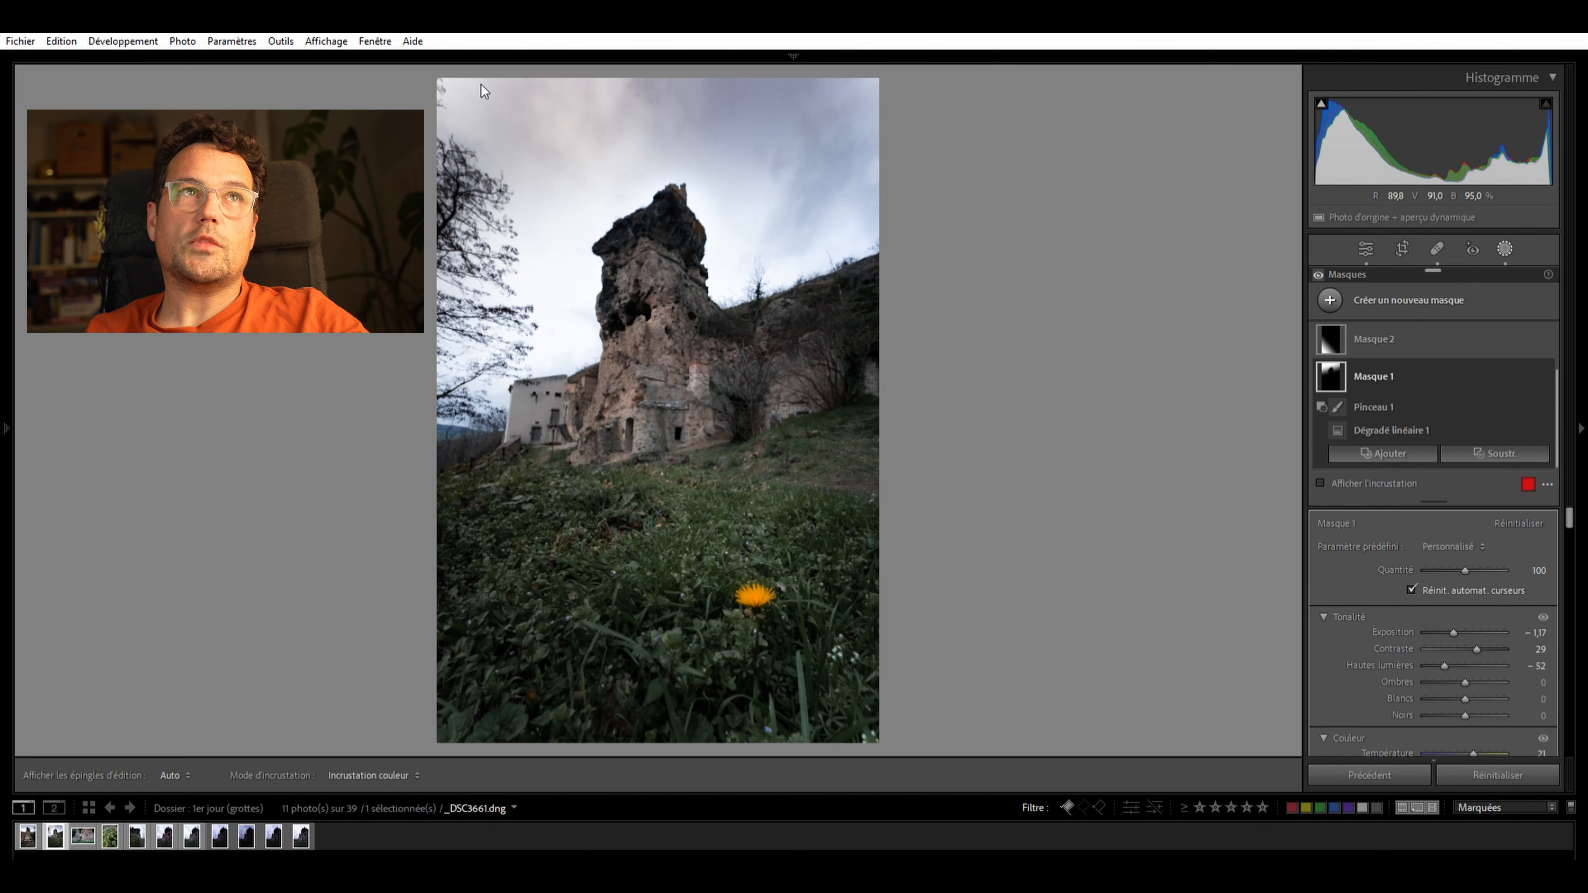
scroll(1454, 683, "down", 10)
scroll(1453, 678, "down", 1)
mouse_move(1464, 607)
left_mouse_down()
mouse_move(1428, 602)
mouse_move(1507, 583)
mouse_move(1457, 594)
left_mouse_up()
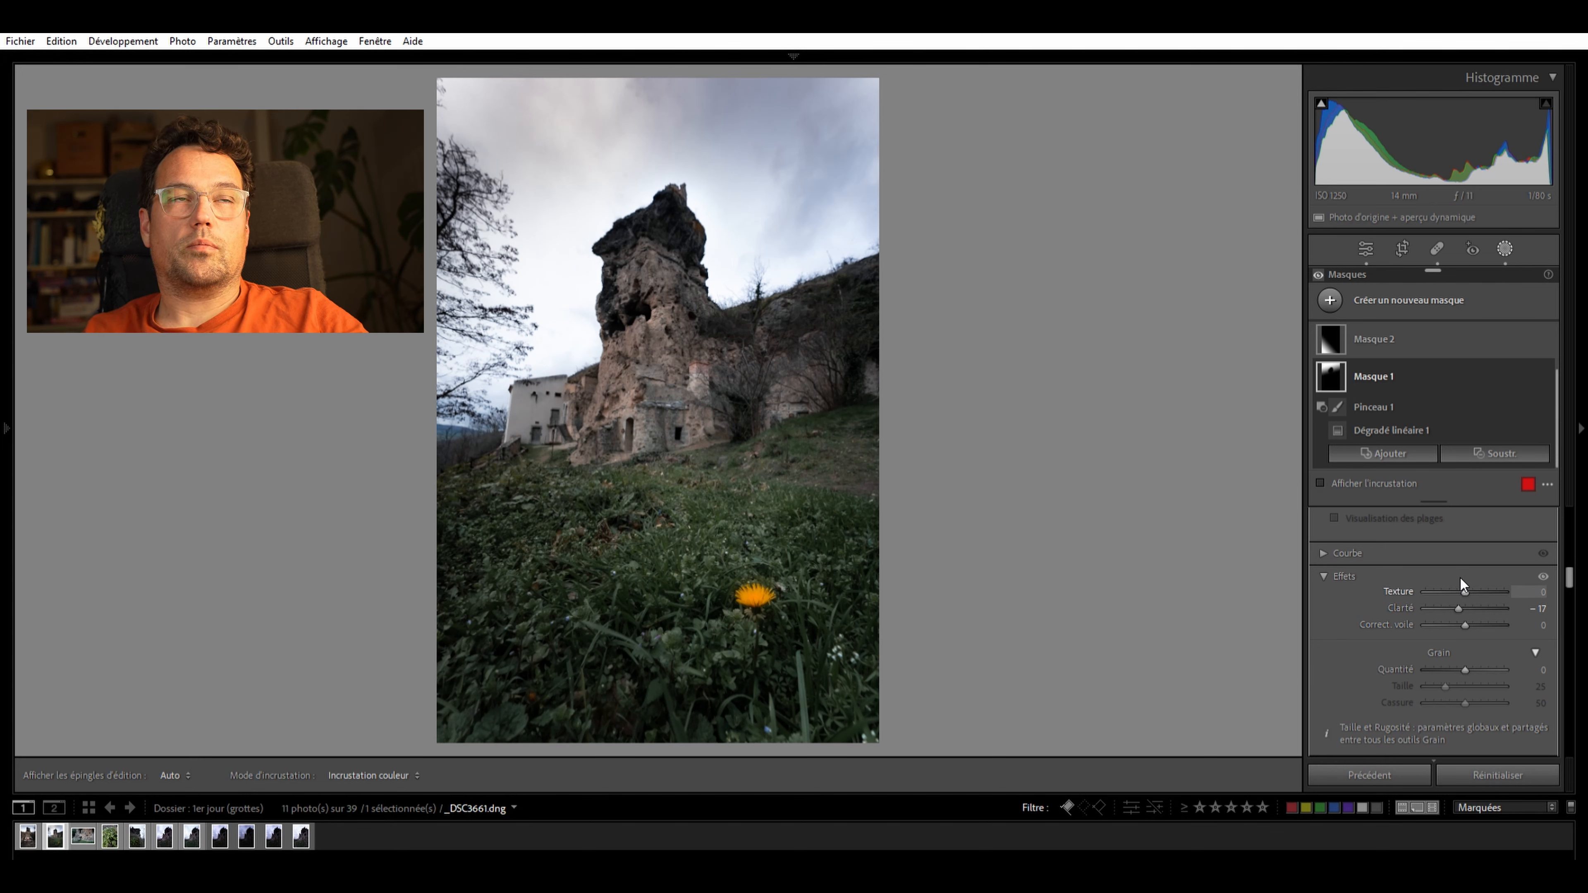
Set the temperature of the sky mask to 27
scroll(1487, 595, "up", 6)
scroll(1488, 599, "up", 3)
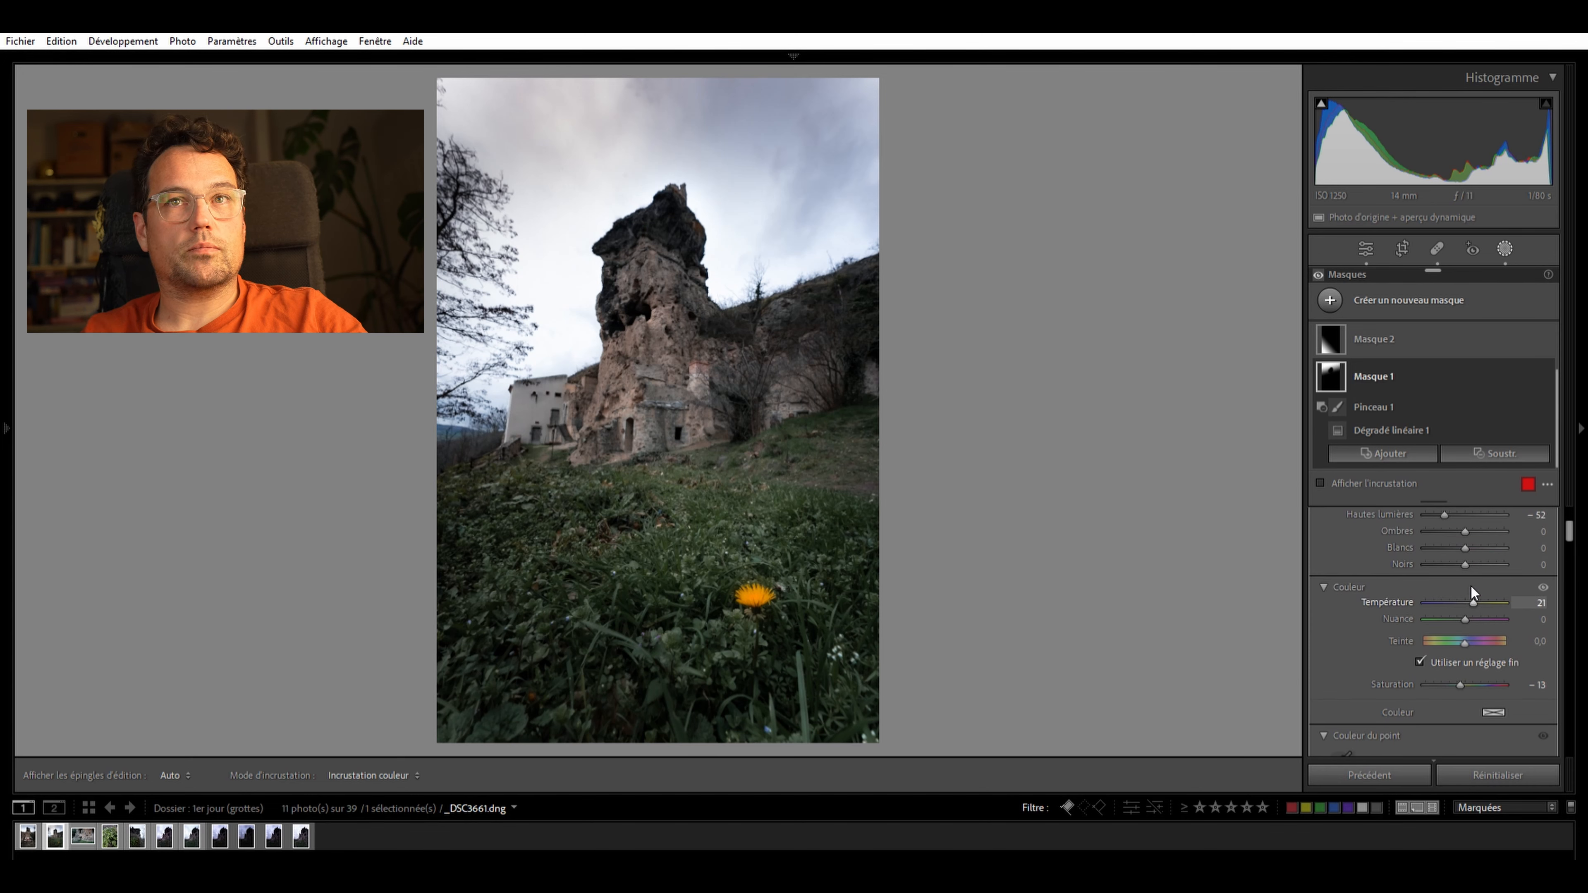
left_click_drag(1474, 591, 1476, 594)
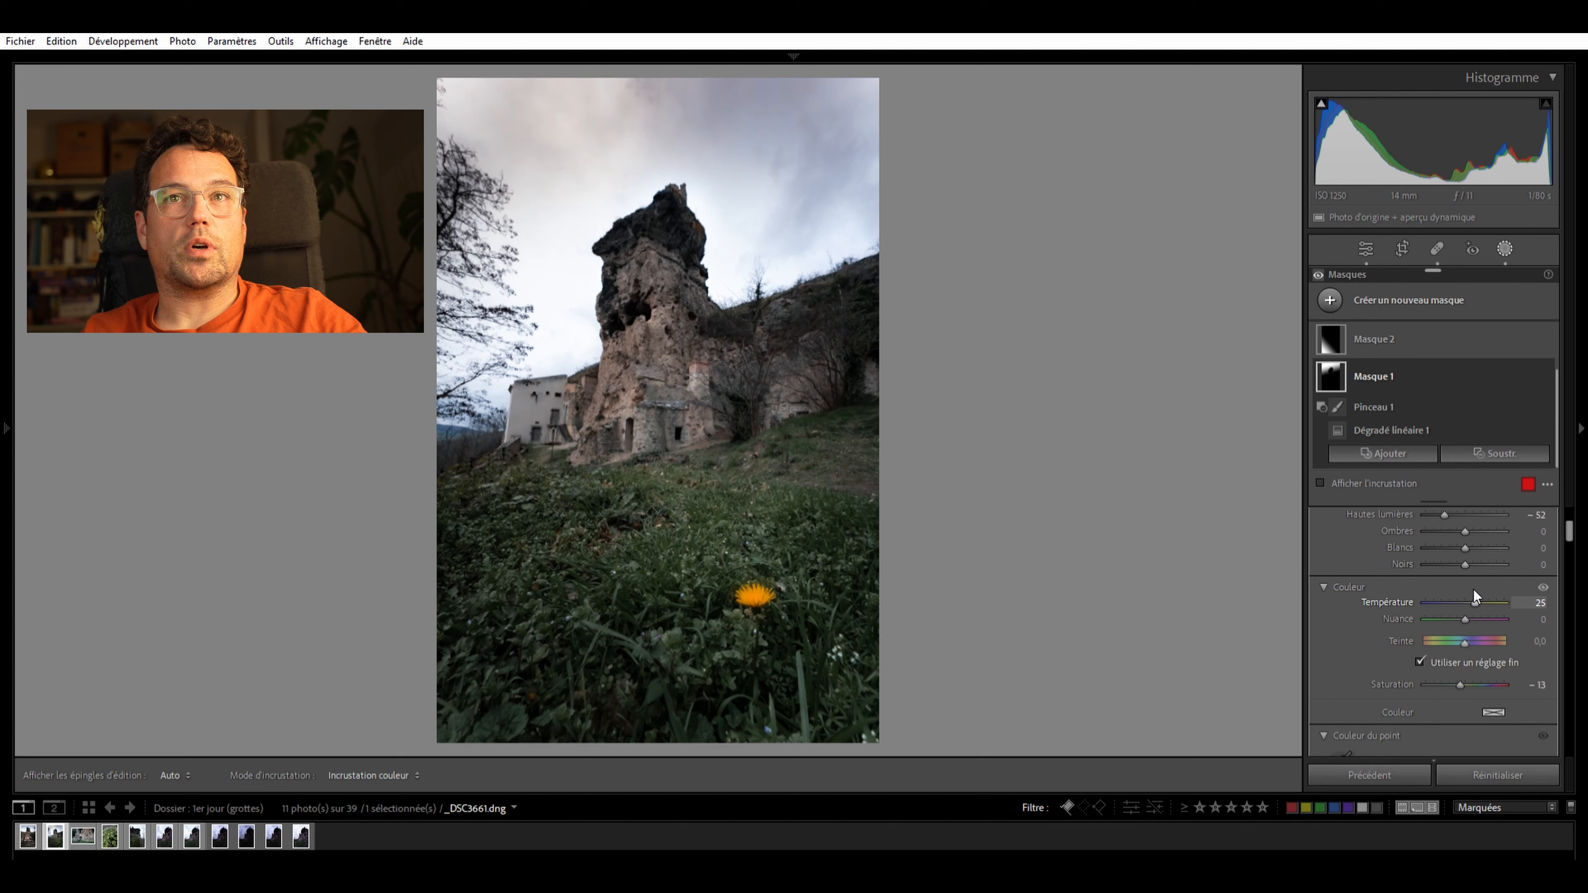
Set the highlights of the sky mask to -71 and return to the global edit settings
scroll(1508, 565, "up", 6)
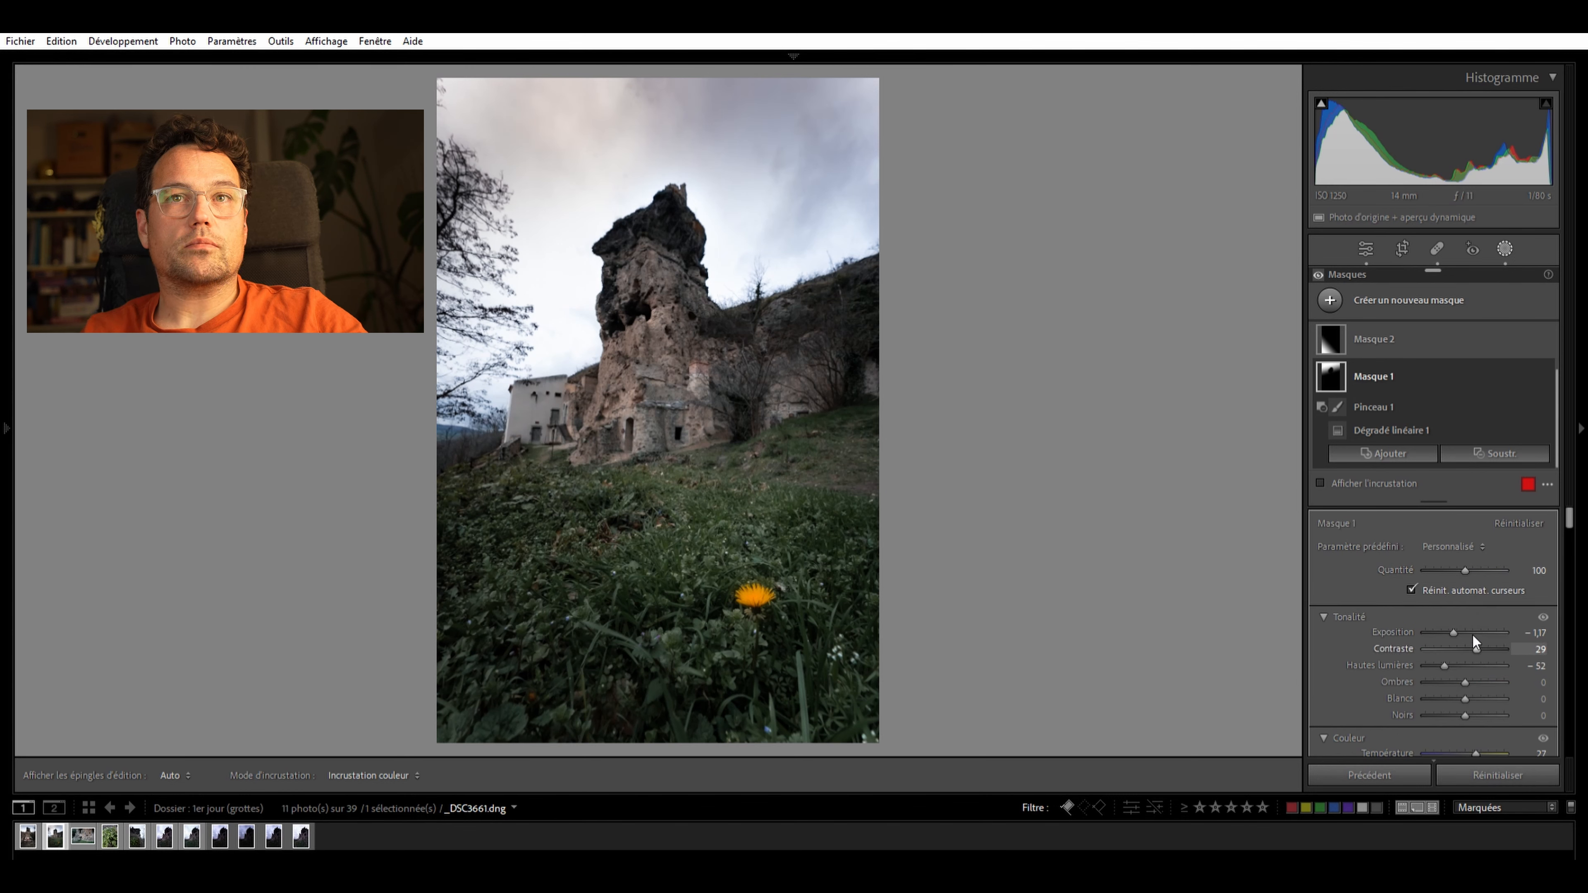
left_click_drag(1444, 651, 1437, 655)
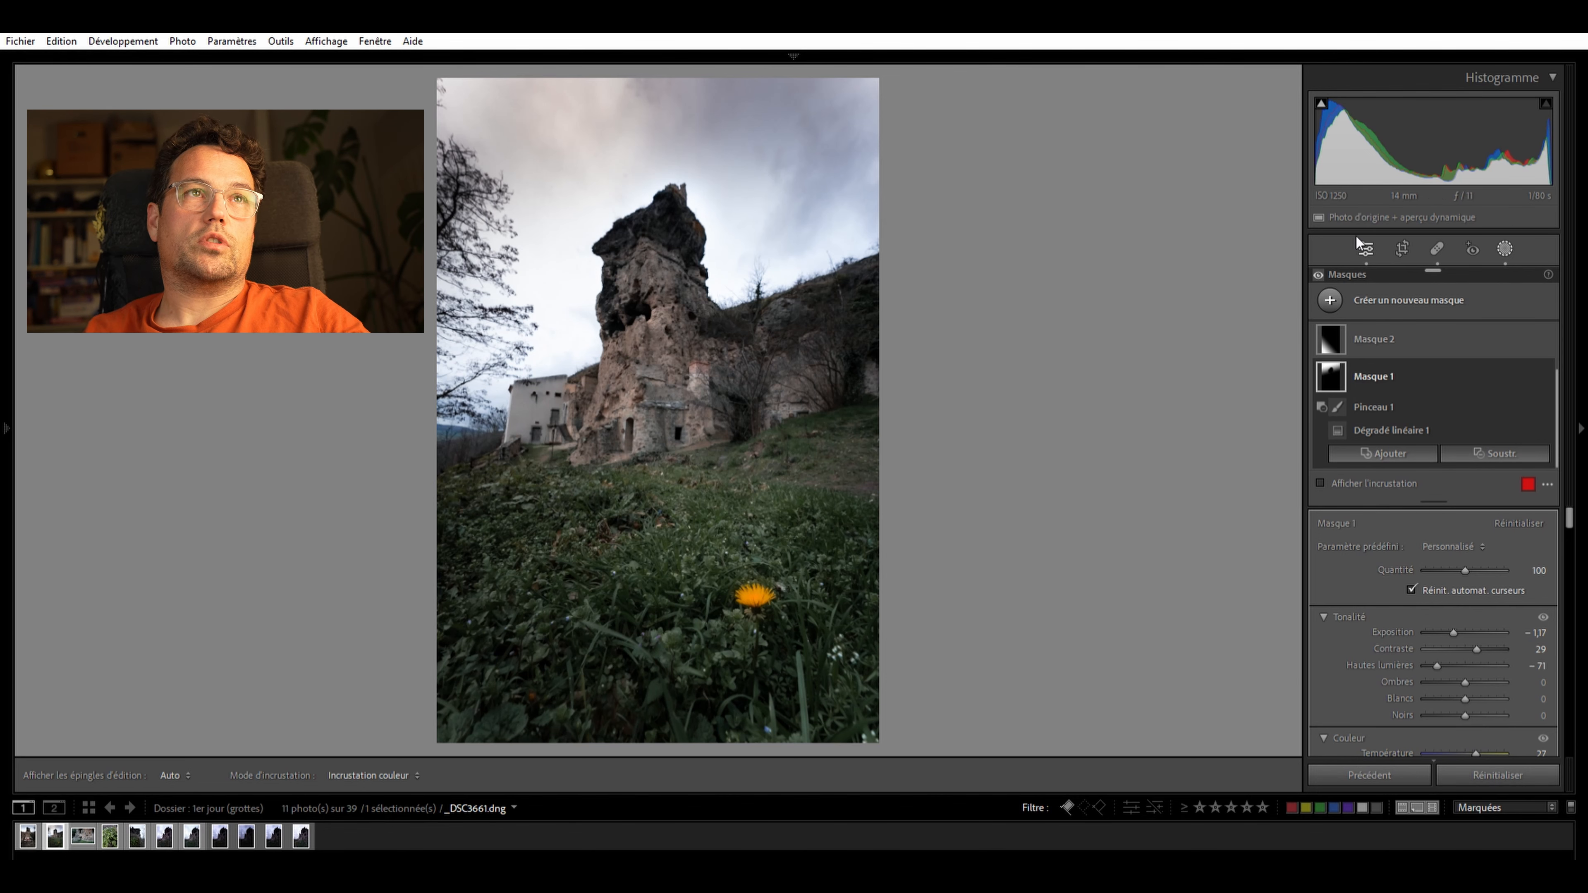
left_click(1366, 249)
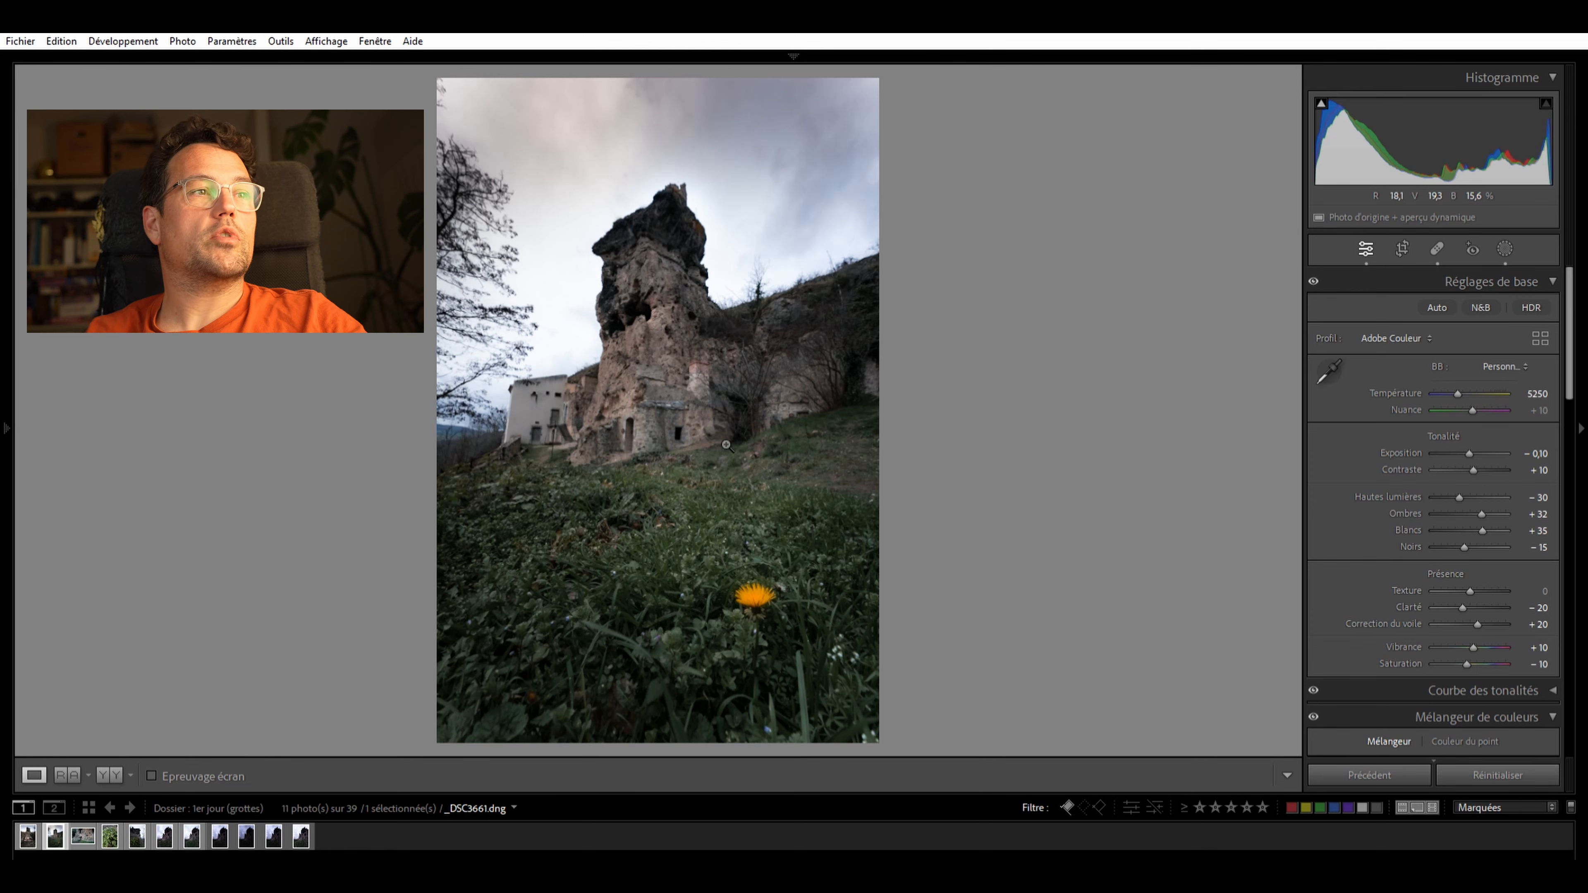
Open the cave wall photo _DSC3666.dng and crop it slightly on all sides with the original aspect ratio locked
left_click(83, 835)
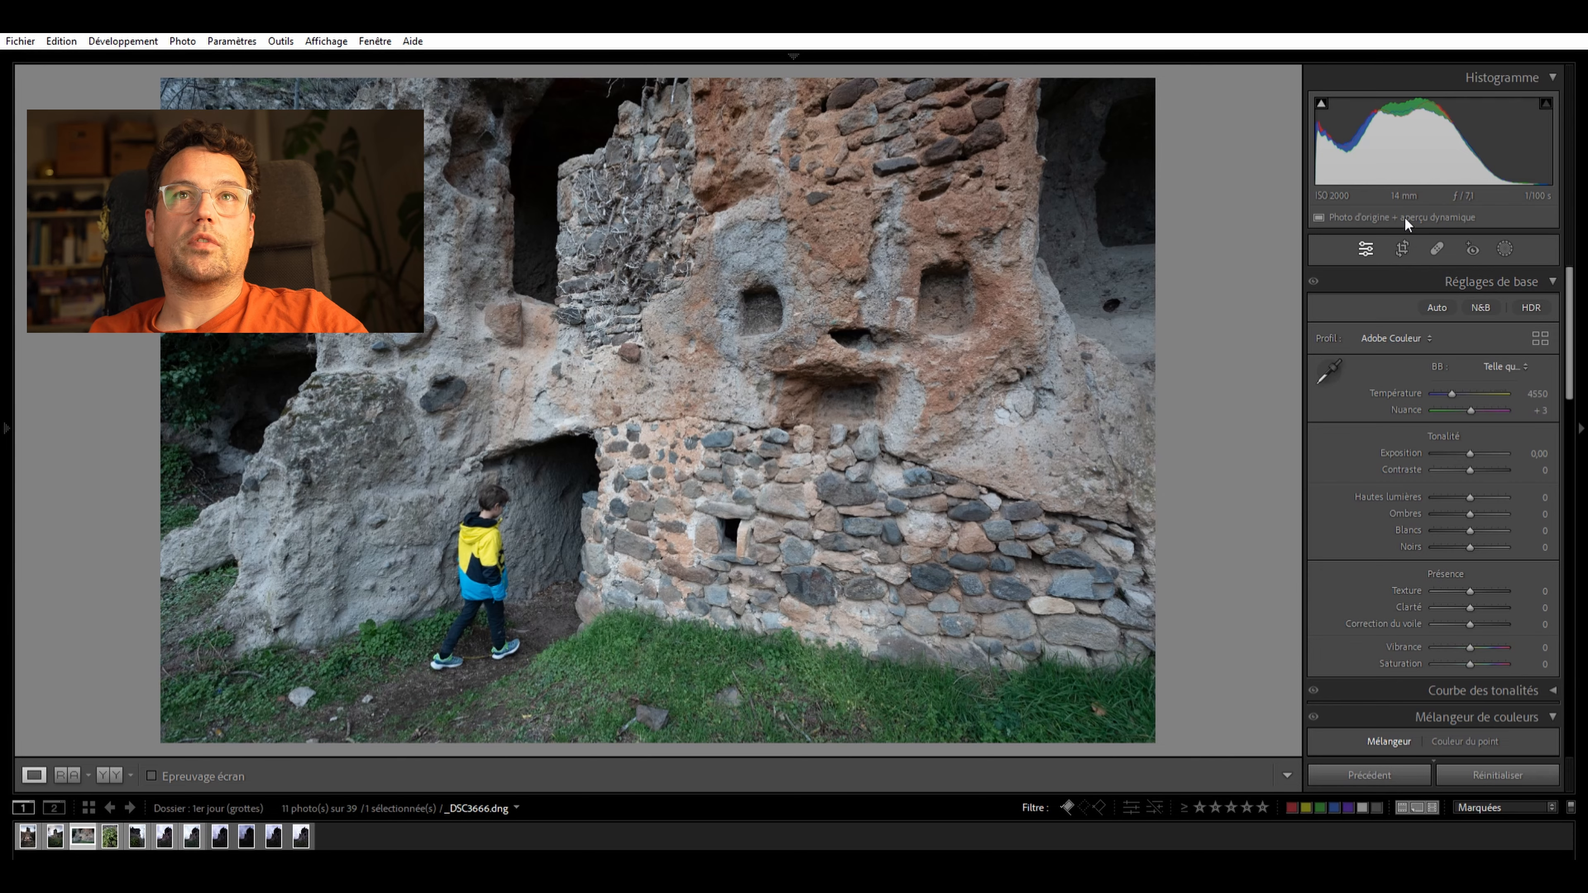
left_click(1400, 236)
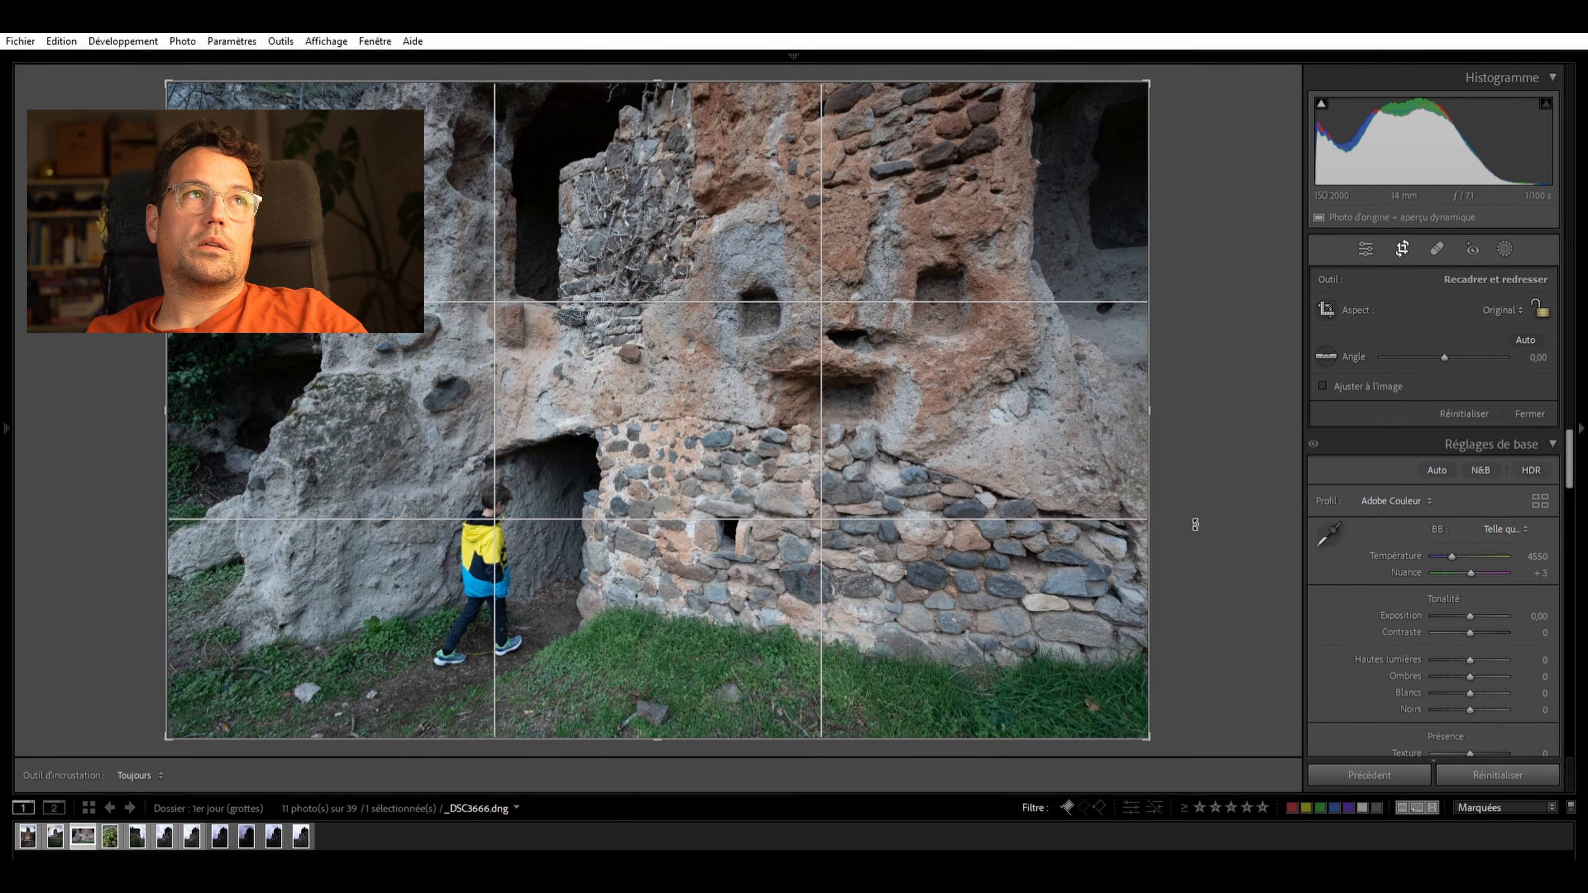
left_click_drag(166, 82, 194, 109)
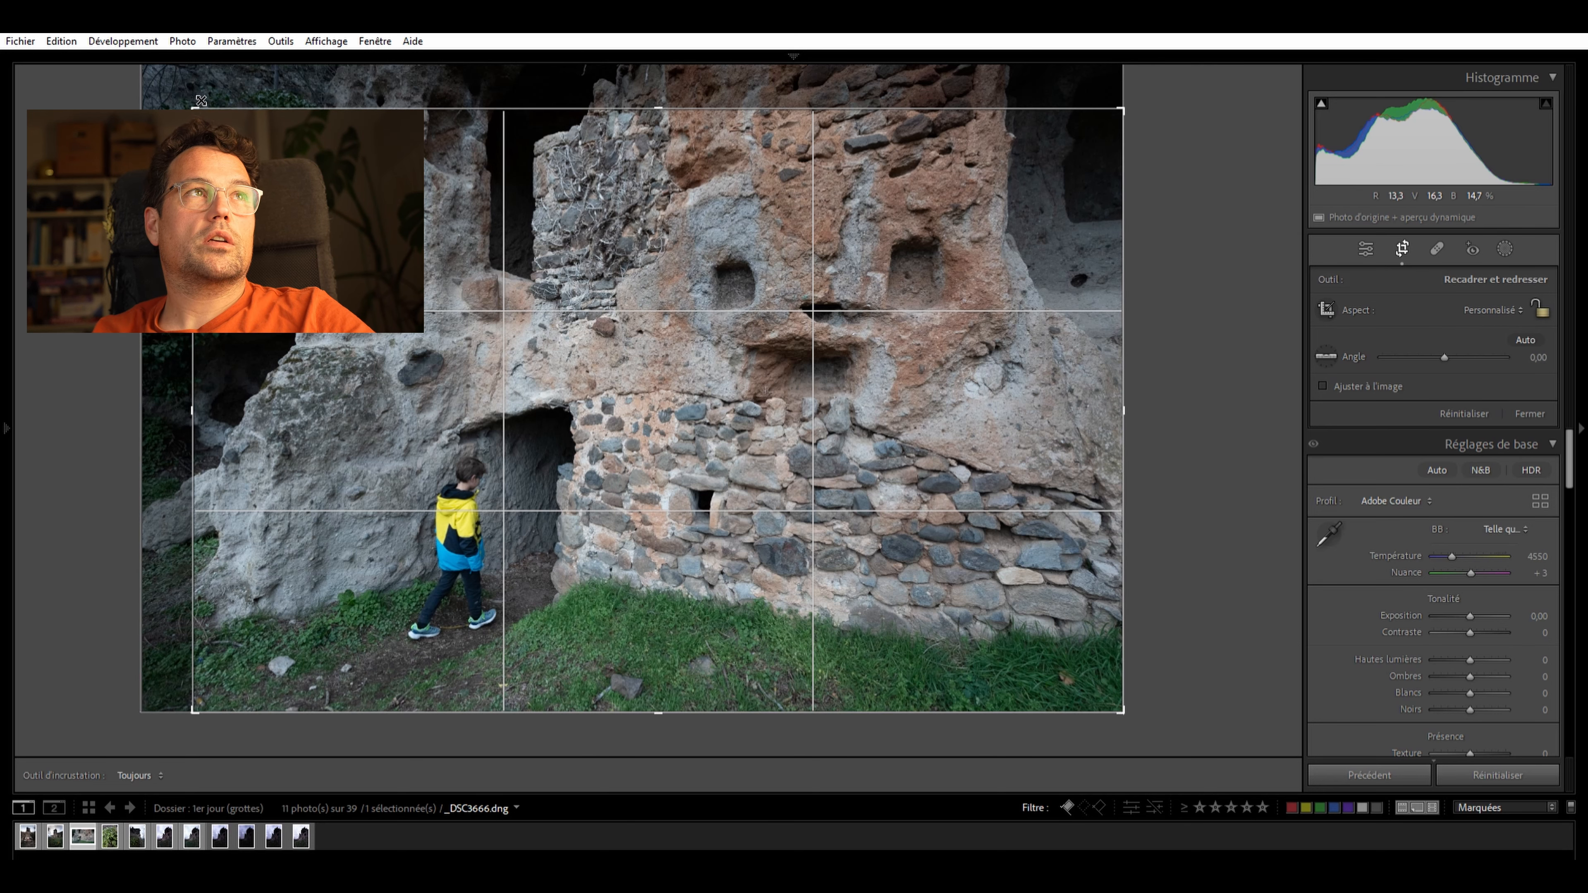
key("ctrl+alt+r")
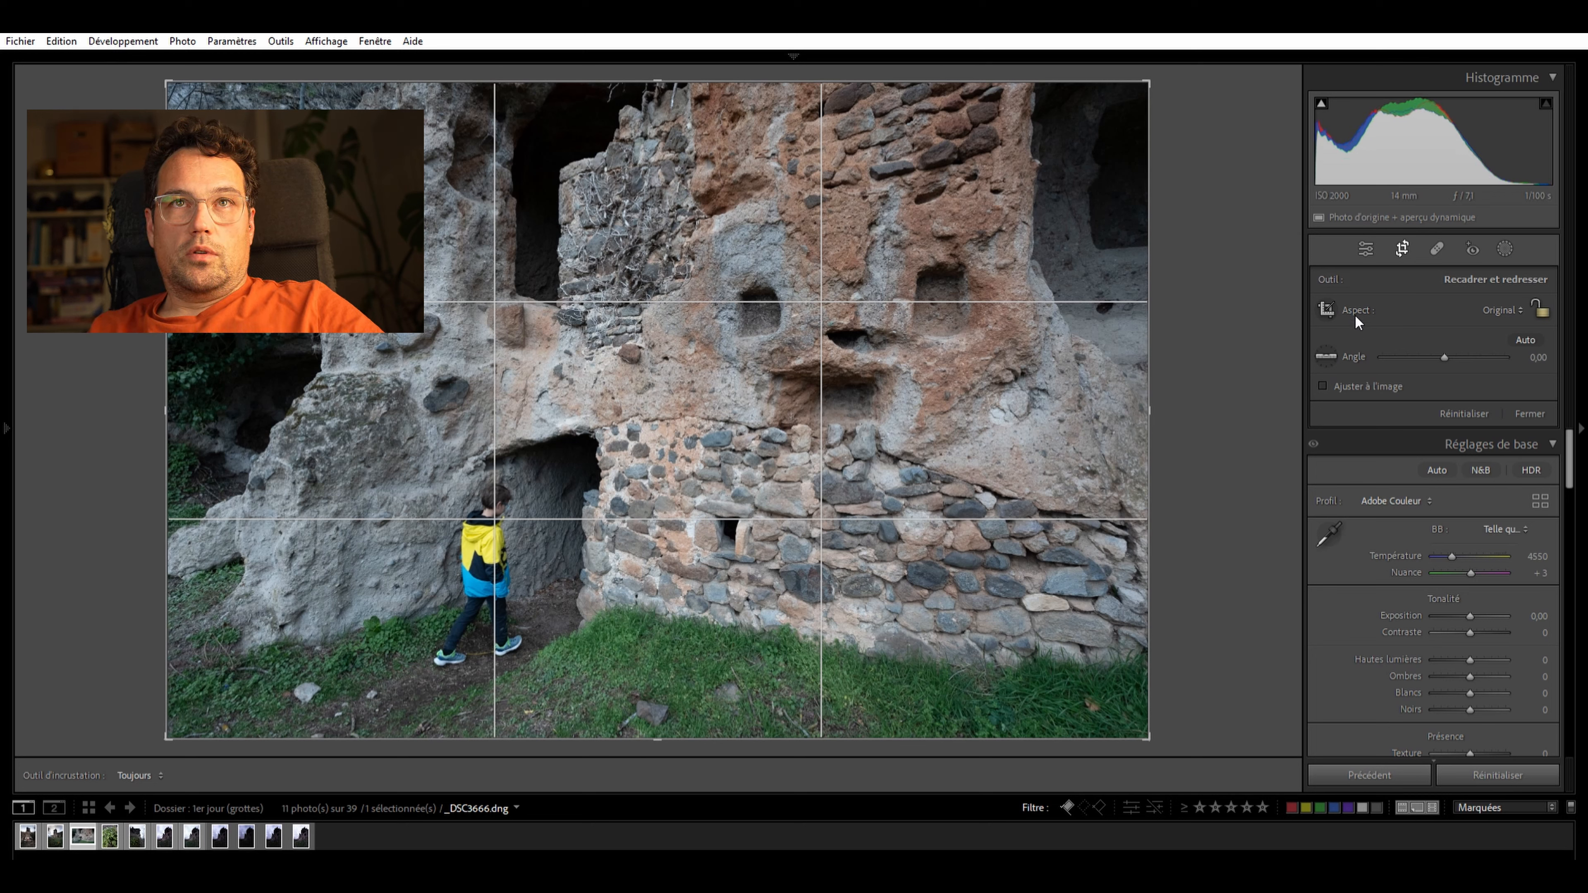
left_click(1542, 309)
left_click_drag(1150, 739, 1106, 712)
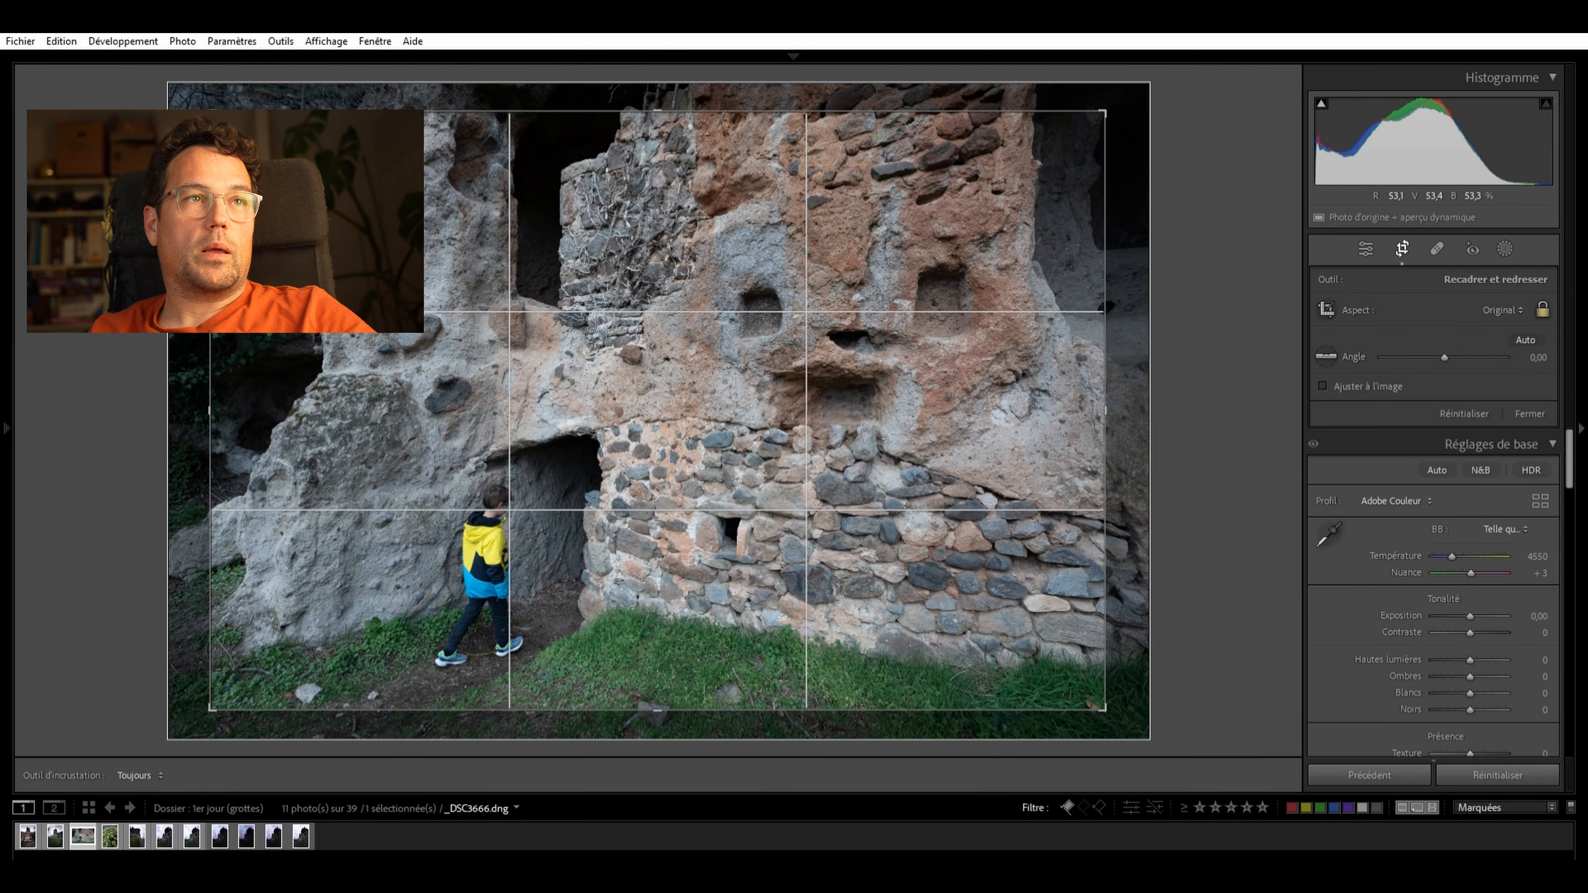
Reposition the photo and slightly enlarge the crop frame so the boy stands on the left third line, and apply the crop
left_click_drag(615, 463, 831, 327)
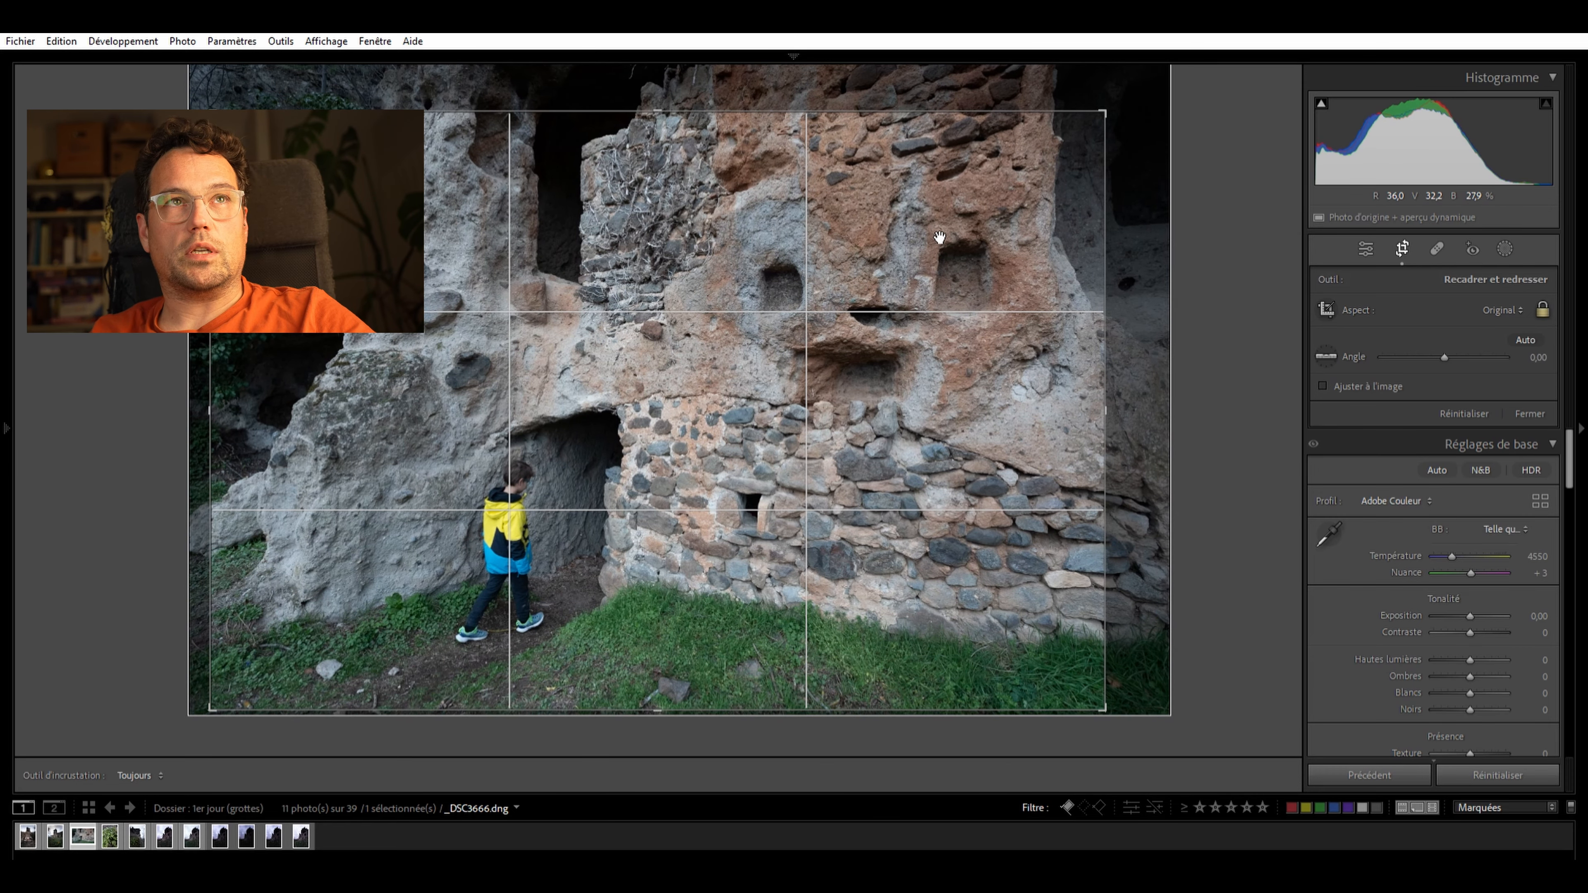
left_click_drag(1105, 112, 1123, 101)
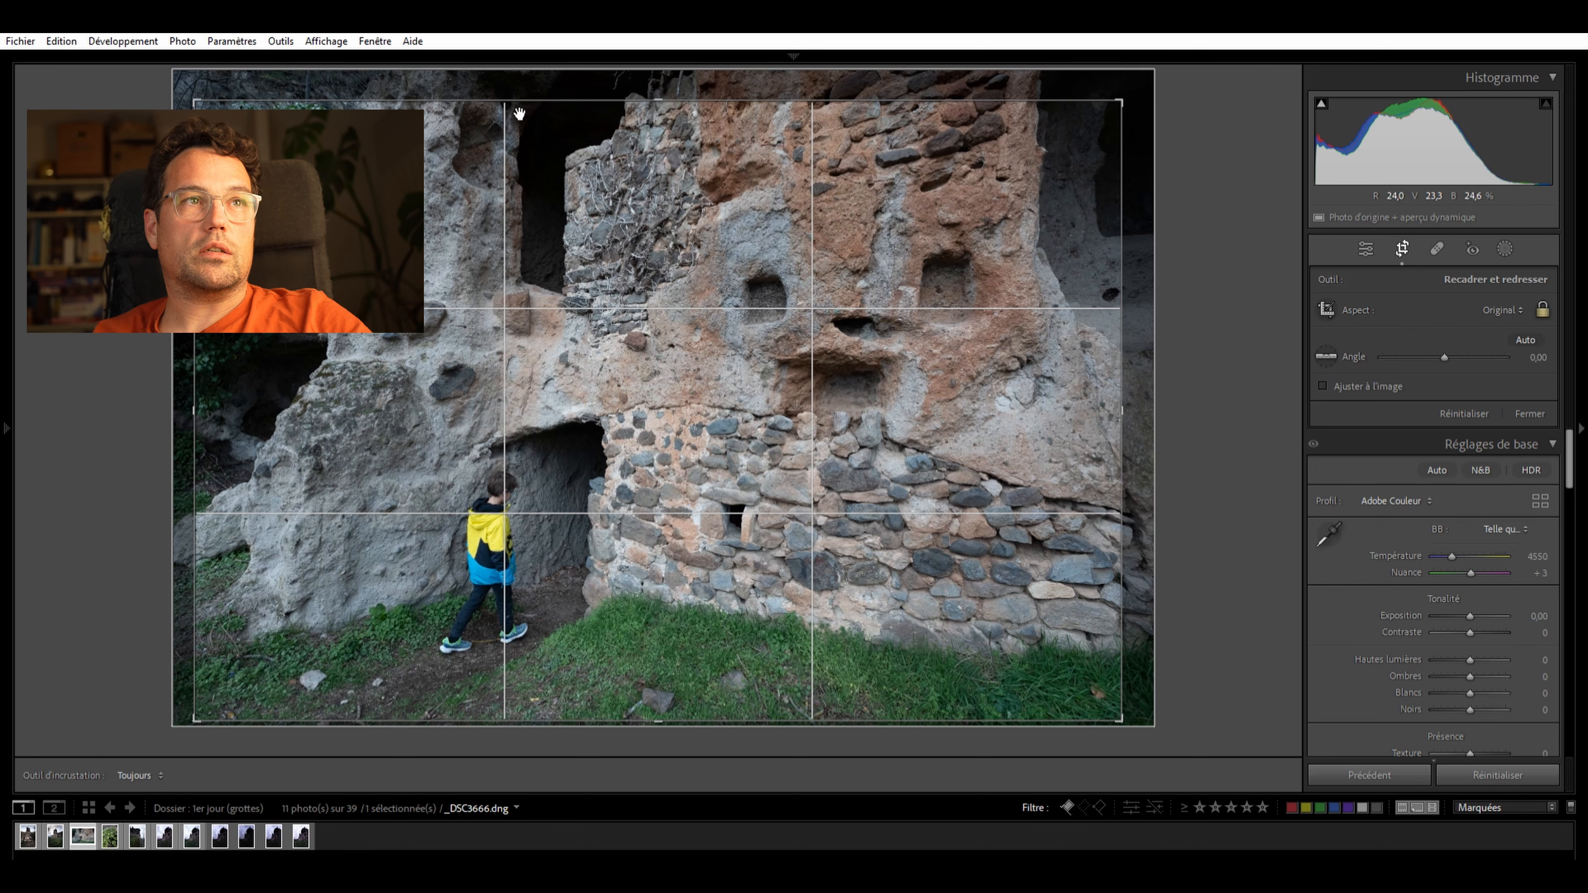
left_click_drag(491, 488, 504, 690)
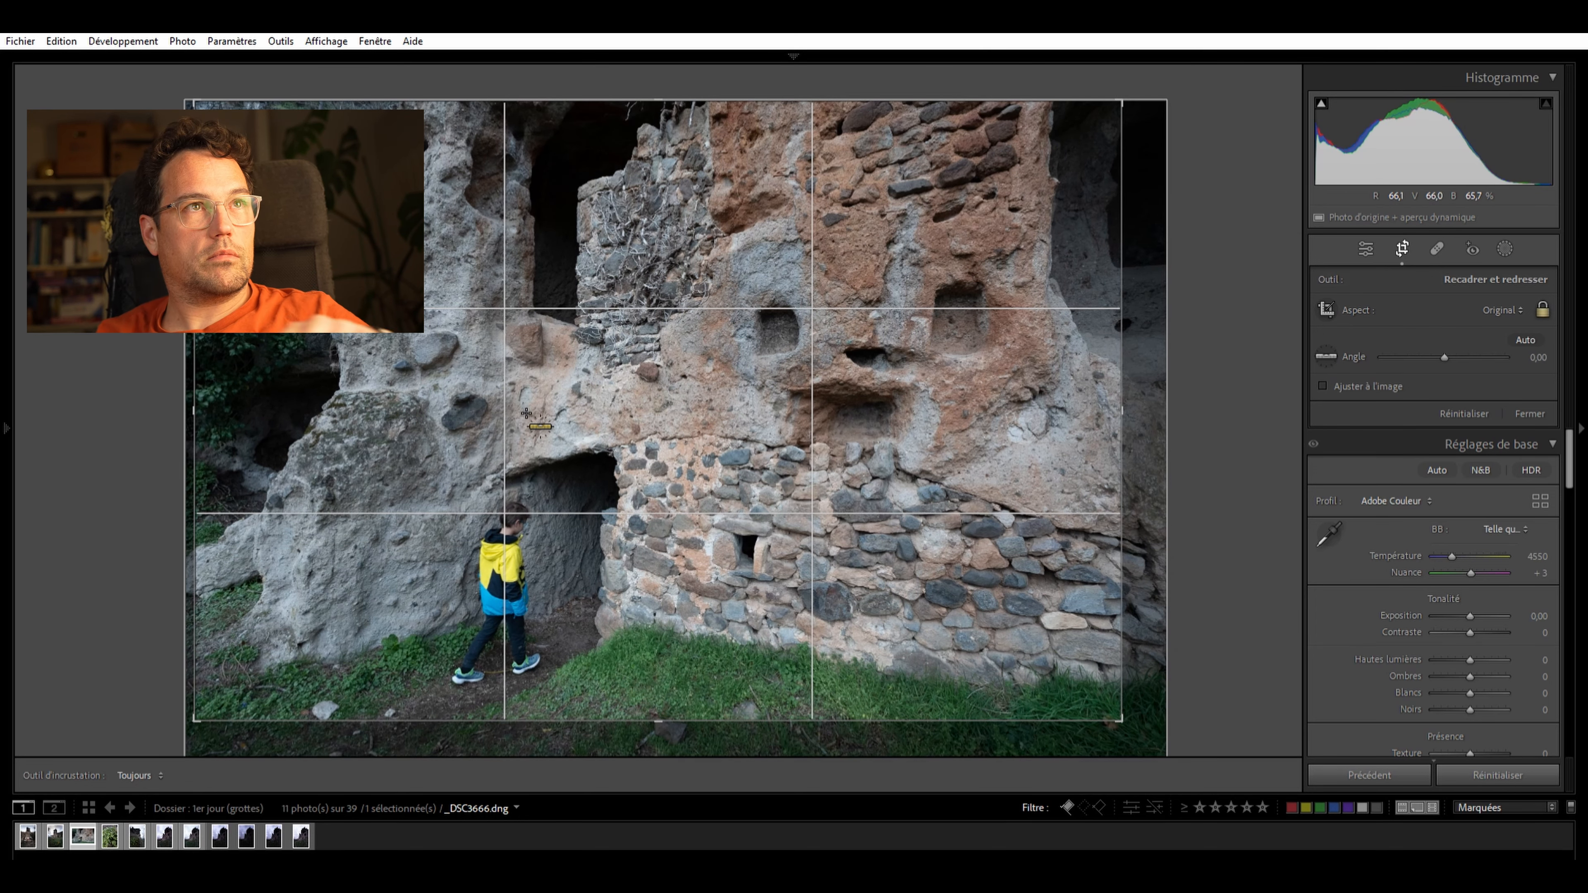
key("ctrl+z")
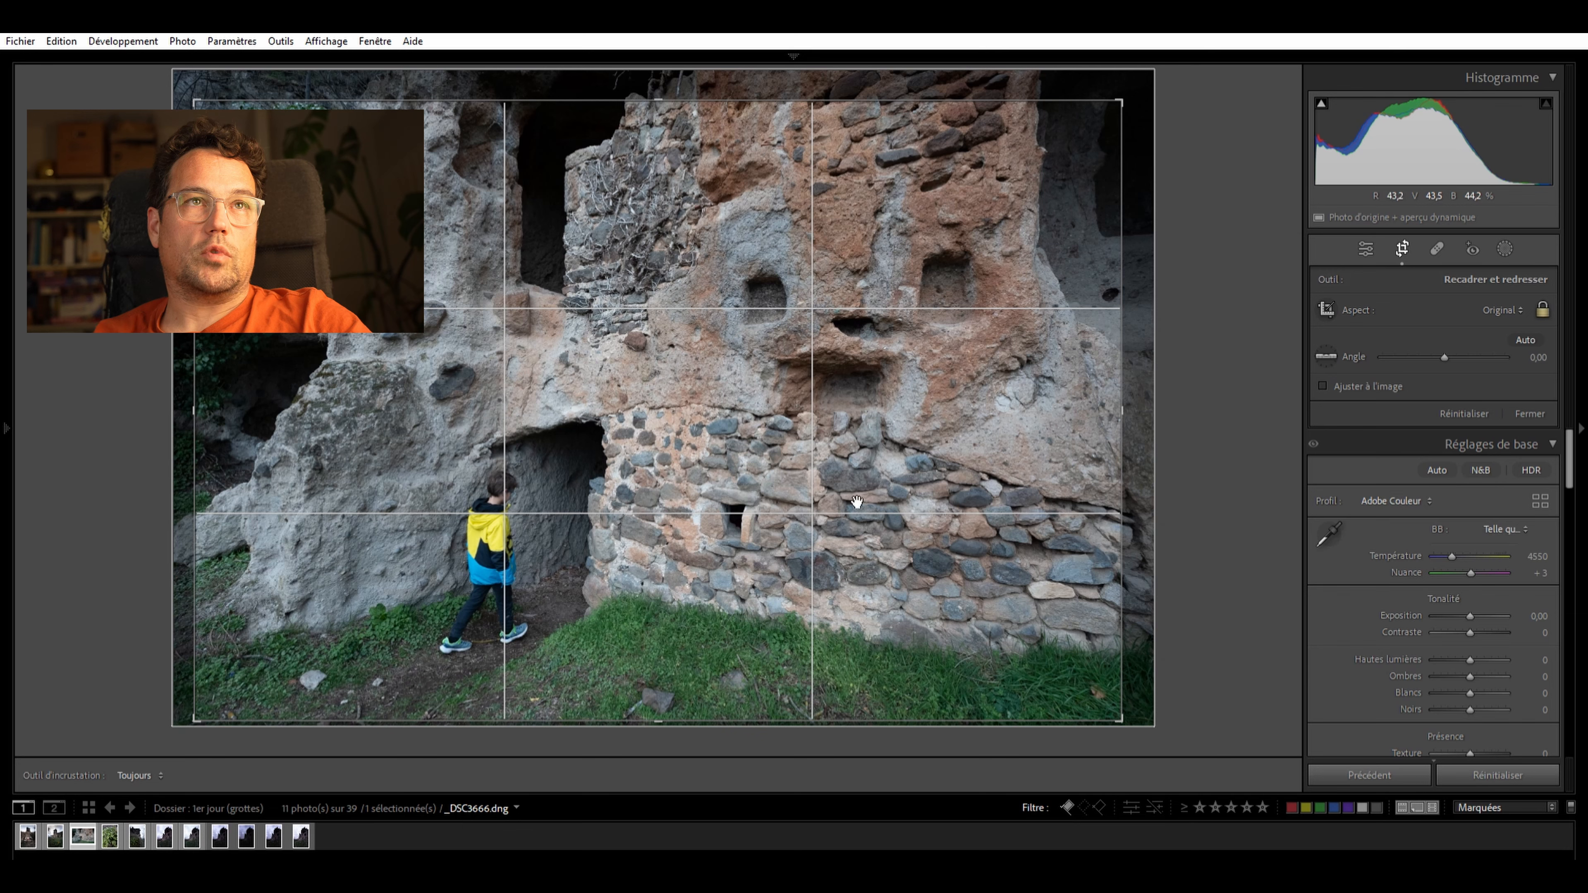
key("r")
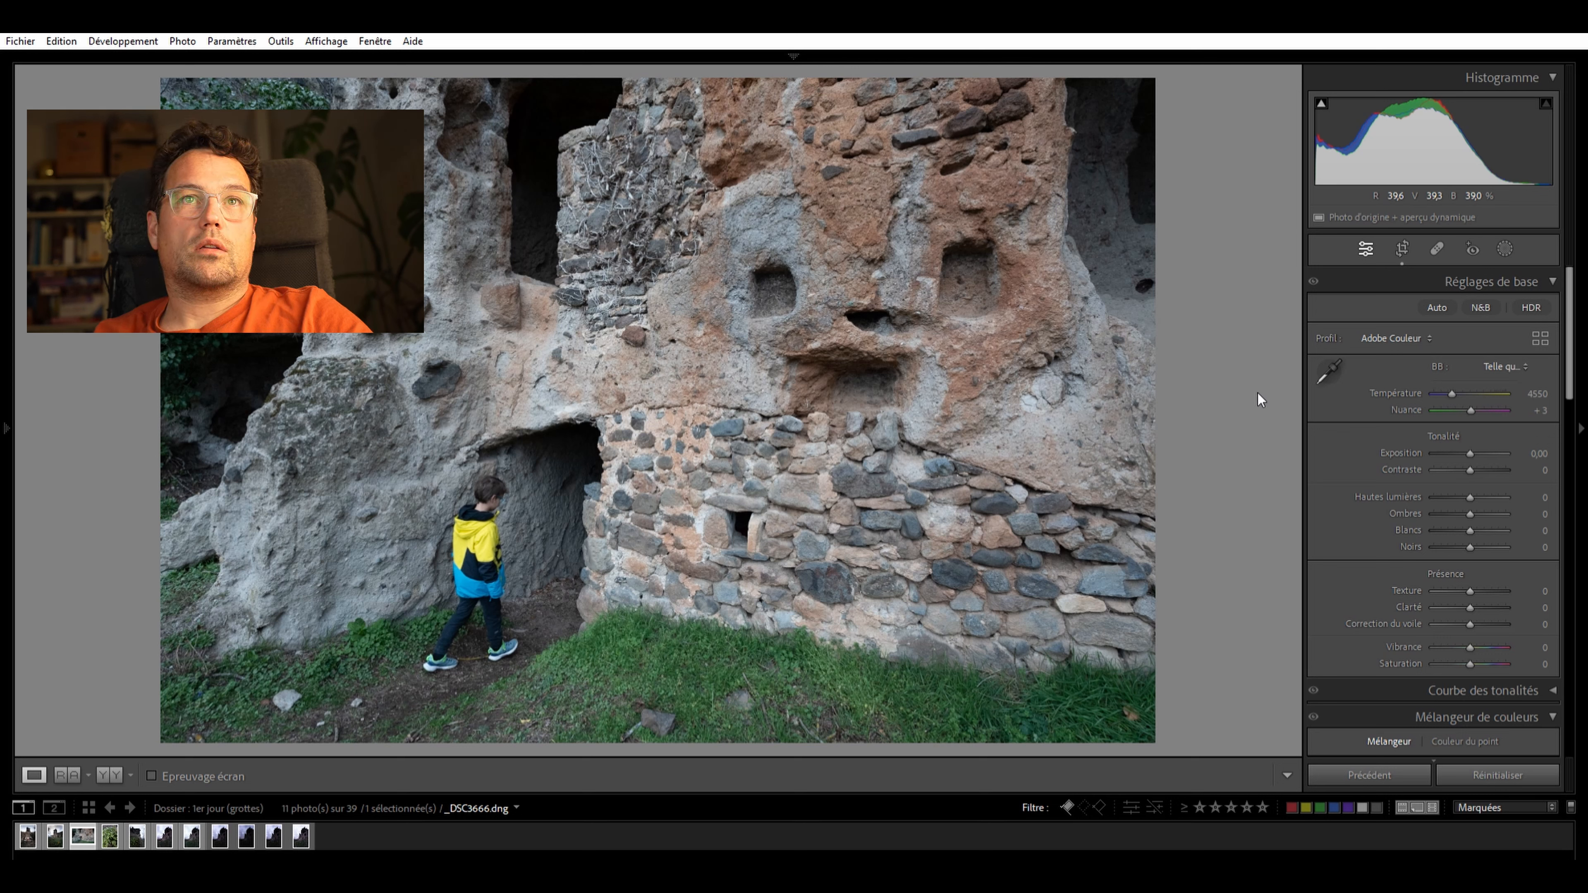
Paste the copied develop settings onto the cave wall photo and set its temperature to 5000
key("ctrl+shift+v")
scroll(1450, 601, "down", 10)
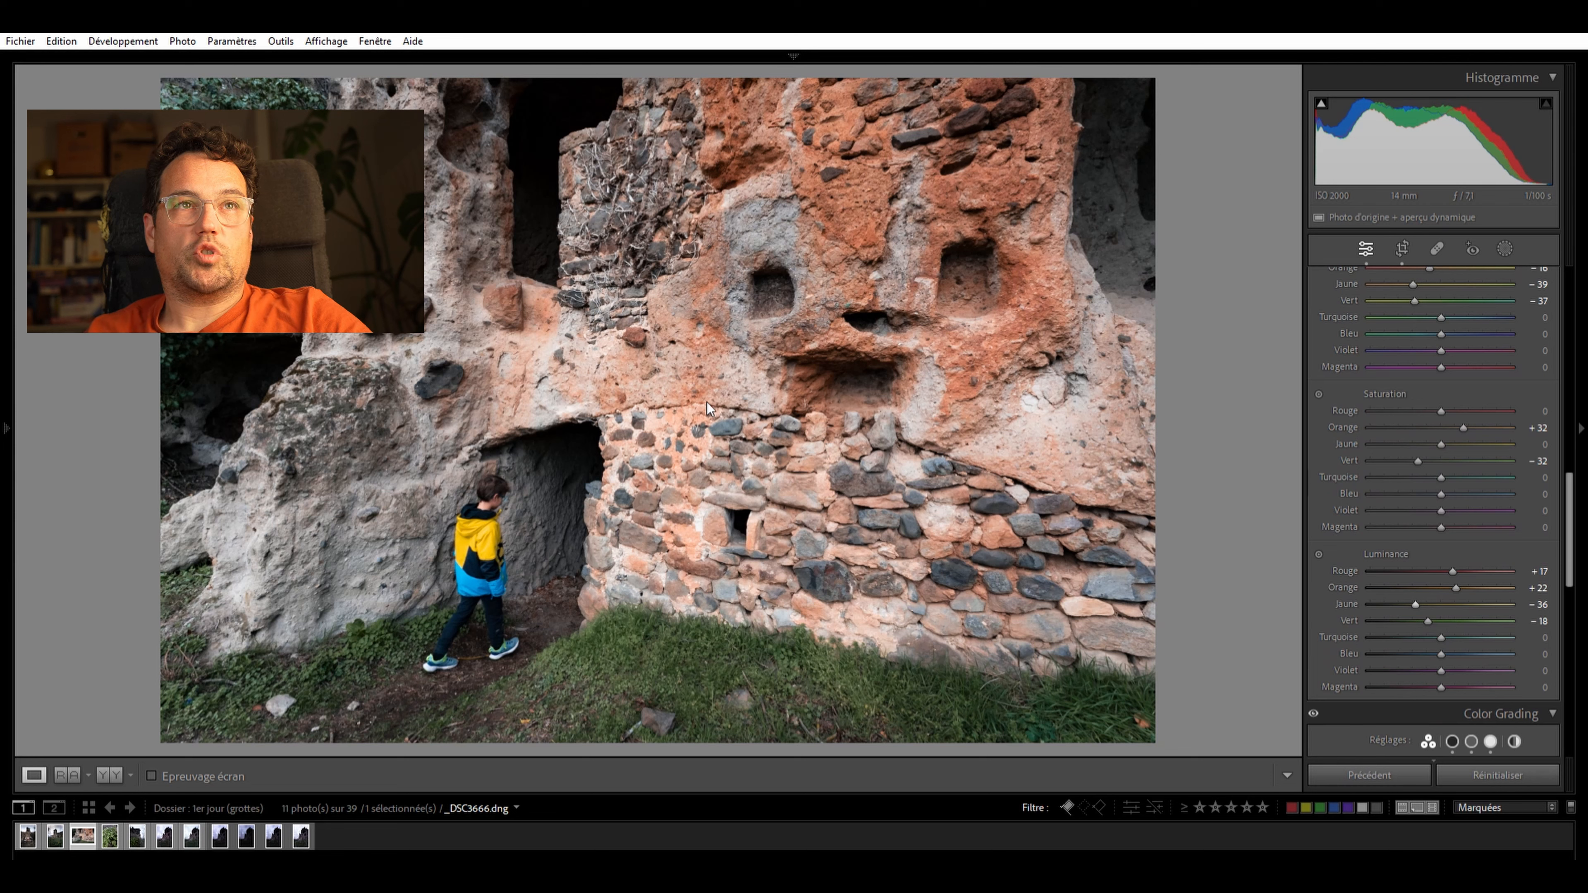
scroll(1445, 436, "up", 5)
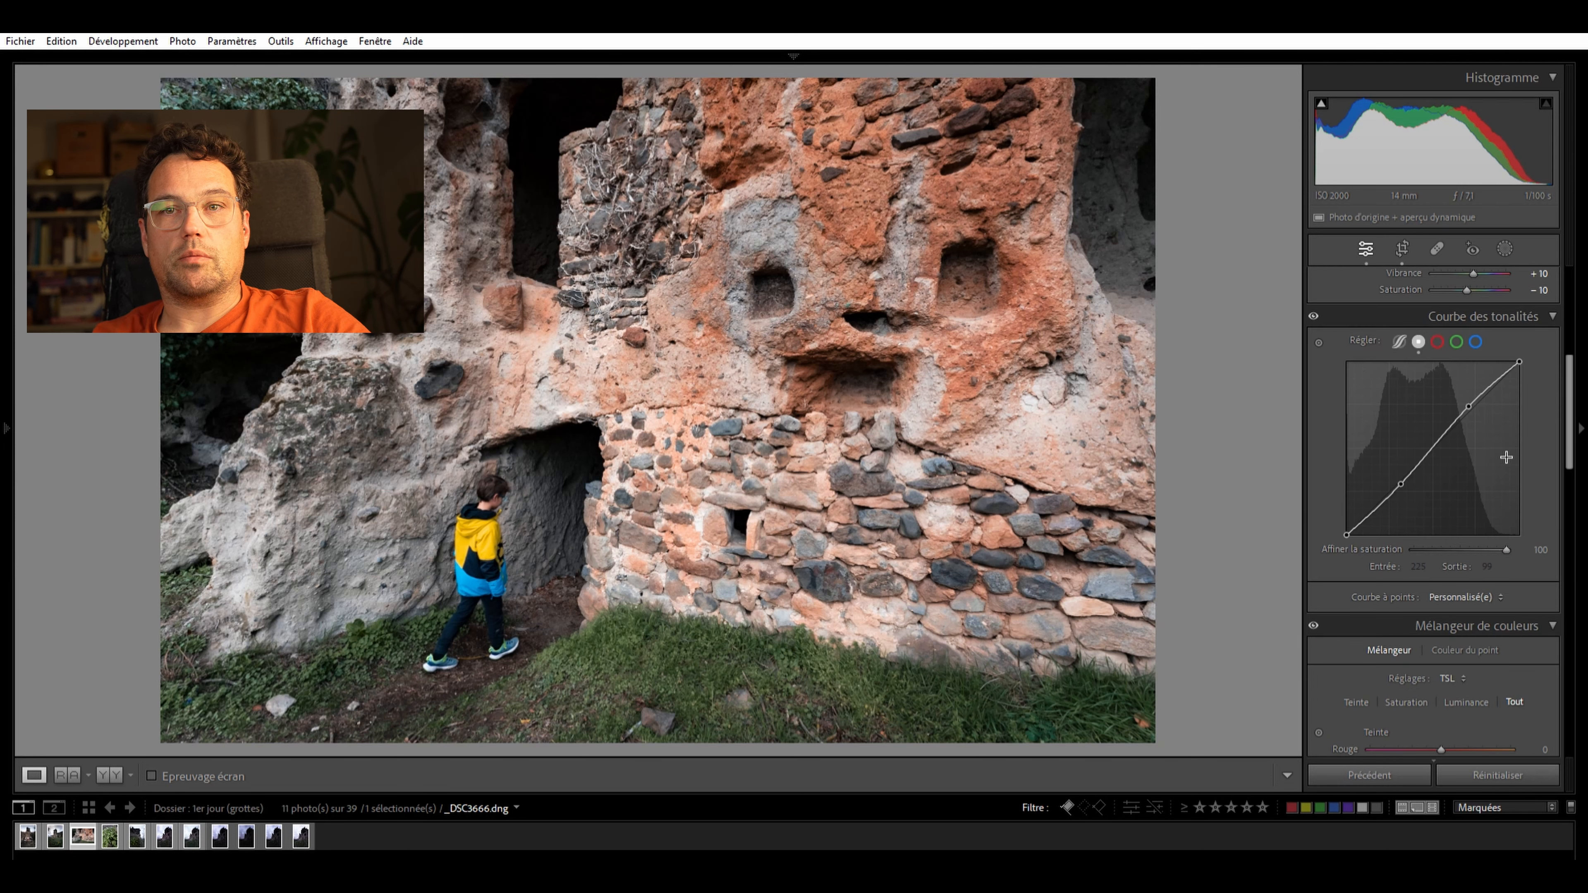
scroll(1500, 451, "up", 5)
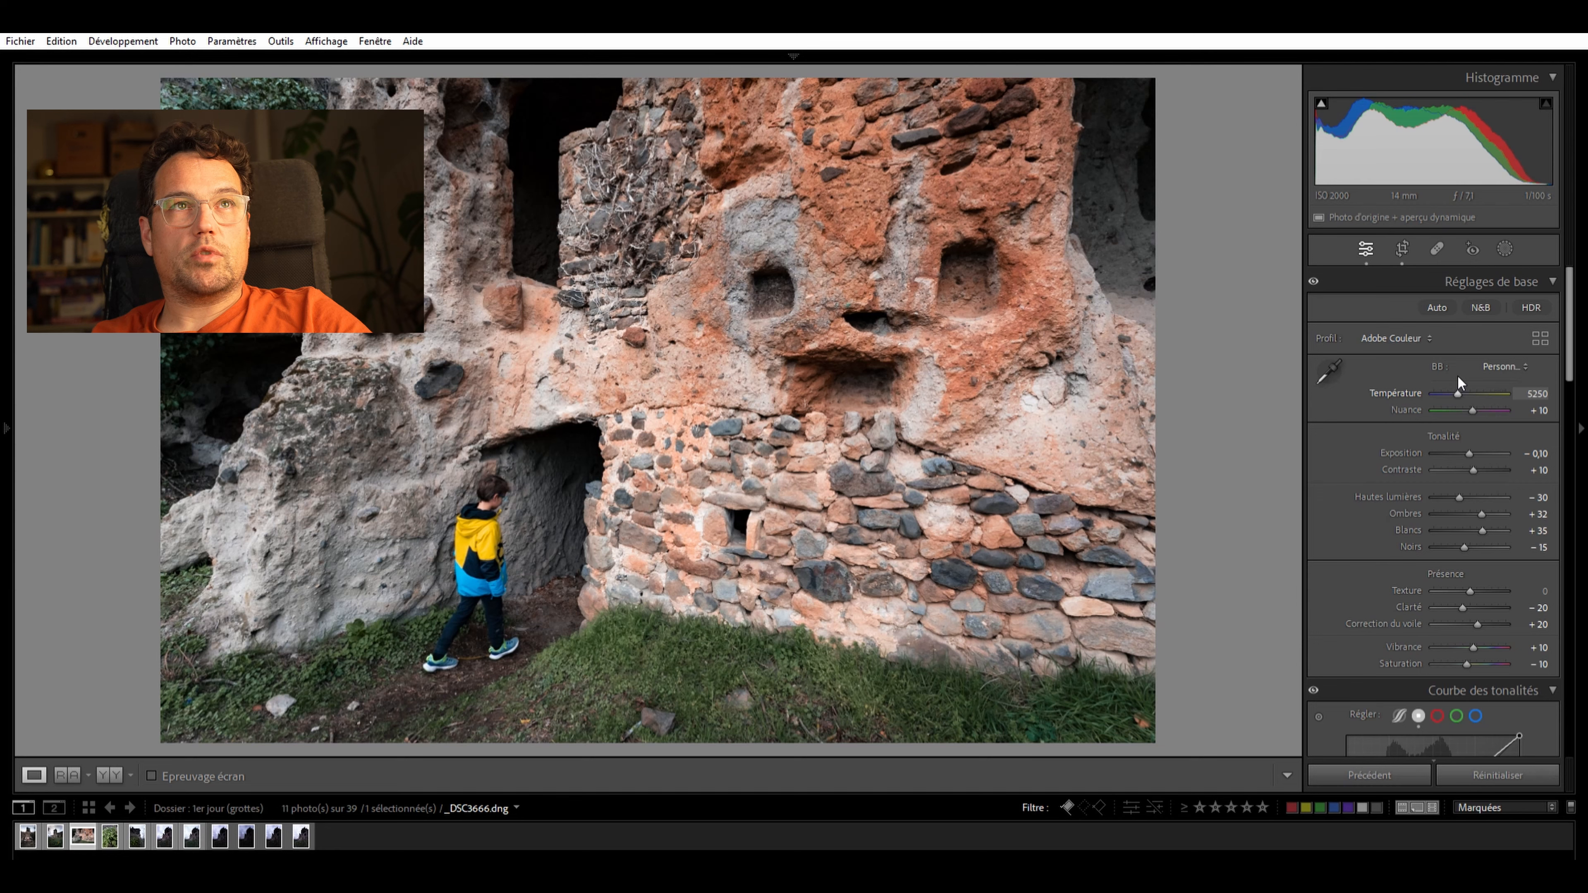
scroll(1458, 374, "down", 5)
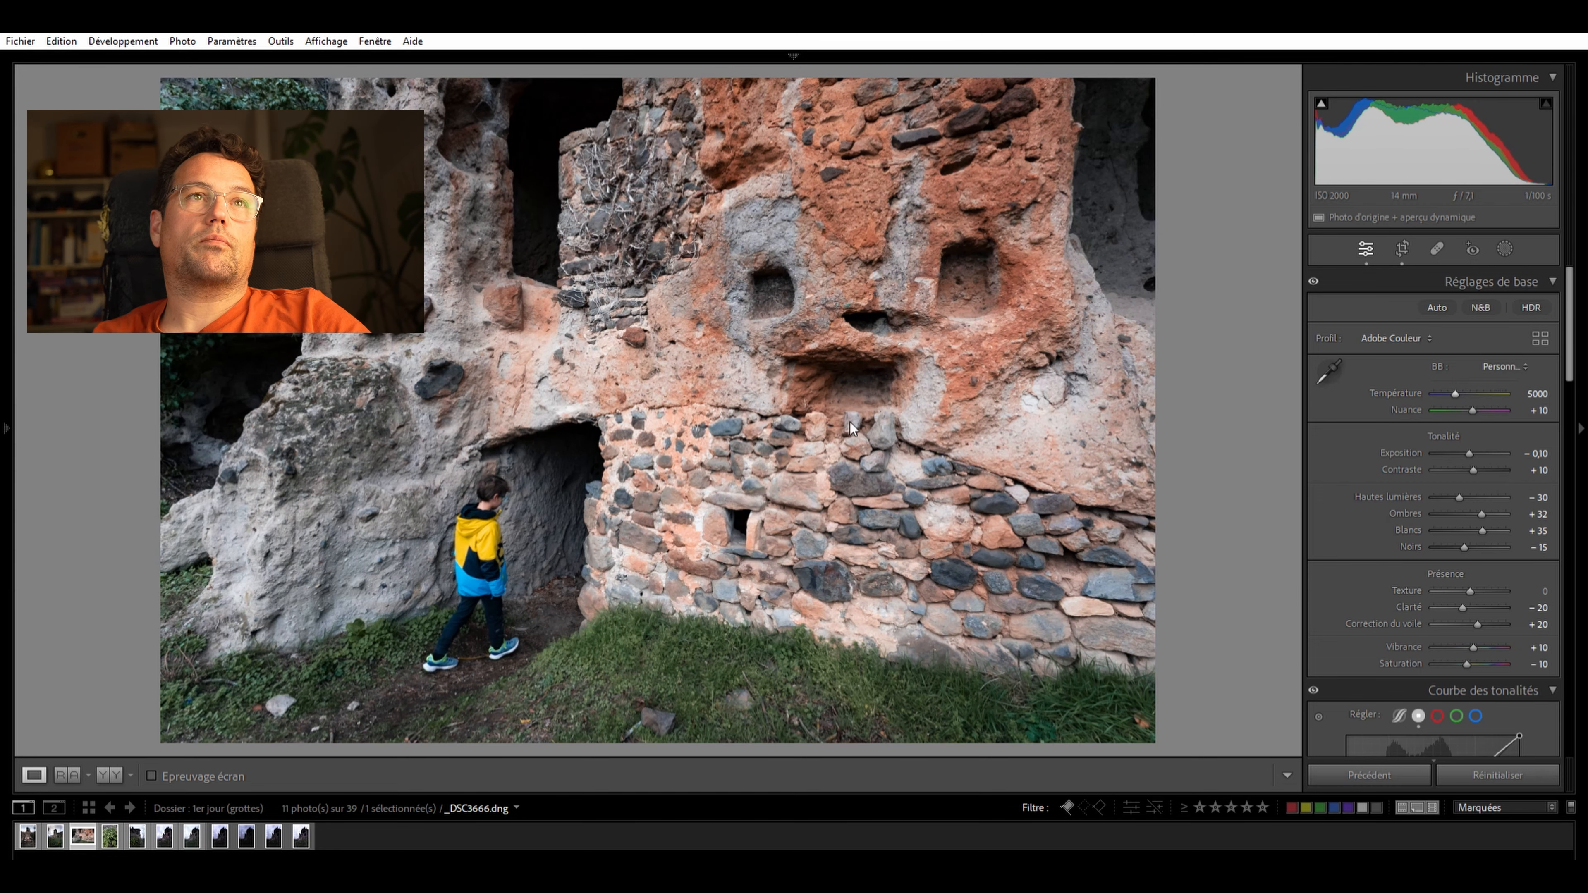
left_click(835, 402)
left_click(836, 402)
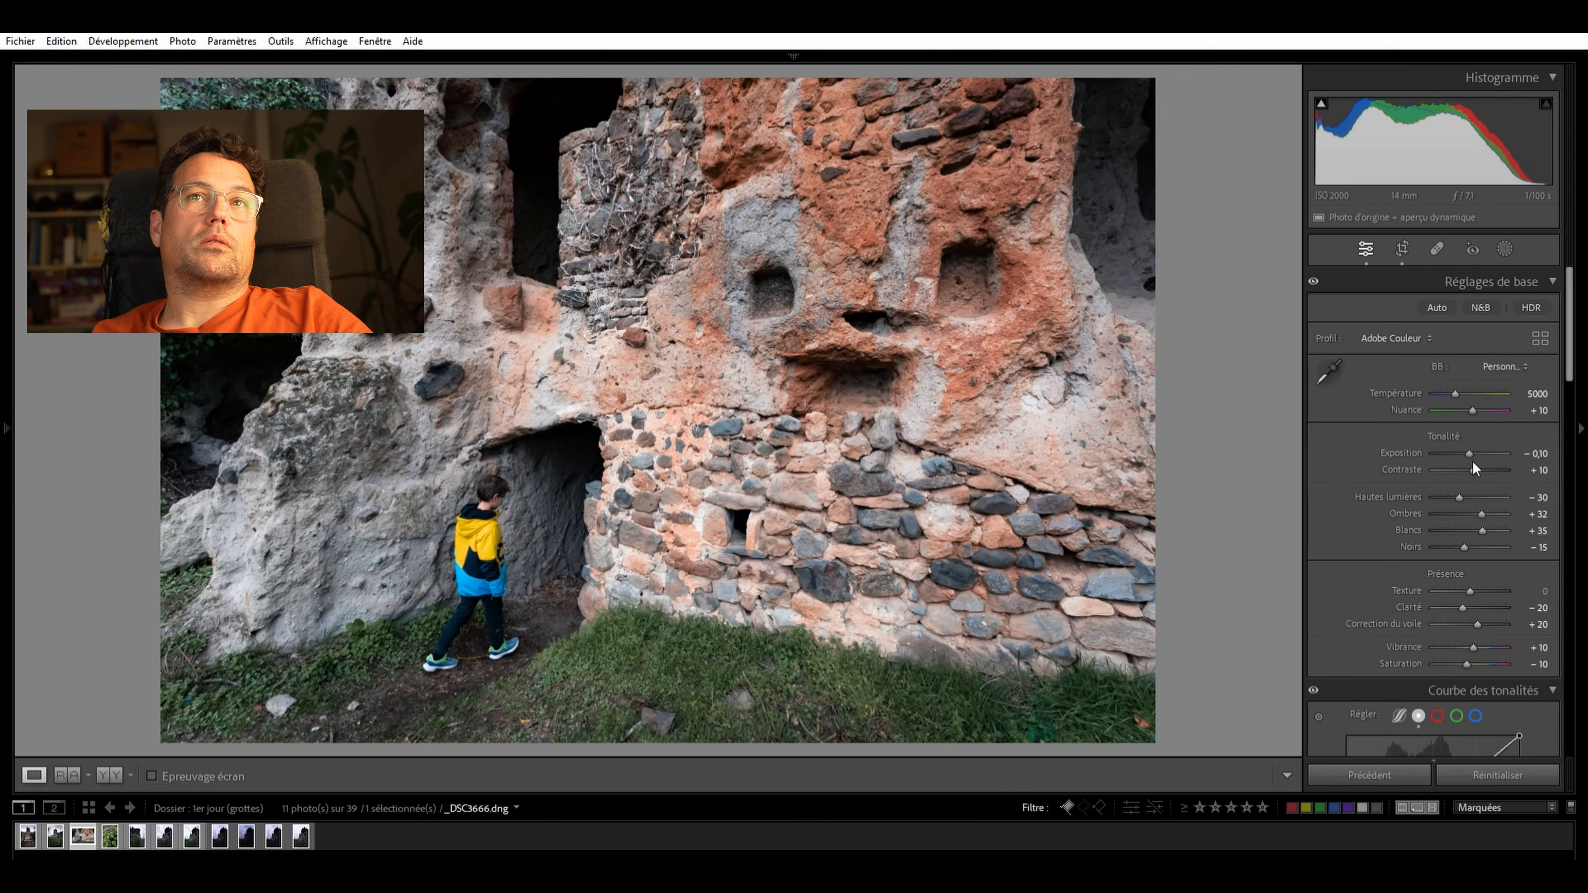
Reset the contrast of the cave wall photo to 0 and set its exposure to -0.11
double_click(1471, 456)
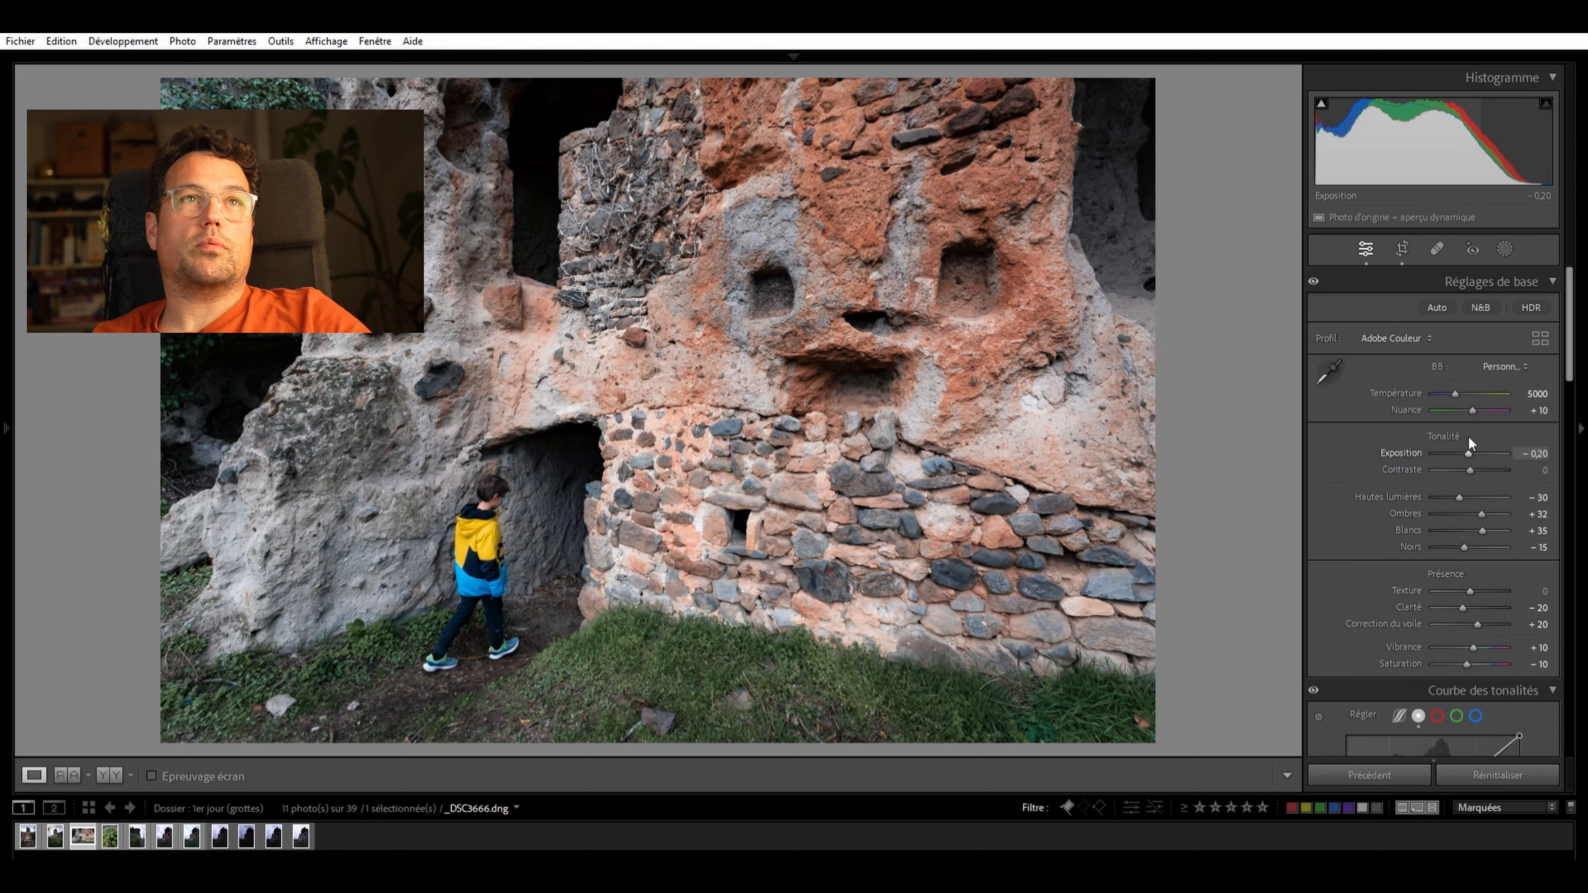
key("Down")
key("Down")
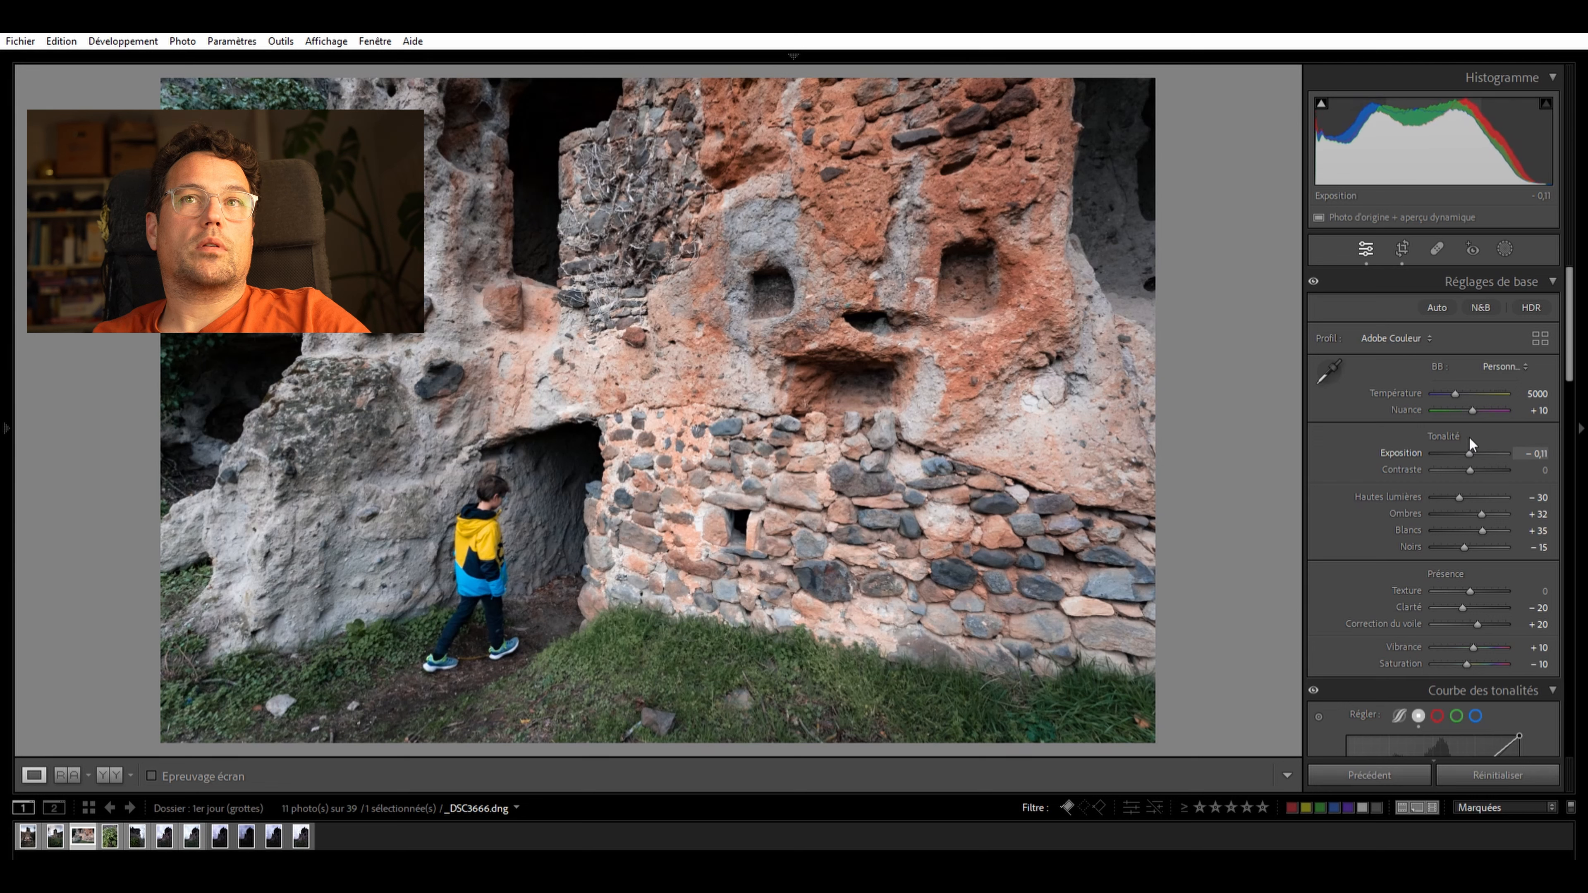
left_click_drag(1468, 438, 1470, 440)
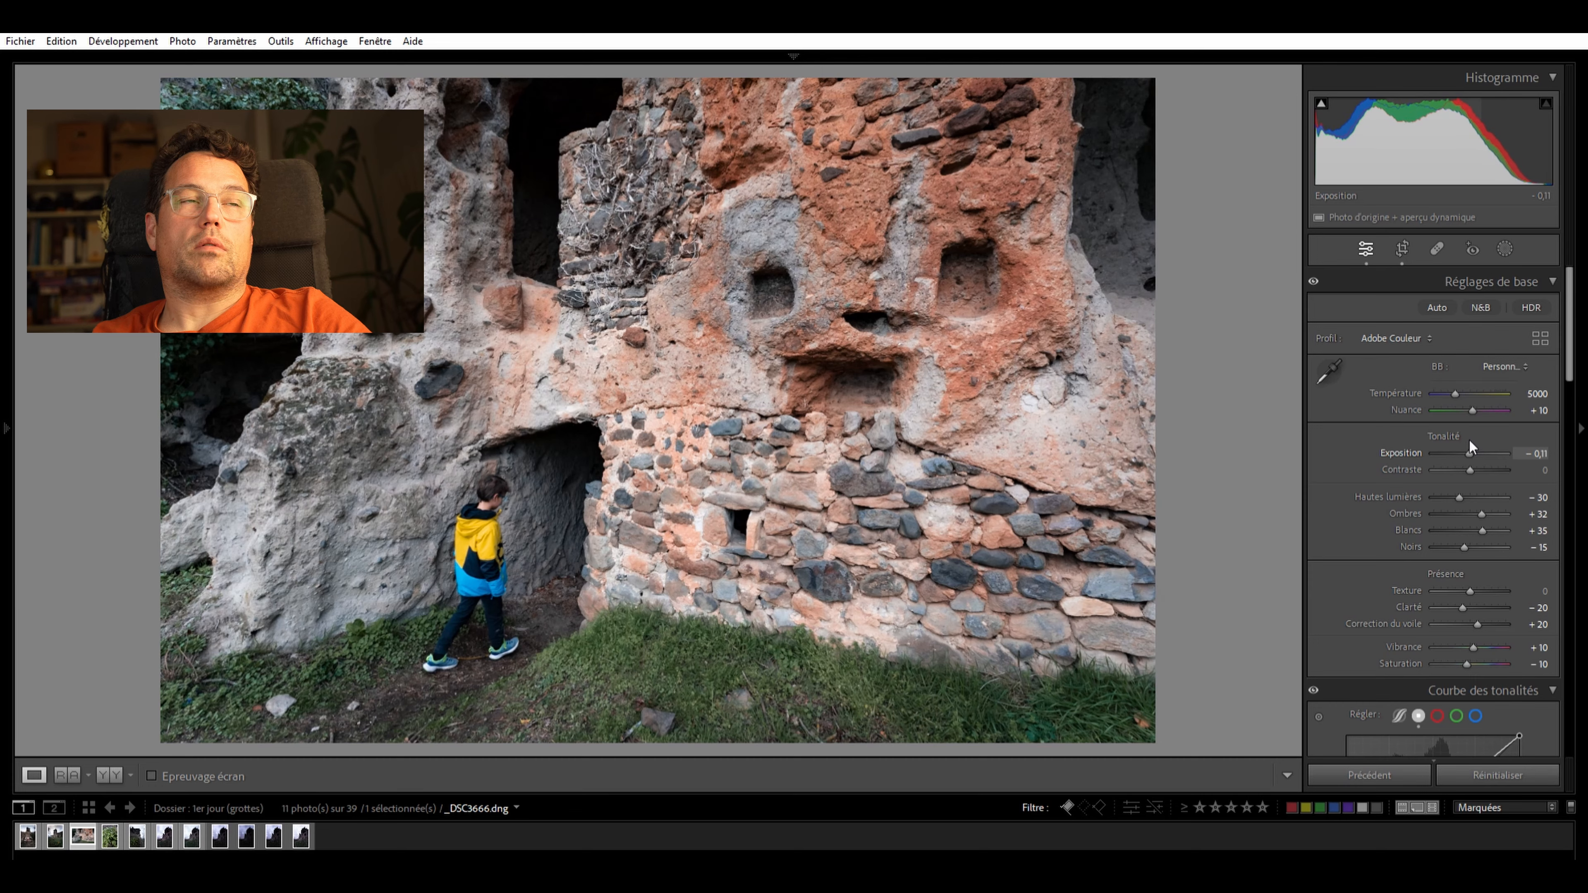
left_click(499, 532)
left_click(498, 533)
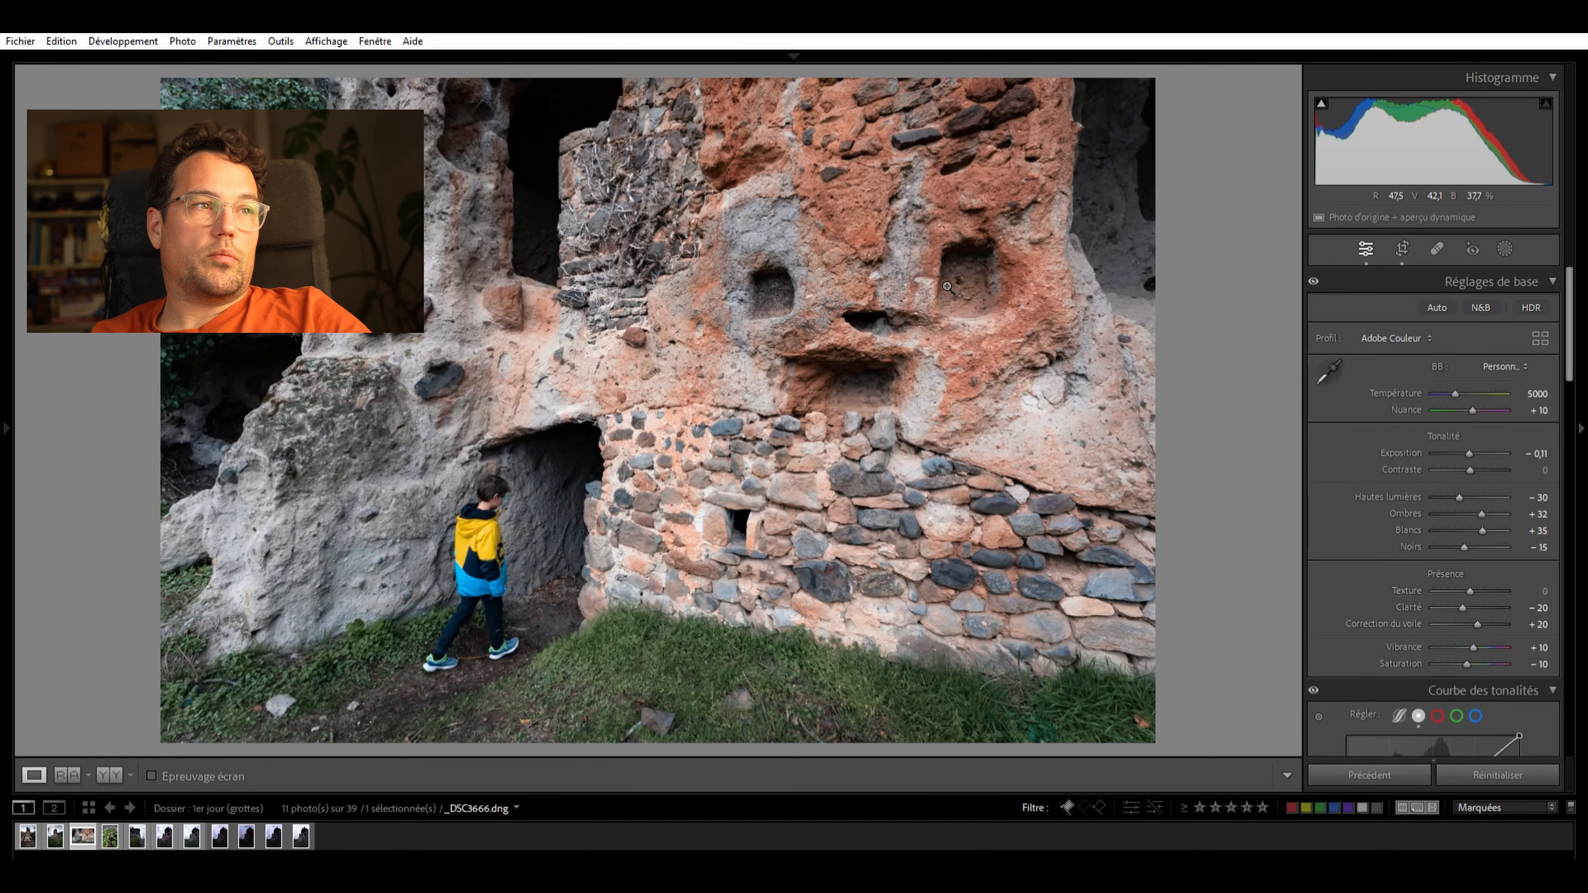
Open the fern photo _DSC3672.dng and paste the copied develop settings onto it
left_click(109, 833)
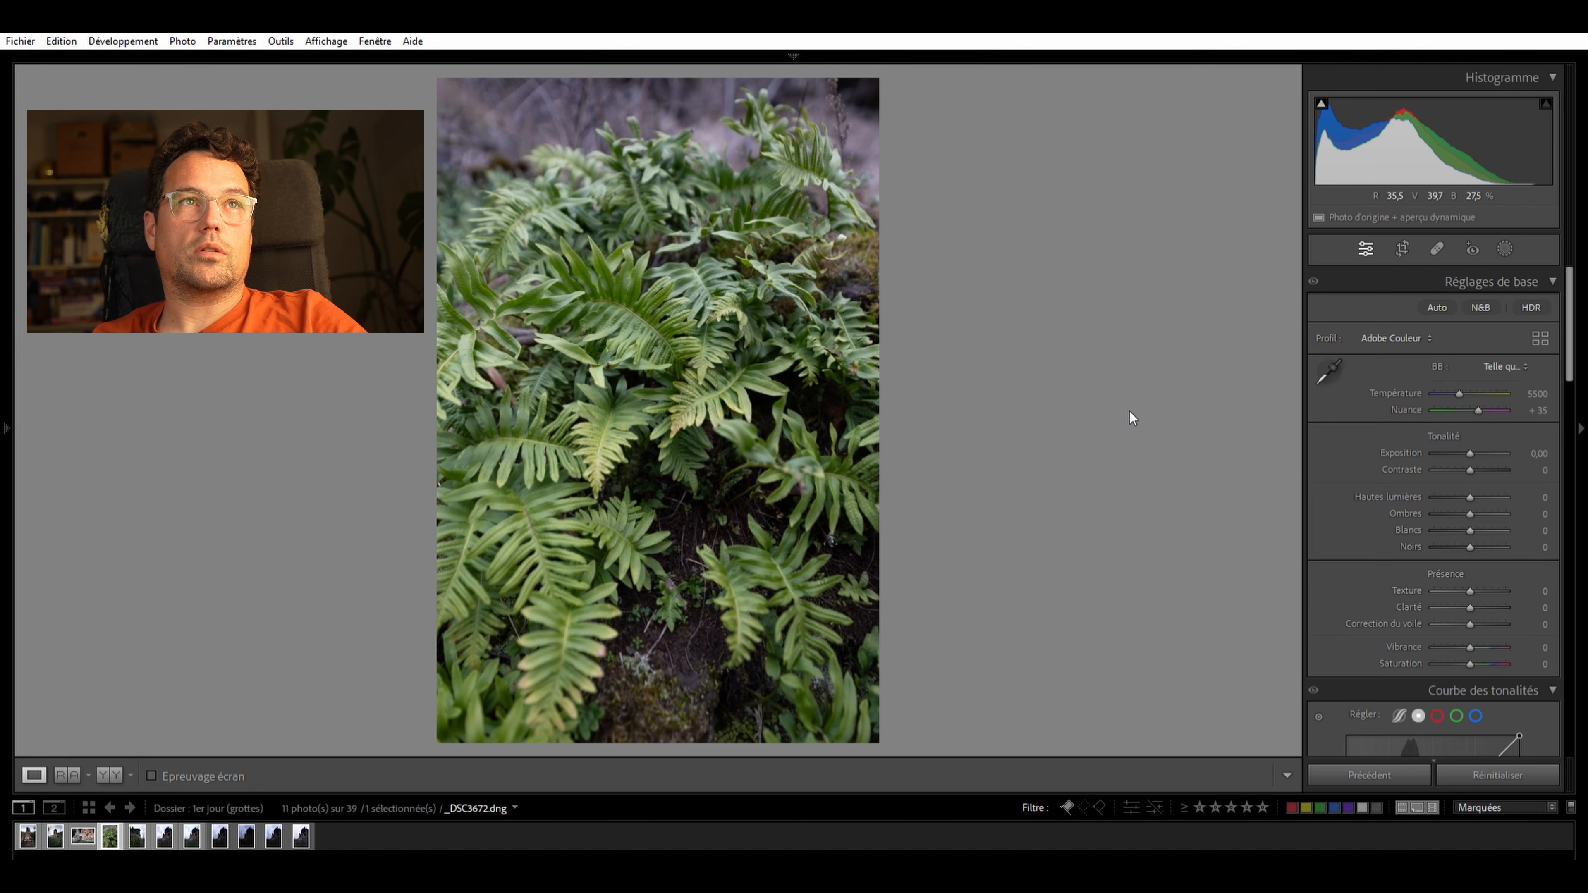
key("ctrl+shift+v")
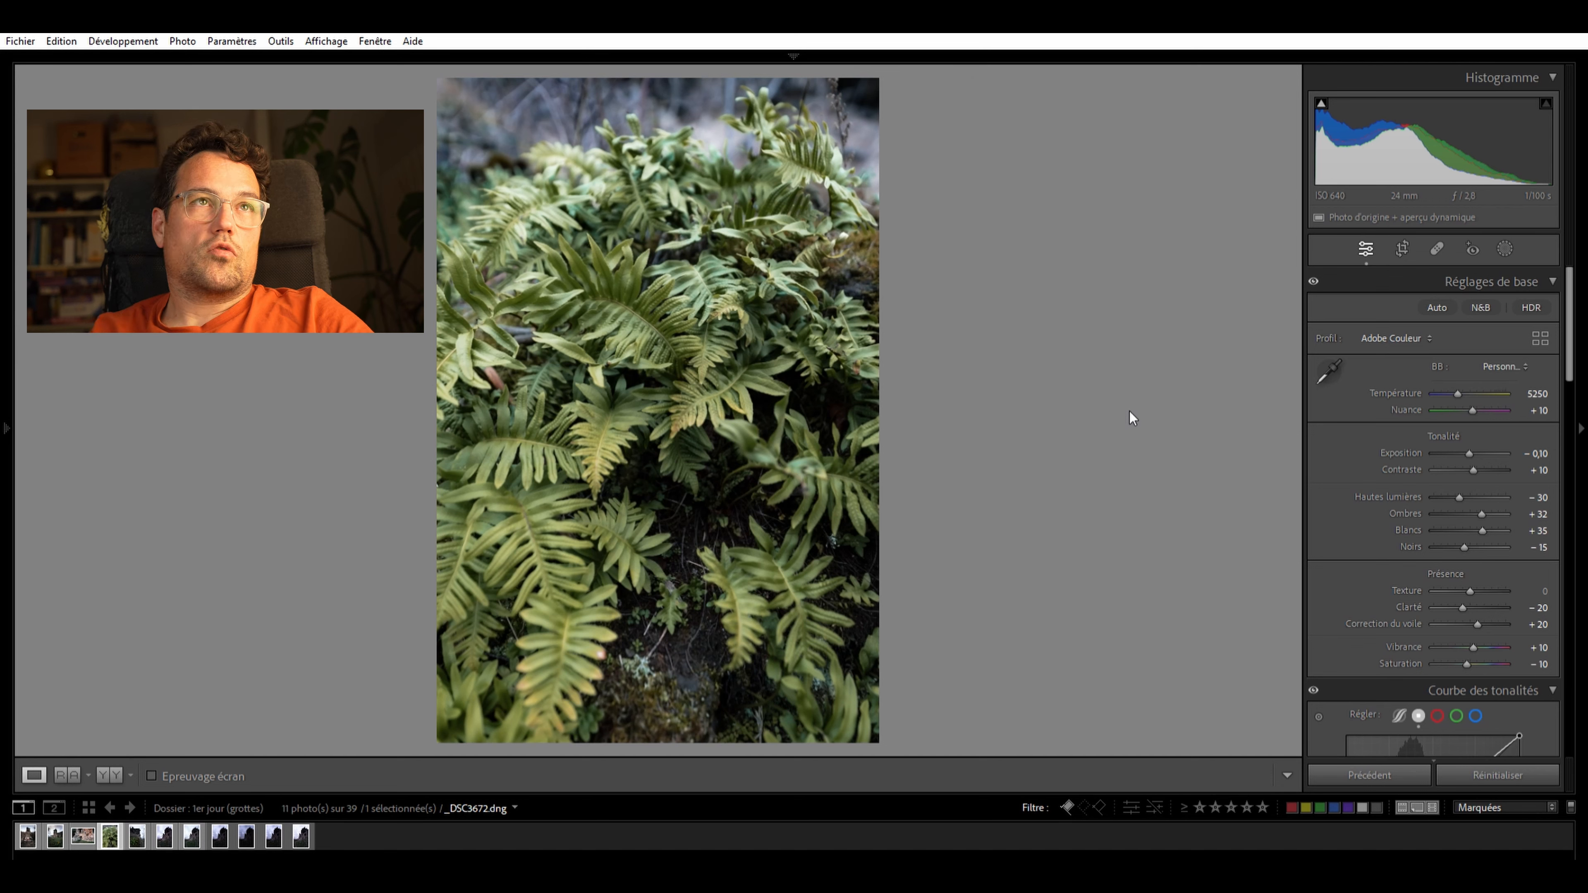
Set the fern photo's post-crop vignette amount to -32 and midpoint to 34, and check the leaves up close
scroll(1464, 437, "down", 6)
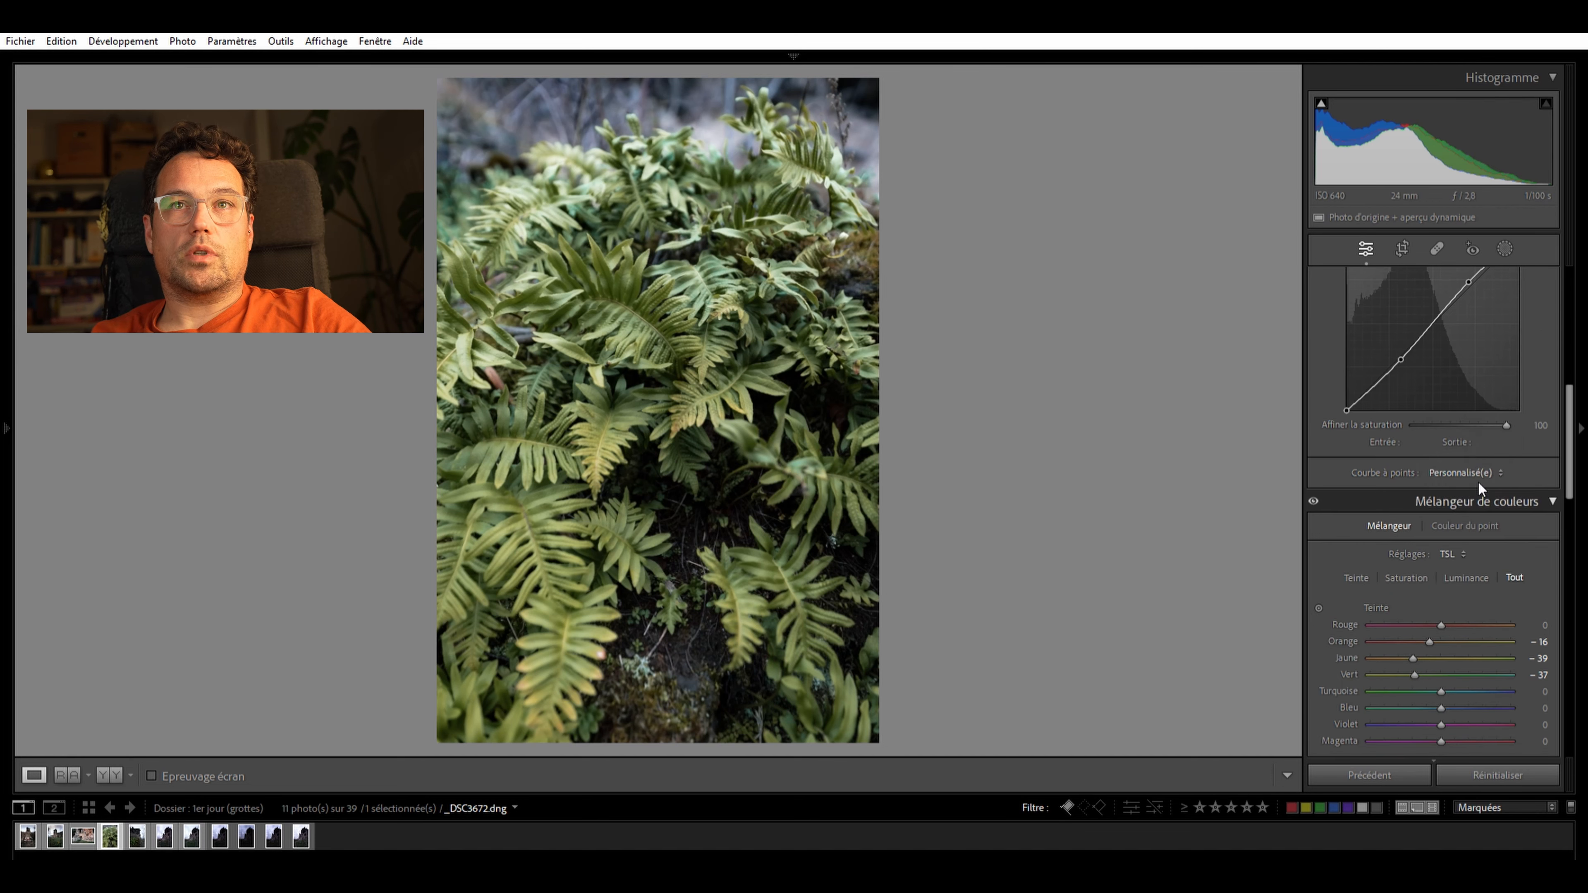
scroll(1480, 488, "down", 8)
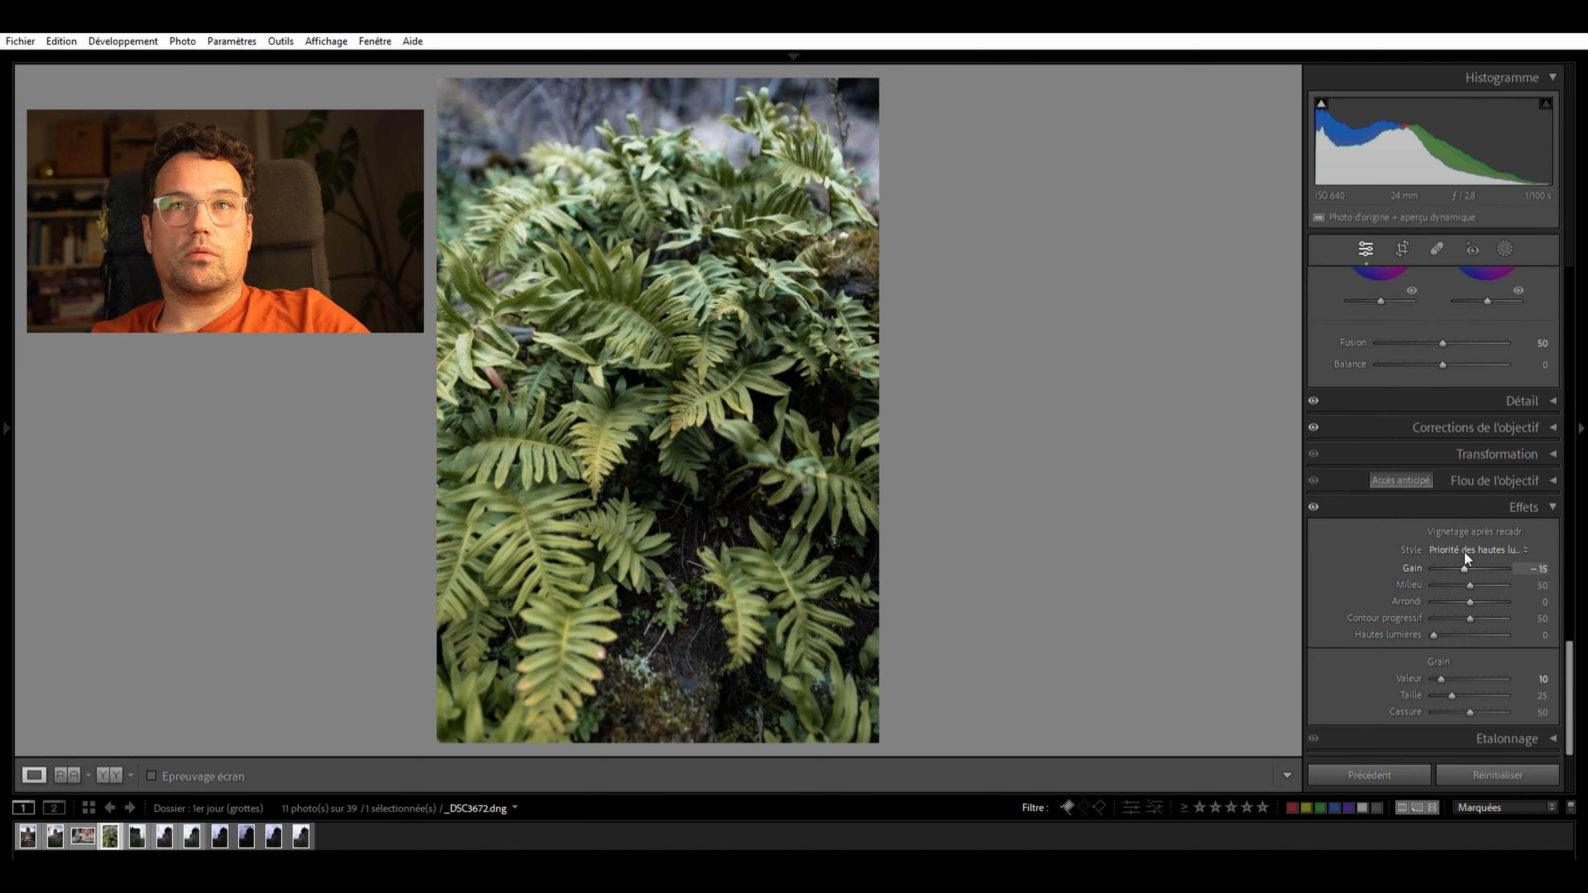
key("Down")
key("Down")
key("Down")
key("Down")
key("Down")
key("Up")
key("Up")
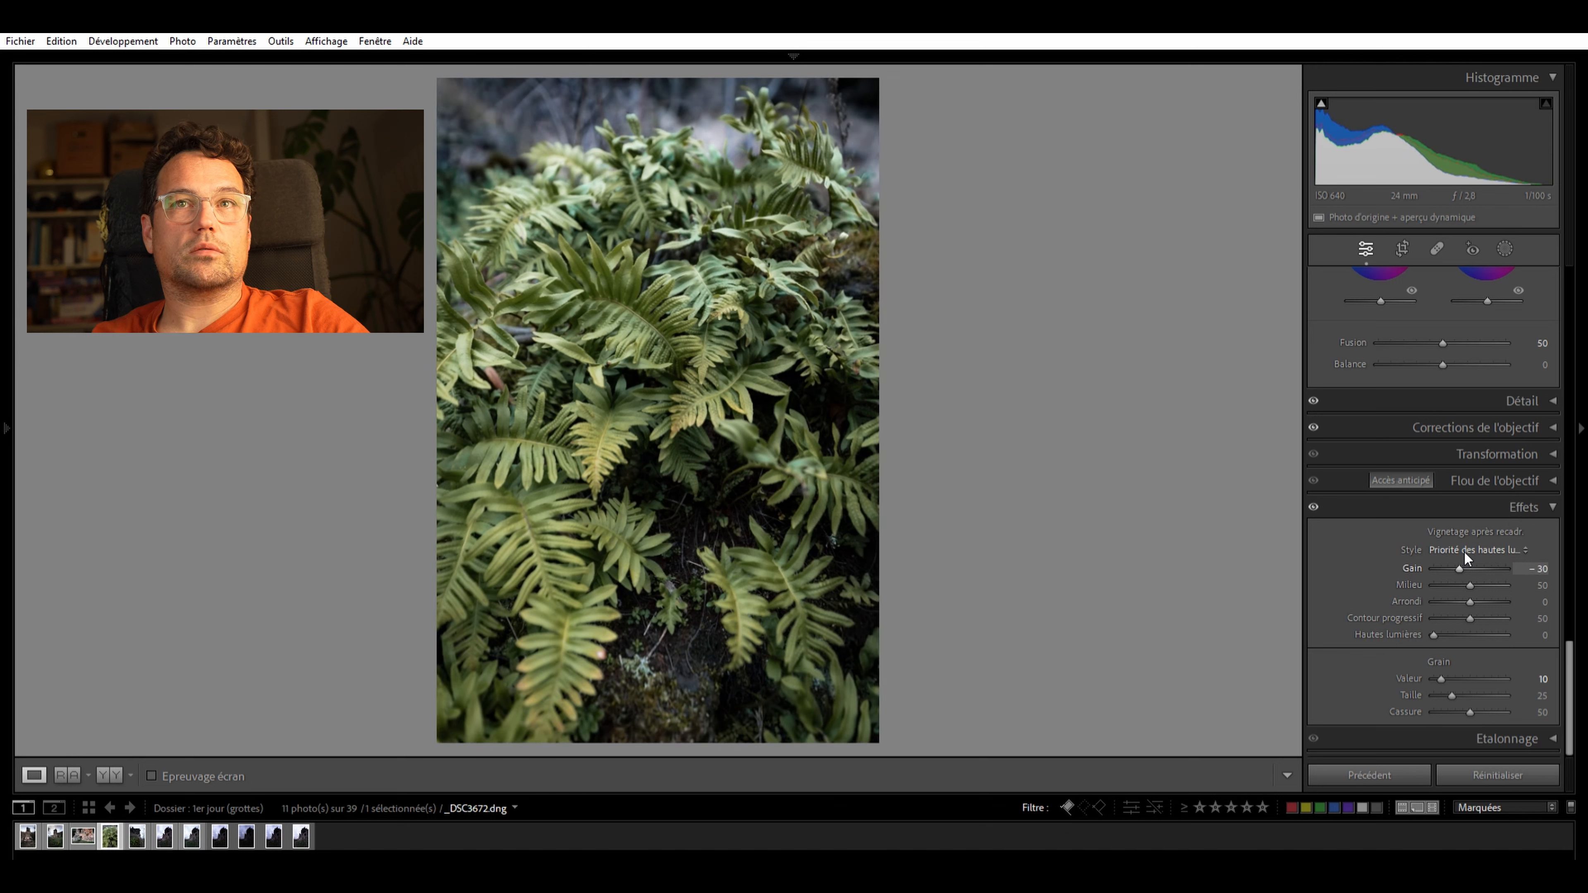
mouse_move(1470, 570)
left_mouse_down()
mouse_move(1448, 577)
mouse_move(1457, 587)
left_mouse_up()
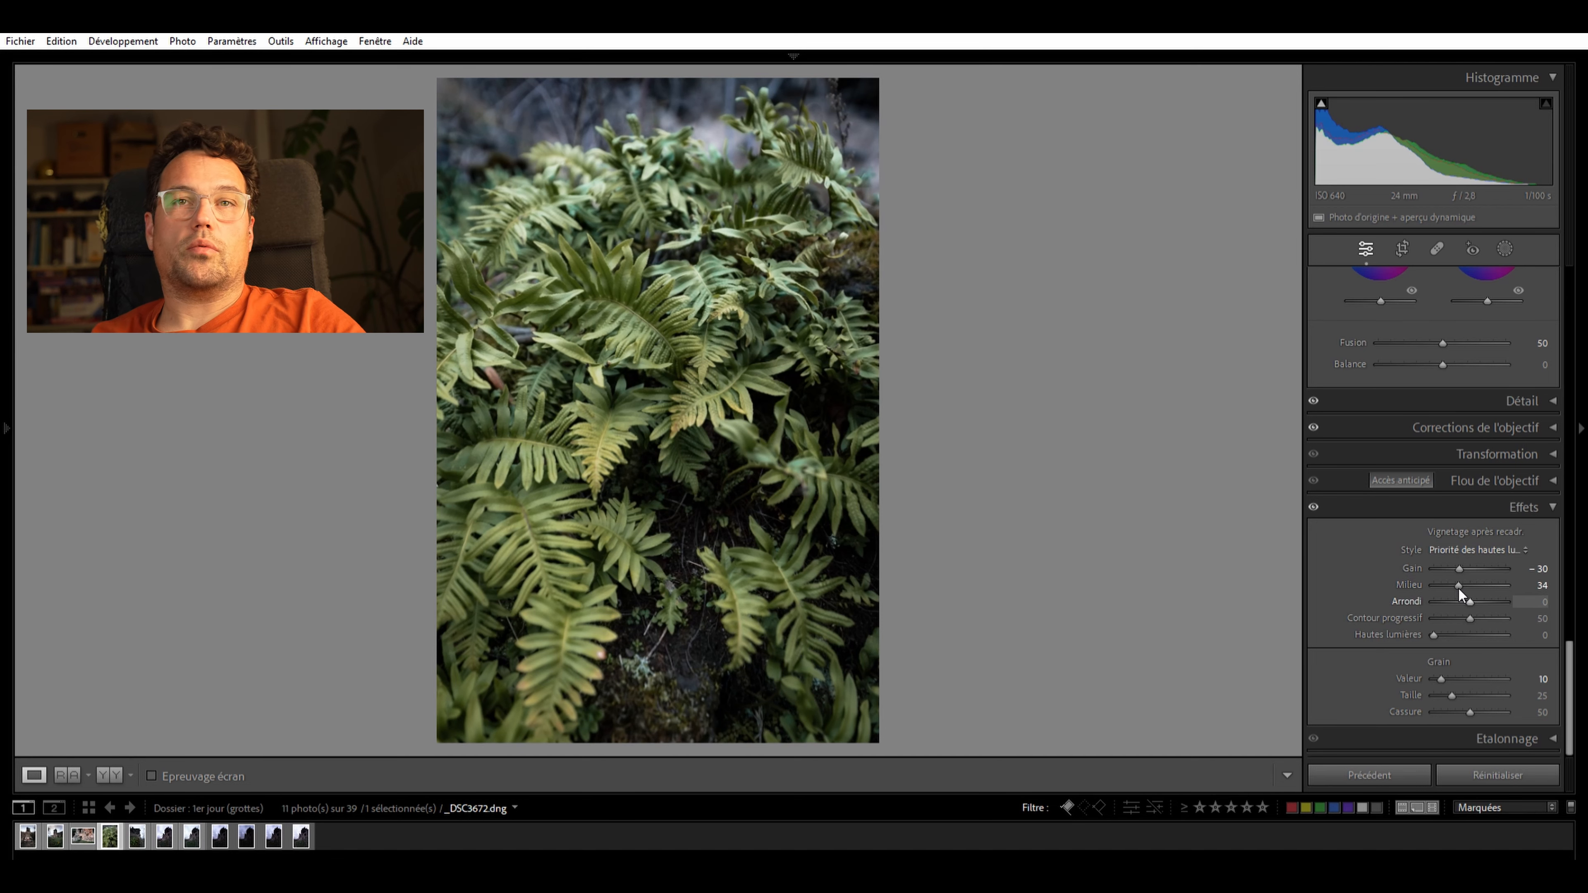
left_click_drag(1458, 566, 1456, 552)
left_click(718, 276)
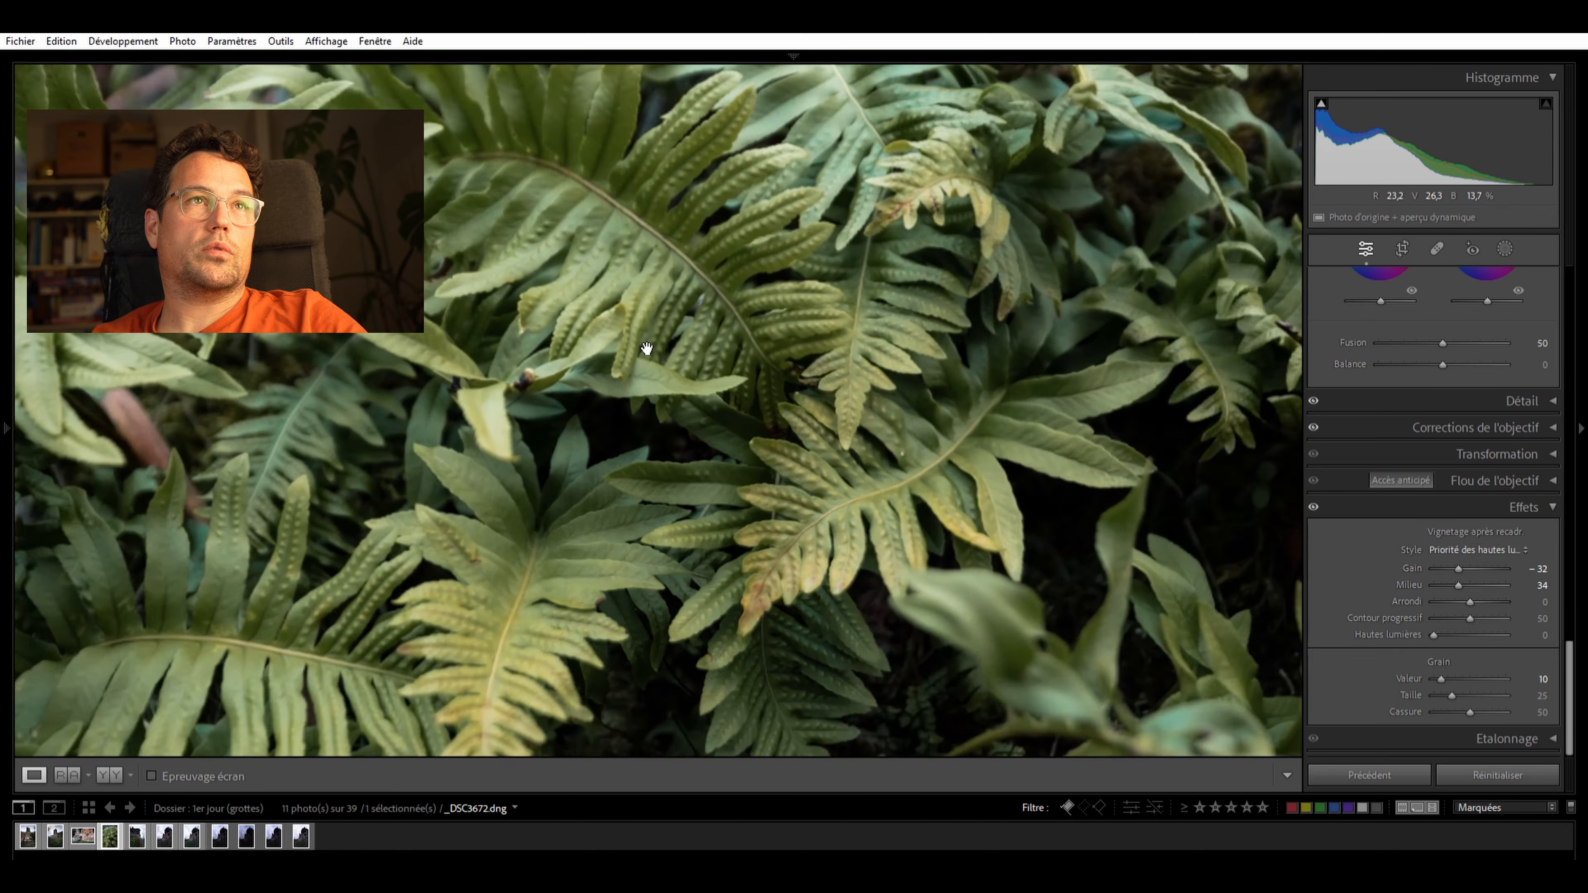
left_click(788, 299)
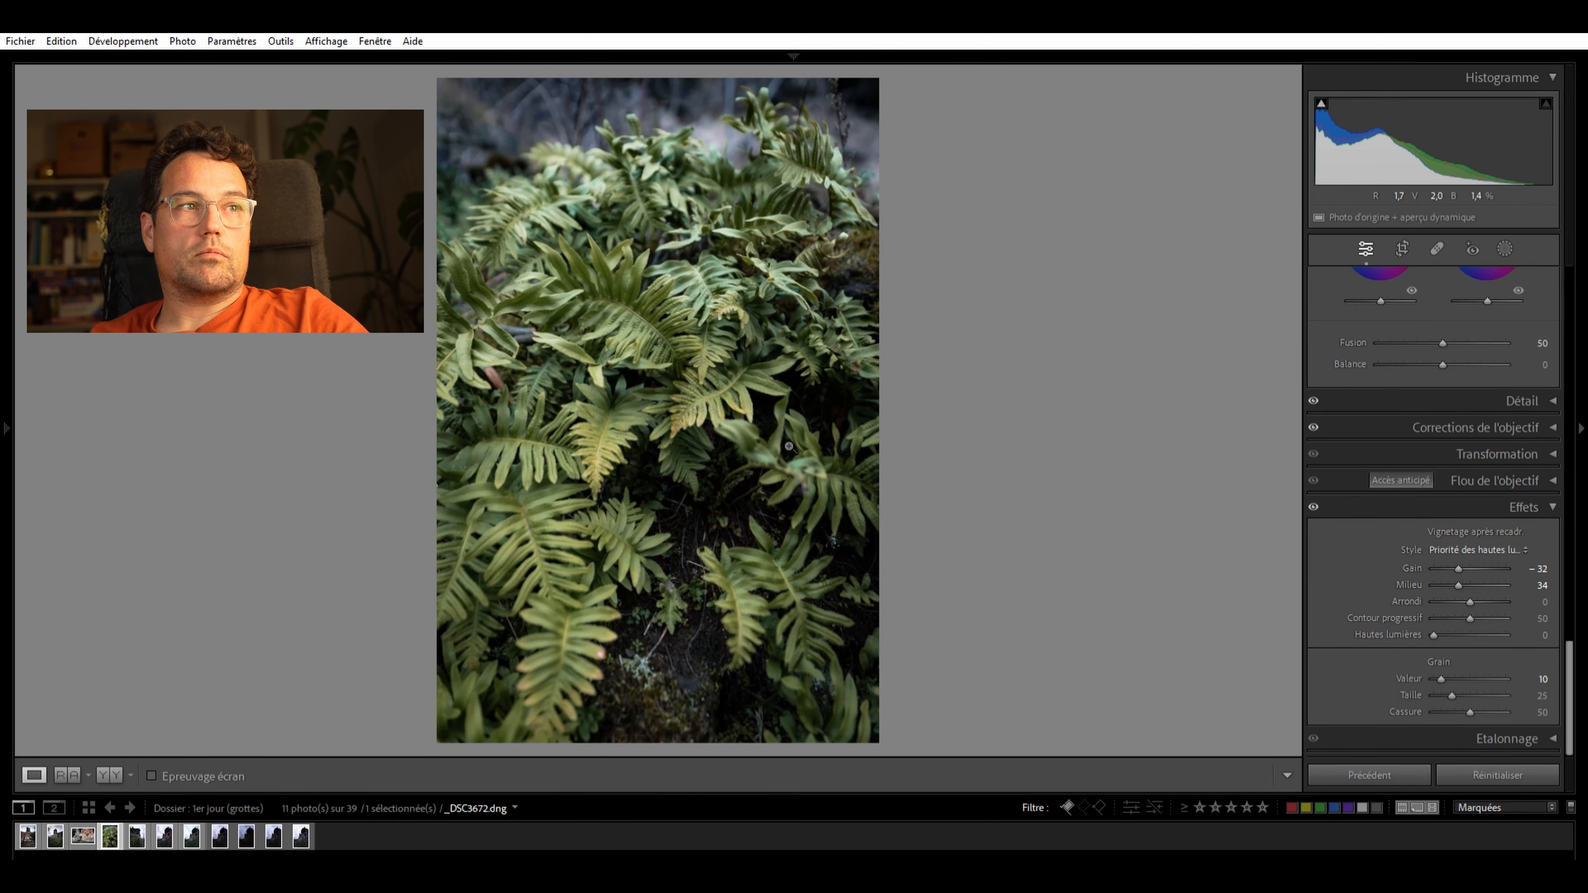
Try the copied develop settings on the cliff photo _DSC3682.dng and undo them
left_click(142, 827)
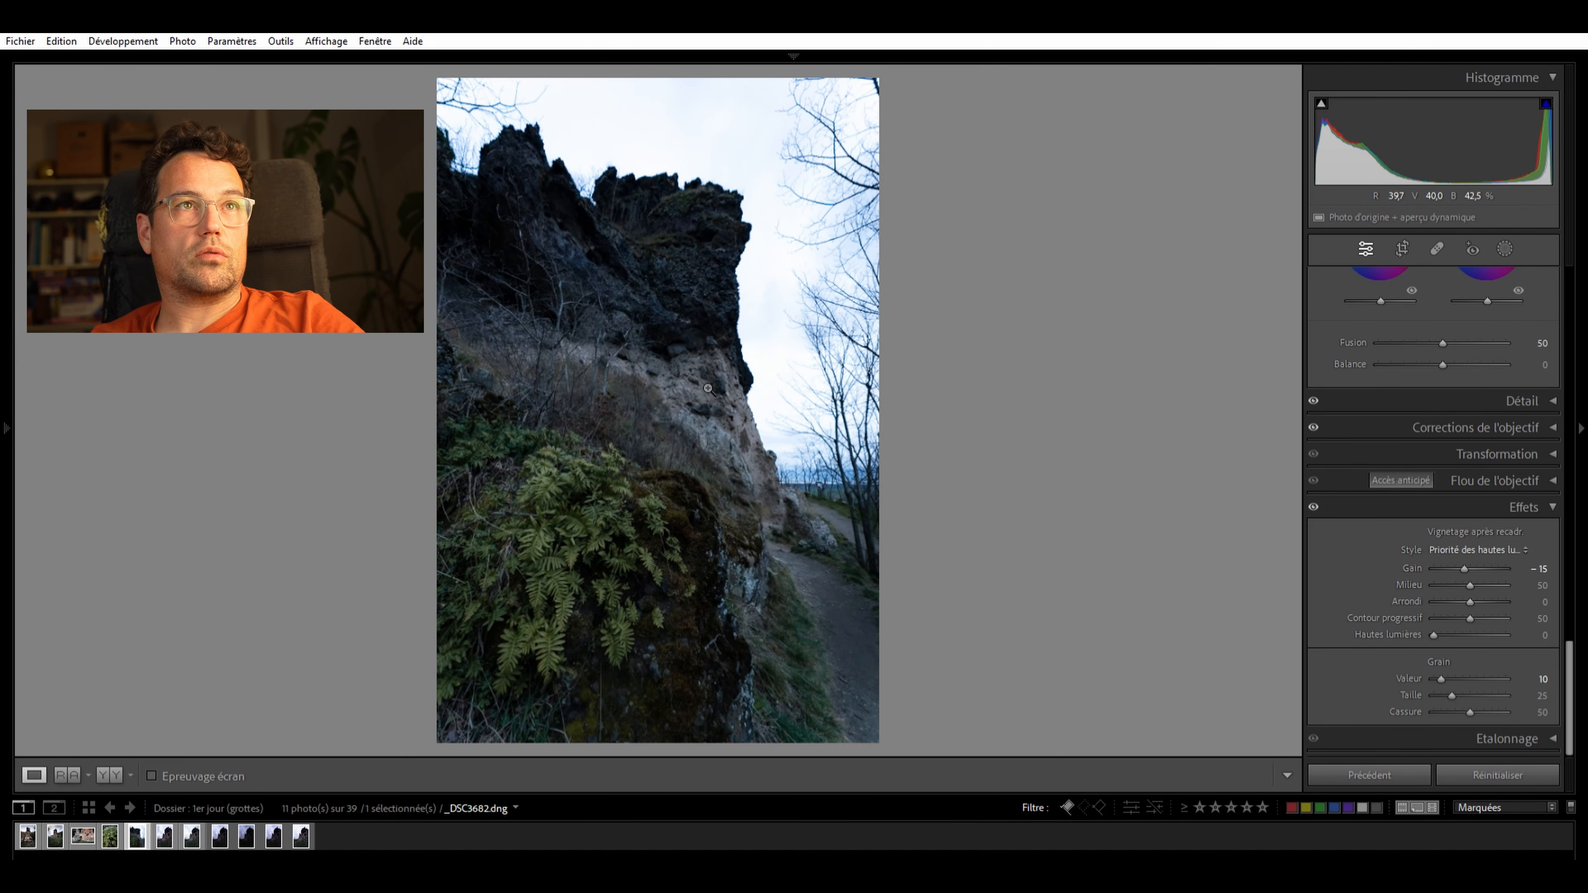
key("ctrl+z")
Compare the rock tower exposures _DSC3688.dng and _DSC3689.dng, examining the histogram, sky and foreground
left_click(164, 836)
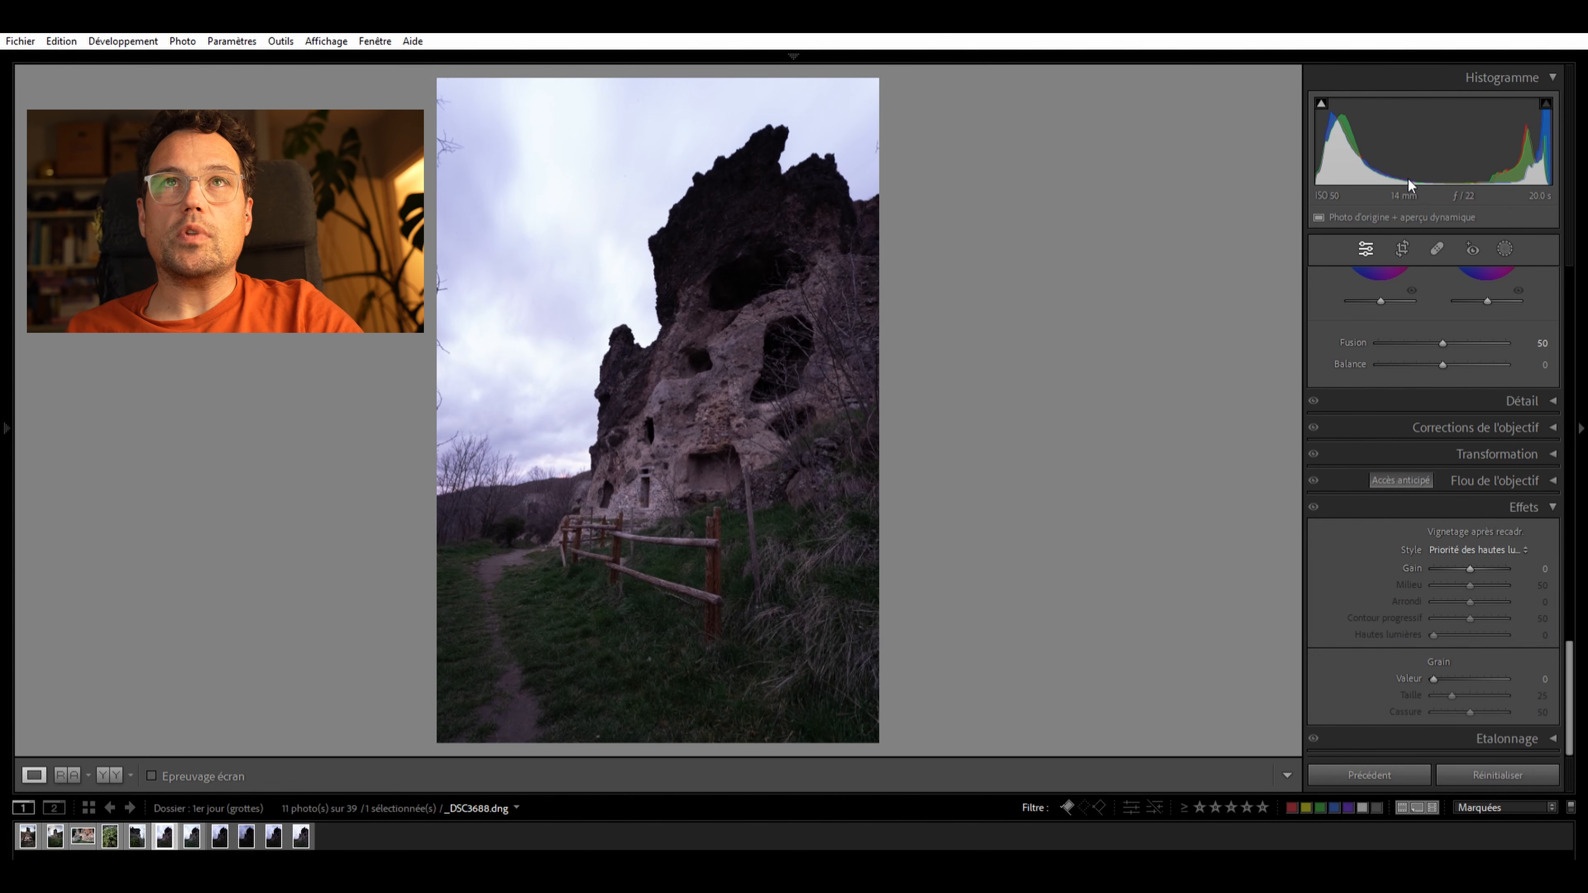
key("Right")
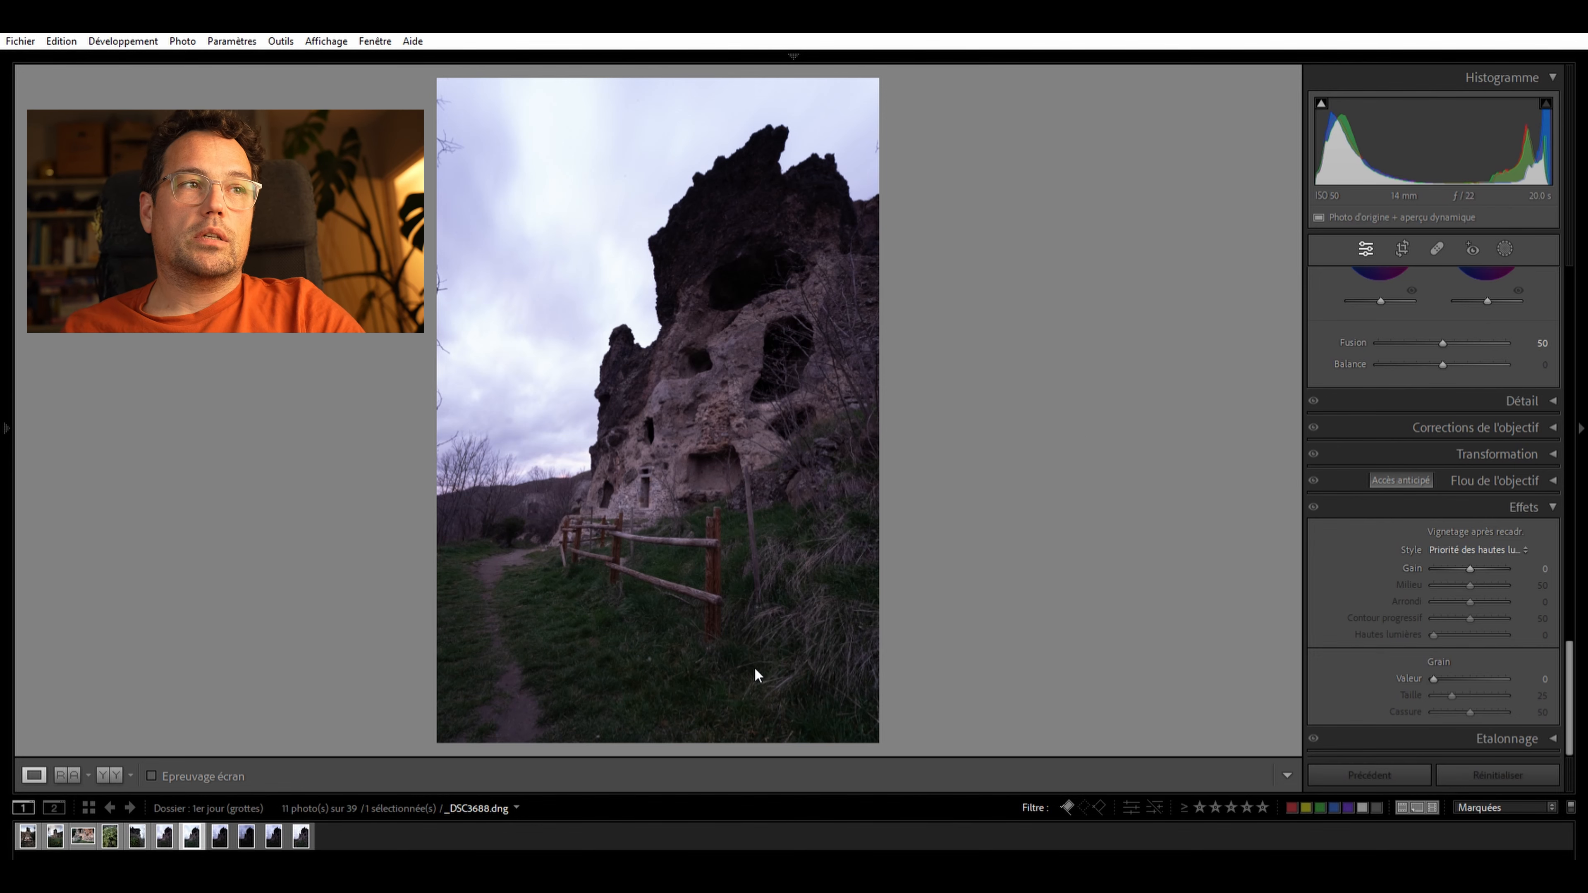
key("Left")
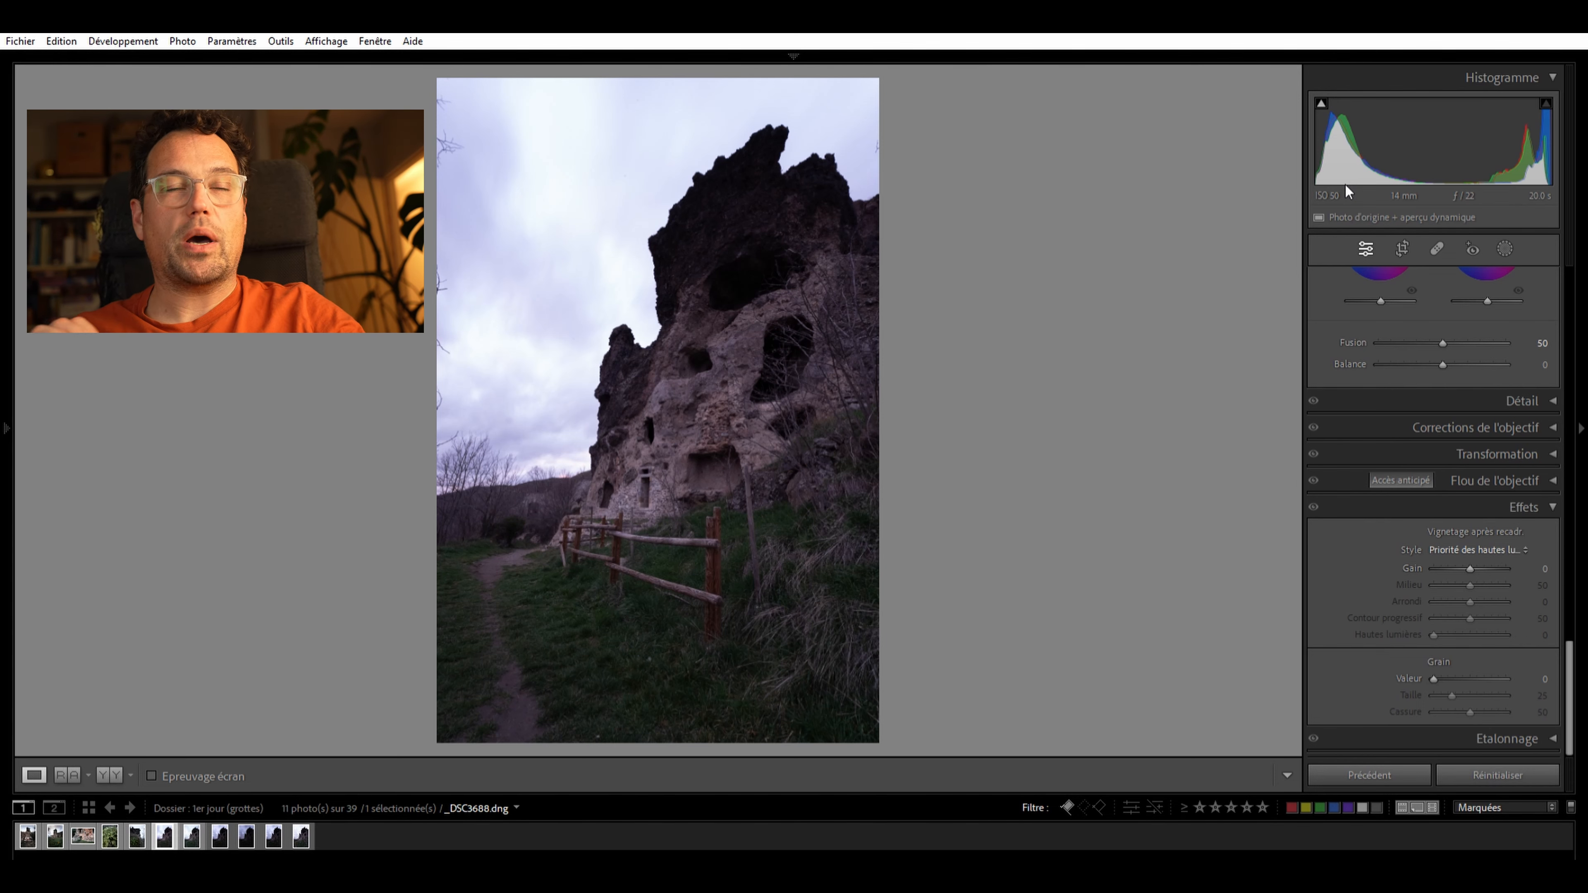
key("Right")
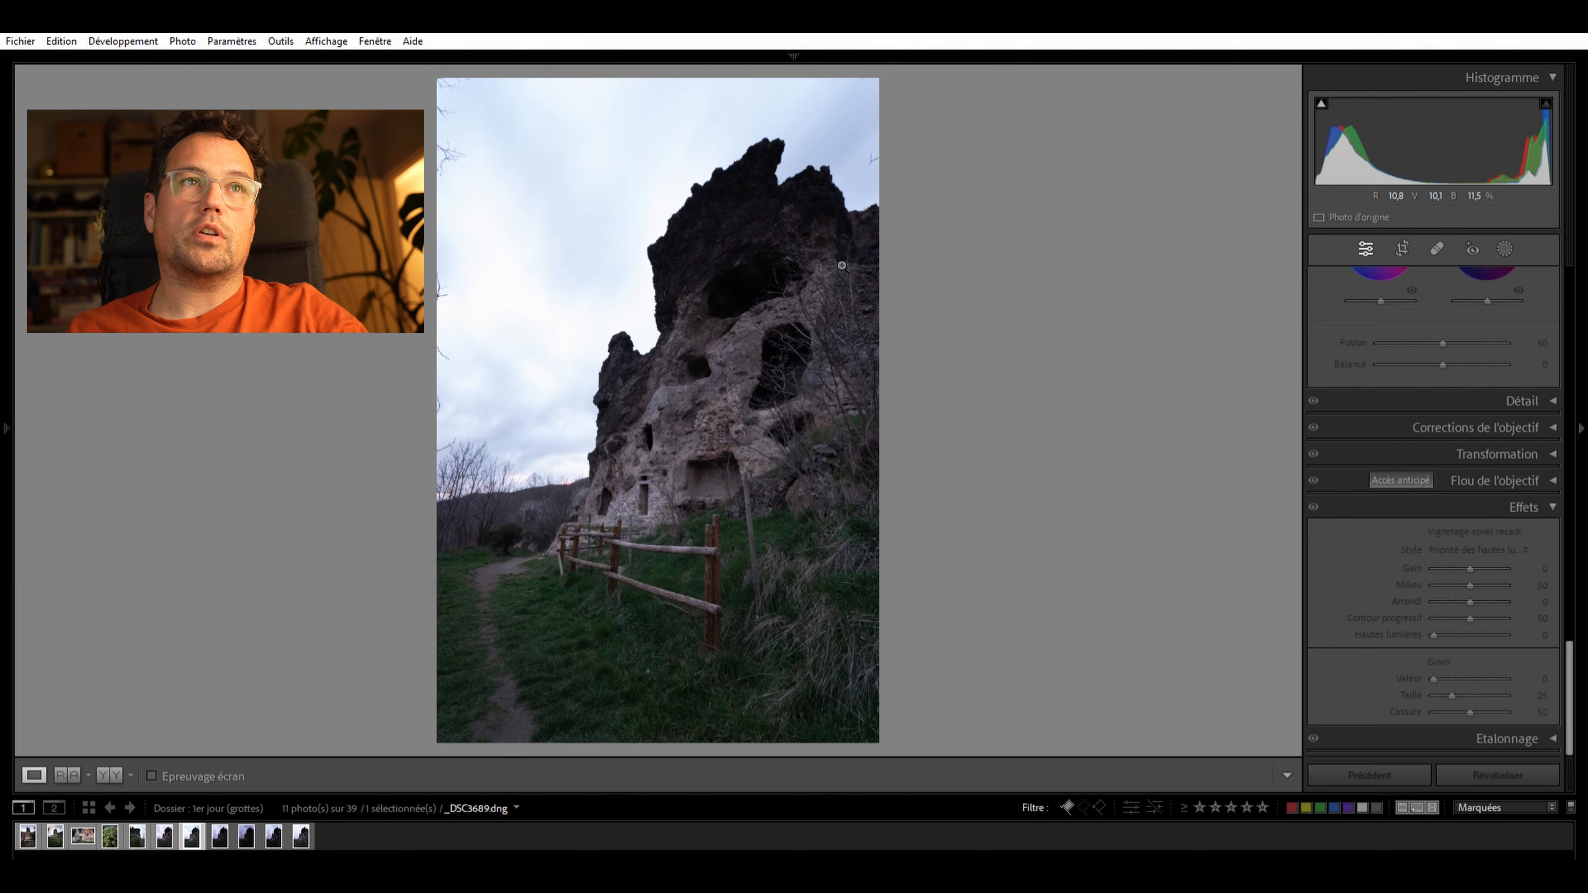
key("Right")
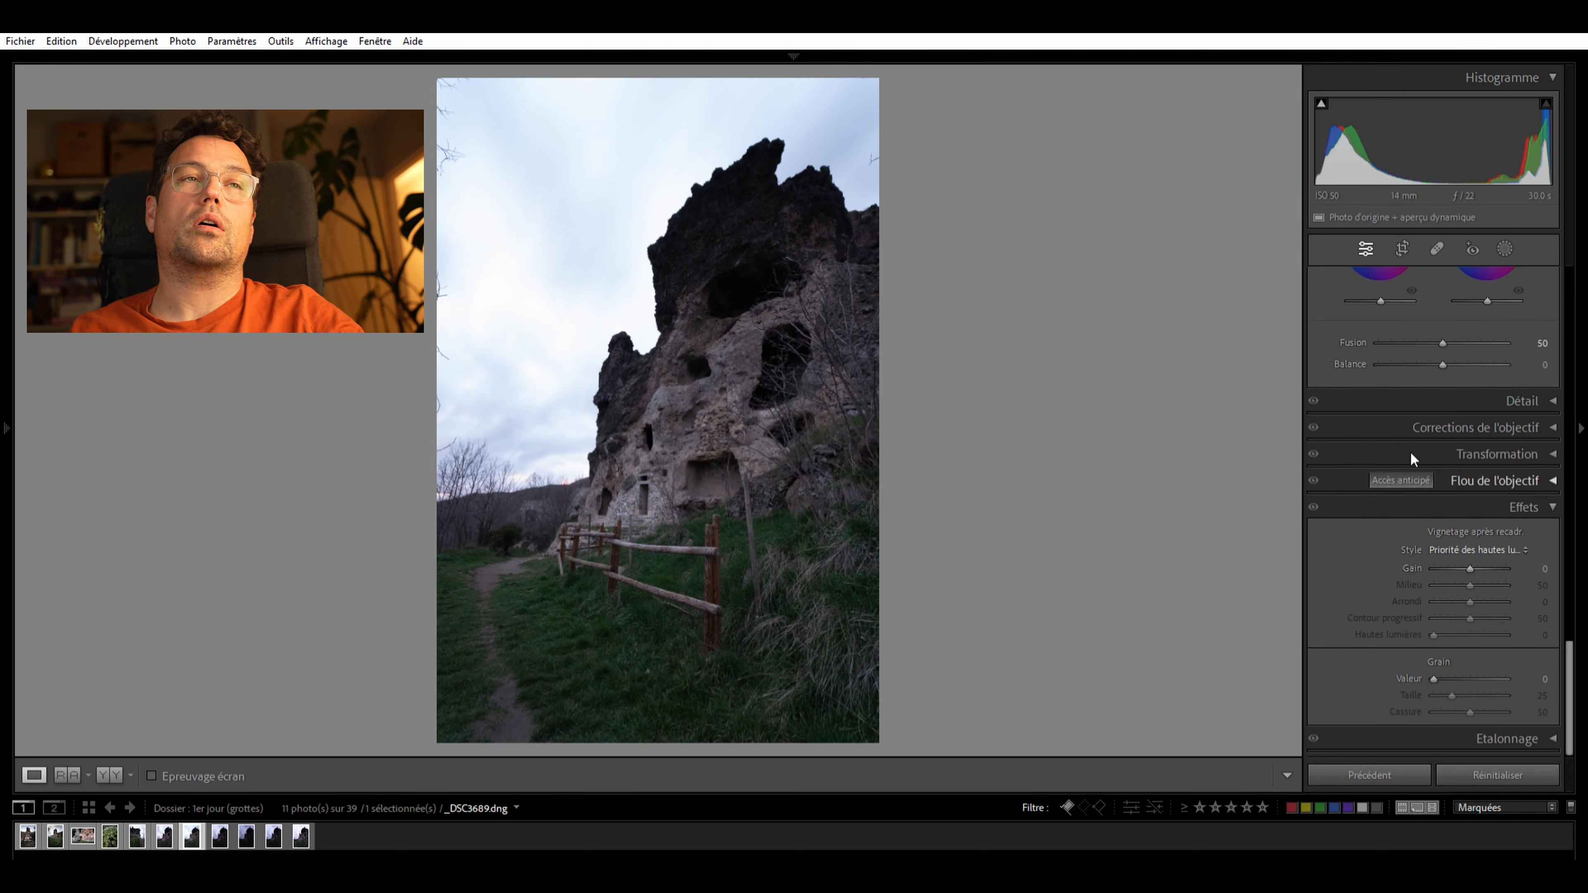
Set the temperature of the rock tower photo _DSC3689.dng to 7300
scroll(1432, 450, "up", 5)
scroll(1433, 452, "up", 5)
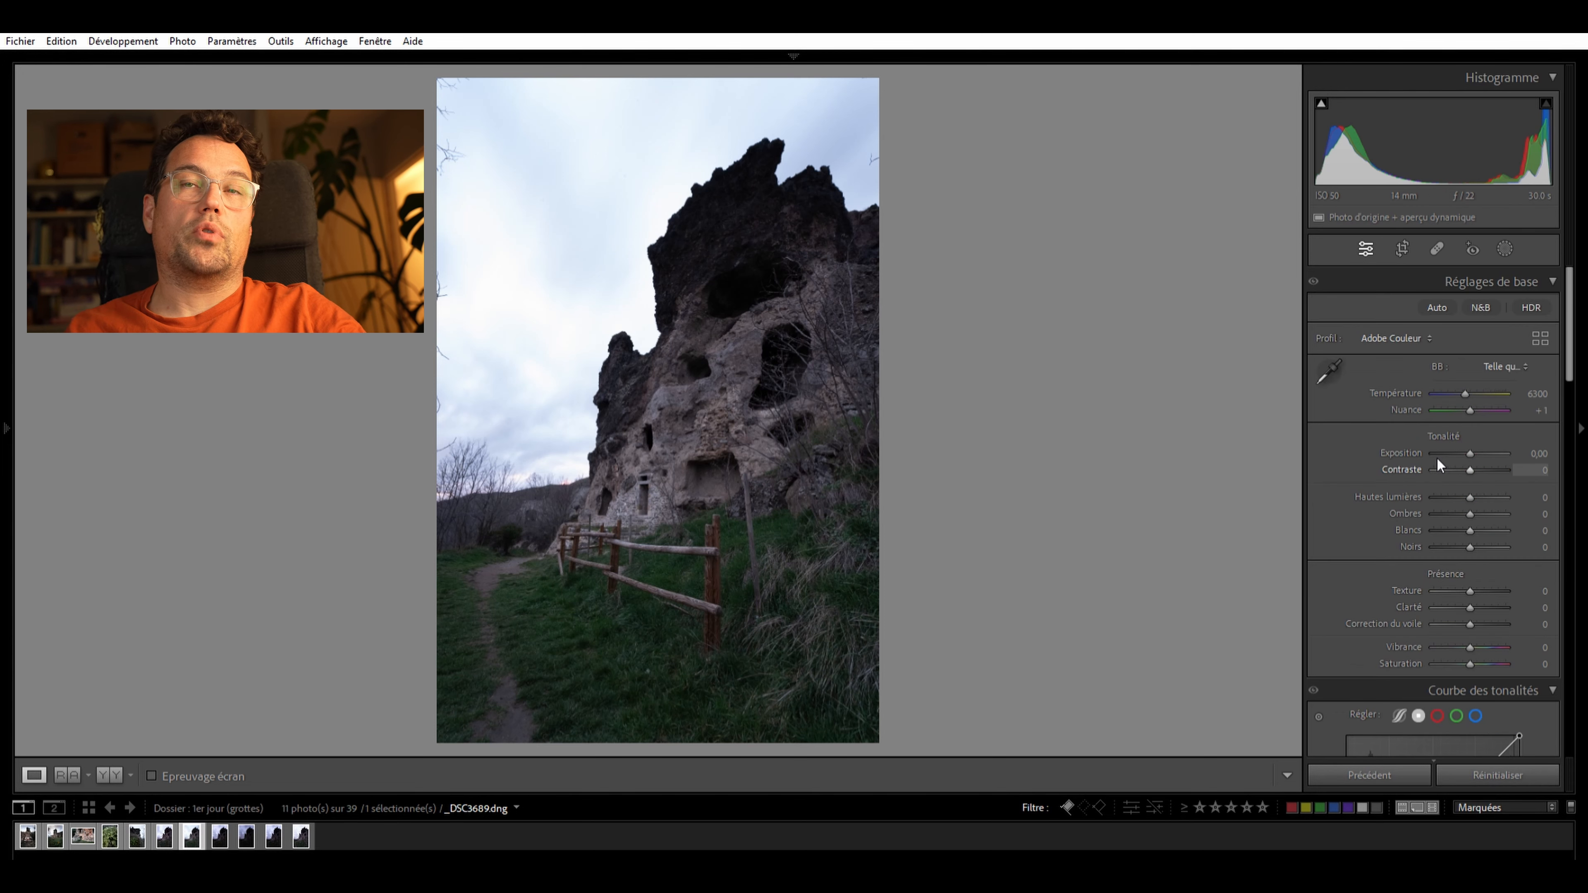
key("Up")
key("Up")
key("Up")
key("Up")
key("Up")
key("Down")
key("Down")
key("Down")
key("Down")
key("Down")
key("Down")
key("Down")
key("Down")
key("Down")
key("Down")
key("Up")
key("Up")
key("Up")
key("Up")
key("Up")
key("Up")
key("Up")
key("Up")
key("Up")
key("Up")
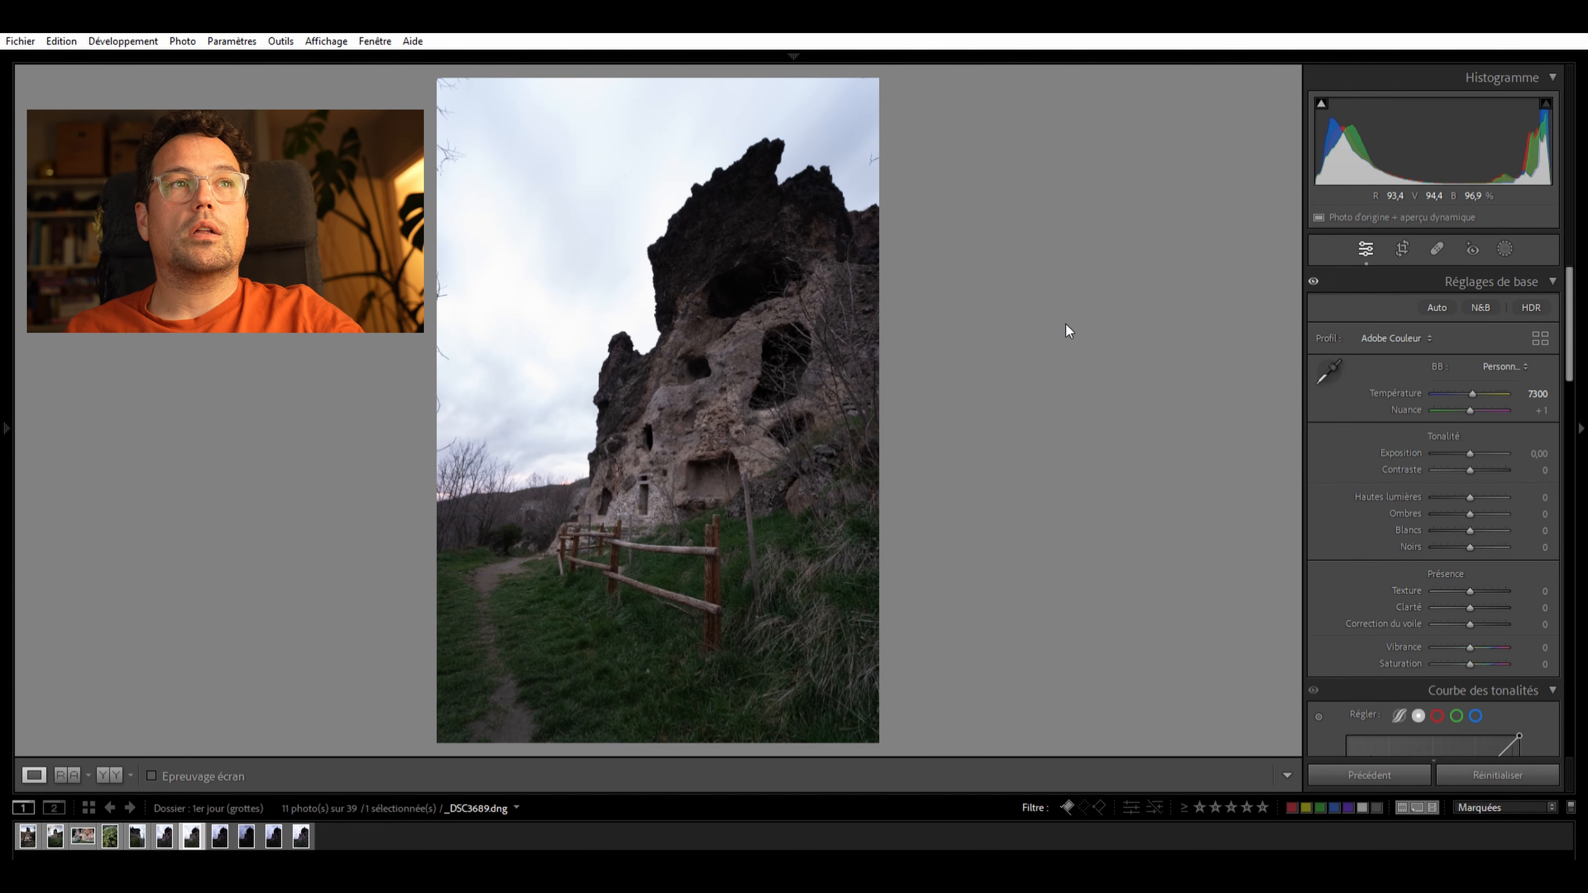
Try lowering the exposure of the rock tower photo to -1.80 and -1.50, and reset it
key("Down")
key("Down")
key("Down")
key("Down")
key("Down")
key("Down")
key("Down")
key("Down")
key("Down")
key("Down")
key("Down")
key("Down")
key("Down")
key("Down")
key("Down")
key("Down")
key("Down")
key("Down")
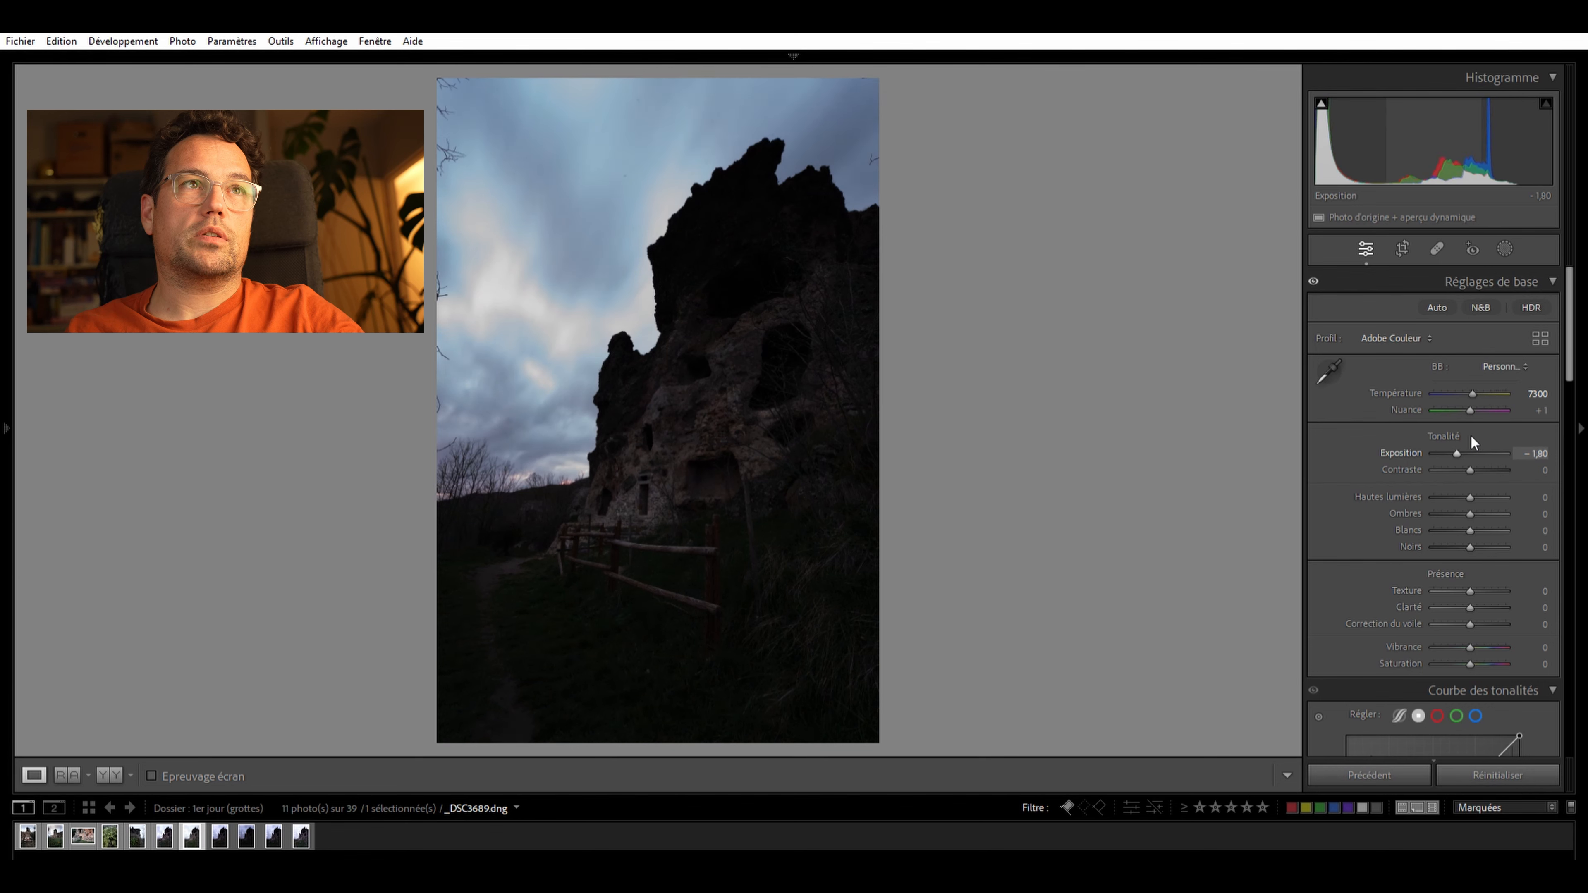
key("Up")
key("Up")
key("Up")
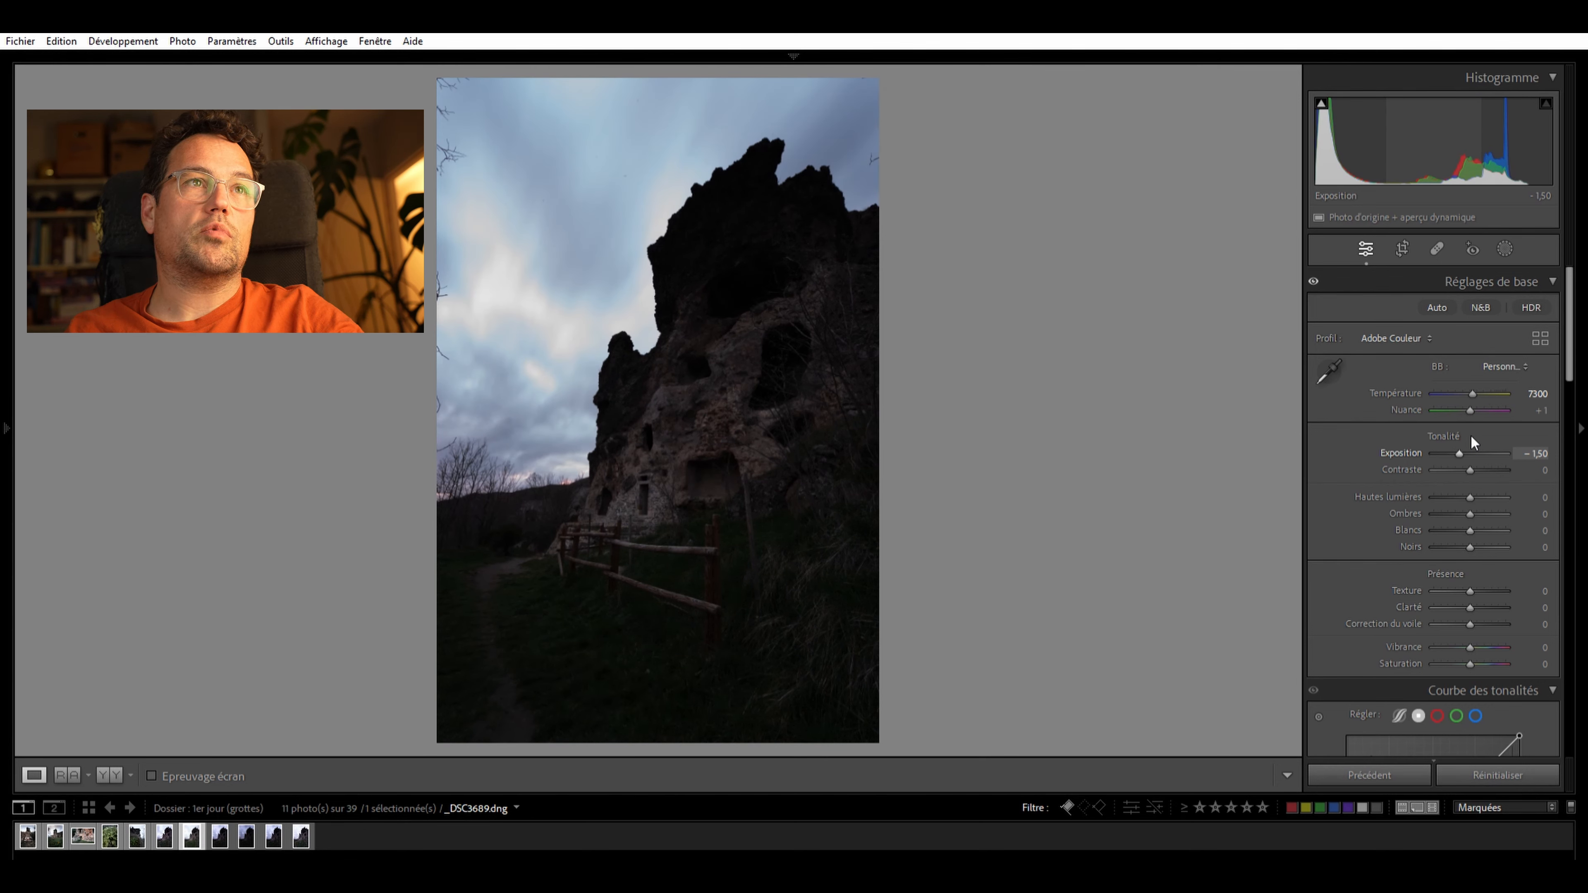
double_click(1461, 436)
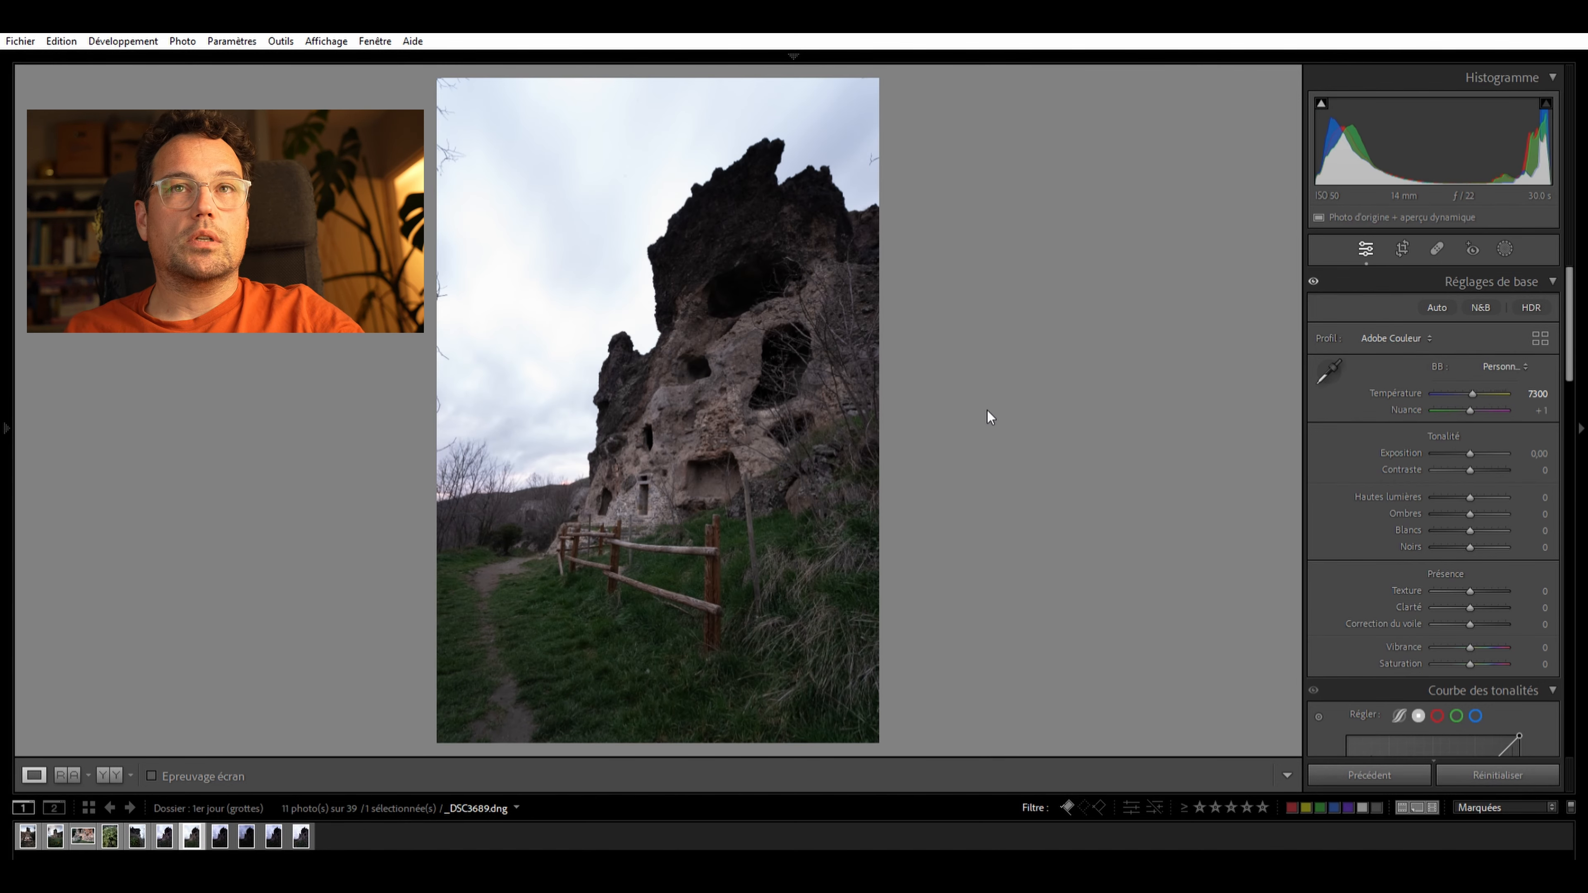
Look through the remaining bracketed rock tower exposures to compare their sky and shadow detail
key("Right")
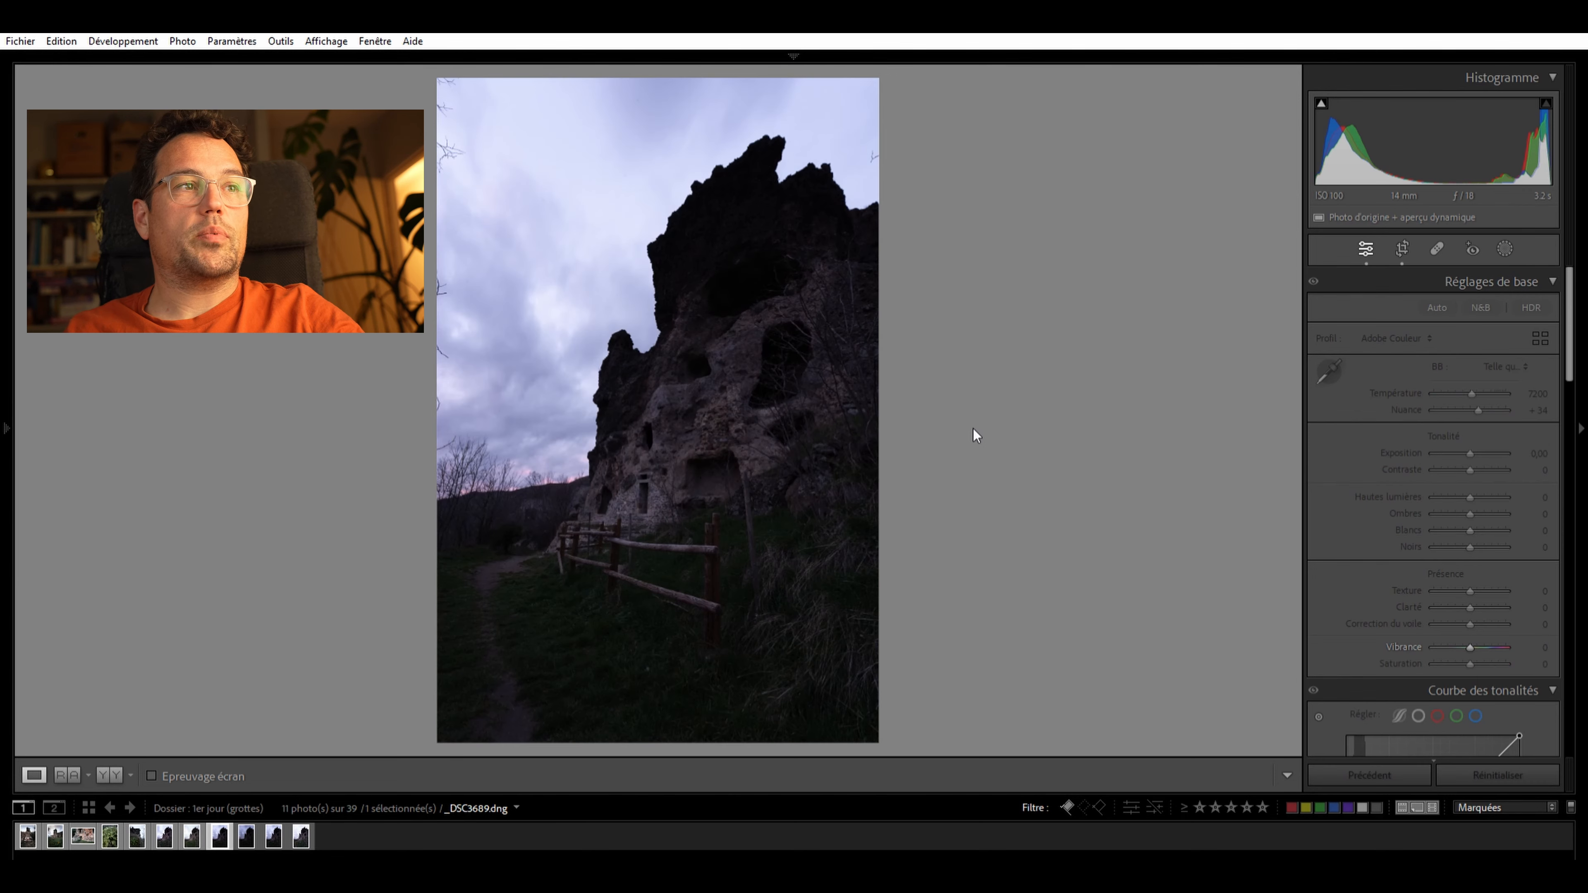
key("Right")
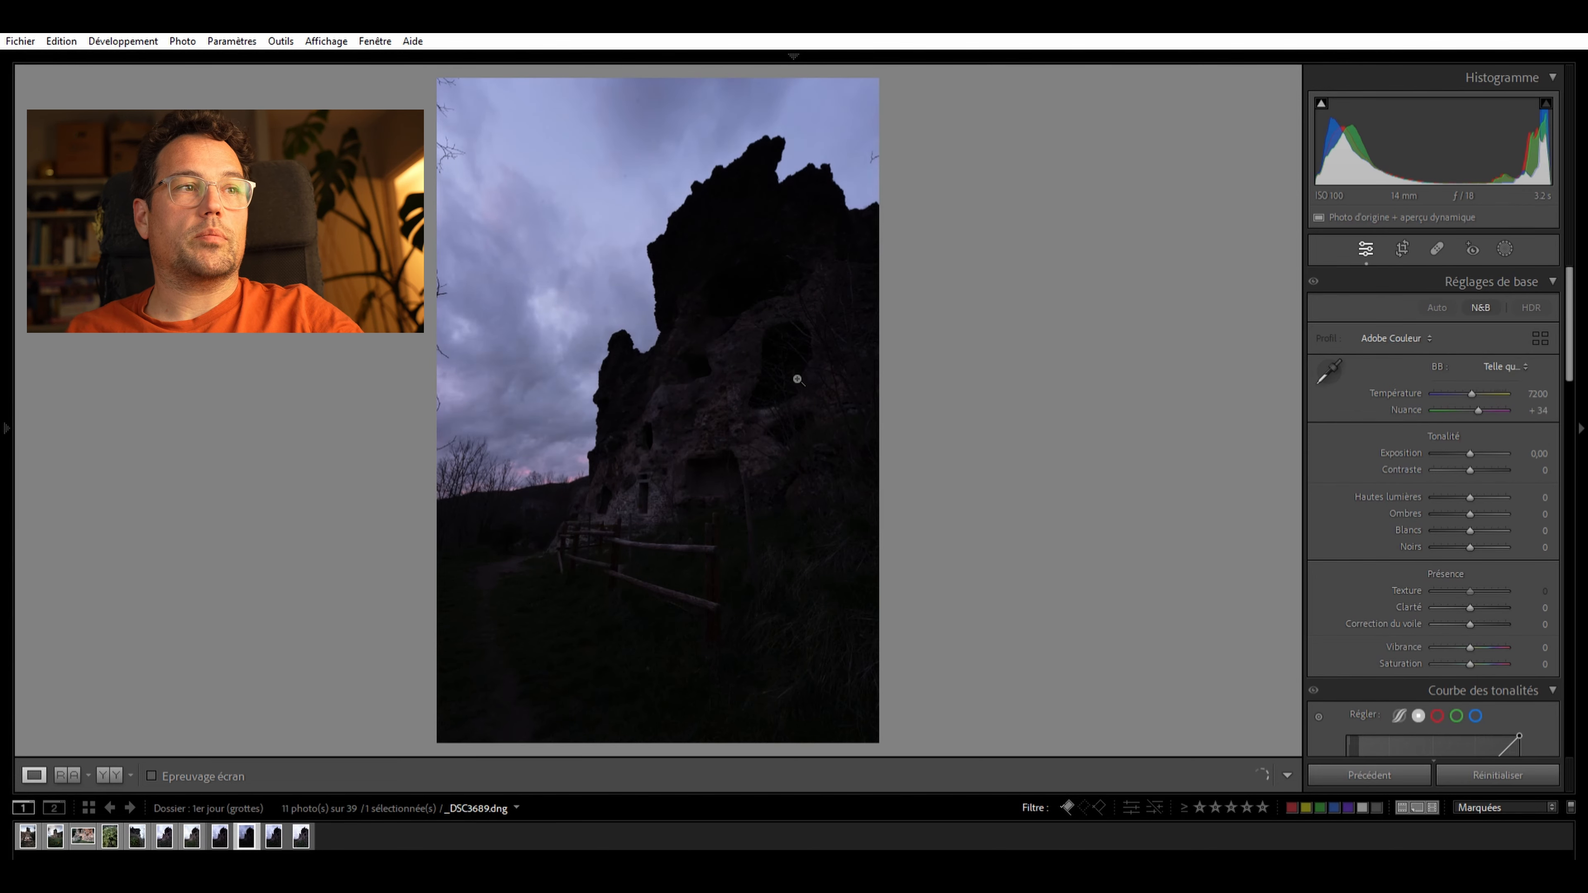
key("Right")
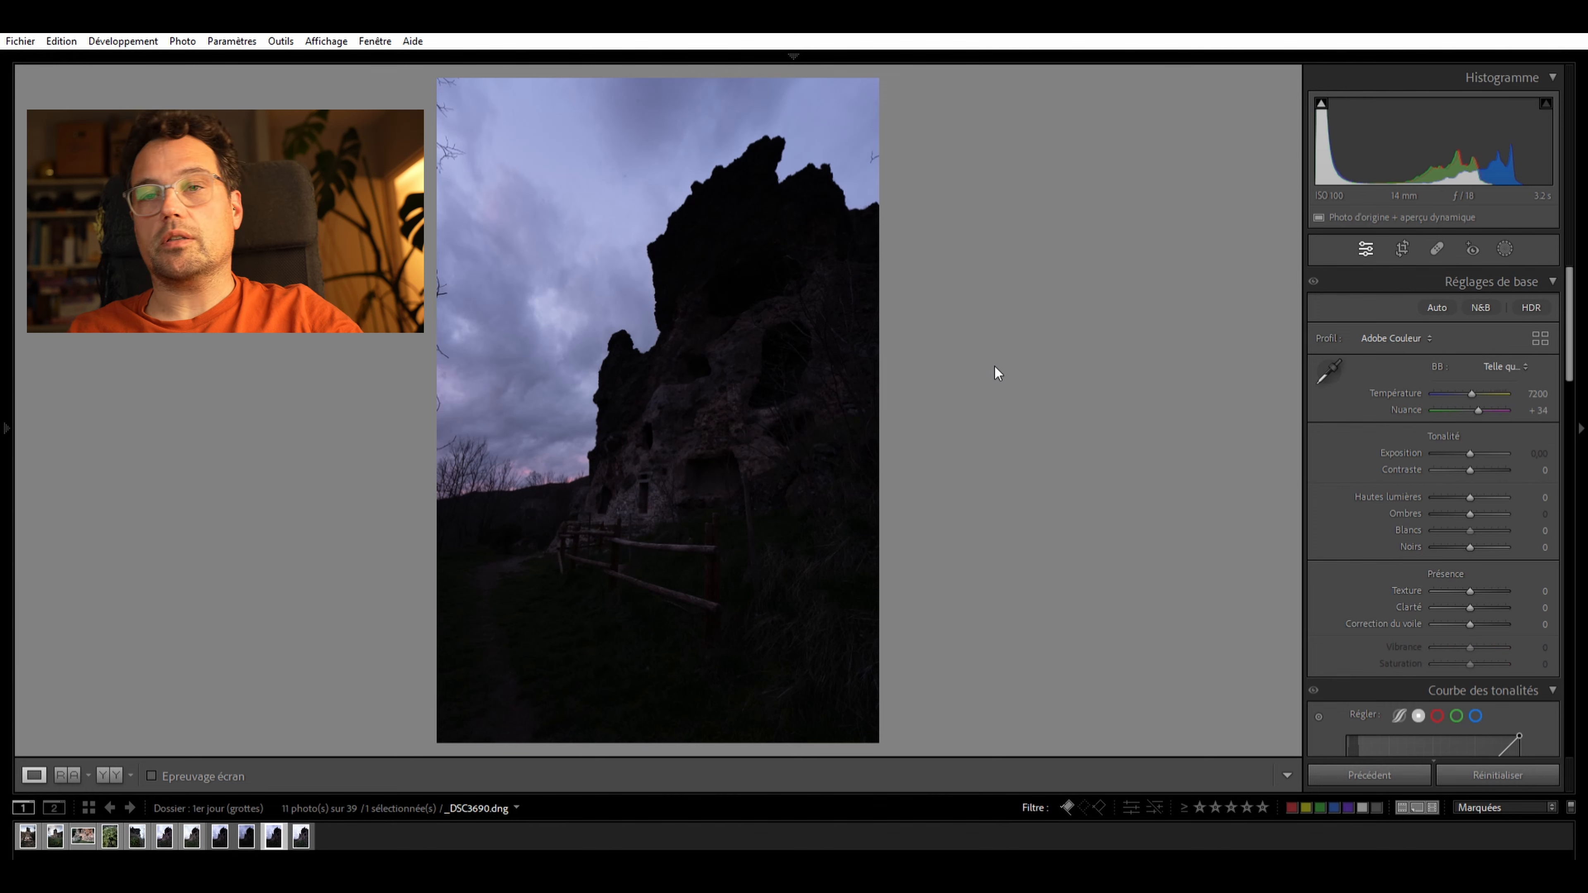
key("Right")
Select the last three bracketed rock tower exposures, starting with _DSC3690.dng, for an HDR merge
key("Left")
key("Left")
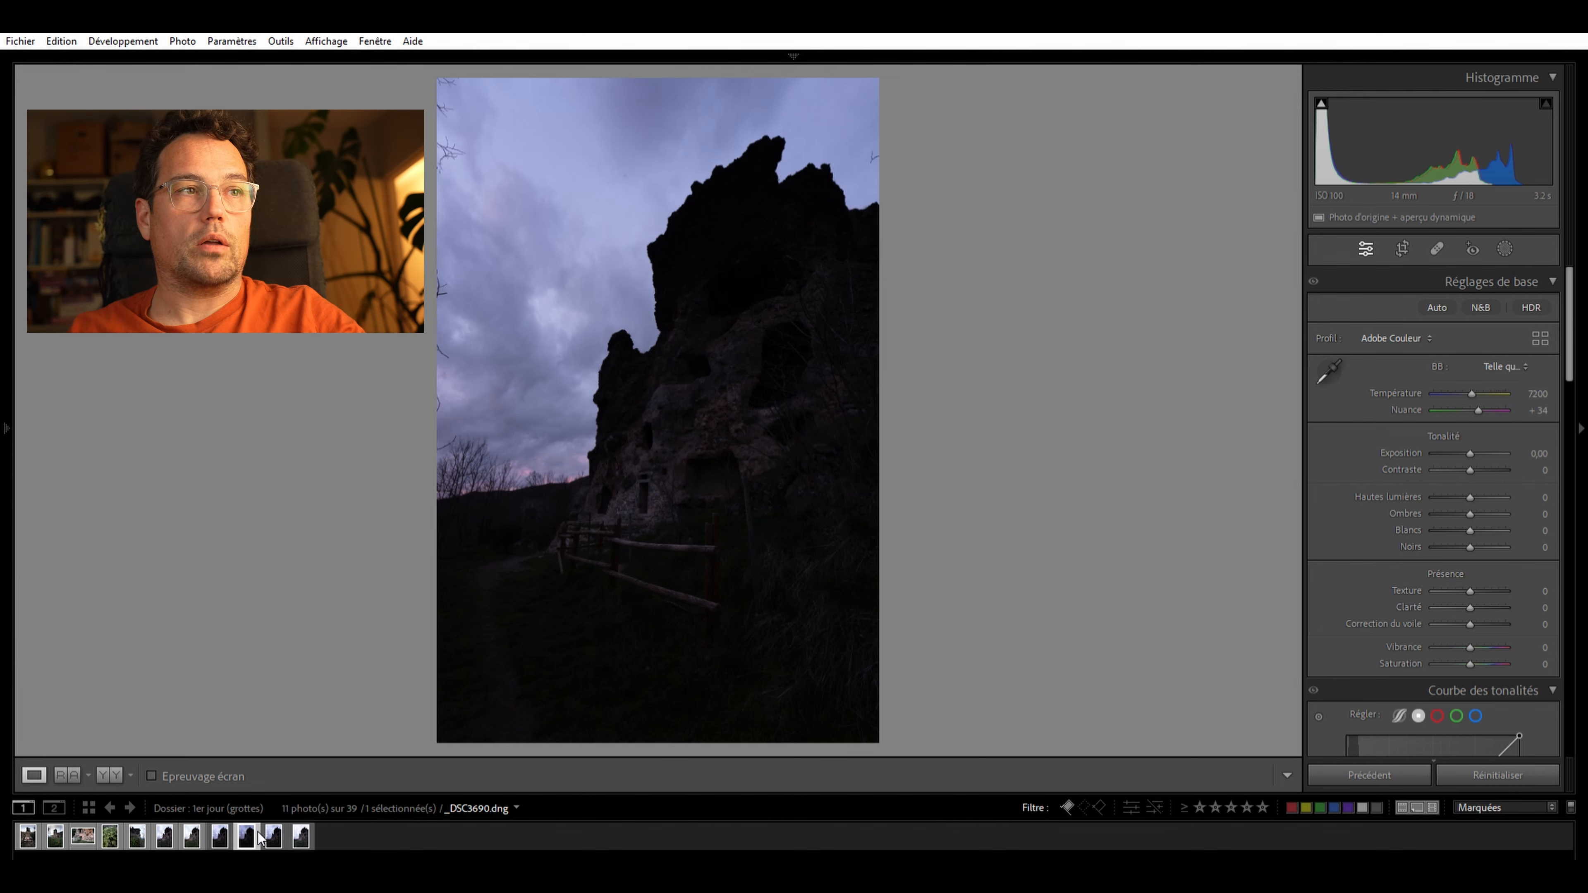
left_click(304, 832, "shift")
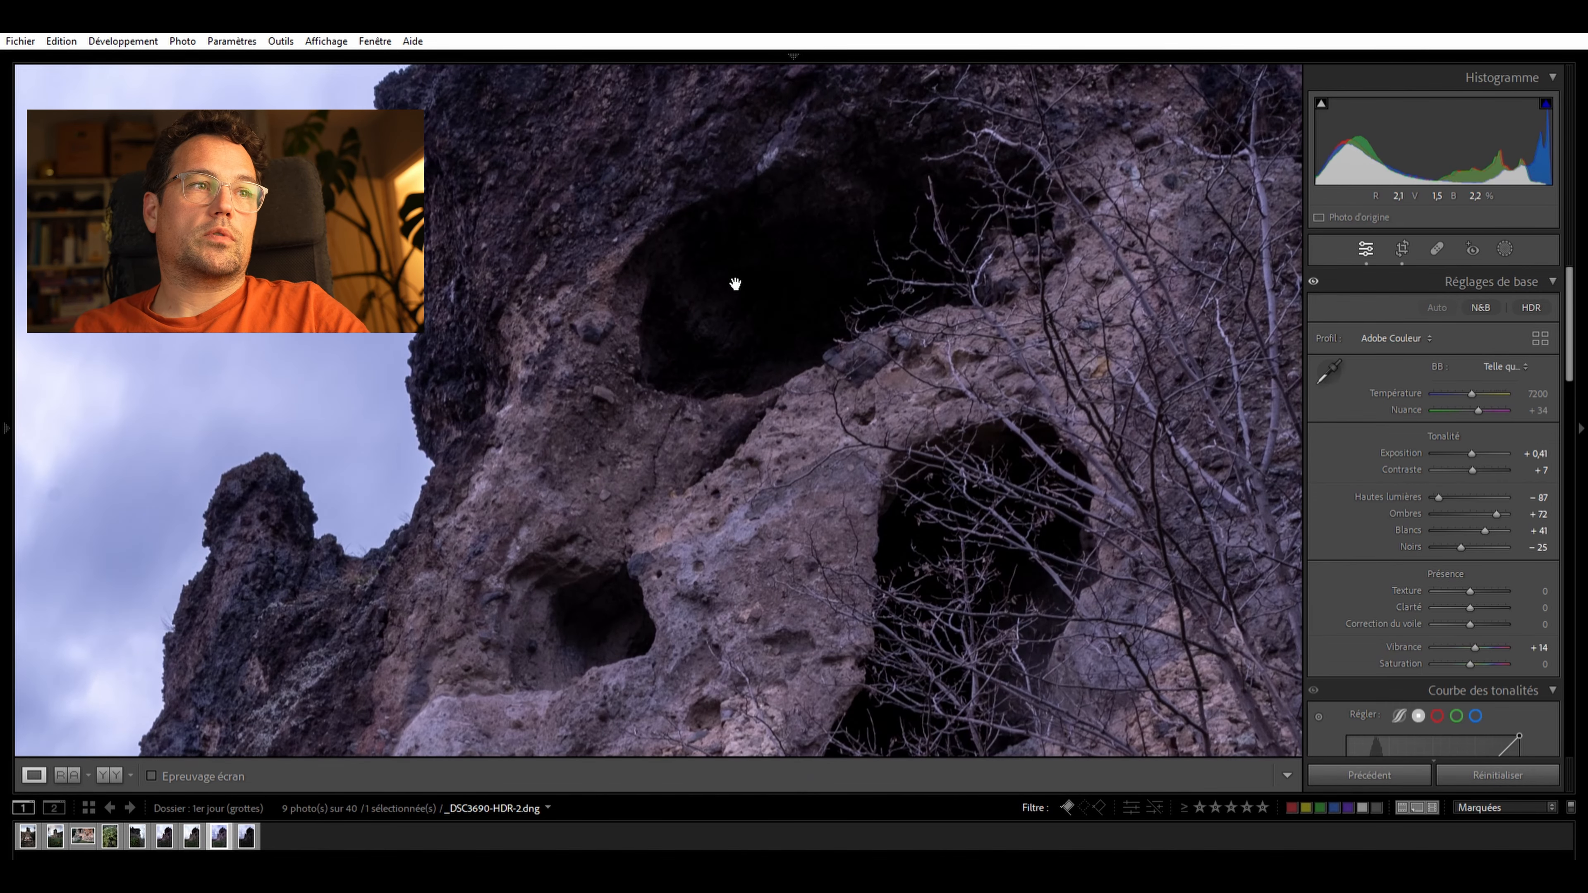
Remove the stray branches along the left edge of the sky with the Remove tool at size 77
left_click(735, 284)
left_click(1436, 249)
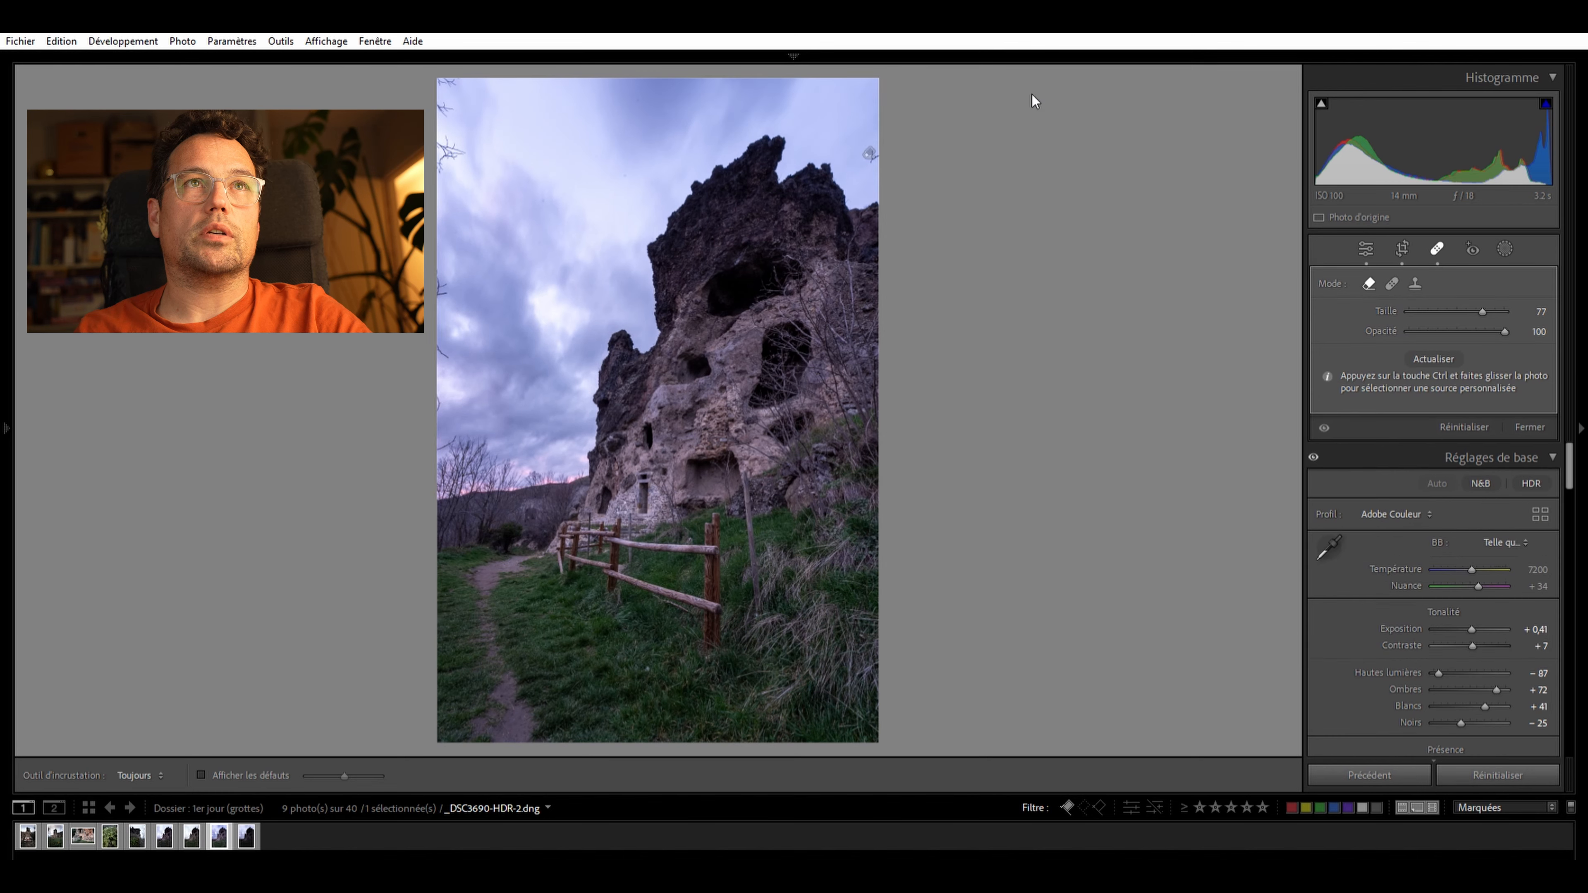
left_click_drag(463, 156, 437, 134)
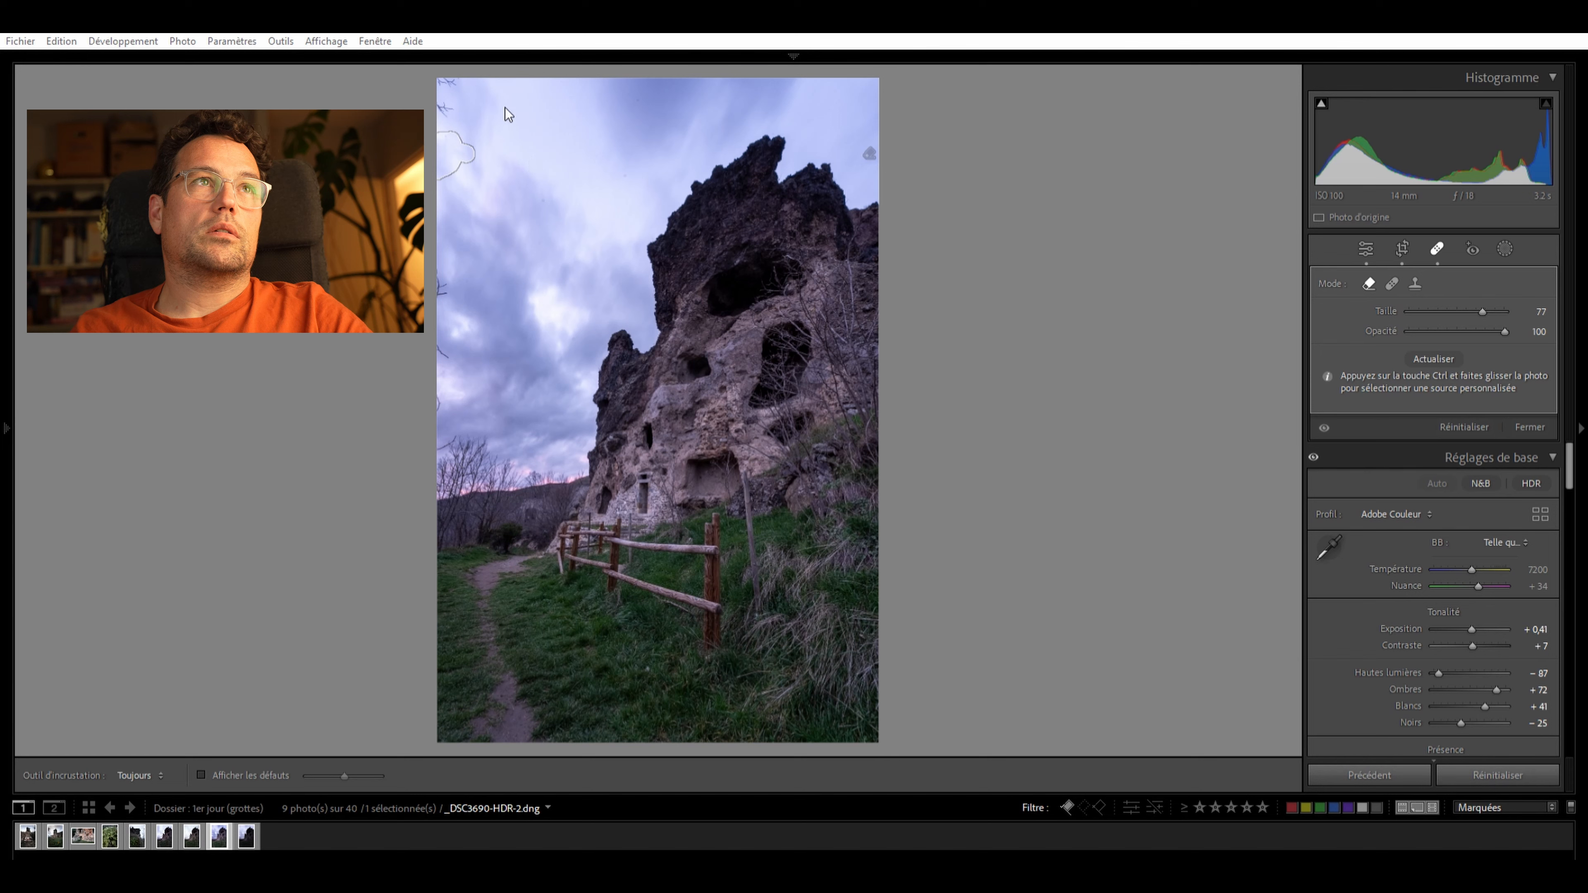
left_click_drag(471, 90, 443, 69)
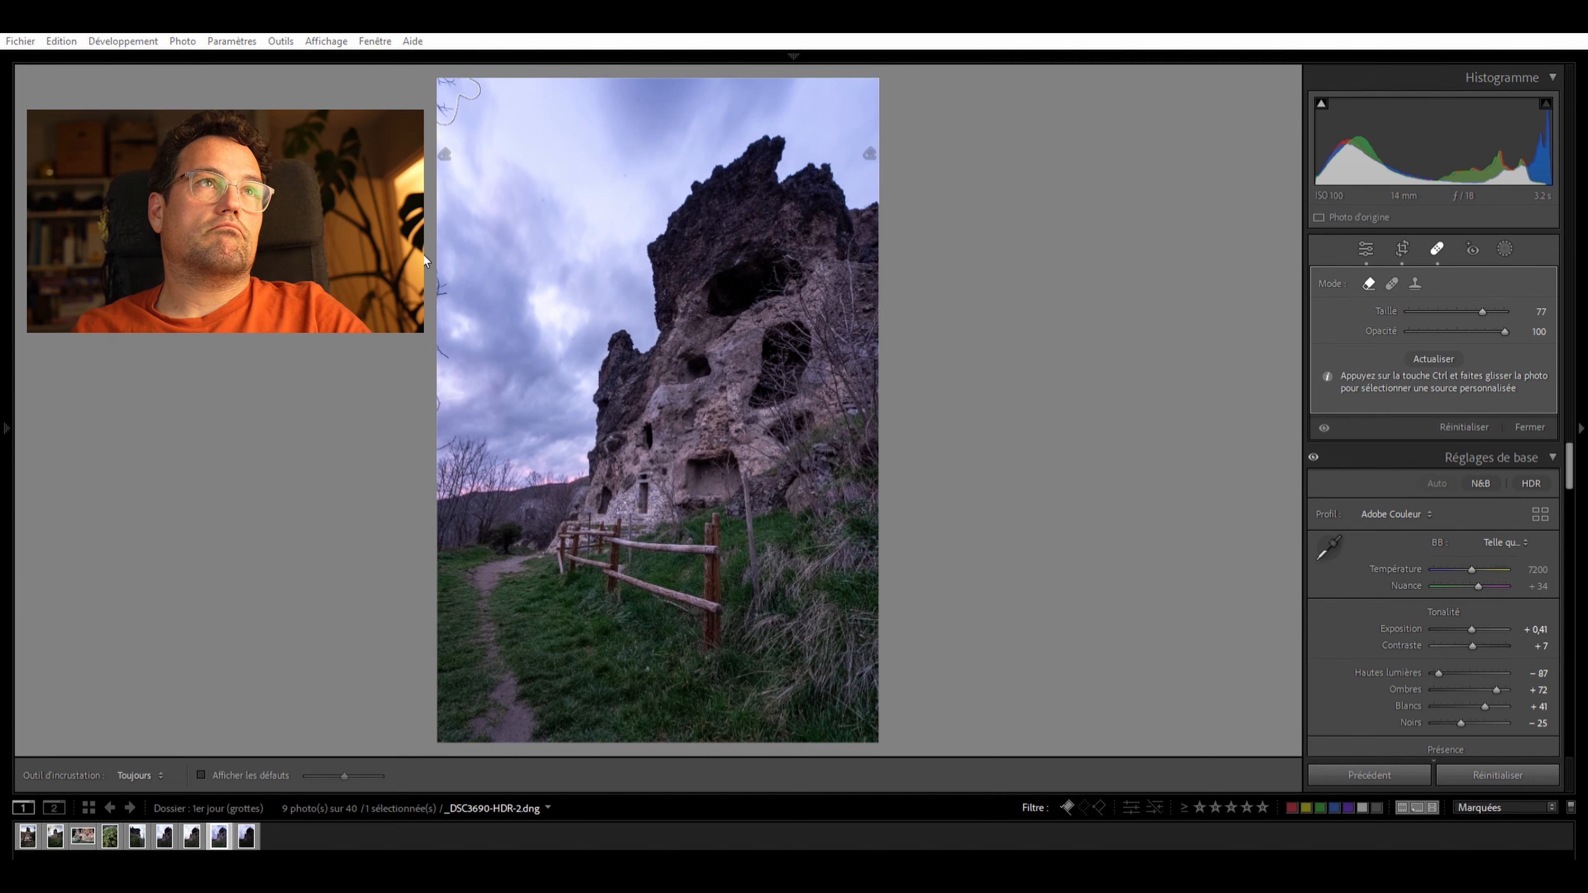
Remove the dust spots scattered across the sky to the left of the rock tower, using the Remove tool at size 56
mouse_move(6, 401)
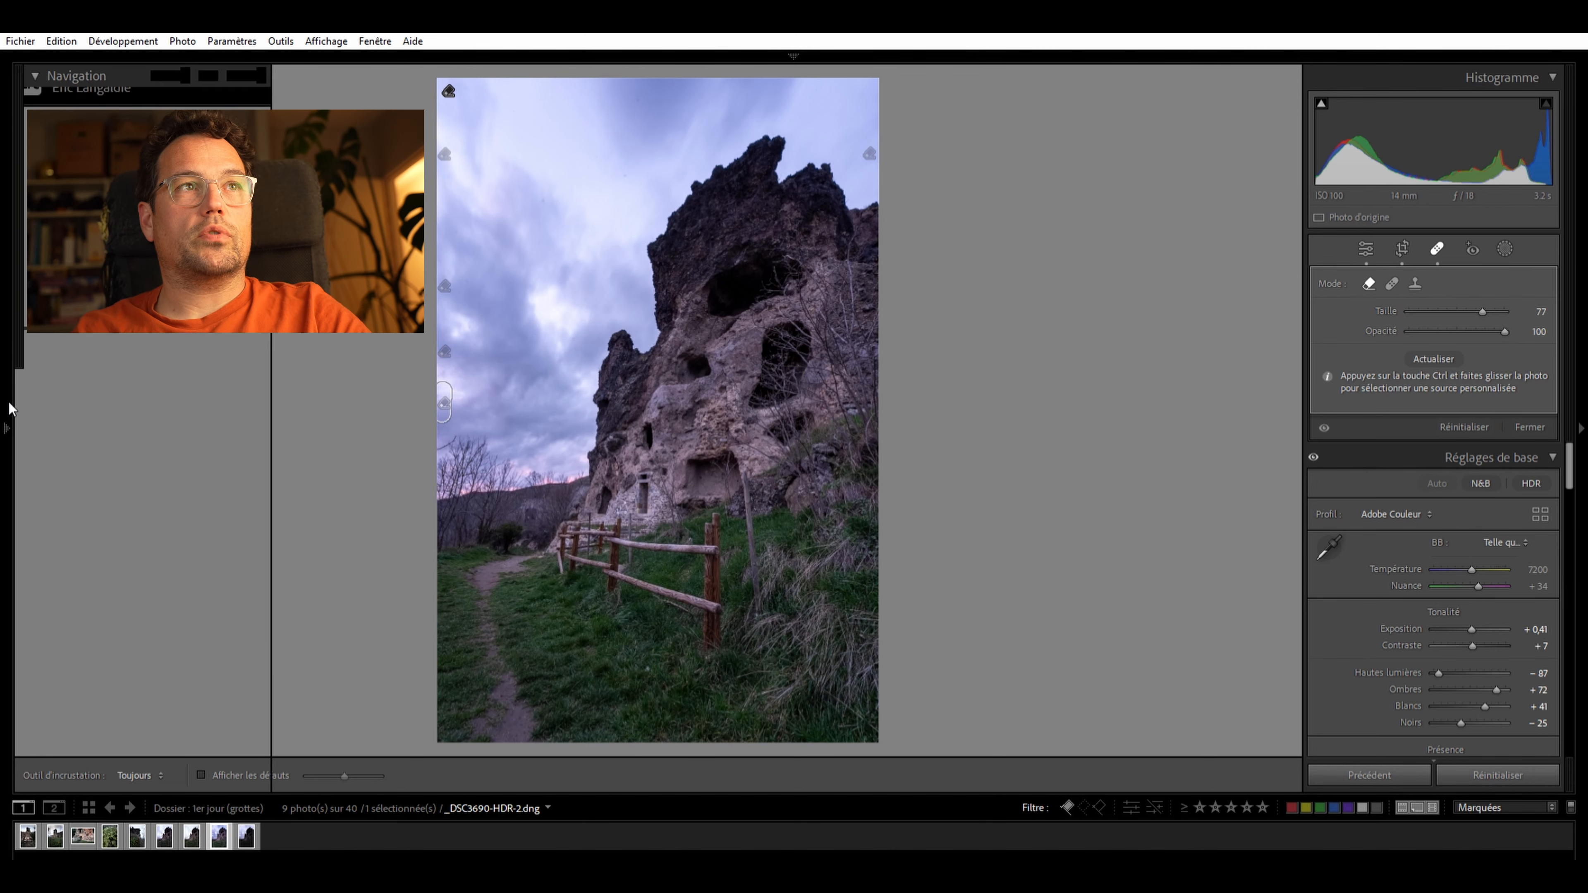
key("z")
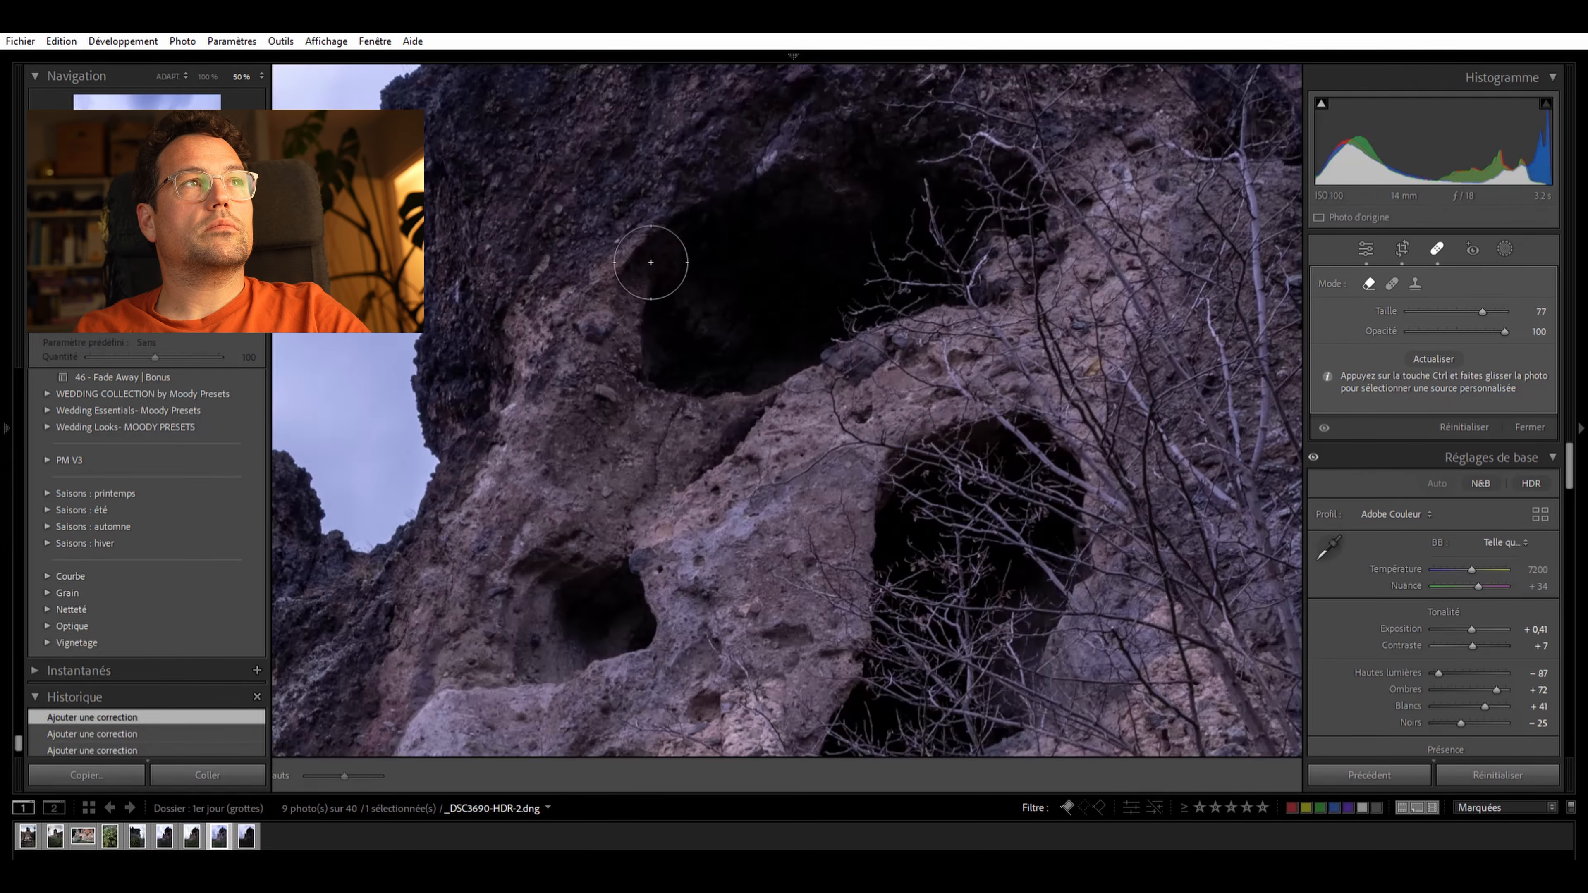
mouse_move(651, 262)
left_mouse_down()
mouse_move(989, 507)
mouse_move(964, 561)
mouse_move(698, 427)
mouse_move(574, 149)
left_mouse_up()
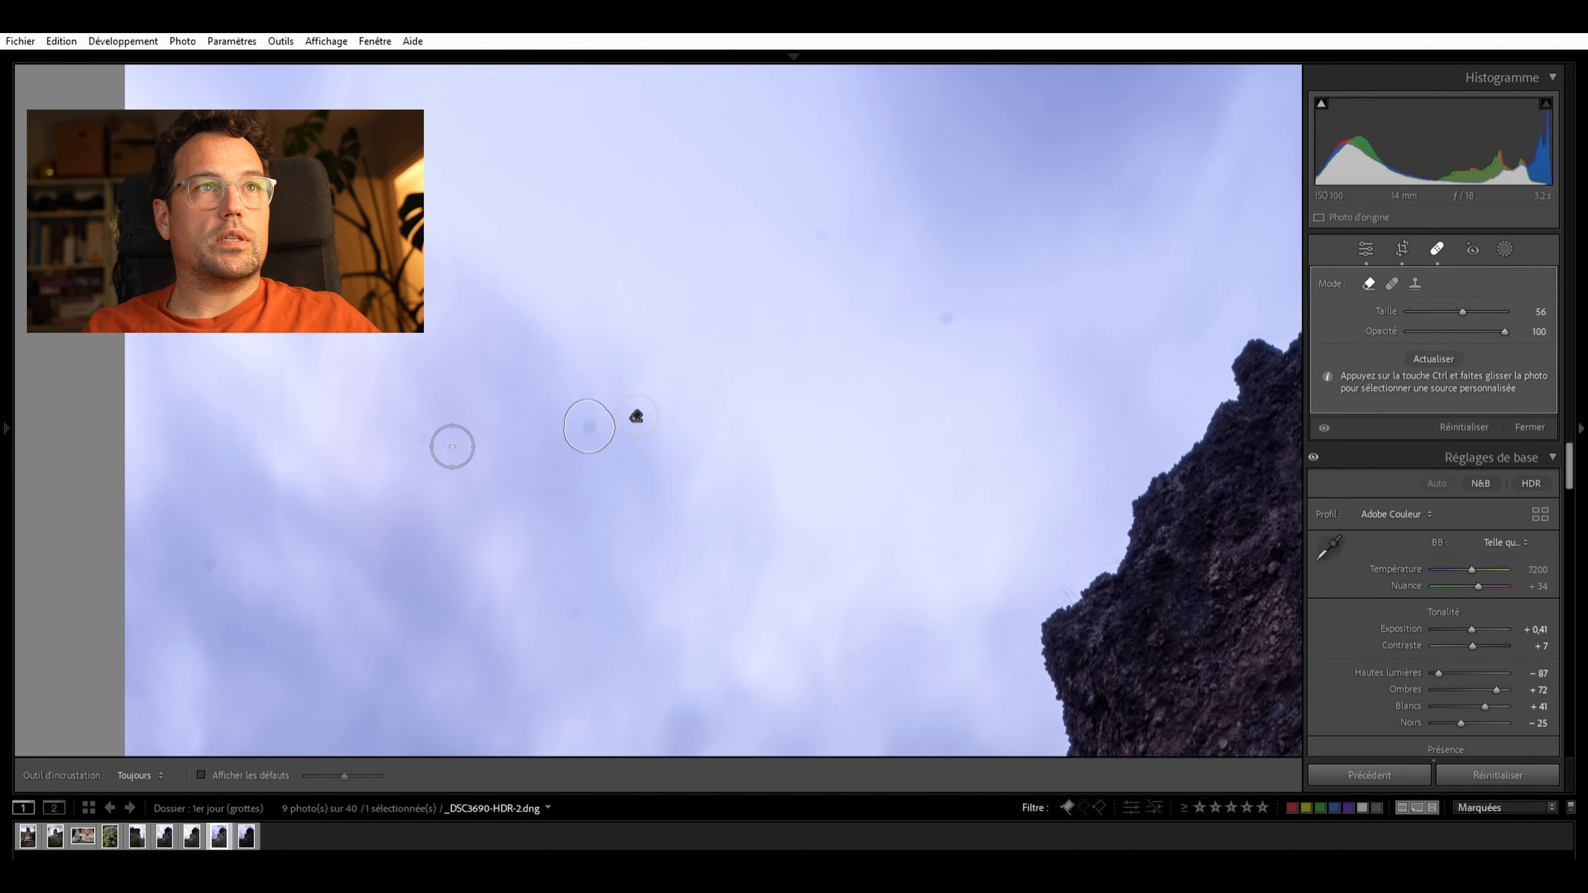
left_click(423, 435)
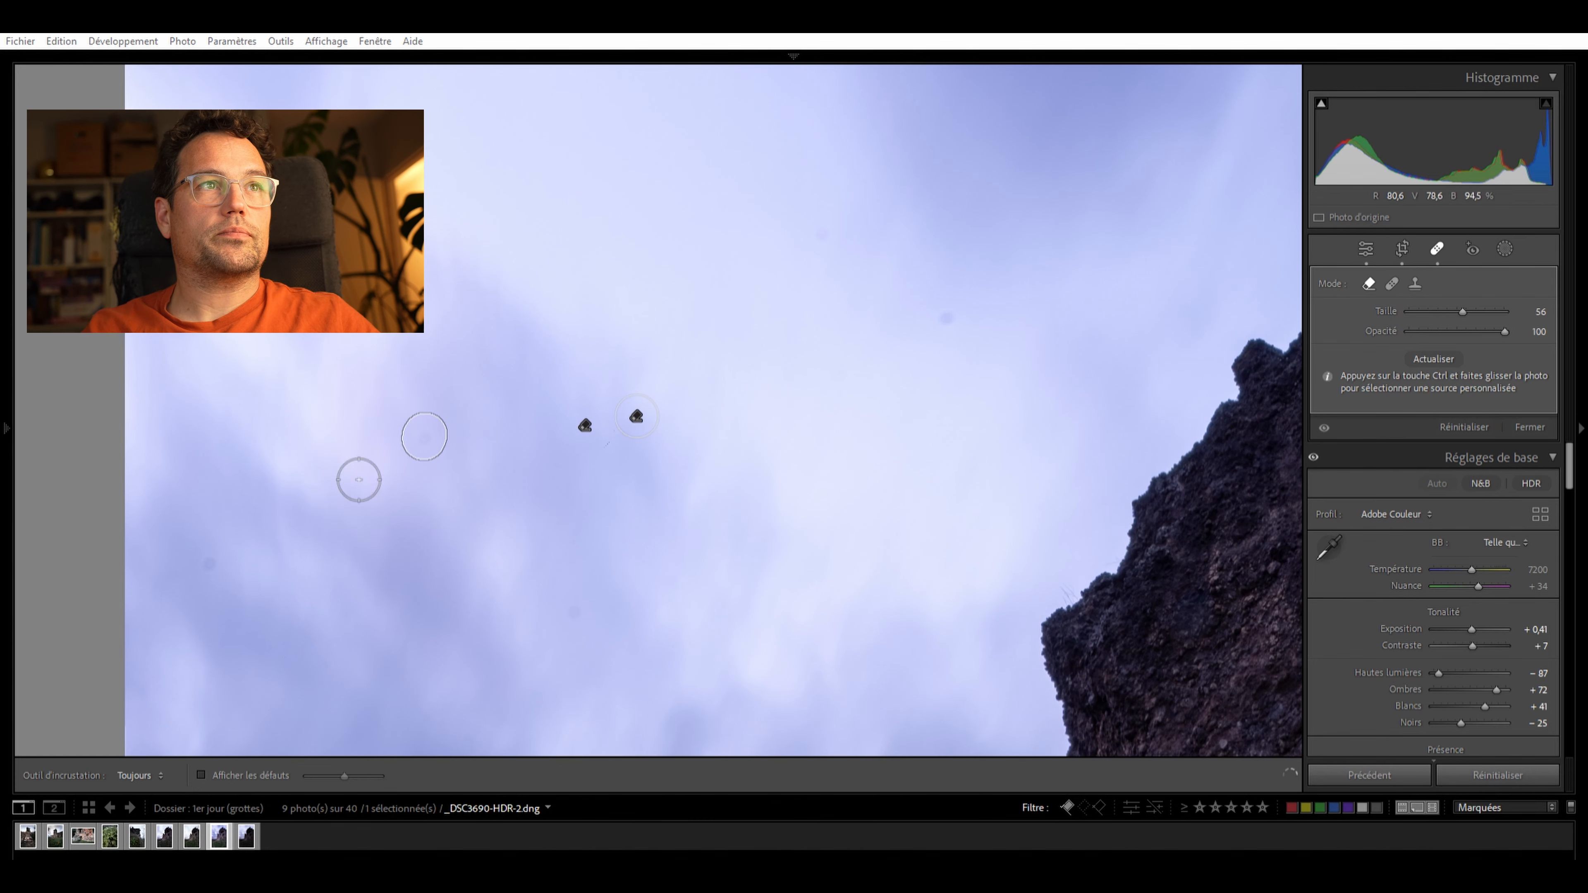
left_click(204, 563)
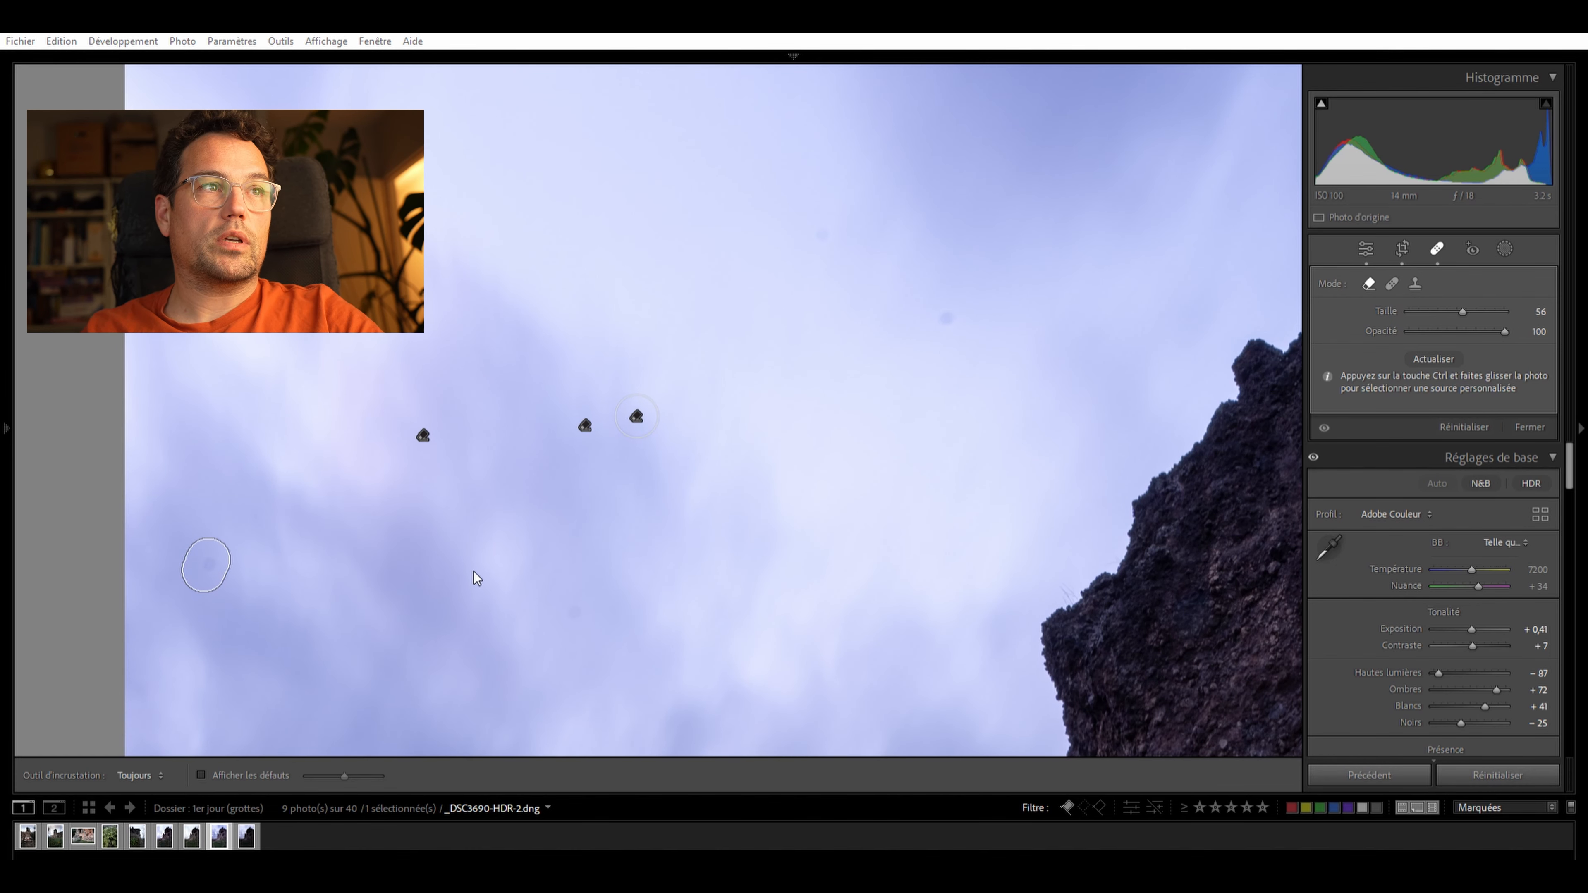
left_click(563, 605)
left_click(581, 605)
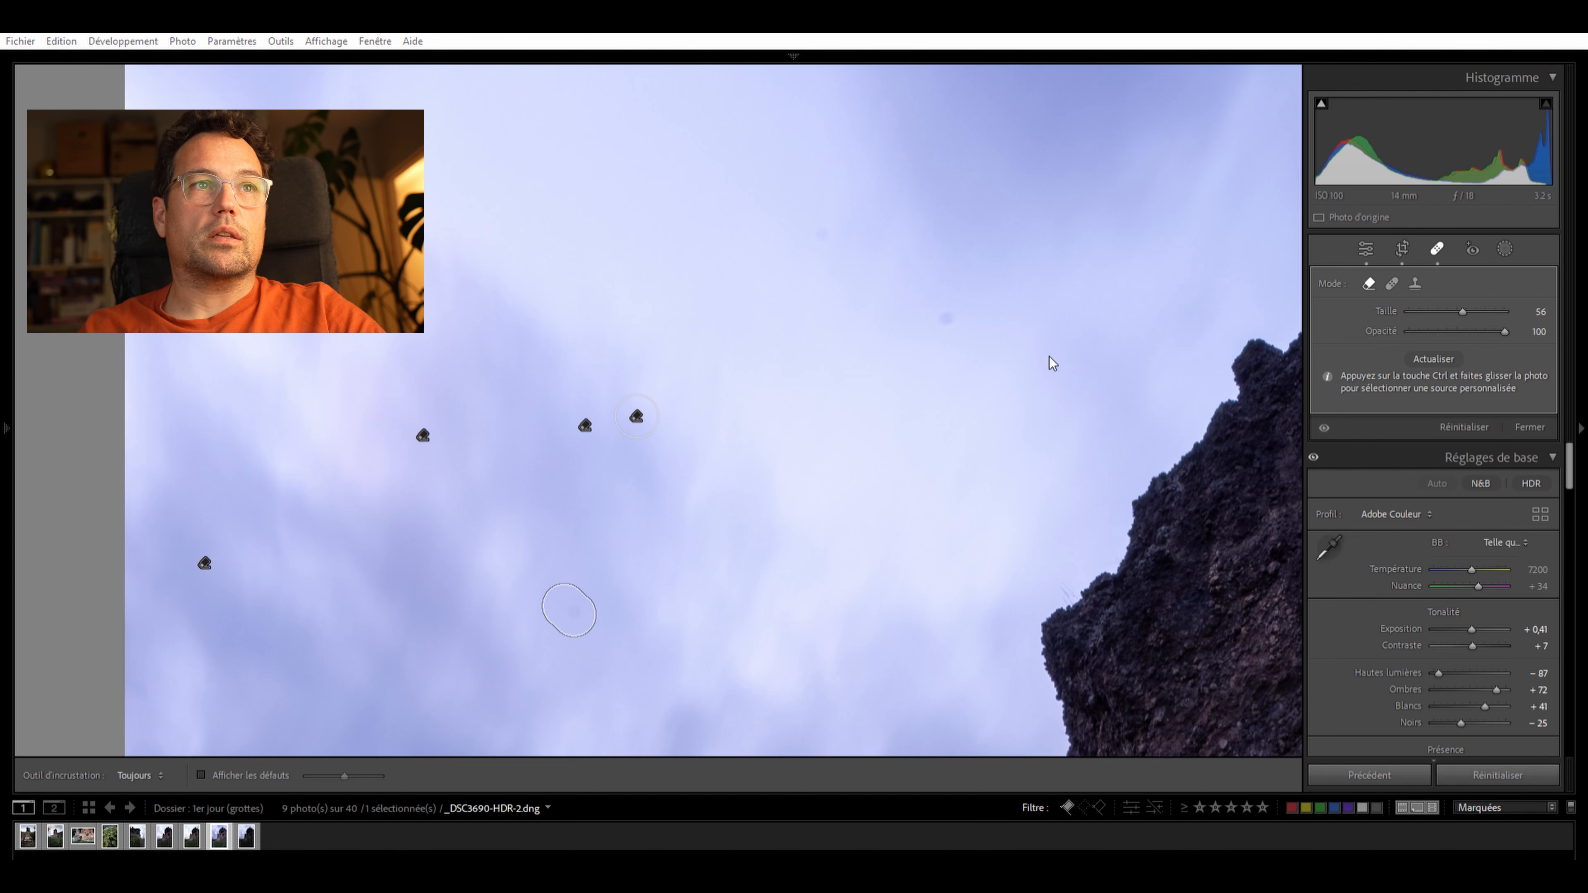
left_click(822, 238)
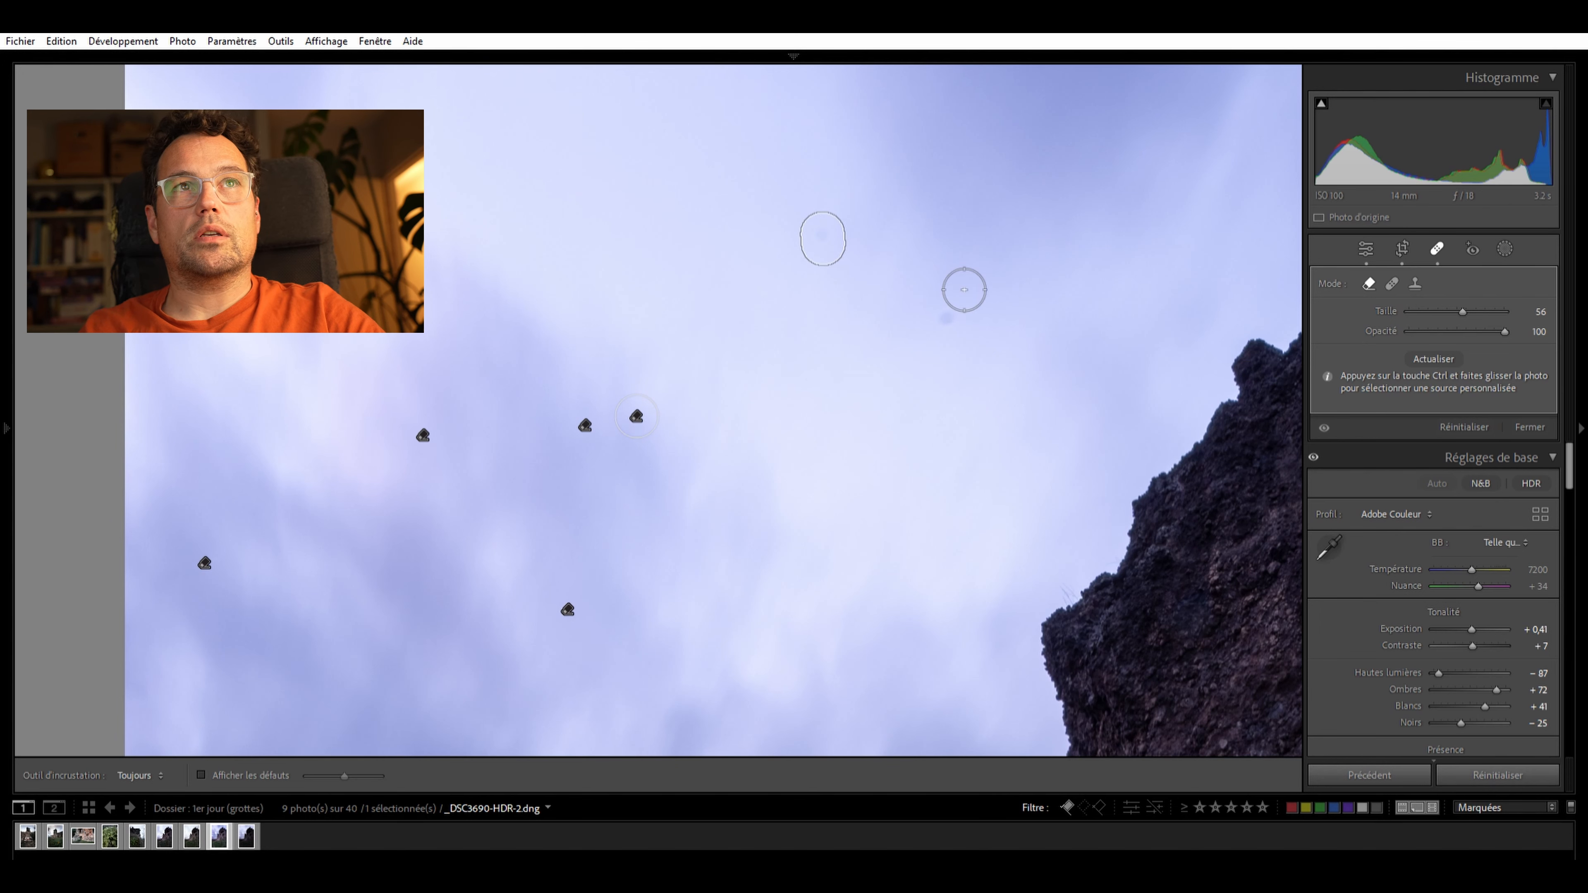
left_click_drag(948, 299, 947, 320)
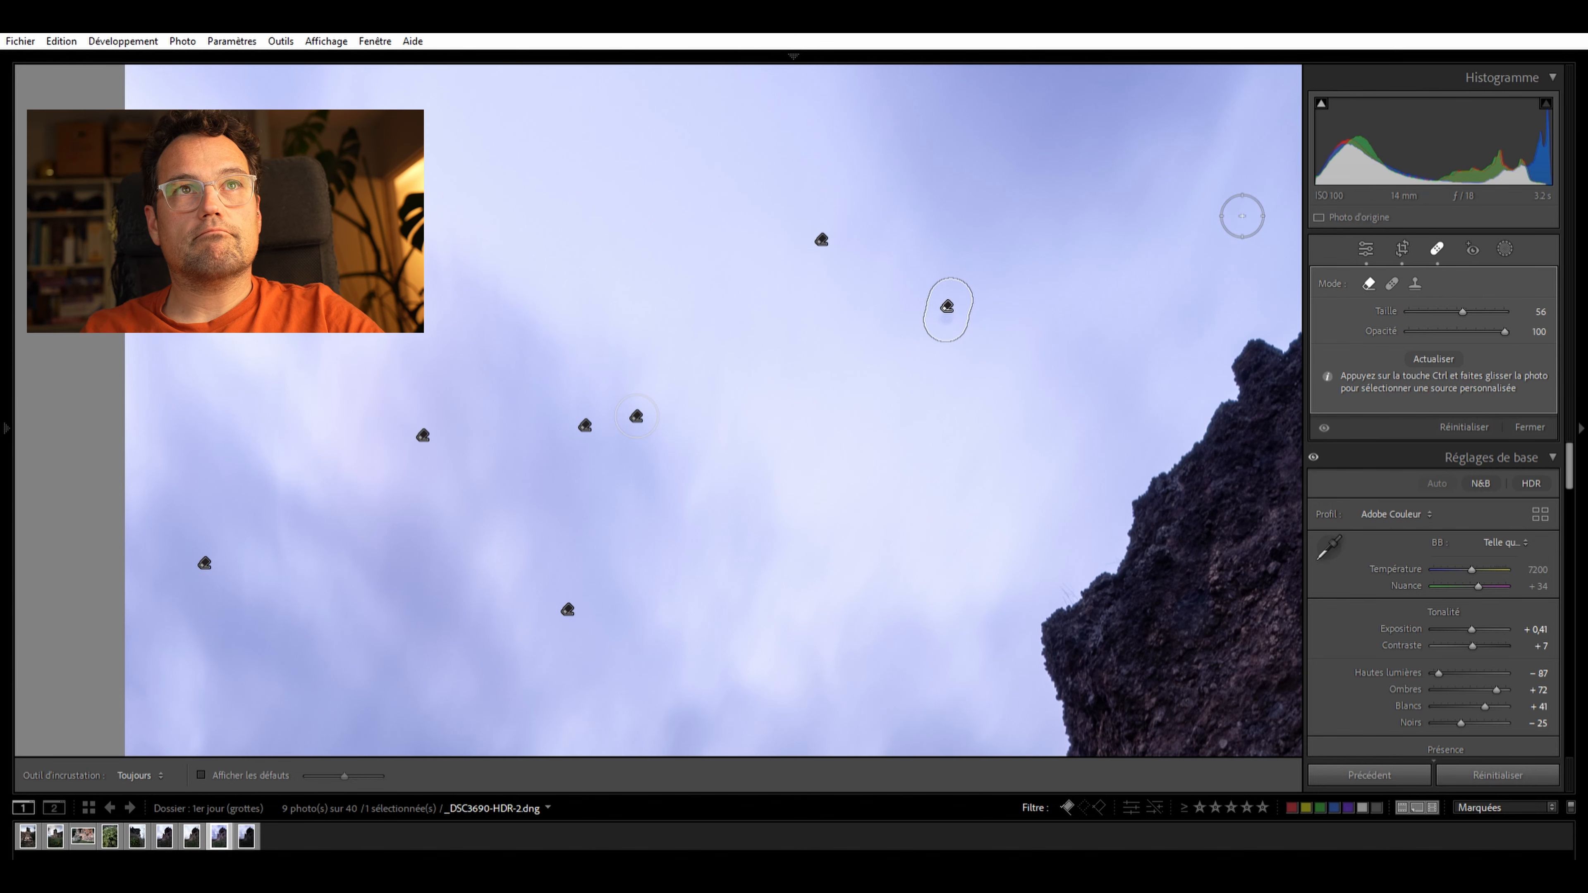
Remove the two dust spots in the darker blue sky near the photo's upper edge
left_click_drag(1176, 198, 773, 359)
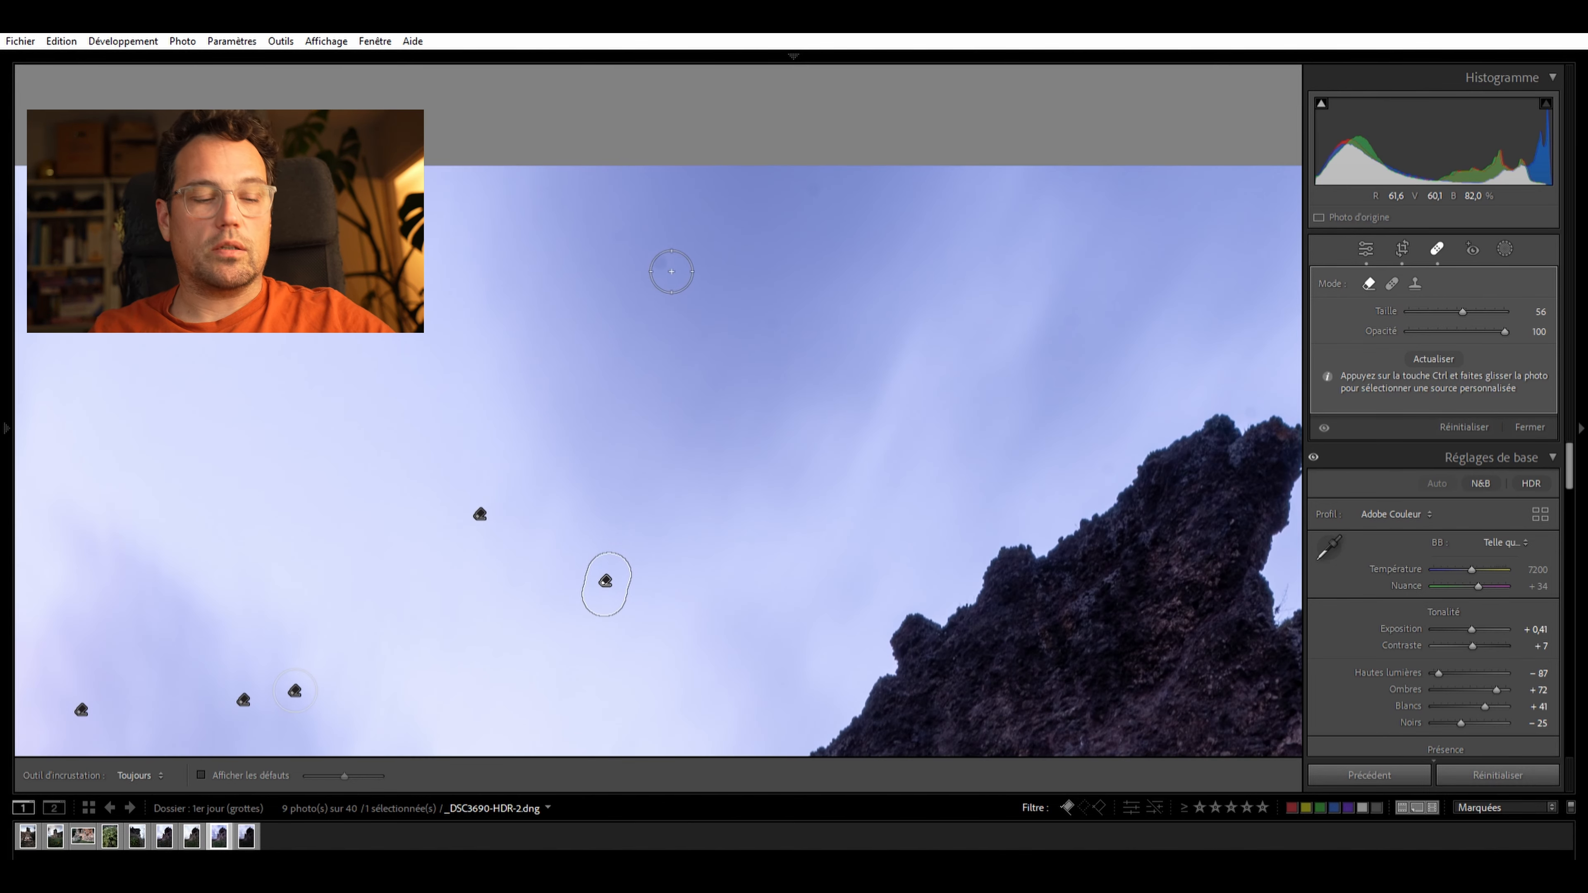
left_click(658, 266)
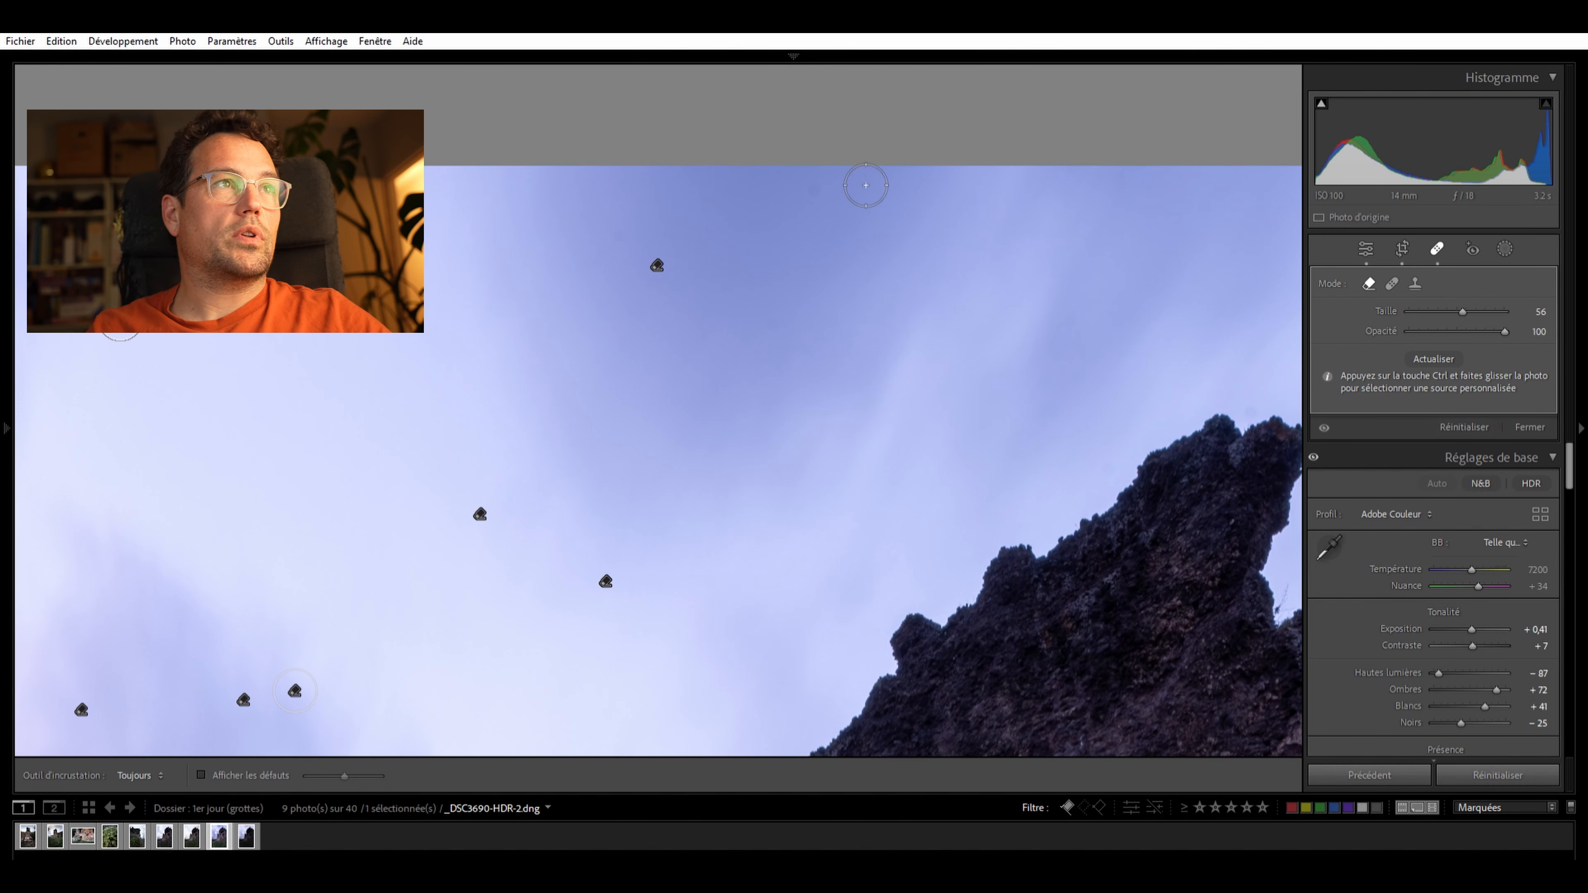
left_click_drag(834, 188, 809, 178)
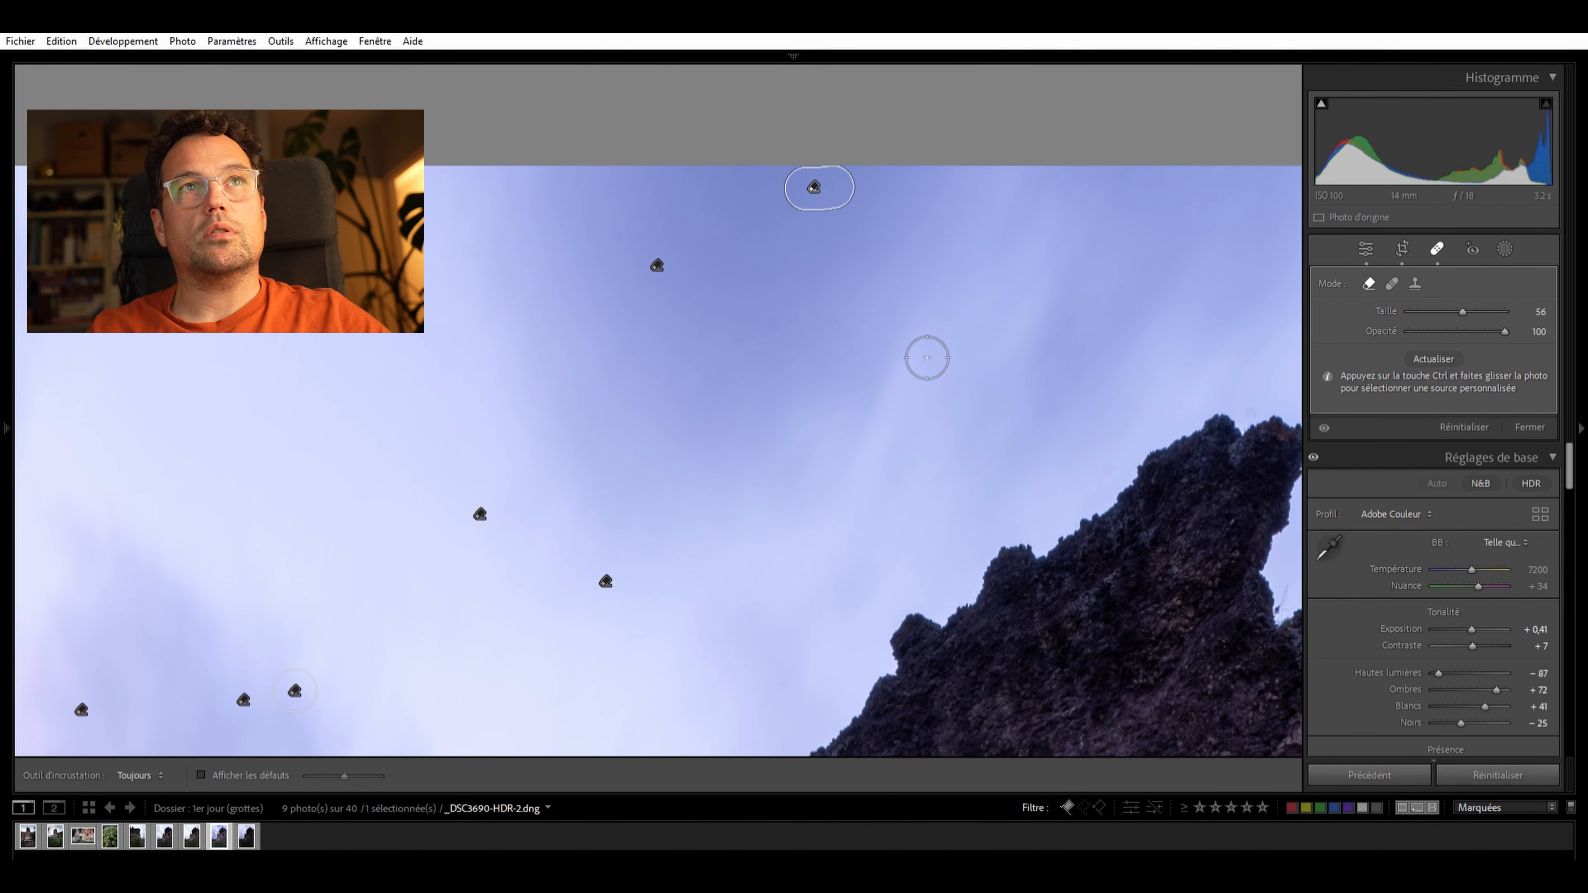
Remove the three dust spots in the lower clouds between the photo's left edge and the small rock pinnacle
scroll(925, 355, "left", 5)
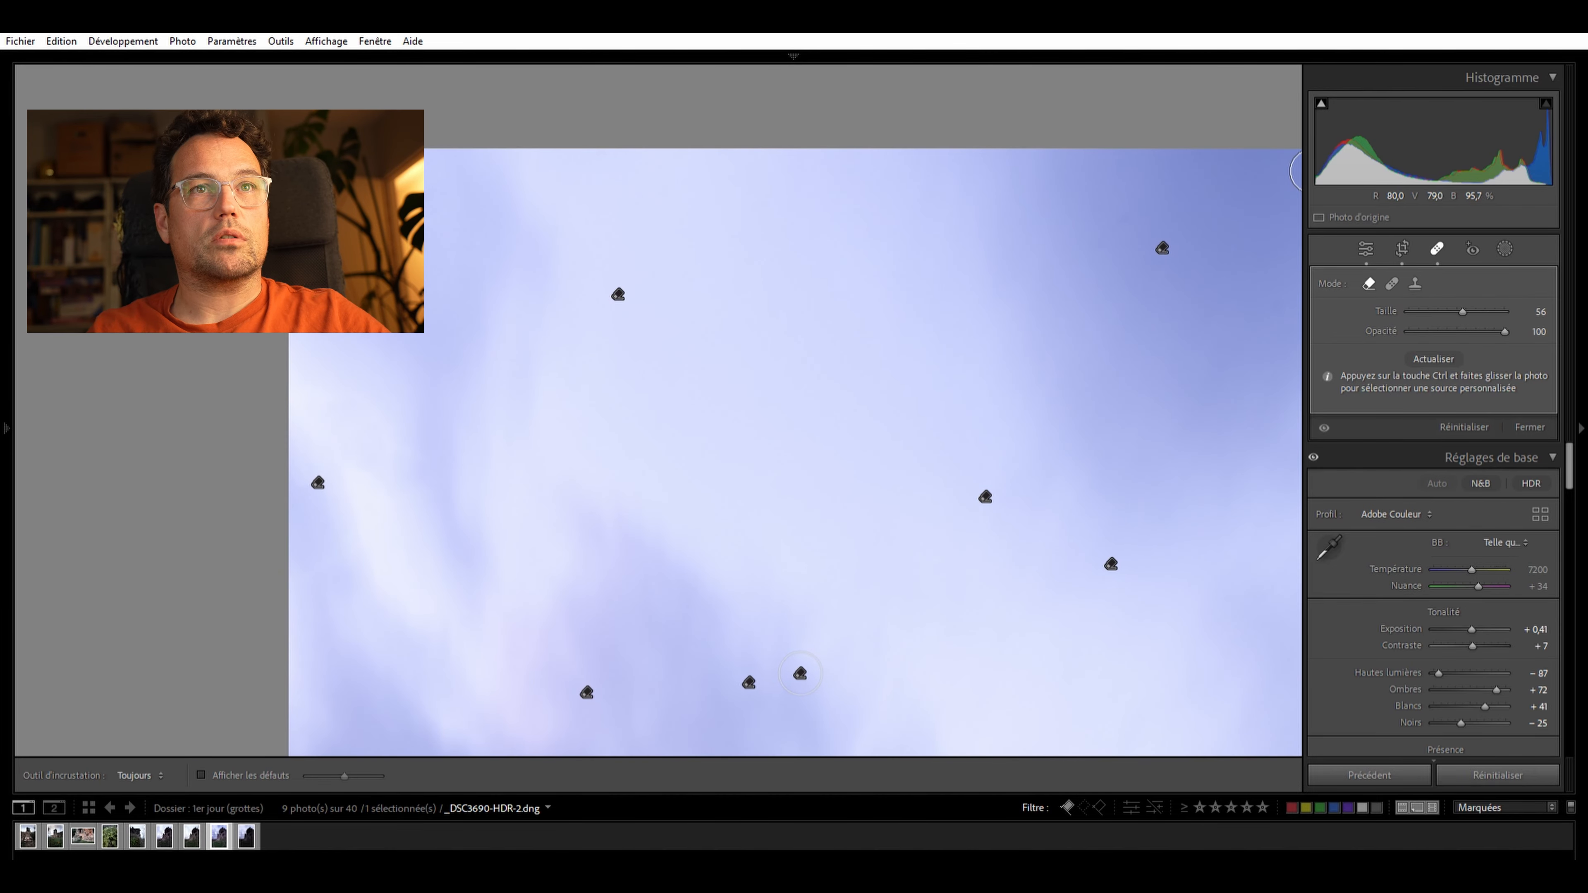
left_click_drag(896, 390, 805, 91)
scroll(777, 556, "down", 3)
scroll(957, 294, "left", 5)
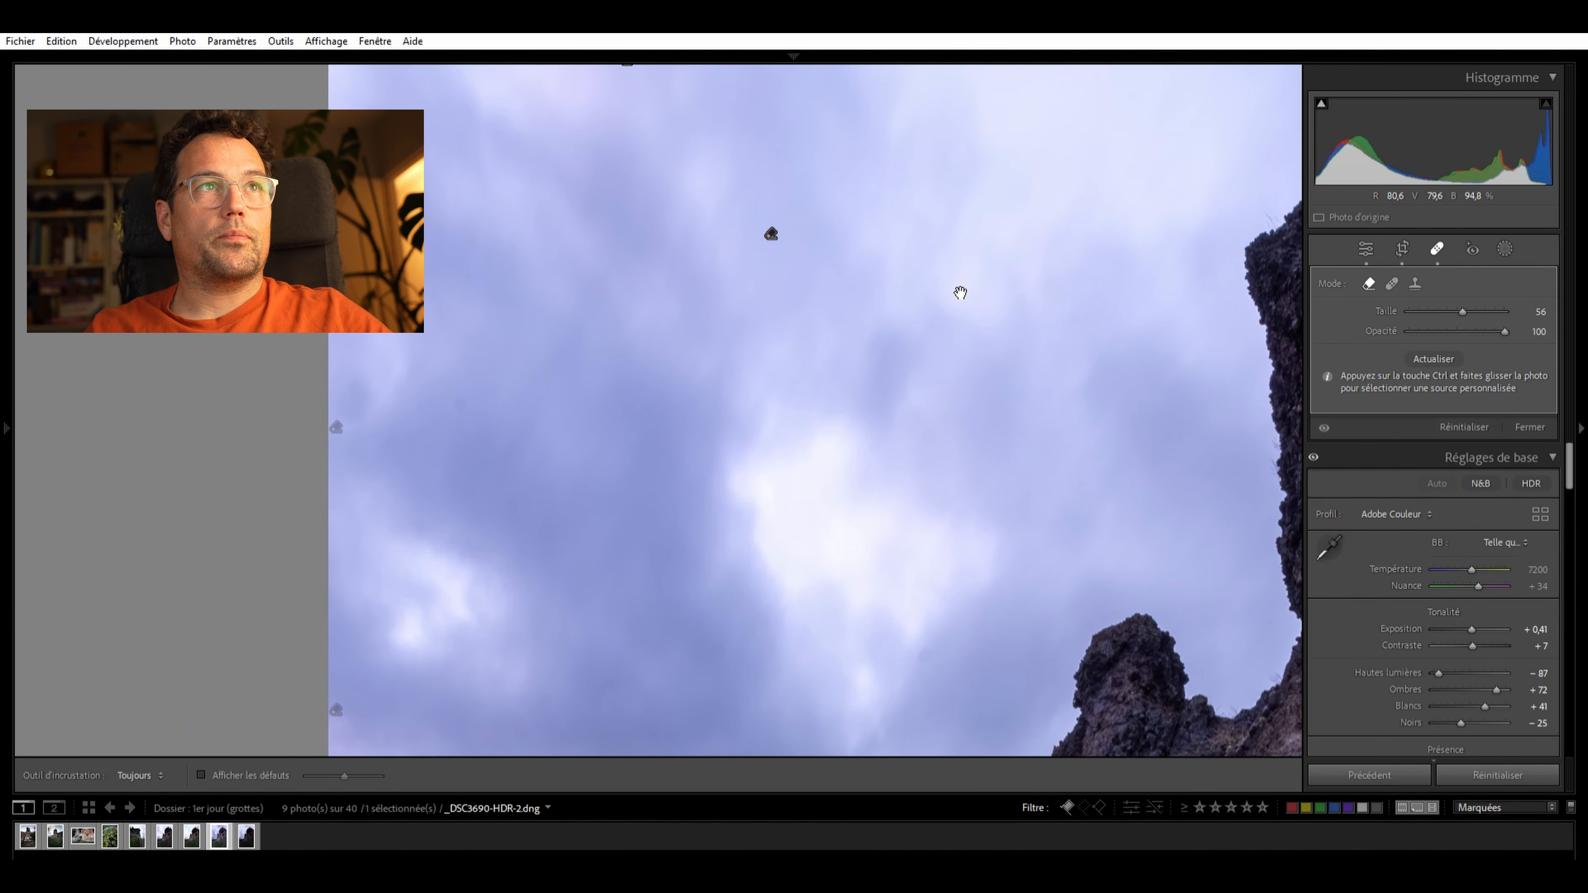
left_click(477, 388)
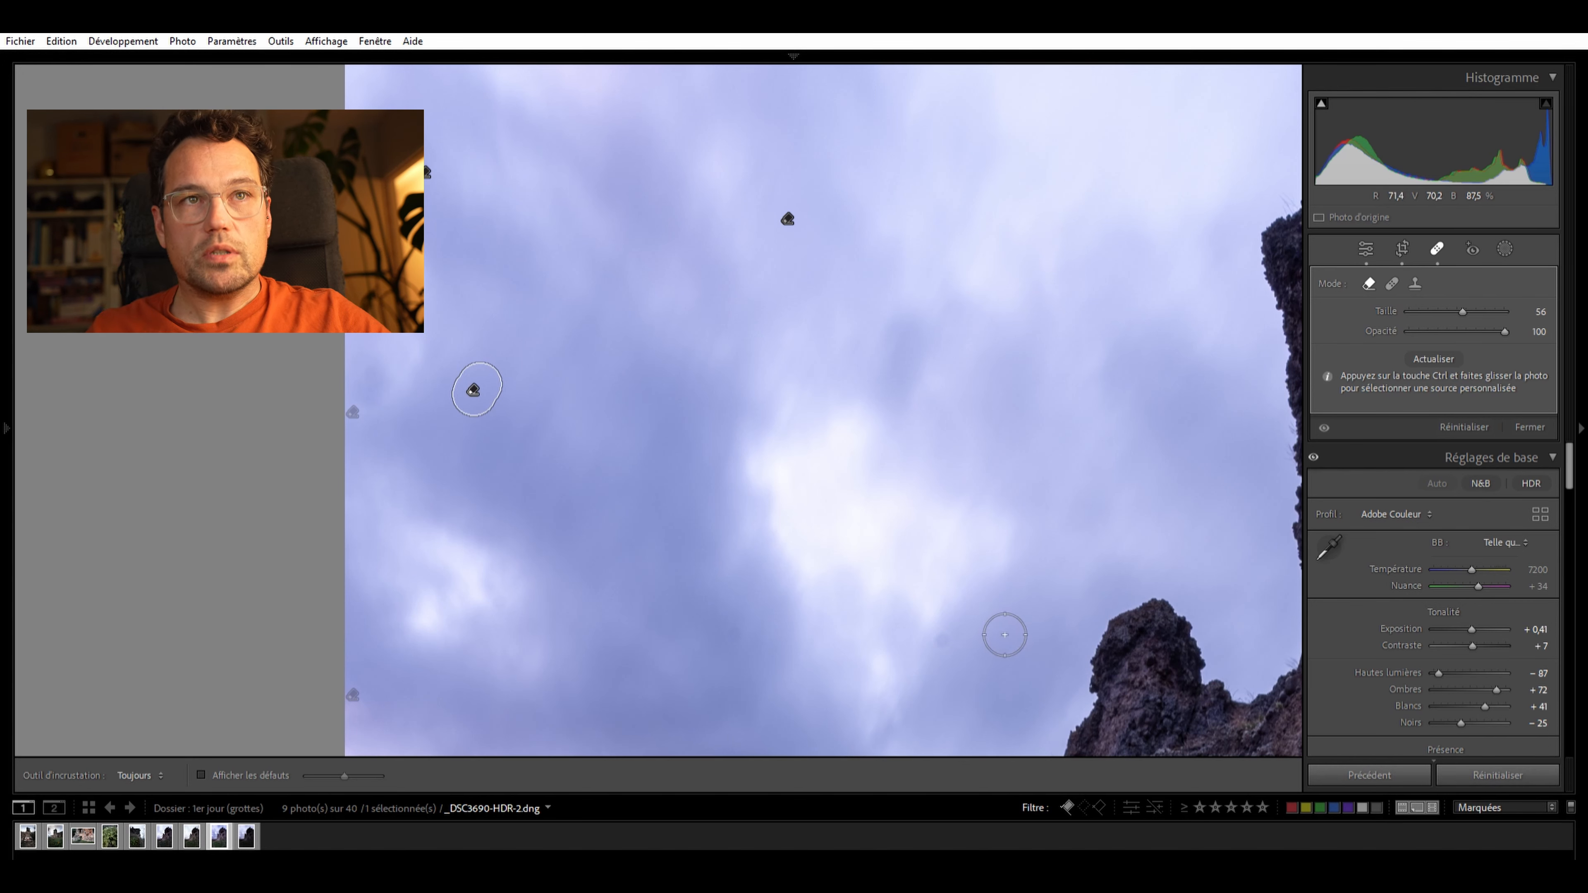
left_click(740, 629)
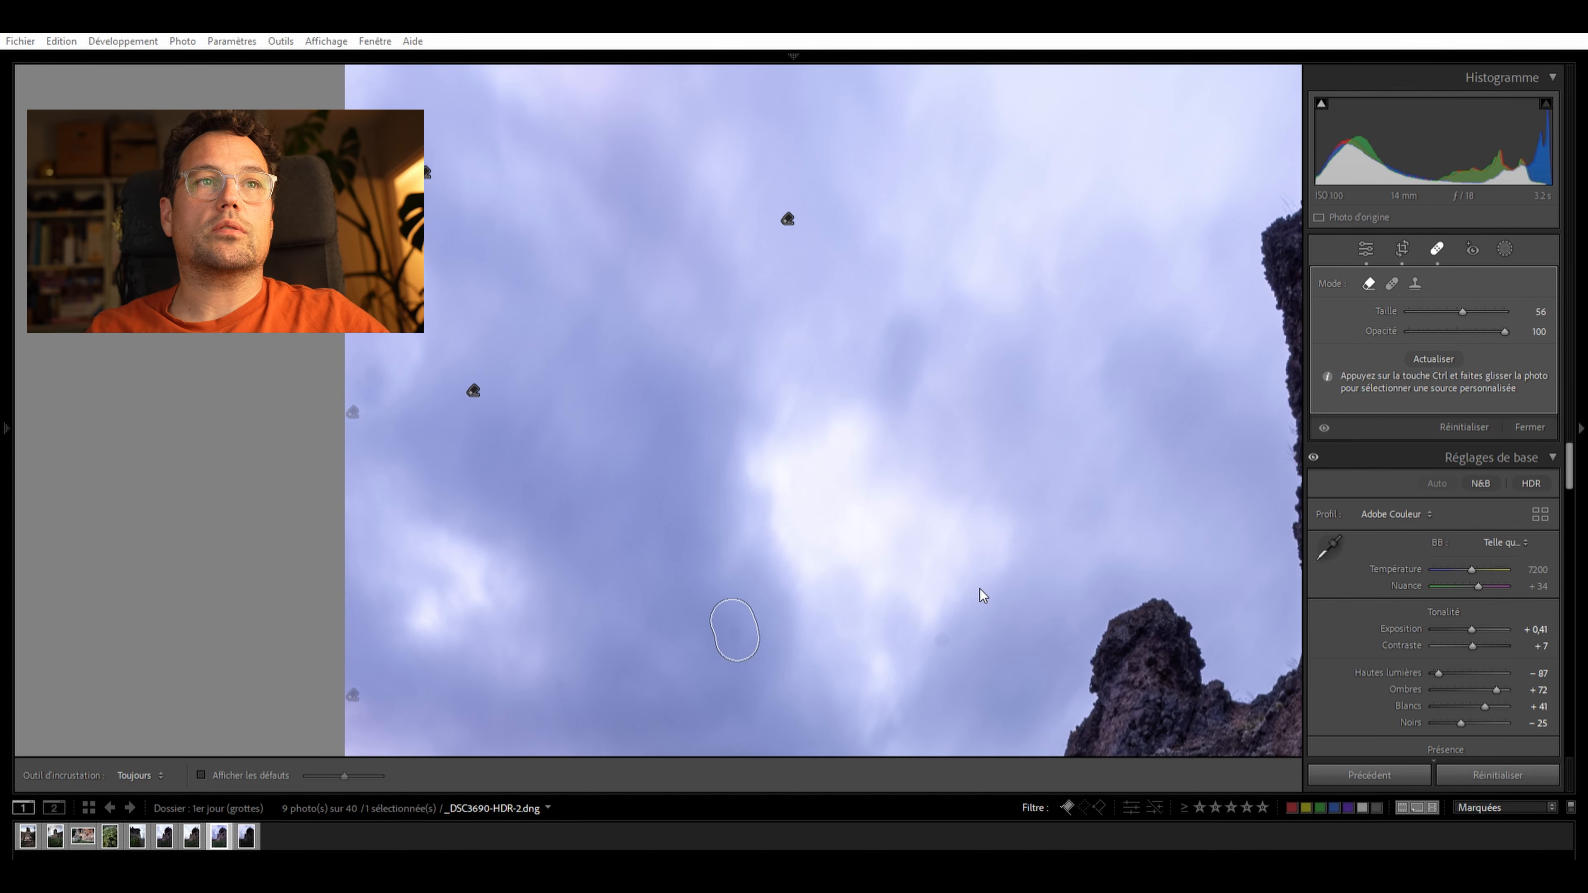
left_click(944, 638)
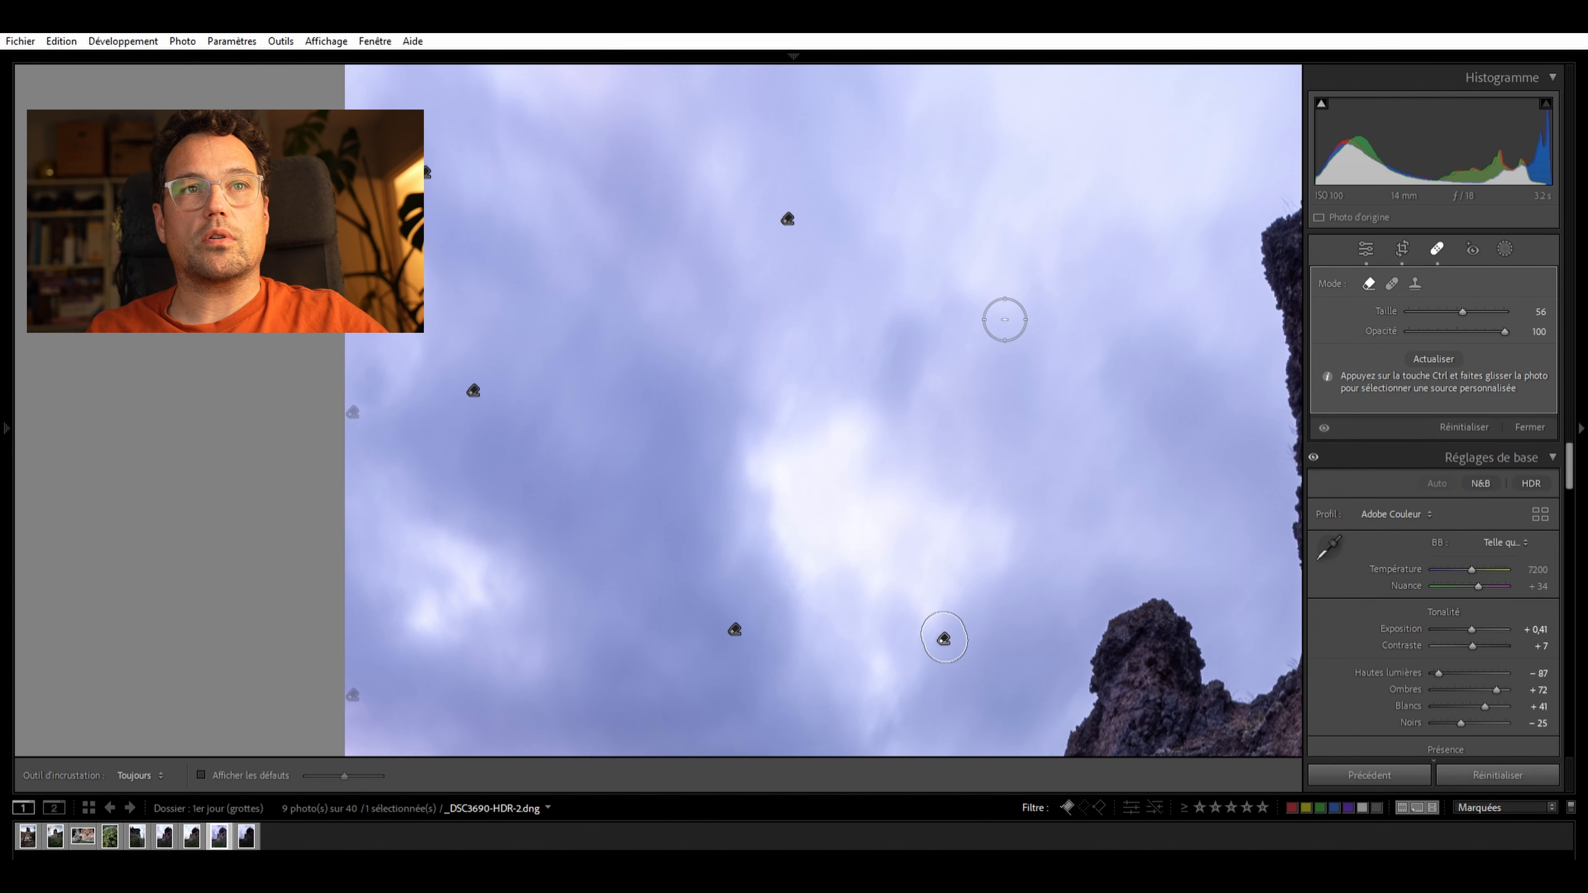
Inspect the remaining sky, the rock outline and the horizon for leftover spots, and close the Remove tool with the whole photo in view
left_click_drag(1035, 258, 700, 584)
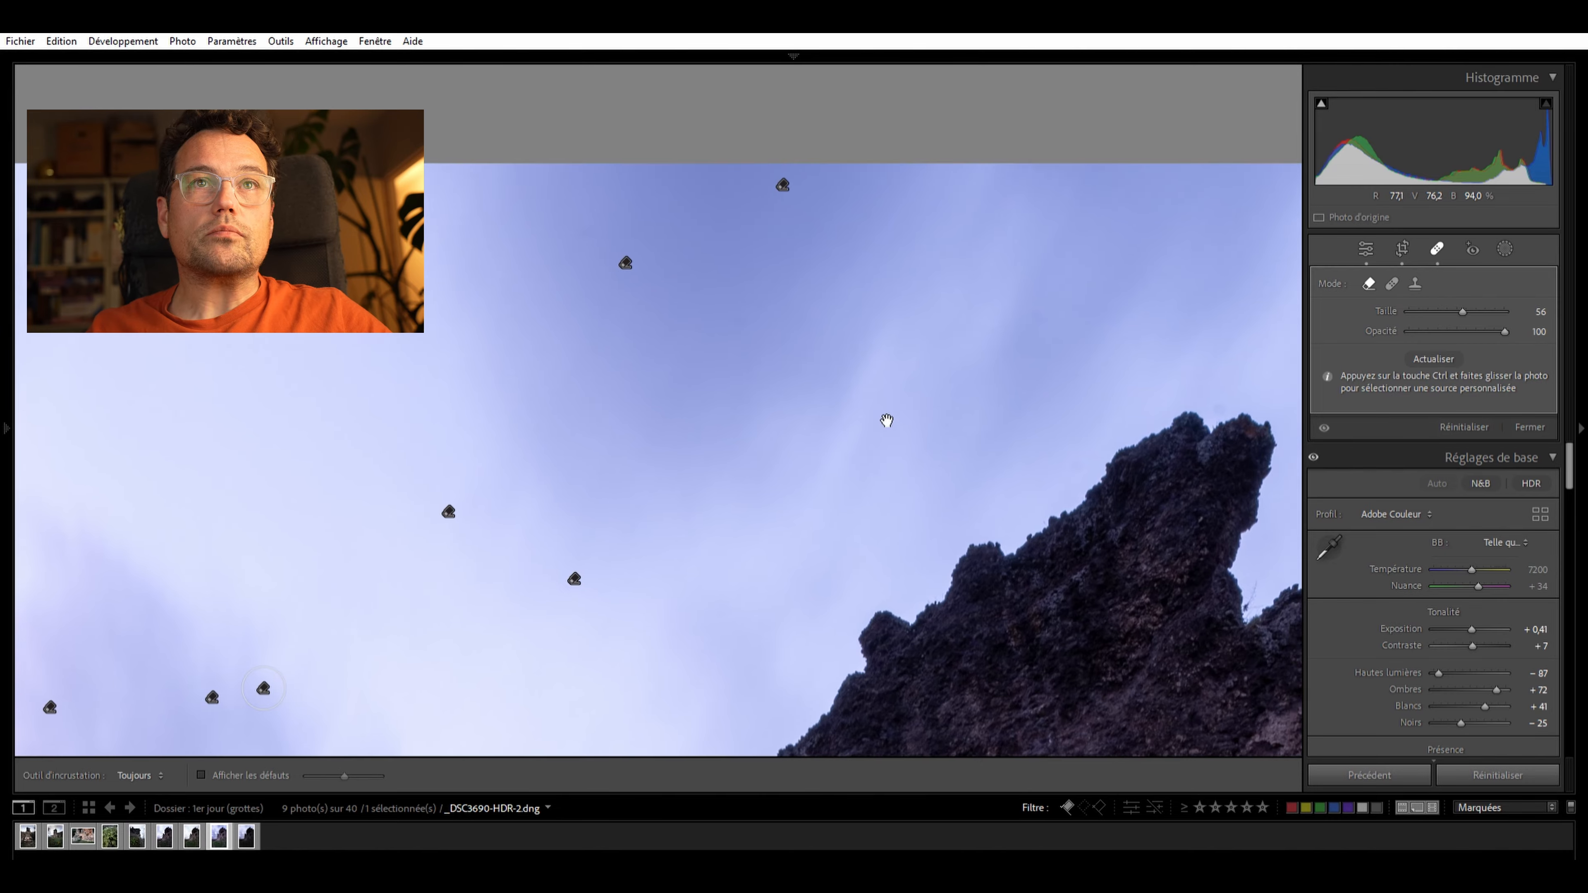
left_click_drag(887, 418, 629, 429)
left_click_drag(1012, 329, 886, 436)
left_click_drag(928, 383, 952, 469)
left_click_drag(782, 685, 886, 492)
left_click_drag(874, 266, 891, 514)
scroll(1145, 663, "down", 2)
mouse_move(1145, 663)
left_mouse_down()
mouse_move(1063, 601)
mouse_move(1066, 529)
mouse_move(1128, 408)
left_mouse_up()
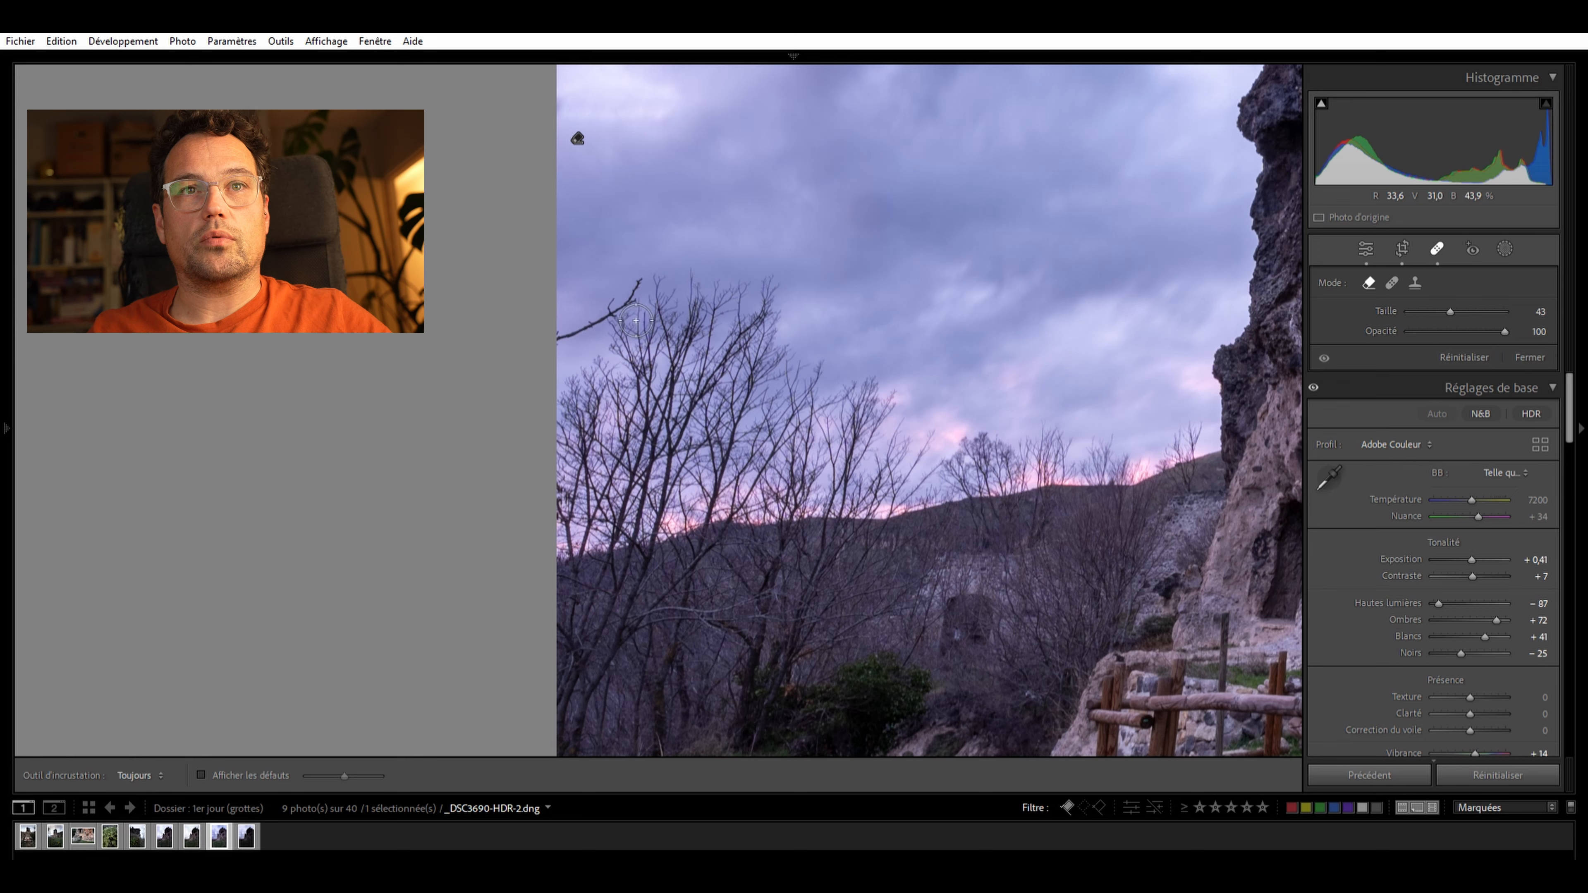
mouse_move(8, 432)
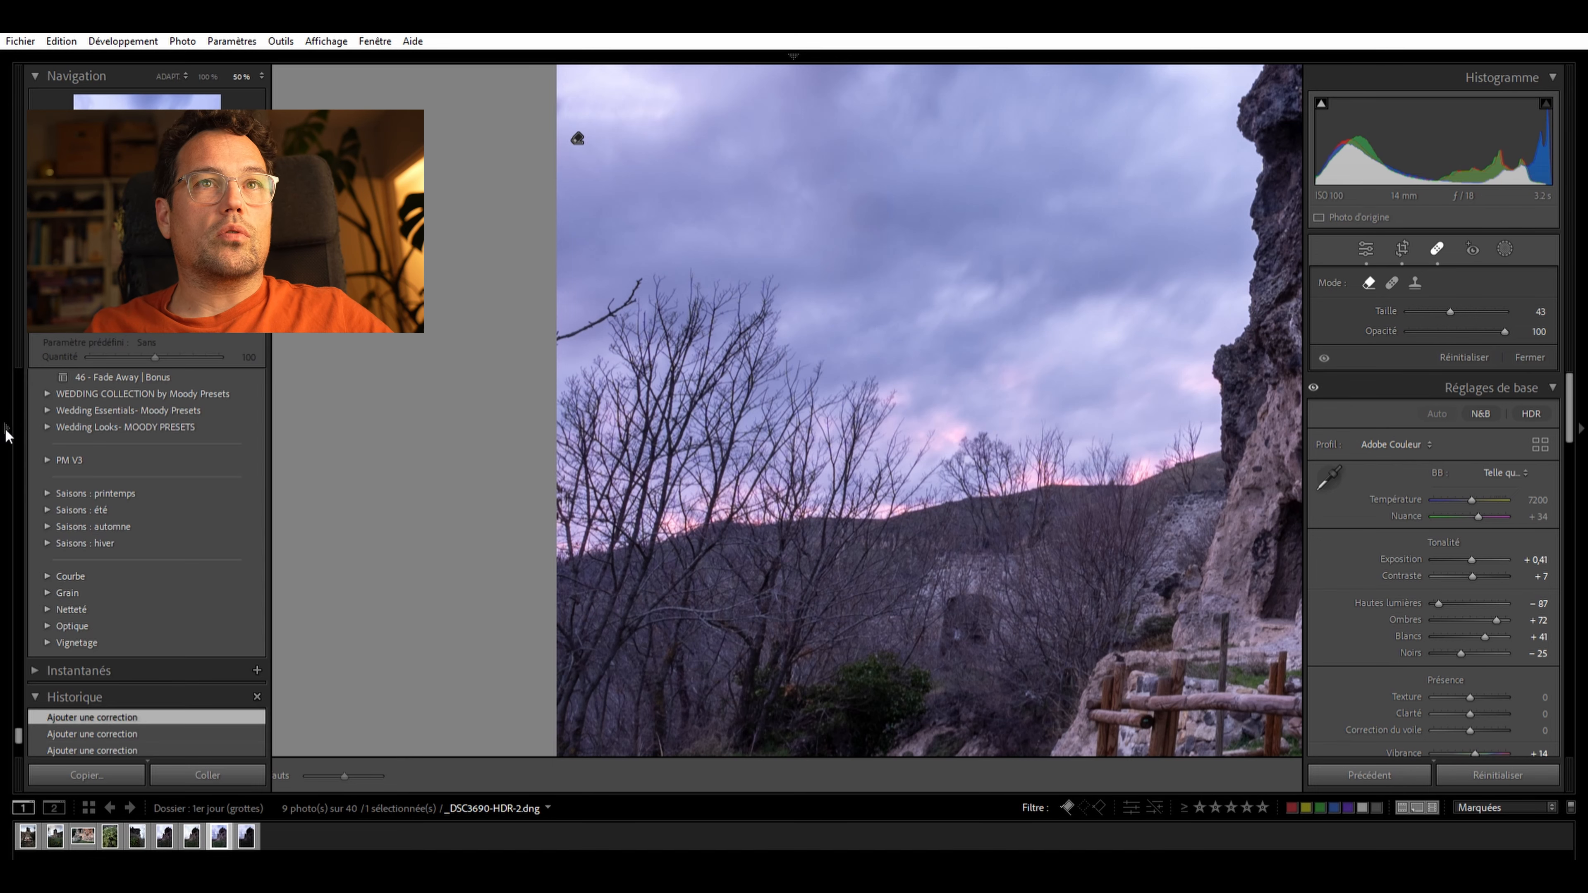
left_click(174, 76)
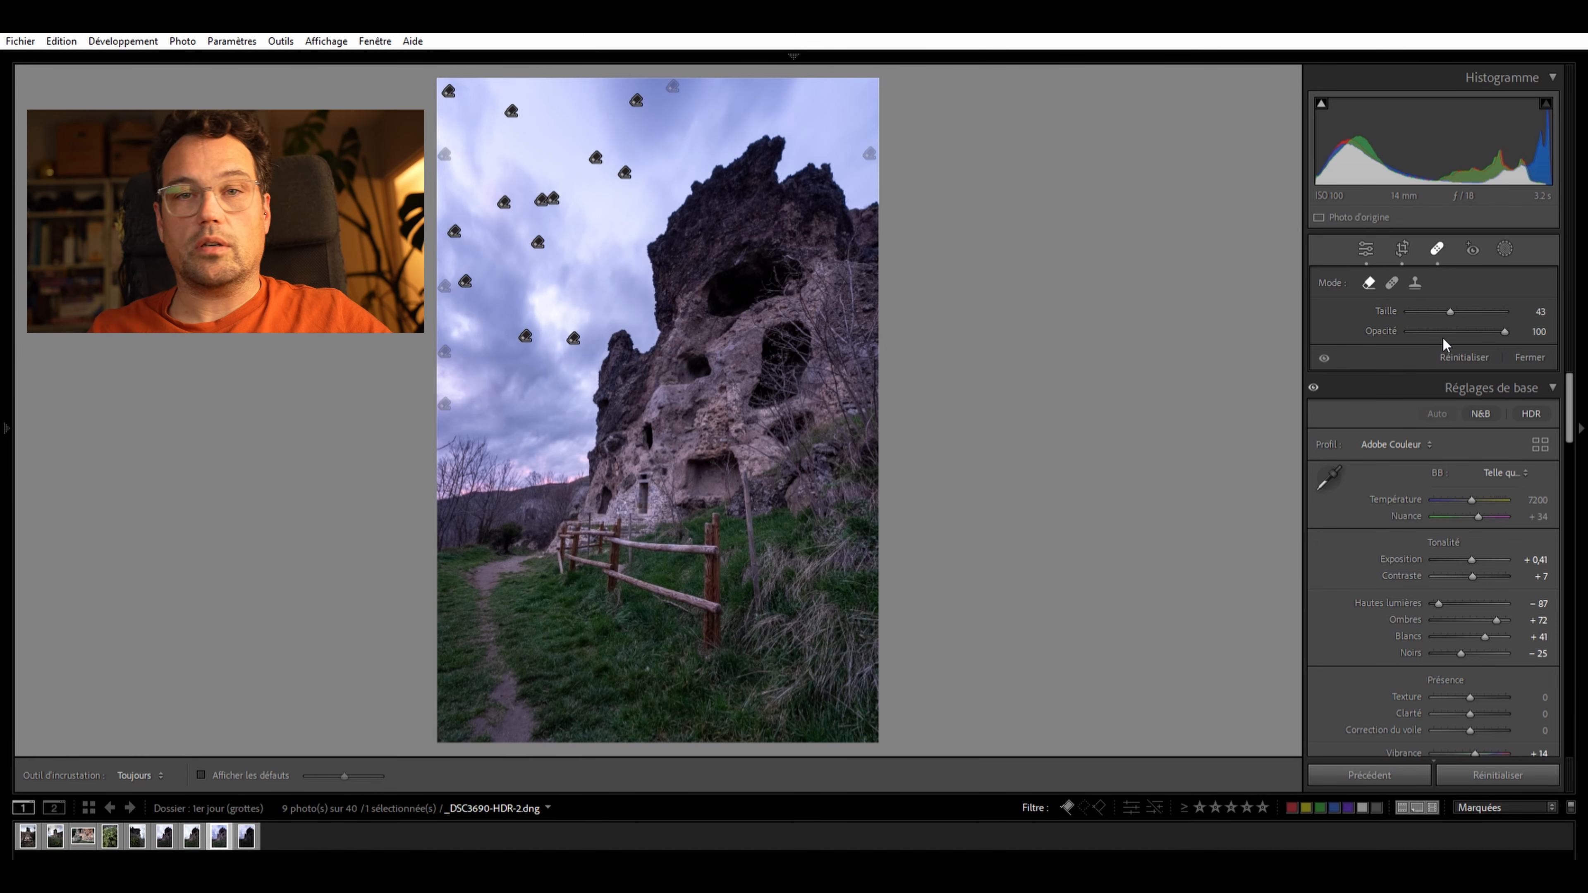
left_click(1365, 247)
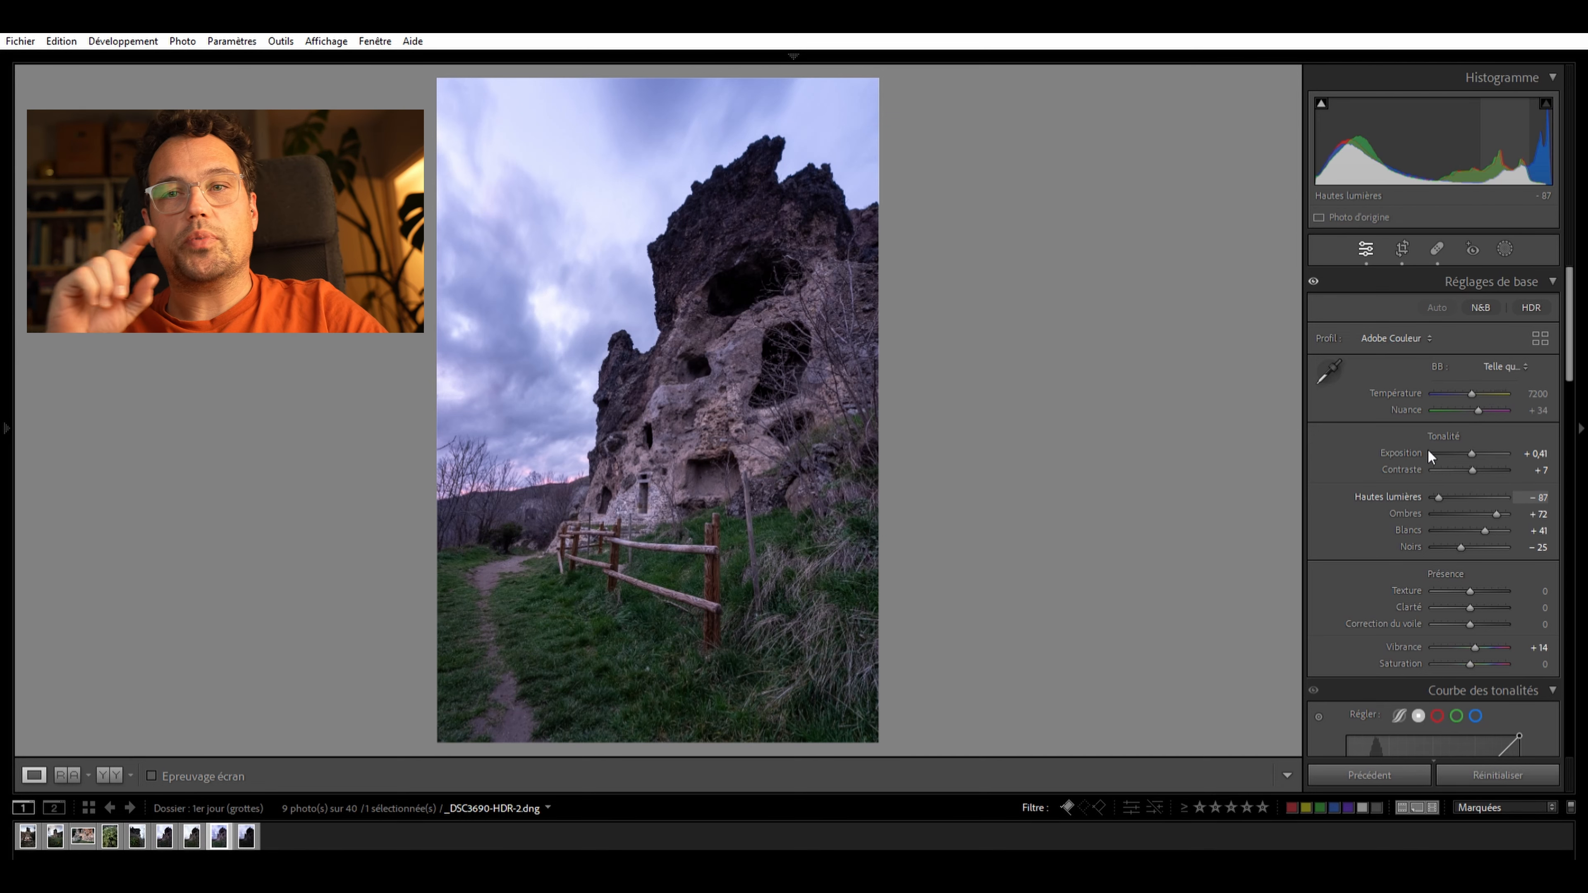
Try pasting the copied settings onto the merged photo _DSC3690-HDR-2.dng, and undo the paste
scroll(1461, 531, "down", 5)
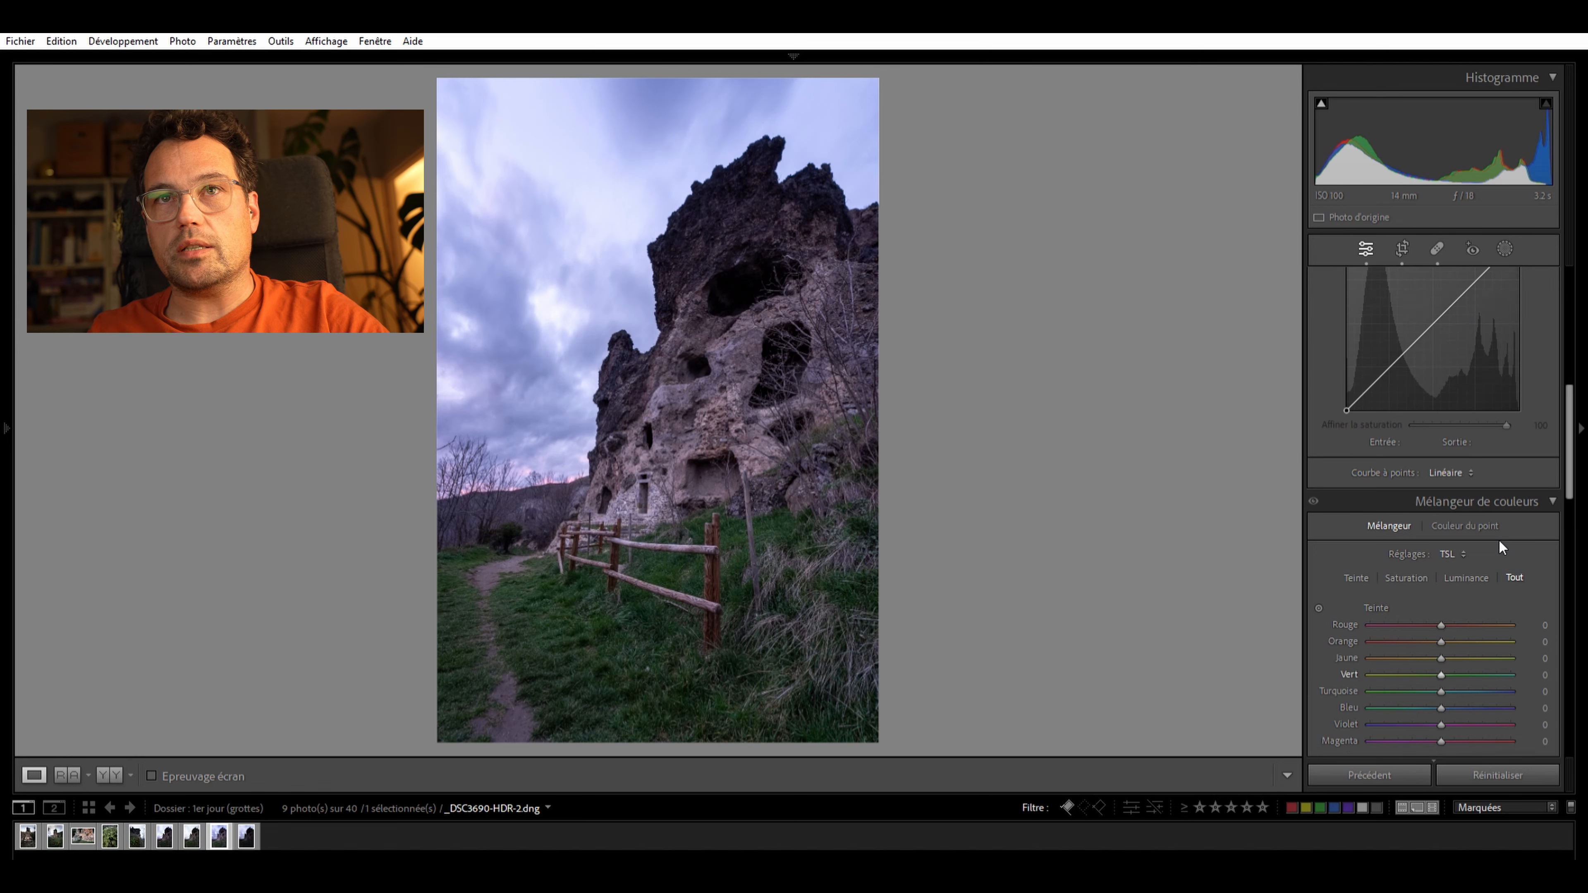
scroll(1499, 538, "up", 3)
scroll(1477, 413, "up", 2)
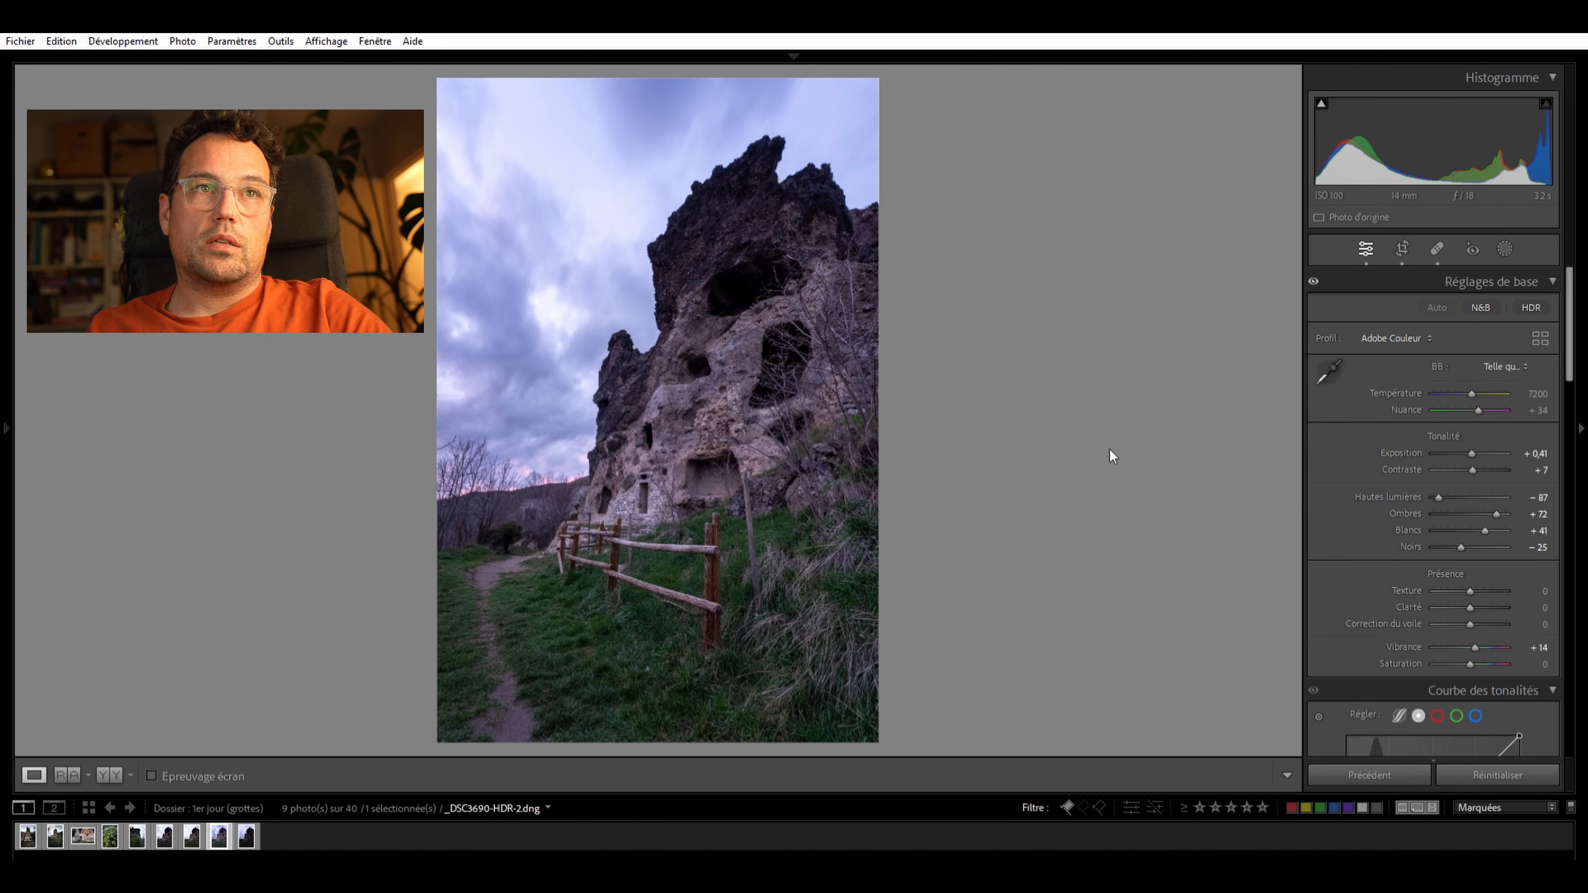
key("ctrl+v")
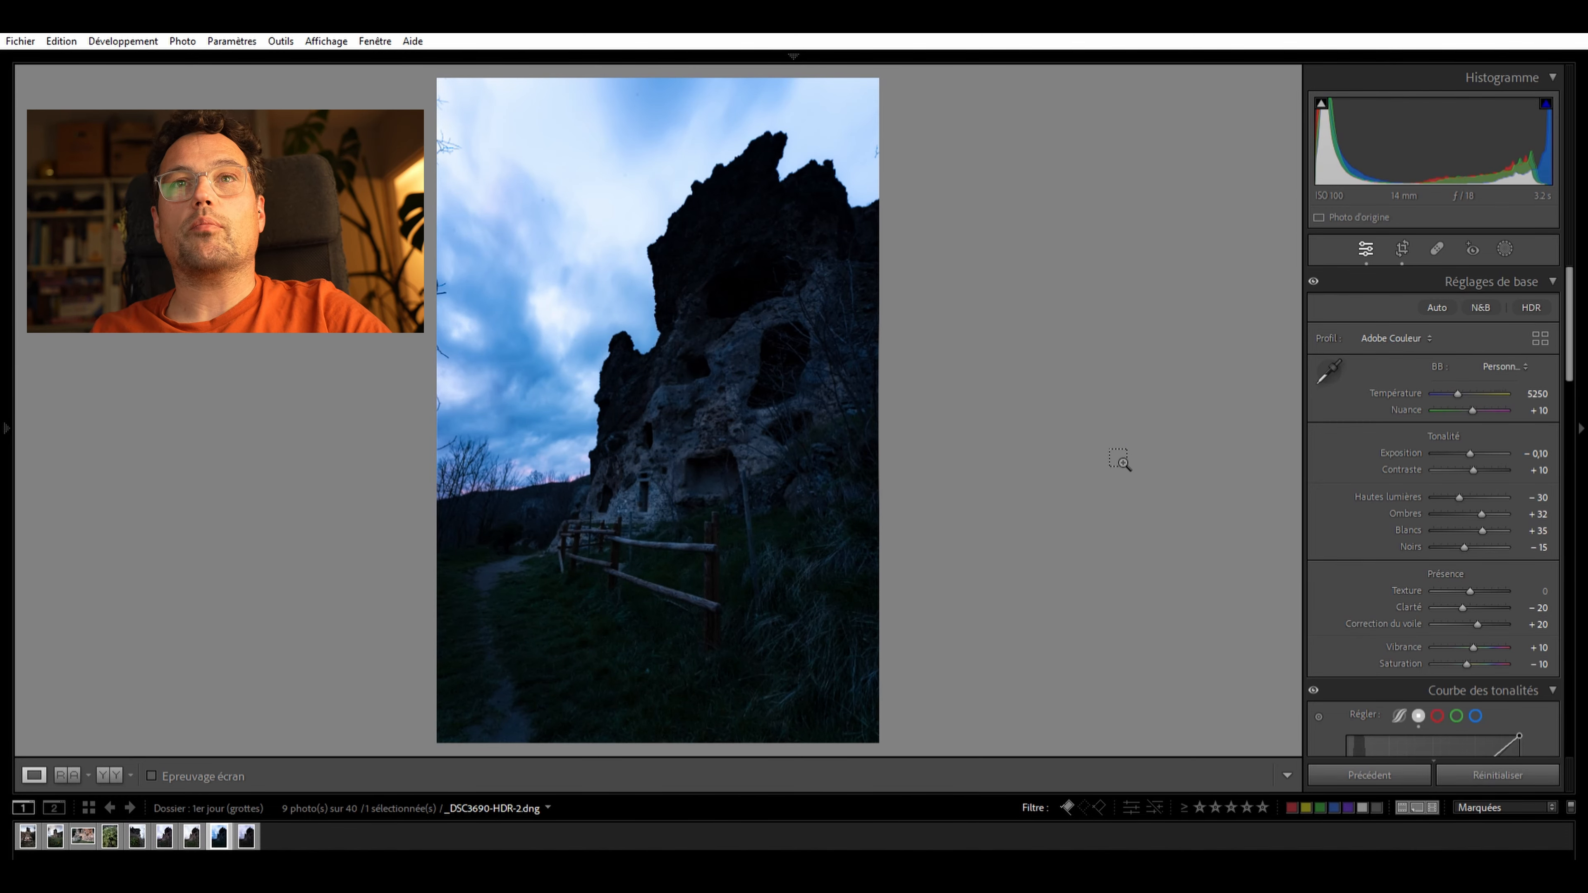
key("ctrl+z")
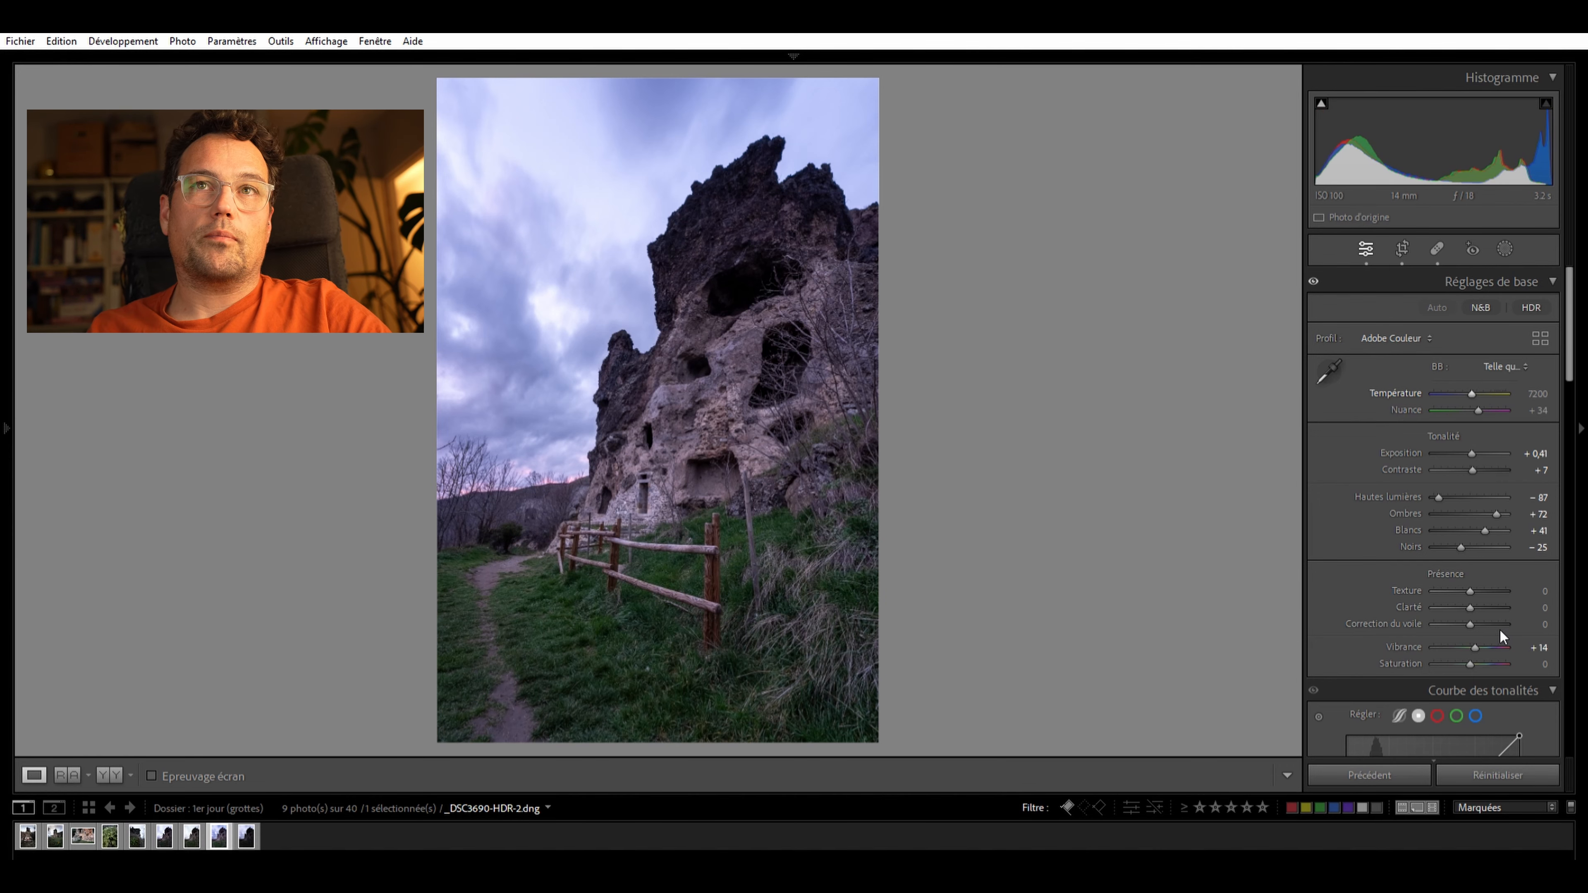
Try the Sigma 14-24mm lens profile correction on the merged photo, comparing it on and off, and leave it disabled
scroll(1500, 630, "down", 15)
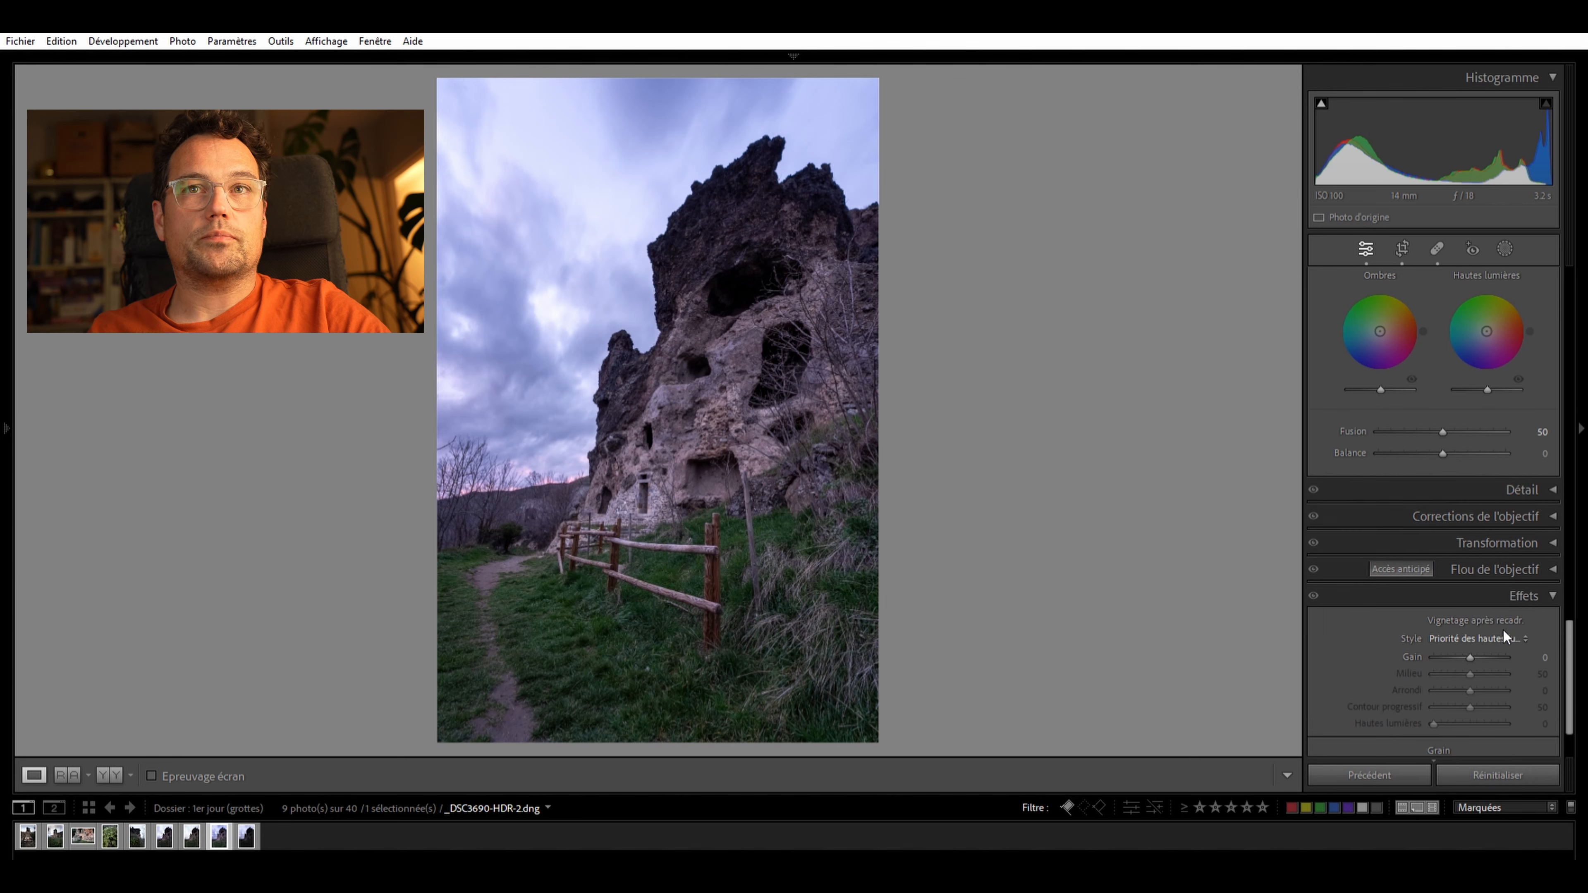
left_click(1553, 514)
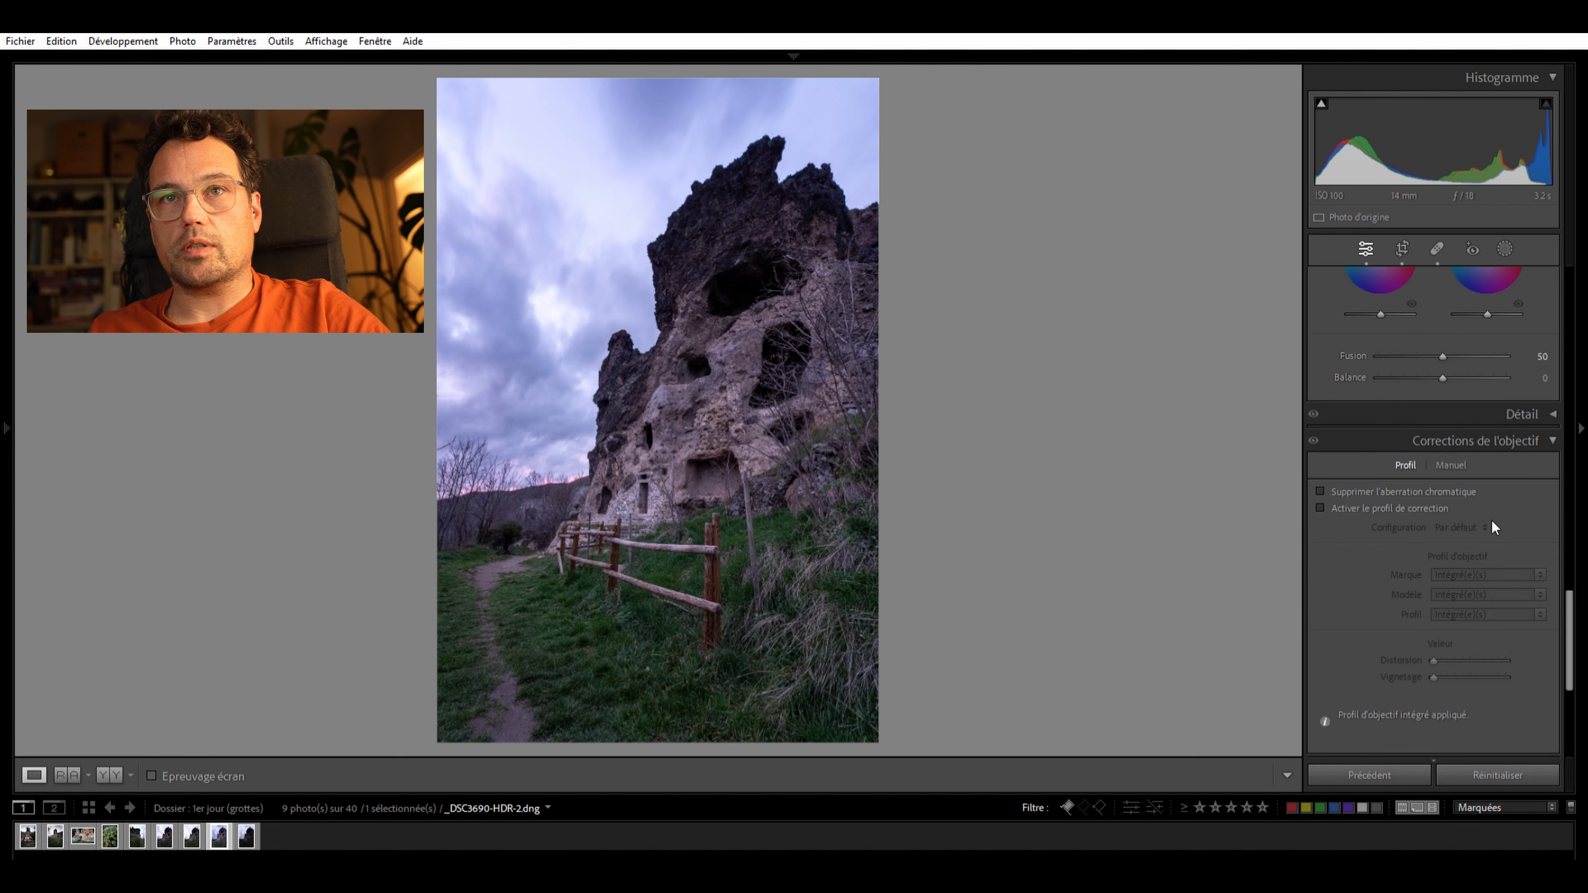
left_click(1317, 494)
left_click(1316, 489)
left_click(1315, 489)
left_click(1316, 489)
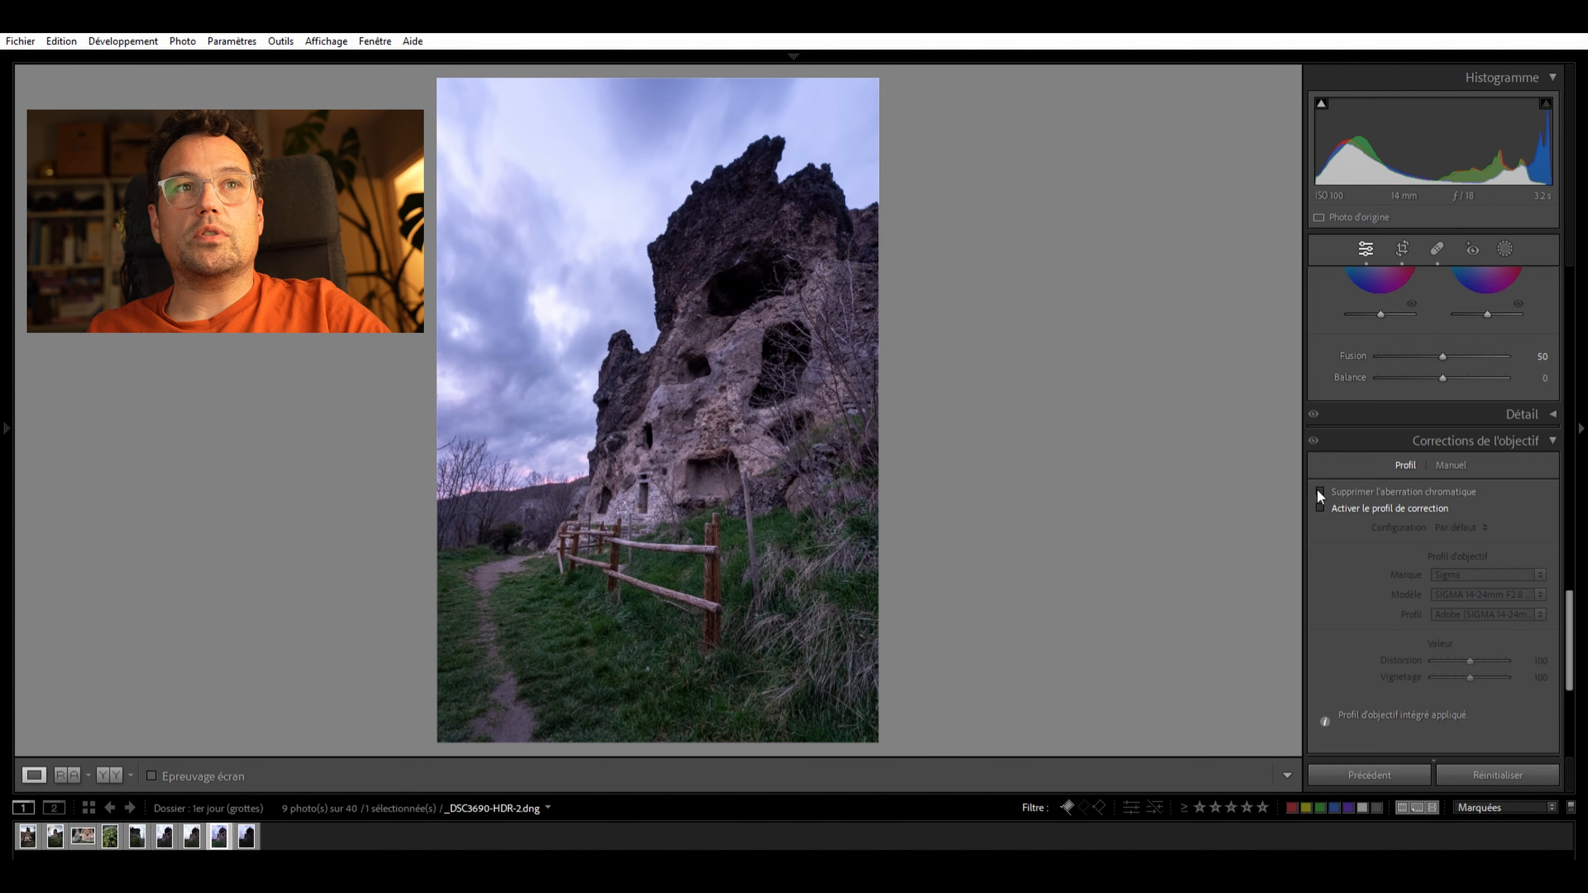
left_click(1316, 490)
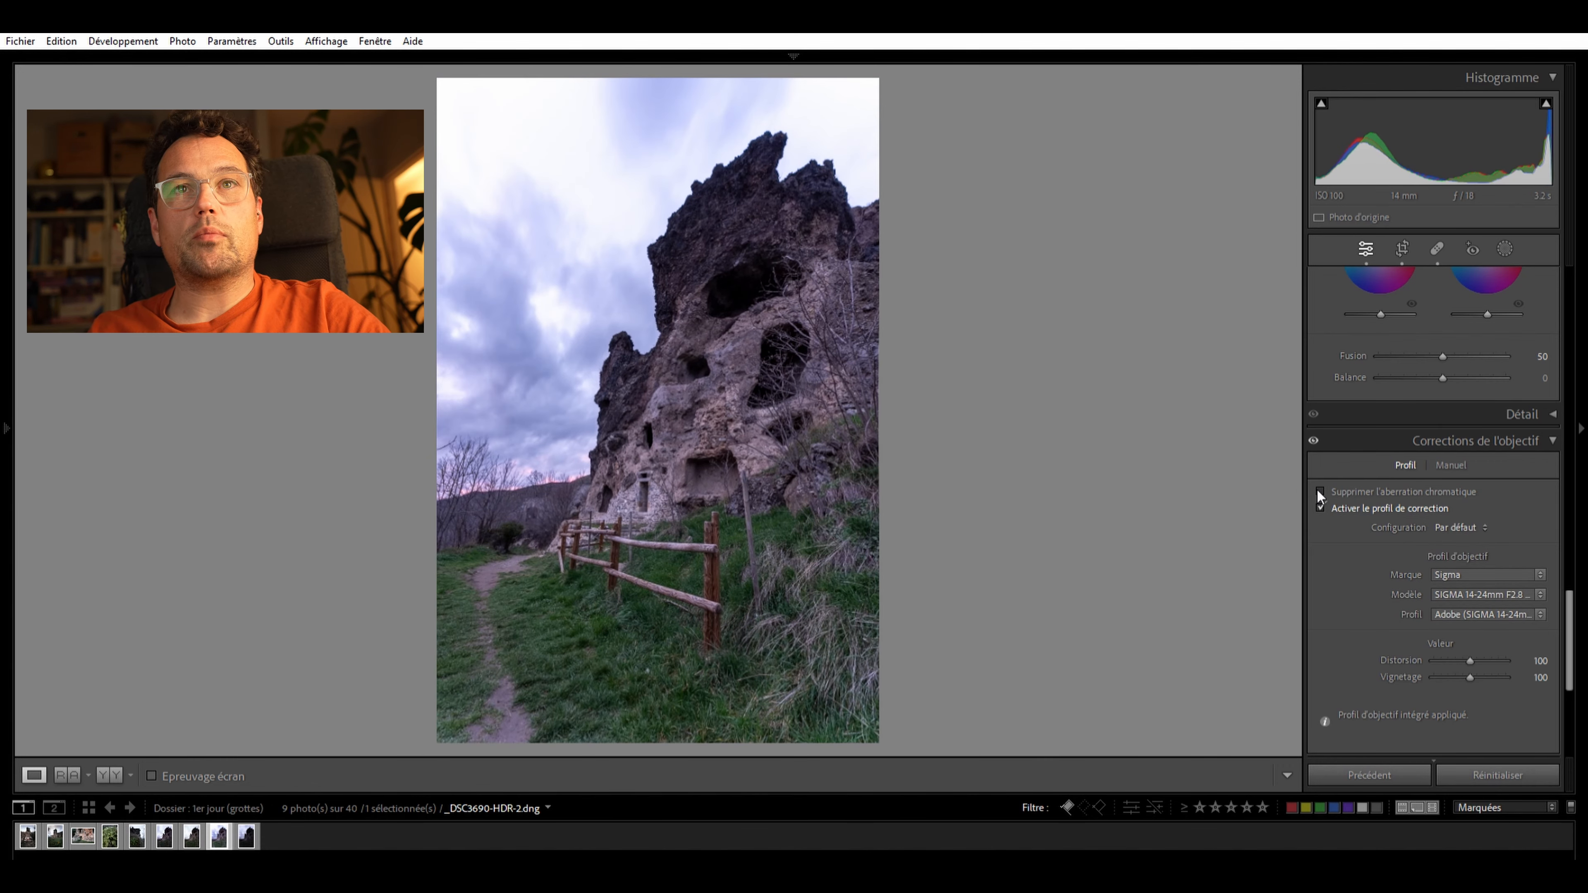
left_click(1315, 489)
left_click(1315, 489)
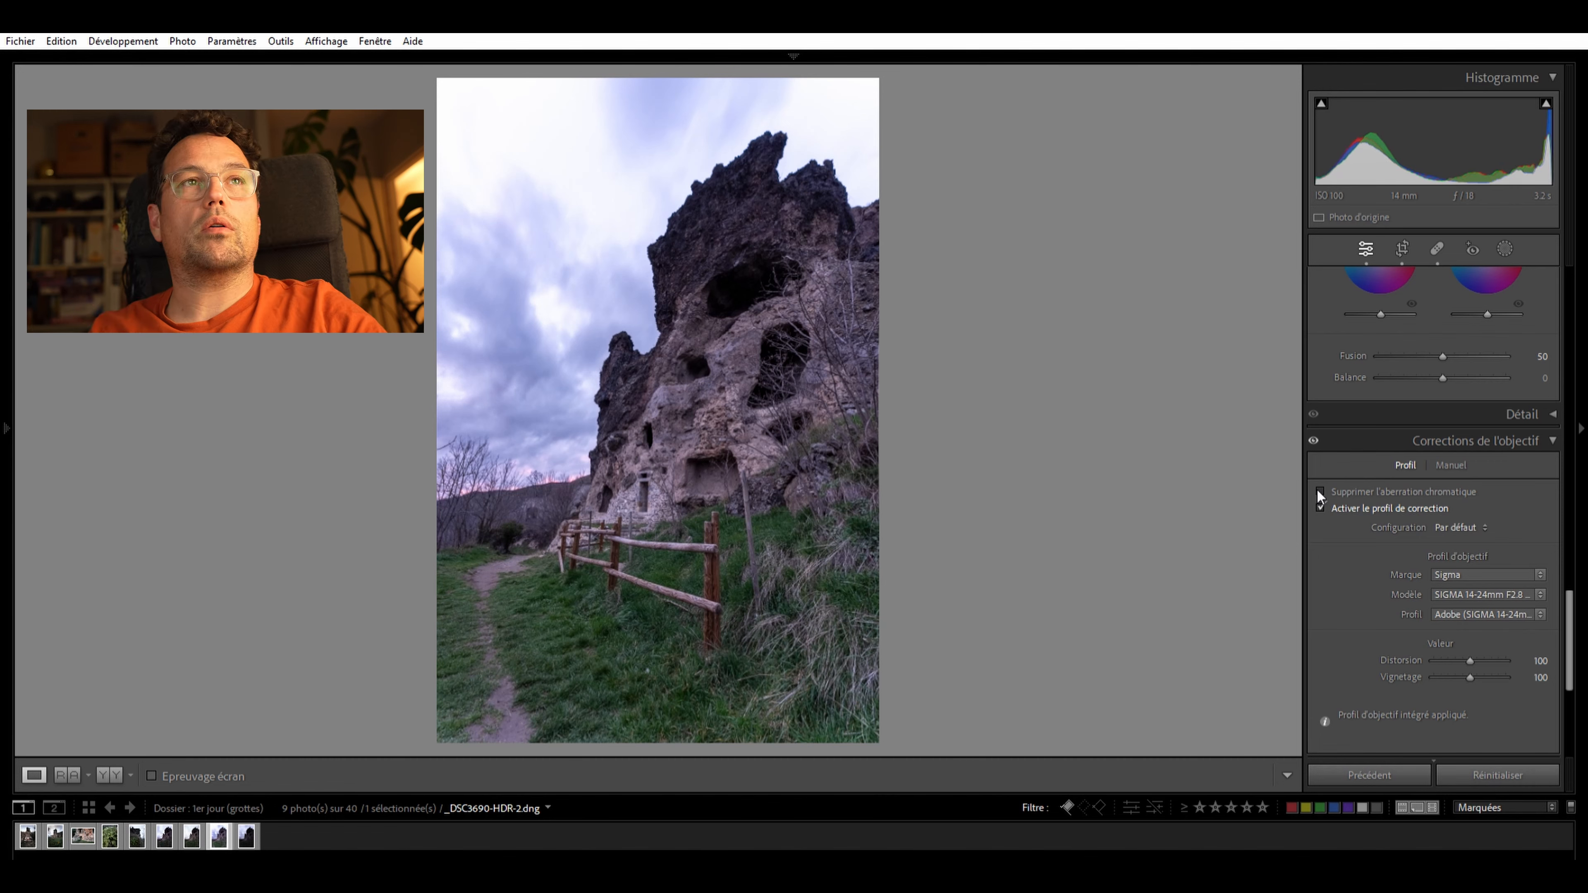
left_click(1316, 489)
left_click(1316, 489)
left_click(1316, 488)
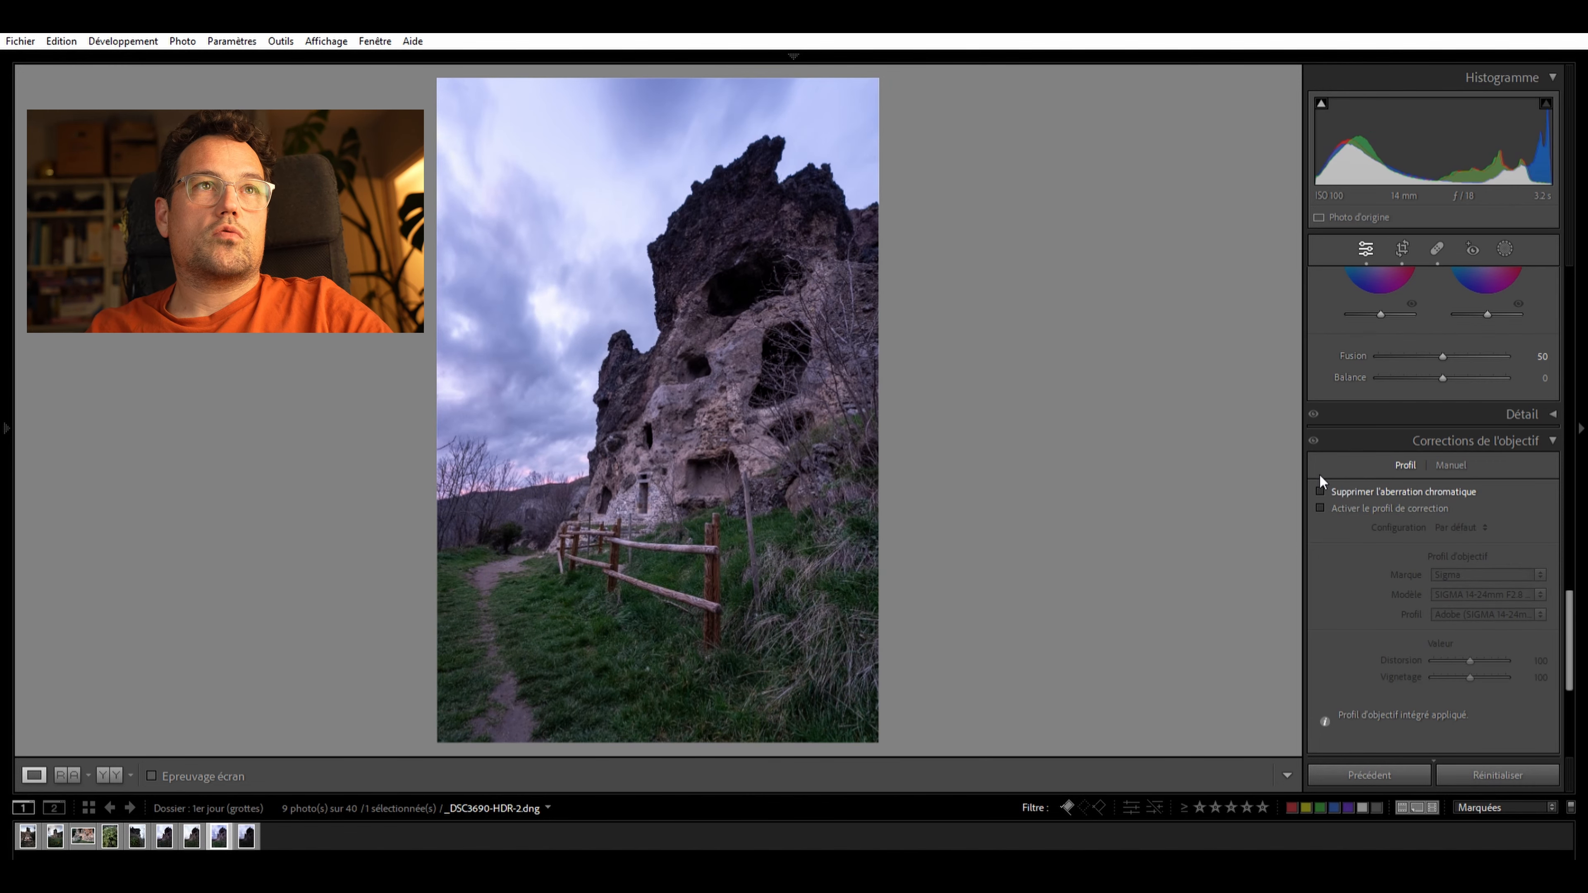
scroll(1440, 529, "up", 15)
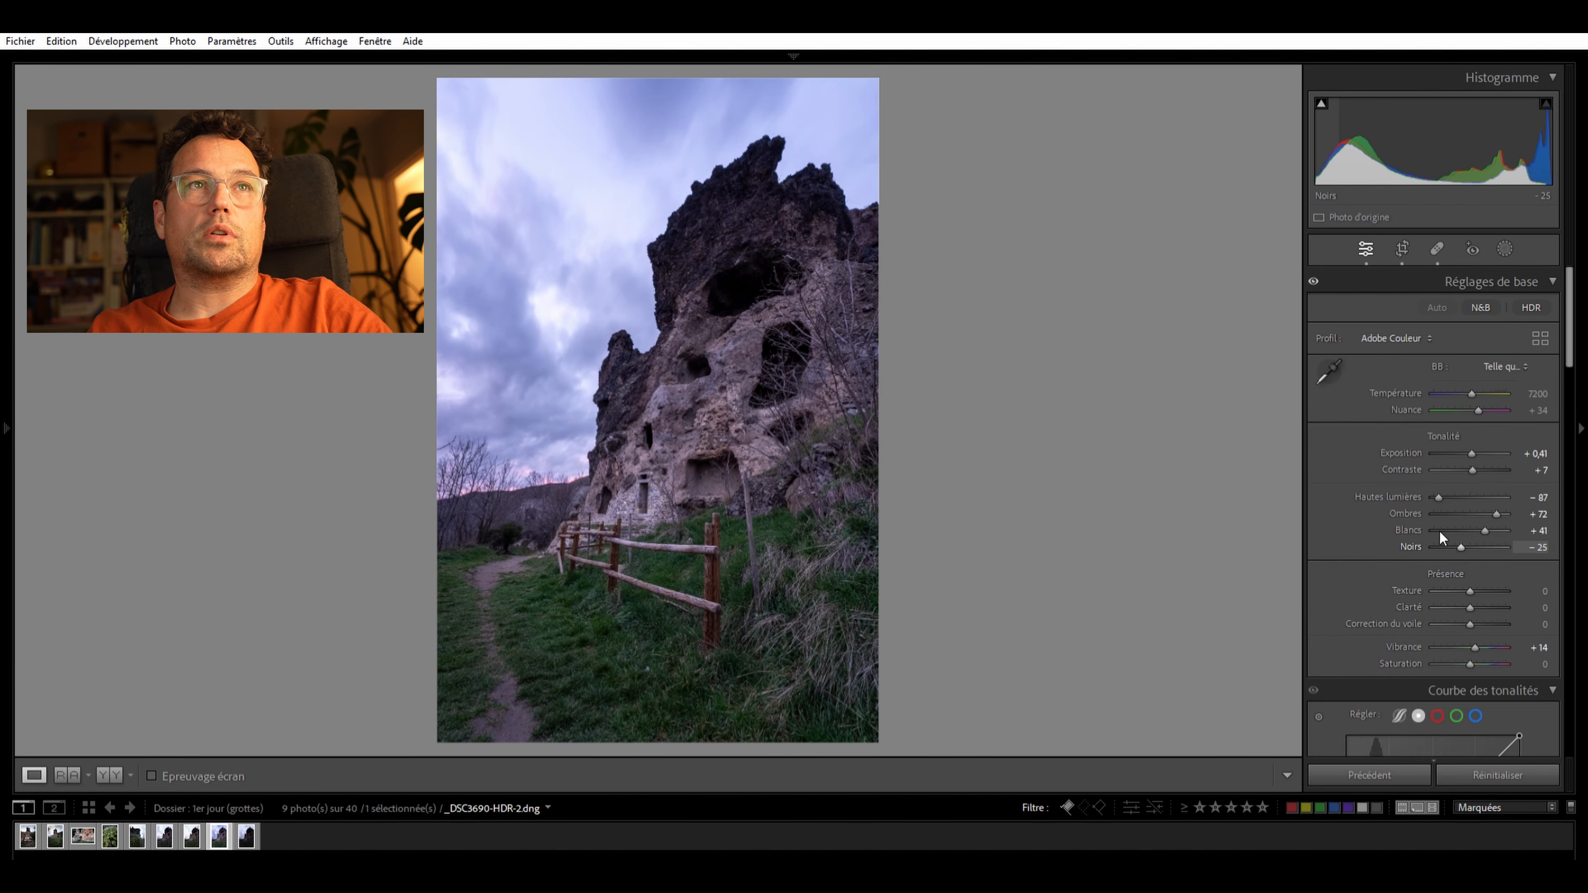
Set the white balance to temperature 7450 and tint +29, try the exposure at 0, and undo that exposure reset
left_click_drag(1472, 394, 1473, 394)
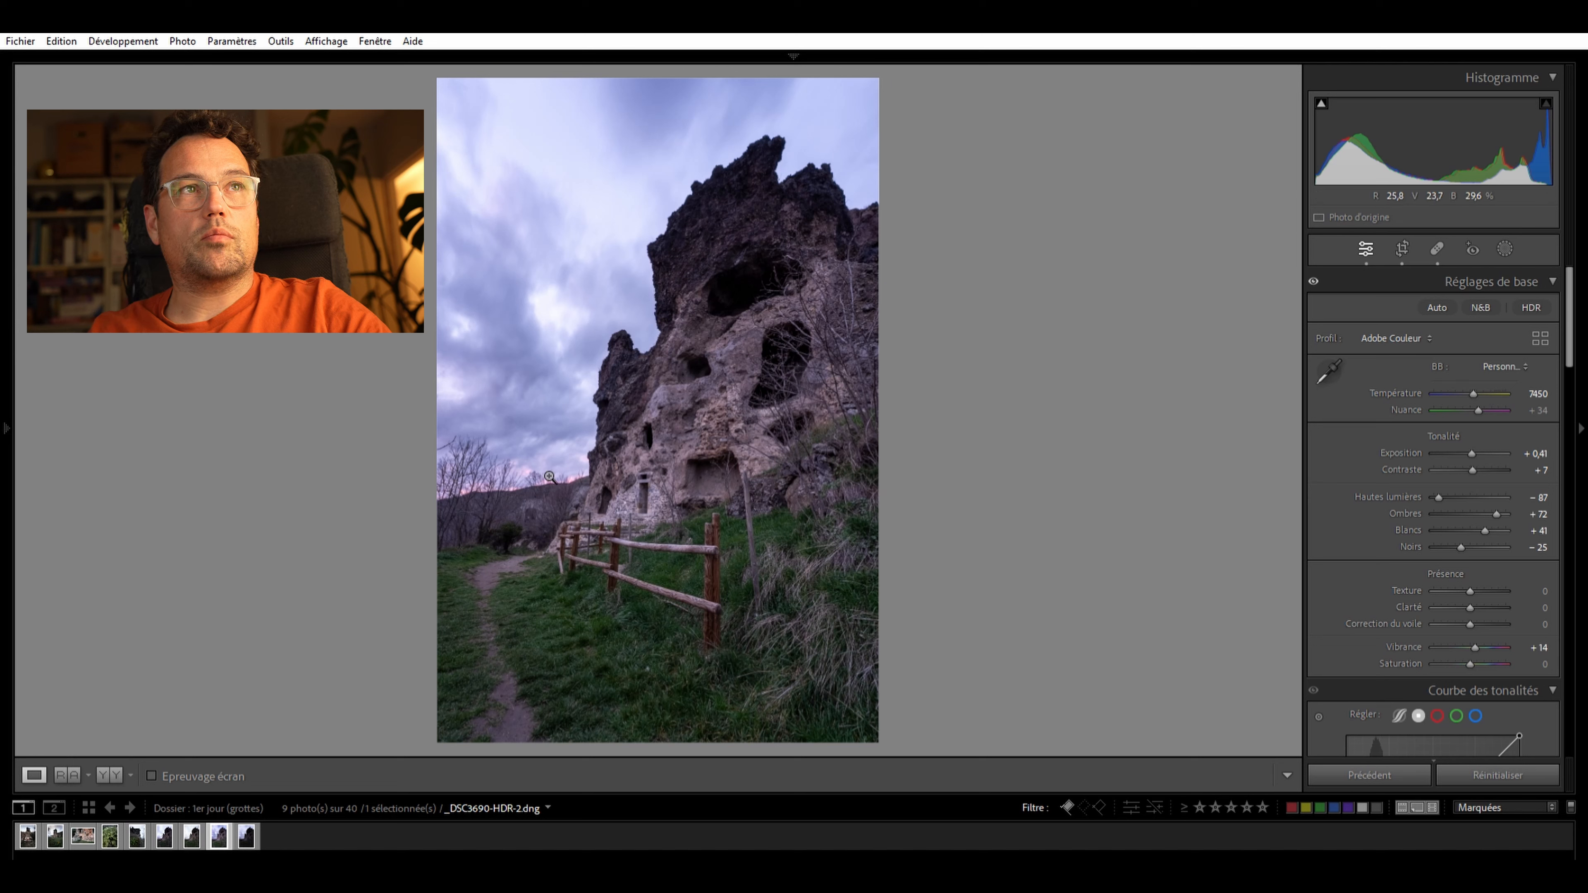
left_click_drag(1479, 410, 1477, 410)
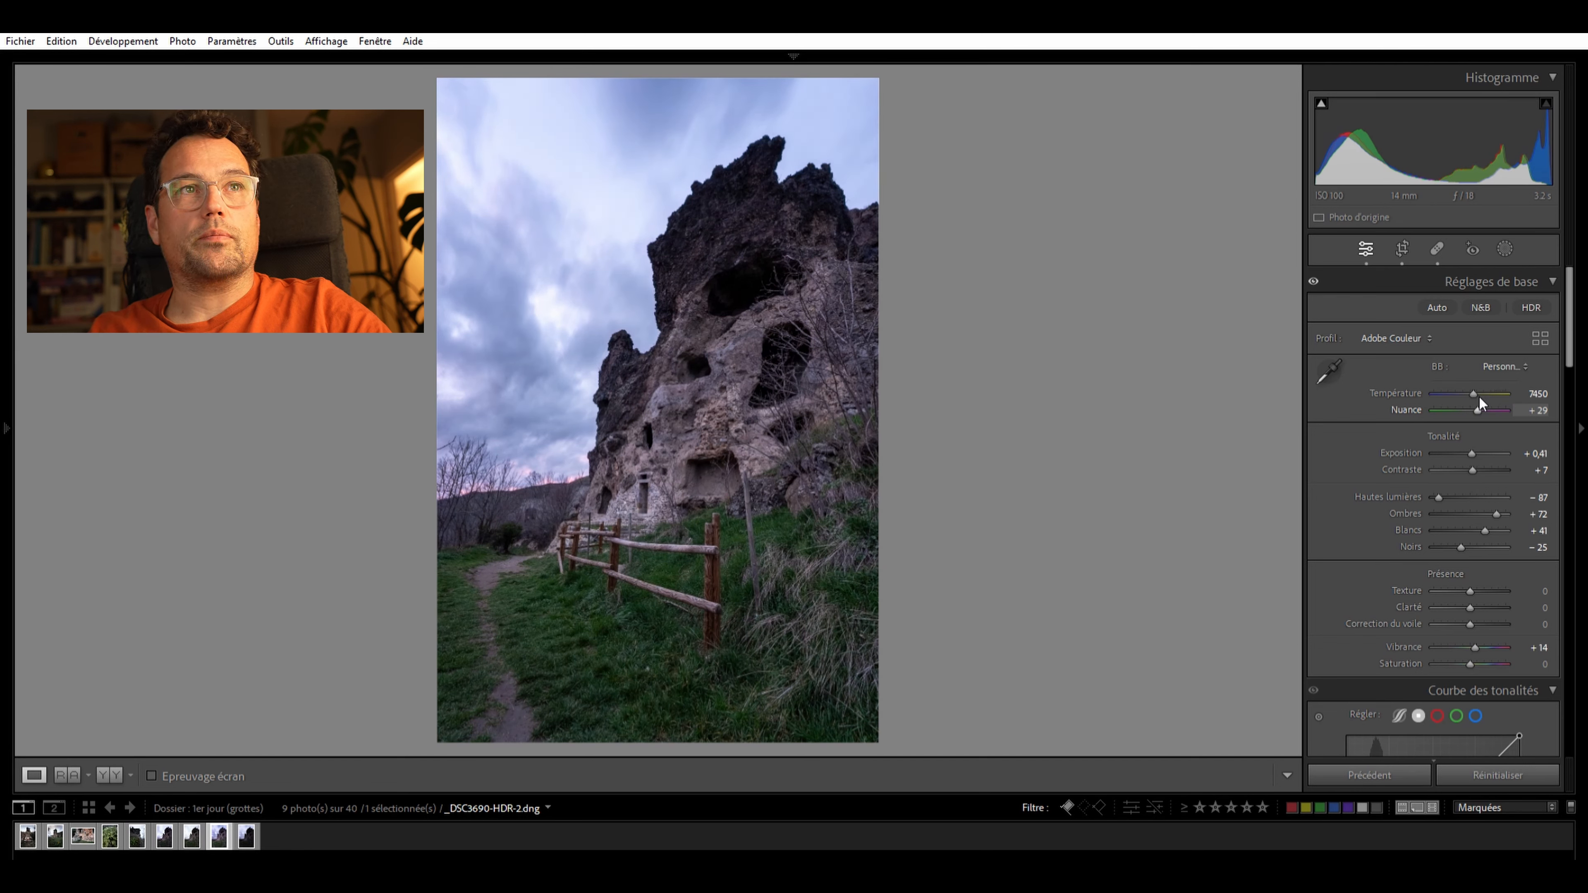
double_click(1472, 450)
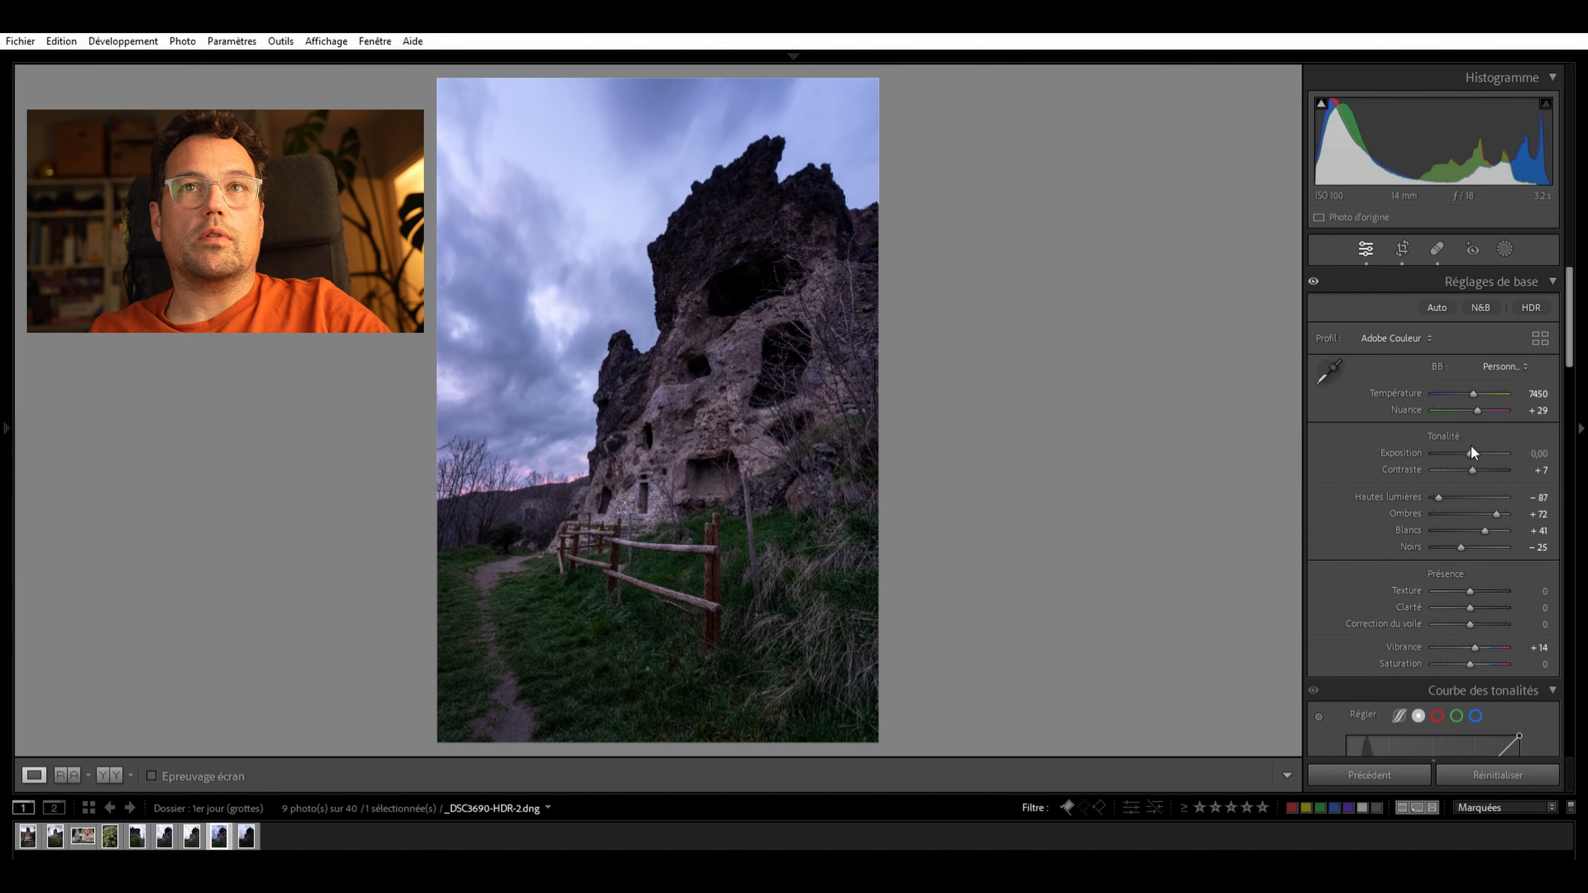
key("ctrl+z")
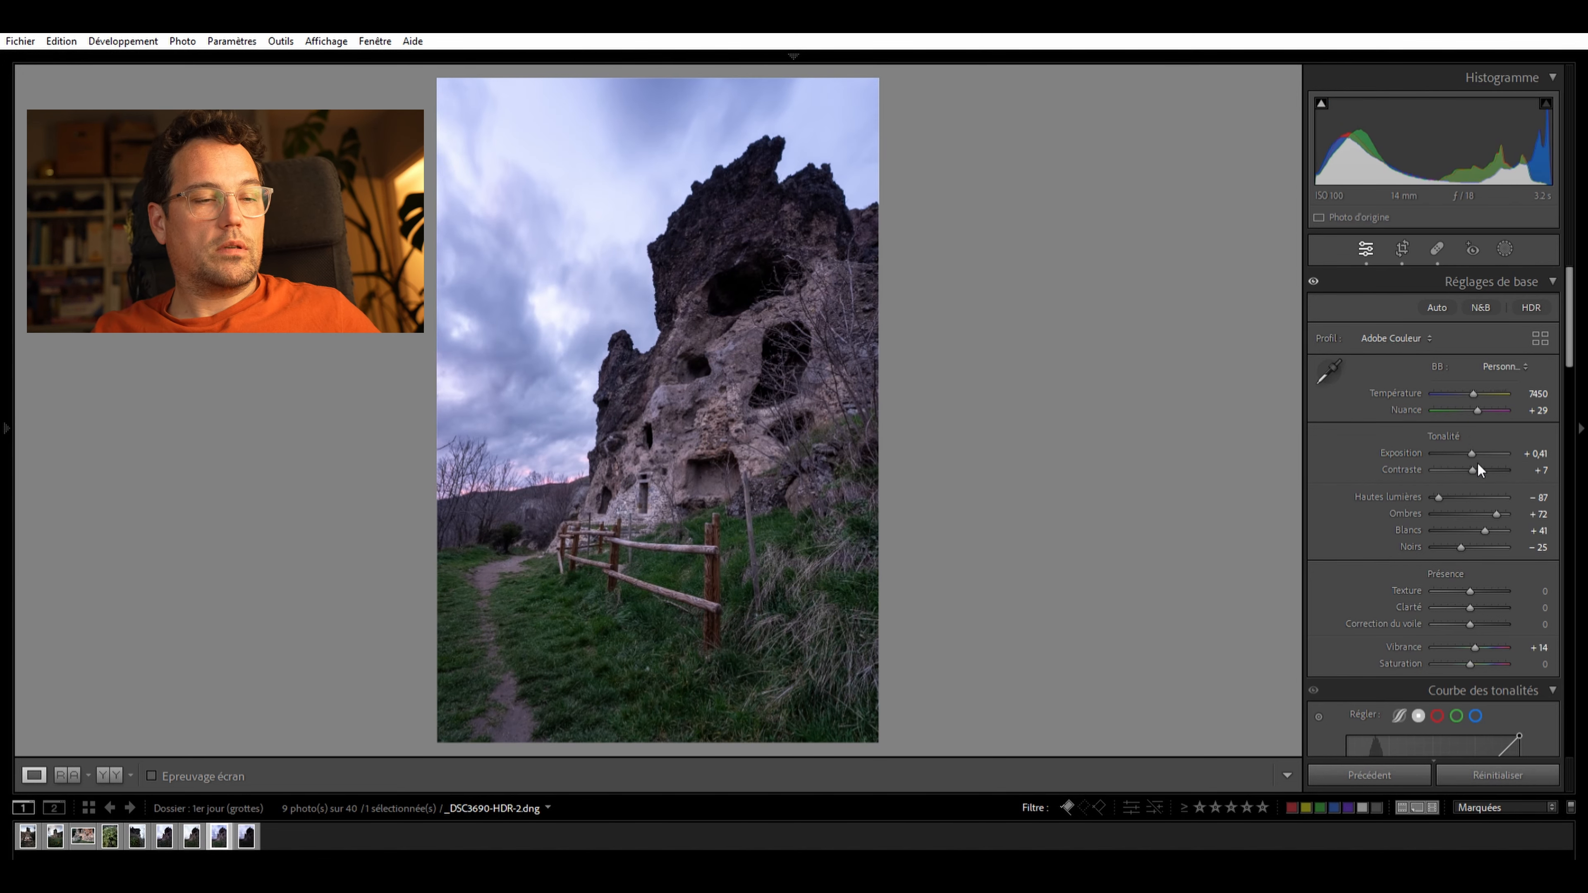
Set shadows to +80, whites to +30, blacks to 0, clarity to −18, dehaze to +5 and vibrance to +27
scroll(1496, 375, "down", 3)
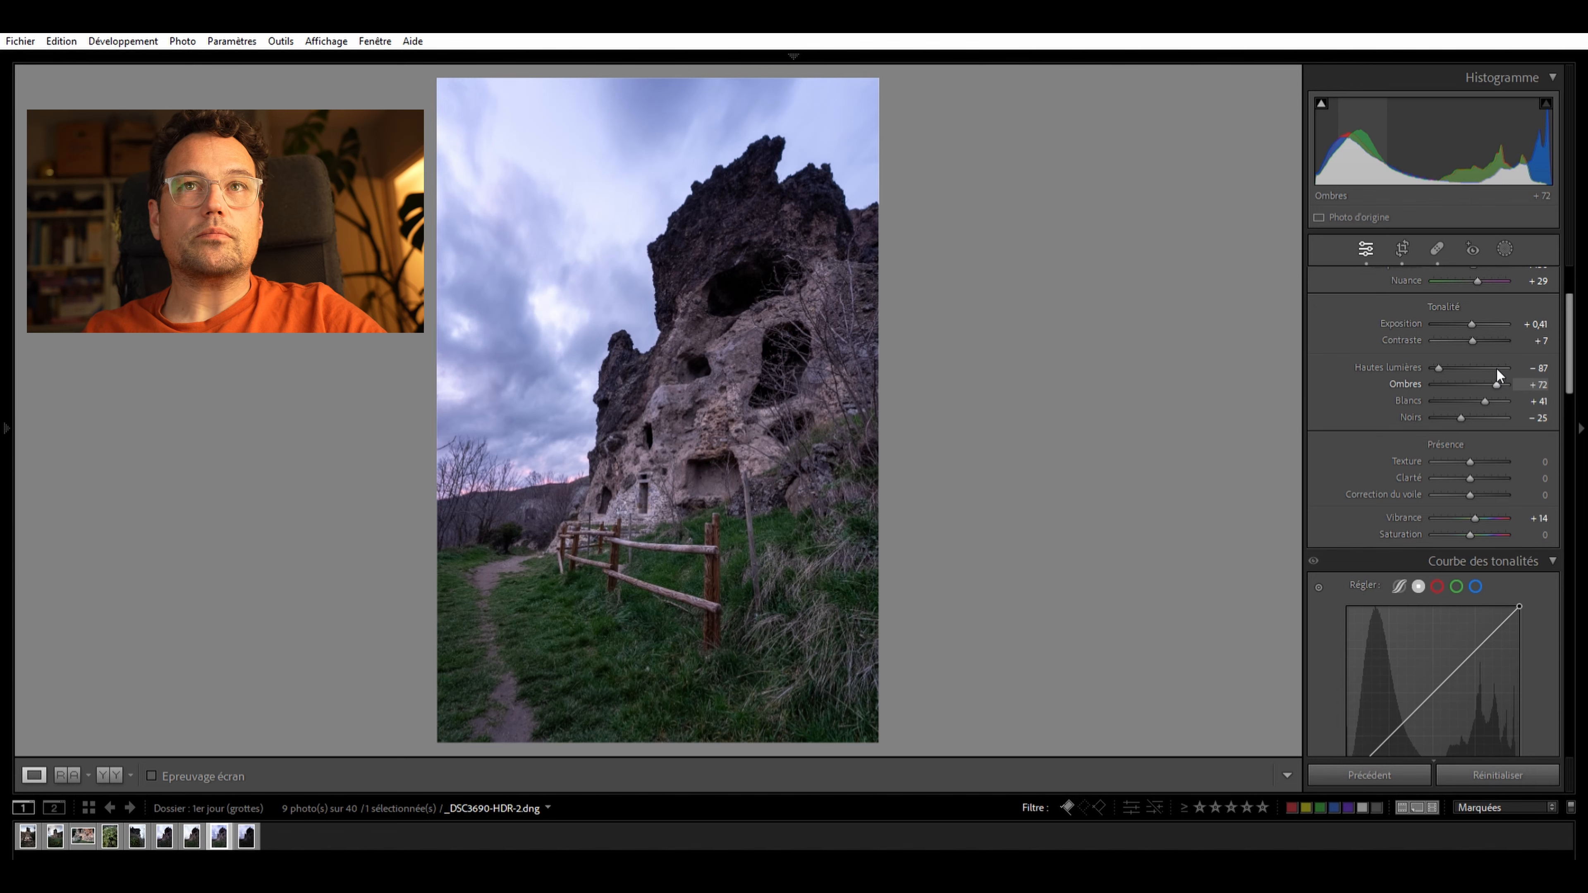
left_click_drag(1492, 366, 1499, 369)
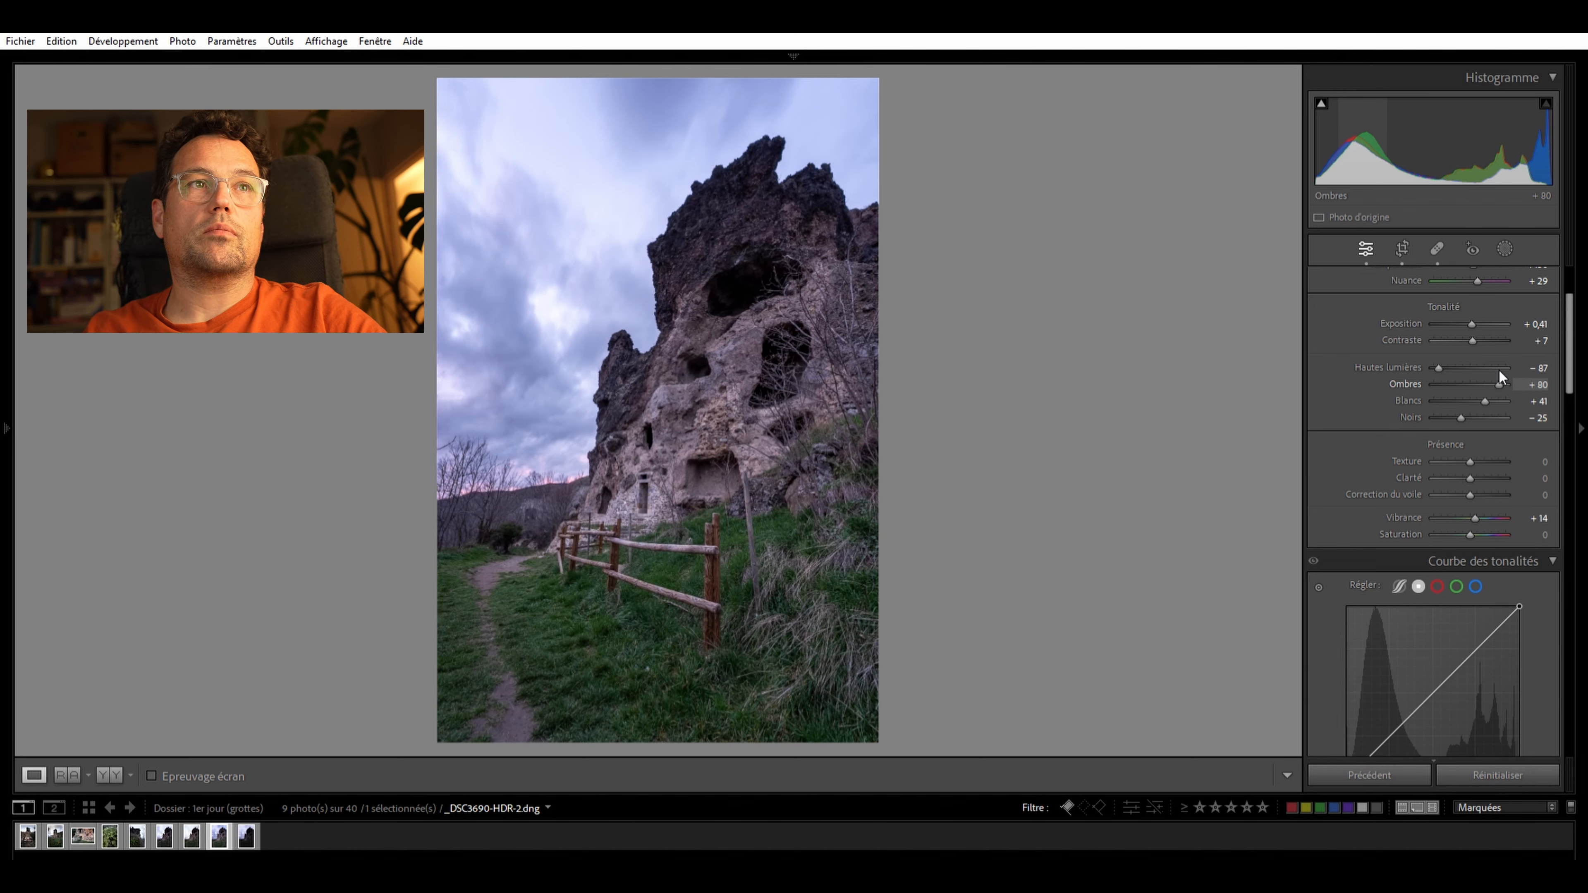
left_click_drag(1486, 384, 1469, 406)
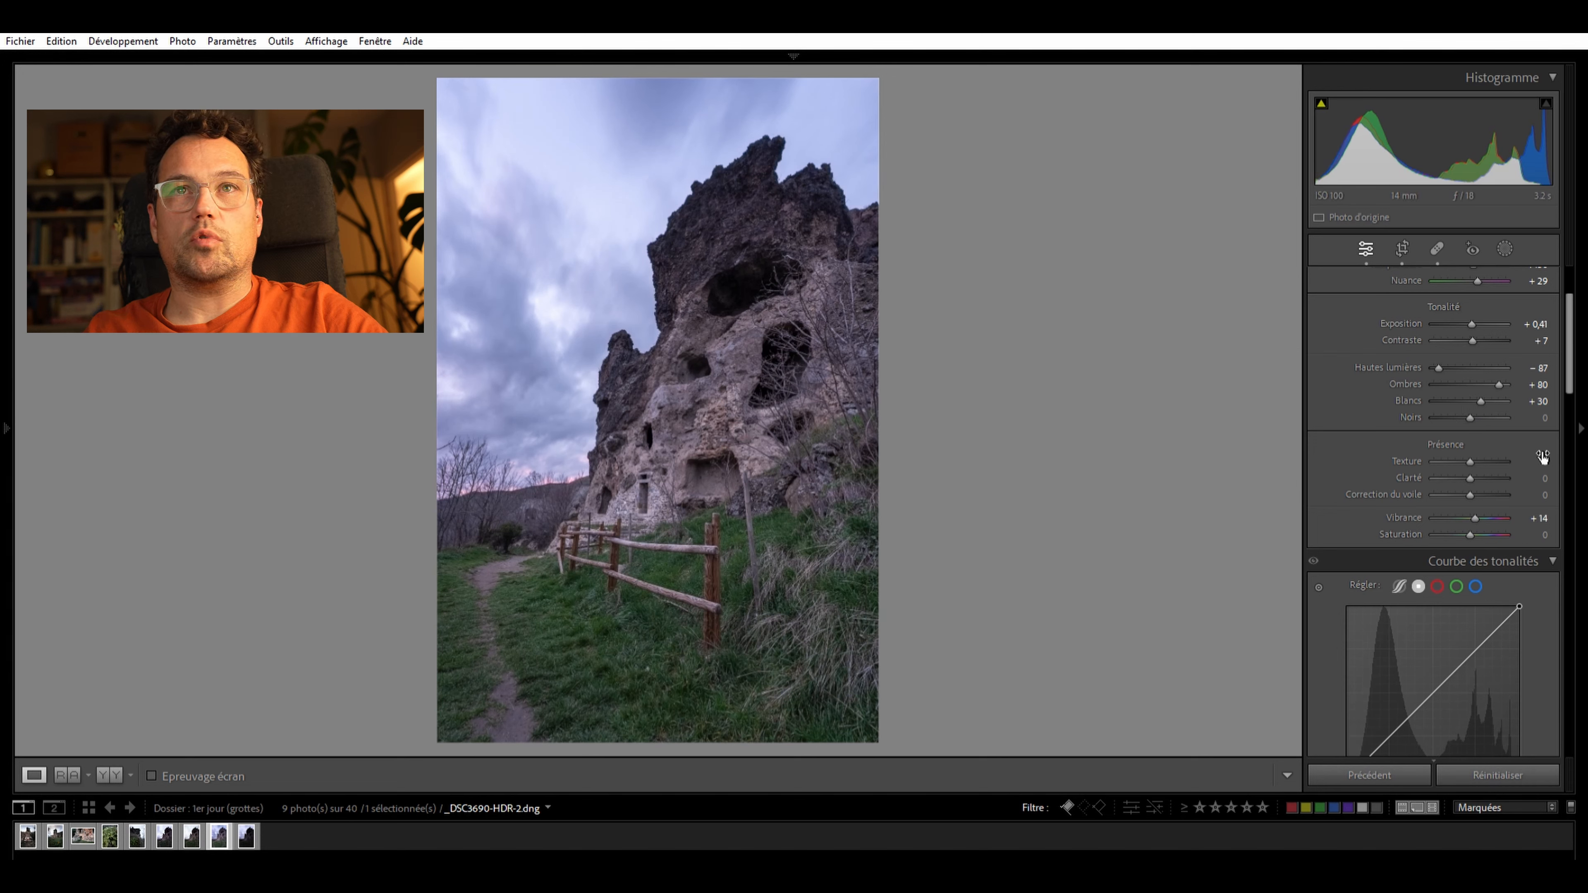
left_click_drag(1469, 470, 1465, 464)
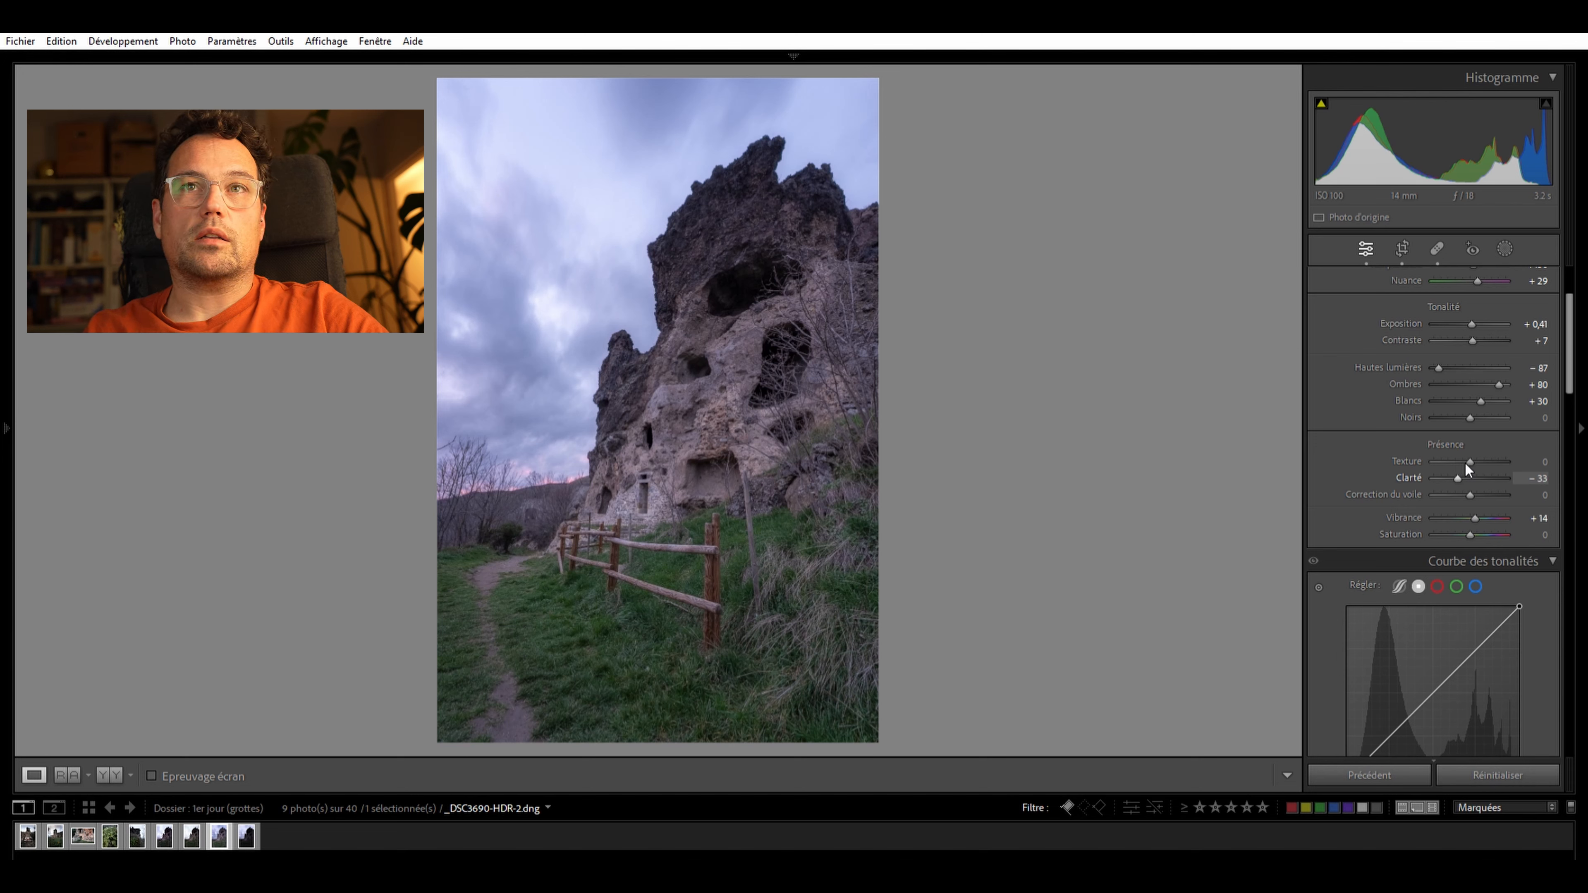
left_click_drag(1467, 475, 1478, 512)
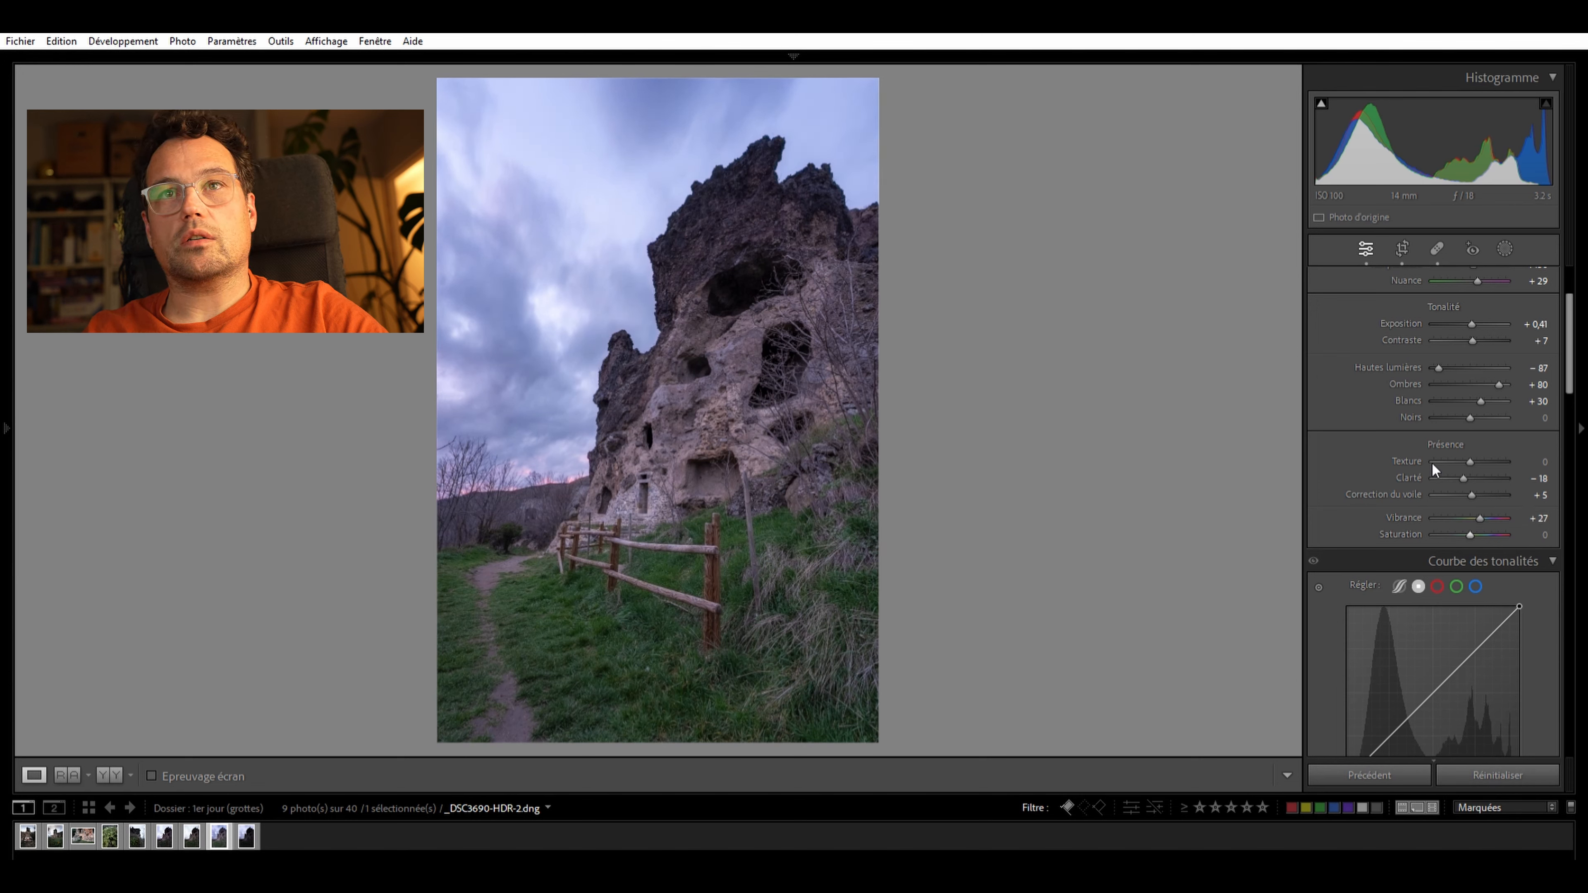
Shape a gentle S tone curve with the black point at output 18 and a highlight point at 172/174, and set contrast to +27
scroll(1438, 476, "down", 3)
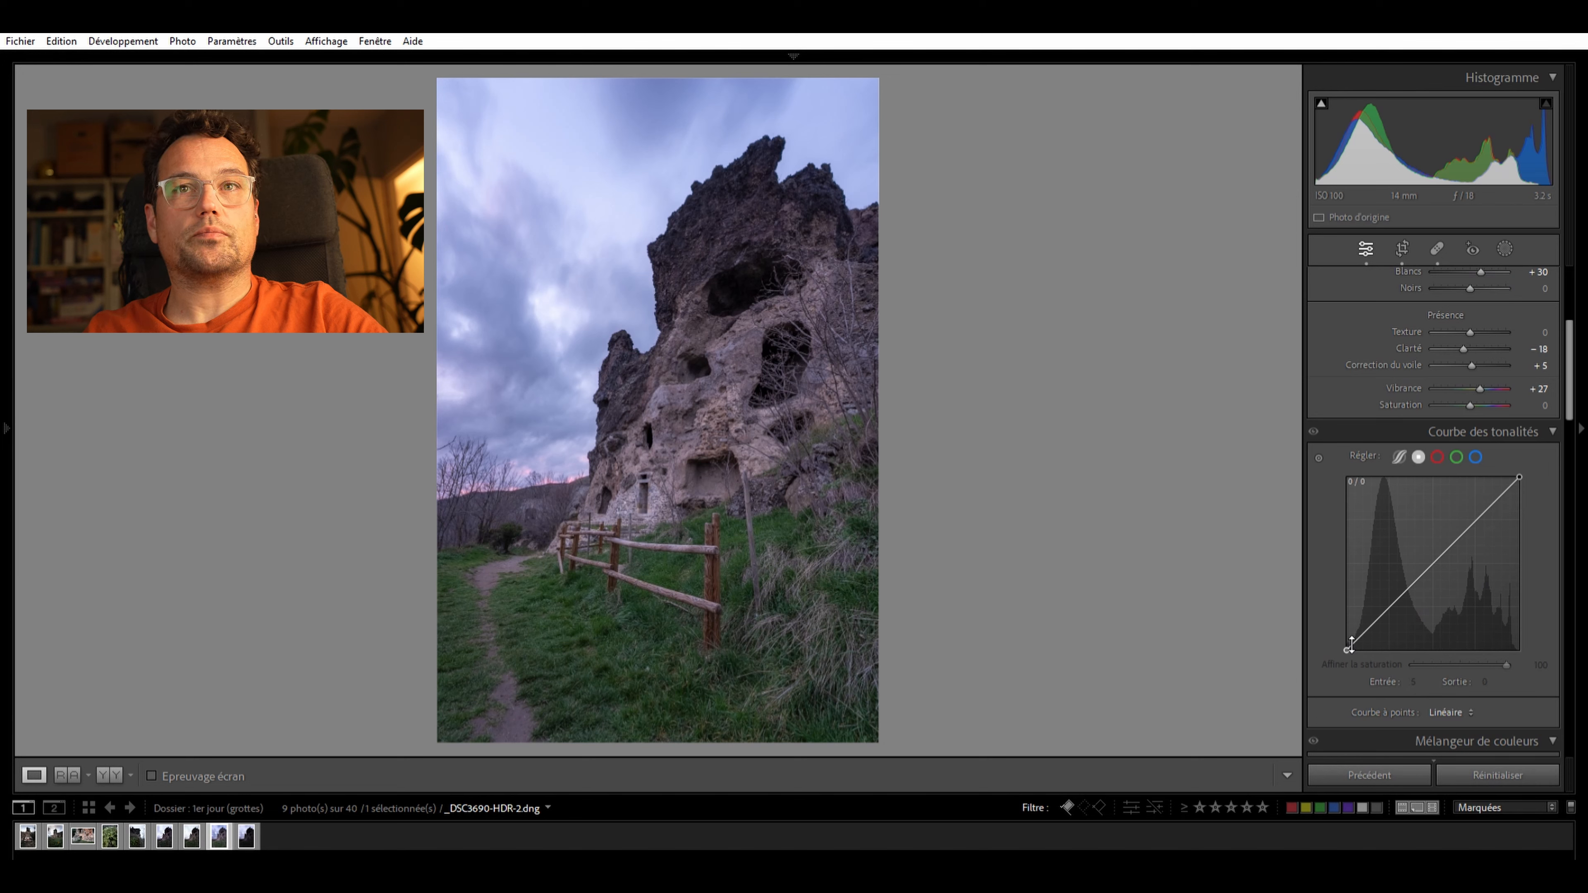
left_click_drag(1351, 644, 1309, 624)
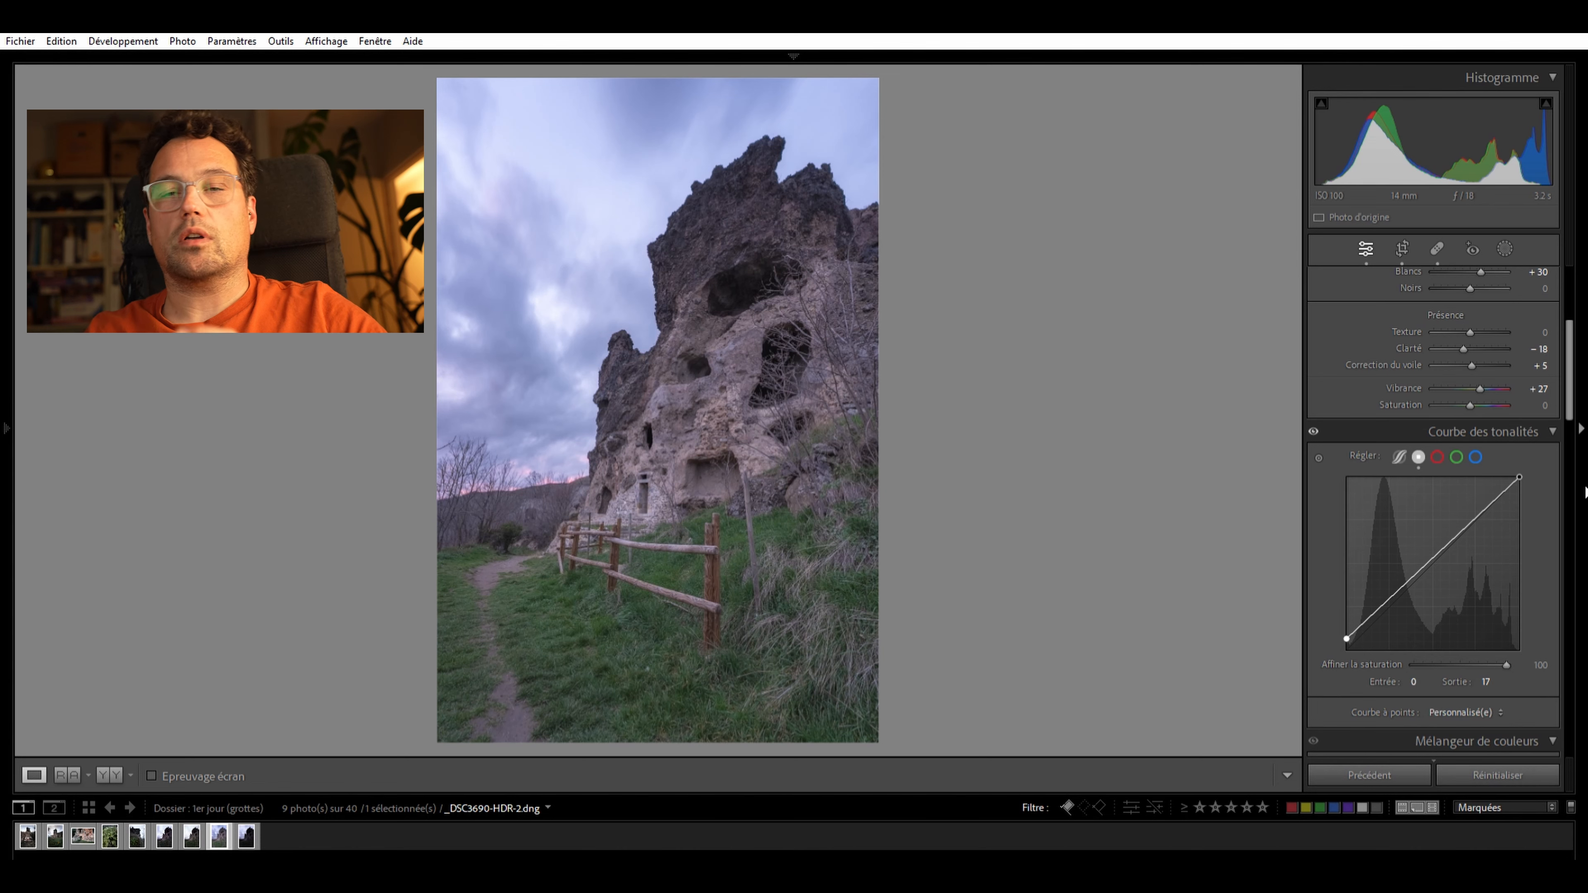
left_click_drag(1405, 580, 1403, 595)
left_click(1466, 530)
left_click_drag(1467, 511, 1467, 510)
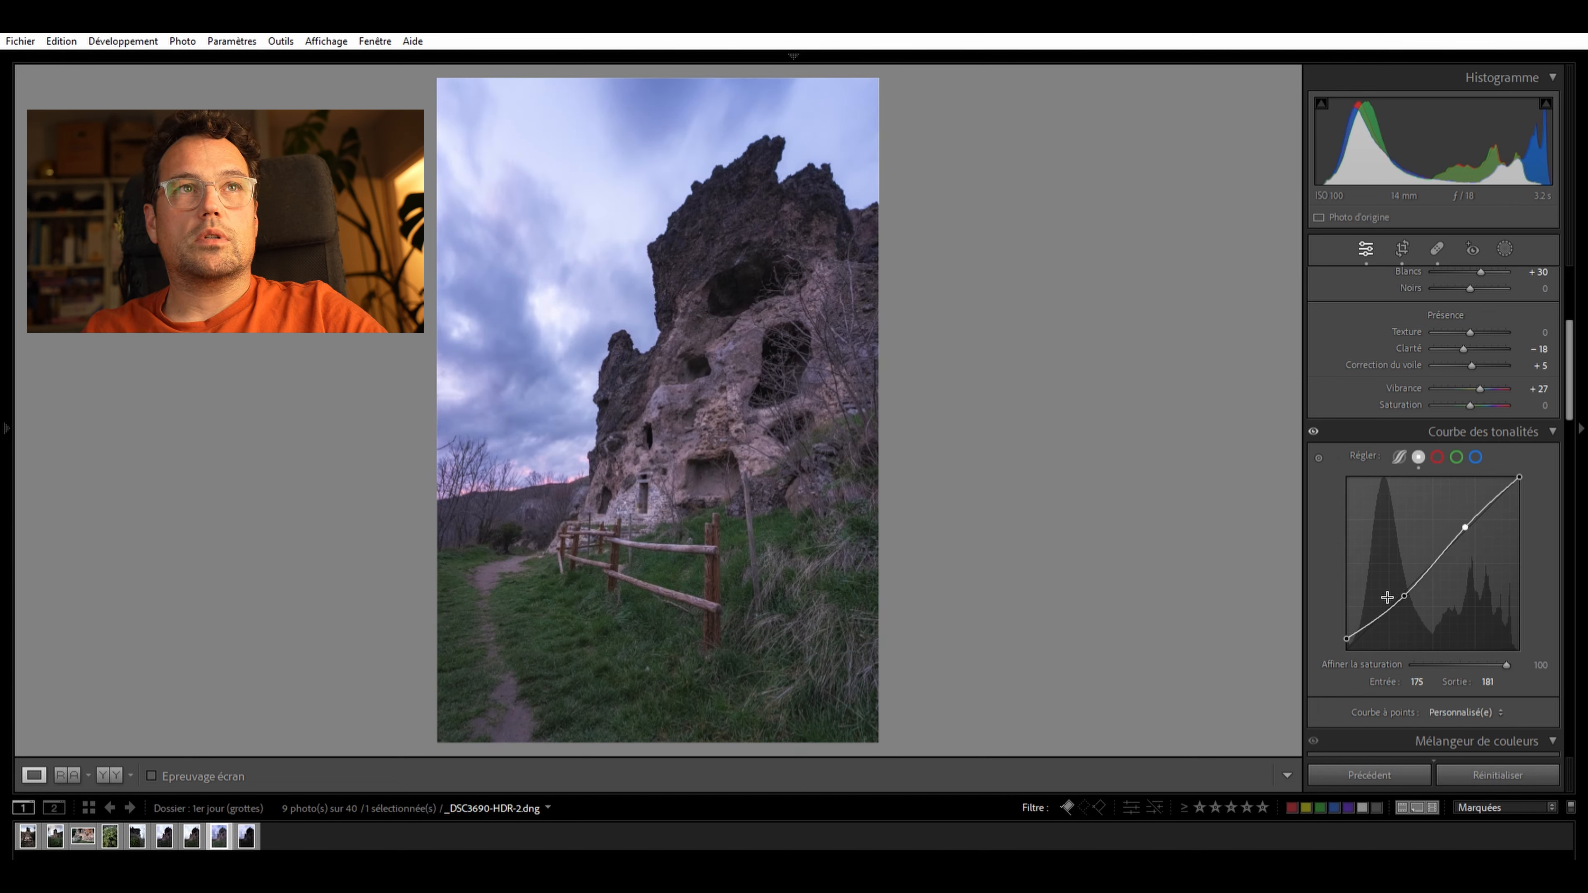
mouse_move(1403, 581)
left_mouse_down()
mouse_move(1409, 592)
mouse_move(1403, 581)
left_mouse_up()
left_click_drag(1349, 633, 1334, 622)
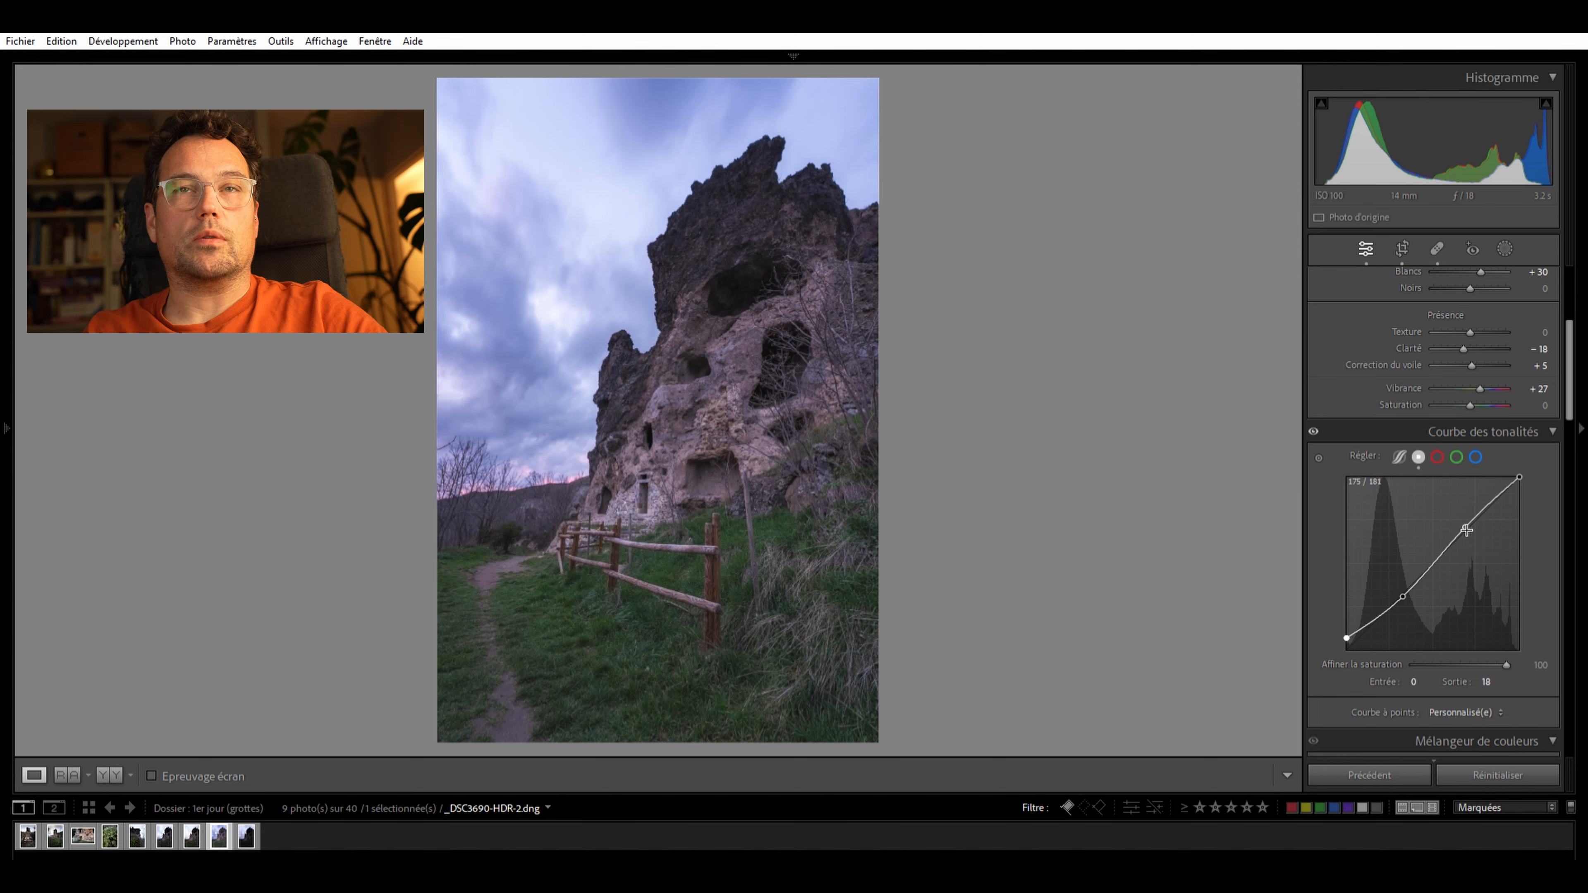
left_click_drag(1467, 519, 1464, 516)
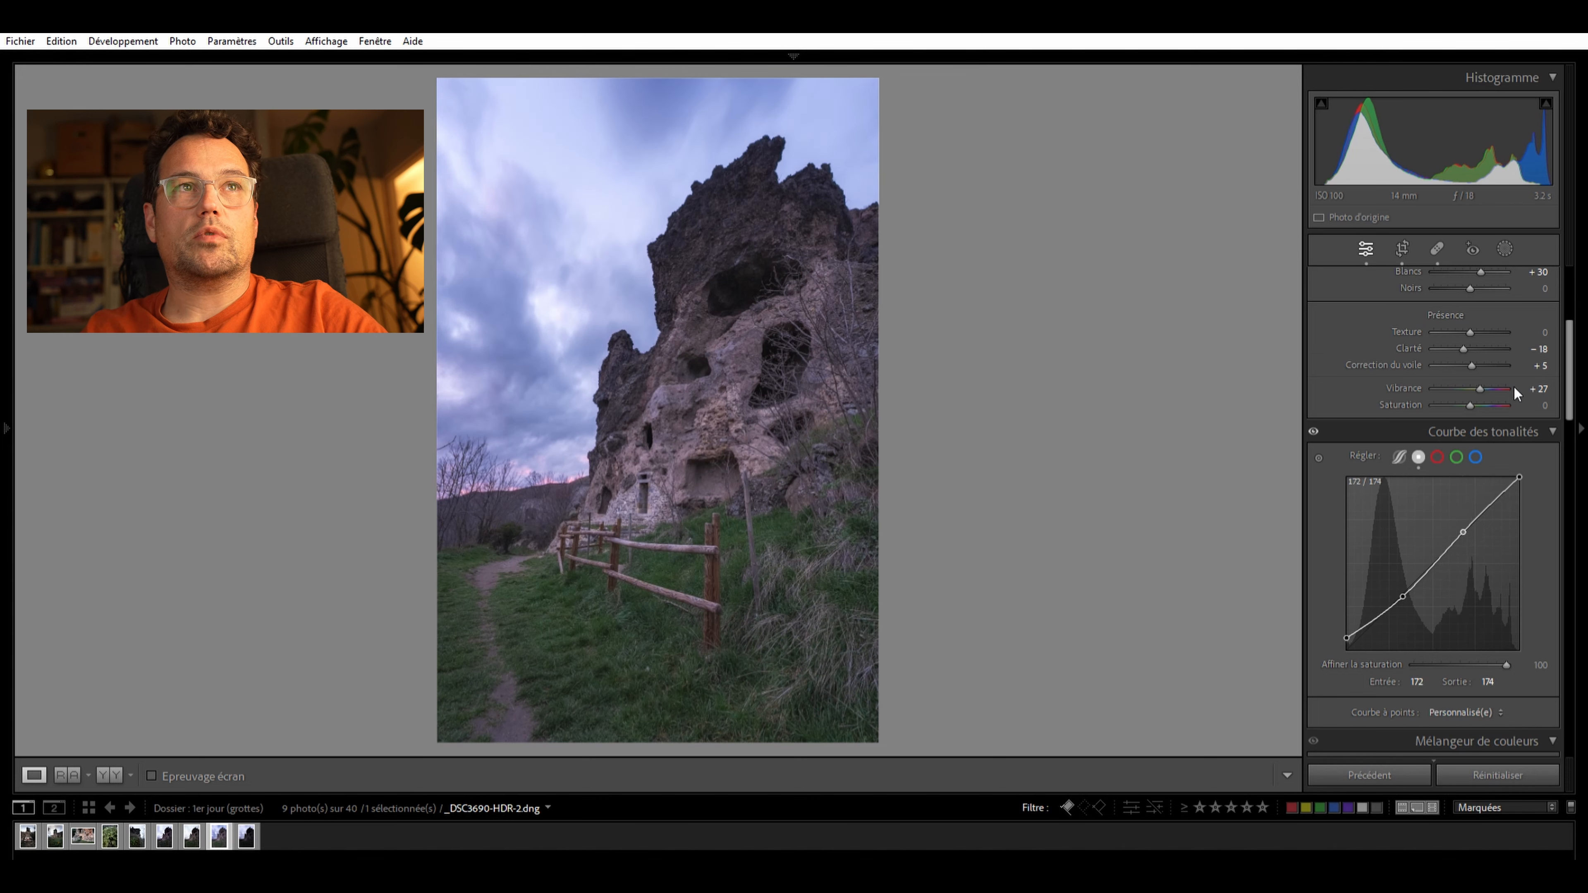
scroll(1514, 386, "up", 5)
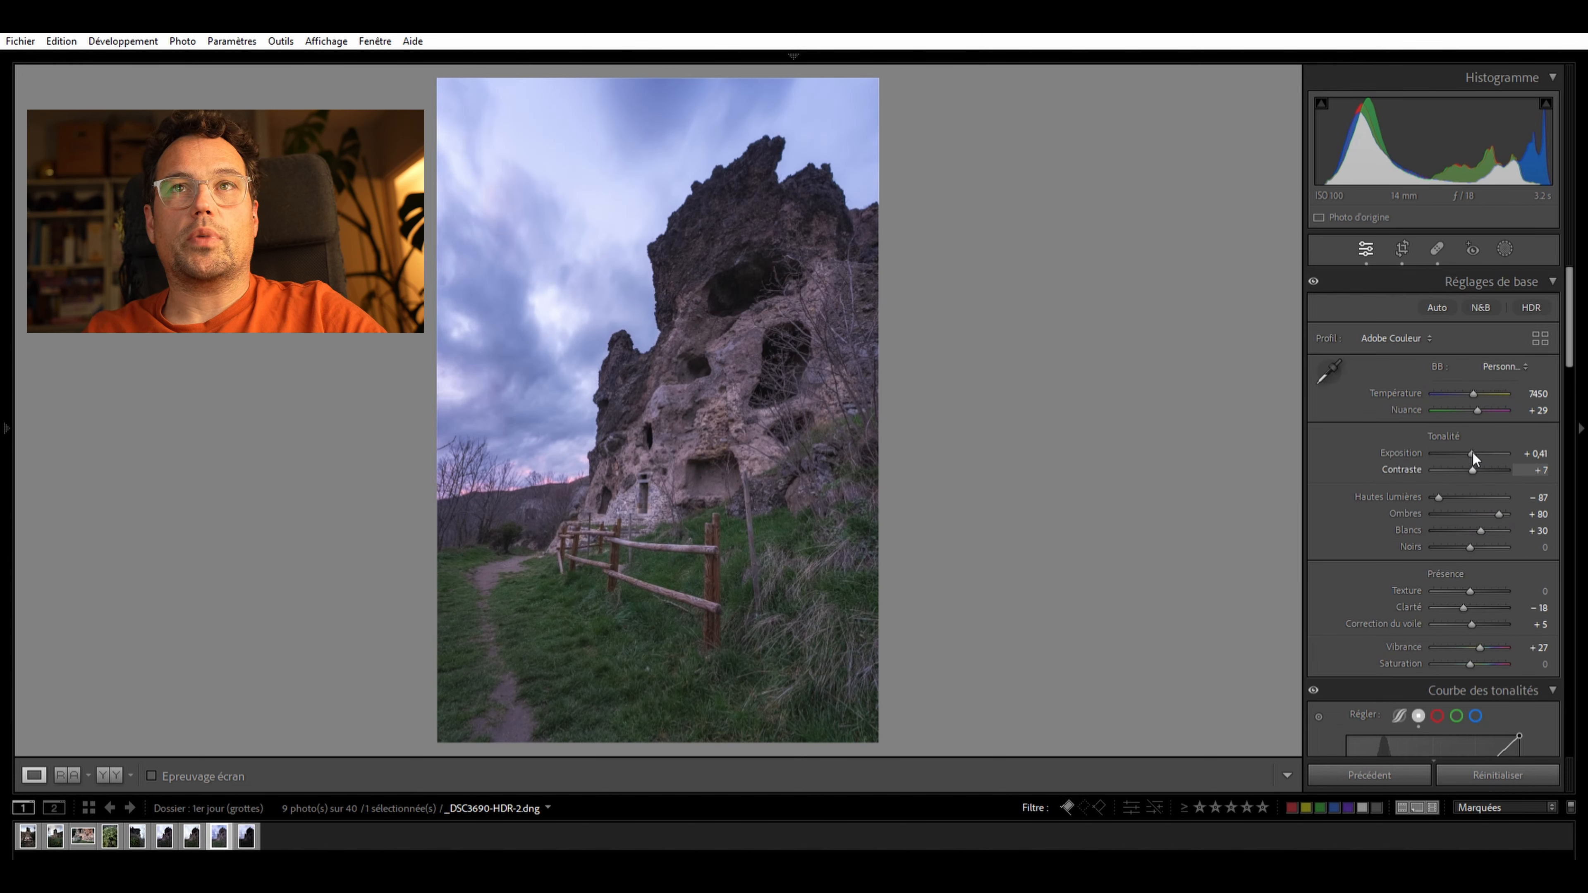
scroll(1474, 459, "up", 5)
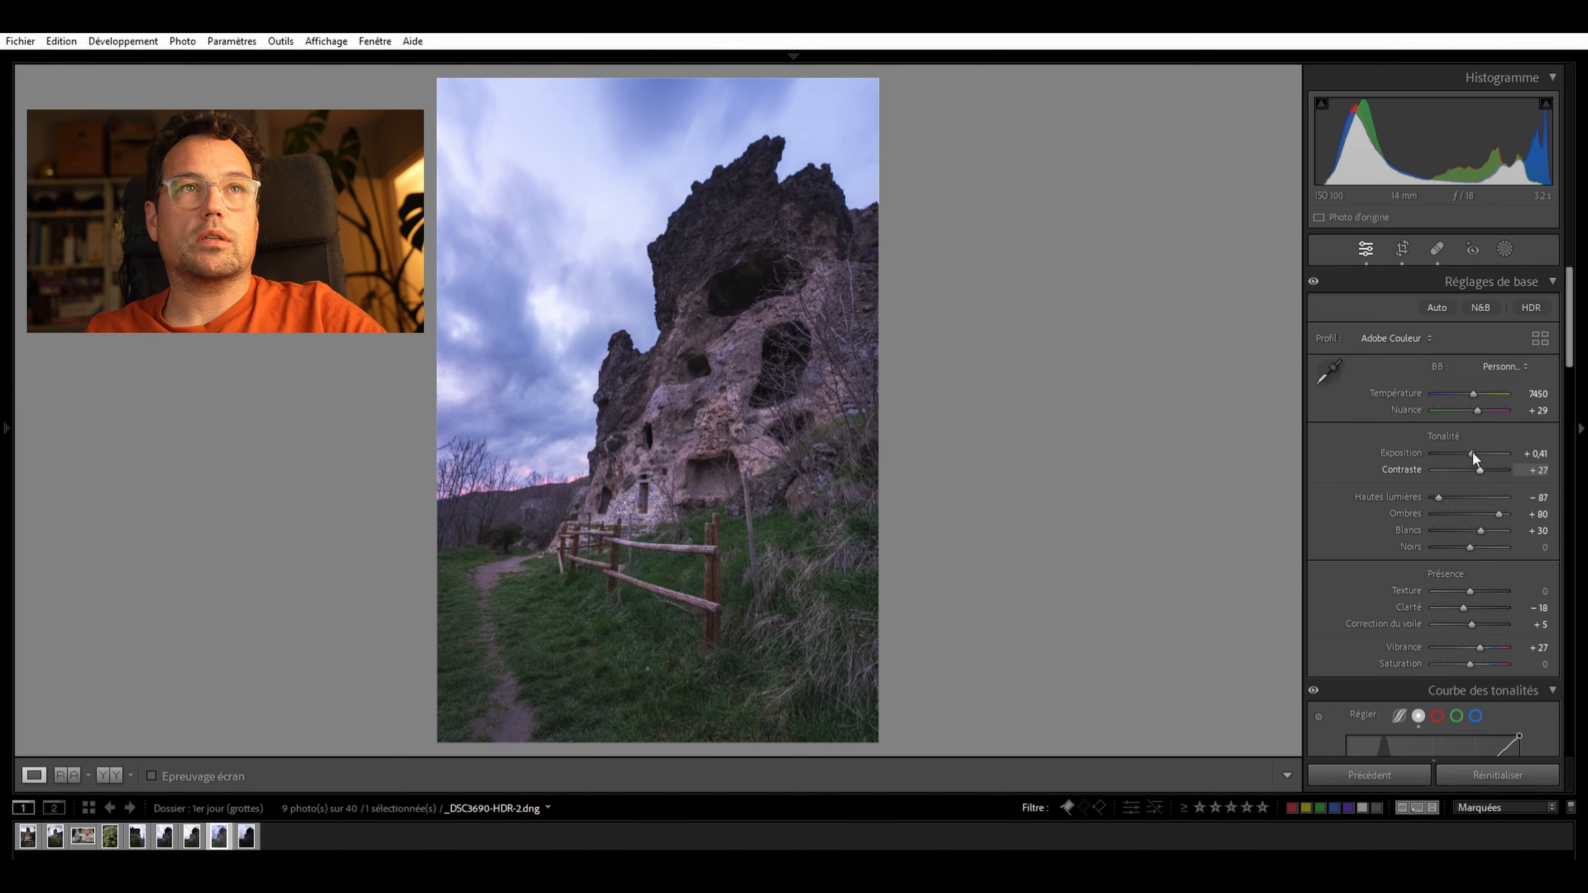
Set the orange hue to −59 and the green hue to −66, trying red and turquoise hue shifts and resetting them
scroll(1512, 481, "down", 5)
scroll(1512, 474, "down", 4)
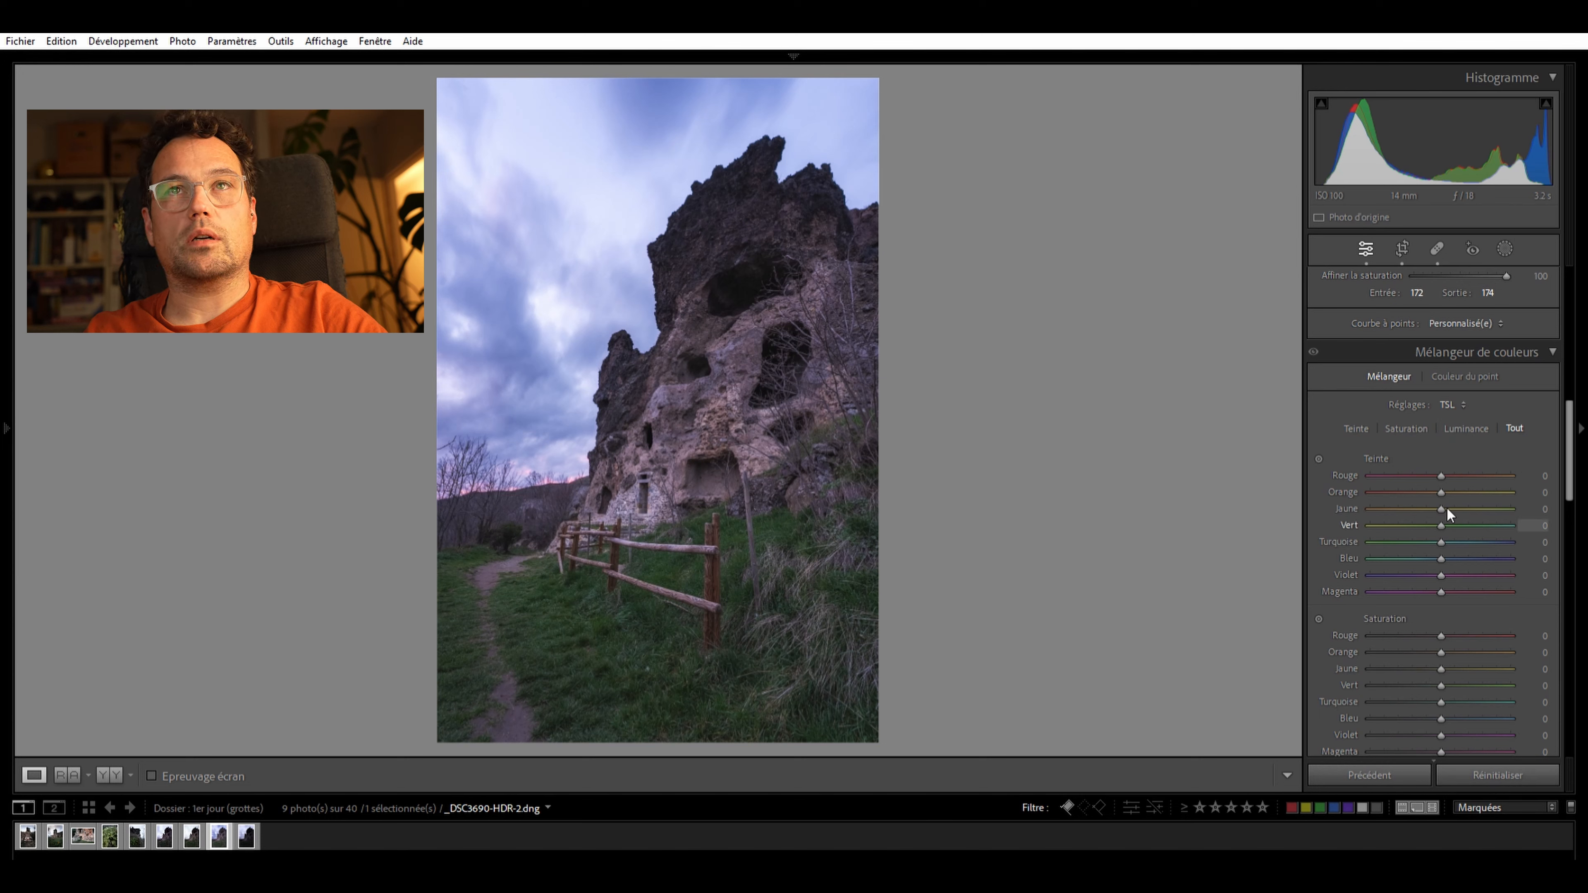
scroll(1455, 550, "down", 2)
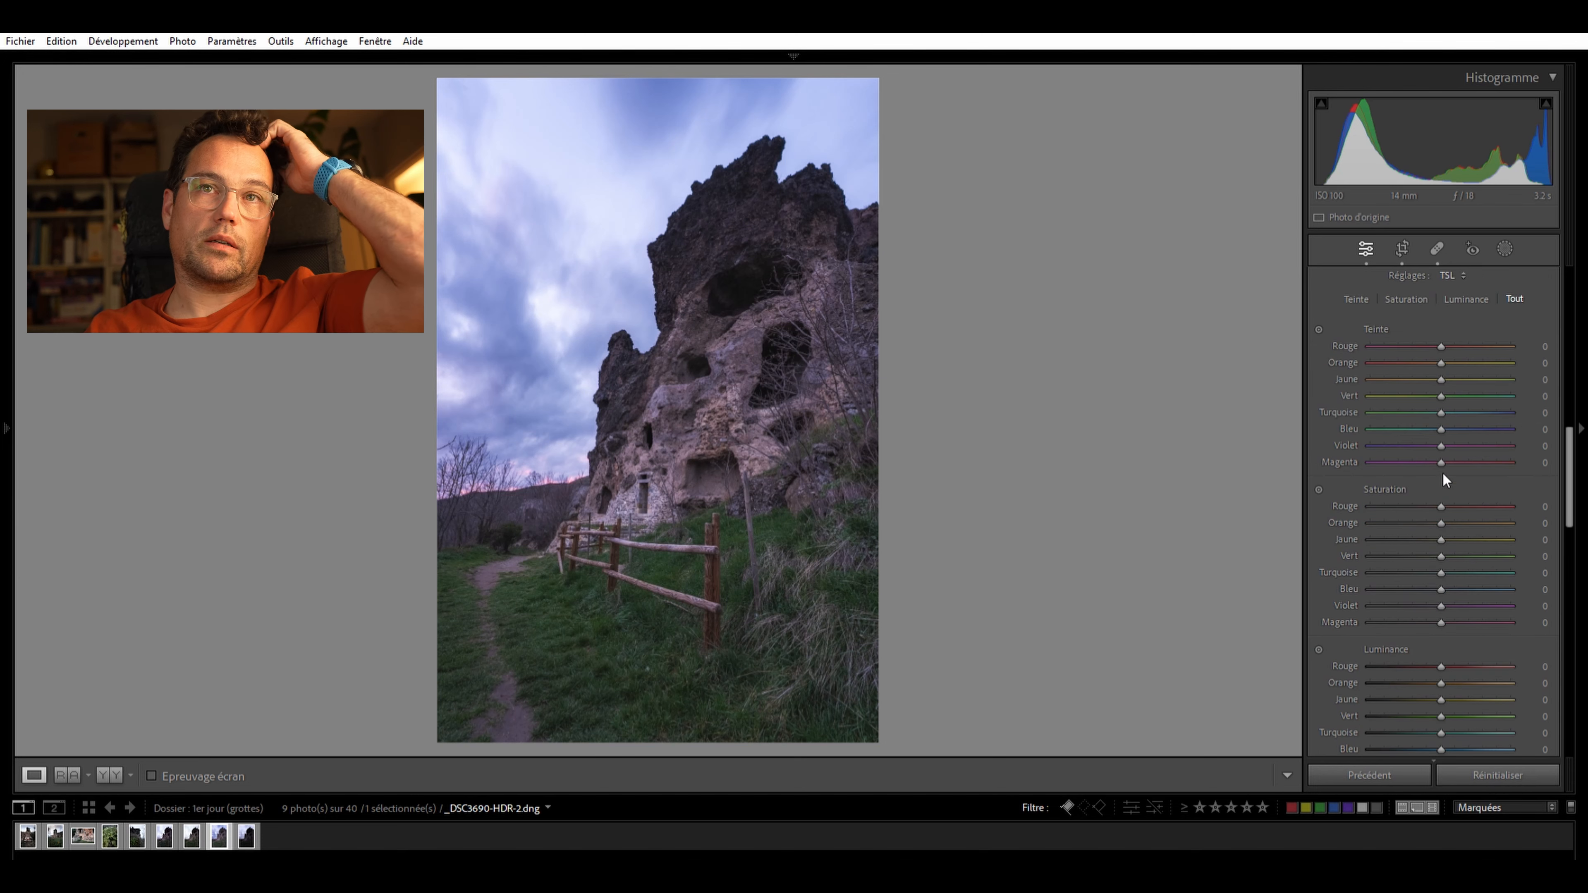
left_click_drag(1439, 380, 1394, 383)
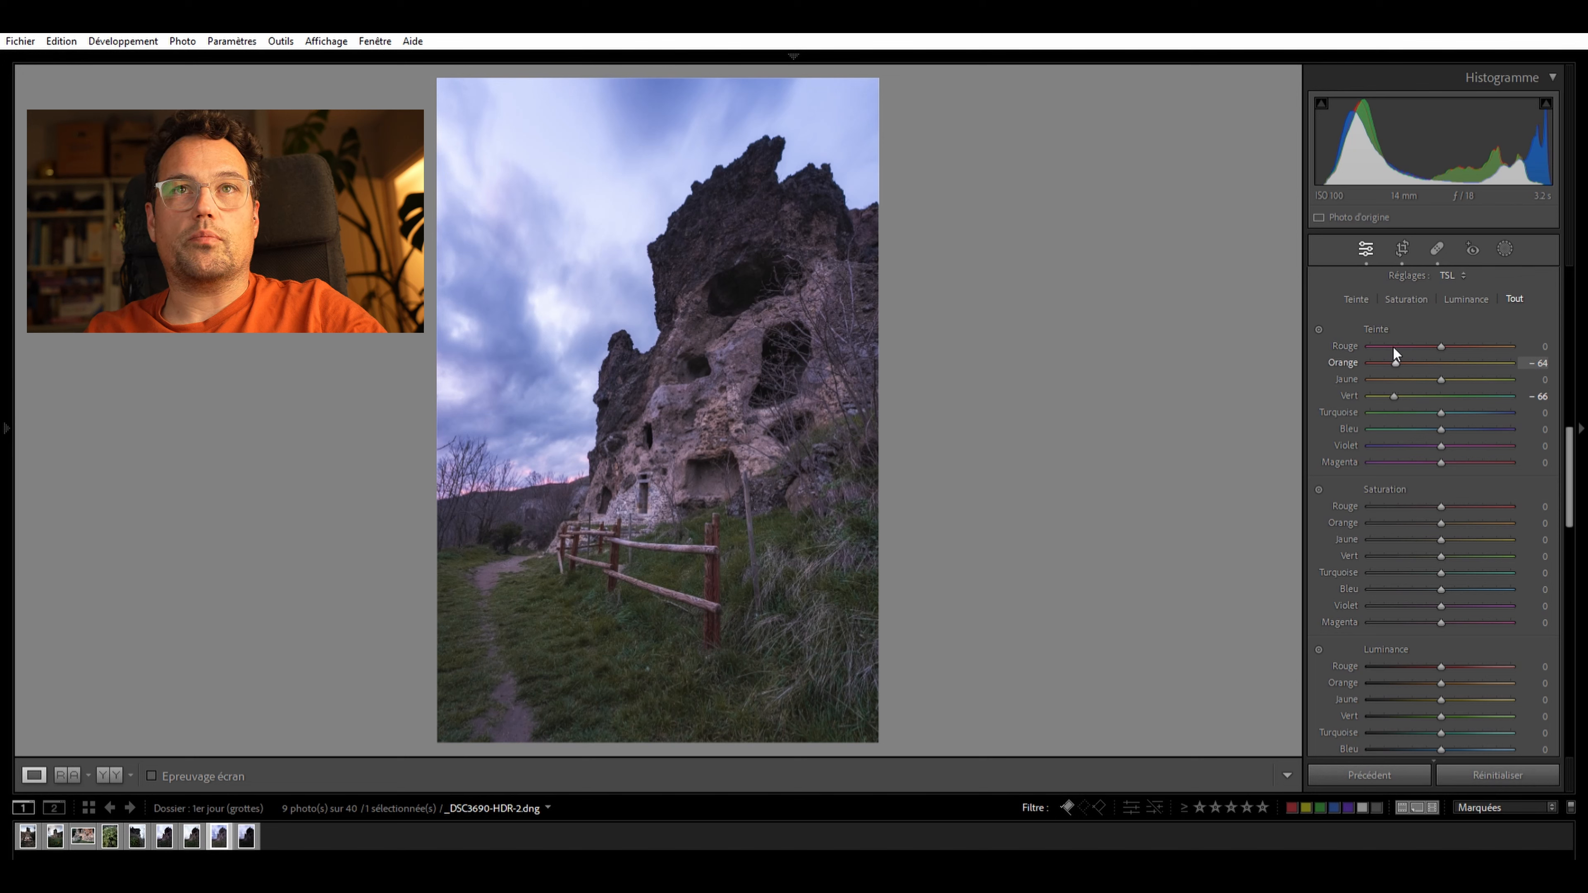
mouse_move(1394, 361)
left_mouse_down()
mouse_move(1478, 346)
mouse_move(1382, 346)
left_mouse_up()
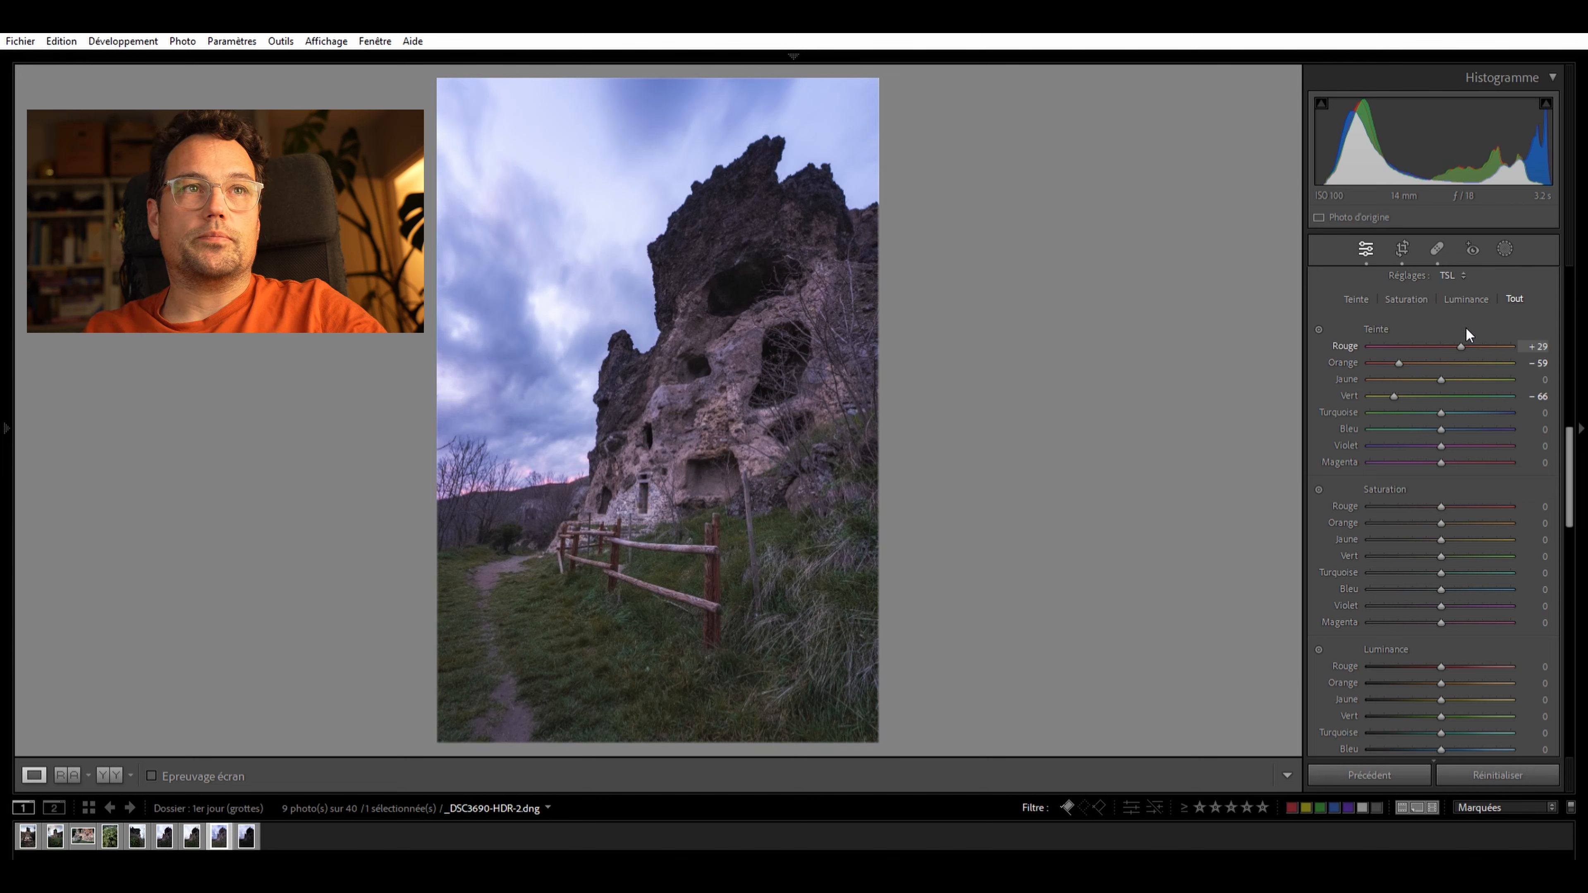
double_click(1477, 345)
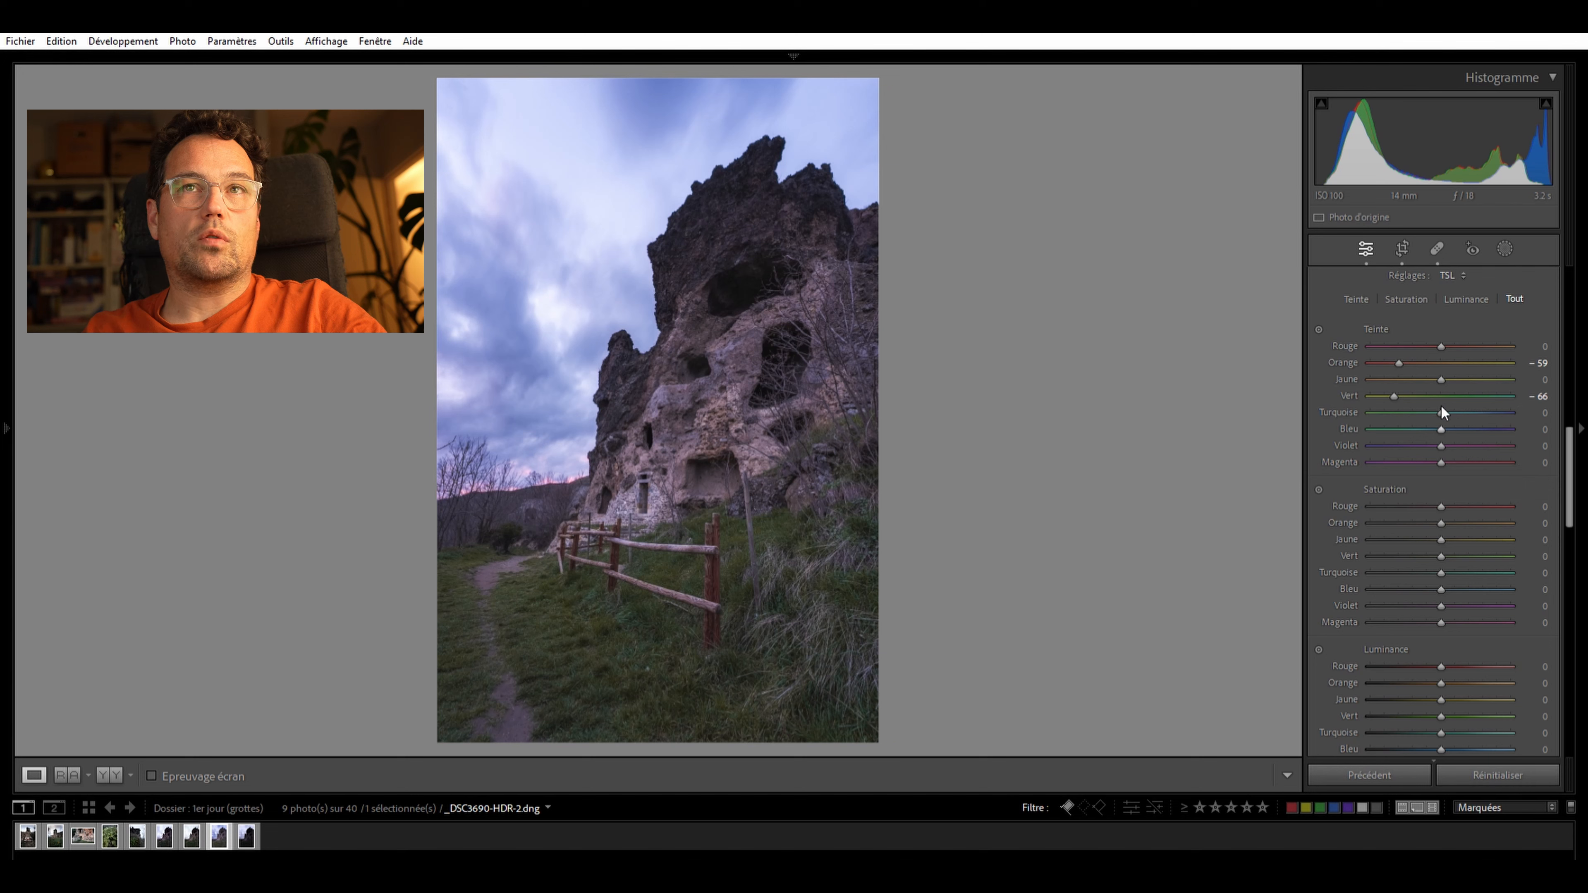
left_click_drag(1441, 420, 1388, 425)
double_click(1477, 419)
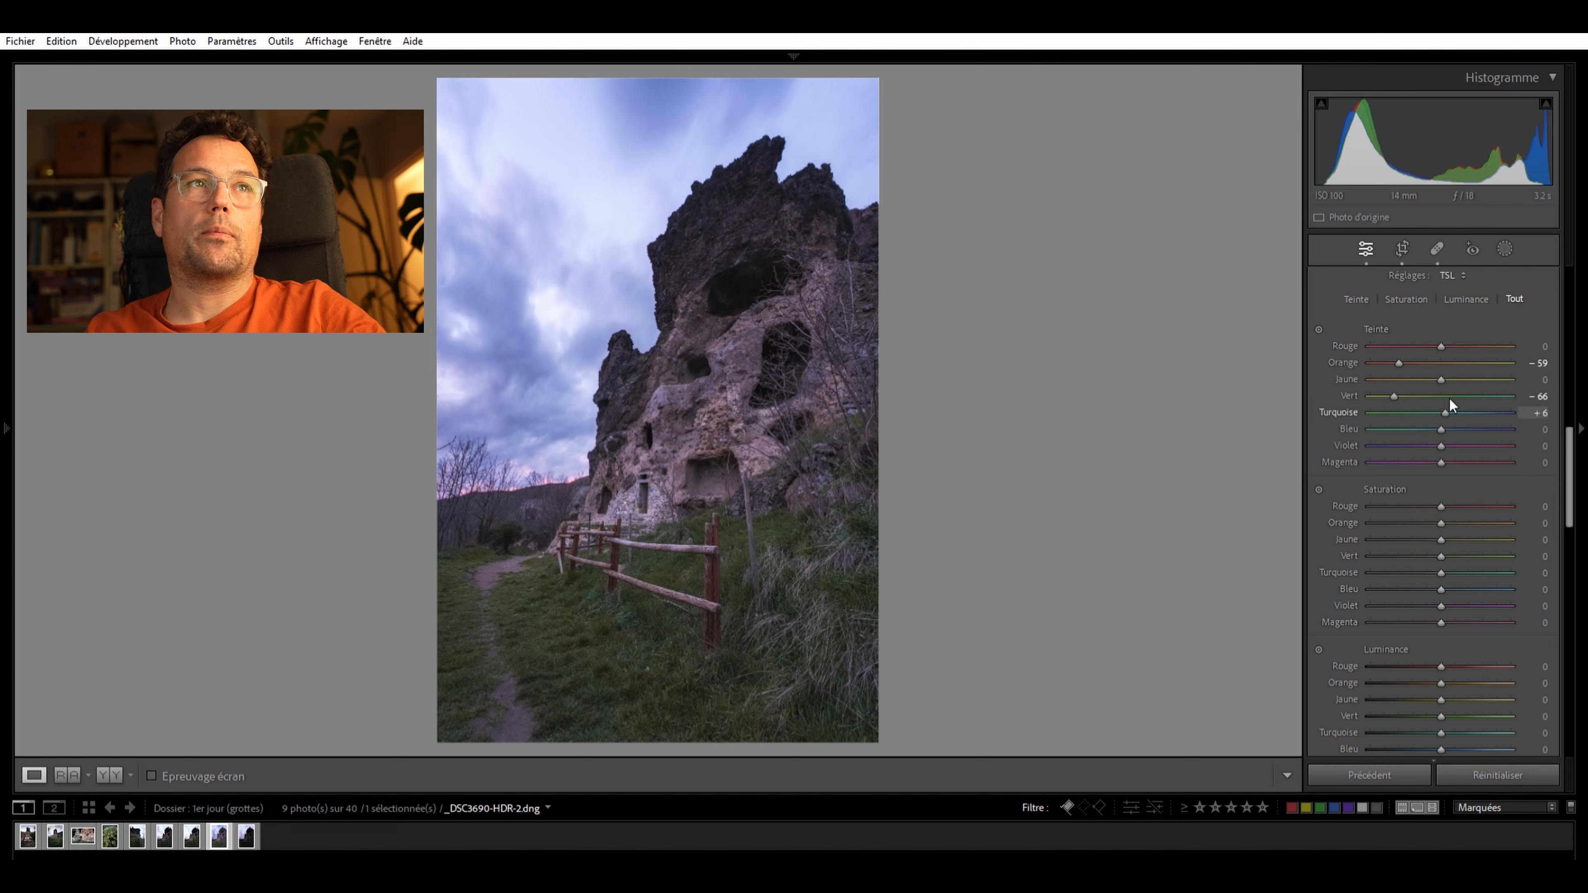
Set the saturation of orange to +16, green to −45 and blue to −51, and lower the blue luminance to −12
scroll(1466, 473, "down", 5)
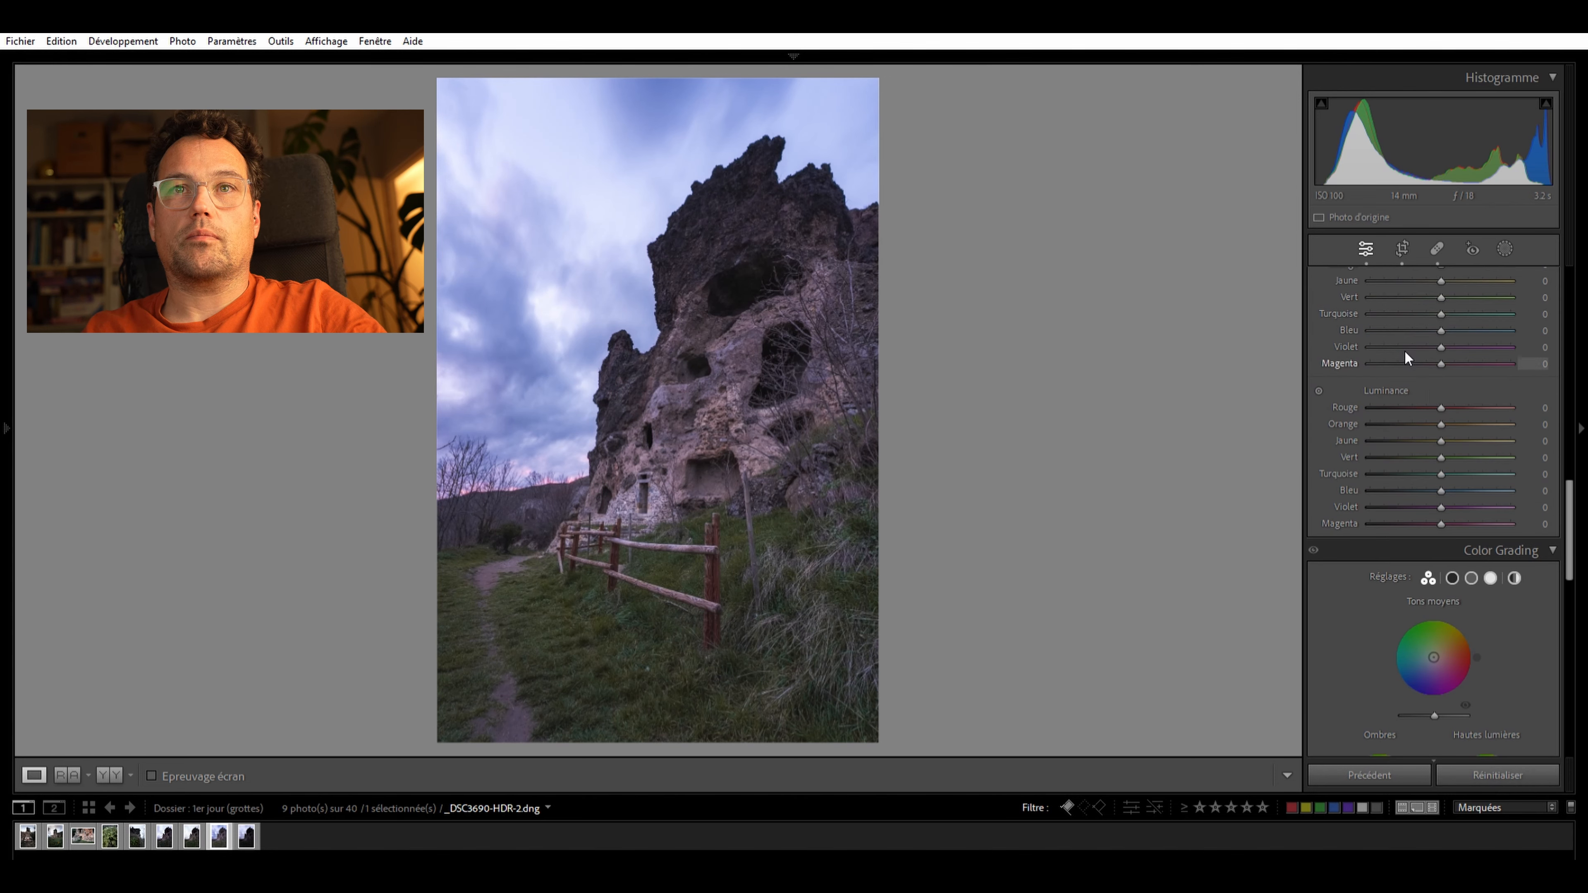
scroll(1413, 357, "up", 2)
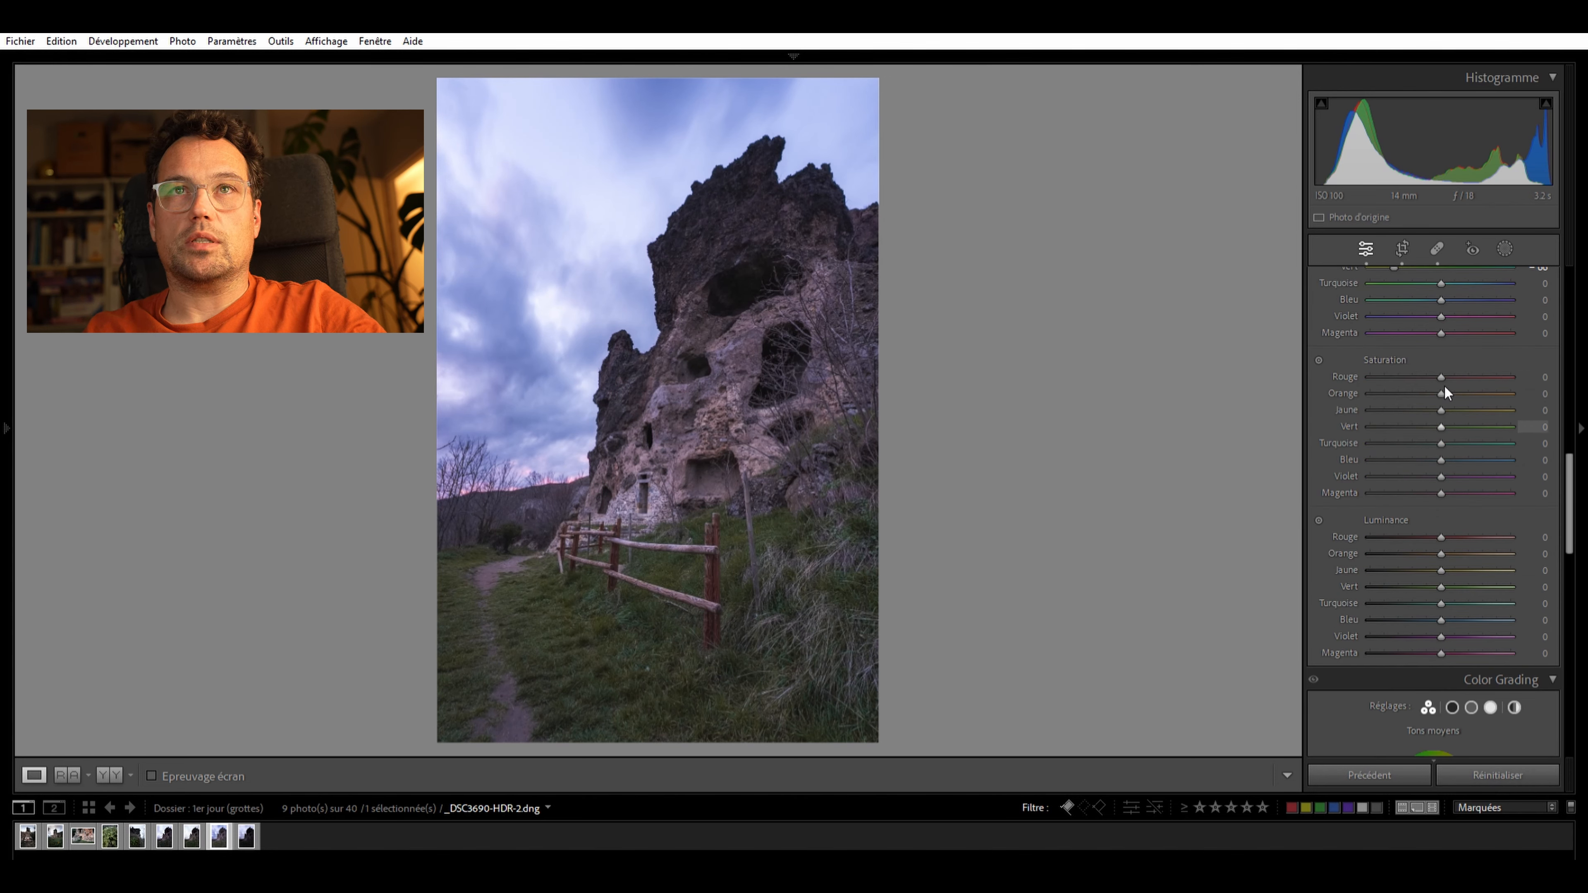
left_click_drag(1357, 391, 1399, 426)
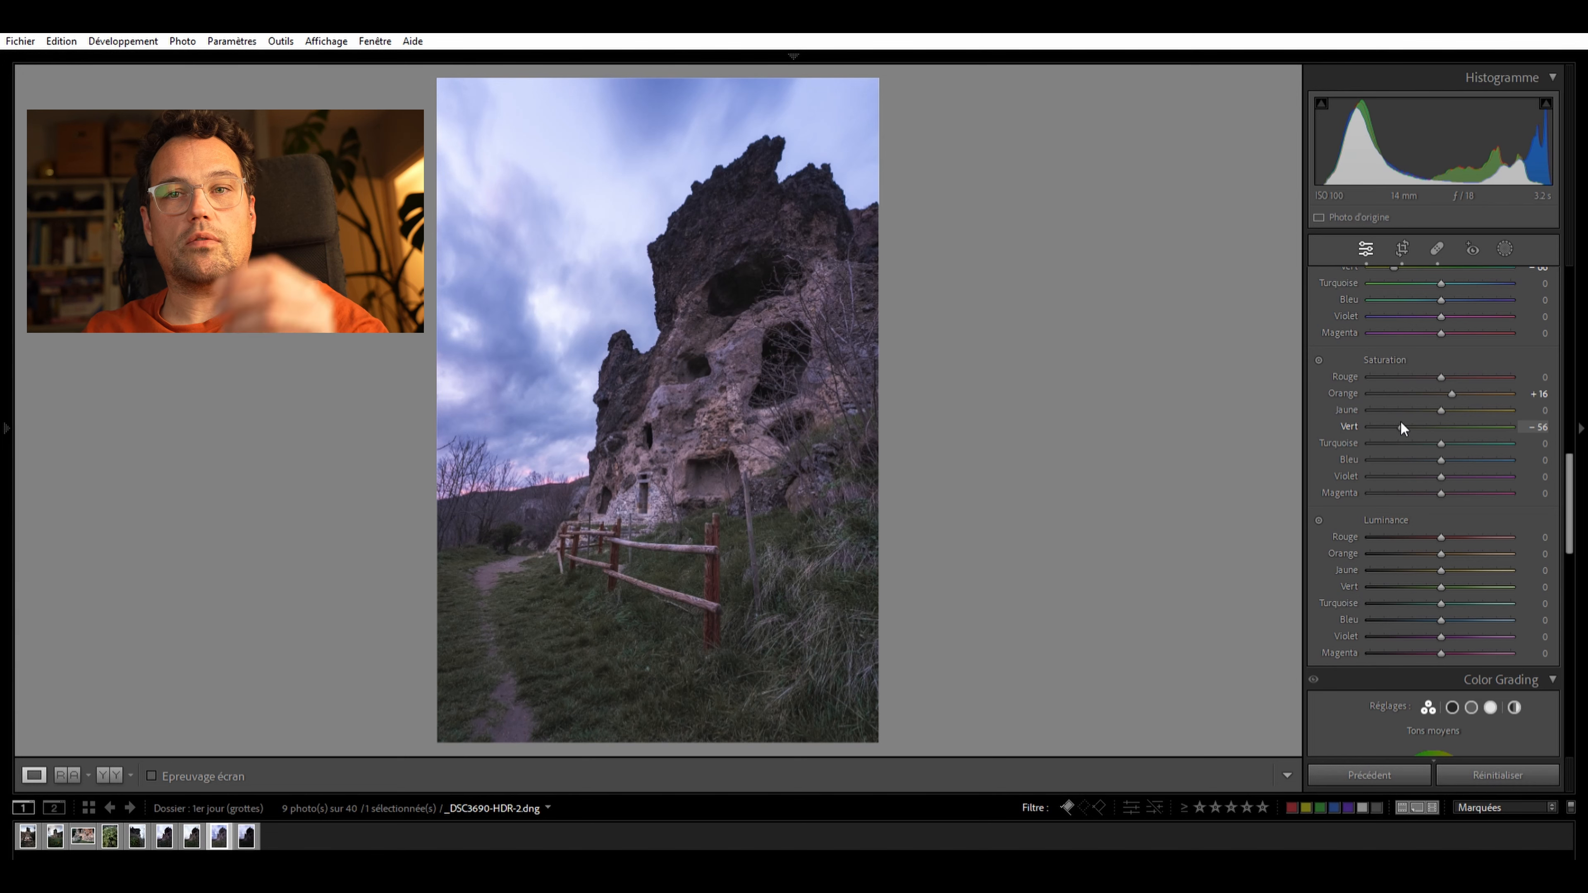
mouse_move(1401, 421)
left_mouse_down()
mouse_move(1417, 426)
mouse_move(1400, 421)
left_mouse_up()
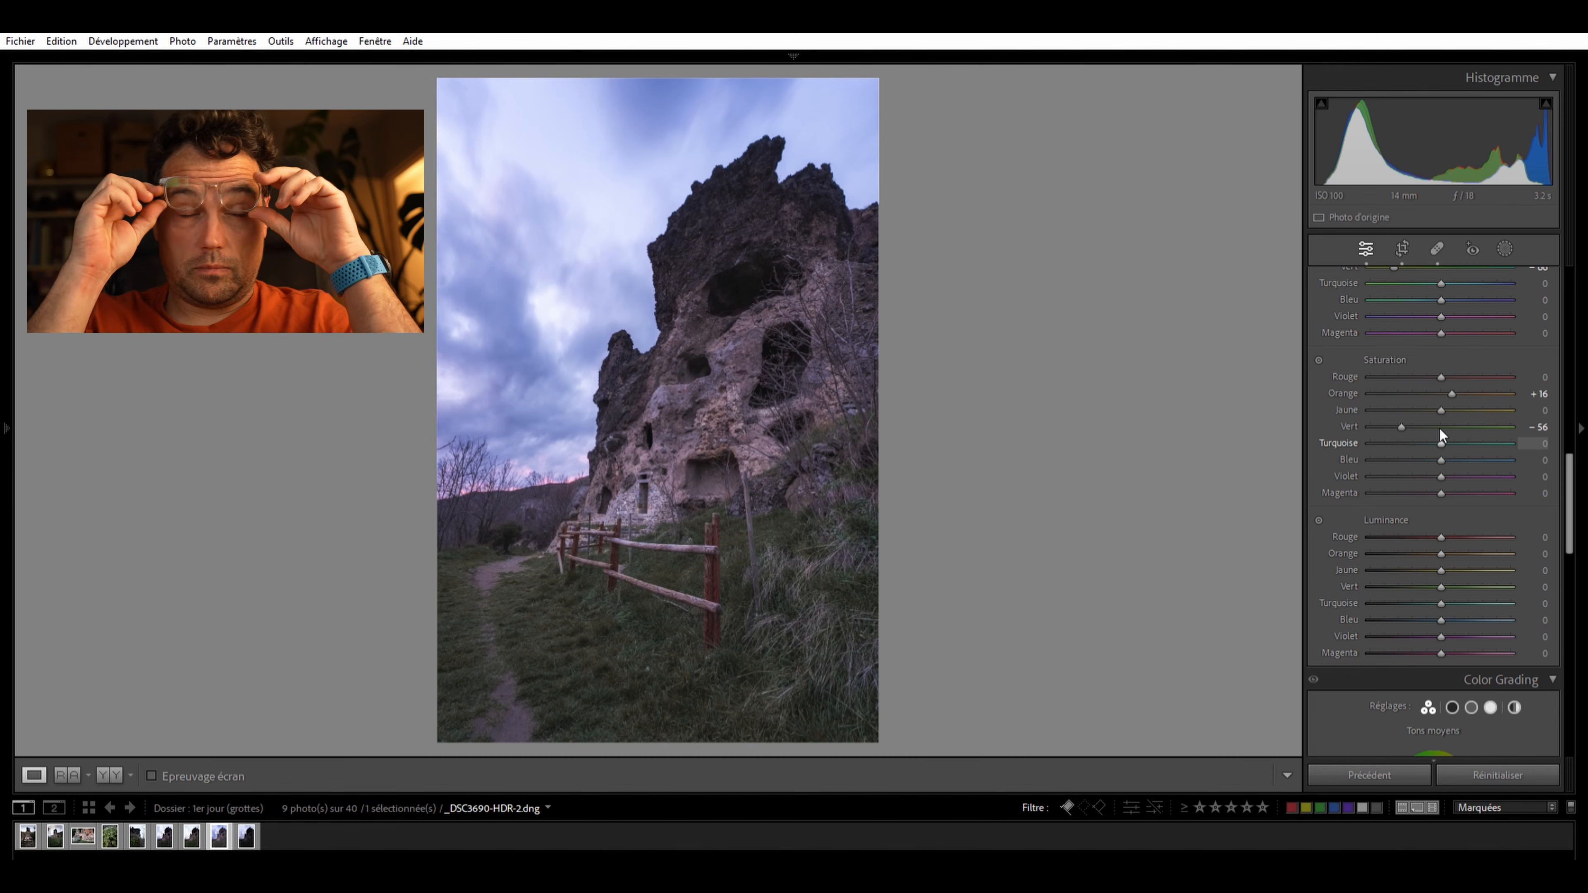
mouse_move(1401, 426)
left_mouse_down()
mouse_move(1497, 412)
mouse_move(1408, 418)
left_mouse_up()
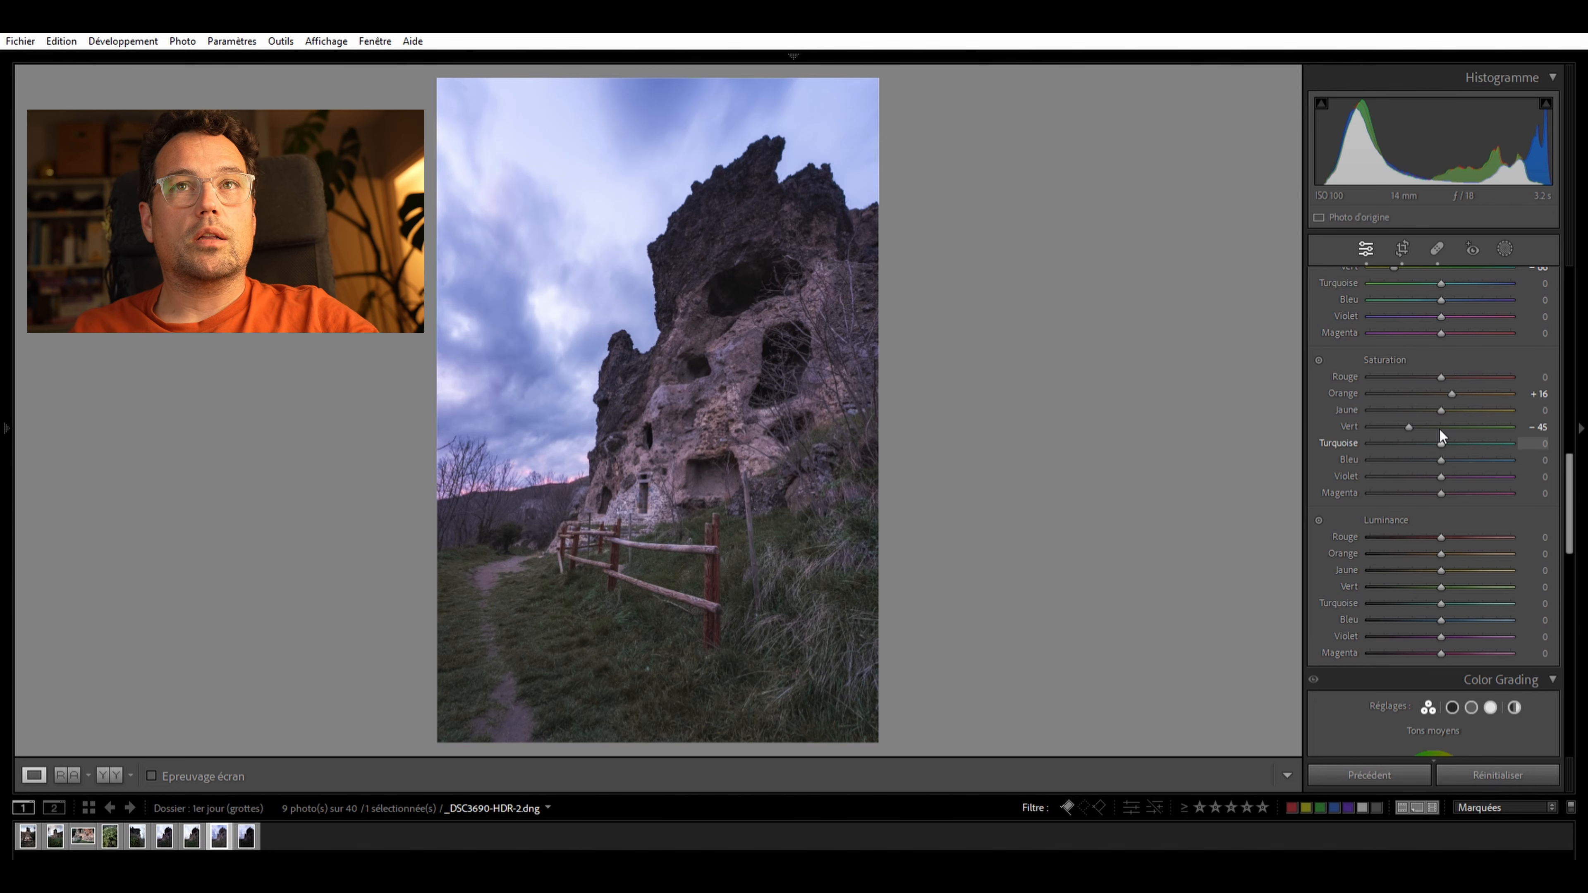
mouse_move(1441, 432)
left_mouse_down()
mouse_move(1466, 432)
mouse_move(1436, 430)
left_mouse_up()
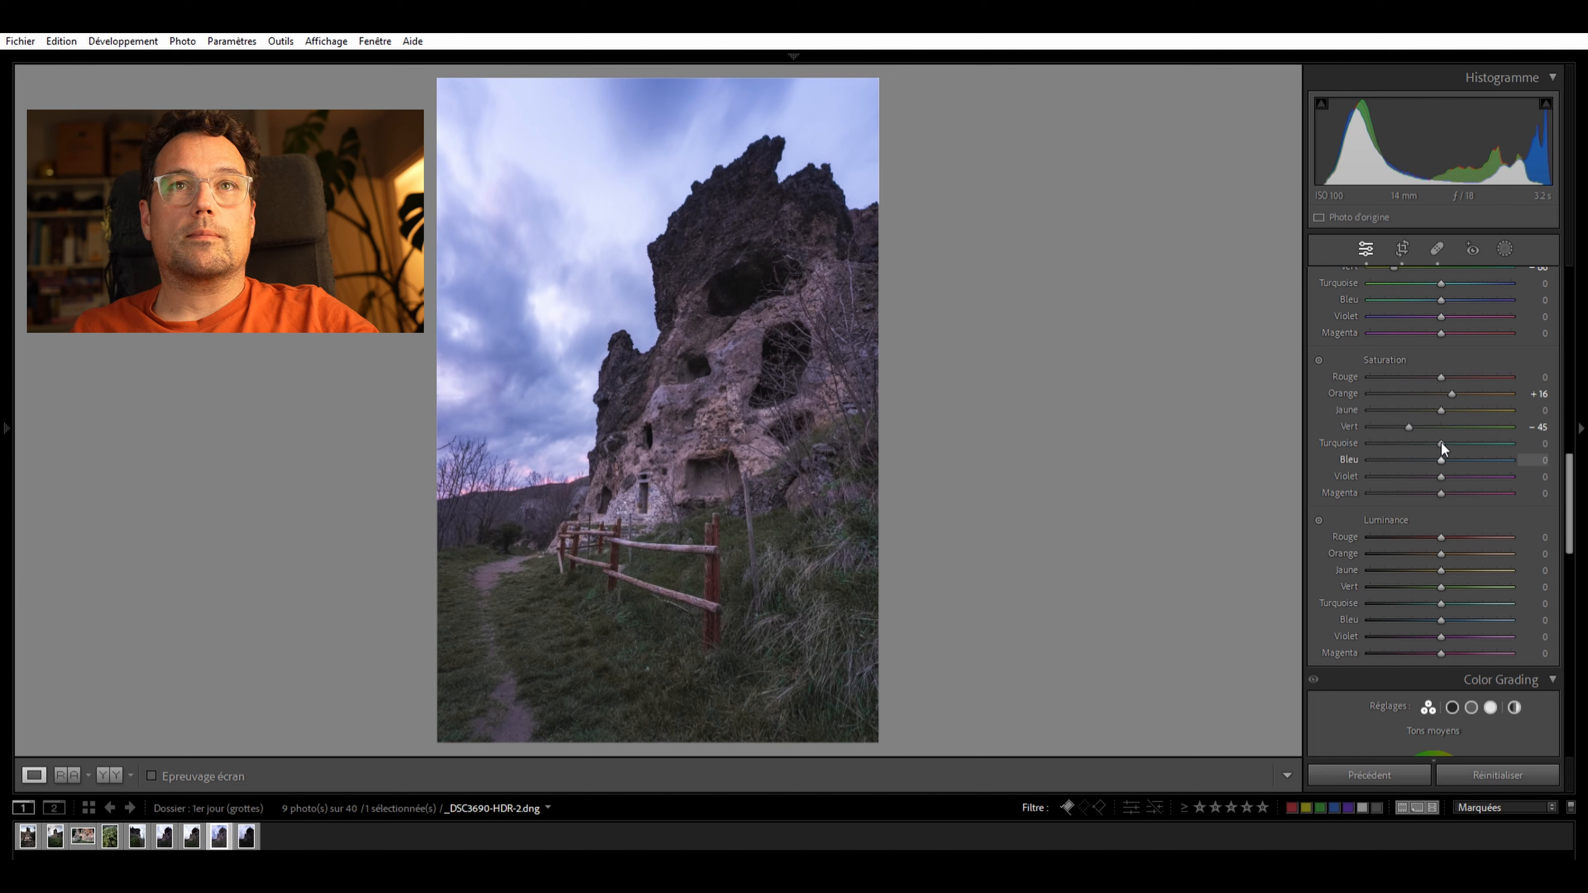
left_click_drag(1462, 449, 1404, 485)
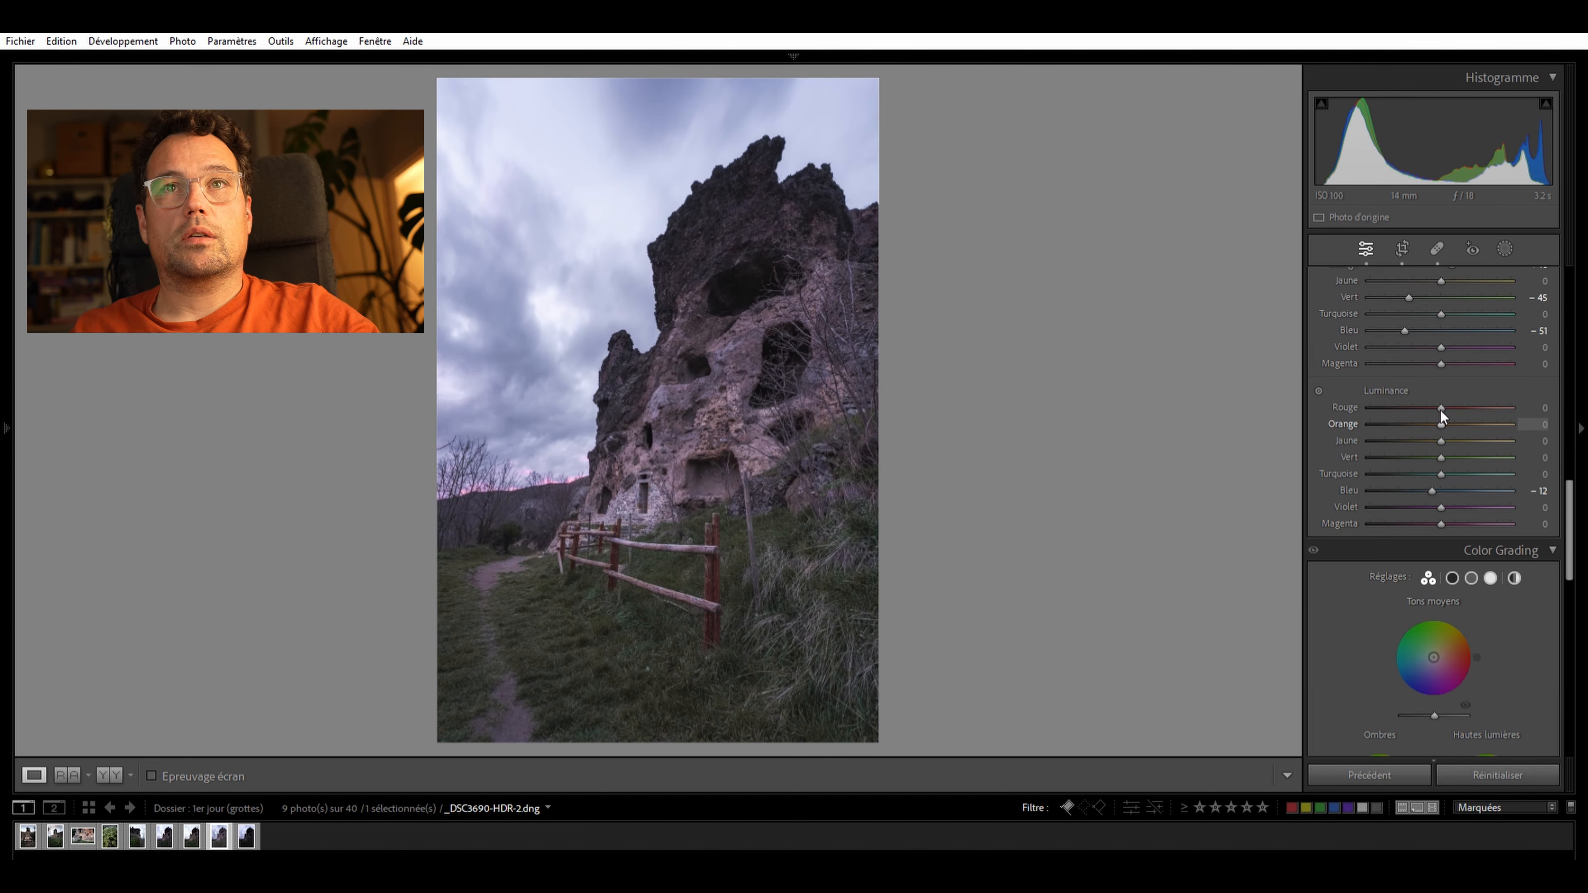
Try different luminance values for the warm colors, with orange at +1 and red at −33
left_click_drag(1441, 424, 1443, 463)
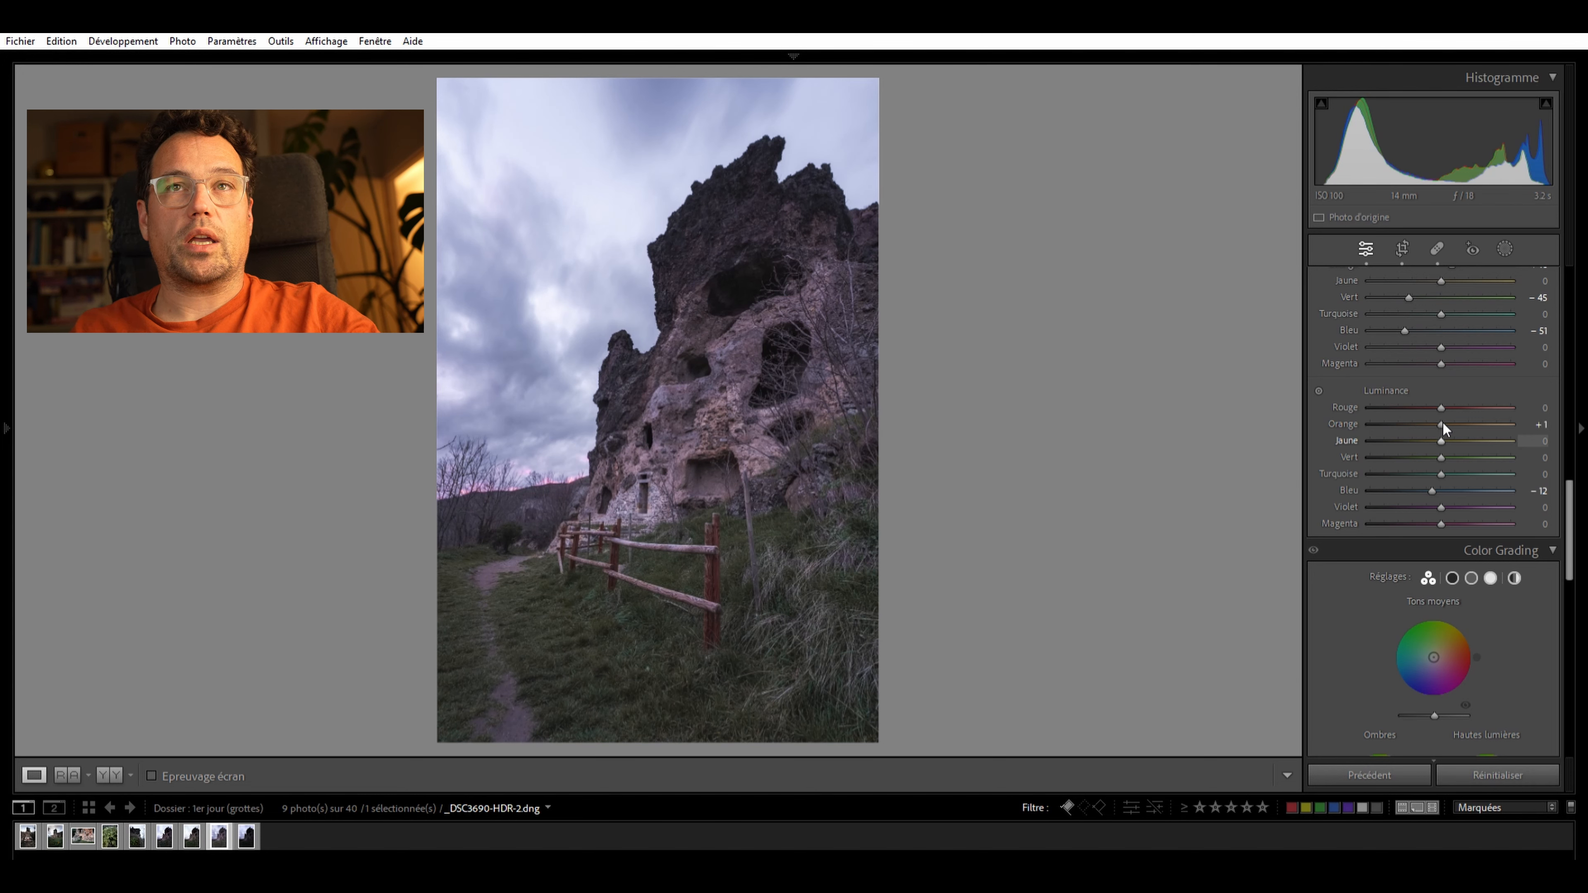
left_click_drag(1440, 440, 1469, 403)
double_click(1410, 436)
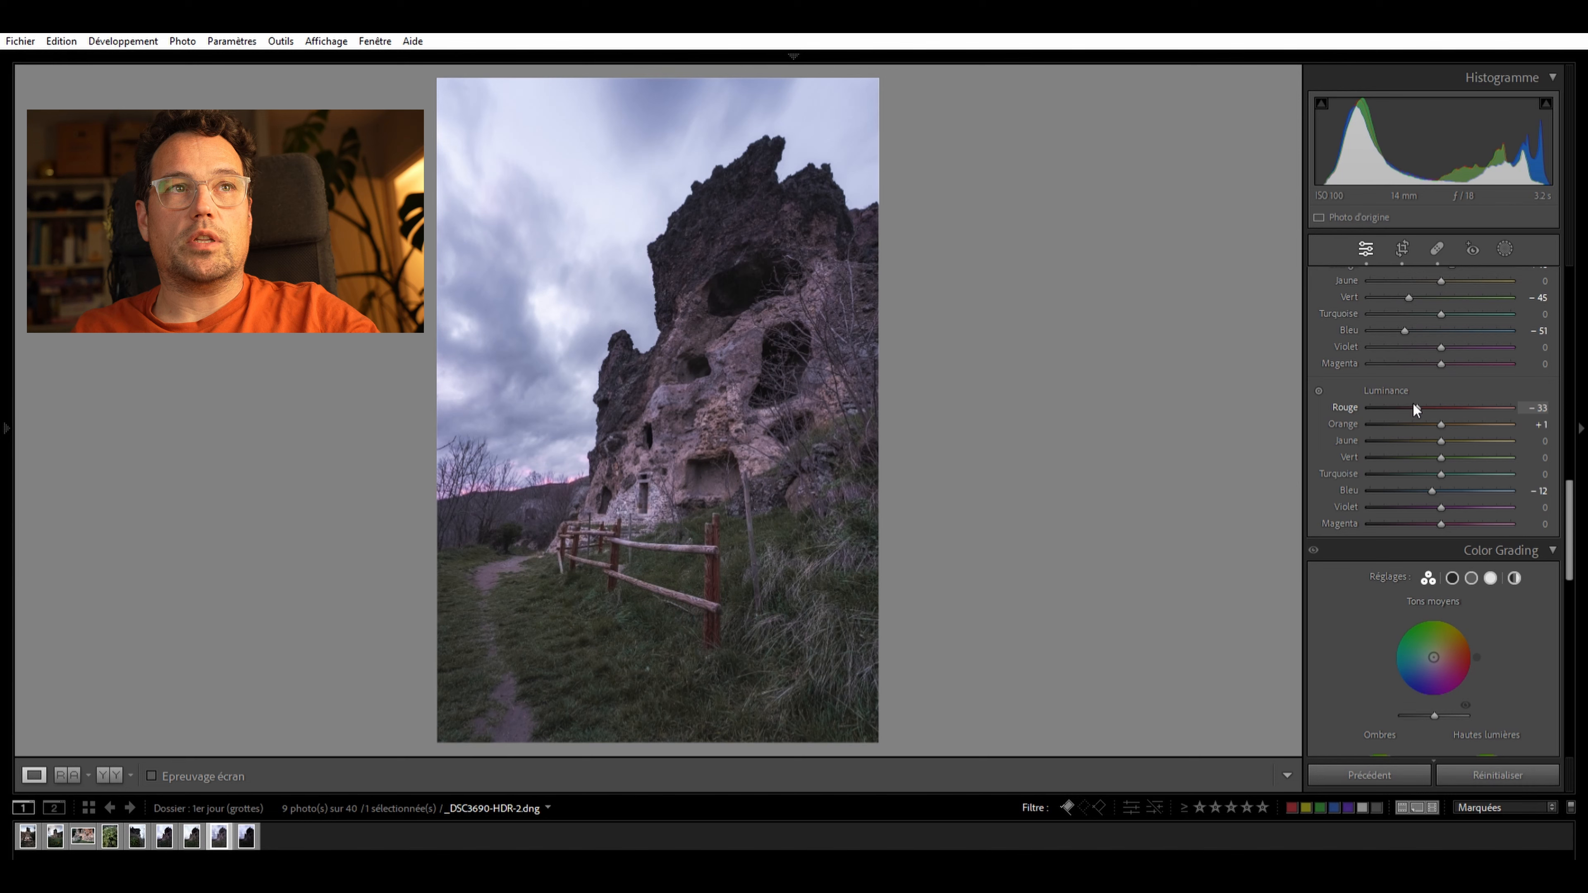
Color grade the highlights with a faint orange and the midtones with hue 29 and saturation 4, trying a cool hue for the shadows
scroll(1413, 402, "down", 5)
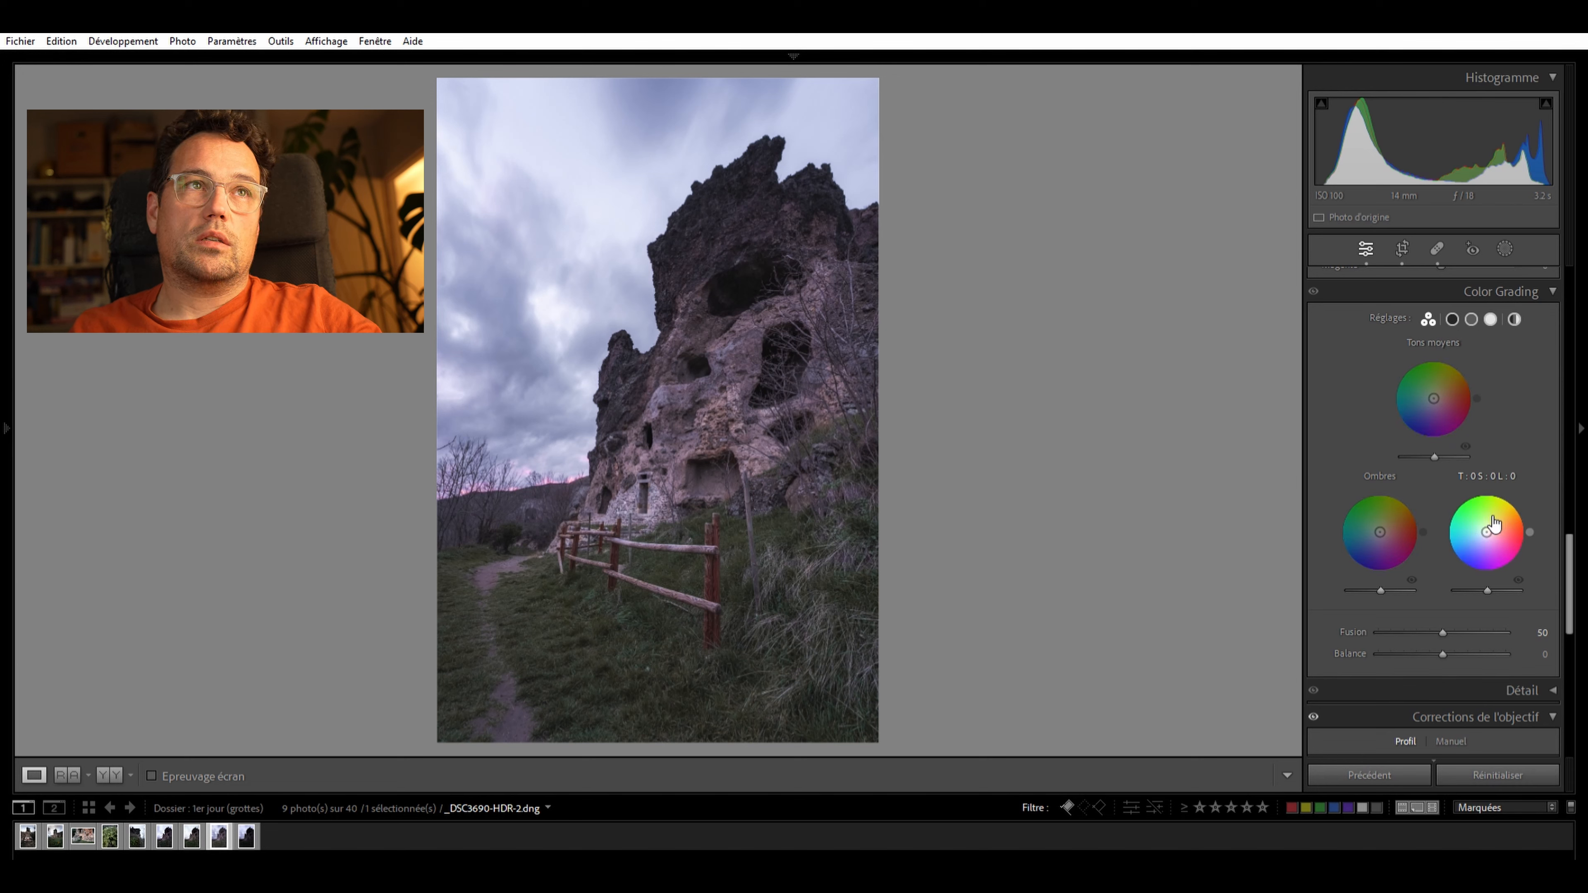
mouse_move(1487, 533)
left_mouse_down()
mouse_move(1520, 505)
mouse_move(1527, 516)
left_mouse_up()
left_click_drag(1380, 532, 1380, 532)
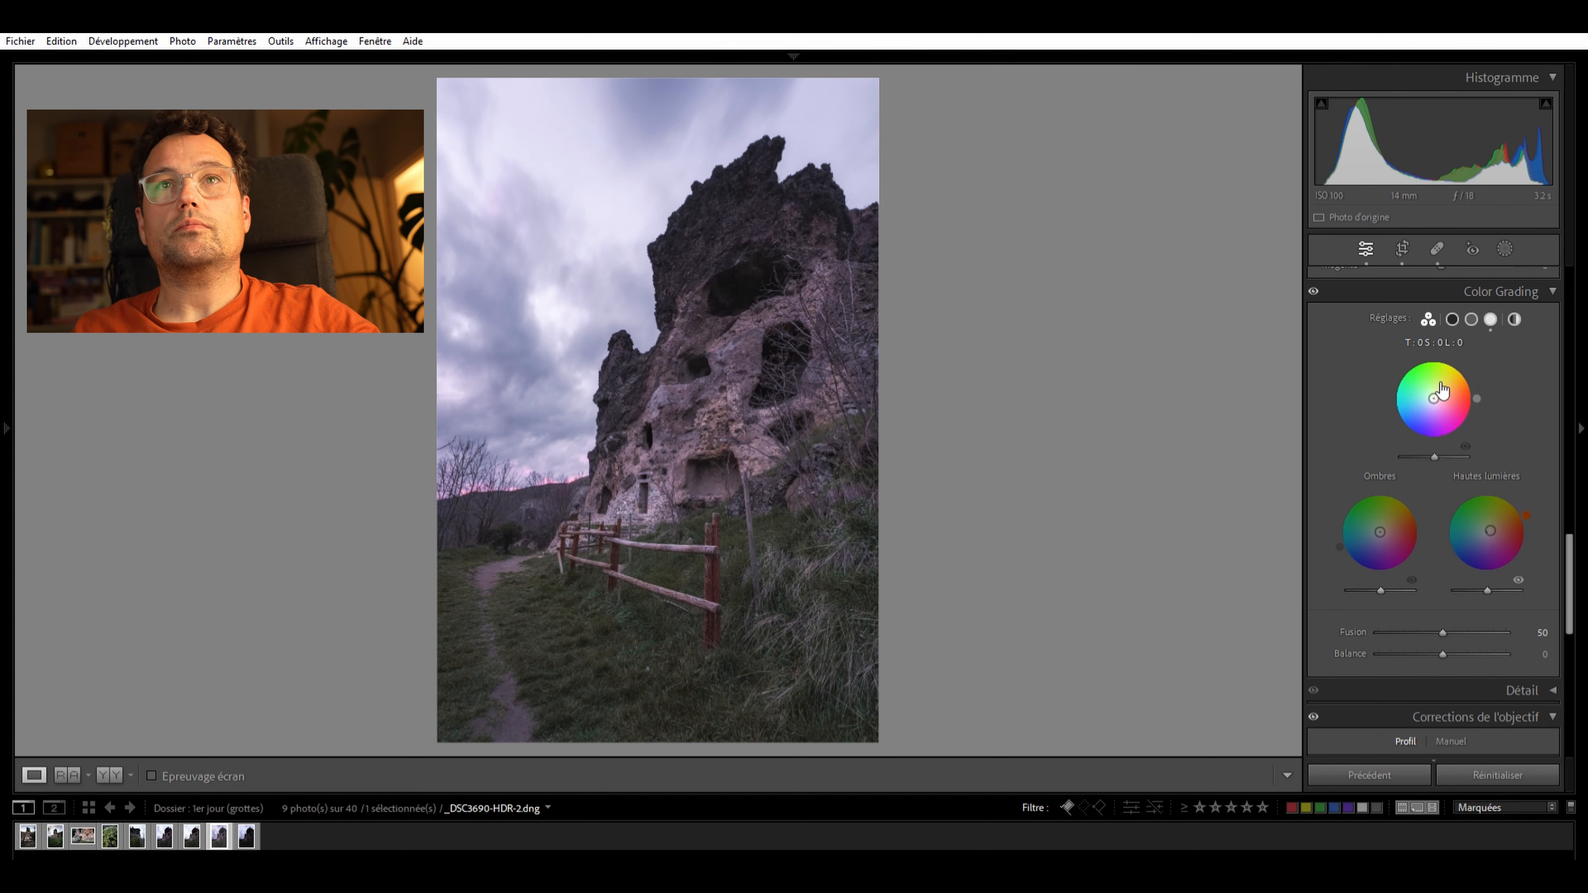
left_click_drag(1434, 399, 1437, 397)
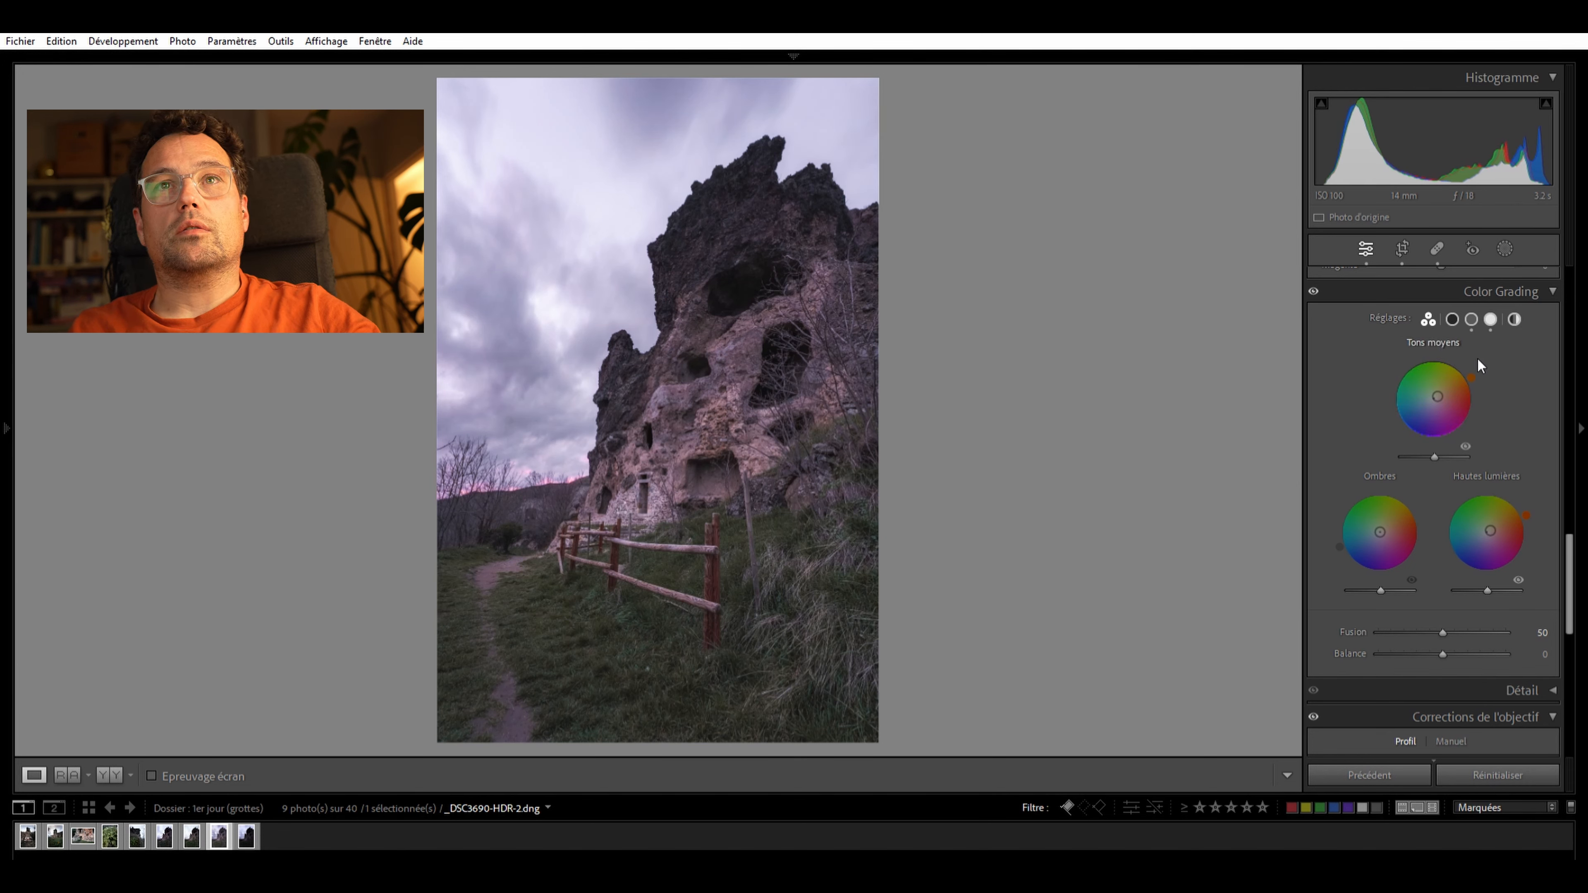
double_click(1440, 389)
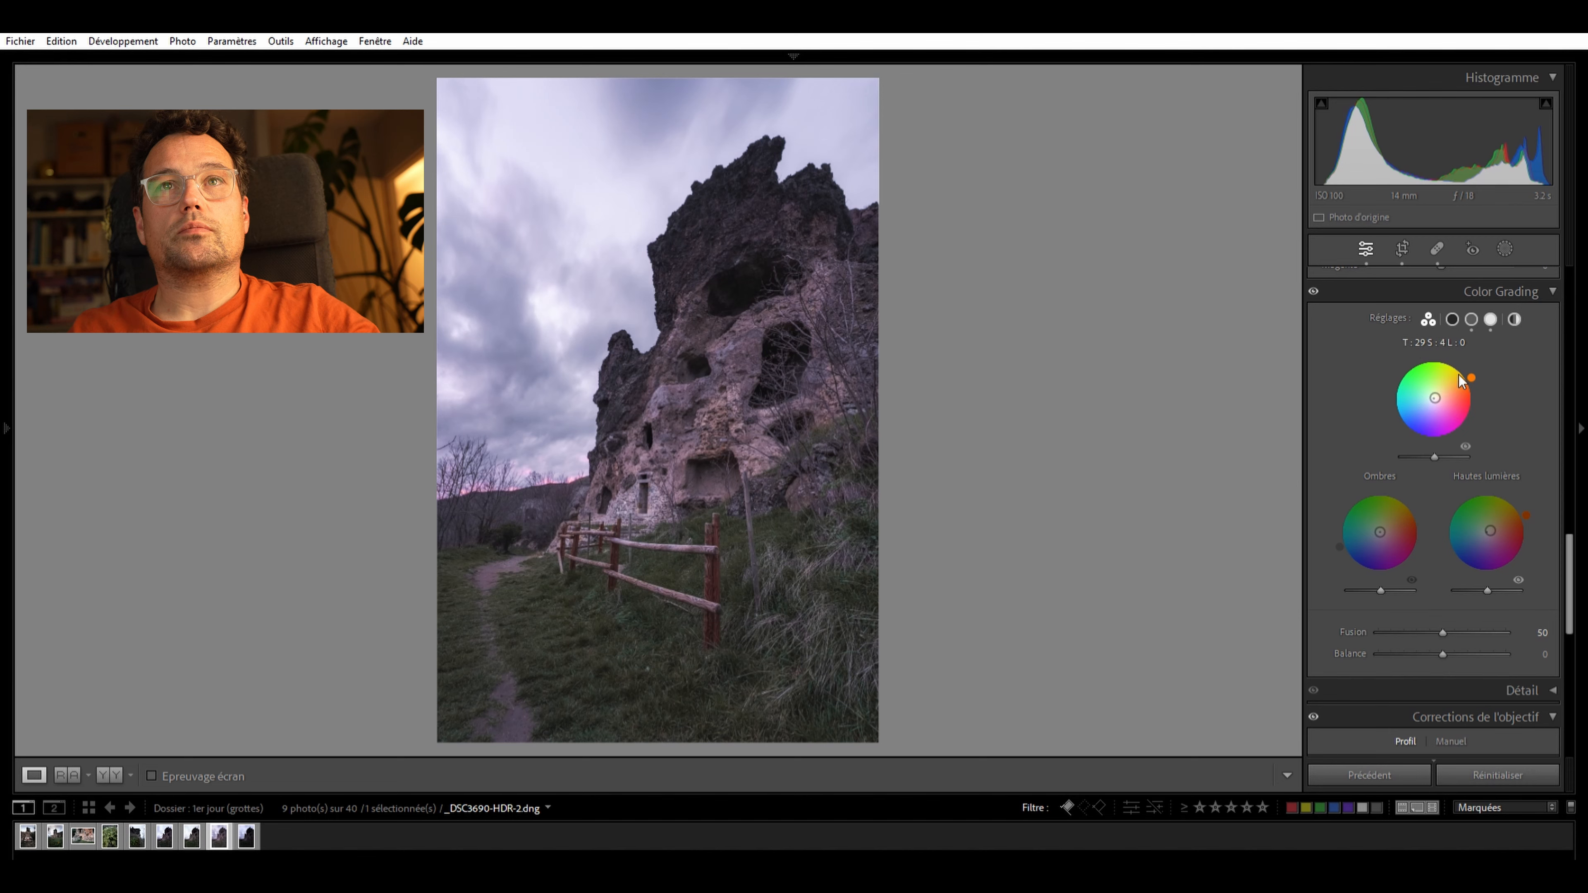
Darken the photo's edges with a post-crop vignette in highlight priority style, setting its gain to −15
scroll(1431, 404, "down", 10)
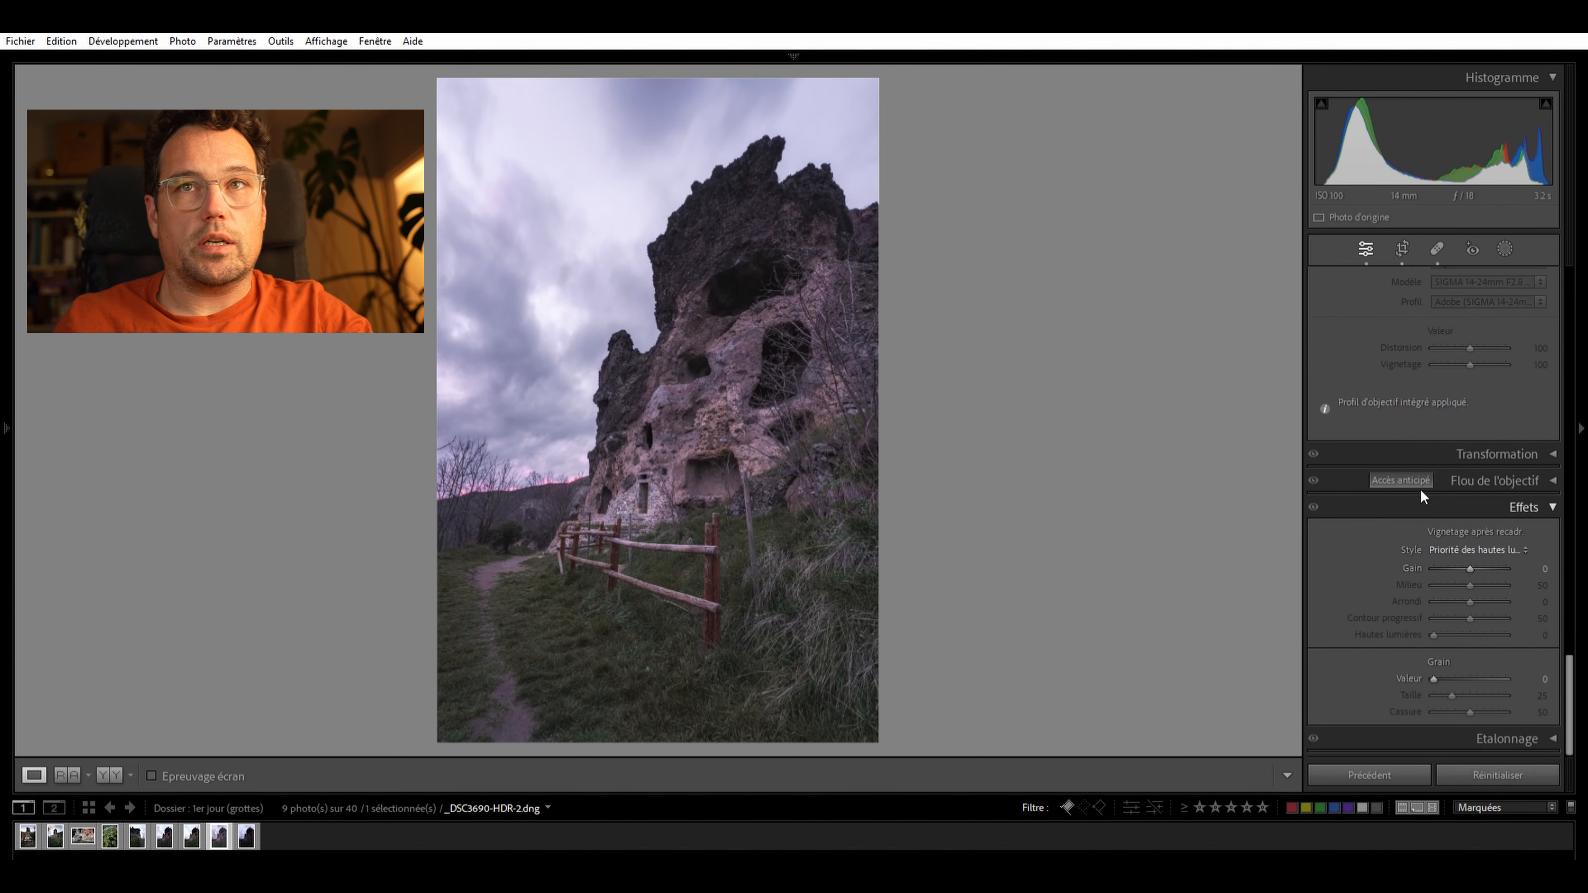
left_click_drag(1470, 569, 1462, 574)
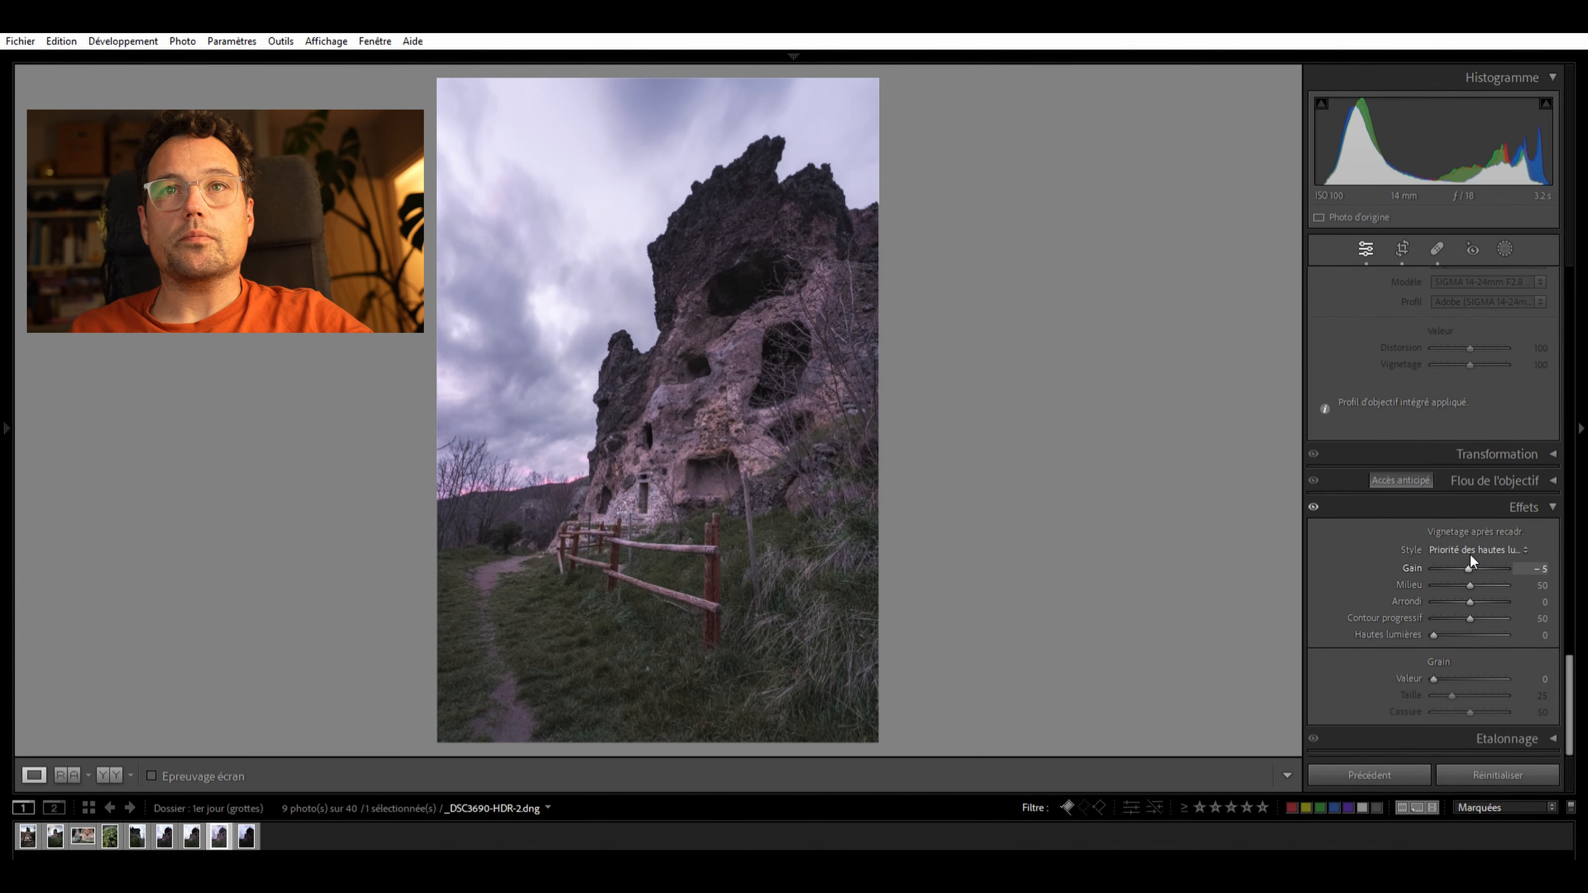
key("Down")
key("Down")
key("Down")
key("Down")
key("Up")
key("Up")
key("Up")
key("Down")
key("Down")
key("Up")
key("Down")
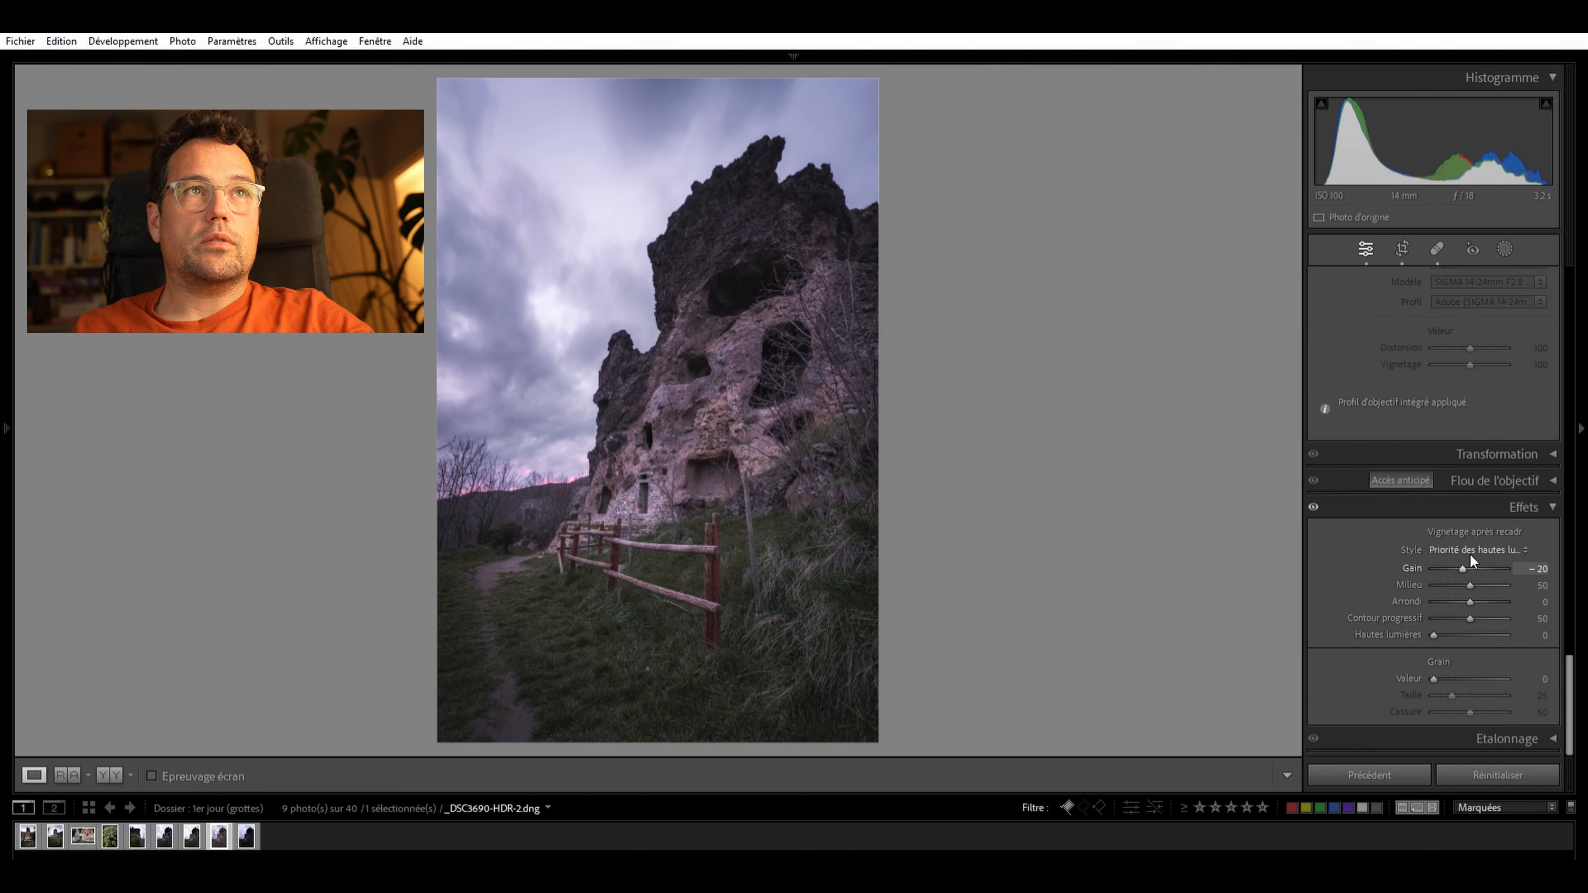
key("Up")
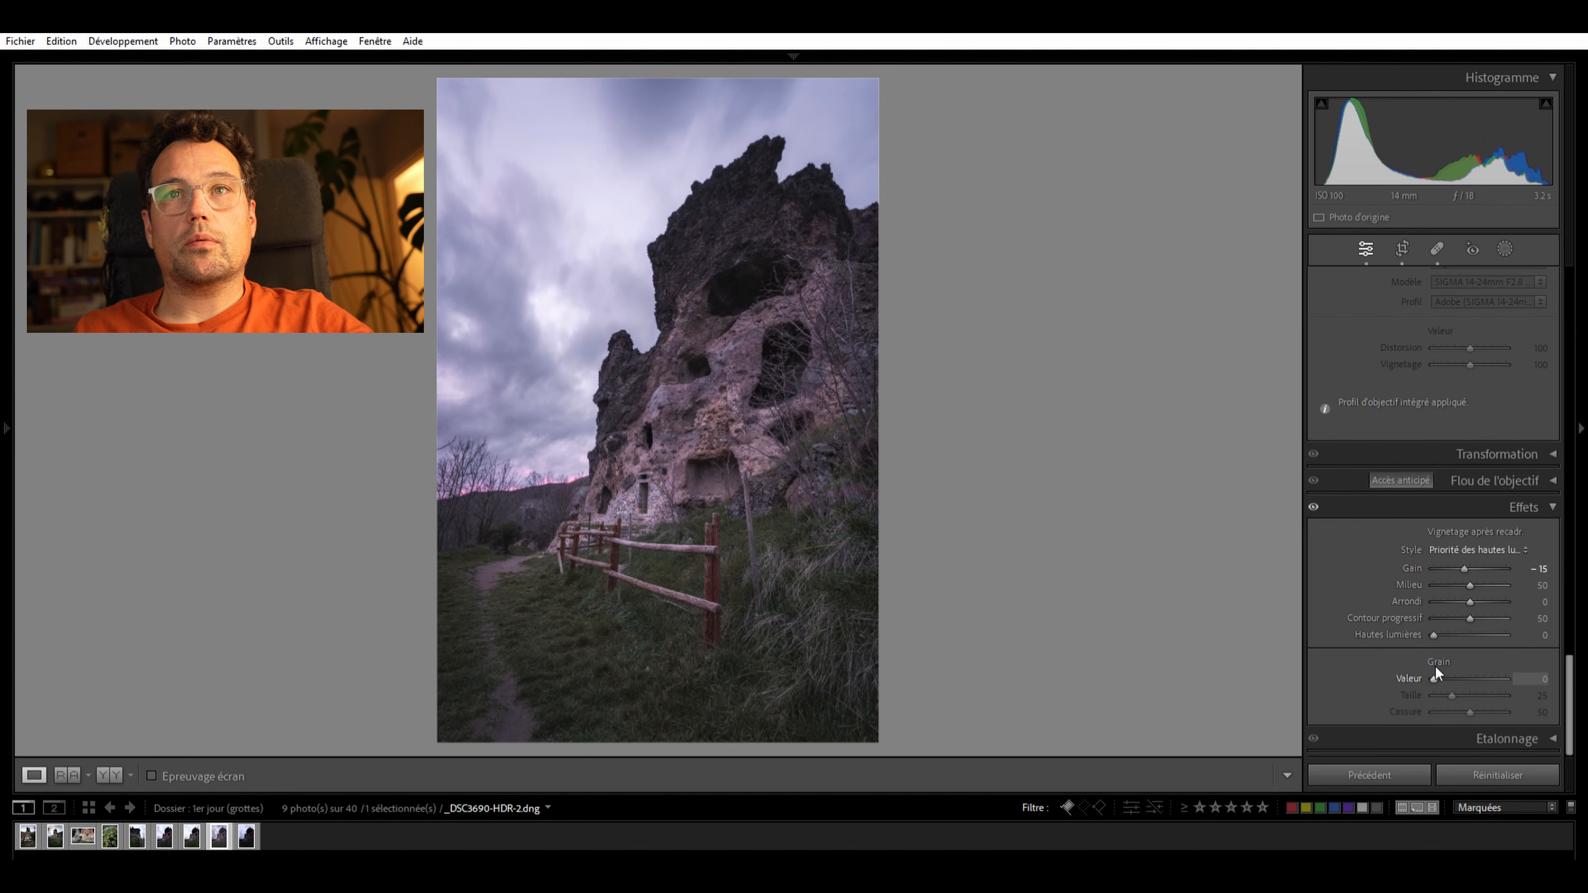
Add film grain, testing an amount of 85 close up on the rock and settling on 25
key("Up")
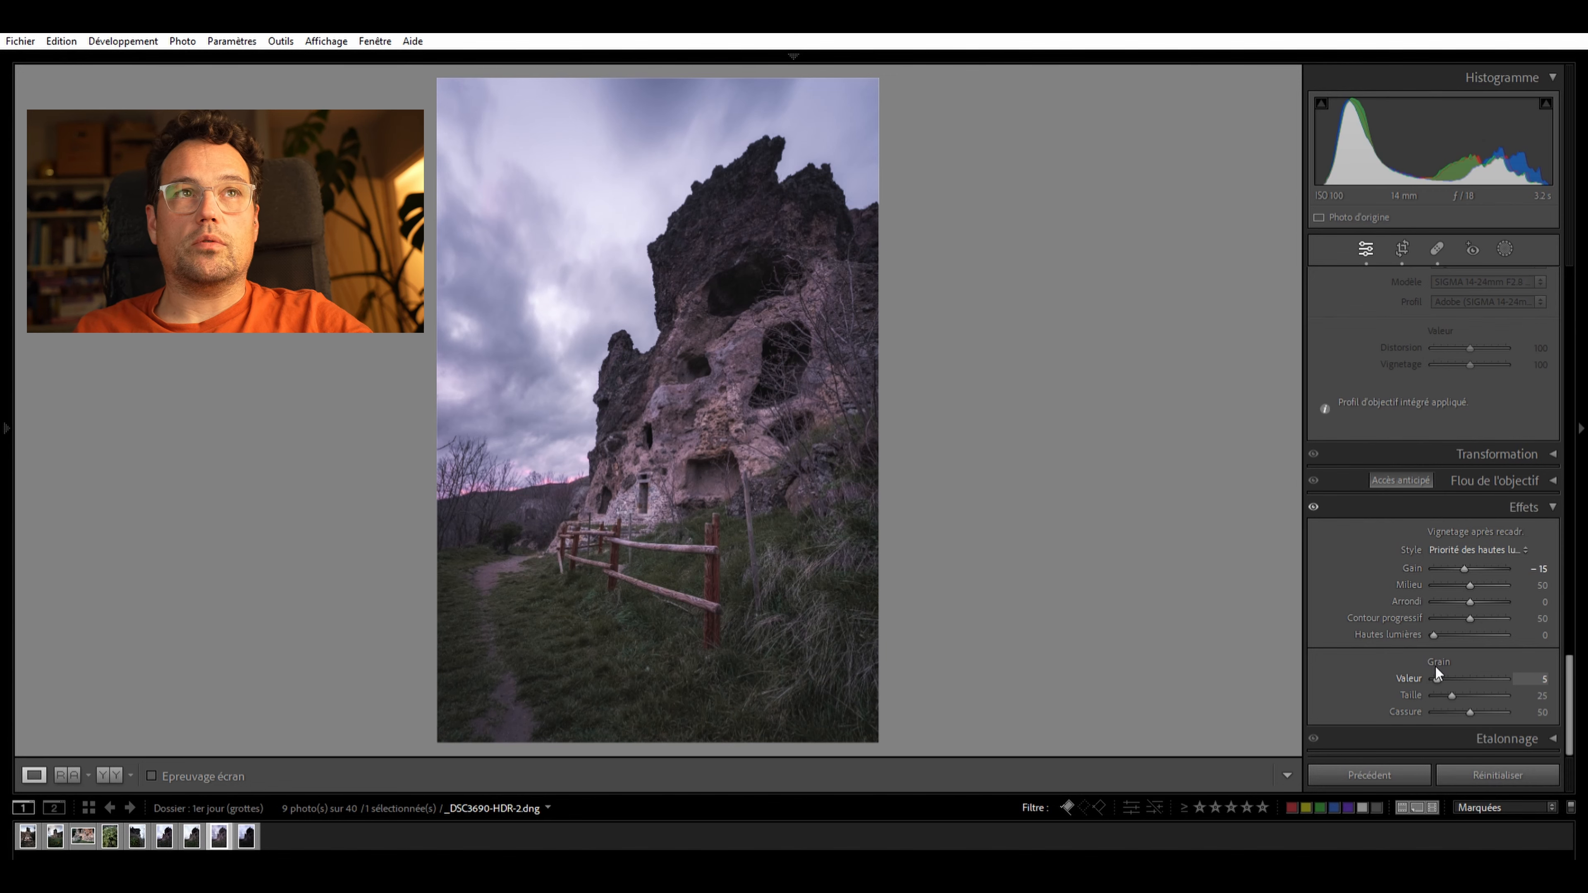
key("Up")
key("Up")
key("Up")
key("Up")
key("Up")
key("Up")
key("Up")
key("Up")
left_click(627, 376)
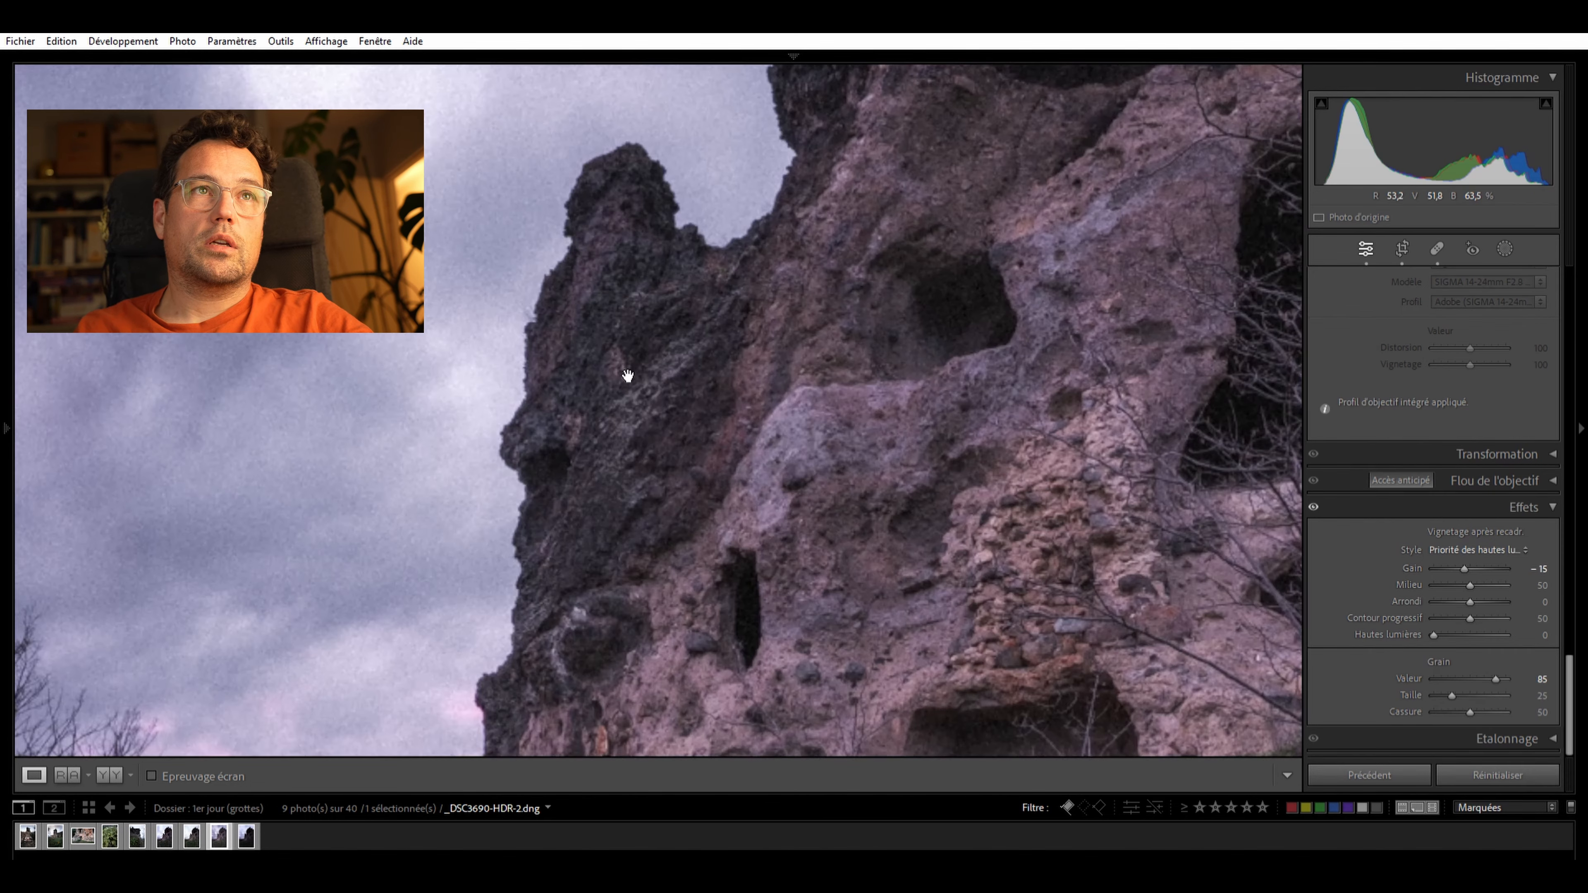
left_click(627, 376)
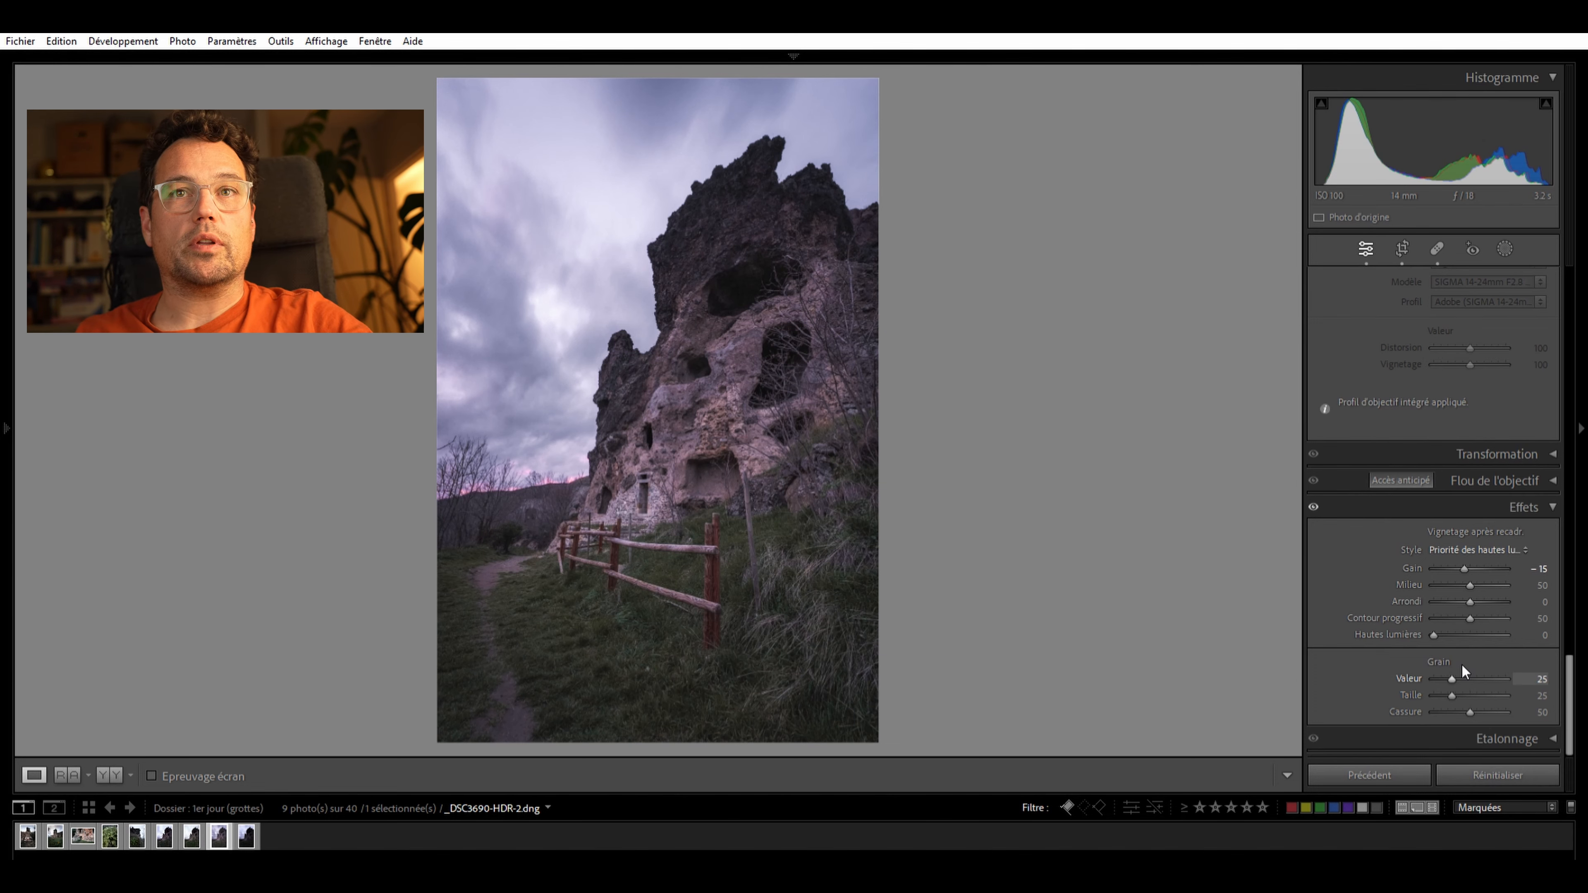
Try a lower overall saturation, and instead mask the sky alone and set its saturation to −31
scroll(1448, 542, "up", 15)
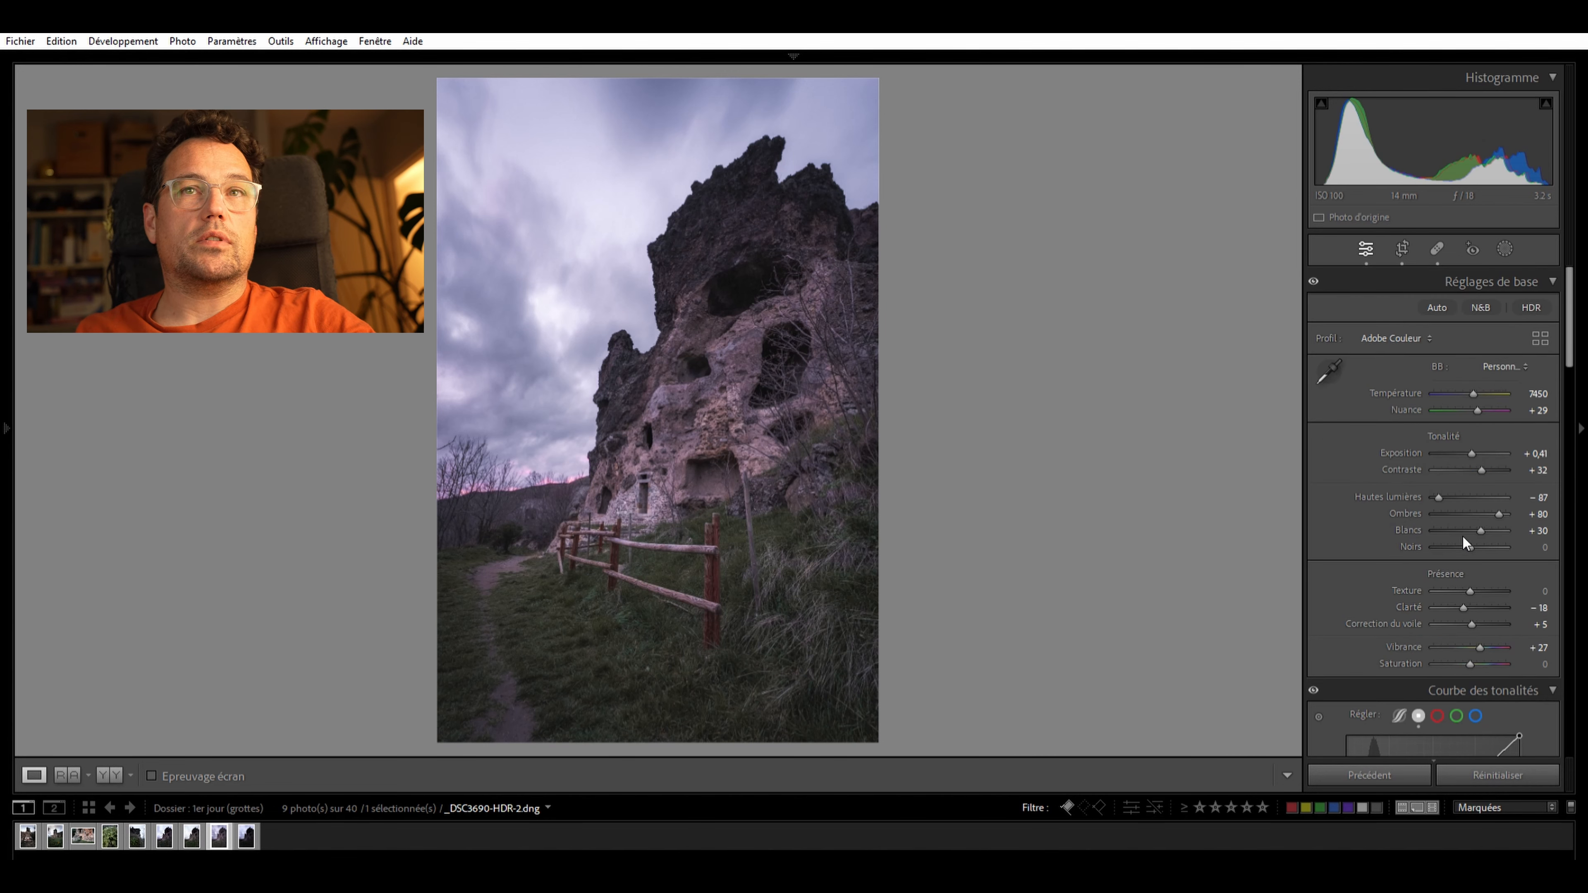
left_click_drag(1470, 664, 1453, 664)
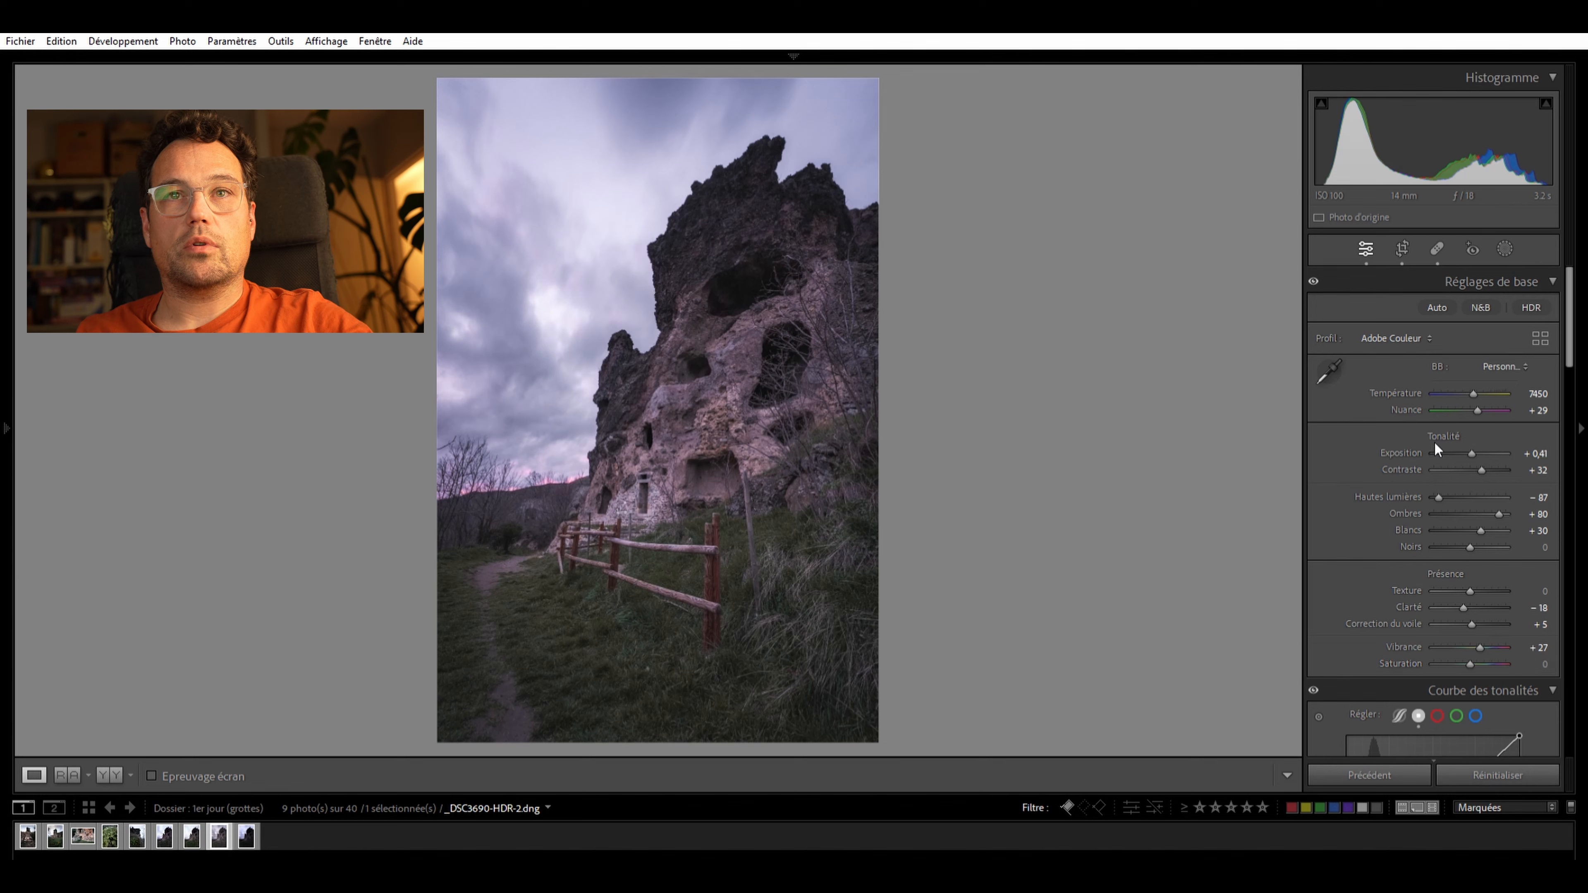
left_click(1505, 233)
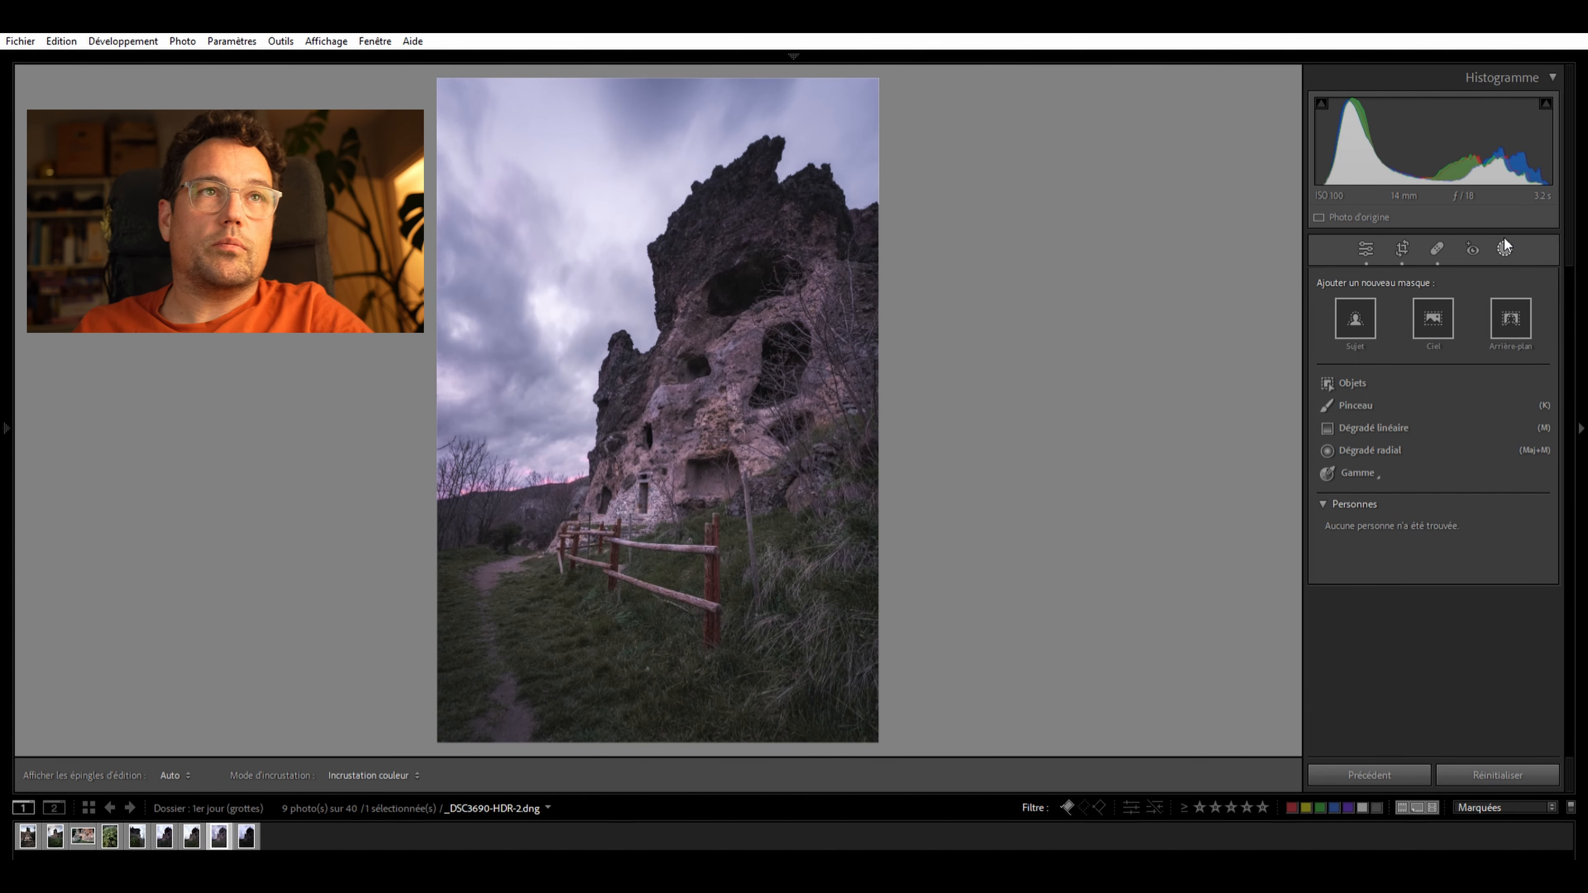
left_click(1436, 313)
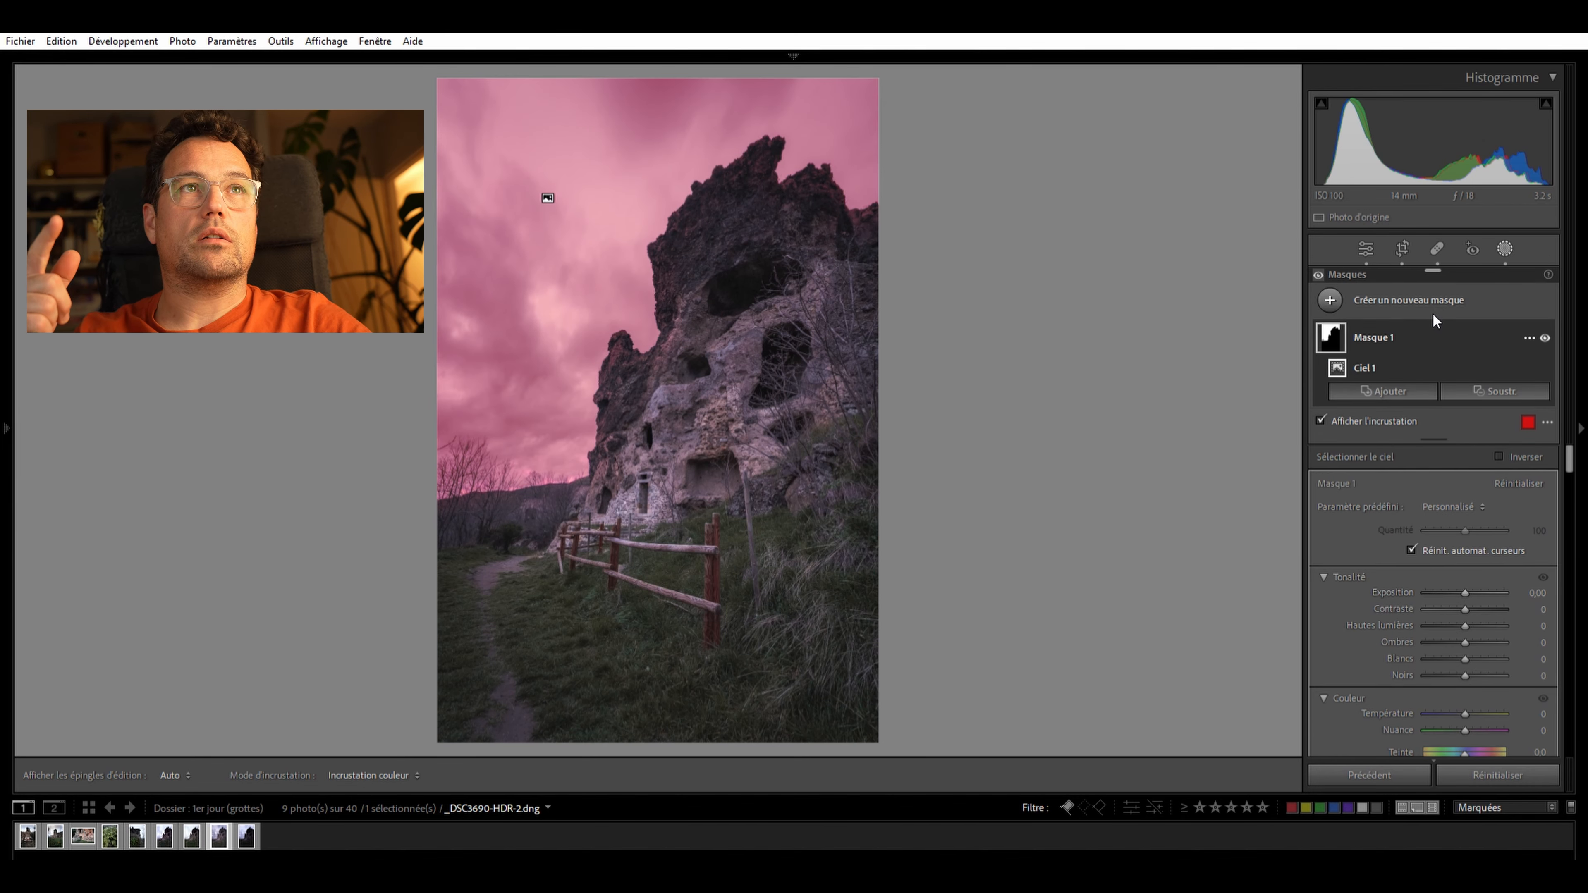
scroll(1448, 635, "down", 3)
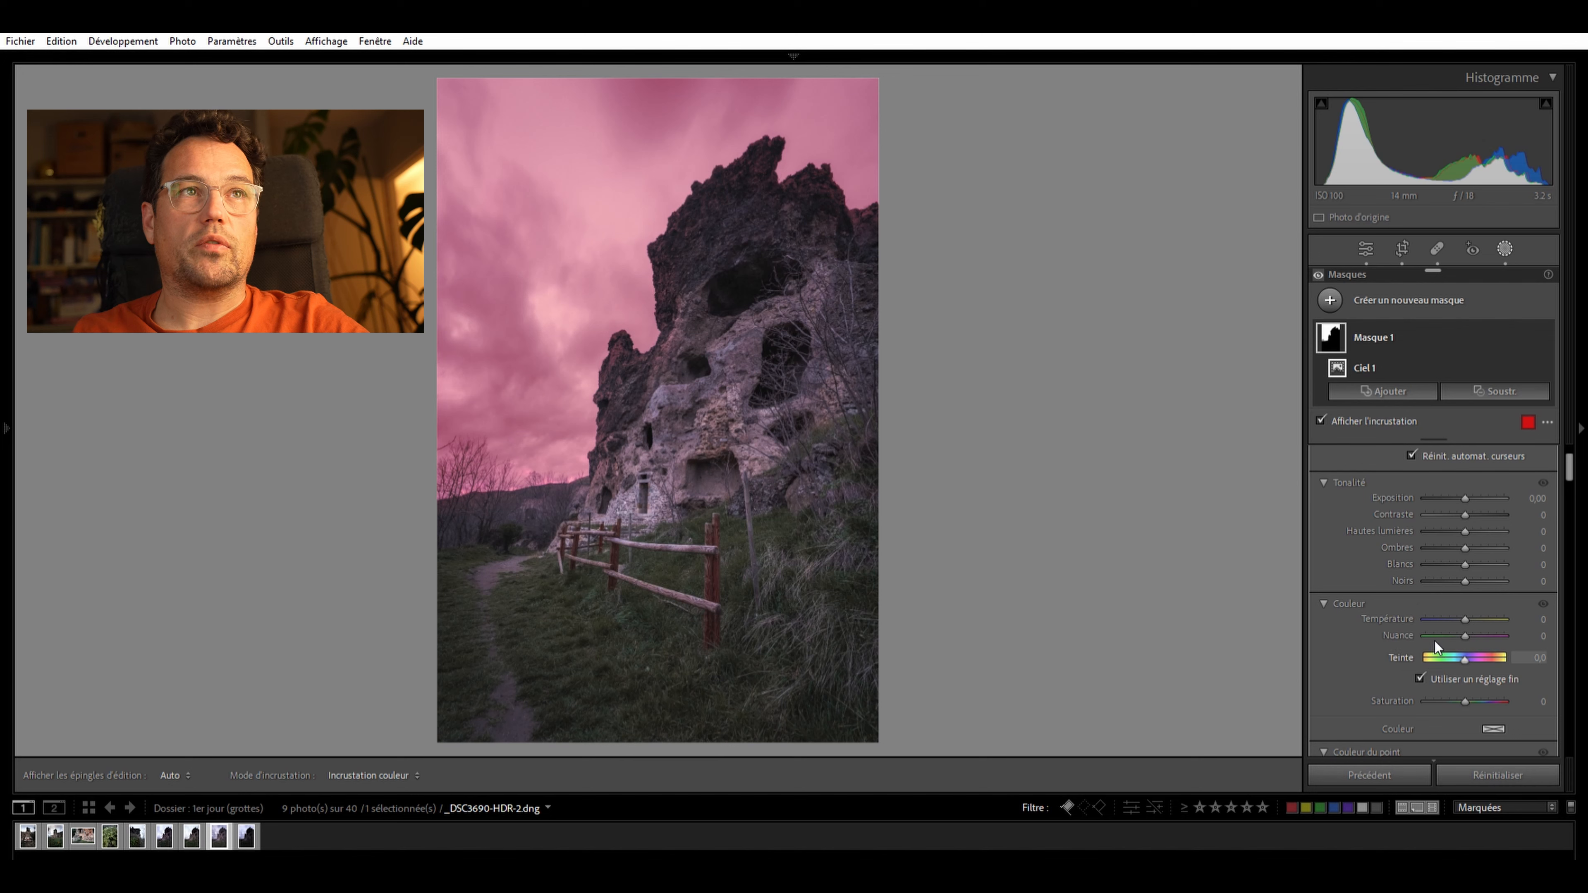
key("o")
left_click_drag(1464, 700, 1446, 730)
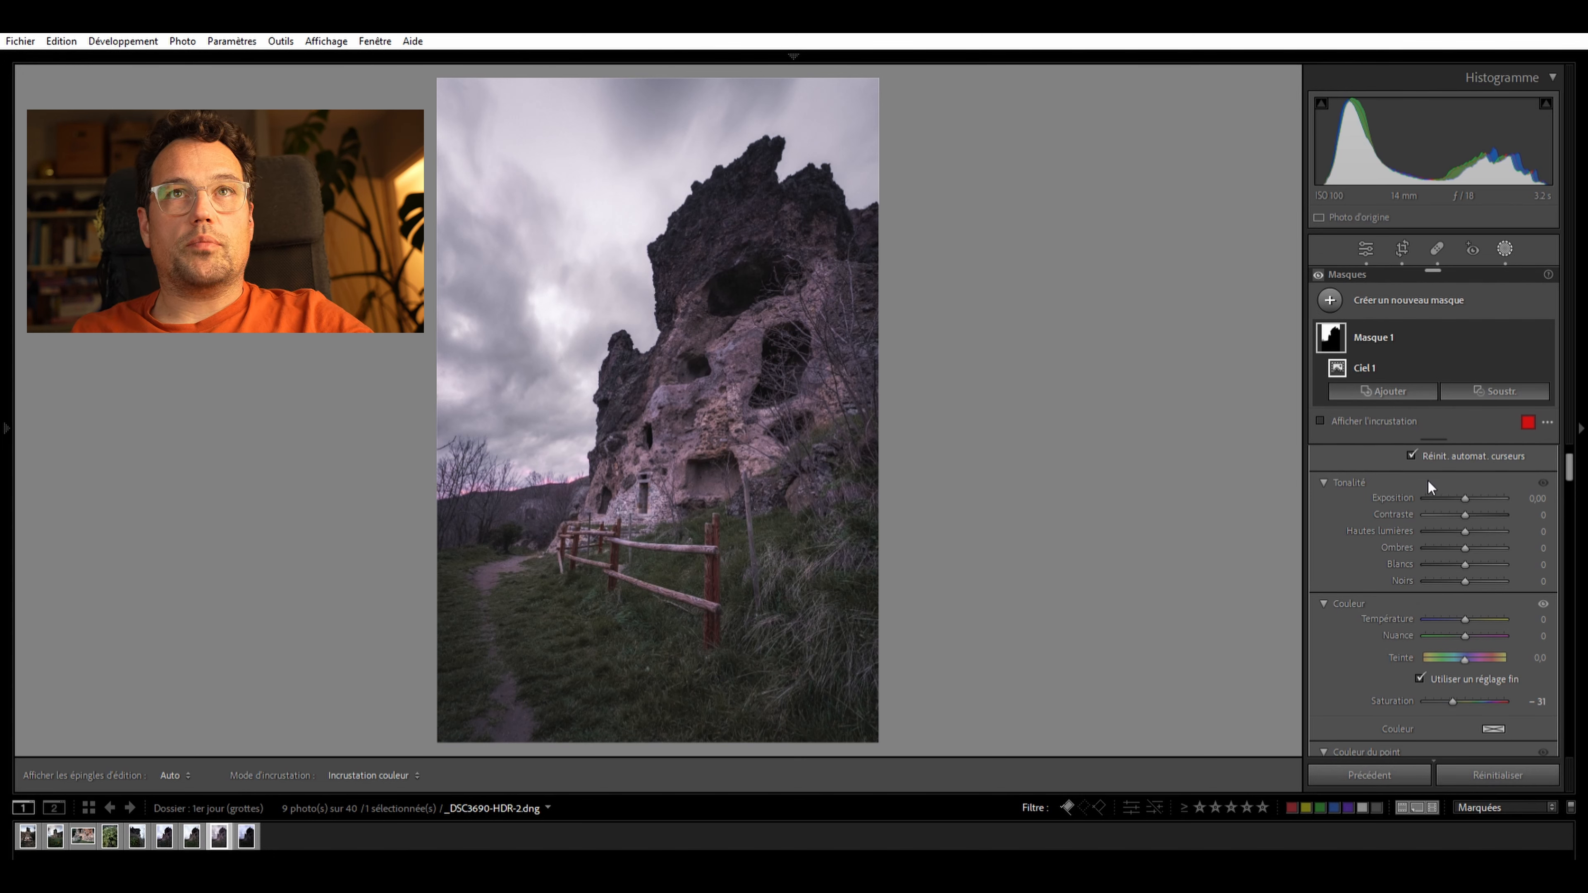
Add a diagonal linear gradient mask over the upper-left sky, set its exposure to −0.40 and adjust its placement
left_click(1374, 342)
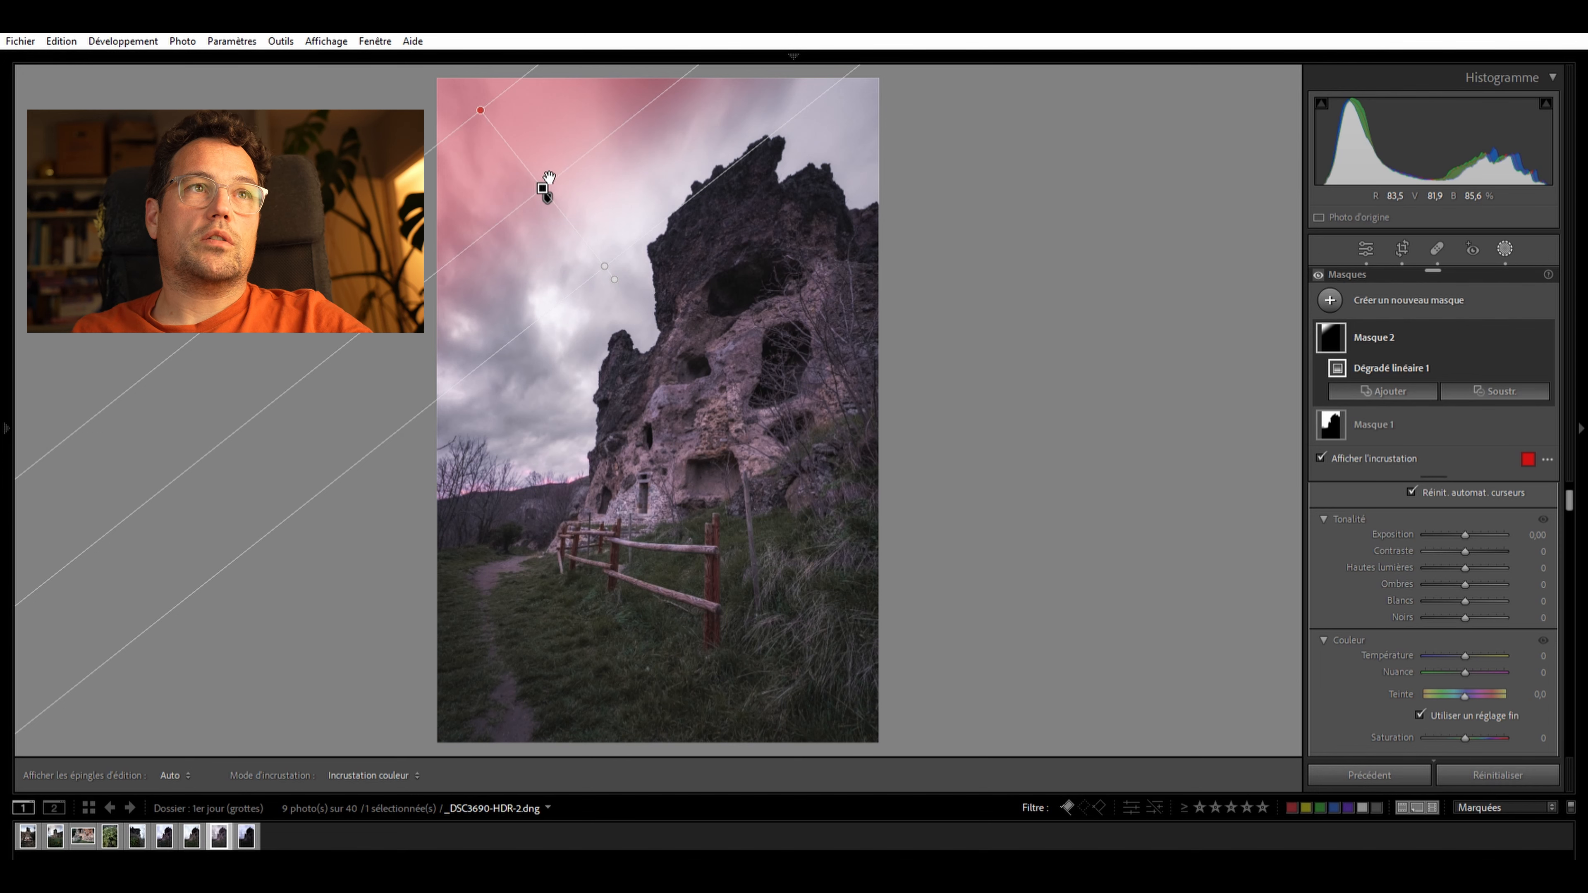
left_click_drag(548, 179, 512, 198)
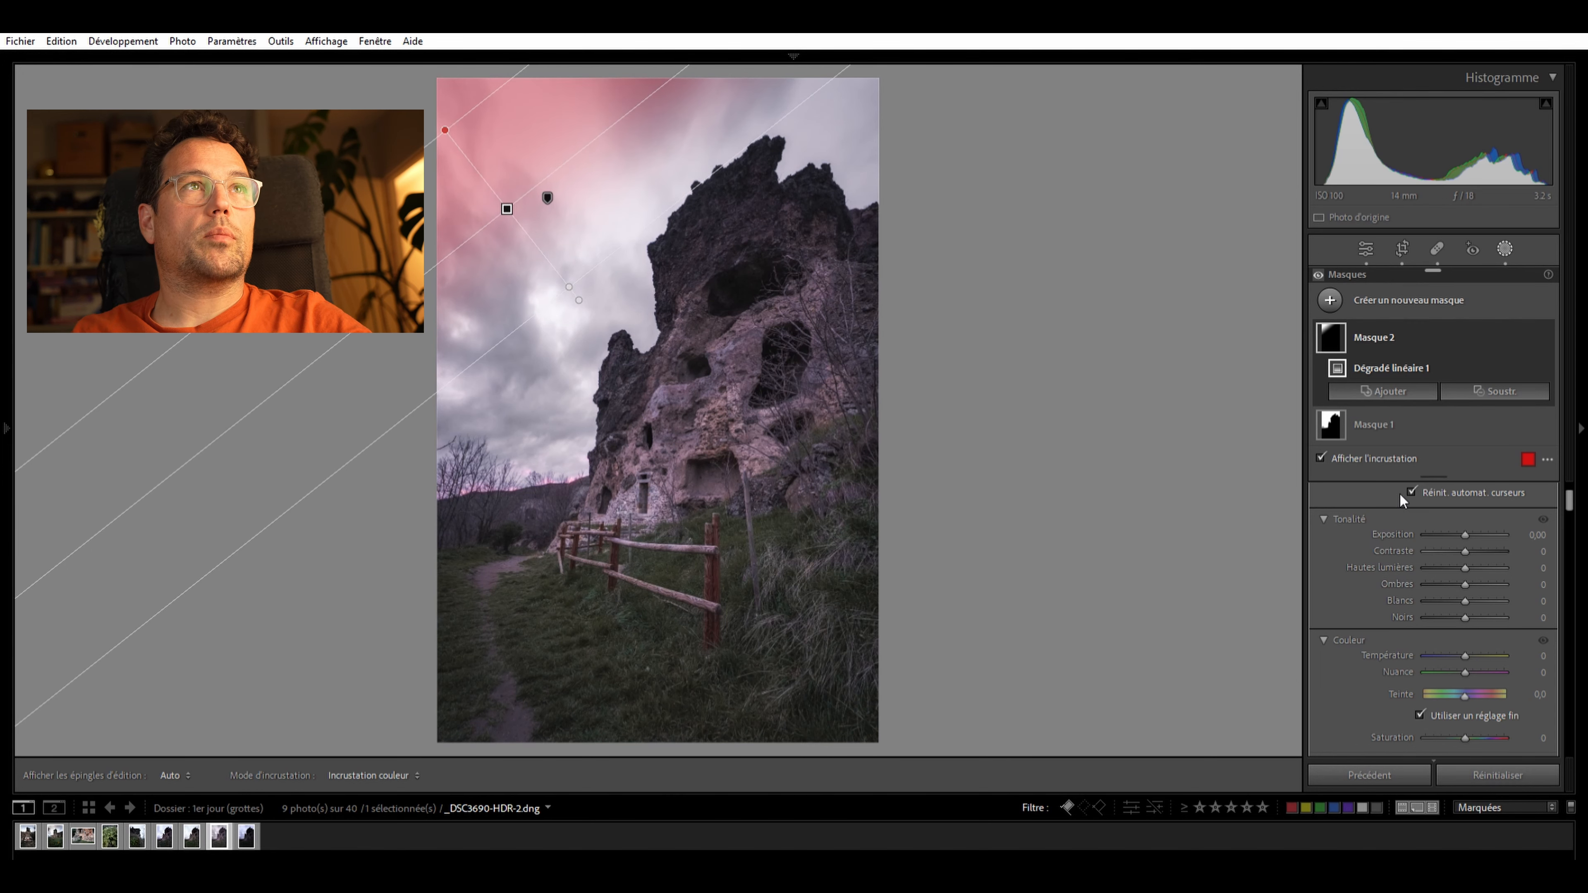
left_click_drag(1465, 534, 1461, 535)
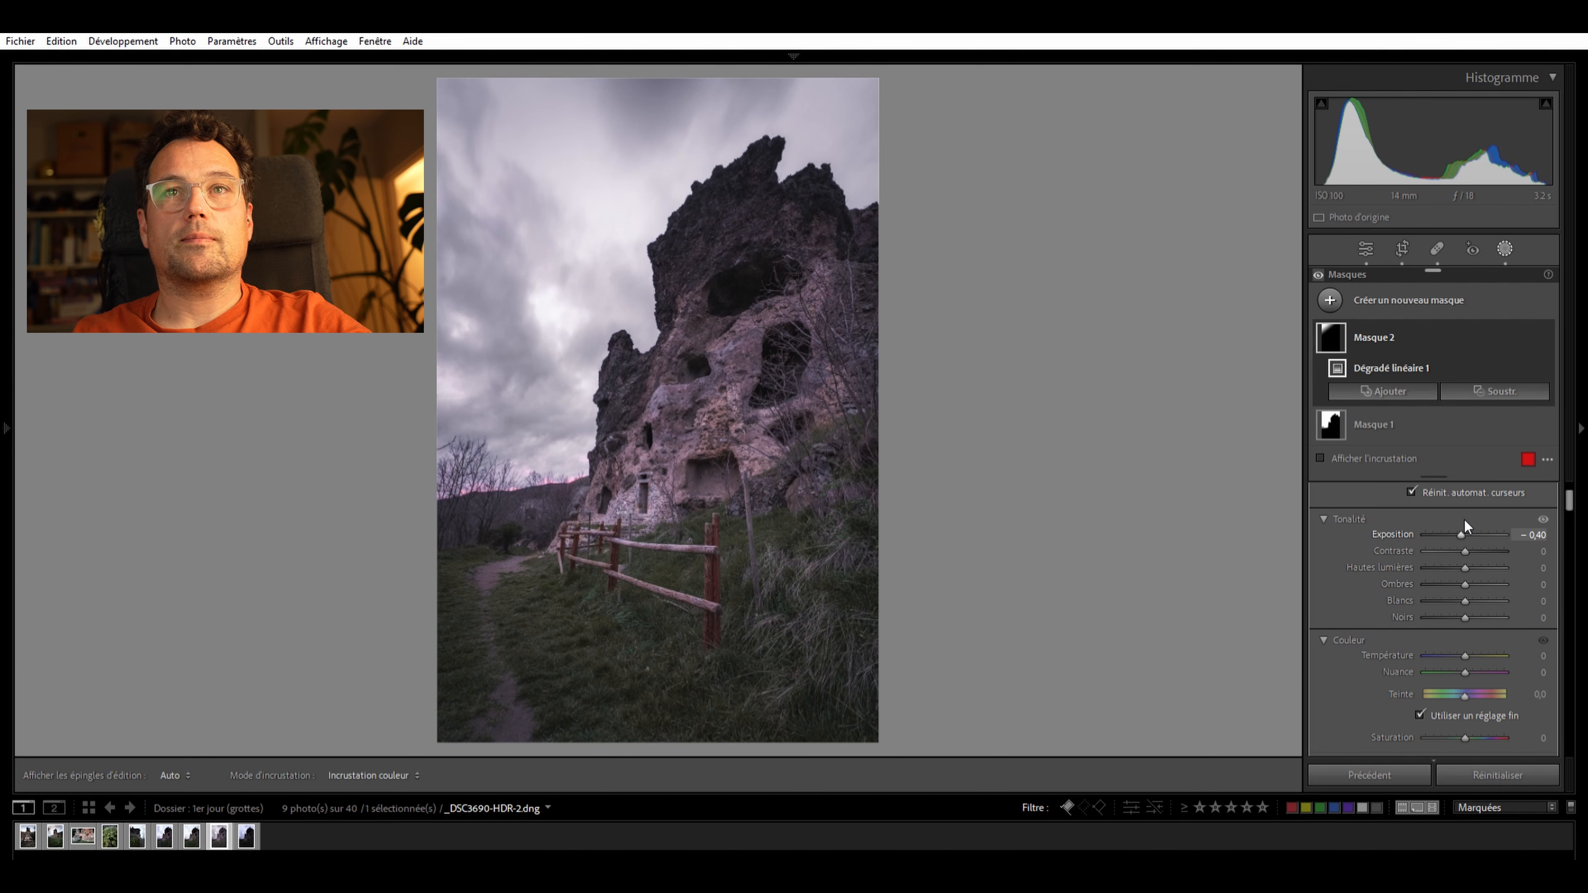
left_click_drag(516, 210, 525, 220)
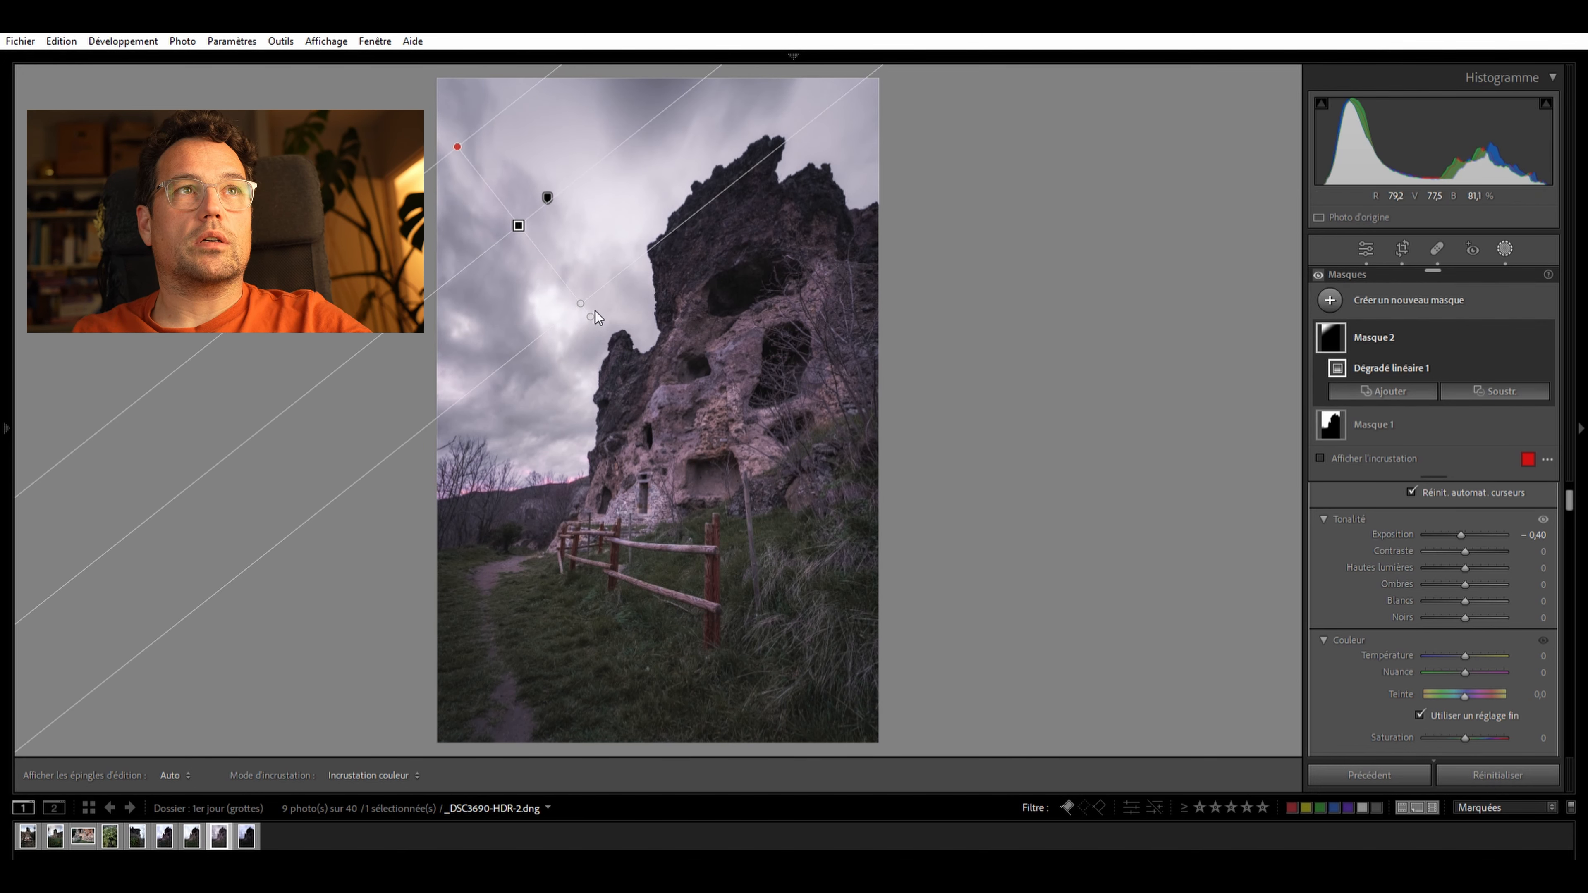
left_click_drag(633, 283, 653, 266)
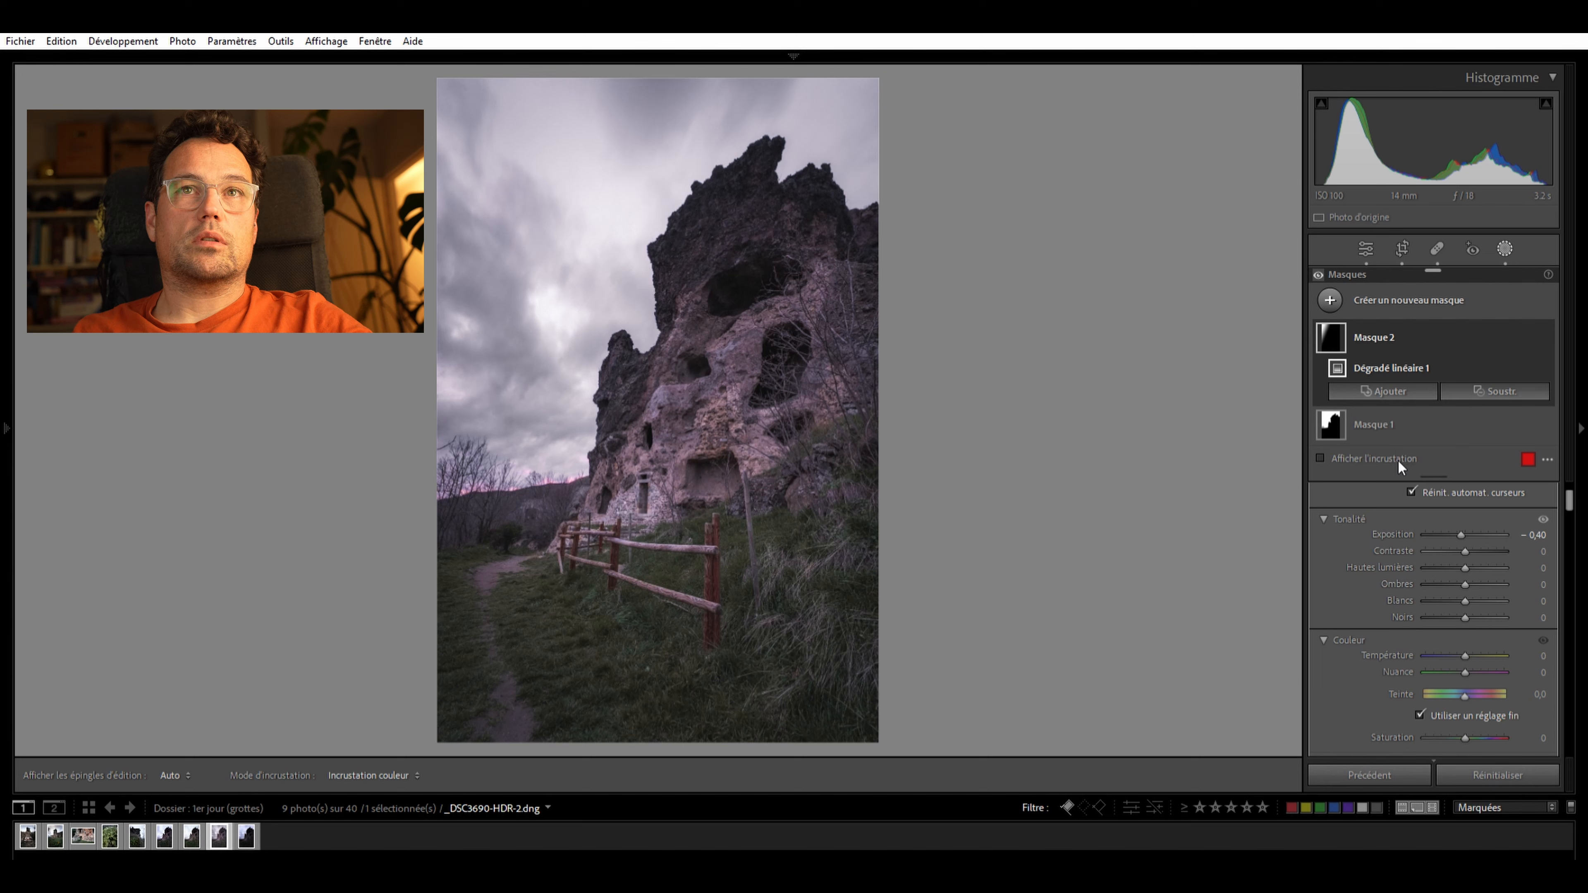
Add a radial gradient mask over the bright sky beside the rock tower, tilting and positioning it along the rock's edge
left_click(654, 288)
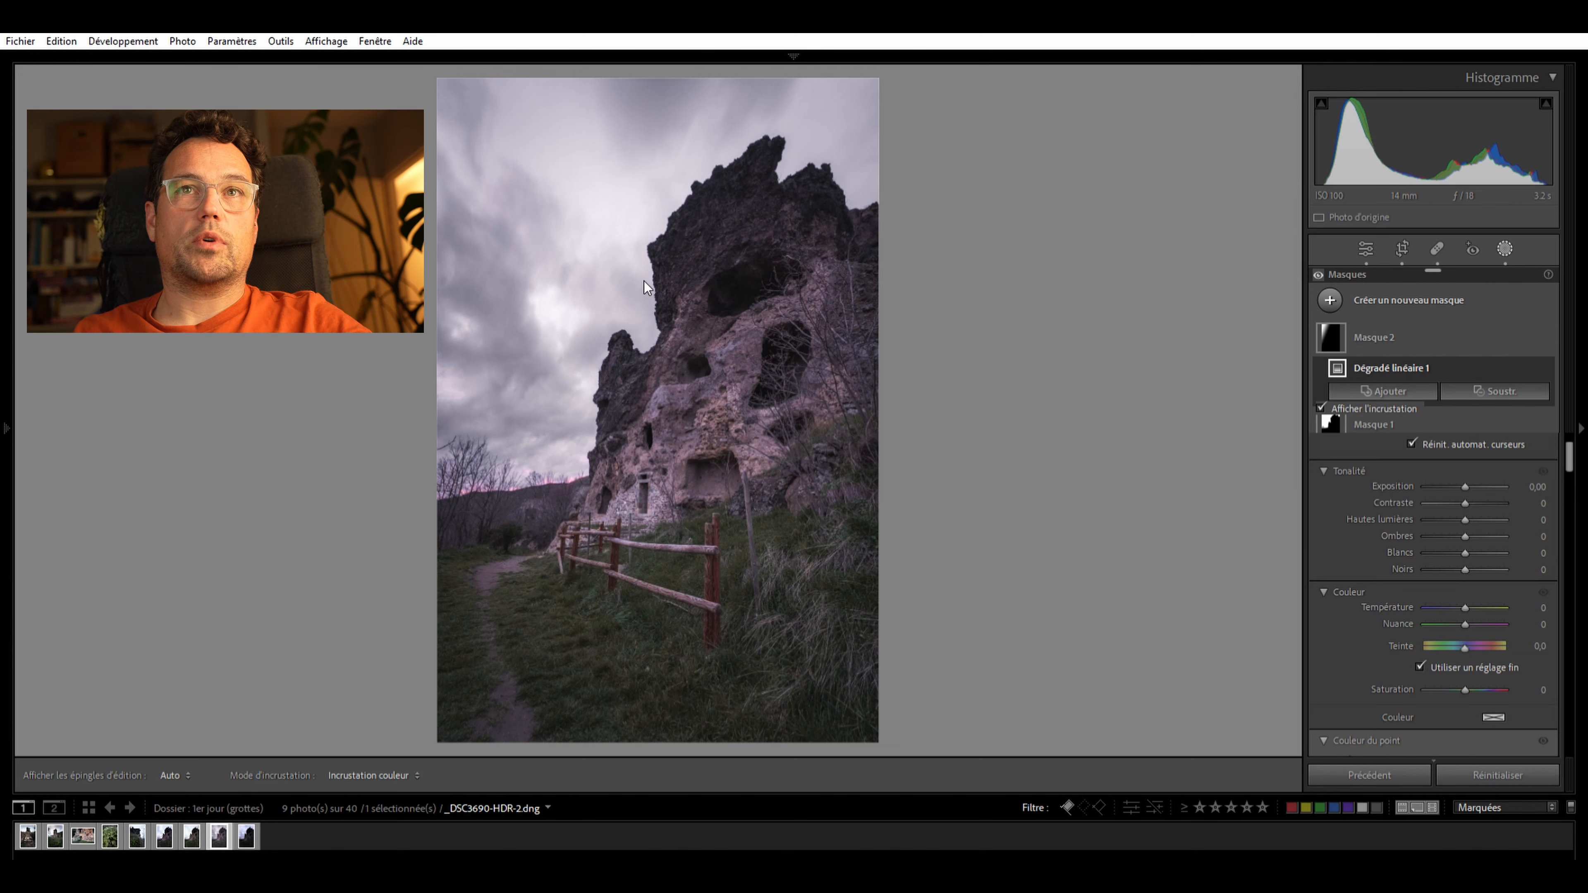
key("shift+m")
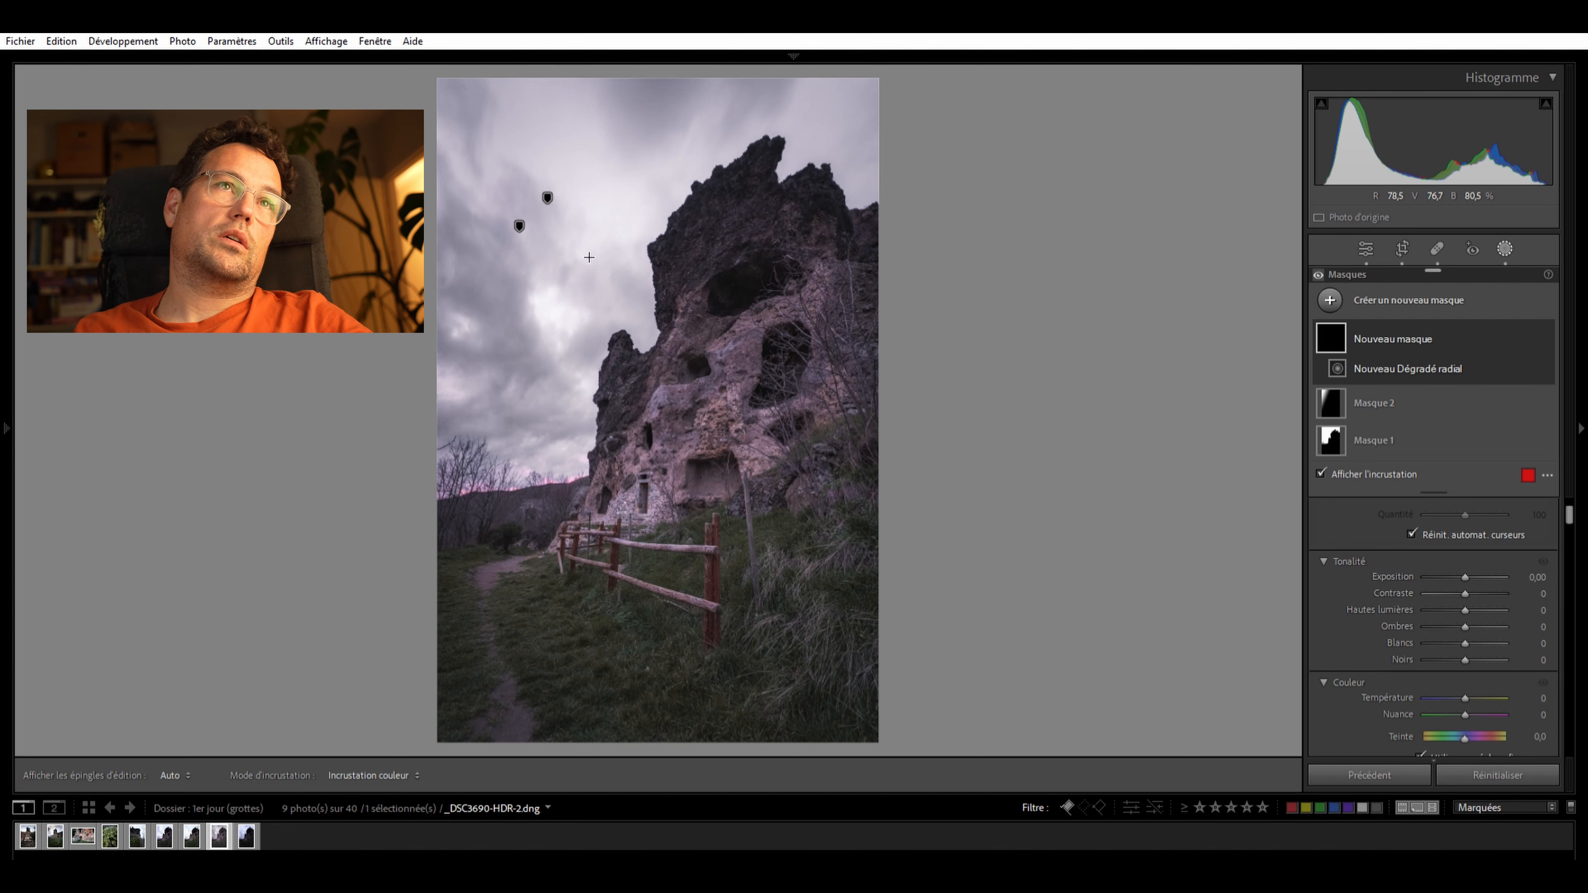
left_click_drag(627, 216, 726, 354)
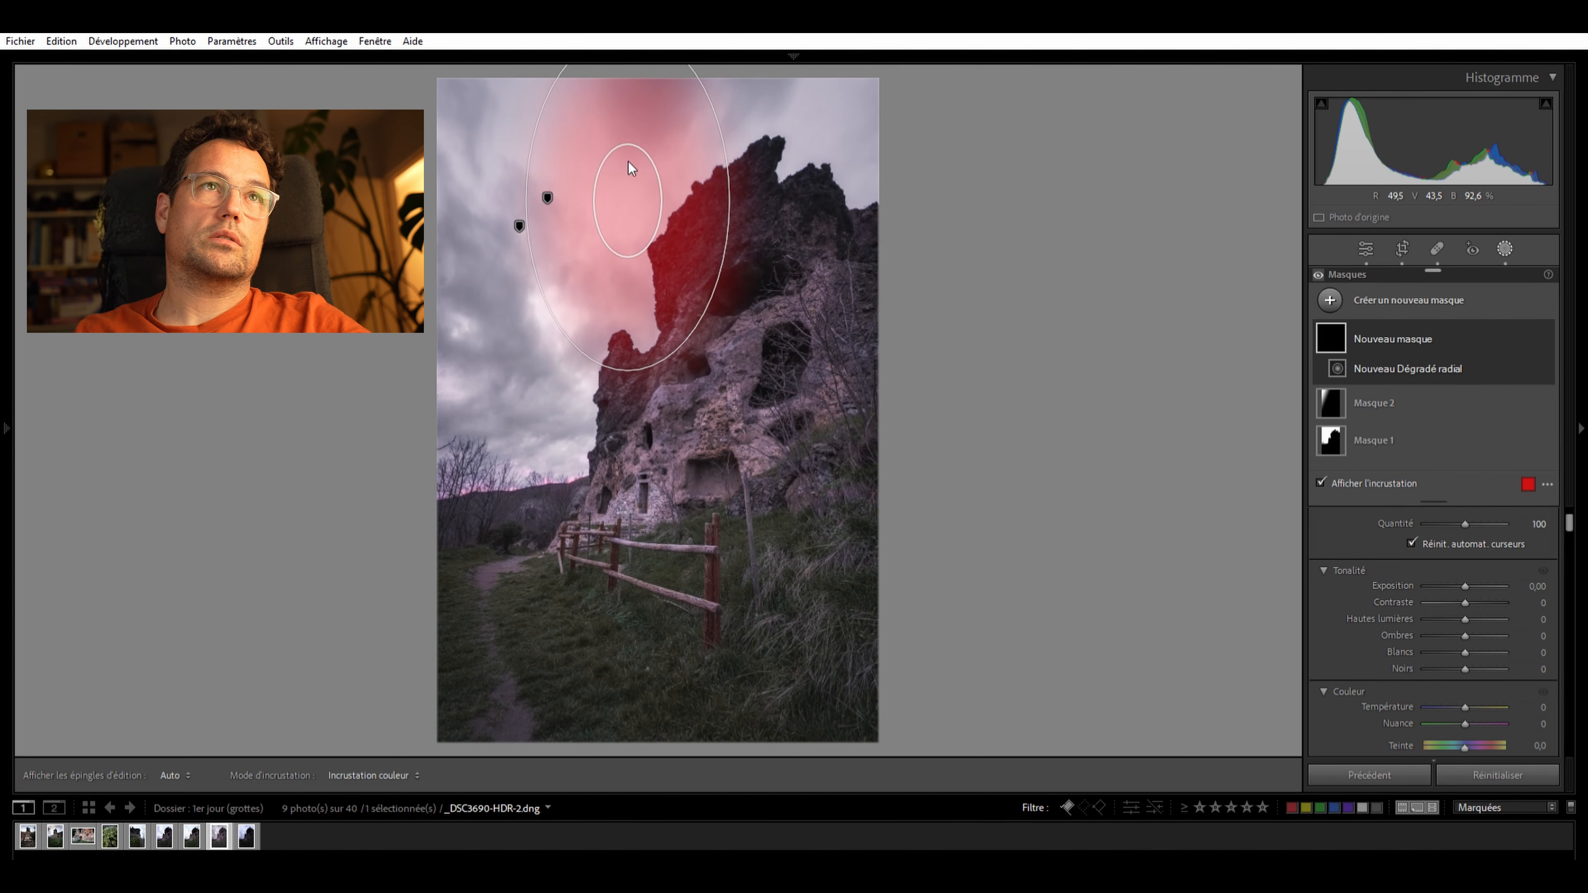
mouse_move(697, 216)
left_mouse_down()
mouse_move(726, 318)
mouse_move(709, 321)
left_mouse_up()
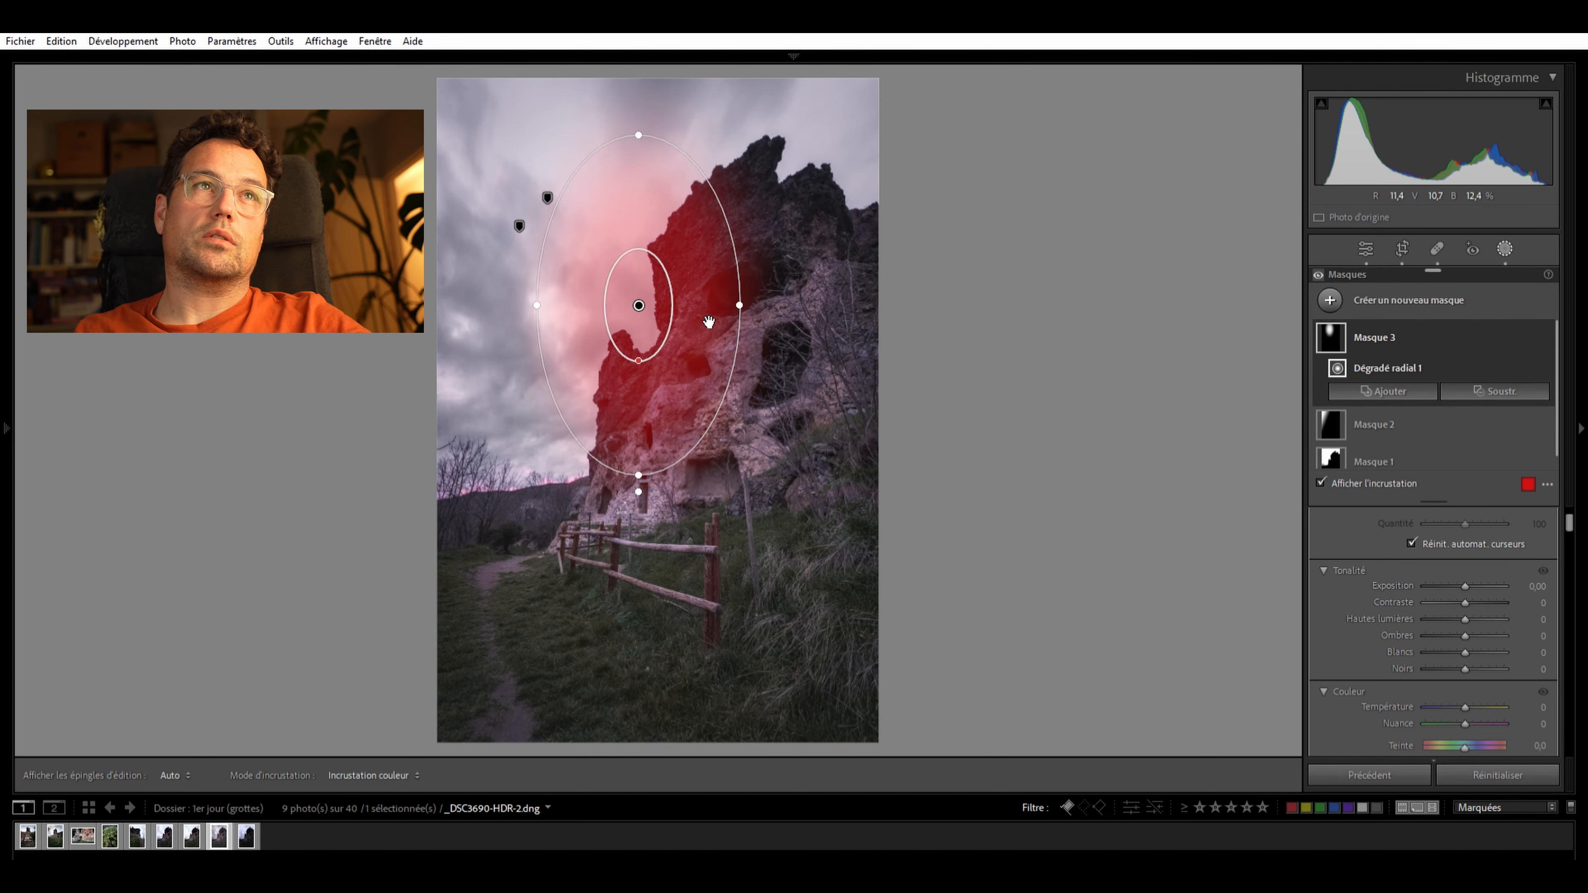
mouse_move(656, 482)
left_mouse_down()
mouse_move(603, 500)
mouse_move(634, 495)
left_mouse_up()
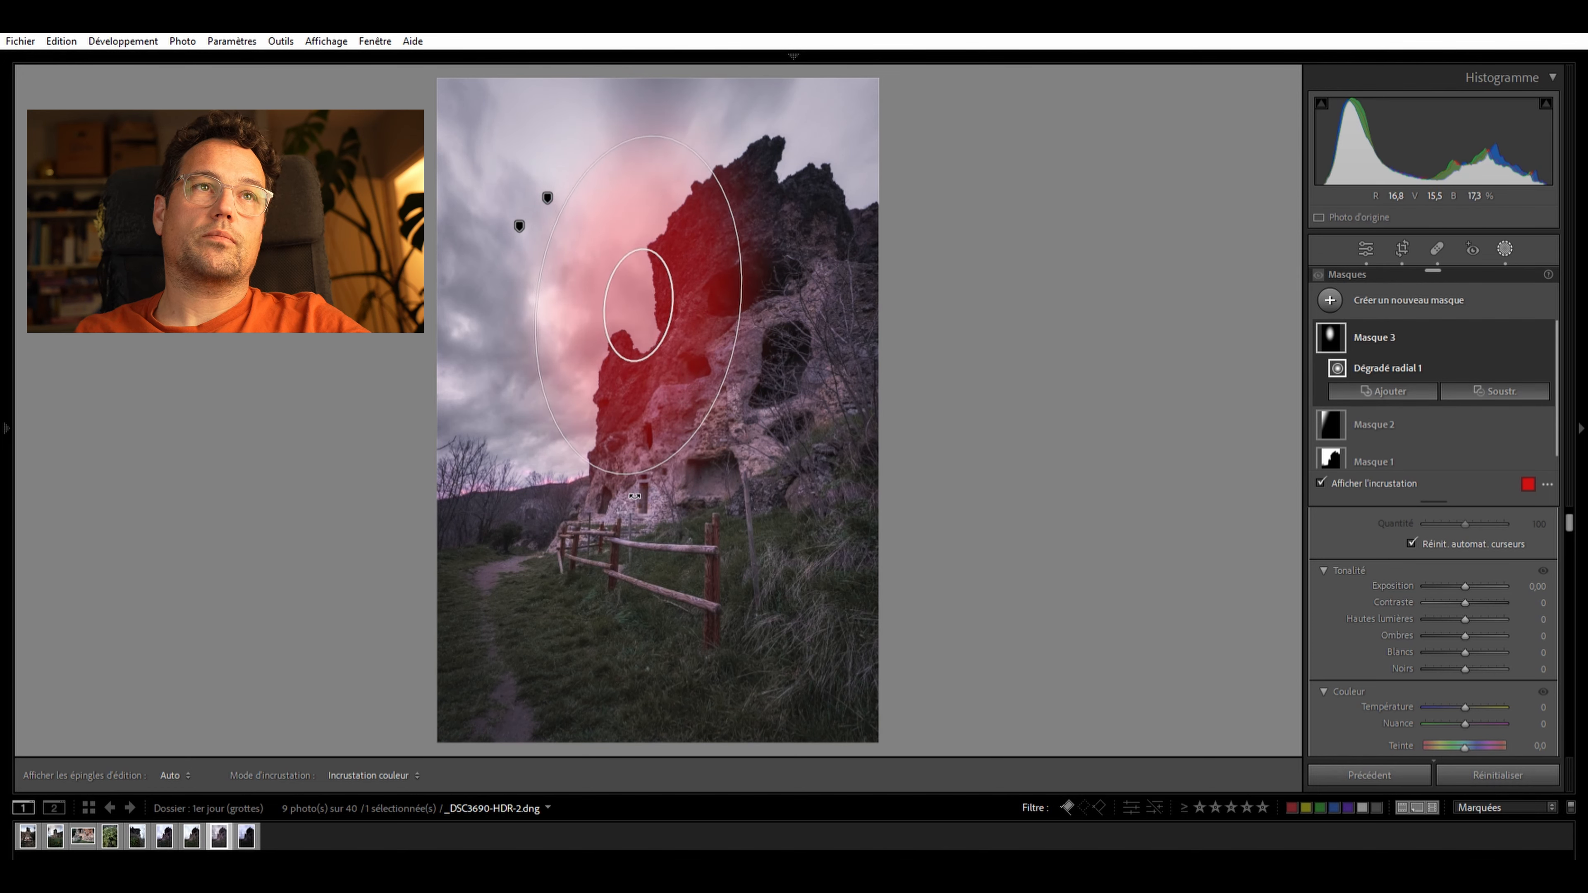
left_click_drag(643, 300, 646, 290)
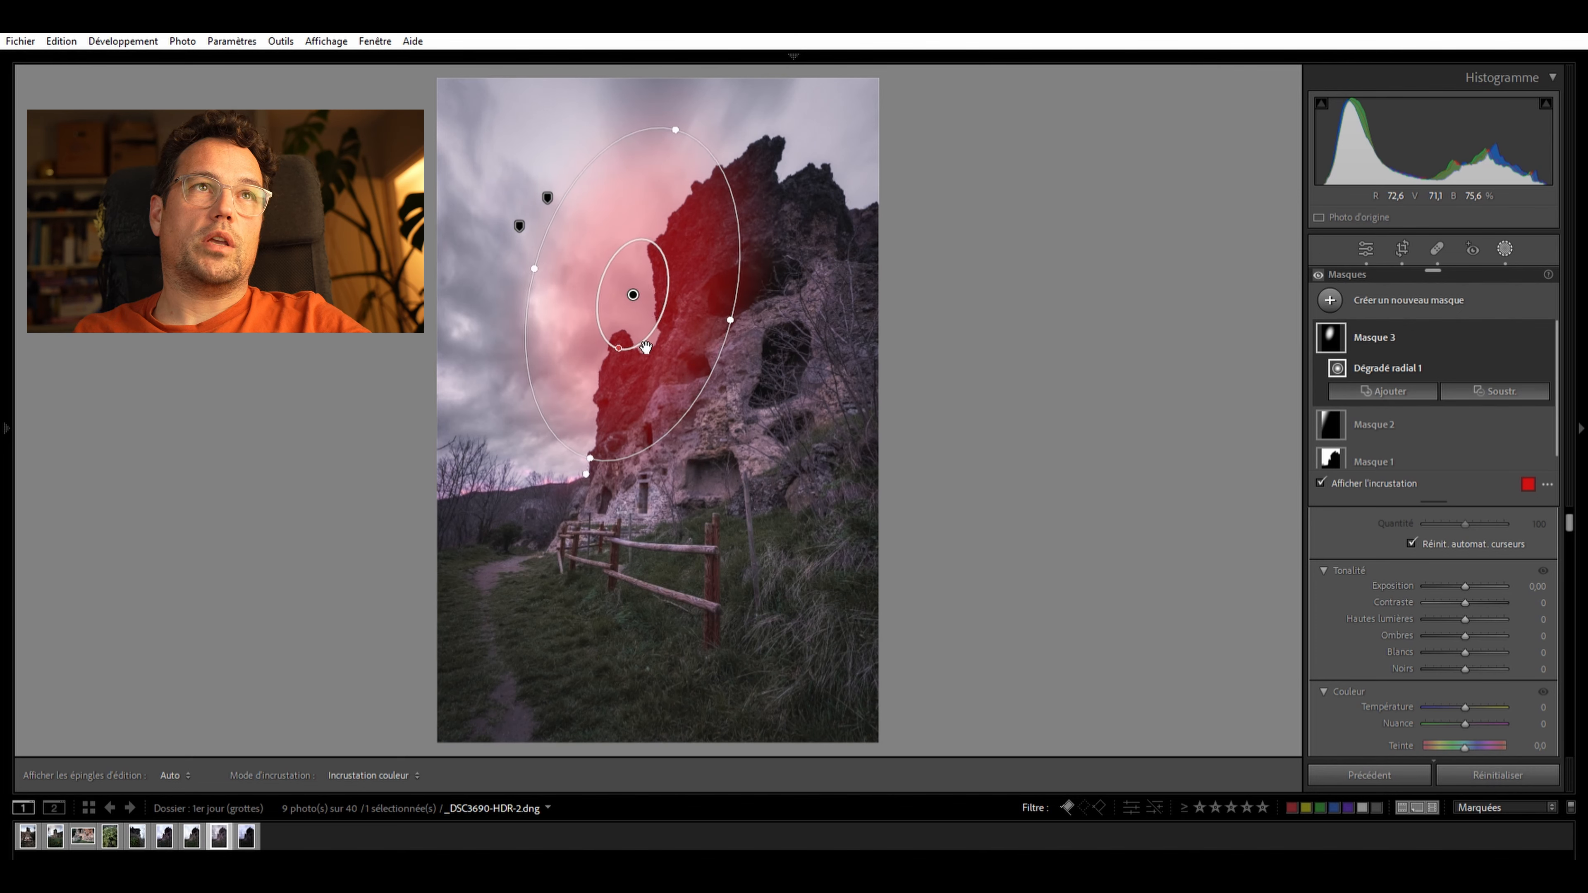
left_click_drag(620, 347, 620, 341)
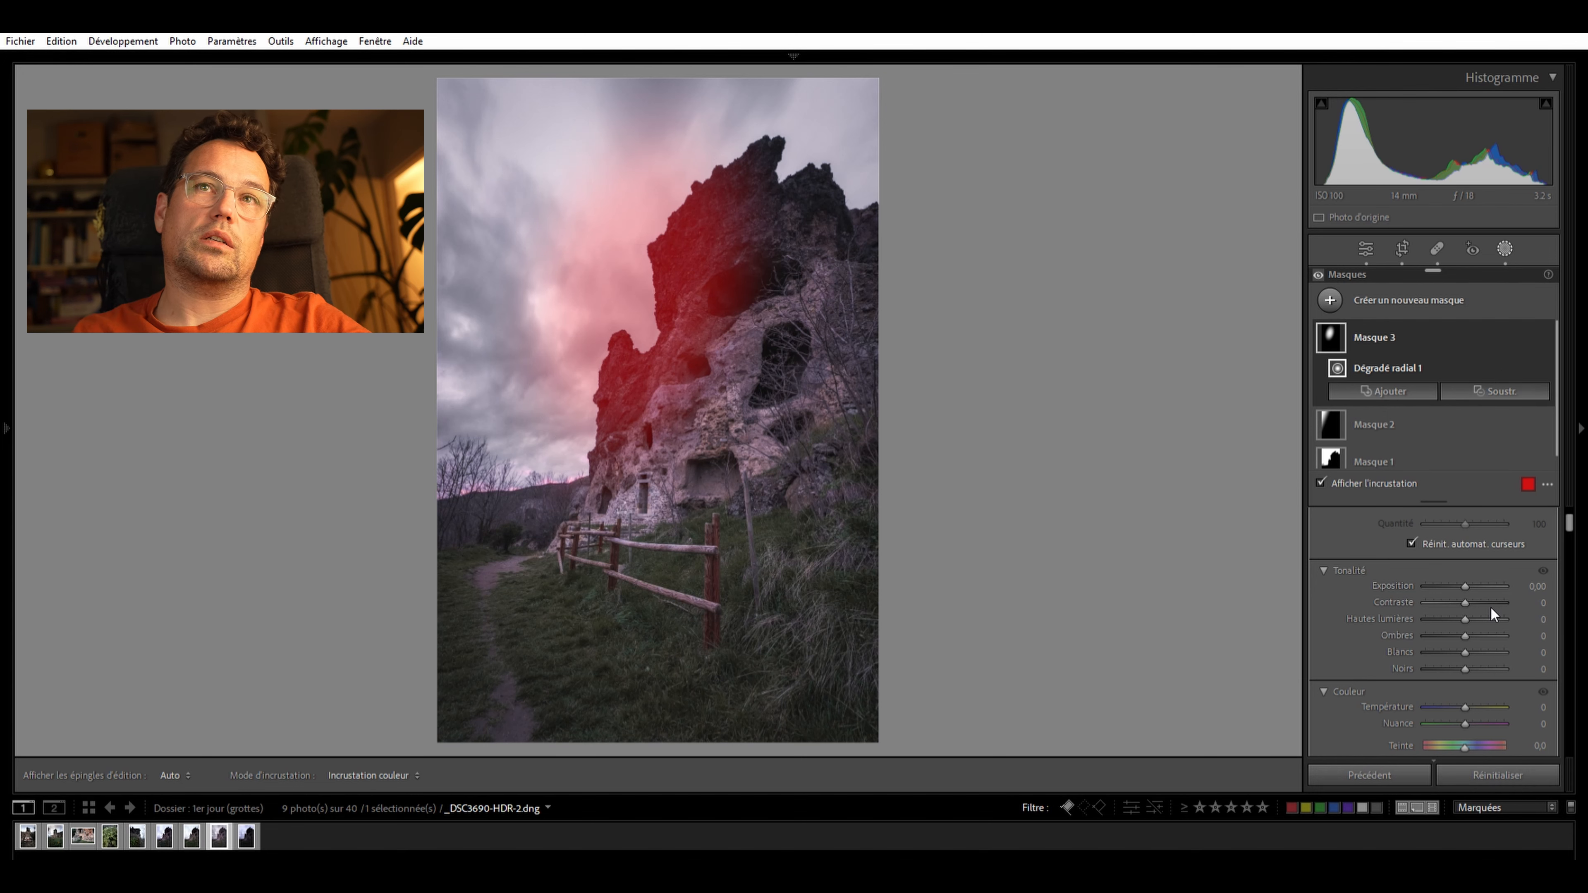
Subtract the inner rock face from the radial mask with the brush, keeping the rock's sky-side edge covered
left_click(662, 277)
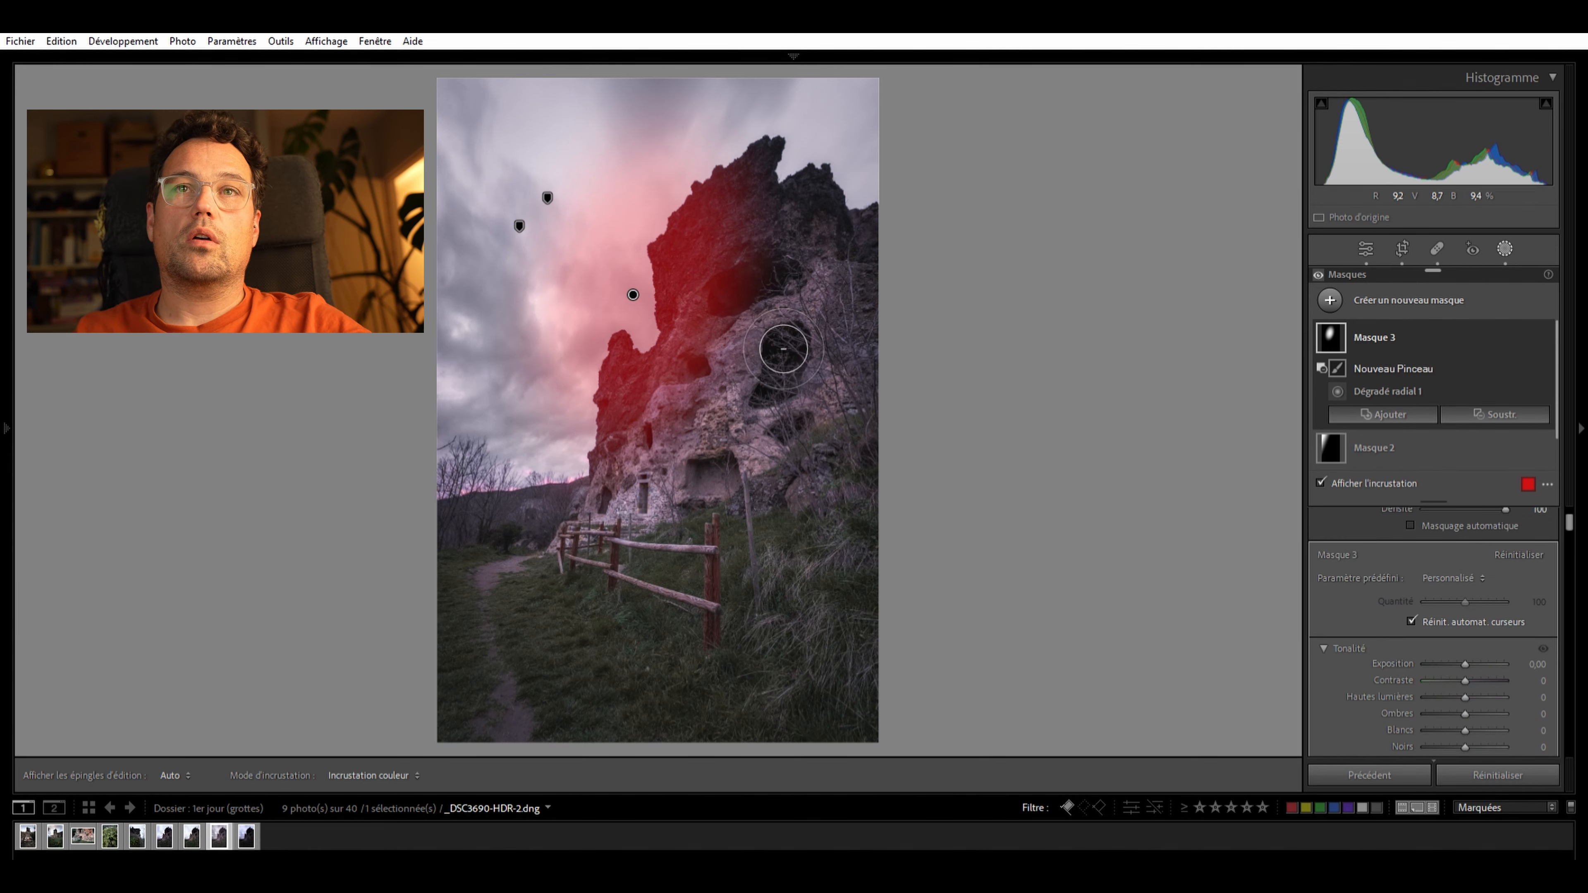
mouse_move(785, 338)
left_mouse_down()
mouse_move(742, 292)
mouse_move(780, 265)
mouse_move(755, 344)
mouse_move(731, 294)
mouse_move(780, 223)
mouse_move(737, 249)
mouse_move(723, 284)
mouse_move(720, 338)
mouse_move(742, 389)
mouse_move(681, 419)
mouse_move(656, 462)
mouse_move(738, 387)
mouse_move(705, 398)
mouse_move(693, 438)
left_mouse_up()
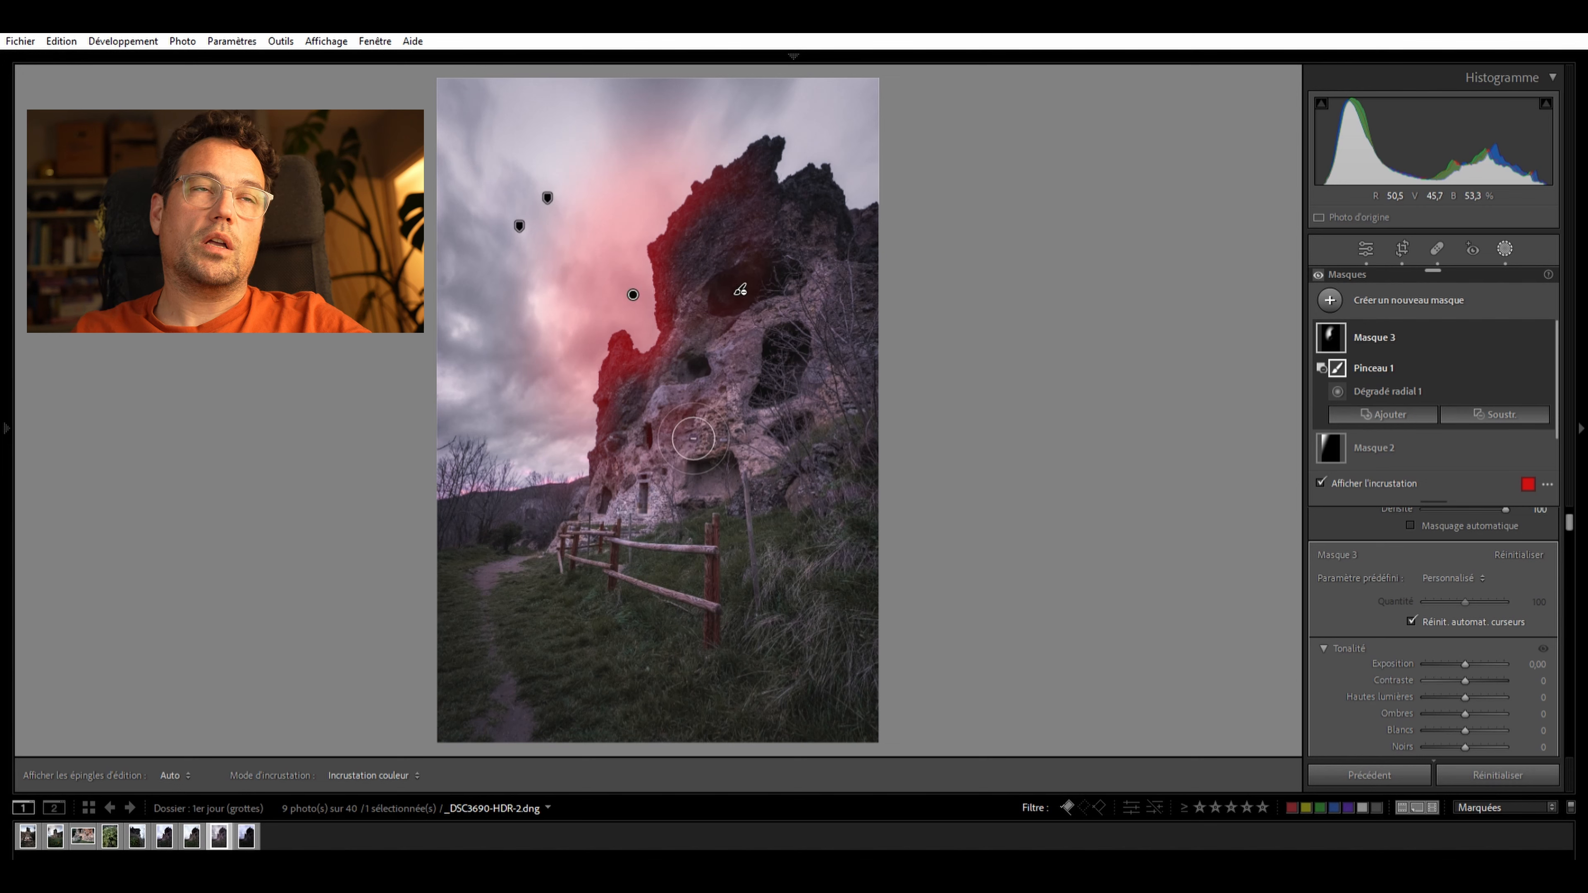
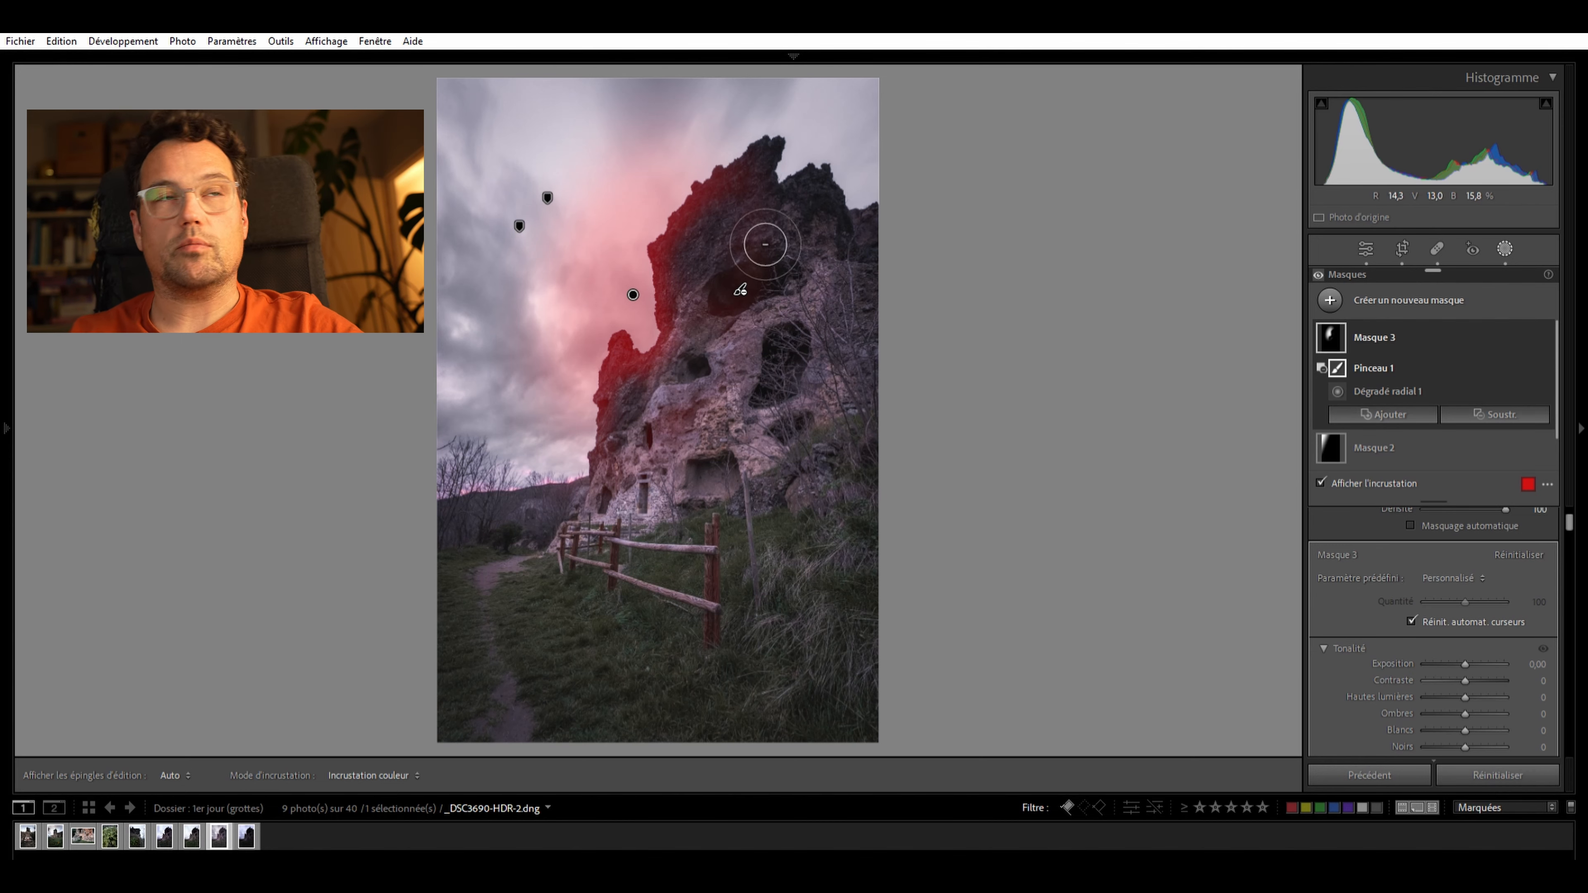
key("h")
mouse_move(761, 251)
left_mouse_down()
mouse_move(712, 321)
mouse_move(712, 379)
mouse_move(676, 417)
left_mouse_up()
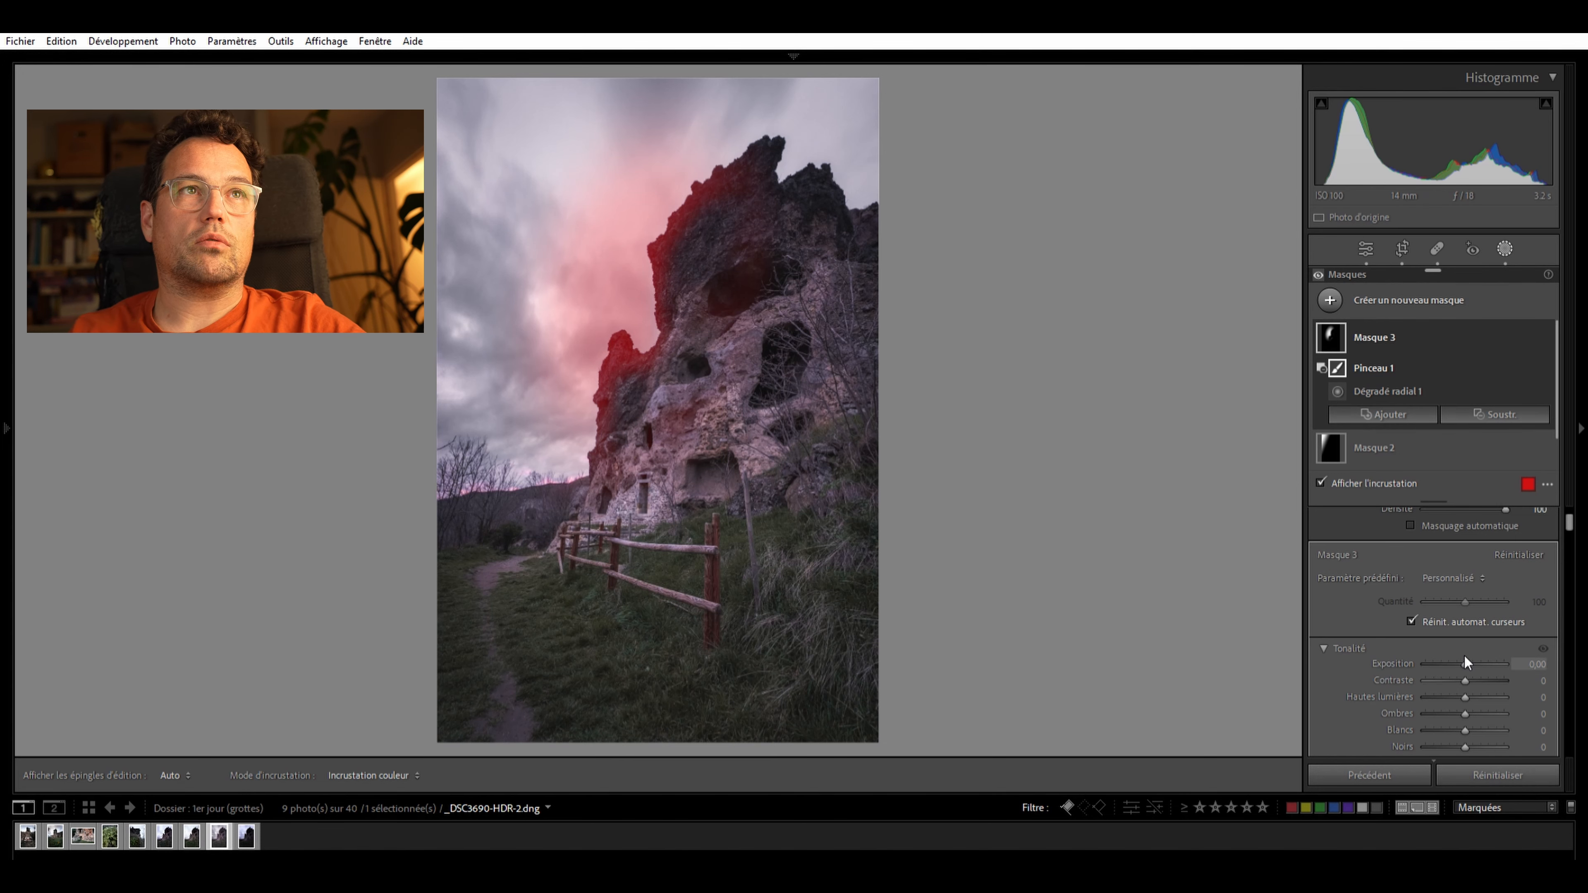
Set the temperature of the radial mask to 100 and compare the photo with and without the mask
scroll(1469, 537, "down", 2)
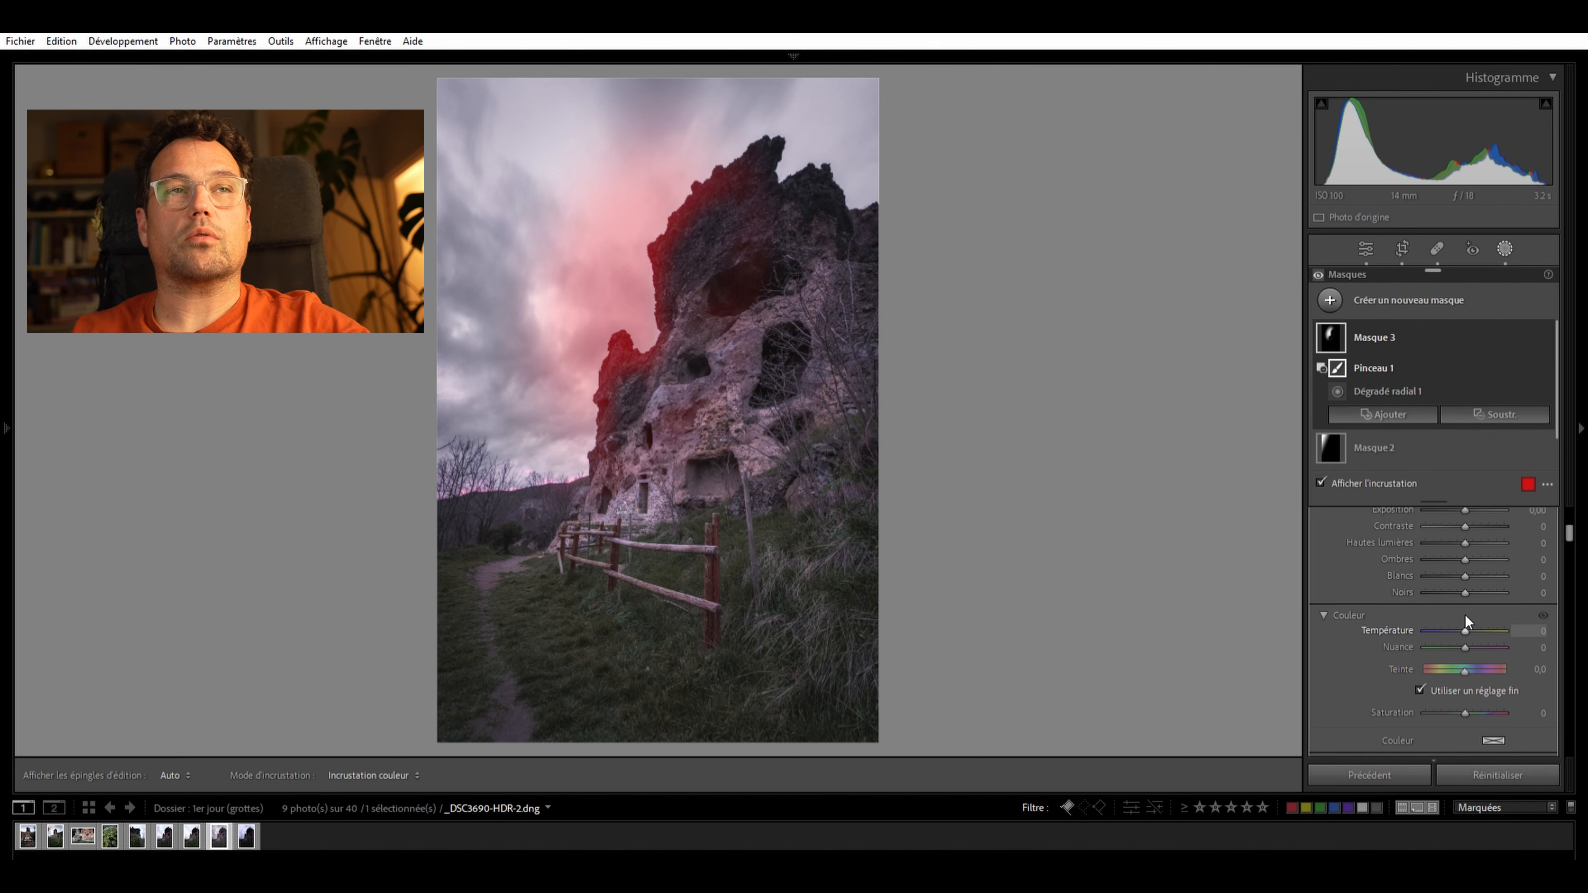
key("o")
left_click_drag(1492, 623, 1510, 627)
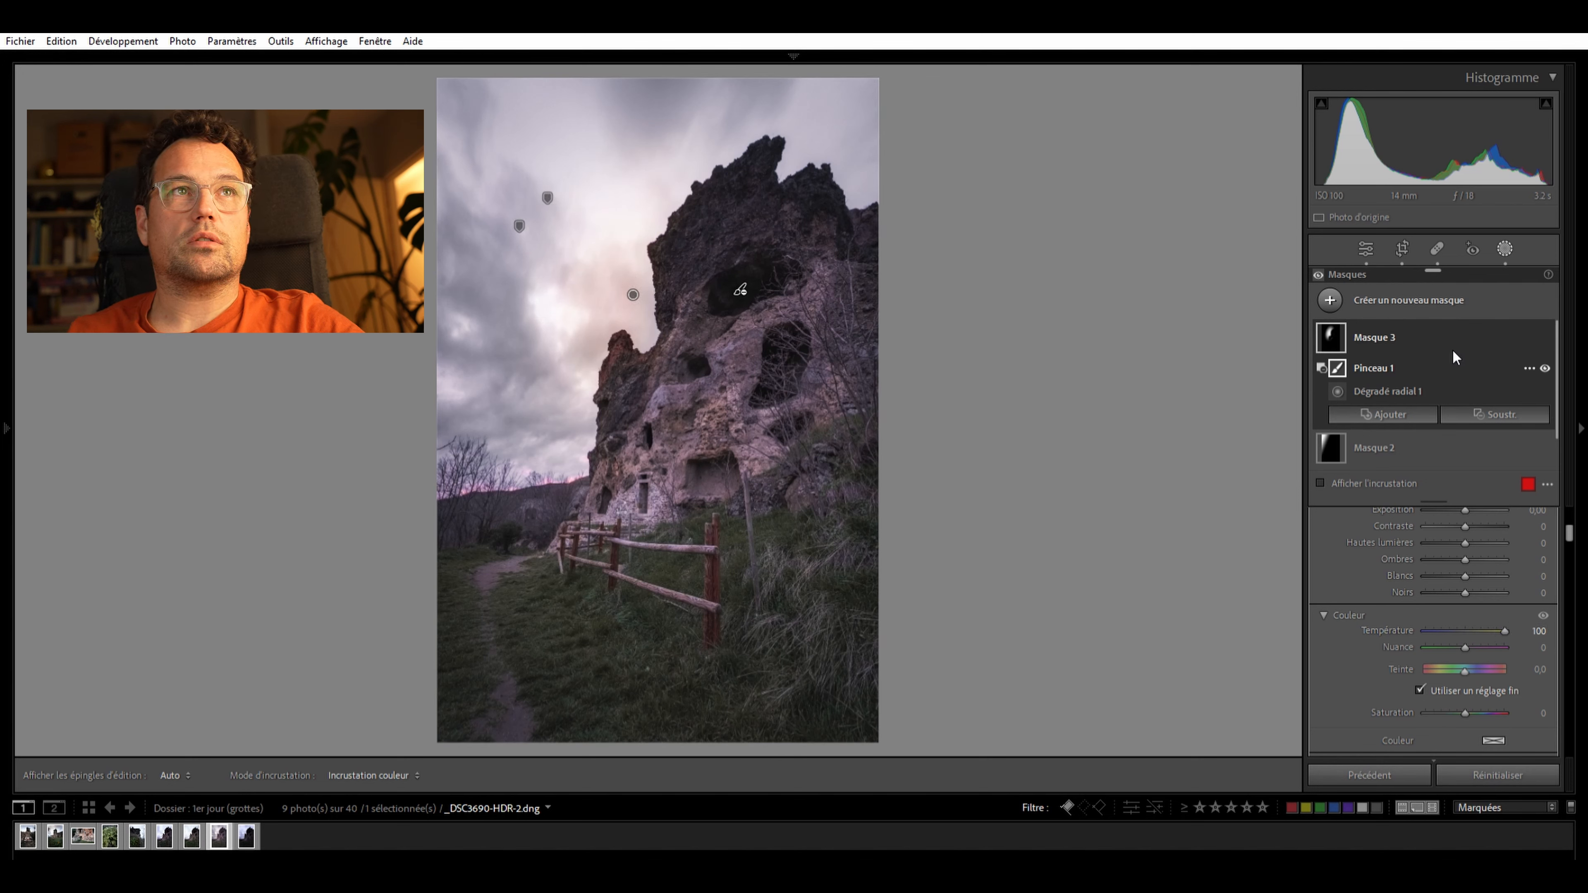
left_click(1546, 334)
left_click(1546, 333)
left_click(1546, 333)
left_click(1547, 333)
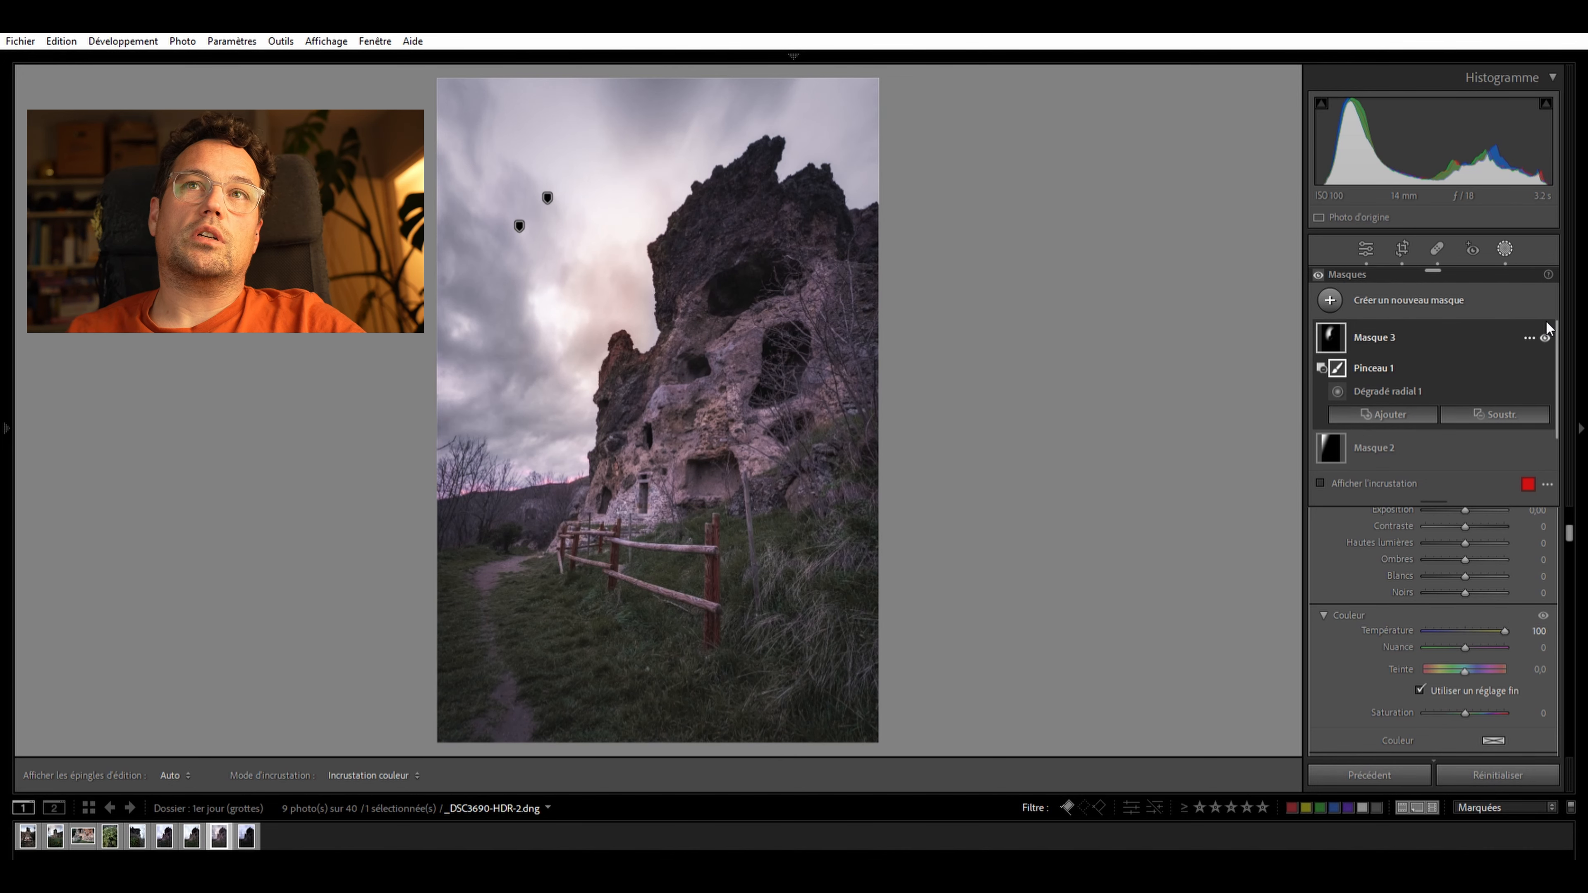
left_click(1547, 333)
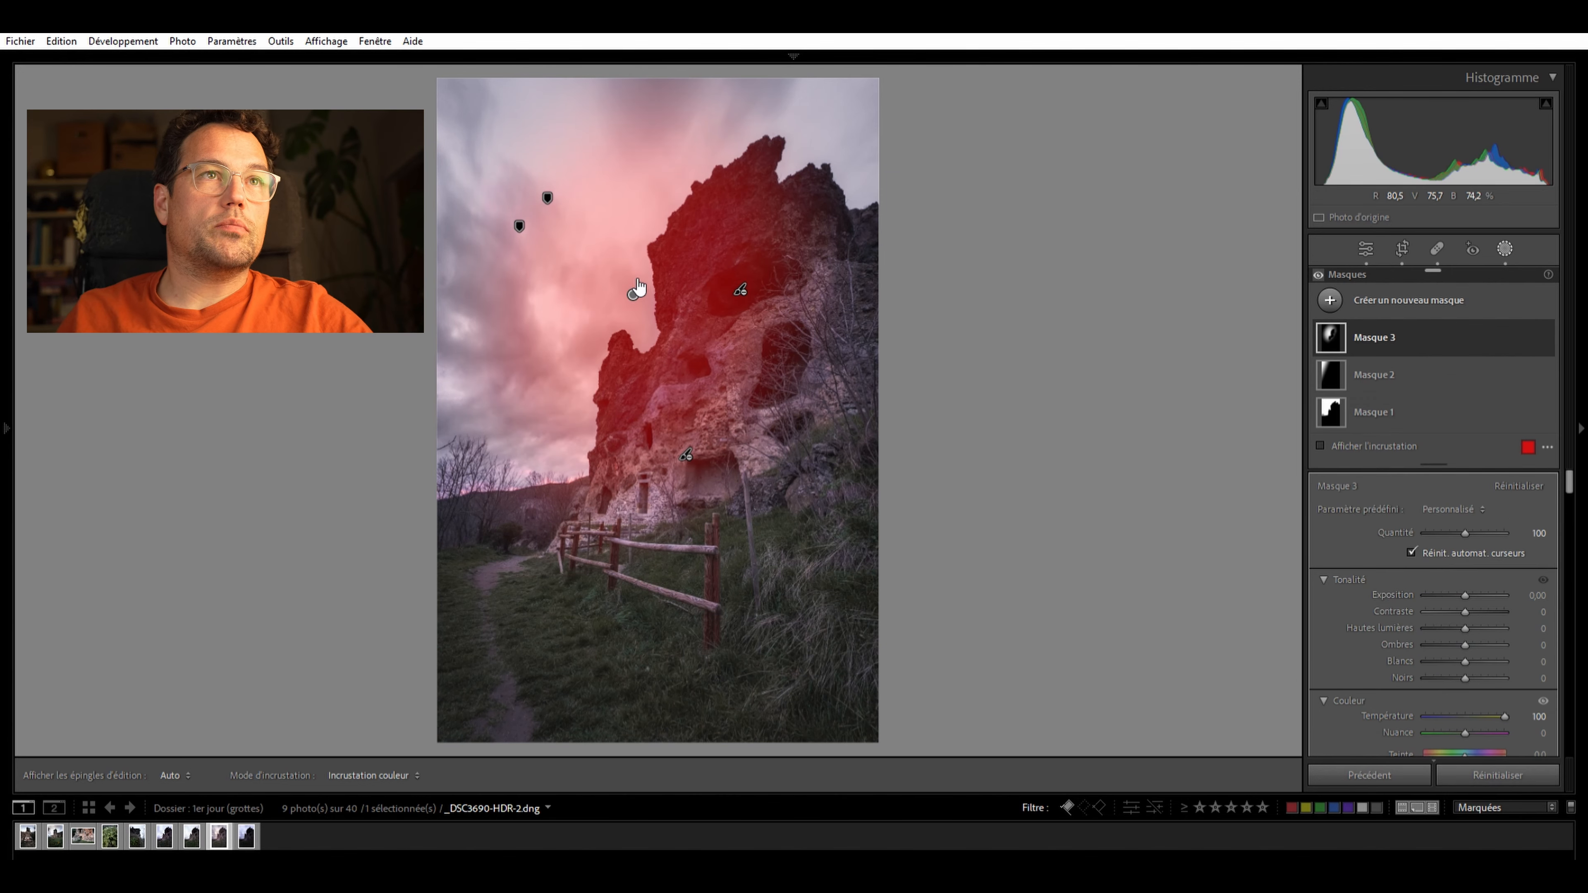
Set the clarity of the warm radial mask beside the rock tower to −7
left_click(1432, 320)
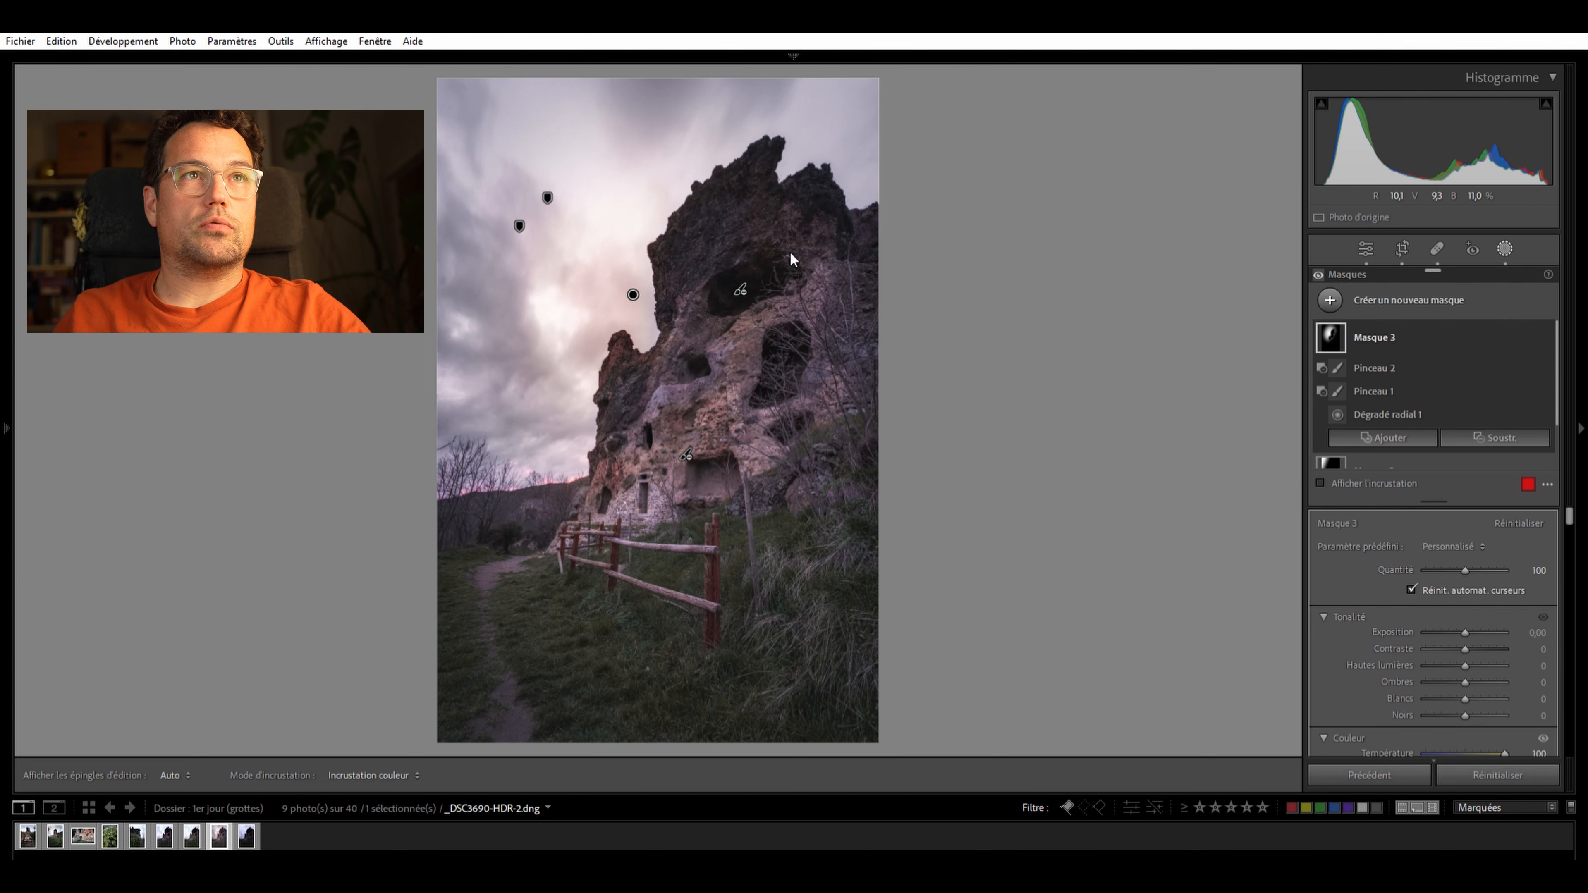
scroll(1413, 554, "down", 3)
scroll(1488, 604, "down", 5)
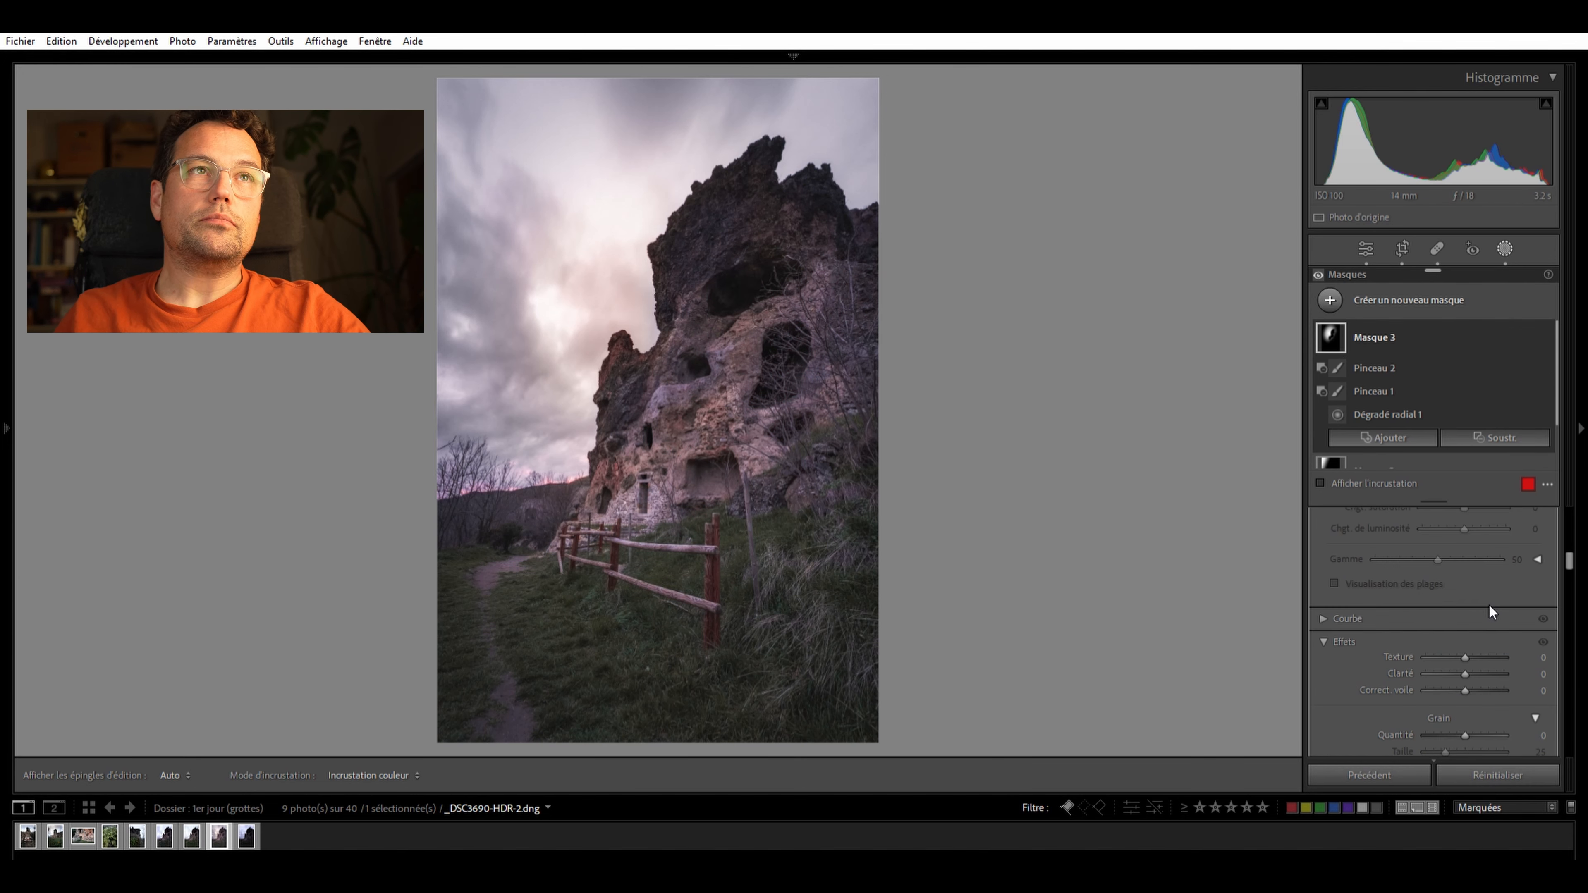
left_click(1403, 320)
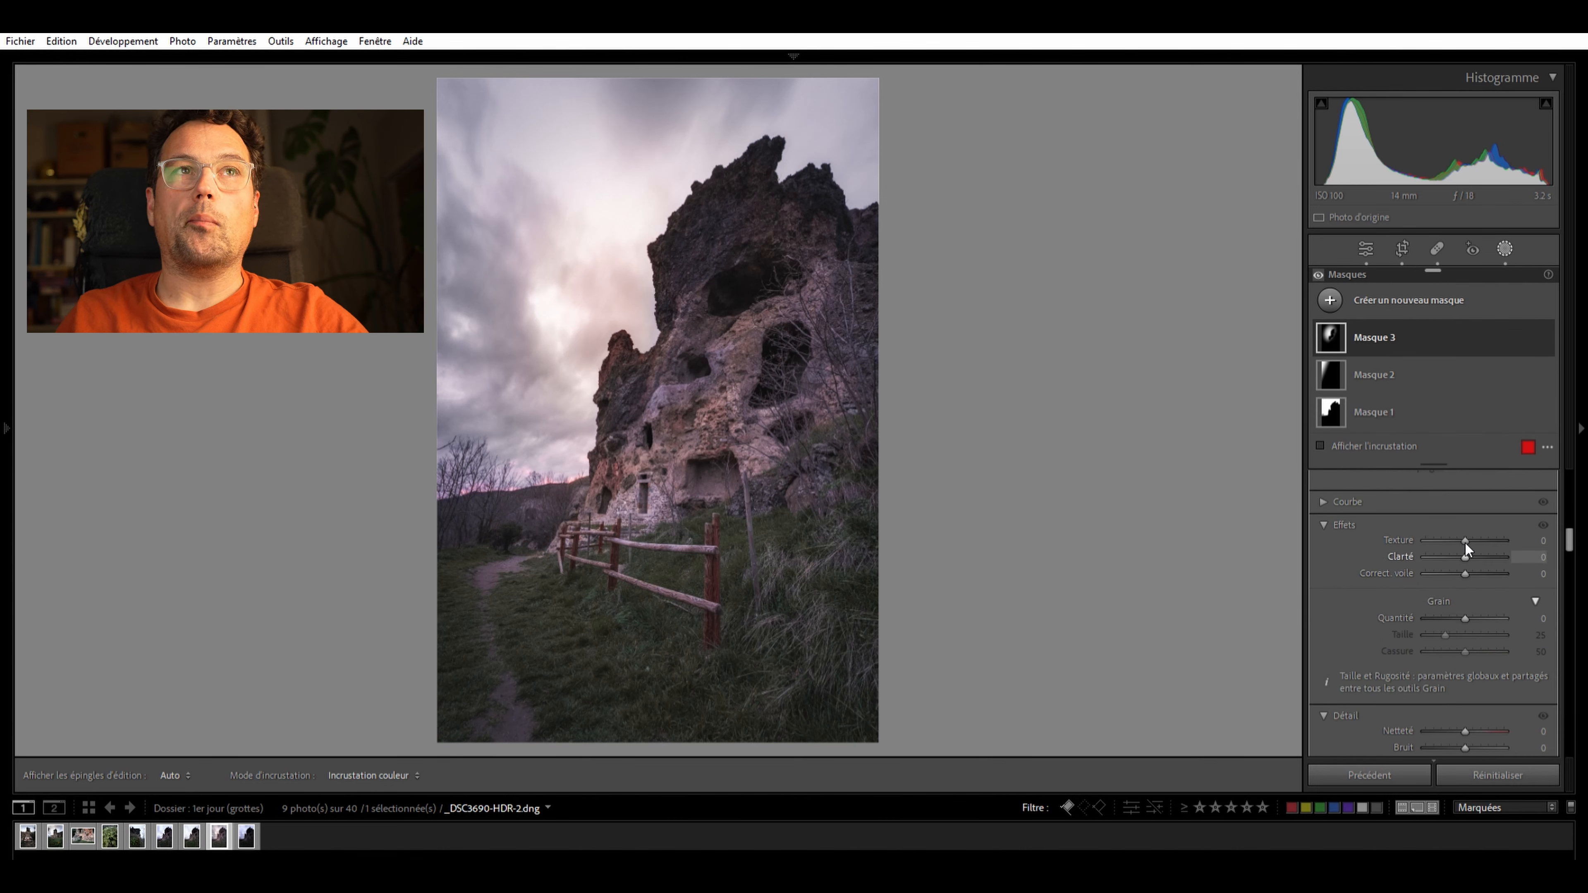
scroll(1466, 542, "down", 4)
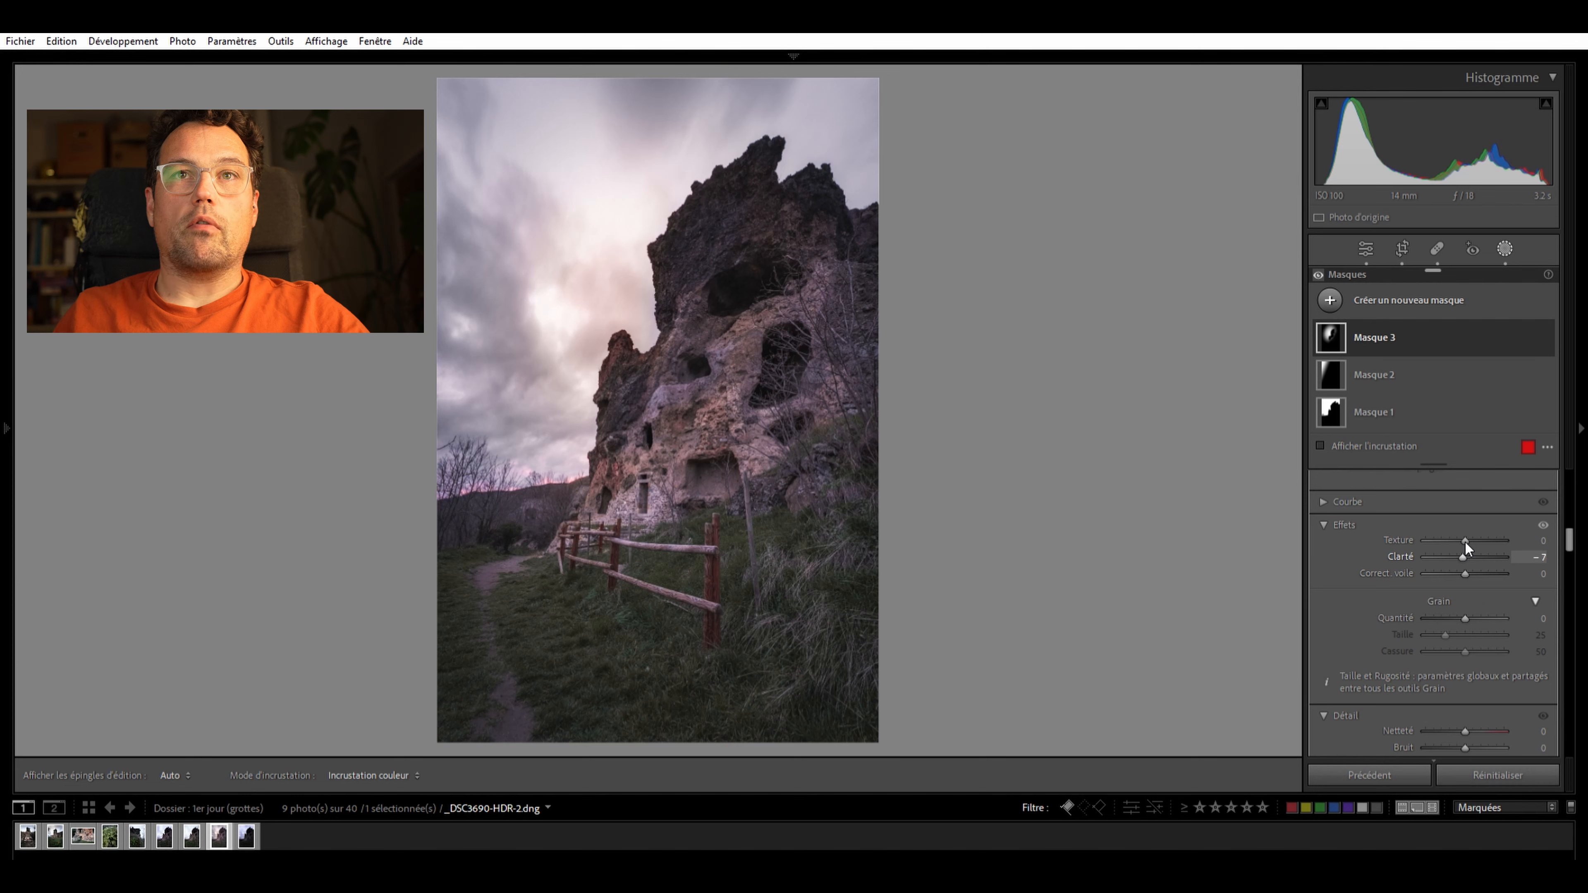
scroll(1466, 542, "up", 1)
scroll(1474, 584, "up", 5)
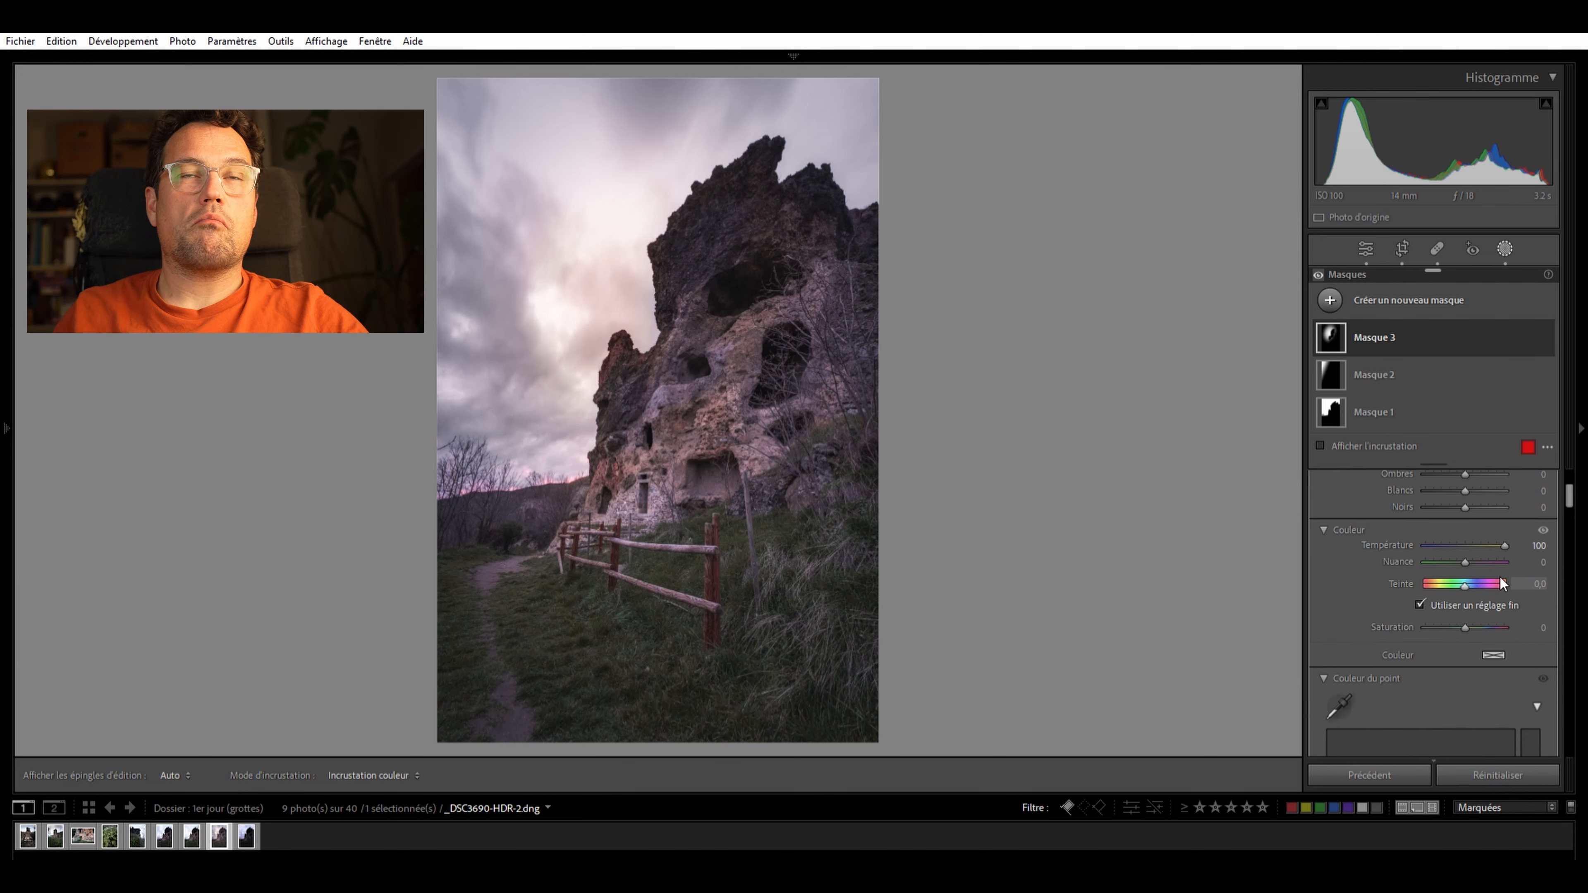
scroll(1463, 610, "up", 5)
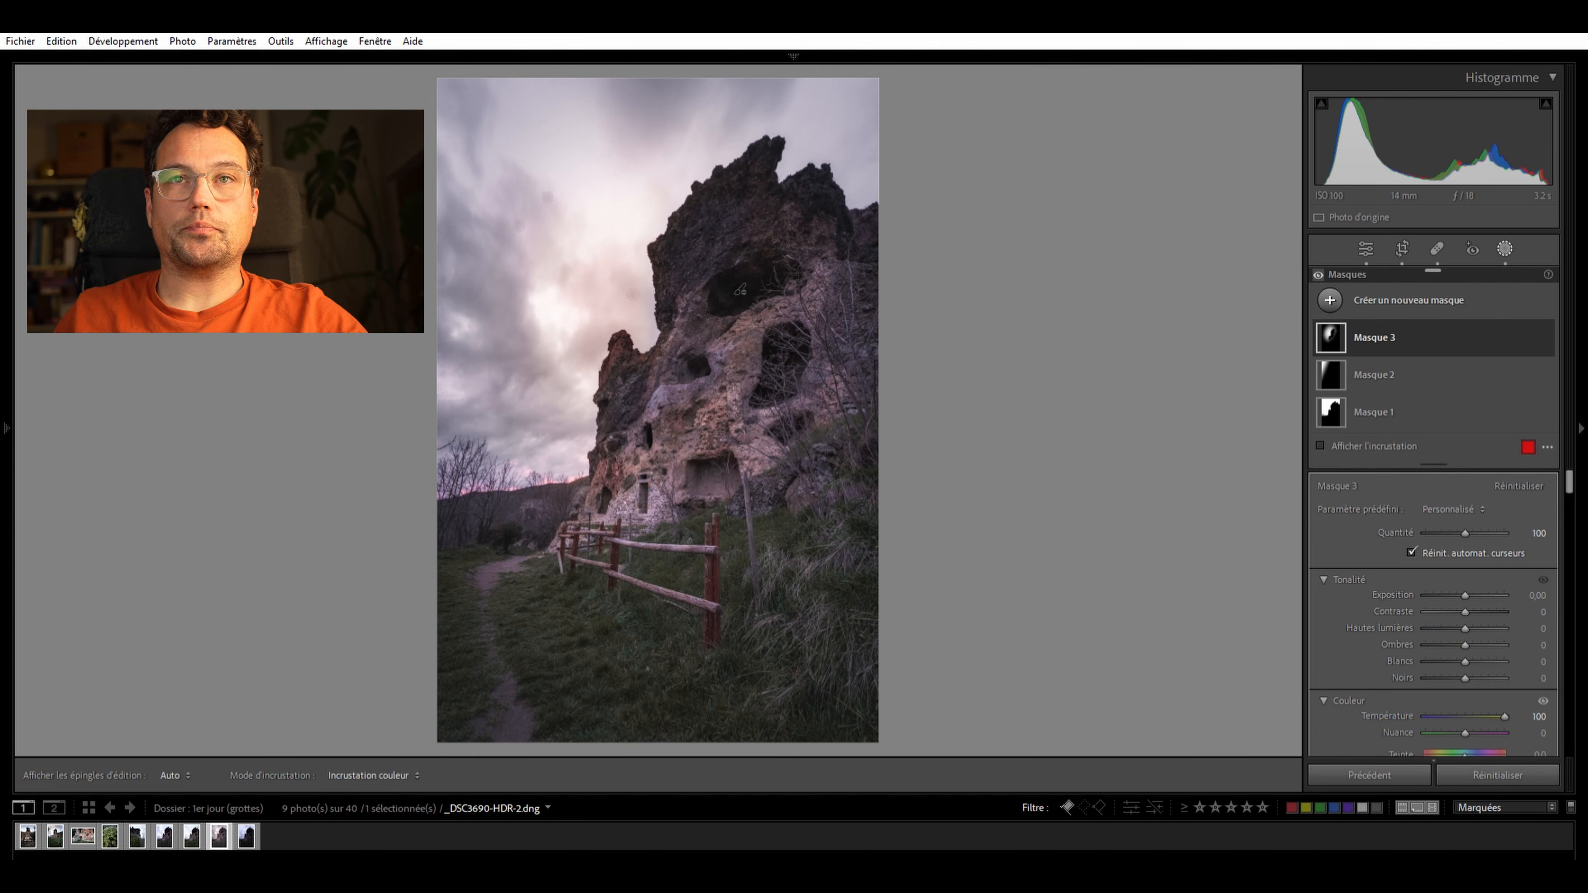
Lower the highlights of the sky selection mask to −26 and compare the photo with and without that mask
left_click(1357, 399)
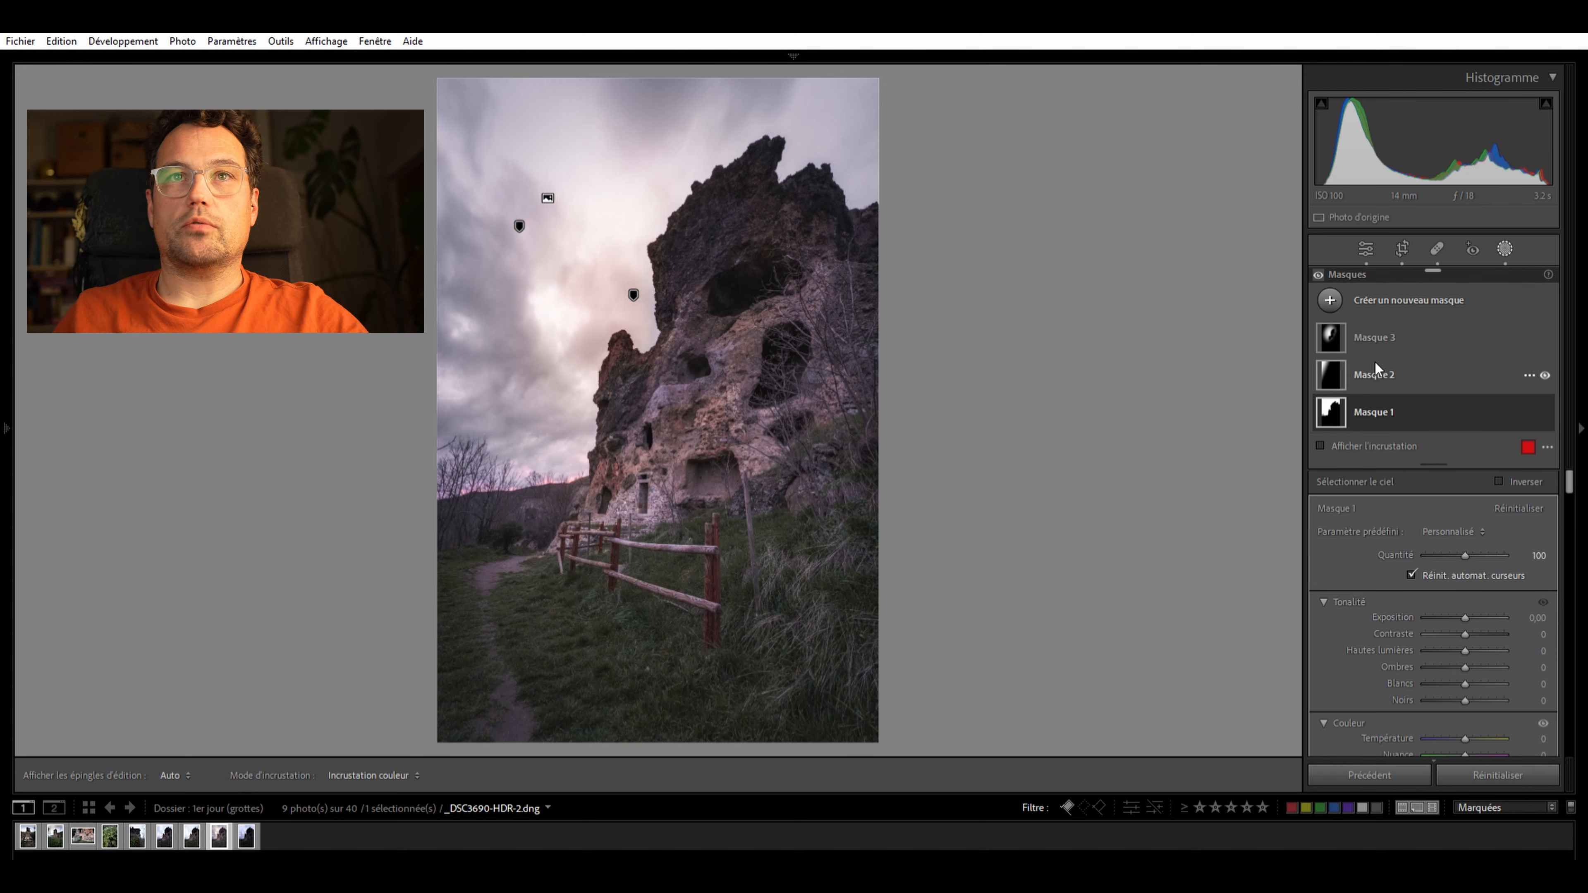
mouse_move(1341, 406)
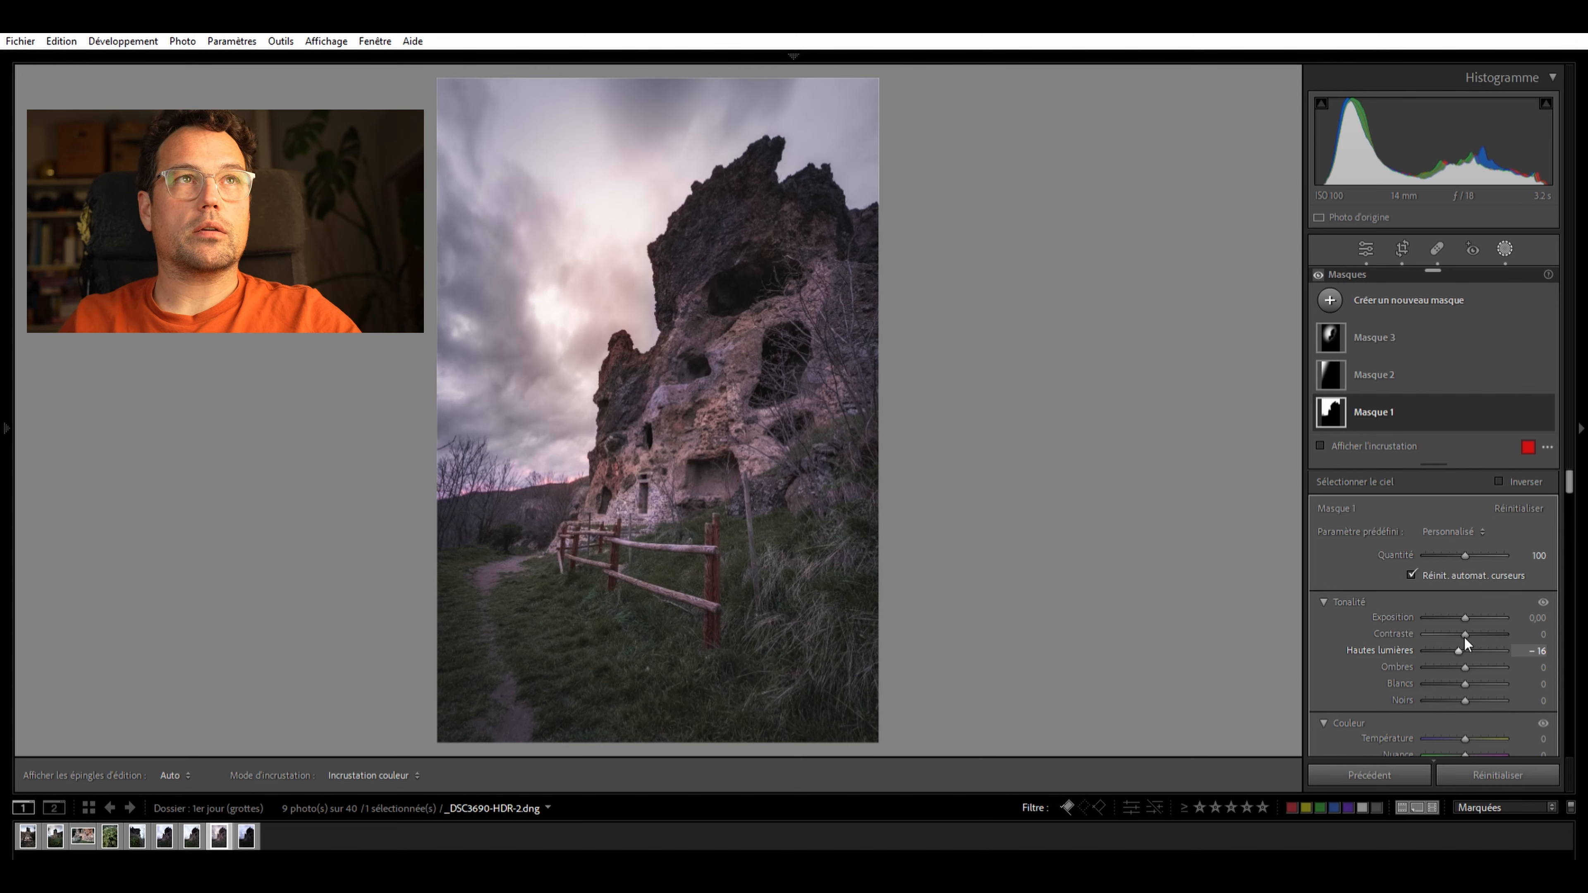
left_click_drag(1459, 651, 1457, 634)
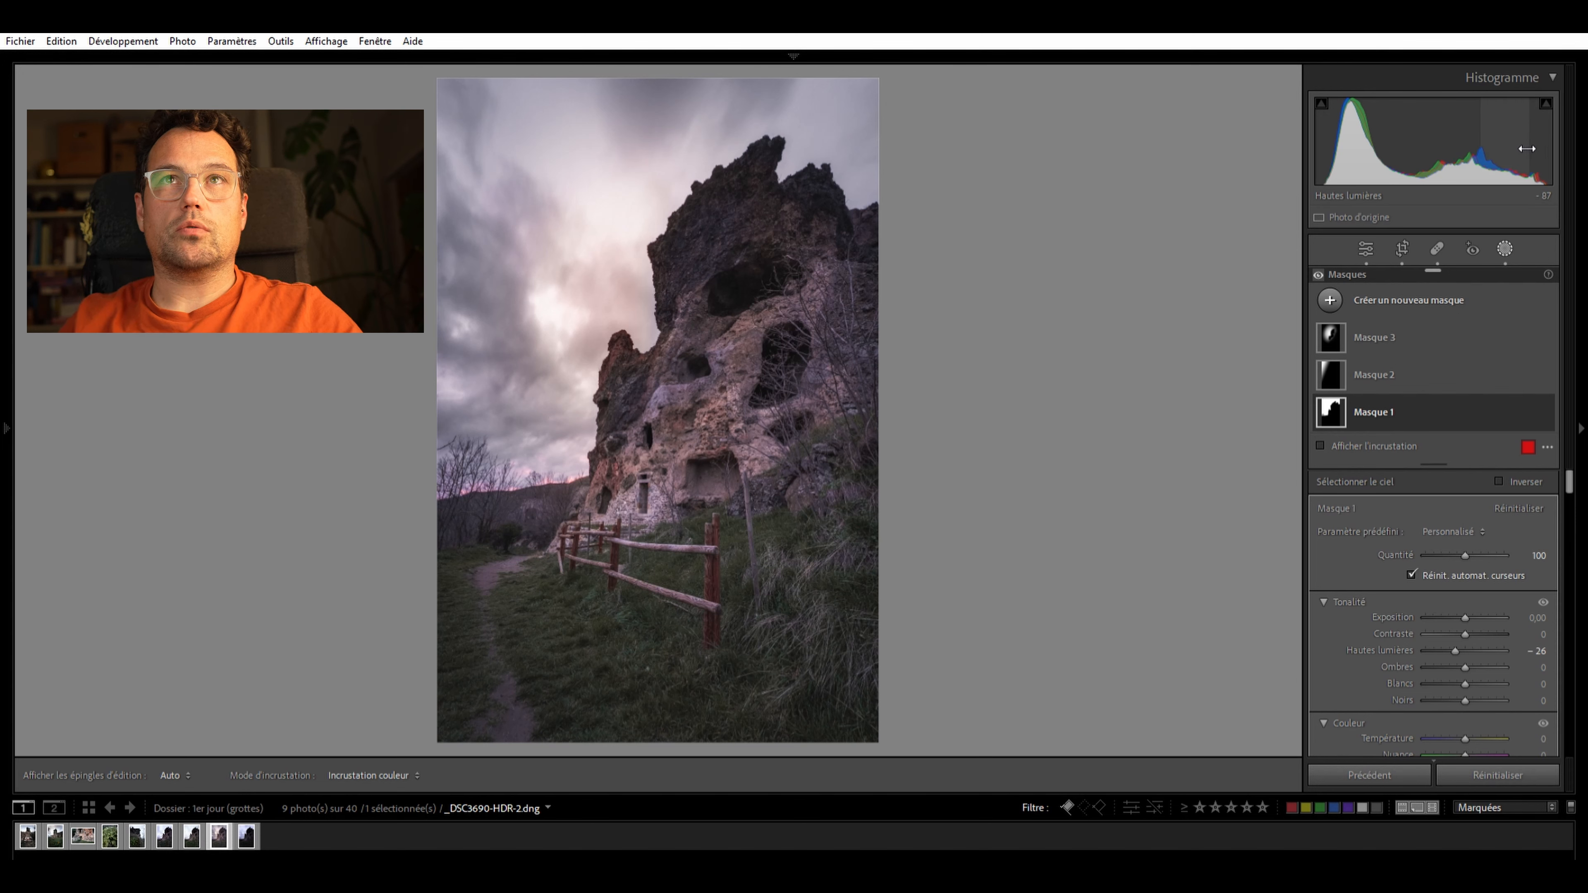
mouse_move(1545, 414)
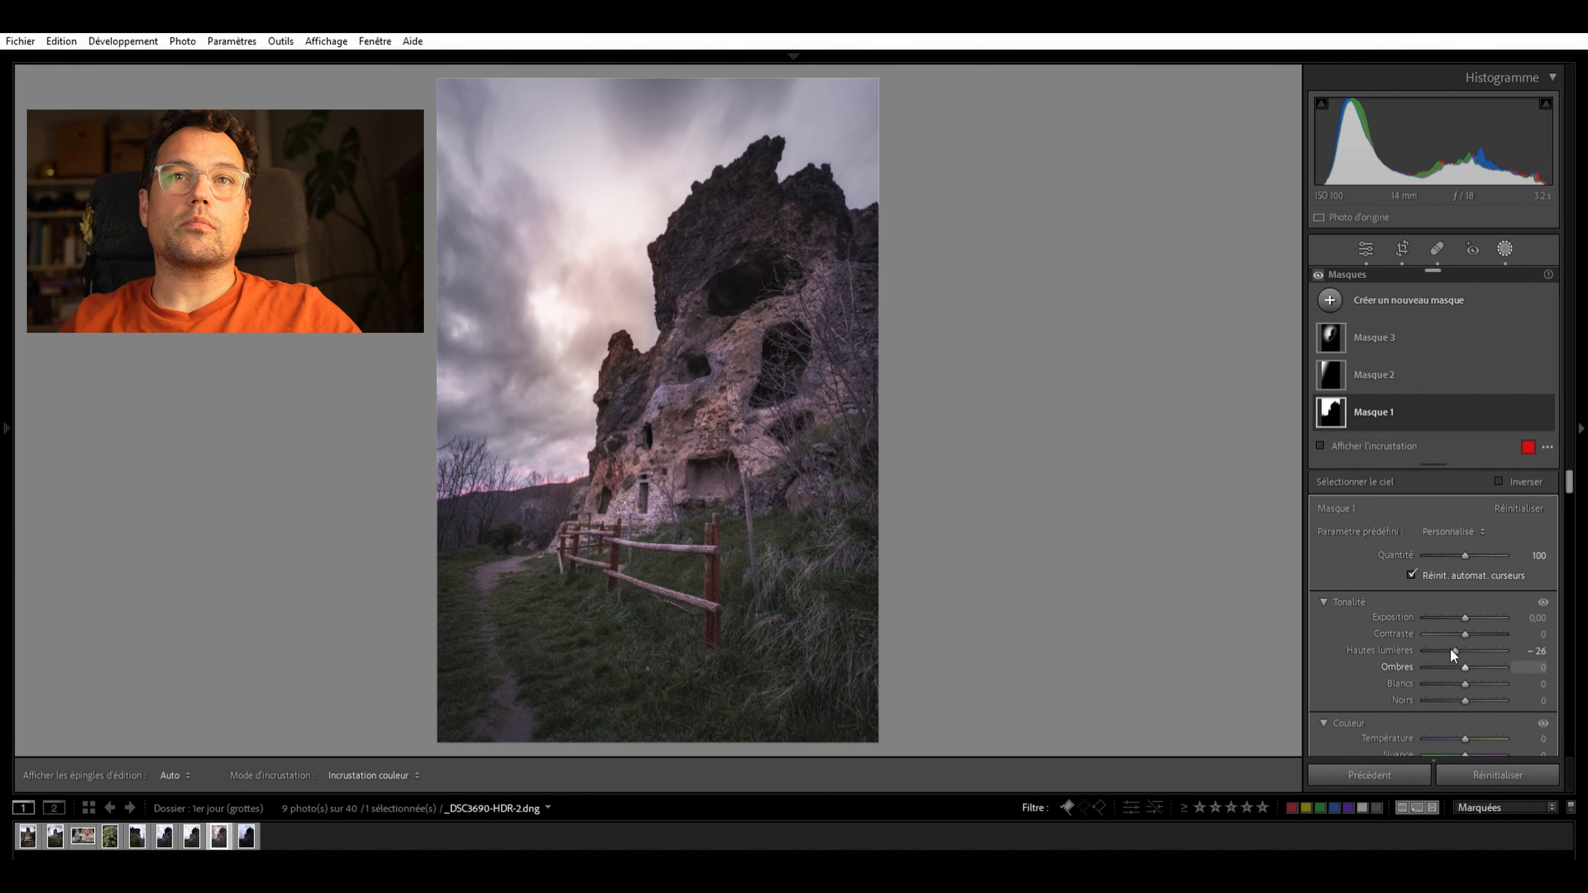
Raise the whites of the sky mask to 13 and compare the photo with and without the mask
key("Up")
key("Up")
key("Up")
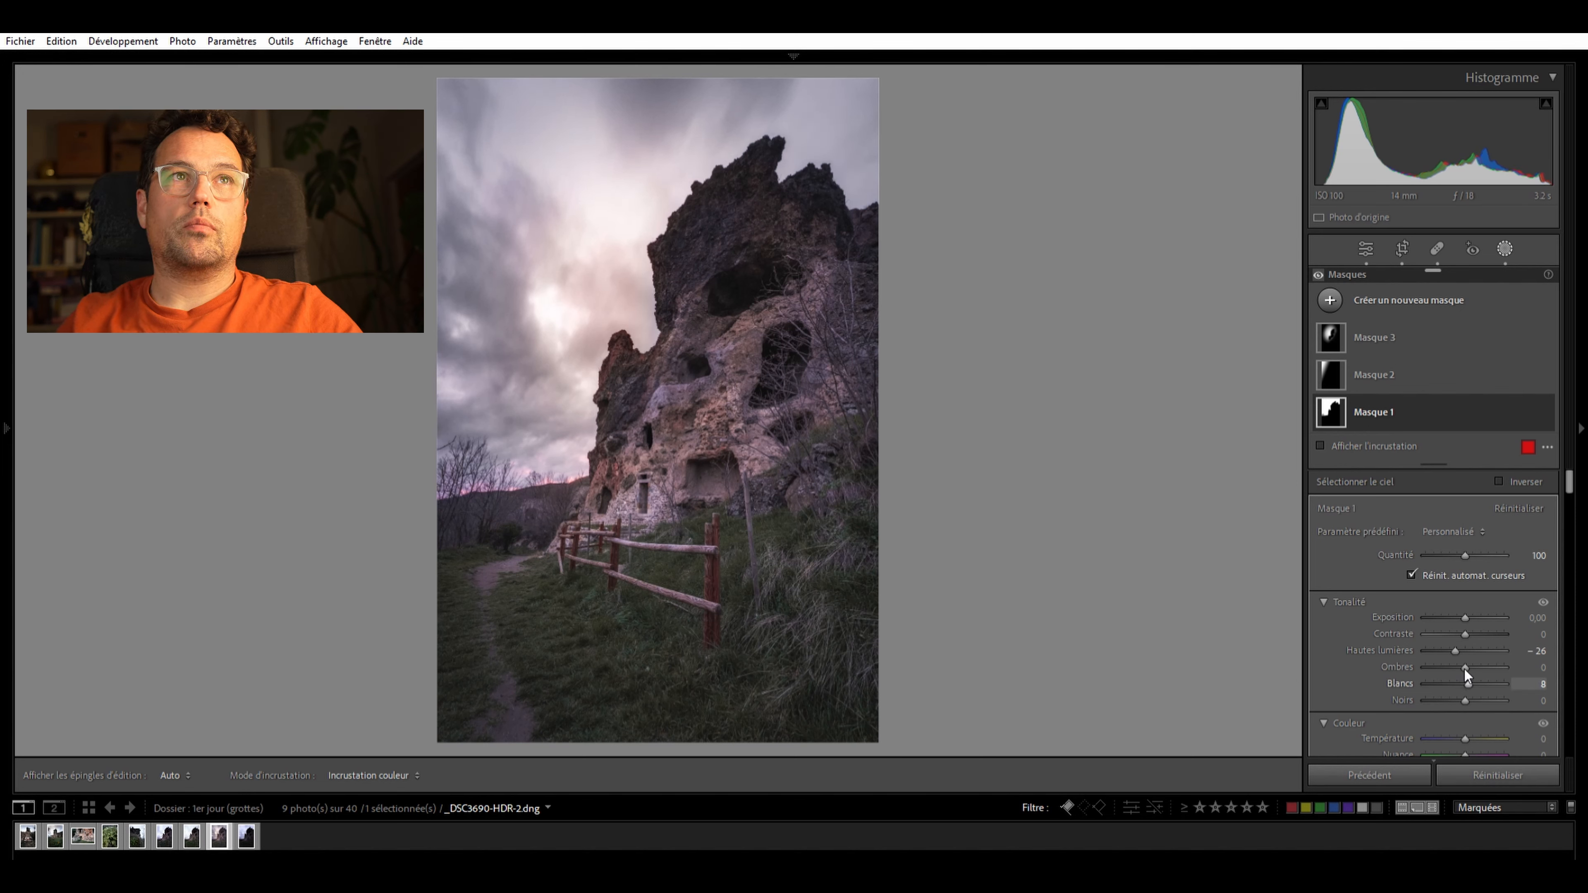
key("Down")
key("Down")
key("Down")
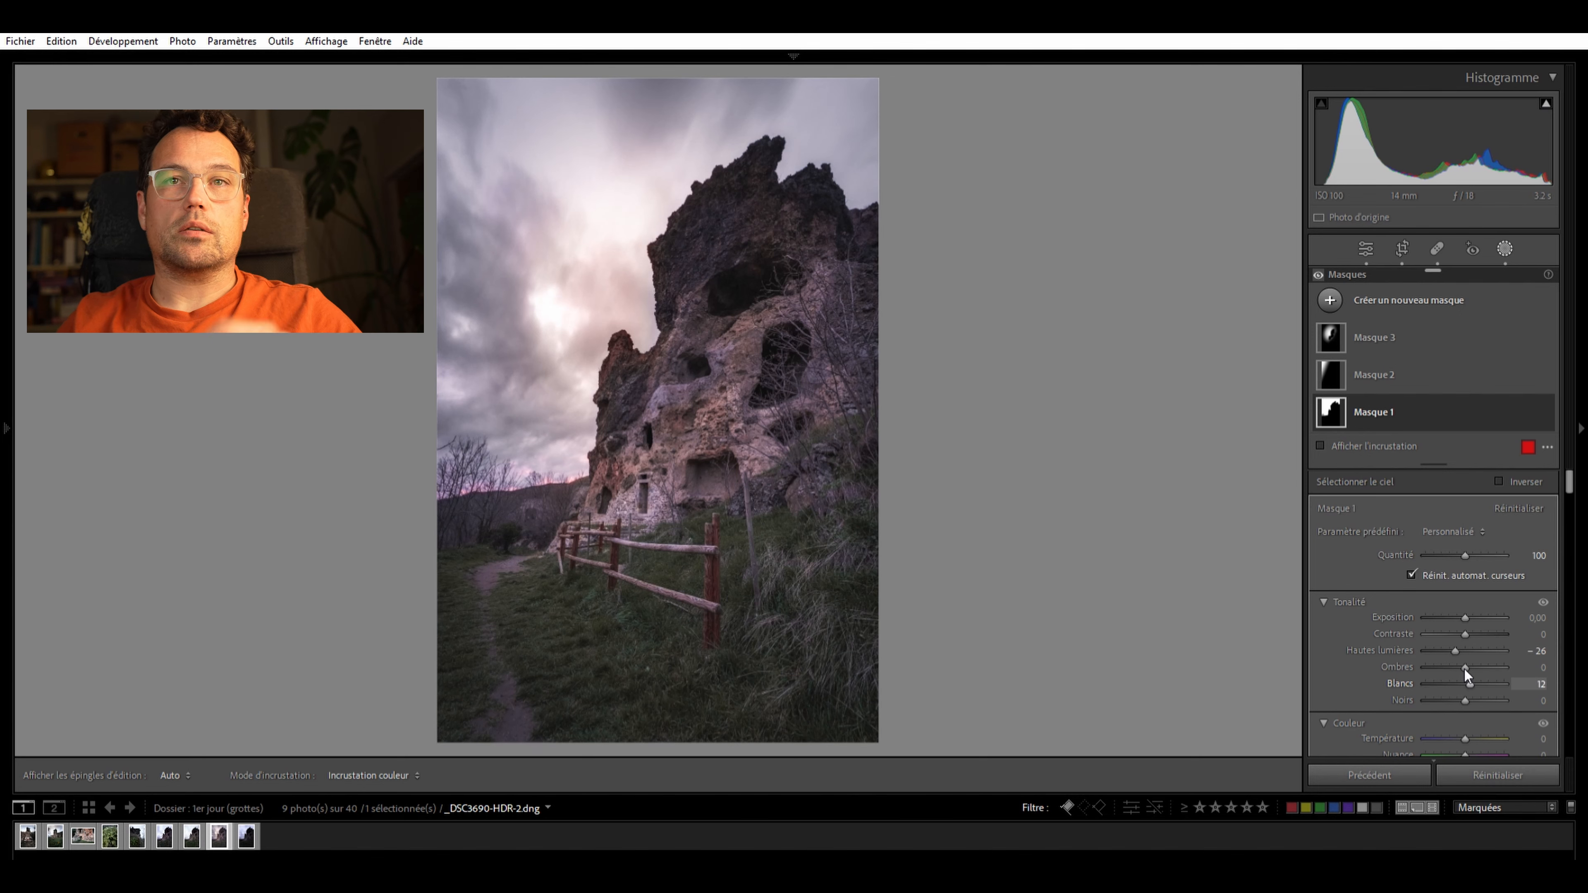
key("Down")
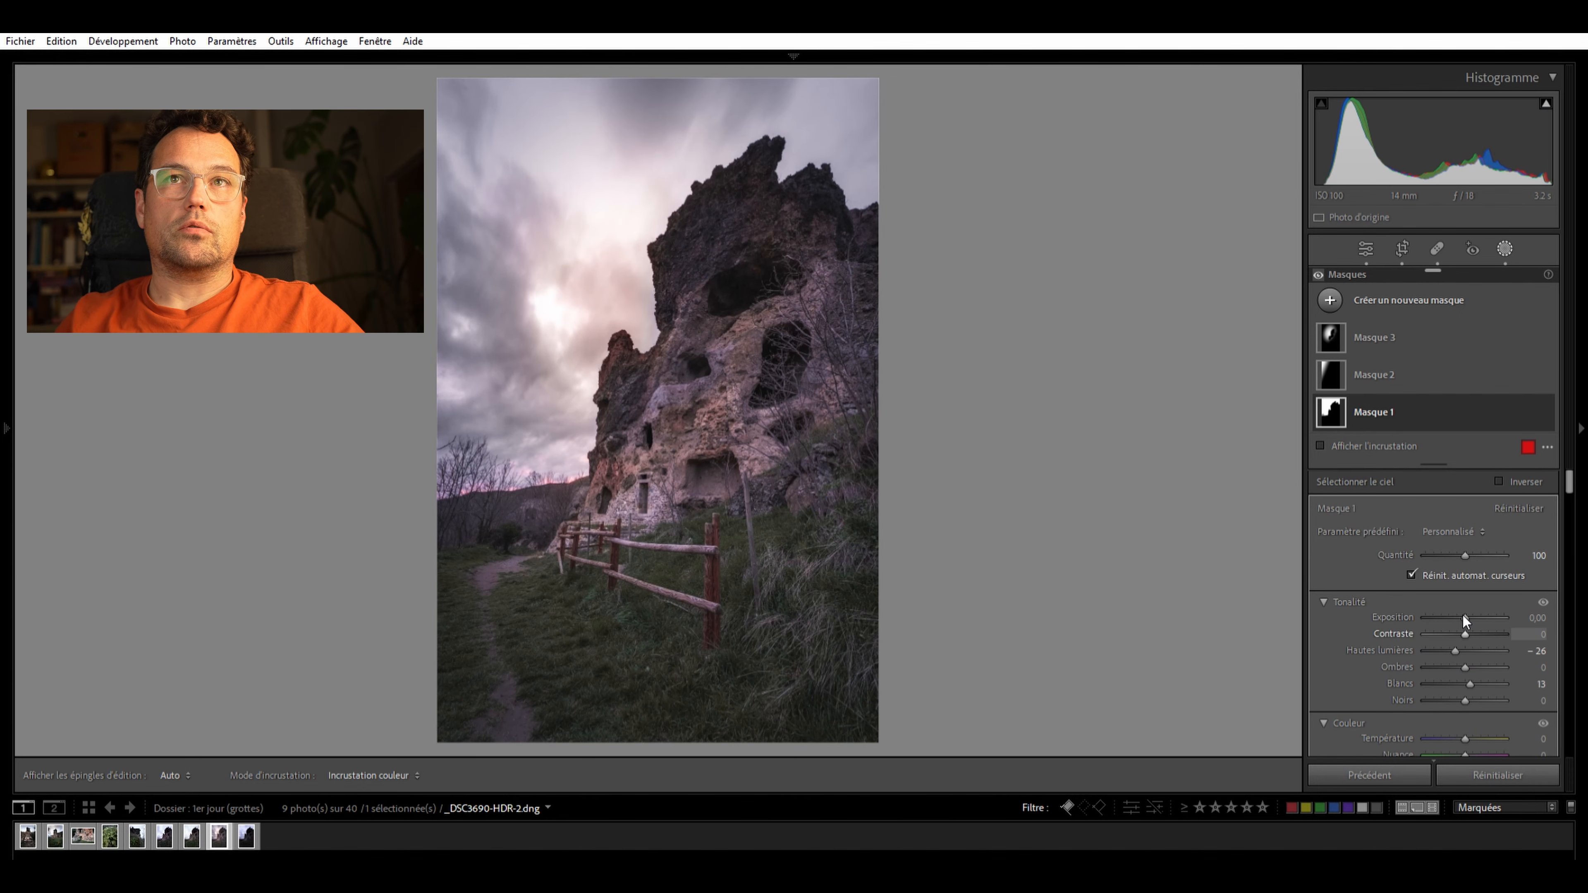
left_click(1541, 396)
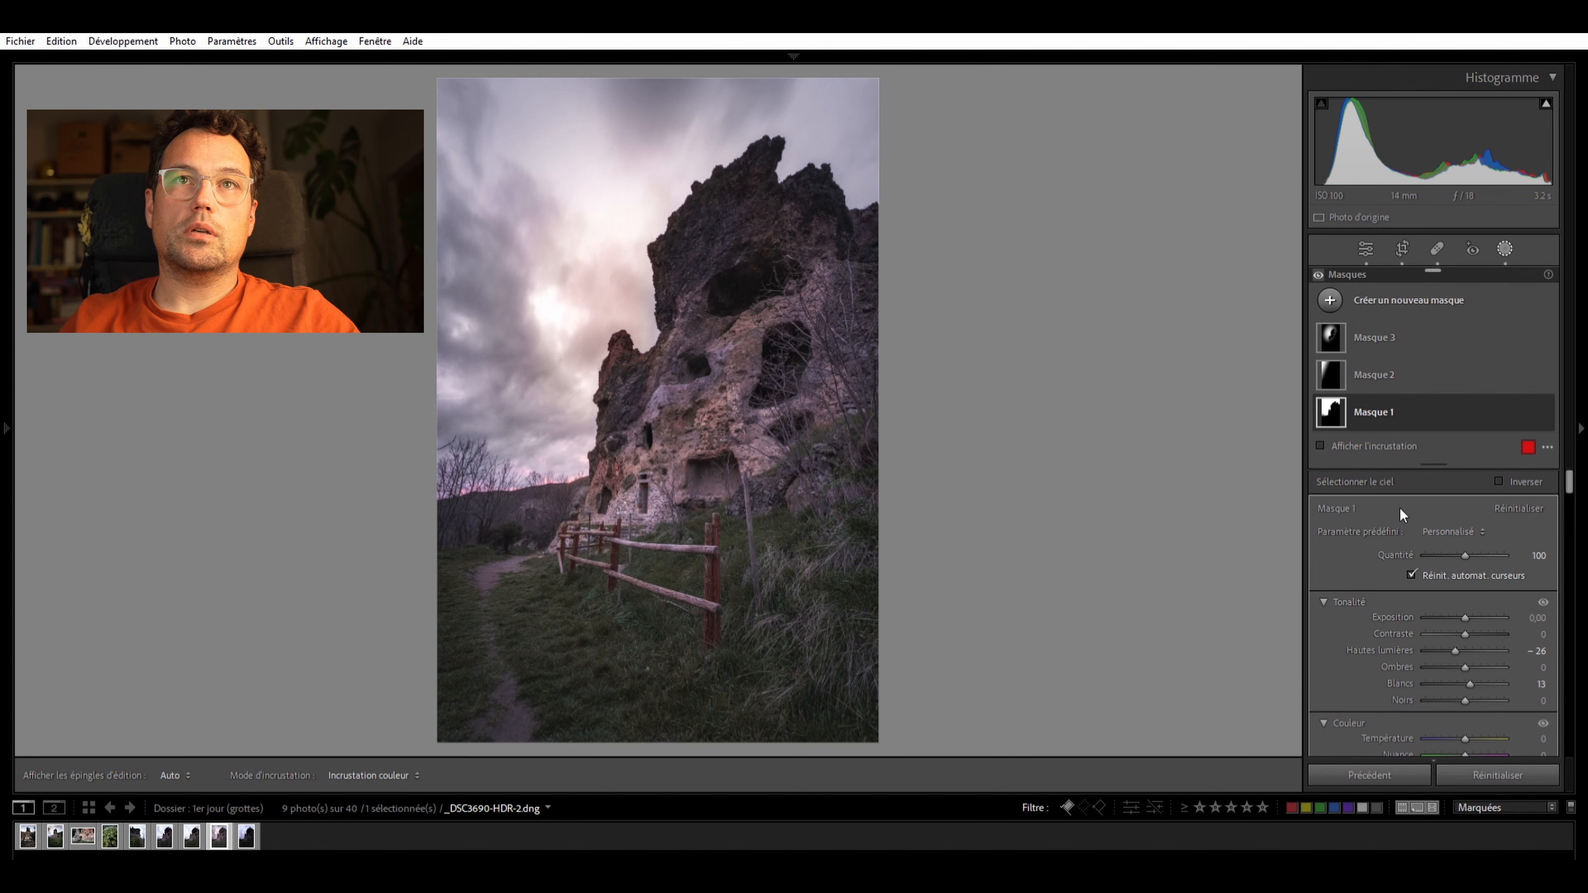
Paint a new brush mask along the dirt path down to the photo's lower edge, leaving the brush at size 10 and feather 100
key("k")
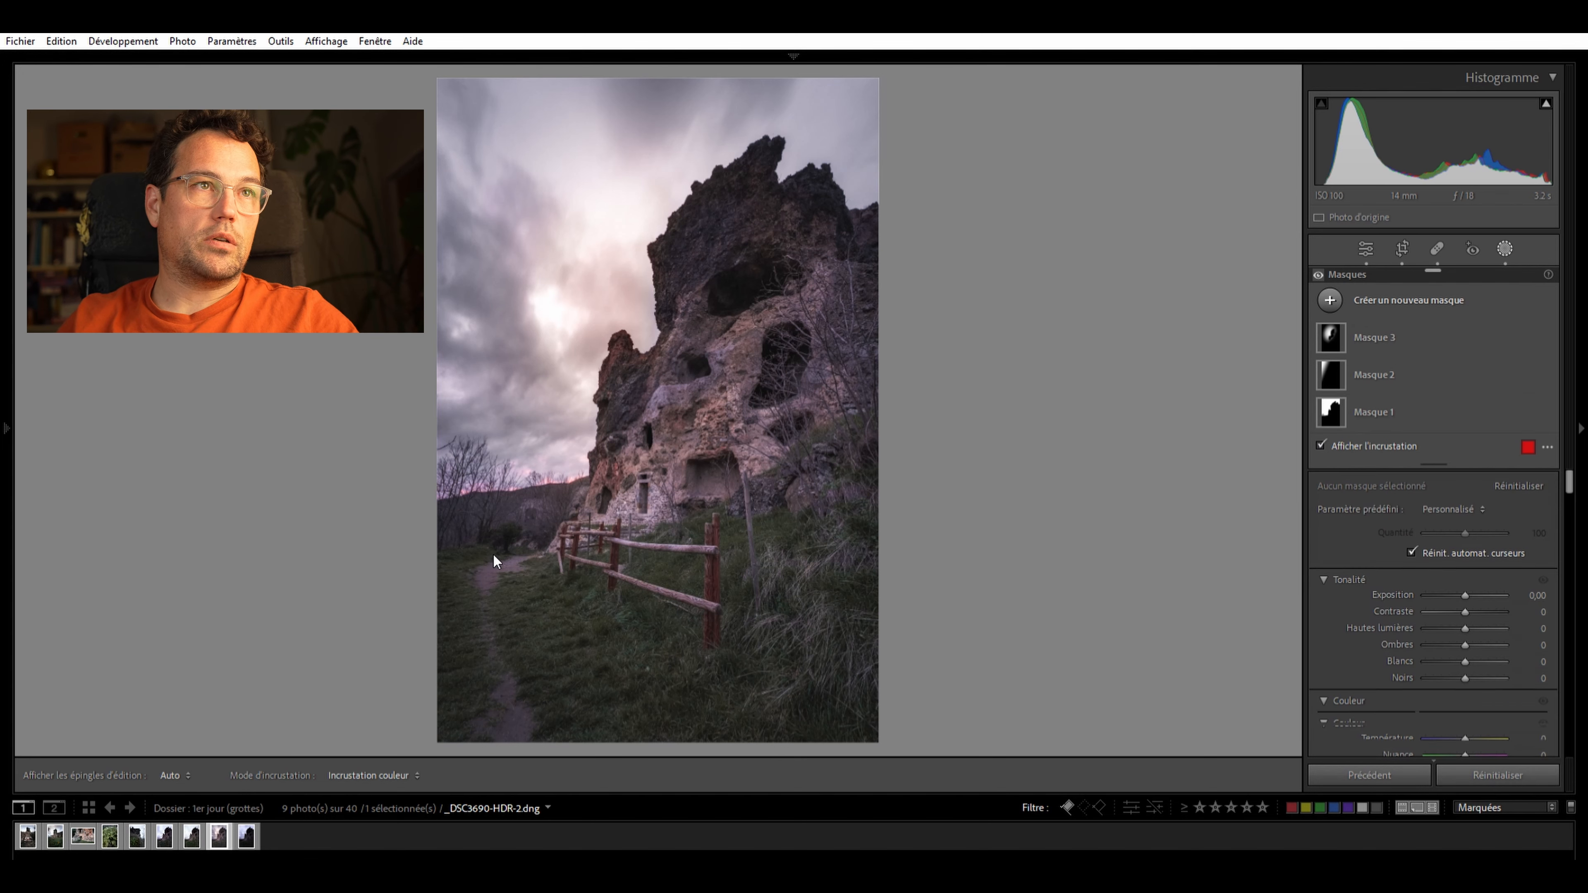
scroll(567, 594, "down", 7)
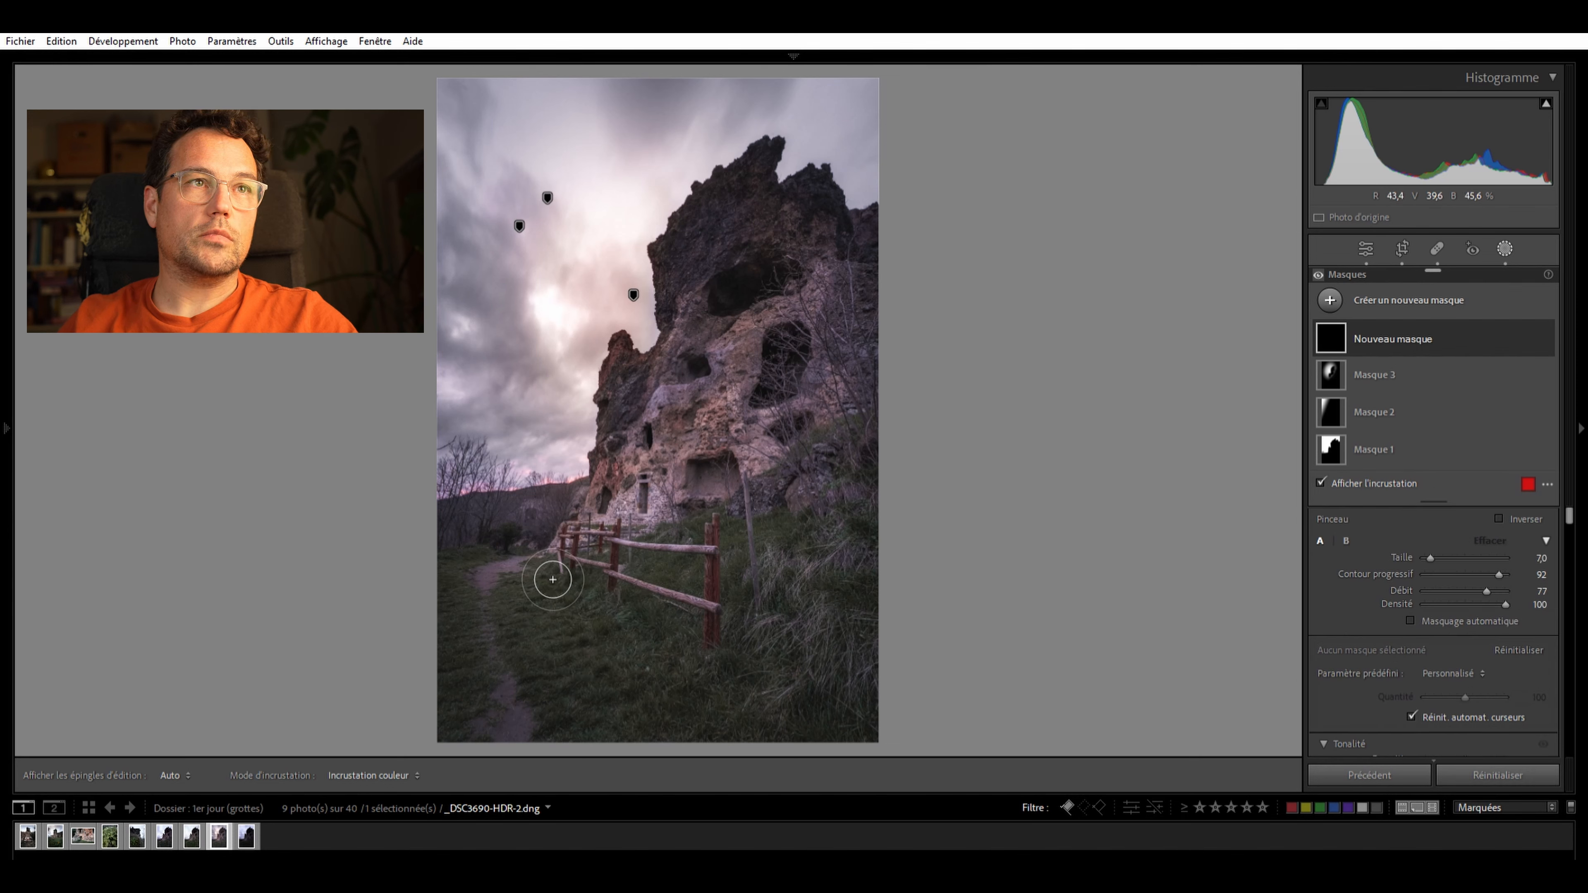
mouse_move(519, 562)
left_mouse_down()
mouse_move(552, 758)
mouse_move(520, 617)
mouse_move(528, 584)
mouse_move(563, 566)
left_mouse_up()
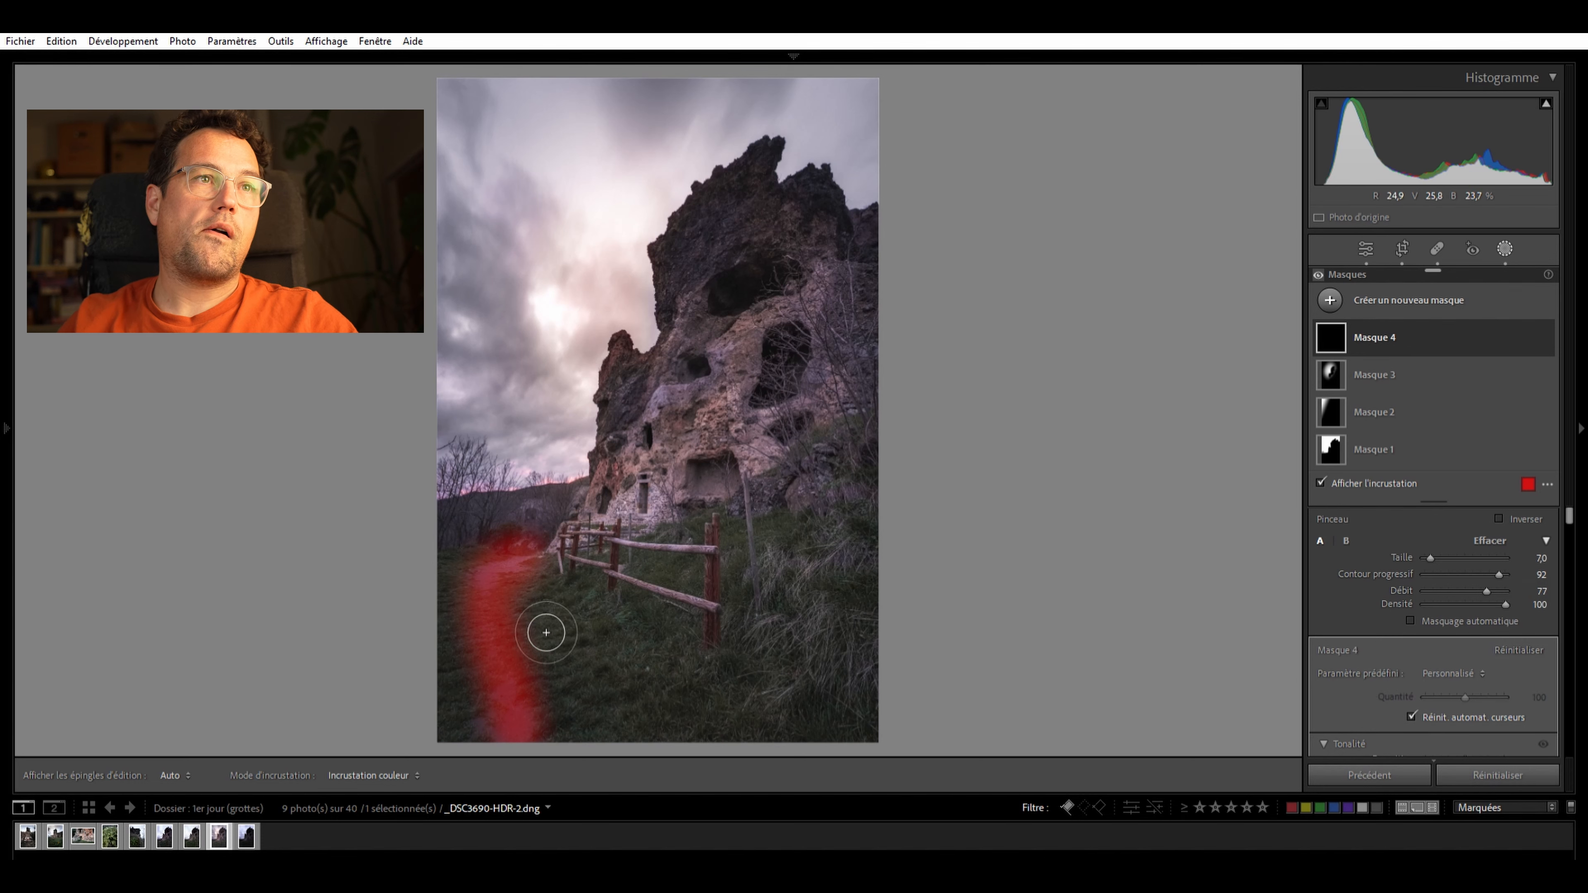
left_click_drag(532, 766, 535, 730)
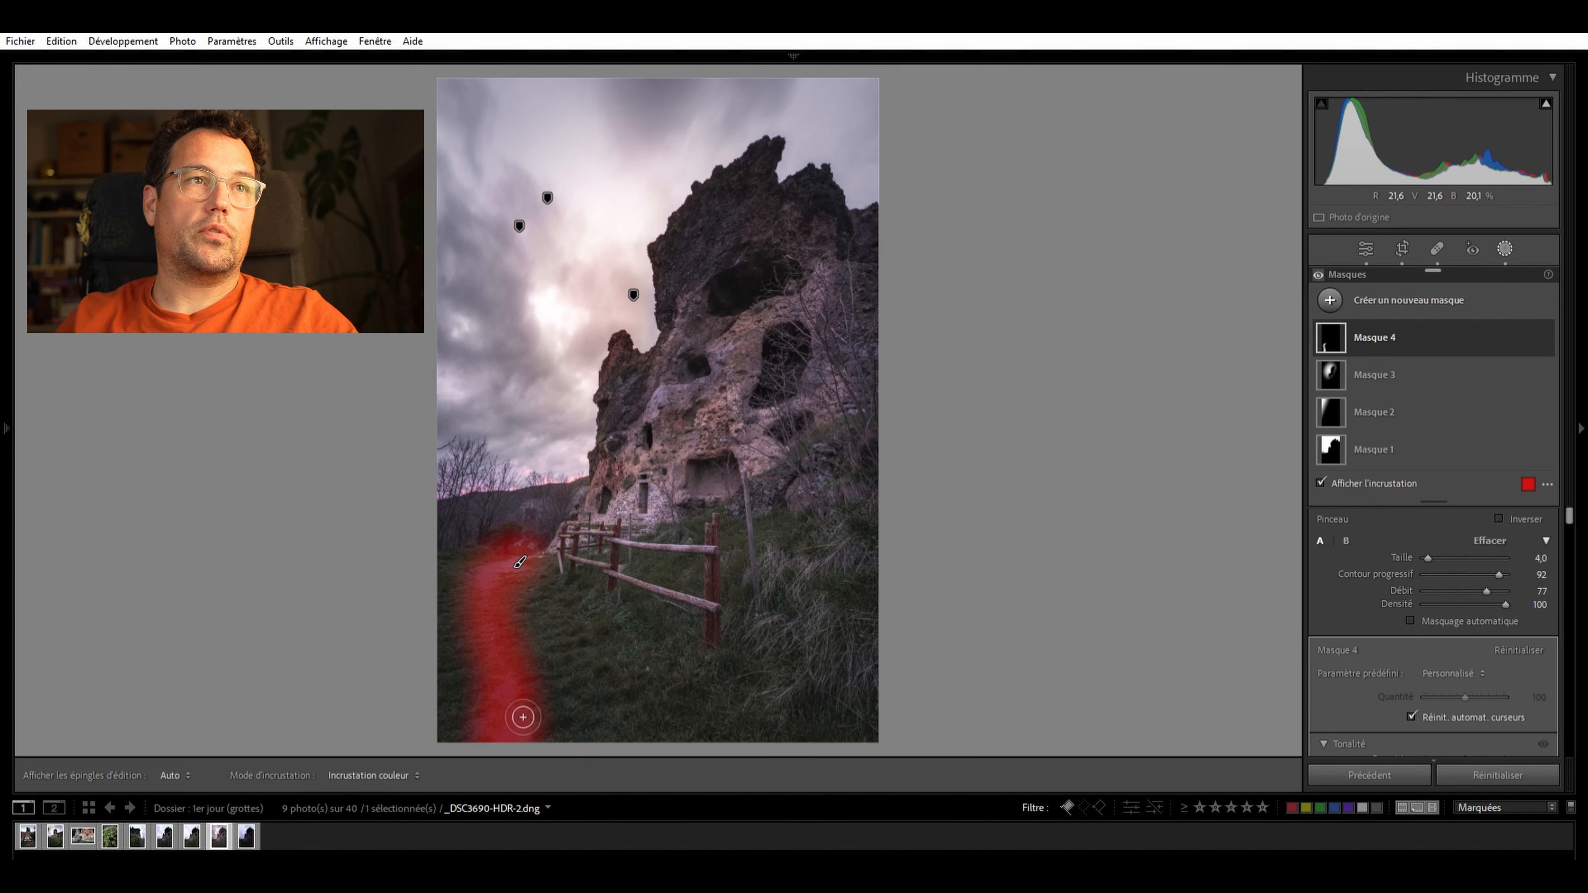
key("bracketright")
key("bracketright")
key("bracketright")
key("shift+bracketright")
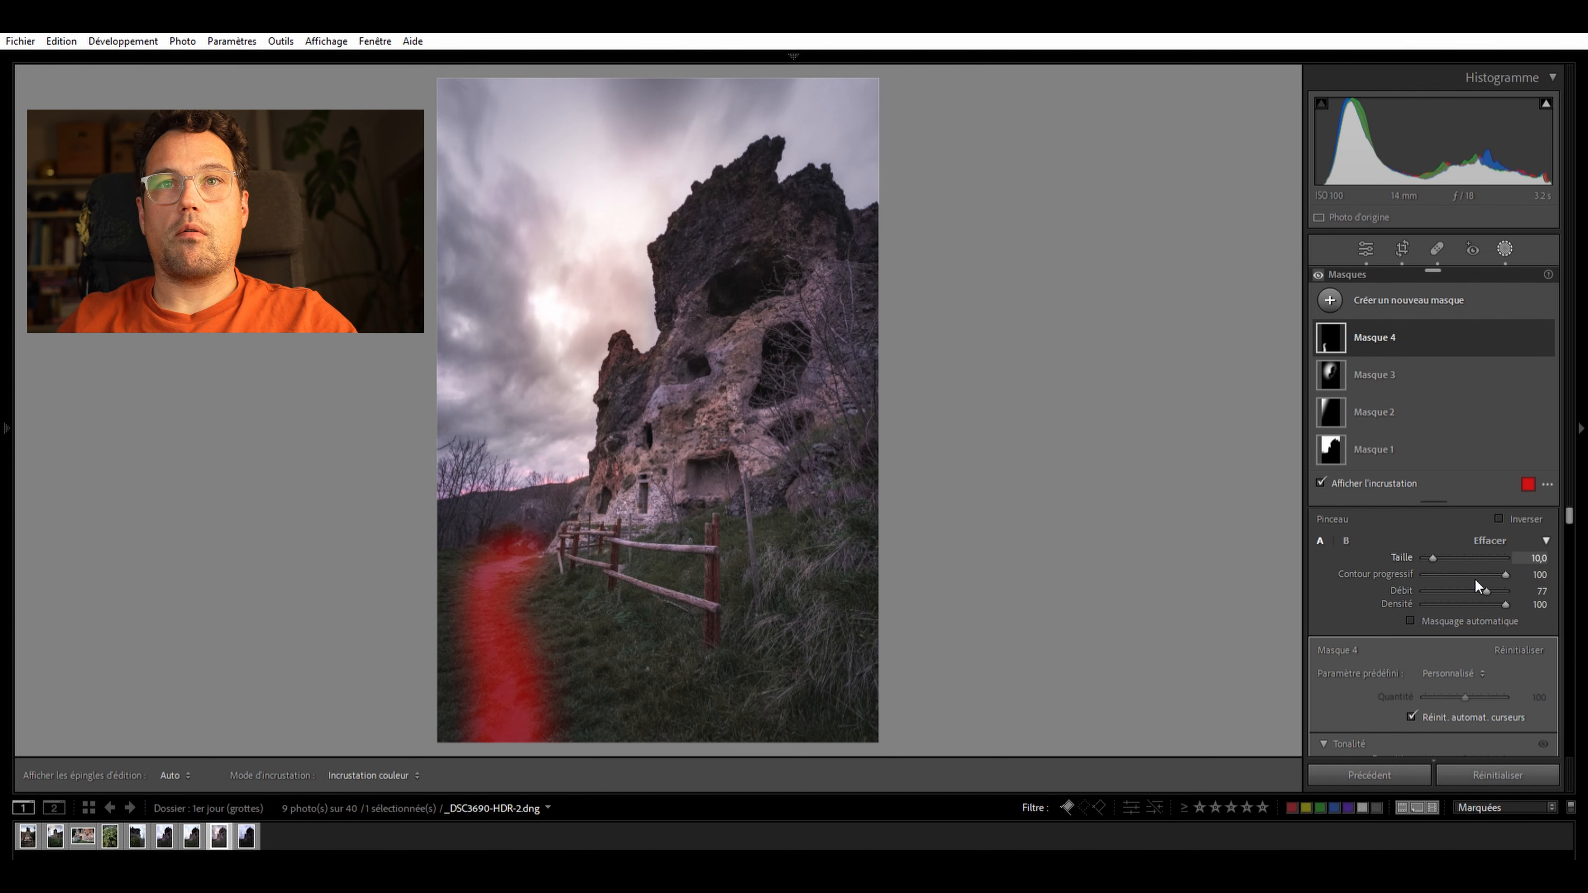
Warm the path mask with a temperature of 42 and raise its exposure to 0.10
scroll(1469, 594, "down", 5)
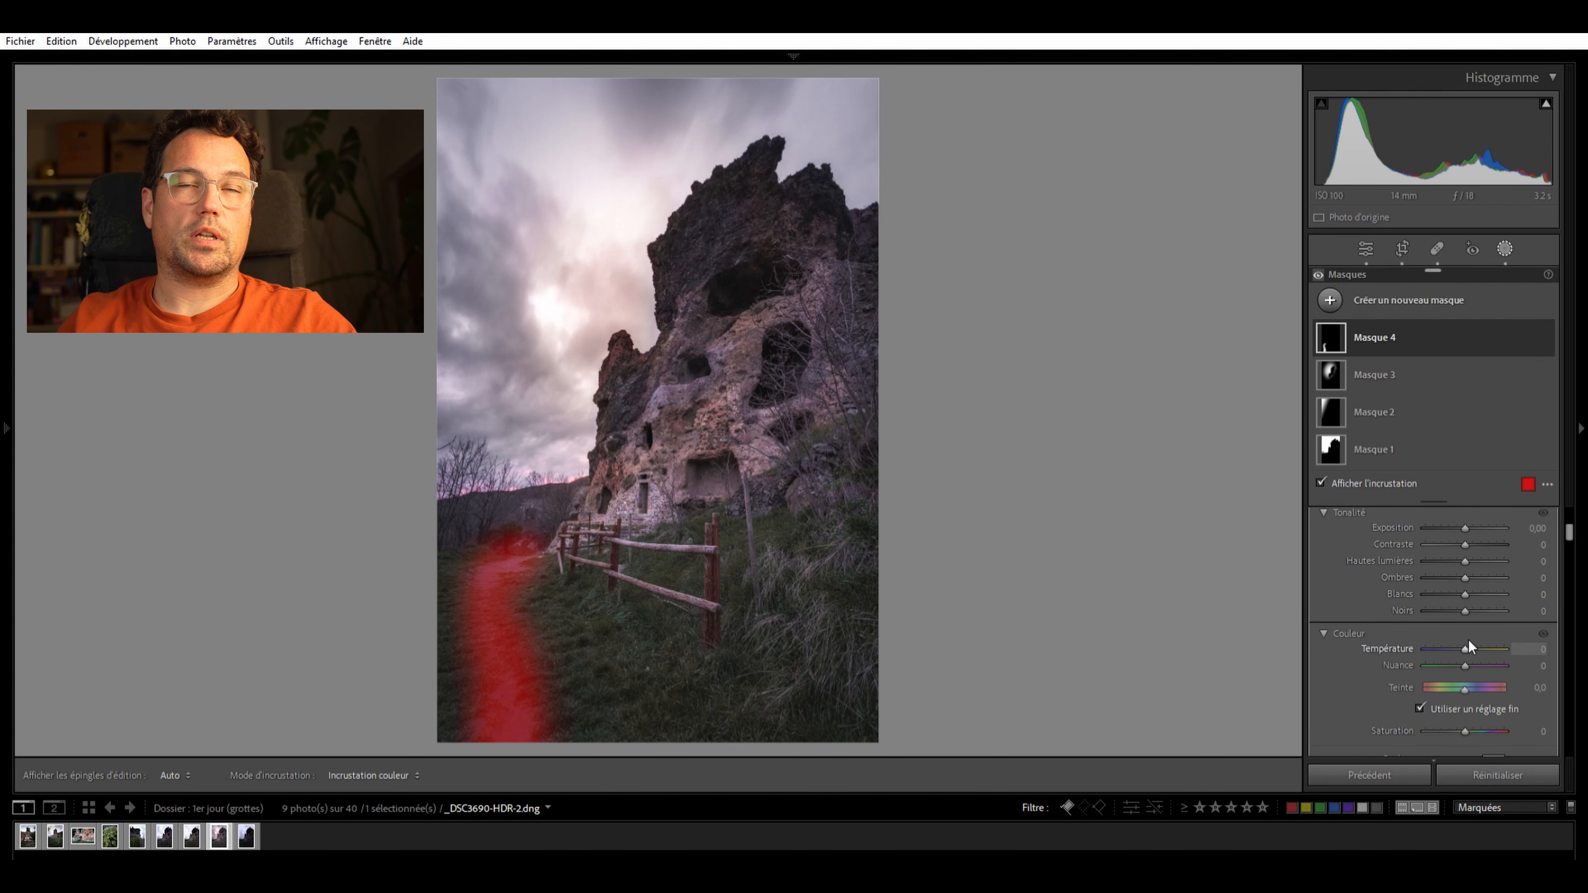
left_click_drag(1467, 633, 1493, 635)
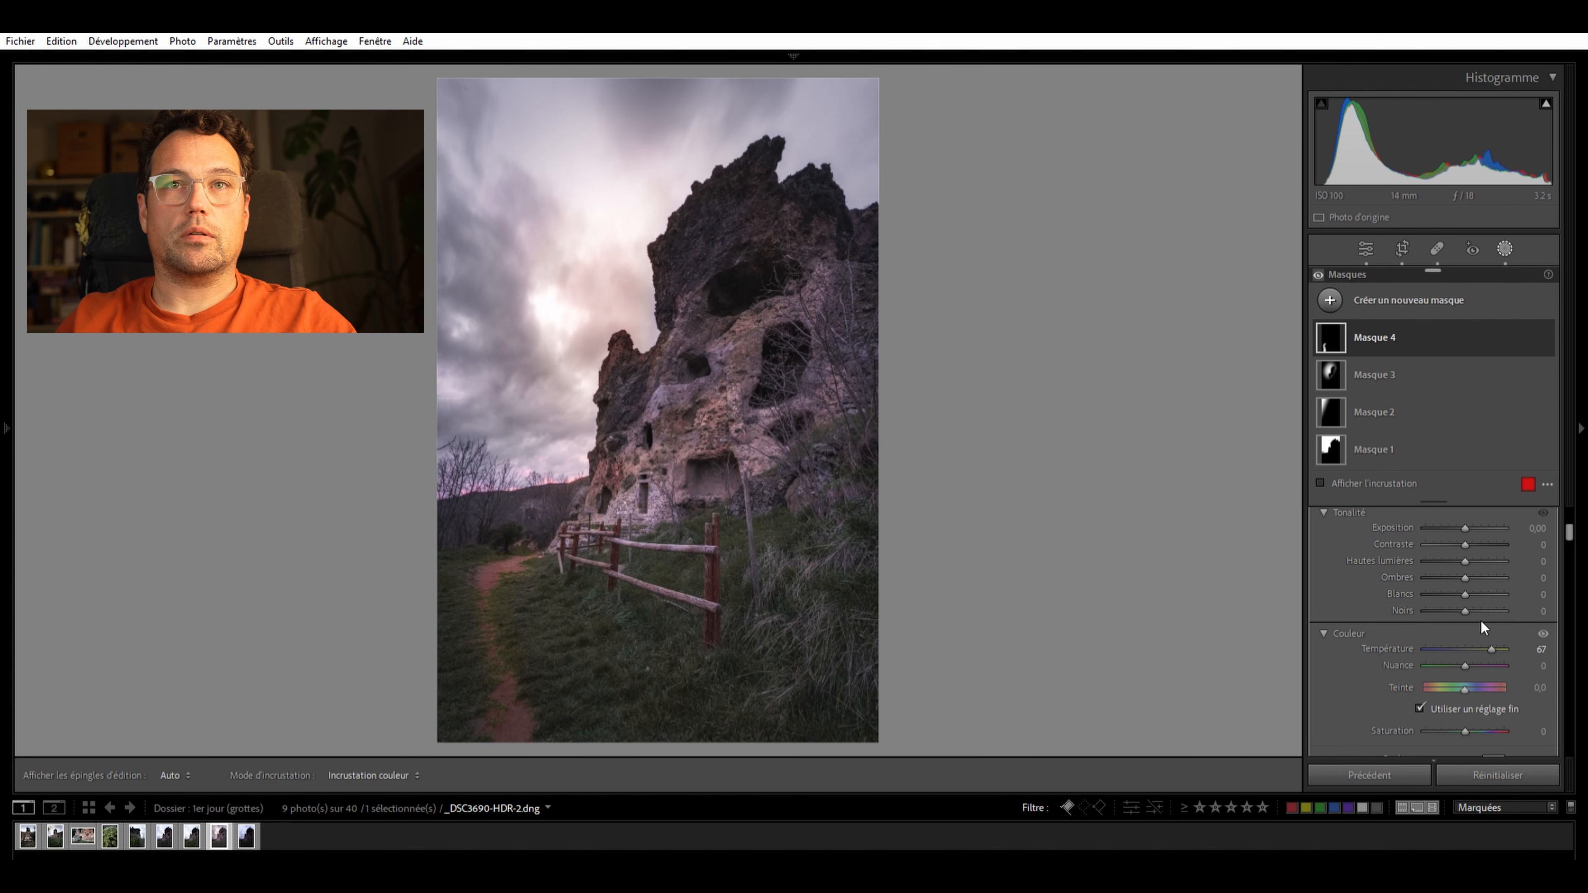
scroll(1497, 637, "down", 2)
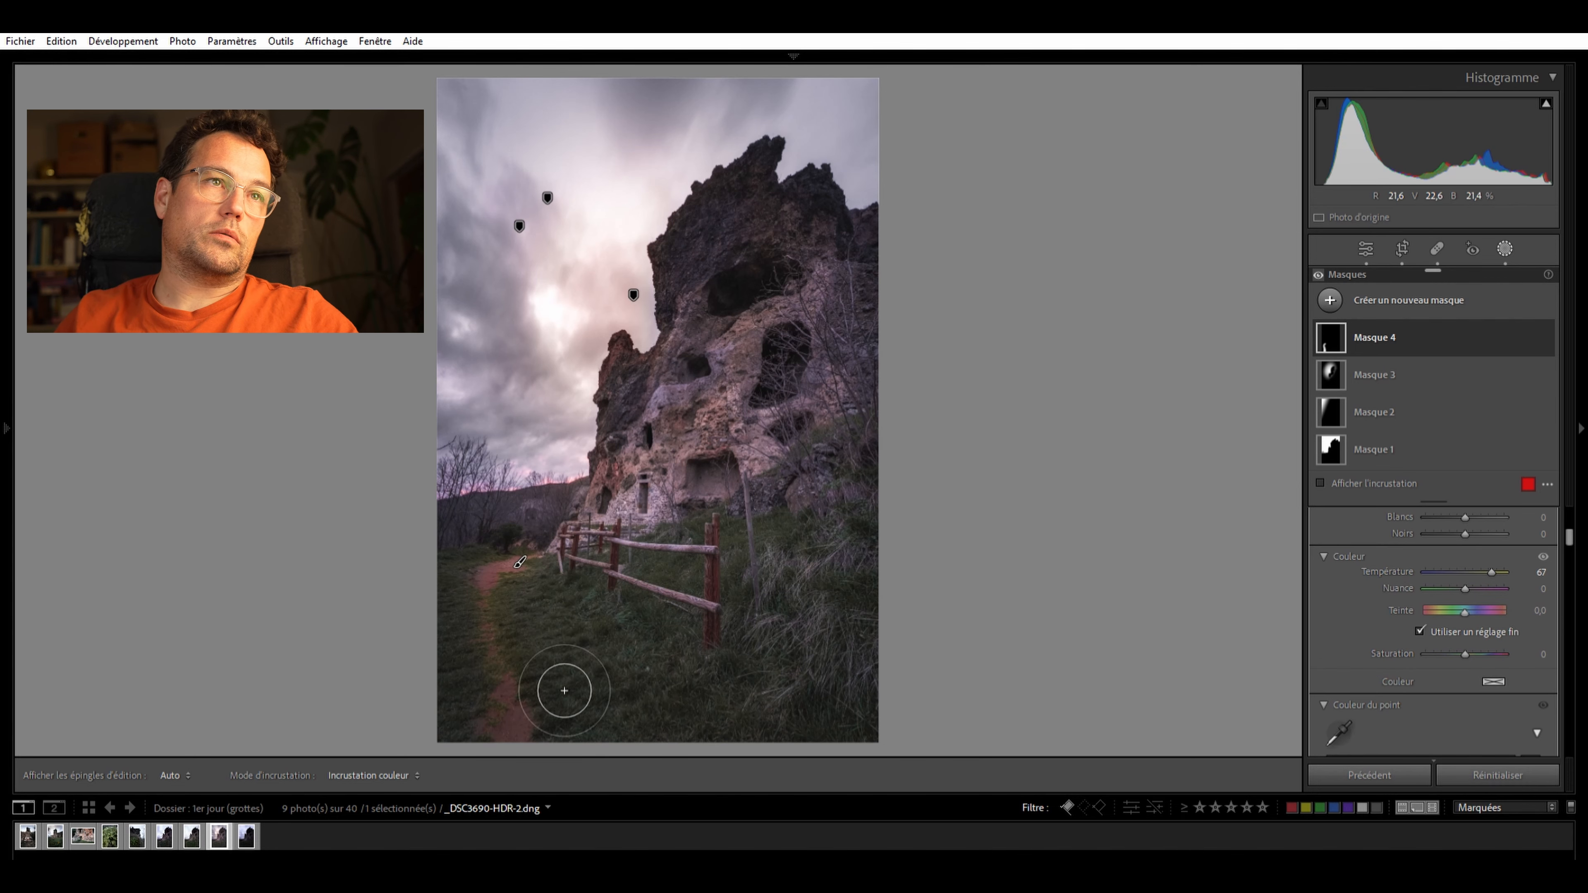
scroll(1439, 635, "down", 5)
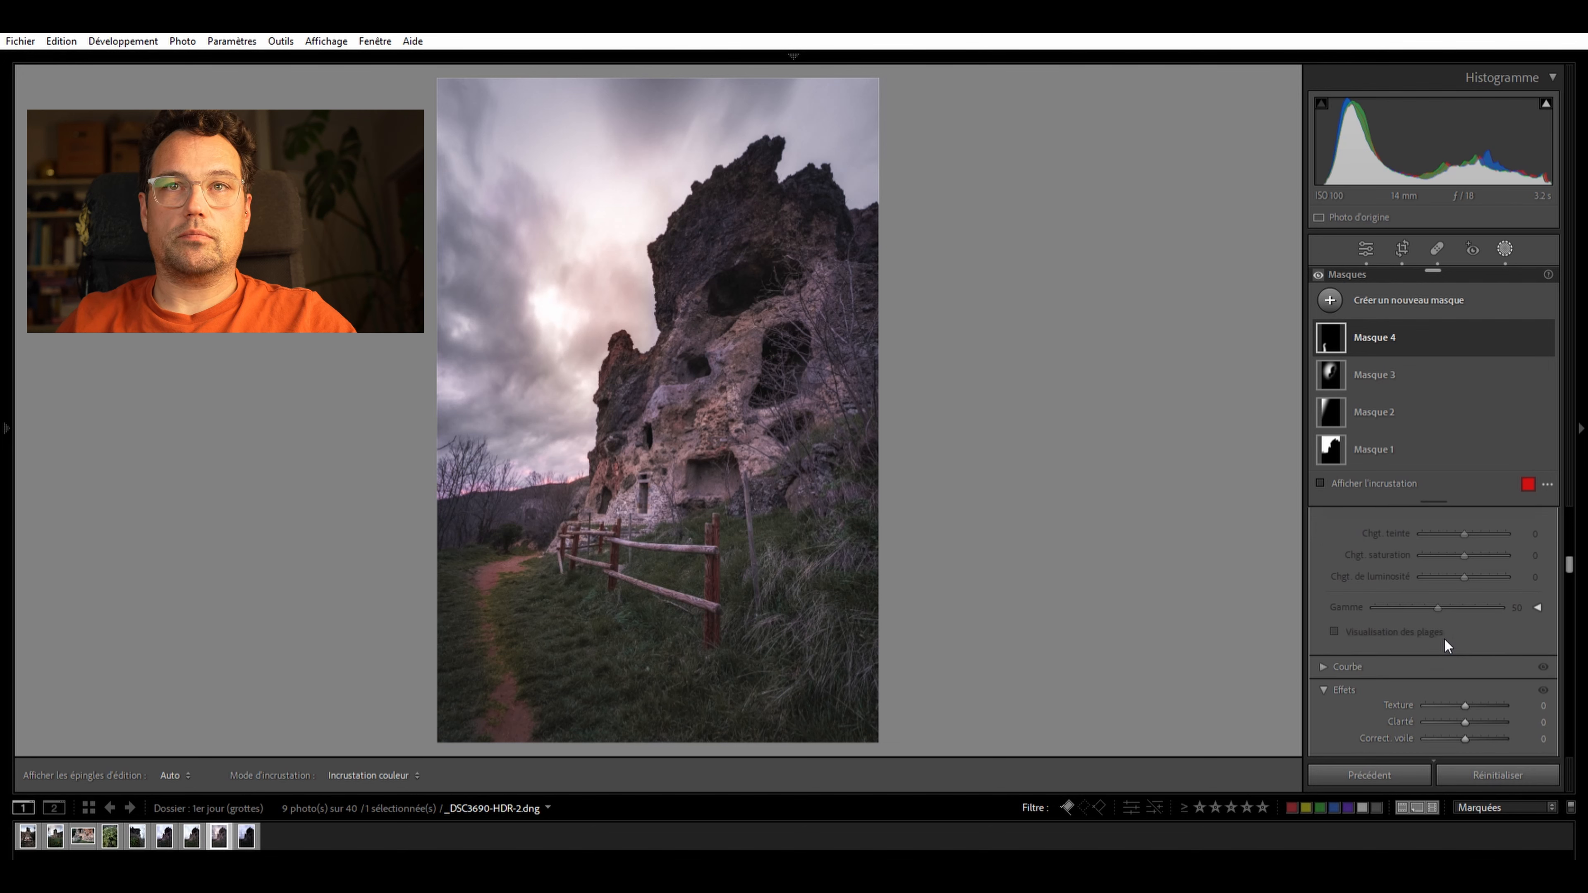
scroll(1463, 628, "down", 6)
scroll(1456, 598, "up", 10)
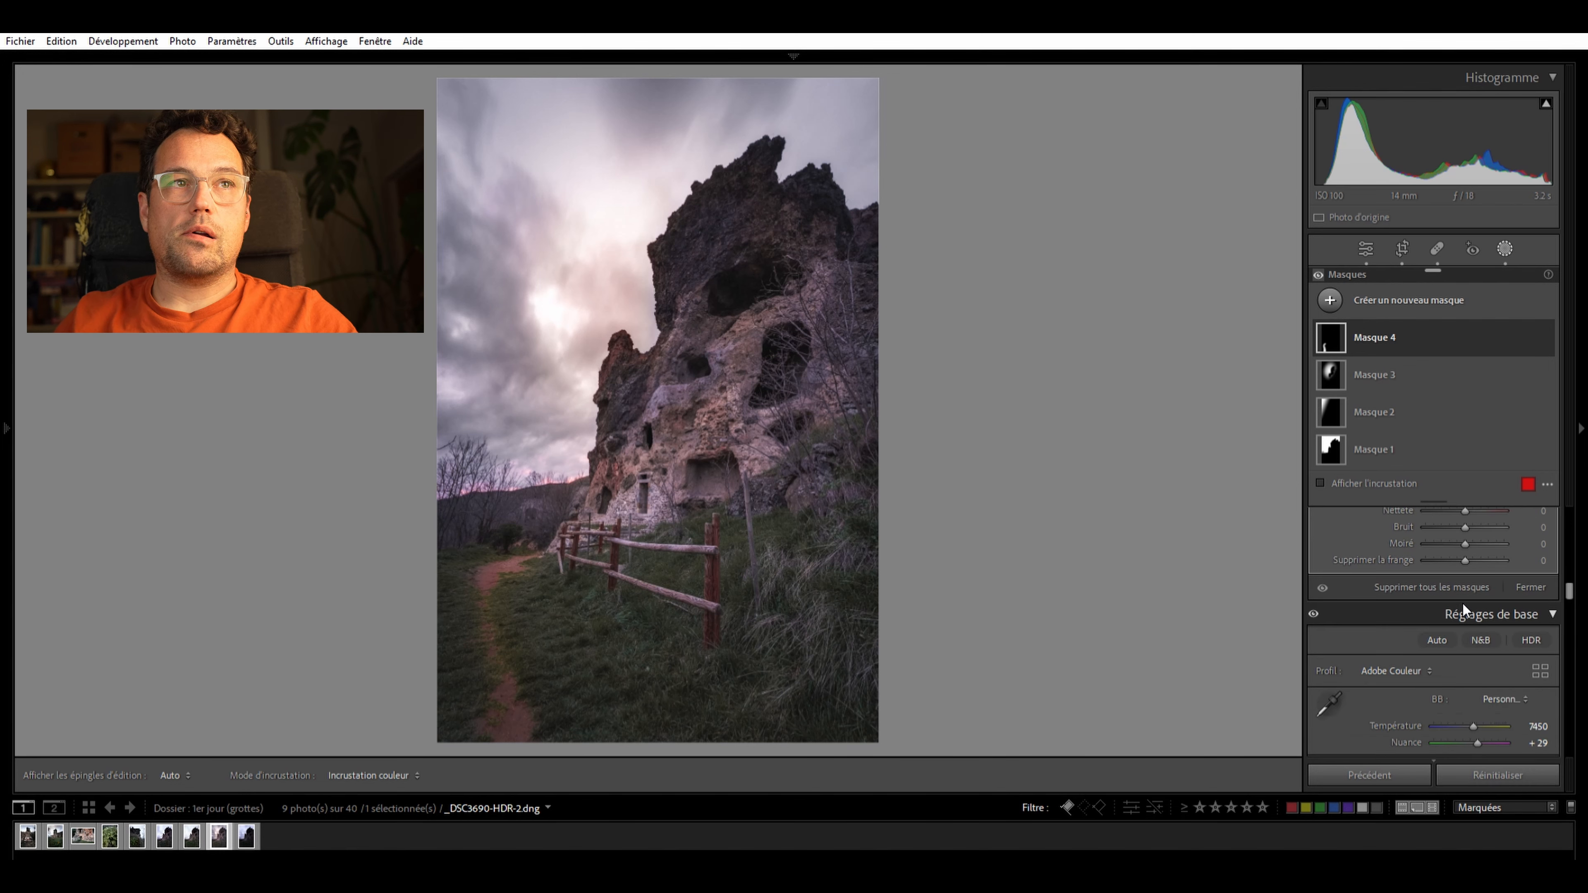
scroll(1461, 603, "down", 4)
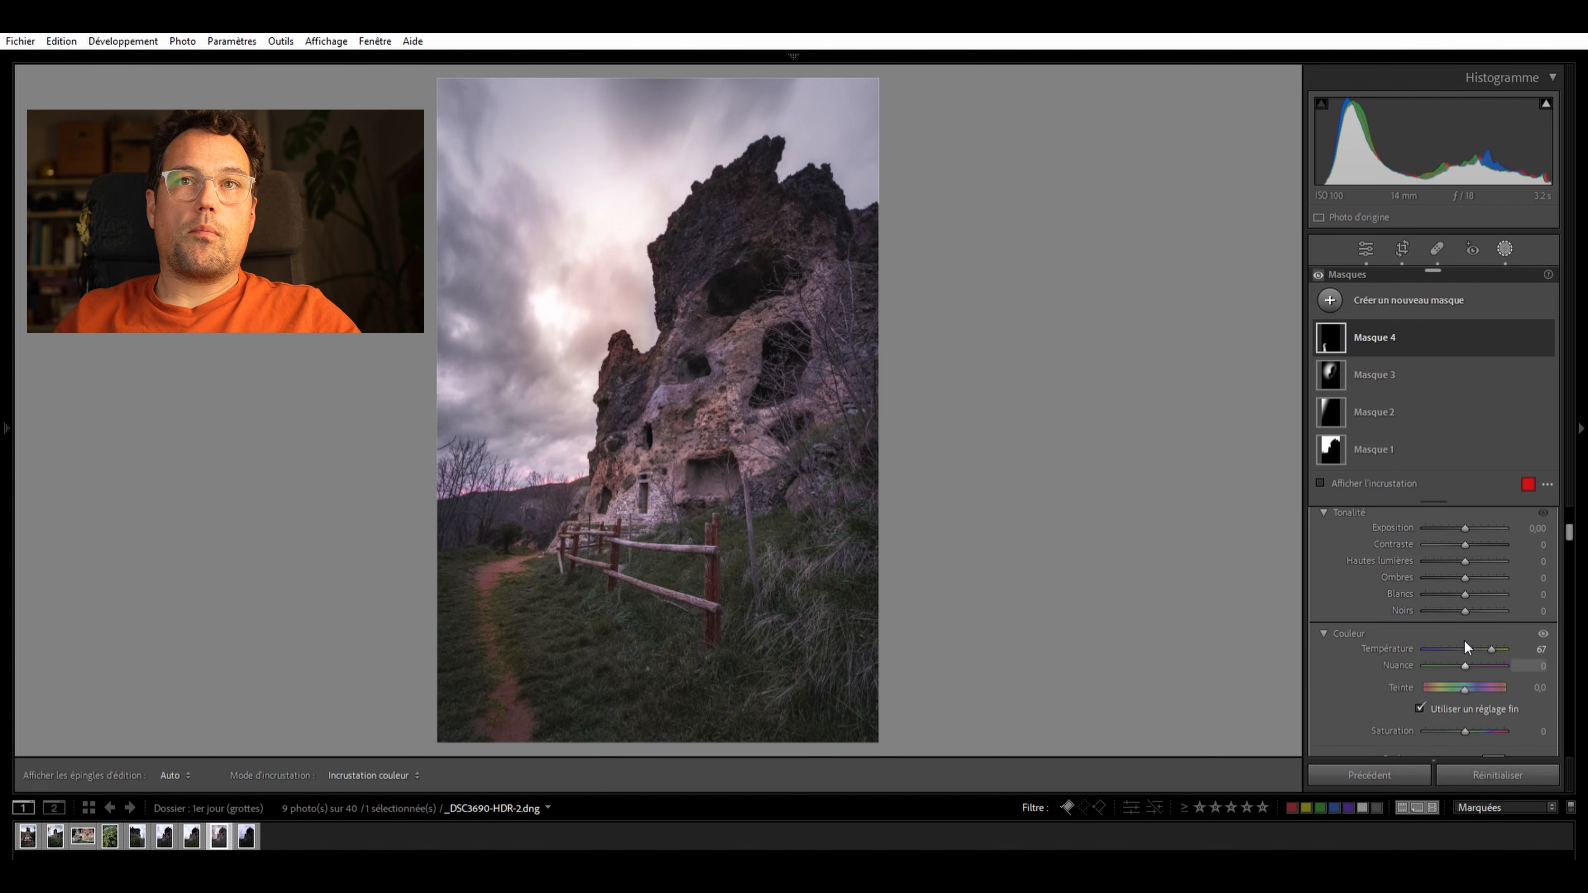
left_click_drag(1486, 638, 1481, 638)
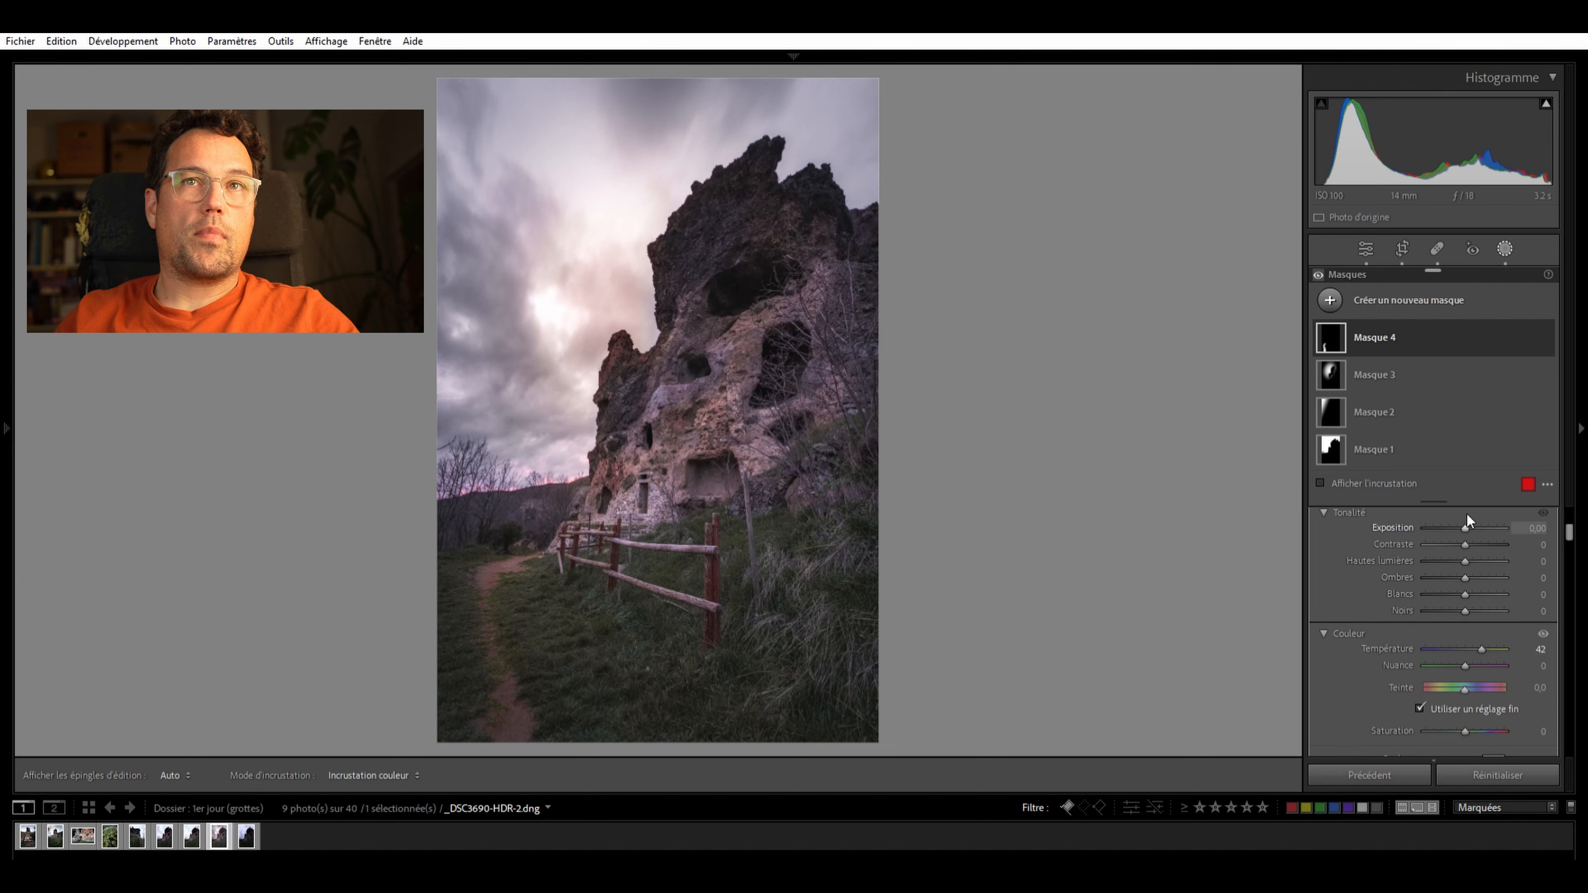
key("Up")
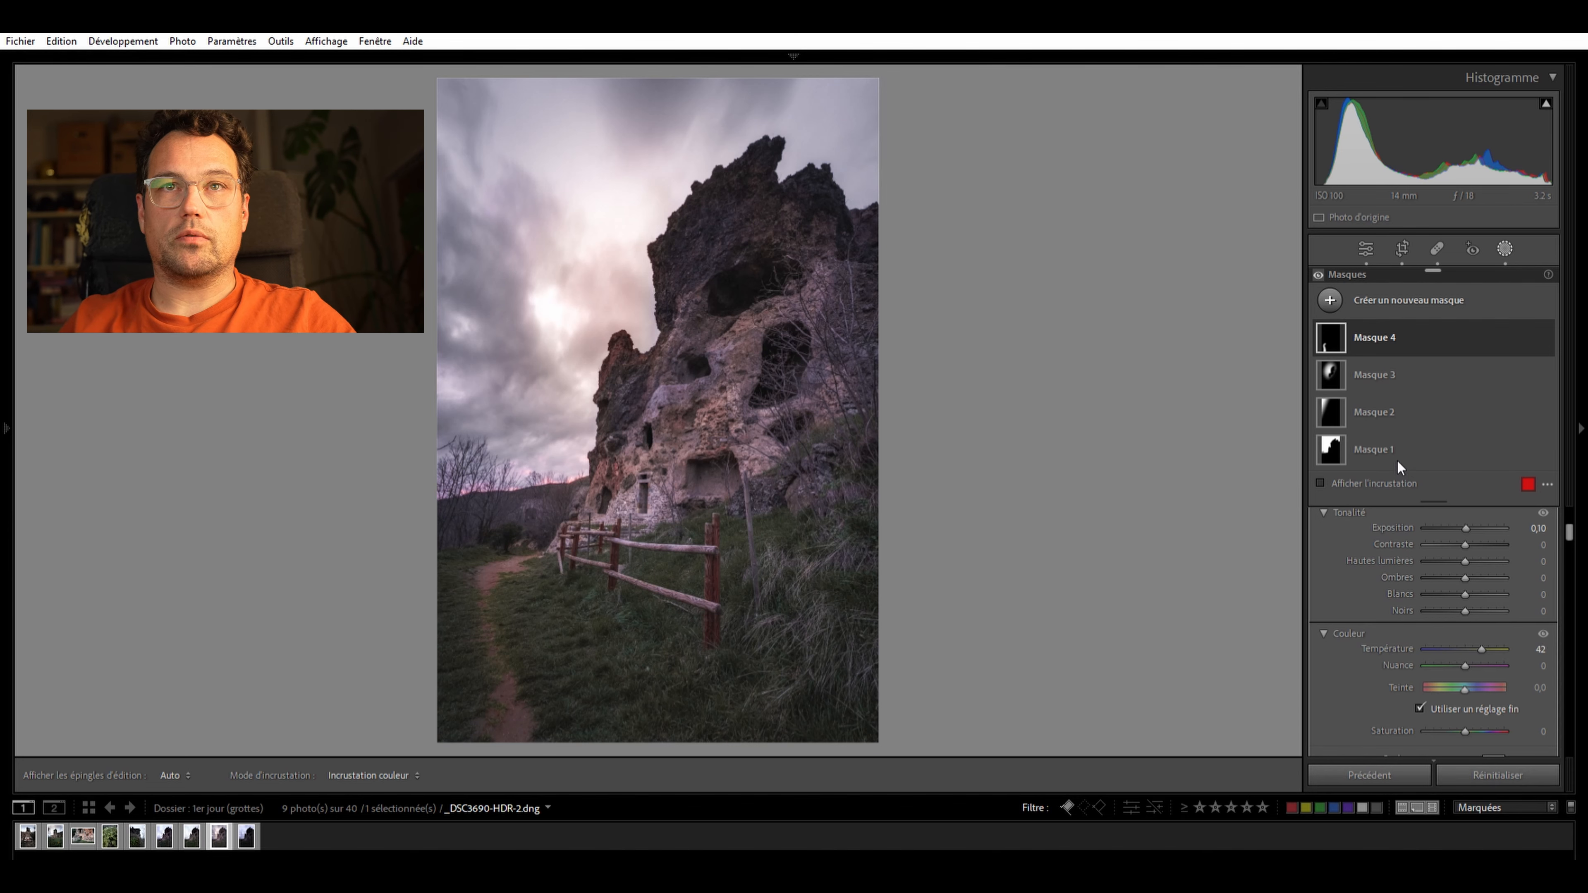
Add a tall, tilted radial gradient mask centred on the lower rock face and fence, and invert it to cover the surroundings
left_click(763, 425)
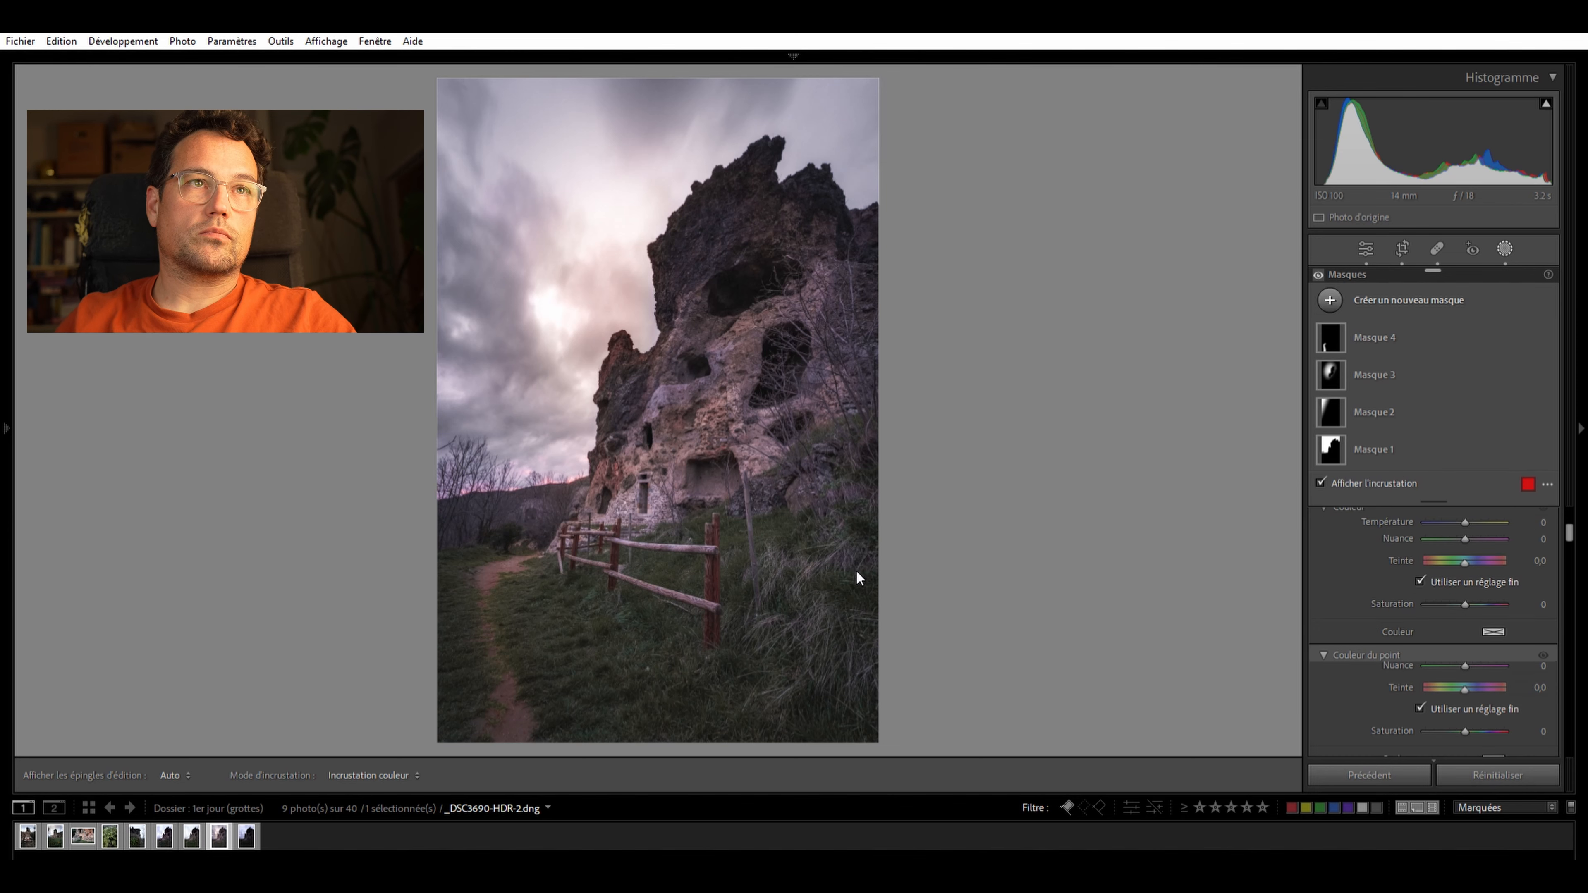
key("m")
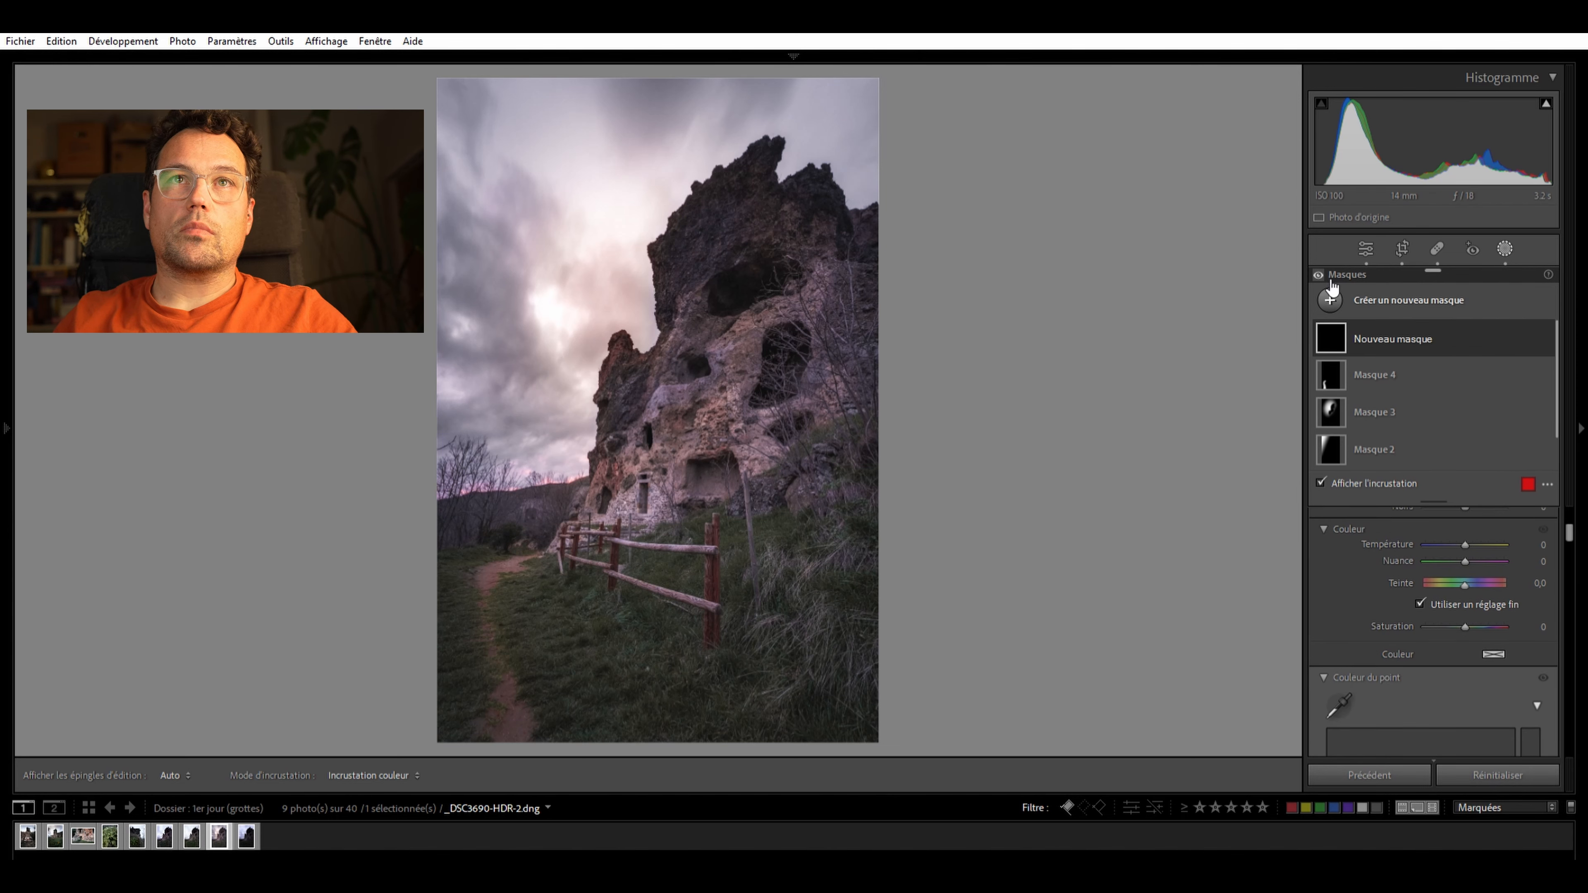
key("shift+m")
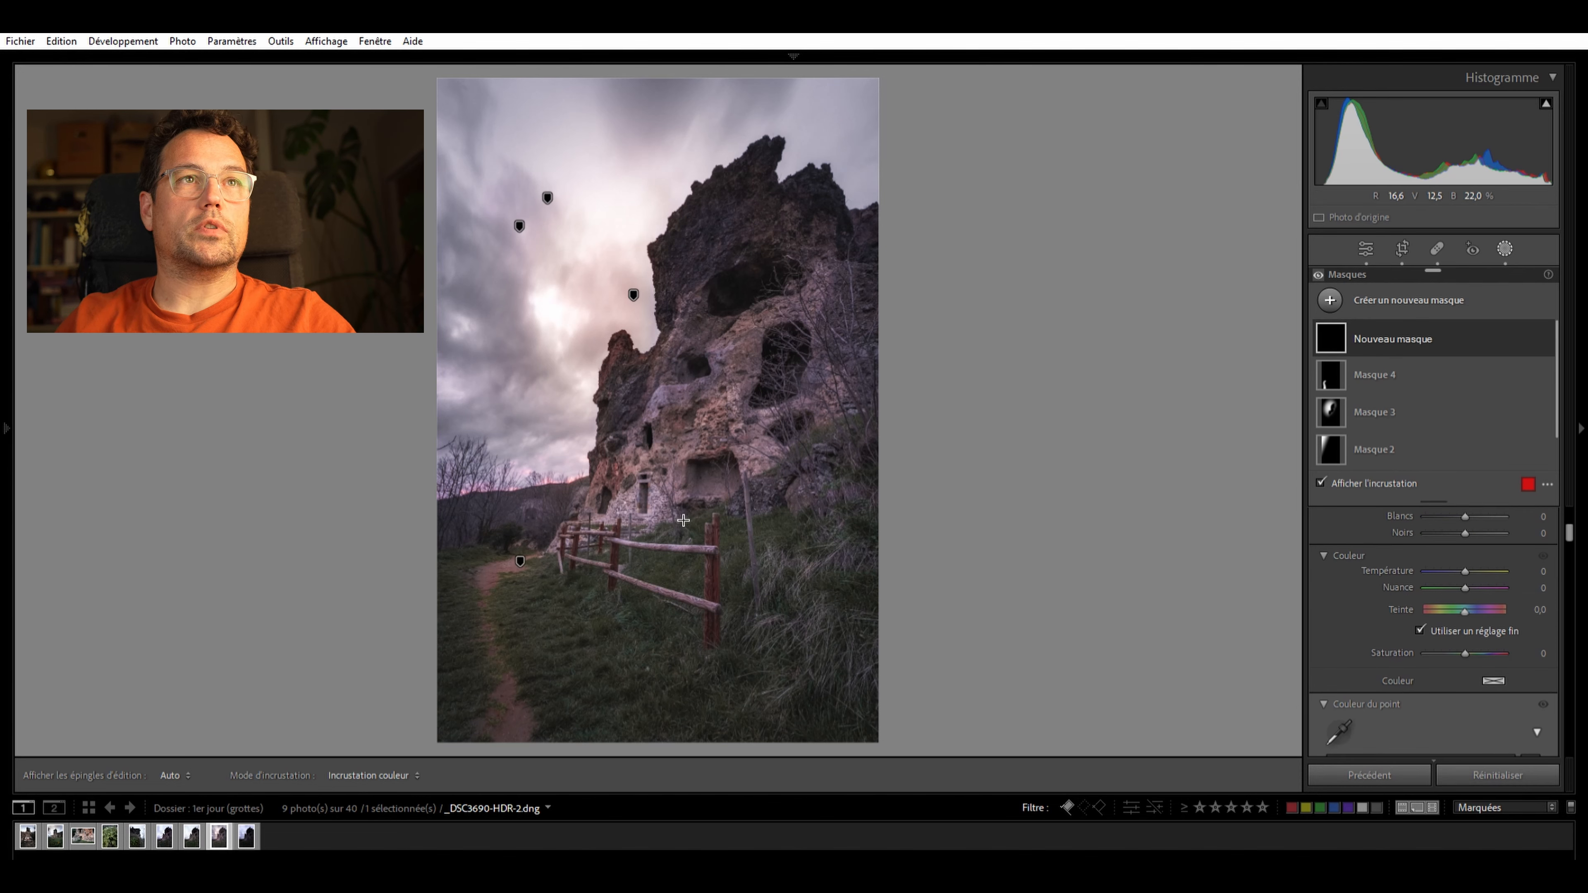
left_click_drag(687, 455, 843, 328)
left_click_drag(745, 756, 648, 737)
mouse_move(709, 456)
left_mouse_down()
mouse_move(727, 444)
mouse_move(684, 419)
mouse_move(689, 436)
left_mouse_up()
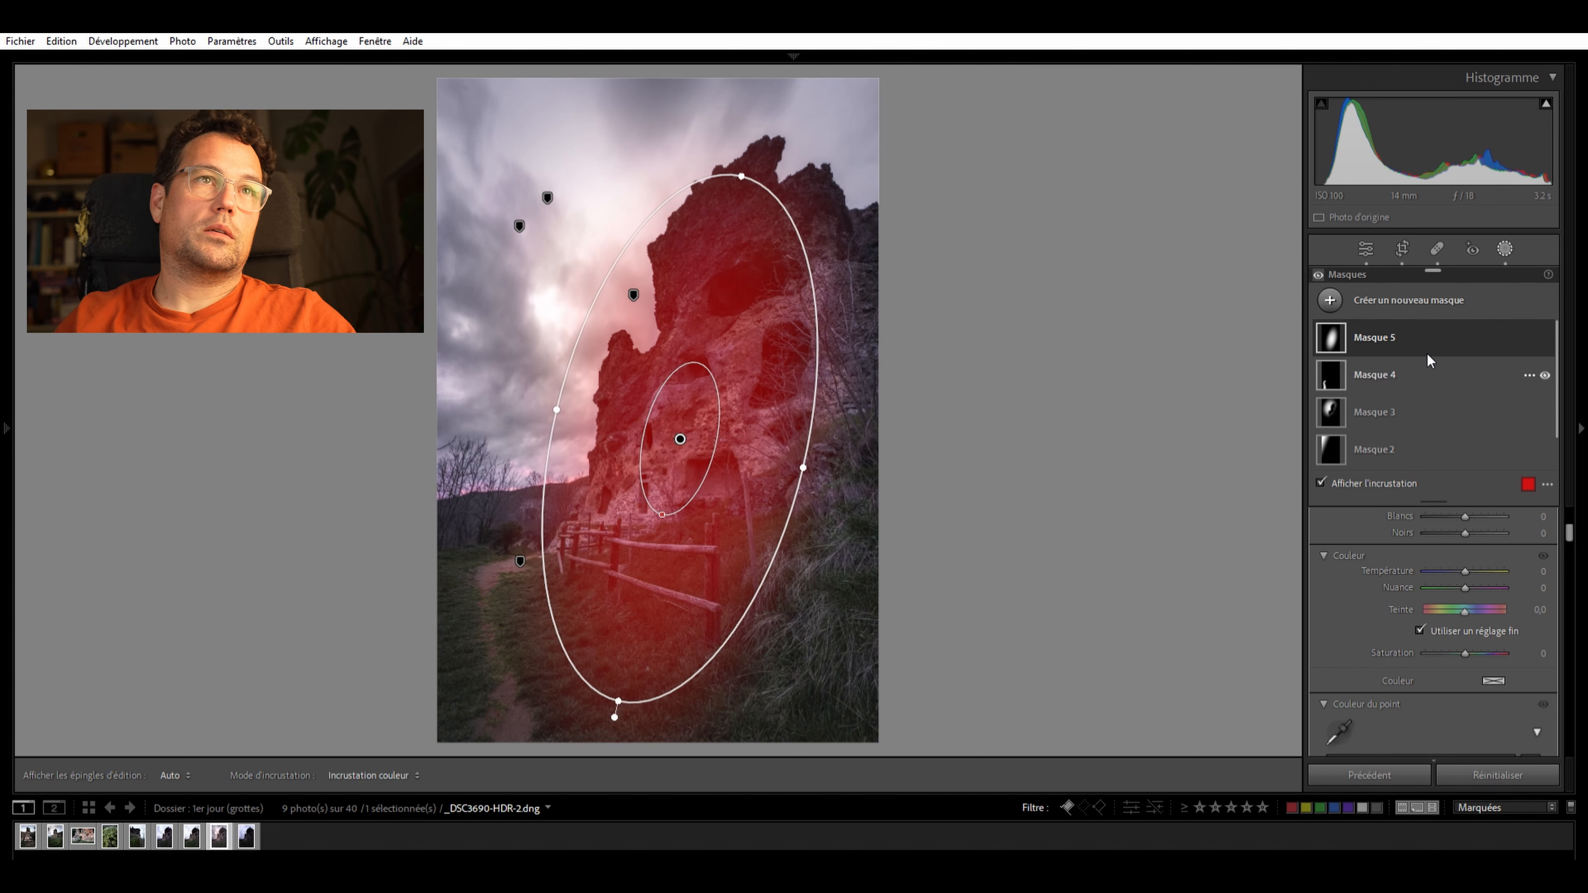
key("apostrophe")
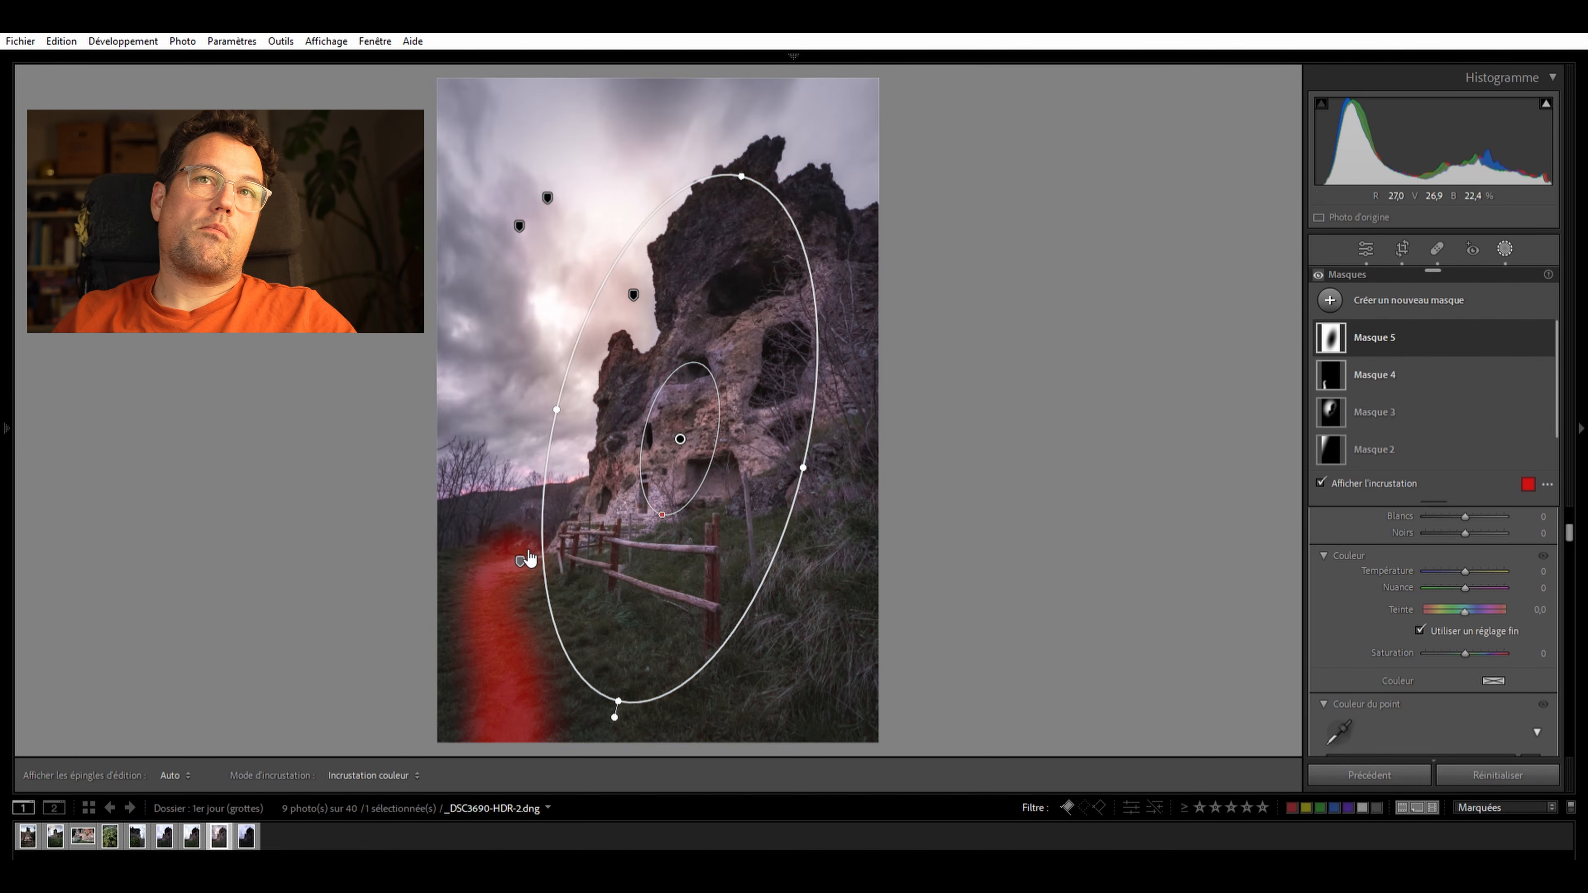
Set the exposure of the inverted radial mask to −0.20
scroll(1477, 617, "up", 3)
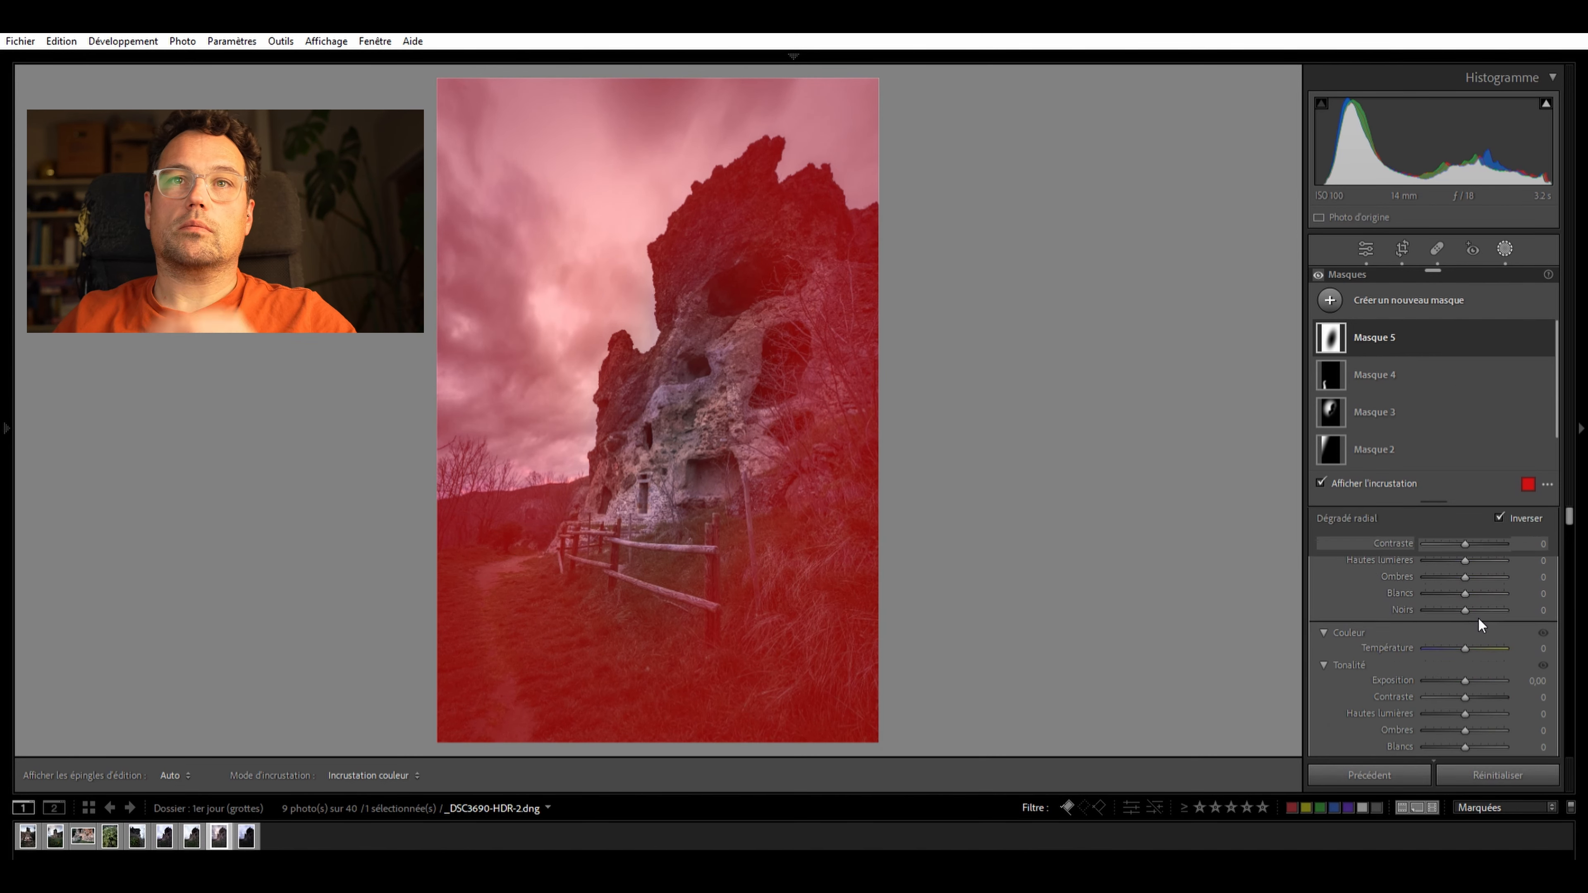
key("Down")
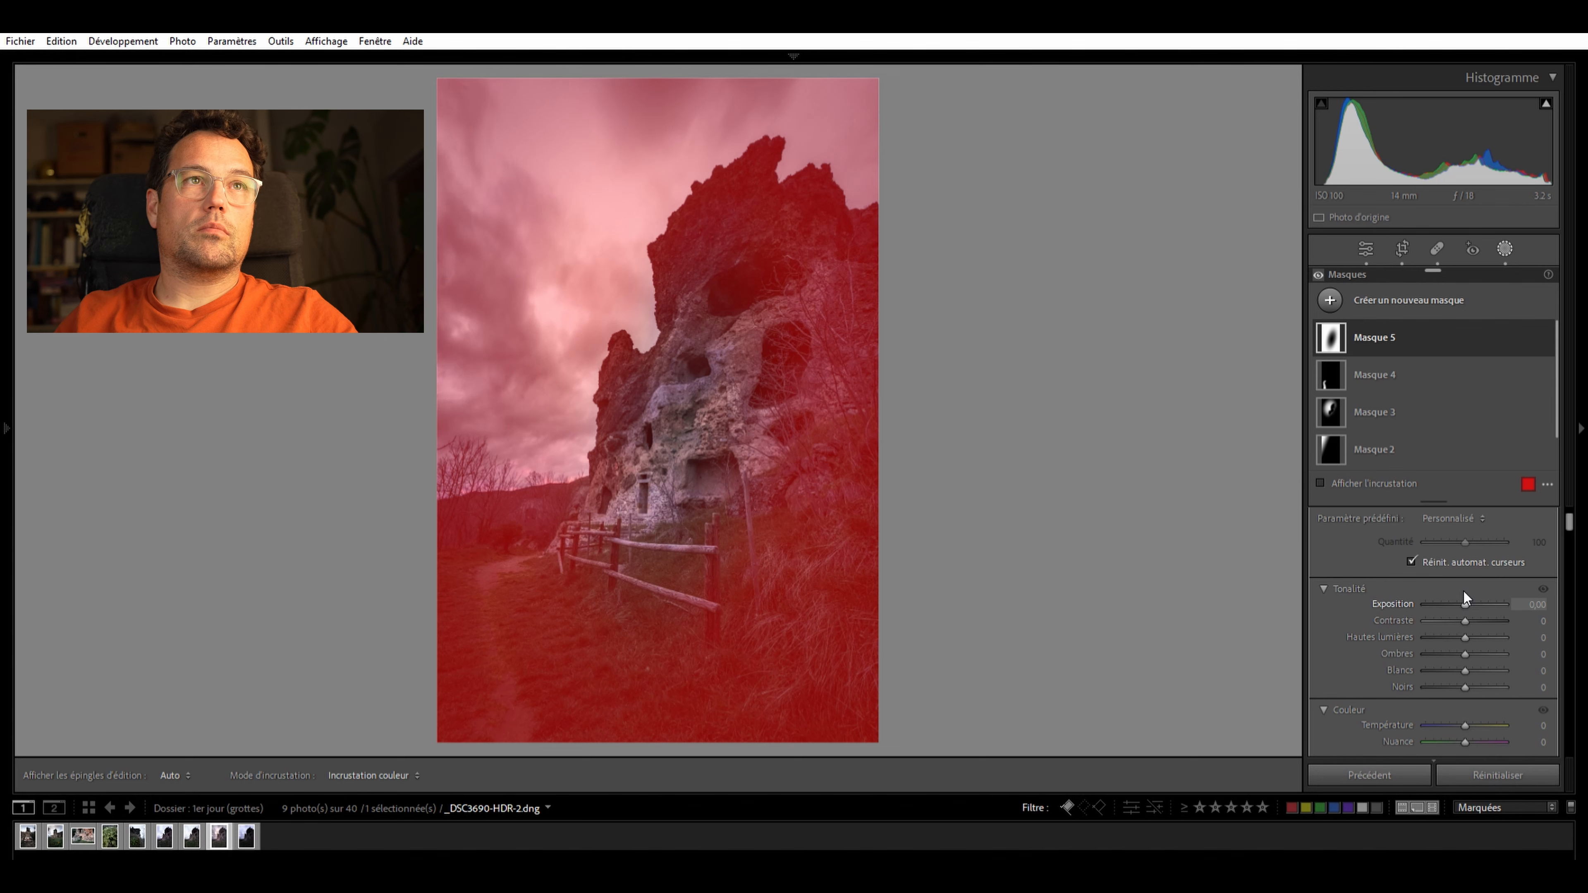
key("Down")
key("Up")
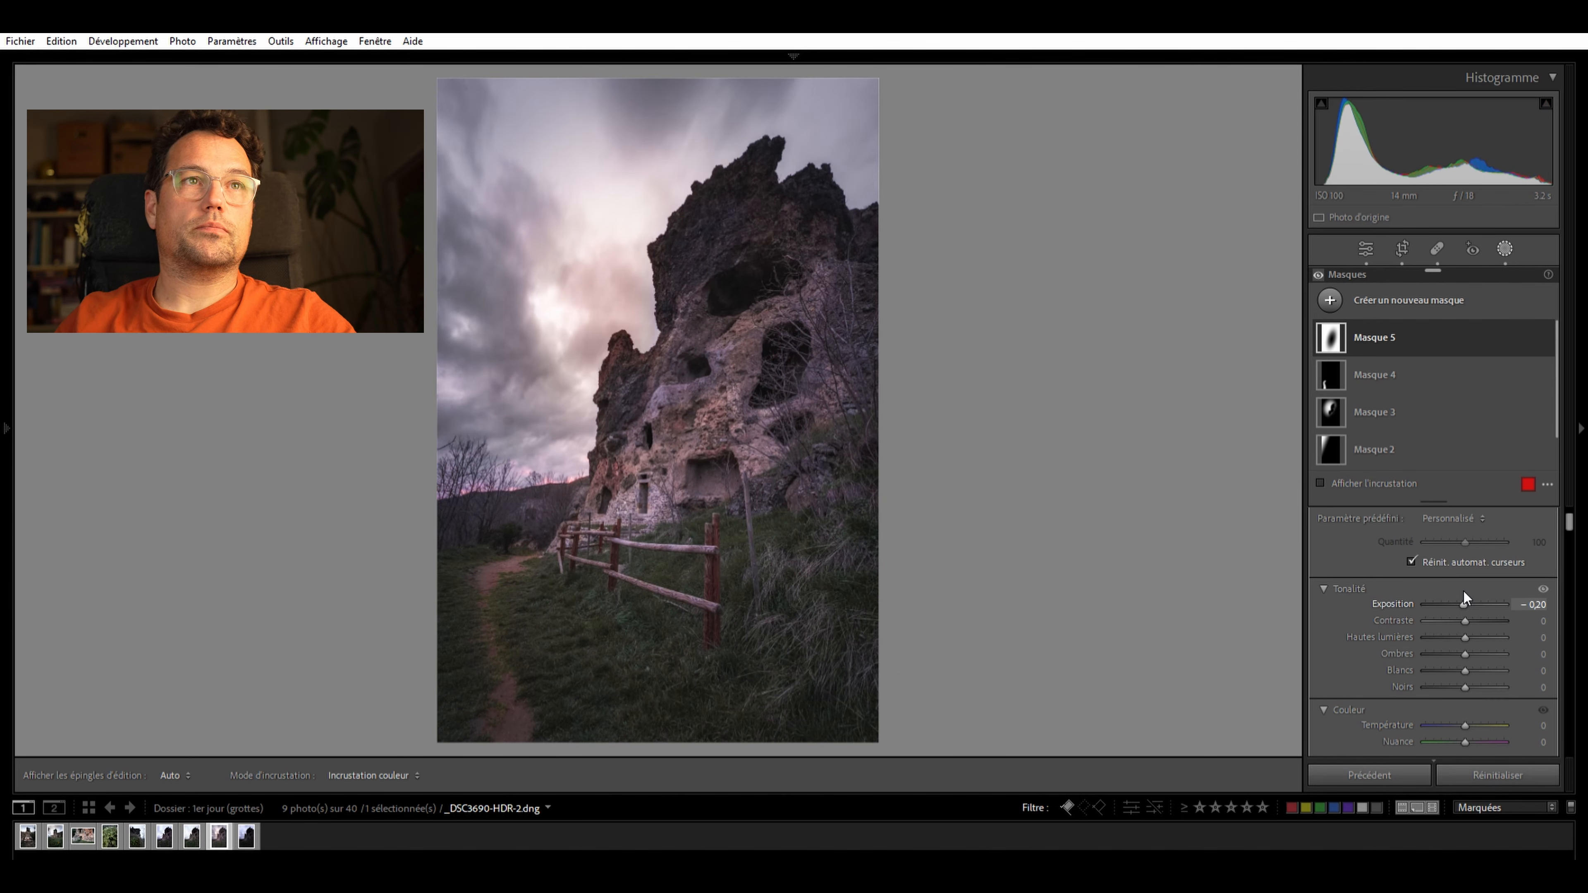
Switch all local masks off and on repeatedly to compare the photo with and without them
key("Down")
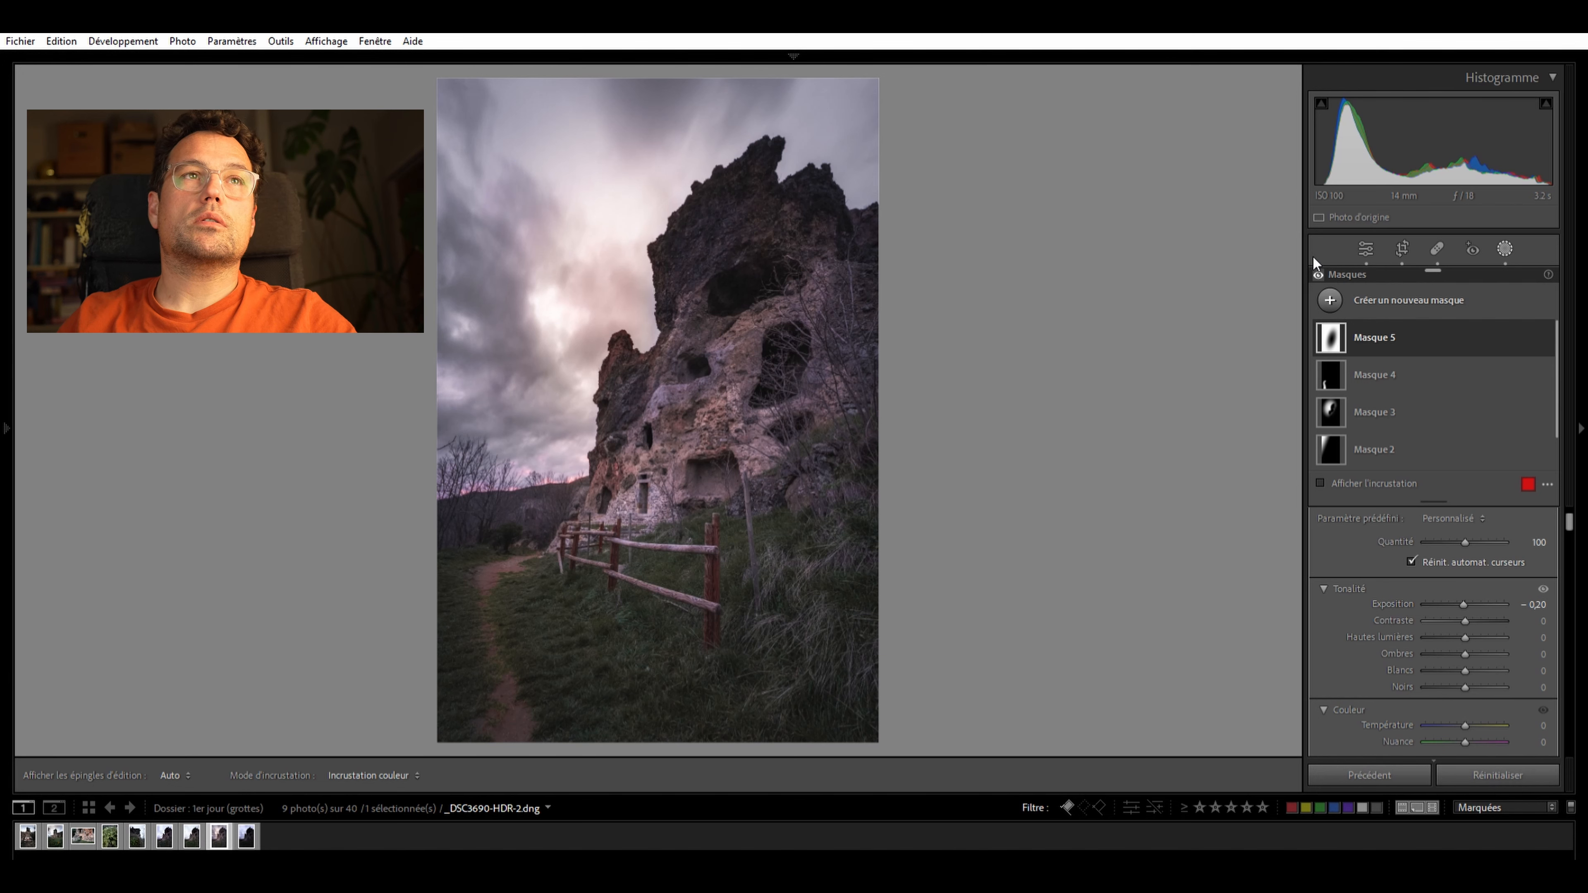
left_click(1325, 266)
left_click(1325, 266)
left_click(1326, 266)
left_click(1324, 263)
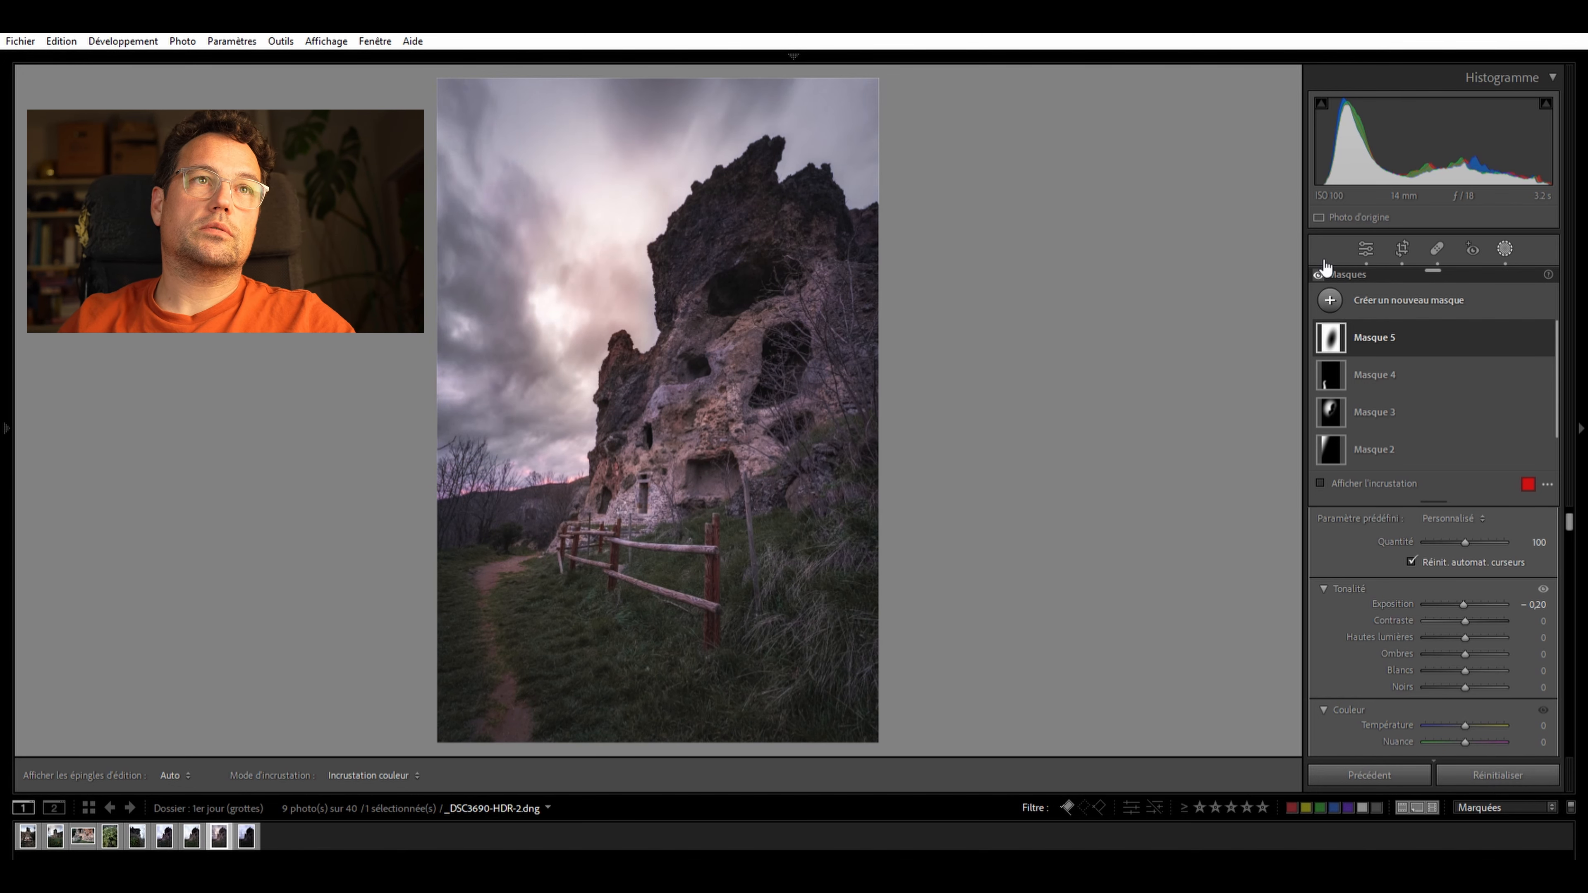
left_click(1324, 263)
left_click(1324, 263)
left_click(1324, 263)
left_click(1324, 263)
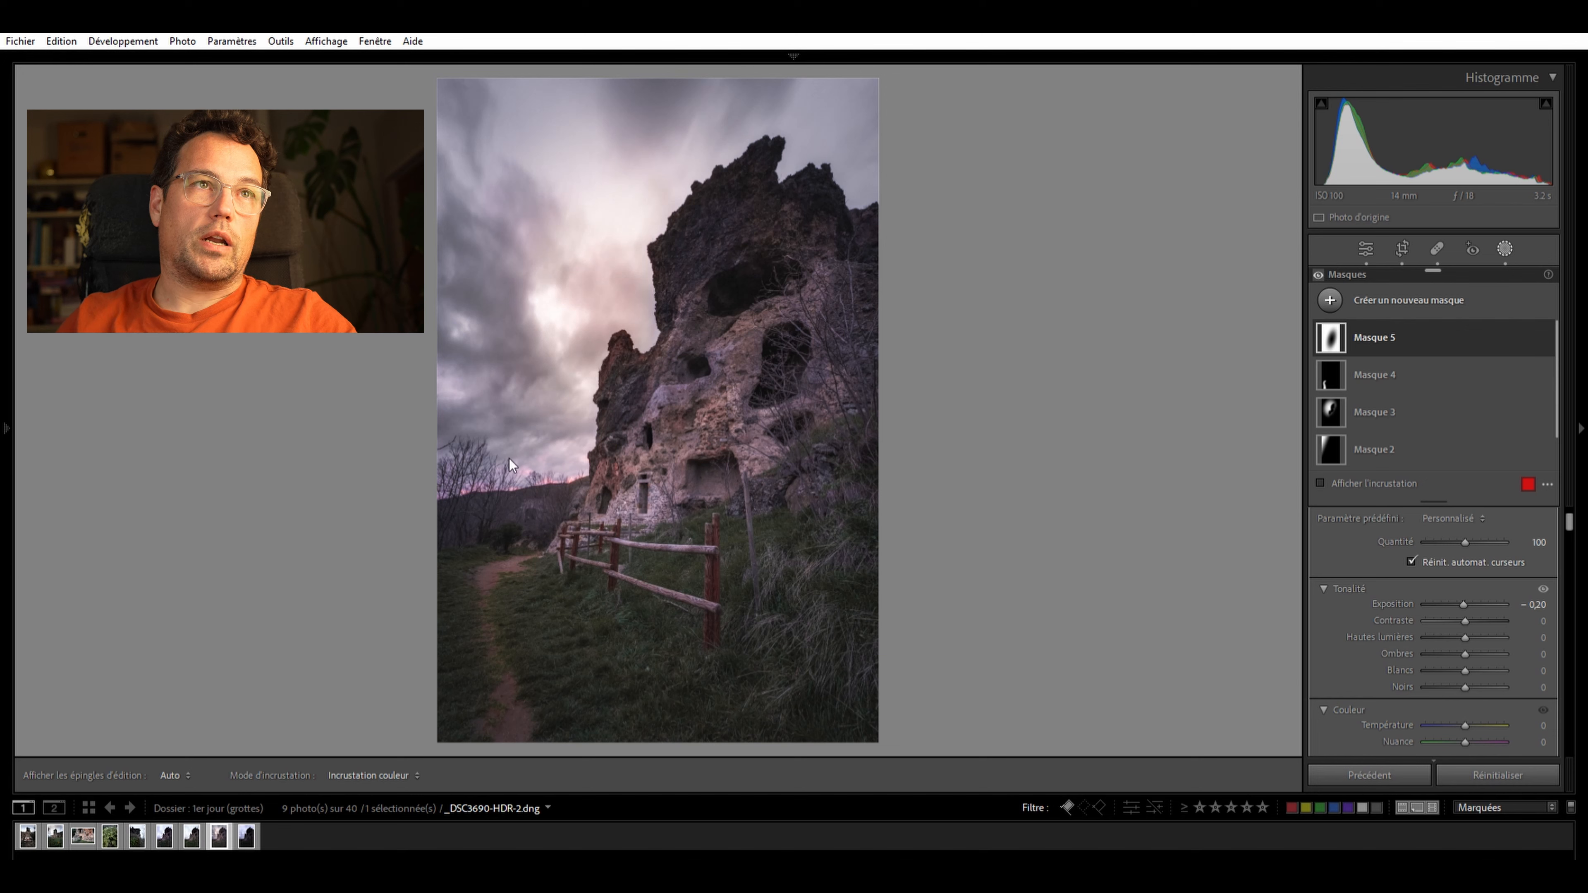
left_click(1324, 272)
left_click(1323, 273)
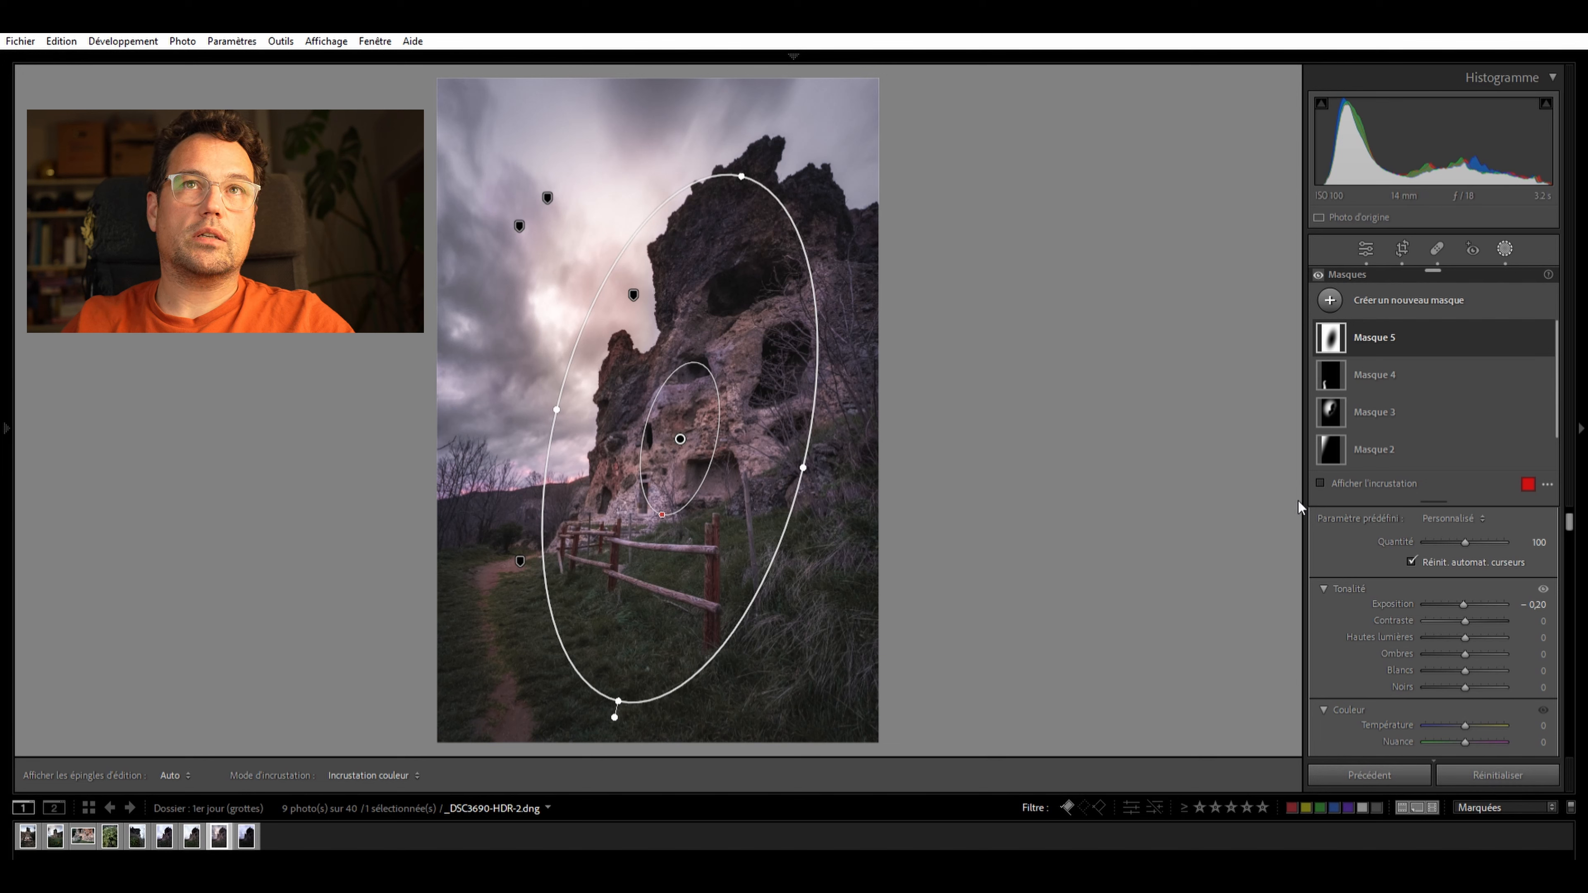
left_click(1324, 273)
left_click(1324, 273)
left_click(1324, 272)
left_click(1324, 272)
left_click(1324, 273)
left_click(1323, 272)
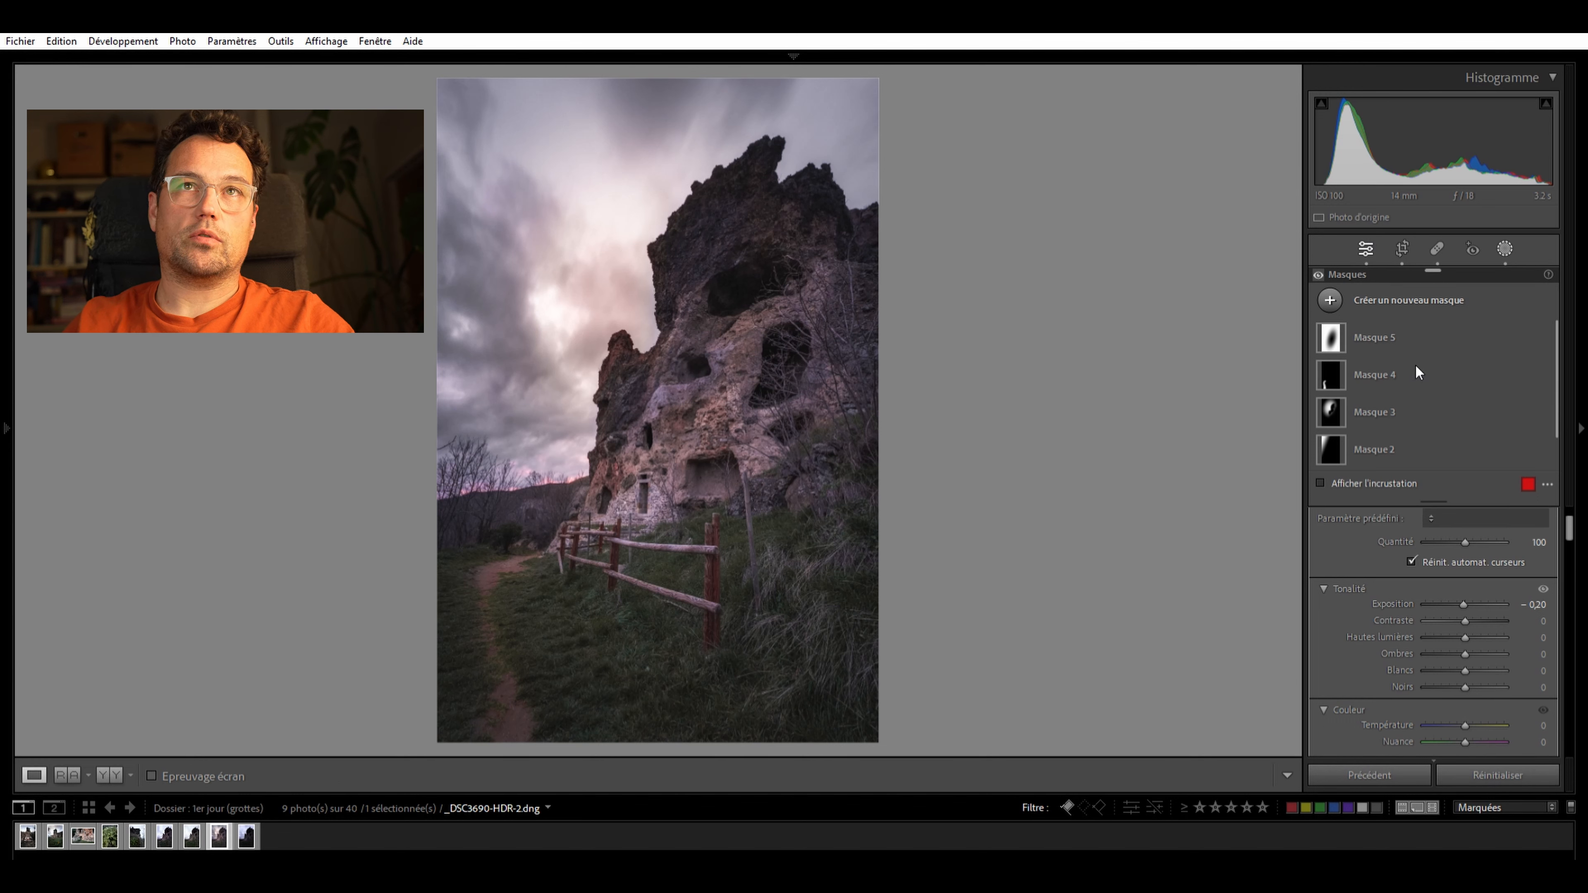
Try a violet luminance of −100 in the colour mixer, and reset it
left_click(1366, 249)
scroll(1471, 591, "down", 5)
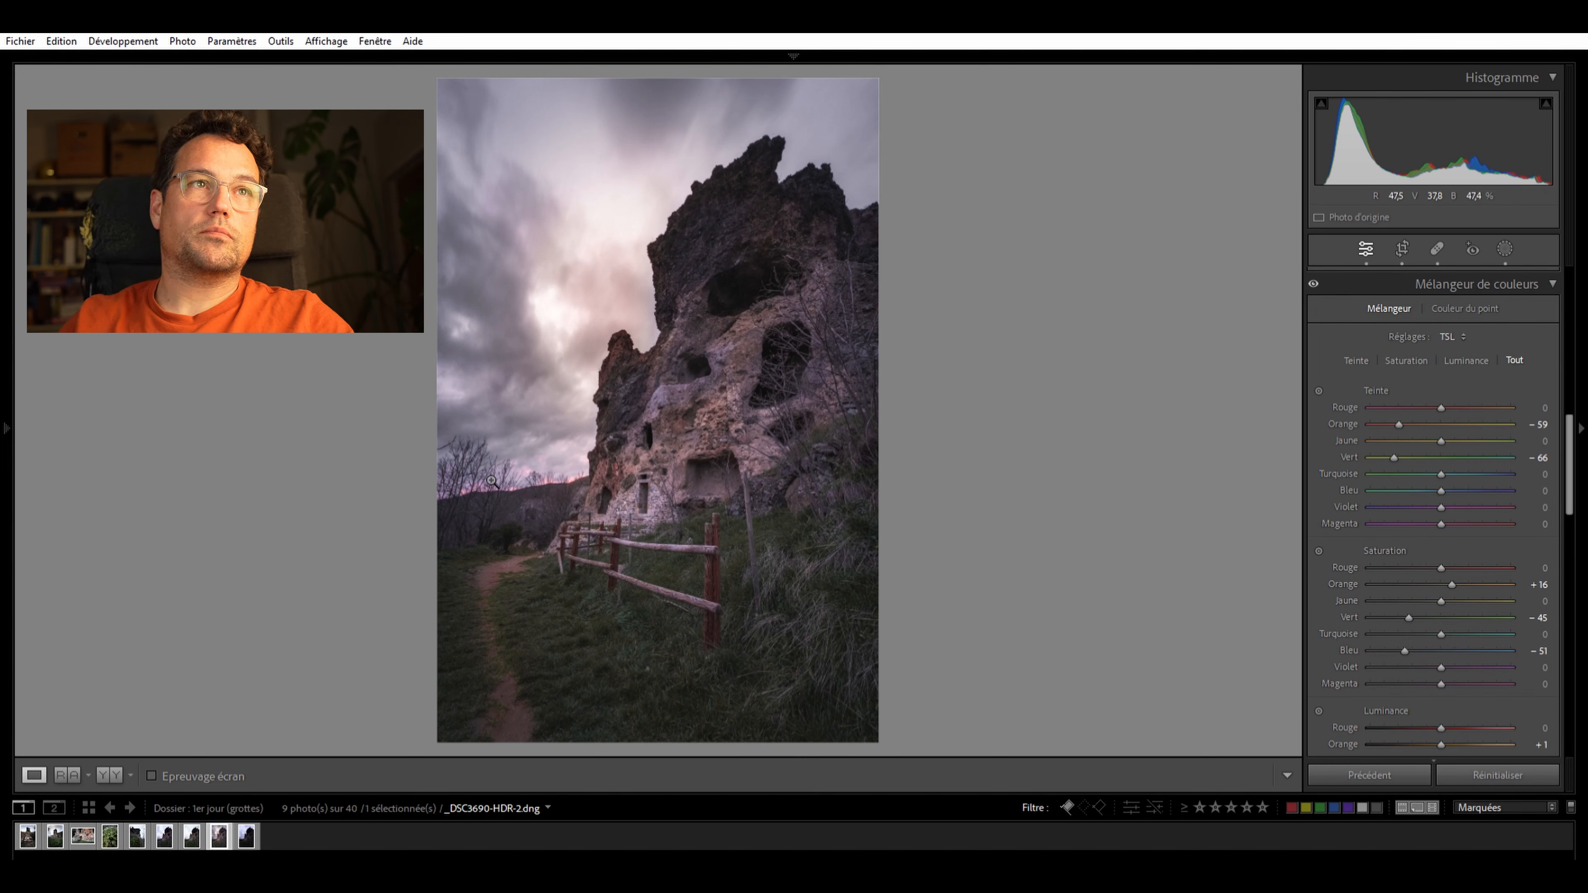
scroll(1470, 531, "down", 4)
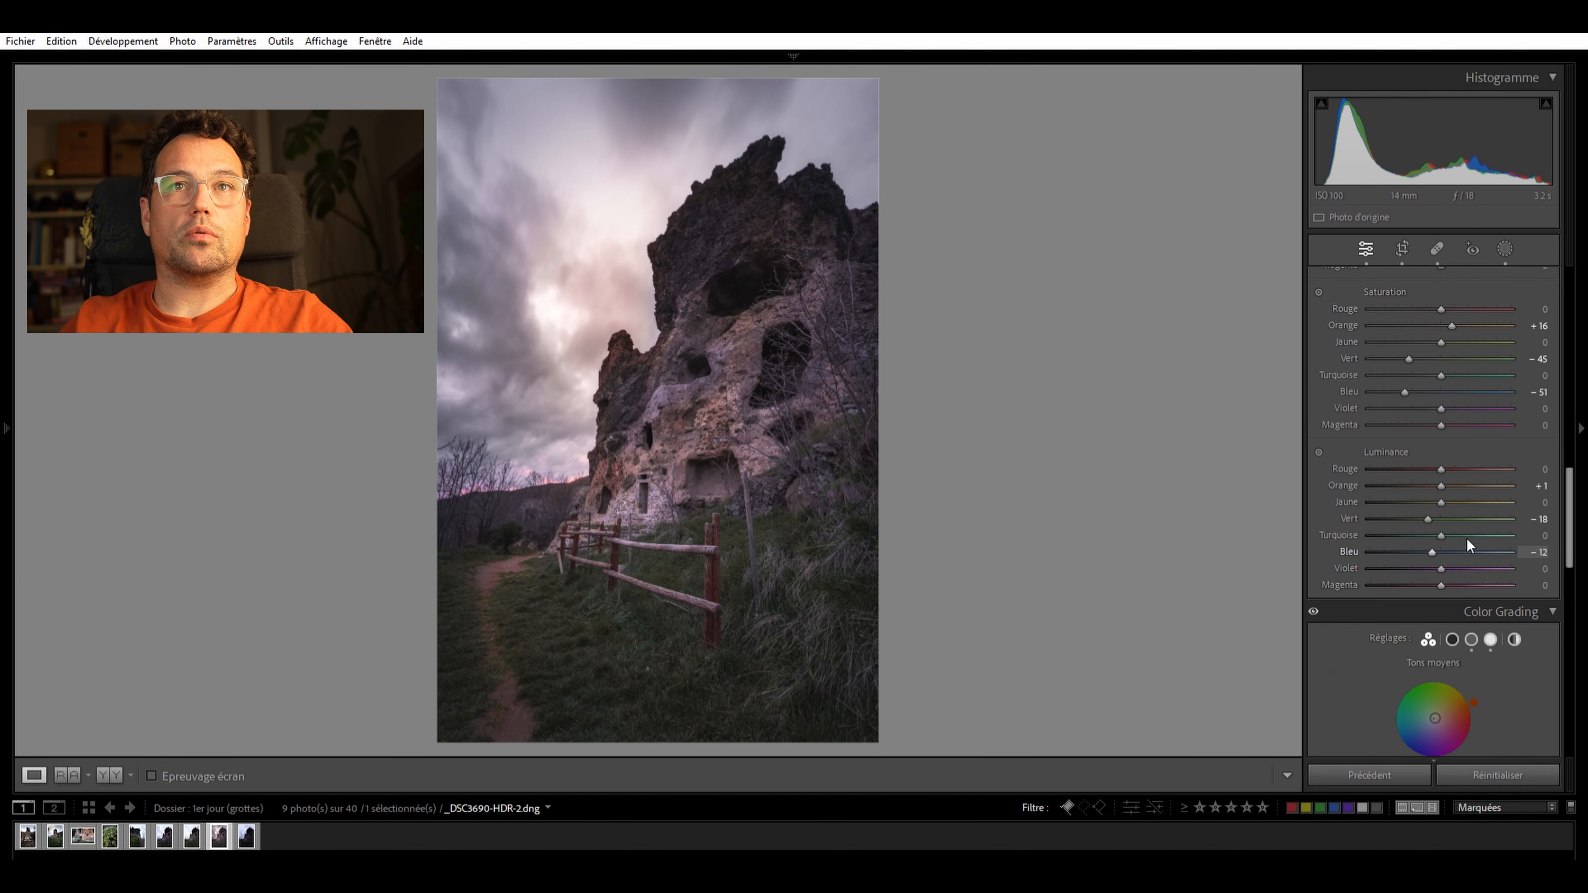
left_click_drag(1439, 553, 1283, 564)
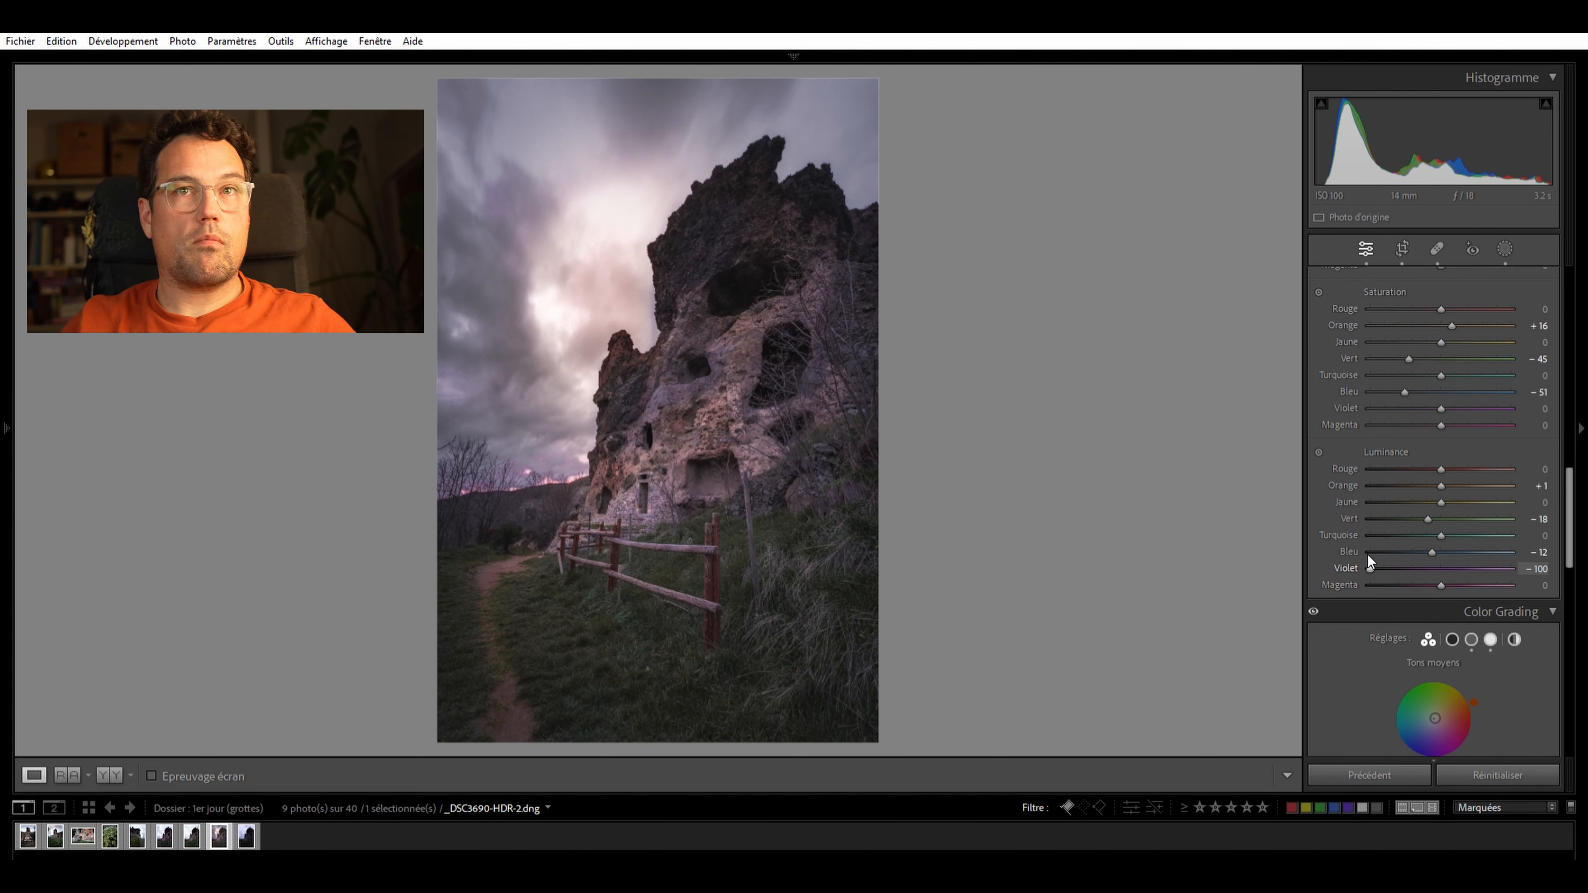
double_click(1369, 566)
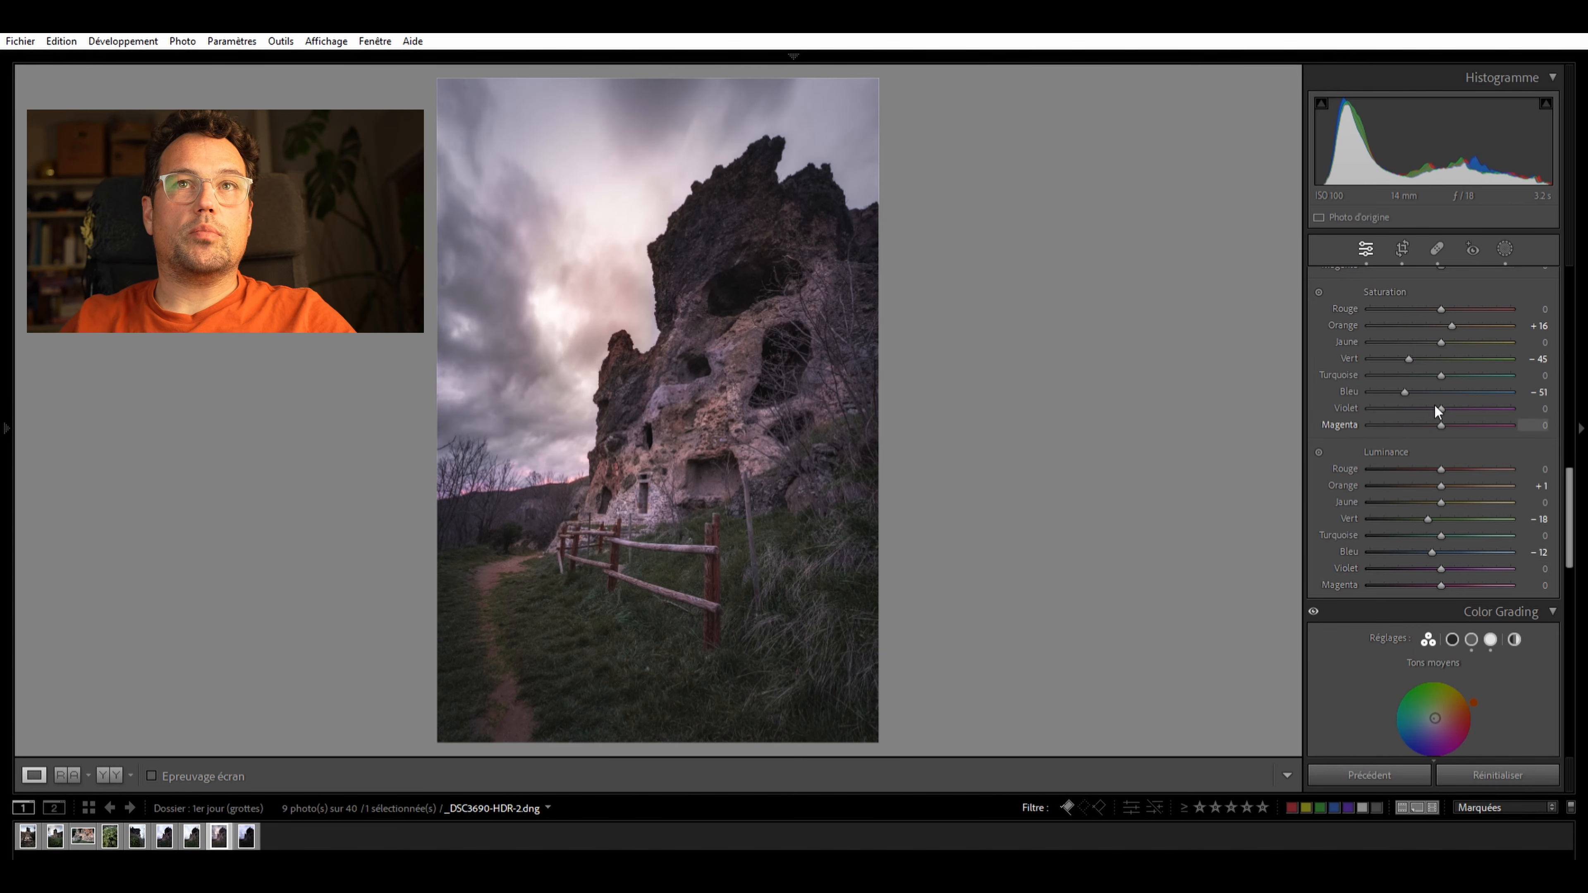
Try lower and higher violet saturation in the colour mixer, and settle on −26
left_click_drag(1438, 408, 1336, 405)
double_click(1336, 404)
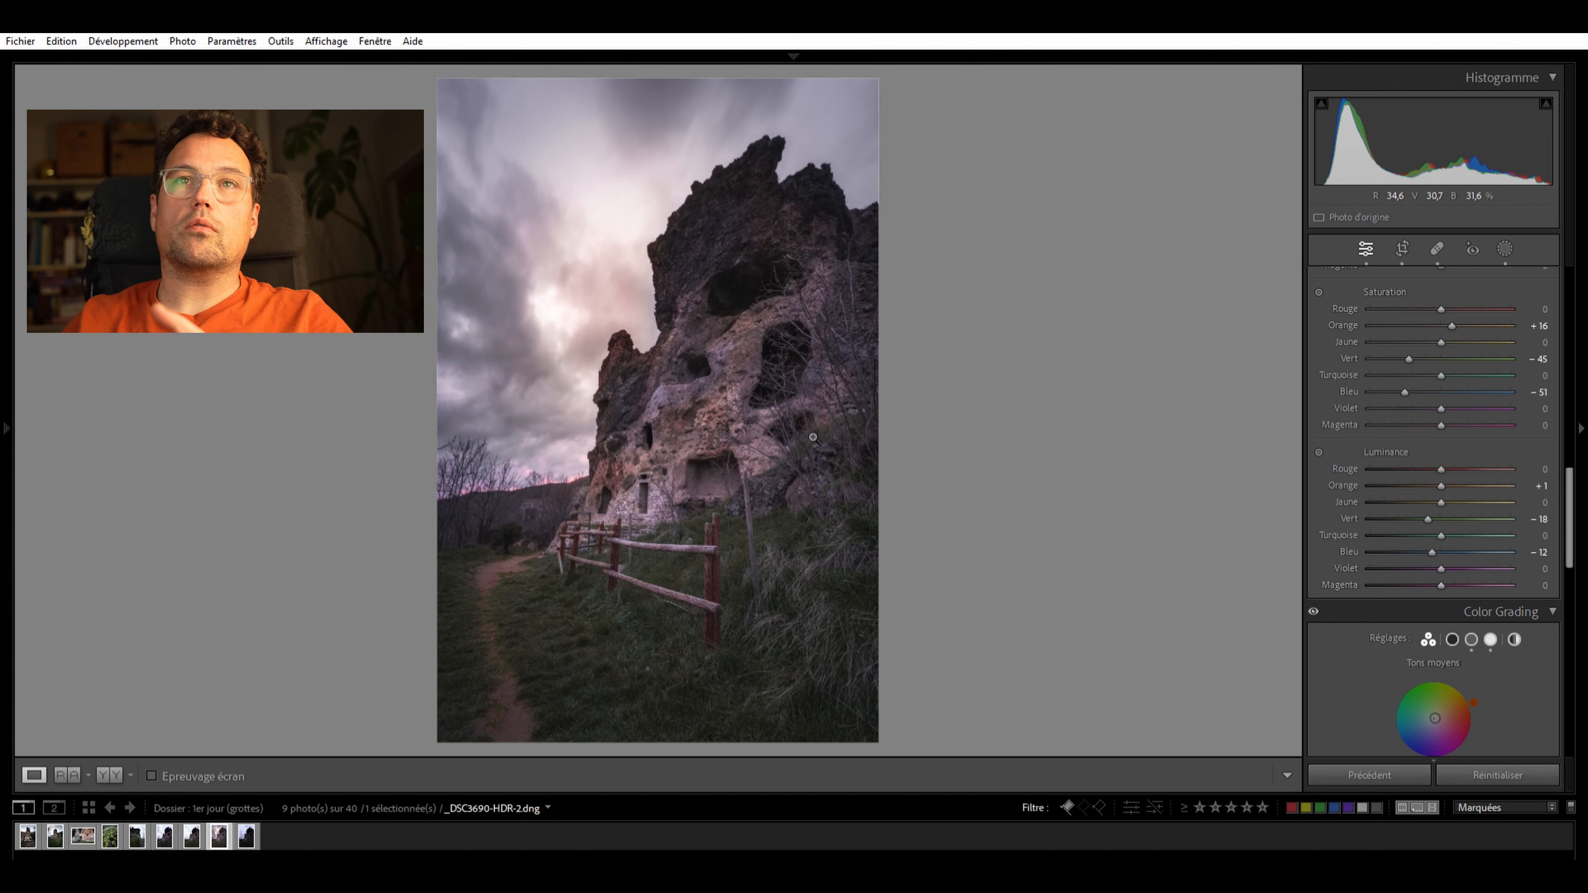
mouse_move(1453, 406)
left_mouse_down()
mouse_move(1434, 390)
mouse_move(1346, 411)
mouse_move(1463, 408)
left_mouse_up()
double_click(1463, 409)
left_click_drag(1439, 411, 1497, 416)
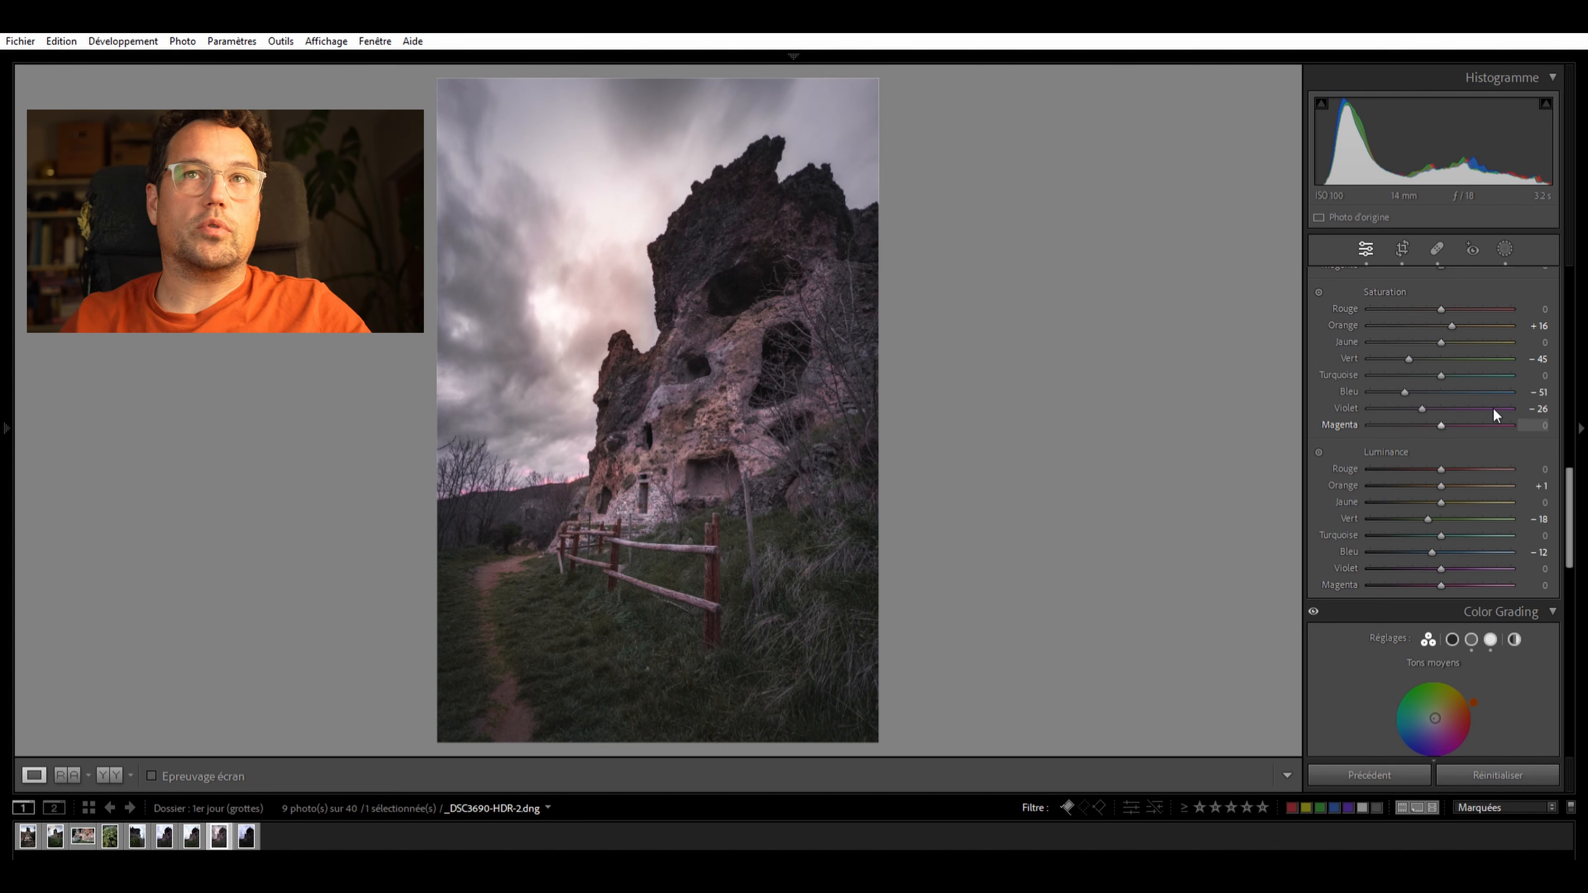
double_click(1493, 410)
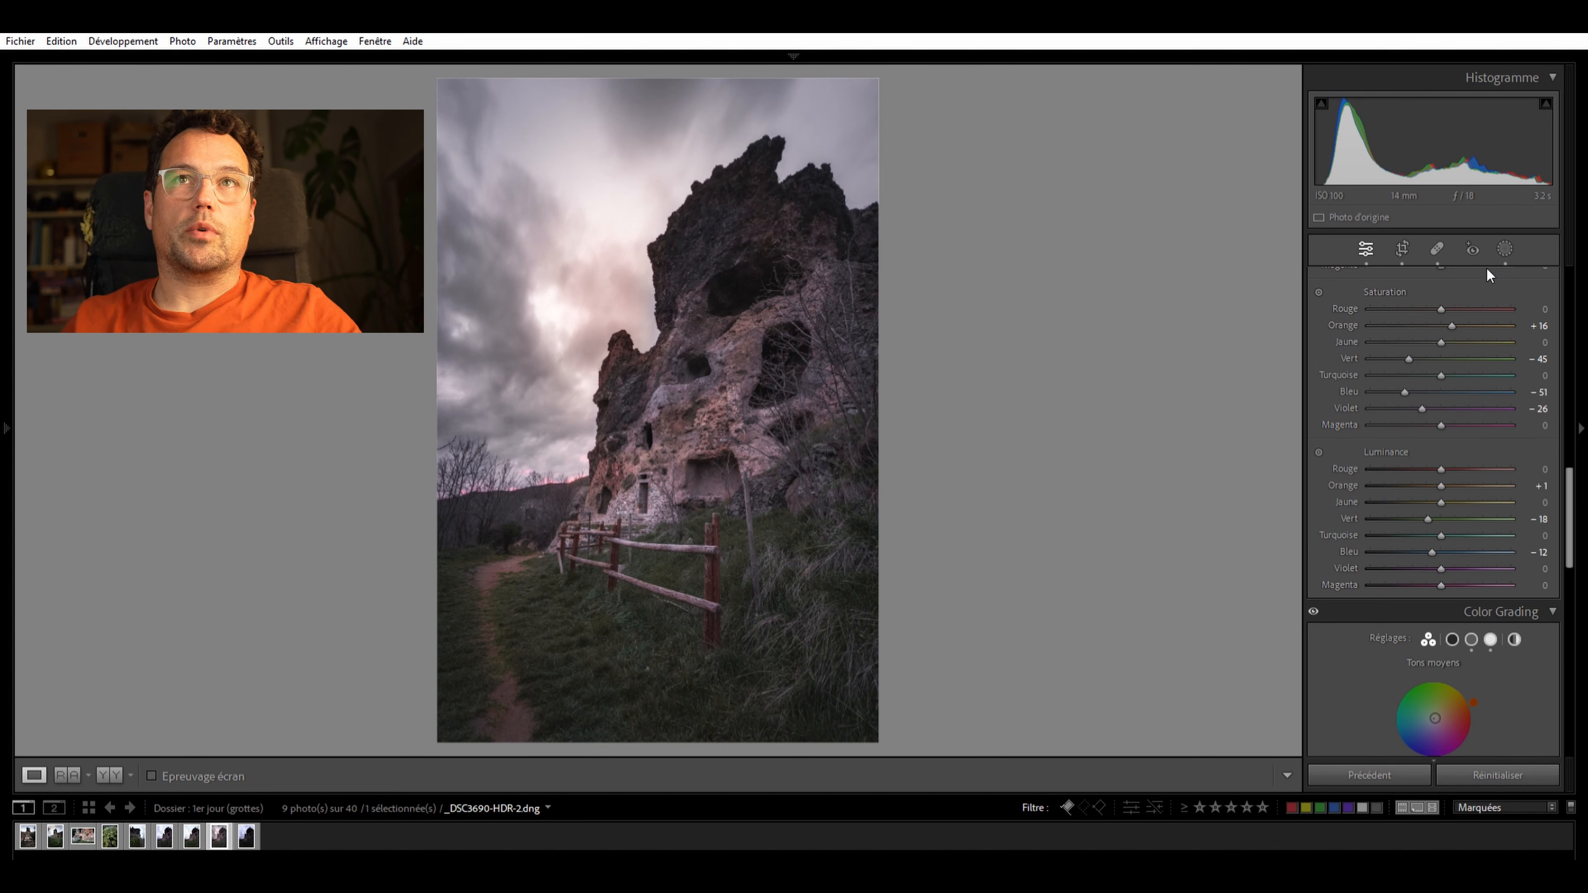
Create a colour range mask sampled from the pink glow above the horizon, with refine at 50
left_click(1504, 247)
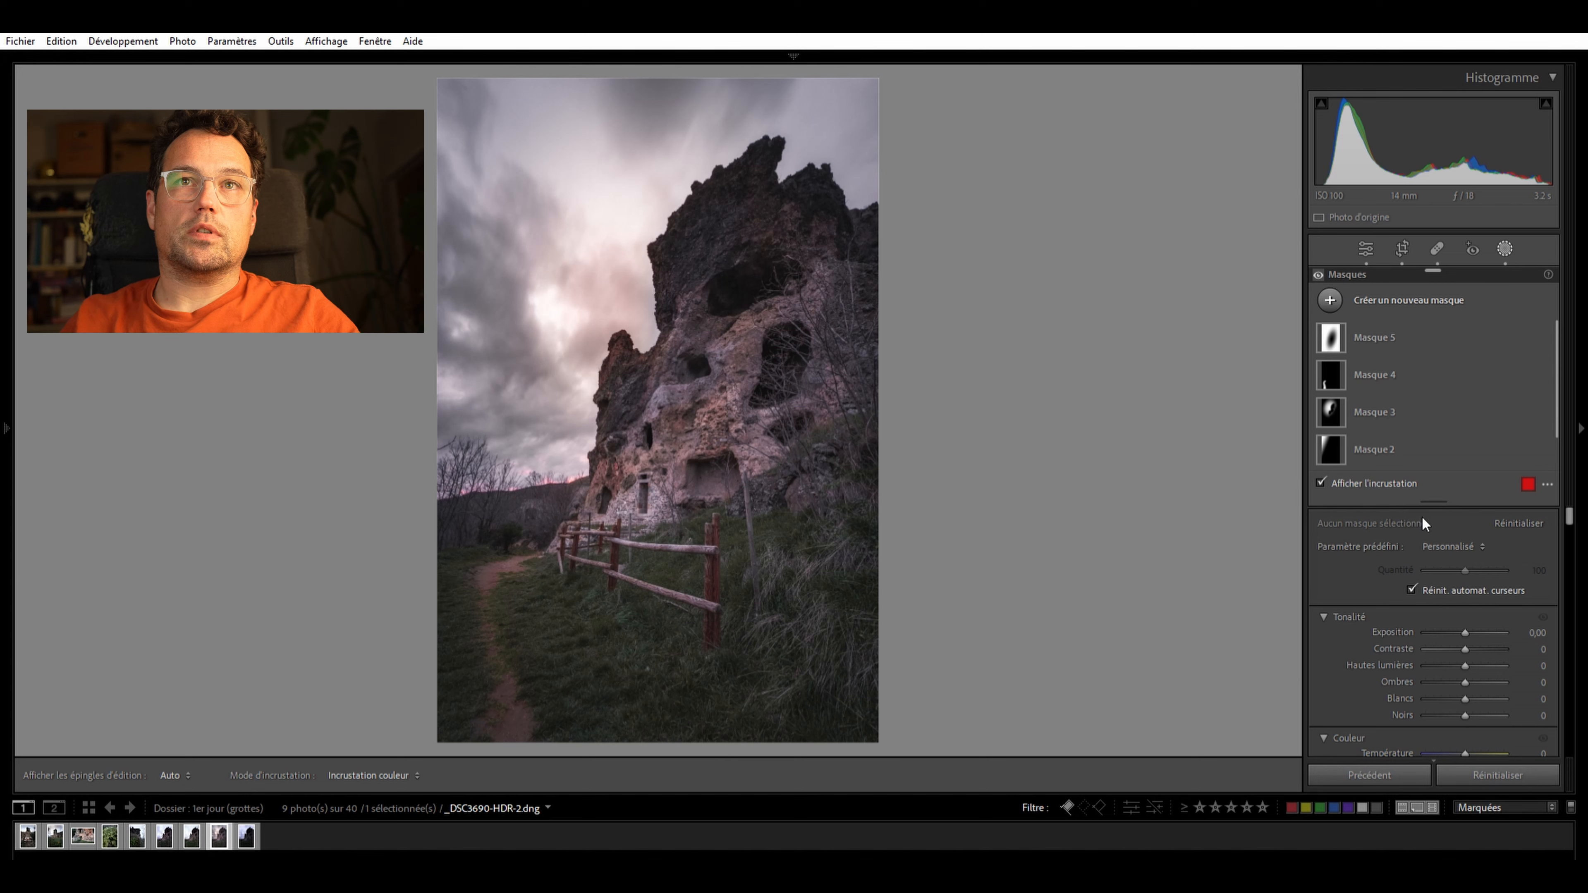
key("shift+j")
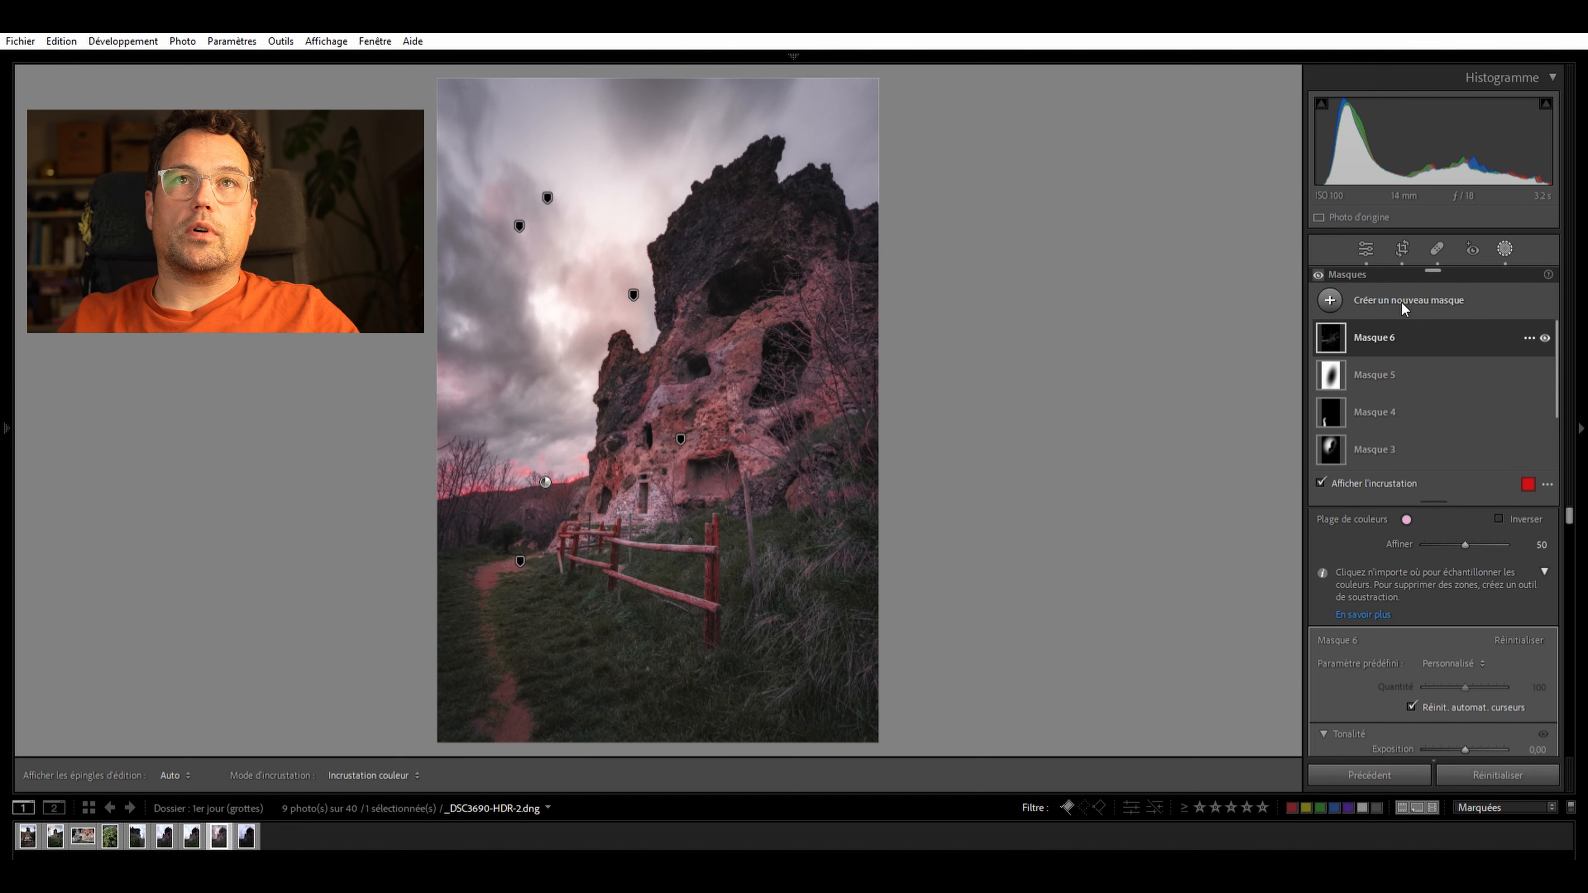
left_click(1431, 325)
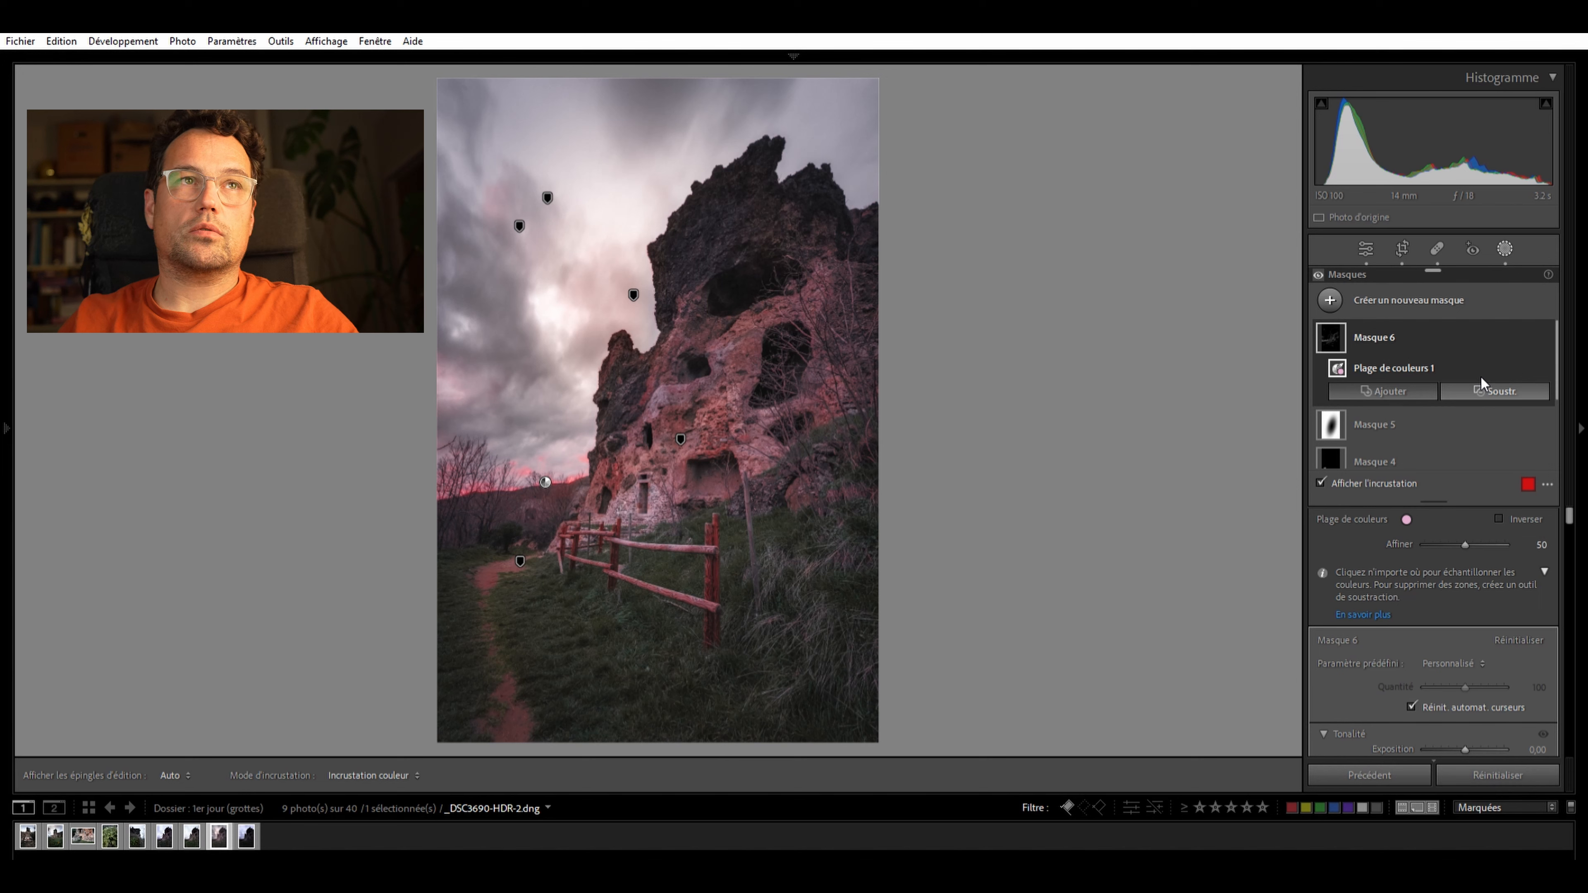
Try subtracting the rock face and right-hand slope from the colour range mask with a size 23 brush, and undo it
key("Escape")
key("alt+k")
scroll(831, 476, "up", 8)
mouse_move(794, 356)
left_mouse_down()
mouse_move(858, 298)
mouse_move(975, 542)
mouse_move(876, 480)
mouse_move(803, 463)
left_mouse_up()
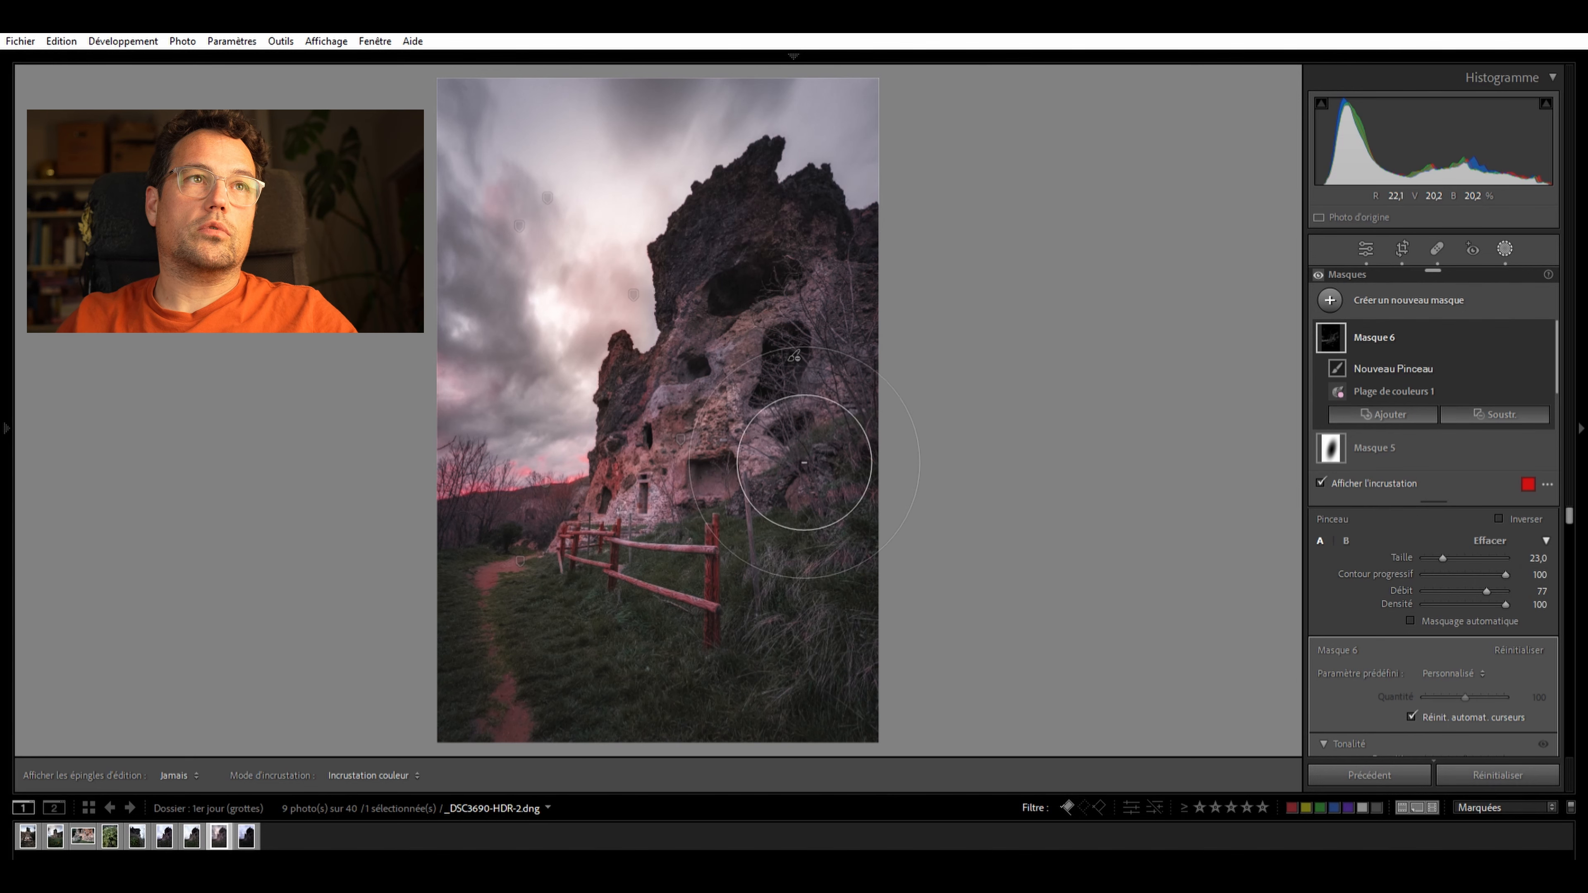
key("h")
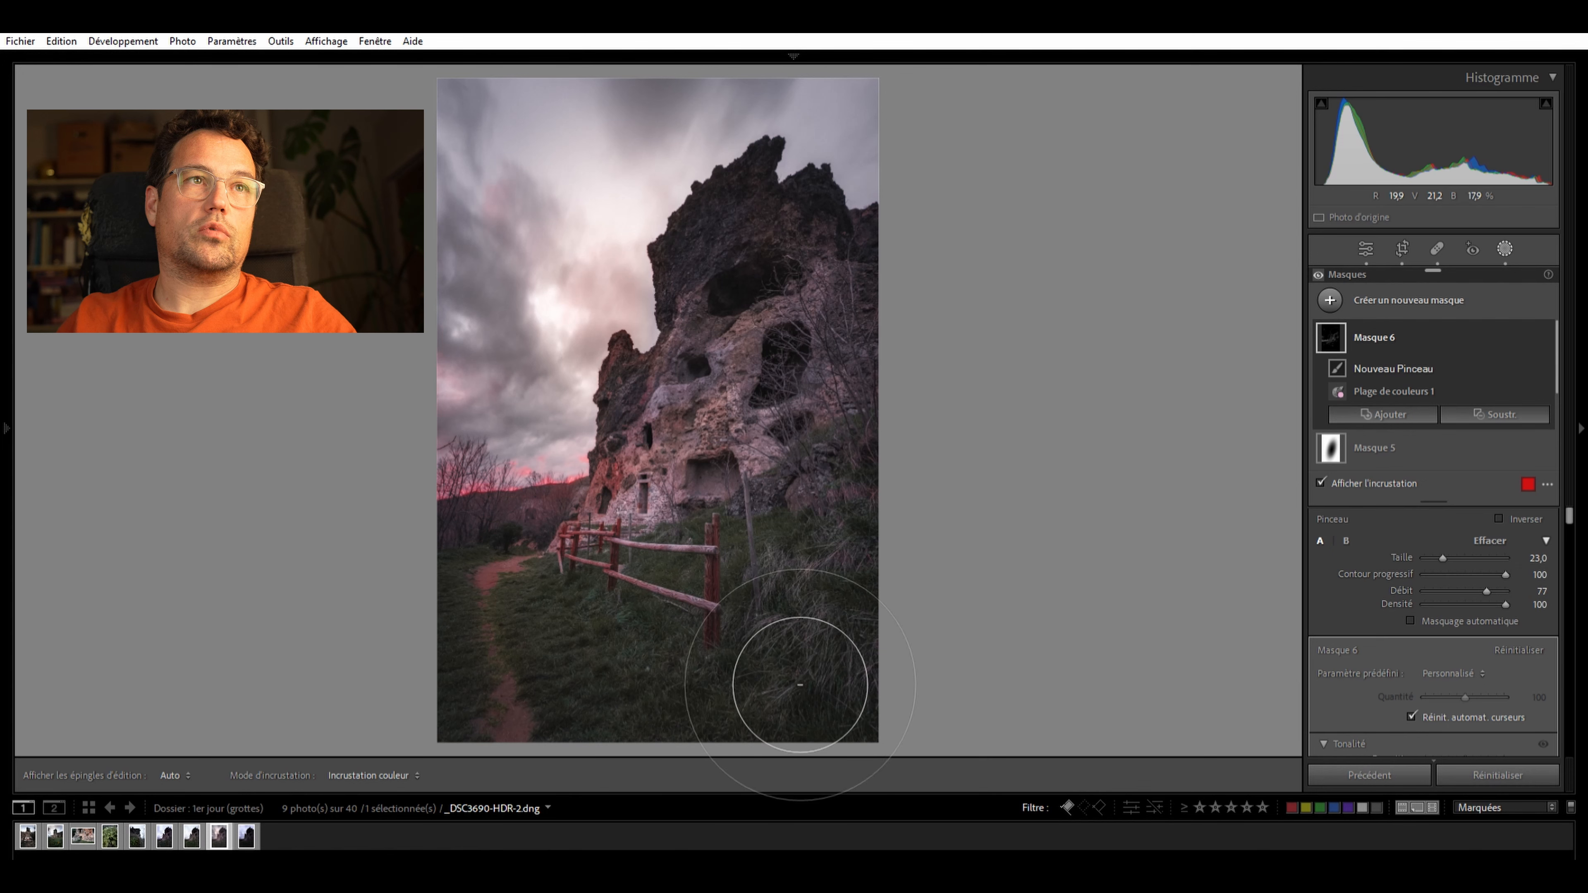
left_click_drag(800, 684, 978, 666)
key("Escape")
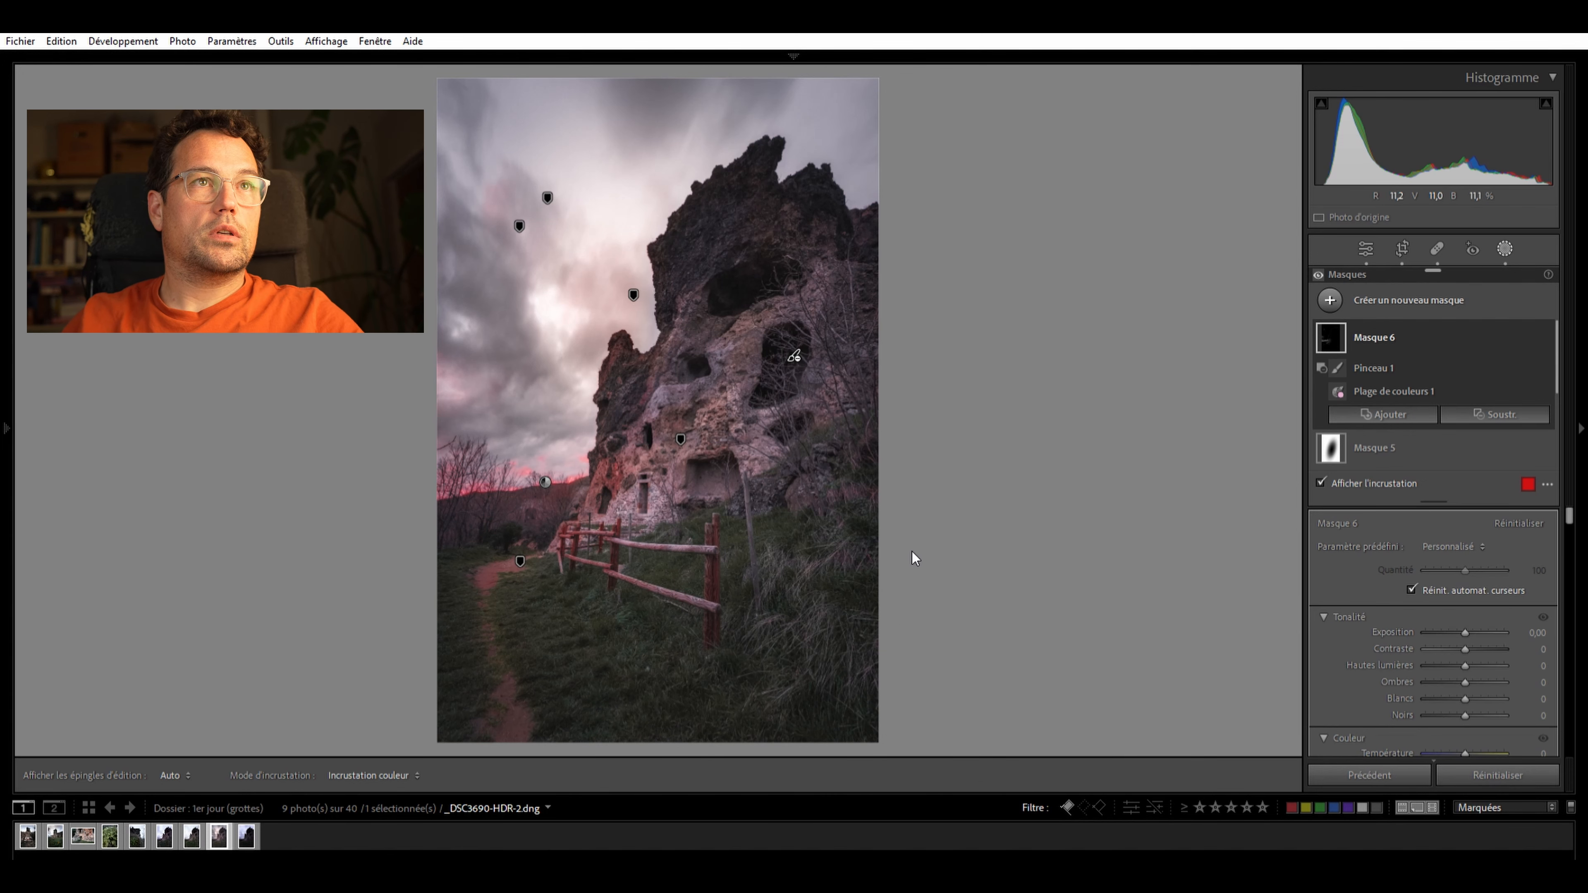
key("ctrl+z")
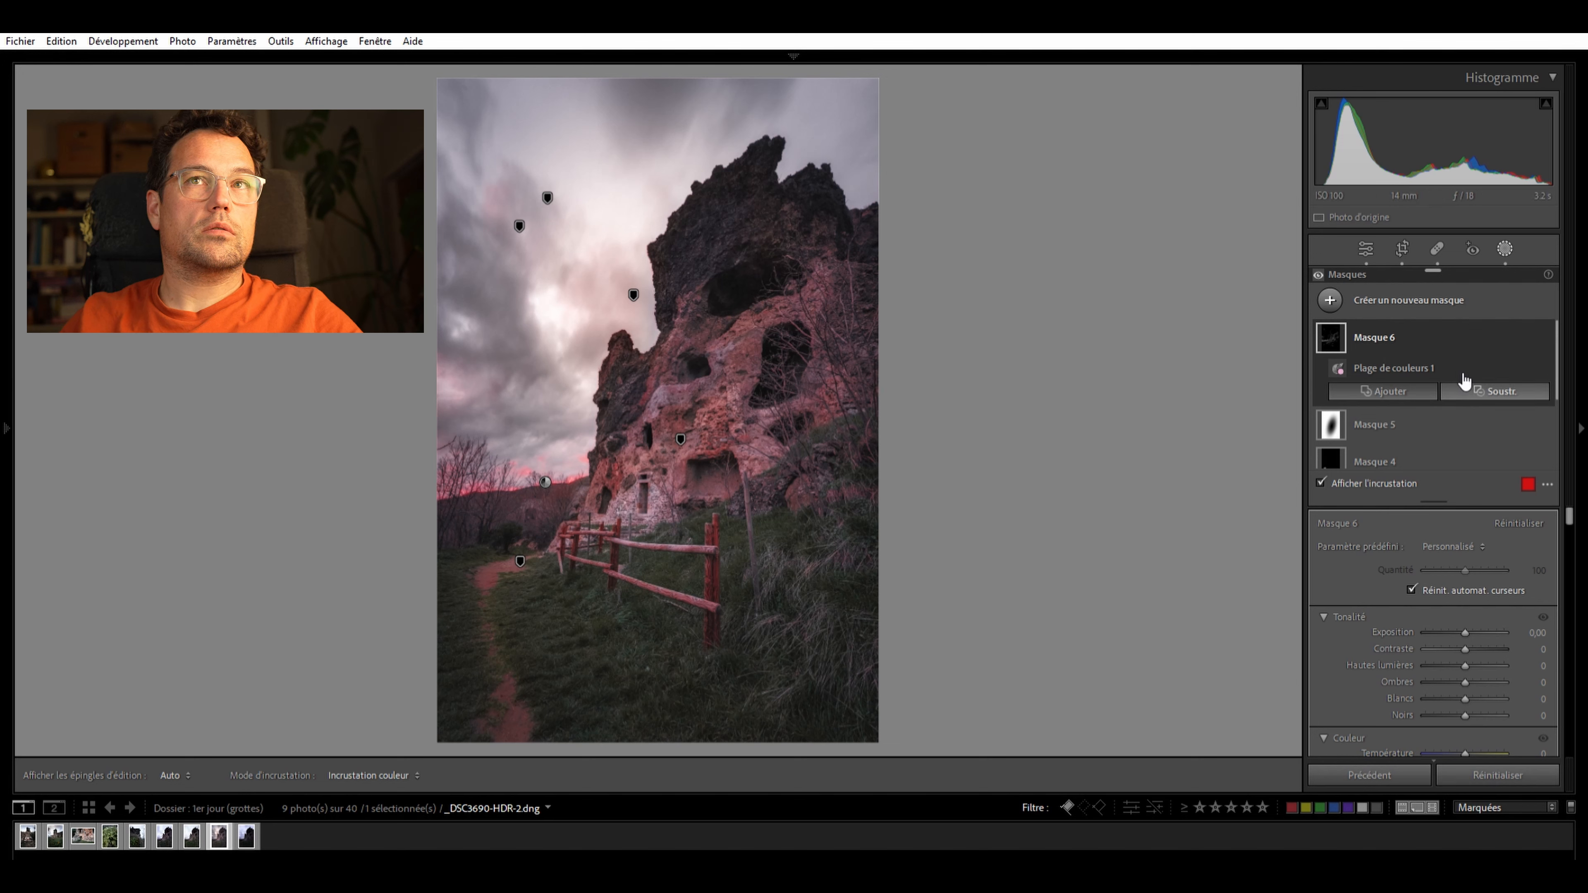
Subtract the rock face from the colour range mask with a brush, reducing its size from 15 to 8 for finer areas
key("alt+k")
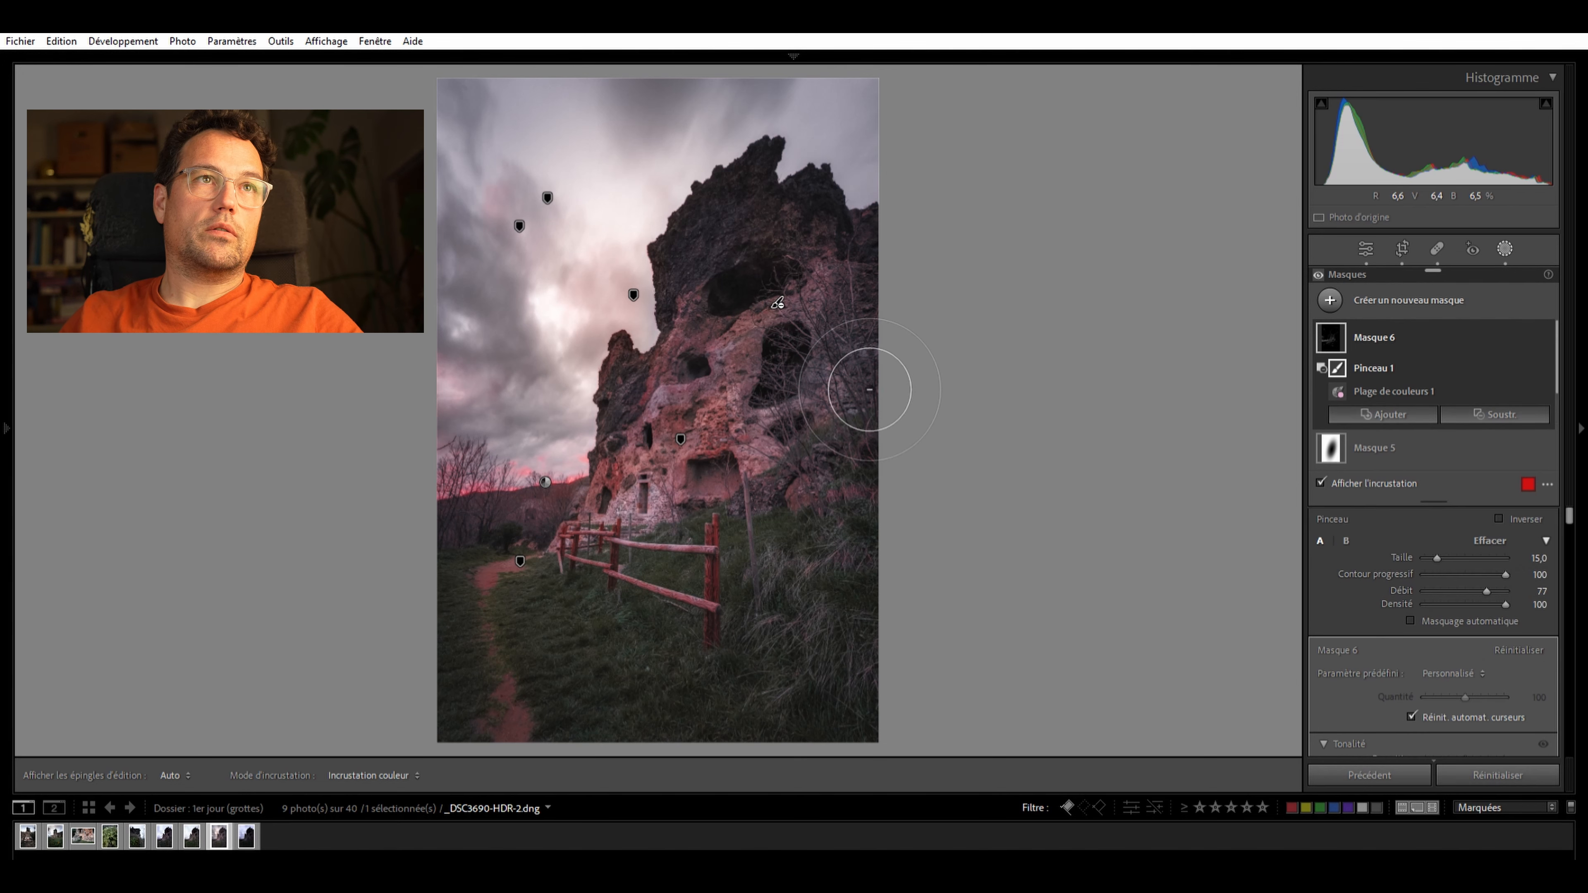
key("h")
key("h")
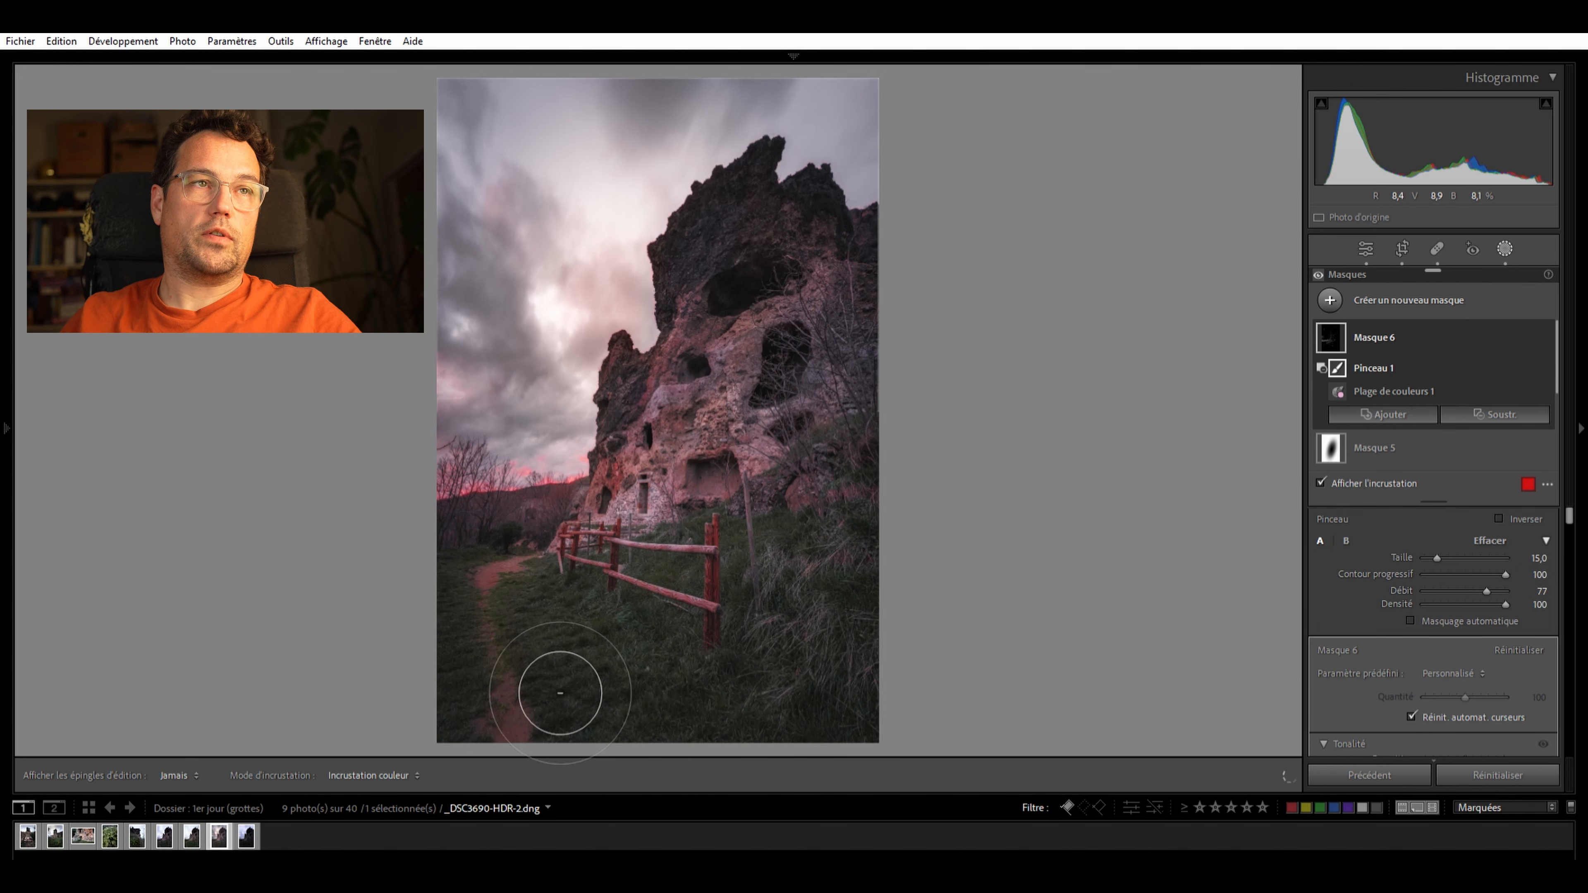
key("bracketleft")
key("h")
key("h")
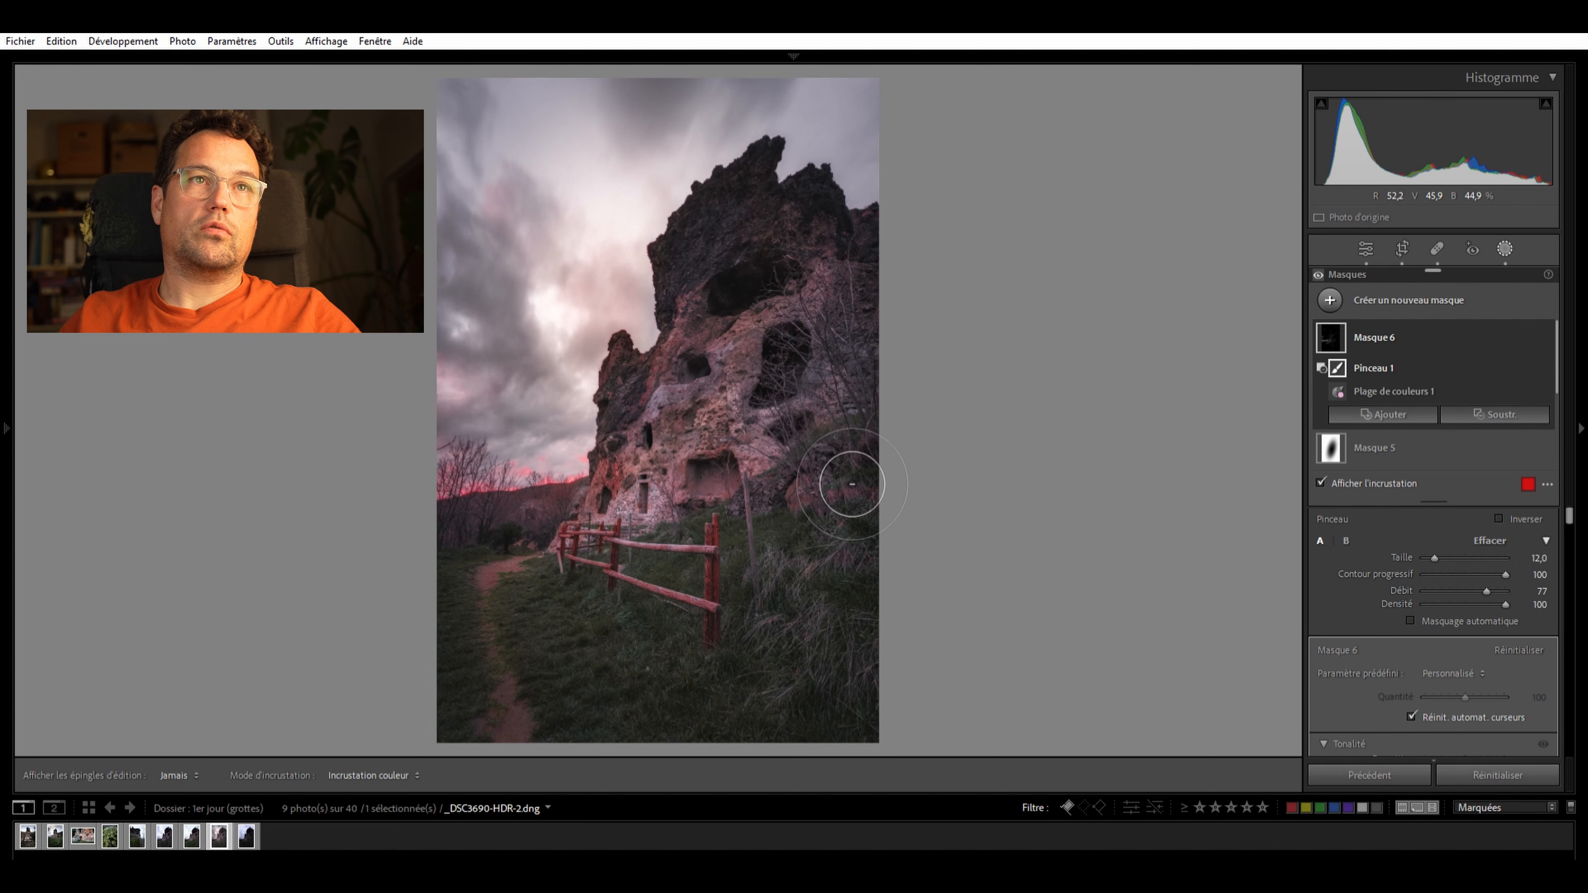
key("bracketleft")
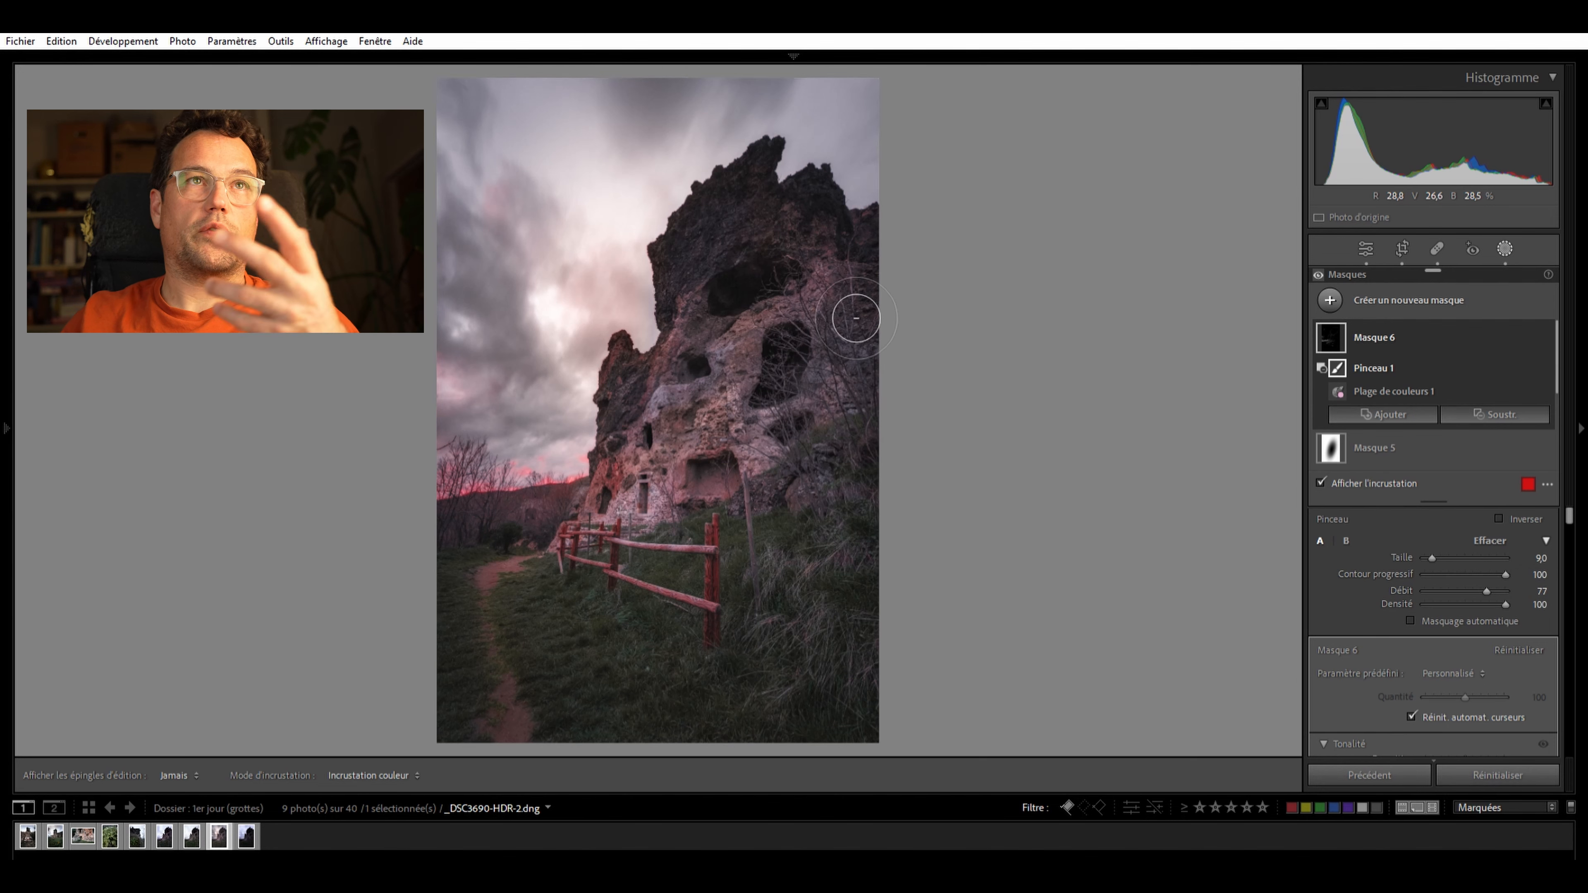
key("h")
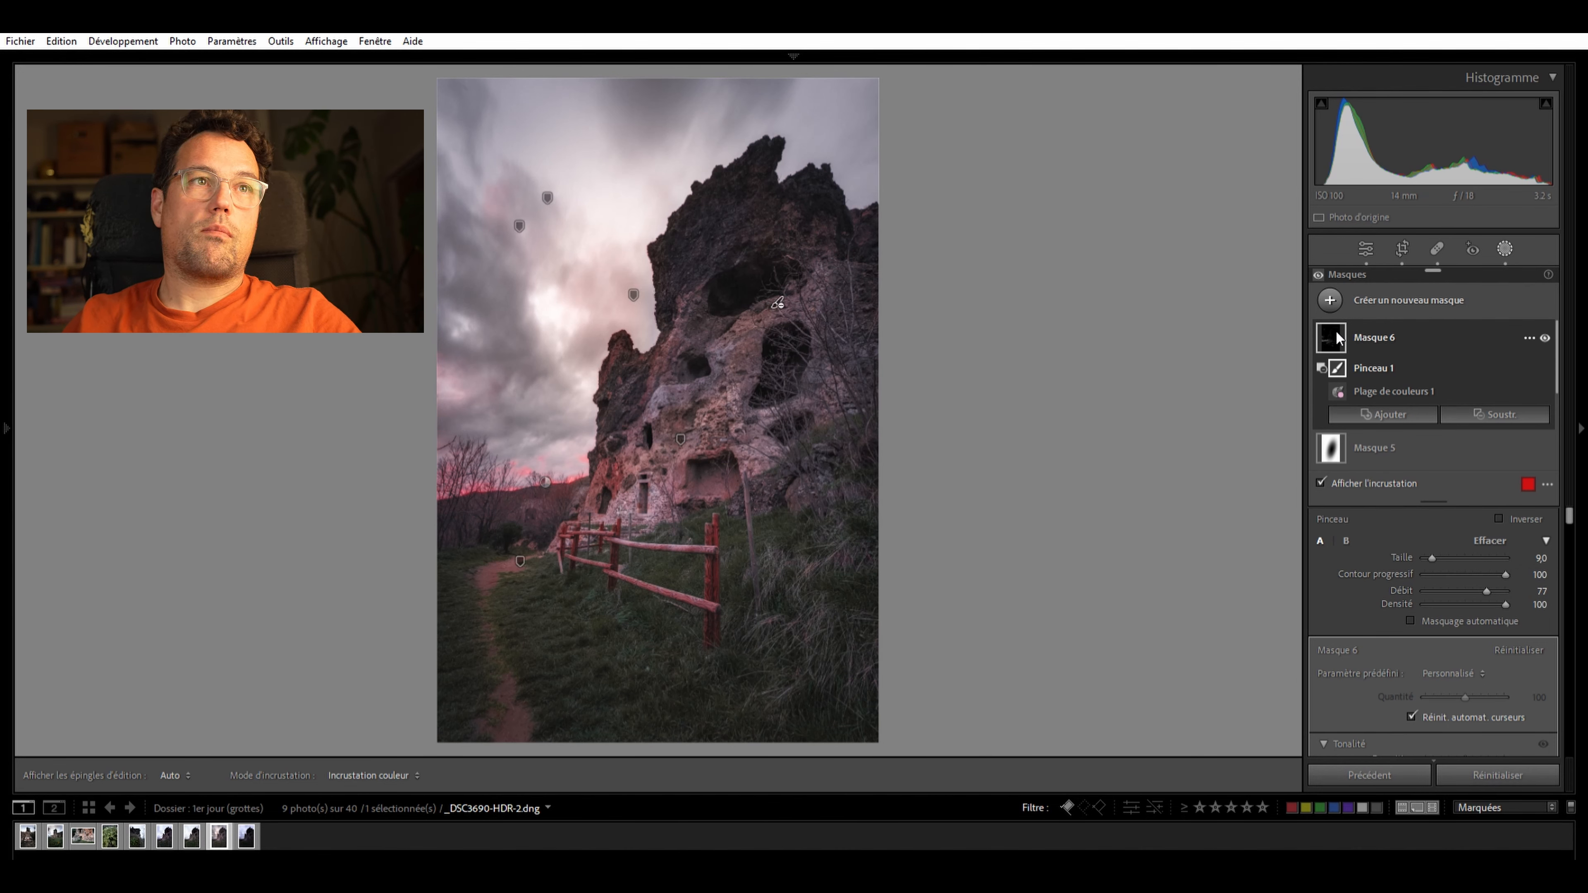
key("h")
key("bracketleft")
key("h")
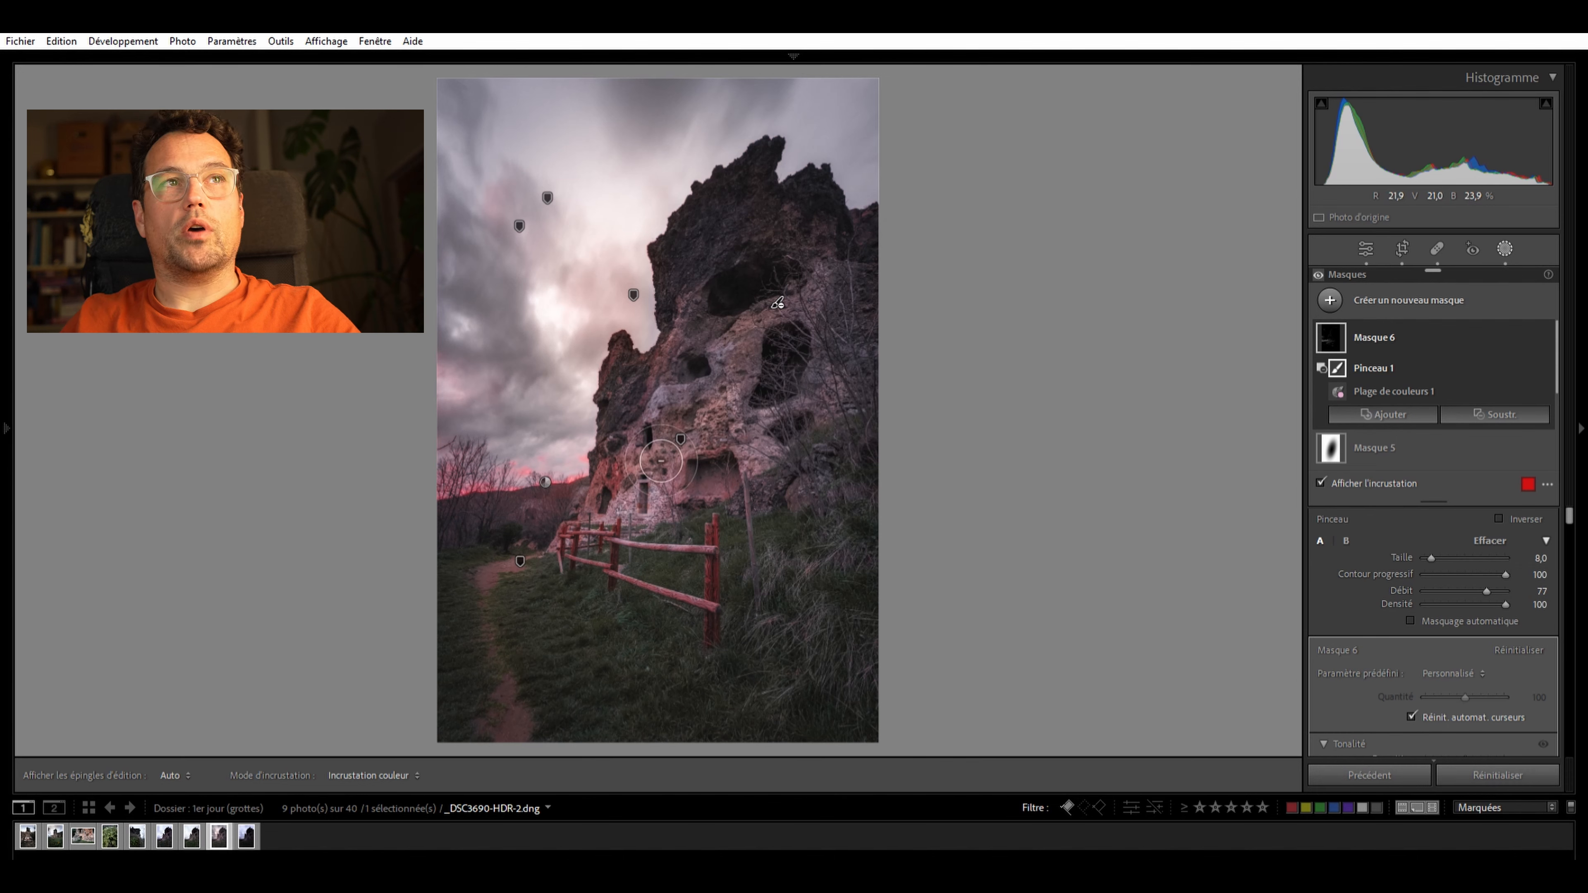
Try a saturation of 100 on the horizon glow mask, and reset it
left_click(1472, 511)
scroll(1472, 511, "down", 2)
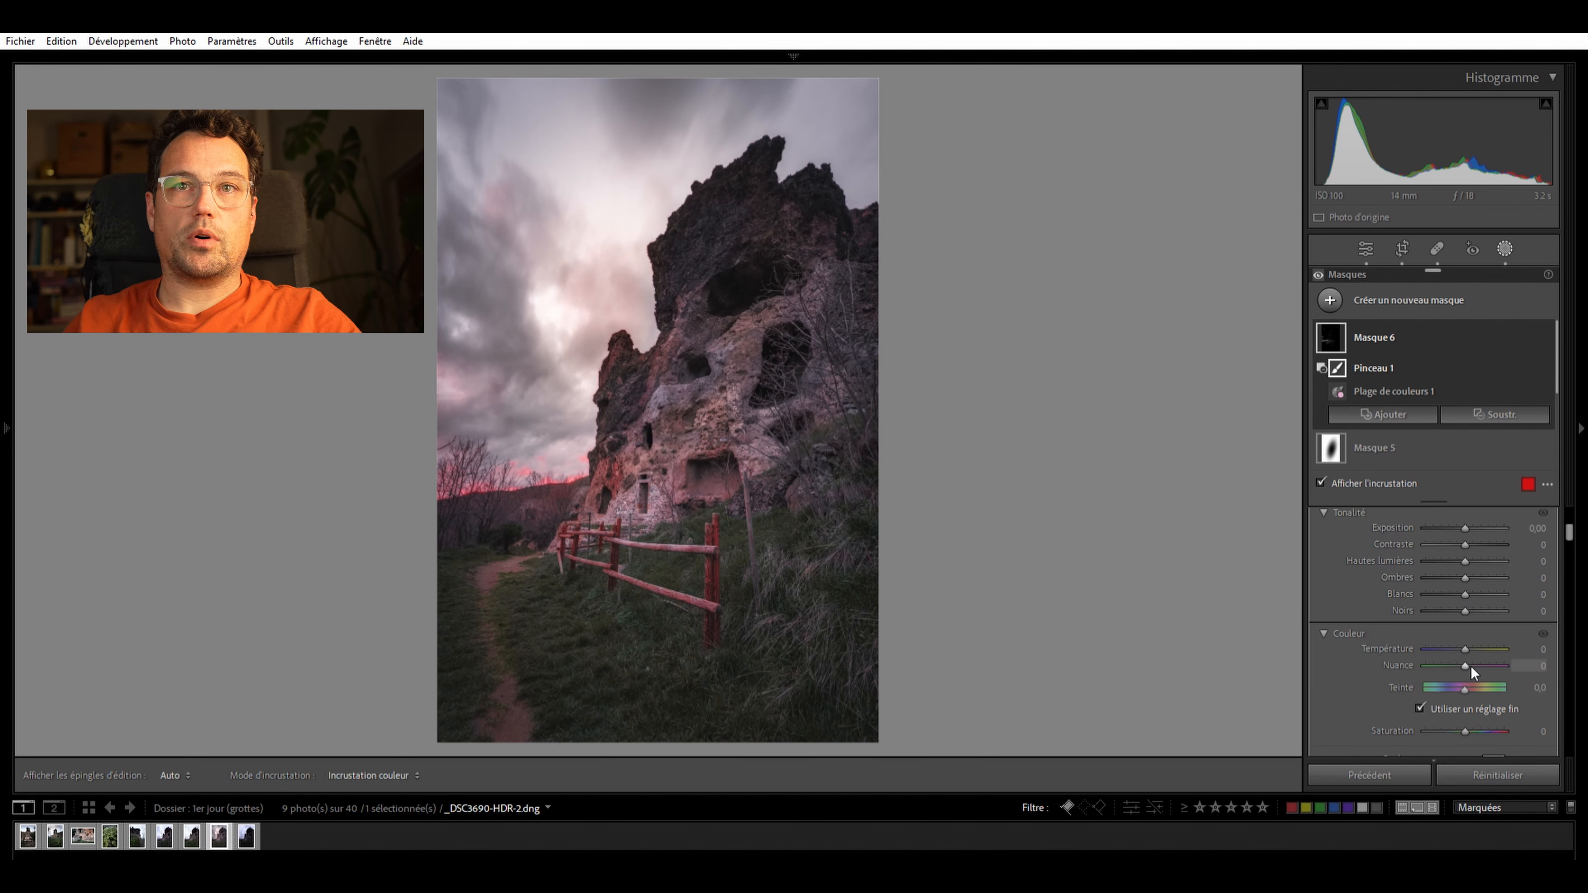
left_click_drag(1465, 731, 1579, 730)
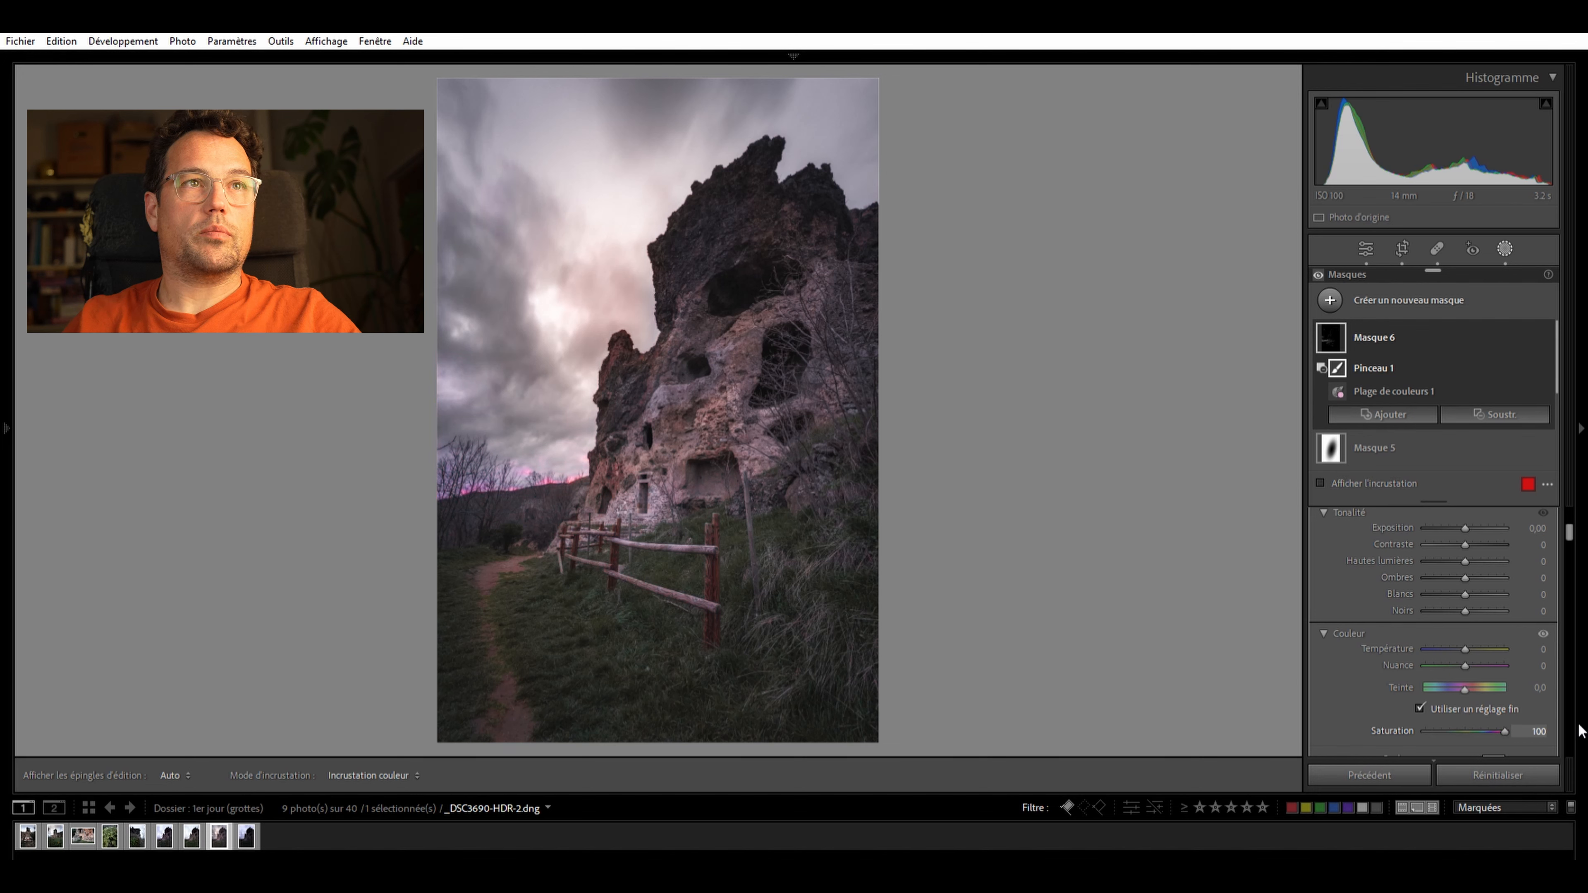
left_click_drag(1427, 746, 1504, 731)
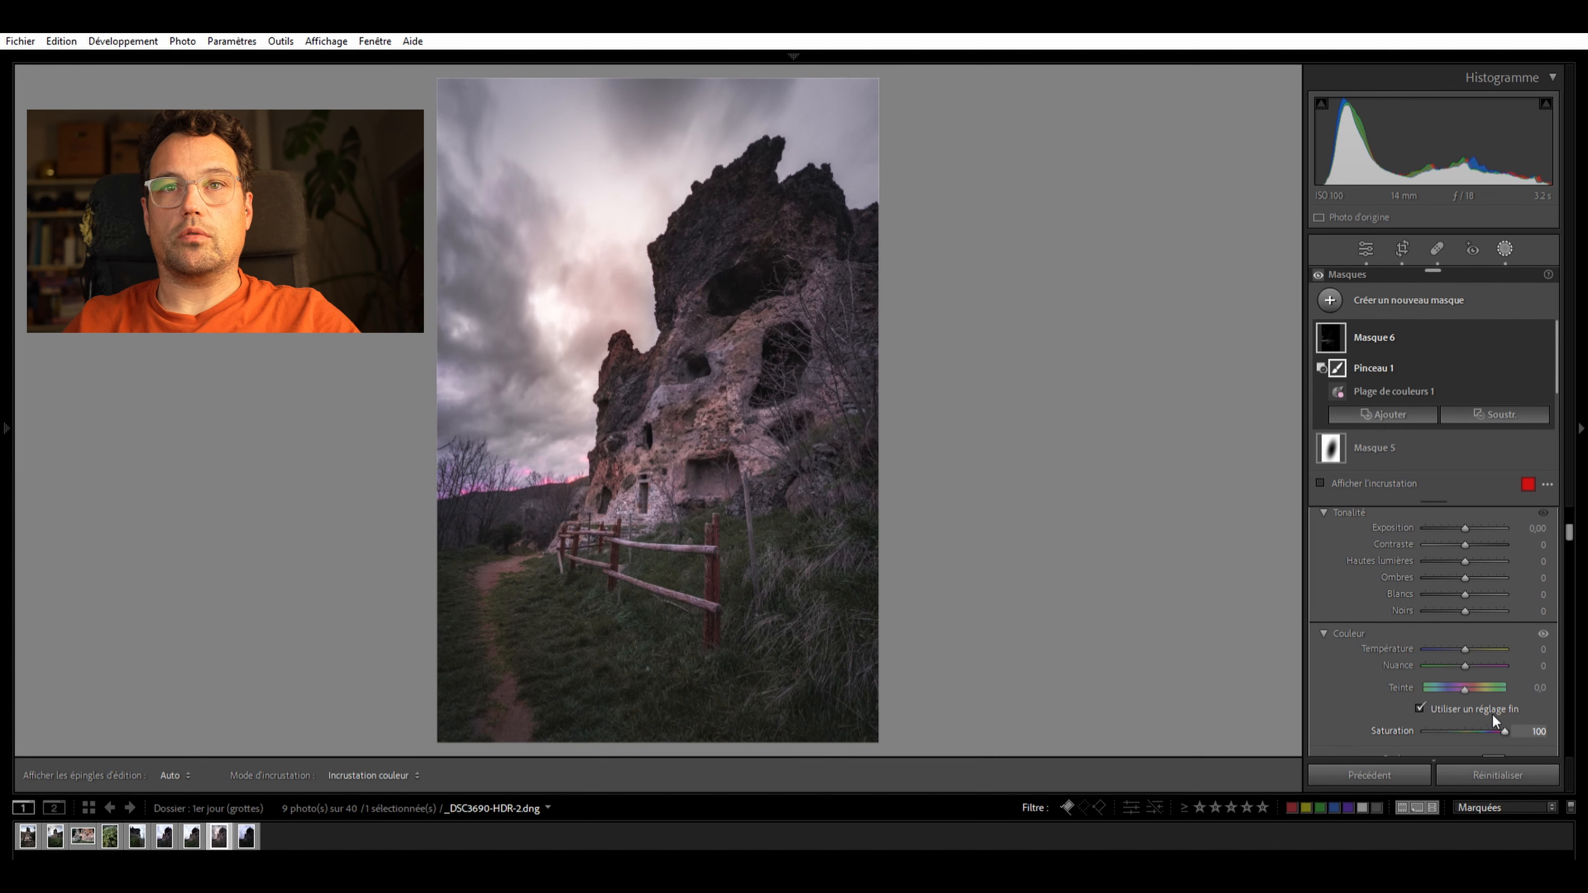
double_click(1506, 716)
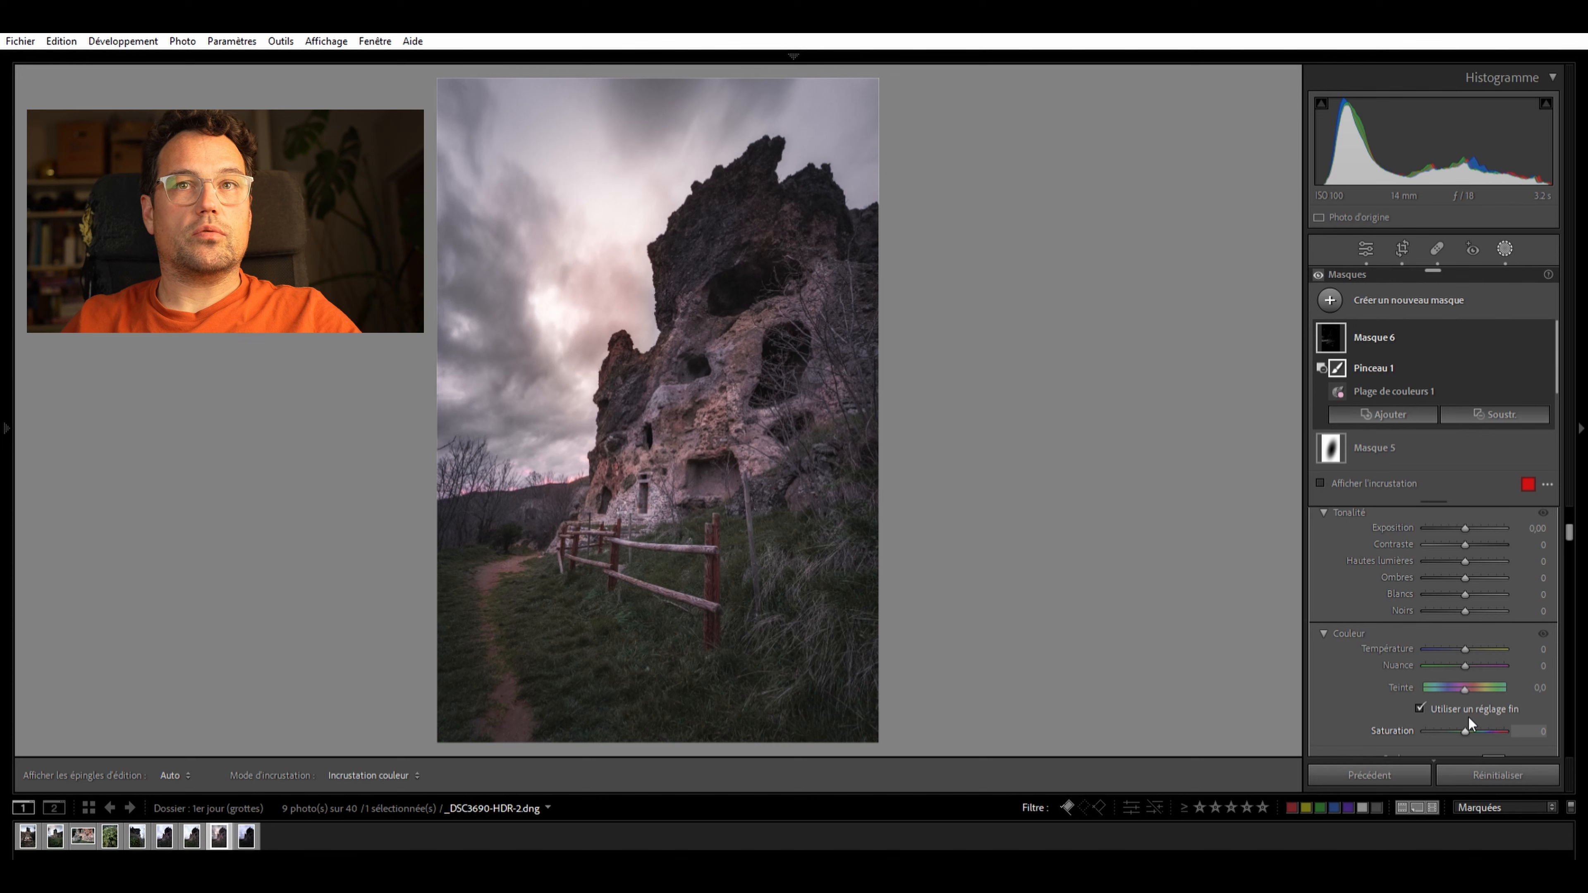
Set the horizon glow mask's tint to 17, temperature to 2 and saturation to 4
key("o")
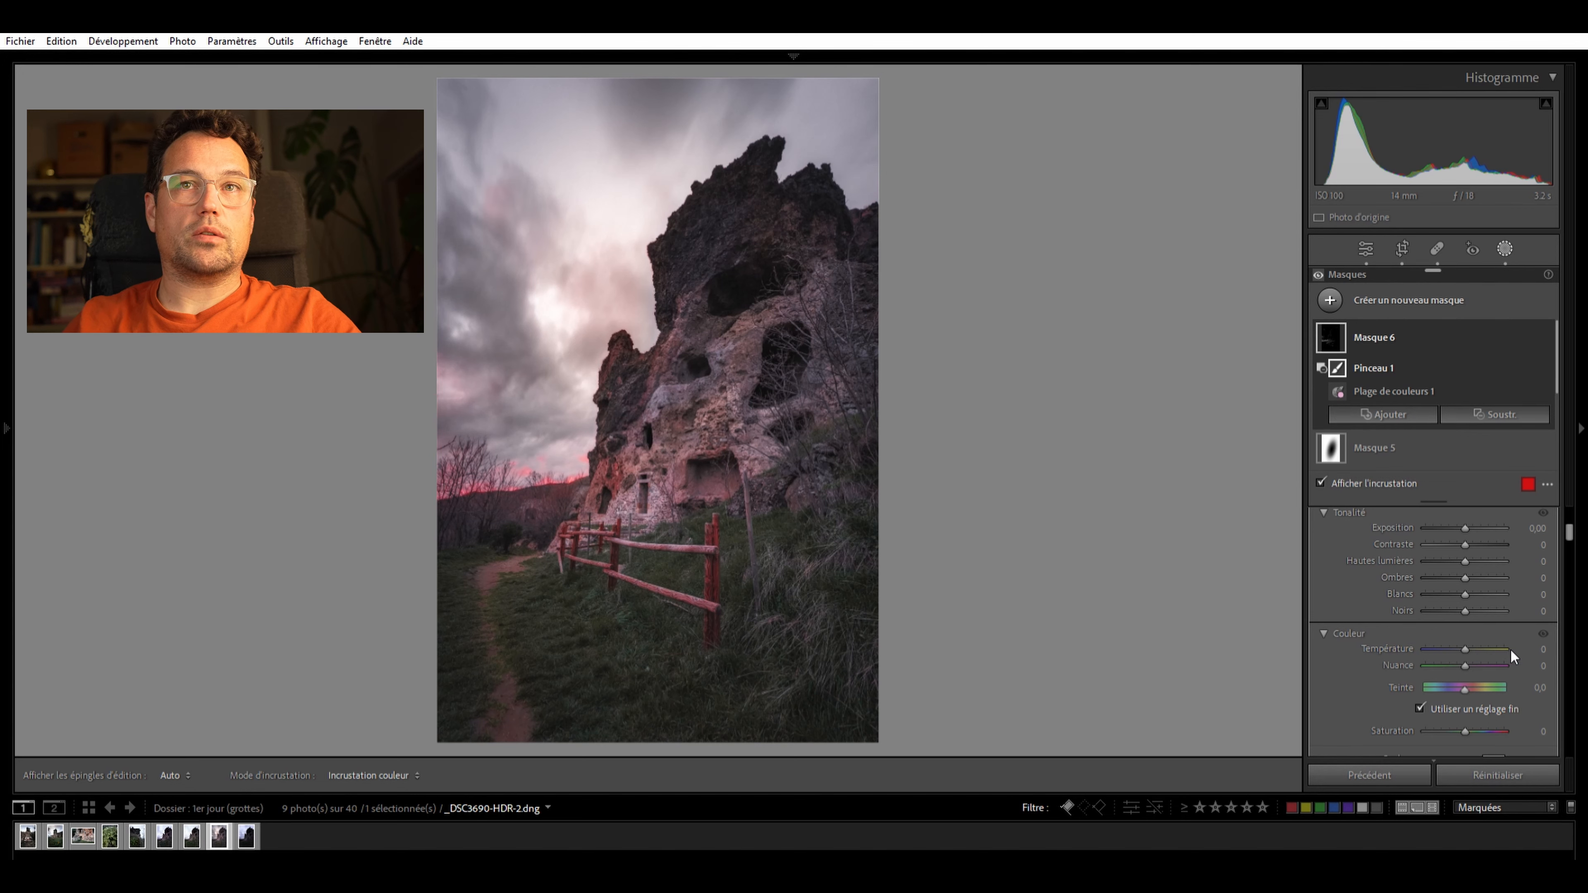
mouse_move(1465, 650)
left_mouse_down()
mouse_move(1485, 655)
mouse_move(1470, 656)
left_mouse_up()
double_click(1474, 651)
left_click_drag(1467, 648, 1473, 651)
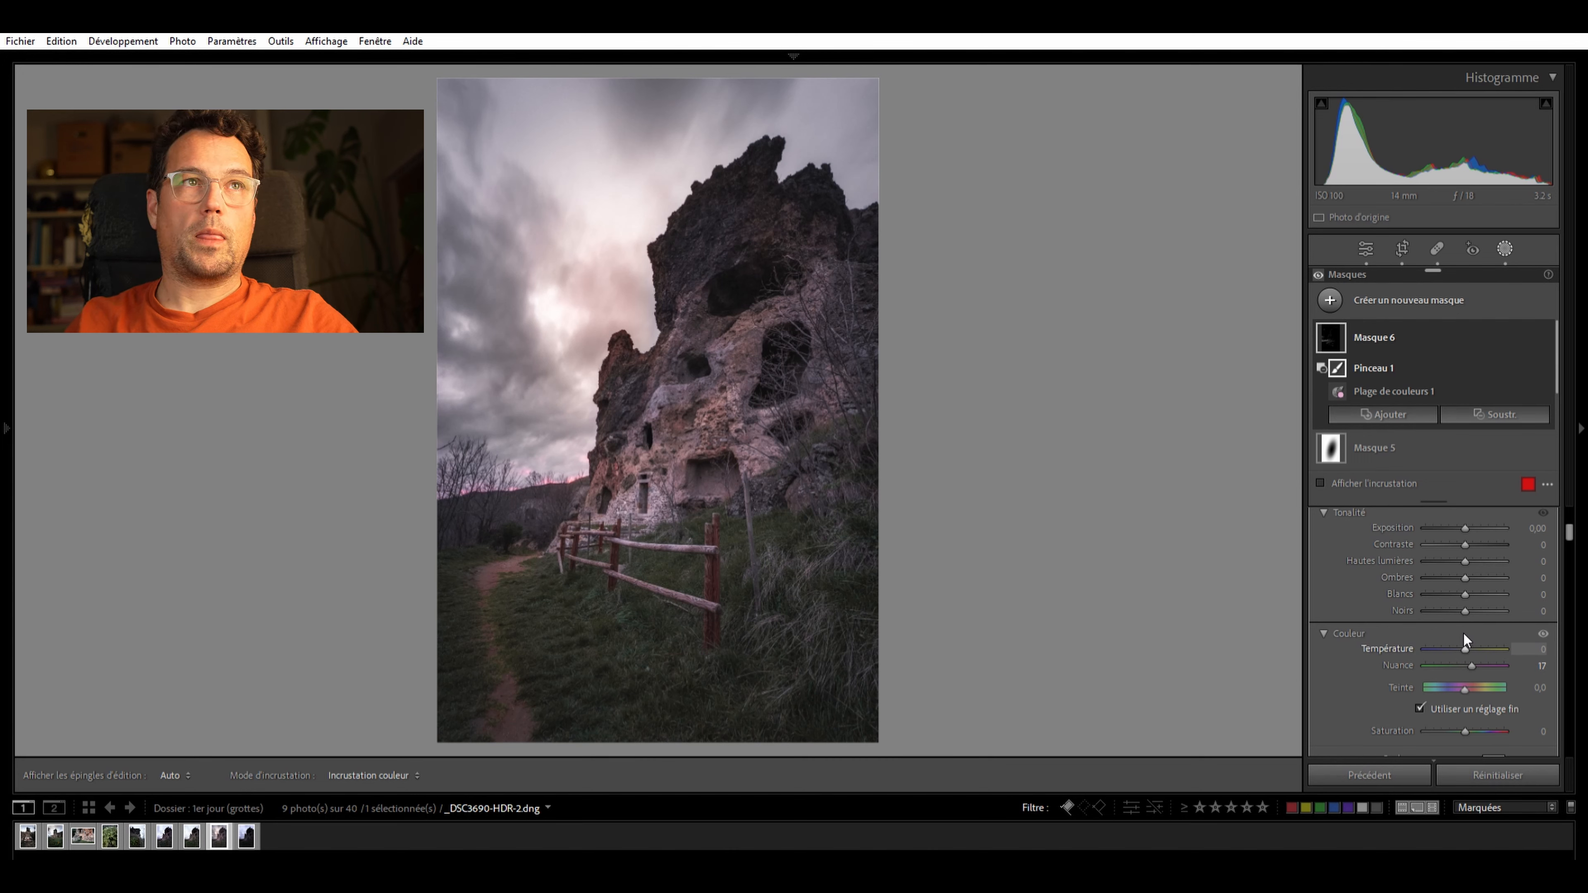
left_click_drag(1466, 647, 1468, 644)
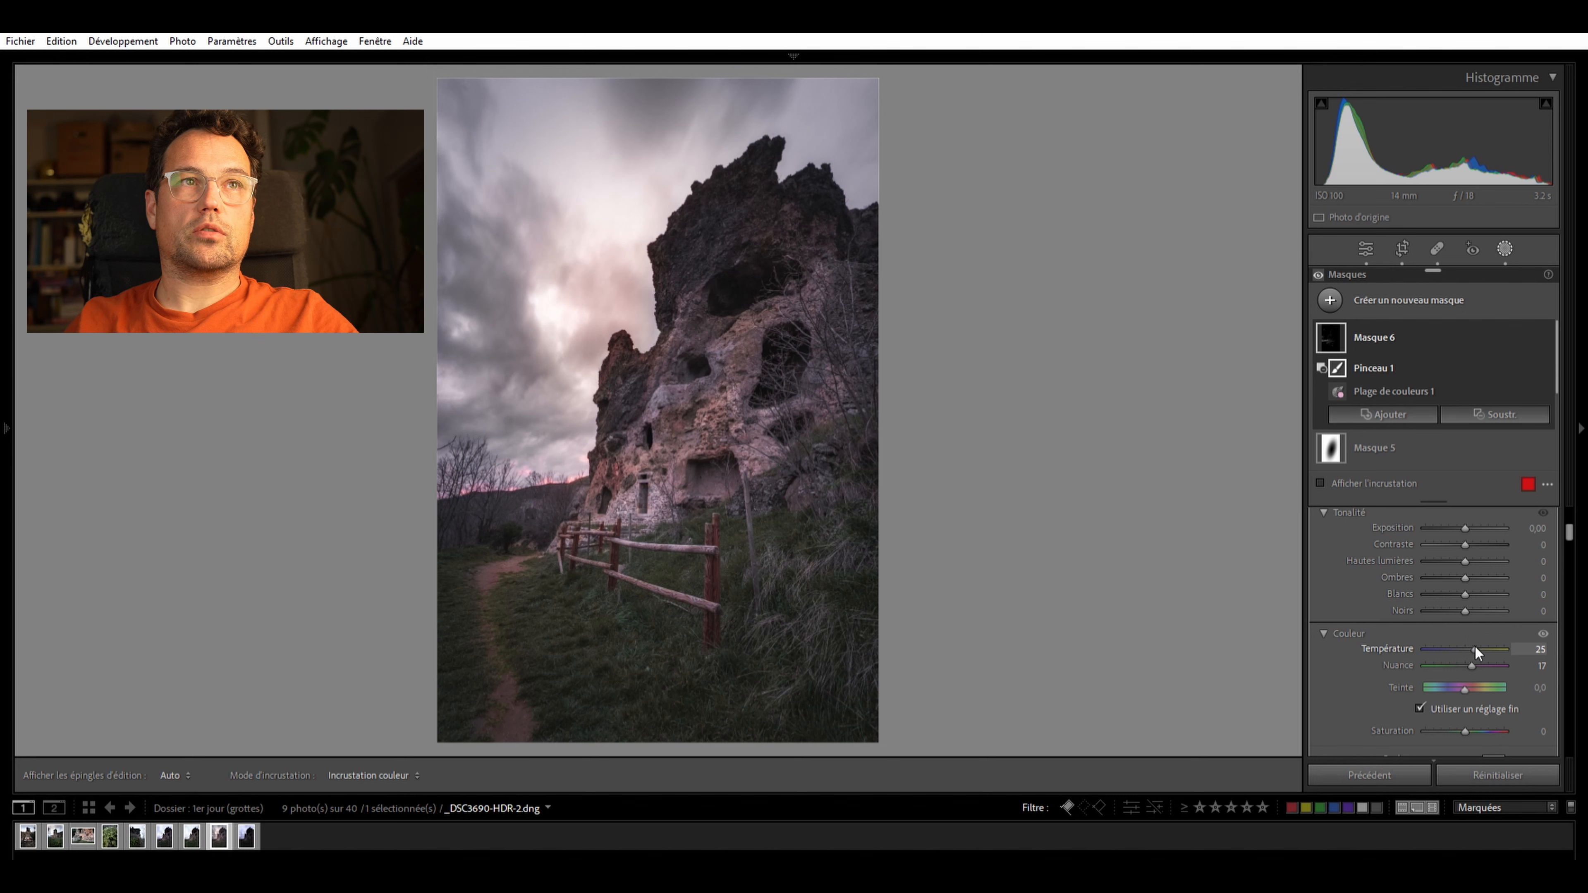
double_click(1474, 635)
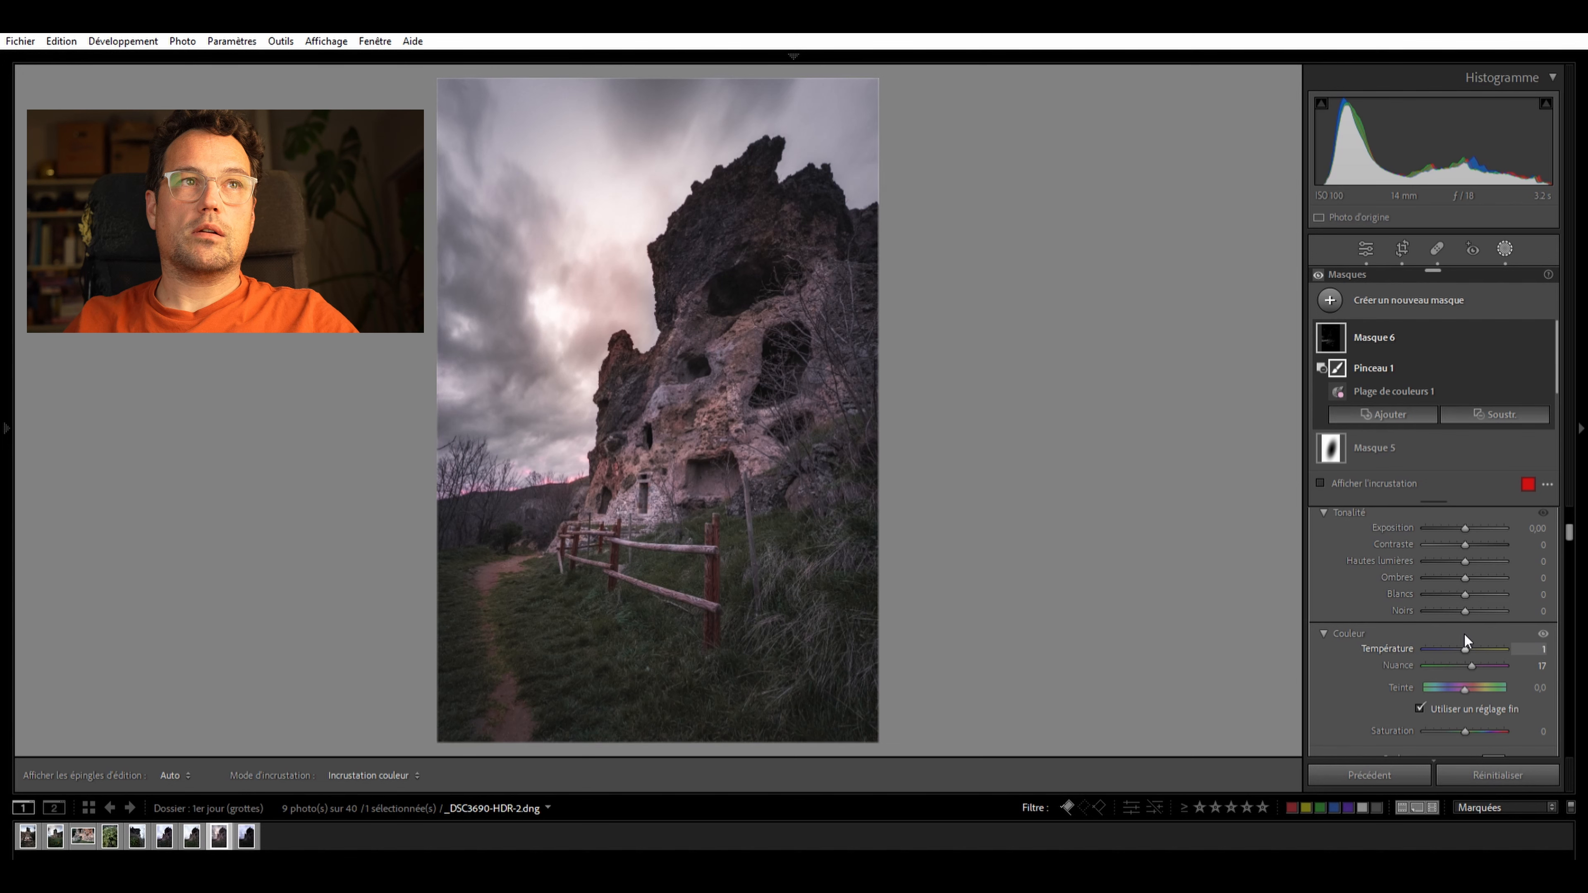
left_click_drag(1464, 634, 1467, 634)
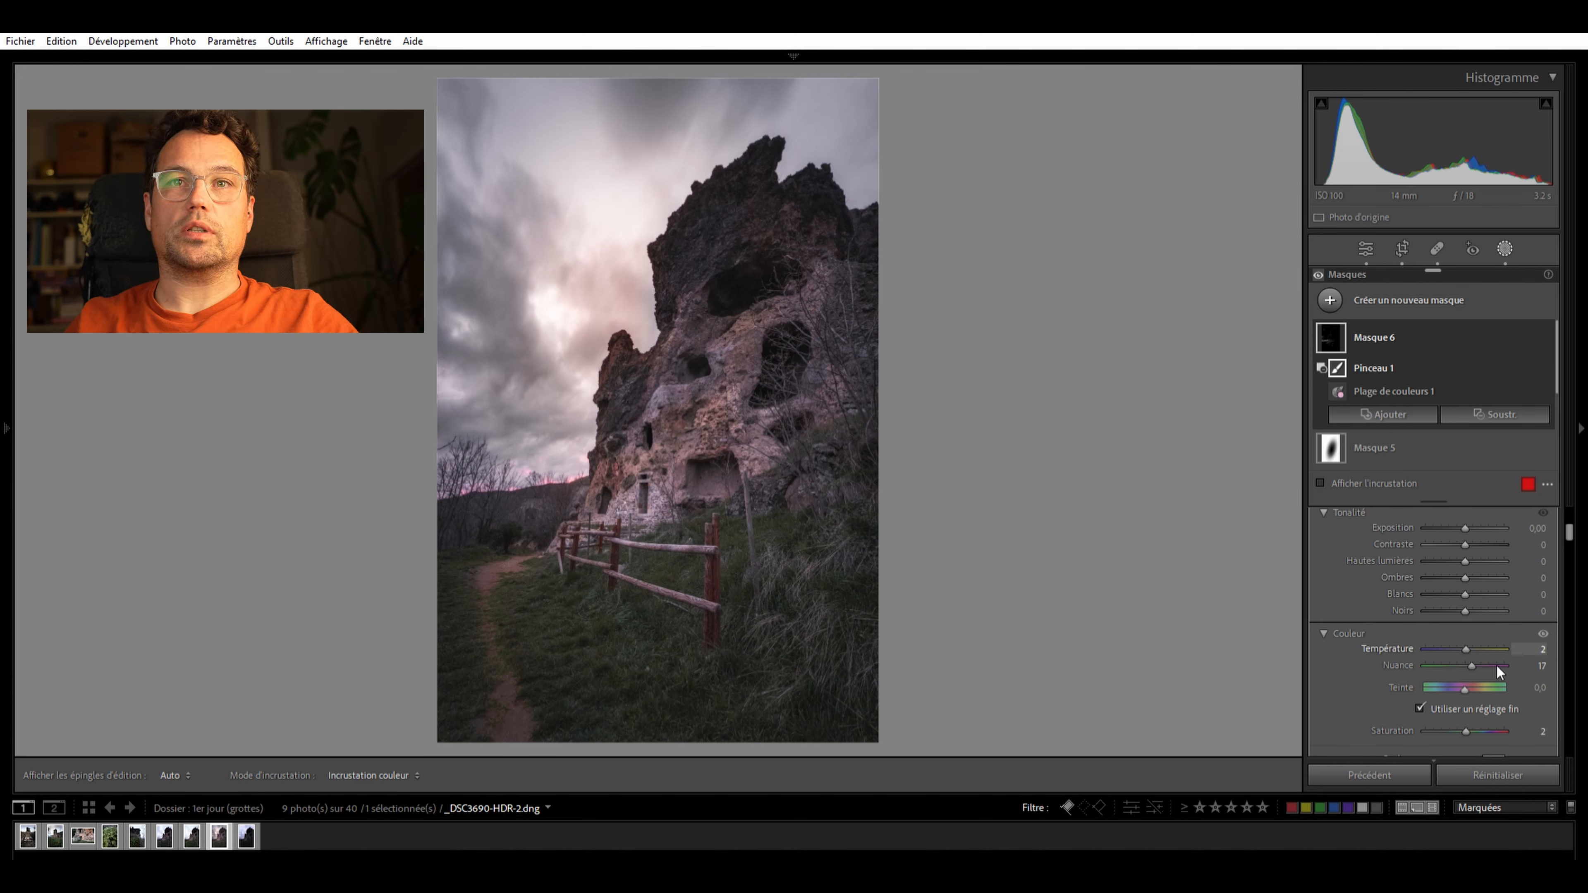
left_click_drag(1467, 718, 1468, 717)
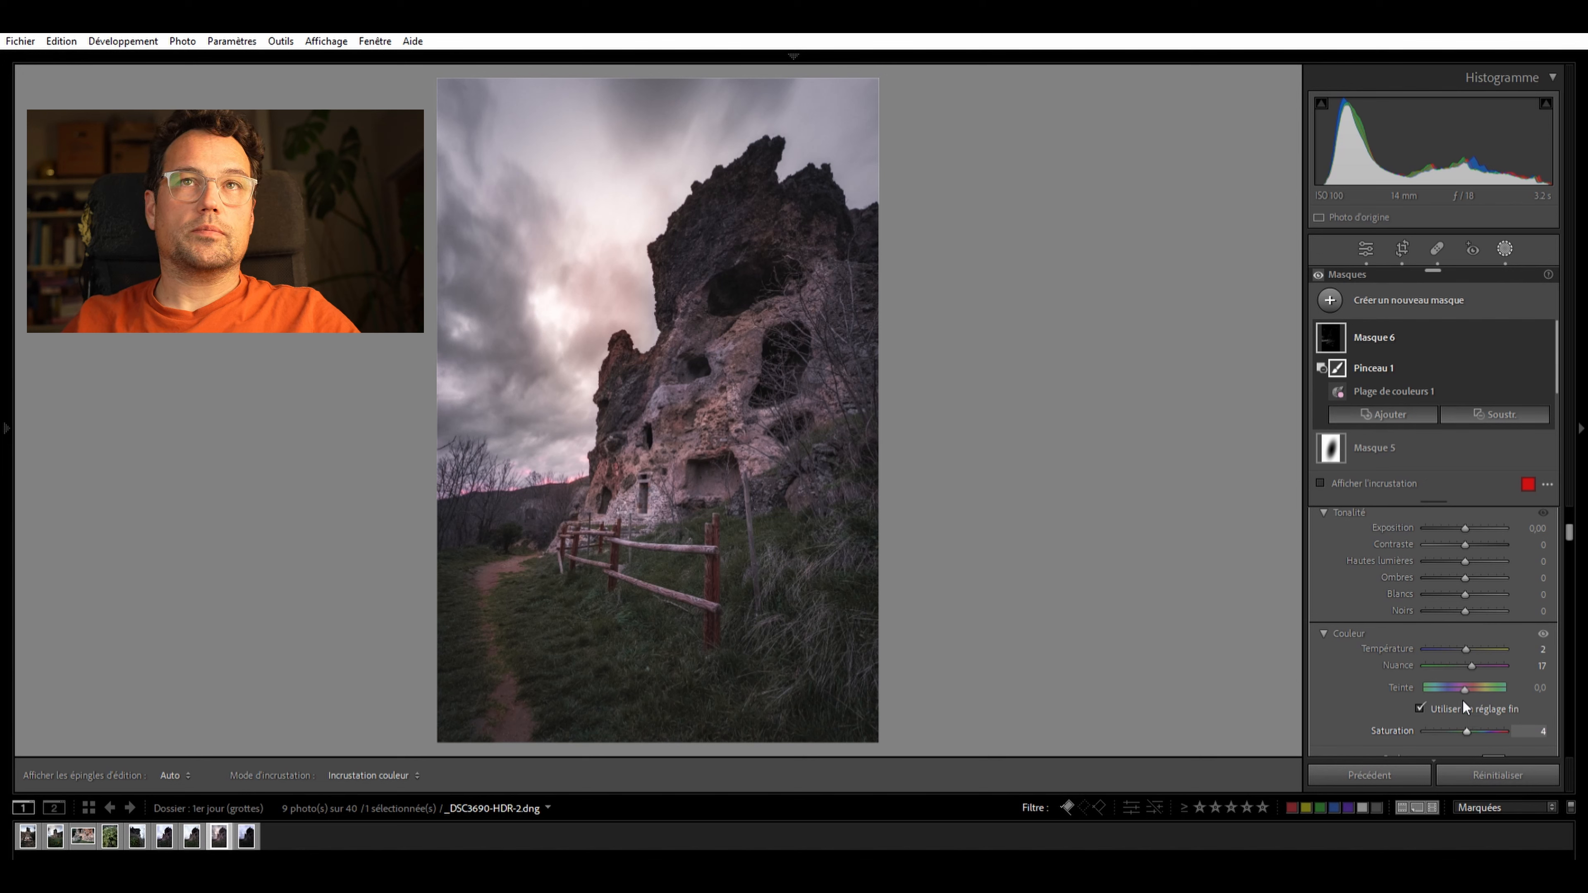
Compare the photo with and without the horizon glow mask, and raise that mask's tint to 24
left_click(1546, 333)
left_click(1546, 327)
left_click(1546, 326)
left_click(1546, 326)
scroll(1491, 613, "up", 2)
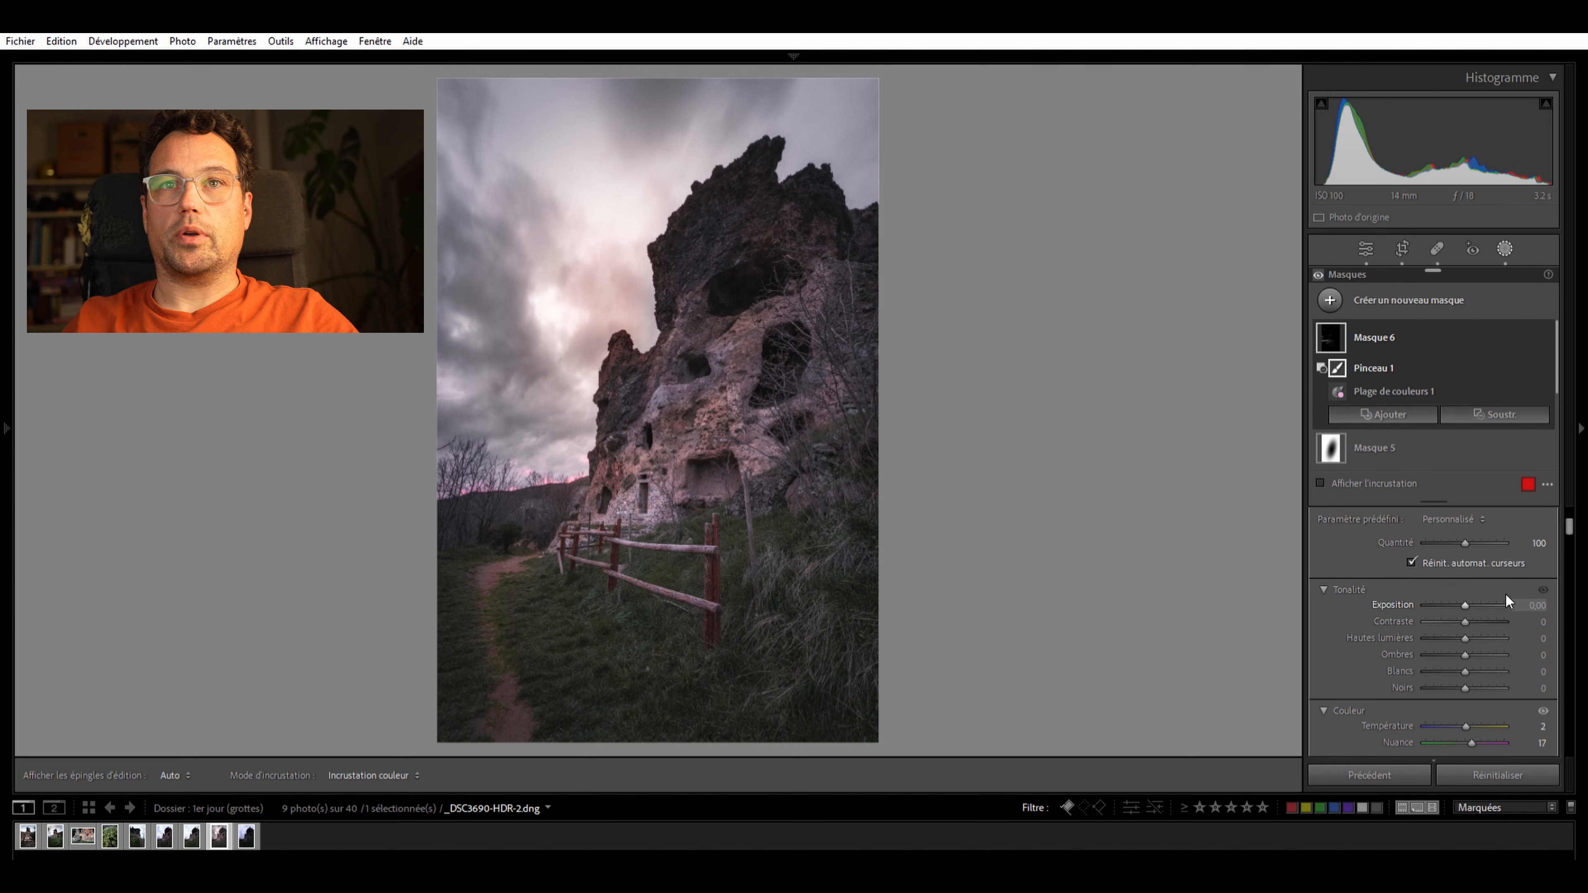
scroll(1462, 597, "down", 2)
left_click_drag(1471, 663, 1474, 663)
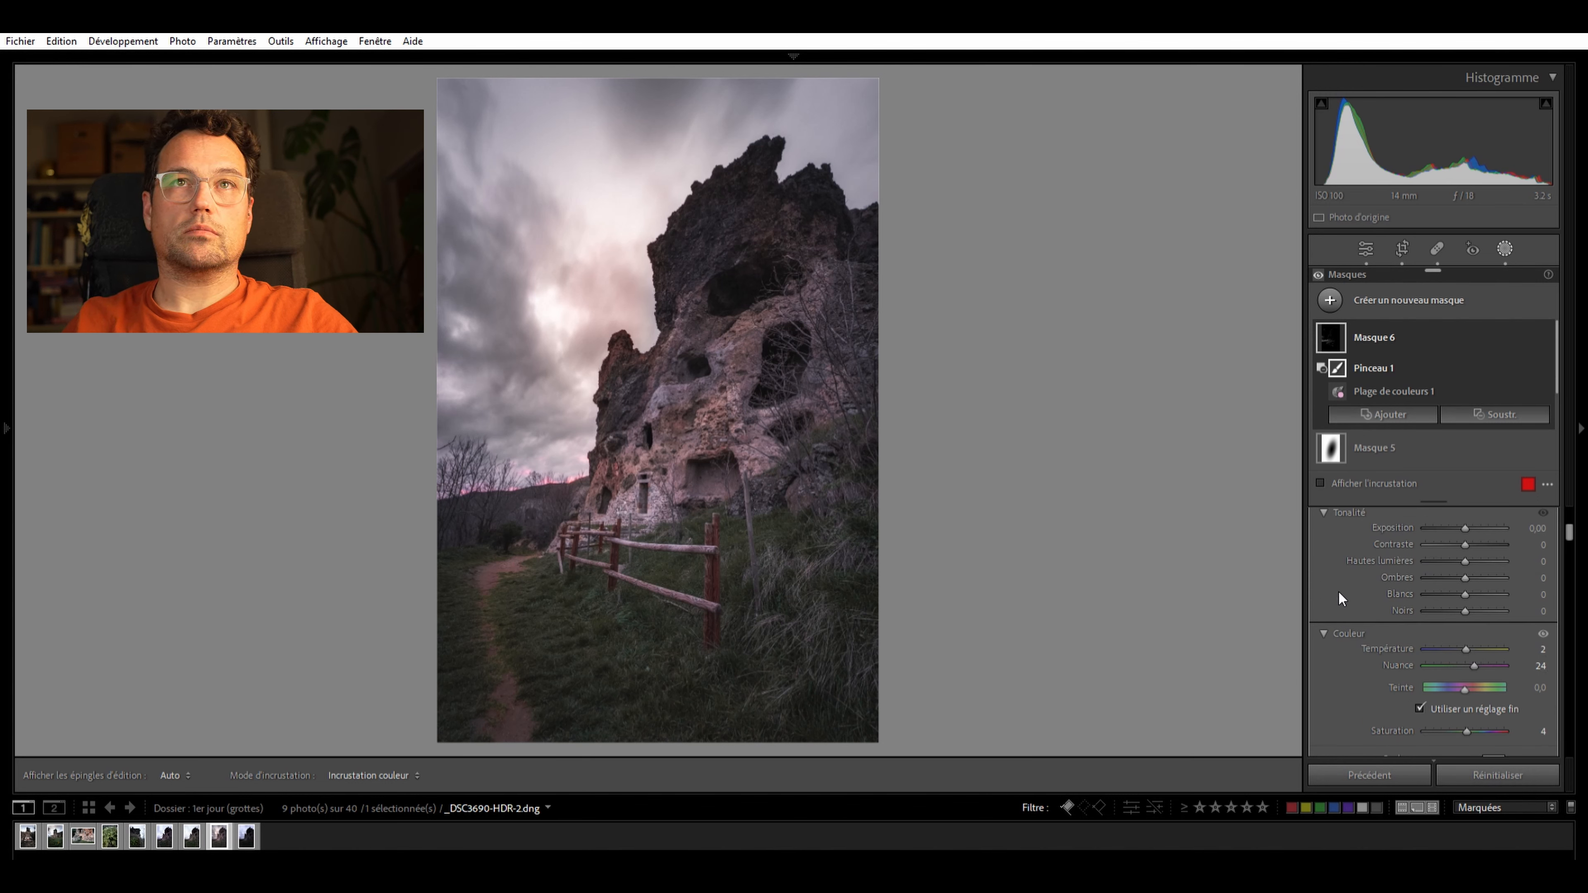
Compare the photo with all the masks hidden and shown to judge their combined effect
double_click(1506, 248)
left_click(1326, 268)
left_click(1327, 268)
left_click(1326, 269)
left_click(1326, 269)
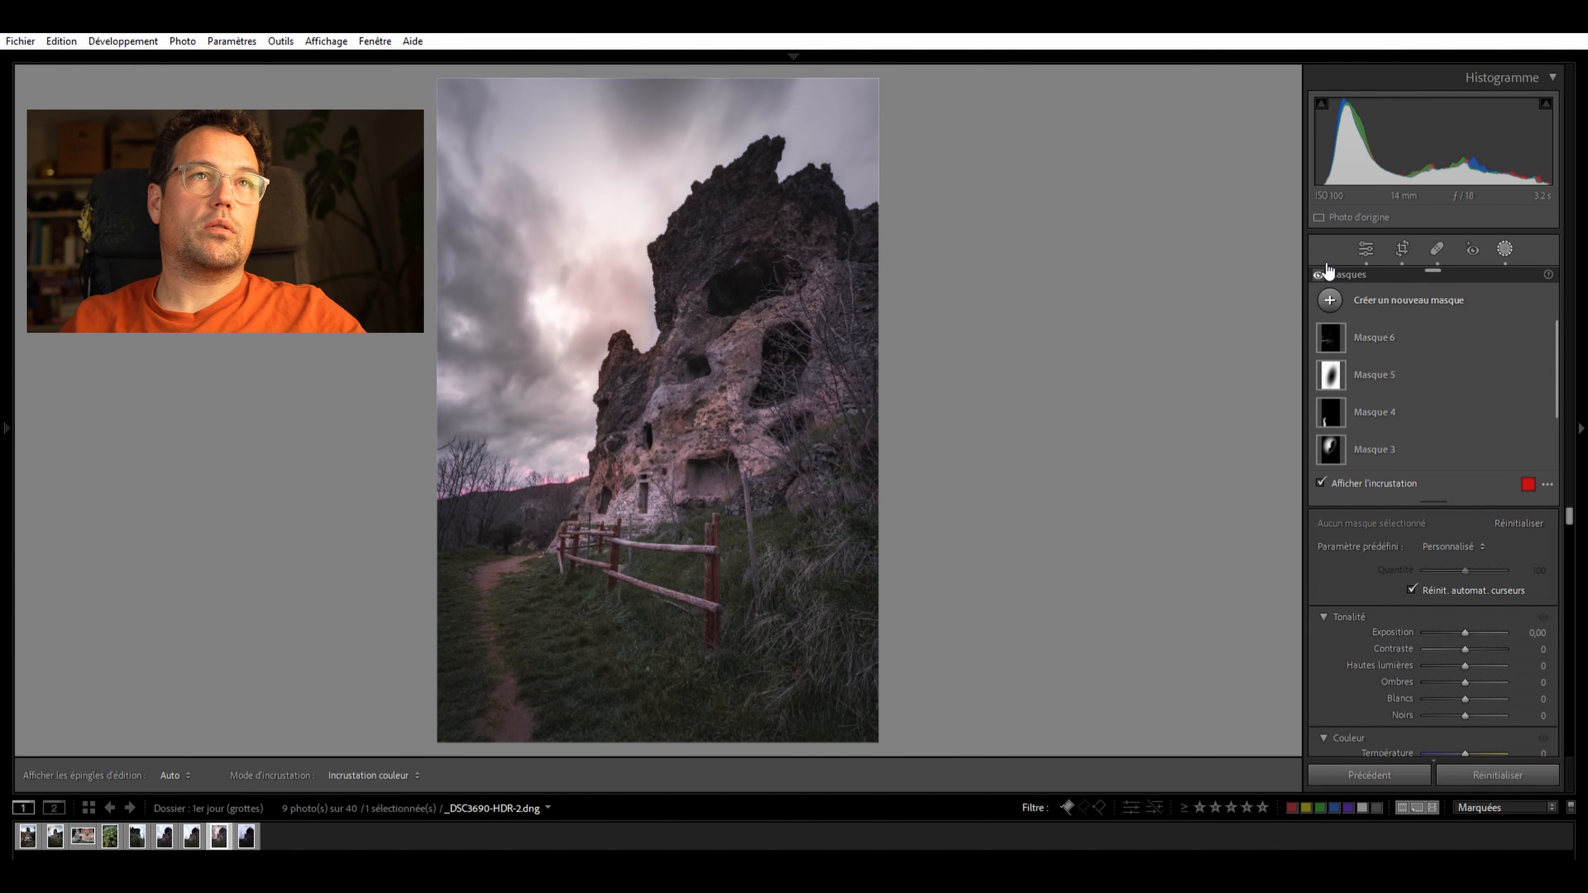
left_click(1327, 270)
left_click(1327, 270)
left_click(1326, 270)
left_click(1326, 270)
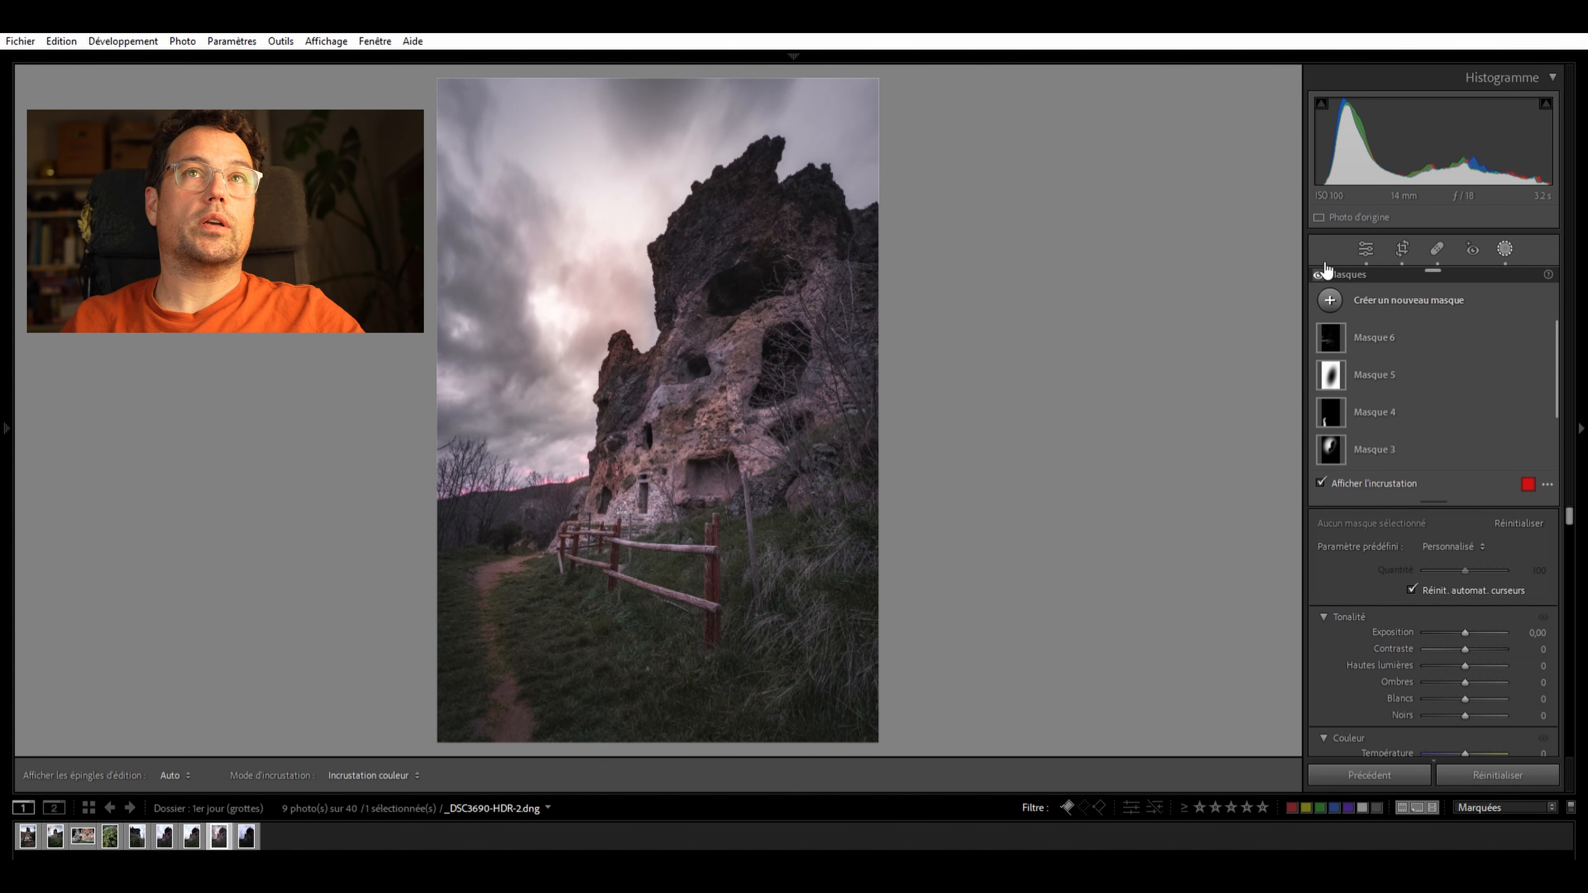
Adjust the global tone curve with points at input 85/output 78 and input 174/output 181, and the white point at 254/255
left_click(1367, 243)
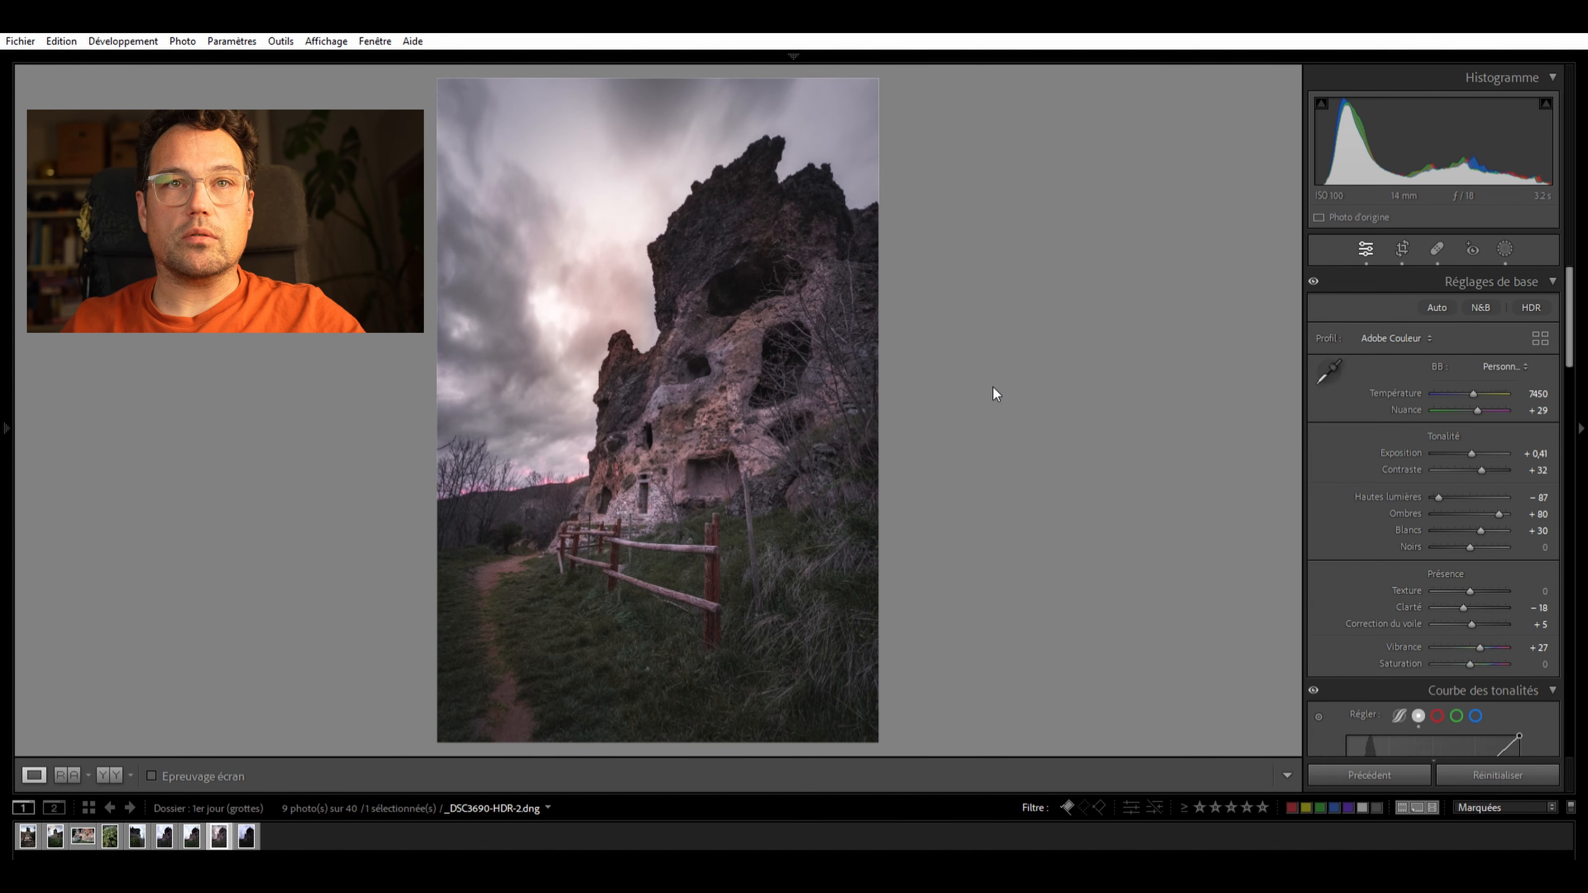
scroll(1502, 519, "down", 5)
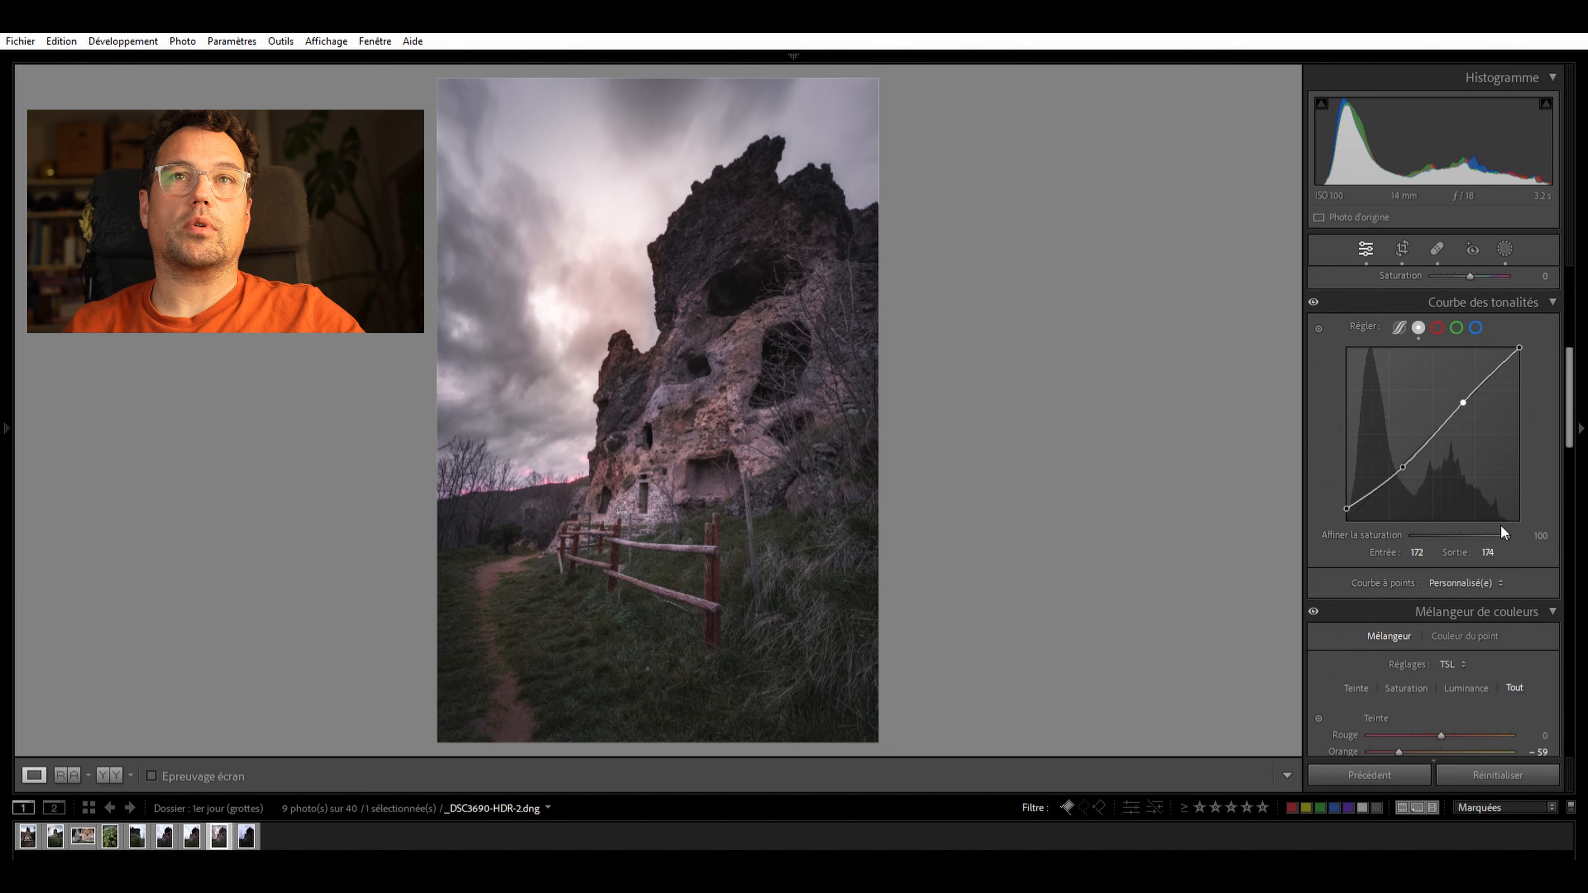
left_click(1465, 400)
left_click(1404, 462)
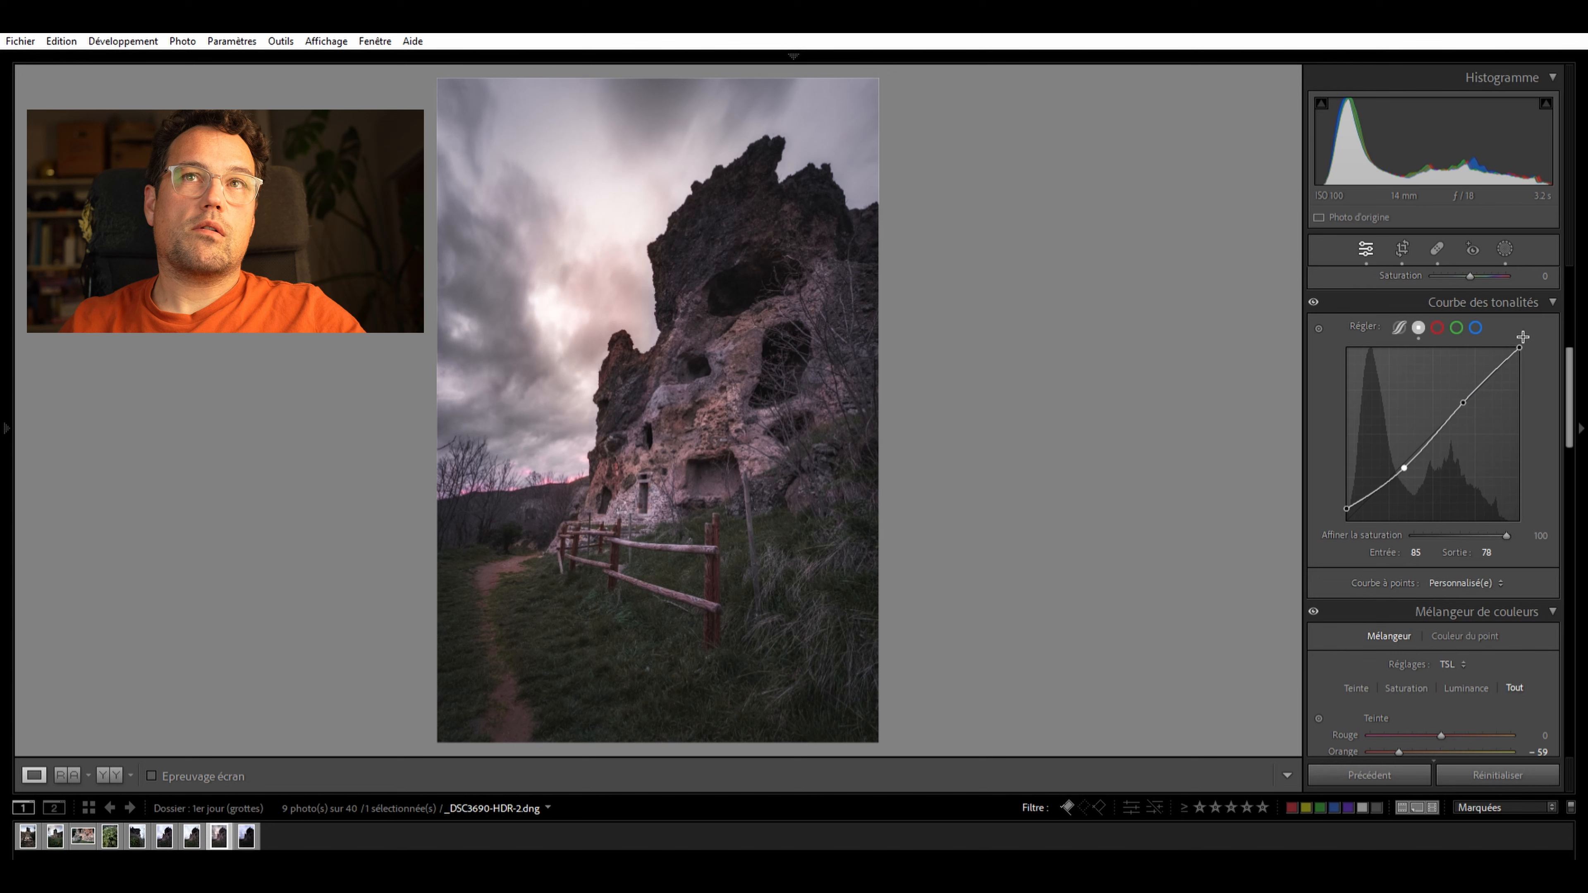
left_click_drag(1523, 341, 1520, 316)
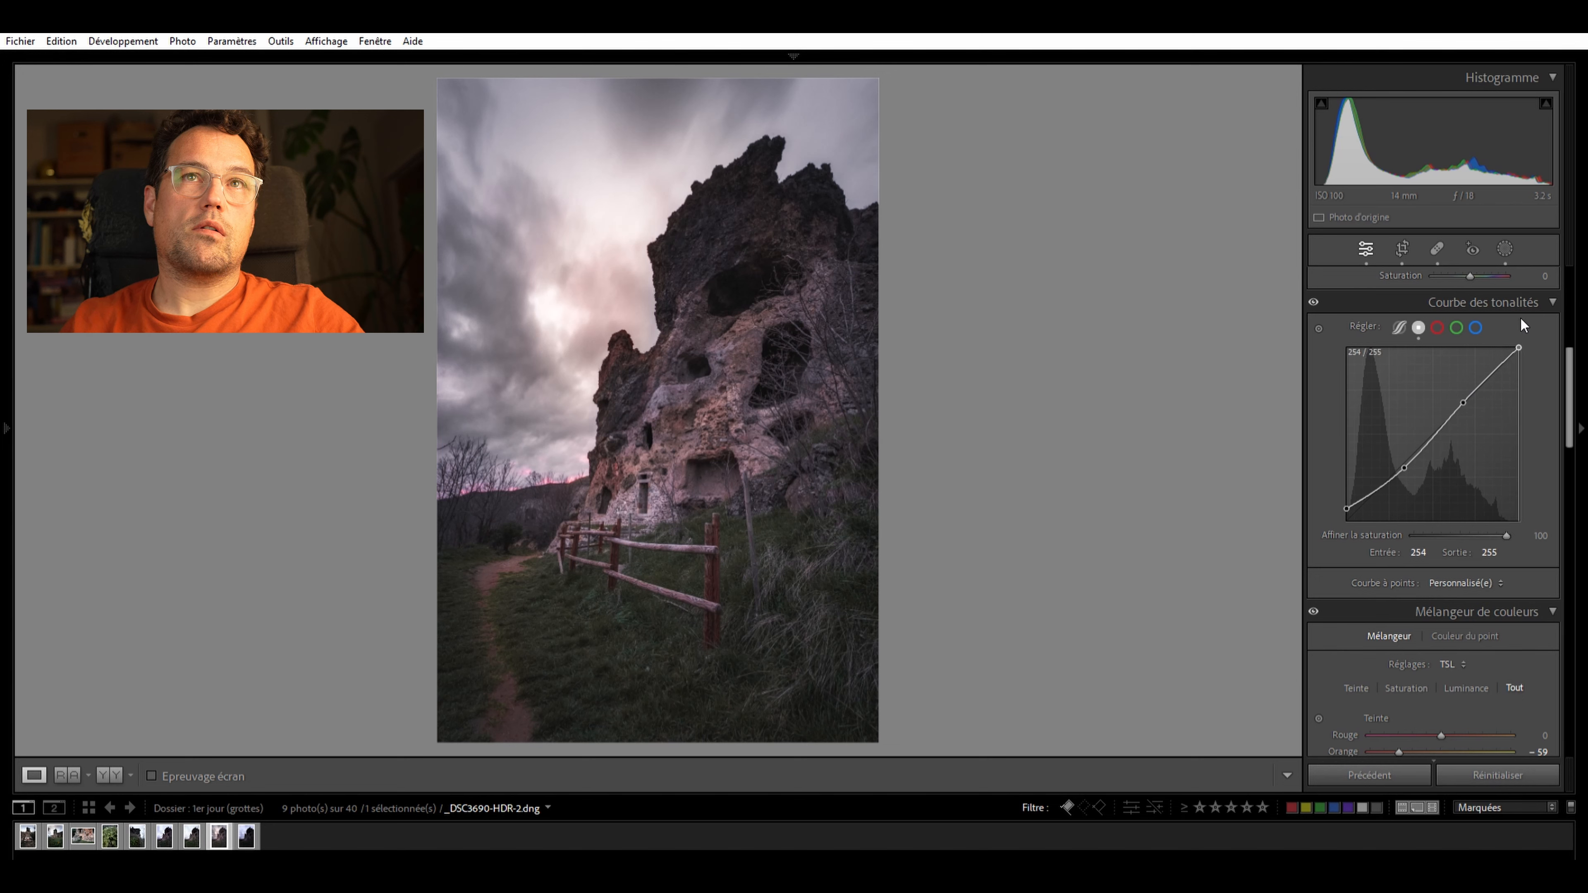
left_click_drag(1467, 393, 1465, 381)
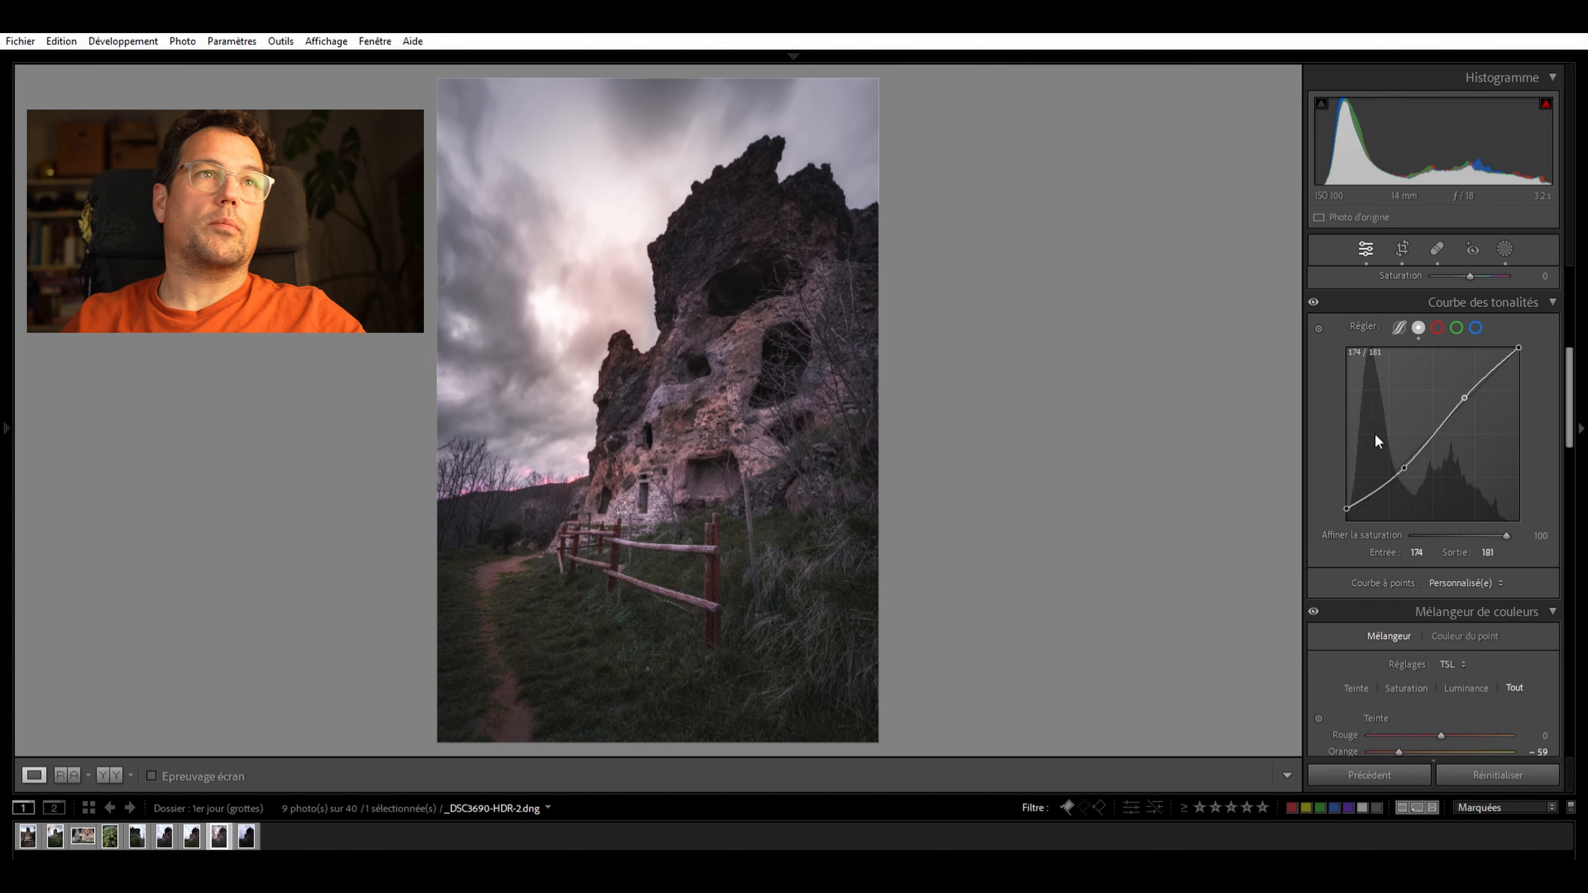
Try a global clarity of -48, undo it, and set the clarity to -33 instead
scroll(1457, 583, "down", 3)
scroll(1466, 599, "up", 10)
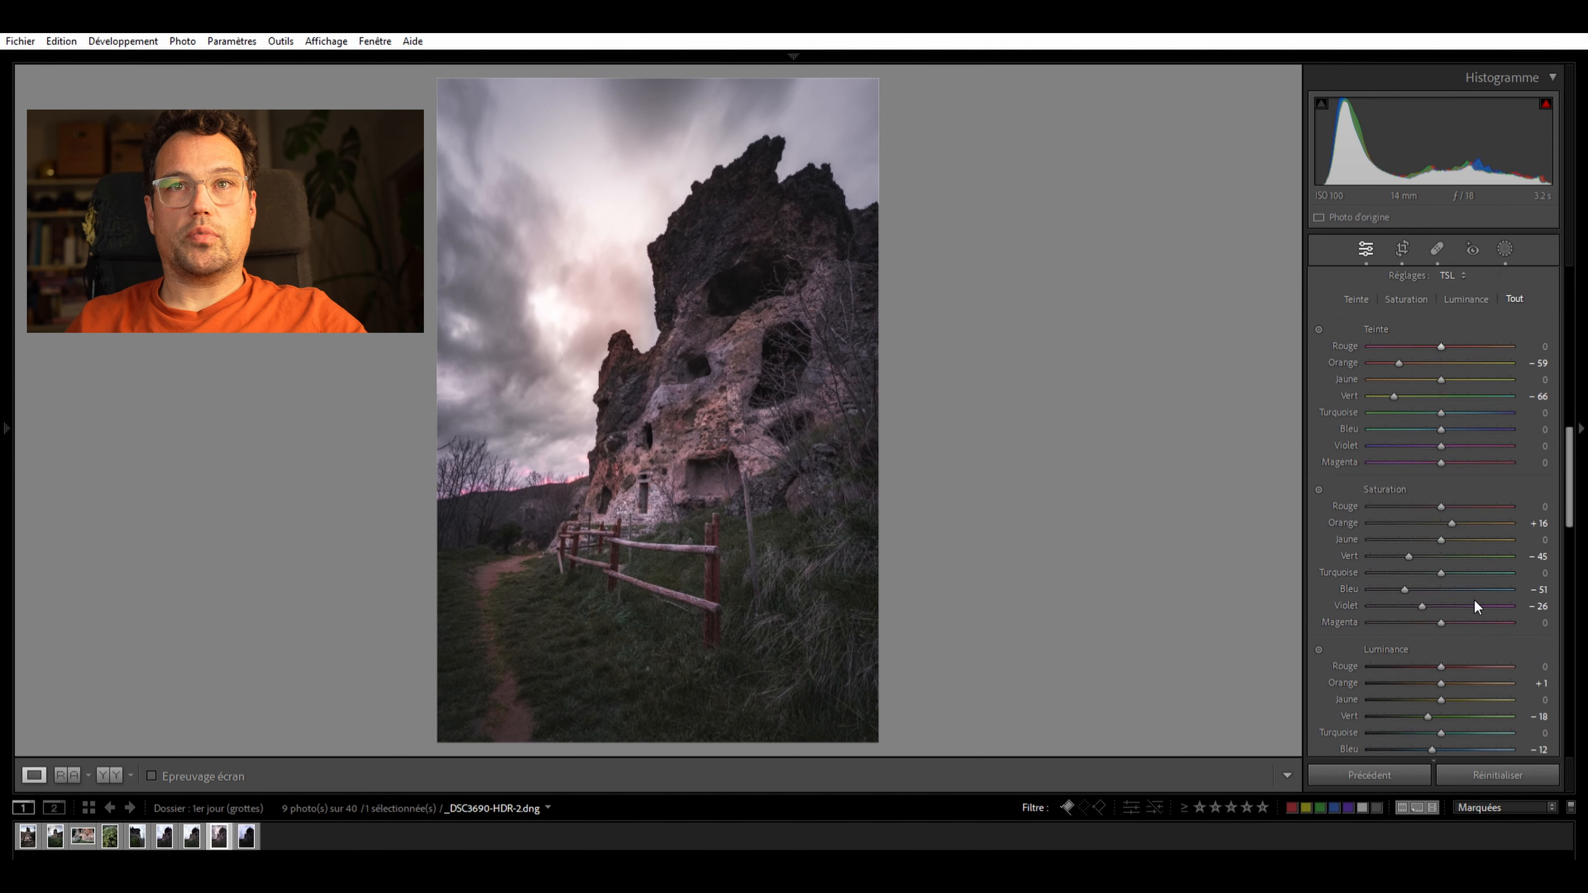
scroll(1471, 588, "down", 3)
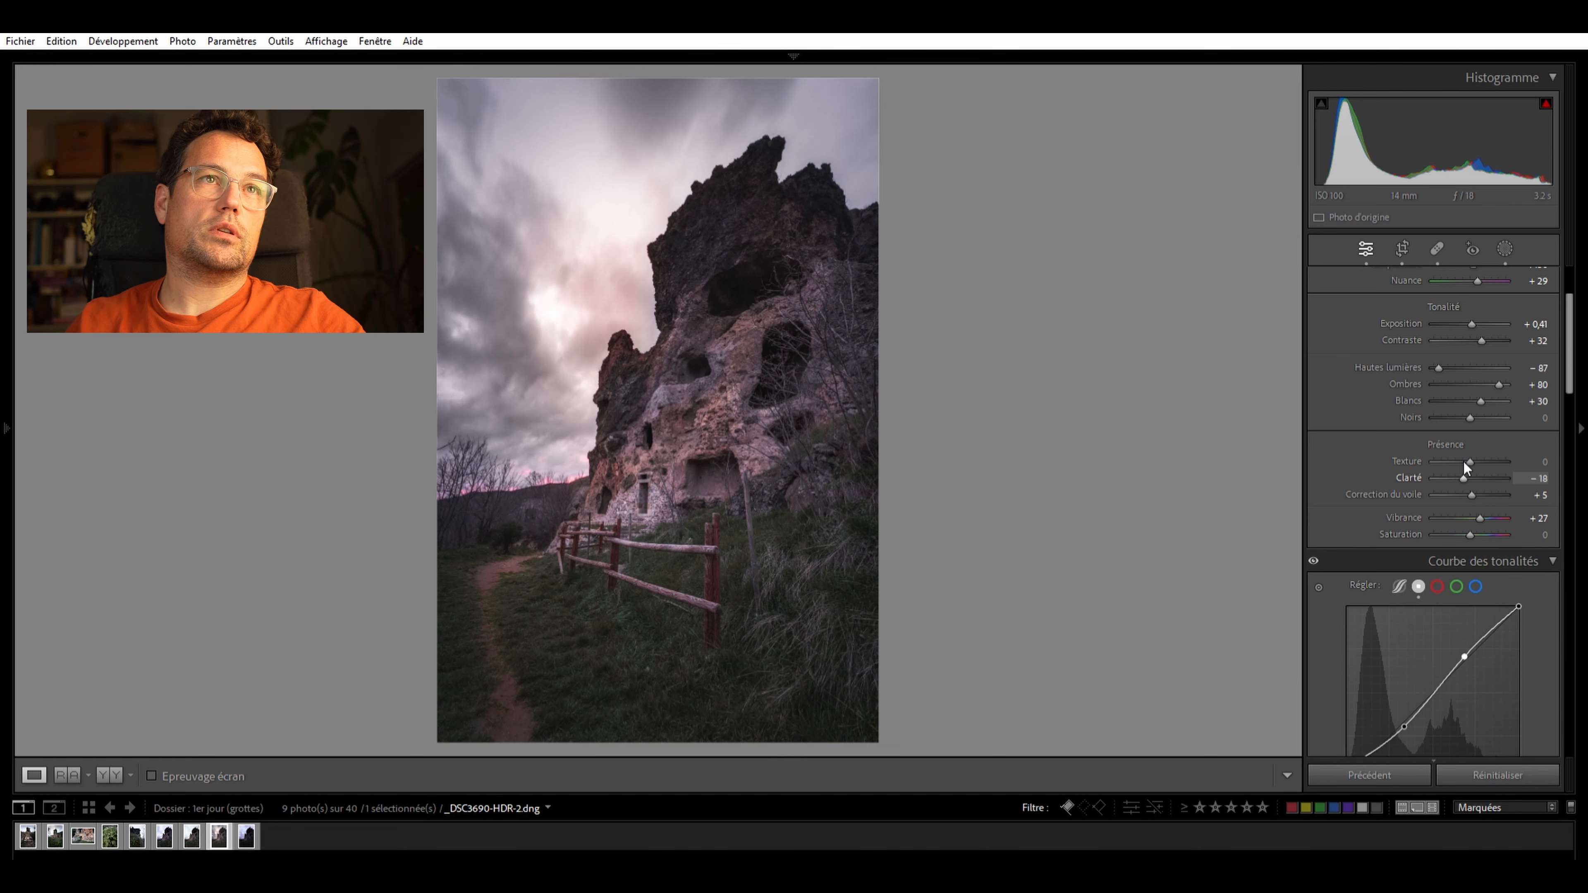
left_click_drag(1464, 461, 1452, 465)
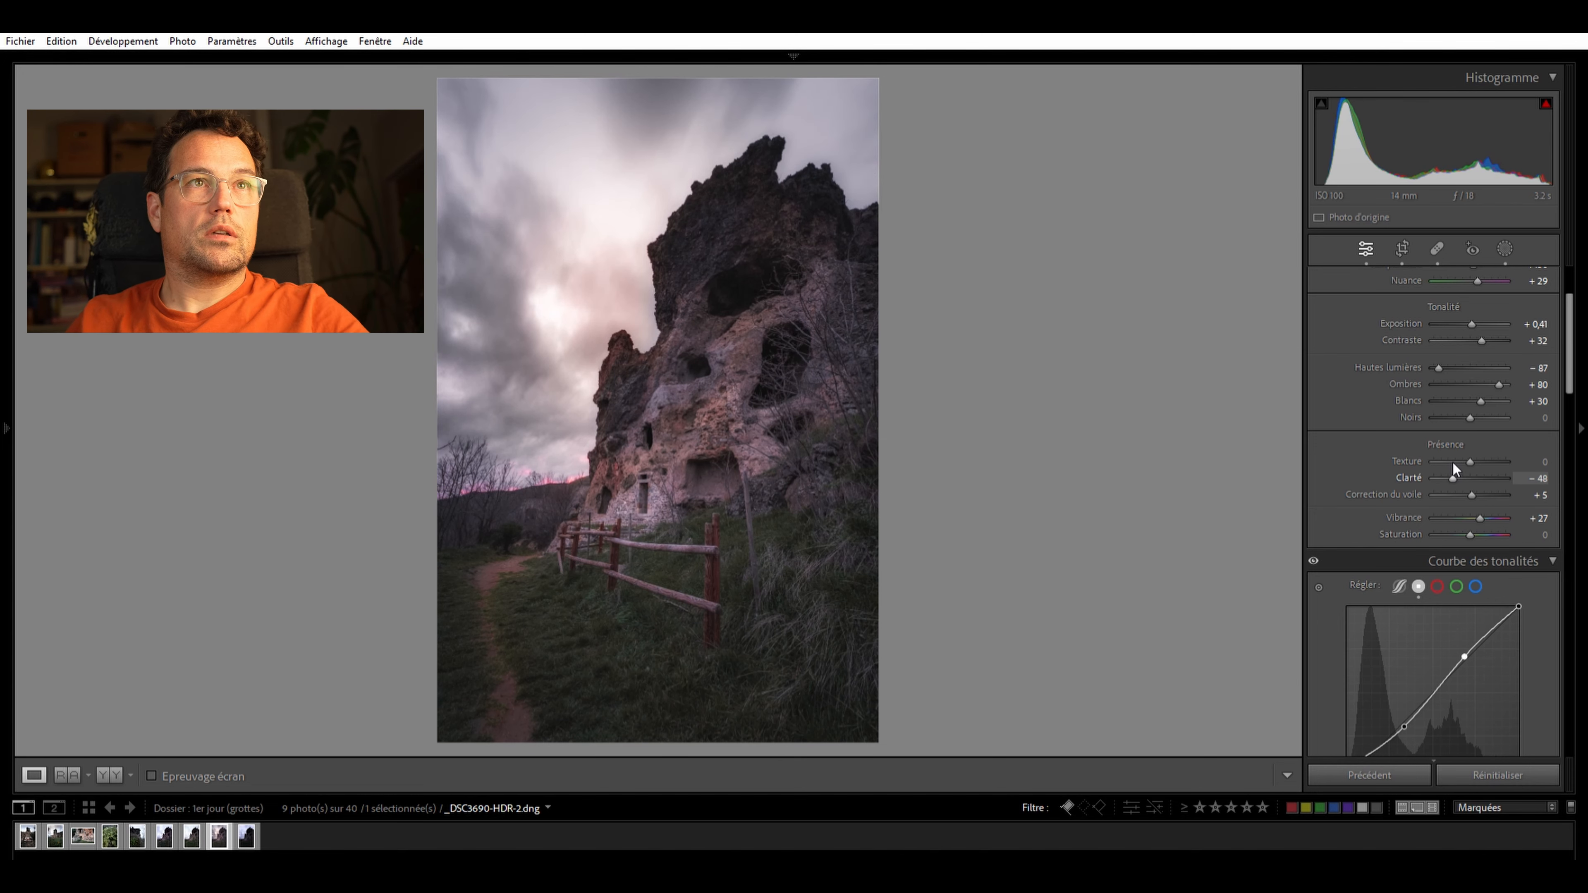
key("ctrl+z")
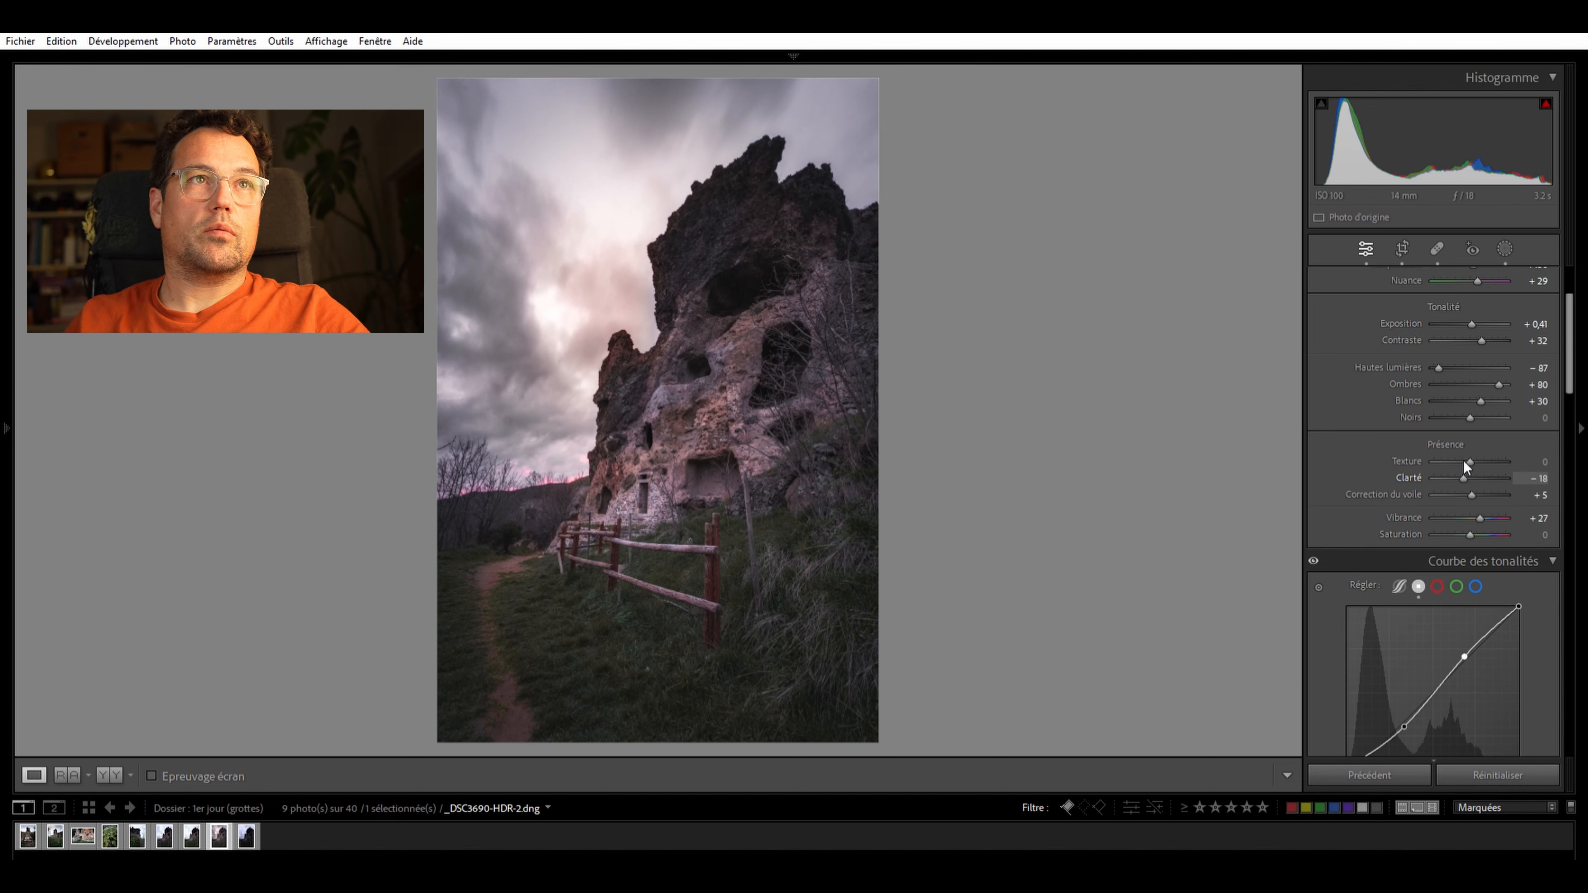
key("Down")
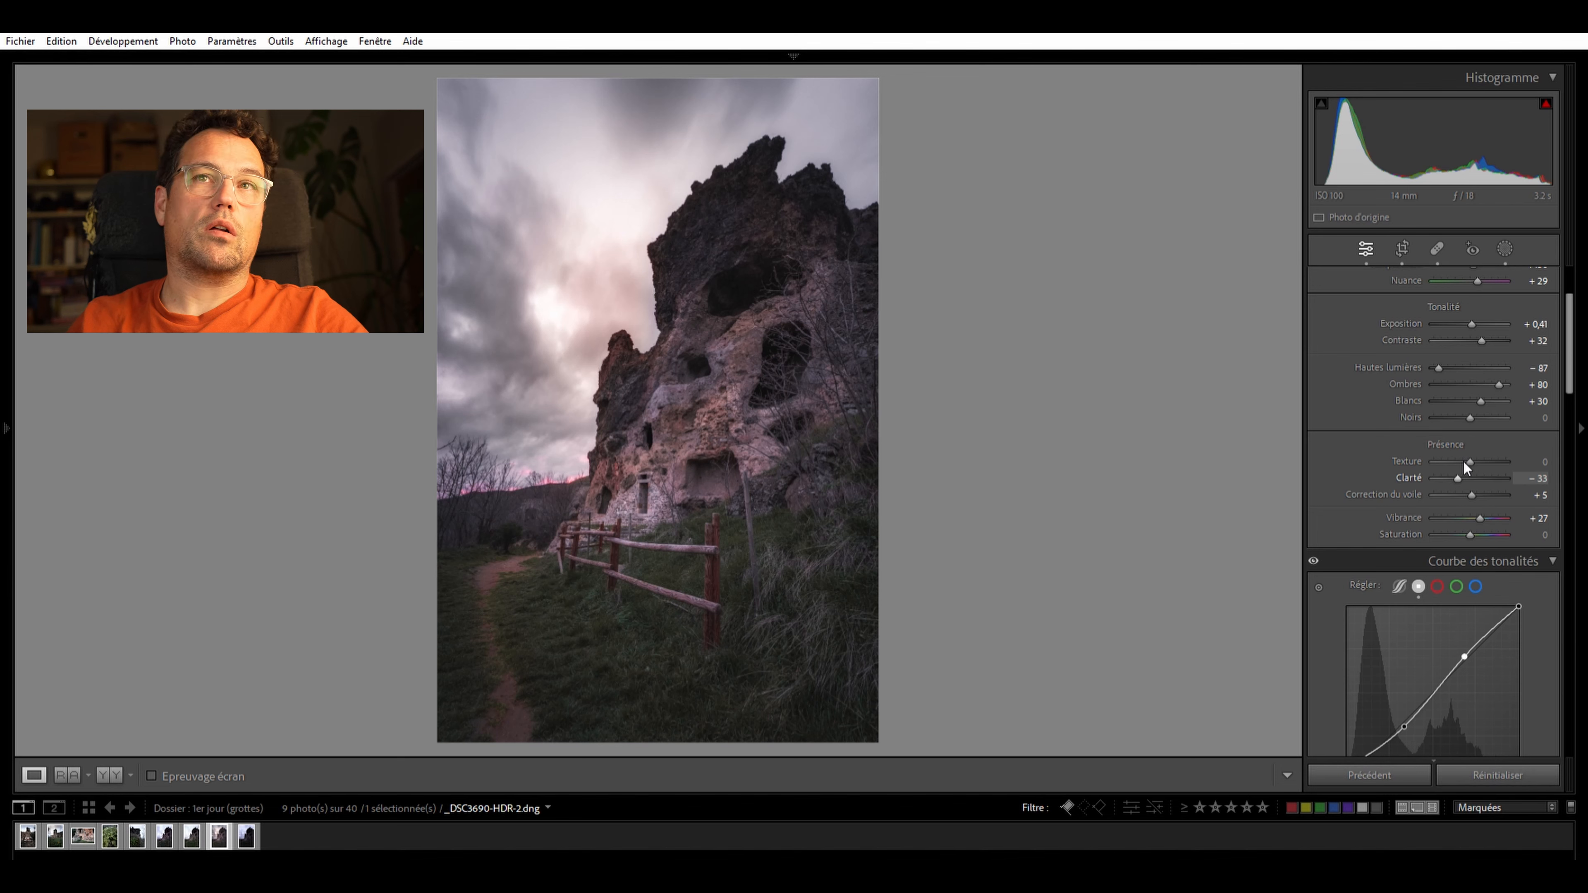
mouse_move(1472, 492)
left_mouse_down()
mouse_move(1460, 477)
mouse_move(1473, 479)
left_mouse_up()
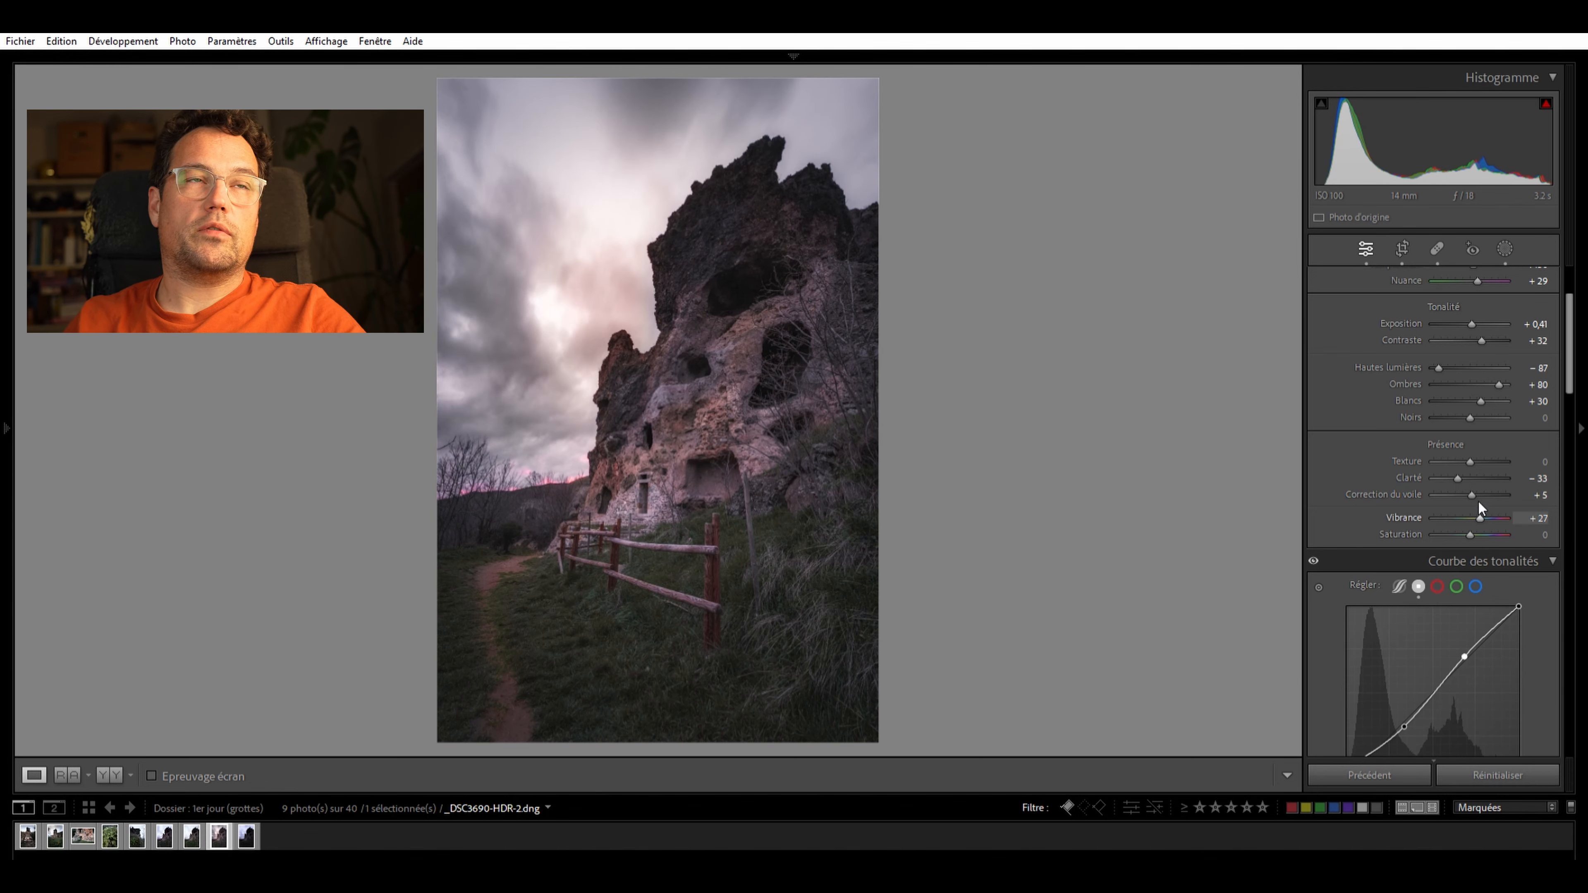
Try global vibrance values of -34, -23 and -5, and settle on +10
mouse_move(1478, 503)
left_mouse_down()
mouse_move(1452, 504)
mouse_move(1495, 524)
mouse_move(1457, 521)
left_mouse_up()
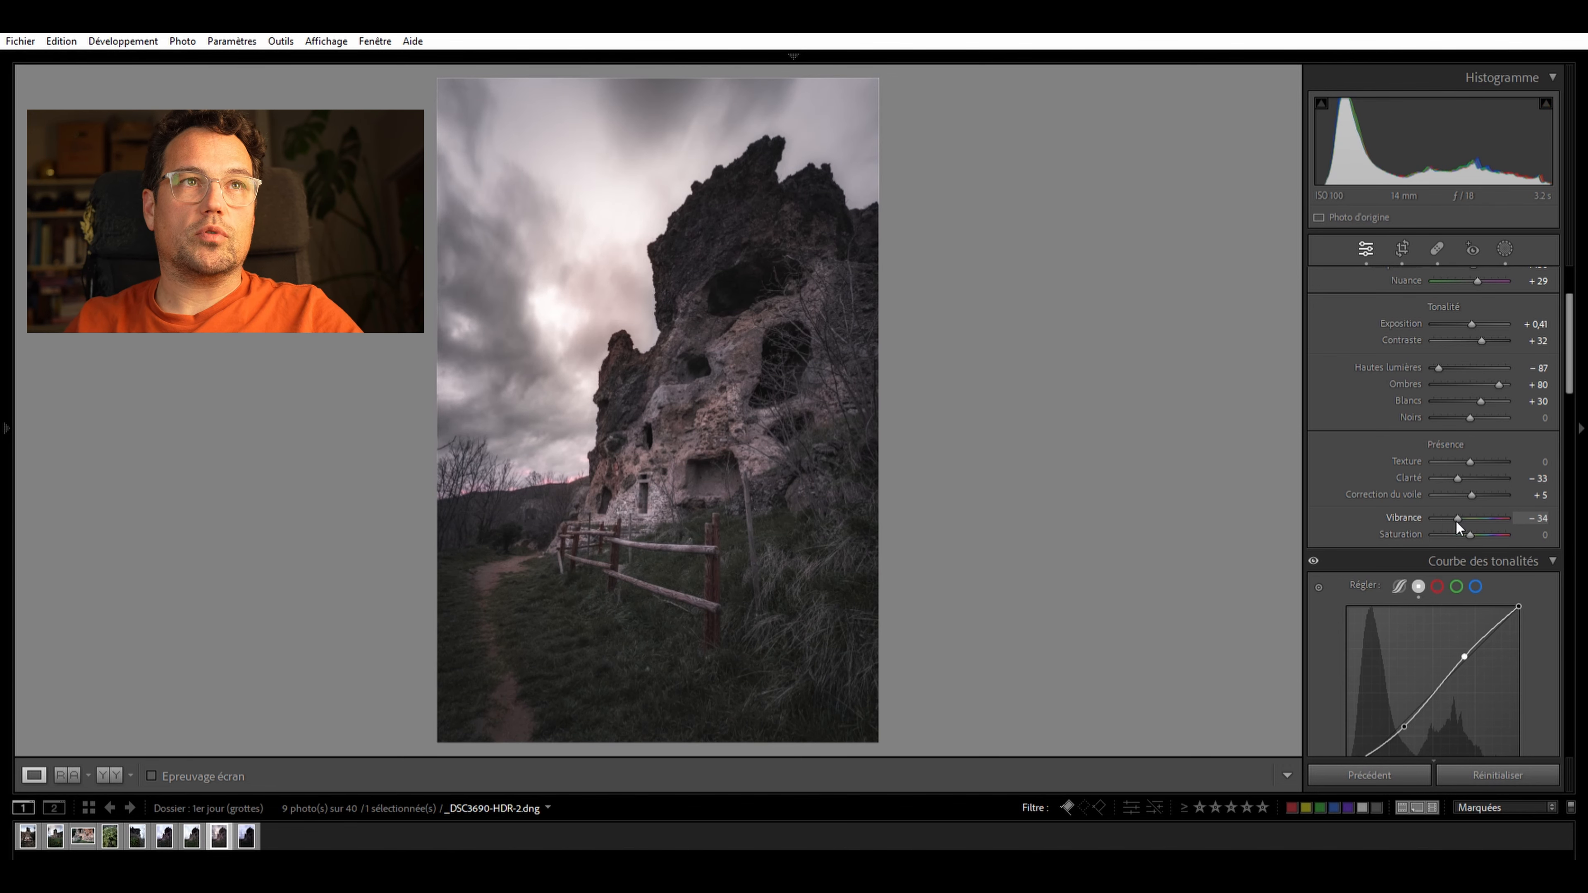
left_click_drag(1460, 524, 1471, 507)
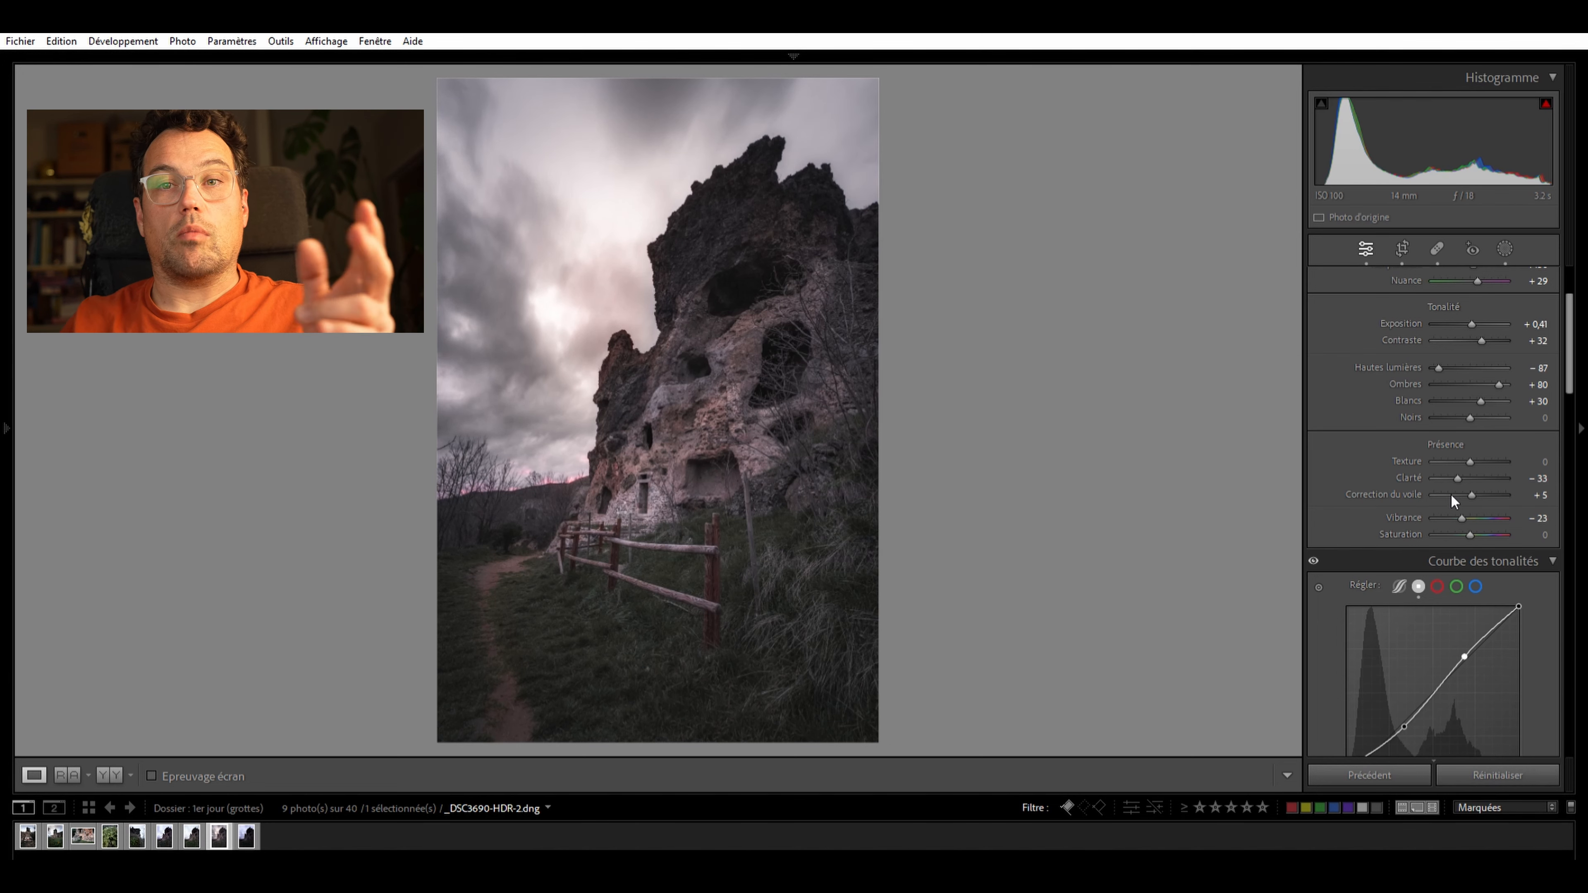
left_click_drag(1462, 505, 1470, 506)
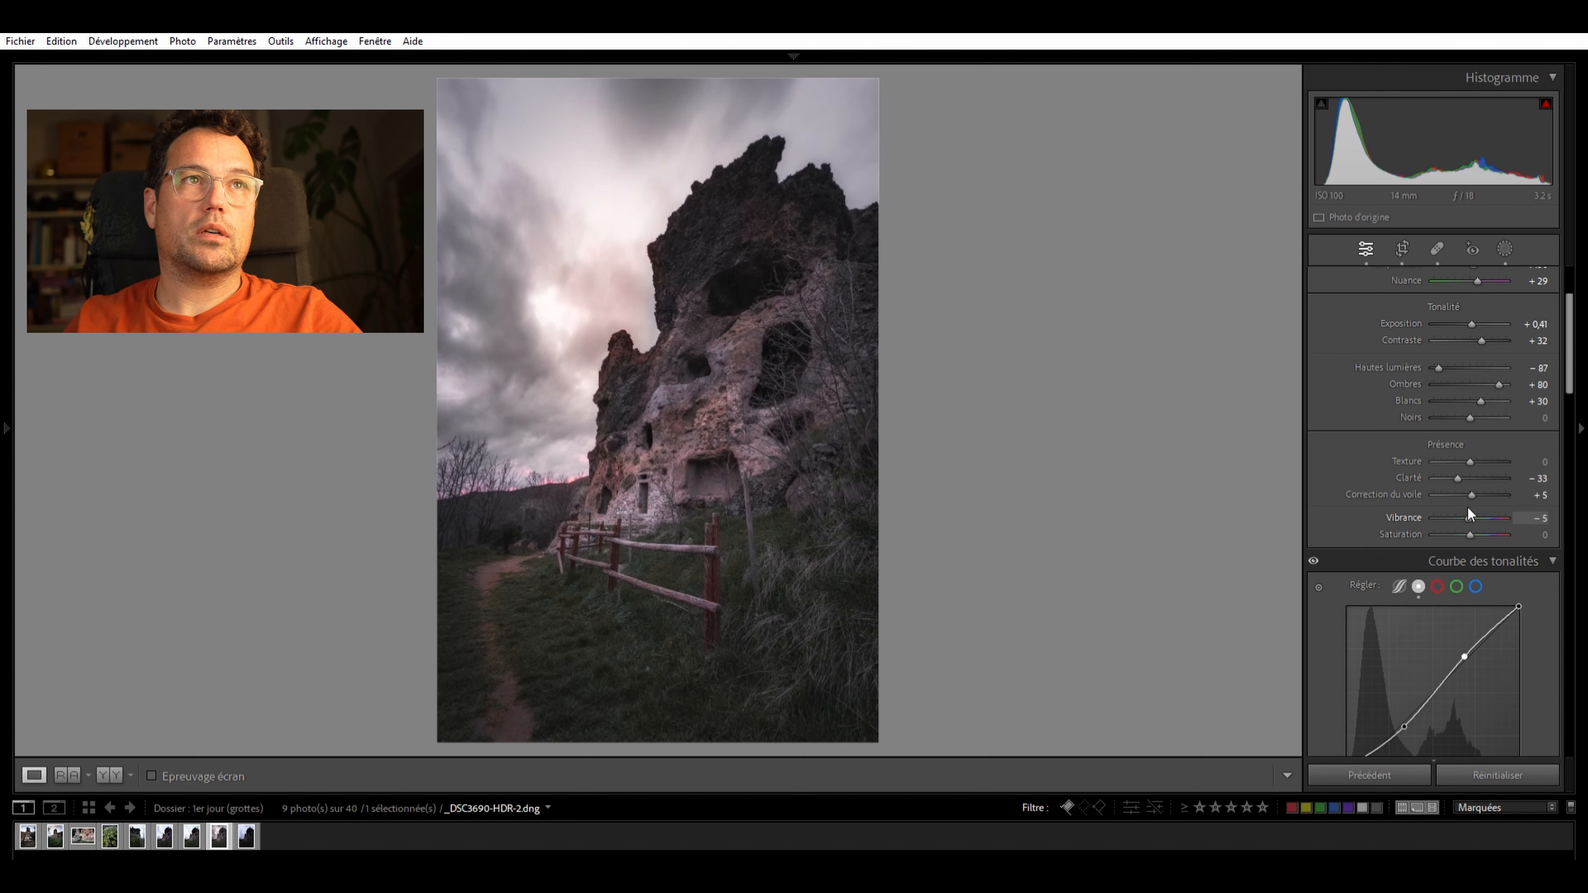
left_click_drag(1468, 509, 1463, 510)
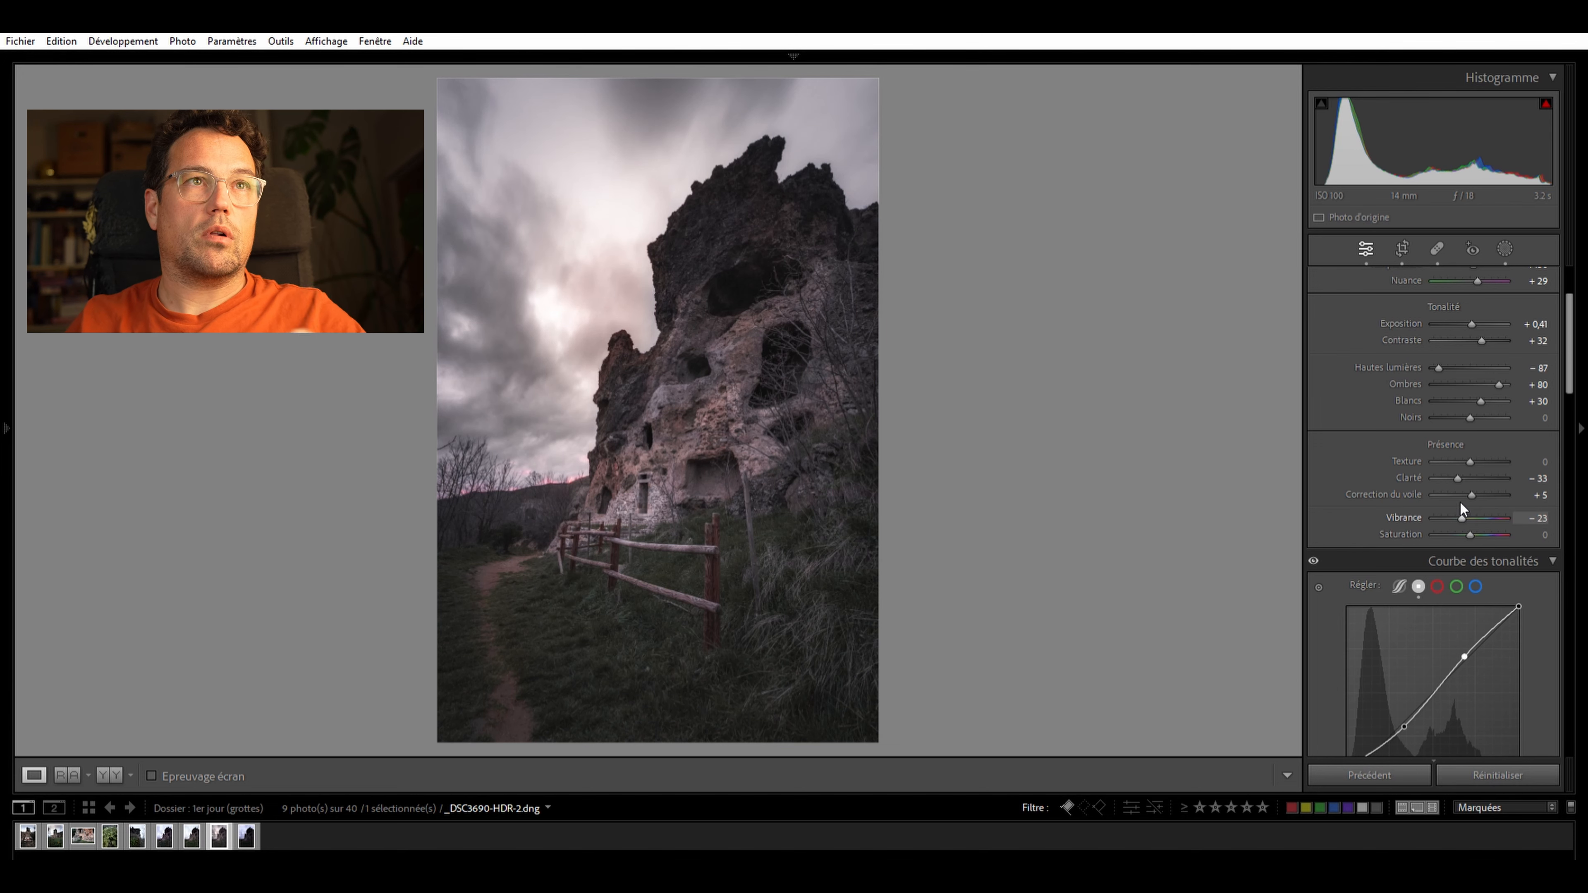
key("ctrl+z")
left_click_drag(1481, 503, 1469, 508)
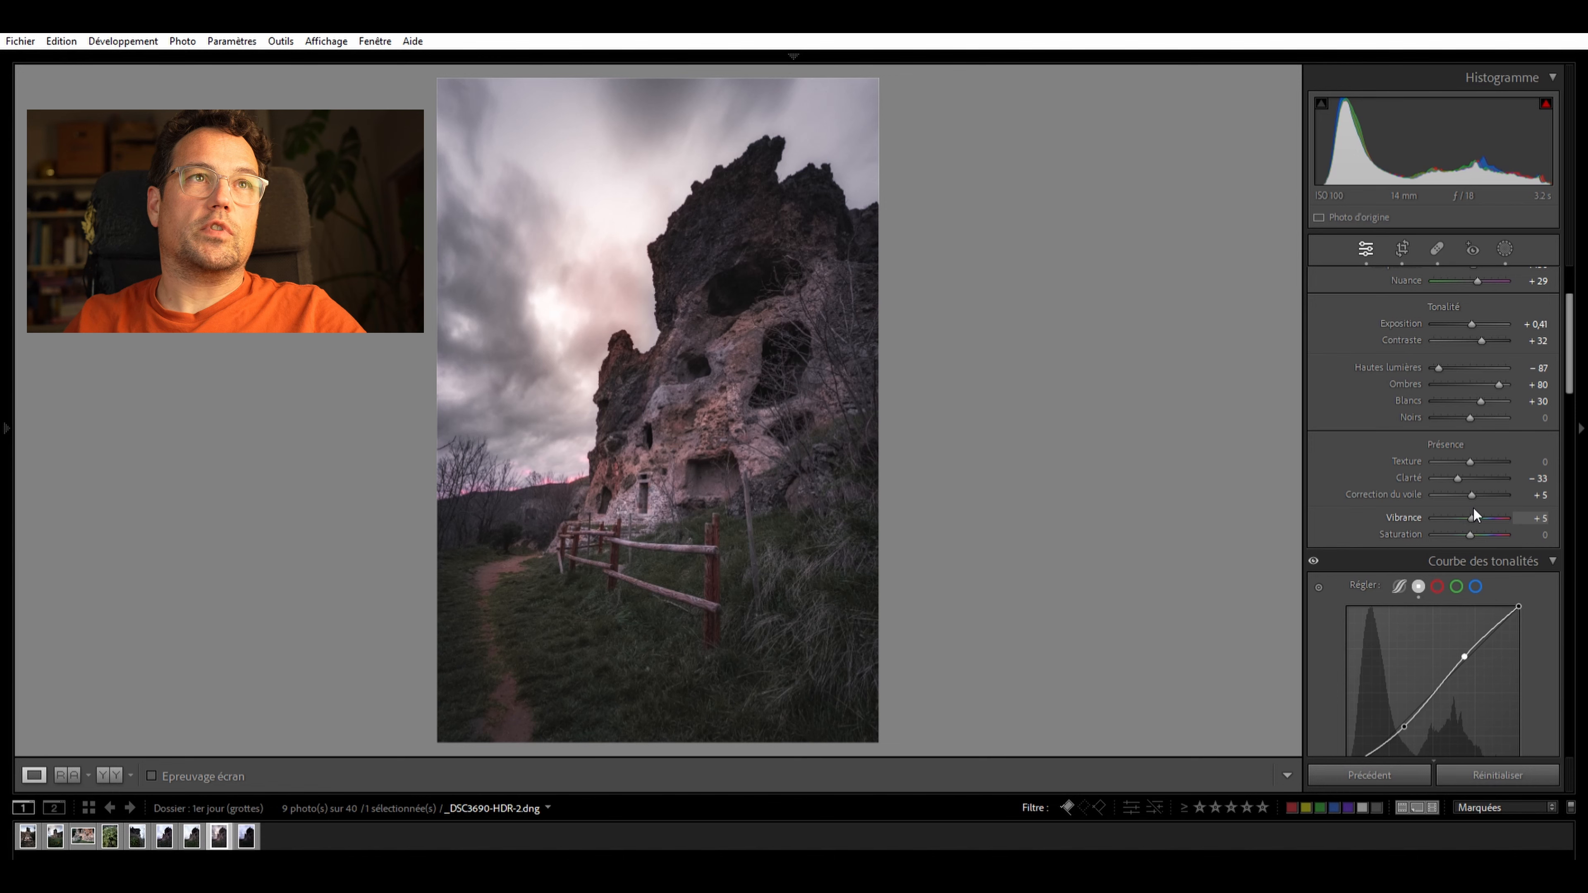
left_click_drag(1472, 502, 1474, 503)
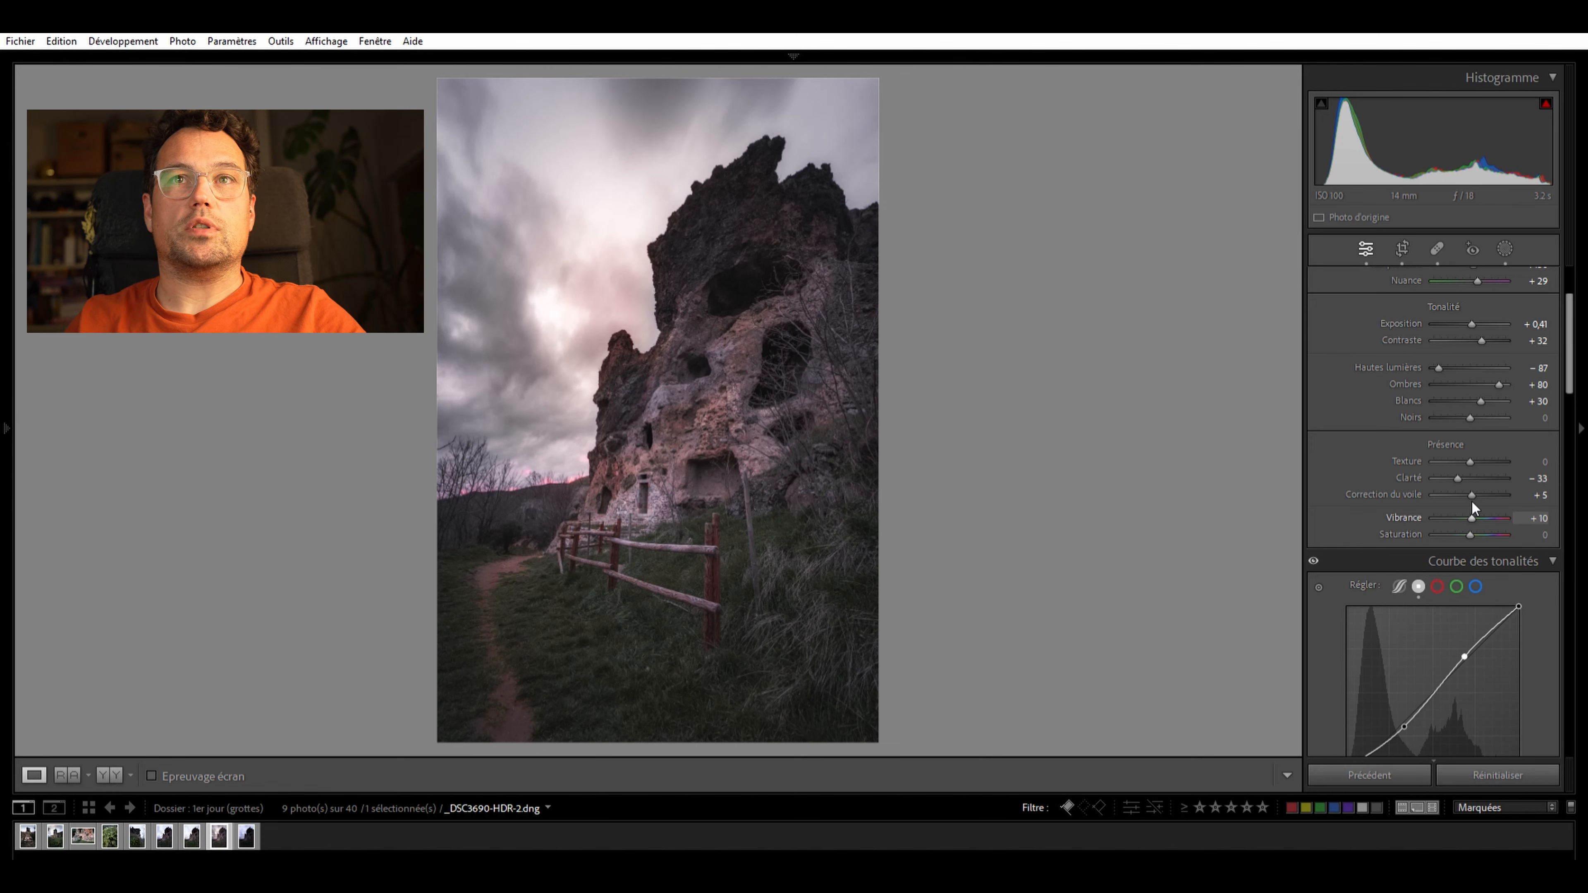
Examine the rock wall, stone doorway and horizon sky at close range, and review the remaining colour grading, lens and effects settings
left_click(659, 504)
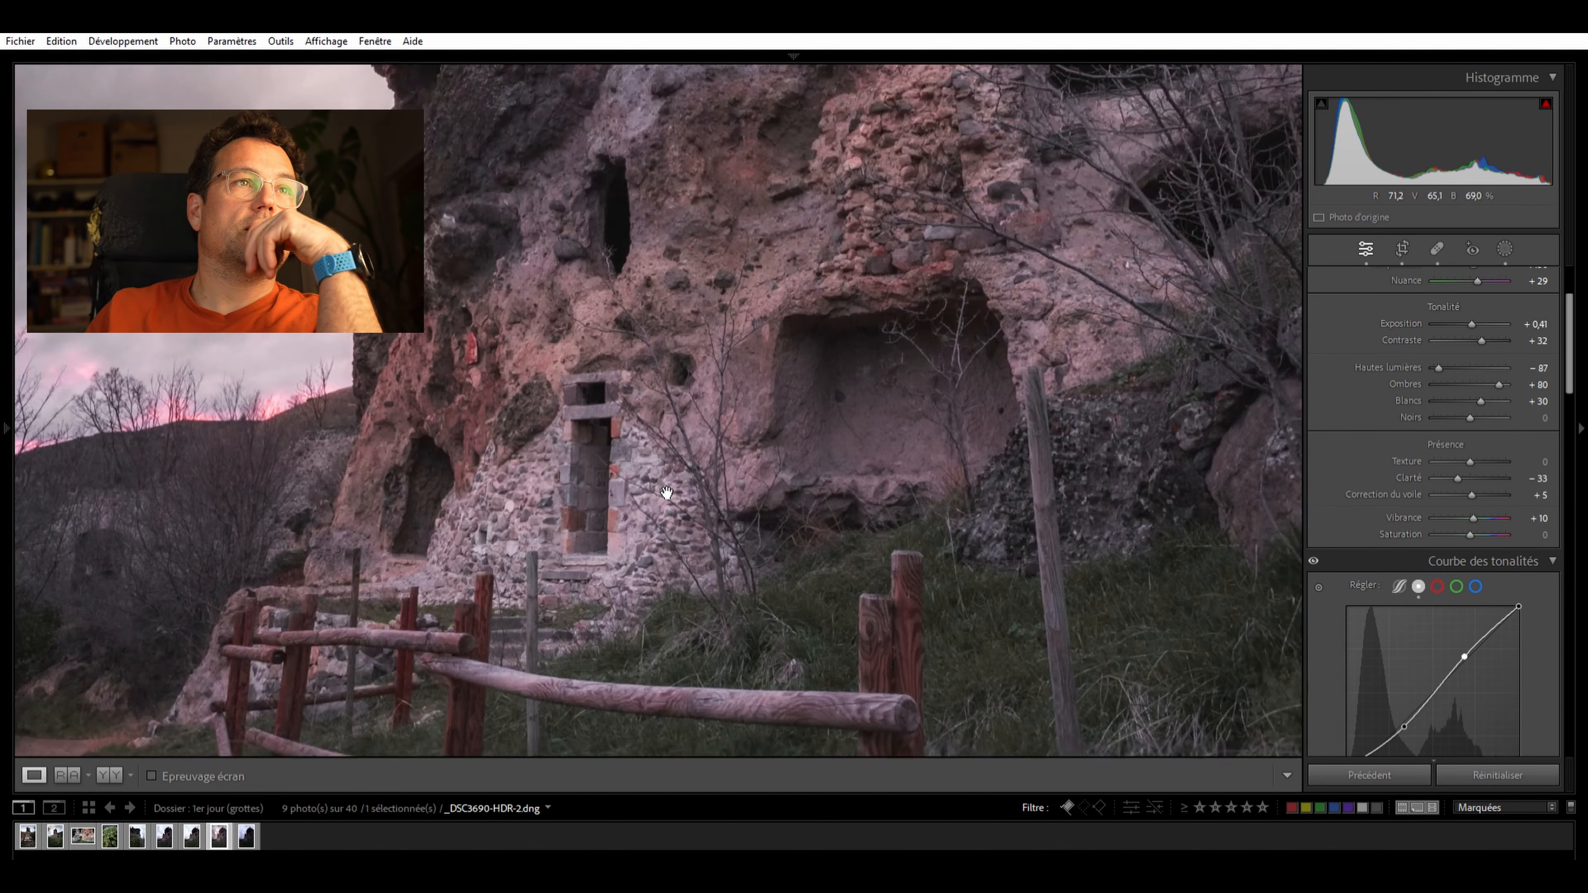
left_click(625, 413)
left_click(520, 499)
left_click_drag(518, 500, 695, 529)
scroll(1354, 496, "down", 15)
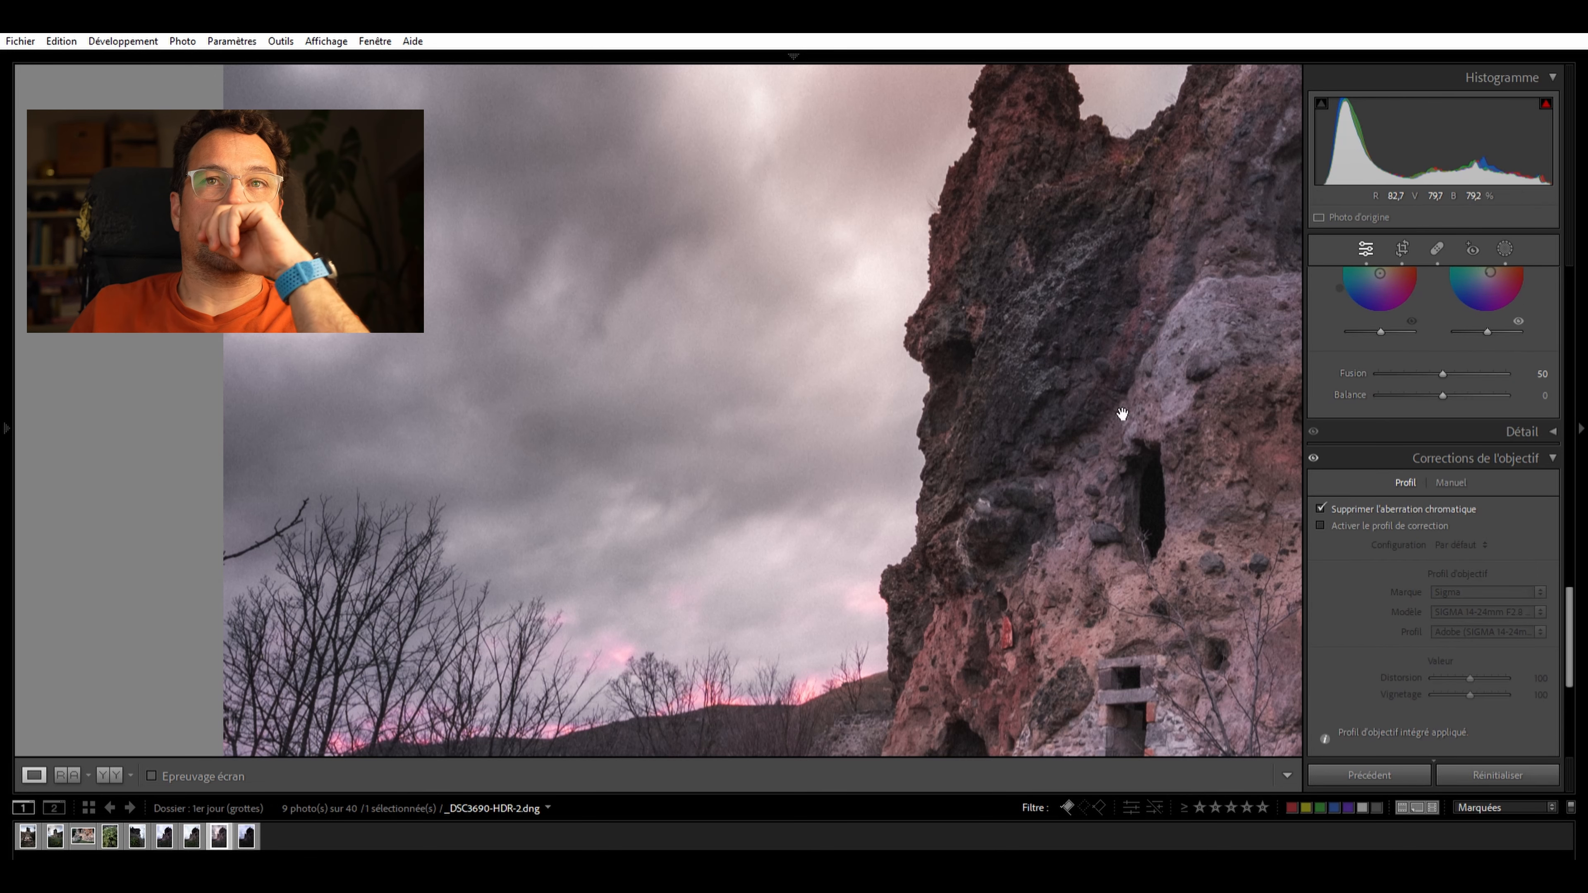
scroll(1488, 497, "down", 3)
scroll(1489, 497, "up", 5)
scroll(1490, 501, "down", 8)
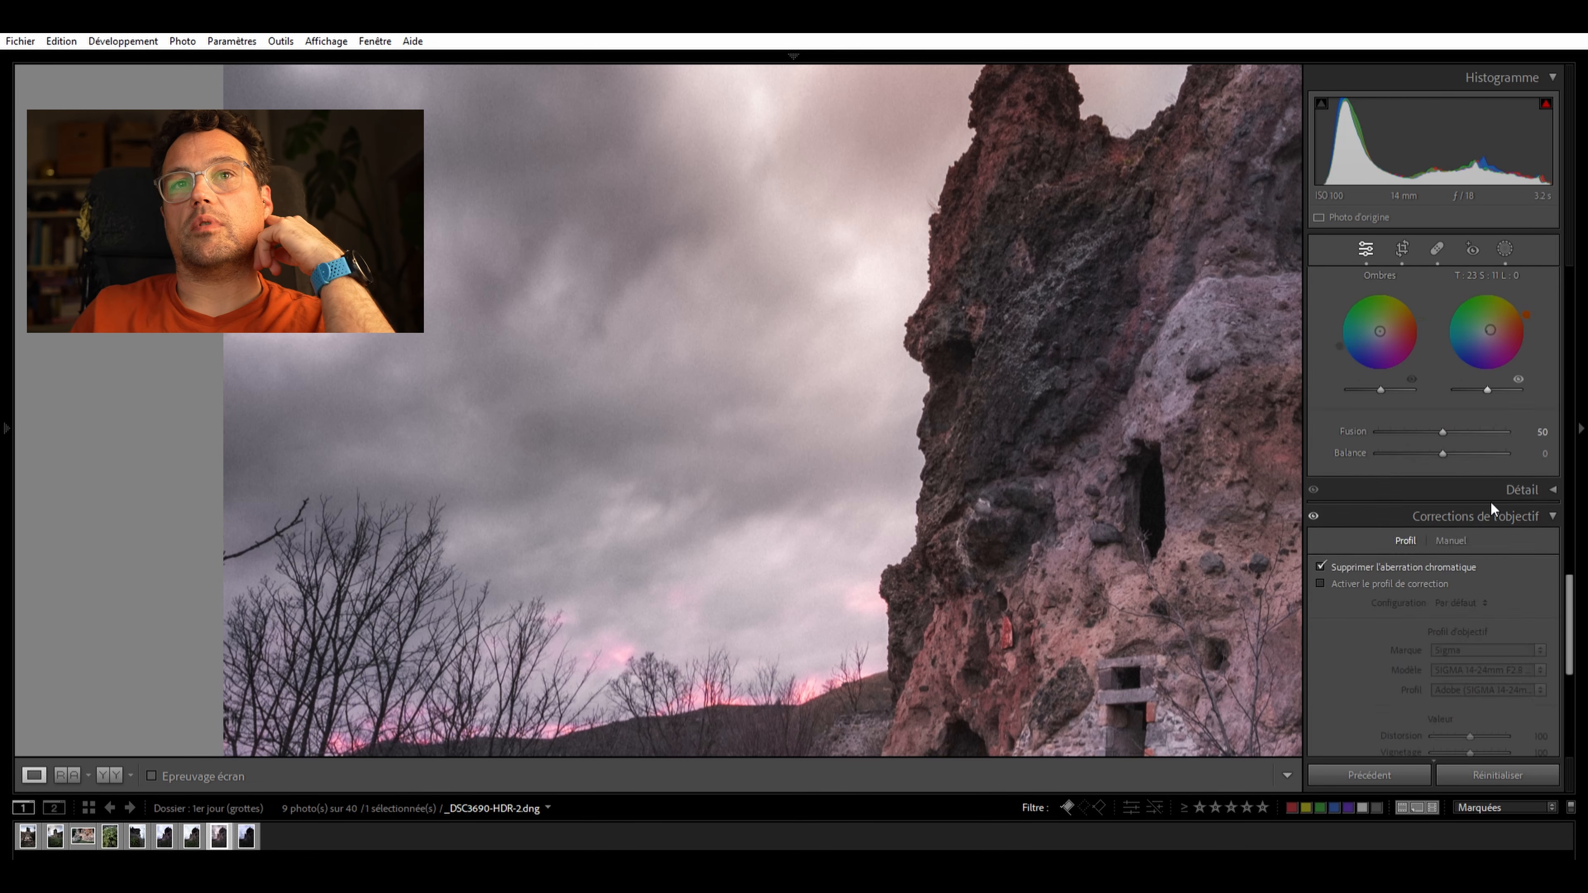
scroll(1490, 502, "up", 4)
scroll(1491, 507, "down", 4)
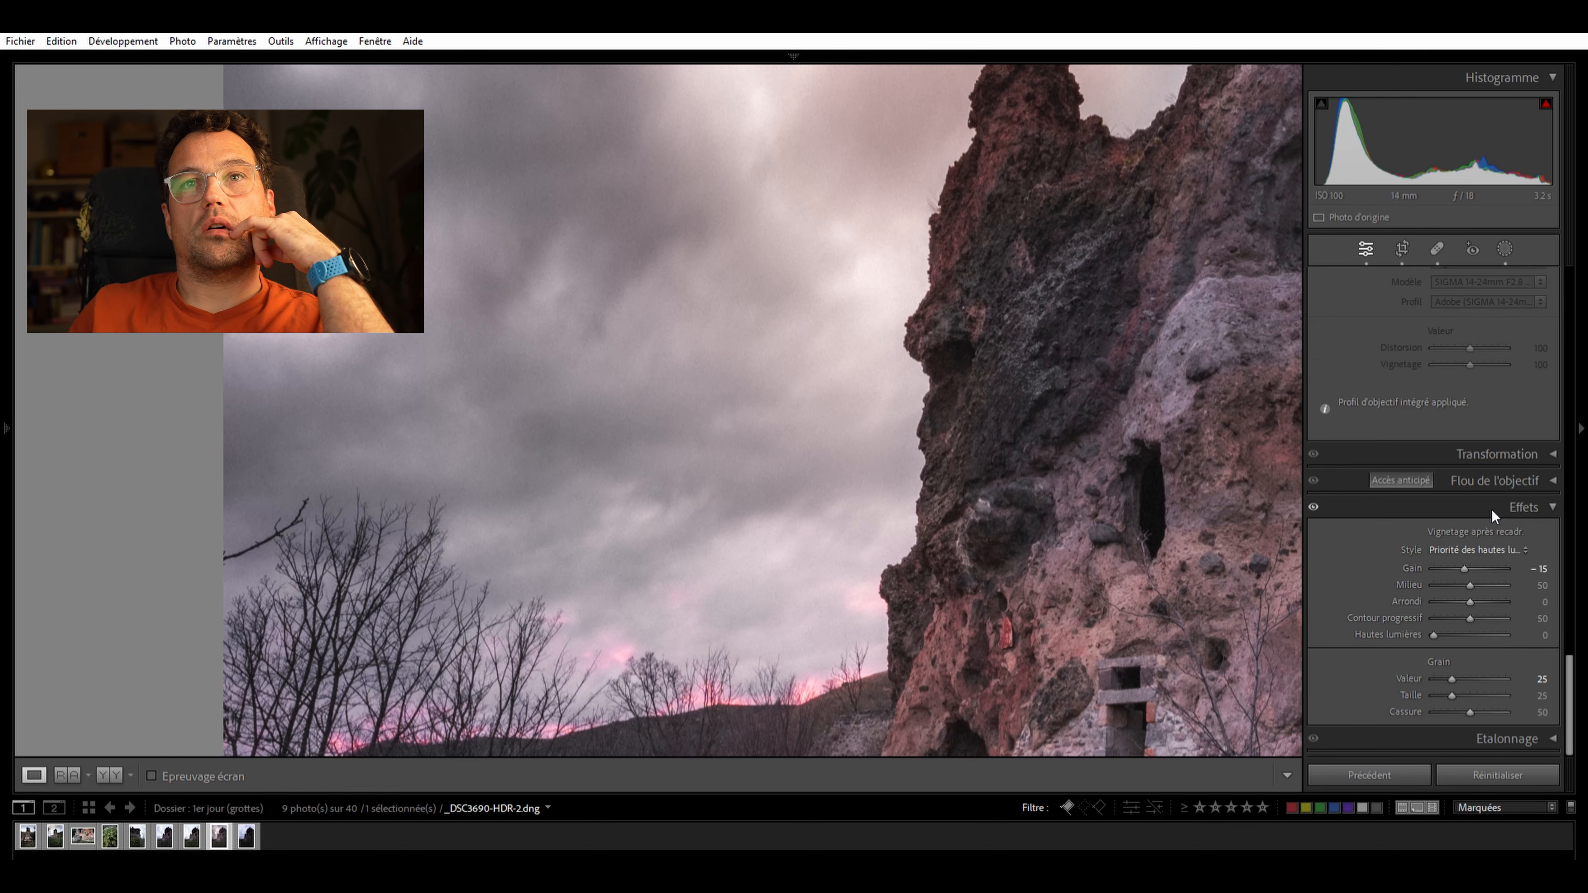
Compare the photo without its effects, test a grain amount of 50 on the sky and rock, and set it to 35
key("z")
left_click(1313, 507)
left_click(1313, 506)
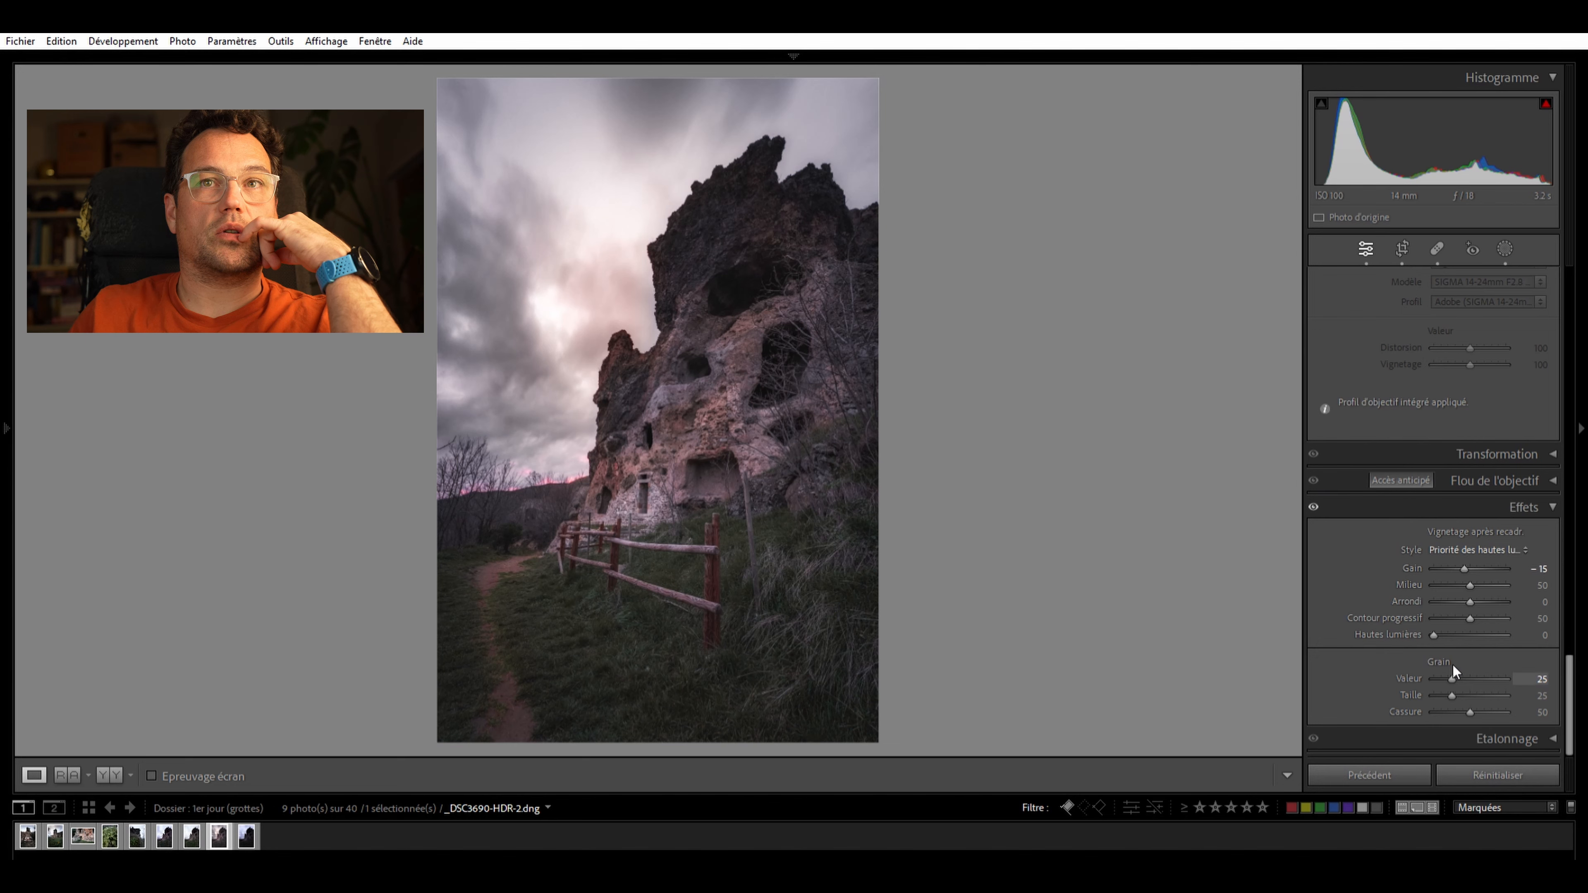
left_click_drag(1452, 678, 1470, 677)
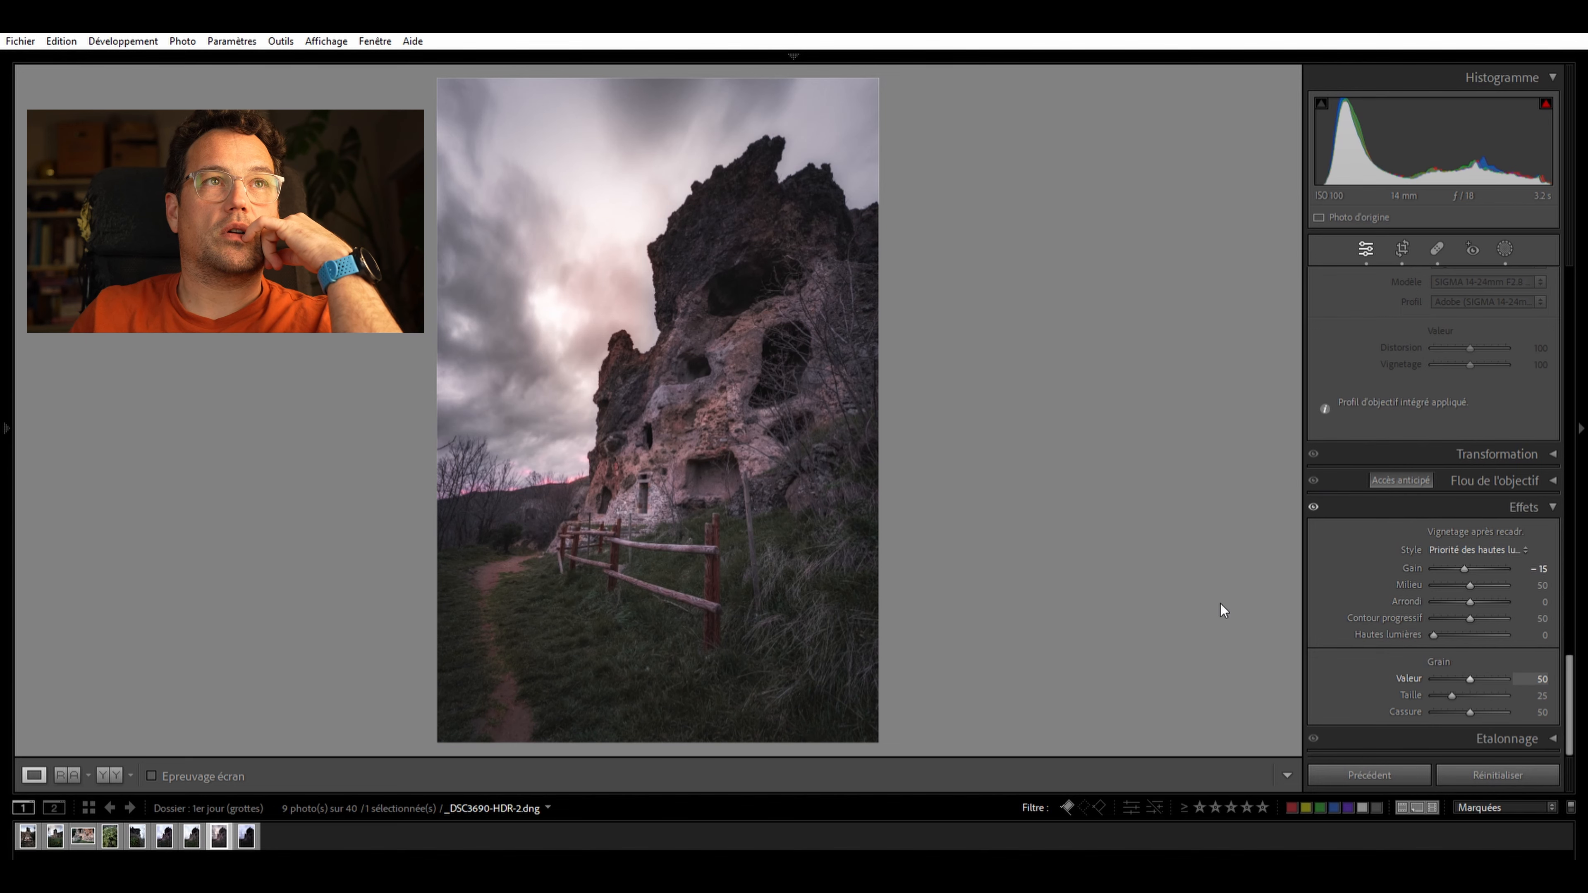
left_click(606, 386)
left_click_drag(857, 416, 1131, 336)
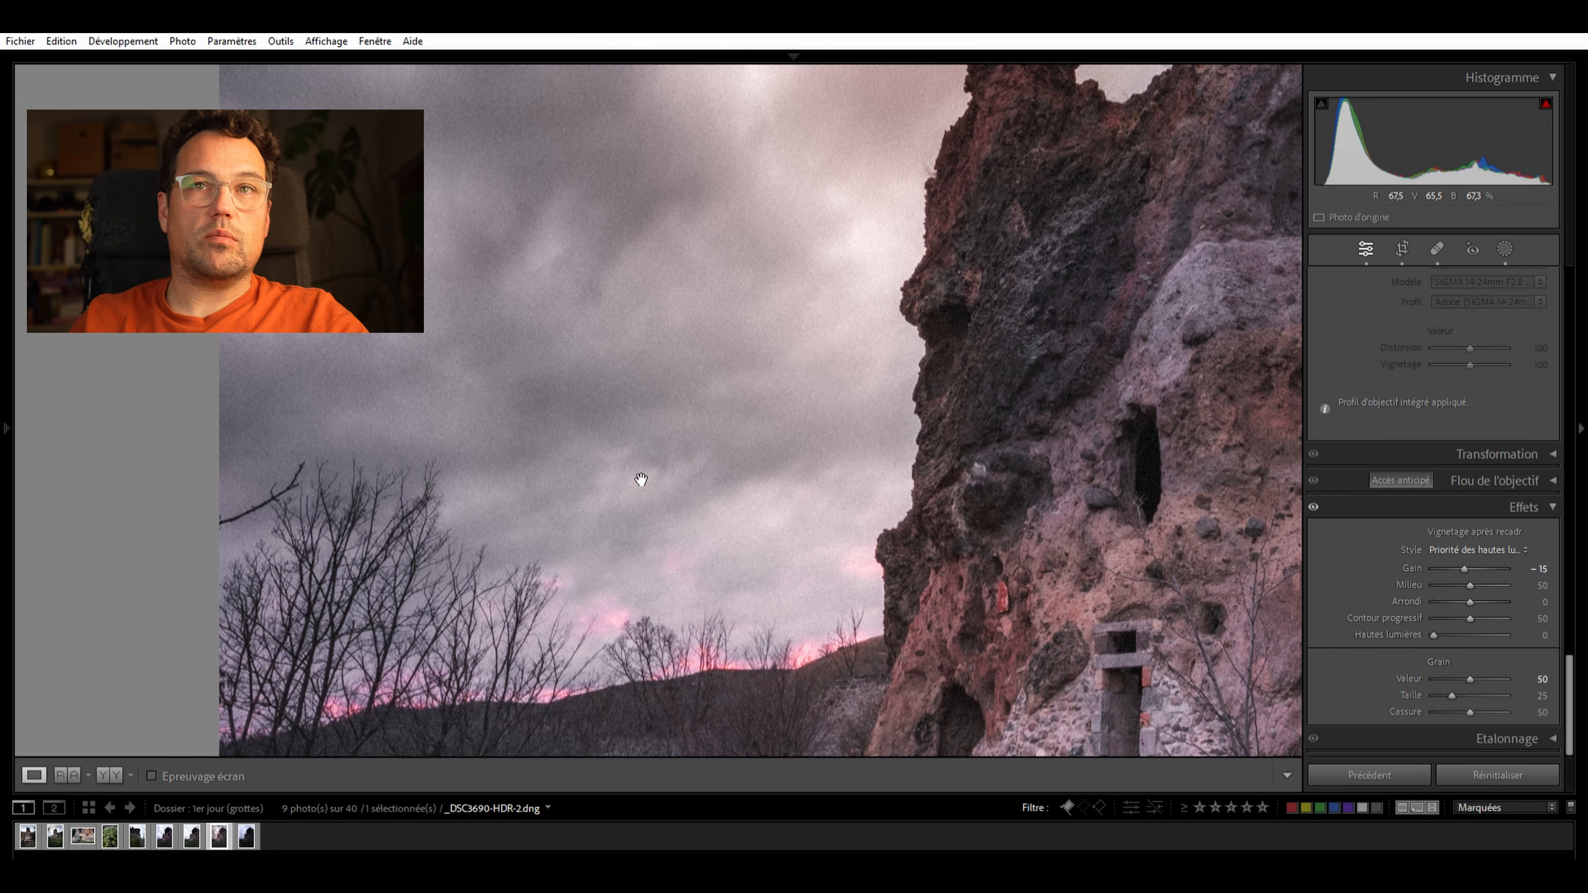
left_click_drag(856, 320, 1135, 729)
left_click_drag(932, 483, 760, 284)
left_click_drag(1016, 494, 928, 238)
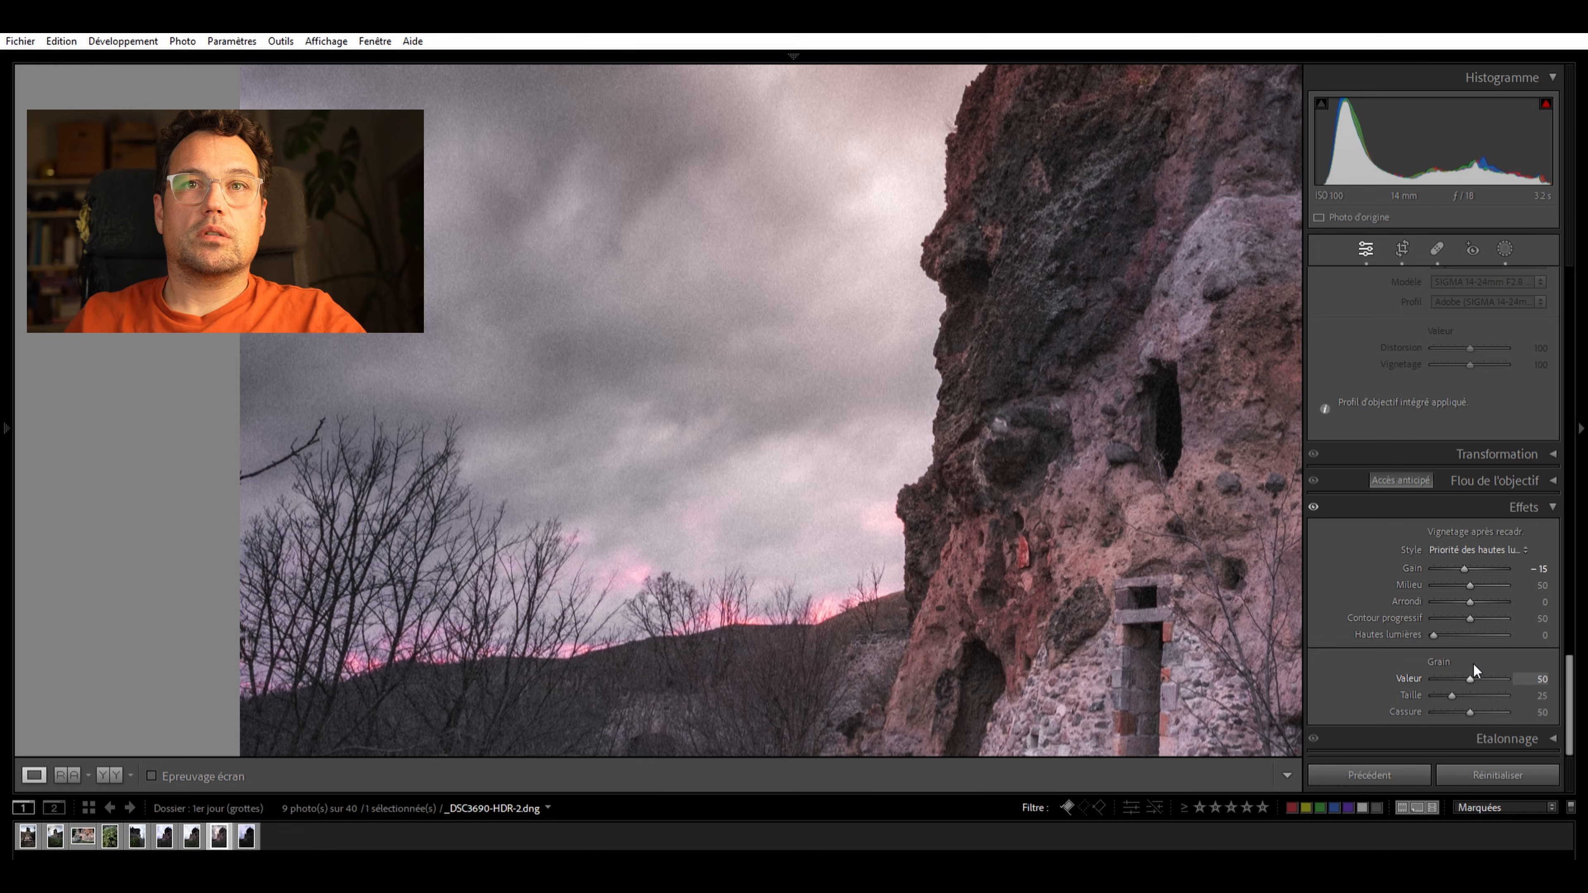
left_click(756, 448)
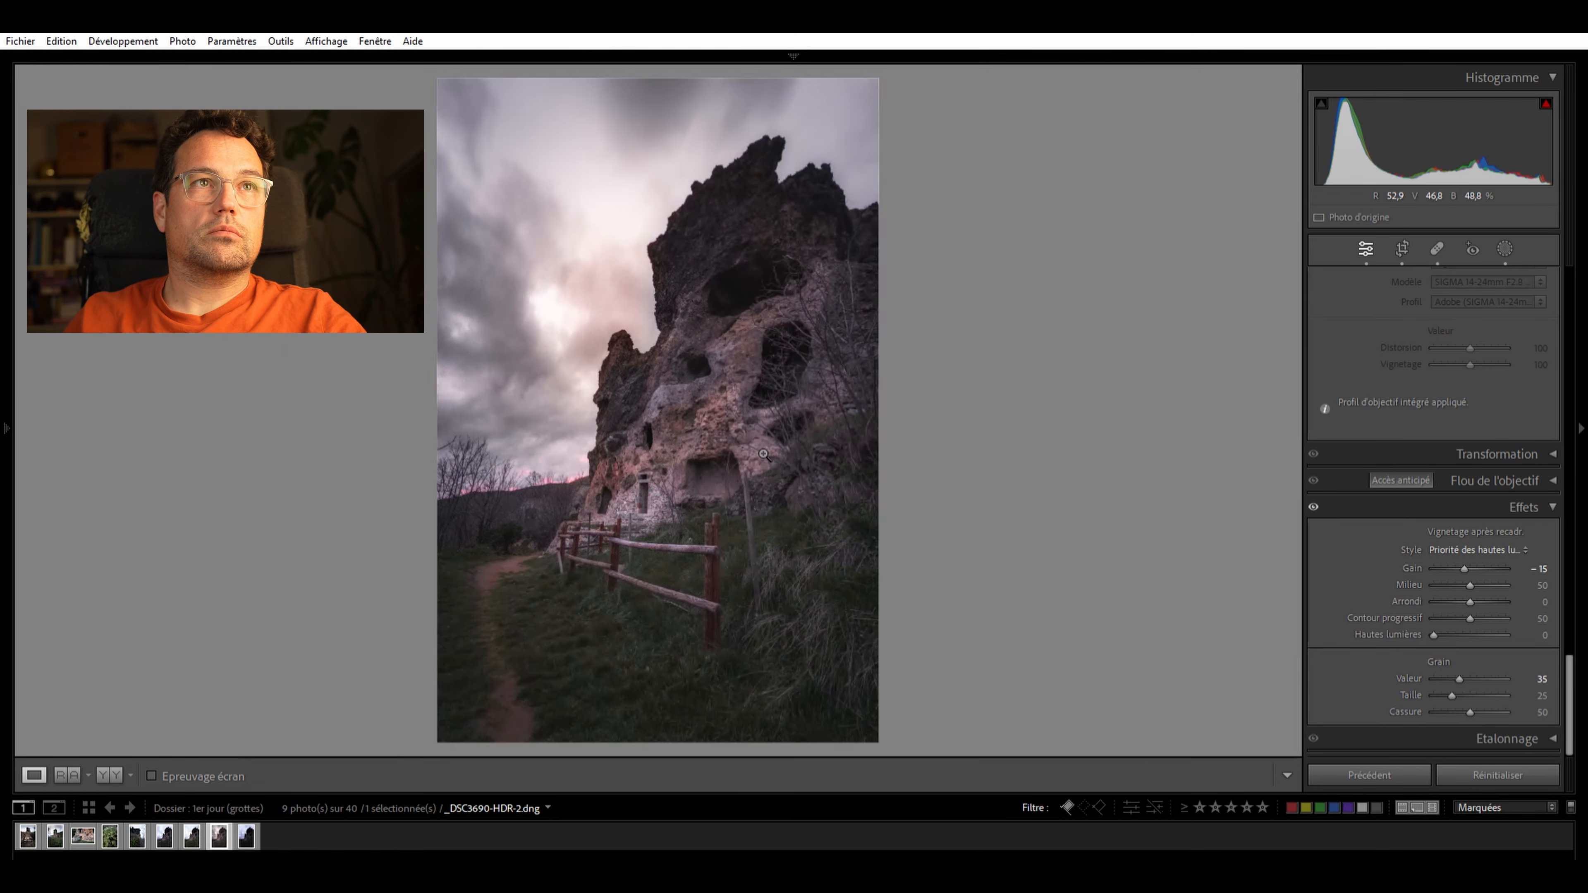
Inspect the grain at close range on the cave openings, stone doorway, sky and rock tower summit
left_click(762, 453)
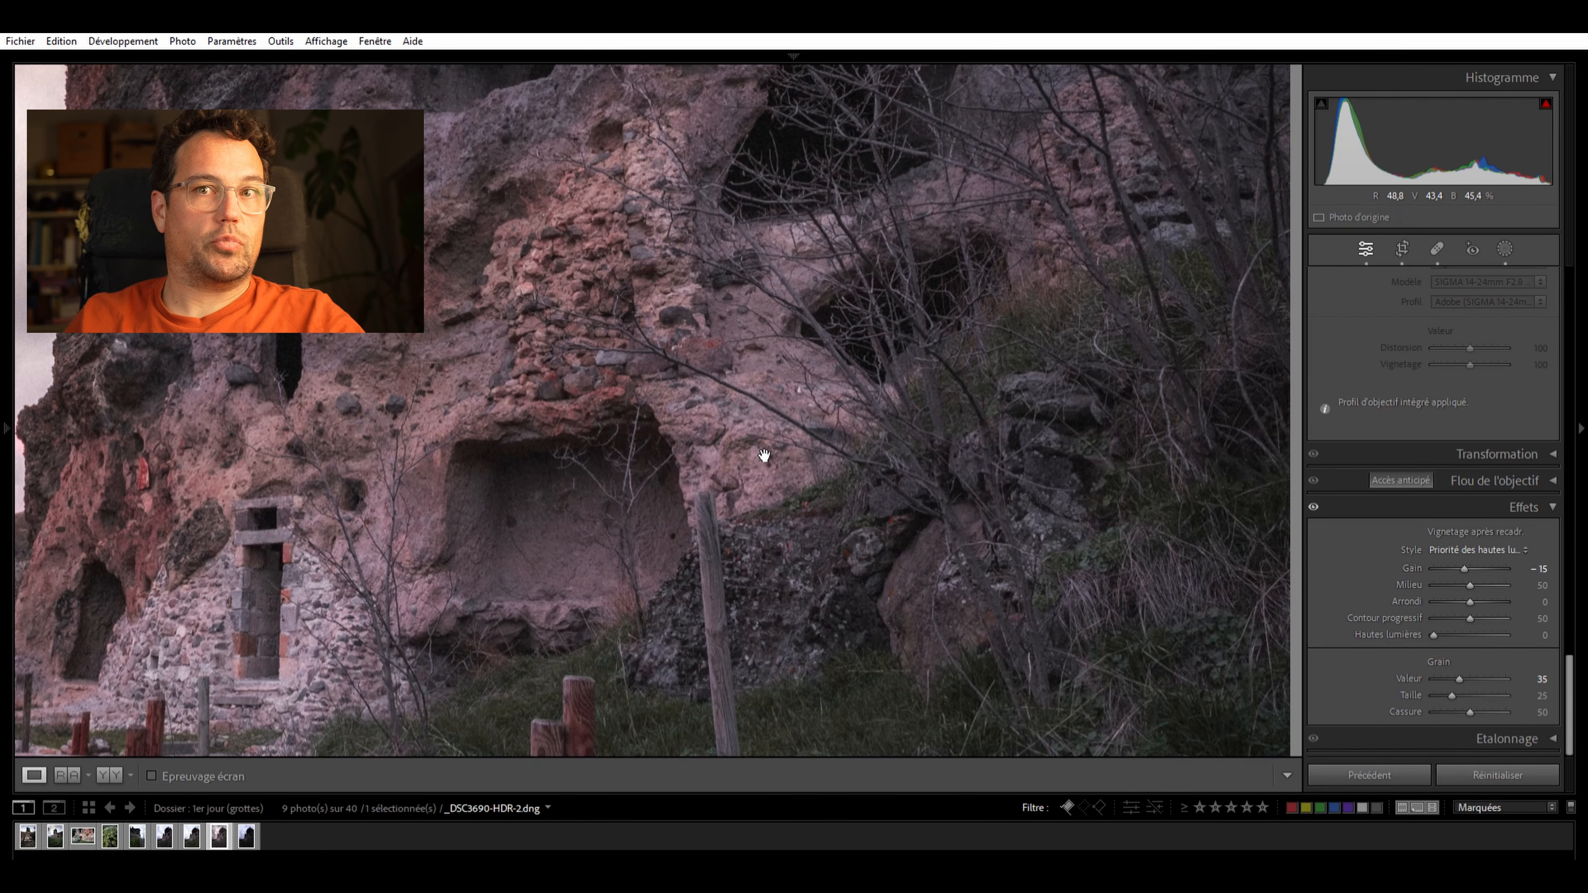
left_click(595, 425)
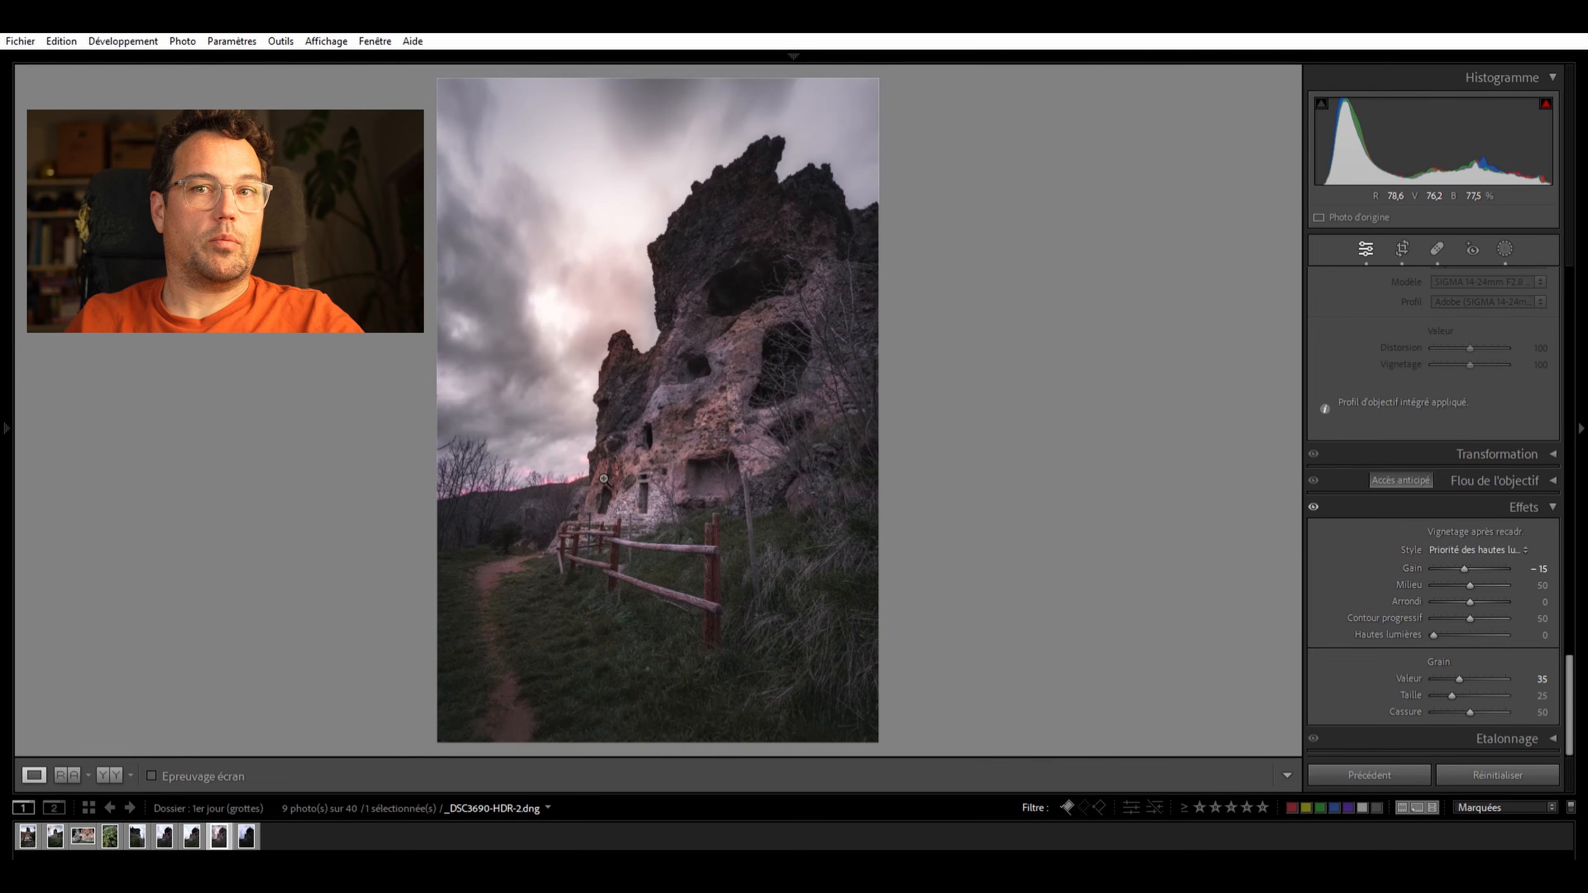
left_click(619, 505)
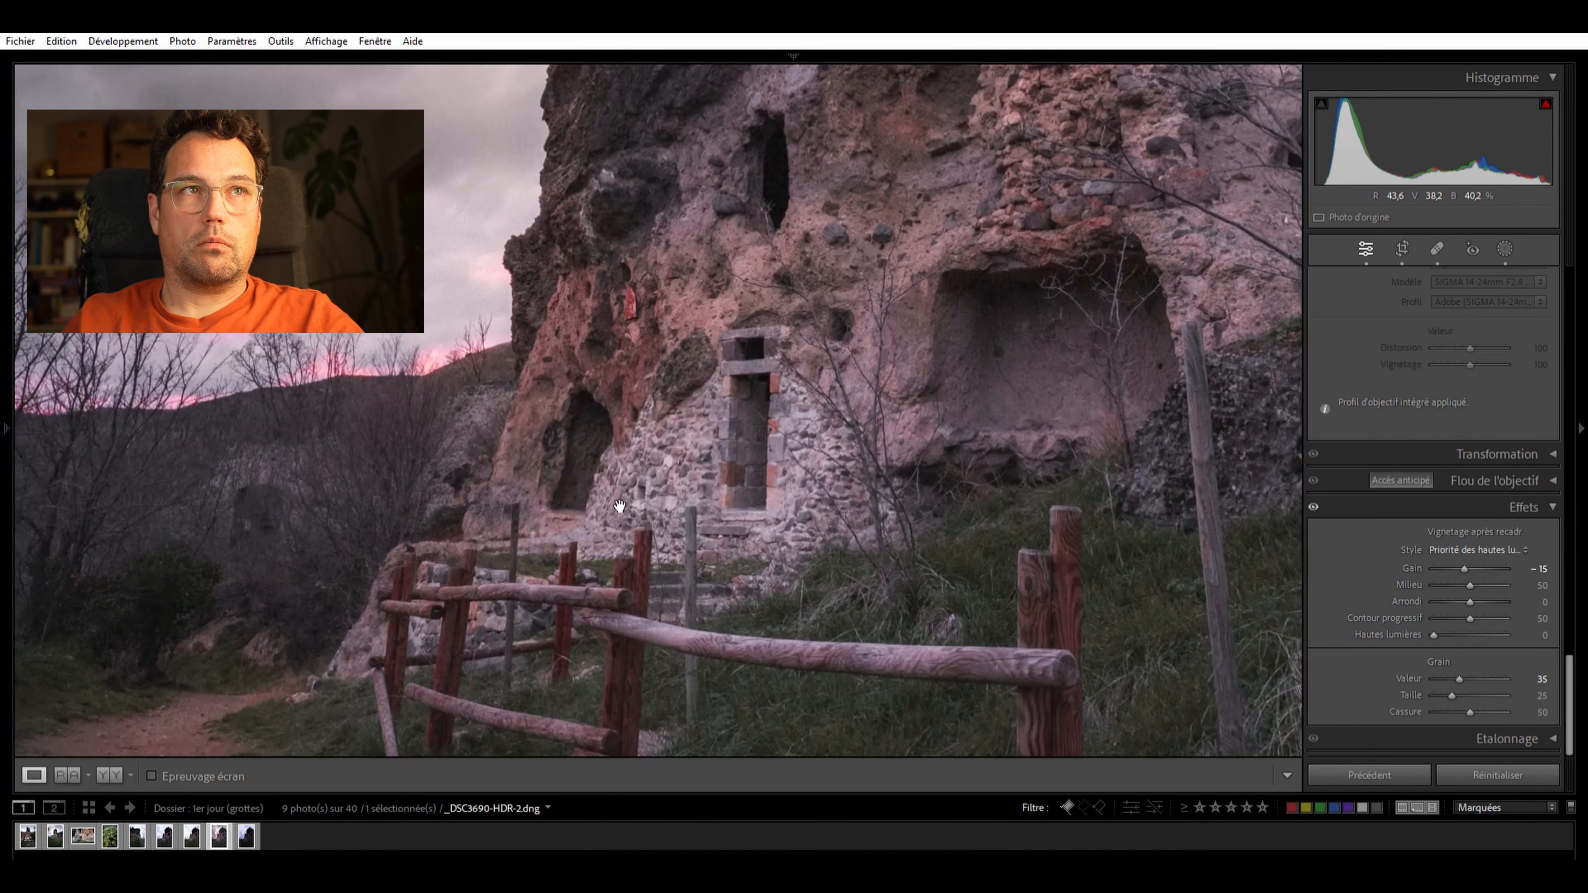
left_click(631, 541)
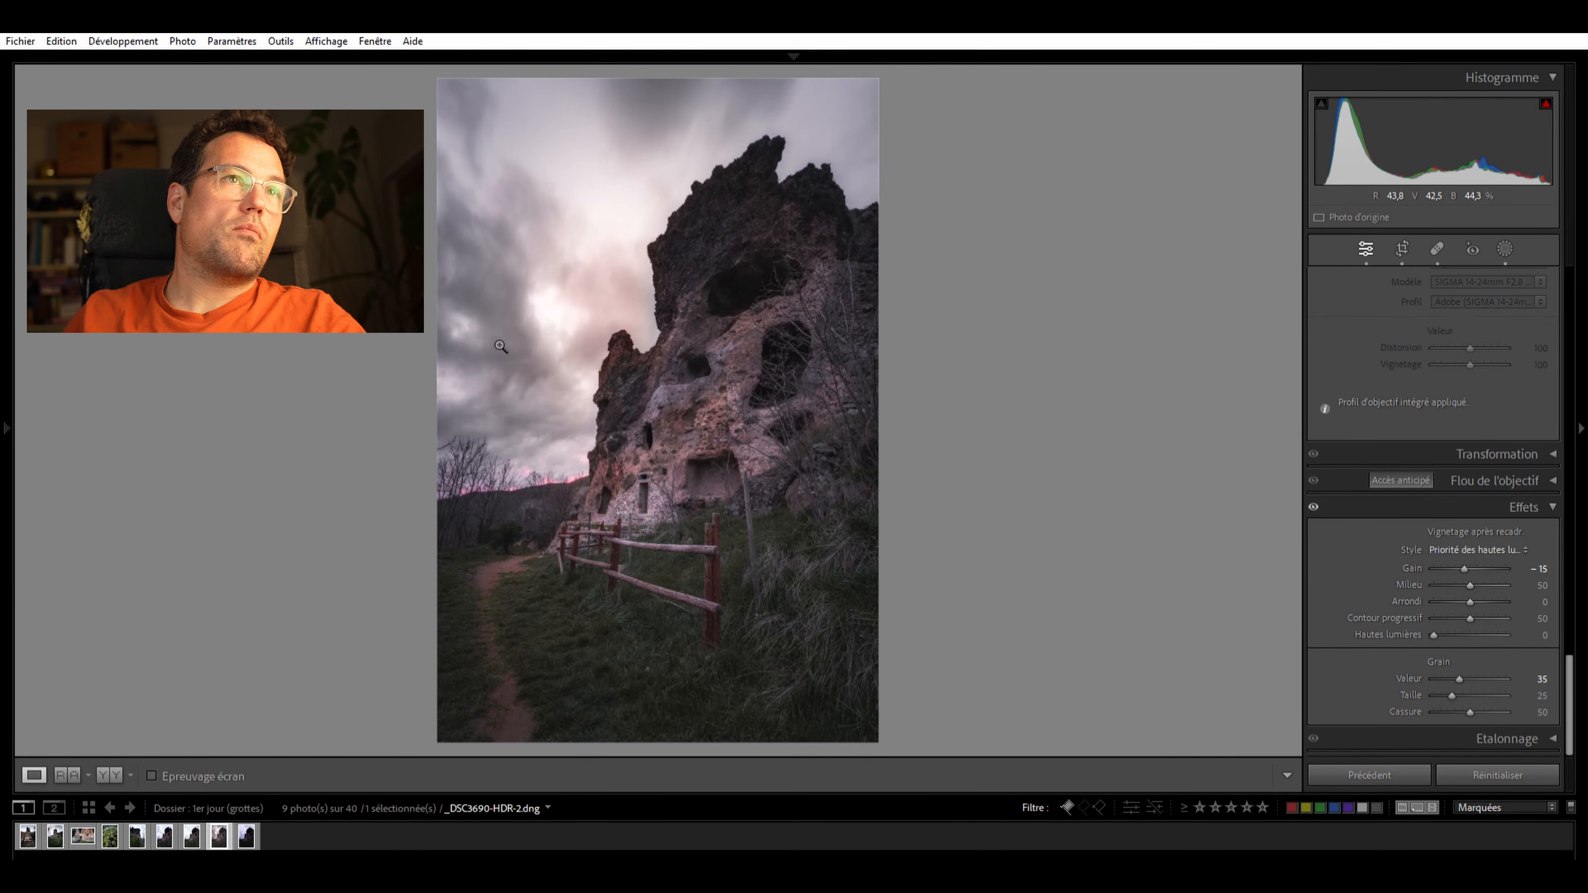
left_click(496, 302)
left_click_drag(497, 301, 824, 710)
left_click_drag(1039, 425, 851, 411)
left_click_drag(1225, 501, 779, 330)
left_click_drag(1269, 382, 900, 227)
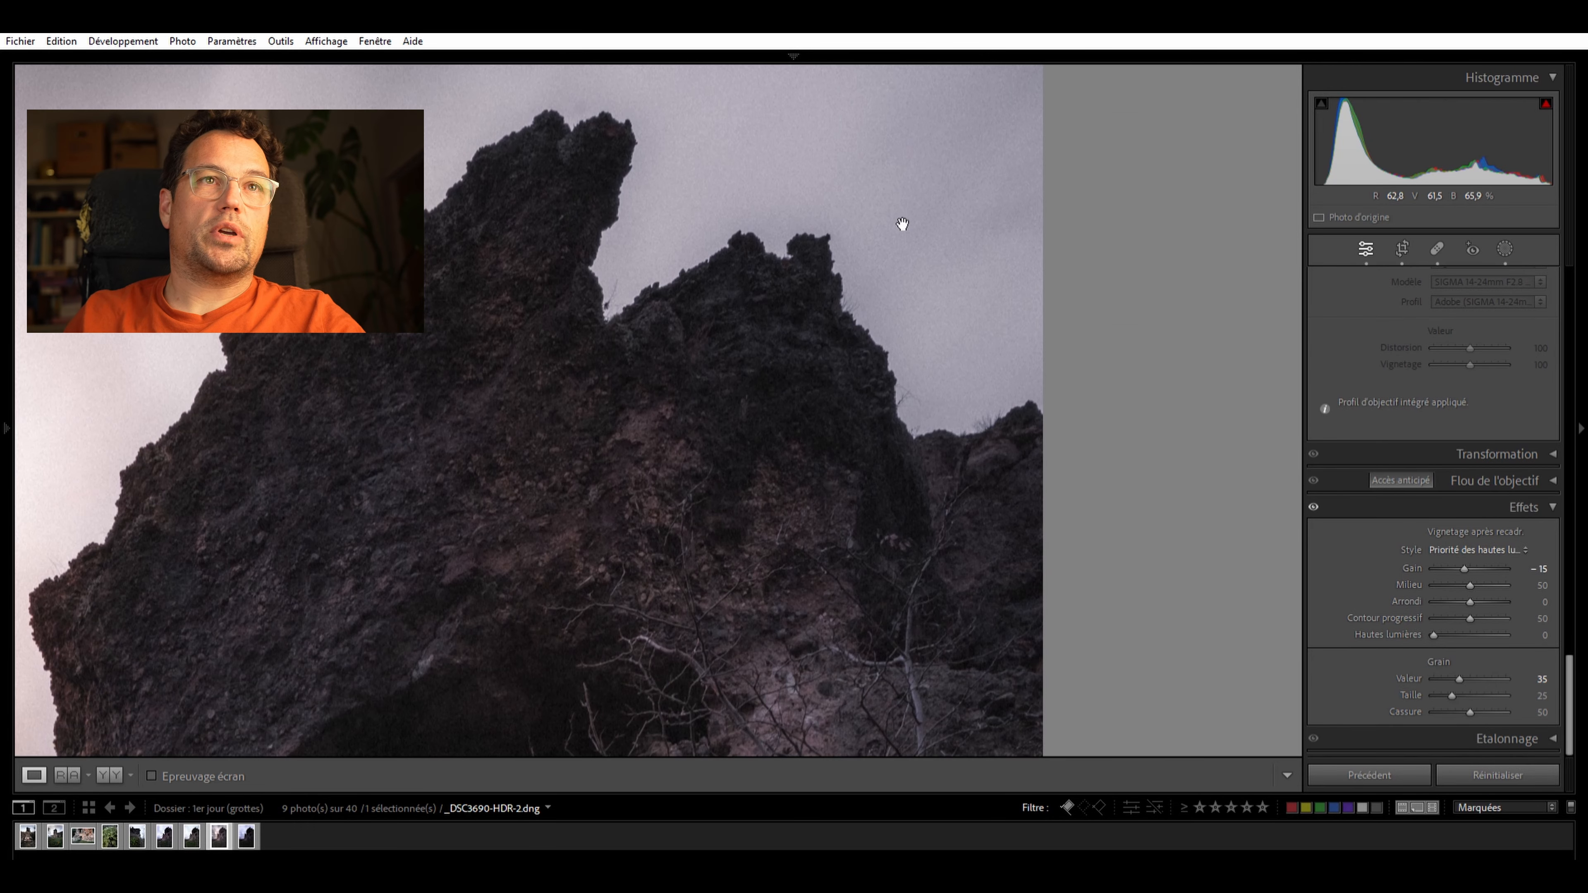
Inspect the grain on the rock summit, fence, grass and horizon sky at close range, and set the grain amount to 30
left_click_drag(833, 488, 904, 252)
left_click_drag(651, 536, 958, 256)
left_click(814, 515)
left_click(731, 589)
left_click_drag(730, 588, 1010, 569)
left_click_drag(442, 348, 664, 533)
left_click_drag(942, 433, 141, 322)
left_click_drag(793, 565, 918, 245)
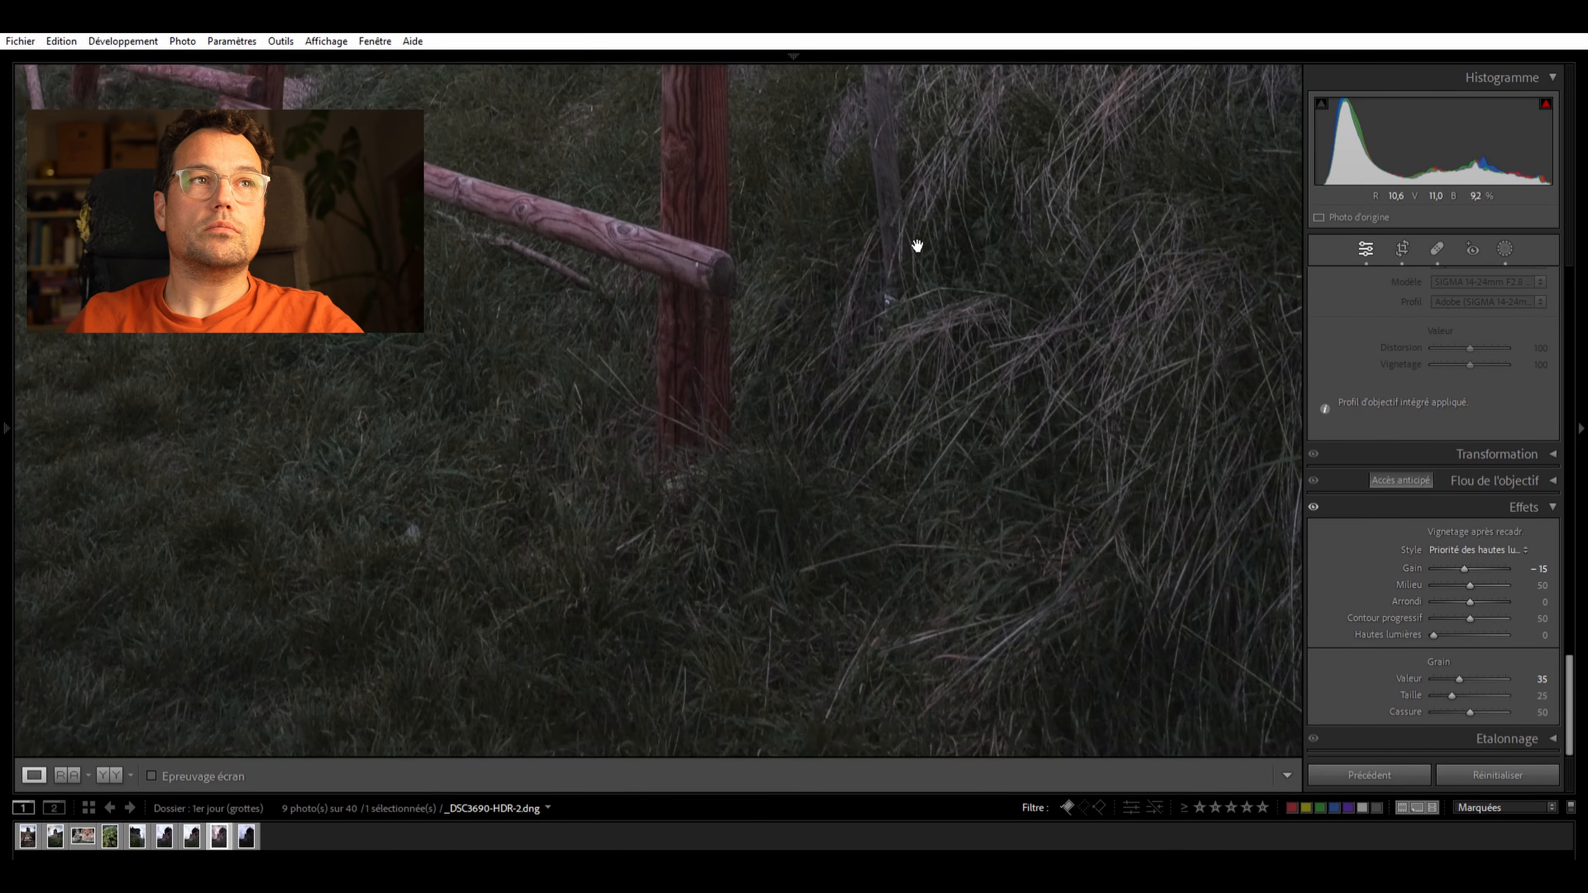
left_click_drag(919, 625, 745, 415)
left_click(877, 484)
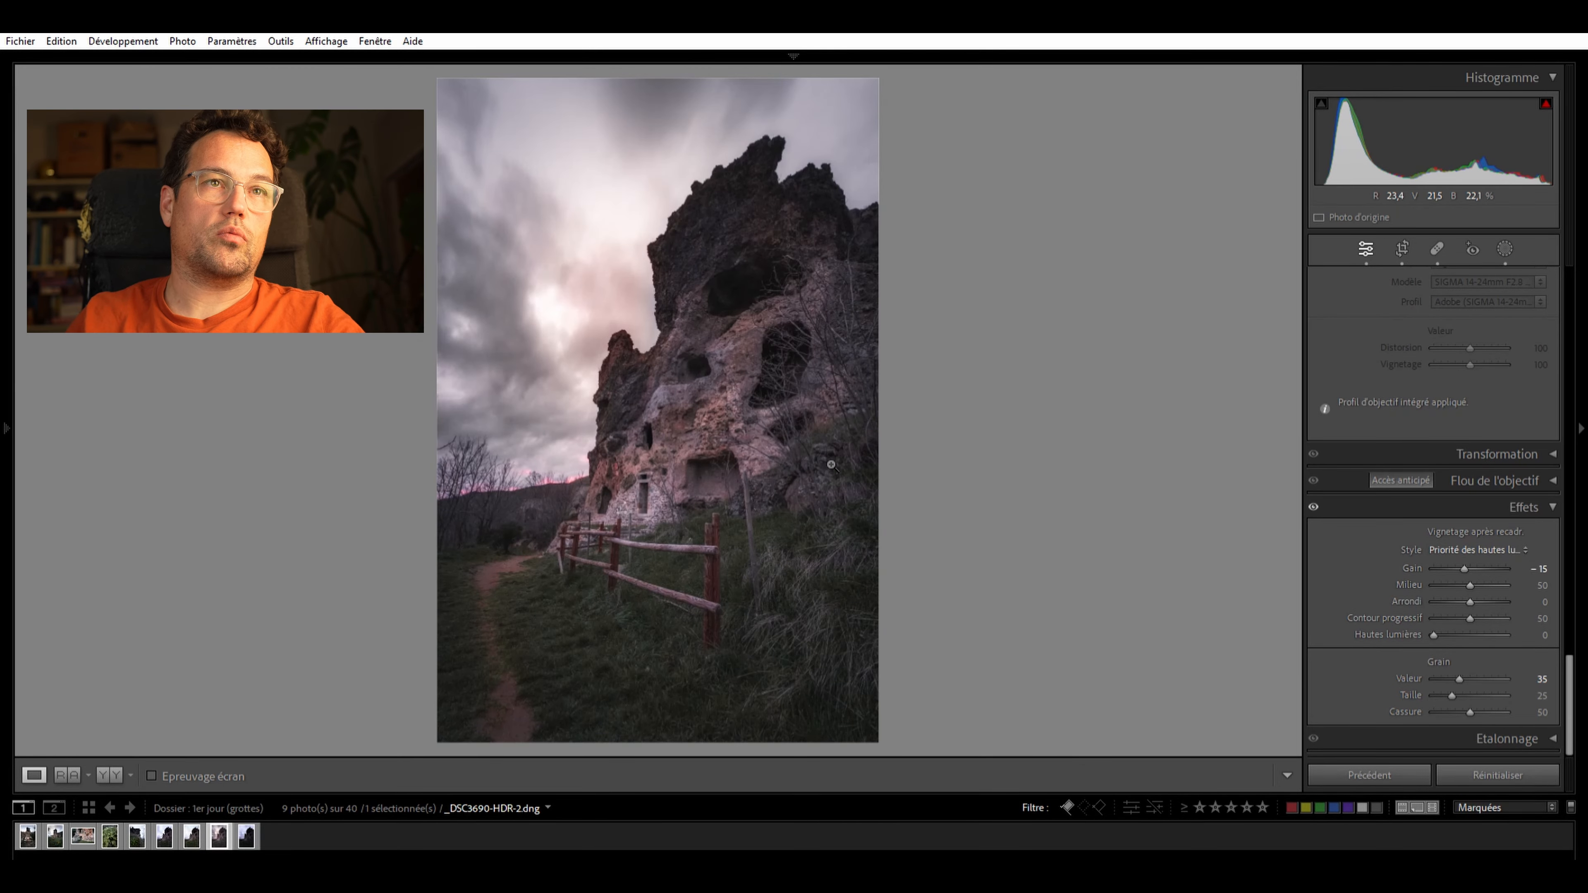
left_click(457, 444)
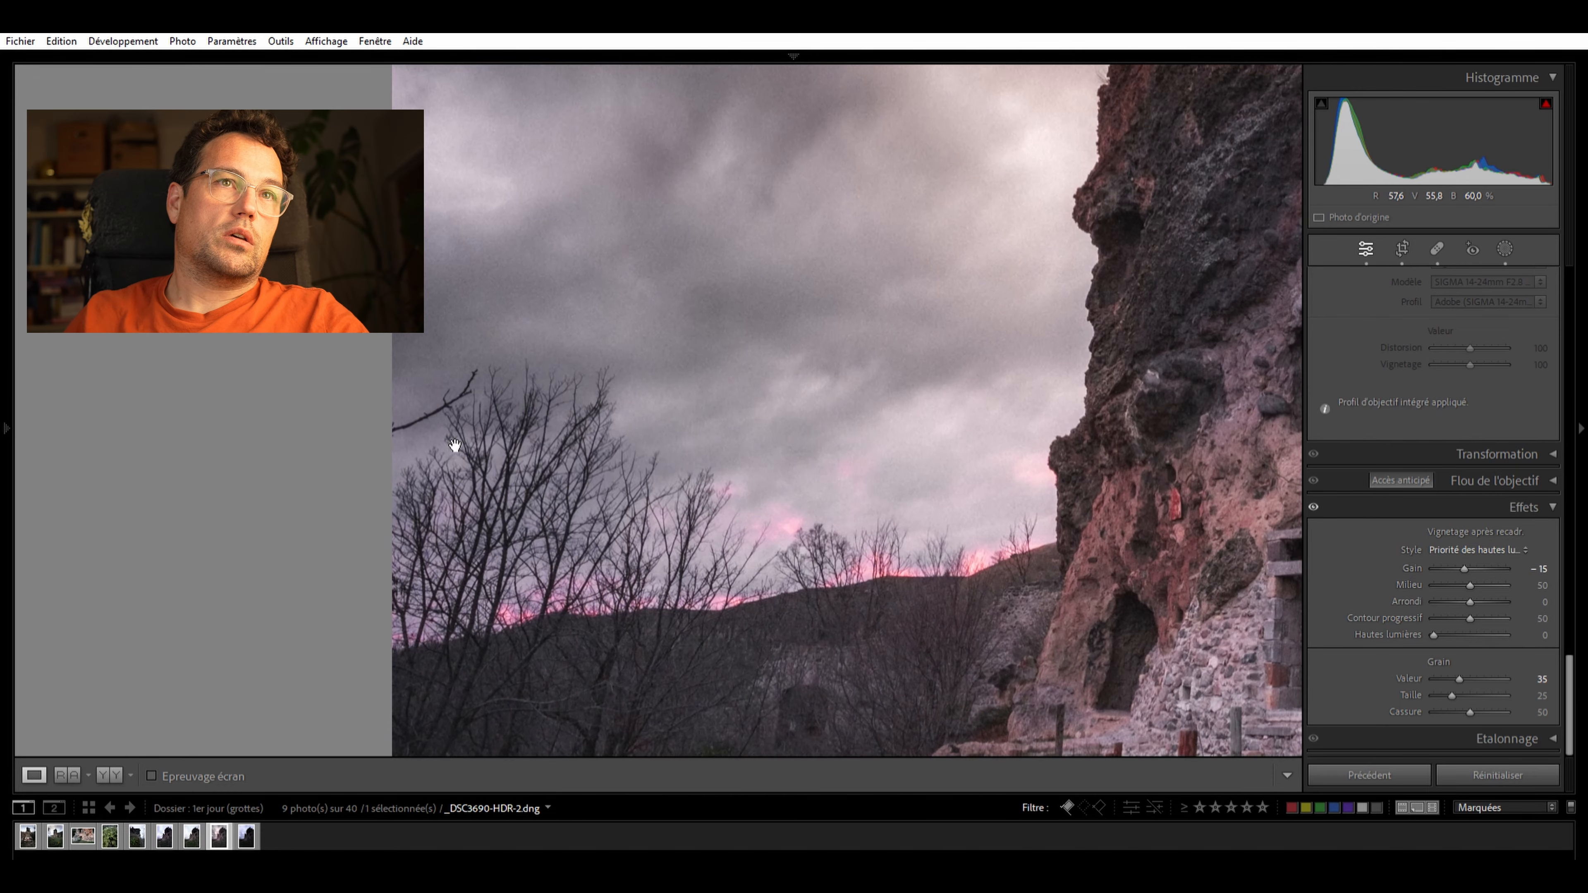
left_click(457, 444)
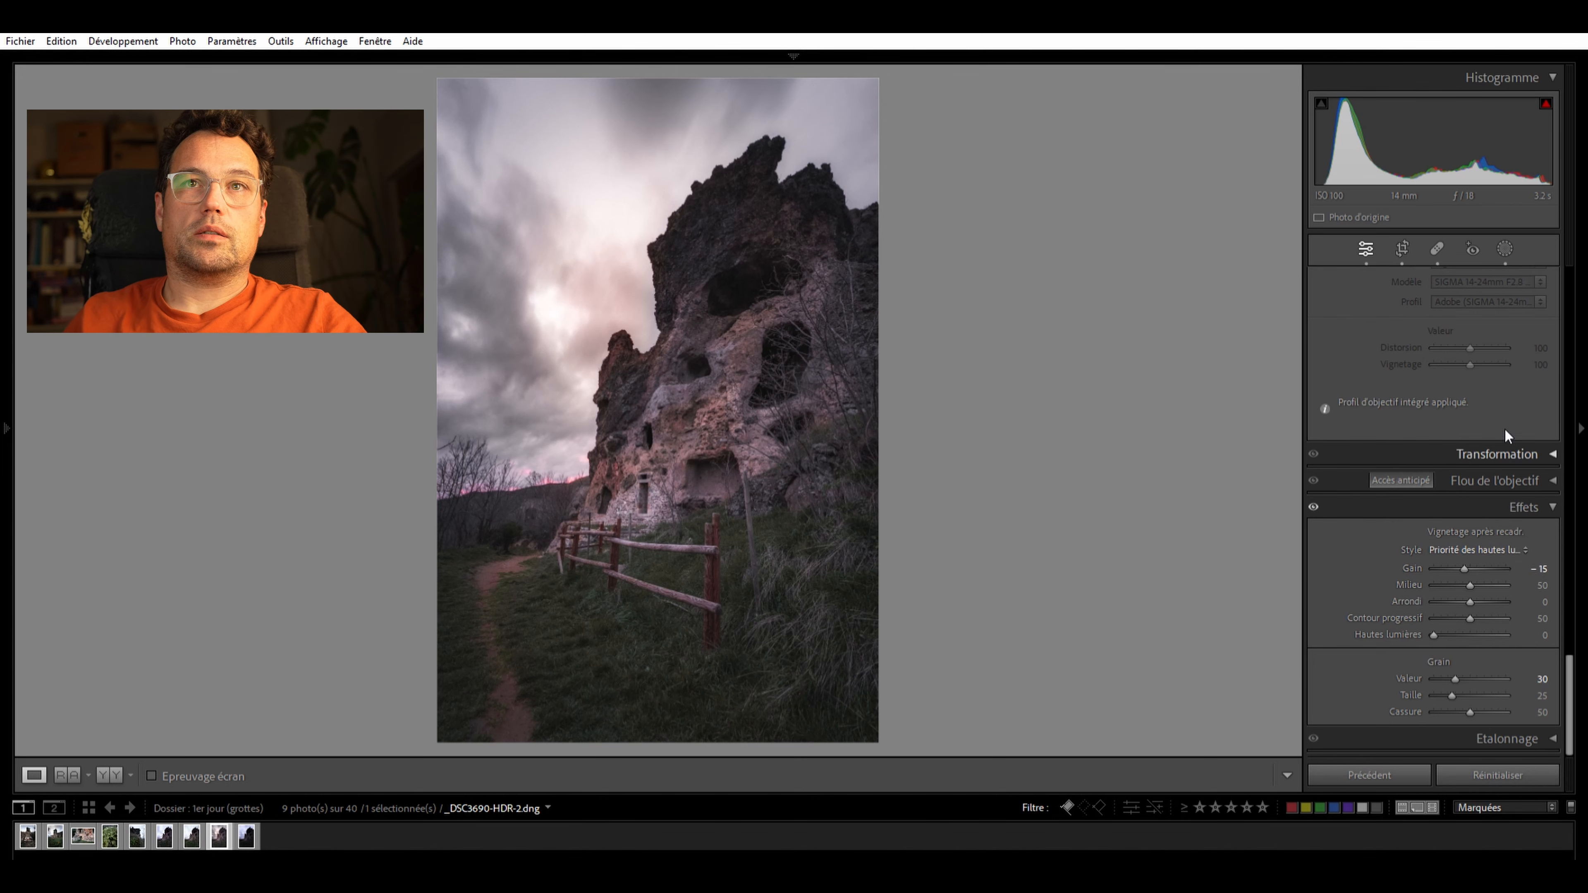
Review the lens blur options and the basic tone and presence settings of the rock tower photo
scroll(1505, 428, "up", 10)
scroll(1496, 560, "down", 10)
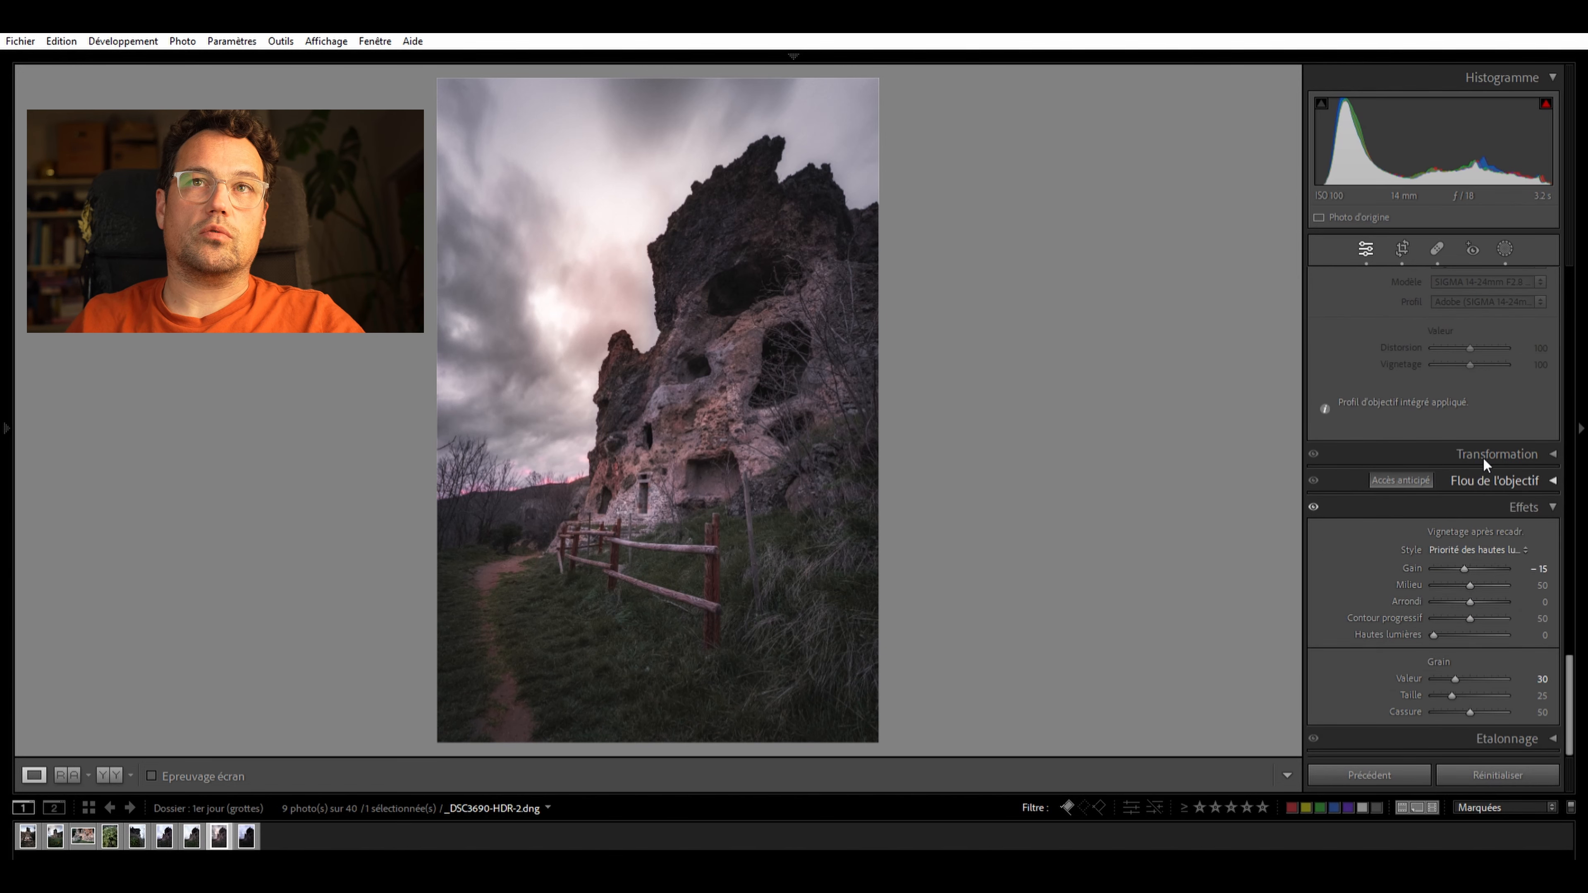
left_click(1482, 481)
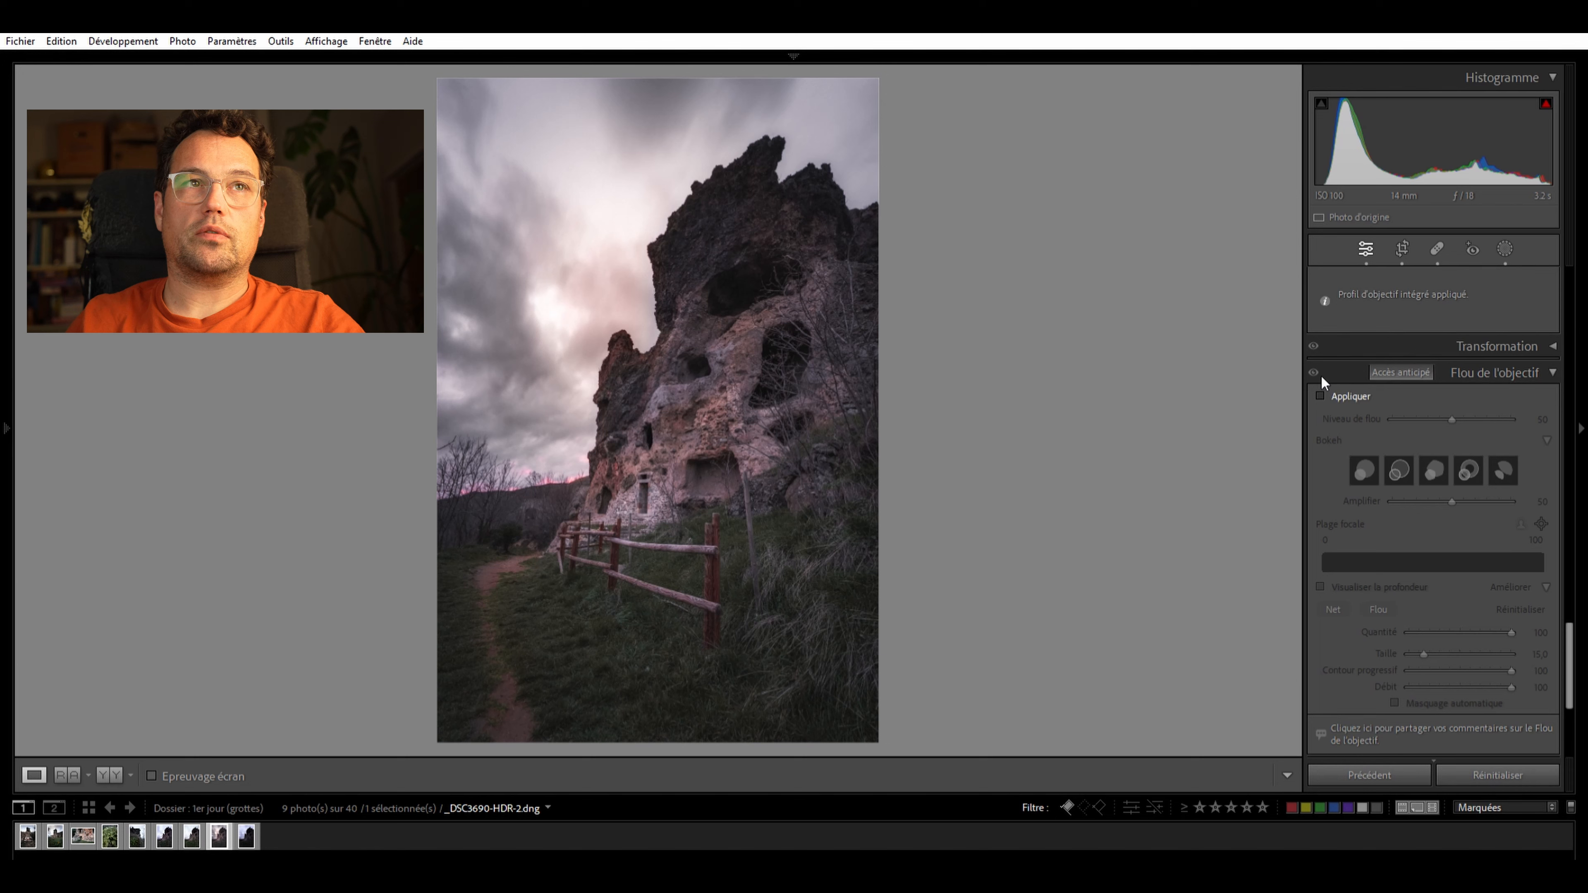
scroll(1350, 388, "up", 10)
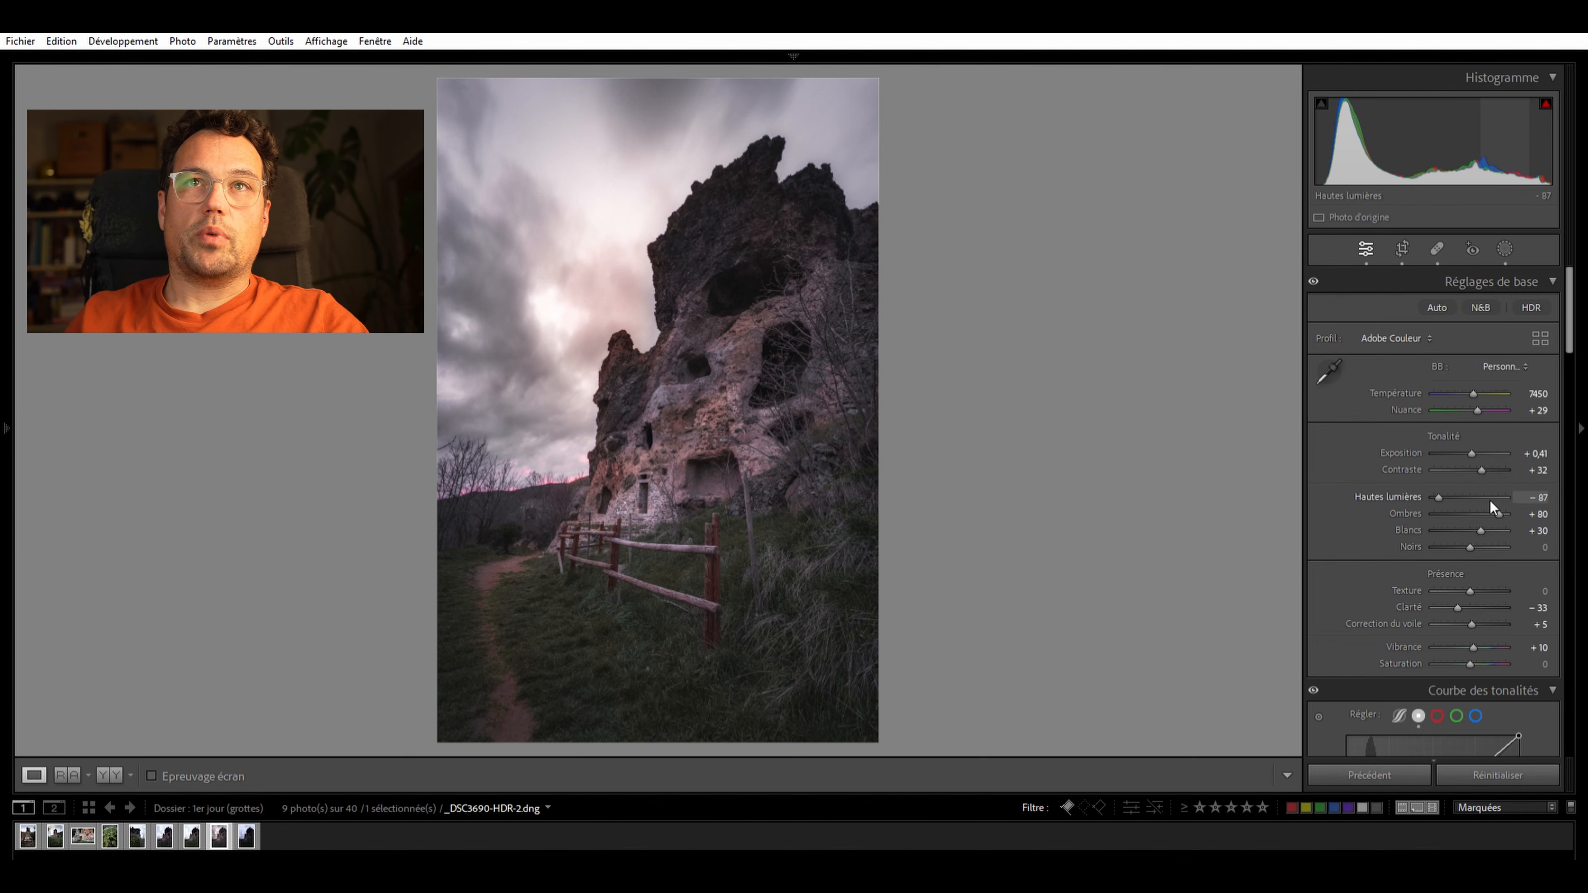
Add a linear gradient mask rising diagonally from the photo's lower-right corner over the grass, with sharpness -100
left_click(1503, 246)
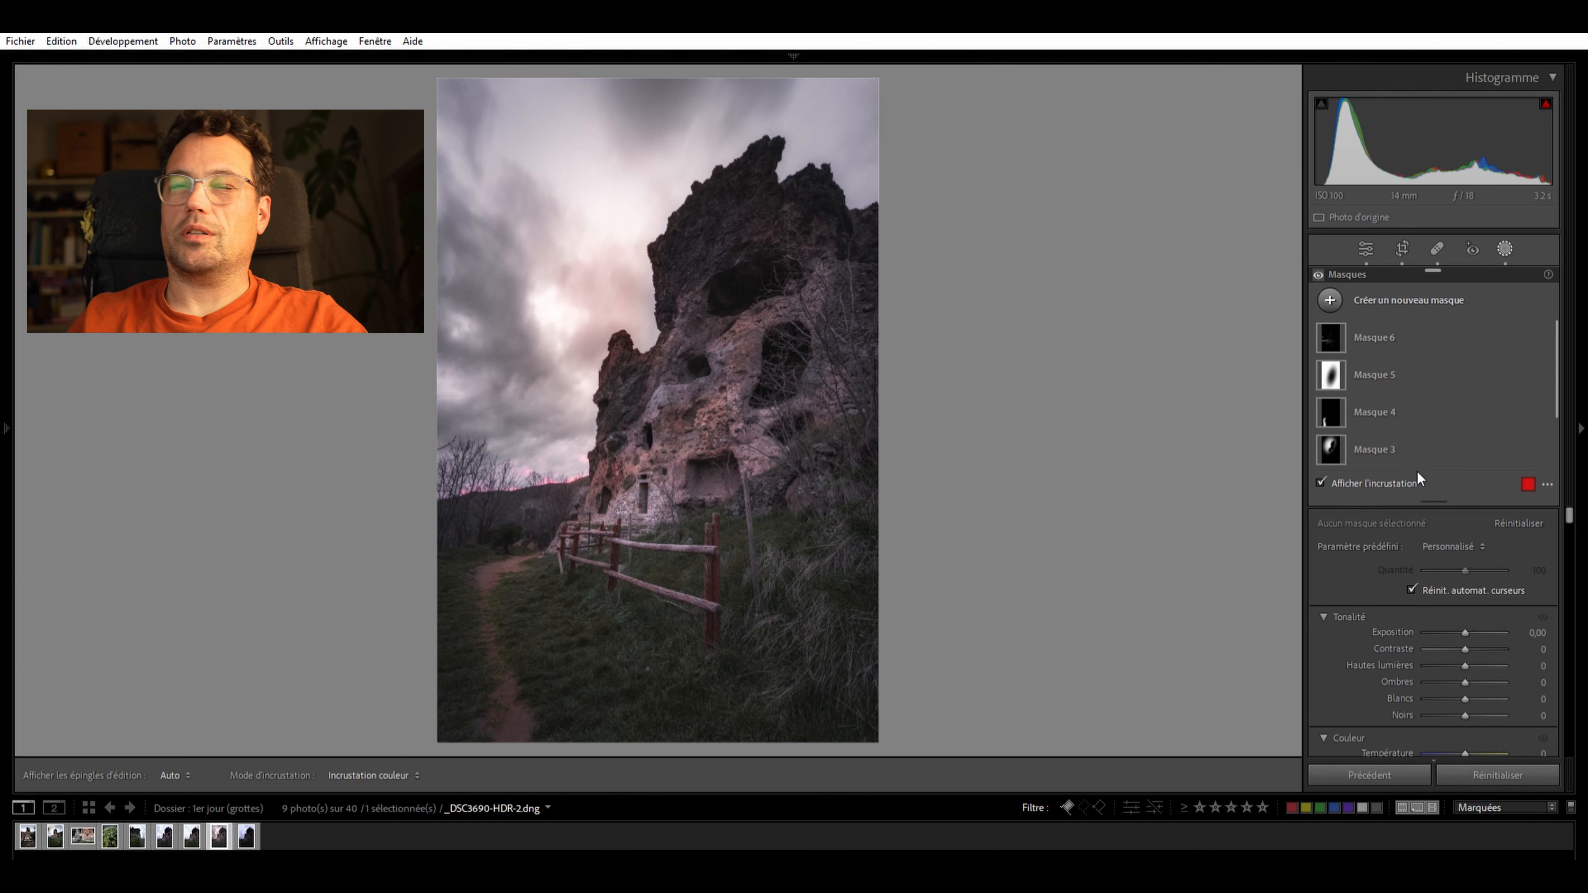
key("m")
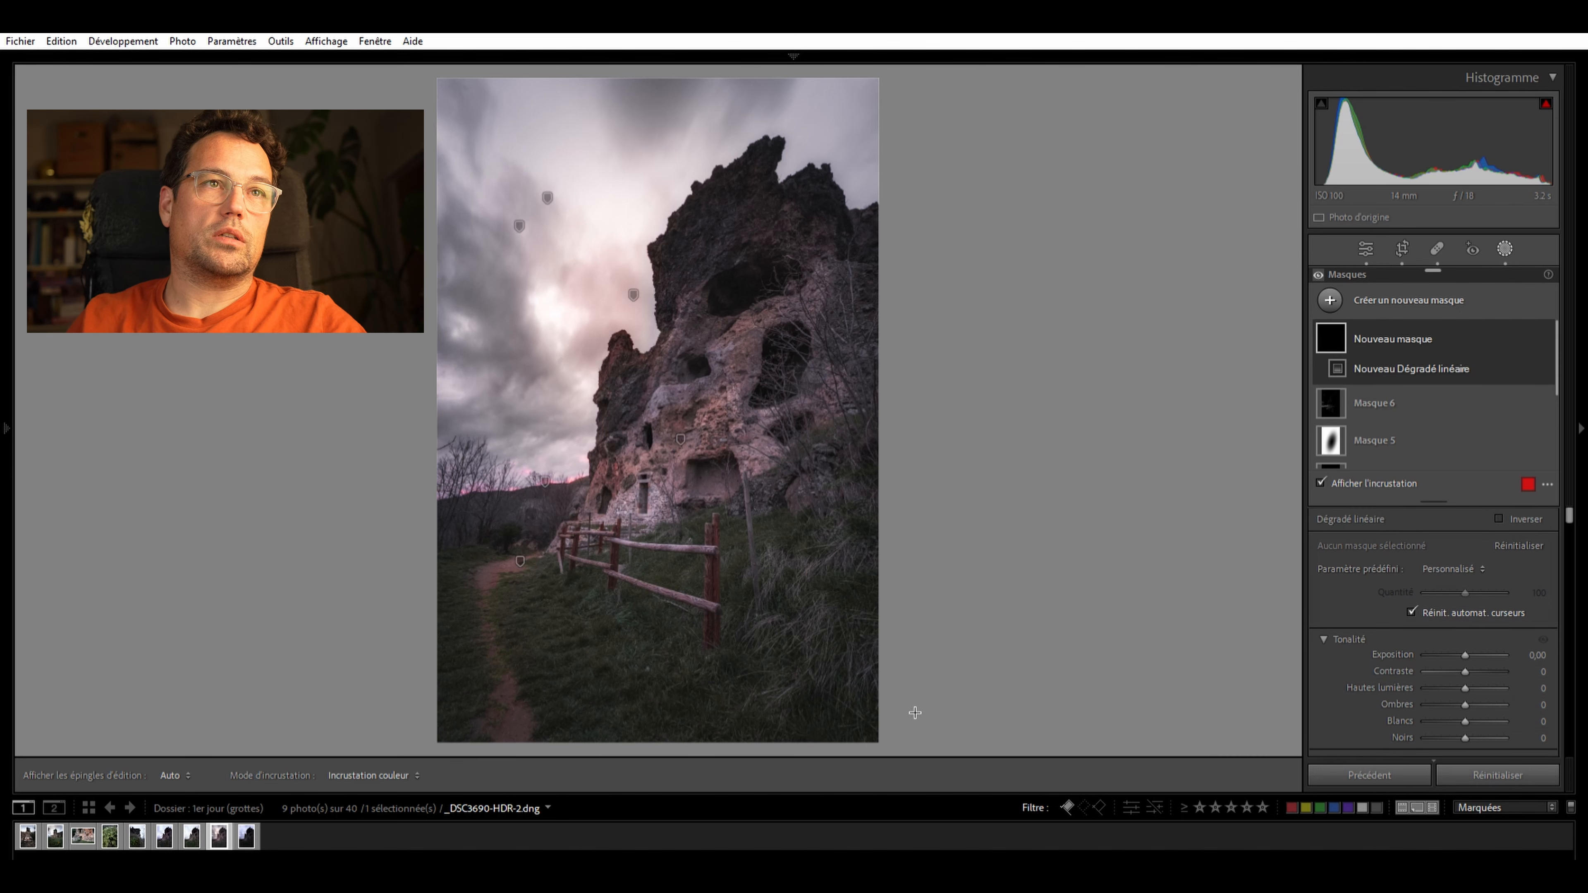
left_click_drag(862, 744, 752, 520)
scroll(1466, 625, "down", 10)
left_click_drag(1465, 634, 1357, 628)
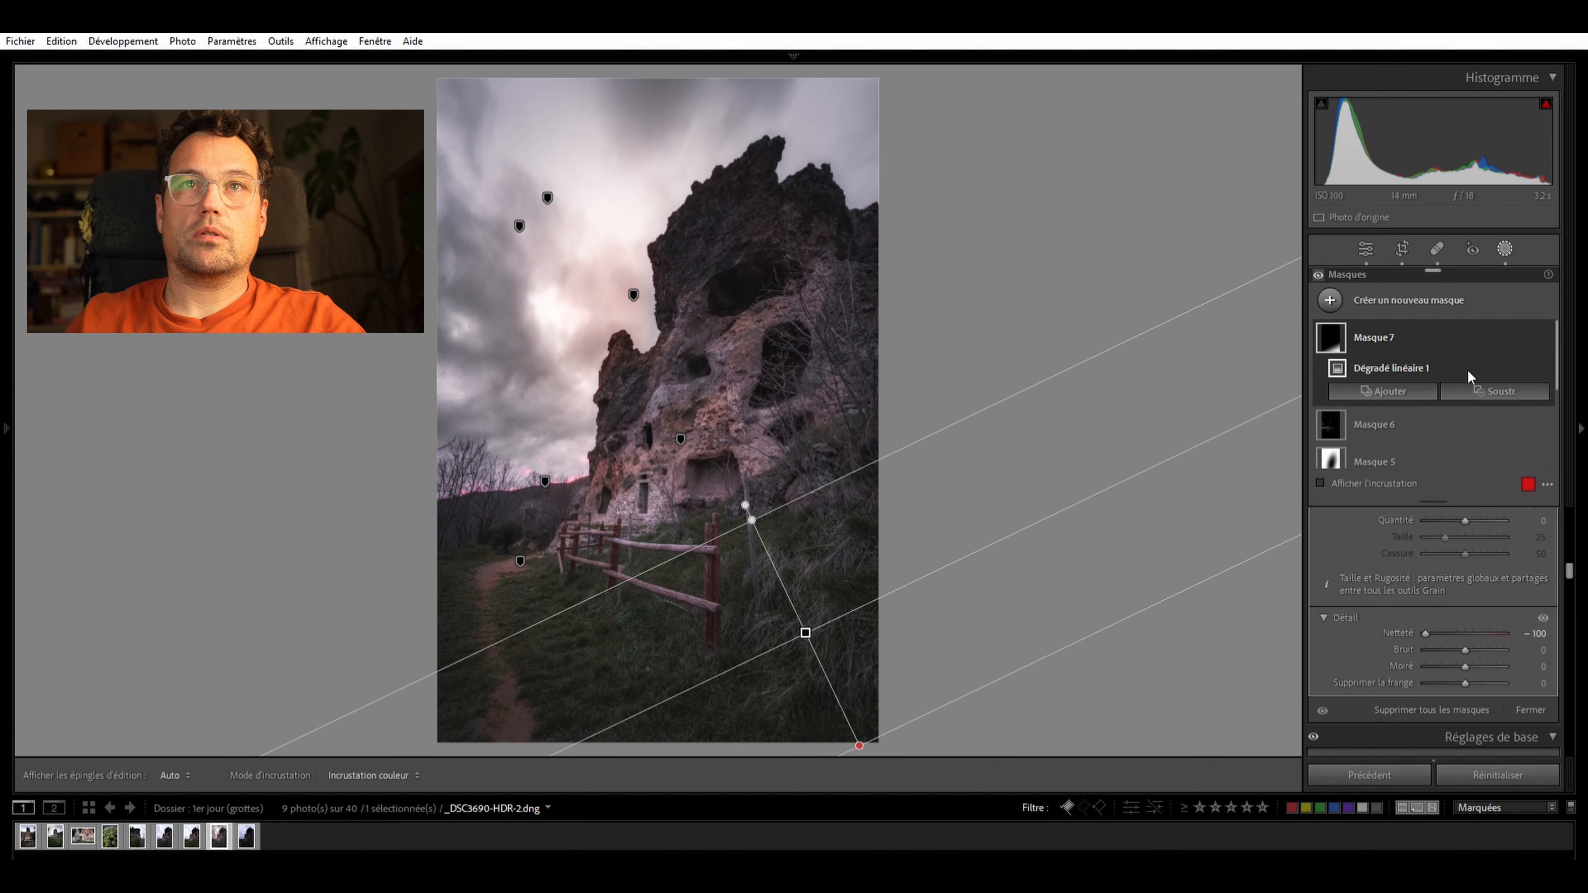
Duplicate the sharpness-reducing gradient mask, and rotate and move the copy to cover the photo's right-hand slope beside the fence
left_click(1452, 433)
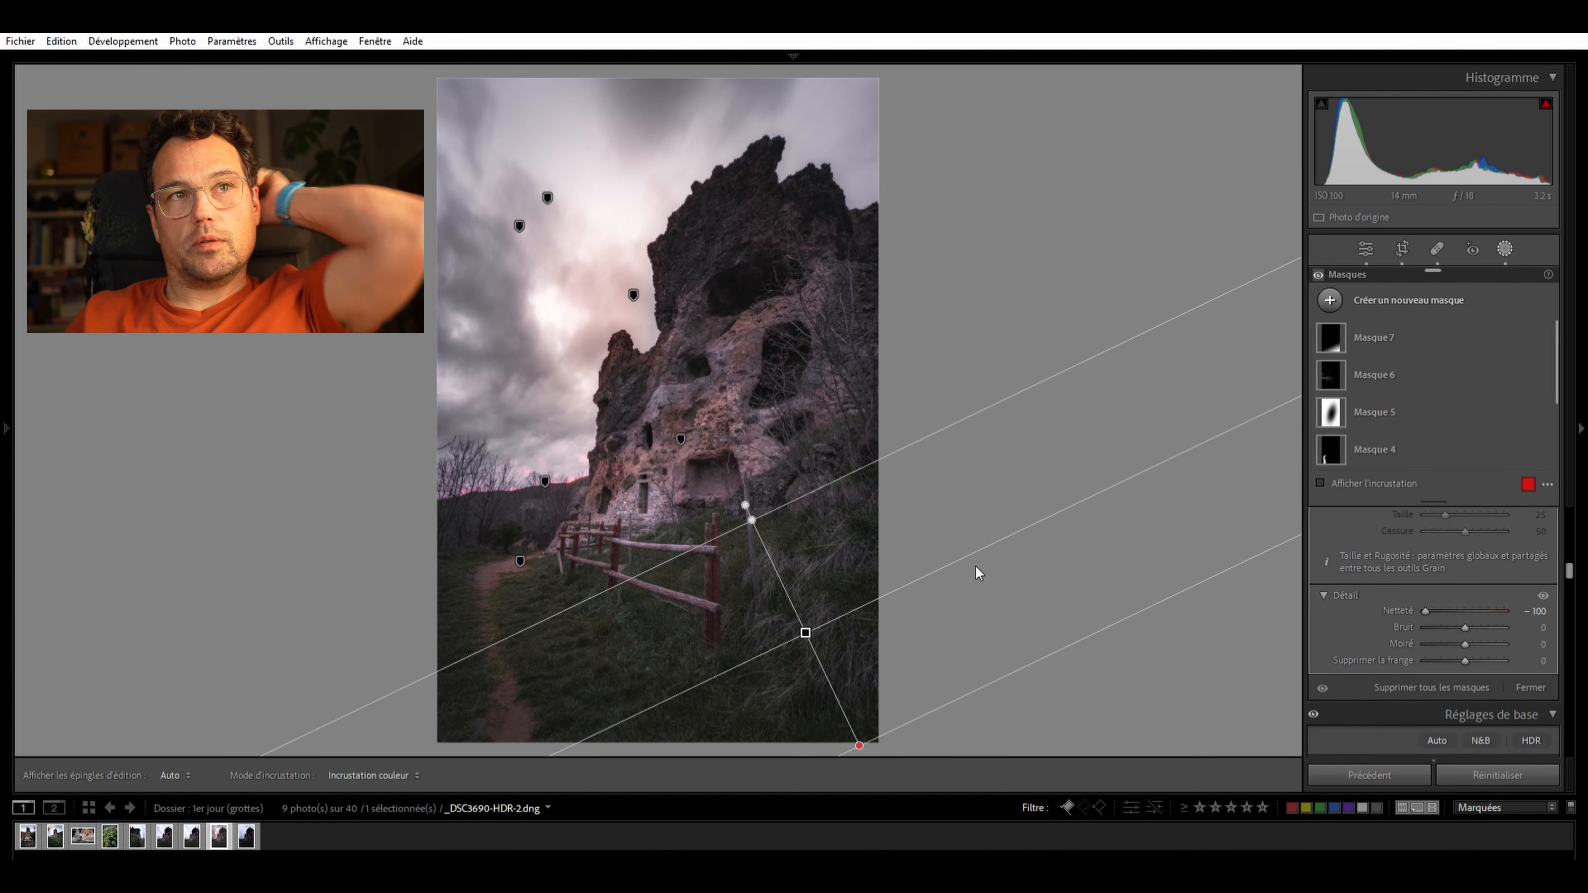
left_click_drag(806, 632, 815, 581)
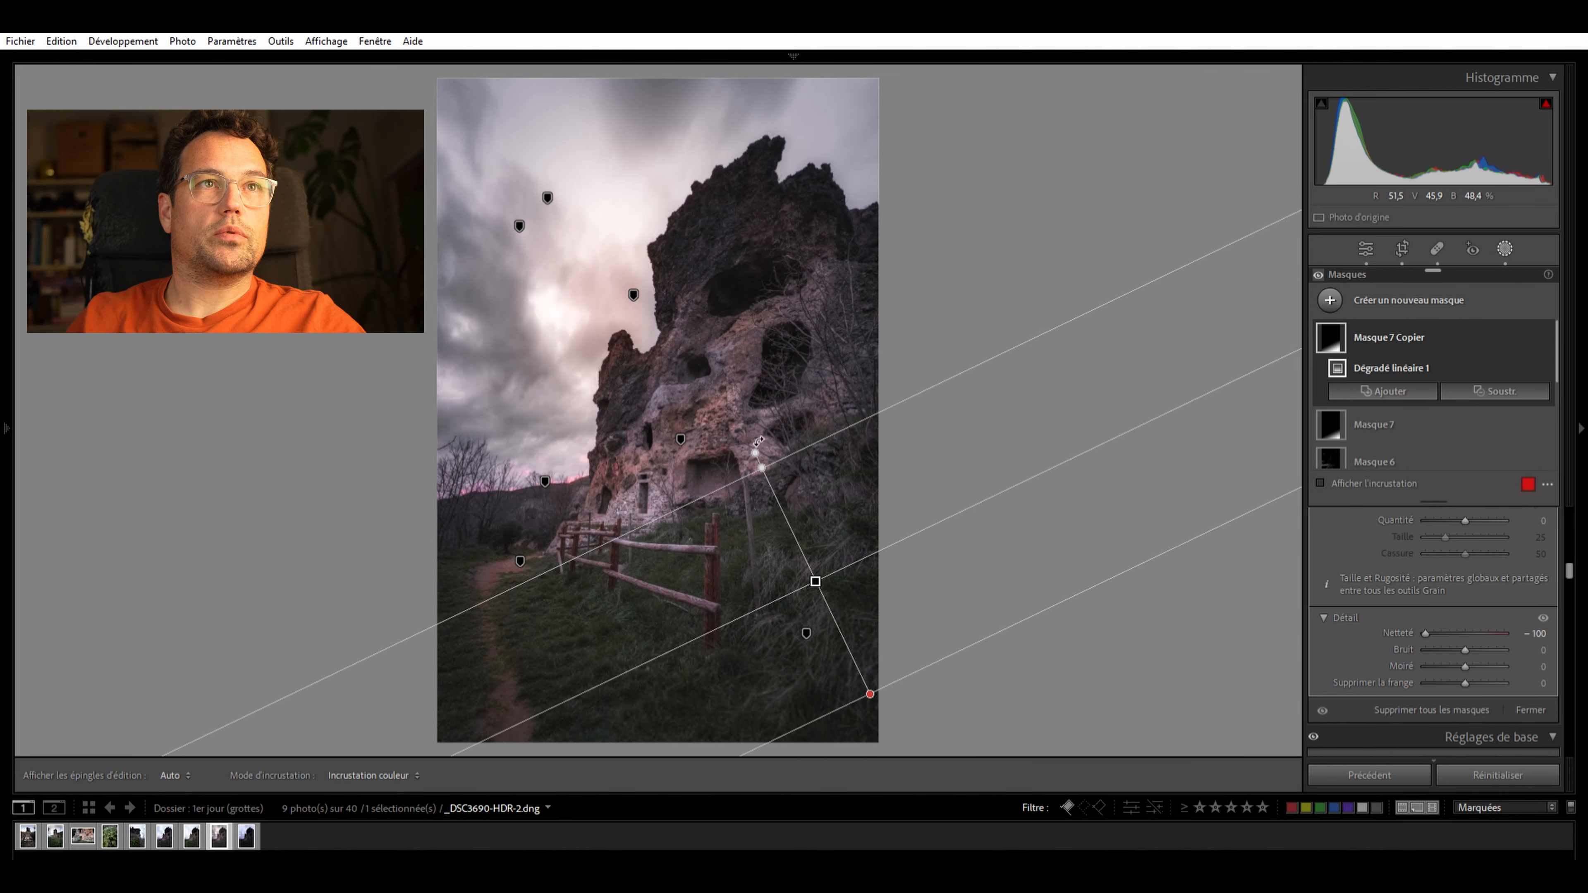
left_click_drag(757, 446, 688, 521)
left_click_drag(821, 570, 794, 559)
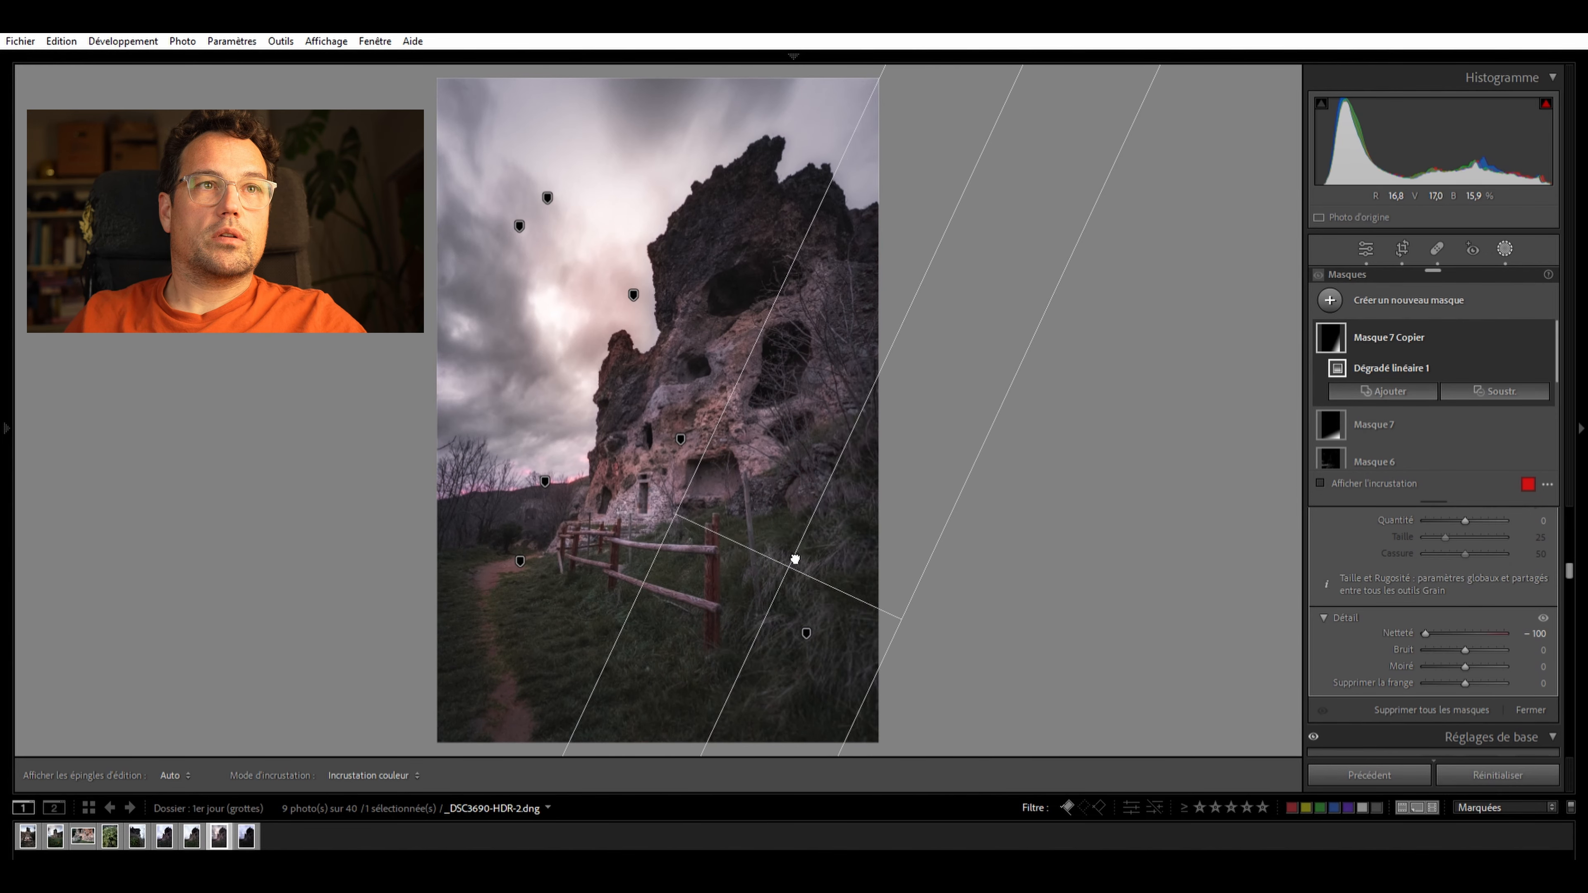
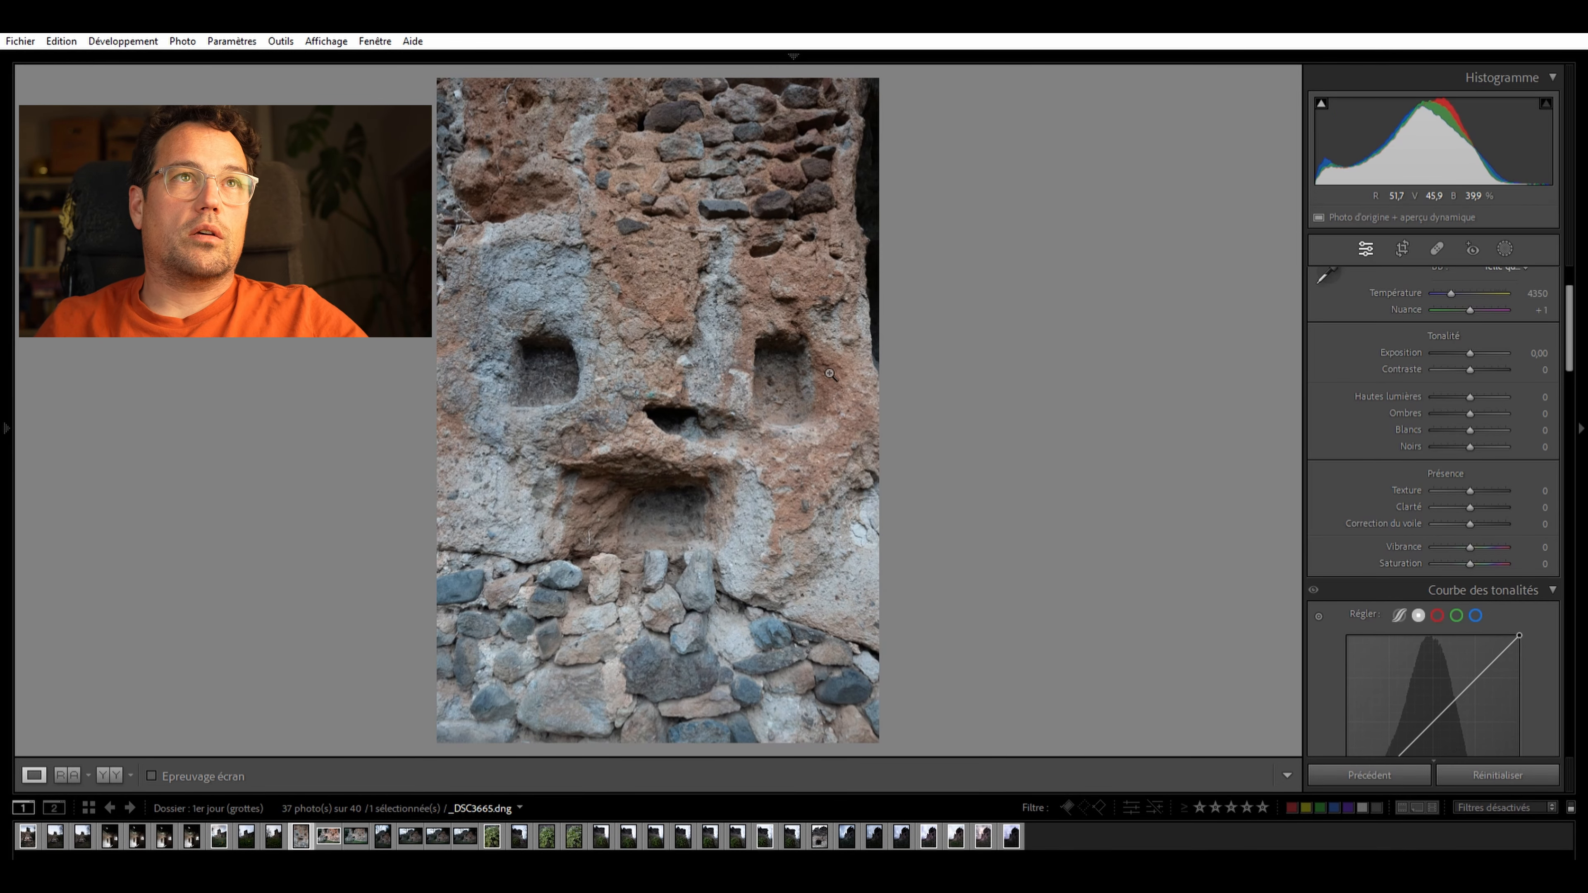
Browse the installed preset groups for the stone face photo, previewing a few looks on it
mouse_move(4, 425)
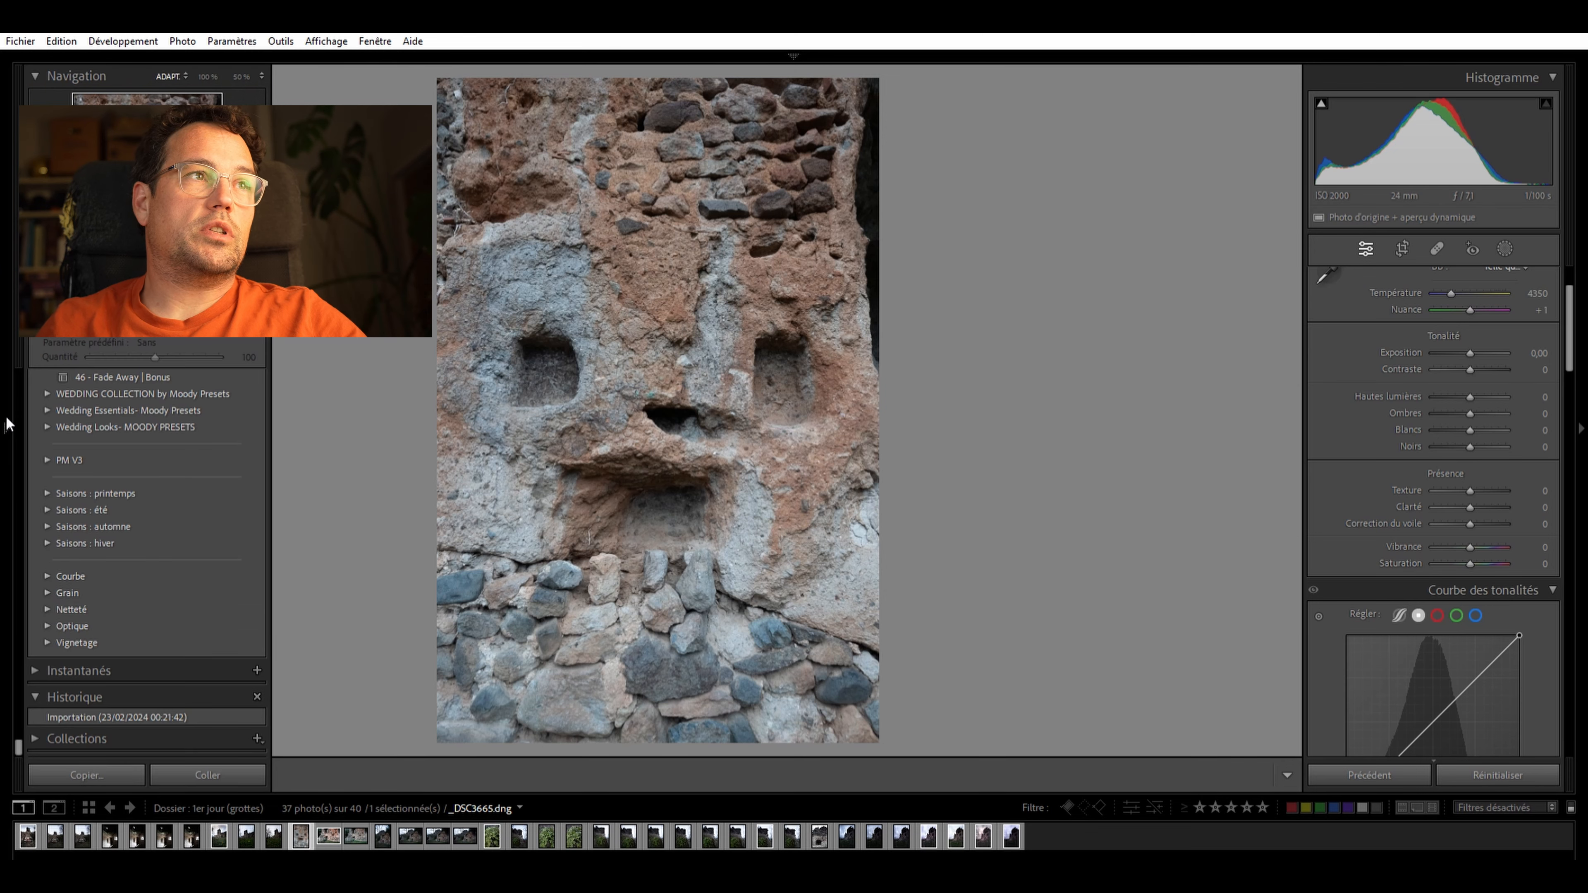
scroll(78, 440, "up", 10)
scroll(122, 466, "down", 15)
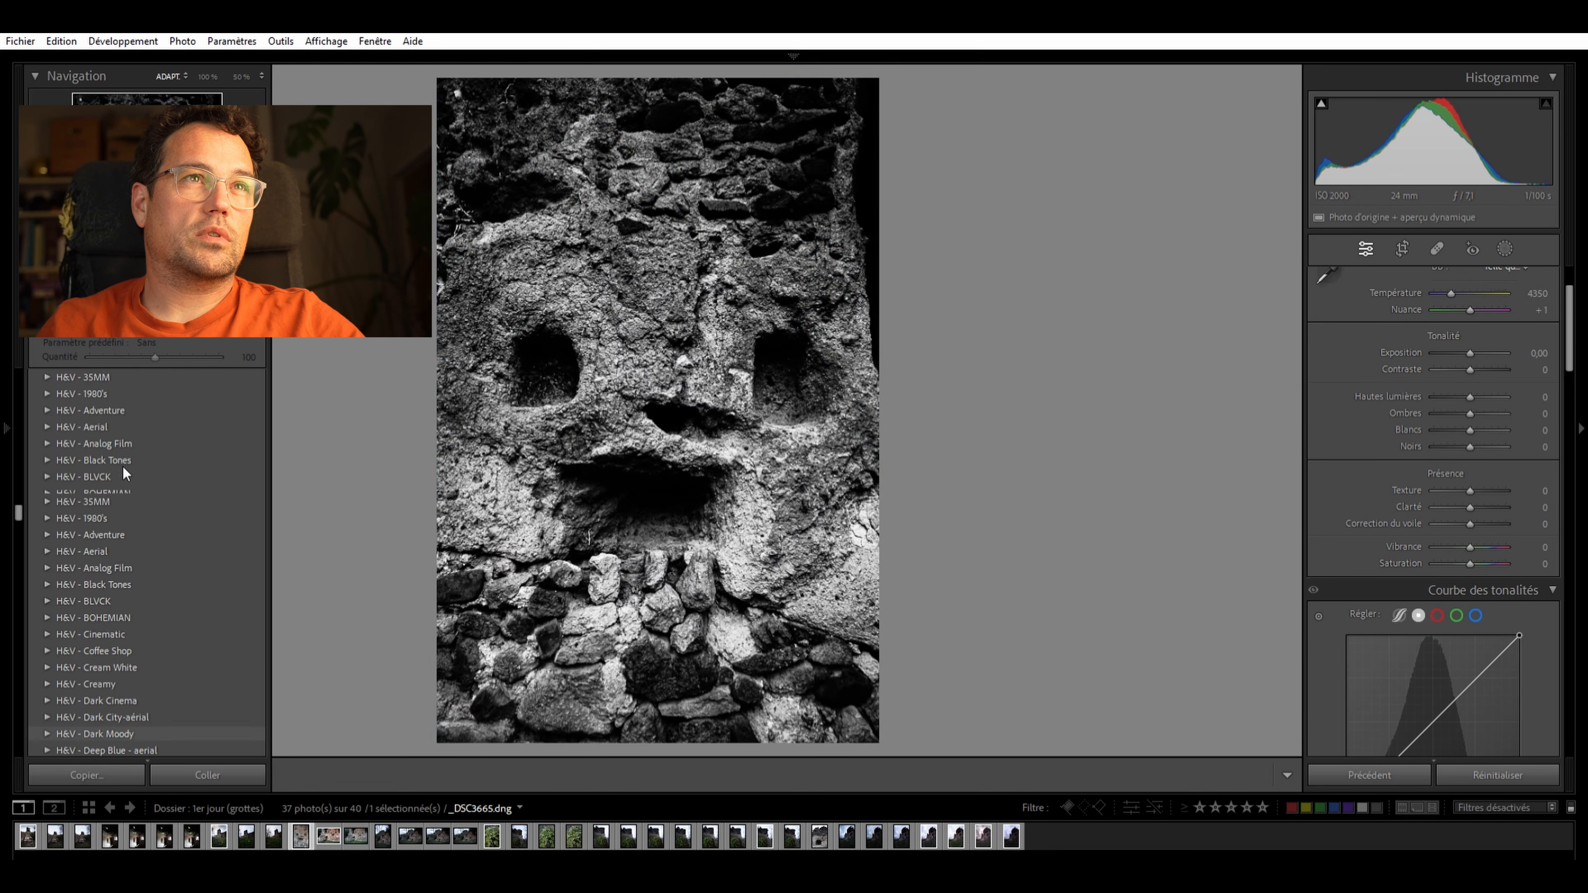
scroll(124, 467, "down", 15)
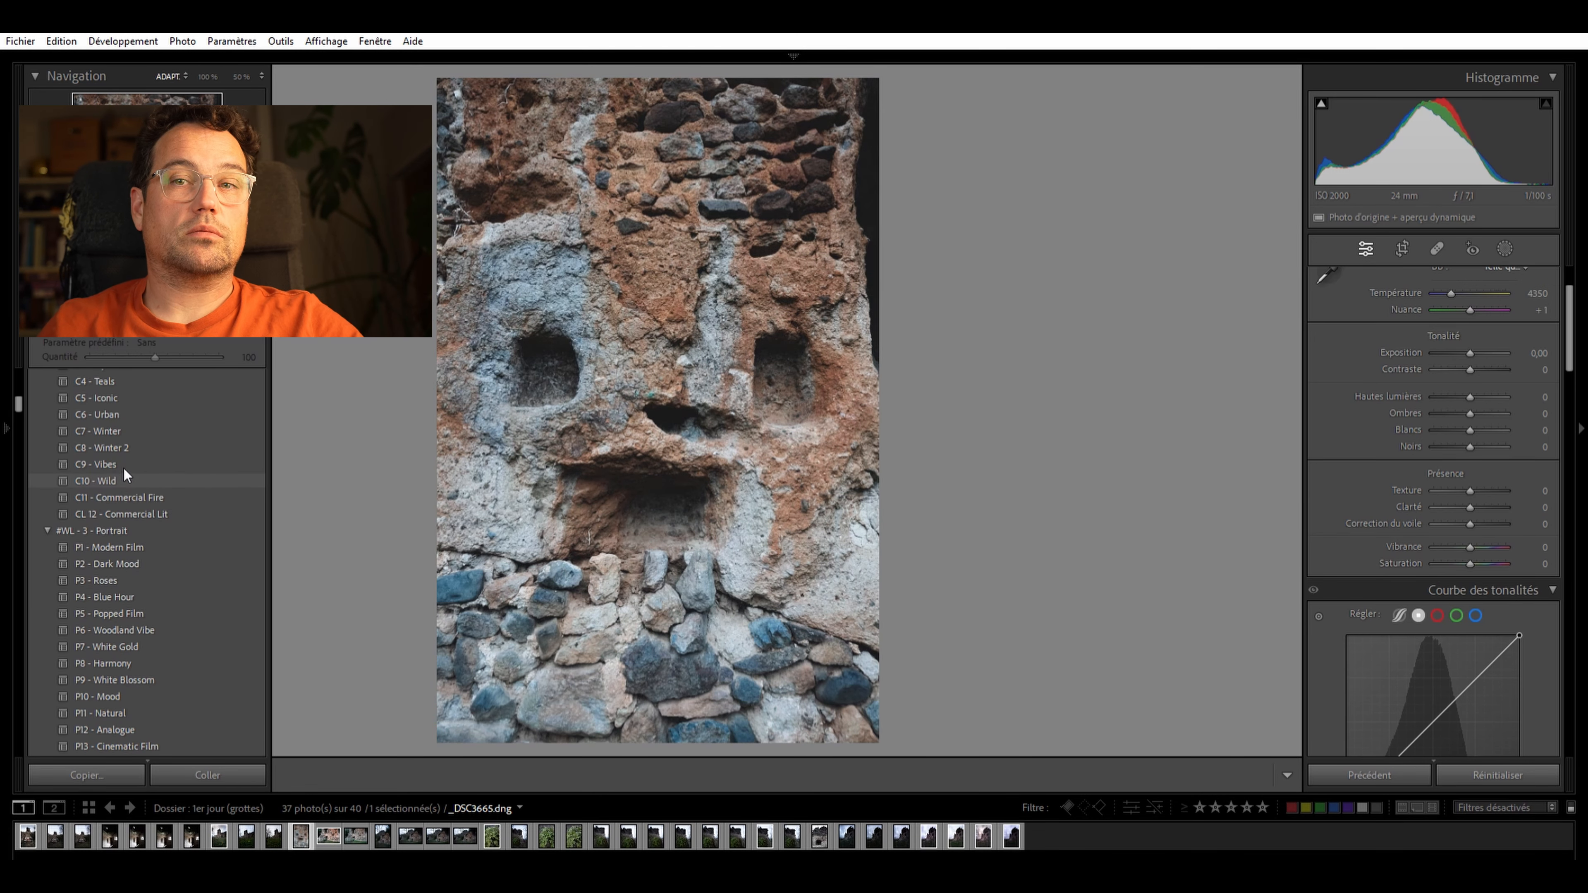
scroll(123, 475, "up", 20)
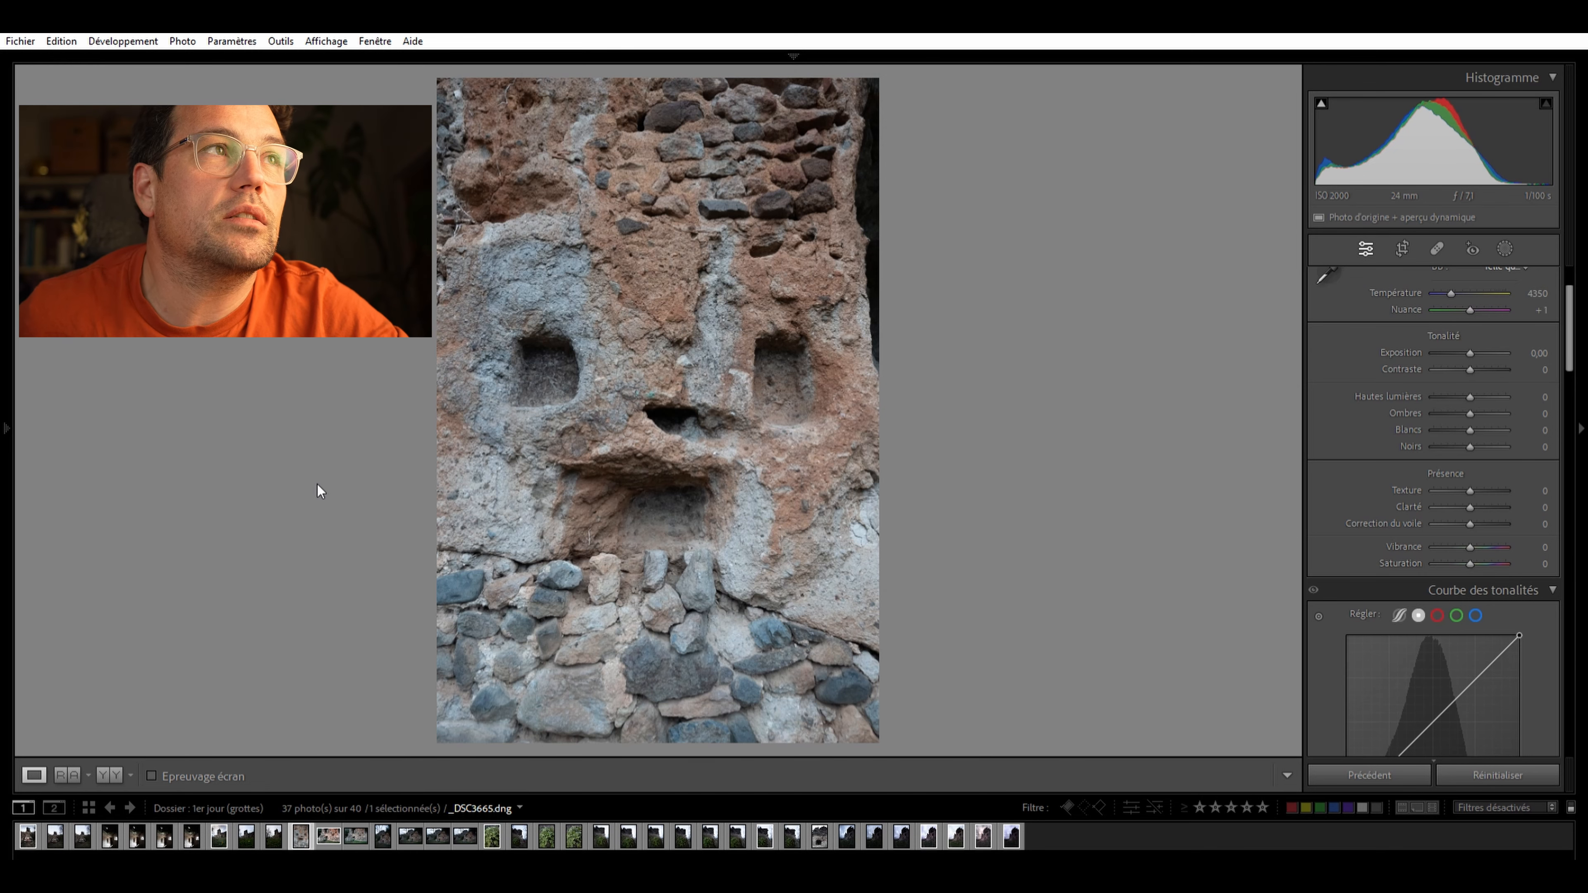
Preview the #WL Landscape, Commercial, Portrait and Cinematic Collection presets on the stone face photo
mouse_move(4, 418)
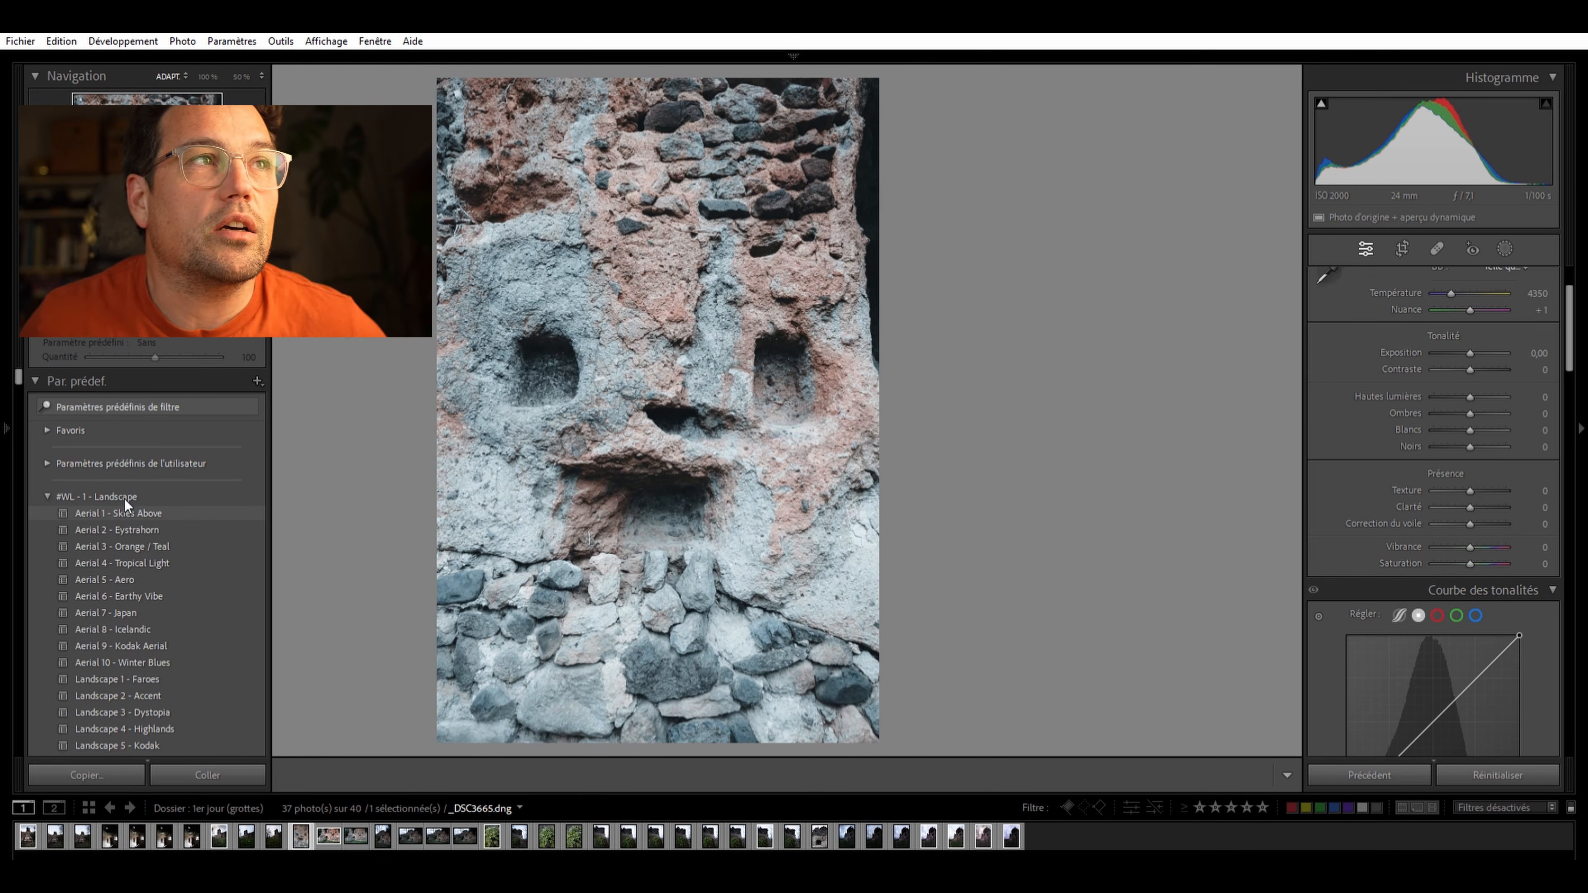
scroll(124, 499, "down", 3)
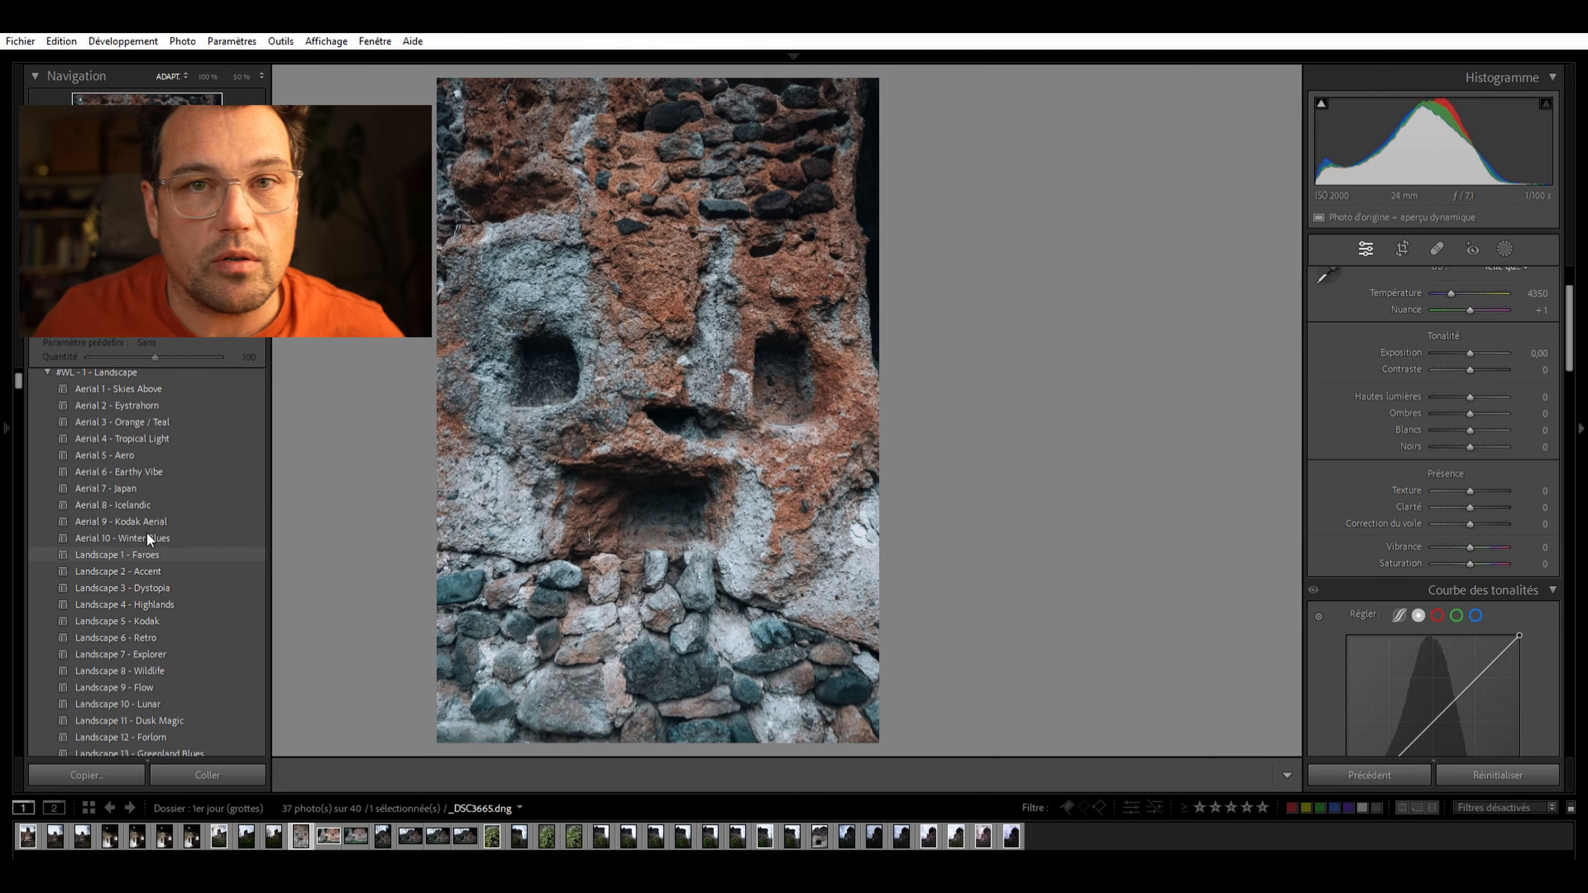
scroll(147, 538, "down", 3)
scroll(146, 533, "down", 3)
scroll(146, 539, "up", 3)
scroll(146, 540, "down", 5)
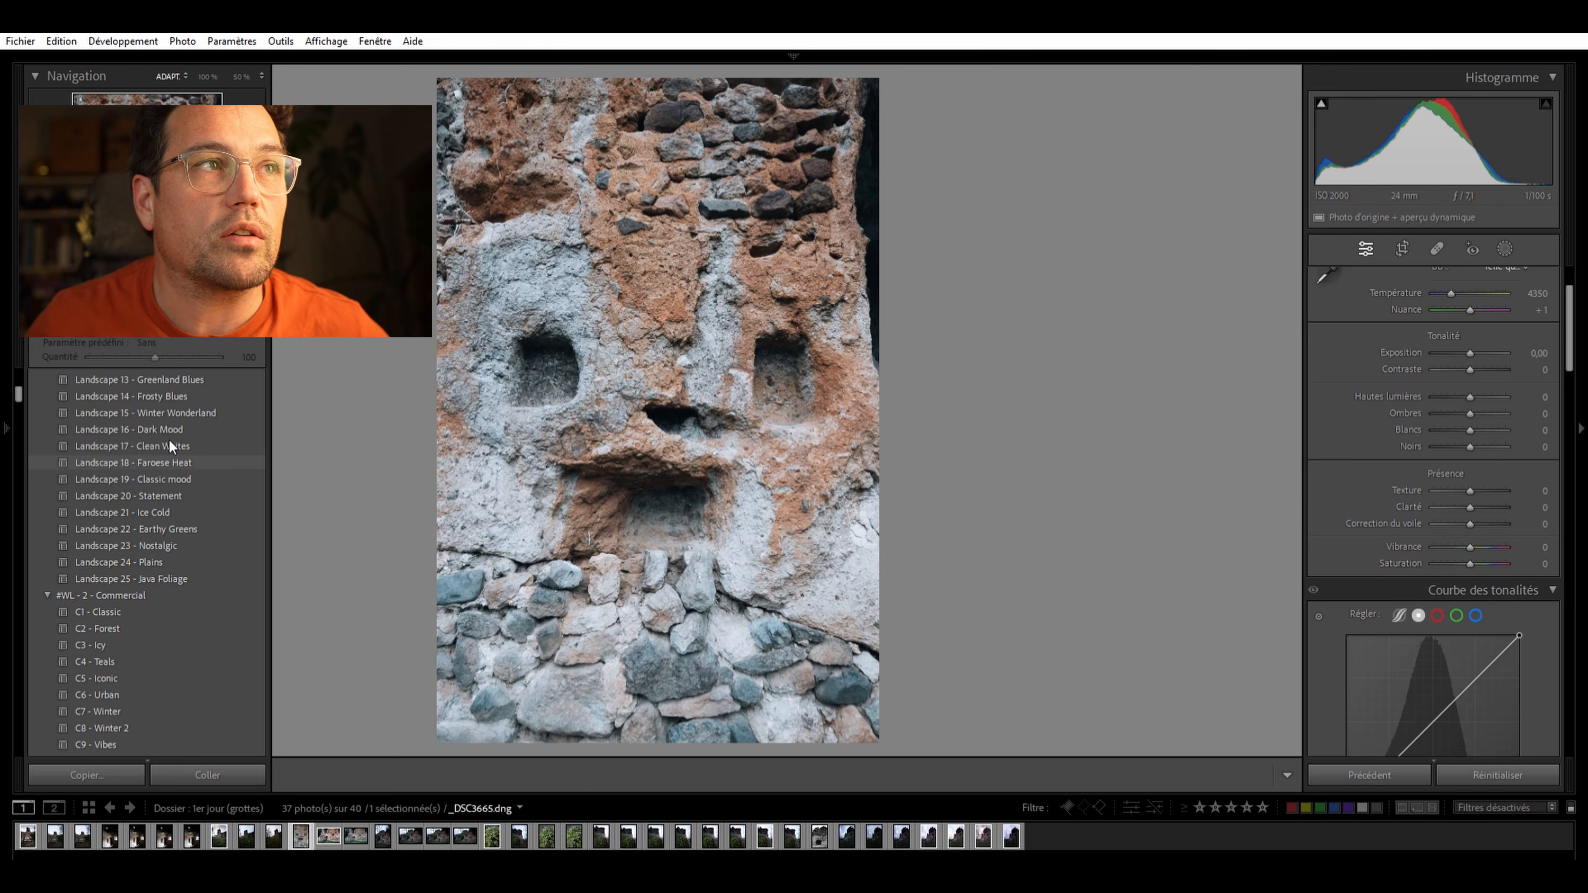
scroll(173, 448, "down", 3)
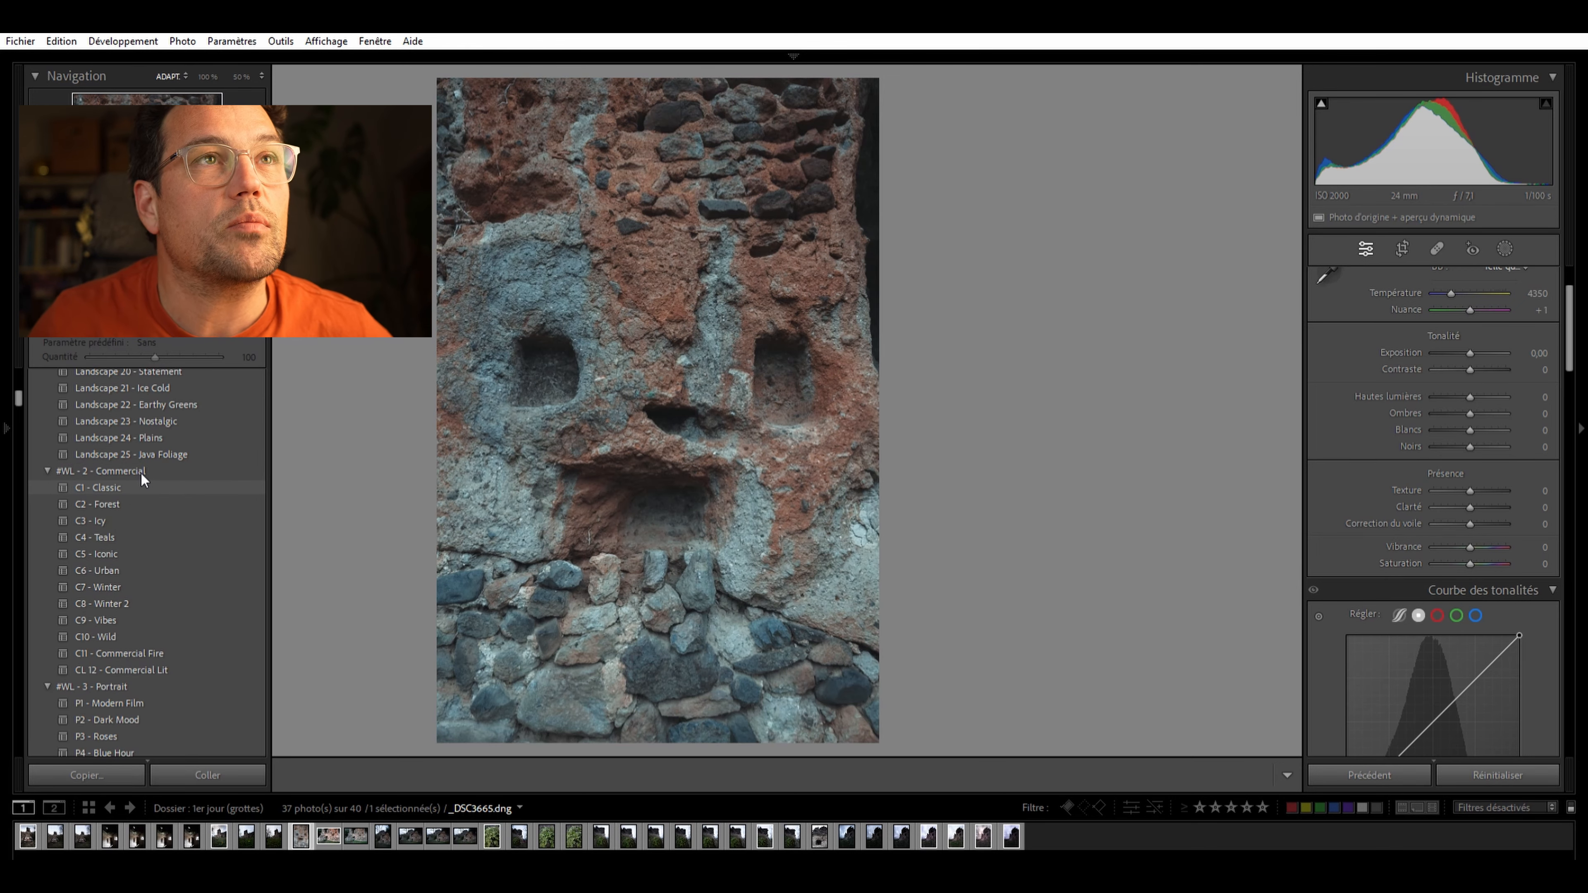
scroll(141, 478, "down", 3)
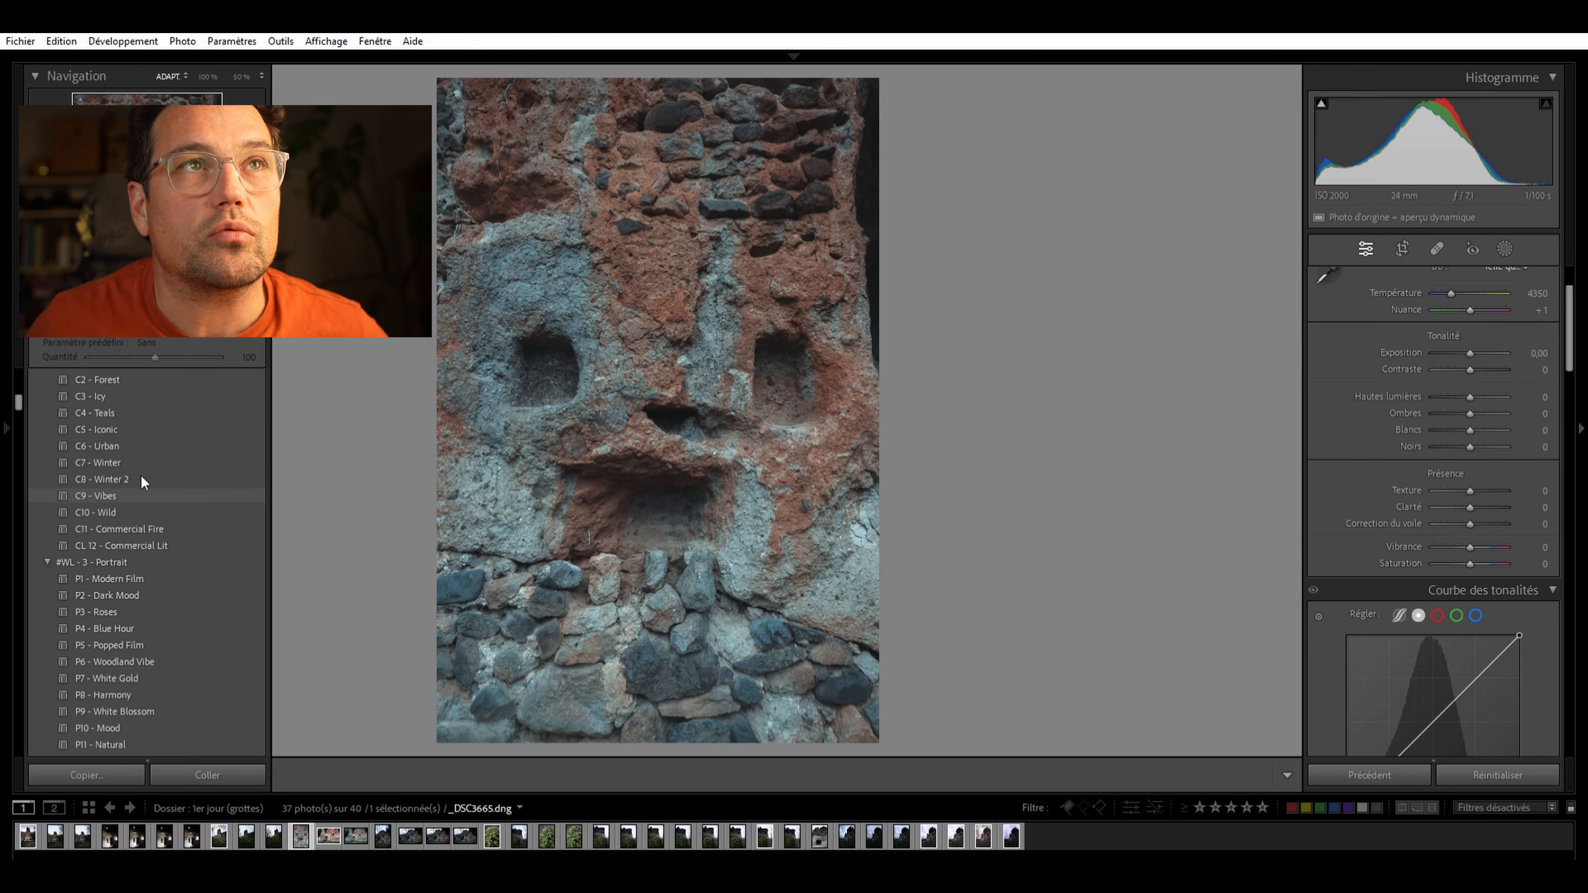
scroll(143, 483, "down", 3)
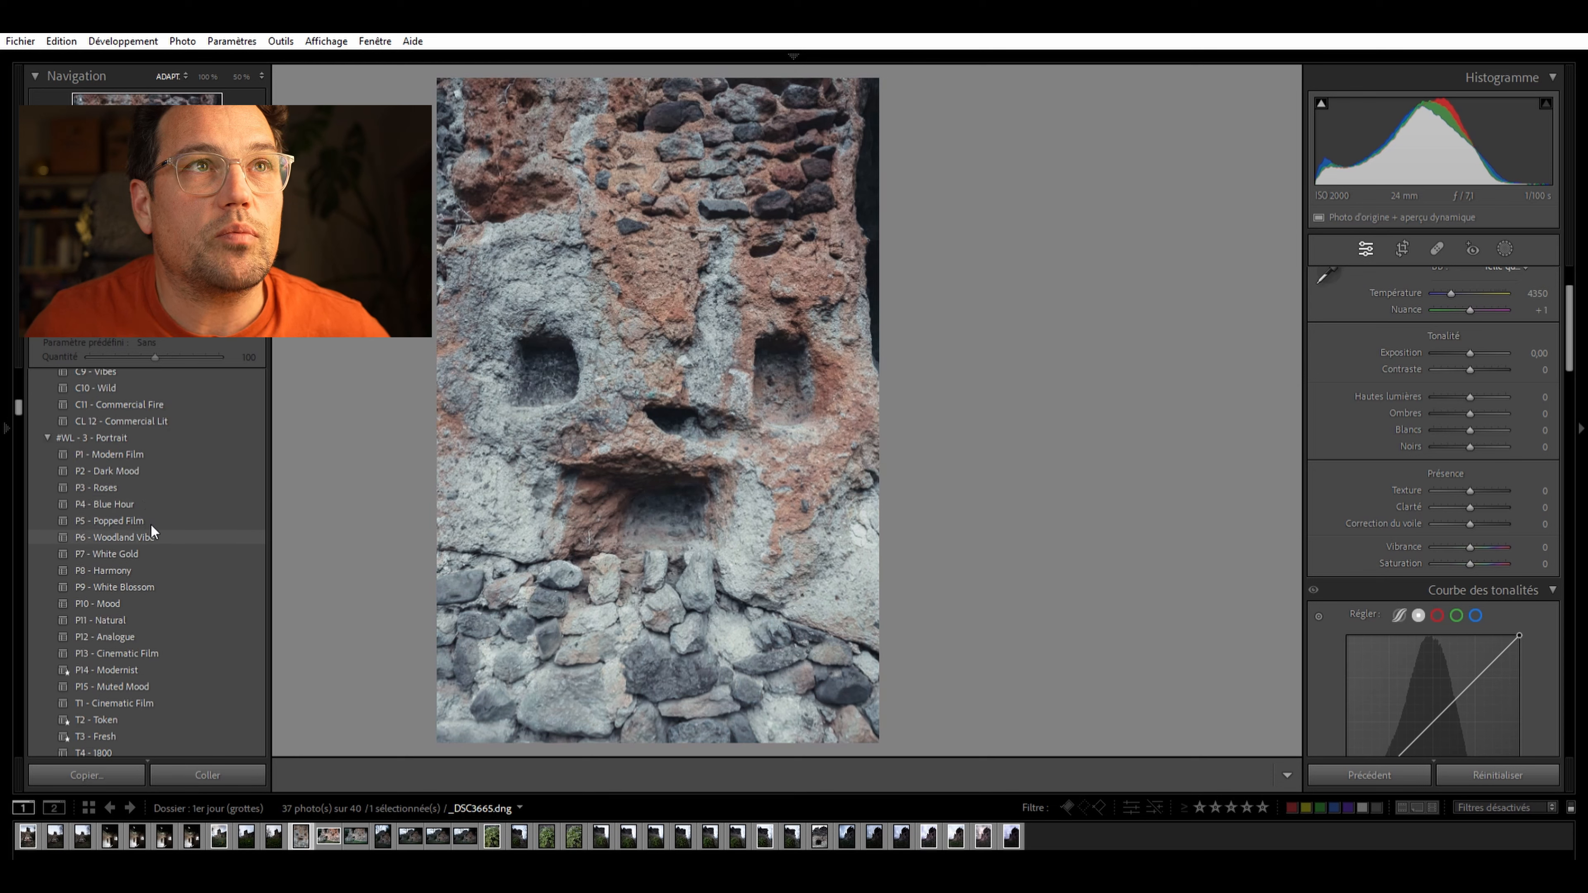
scroll(151, 529, "down", 3)
scroll(125, 538, "down", 10)
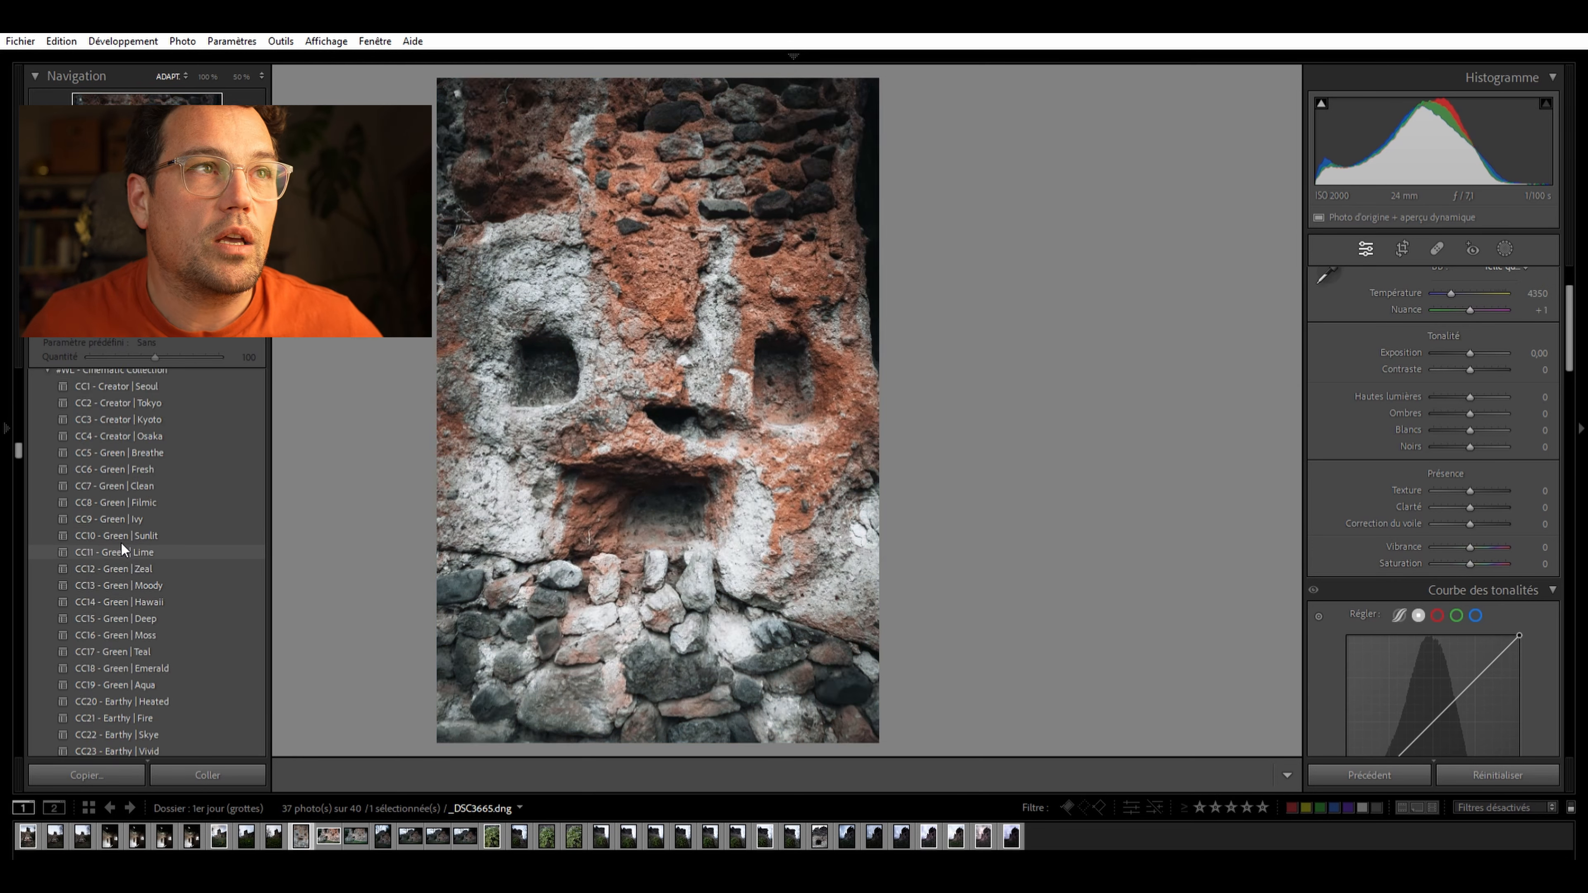
Try the CC27 - Blue | Natural preset on the stone face photo and undo it
scroll(118, 544, "down", 3)
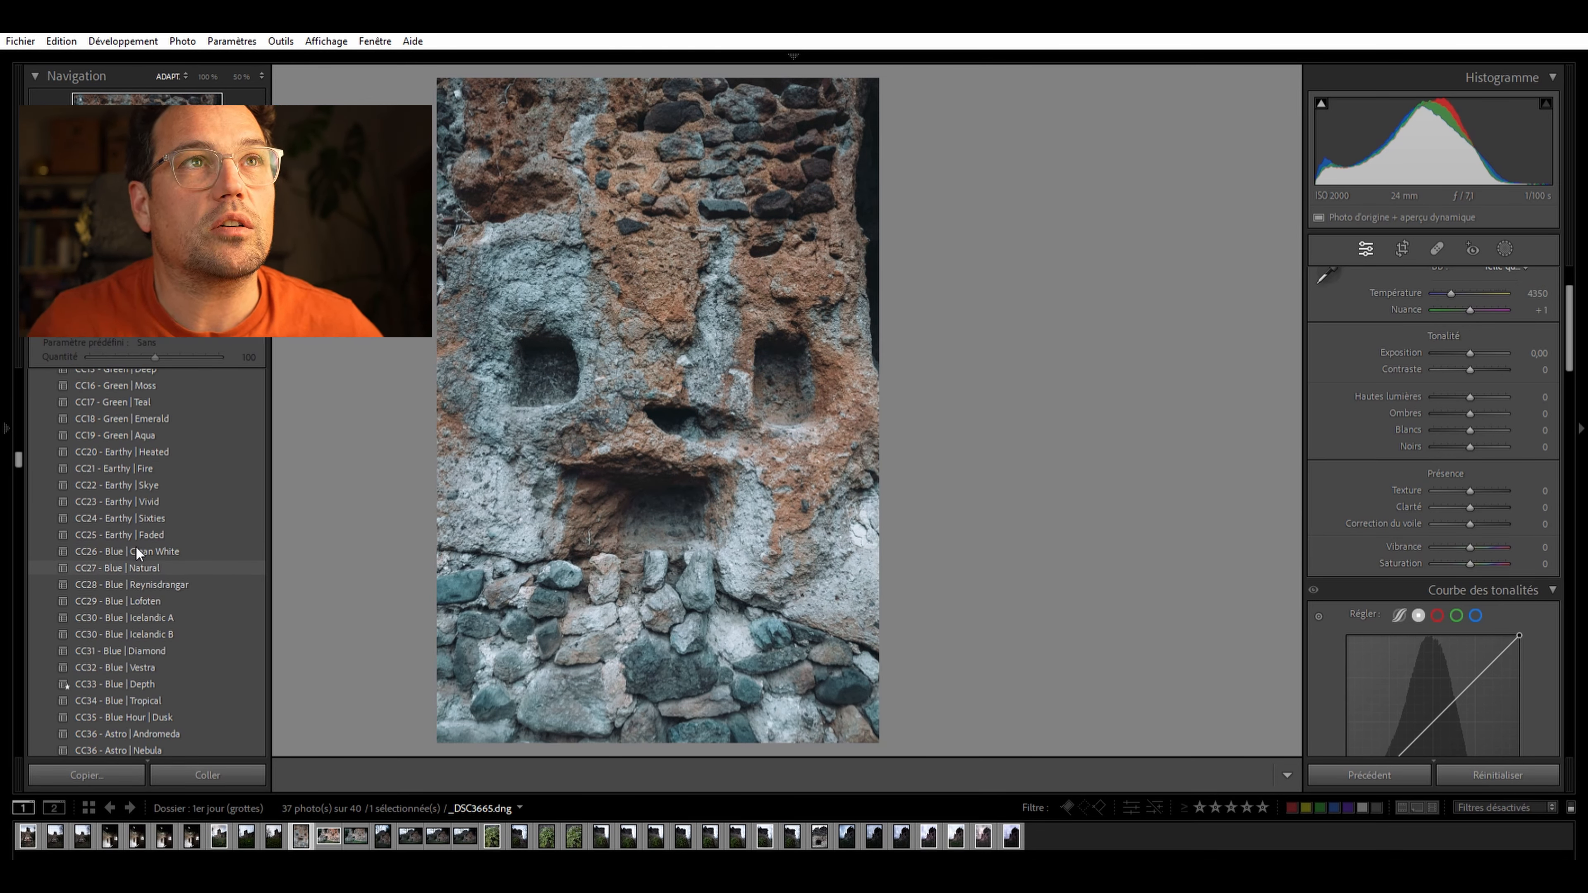
left_click(136, 547)
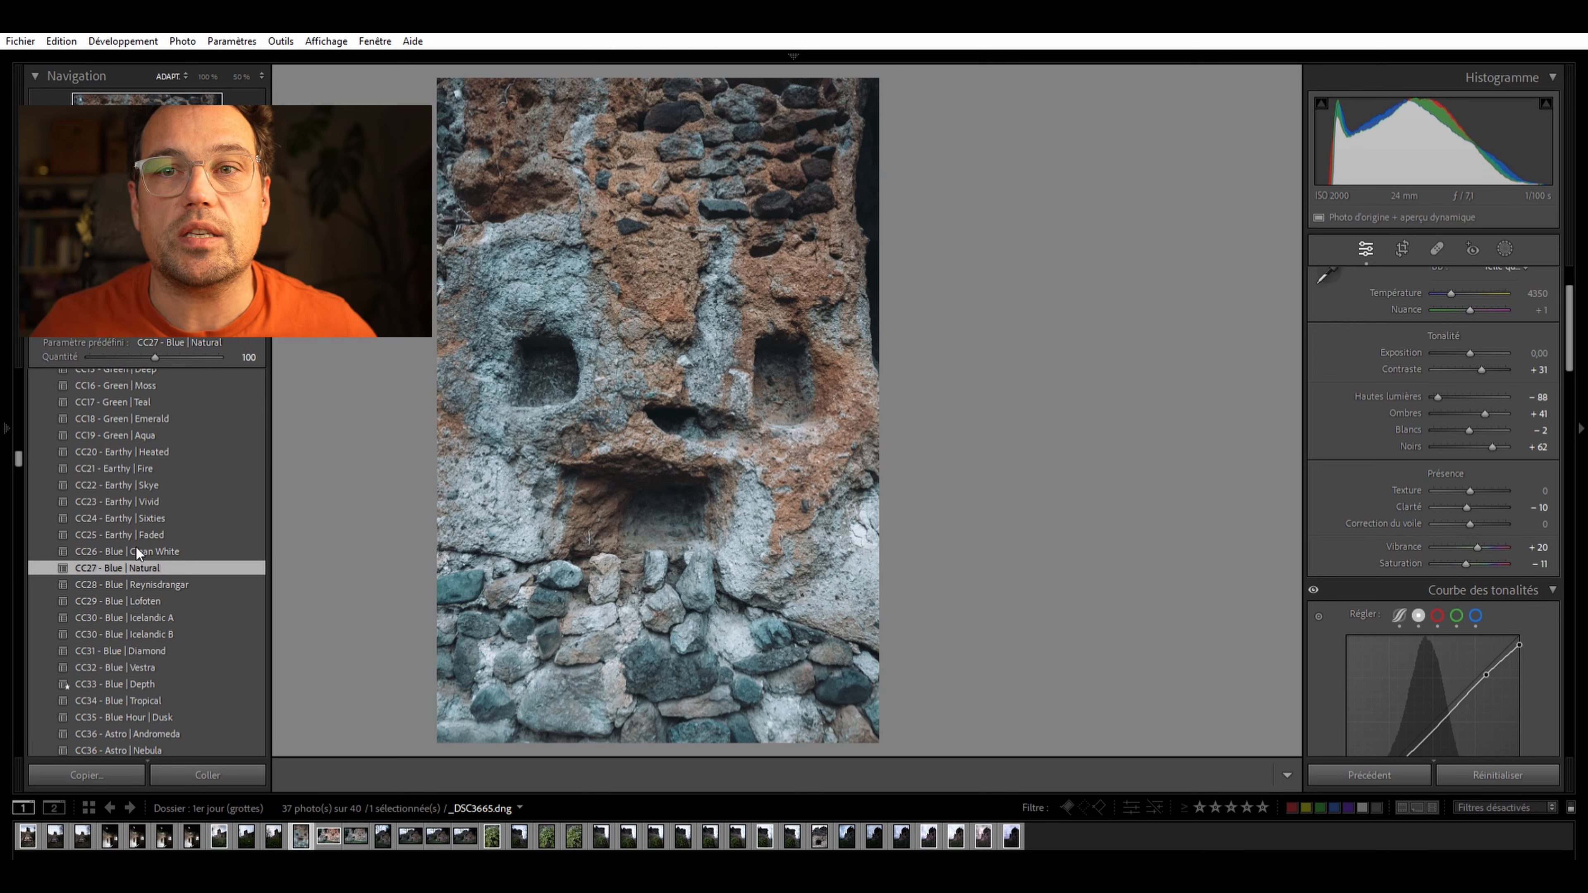
key("ctrl+z")
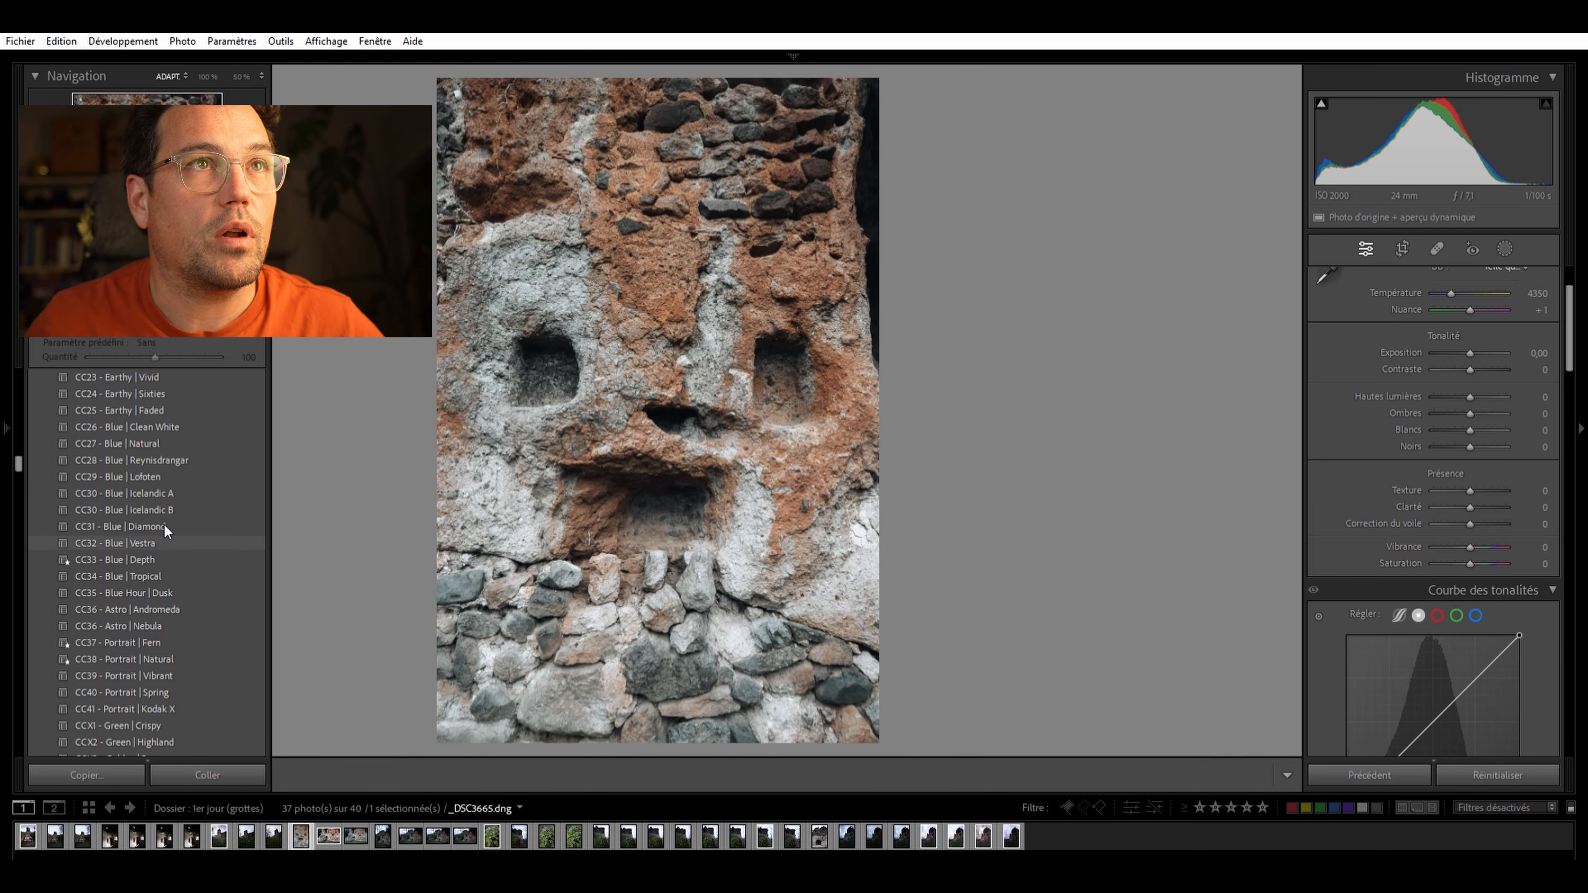
Preview the Timeless Collection, H&V Movie and Northlandscapes Cinematic presets, and look through the develop settings down to the effects
scroll(167, 571, "down", 5)
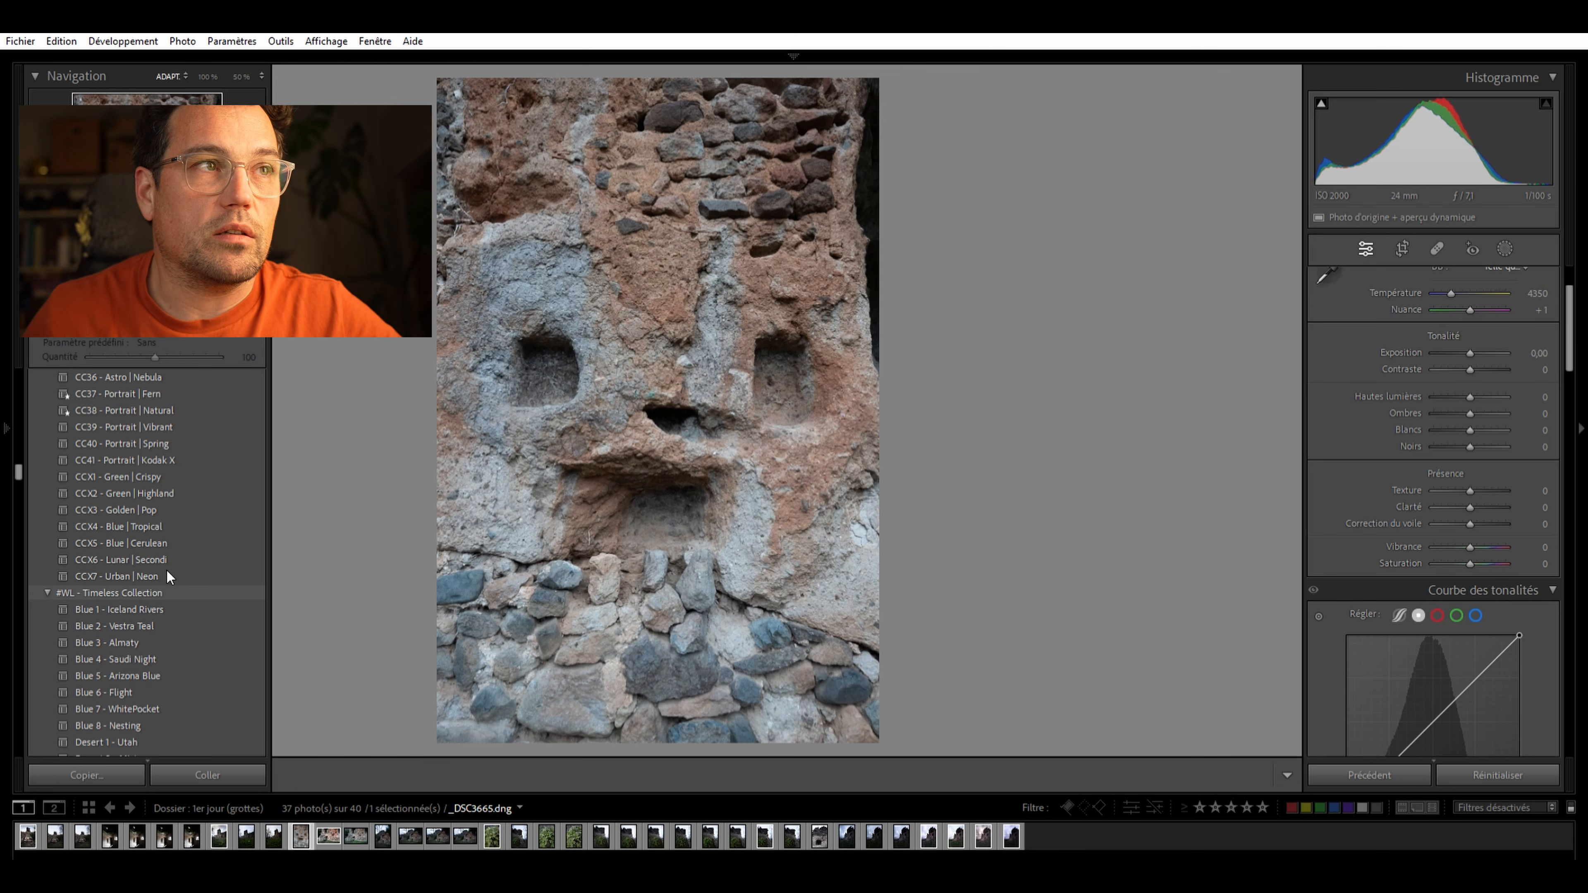
scroll(160, 591, "down", 10)
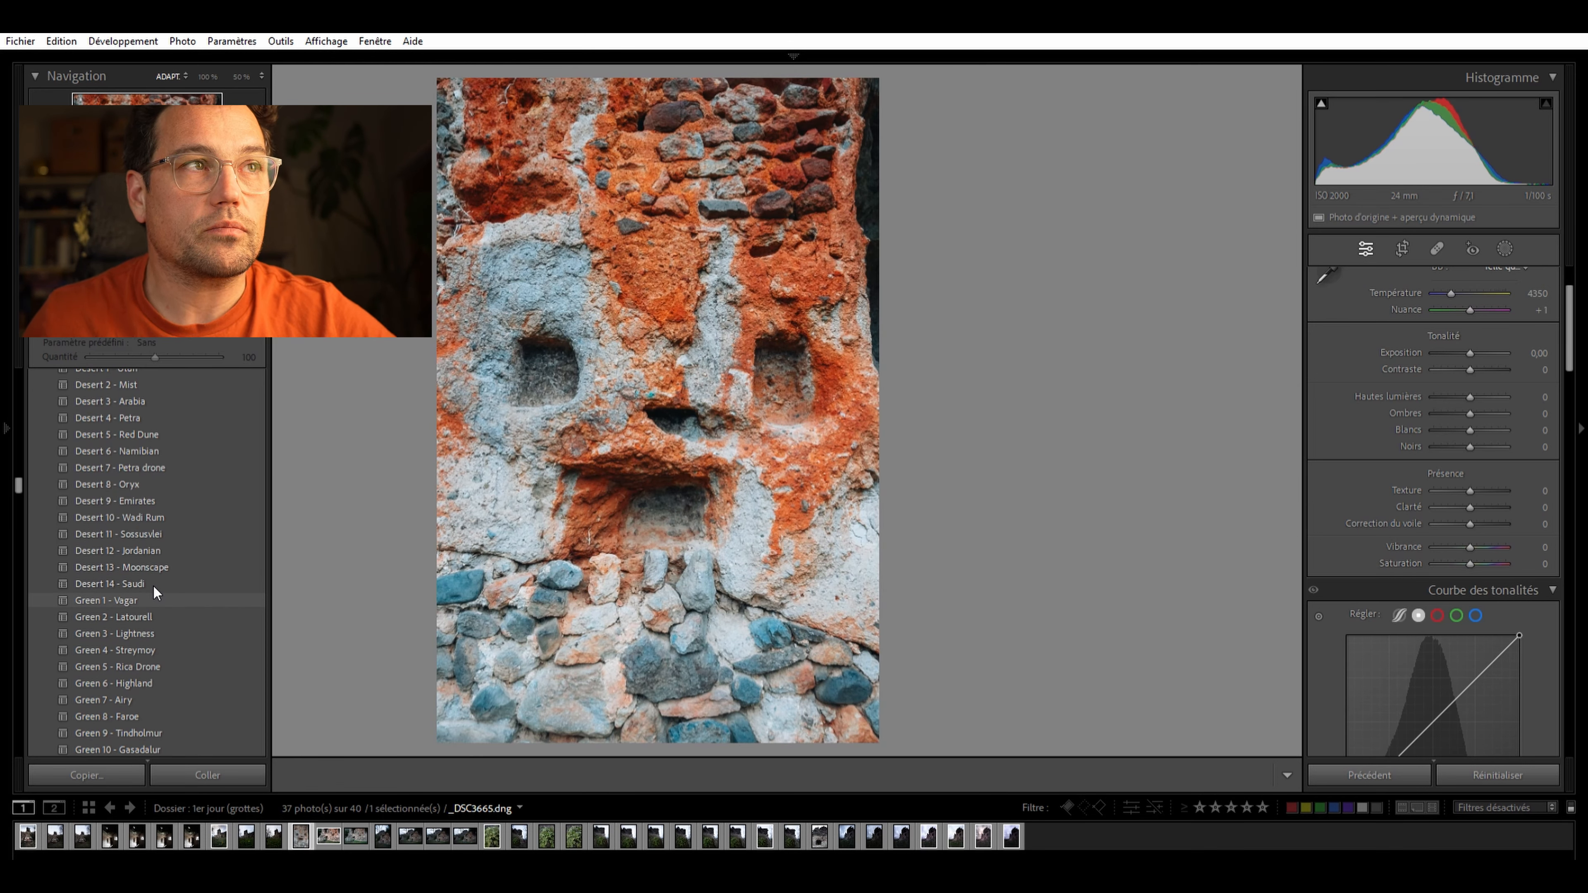
scroll(154, 591, "down", 10)
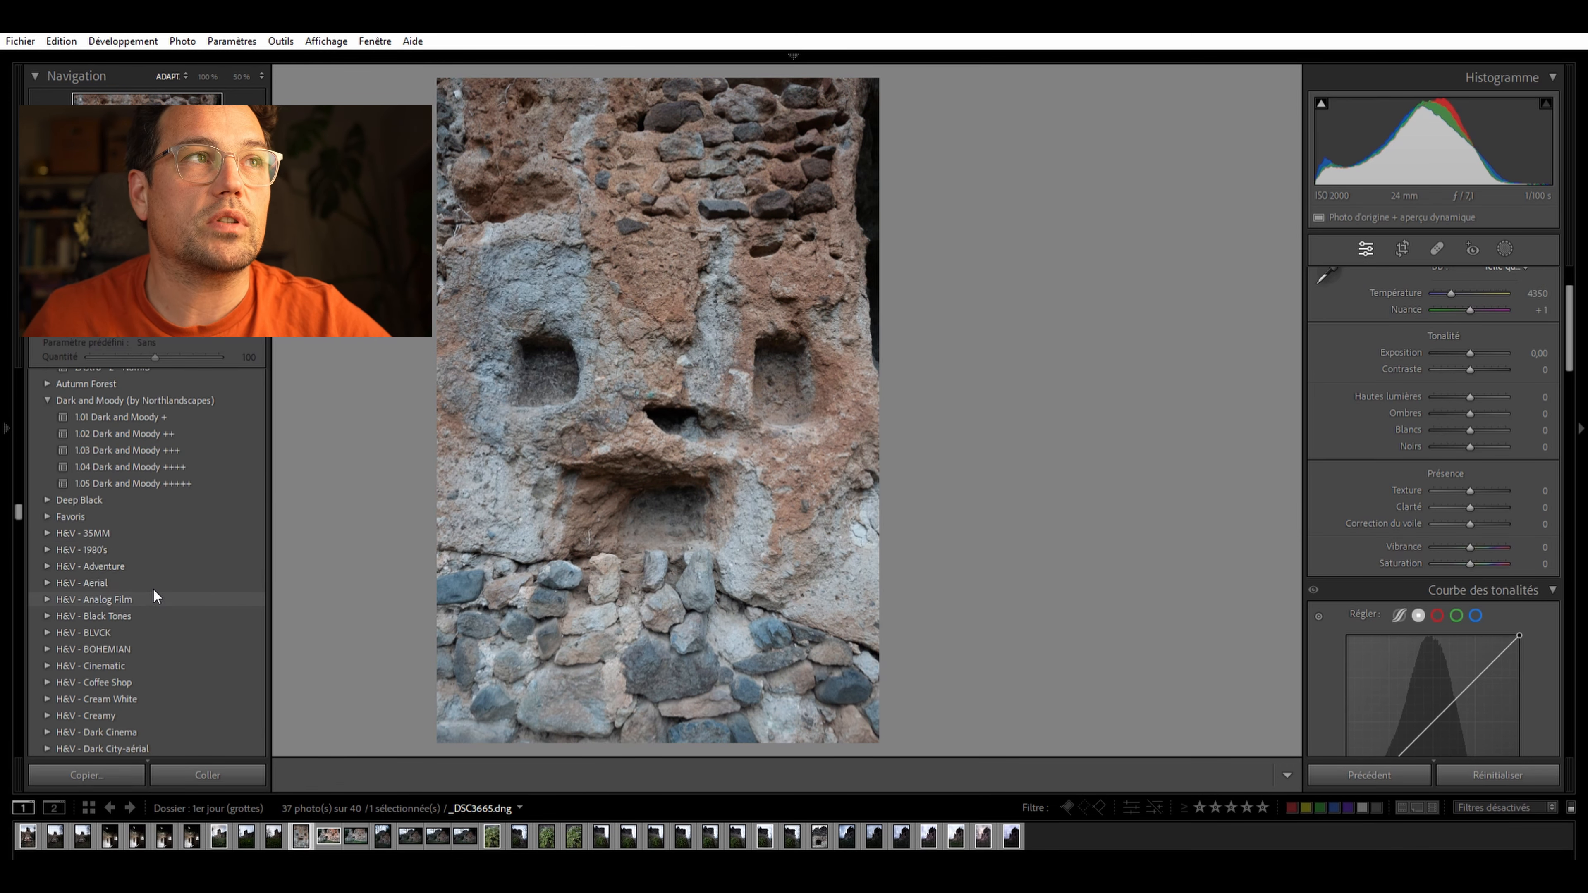
scroll(153, 596, "down", 8)
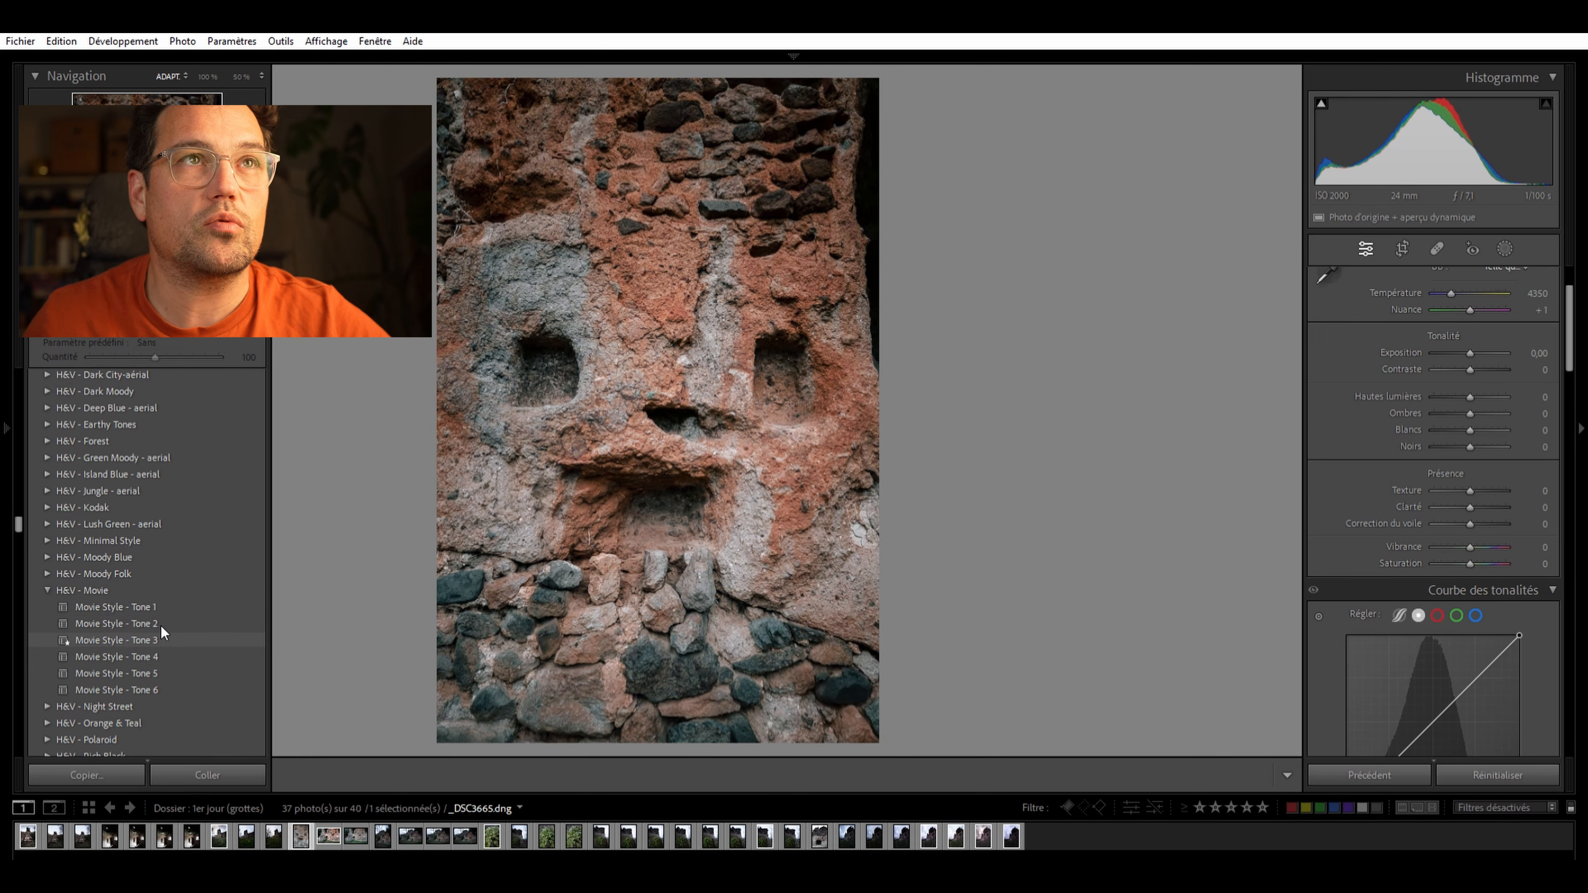
scroll(148, 588, "down", 10)
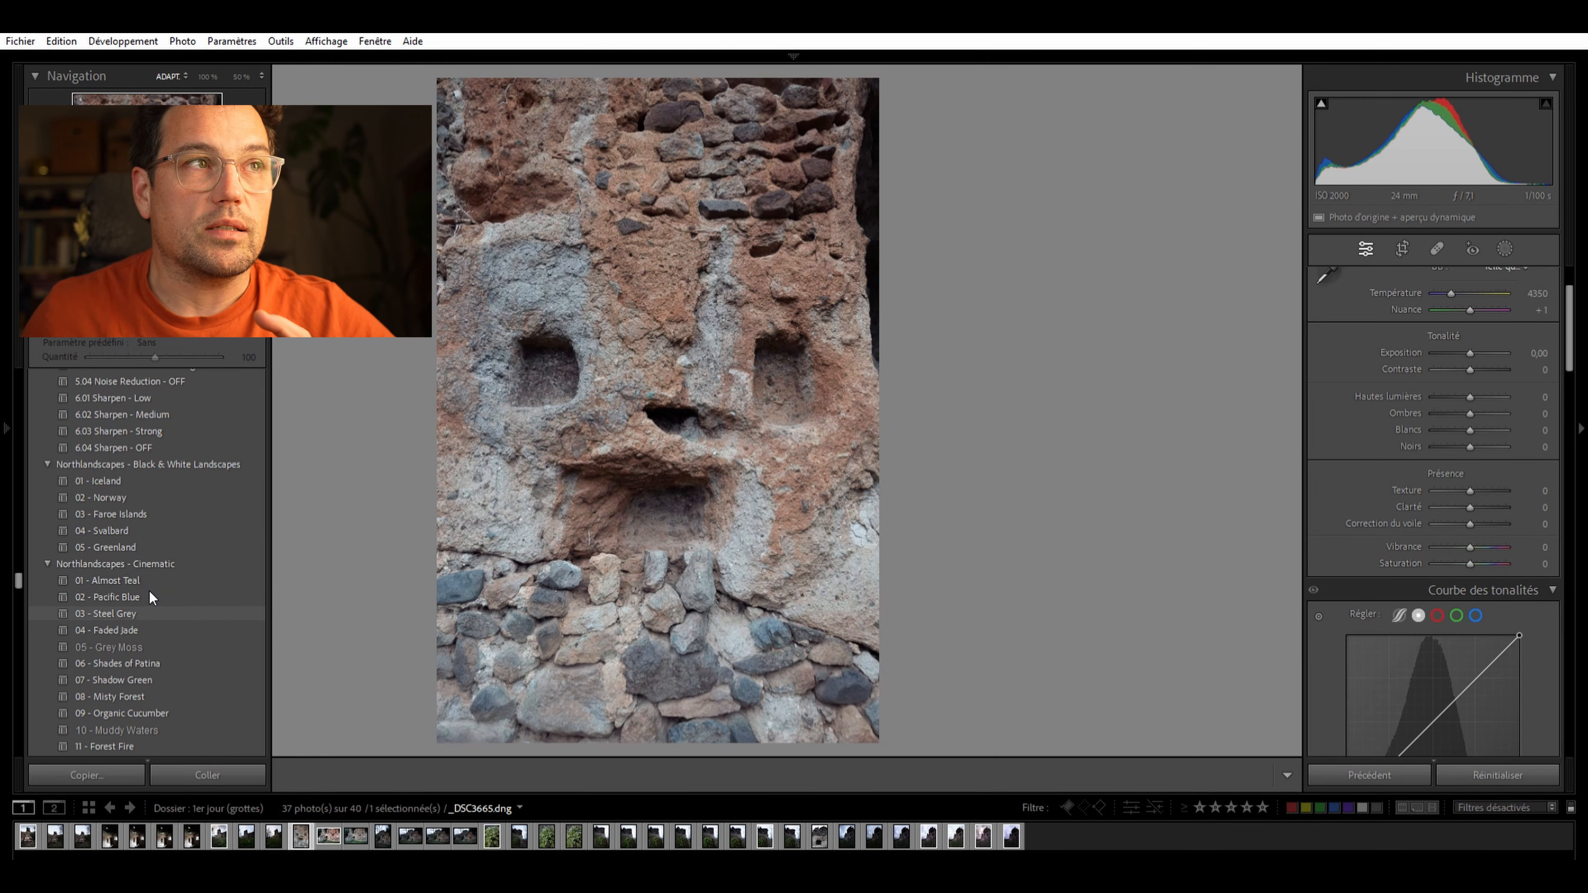
scroll(1455, 391, "down", 10)
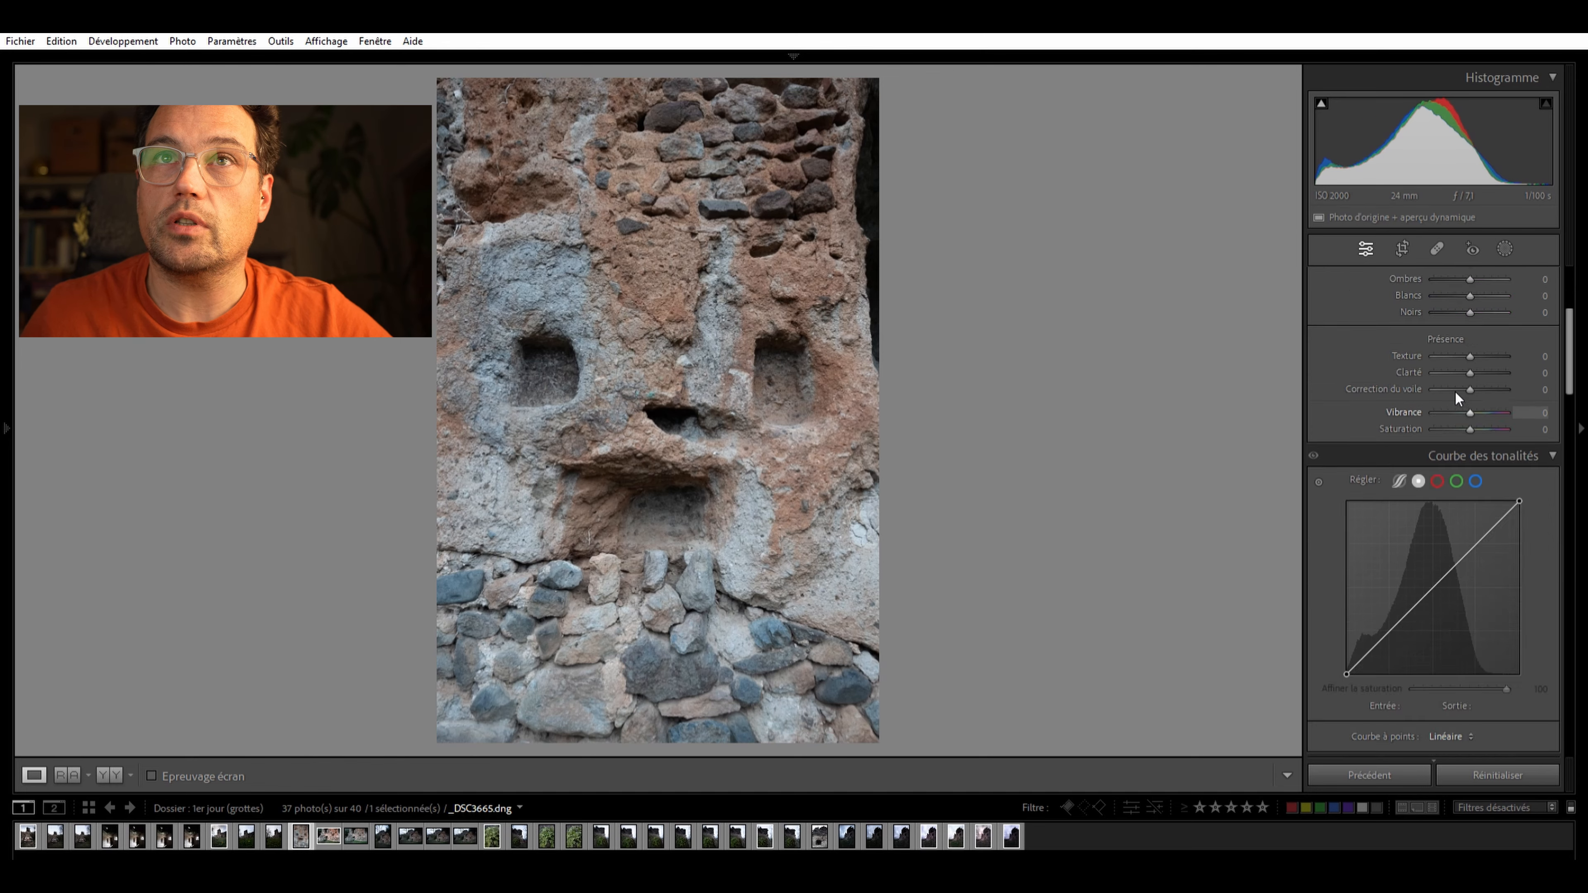
scroll(1462, 422, "down", 15)
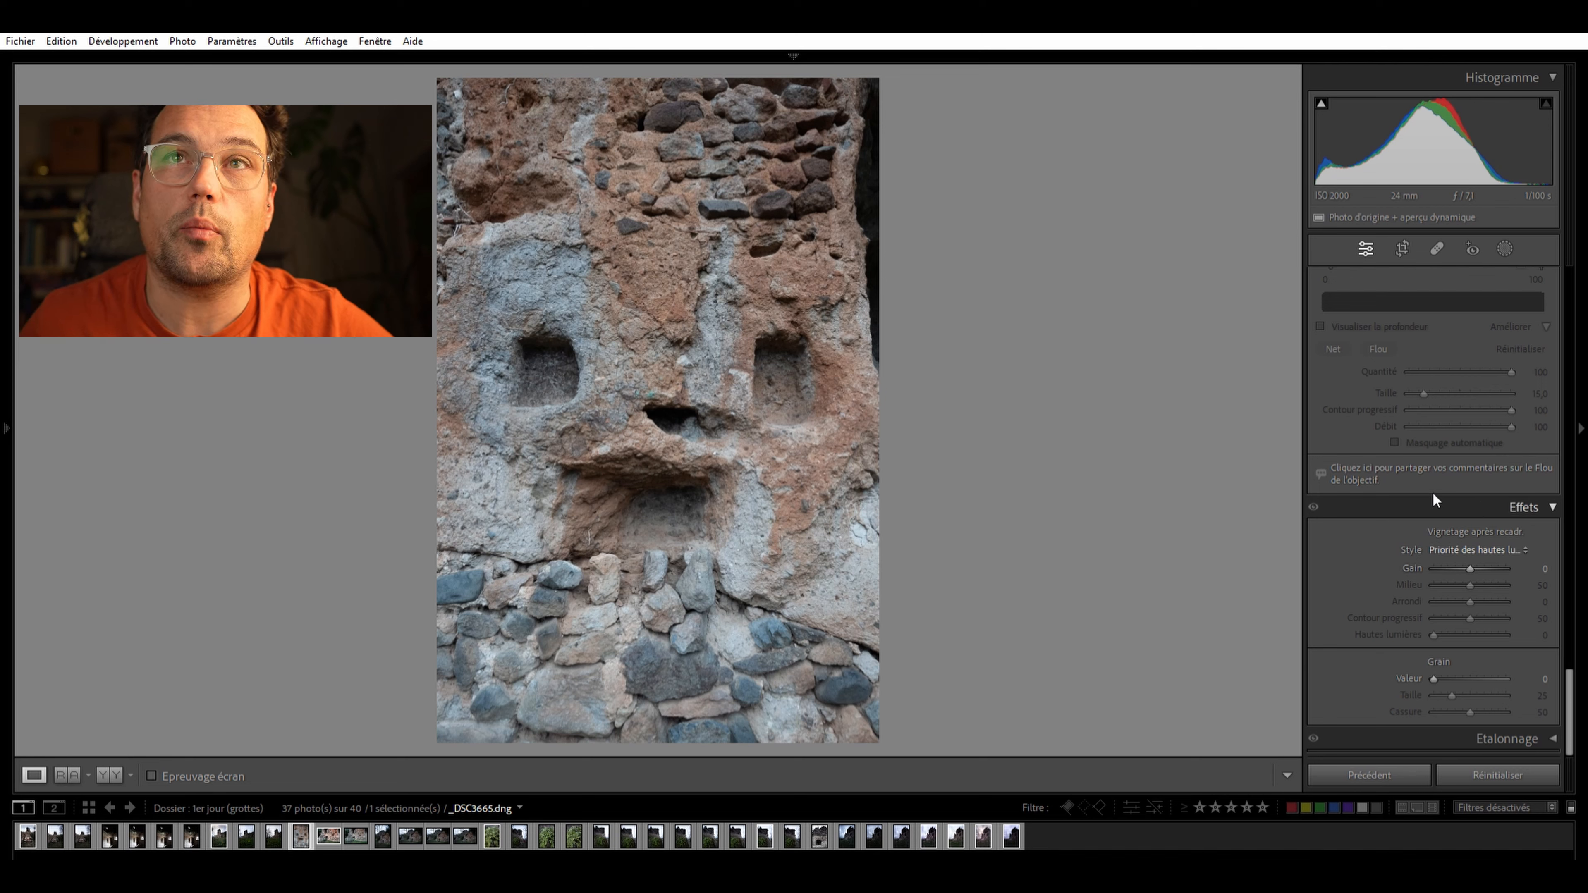
Preview more Northlandscapes presets on the stone face photo and apply the Perso preset "A partir de Mossy Rock"
scroll(1433, 491, "up", 10)
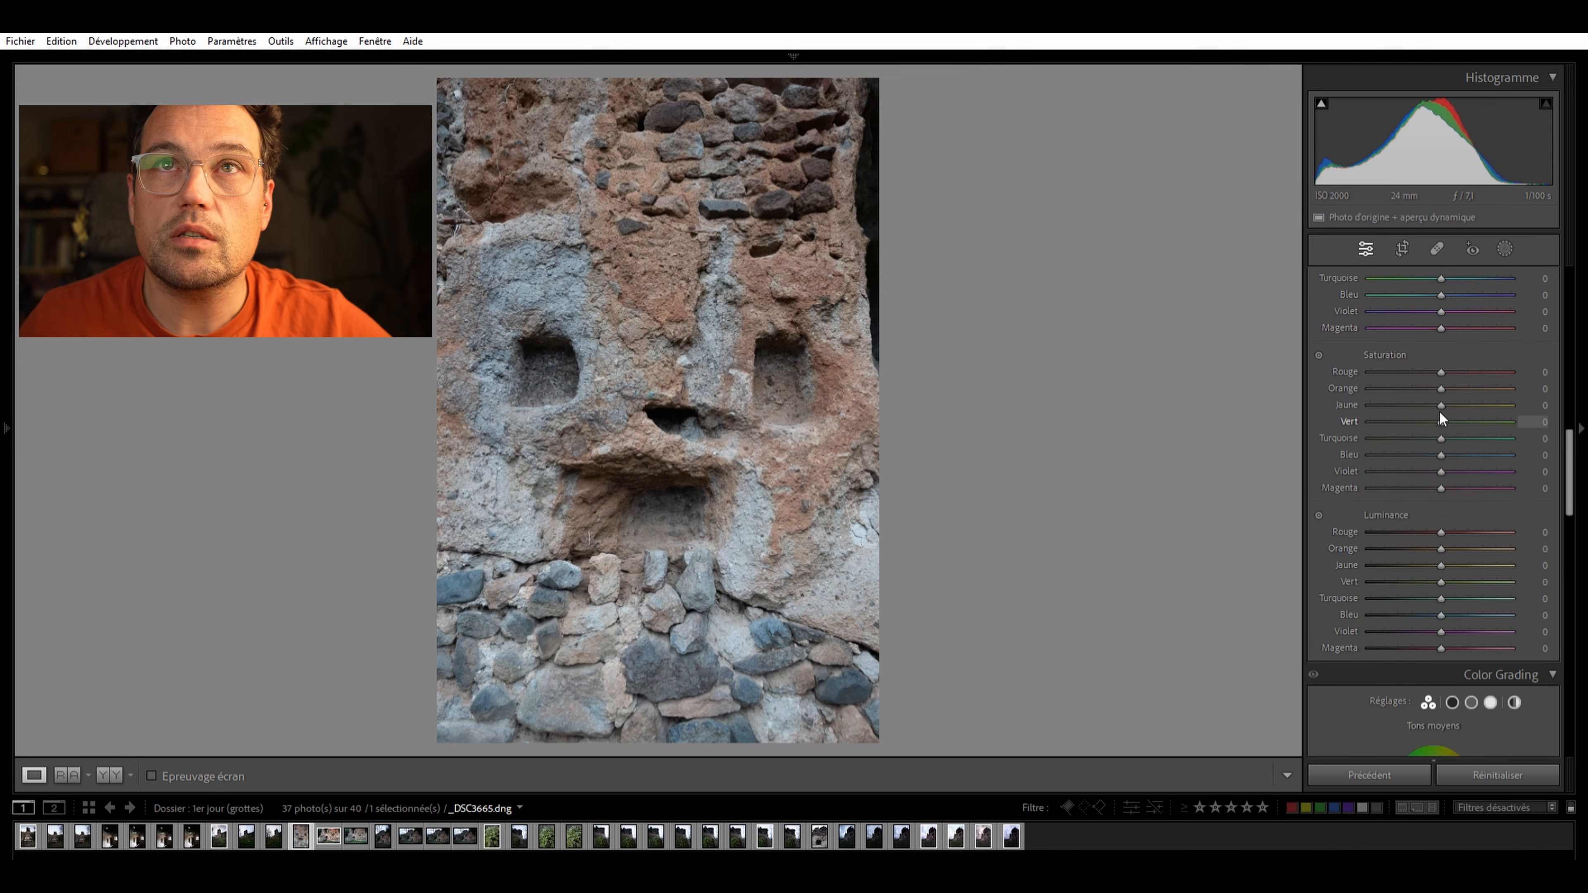
scroll(1466, 438, "up", 8)
scroll(1470, 455, "up", 3)
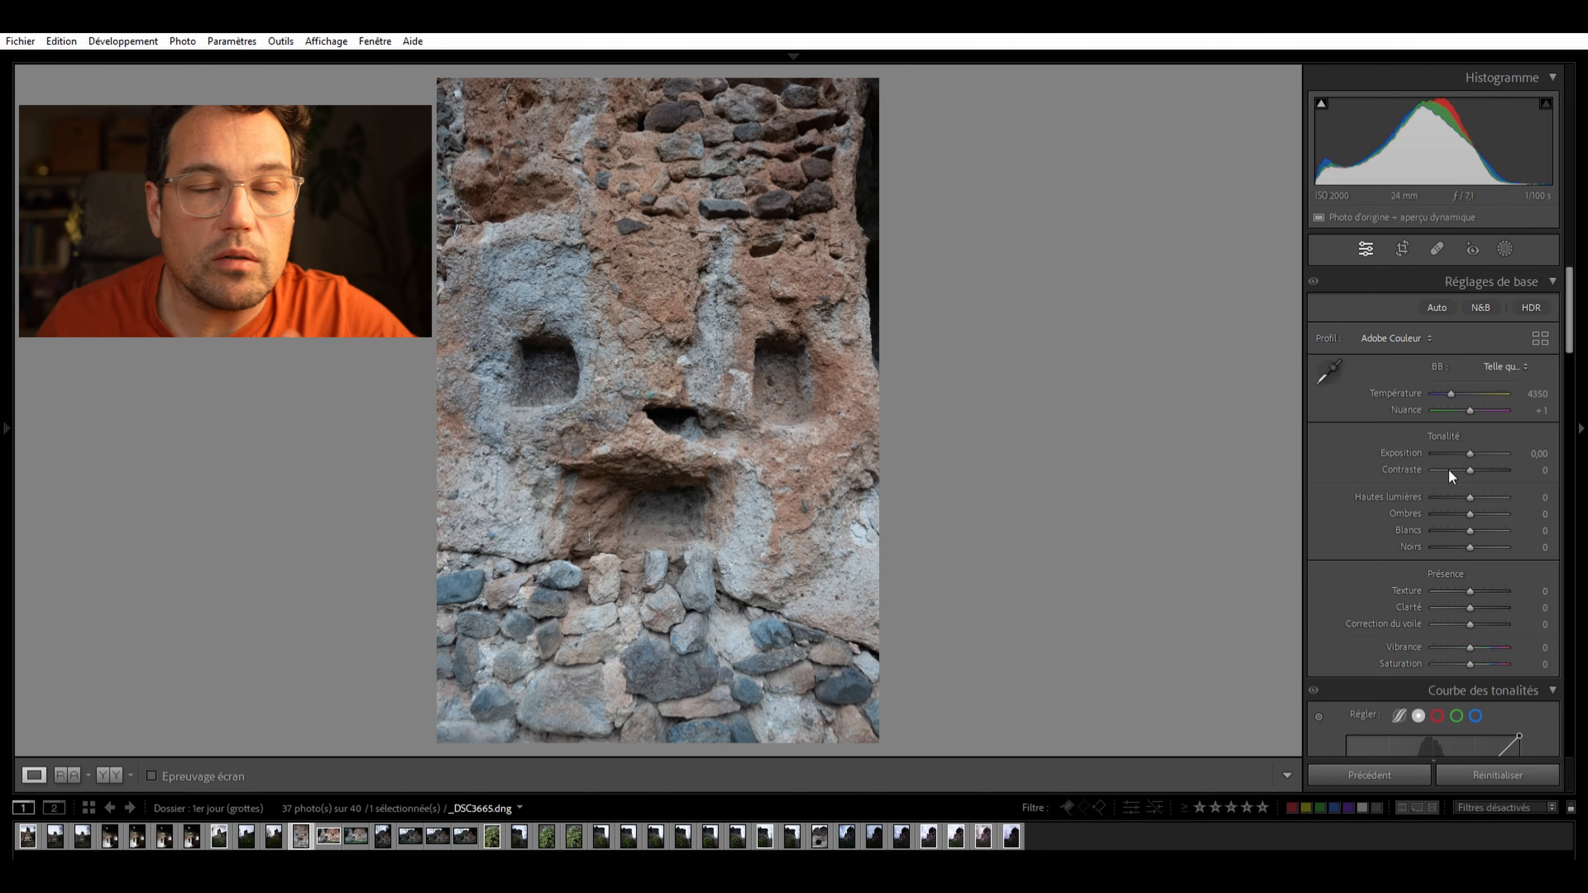
mouse_move(3, 296)
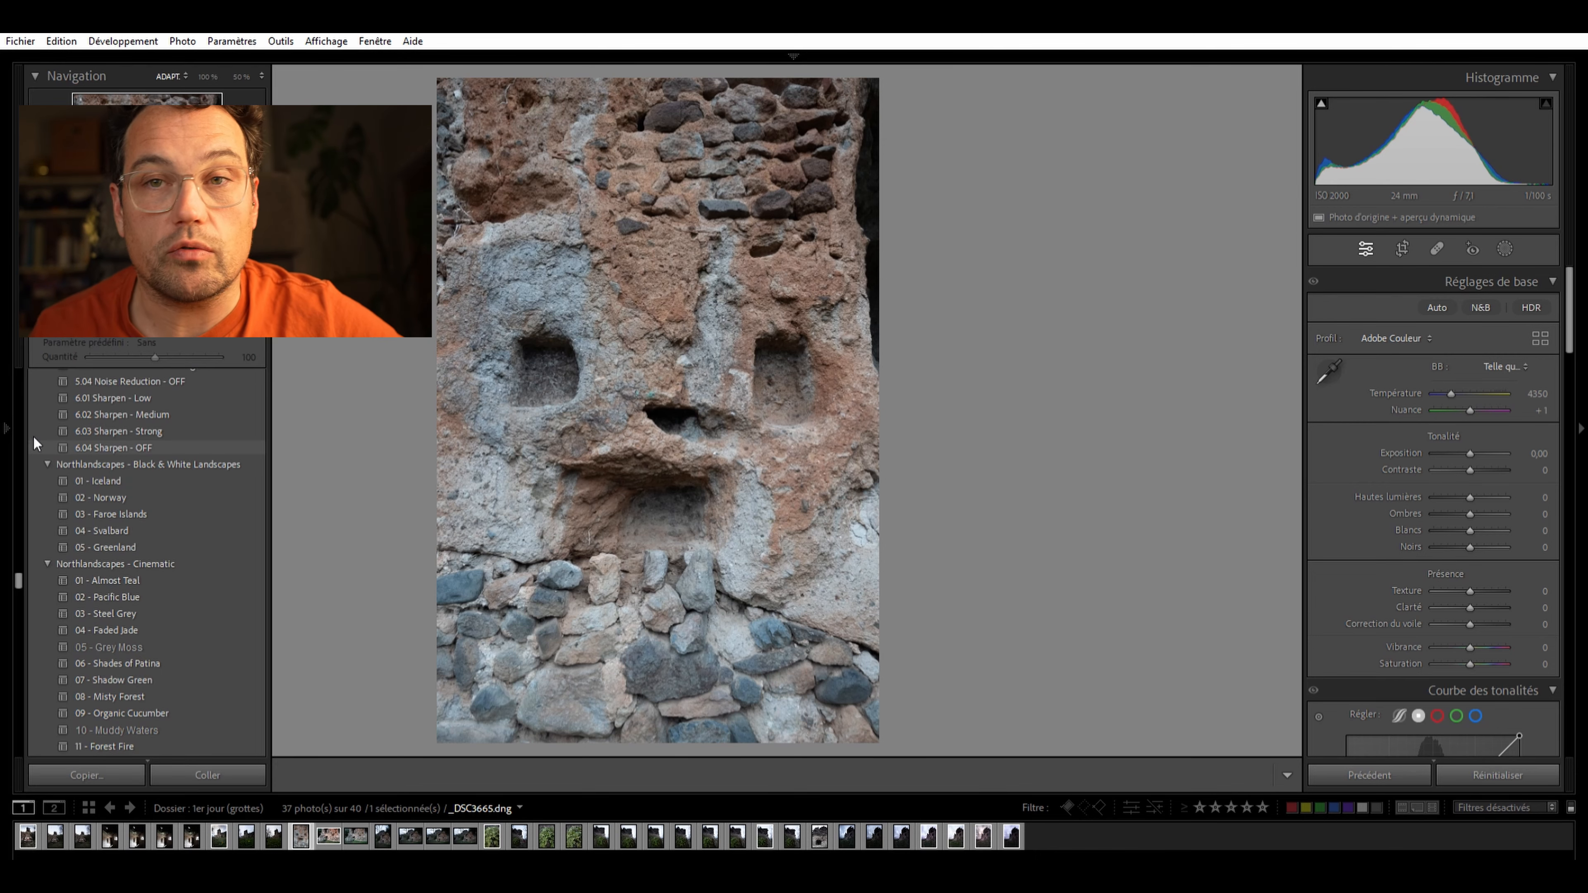
scroll(88, 556, "down", 3)
scroll(108, 568, "down", 3)
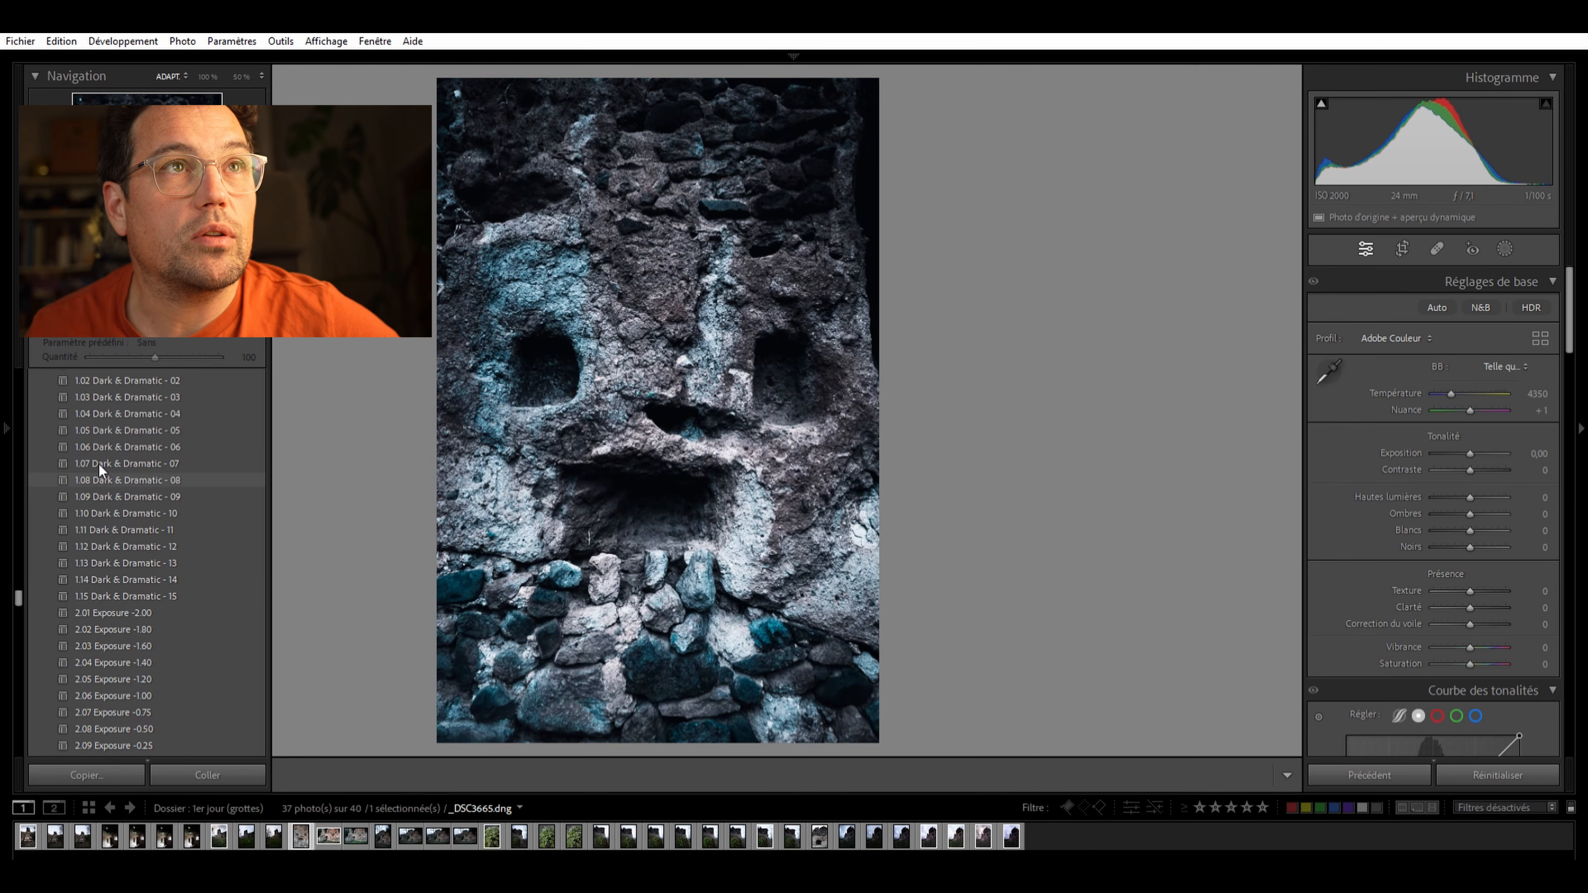
scroll(128, 444, "down", 5)
scroll(135, 449, "down", 10)
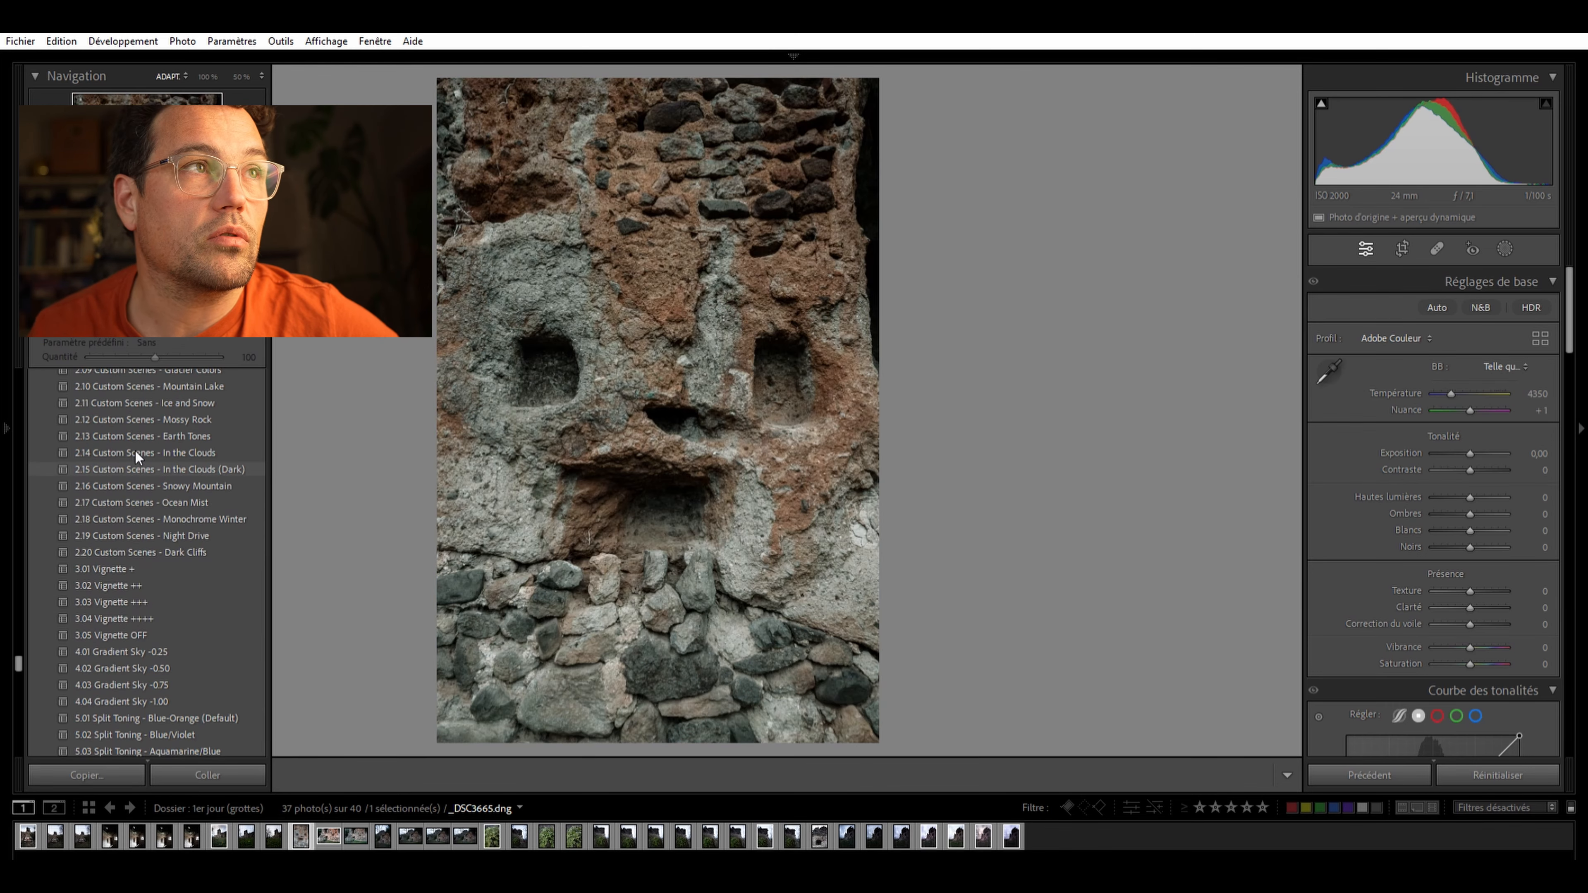
scroll(136, 453, "up", 5)
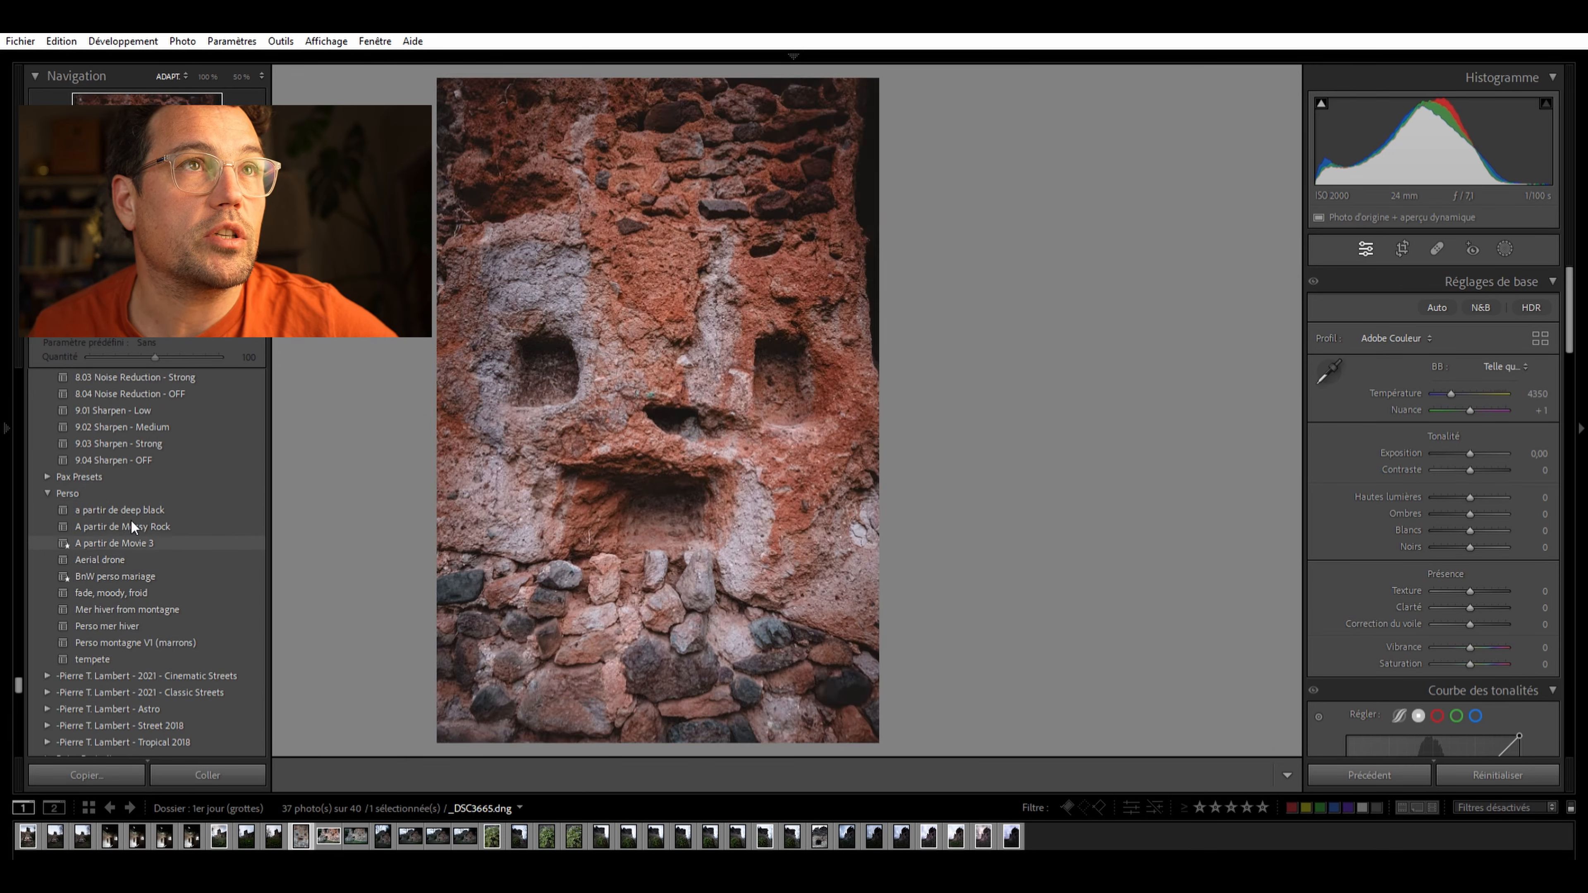
left_click(131, 520)
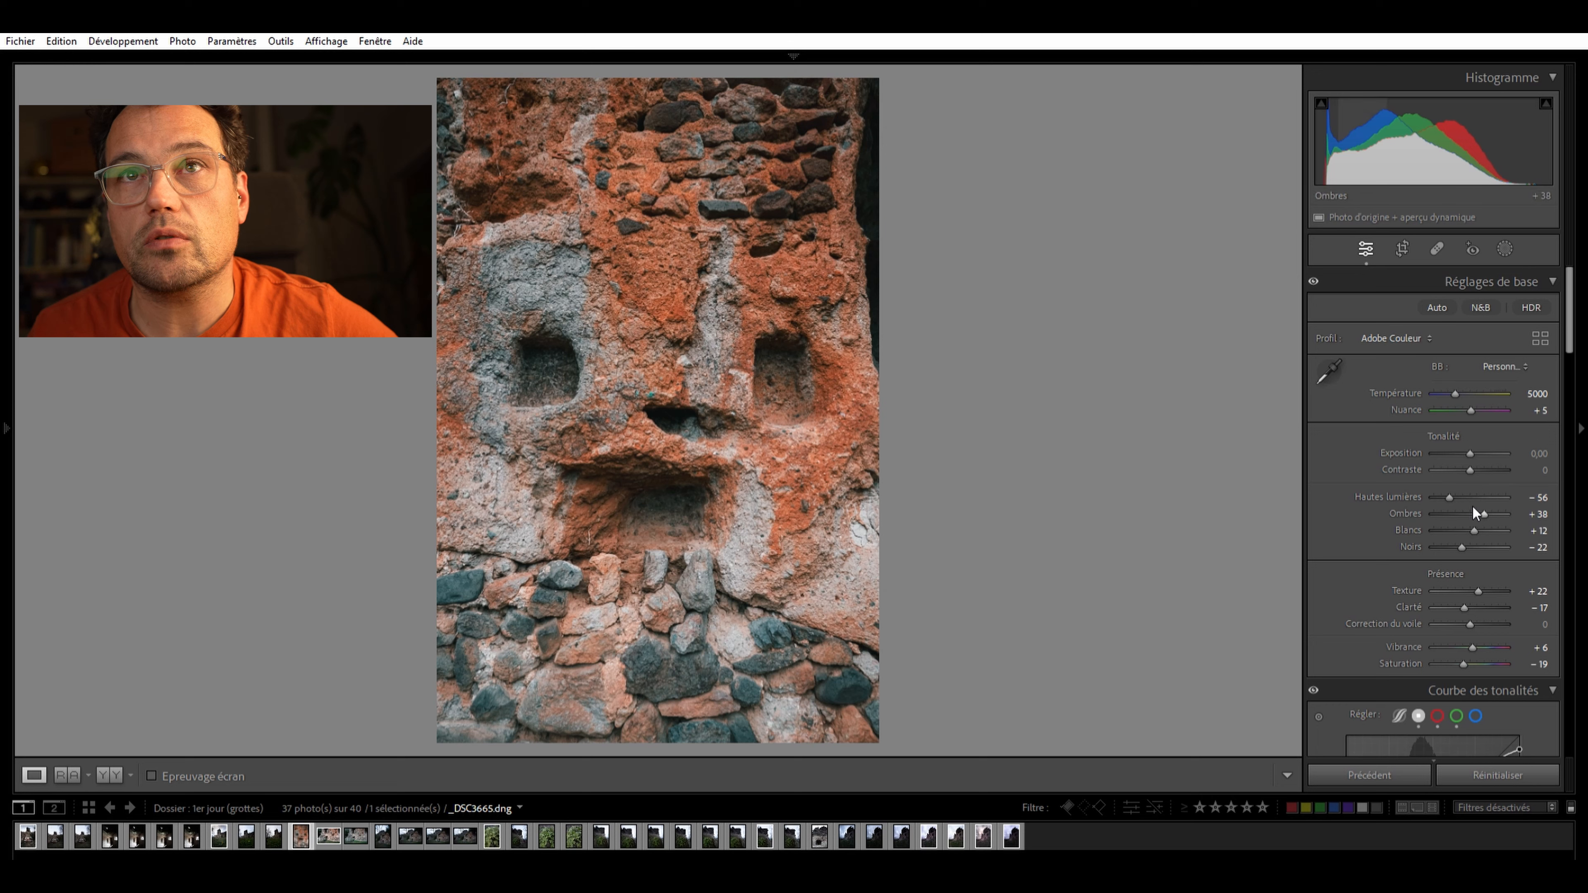
Examine the applied preset's basic adjustments and tone curve, comparing the photo with the basic adjustments switched off and on
scroll(1469, 558, "down", 2)
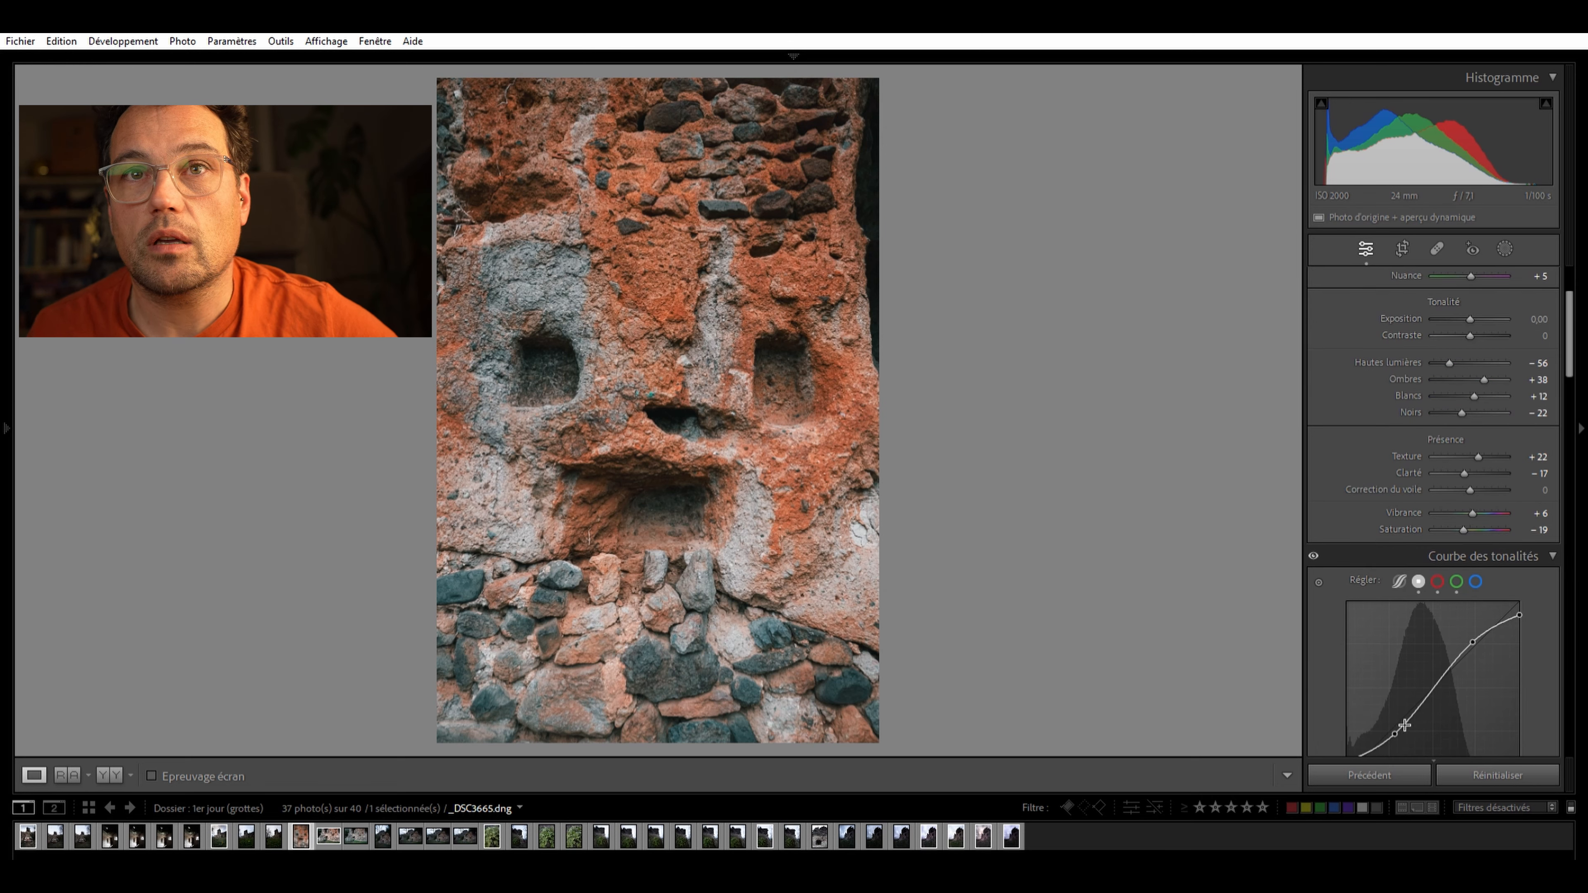
scroll(1399, 561, "down", 2)
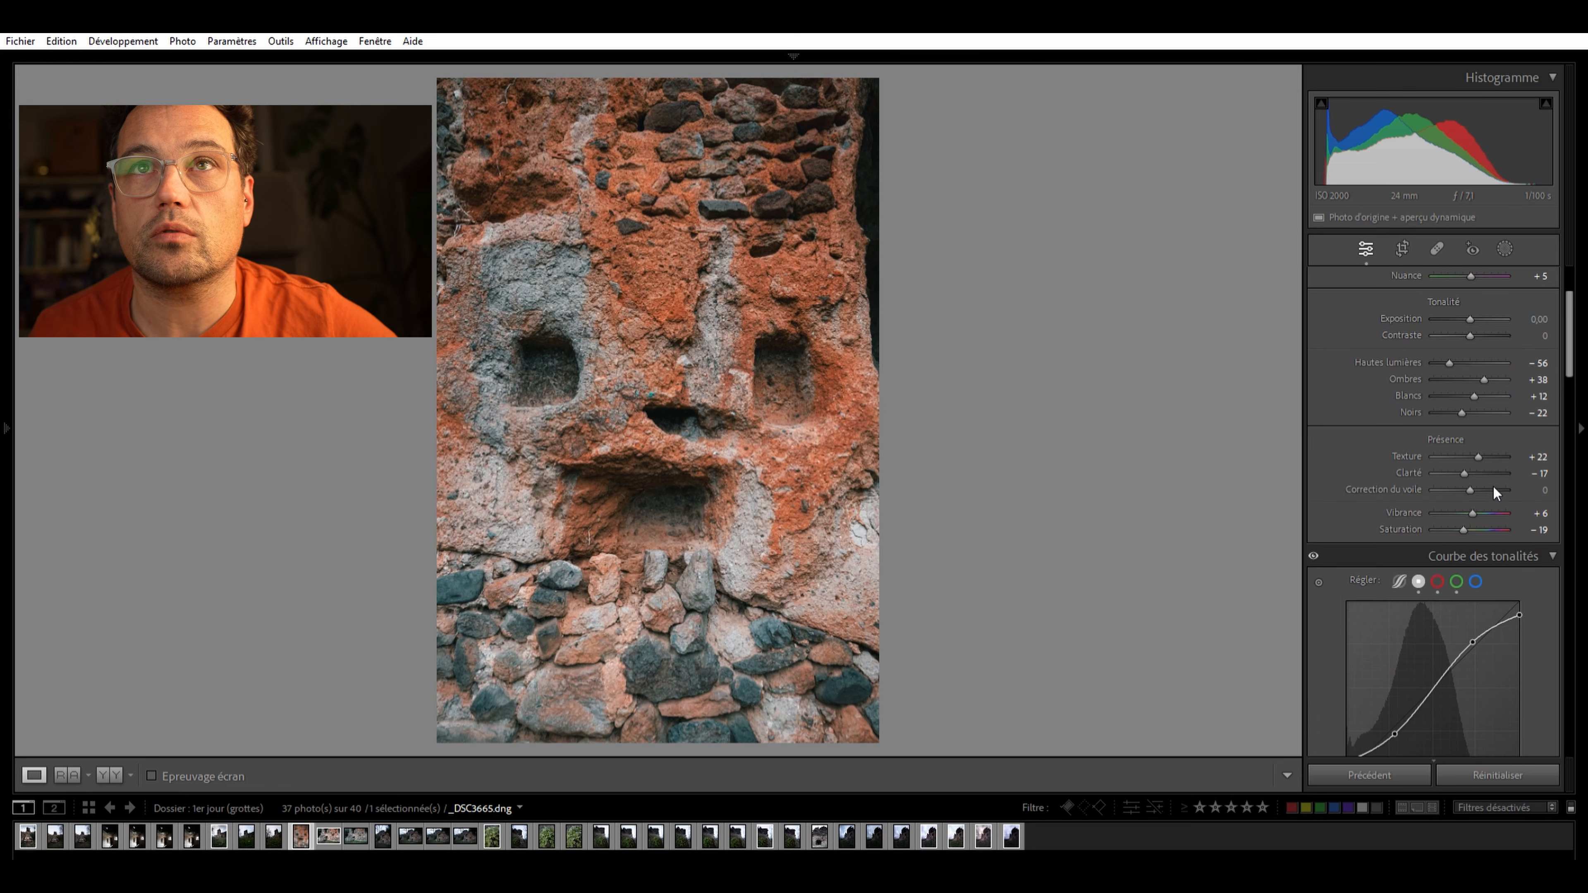
scroll(1493, 485, "up", 4)
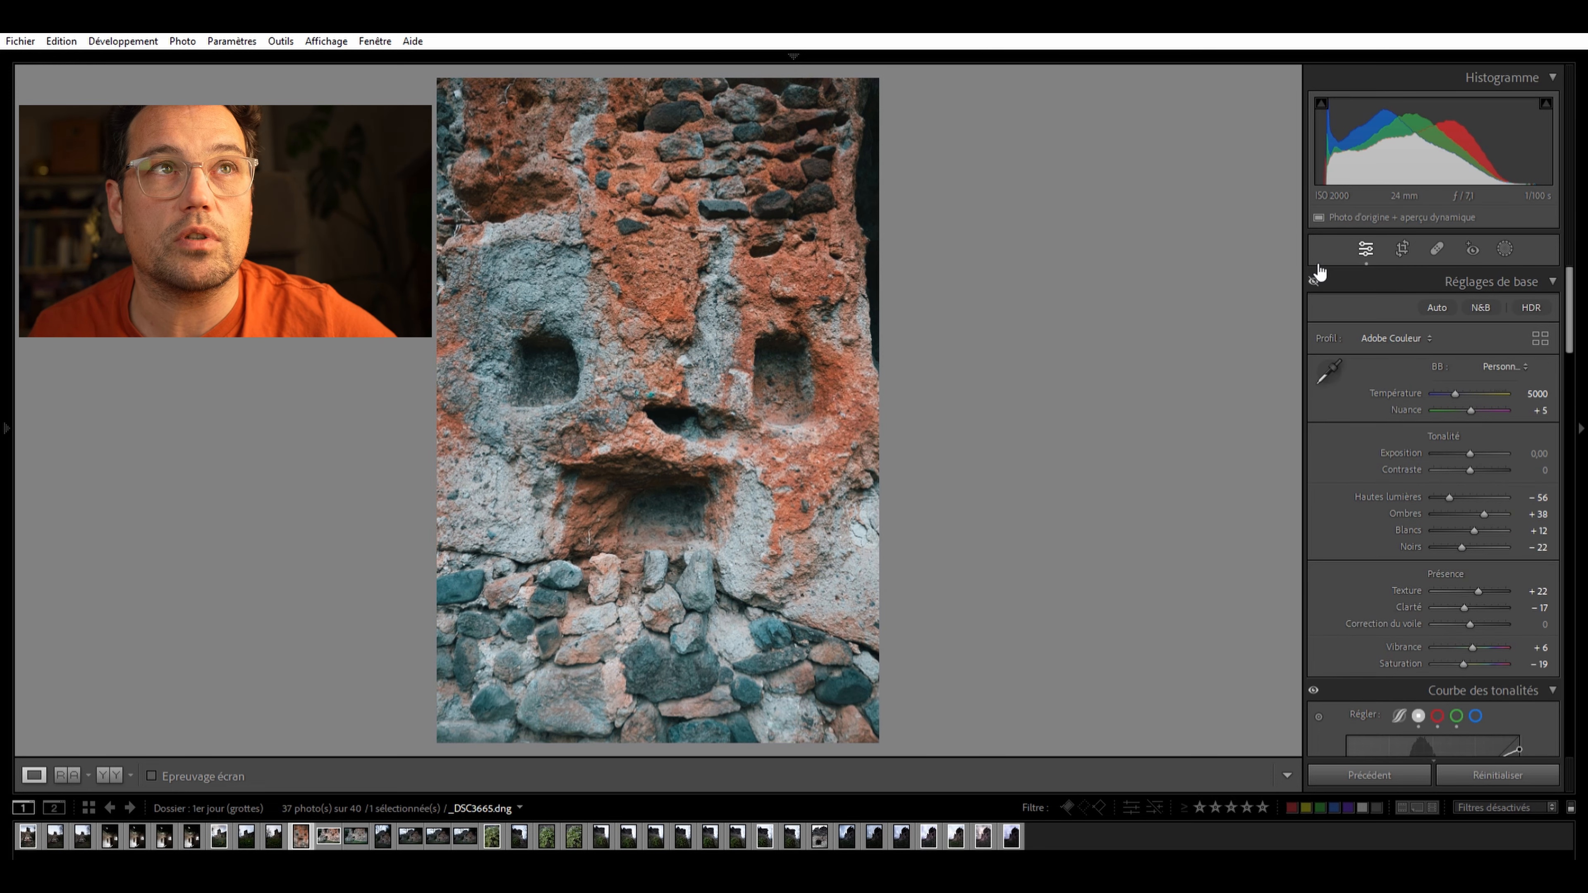
scroll(1472, 478, "down", 2)
scroll(1464, 475, "up", 3)
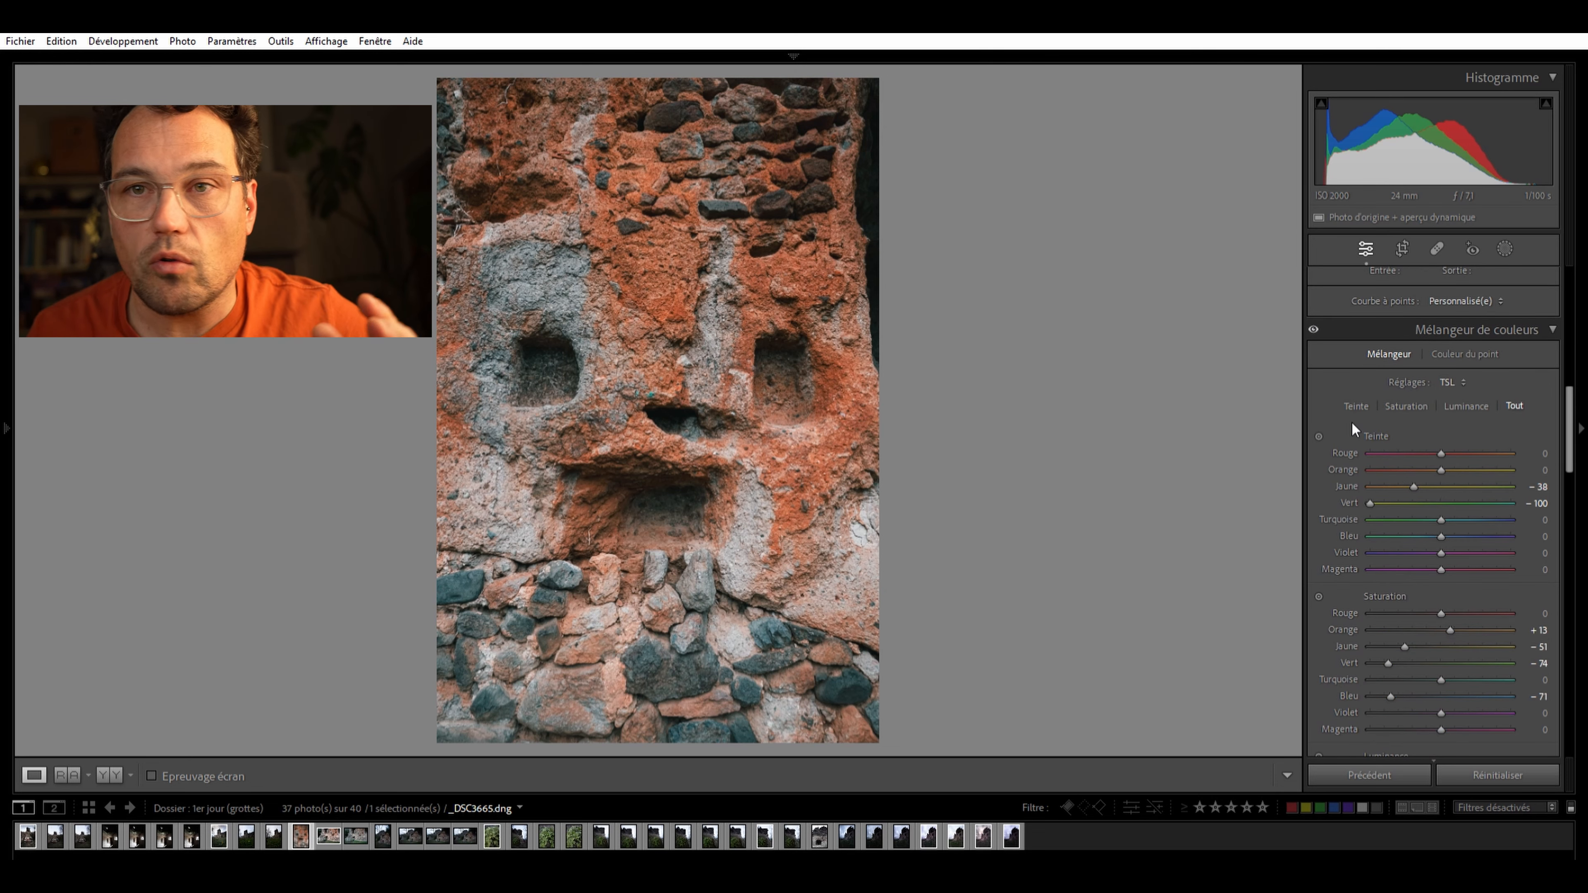
Examine the applied preset's color mixer, color grading, lens correction, and vignette and grain settings
scroll(1406, 461, "down", 12)
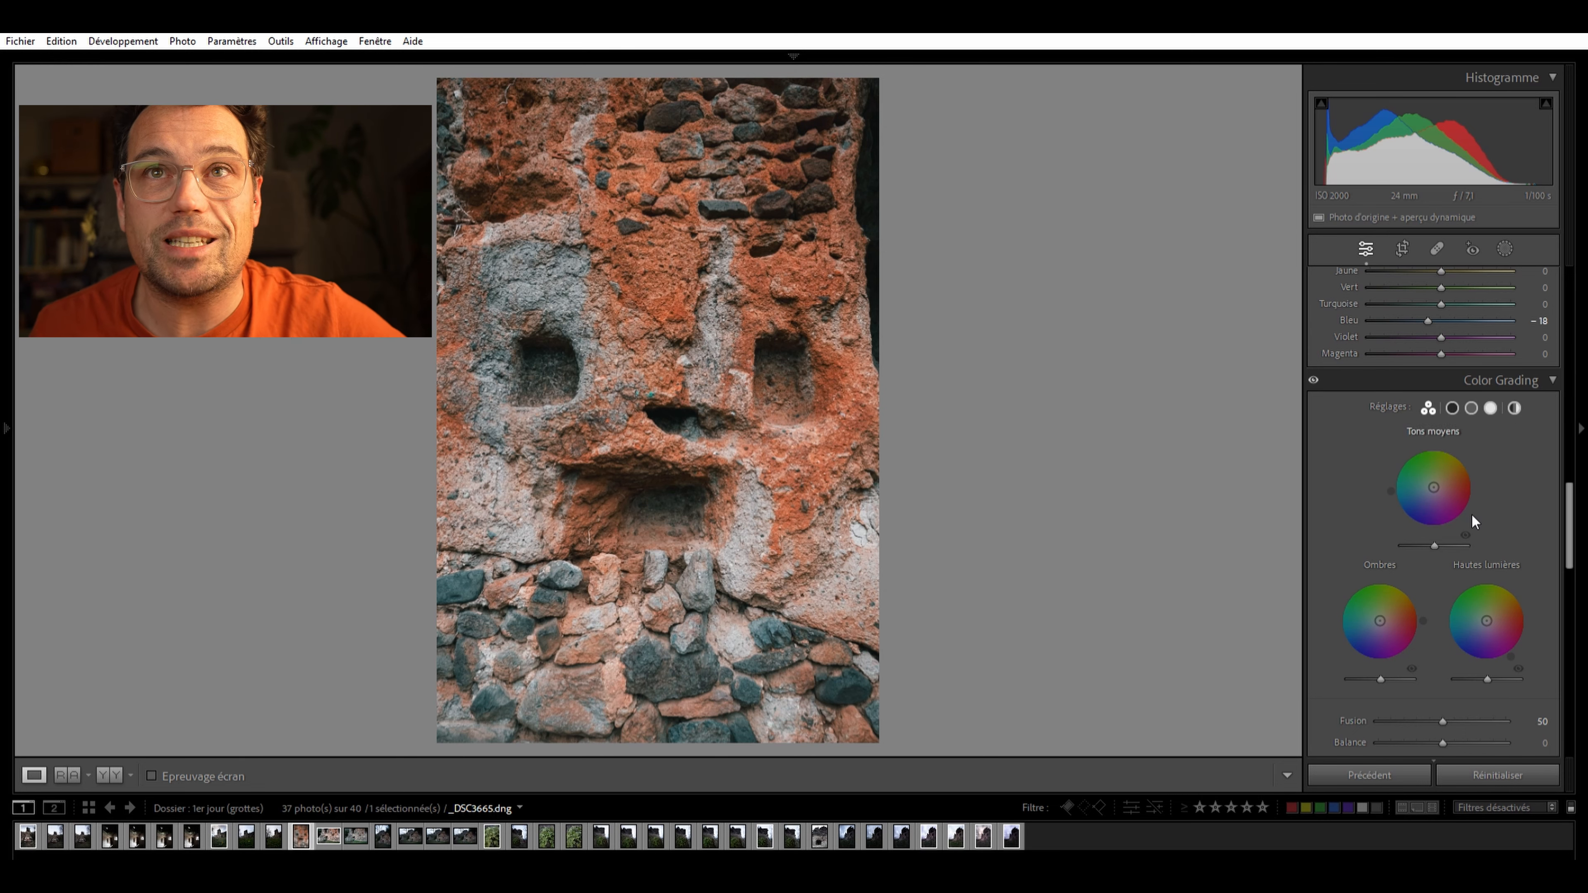
scroll(1464, 538, "down", 10)
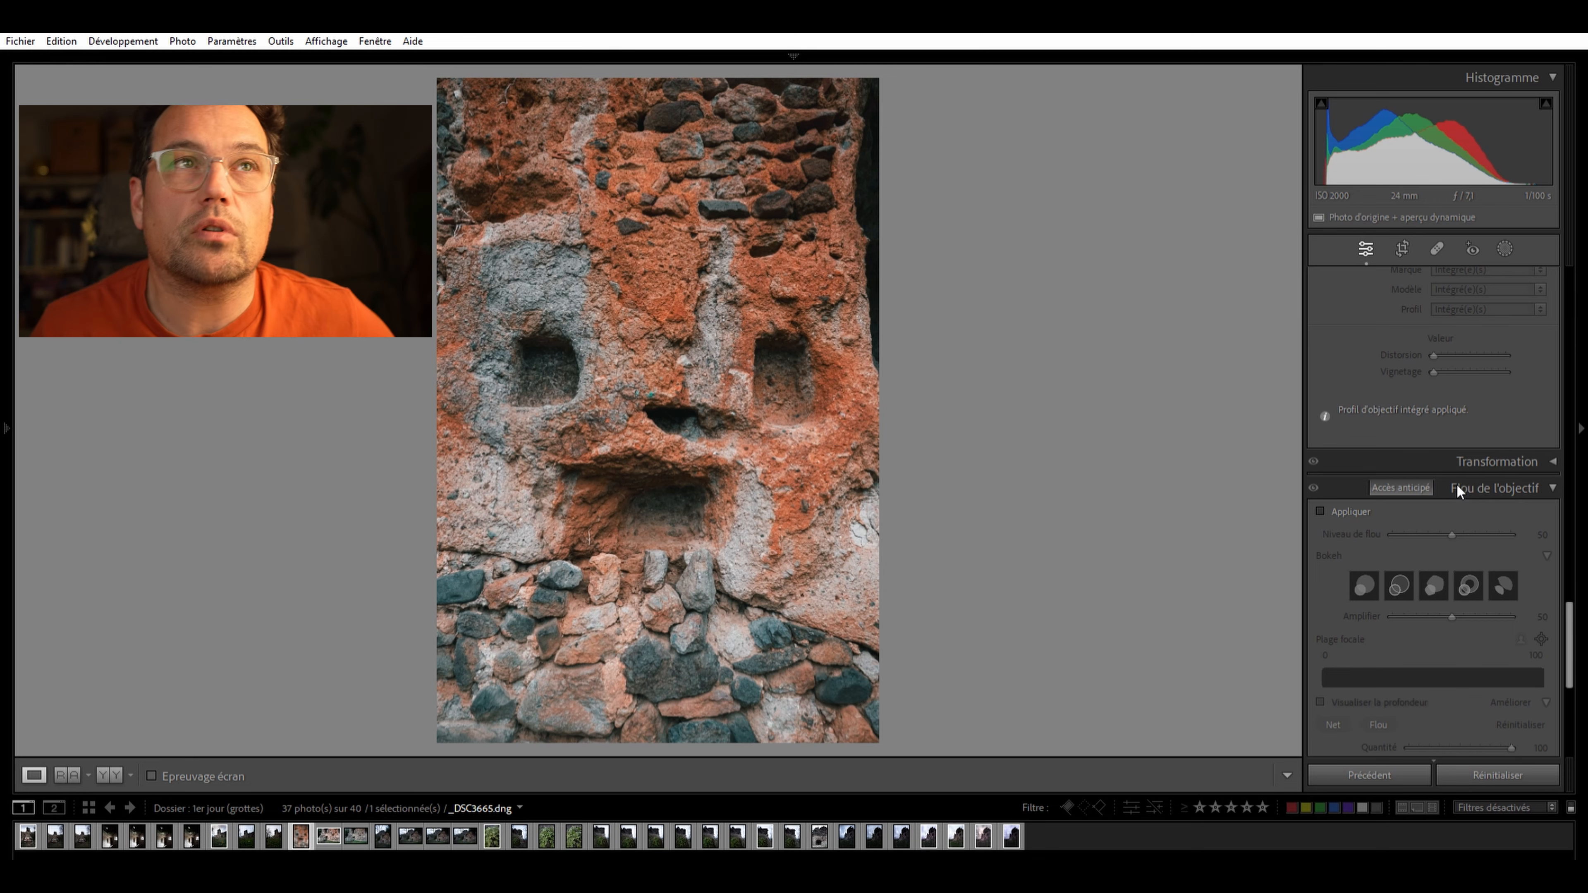
scroll(1439, 476, "down", 5)
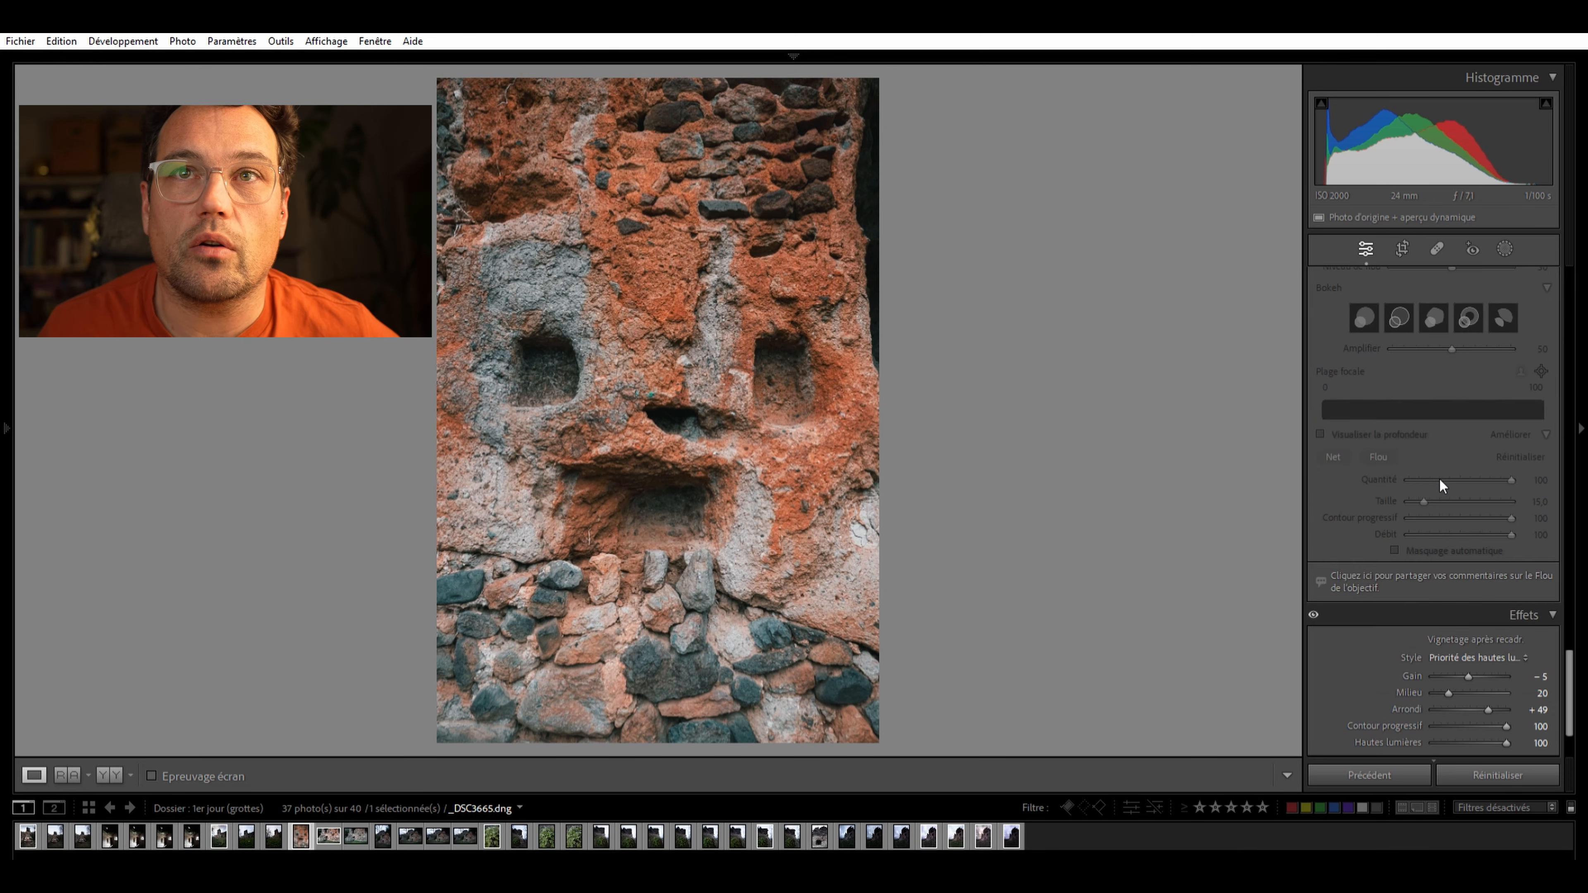
scroll(1438, 478, "down", 2)
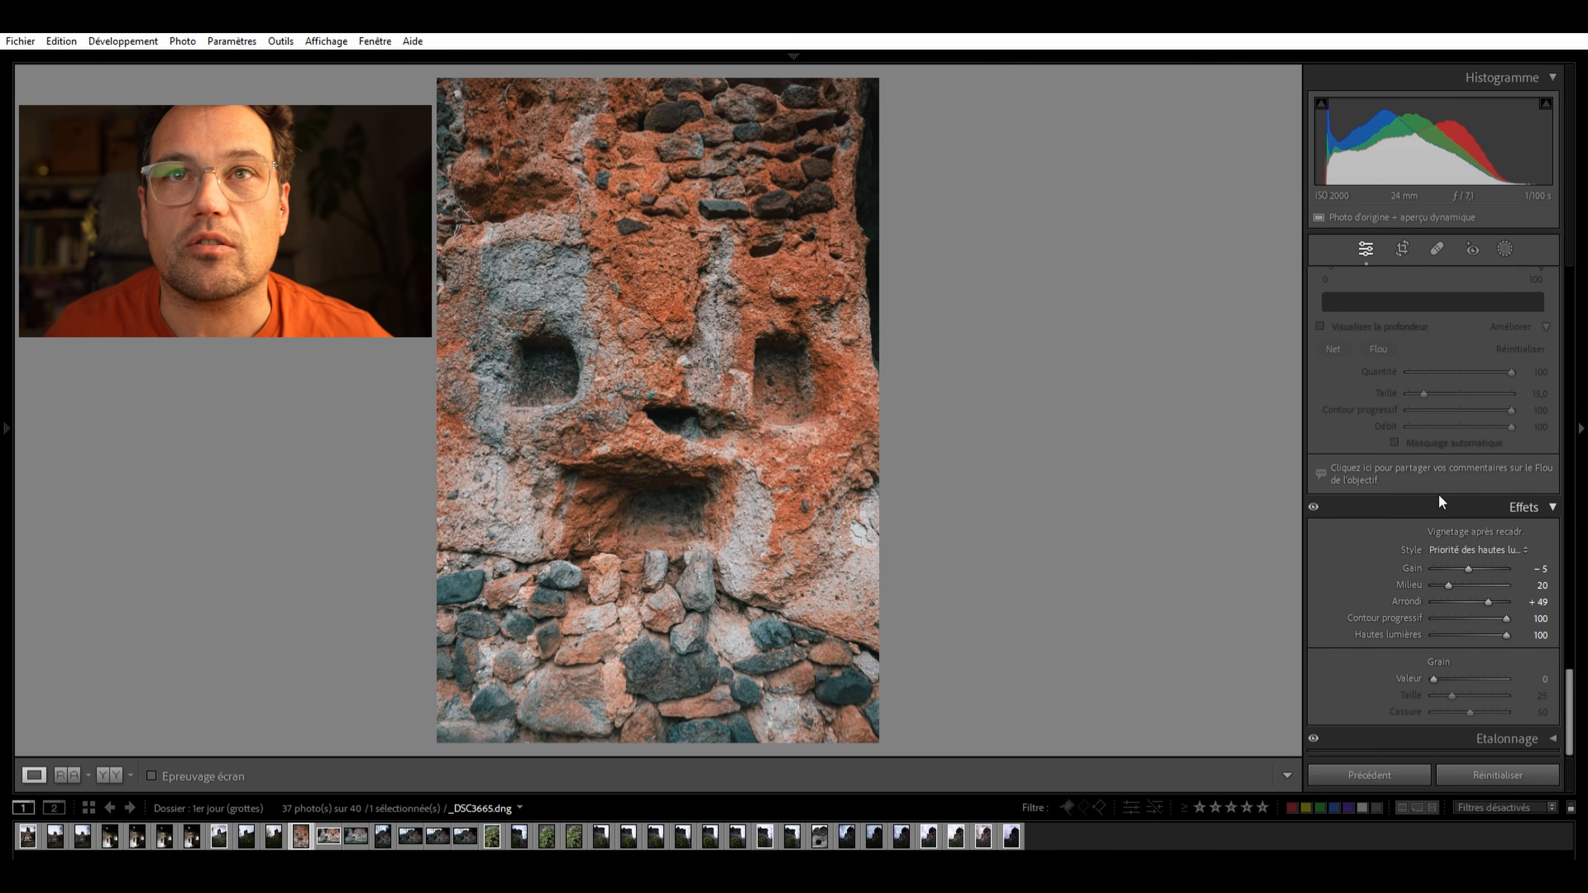
scroll(1513, 482, "up", 10)
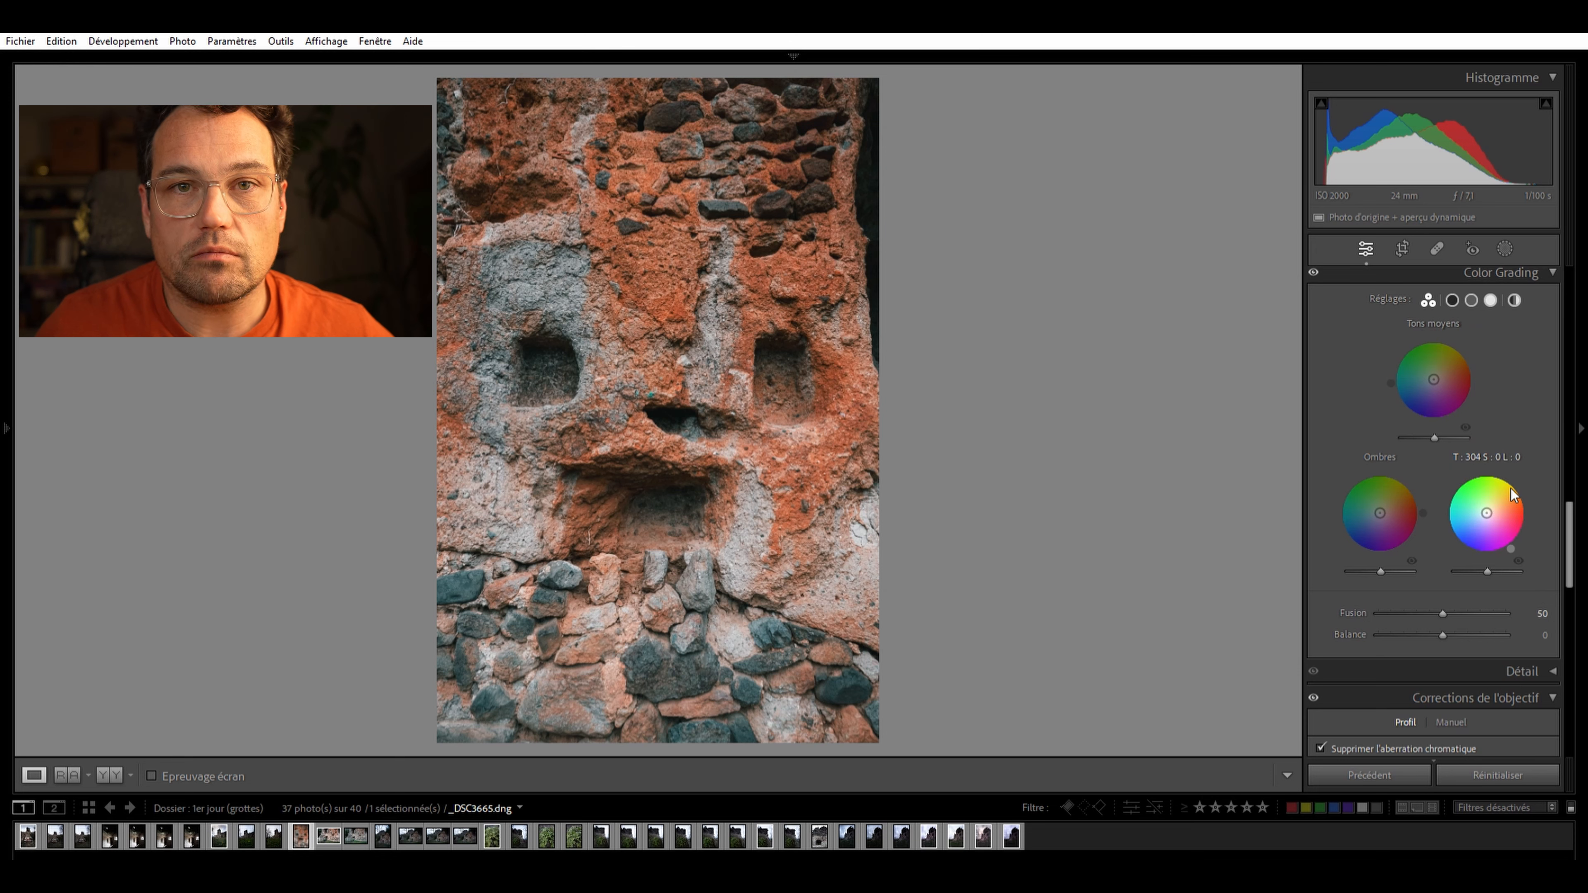